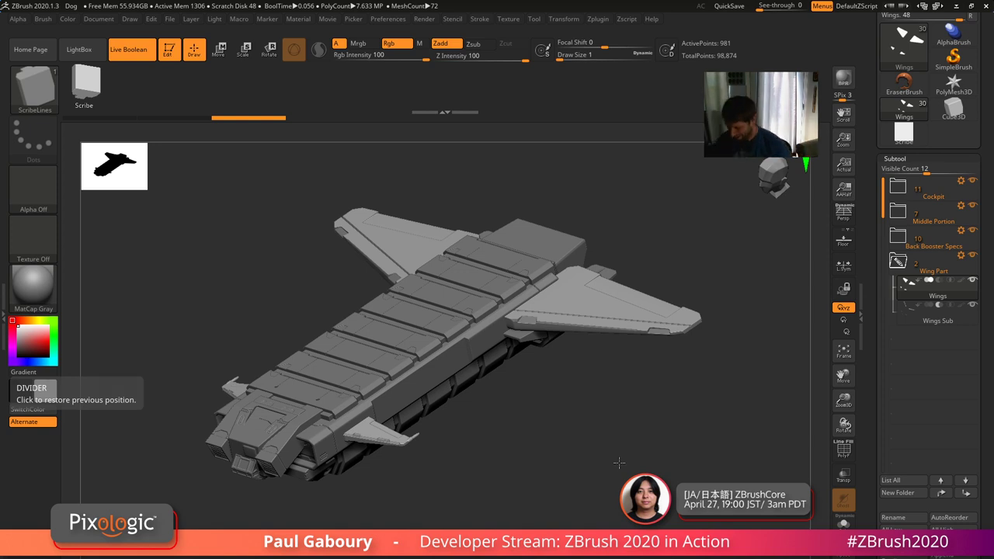
pyautogui.moveTo(623, 464)
pyautogui.mouseDown()
pyautogui.moveTo(592, 463)
pyautogui.moveTo(621, 461)
pyautogui.moveTo(614, 479)
pyautogui.mouseUp()
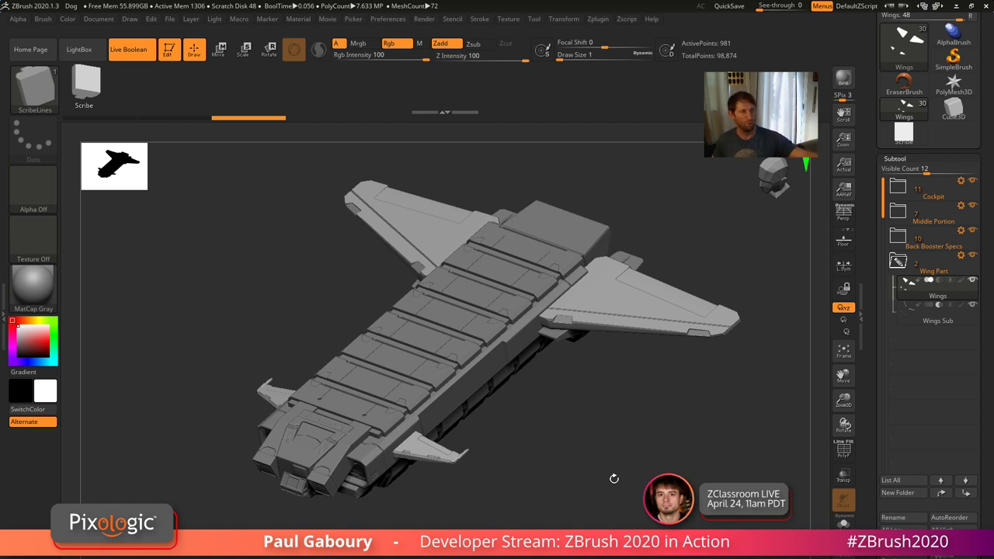
pyautogui.moveTo(636, 494); pyautogui.dragTo(634, 490)
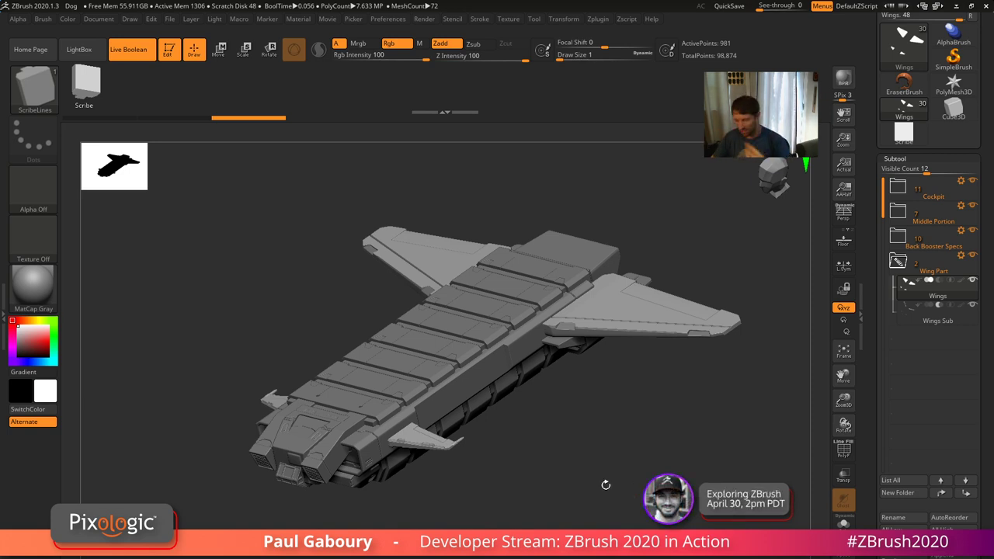
pyautogui.moveTo(603, 481); pyautogui.dragTo(610, 461)
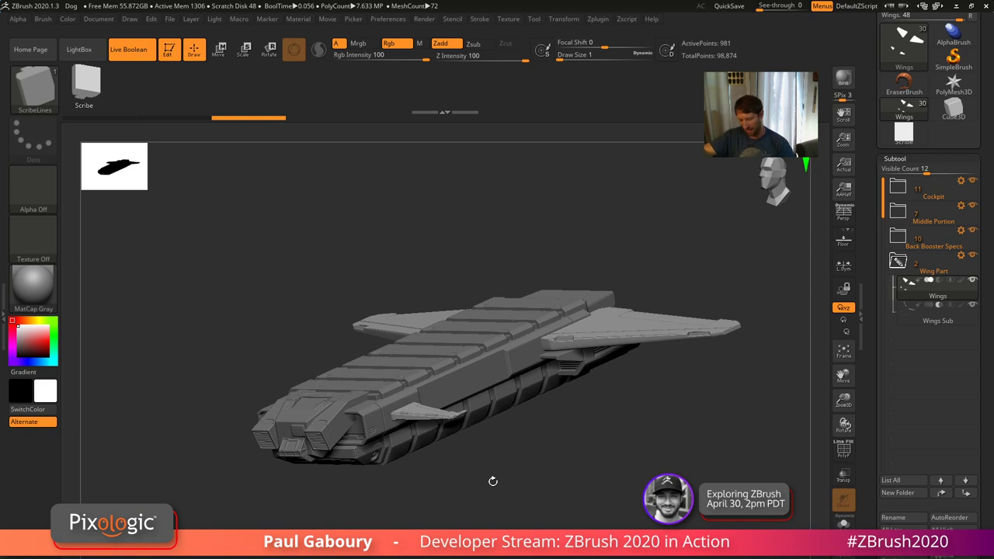
# Load the SuperAverageMan_low sample model as the active tool and show it framed from the front
pyautogui.click(86, 50)
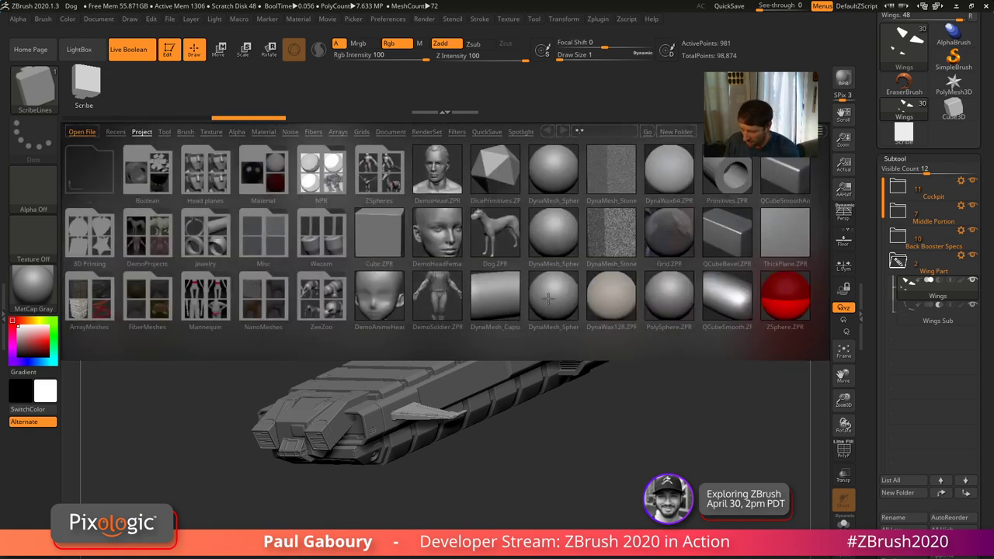
pyautogui.click(164, 131)
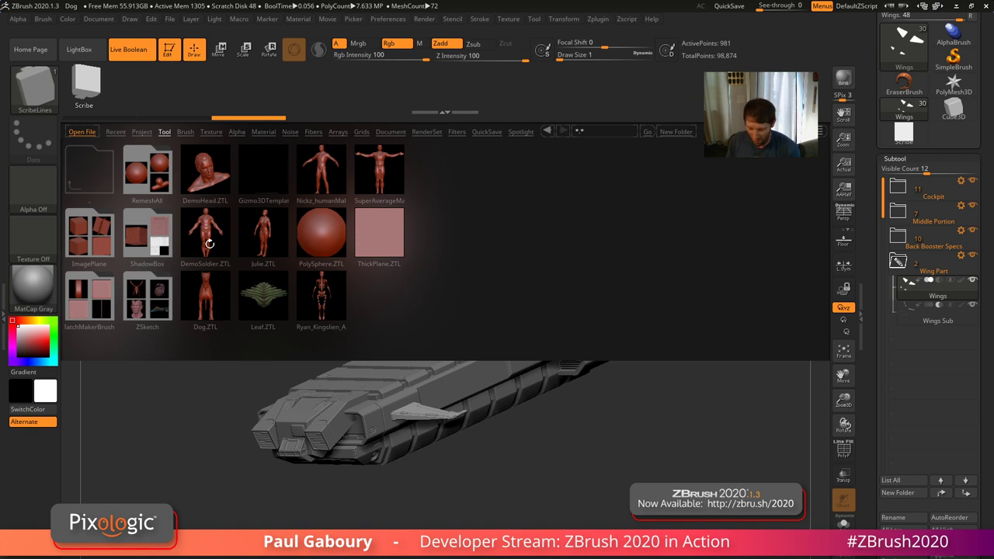
pyautogui.click(382, 170)
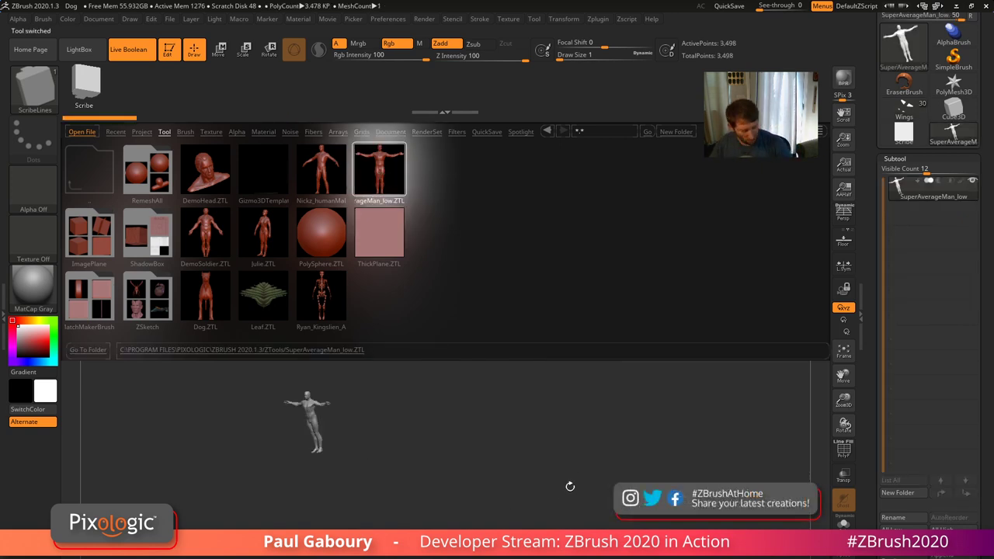
pyautogui.press(',')
pyautogui.keyDown('shift'); pyautogui.moveTo(564, 486); pyautogui.dragTo(577, 482); pyautogui.keyUp('shift')
pyautogui.keyDown('alt'); pyautogui.moveTo(503, 505); pyautogui.dragTo(630, 445); pyautogui.keyUp('alt')
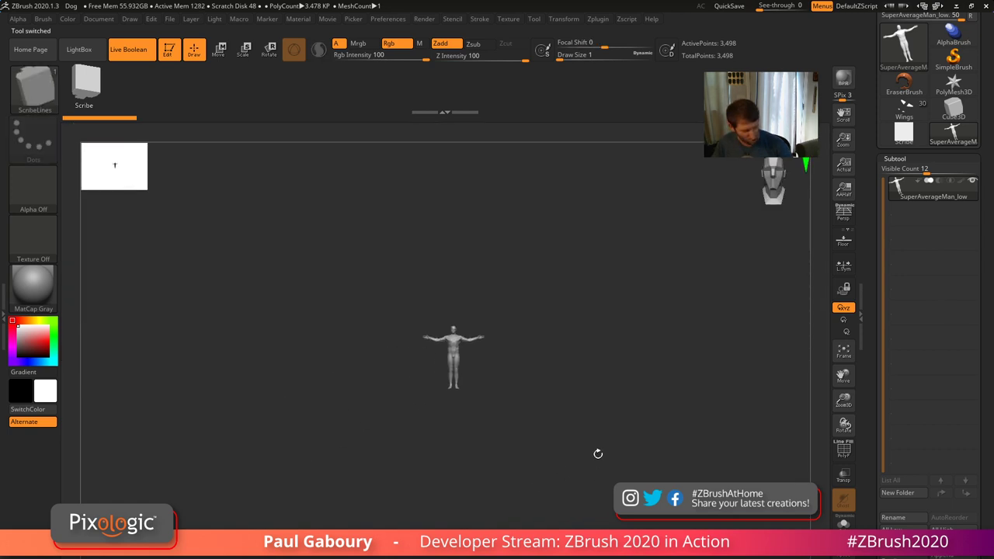
pyautogui.press('f')
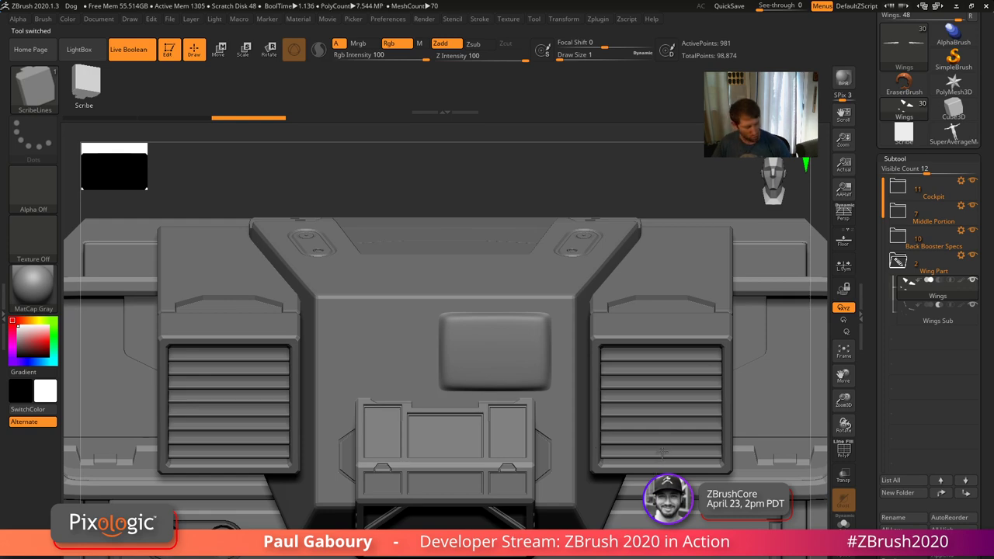
# Return to the spaceship model and append the SuperAverageMan figure as a new subtool
pyautogui.press('f')
pyautogui.moveTo(673, 469); pyautogui.dragTo(624, 479)
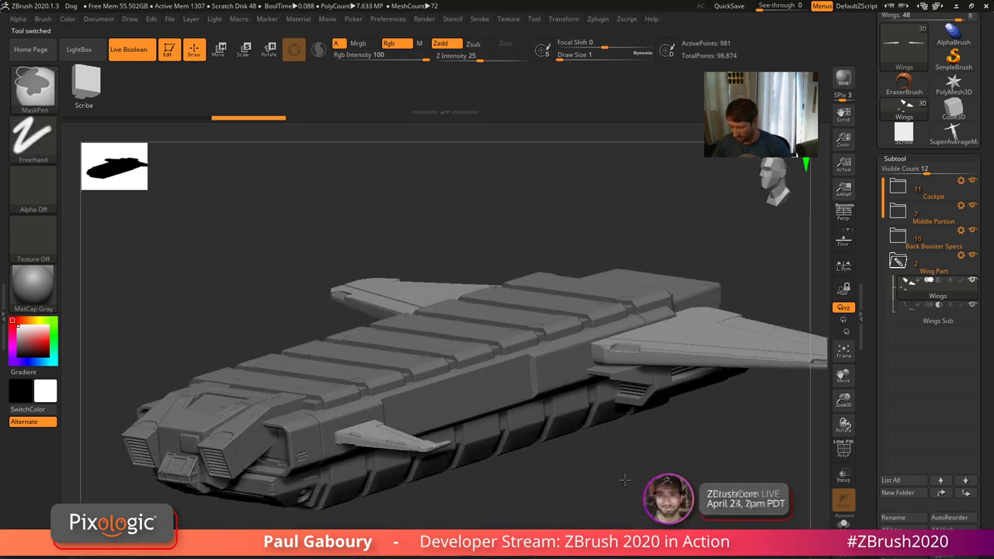
pyautogui.moveTo(624, 480)
pyautogui.keyDown('ctrl'); pyautogui.mouseDown(button='right')
pyautogui.moveTo(617, 477)
pyautogui.moveTo(642, 461)
pyautogui.mouseUp(button='right'); pyautogui.keyUp('ctrl')
pyautogui.moveTo(989, 443); pyautogui.dragTo(989, 373)
pyautogui.click(942, 476)
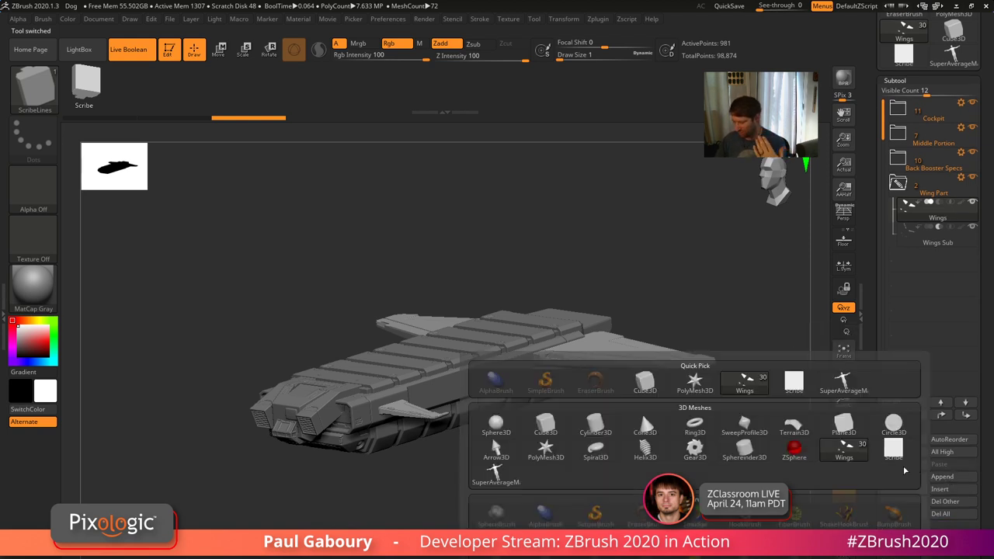
pyautogui.click(495, 473)
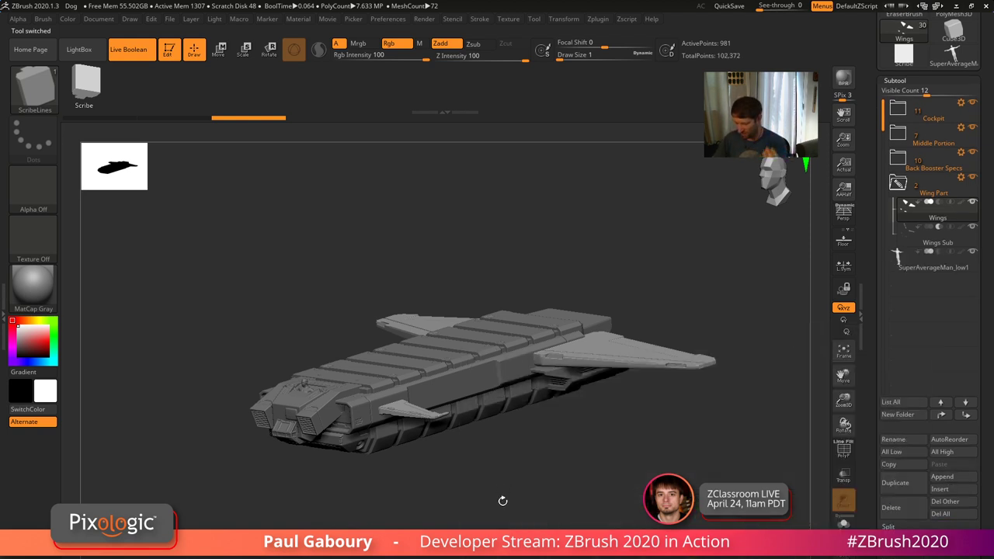
# Select the appended human figure subtool and move it sideways along X out of the hull, beside the ship's nose
pyautogui.click(906, 264)
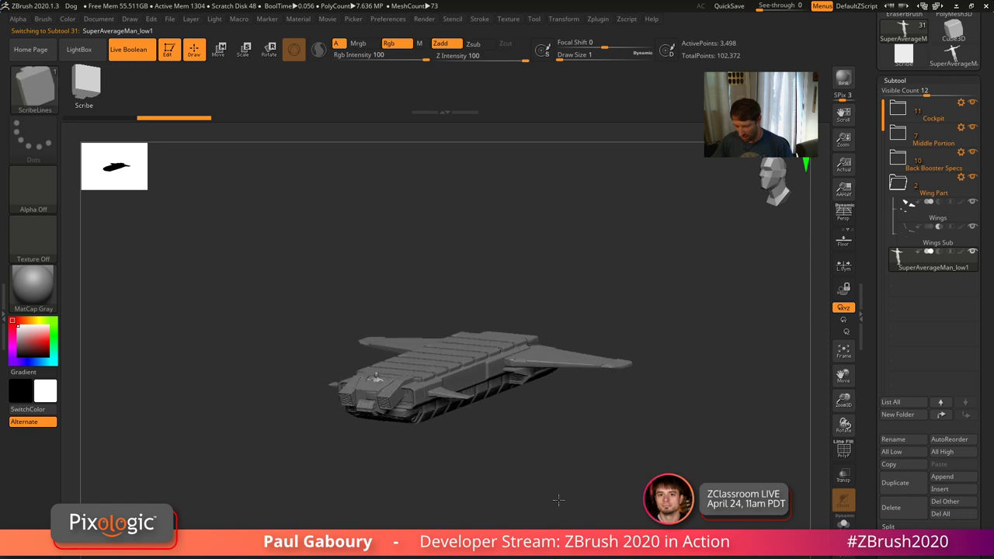
pyautogui.keyDown('shift'); pyautogui.moveTo(558, 500); pyautogui.dragTo(552, 484); pyautogui.keyUp('shift')
pyautogui.press('w')
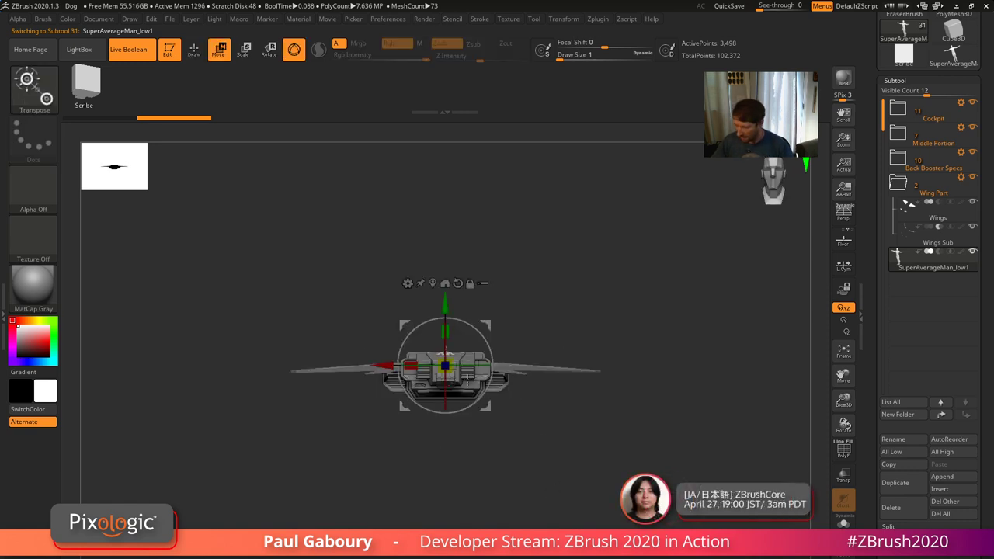
pyautogui.moveTo(412, 365); pyautogui.dragTo(494, 366)
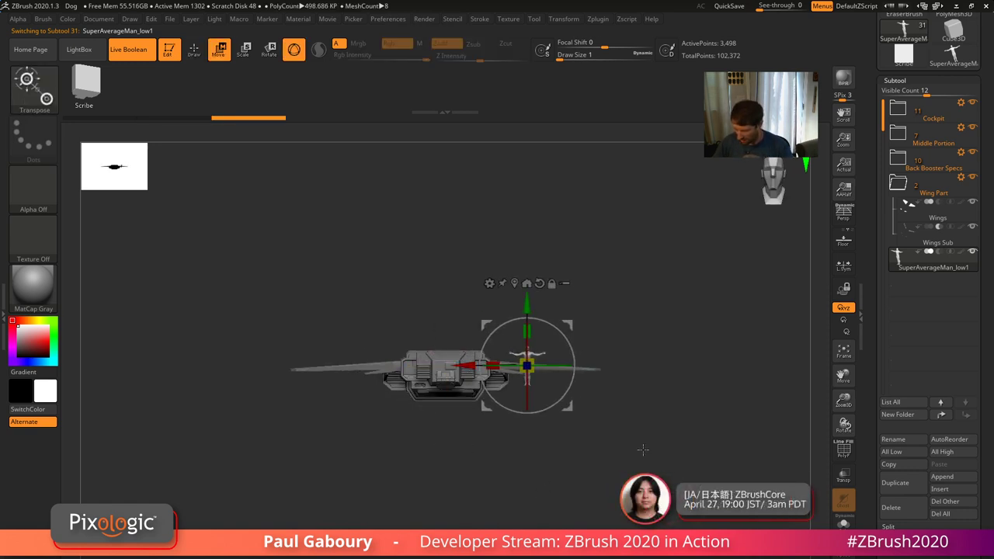
pyautogui.moveTo(643, 450); pyautogui.dragTo(612, 493, button='right')
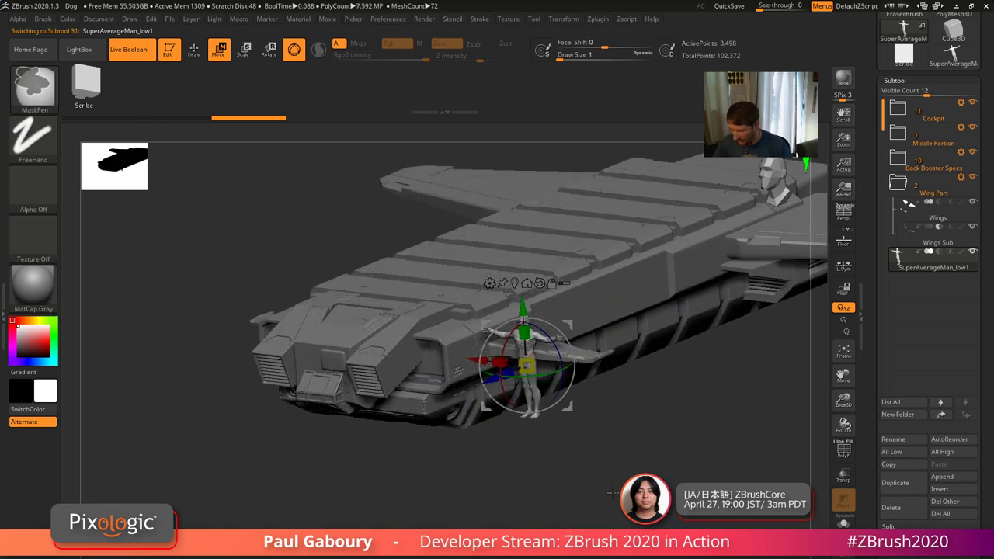
# Scale the human figure down uniformly by a factor of about 0.1
pyautogui.moveTo(612, 491)
pyautogui.mouseDown()
pyautogui.moveTo(564, 514)
pyautogui.moveTo(587, 503)
pyautogui.moveTo(571, 478)
pyautogui.mouseUp()
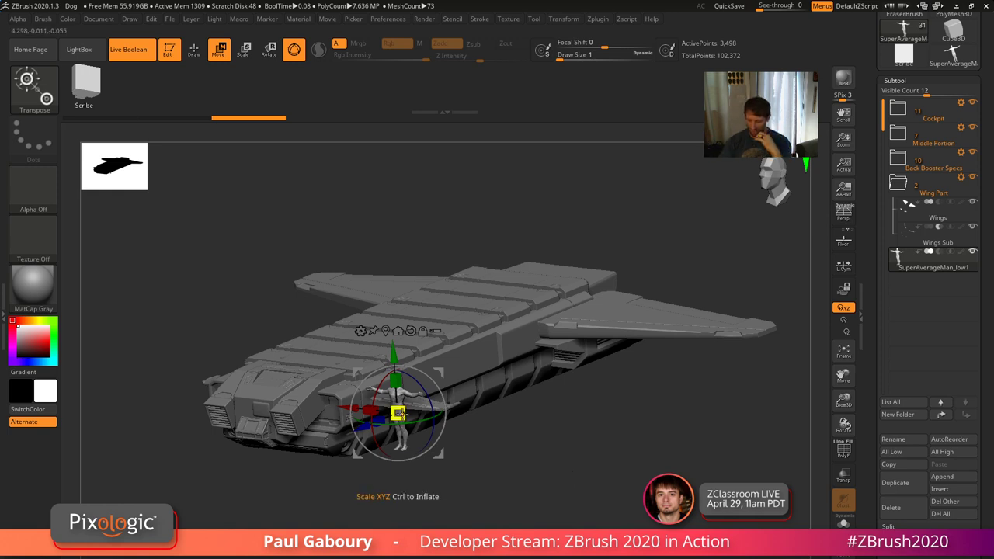
pyautogui.moveTo(397, 412); pyautogui.dragTo(383, 392)
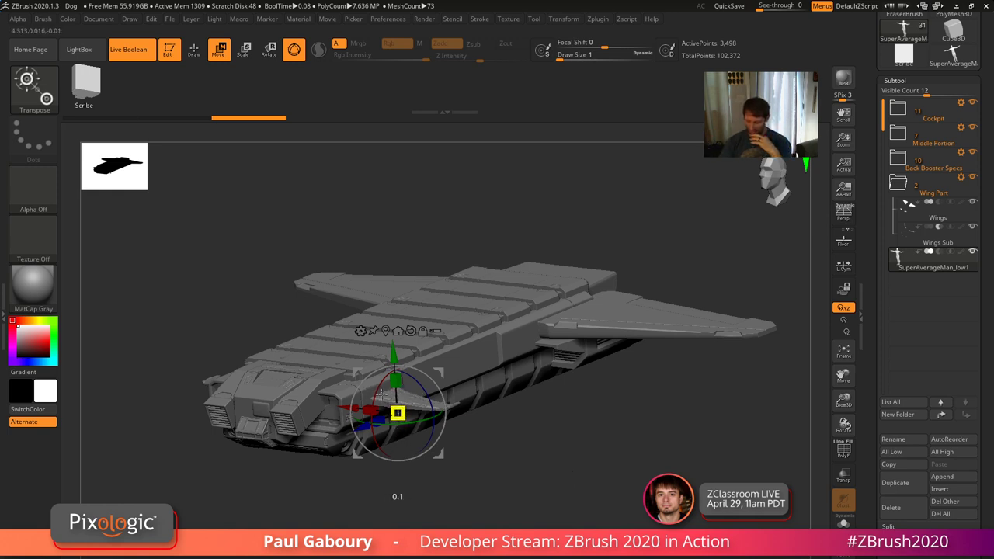
pyautogui.moveTo(505, 481); pyautogui.dragTo(497, 505)
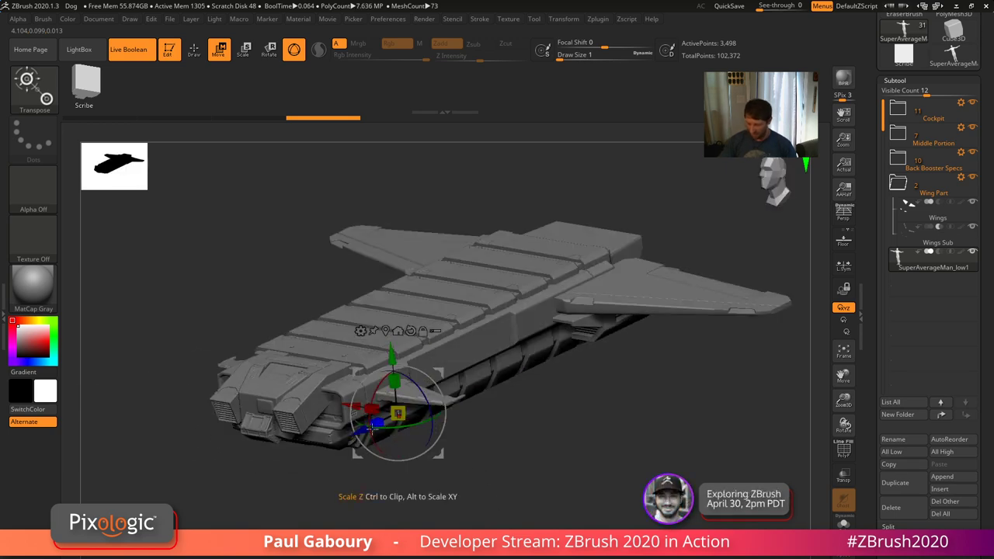
# Move the human figure forward along Z ahead of the ship and along X to the centre of its nose
pyautogui.moveTo(362, 429); pyautogui.dragTo(287, 466)
pyautogui.hotkey('ctrl', 'z')
pyautogui.hotkey('ctrl', 'z')
pyautogui.hotkey('ctrl', 'z')
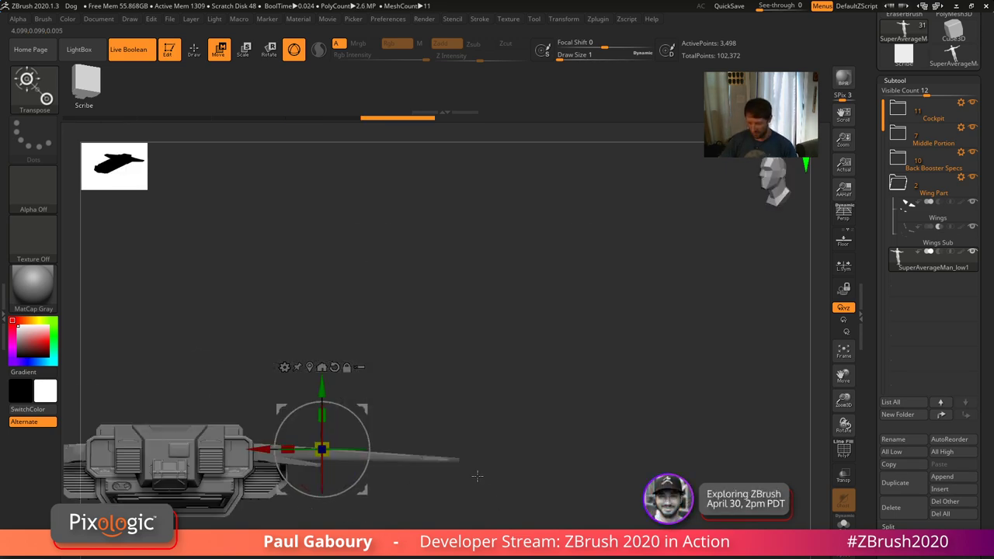
pyautogui.hotkey('ctrl', 'z')
pyautogui.hotkey('ctrl', 'z')
pyautogui.hotkey('ctrl', 'z')
pyautogui.hotkey('ctrl', 'z')
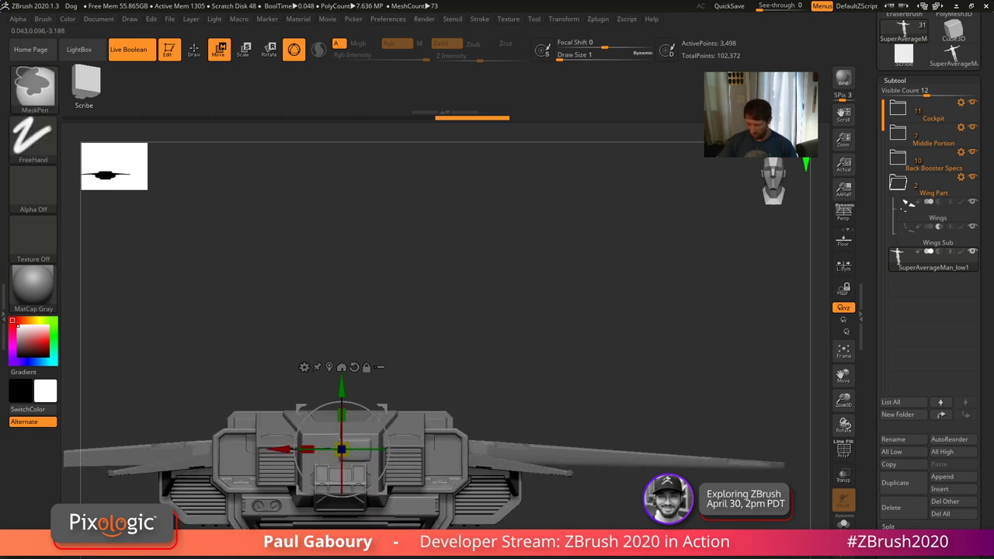
# Lower the human figure to the small framed box on the nose and slide it back along Z close to the cockpit
pyautogui.keyDown('ctrl'); pyautogui.moveTo(342, 357); pyautogui.dragTo(342, 388, button='right'); pyautogui.keyUp('ctrl')
pyautogui.moveTo(341, 388); pyautogui.dragTo(342, 426)
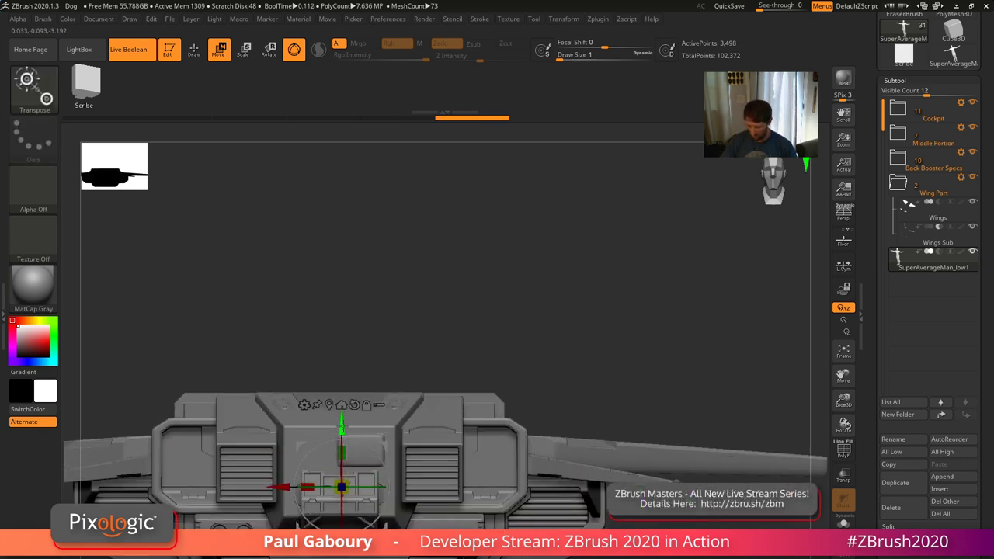
pyautogui.keyDown('alt'); pyautogui.moveTo(366, 405); pyautogui.dragTo(385, 420, button='right'); pyautogui.keyUp('alt')
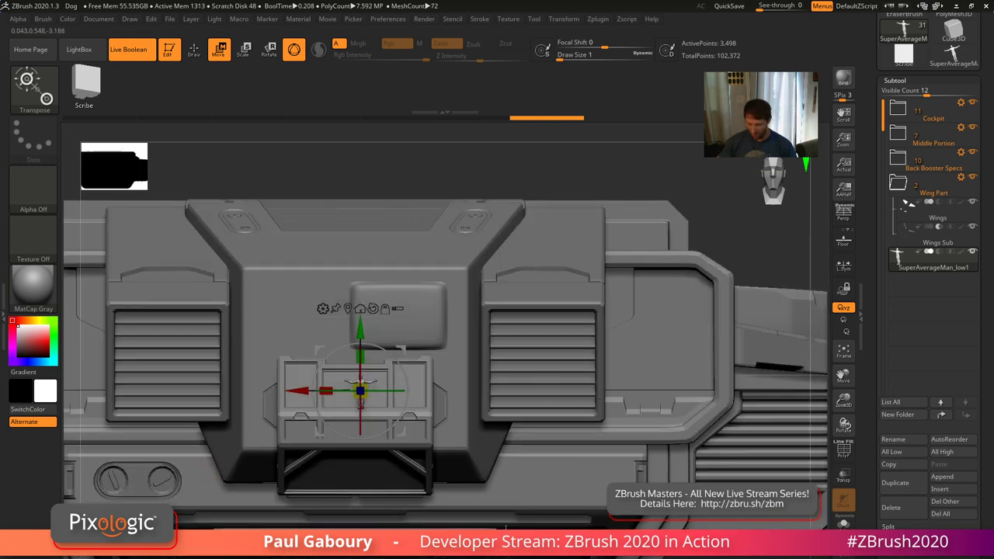
pyautogui.moveTo(509, 511); pyautogui.dragTo(657, 539, button='right')
pyautogui.moveTo(497, 408); pyautogui.dragTo(288, 397)
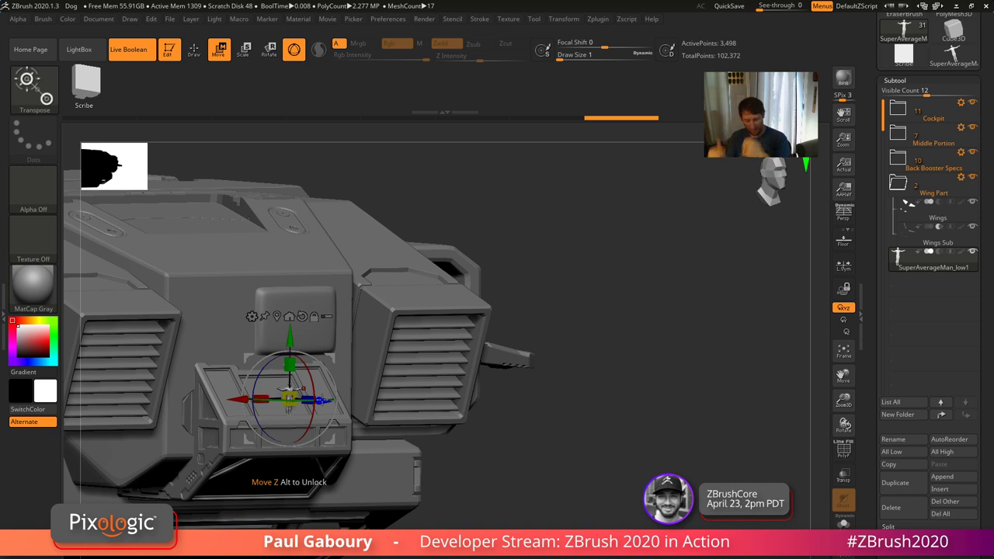
pyautogui.moveTo(295, 394); pyautogui.dragTo(289, 397)
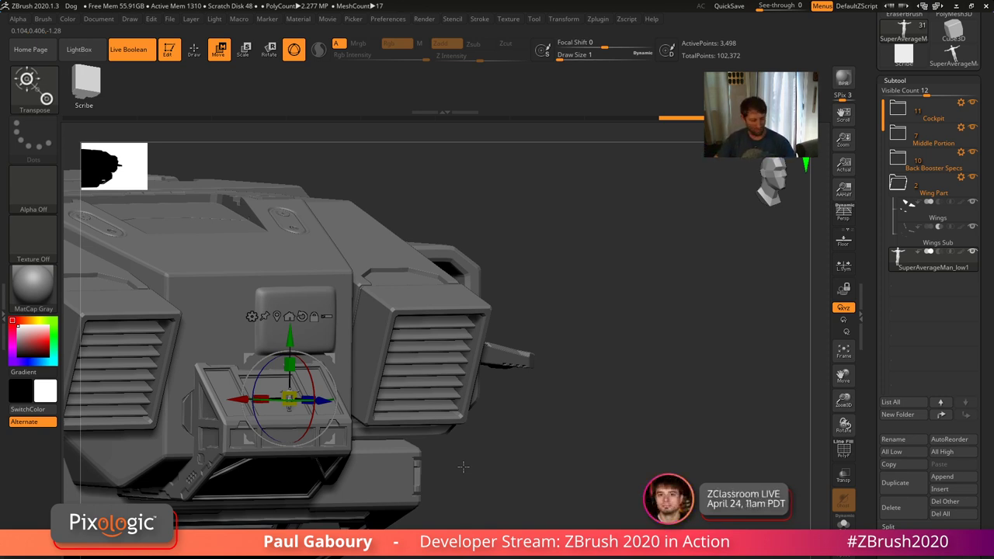
# Move the human figure about 2.56 units outward along X and lower it below the front winglet
pyautogui.keyDown('ctrl'); pyautogui.moveTo(473, 465); pyautogui.dragTo(443, 509, button='right'); pyautogui.keyUp('ctrl')
pyautogui.moveTo(230, 398); pyautogui.dragTo(396, 399)
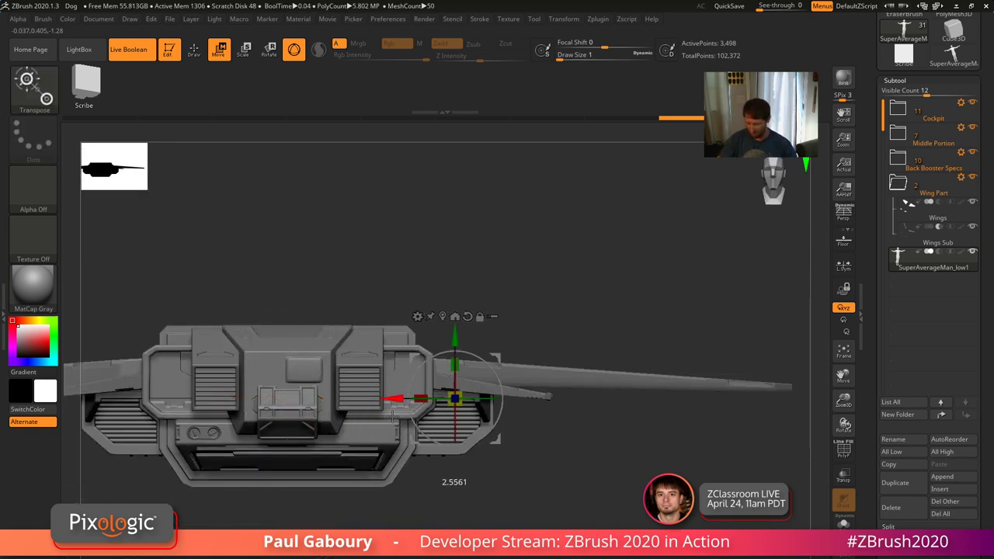
pyautogui.moveTo(455, 336); pyautogui.dragTo(455, 415)
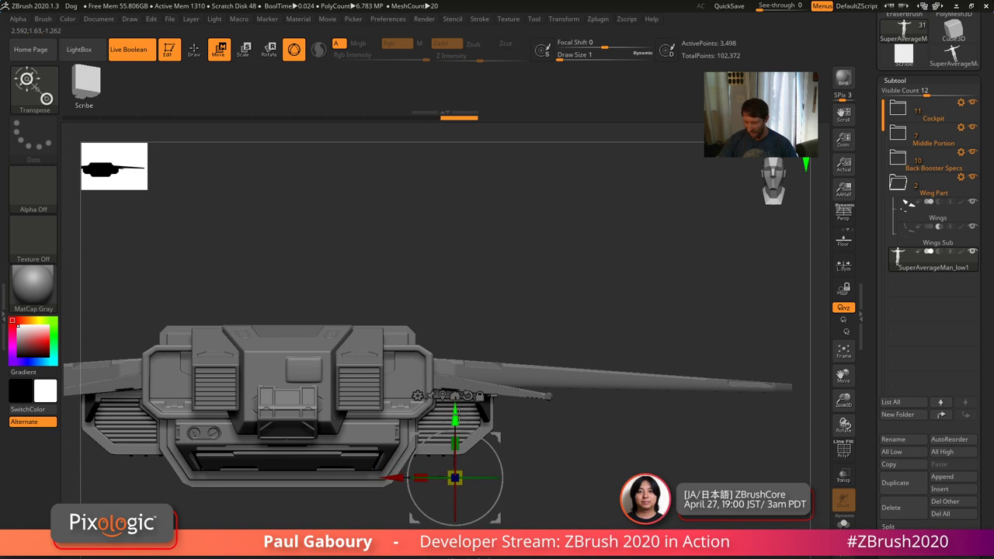
# Align the human figure vertically with the underside of the hull and shift it outward along X clear of the ship
pyautogui.keyDown('ctrl'); pyautogui.moveTo(561, 488); pyautogui.dragTo(566, 536, button='right'); pyautogui.keyUp('ctrl')
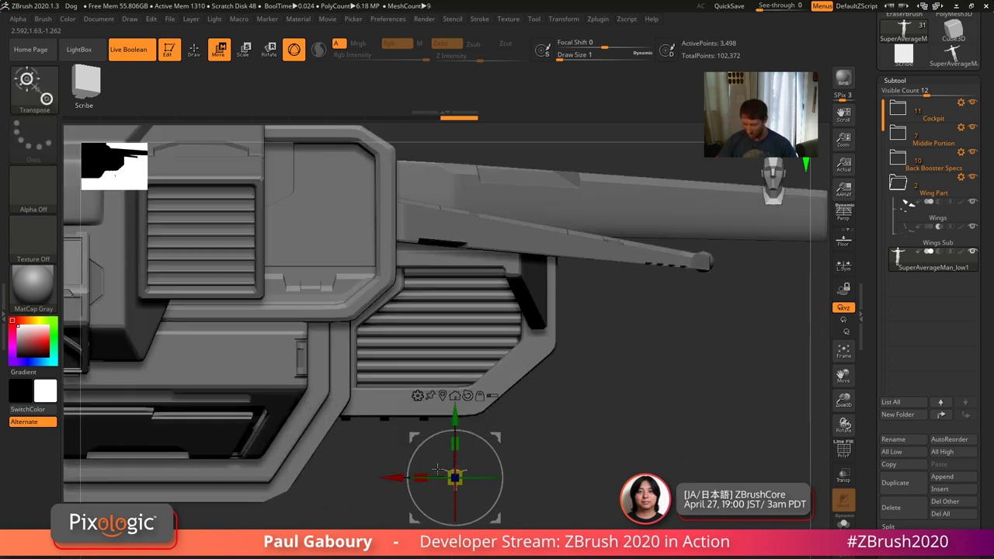
pyautogui.keyDown('alt'); pyautogui.moveTo(396, 477); pyautogui.dragTo(187, 478); pyautogui.keyUp('alt')
pyautogui.moveTo(246, 417); pyautogui.dragTo(246, 429)
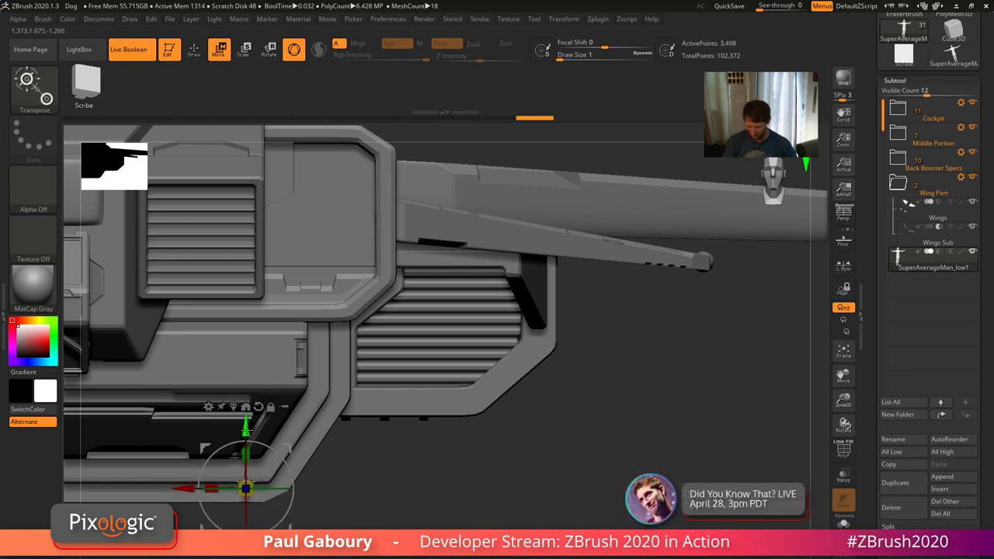
pyautogui.moveTo(185, 491); pyautogui.dragTo(375, 479)
pyautogui.moveTo(289, 490); pyautogui.dragTo(626, 489)
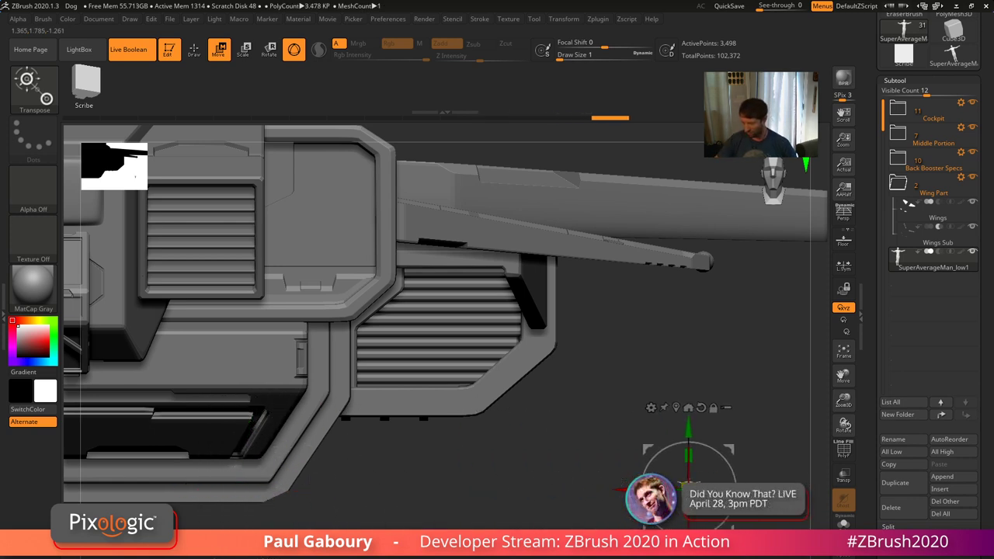
# Move the human figure back along Z to stand beside the front of the ship, and return to Draw mode
pyautogui.keyDown('ctrl'); pyautogui.moveTo(365, 500); pyautogui.dragTo(296, 482, button='right'); pyautogui.keyUp('ctrl')
pyautogui.press('q')
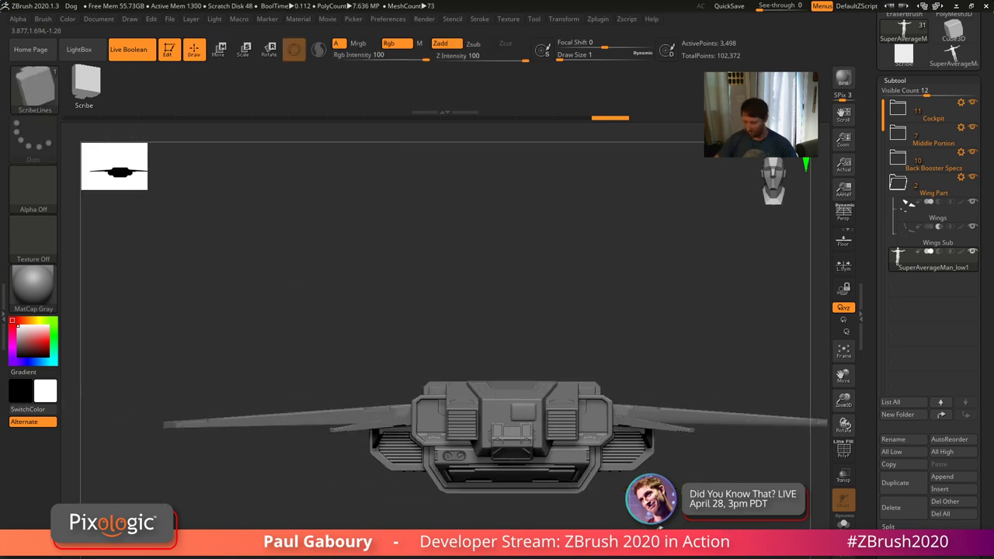
pyautogui.moveTo(807, 525); pyautogui.dragTo(740, 527, button='right')
pyautogui.moveTo(740, 527); pyautogui.dragTo(578, 550)
pyautogui.press('w')
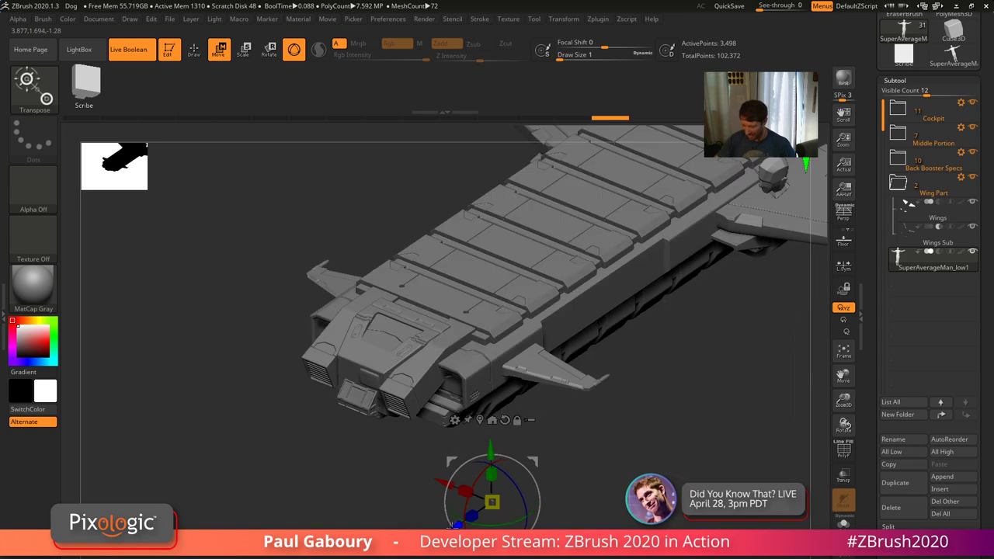
pyautogui.moveTo(458, 534); pyautogui.dragTo(520, 495)
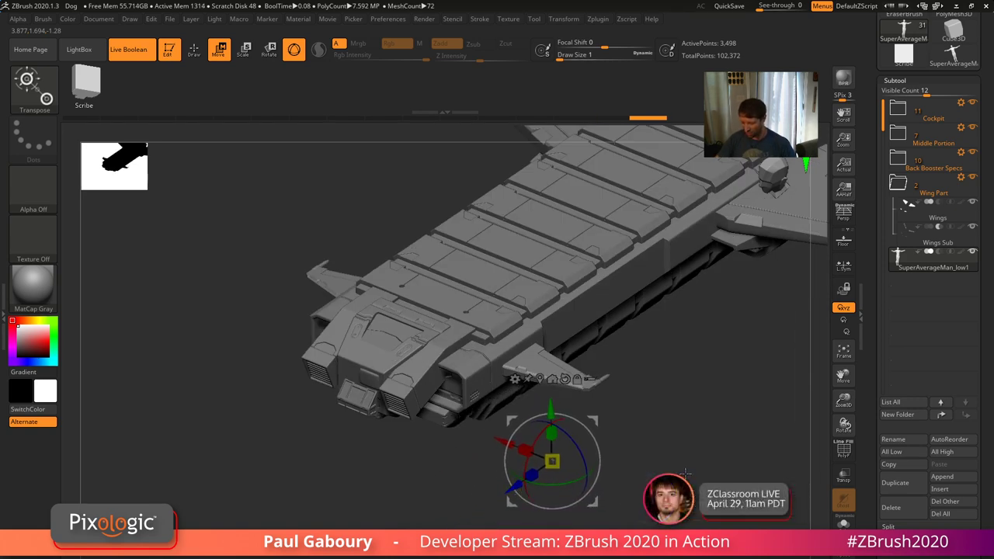
pyautogui.moveTo(686, 472); pyautogui.dragTo(692, 487)
pyautogui.keyDown('ctrl'); pyautogui.moveTo(698, 498); pyautogui.dragTo(680, 489, button='right'); pyautogui.keyUp('ctrl')
pyautogui.keyDown('alt'); pyautogui.moveTo(680, 489); pyautogui.dragTo(625, 491, button='right'); pyautogui.keyUp('alt')
pyautogui.press('q')
pyautogui.moveTo(631, 496); pyautogui.dragTo(607, 506)
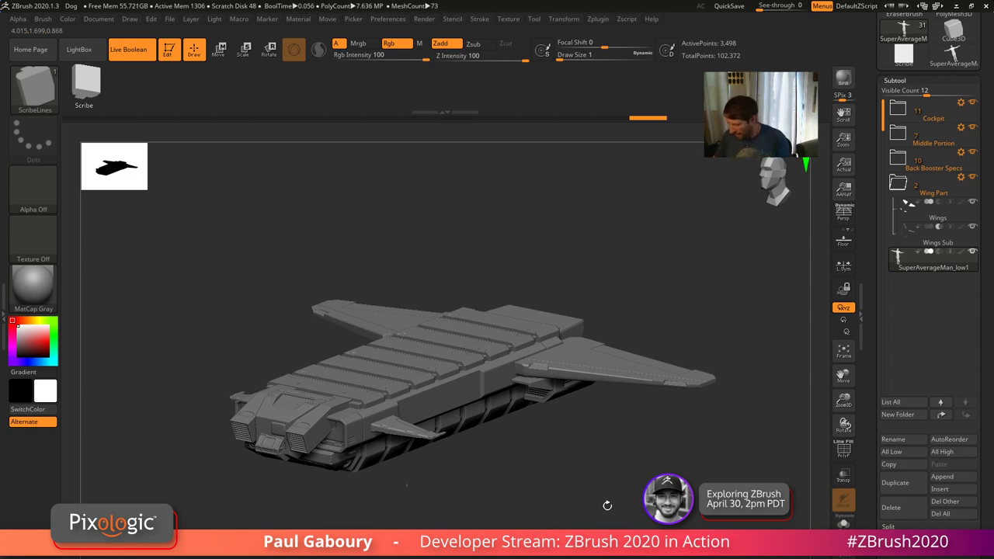
# Rename the human figure subtool to Dude
pyautogui.click(895, 440)
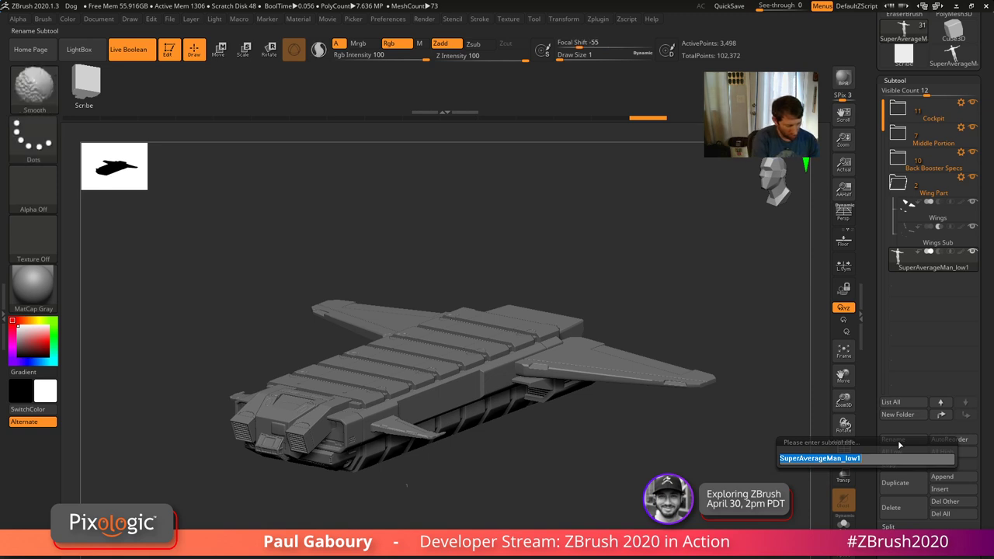
pyautogui.write('Dude')
pyautogui.press('Return')
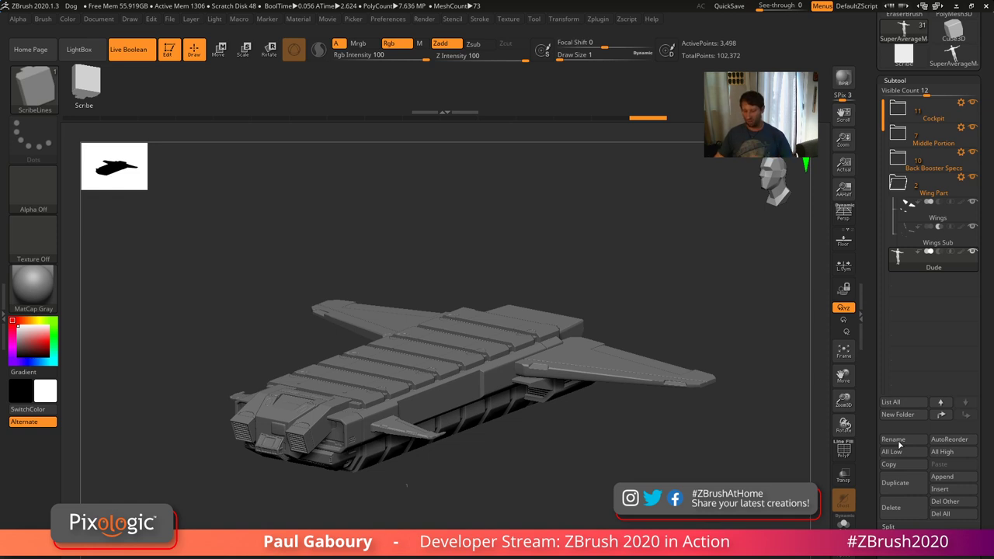
# Examine the spaceship and the human figure from above, behind, the side and a front three-quarter angle
pyautogui.moveTo(545, 504); pyautogui.dragTo(548, 428)
pyautogui.moveTo(541, 490); pyautogui.dragTo(561, 345)
pyautogui.moveTo(396, 264); pyautogui.dragTo(389, 238)
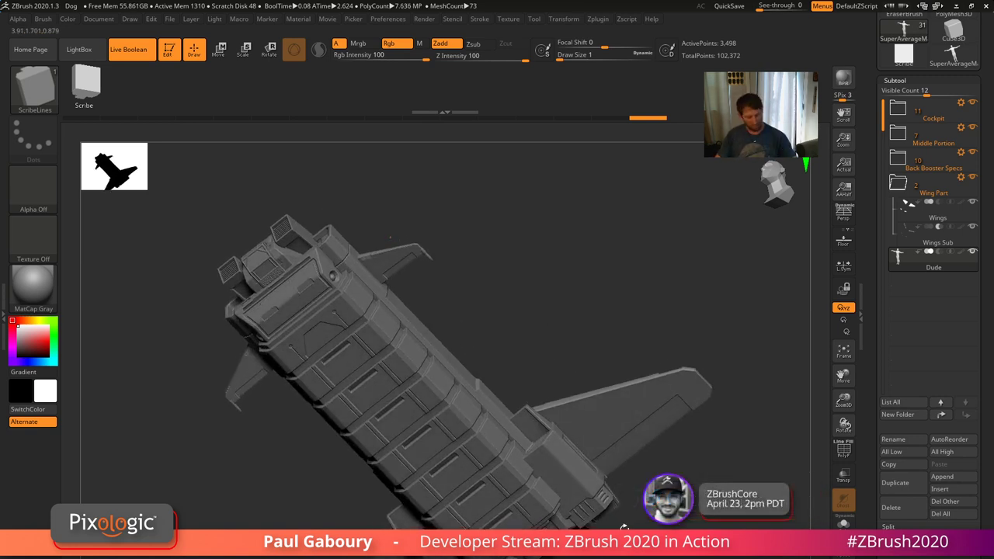
pyautogui.keyDown('alt'); pyautogui.moveTo(625, 518); pyautogui.dragTo(536, 388); pyautogui.keyUp('alt')
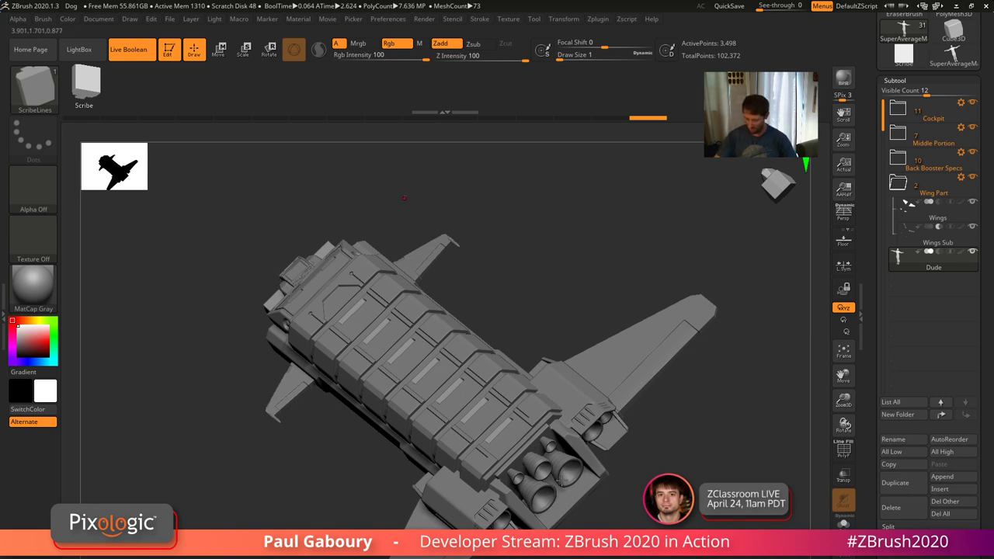
pyautogui.moveTo(606, 483); pyautogui.dragTo(605, 352)
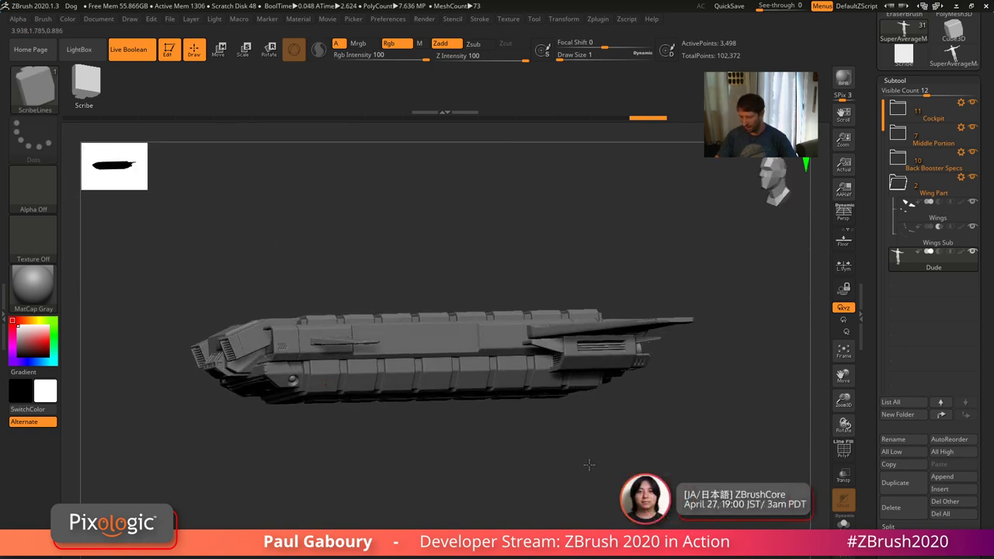
pyautogui.moveTo(589, 466); pyautogui.dragTo(703, 267)
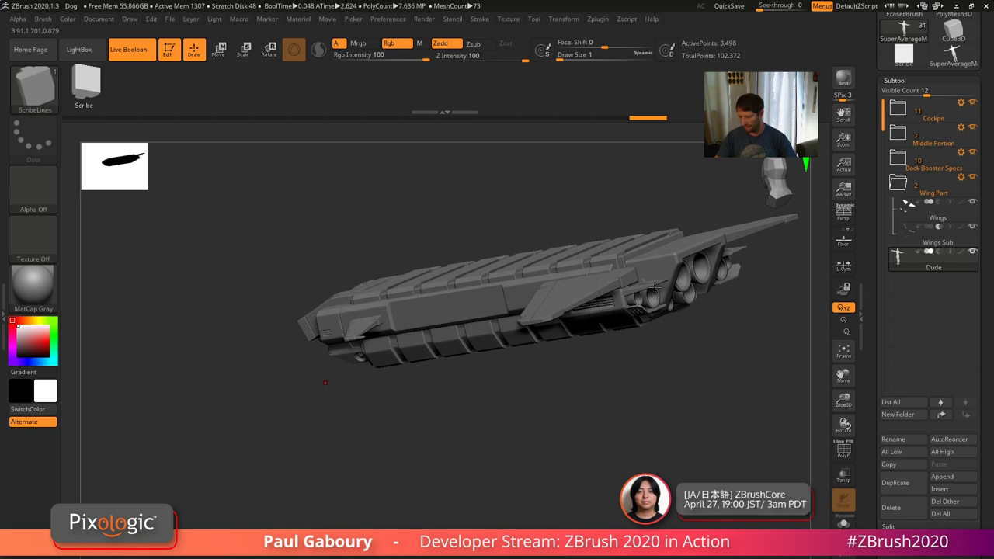
pyautogui.moveTo(603, 455); pyautogui.dragTo(616, 498)
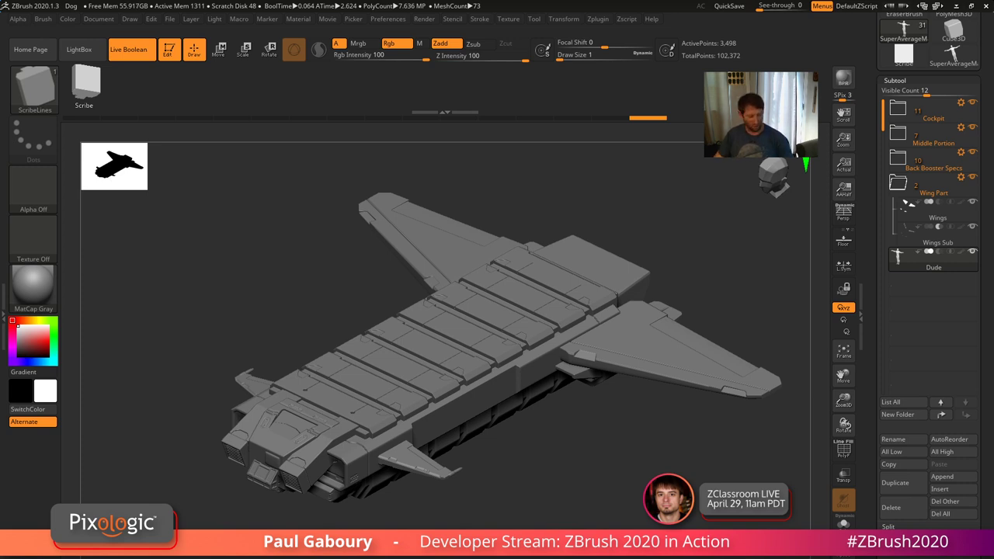
pyautogui.keyDown('alt'); pyautogui.moveTo(594, 491); pyautogui.dragTo(575, 484); pyautogui.keyUp('alt')
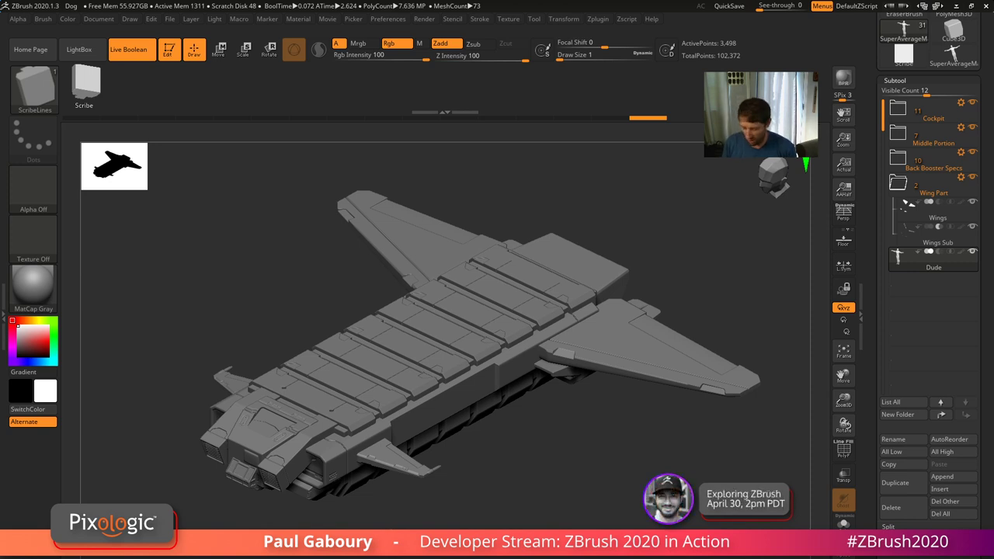
# Dock the Render palette in the empty side tray so its settings stay accessible
pyautogui.click(5, 297)
pyautogui.click(117, 18)
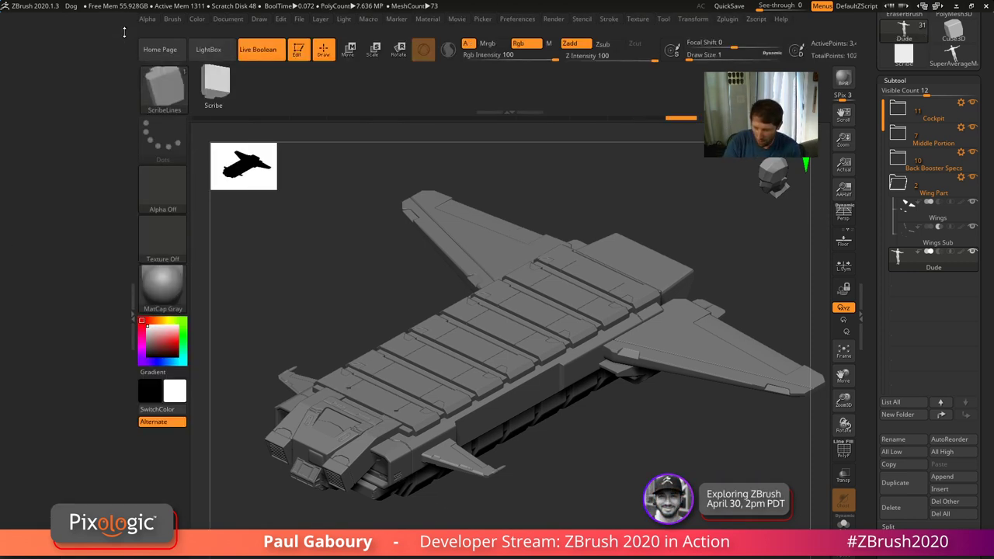
pyautogui.click(558, 20)
pyautogui.moveTo(544, 32); pyautogui.dragTo(32, 117)
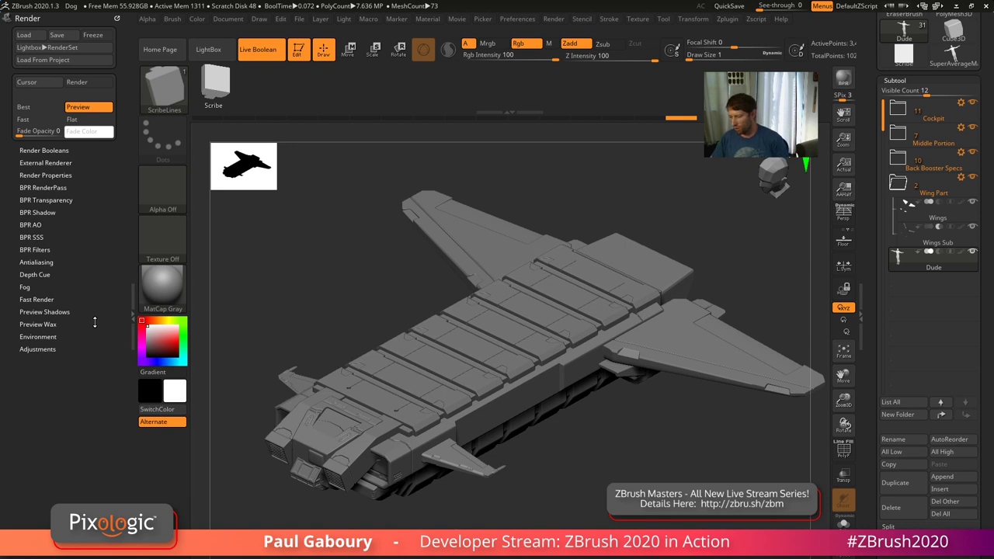
# Collapse the Subtool section and reset the list of recent tool thumbnails
pyautogui.click(895, 80)
pyautogui.moveTo(870, 105); pyautogui.dragTo(875, 232)
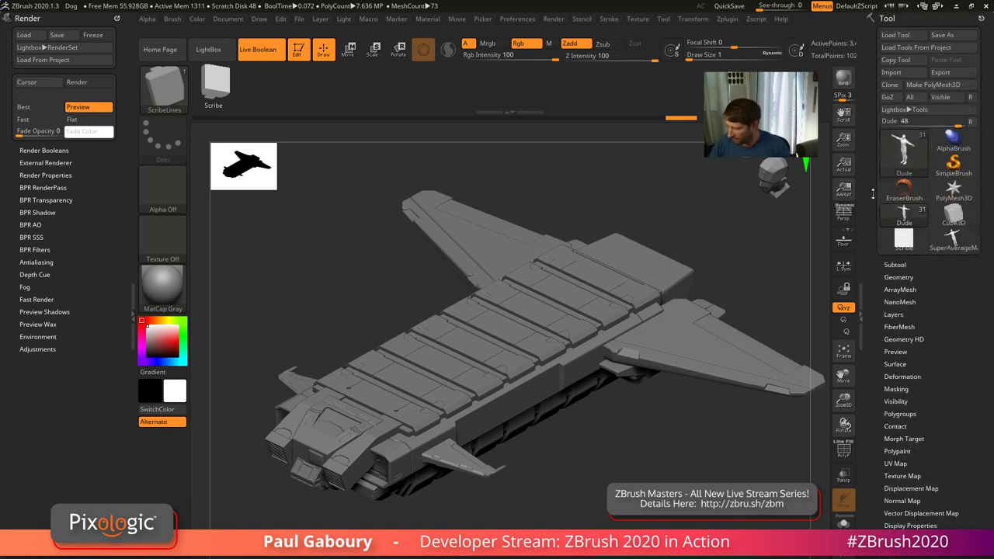
pyautogui.click(970, 122)
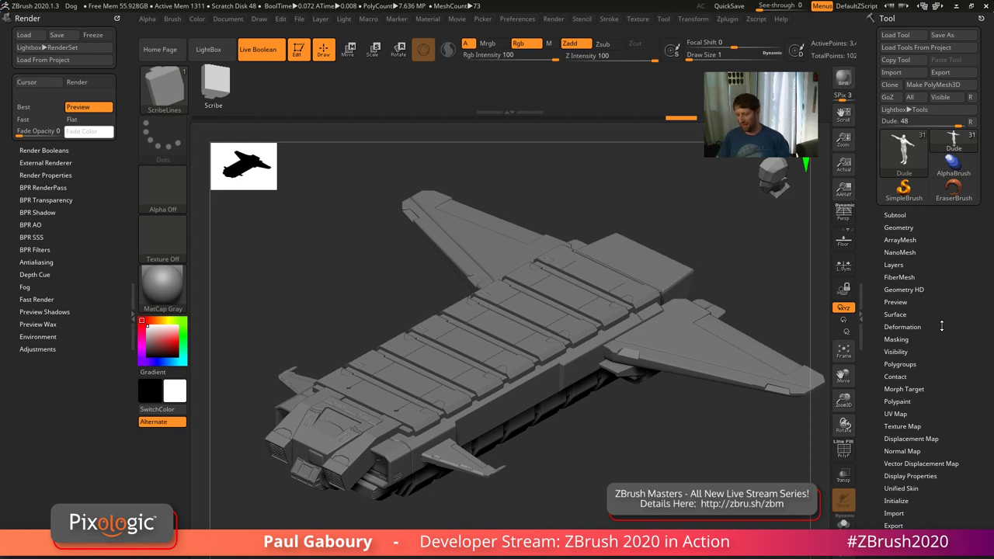
# Turn off the silhouette thumbnail and the CamView head in the preferences to clear the canvas of overlays
pyautogui.keyDown('alt'); pyautogui.moveTo(644, 480); pyautogui.dragTo(619, 475); pyautogui.keyUp('alt')
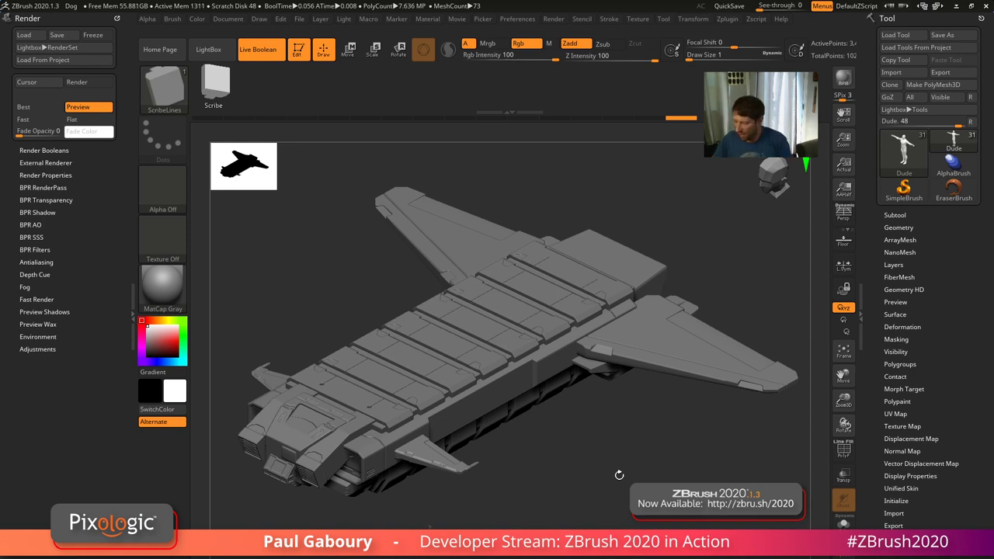
pyautogui.click(518, 21)
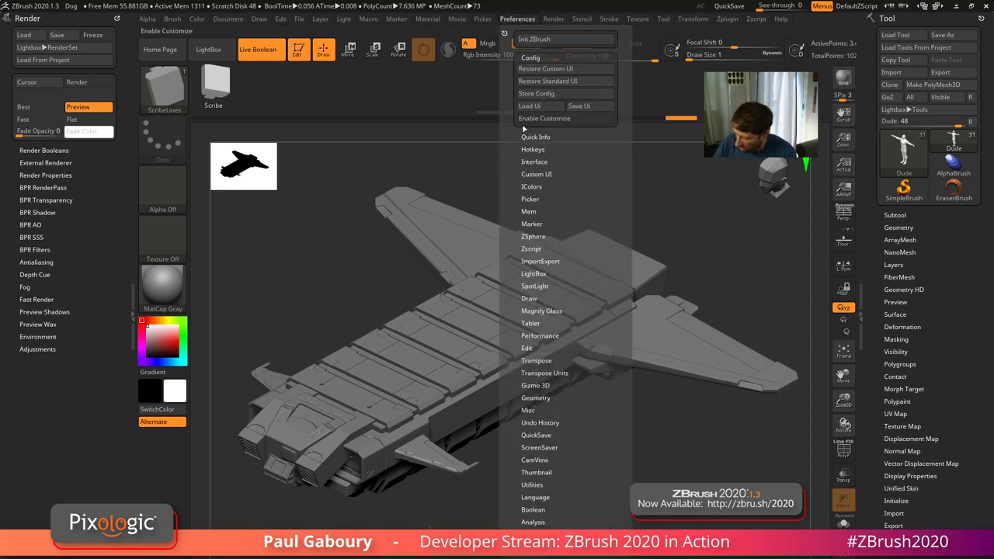
pyautogui.click(543, 472)
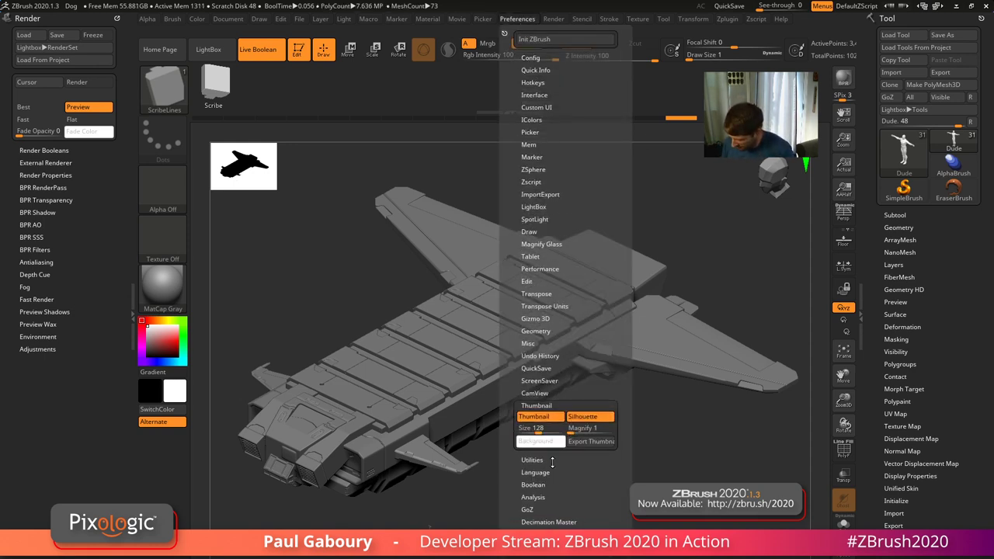
pyautogui.click(540, 394)
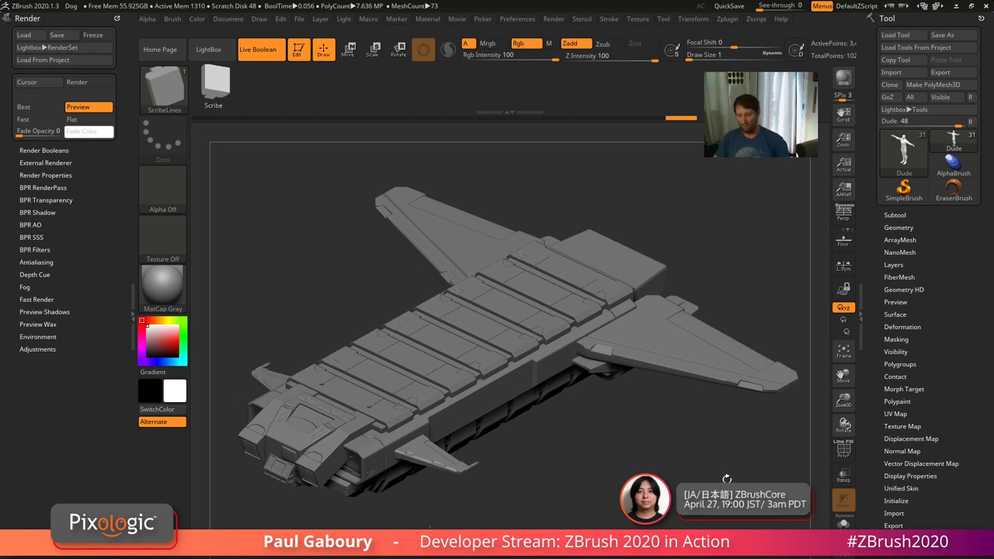
# Turn on perspective and frame the whole ship from a raised front three-quarter angle
pyautogui.click(229, 19)
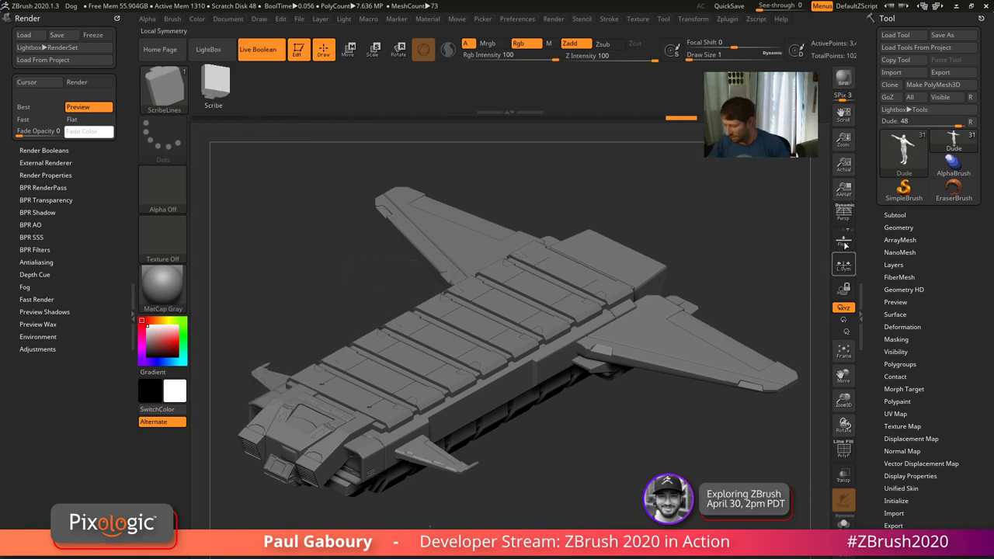
pyautogui.press('p')
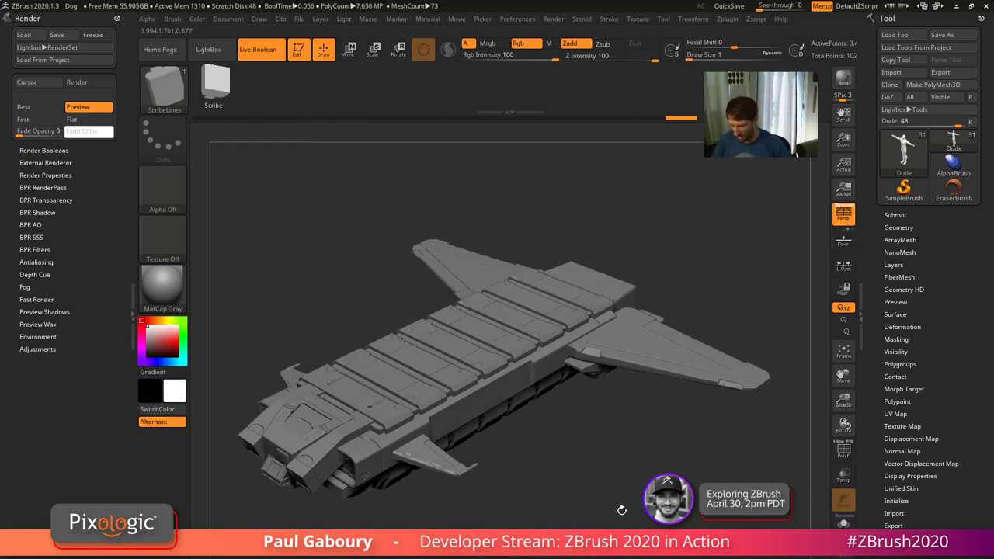
pyautogui.moveTo(616, 513); pyautogui.dragTo(590, 515)
pyautogui.moveTo(591, 515)
pyautogui.keyDown('alt'); pyautogui.mouseDown(button='right')
pyautogui.moveTo(633, 475)
pyautogui.moveTo(468, 492)
pyautogui.mouseUp(button='right'); pyautogui.keyUp('alt')
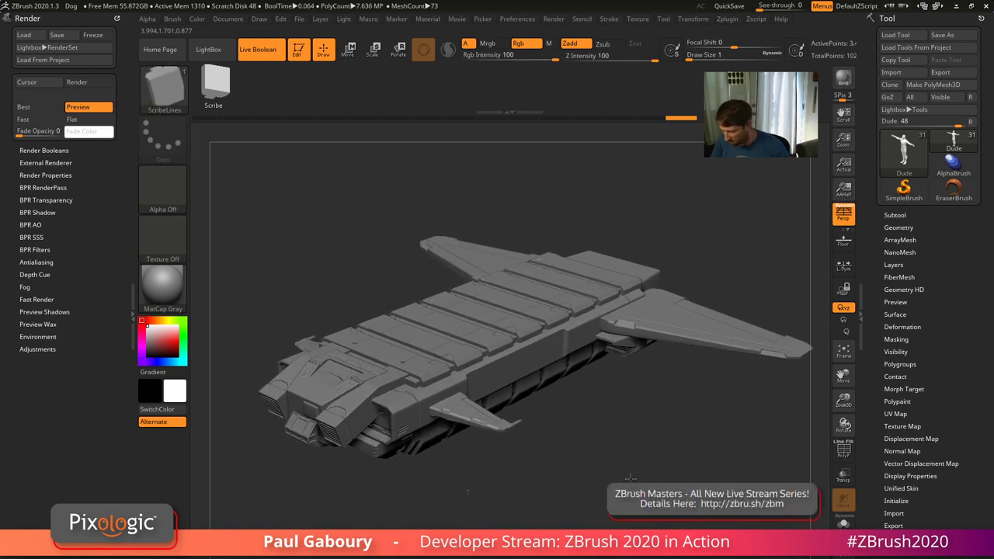
pyautogui.moveTo(633, 459)
pyautogui.mouseDown(button='right')
pyautogui.moveTo(649, 468)
pyautogui.moveTo(632, 473)
pyautogui.mouseUp(button='right')
pyautogui.moveTo(633, 472); pyautogui.dragTo(634, 460)
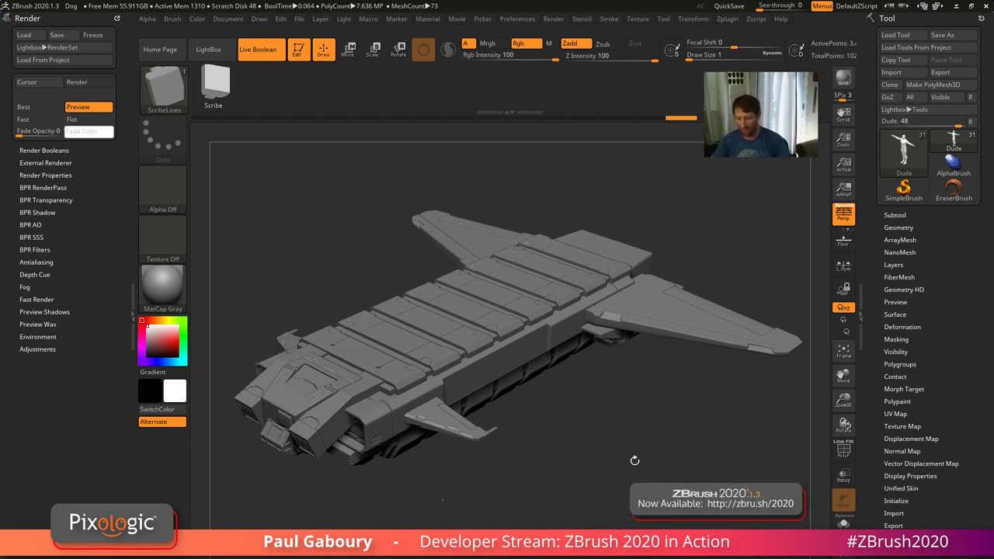
# Set the document background to white and zoom the document out until its borders show
pyautogui.click(228, 19)
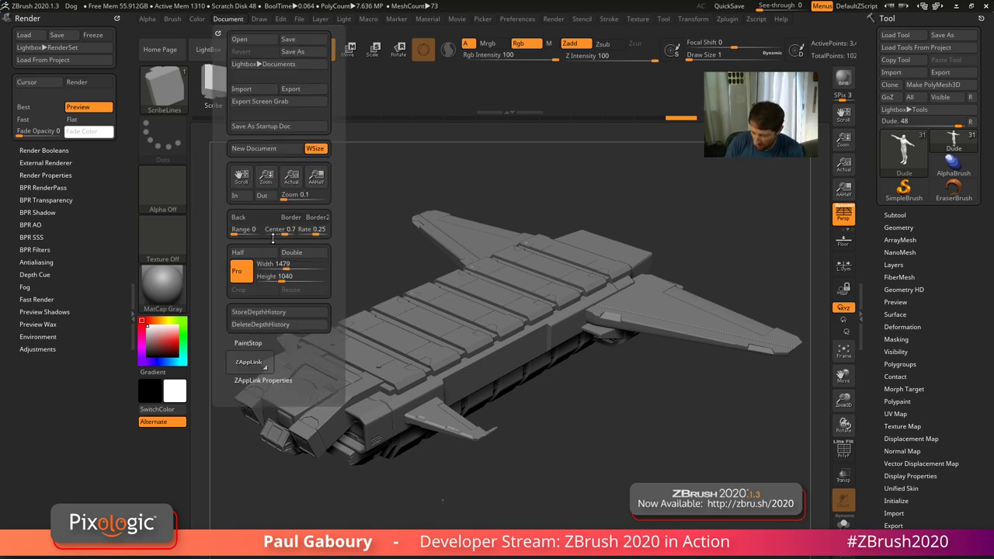
pyautogui.moveTo(260, 222); pyautogui.dragTo(175, 392)
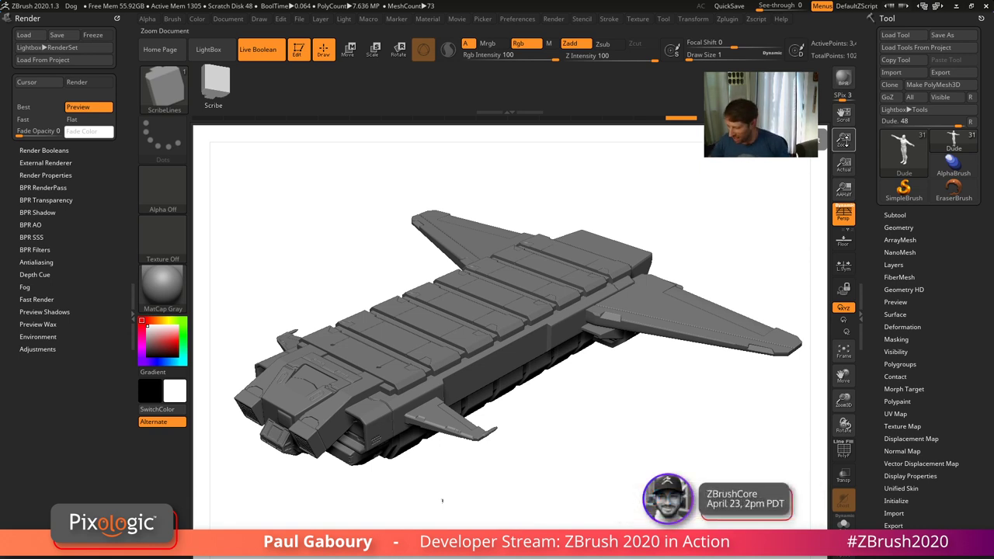
pyautogui.moveTo(846, 140); pyautogui.dragTo(848, 116)
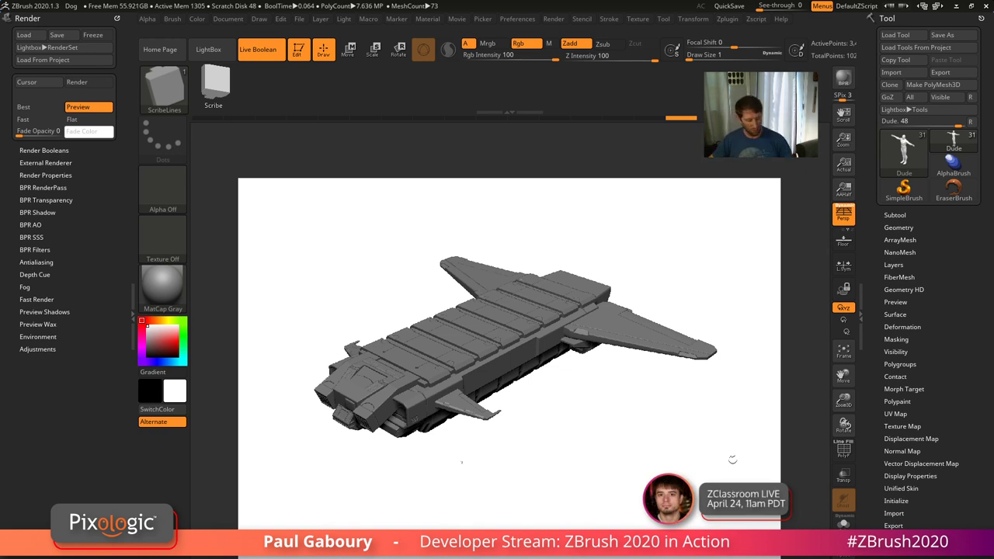
# Take the ship out of Edit mode by switching to 2.5D and clear the canvas
pyautogui.press('t')
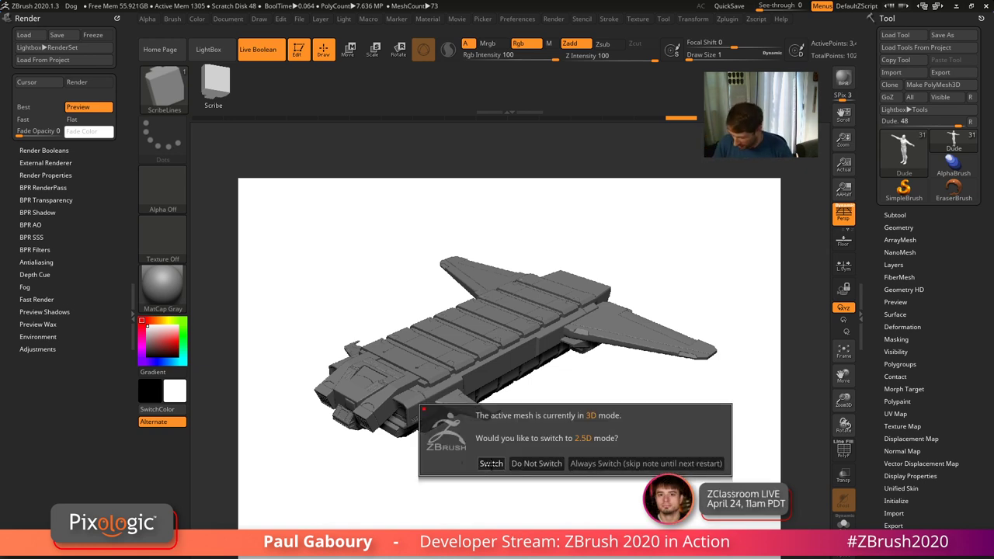
pyautogui.click(491, 463)
pyautogui.hotkey('ctrl', 'n')
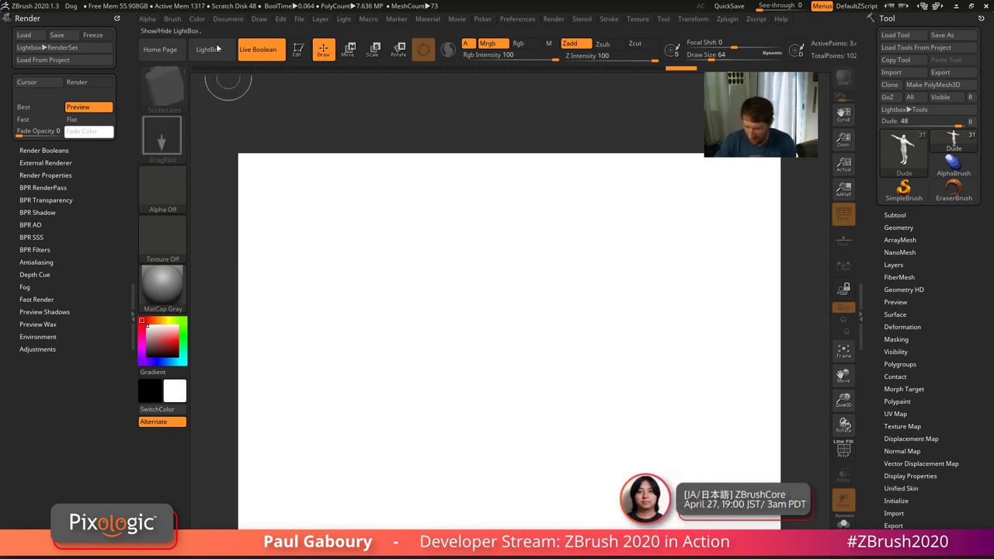
# Resize the document to a width of 3000 and a height of 2110 with proportions constrained
pyautogui.click(225, 21)
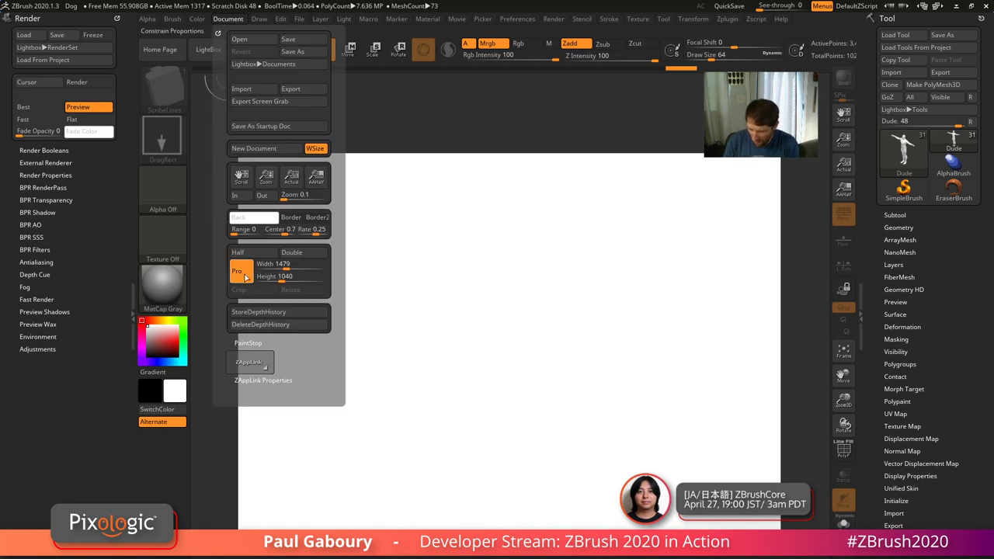
pyautogui.click(286, 265)
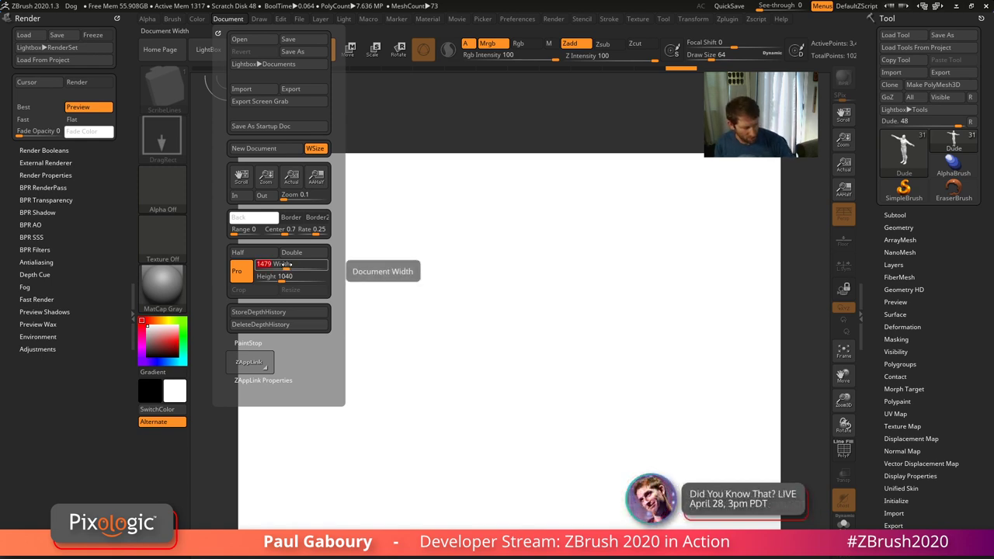
pyautogui.write('300')
pyautogui.press('Return')
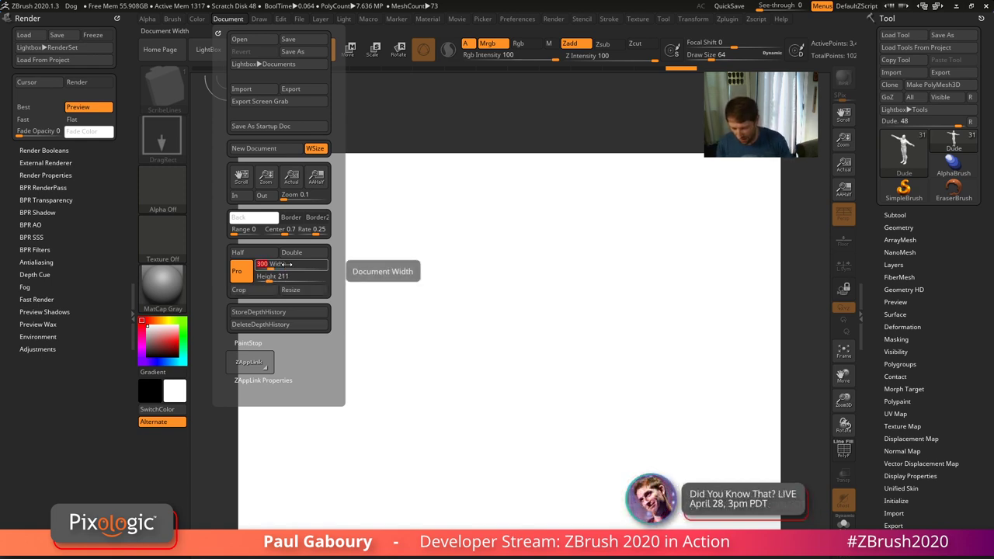
pyautogui.write('0')
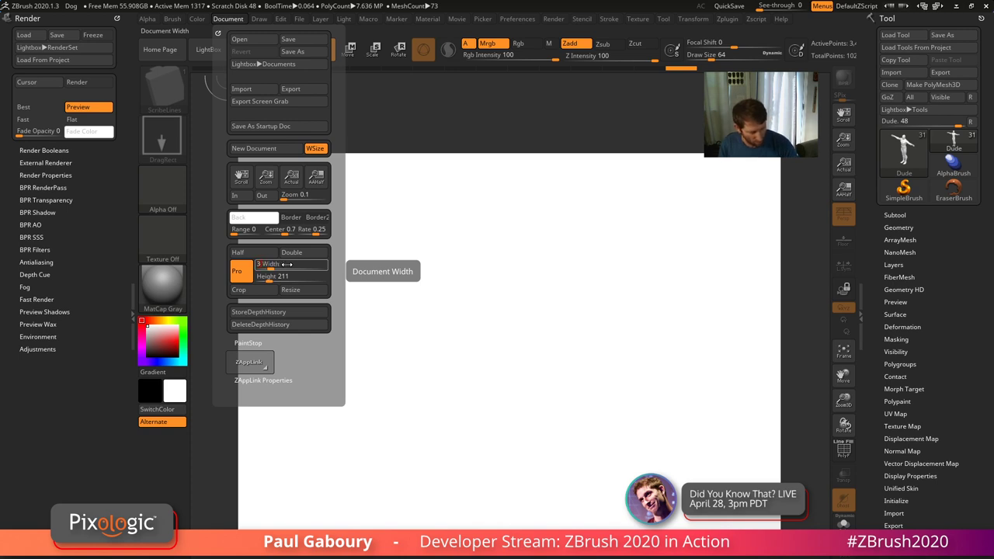
pyautogui.press('Return')
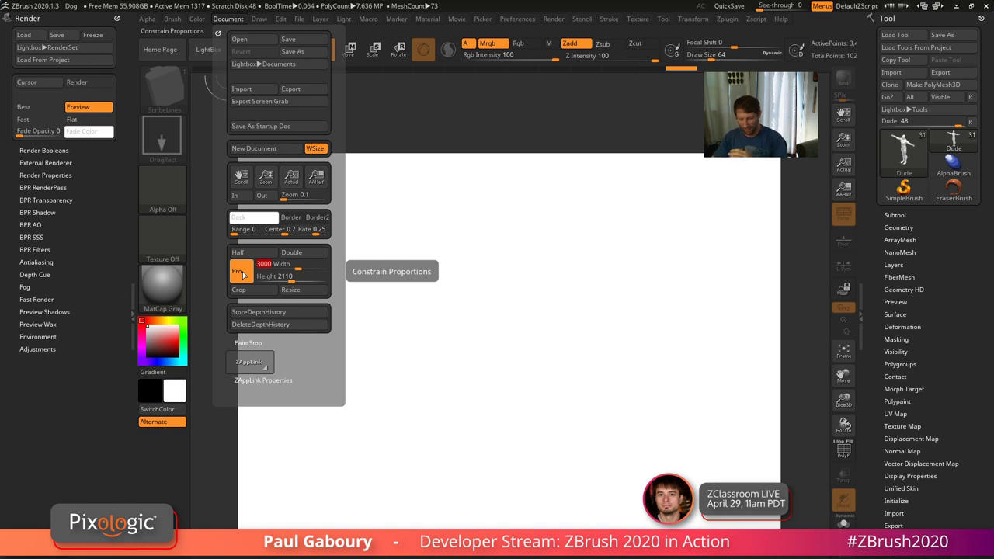
pyautogui.click(291, 290)
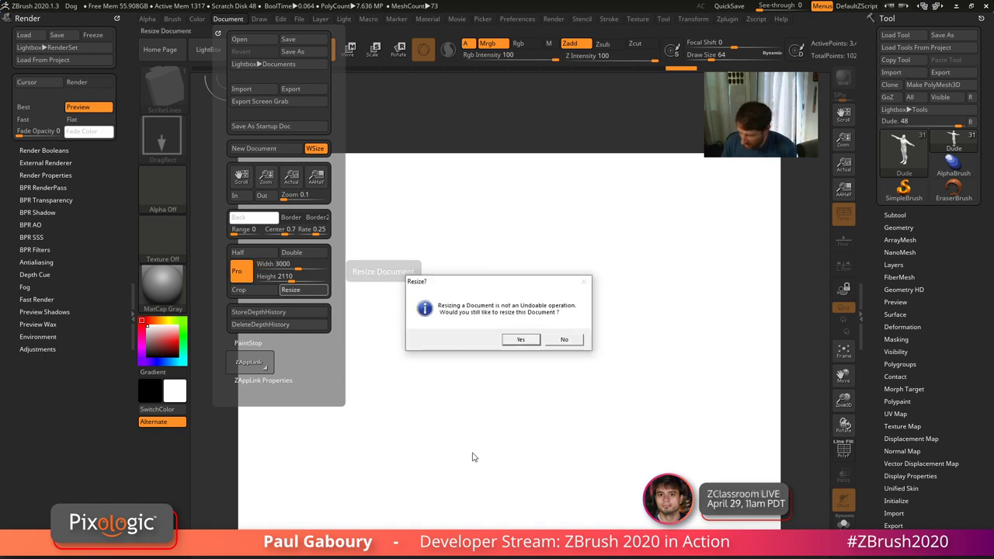
pyautogui.click(520, 343)
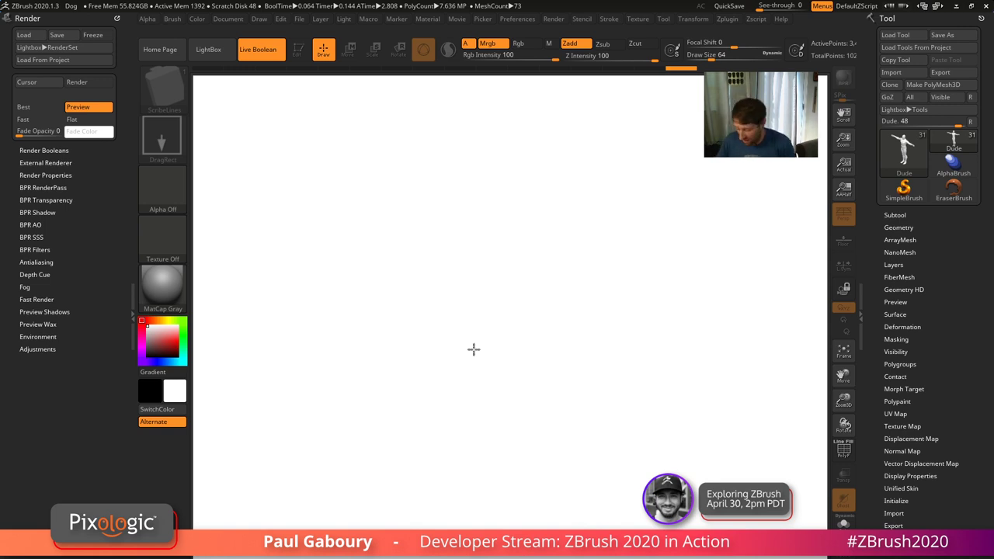
# Draw the ship onto the resized canvas, enter Edit mode and turn it to a front three-quarter view
pyautogui.moveTo(479, 348)
pyautogui.mouseDown()
pyautogui.moveTo(483, 392)
pyautogui.moveTo(482, 377)
pyautogui.mouseUp()
pyautogui.press('t')
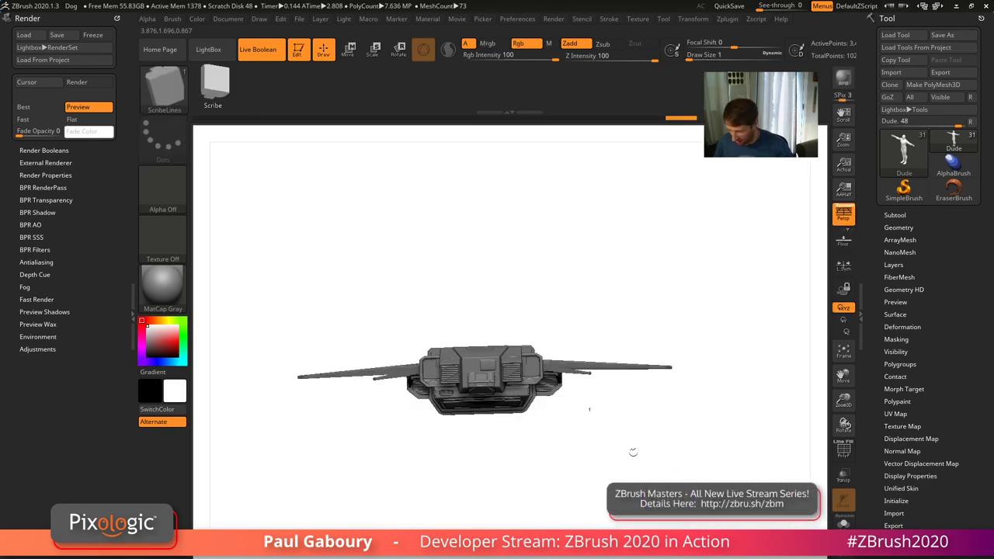
pyautogui.moveTo(626, 450)
pyautogui.mouseDown()
pyautogui.moveTo(621, 471)
pyautogui.moveTo(642, 461)
pyautogui.moveTo(566, 507)
pyautogui.moveTo(627, 472)
pyautogui.moveTo(631, 479)
pyautogui.moveTo(638, 439)
pyautogui.moveTo(589, 485)
pyautogui.mouseUp()
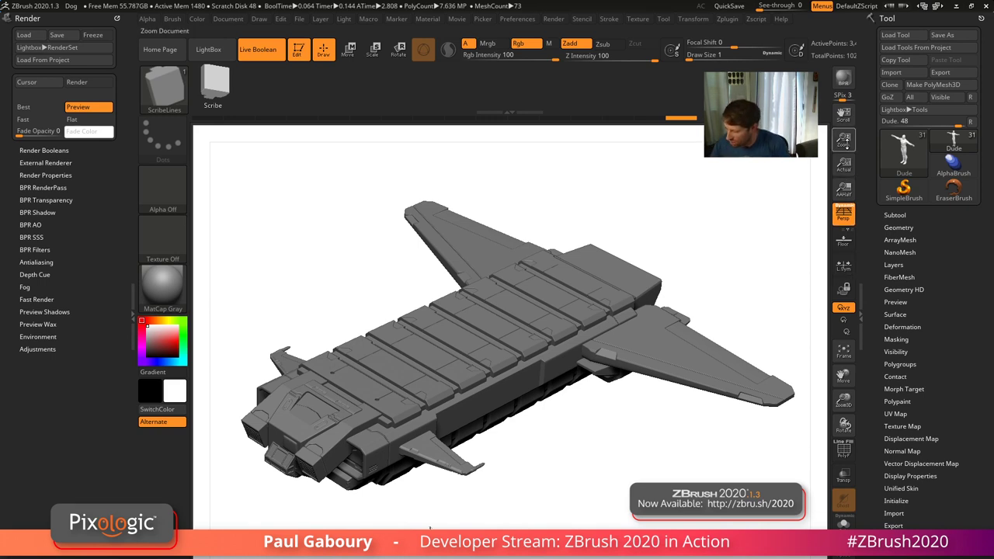
# Zoom the document out to show the whole page and enlarge the ship to span most of it
pyautogui.moveTo(846, 141); pyautogui.dragTo(840, 56)
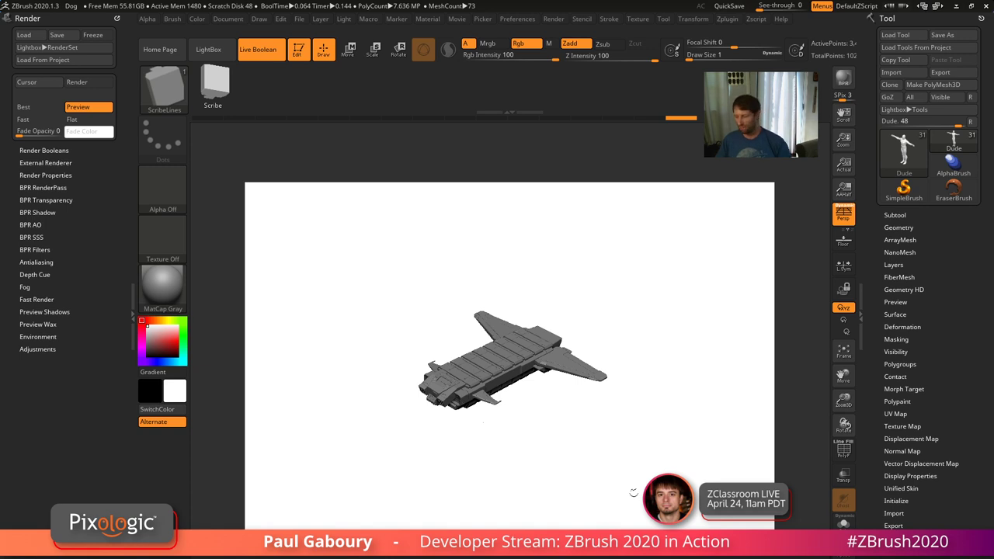
pyautogui.press('ctrl')
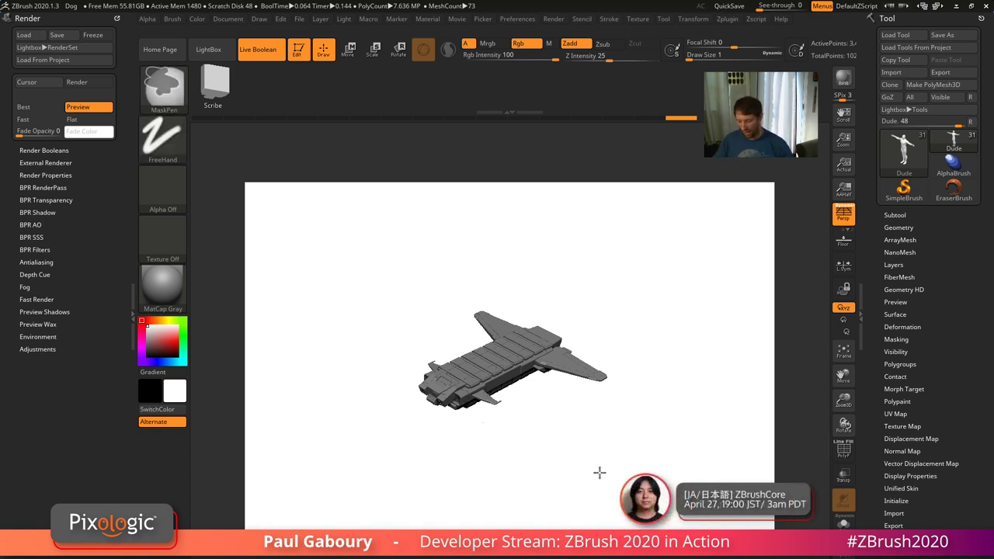
pyautogui.moveTo(599, 473)
pyautogui.keyDown('ctrl'); pyautogui.mouseDown(button='right')
pyautogui.moveTo(619, 493)
pyautogui.moveTo(638, 438)
pyautogui.moveTo(630, 473)
pyautogui.moveTo(634, 458)
pyautogui.moveTo(646, 462)
pyautogui.mouseUp(button='right'); pyautogui.keyUp('ctrl')
pyautogui.scroll(2, 644, 427)
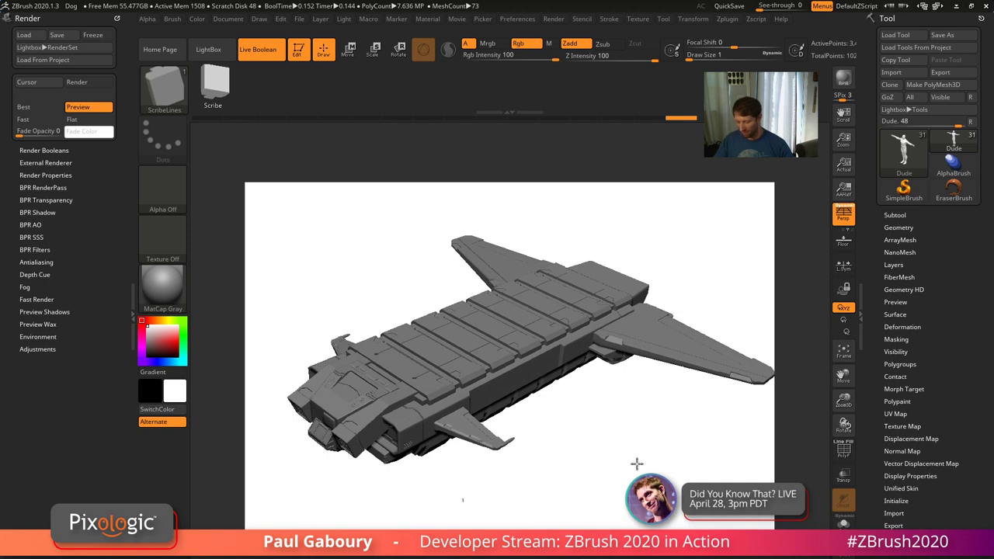
# View the document at actual size, take the ship out of Edit mode by switching to 2.5D and clear the canvas
pyautogui.keyDown('alt'); pyautogui.moveTo(462, 500); pyautogui.dragTo(448, 500); pyautogui.keyUp('alt')
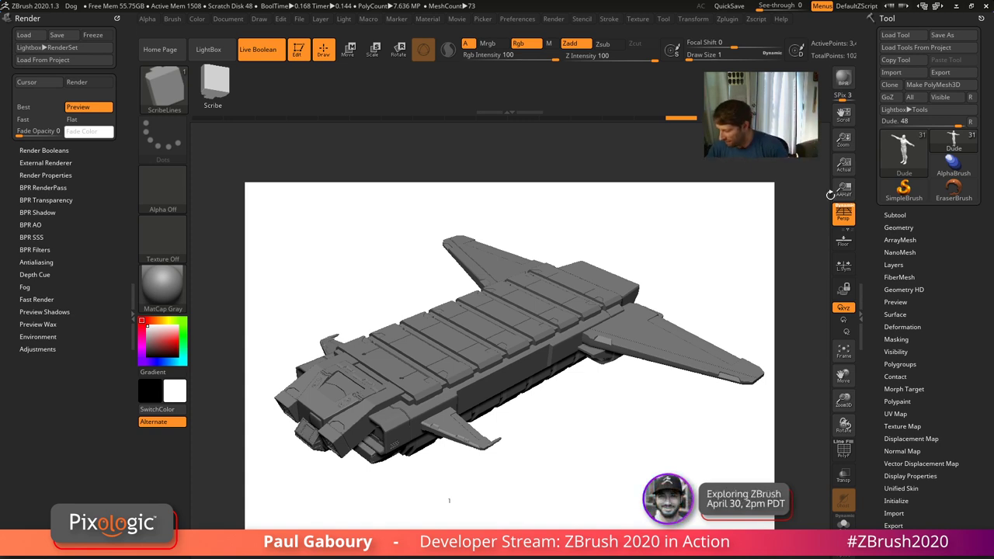
pyautogui.click(846, 170)
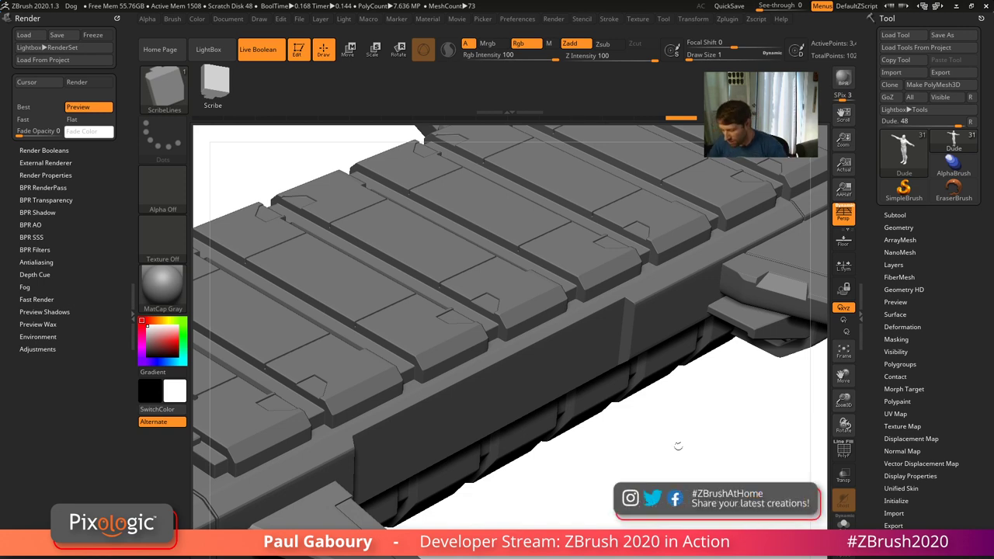
pyautogui.press('t')
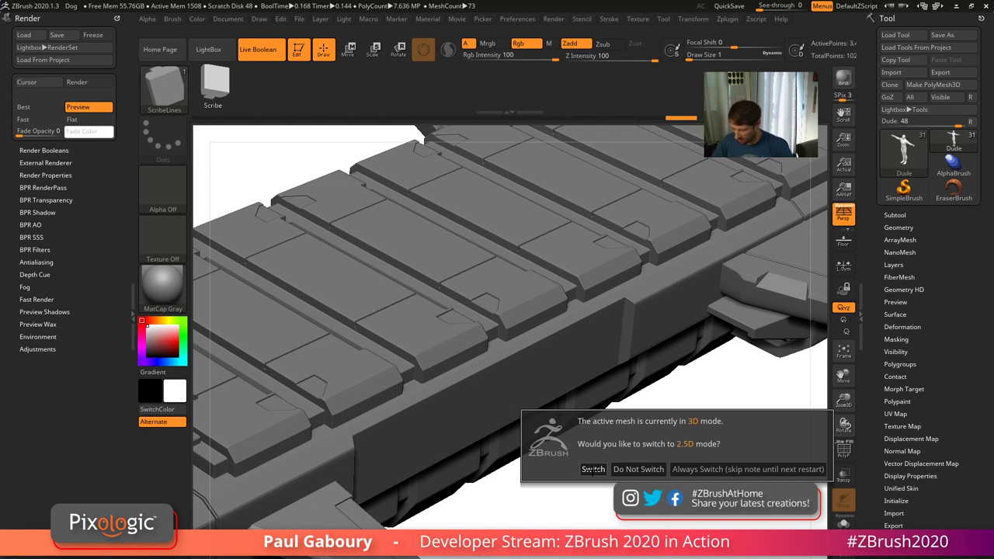
pyautogui.click(593, 469)
pyautogui.hotkey('ctrl', 'n')
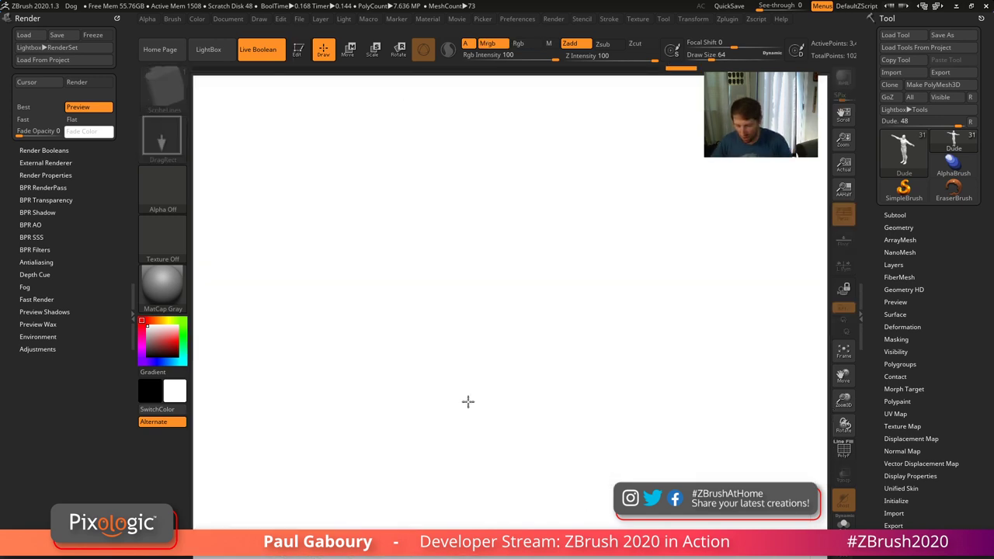
# Create a new document fitted to the window size without saving the changes to the current one
pyautogui.click(227, 18)
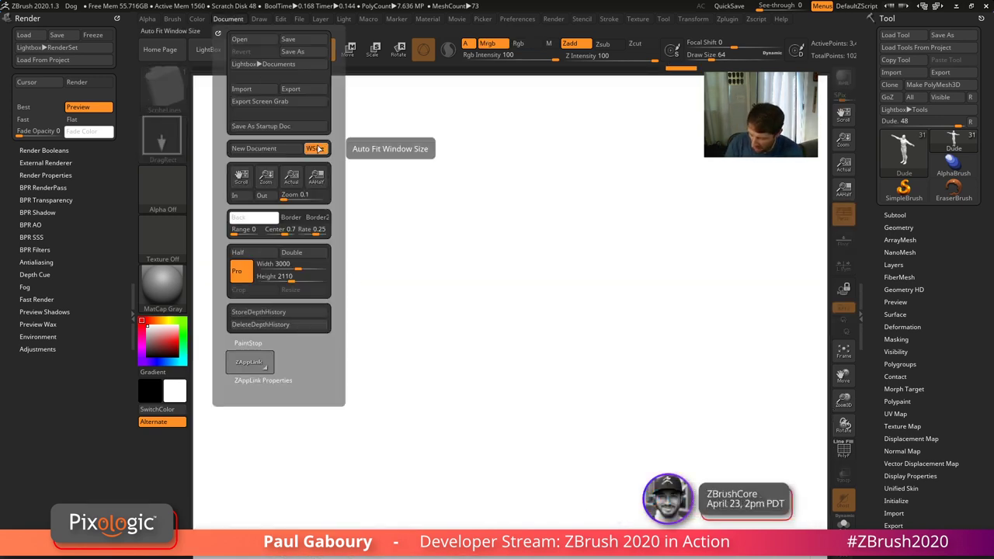
pyautogui.click(276, 150)
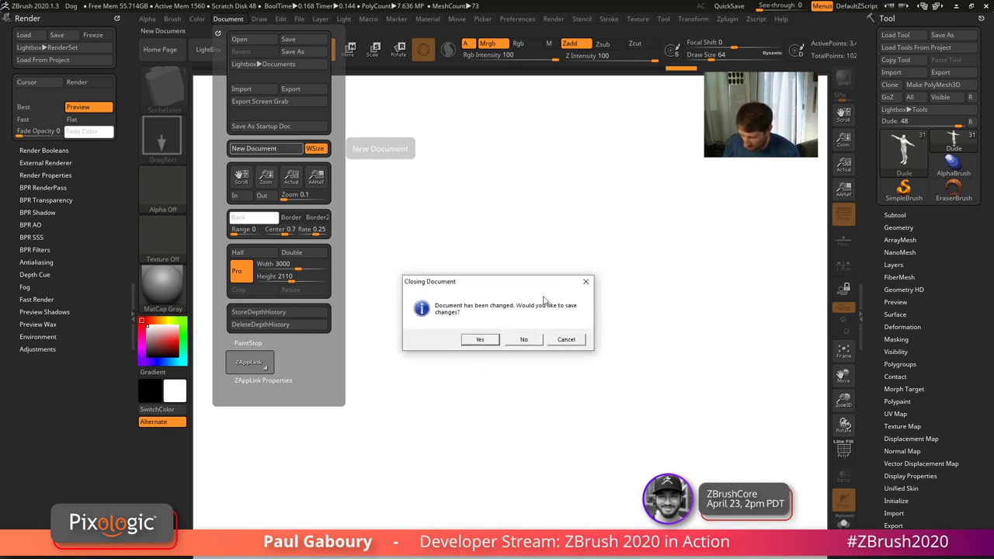
pyautogui.click(524, 342)
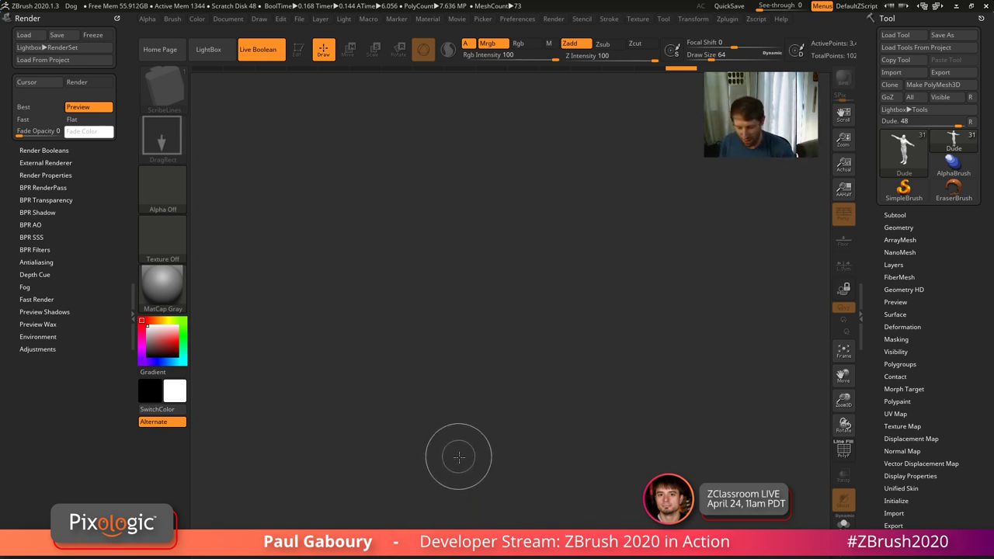
# Draw the ship onto the new document in Edit mode at a front three-quarter view and show it at actual size
pyautogui.moveTo(520, 358)
pyautogui.mouseDown()
pyautogui.moveTo(754, 448)
pyautogui.moveTo(709, 440)
pyautogui.moveTo(688, 473)
pyautogui.moveTo(449, 511)
pyautogui.moveTo(590, 466)
pyautogui.moveTo(630, 481)
pyautogui.mouseUp()
pyautogui.press('t')
pyautogui.press('ctrl')
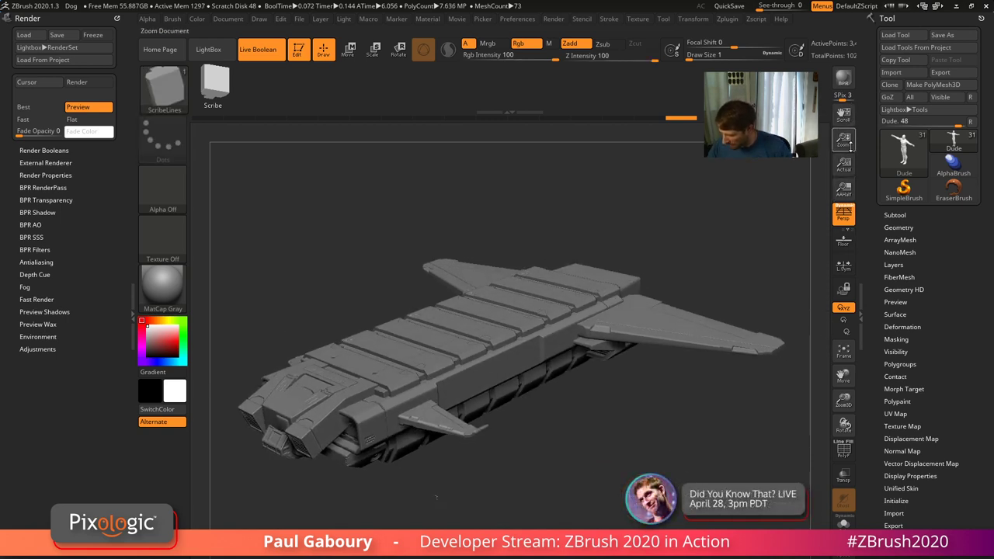
pyautogui.moveTo(845, 141); pyautogui.dragTo(848, 136)
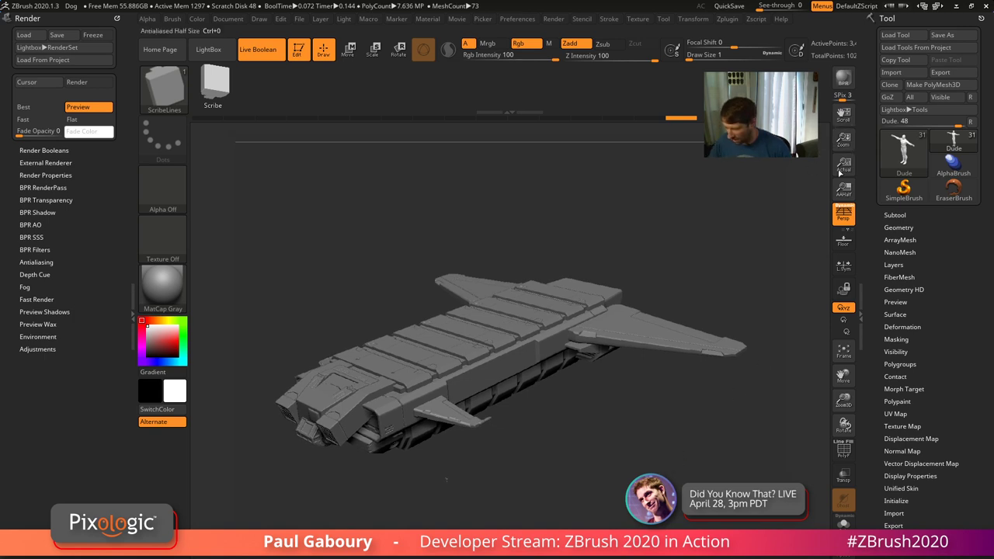
pyautogui.click(843, 164)
# Set the document's background colour to the orange sampled from the interface
pyautogui.click(229, 19)
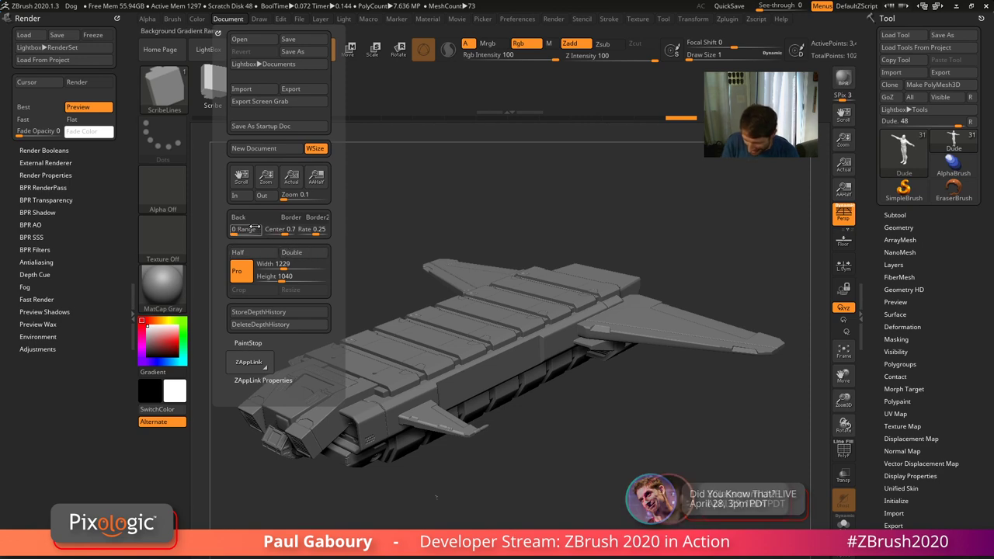
pyautogui.moveTo(242, 217); pyautogui.dragTo(176, 393)
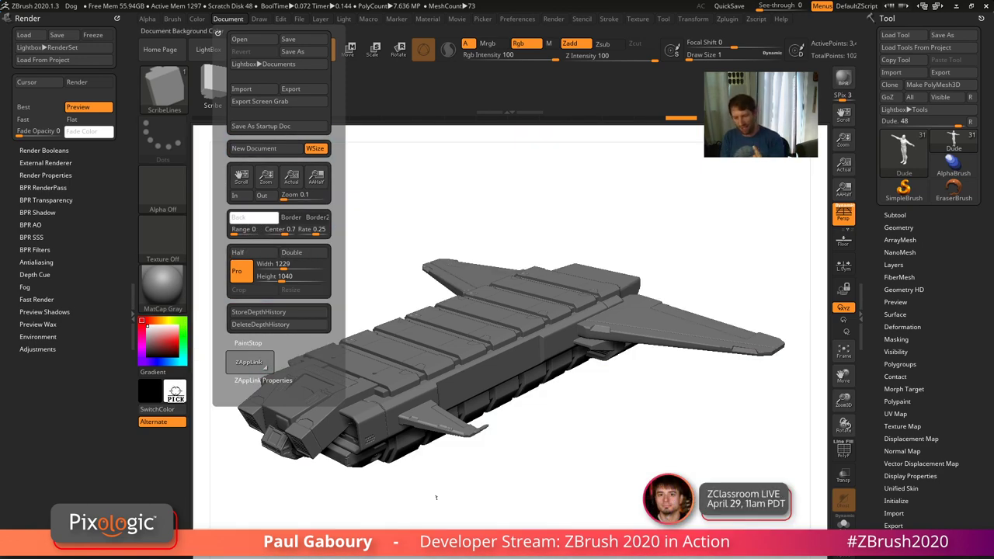
pyautogui.moveTo(175, 393); pyautogui.dragTo(174, 424)
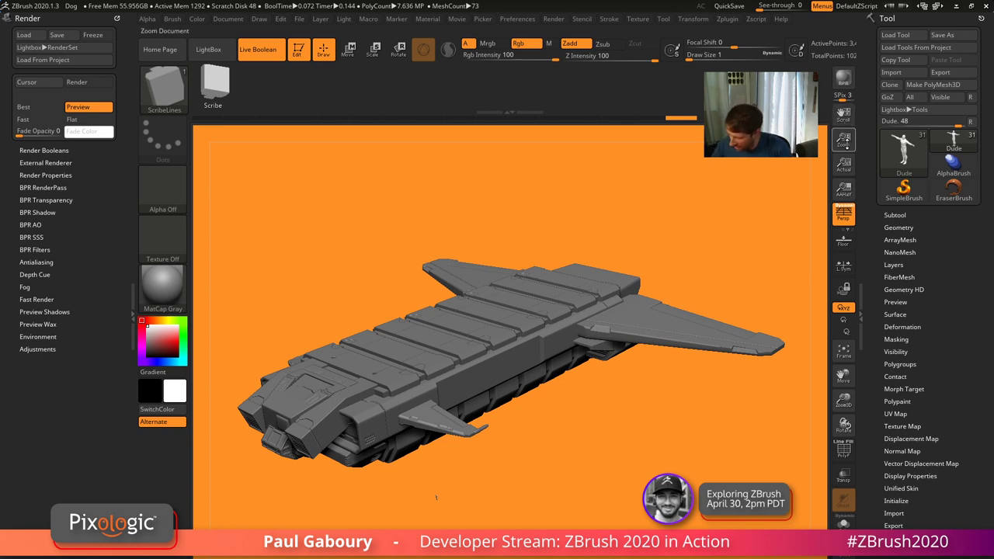
# Enlarge the ship slightly with the whole page in view and return the document to actual size
pyautogui.moveTo(844, 140); pyautogui.dragTo(845, 148)
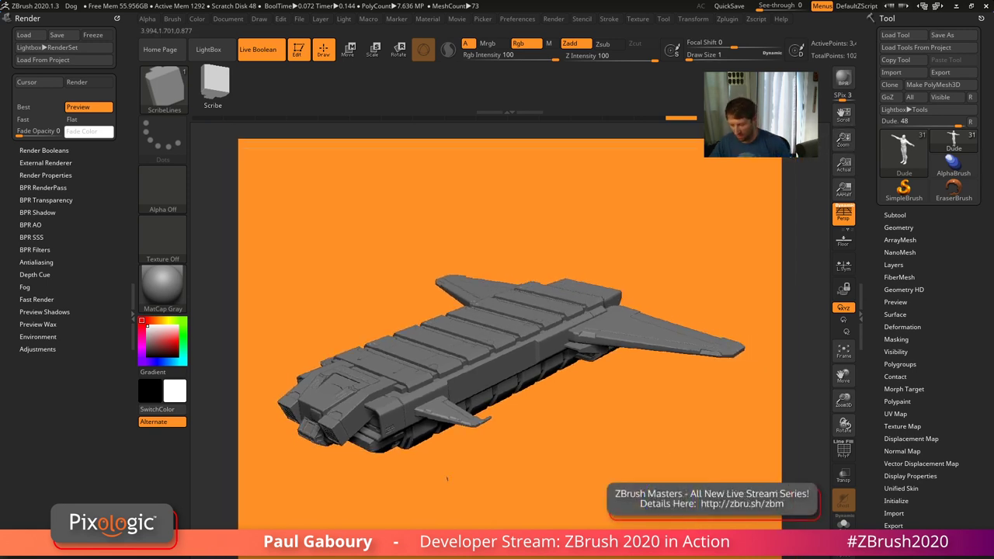
pyautogui.moveTo(656, 481)
pyautogui.keyDown('ctrl'); pyautogui.mouseDown(button='right')
pyautogui.moveTo(656, 496)
pyautogui.moveTo(656, 482)
pyautogui.mouseUp(button='right'); pyautogui.keyUp('ctrl')
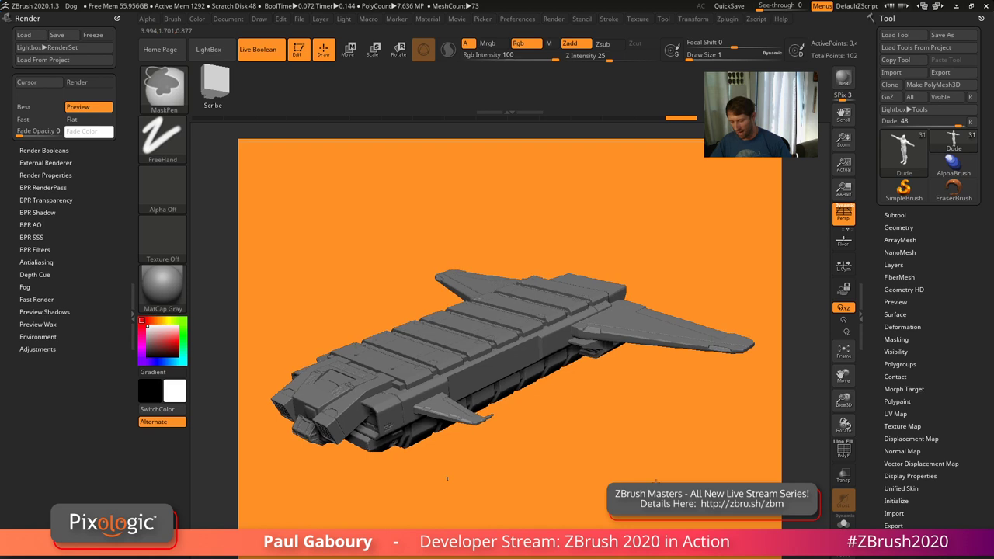
pyautogui.click(843, 165)
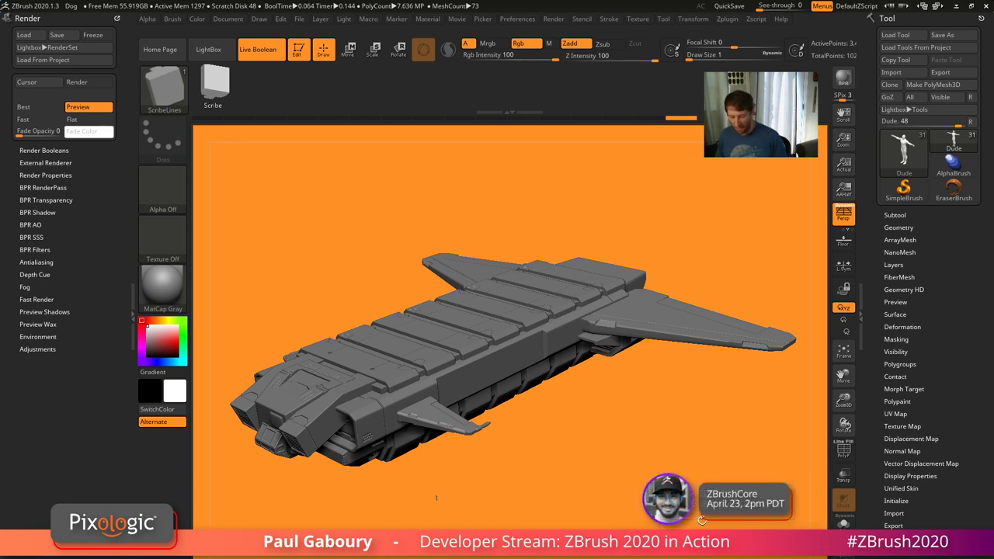
# Choose the ClayBuildup brush for sculpting
pyautogui.press('b')
pyautogui.press('c')
pyautogui.press('b')
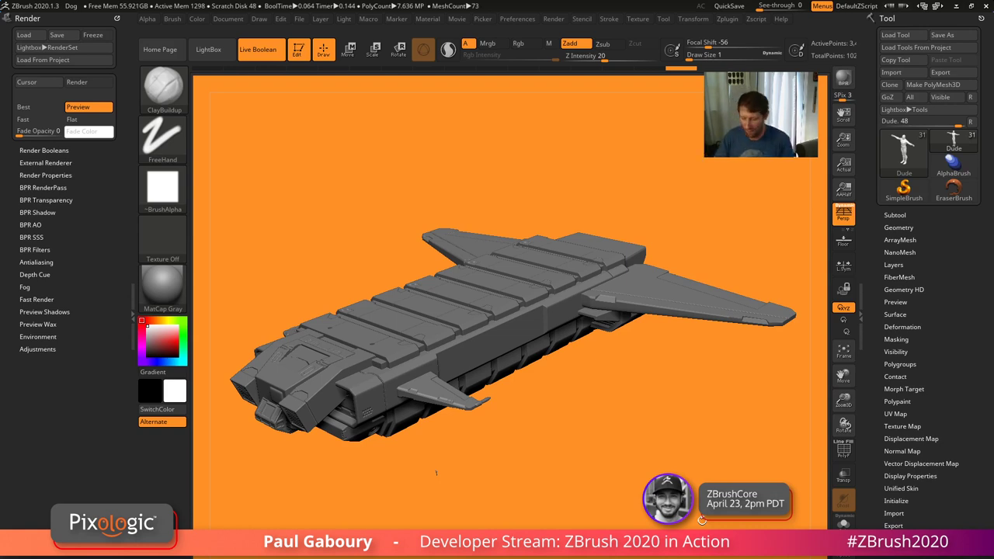
# Compare the camera's 28, 50 and 85 mm focal lengths on the ship, return to 50 mm, and toggle the camera off and on
pyautogui.click(258, 19)
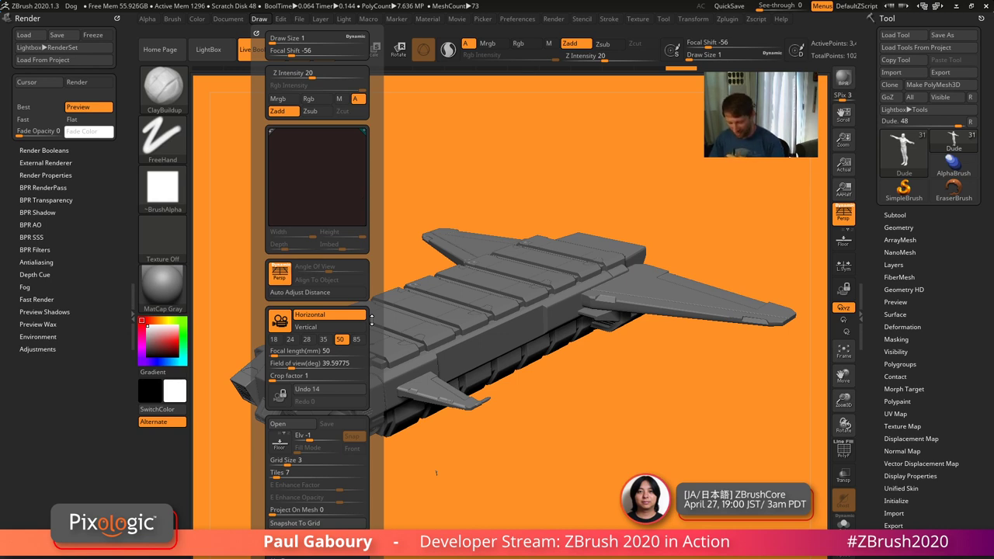
pyautogui.click(306, 340)
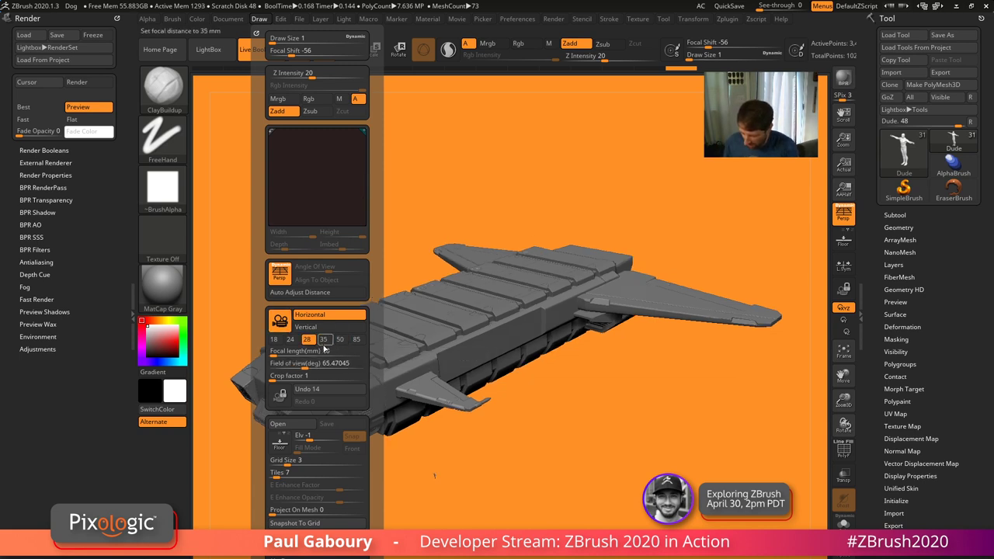
pyautogui.click(340, 339)
pyautogui.click(356, 339)
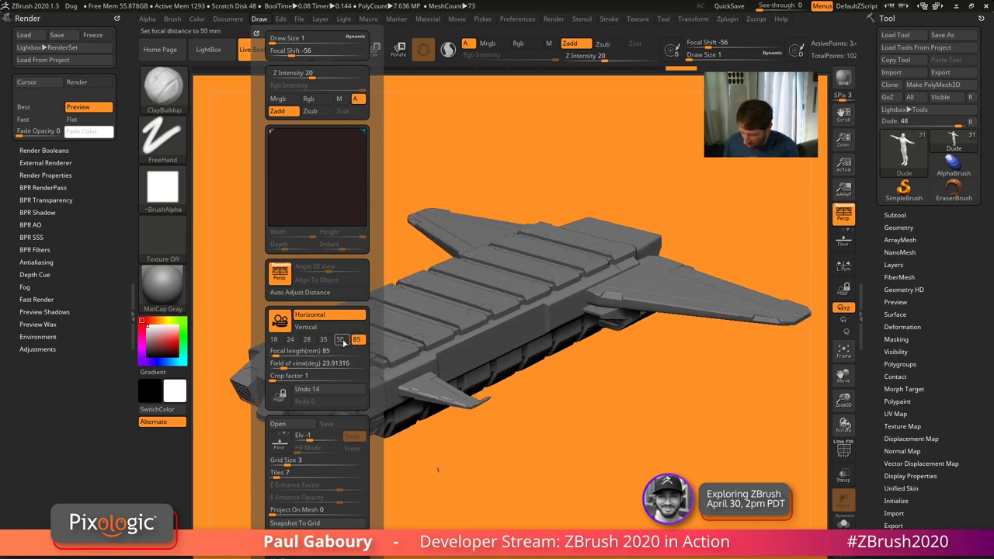
pyautogui.click(341, 339)
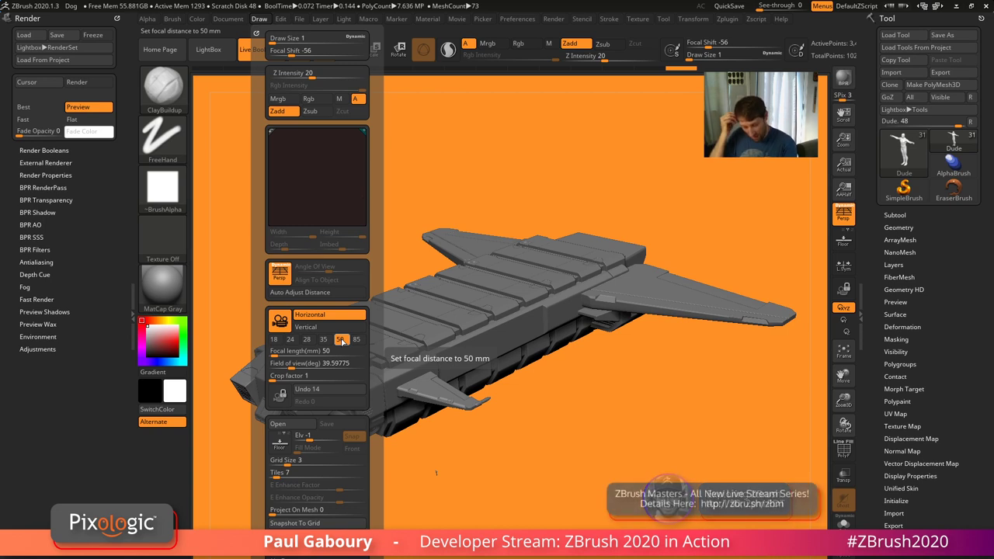
pyautogui.click(283, 326)
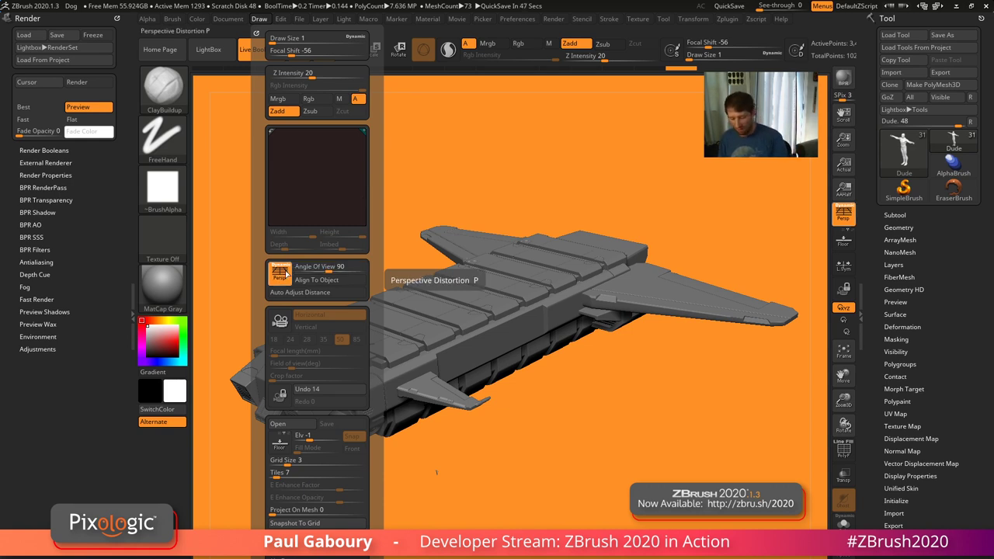
pyautogui.click(282, 326)
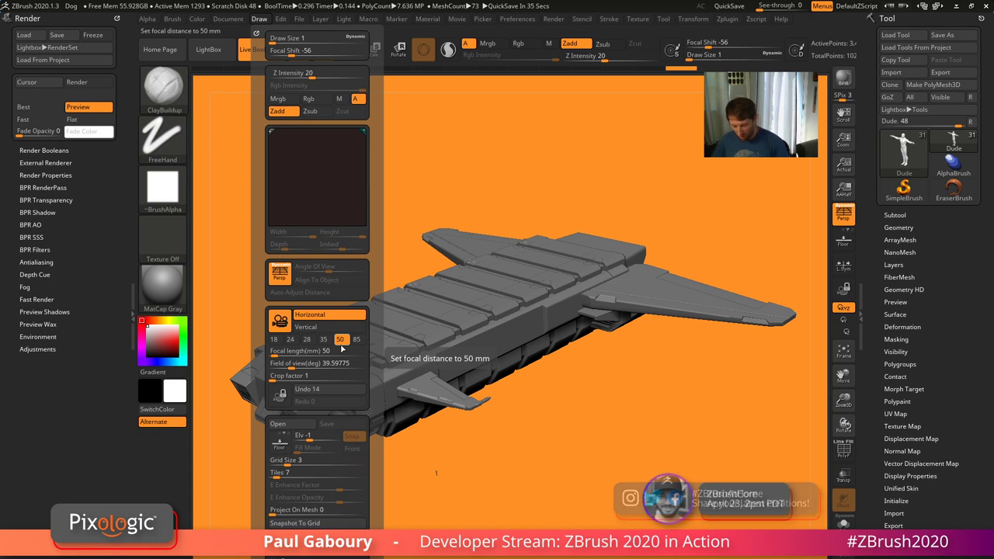
# Store the current three-quarter view of the ship as a camera named 34Front
pyautogui.scroll(-3, 378, 434)
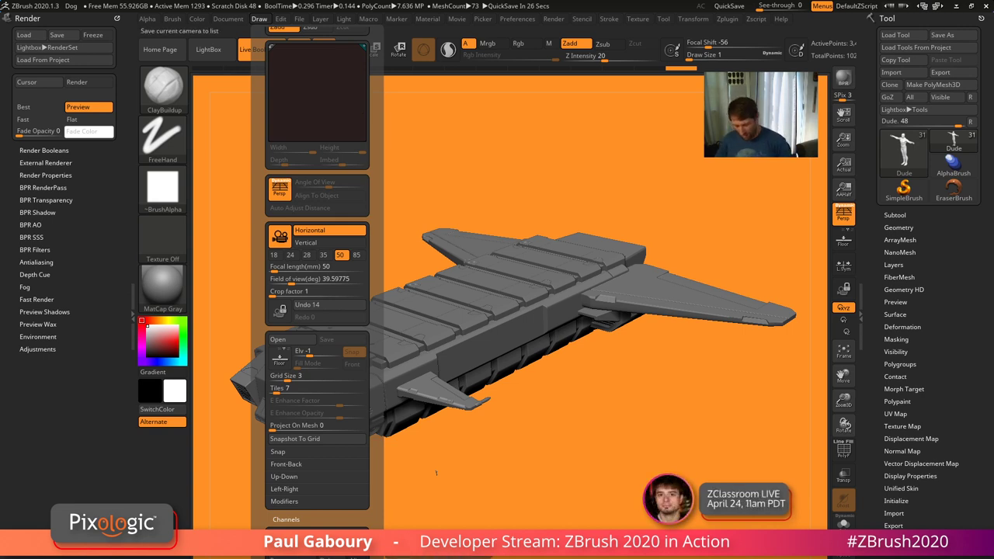
pyautogui.click(363, 47)
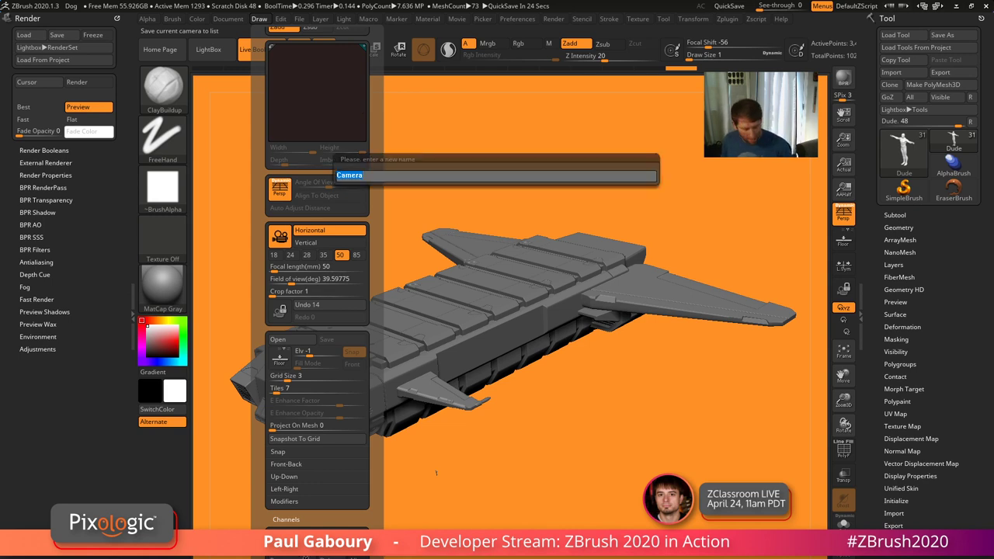
pyautogui.write('34')
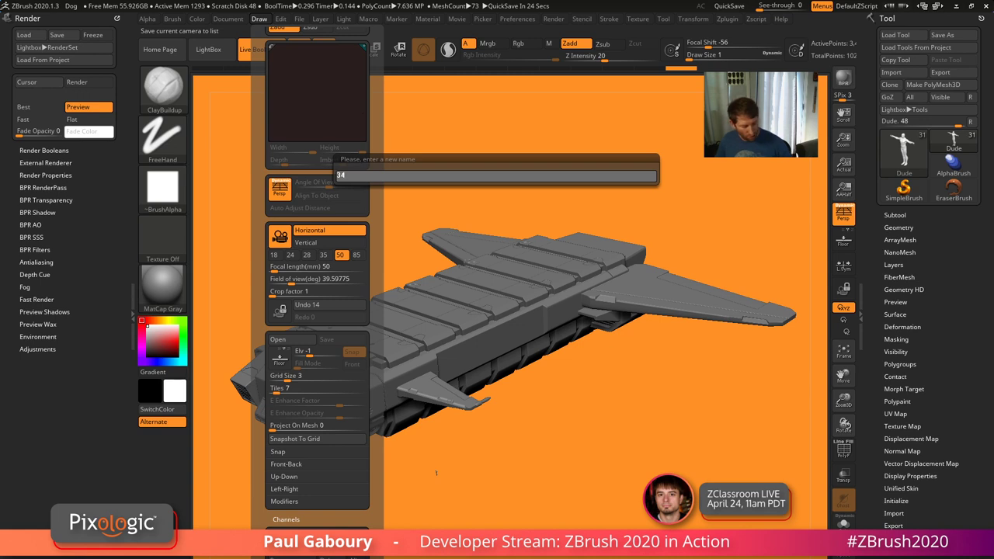
pyautogui.write('Front')
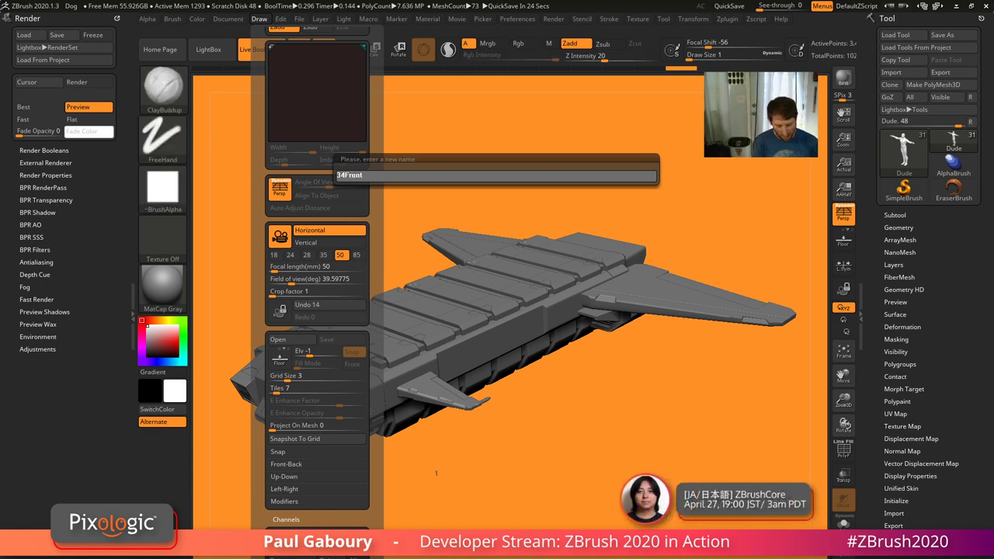
pyautogui.press('Return')
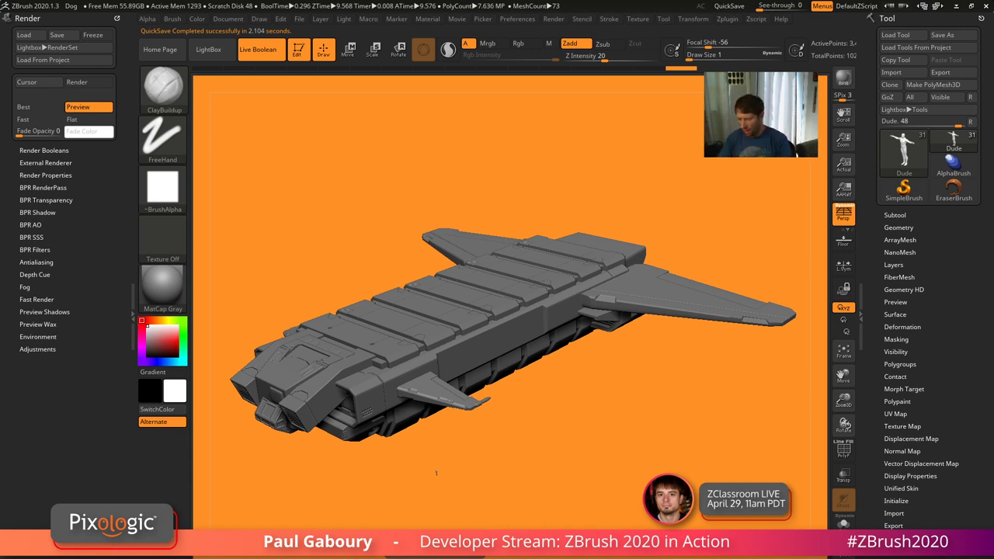
# Turn off perspective and snap the ship to a straight front view, centred with its wings spanning the page
pyautogui.moveTo(741, 331); pyautogui.dragTo(631, 466)
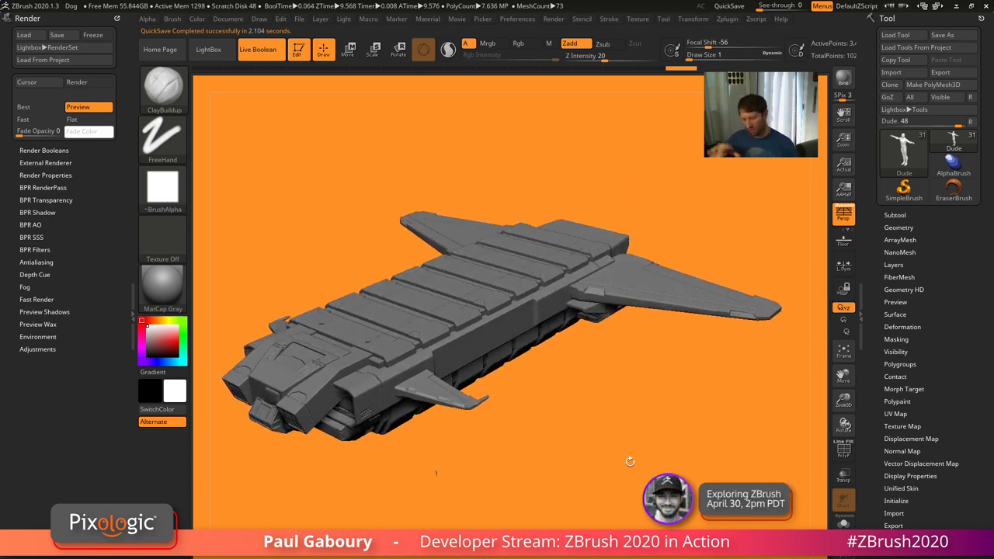
pyautogui.press('p')
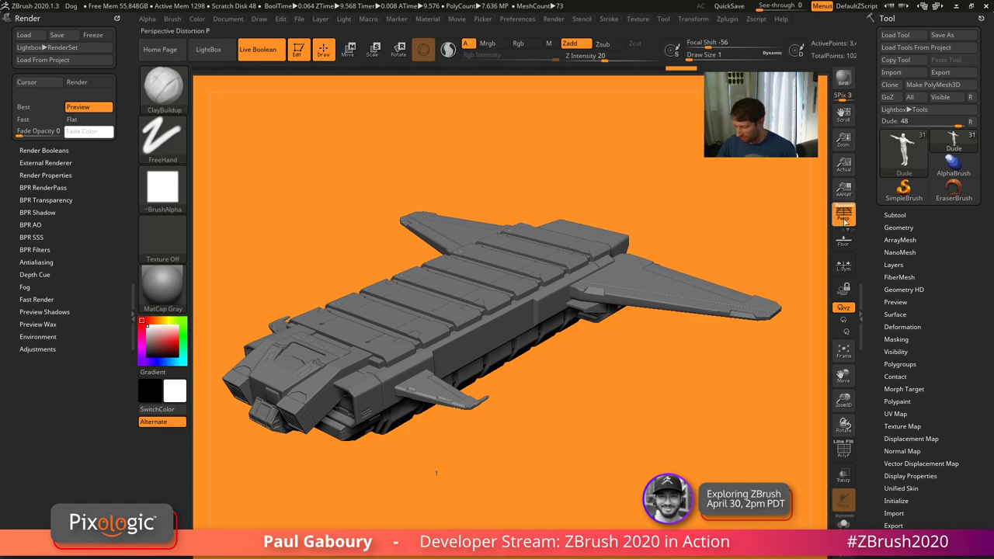
pyautogui.keyDown('shift'); pyautogui.moveTo(609, 489); pyautogui.dragTo(702, 440); pyautogui.keyUp('shift')
pyautogui.keyDown('alt'); pyautogui.moveTo(582, 465); pyautogui.dragTo(629, 441); pyautogui.keyUp('alt')
pyautogui.keyDown('ctrl'); pyautogui.moveTo(630, 441); pyautogui.dragTo(609, 444, button='right'); pyautogui.keyUp('ctrl')
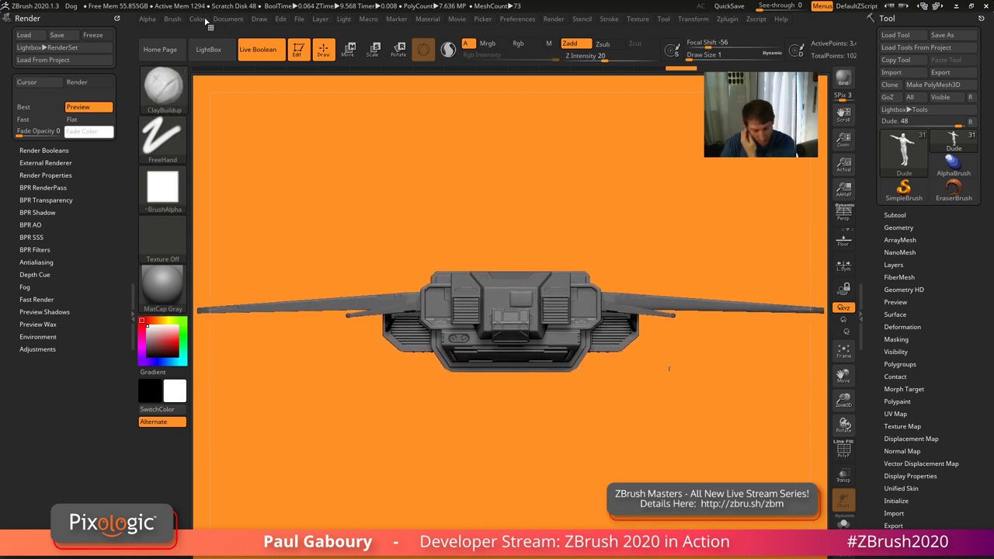
# Turn perspective back on and store the ship's straight front view as a camera named Front
pyautogui.click(259, 18)
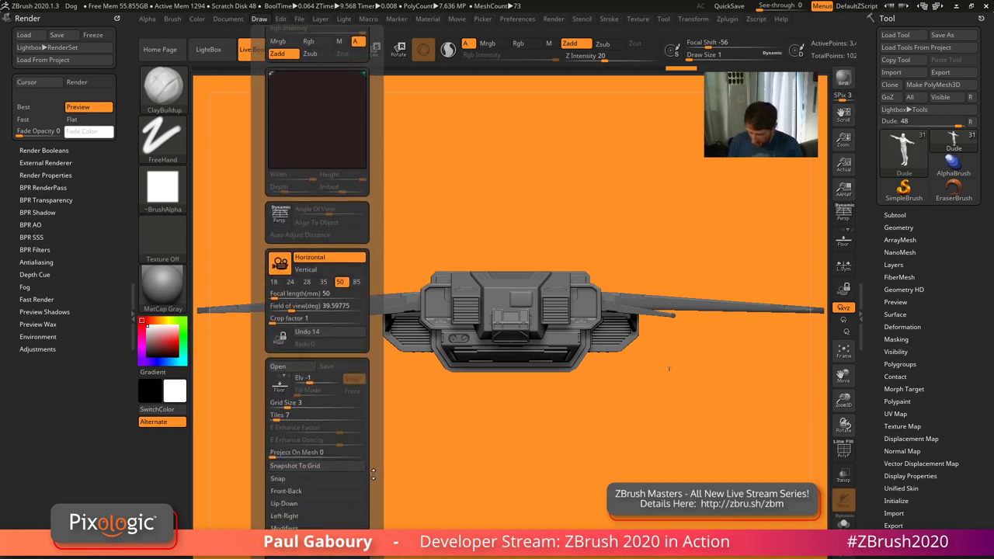
pyautogui.click(302, 450)
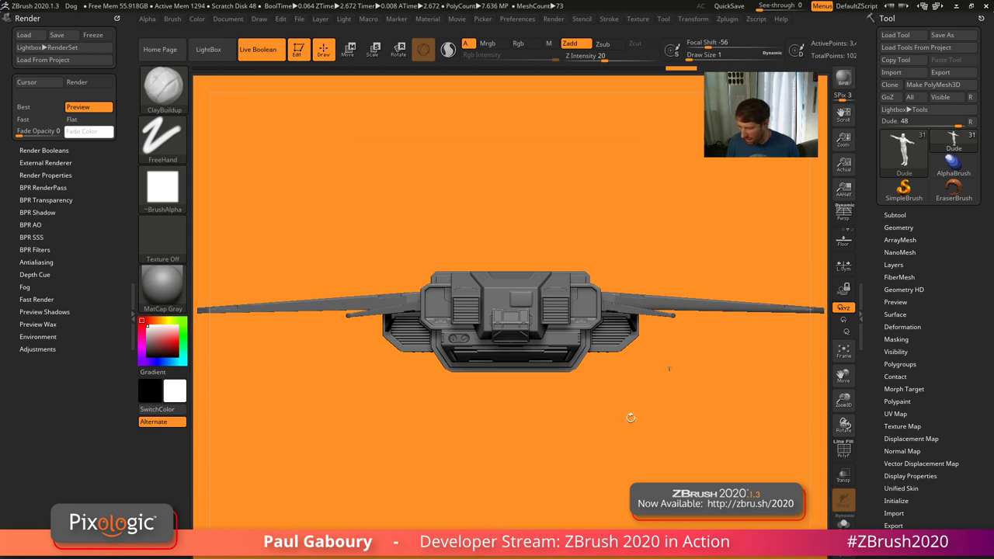
pyautogui.click(845, 213)
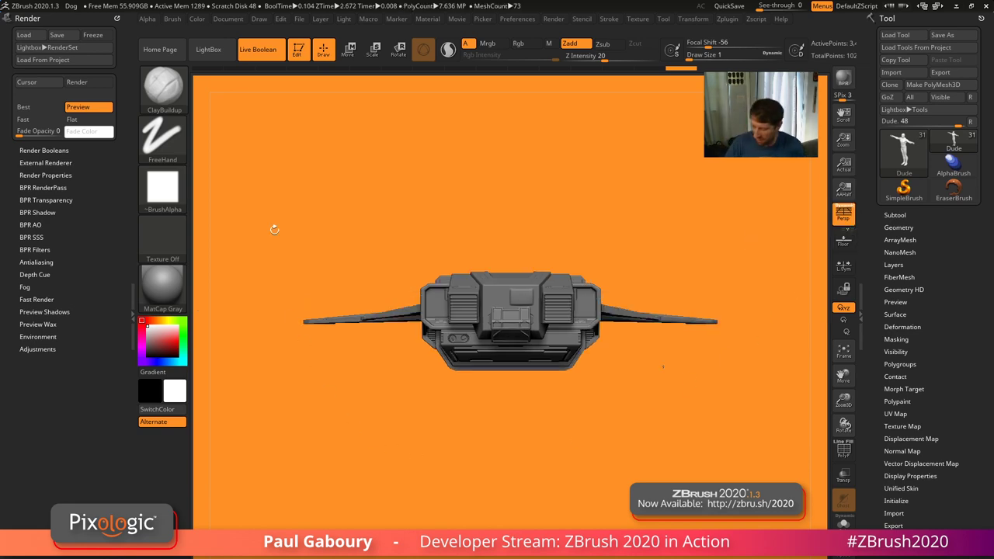
pyautogui.click(225, 20)
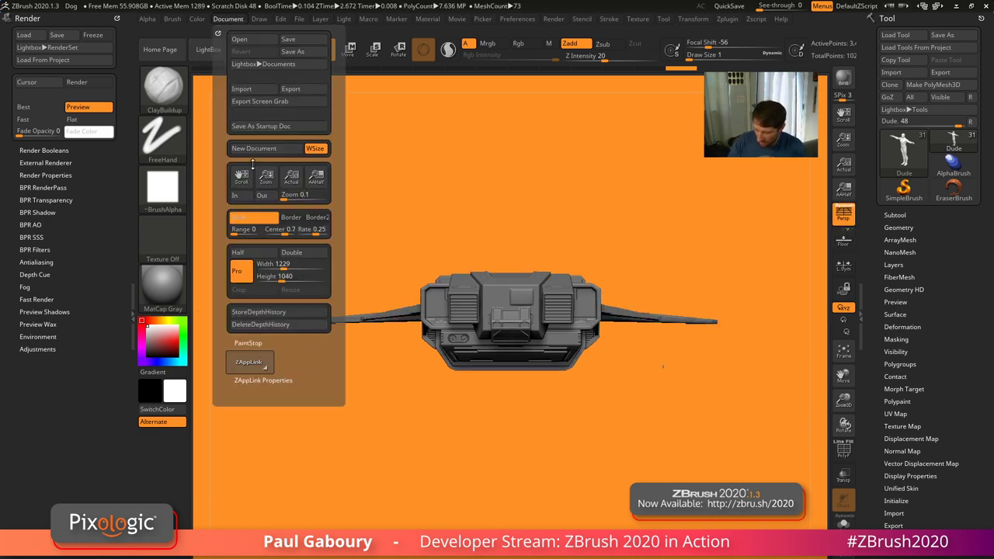
pyautogui.click(264, 19)
pyautogui.moveTo(259, 465); pyautogui.dragTo(259, 298)
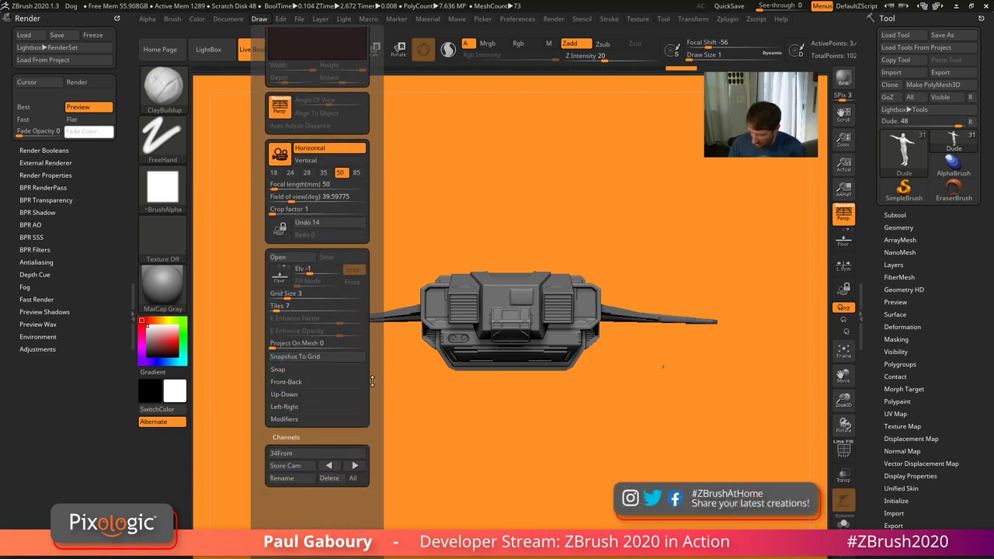
pyautogui.click(306, 468)
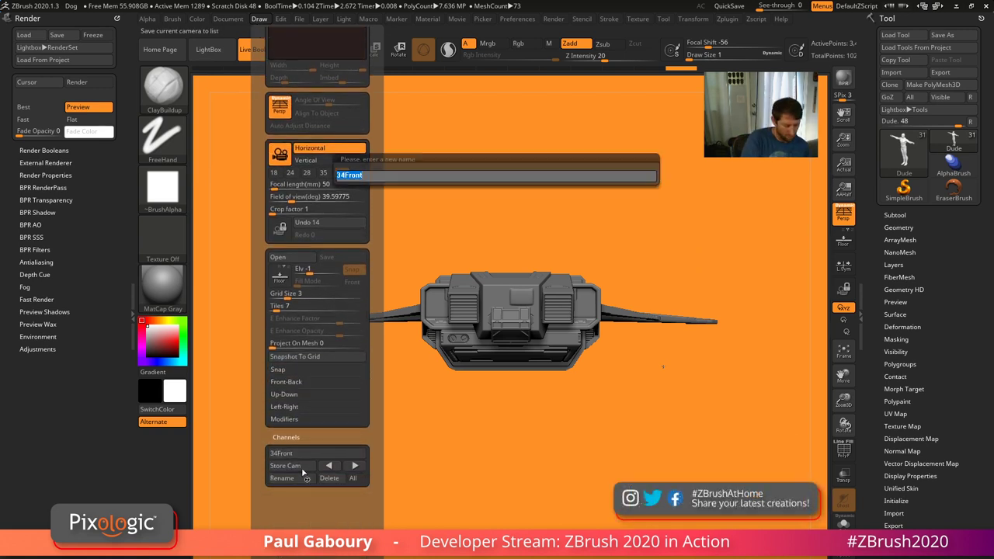
pyautogui.write('Front')
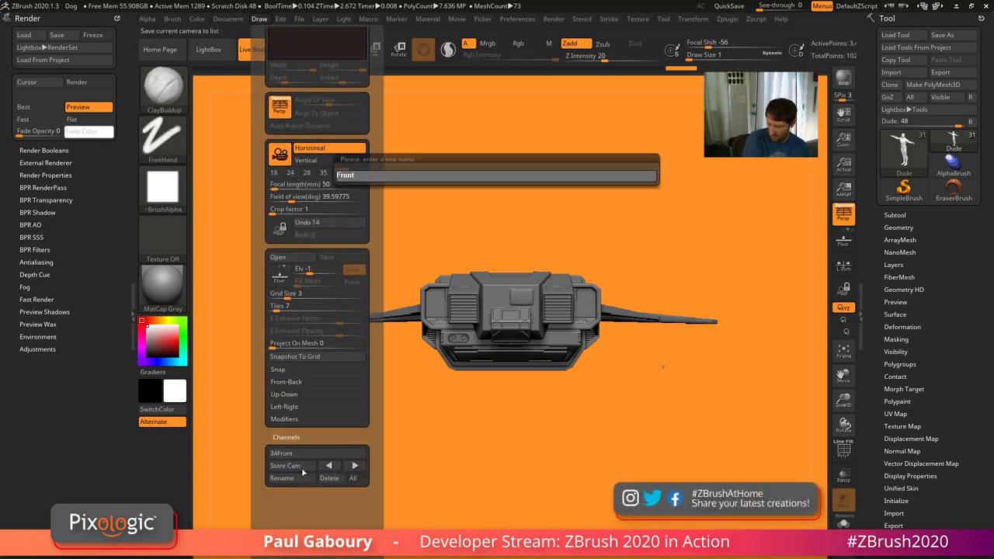
pyautogui.press('Return')
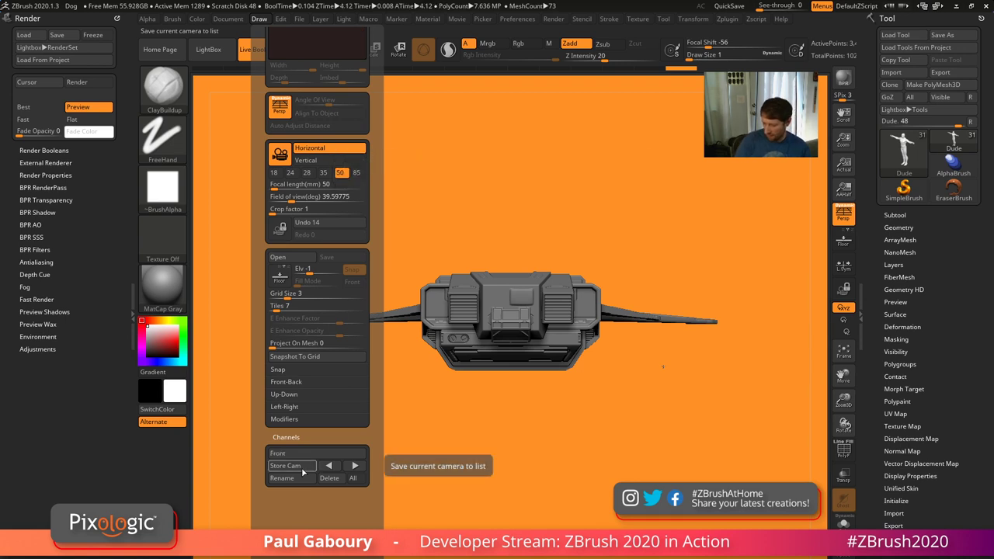
# Rotate the ship to a straight rear view with its wings spanning the page, and store it as a camera named Back
pyautogui.moveTo(651, 475)
pyautogui.mouseDown()
pyautogui.moveTo(564, 499)
pyautogui.moveTo(663, 451)
pyautogui.moveTo(430, 479)
pyautogui.mouseUp()
pyautogui.keyDown('ctrl'); pyautogui.moveTo(430, 479); pyautogui.dragTo(576, 483, button='right'); pyautogui.keyUp('ctrl')
pyautogui.keyDown('alt'); pyautogui.moveTo(577, 483); pyautogui.dragTo(589, 467); pyautogui.keyUp('alt')
pyautogui.moveTo(585, 474)
pyautogui.keyDown('alt'); pyautogui.mouseDown(button='right')
pyautogui.moveTo(632, 473)
pyautogui.moveTo(597, 465)
pyautogui.moveTo(617, 453)
pyautogui.moveTo(592, 461)
pyautogui.mouseUp(button='right'); pyautogui.keyUp('alt')
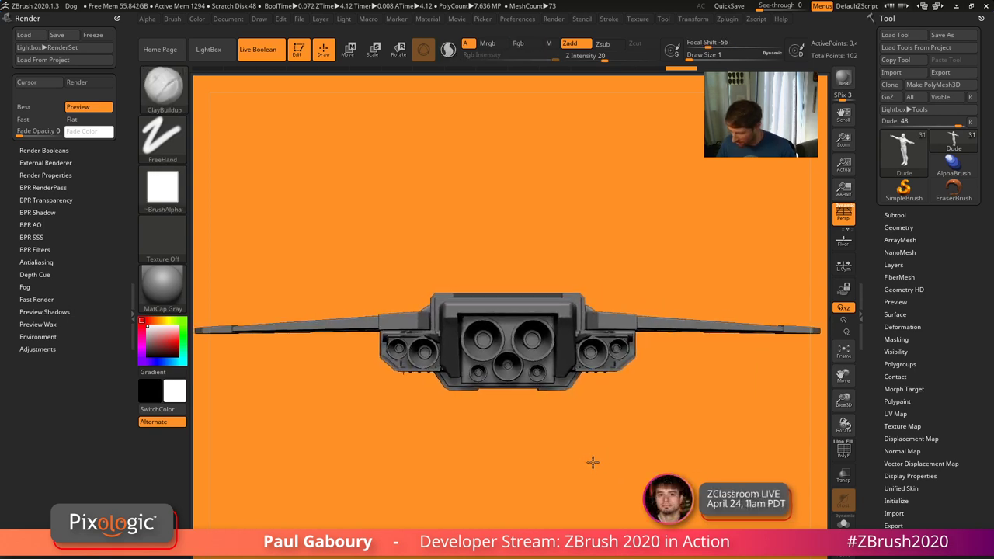
pyautogui.keyDown('alt'); pyautogui.moveTo(589, 464); pyautogui.dragTo(592, 463); pyautogui.keyUp('alt')
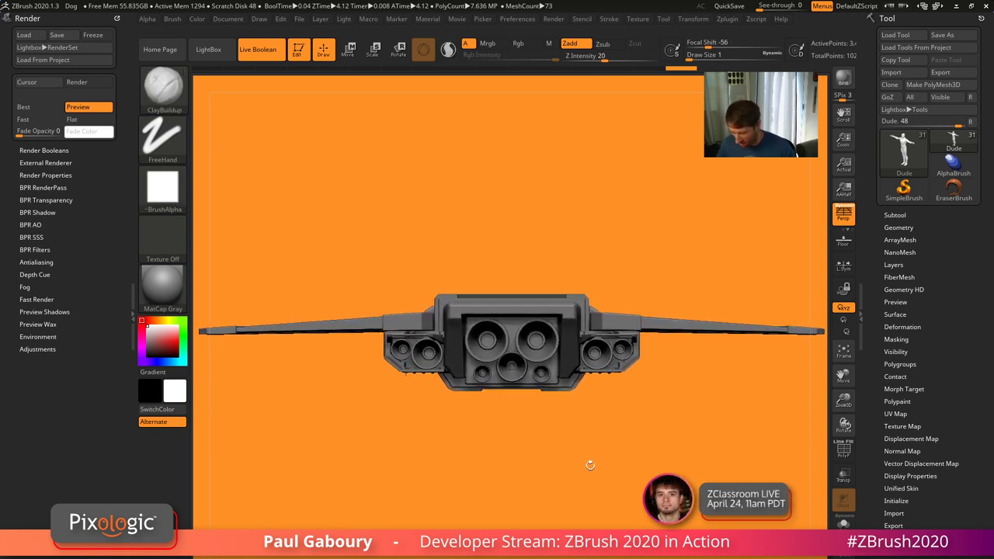
pyautogui.click(259, 19)
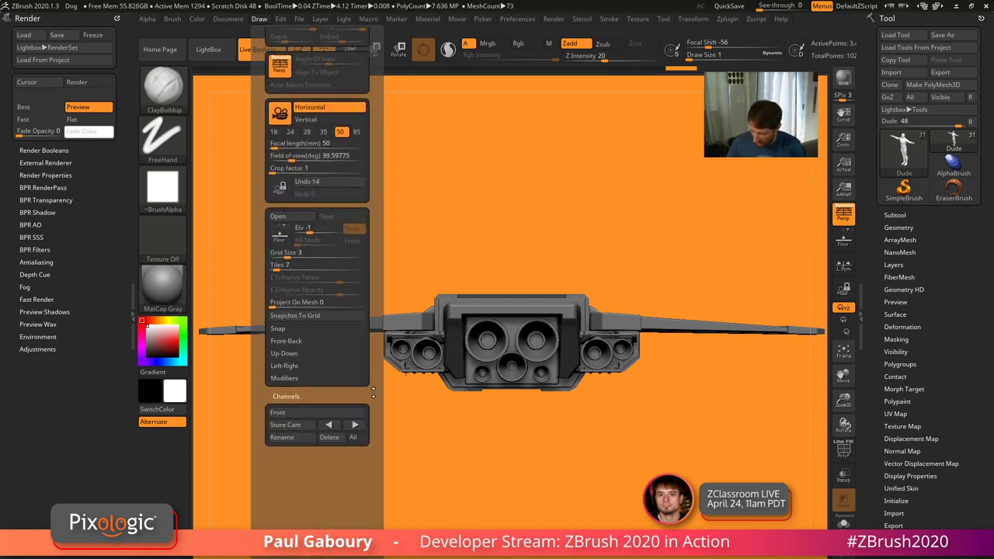
pyautogui.click(302, 425)
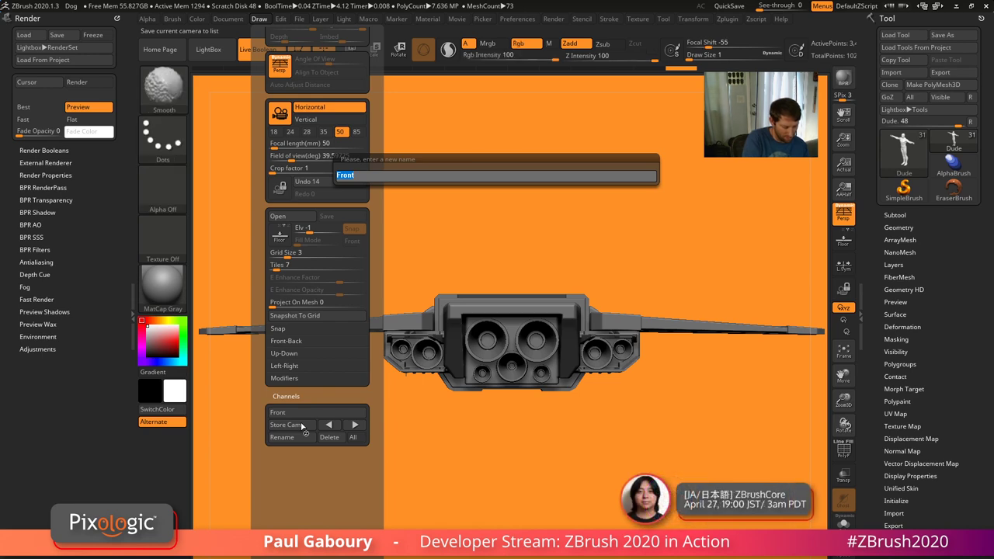
pyautogui.write('Back')
pyautogui.press('Return')
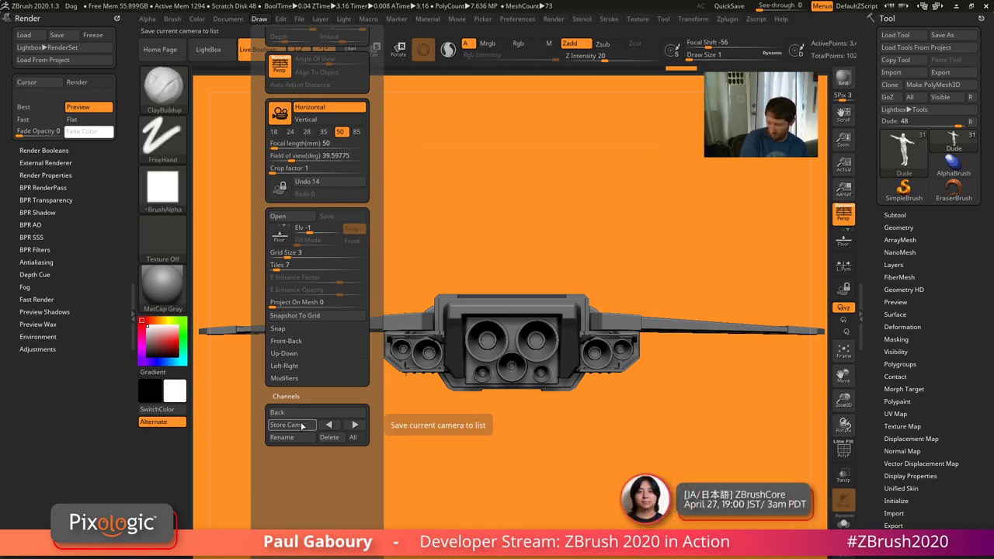
# Turn the ship to a straight top-down view centred on the page, and store it as a camera named Top
pyautogui.moveTo(435, 482); pyautogui.dragTo(532, 438)
pyautogui.keyDown('alt'); pyautogui.moveTo(624, 413); pyautogui.dragTo(690, 447); pyautogui.keyUp('alt')
pyautogui.keyDown('ctrl'); pyautogui.moveTo(681, 430); pyautogui.dragTo(681, 434, button='right'); pyautogui.keyUp('ctrl')
pyautogui.keyDown('alt'); pyautogui.moveTo(688, 415); pyautogui.dragTo(692, 428); pyautogui.keyUp('alt')
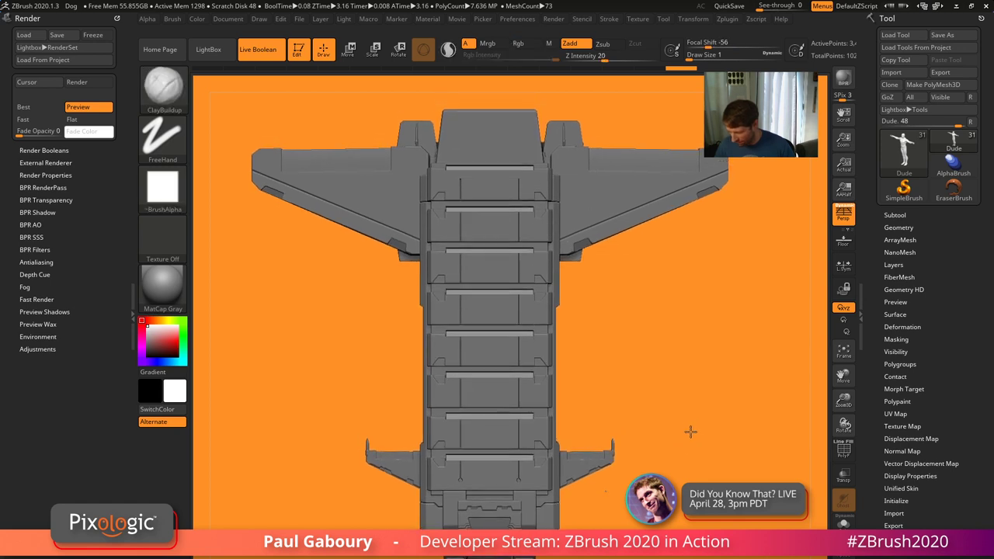
pyautogui.click(228, 18)
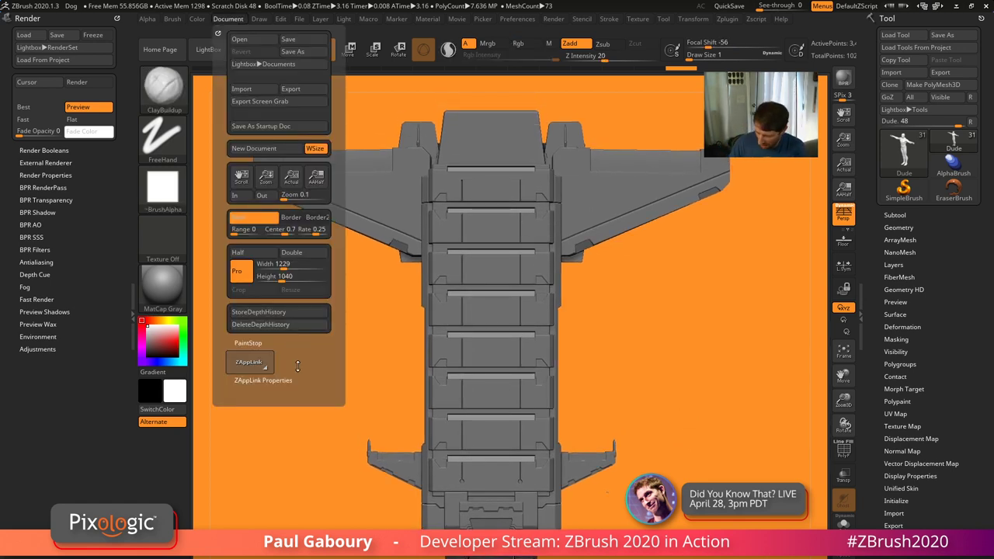
pyautogui.click(259, 19)
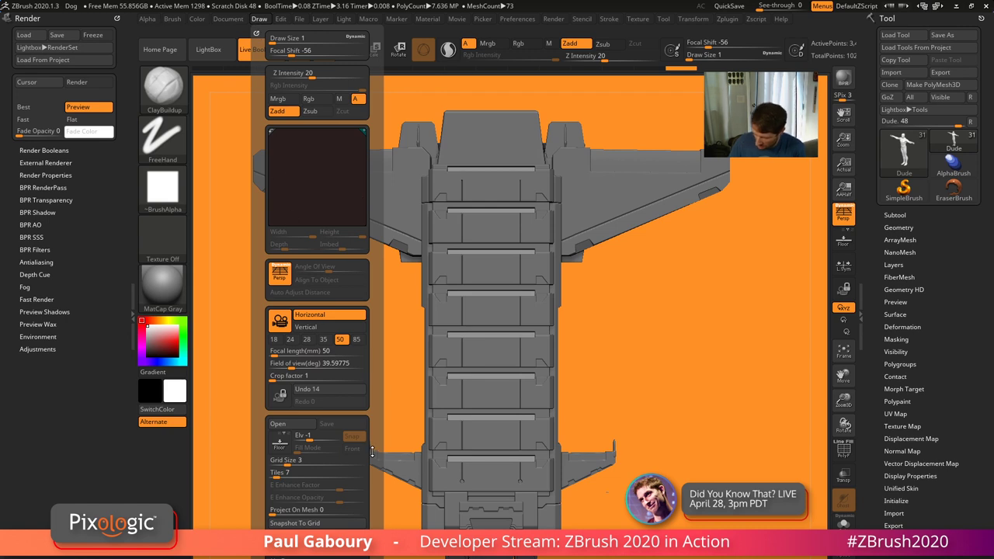
pyautogui.moveTo(371, 544); pyautogui.dragTo(372, 368)
pyautogui.click(301, 433)
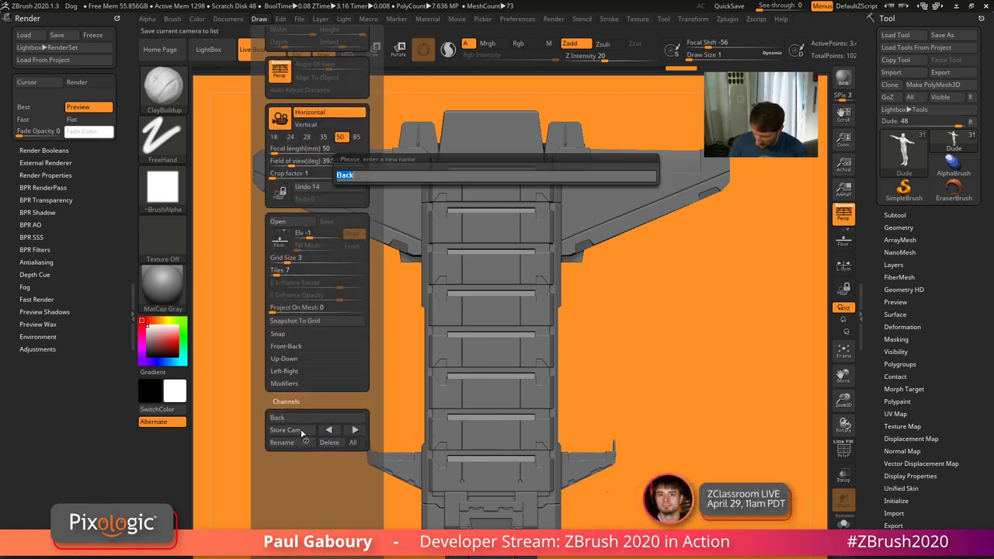
pyautogui.write('Top')
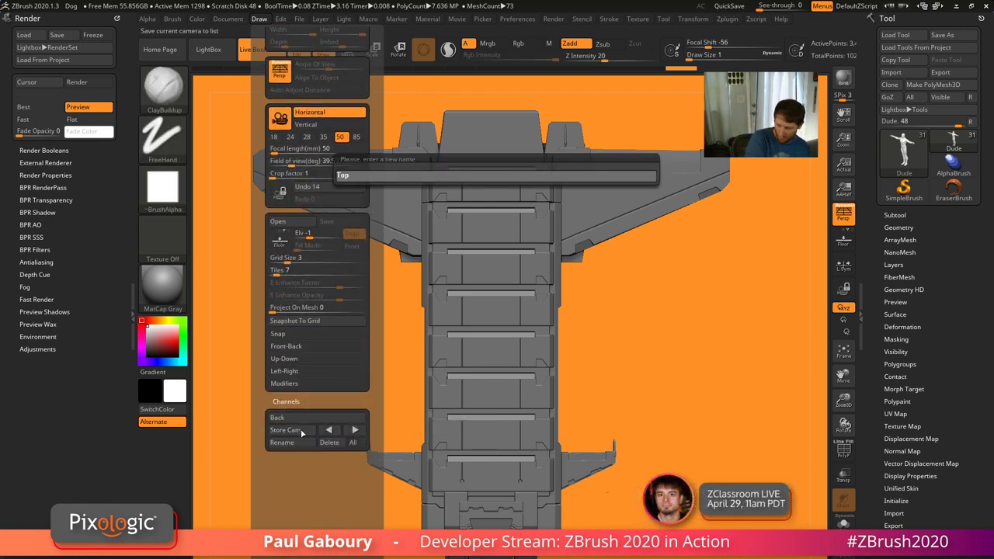
pyautogui.press('Return')
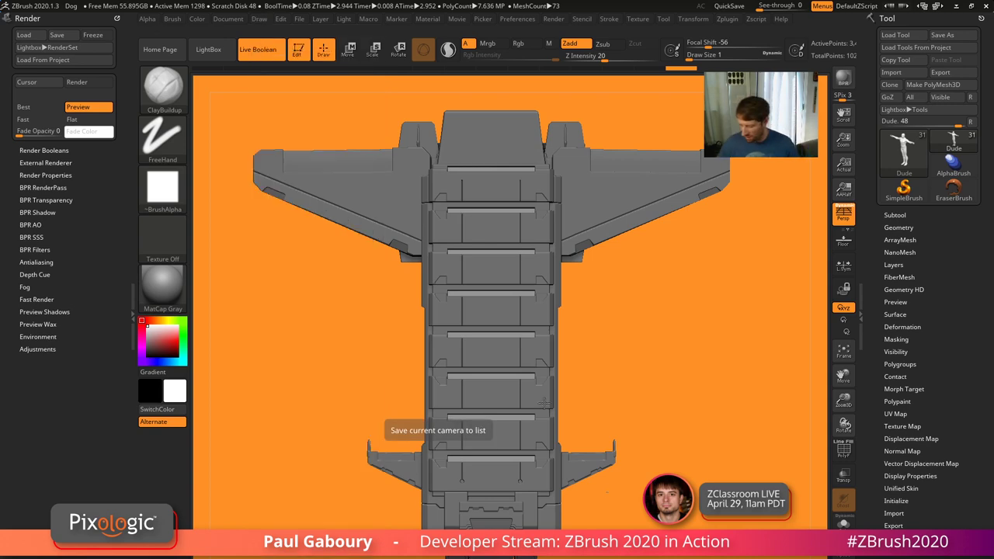
# Turn the ship to show its underside straight on, and store that view as a camera named Bottom
pyautogui.moveTo(509, 379)
pyautogui.mouseDown(button='right')
pyautogui.moveTo(644, 373)
pyautogui.moveTo(483, 399)
pyautogui.moveTo(494, 418)
pyautogui.moveTo(537, 390)
pyautogui.moveTo(538, 415)
pyautogui.mouseUp(button='right')
pyautogui.moveTo(541, 422); pyautogui.dragTo(471, 404, button='right')
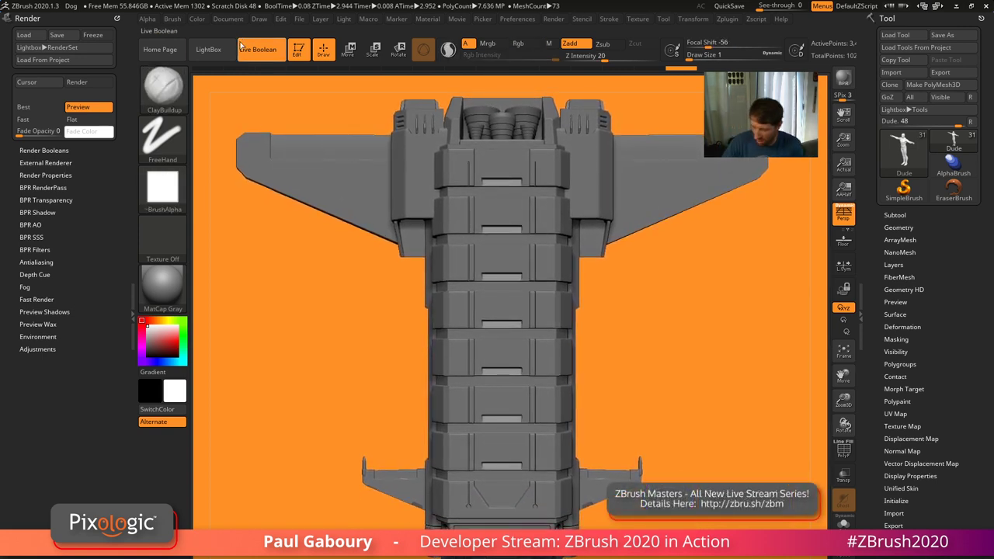
pyautogui.click(259, 19)
pyautogui.scroll(-5, 373, 468)
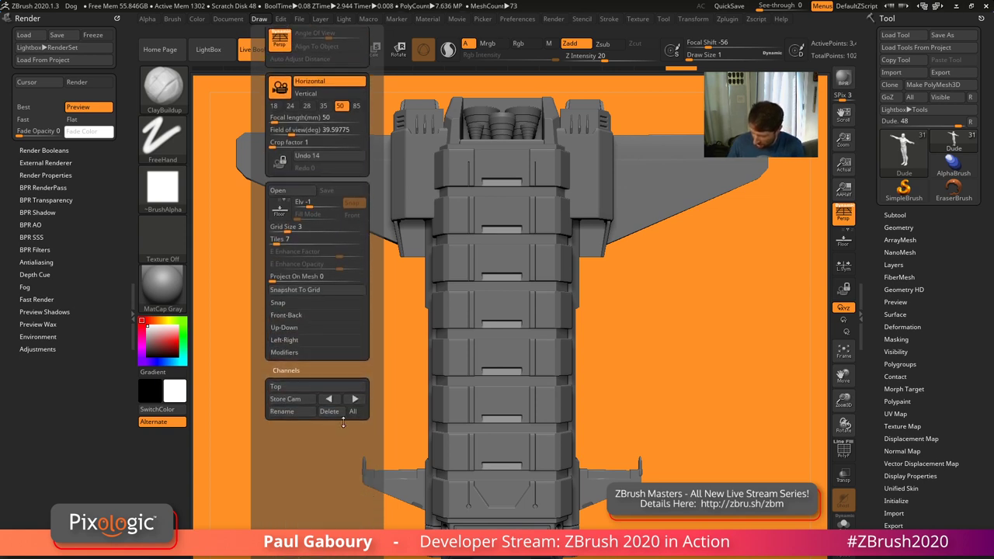
pyautogui.click(291, 412)
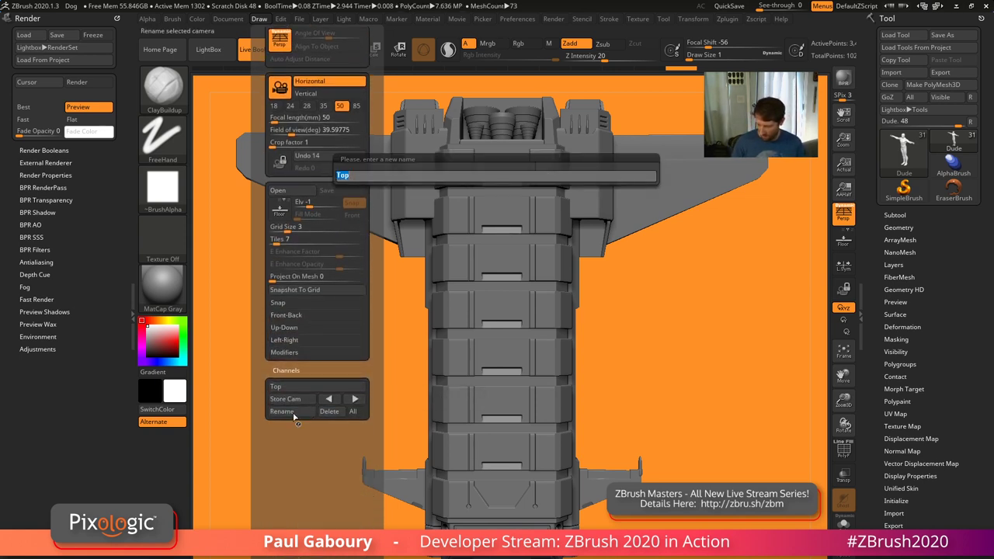
pyautogui.press('Return')
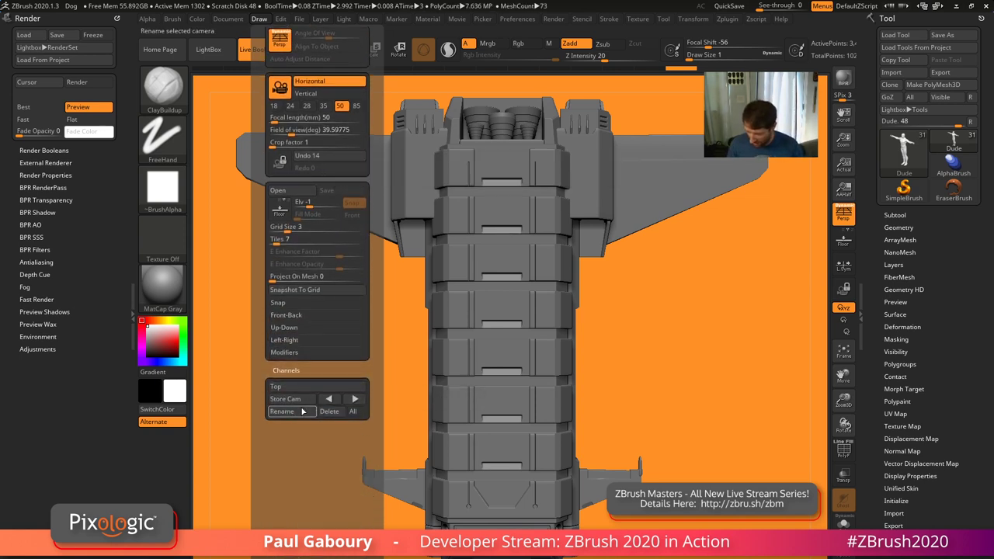
pyautogui.click(291, 412)
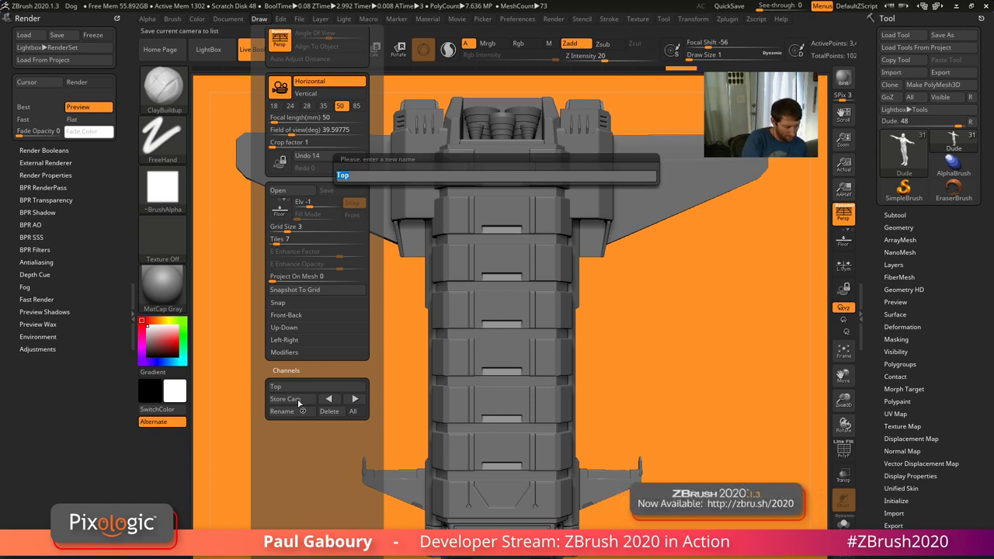
pyautogui.write('Bottom')
pyautogui.press('Return')
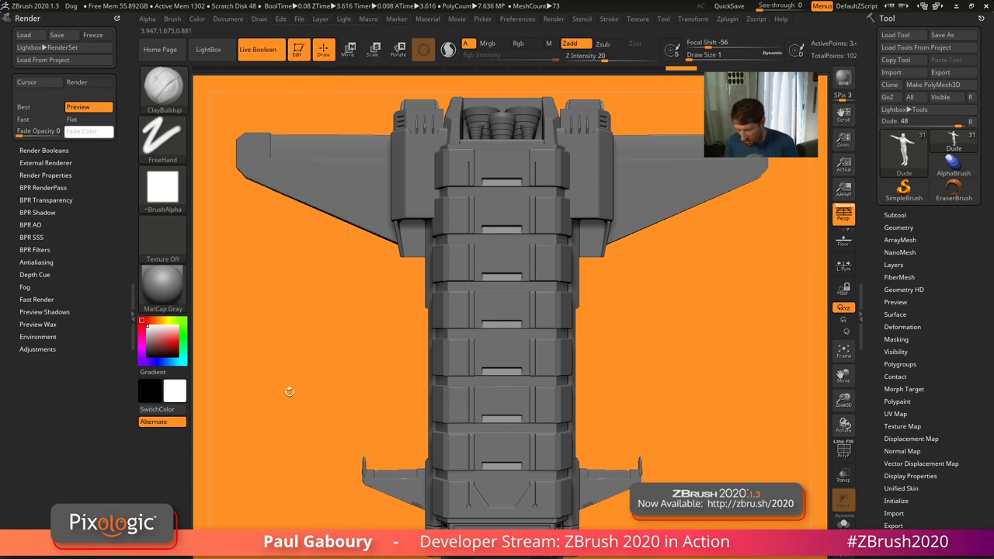
# Check the stored cameras by recalling 34Front, Front, Back and Top in turn, and return to 34Front
pyautogui.click(260, 18)
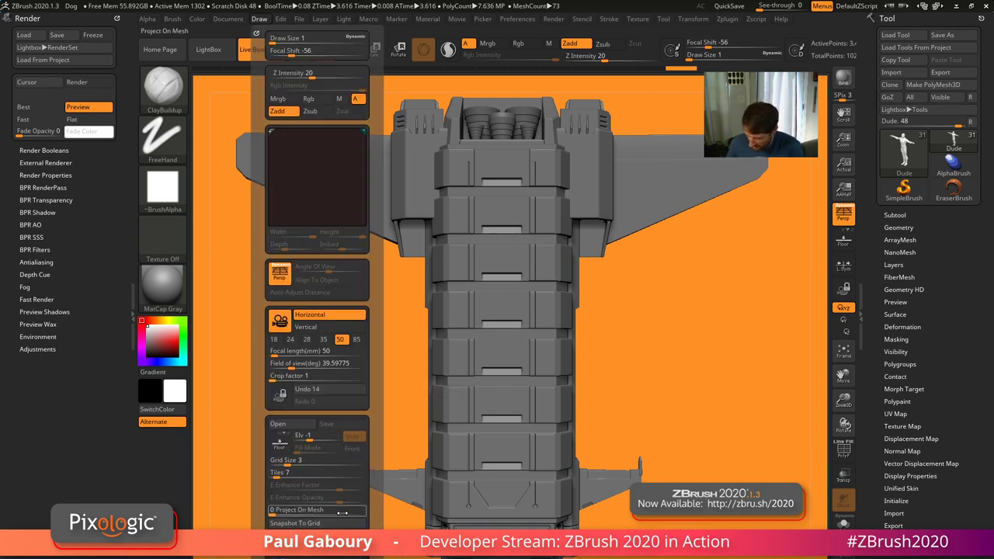
pyautogui.moveTo(374, 511); pyautogui.dragTo(371, 376)
pyautogui.click(296, 350)
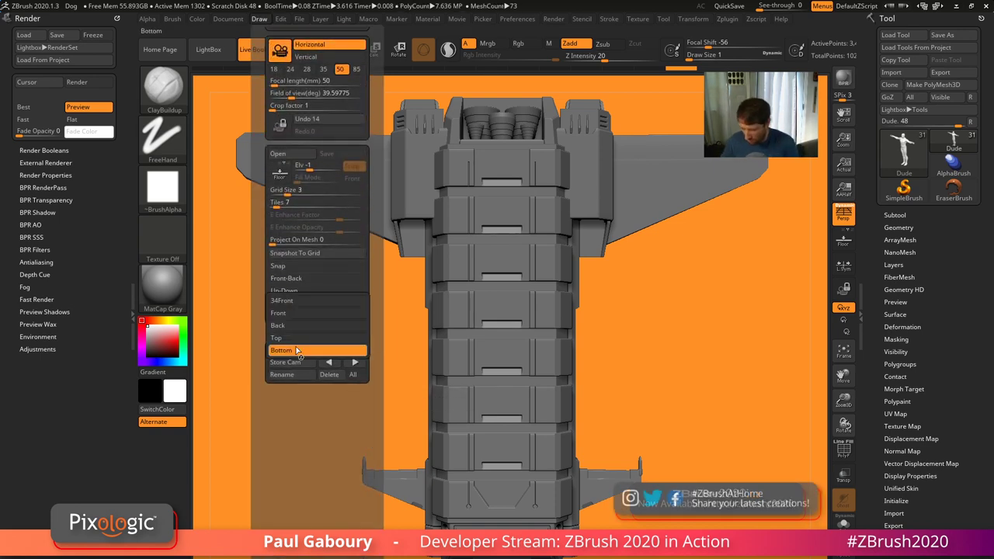
pyautogui.click(310, 309)
pyautogui.click(310, 350)
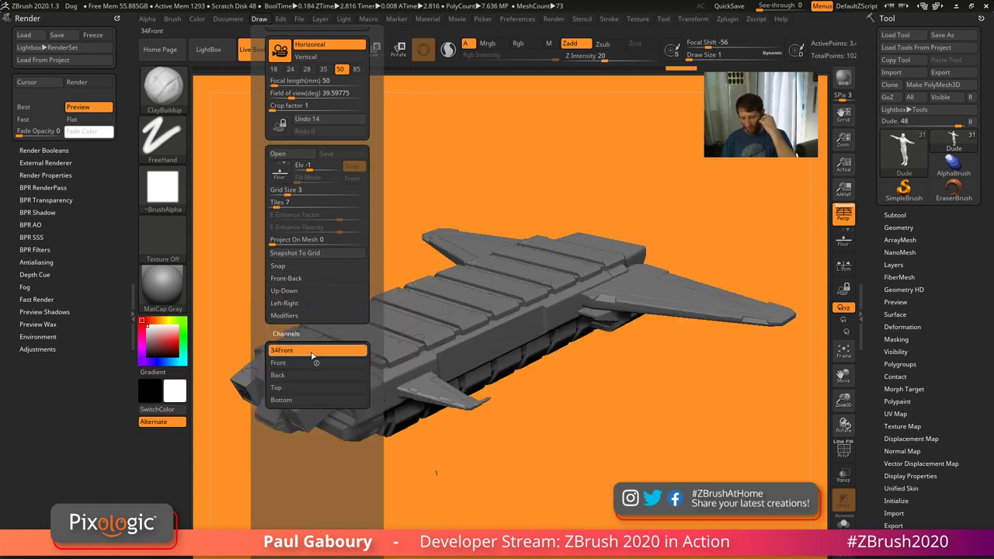
pyautogui.click(315, 363)
pyautogui.click(310, 349)
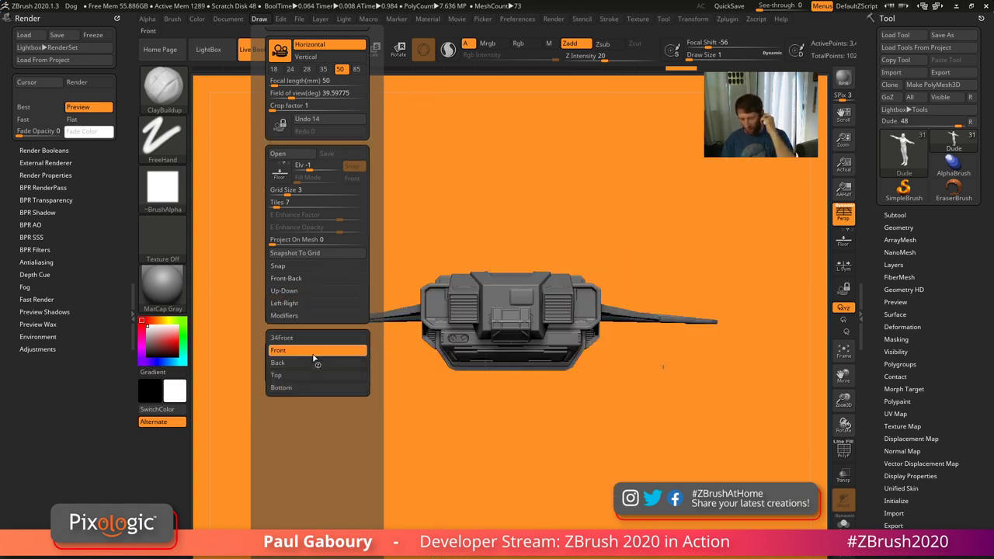
pyautogui.click(314, 363)
pyautogui.click(310, 349)
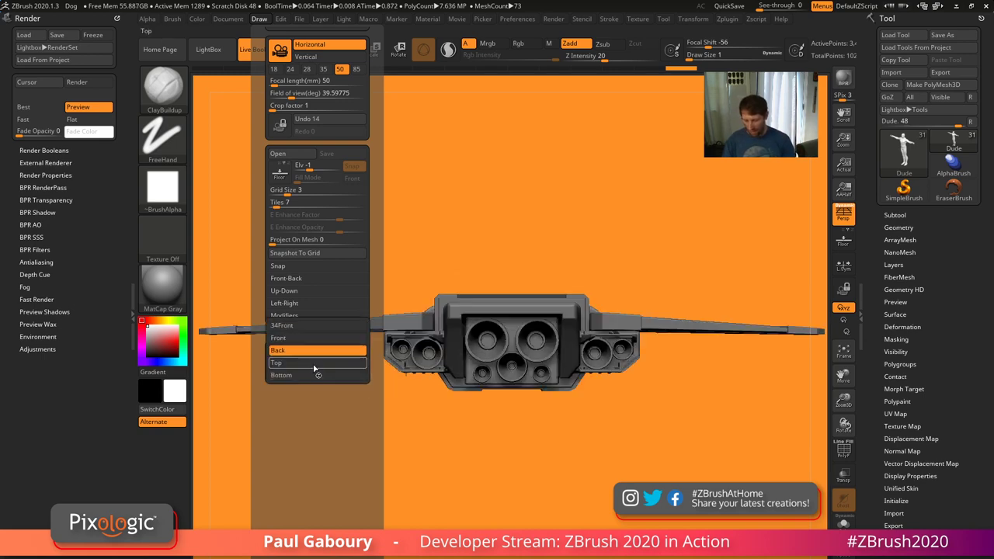
pyautogui.click(314, 362)
pyautogui.click(312, 350)
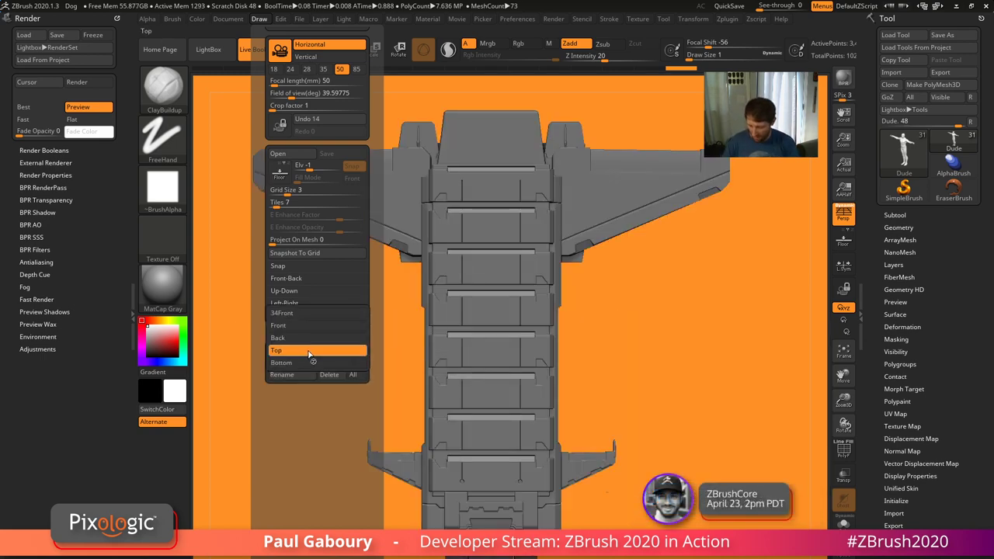
pyautogui.click(315, 322)
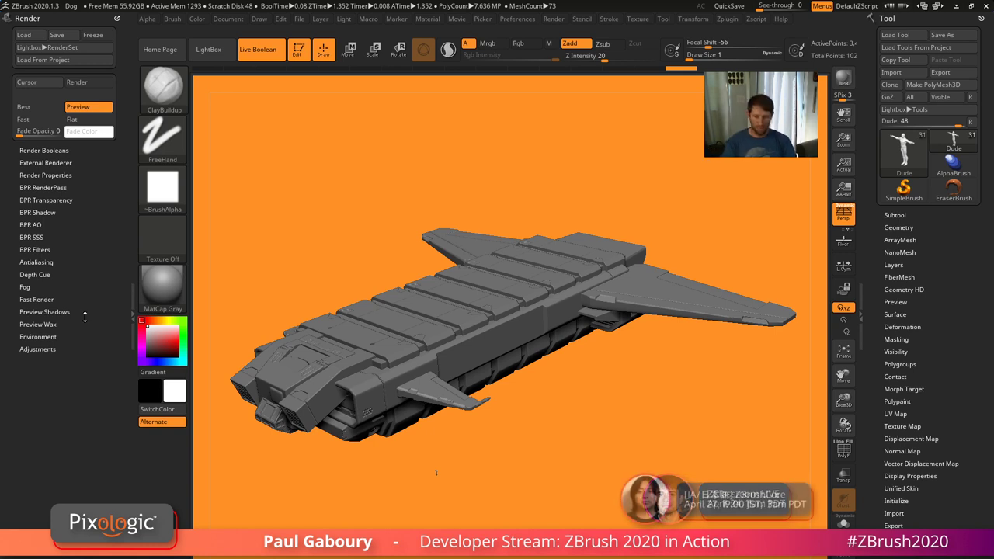
# Dock the Draw palette in the side tray above the Render palette so its stored-camera controls stay at hand
pyautogui.click(258, 20)
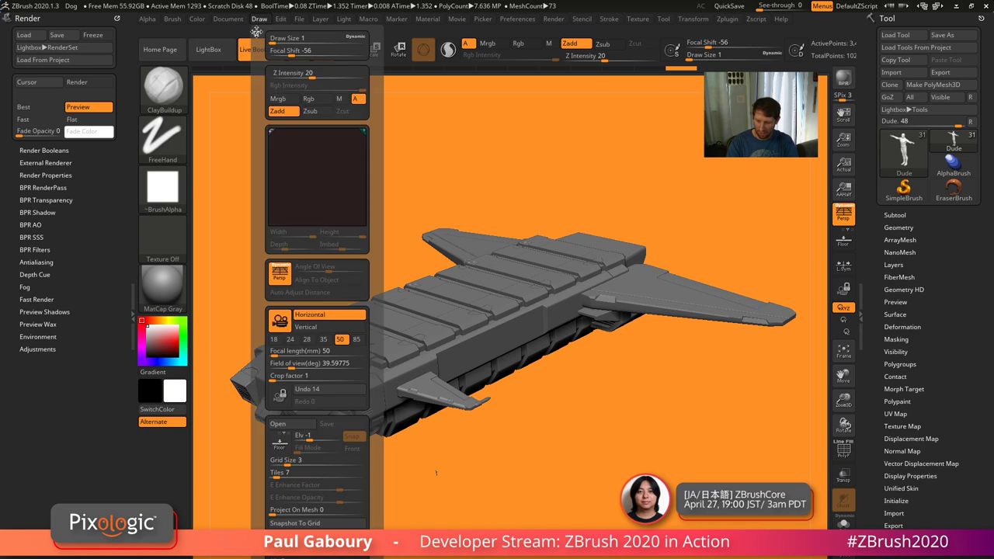
pyautogui.moveTo(256, 32)
pyautogui.mouseDown()
pyautogui.moveTo(109, 52)
pyautogui.moveTo(40, 15)
pyautogui.moveTo(33, 23)
pyautogui.mouseUp()
pyautogui.moveTo(125, 501); pyautogui.dragTo(120, 386)
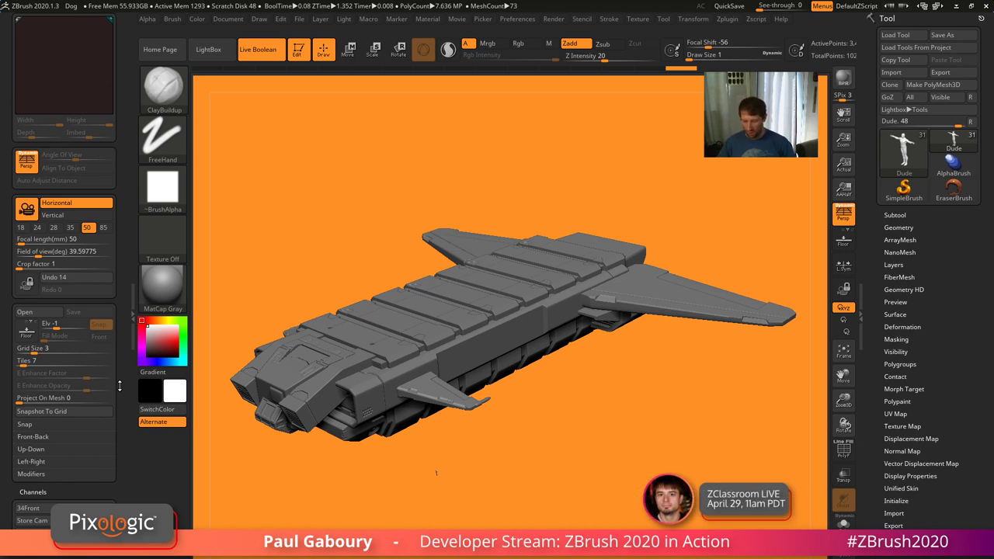
pyautogui.scroll(-10, 119, 386)
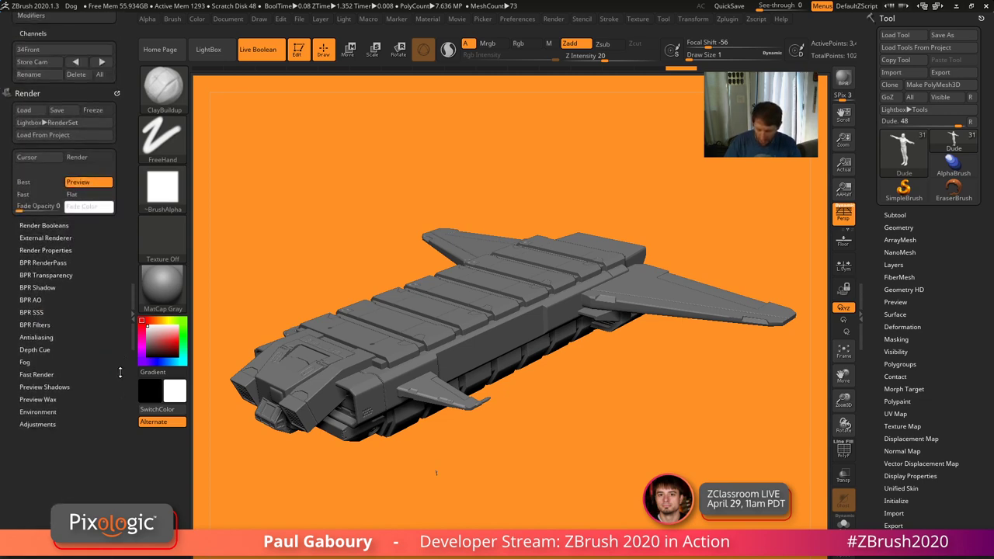
# Run a fast BPR render of the 34Front view with SubPixel antialiasing quality at 0
pyautogui.scroll(3, 120, 373)
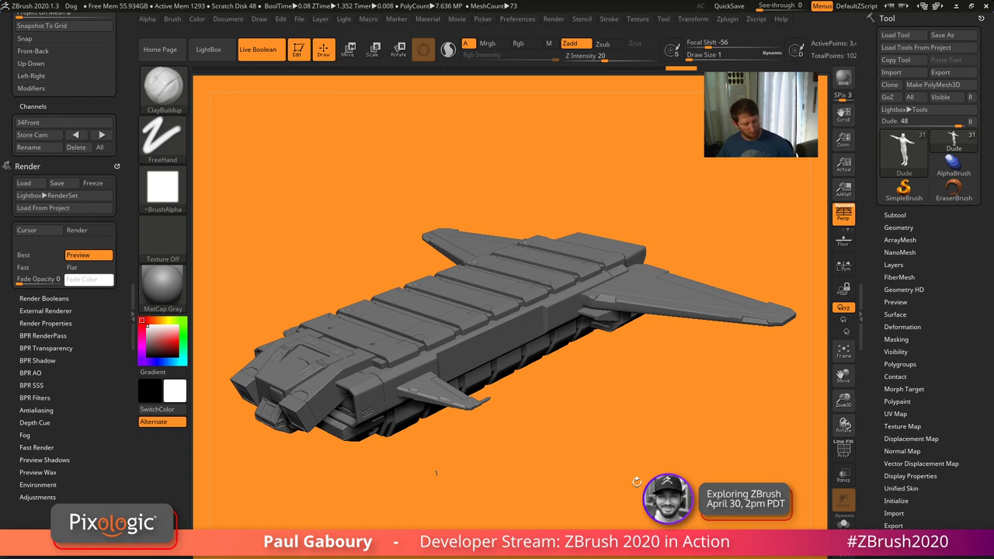
pyautogui.press('shift')
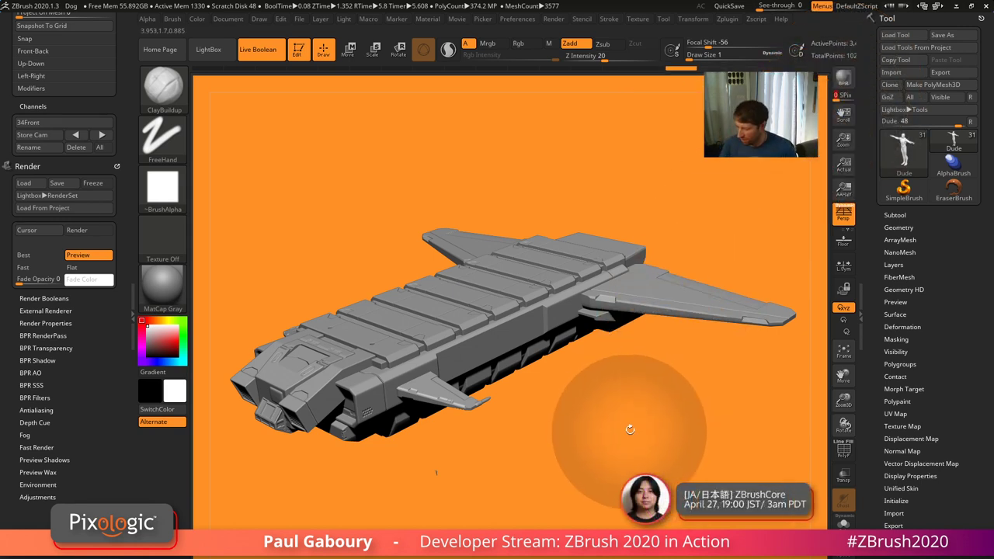
pyautogui.click(846, 82)
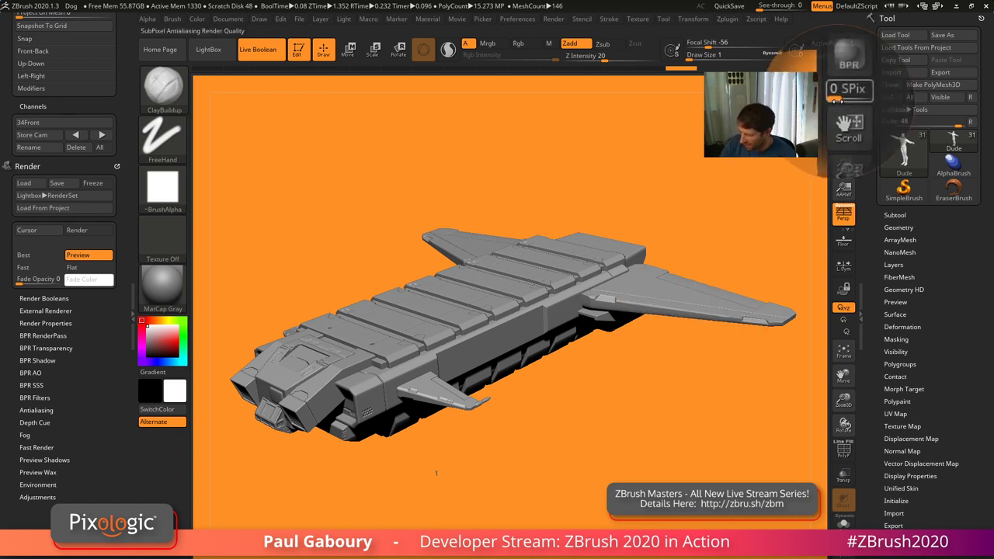
# Set the SubPixel antialiasing quality (SPix) to 3 and run the BPR render of the ship again
pyautogui.click(836, 101)
pyautogui.write('3')
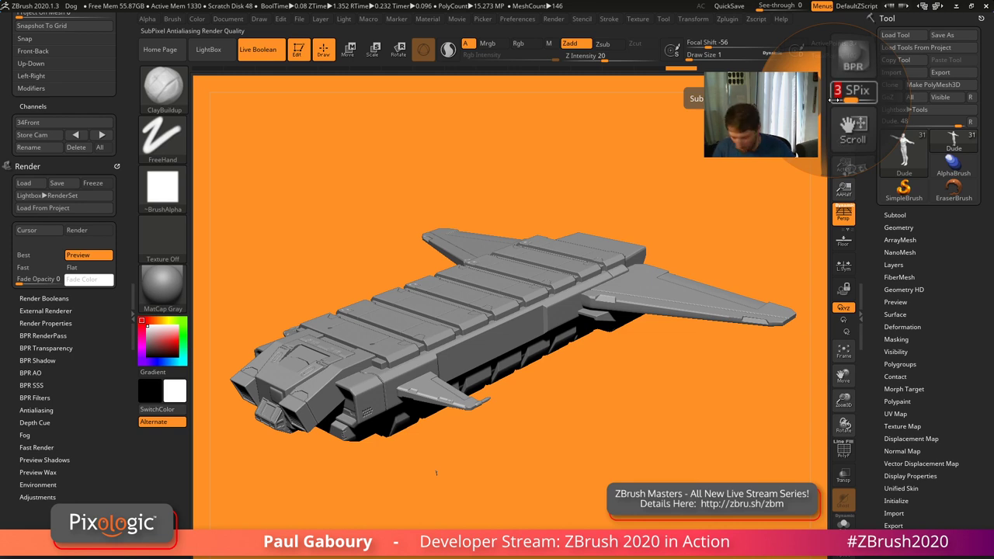
pyautogui.click(846, 84)
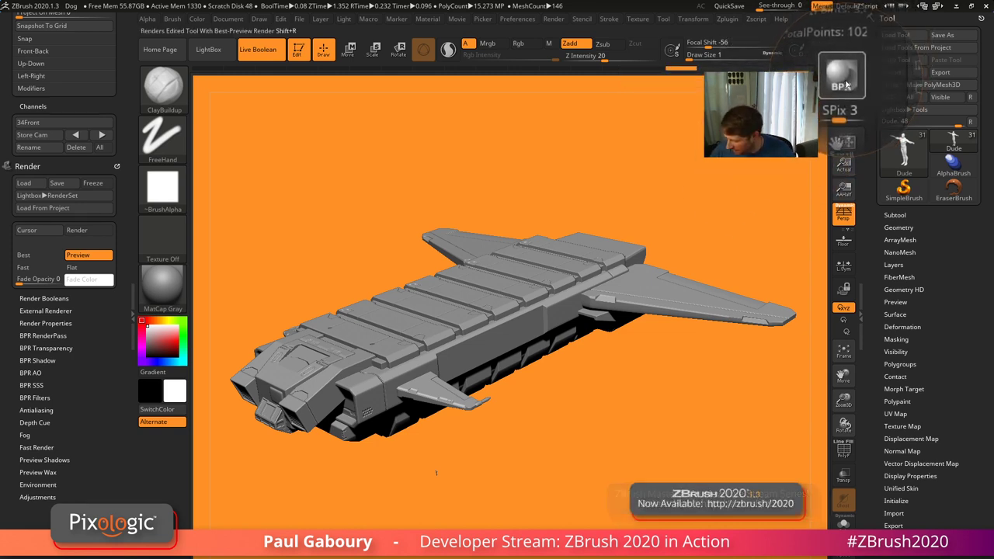
pyautogui.click(842, 78)
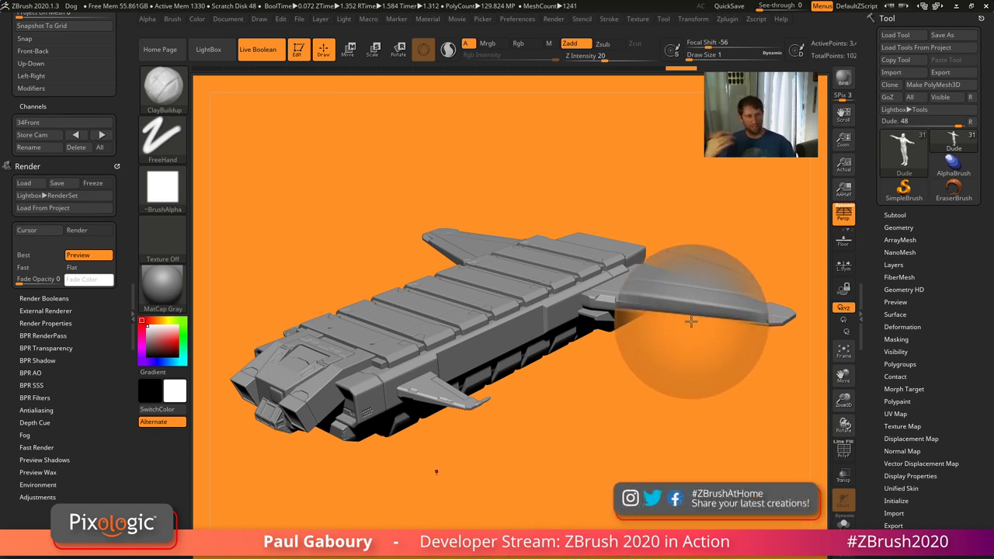
# Turn on the floor grid and view the ship from a lower angle to compare it with the grid
pyautogui.press('shift')
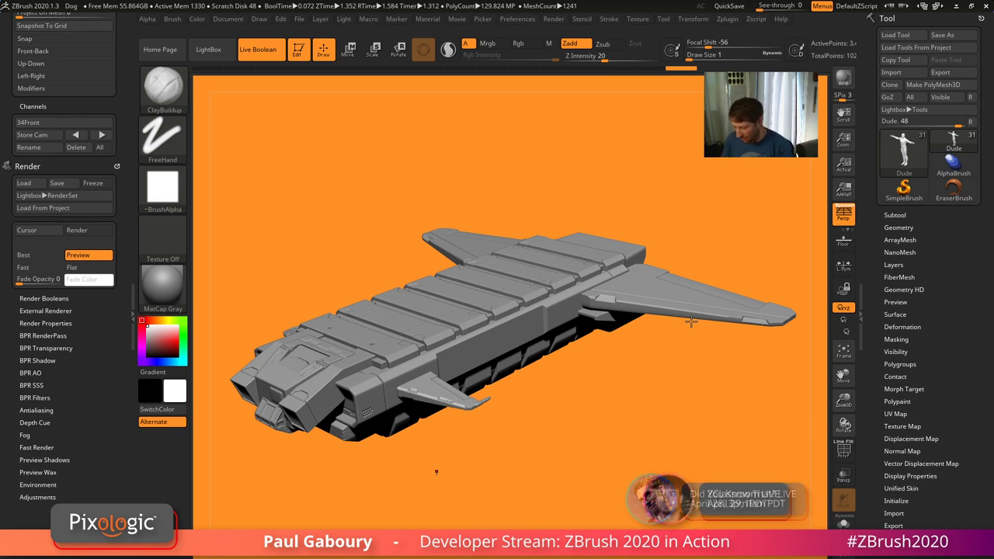
pyautogui.click(844, 239)
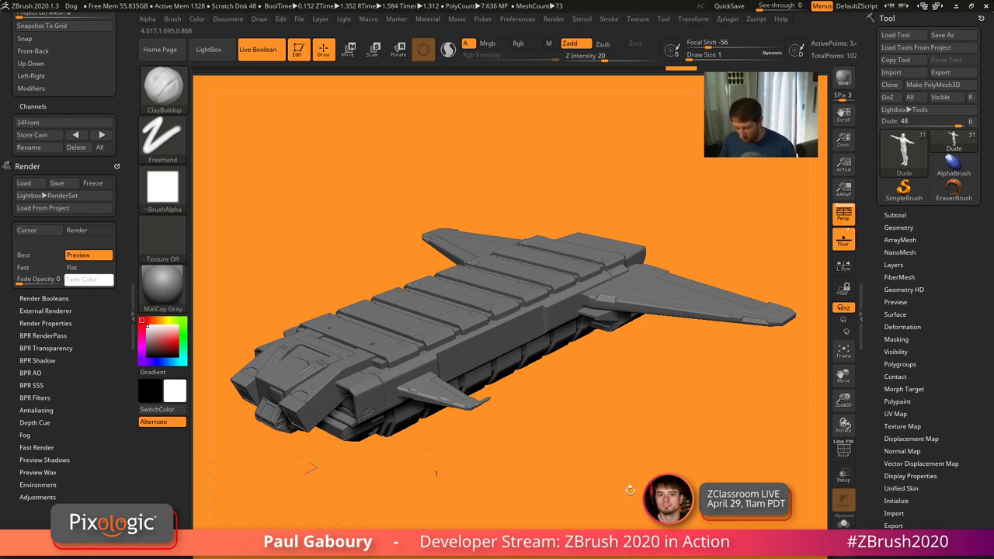
pyautogui.moveTo(631, 485); pyautogui.dragTo(525, 467)
# Recall the stored 34Front camera and render it with BPR with the floor on
pyautogui.scroll(5, 78, 233)
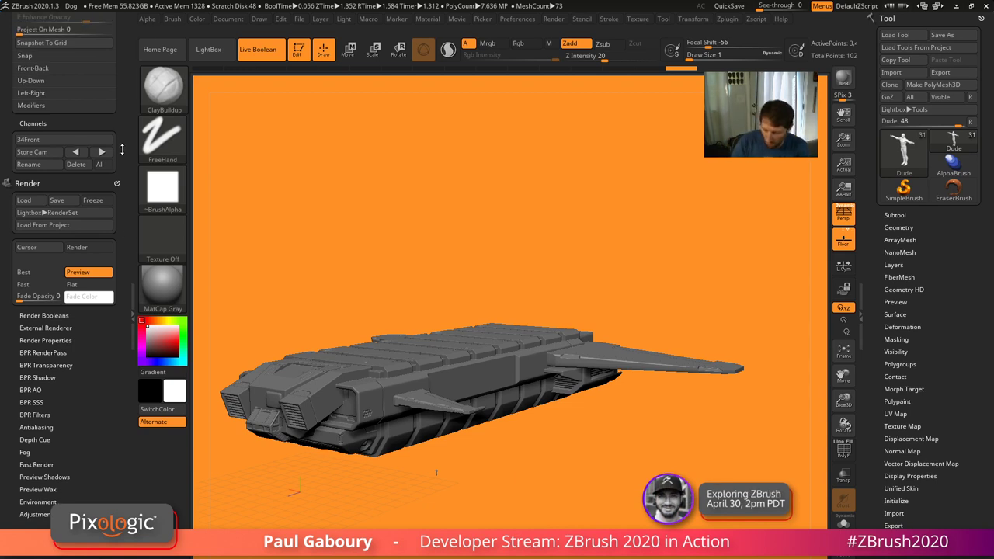
pyautogui.click(83, 242)
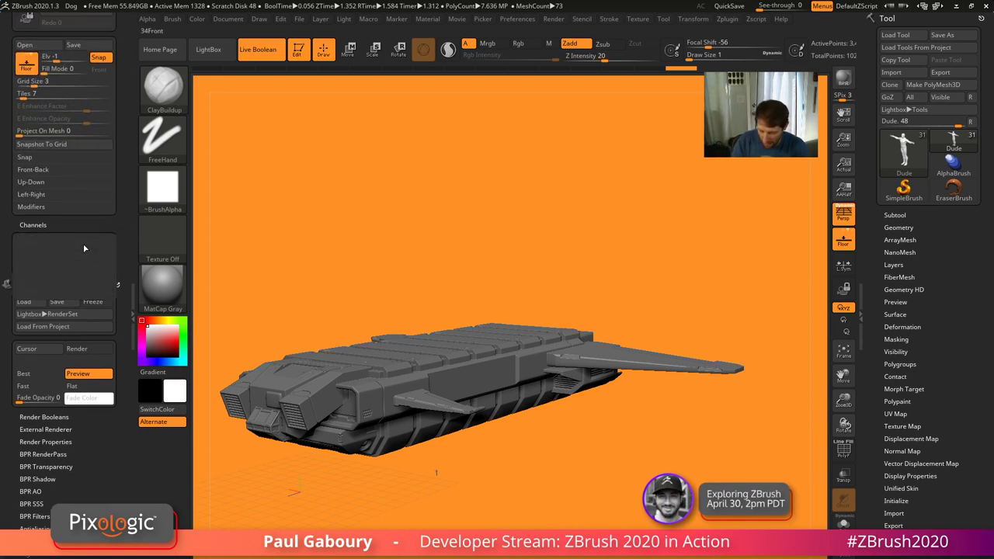
pyautogui.click(83, 247)
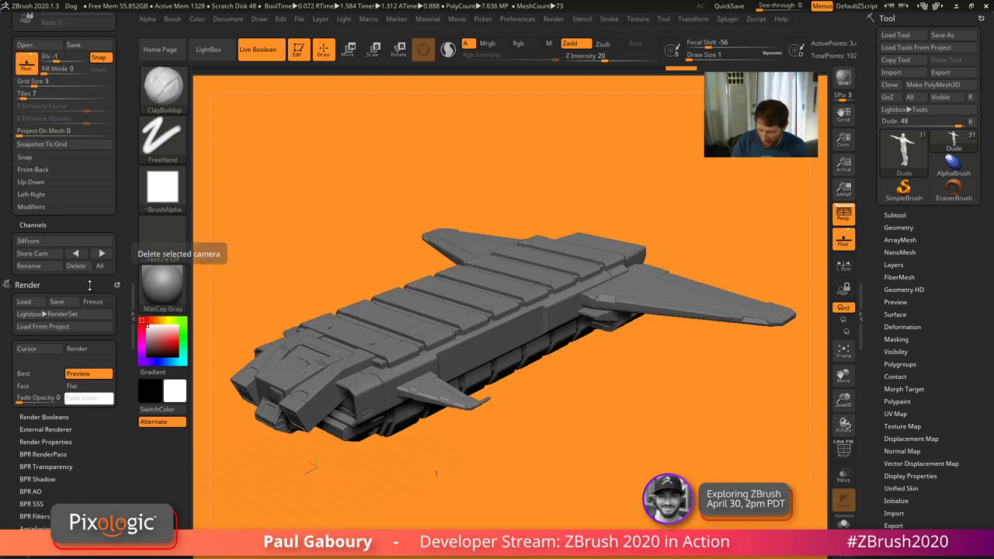
pyautogui.click(843, 78)
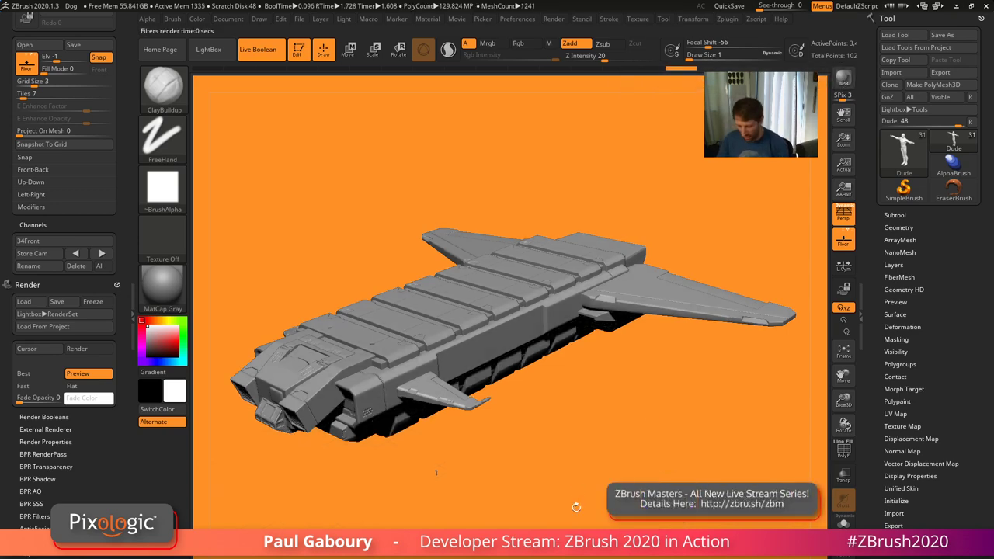
# Turn the ship to a straight front view with perspective off to examine its height above the floor grid
pyautogui.moveTo(576, 506)
pyautogui.mouseDown()
pyautogui.moveTo(571, 488)
pyautogui.moveTo(497, 434)
pyautogui.mouseUp()
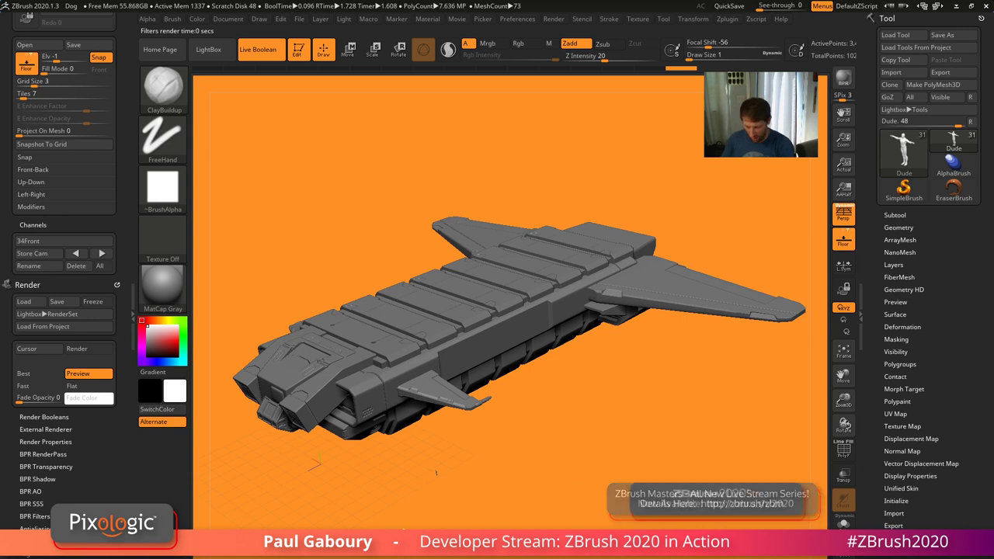
pyautogui.moveTo(107, 452); pyautogui.dragTo(107, 452)
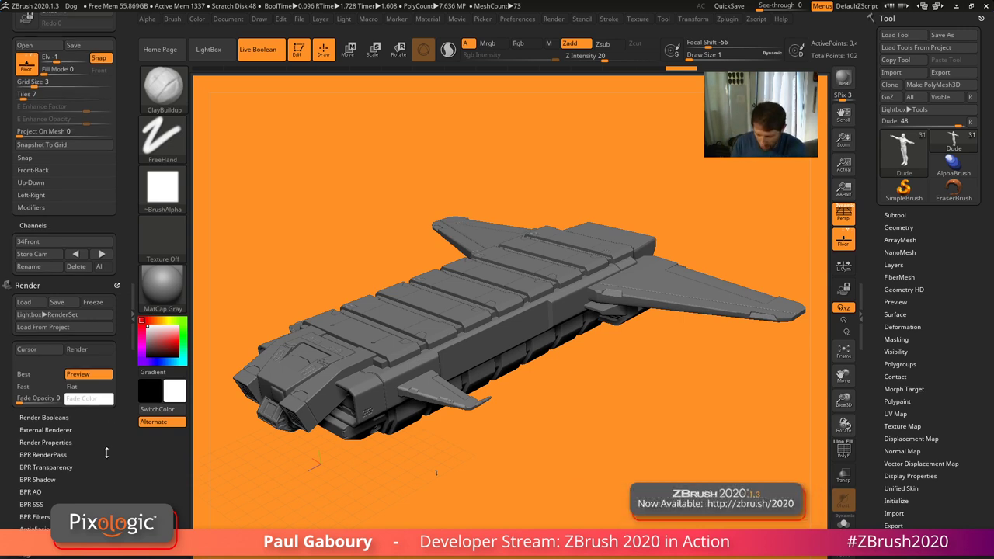
pyautogui.scroll(10, 107, 453)
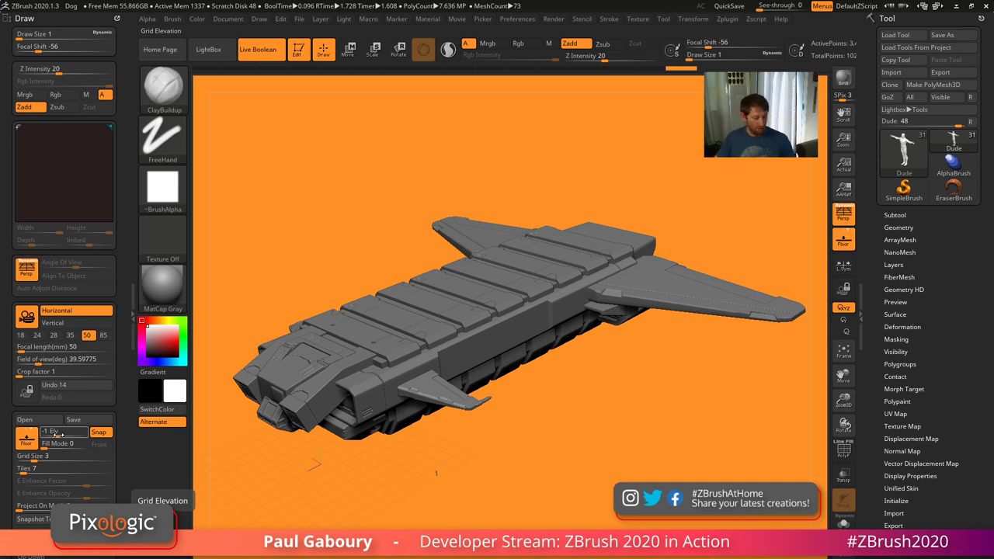
pyautogui.moveTo(597, 474); pyautogui.dragTo(630, 447)
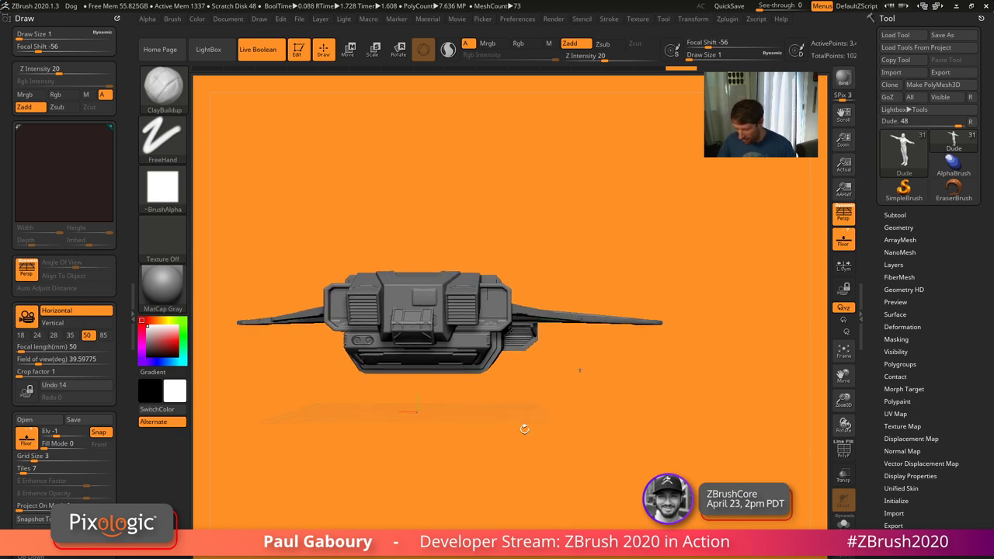
pyautogui.press('p')
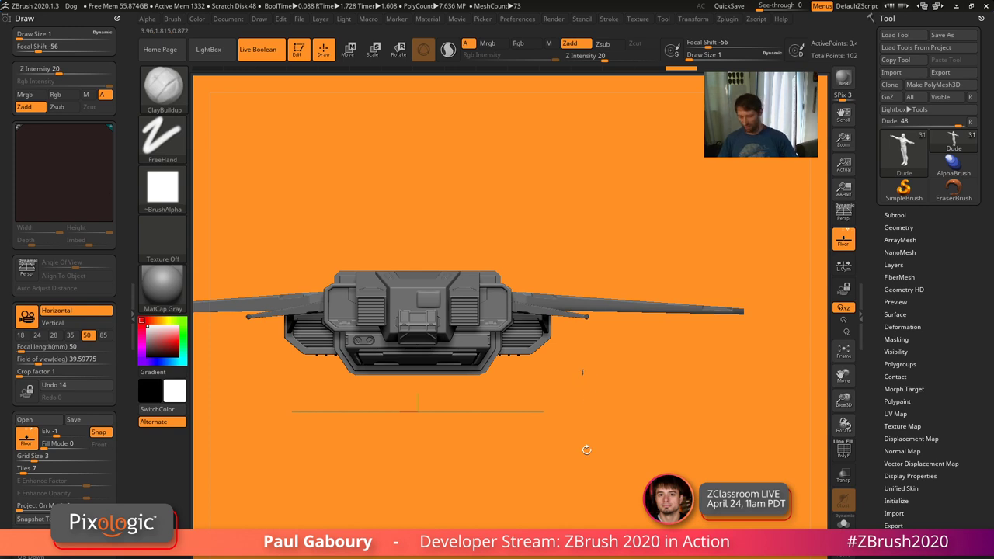
# With Live Boolean temporarily off, move the small Dude subtool straight down about 1.01 units to the floor grid's level
pyautogui.click(894, 215)
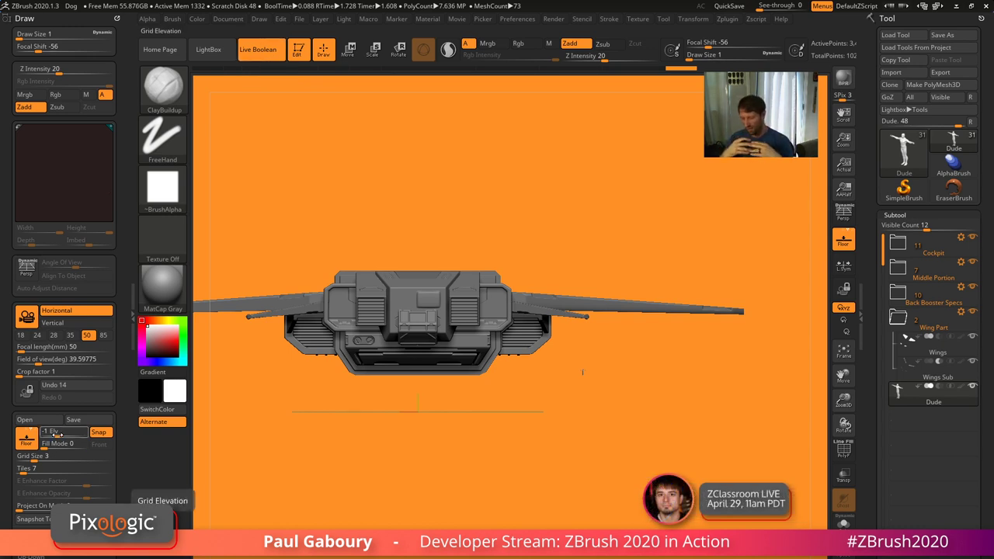
pyautogui.moveTo(913, 370)
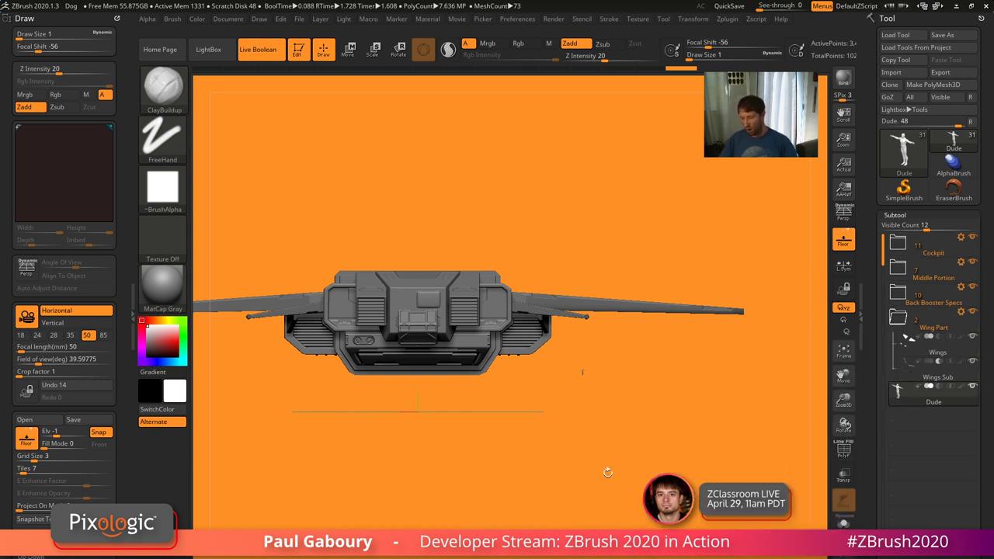
pyautogui.click(259, 48)
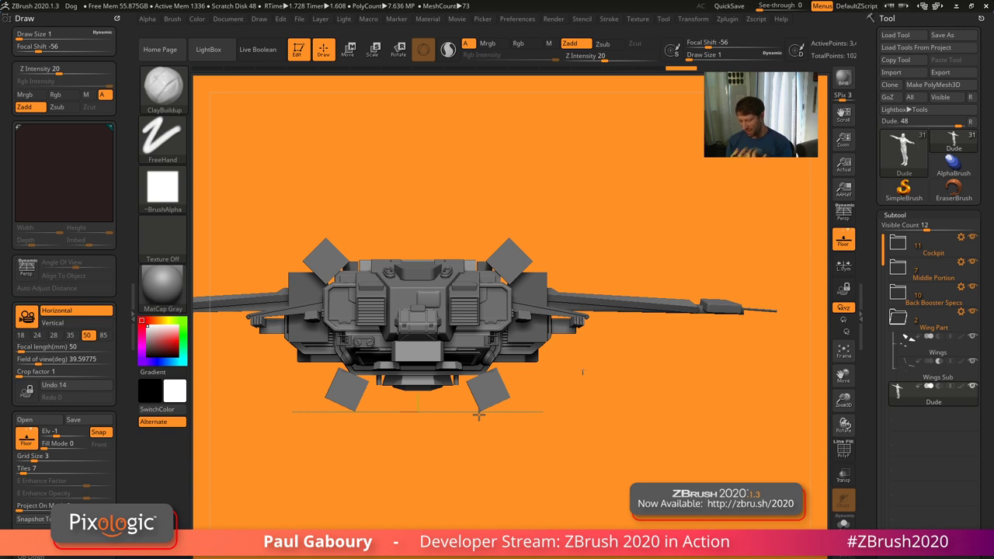
pyautogui.press('w')
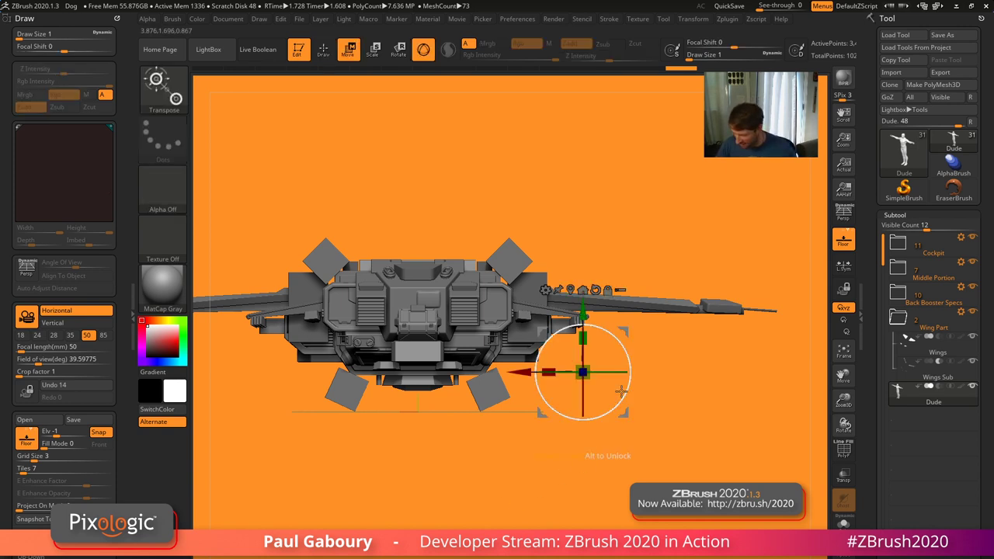
pyautogui.keyDown('alt'); pyautogui.moveTo(584, 313); pyautogui.dragTo(590, 353); pyautogui.keyUp('alt')
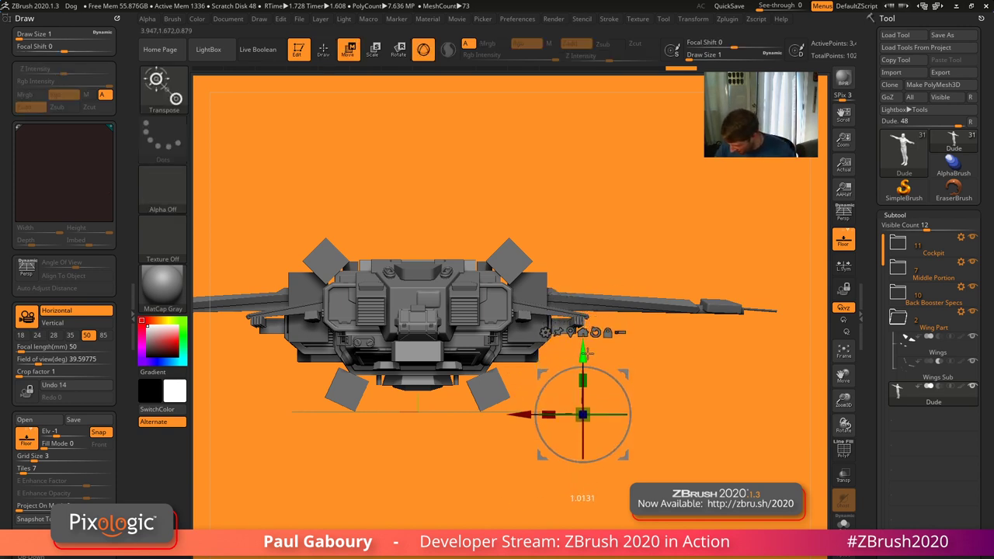
pyautogui.moveTo(702, 434); pyautogui.dragTo(539, 501)
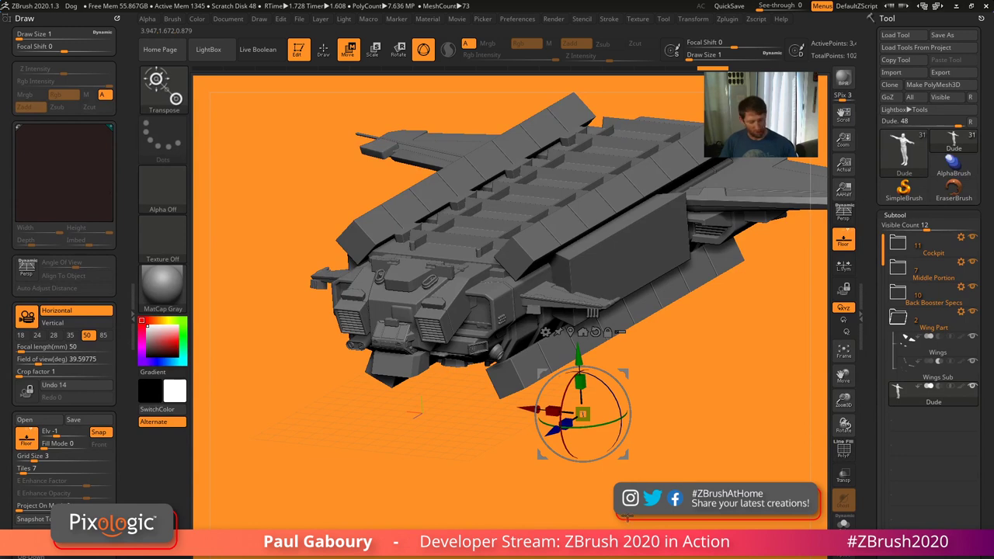
pyautogui.press('q')
pyautogui.keyDown('ctrl'); pyautogui.moveTo(582, 414); pyautogui.dragTo(523, 408, button='right'); pyautogui.keyUp('ctrl')
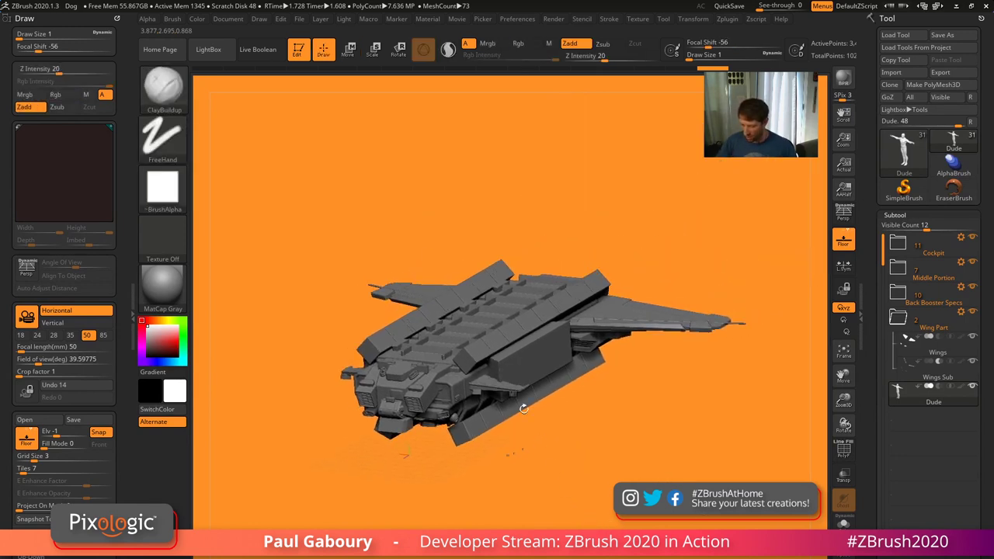
pyautogui.click(260, 49)
pyautogui.moveTo(615, 450); pyautogui.dragTo(291, 450)
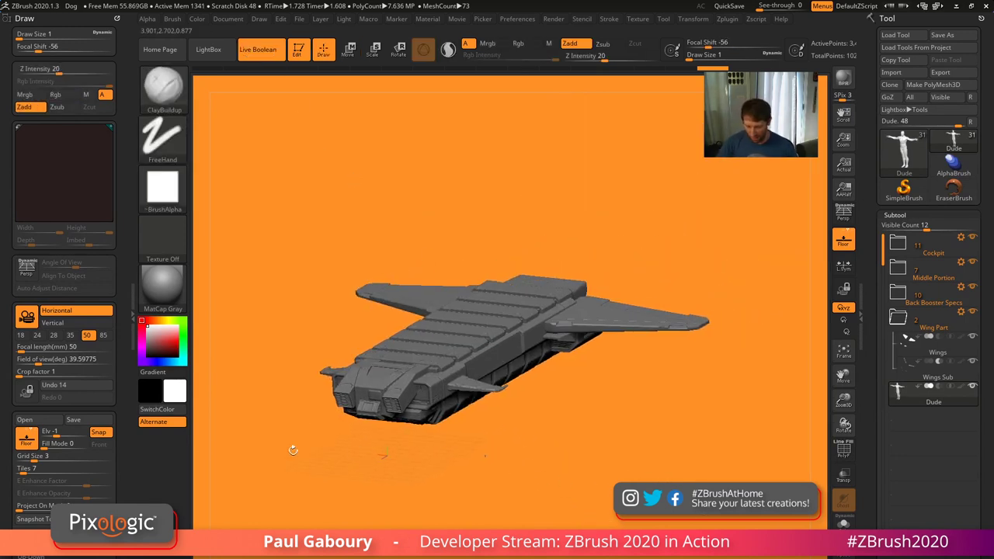
# Return to the 34Front camera view and render it with BPR to check the shadow cast on the floor
pyautogui.scroll(-3, 117, 426)
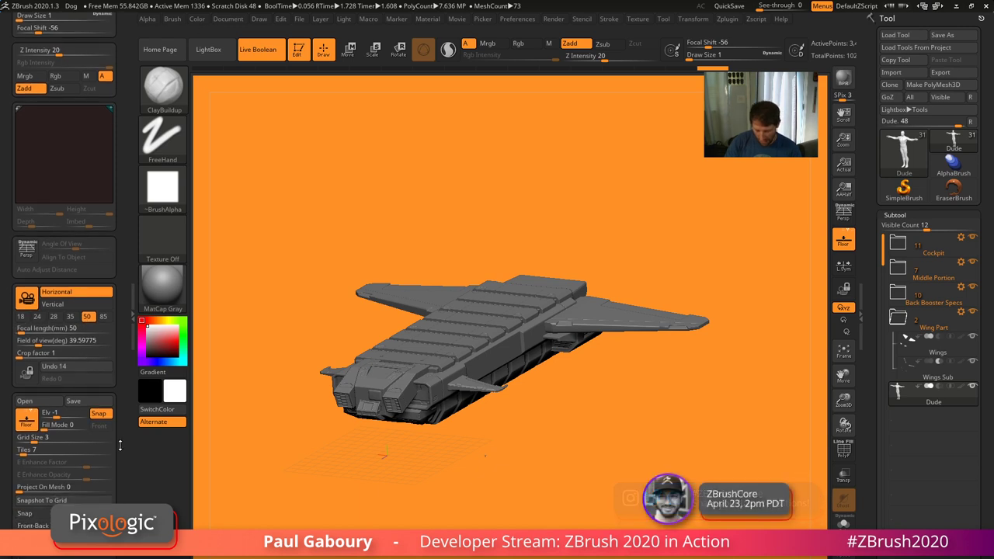
pyautogui.scroll(-3, 116, 423)
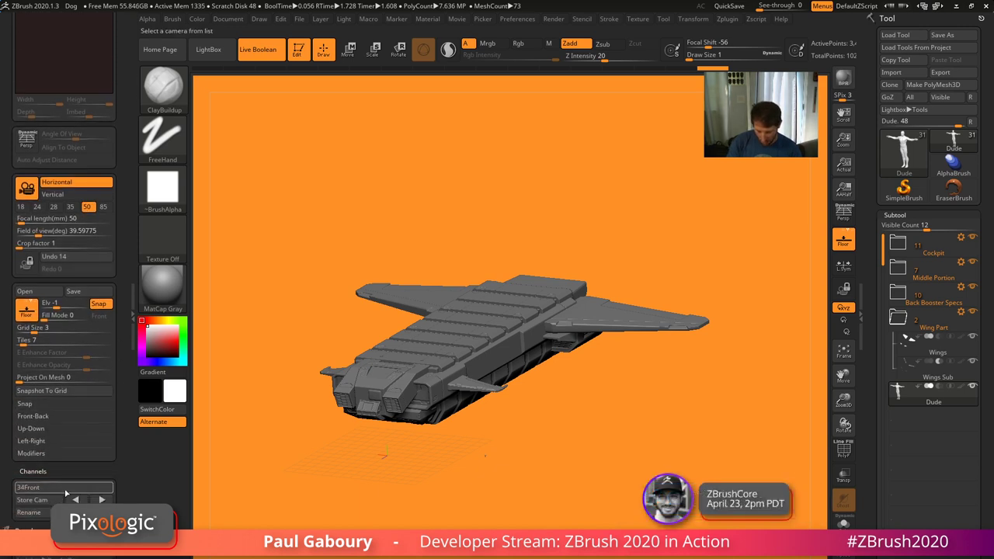
pyautogui.click(72, 489)
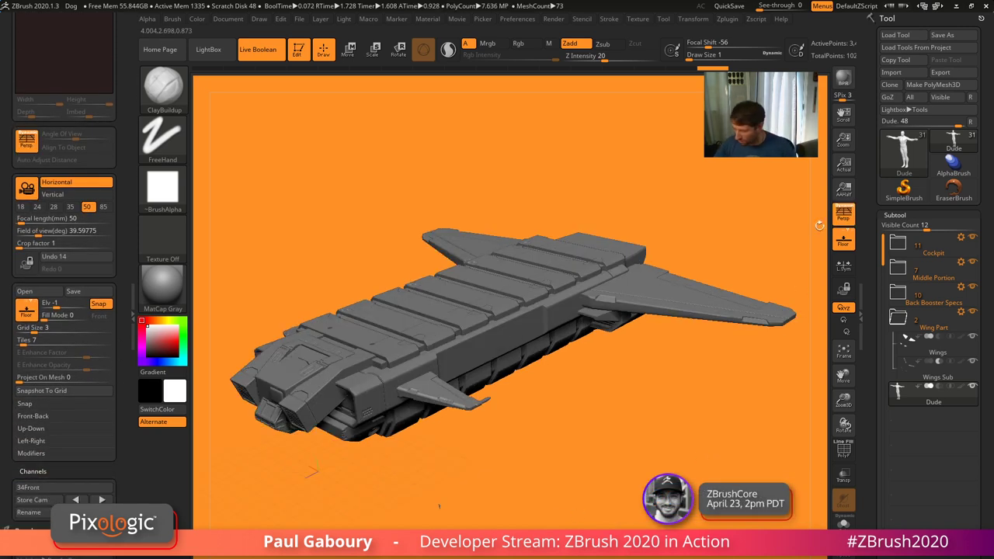
pyautogui.click(844, 78)
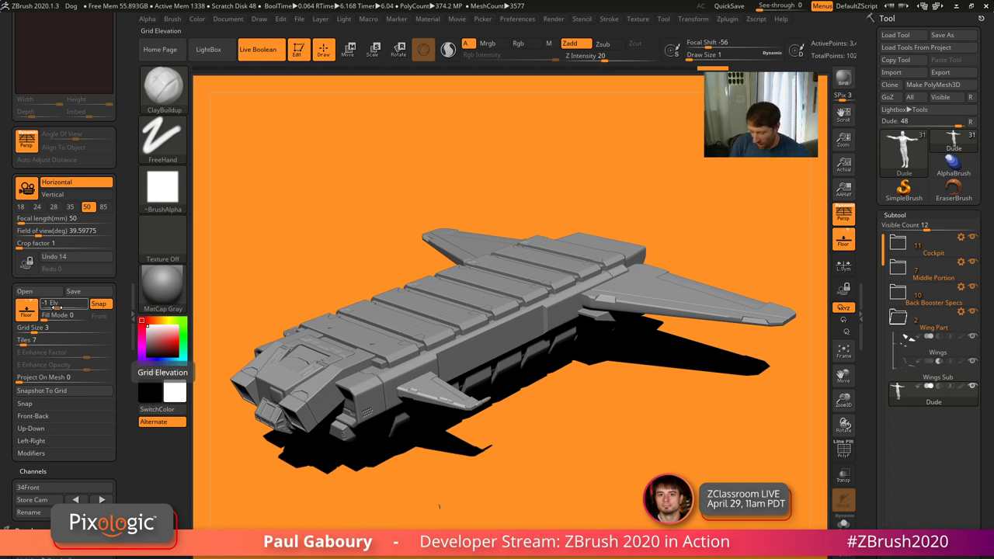
# Set the floor grid's elevation to 0 and its Frame Opacity to 1
pyautogui.moveTo(56, 308); pyautogui.dragTo(63, 306)
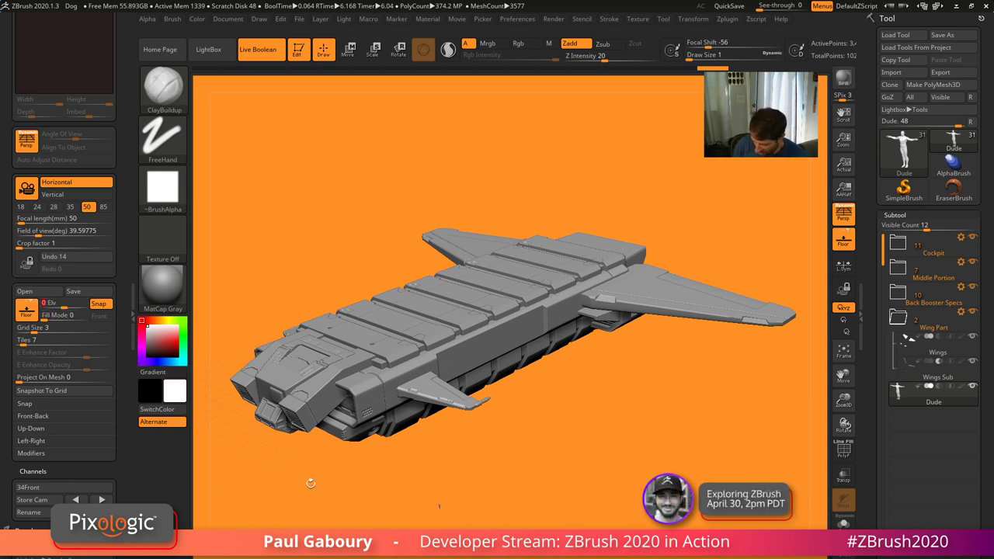
pyautogui.keyDown('shift'); pyautogui.click(31, 452); pyautogui.keyUp('shift')
pyautogui.moveTo(32, 464); pyautogui.dragTo(125, 469)
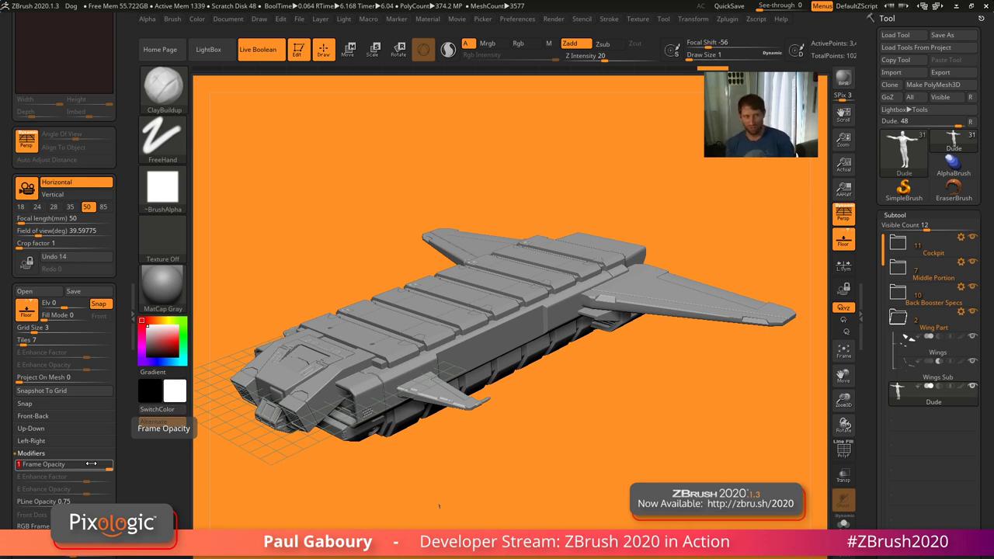
pyautogui.click(46, 457)
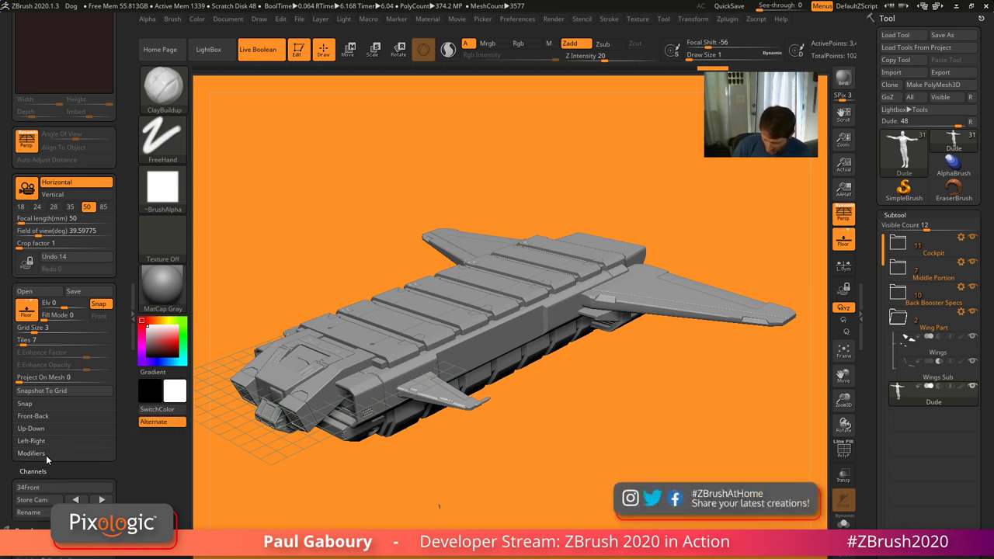
# Rerun the BPR render with the raised floor grid, and recall the 34Front camera after checking a lower angle
pyautogui.click(843, 79)
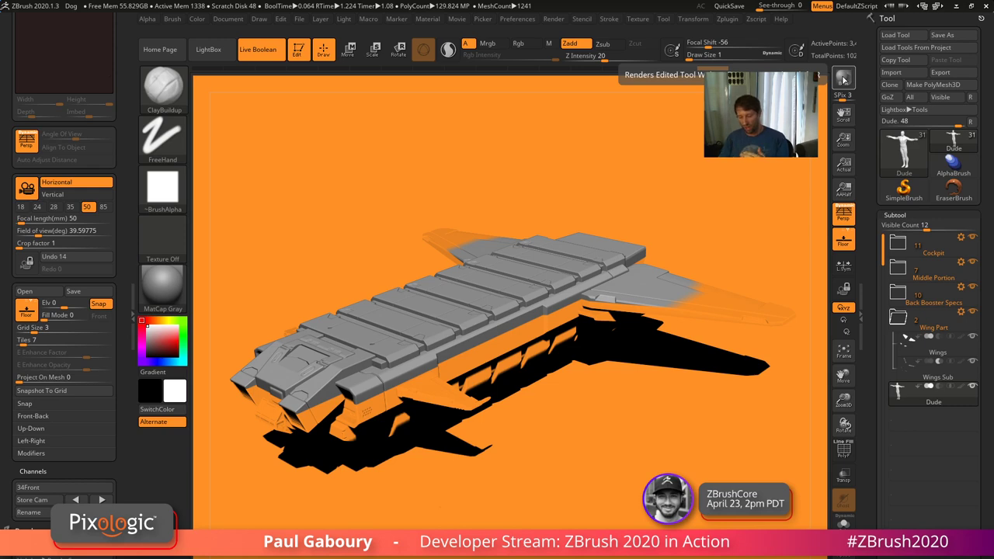
pyautogui.moveTo(568, 509); pyautogui.dragTo(602, 471)
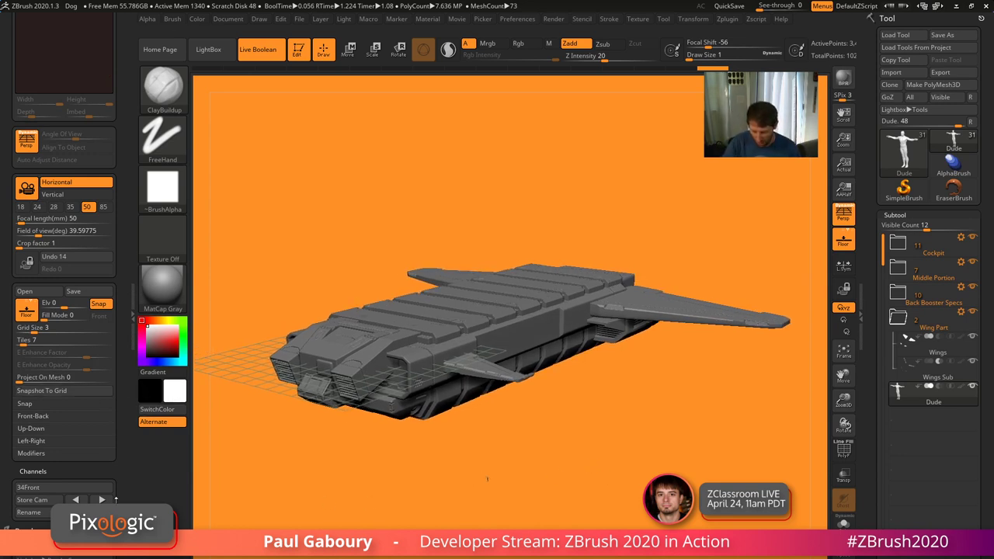
pyautogui.moveTo(118, 492); pyautogui.dragTo(118, 479)
pyautogui.click(89, 475)
pyautogui.click(89, 477)
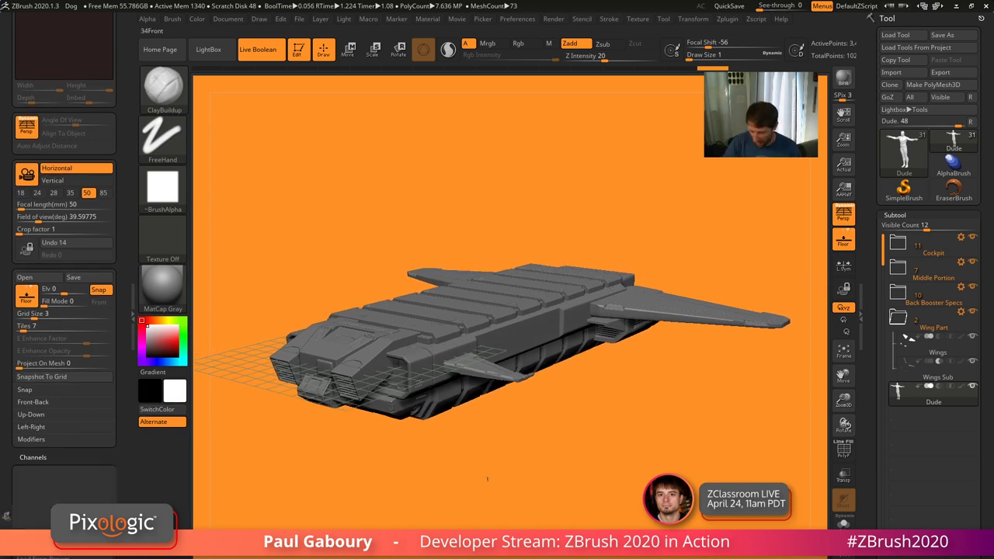
# Render the 34Front view with BPR, check the ship from another angle, and set the floor grid's elevation to -1
pyautogui.hotkey('shift', 'r')
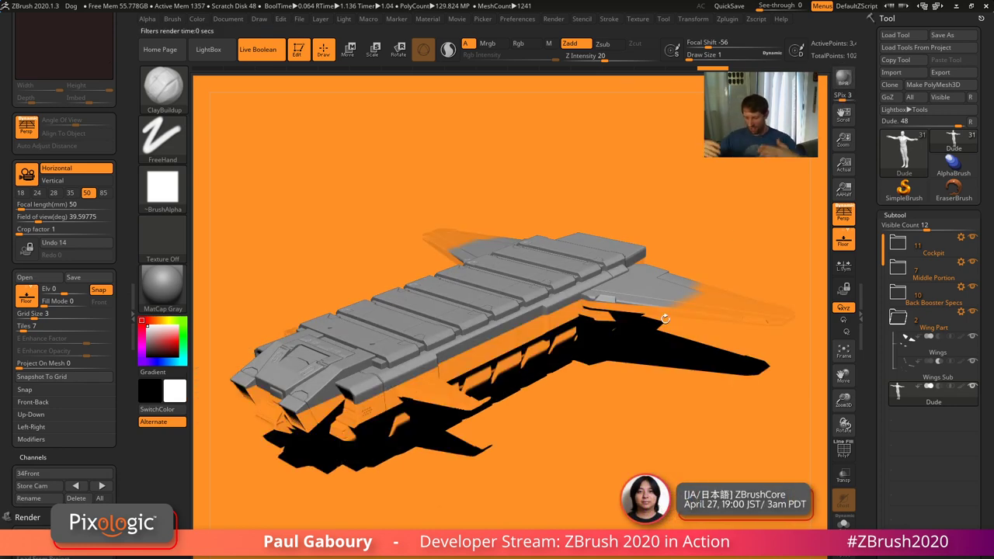
pyautogui.moveTo(556, 503); pyautogui.dragTo(599, 486)
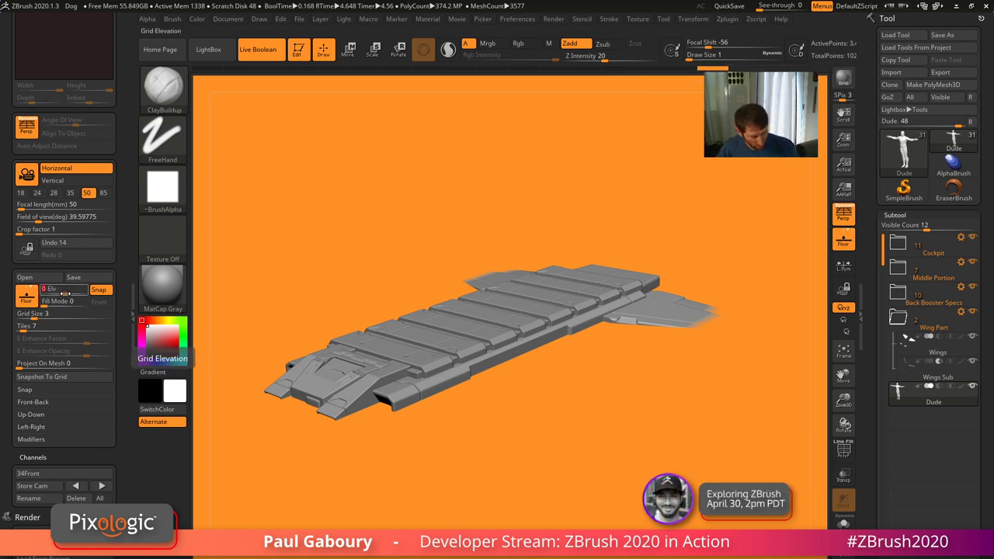
pyautogui.click(66, 292)
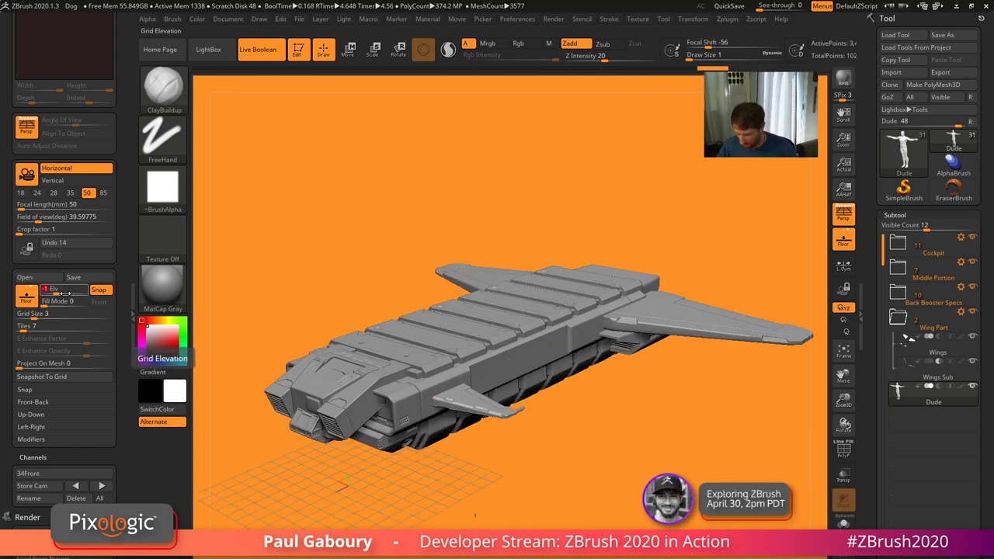
# Recall the 34Front camera and rerun the BPR render with the lowered floor grid
pyautogui.click(69, 475)
pyautogui.click(73, 473)
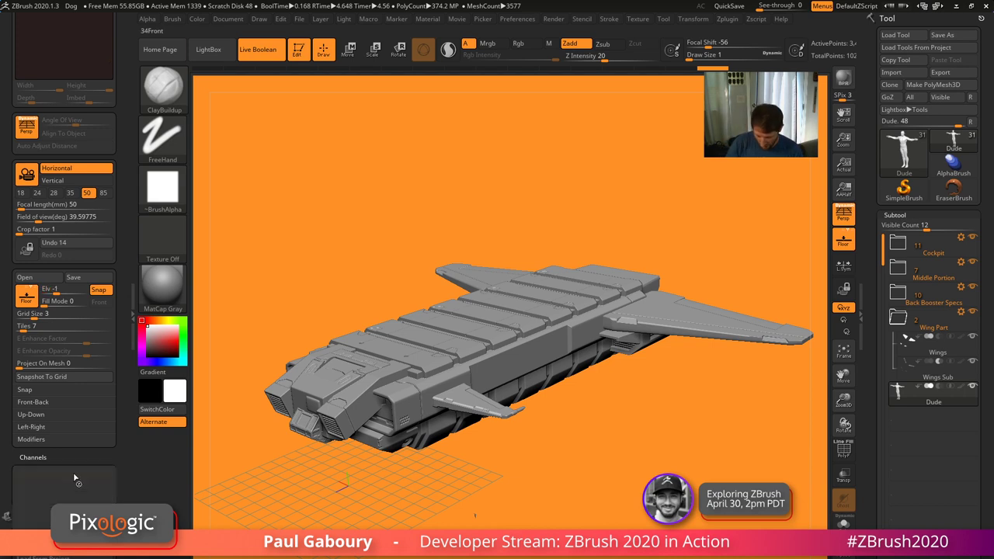
pyautogui.hotkey('shift', 'r')
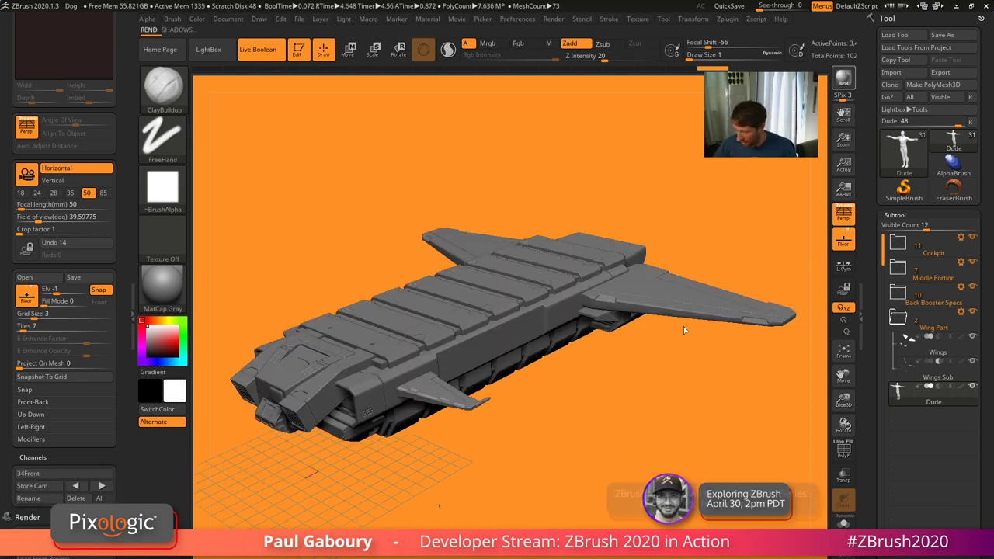
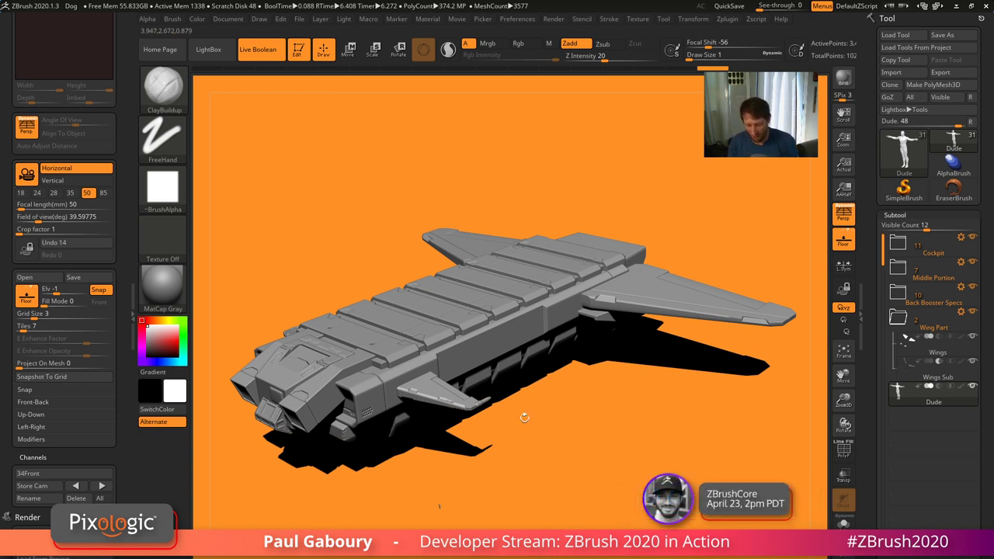
# Move the main light to the upper right of the light placement sphere and rerun the BPR render
pyautogui.click(344, 20)
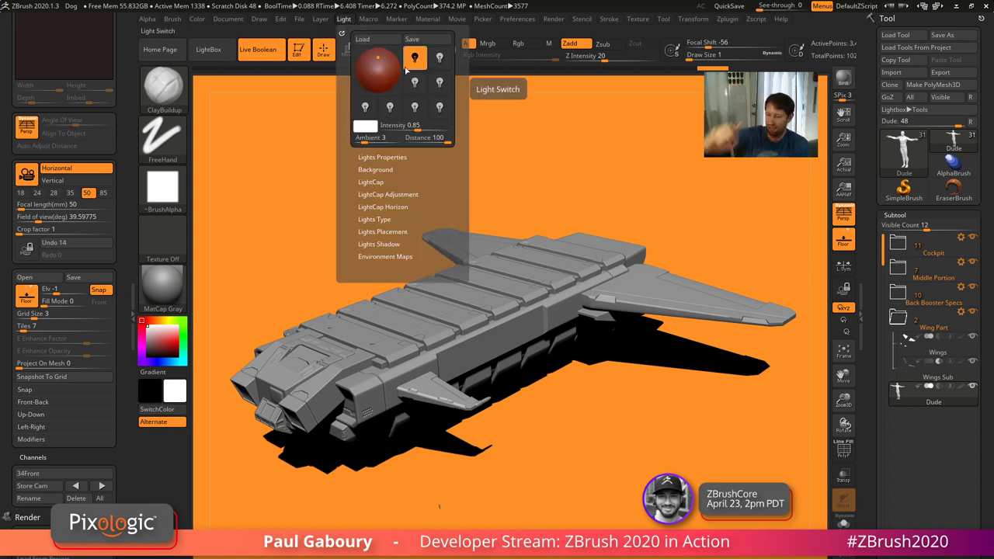
pyautogui.moveTo(378, 57); pyautogui.dragTo(378, 60)
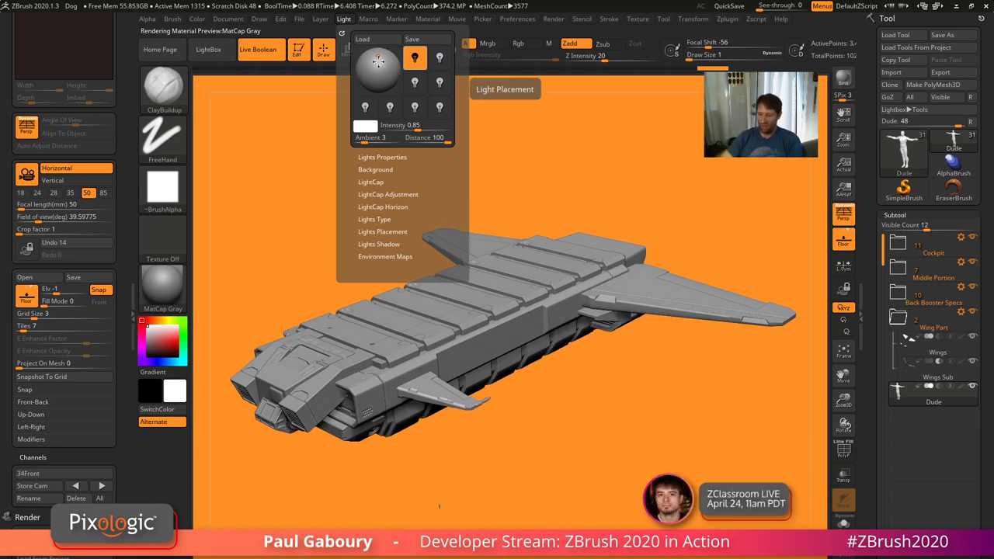
pyautogui.moveTo(375, 57); pyautogui.dragTo(390, 57)
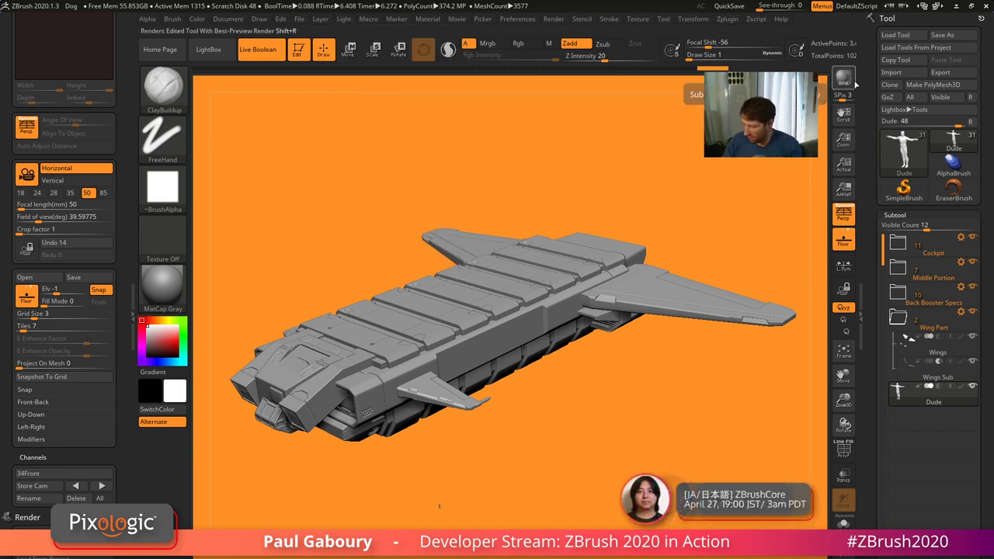
pyautogui.click(842, 77)
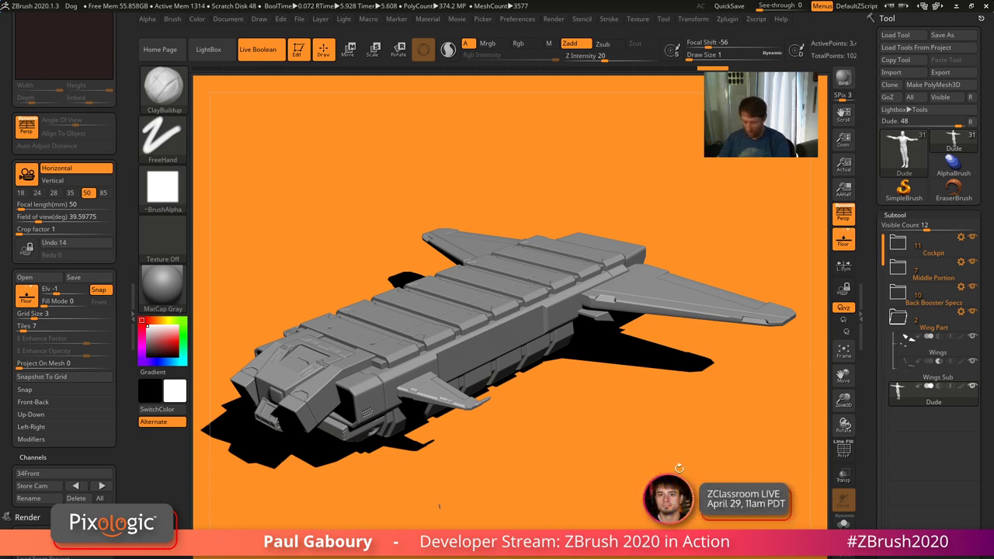
# Move the Dude subtool straight down to lower the floor beneath the ship, and render the result with BPR
pyautogui.press('w')
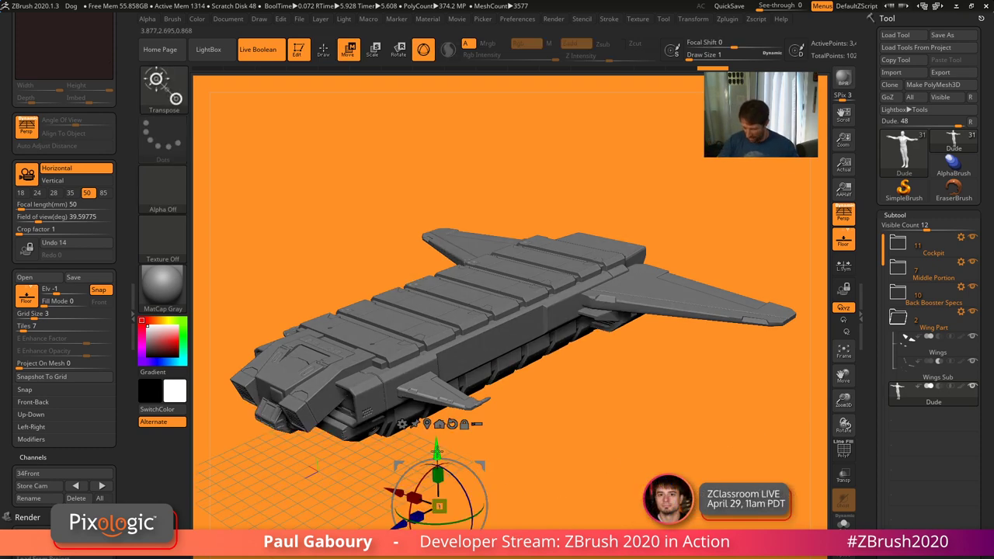
pyautogui.moveTo(439, 475); pyautogui.dragTo(441, 498)
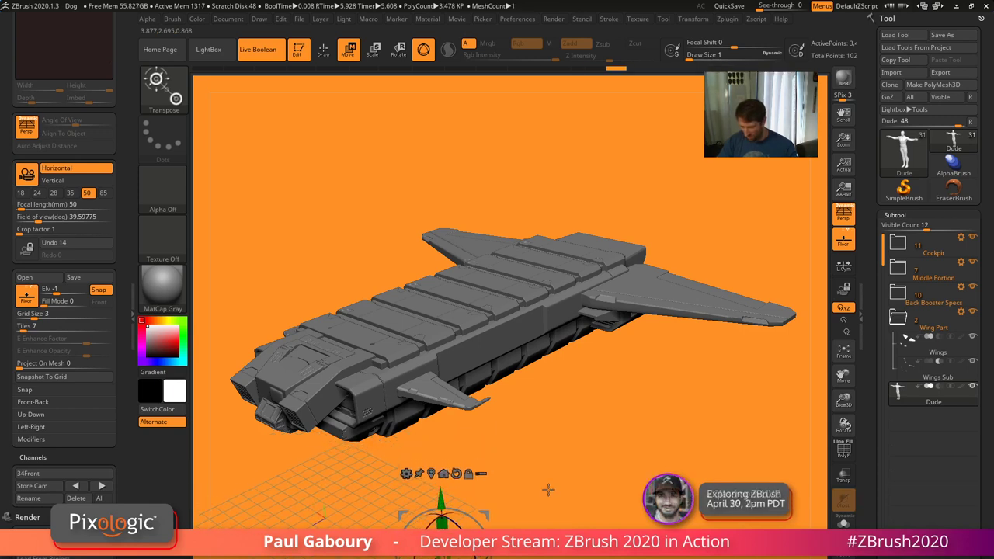
pyautogui.keyDown('alt'); pyautogui.moveTo(580, 501); pyautogui.dragTo(579, 484); pyautogui.keyUp('alt')
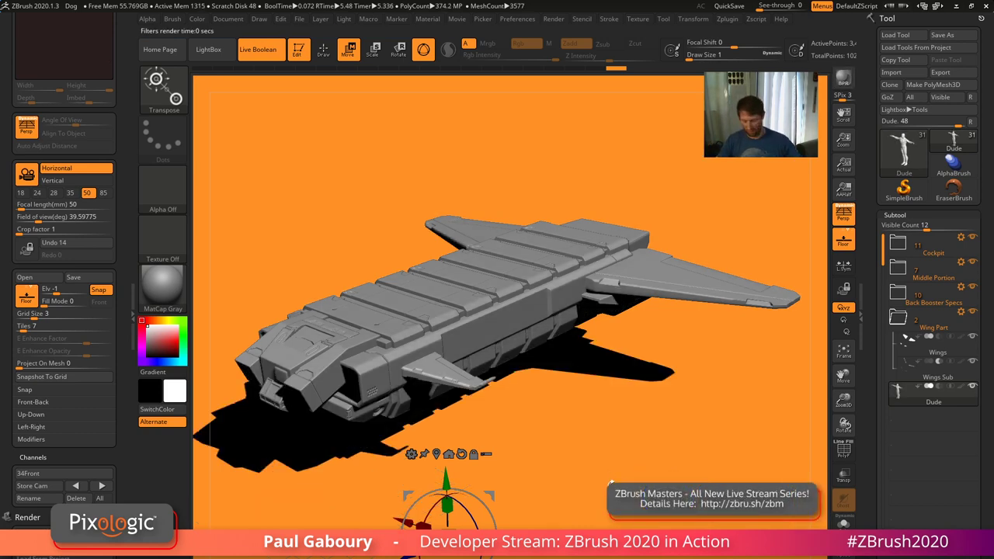
pyautogui.press('q')
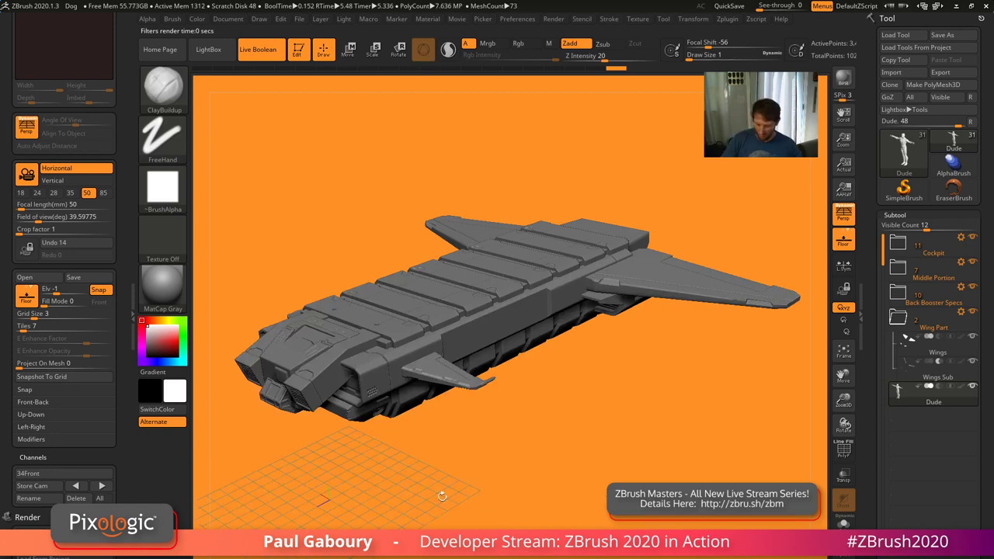
# Inspect the gap between ship and floor grid from low front angles, then recall the 34Front camera and render with BPR
pyautogui.moveTo(442, 495); pyautogui.dragTo(590, 469)
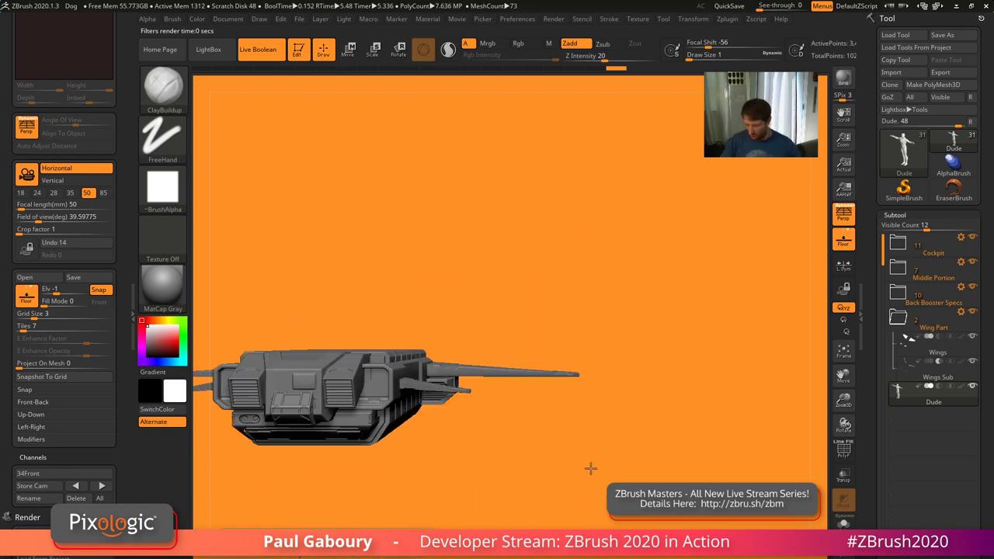
pyautogui.moveTo(672, 435); pyautogui.dragTo(581, 488)
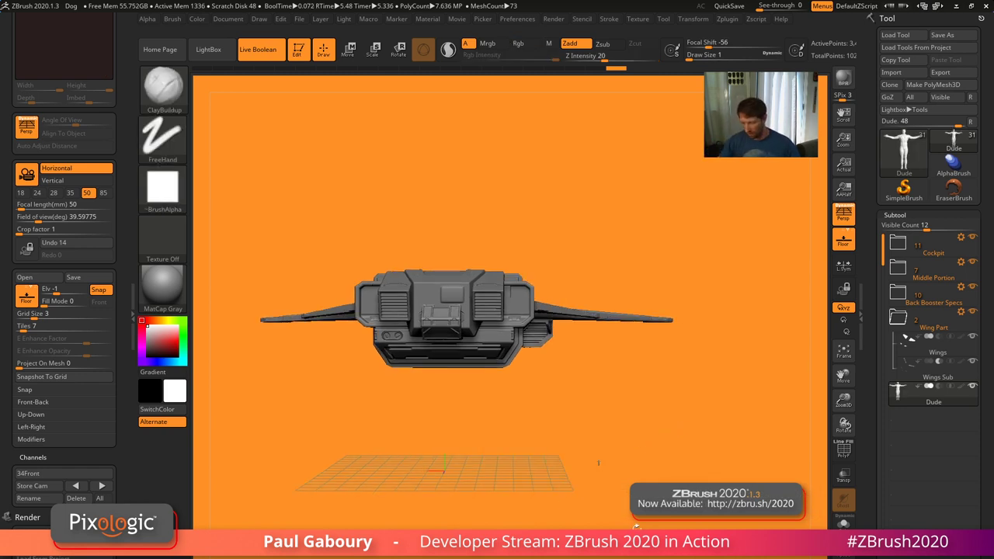
pyautogui.moveTo(667, 444); pyautogui.dragTo(811, 224)
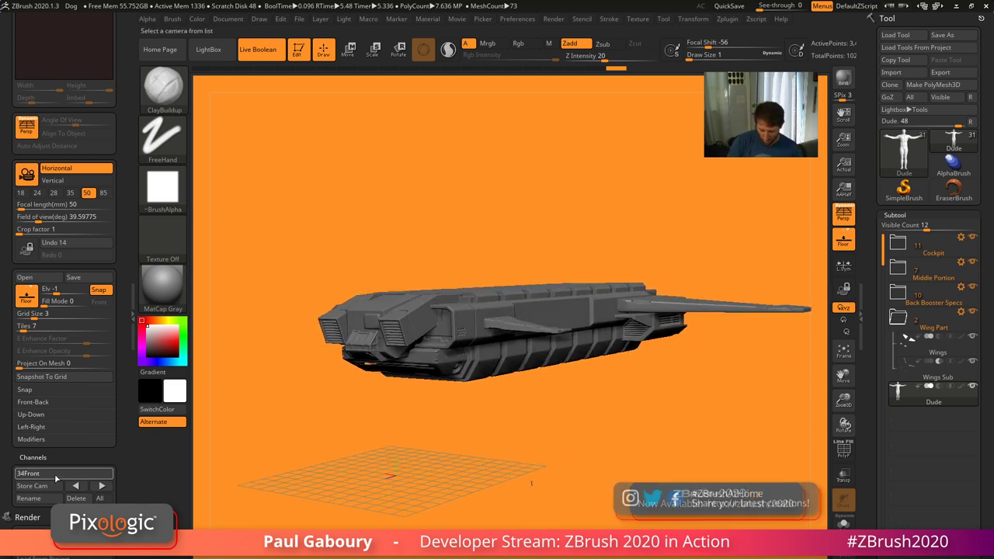
pyautogui.click(62, 474)
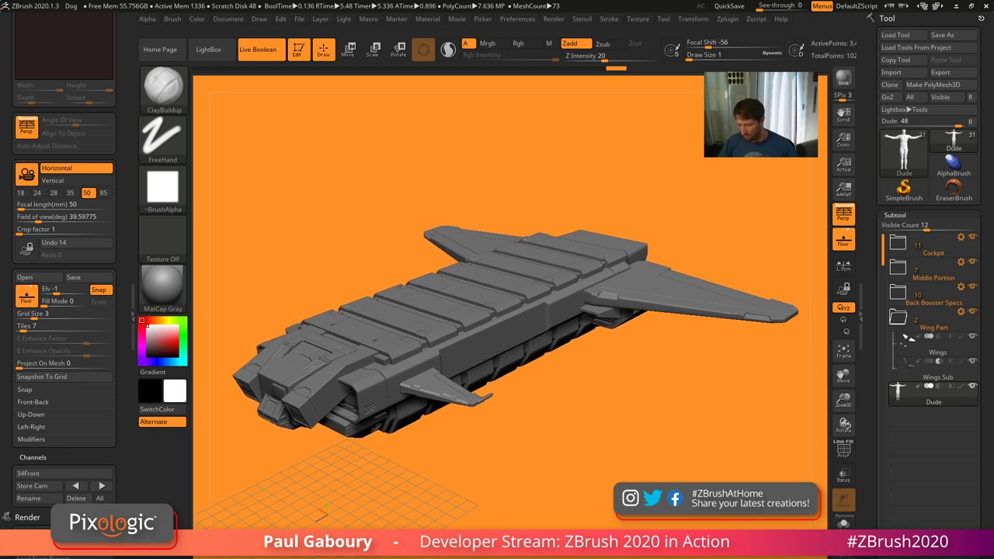
pyautogui.click(844, 80)
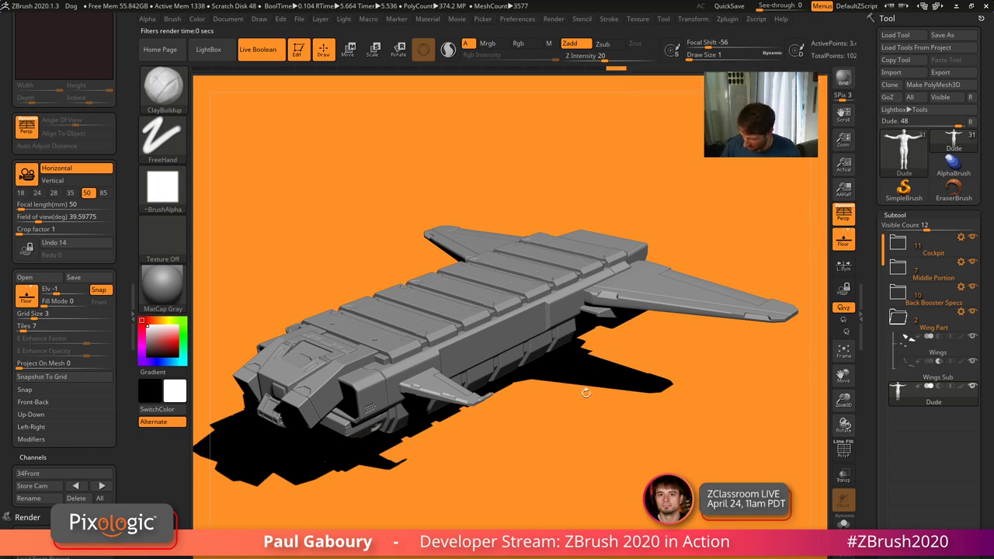
# Move the Dude subtool slightly up to bring the floor closer to the ship, and rerun the BPR render
pyautogui.moveTo(554, 502); pyautogui.dragTo(564, 491)
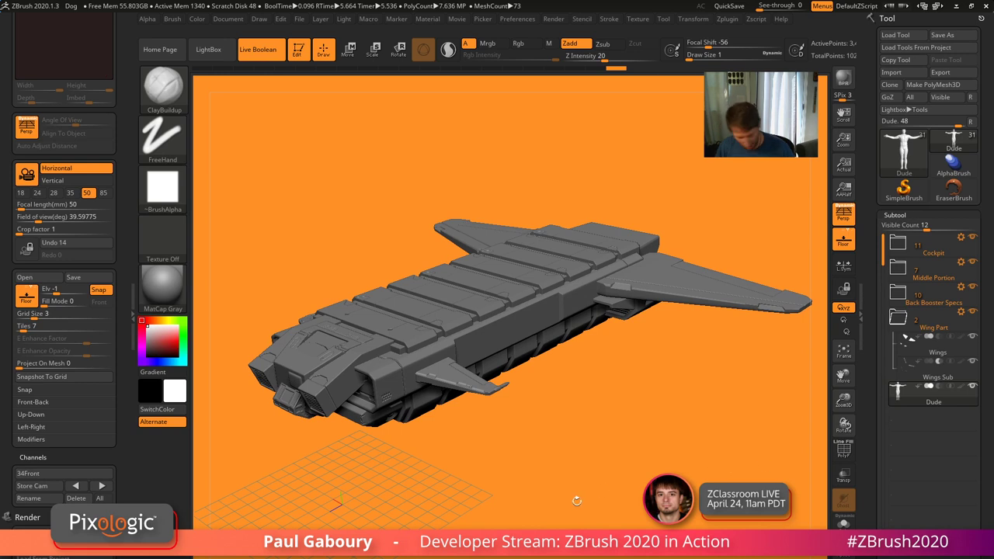
pyautogui.press('w')
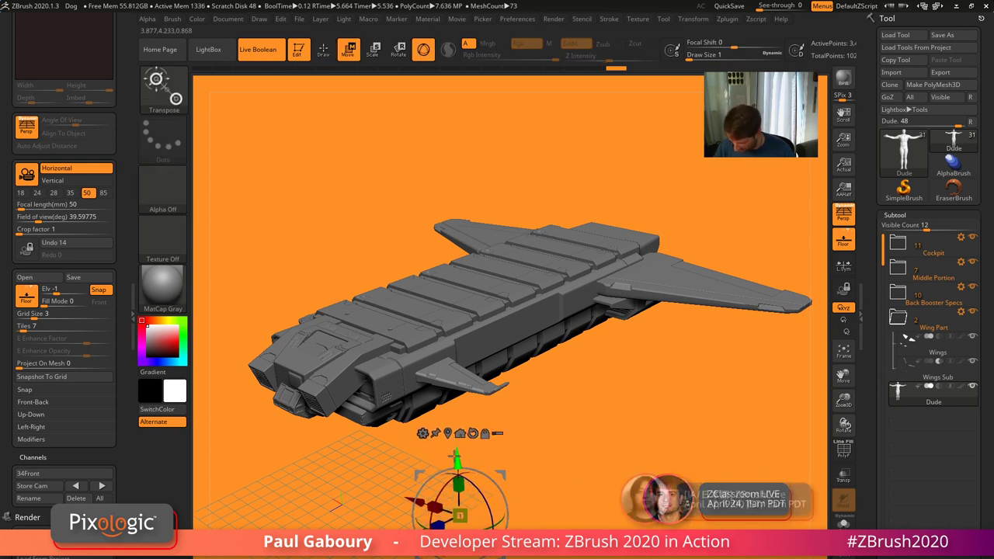
pyautogui.moveTo(461, 460); pyautogui.dragTo(457, 452)
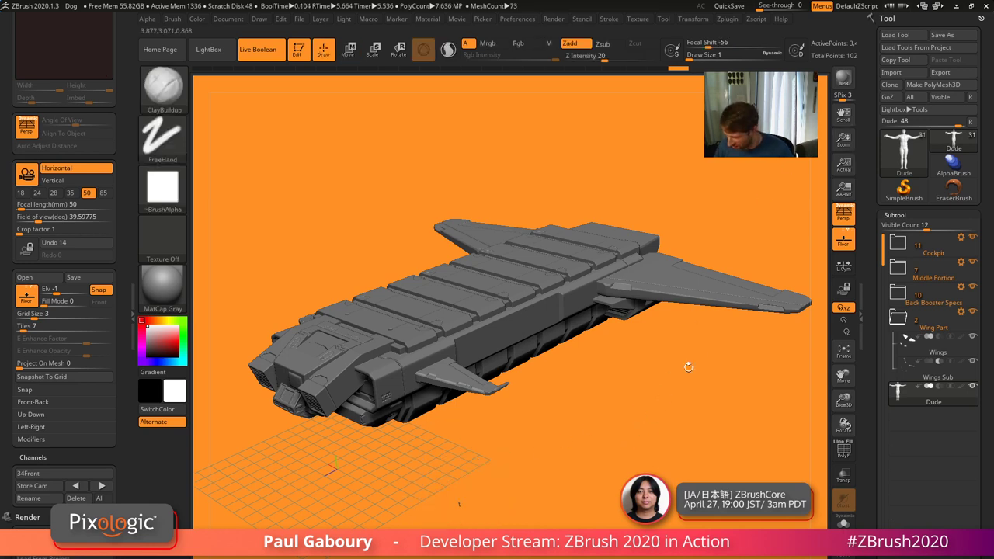
pyautogui.hotkey('shift', 'r')
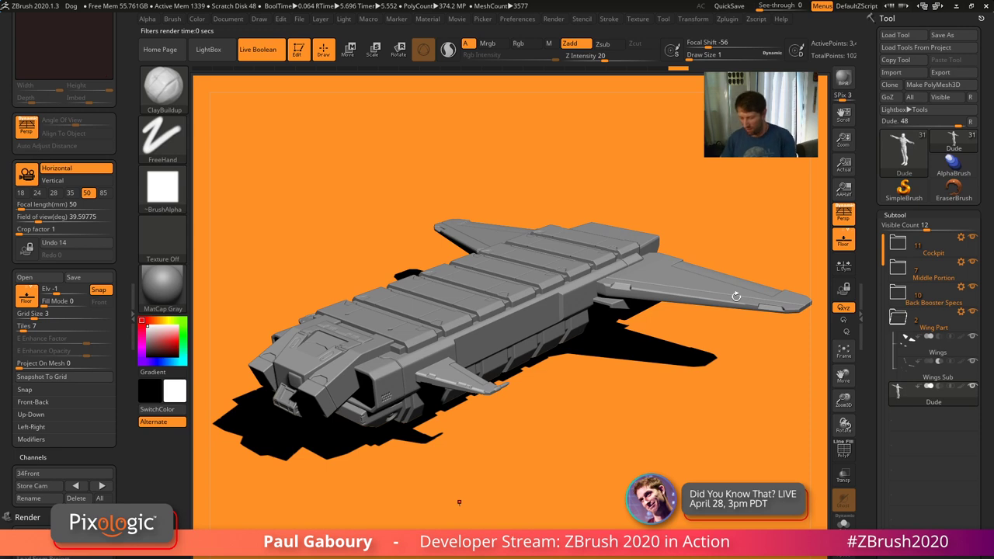
# Try the main light near the lower right of the placement sphere and switch the material to BasicMaterial2
pyautogui.moveTo(124, 454); pyautogui.dragTo(117, 359)
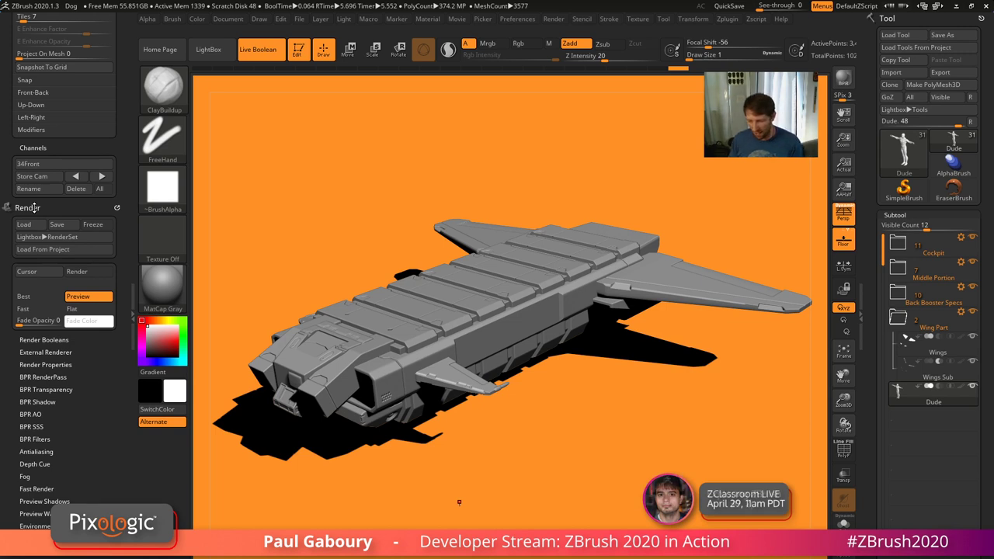
pyautogui.click(343, 19)
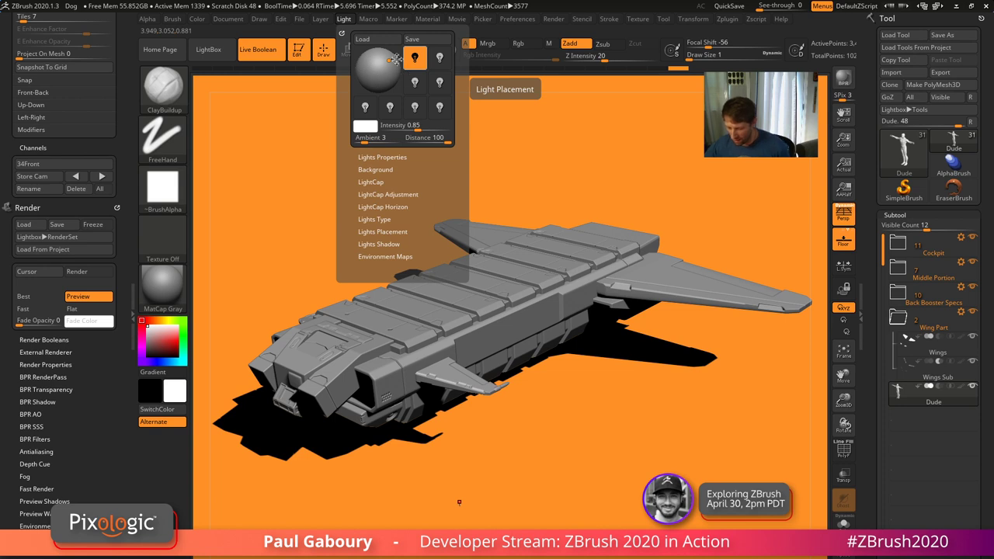
pyautogui.moveTo(388, 61); pyautogui.dragTo(389, 88)
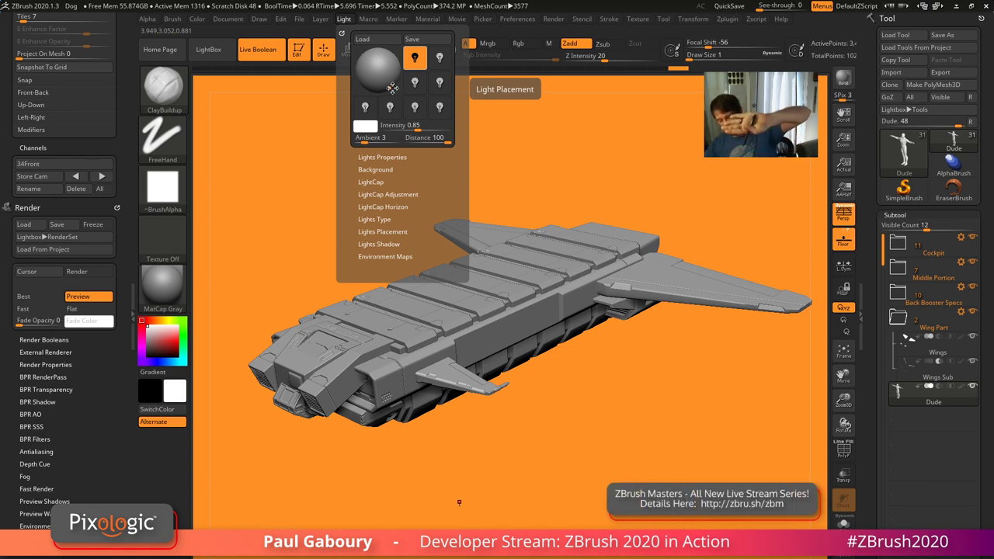
pyautogui.click(180, 278)
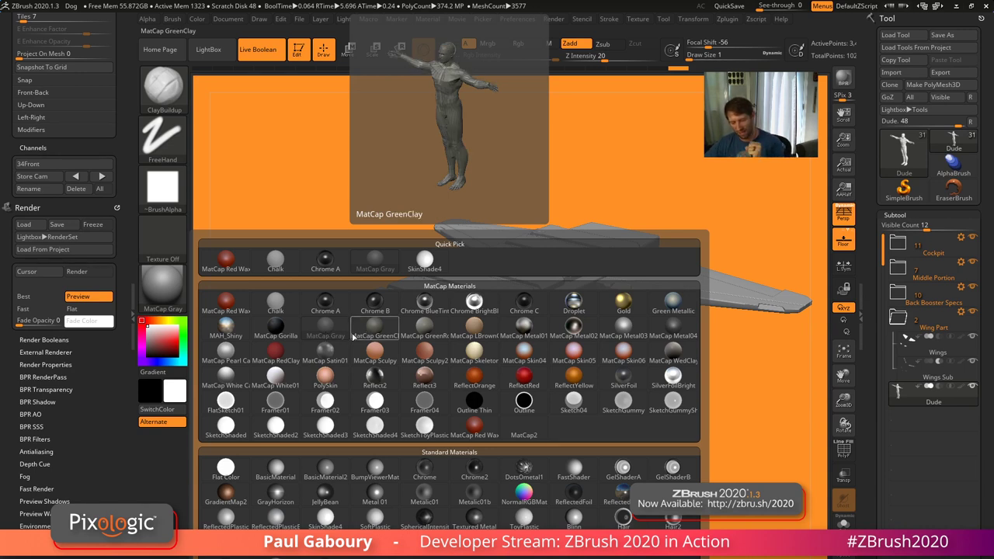
pyautogui.click(320, 470)
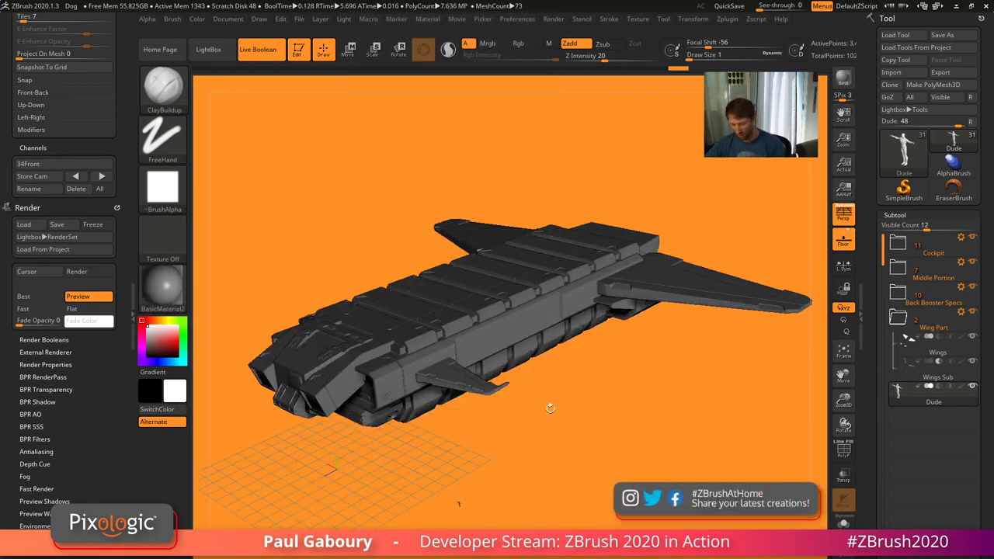
# Test the main light from below, return it to the upper right of the placement sphere, and render with BPR
pyautogui.click(343, 19)
pyautogui.moveTo(383, 72); pyautogui.dragTo(388, 90)
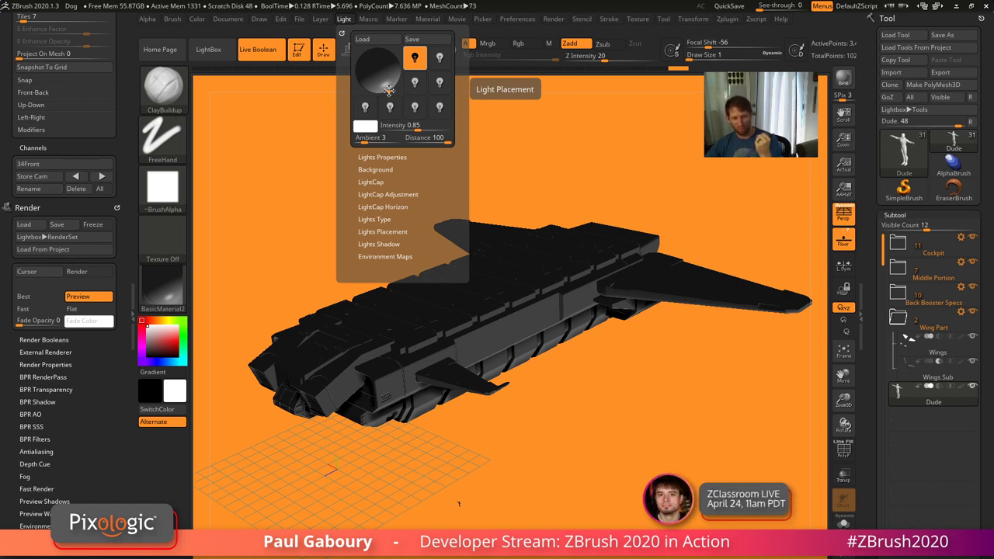
pyautogui.moveTo(388, 91); pyautogui.dragTo(389, 65)
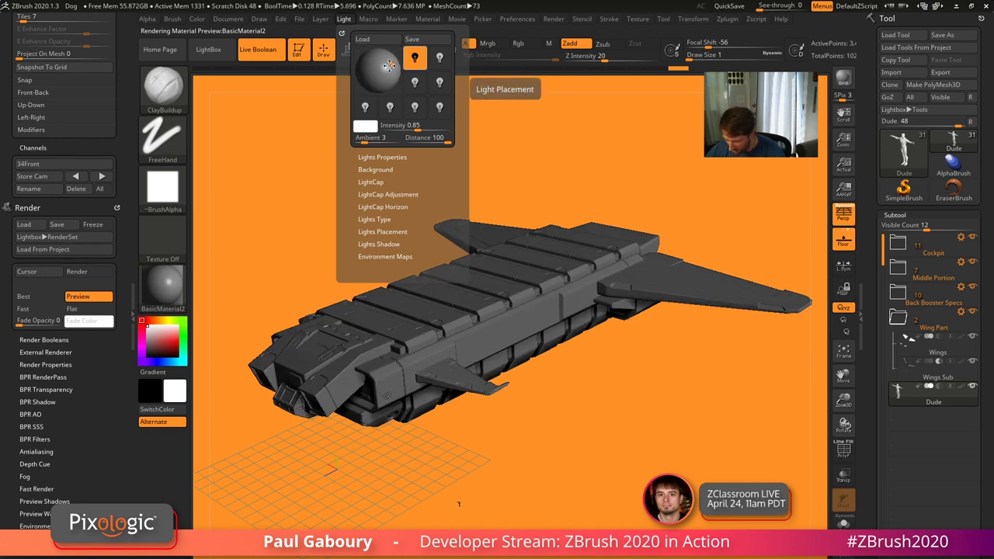
pyautogui.click(390, 64)
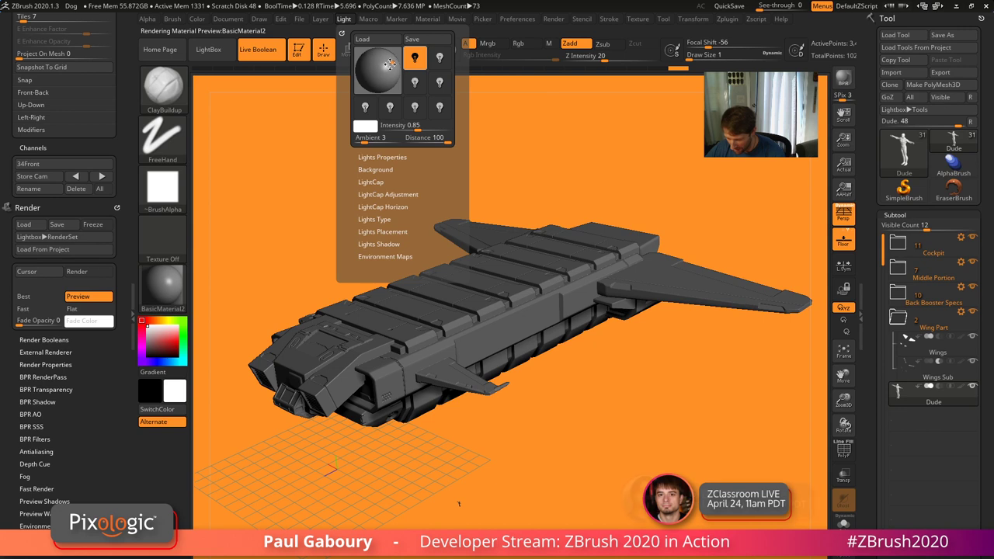
pyautogui.click(842, 78)
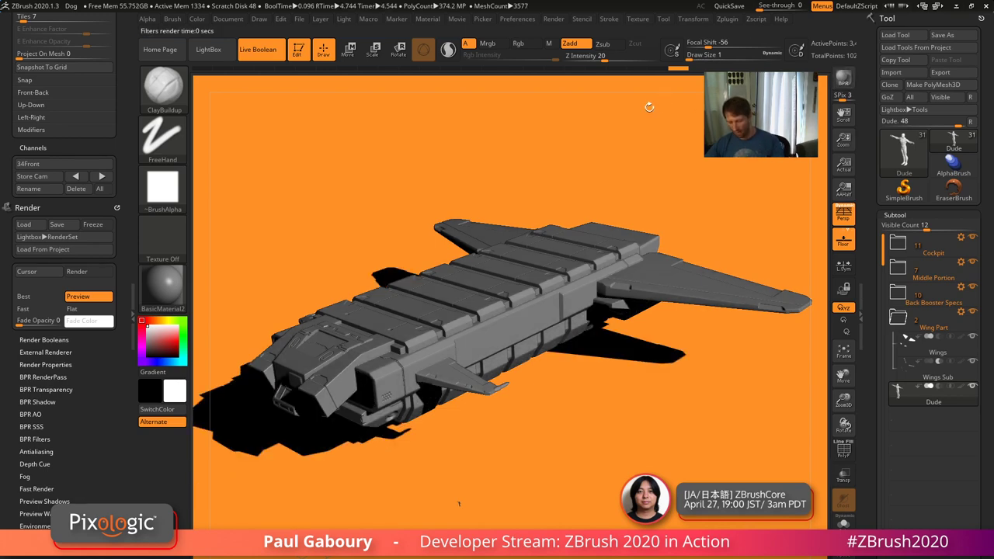
# Nudge the main light's placement, switch on the second light, and make the first light active again
pyautogui.click(346, 20)
pyautogui.moveTo(392, 63); pyautogui.dragTo(389, 61)
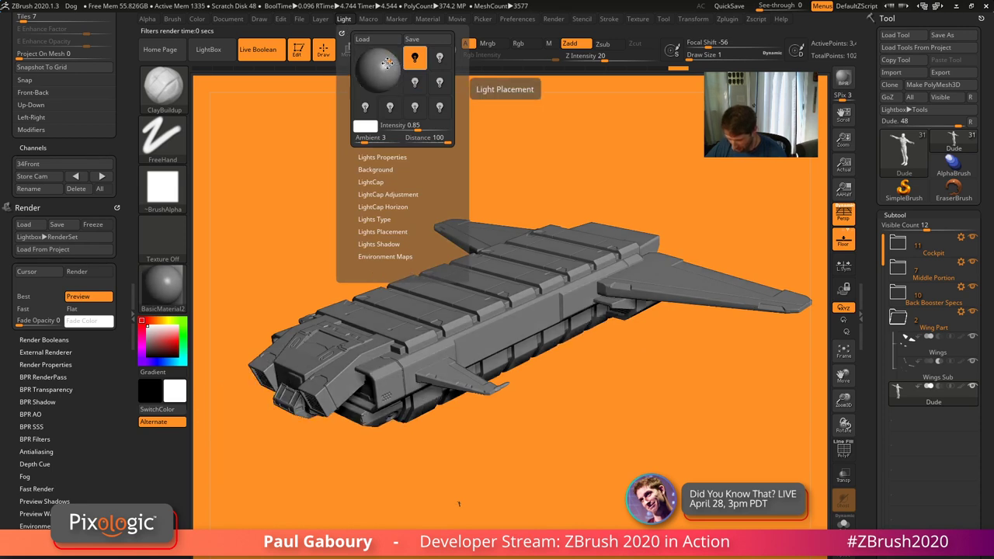
pyautogui.click(441, 60)
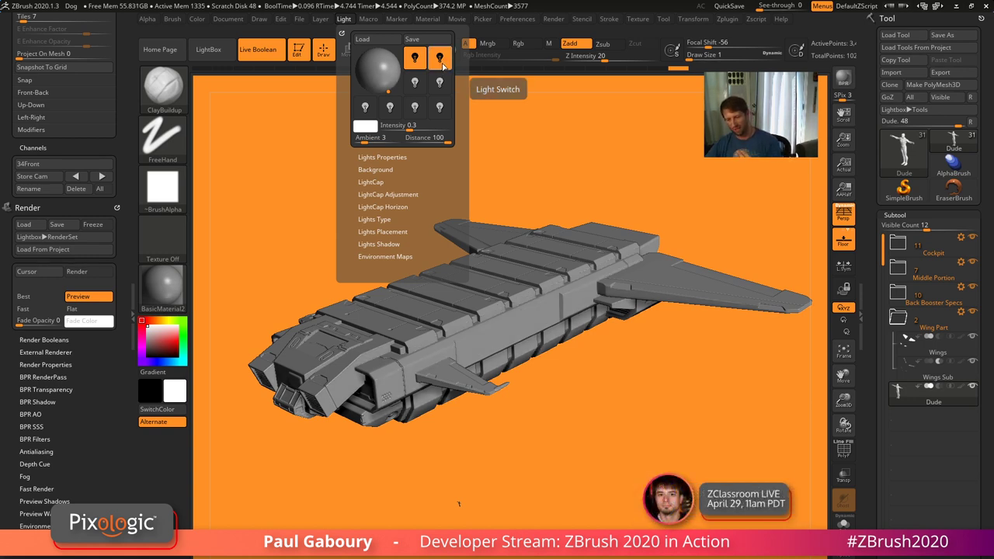
pyautogui.click(415, 58)
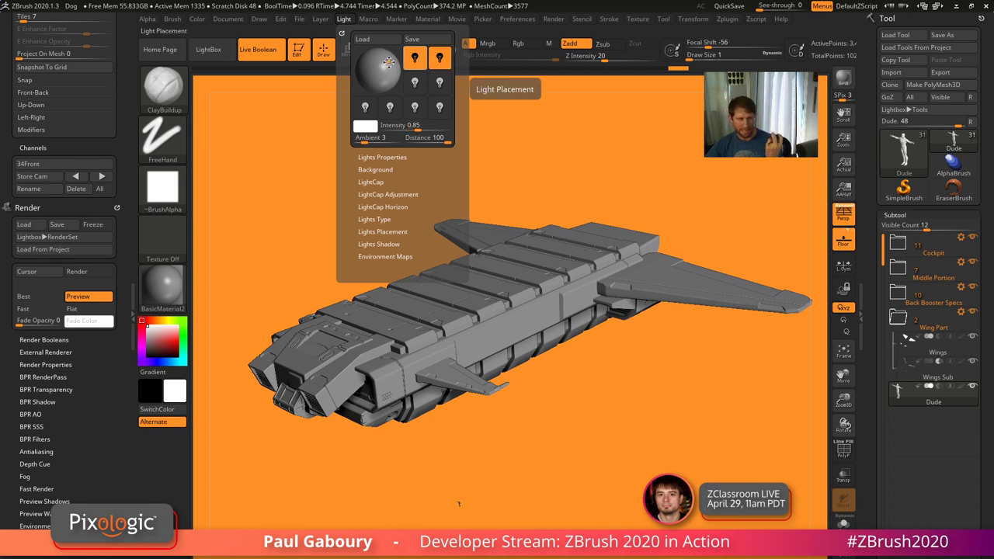
# Select the second light, give it a cyan color and raise its intensity to about 0.71
pyautogui.click(440, 58)
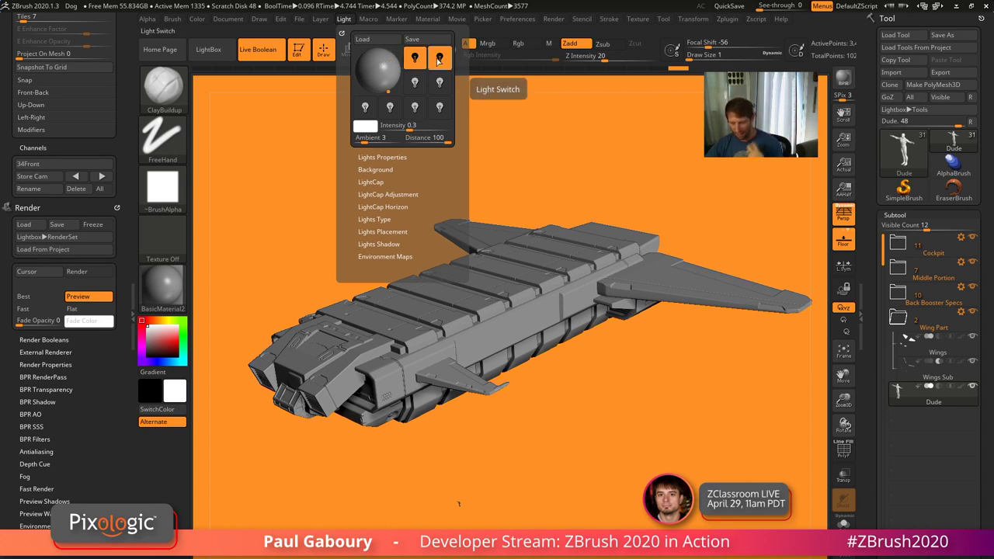
pyautogui.click(378, 76)
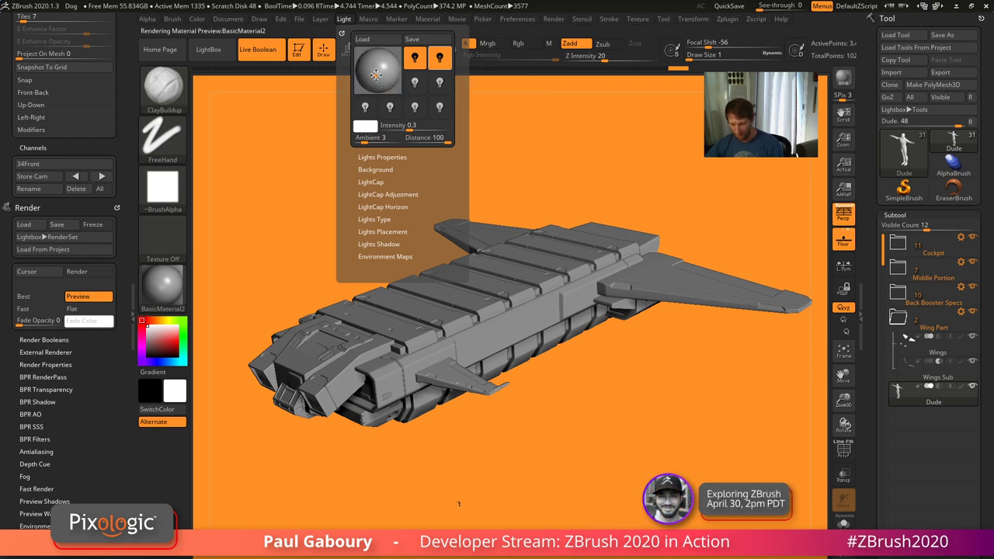
pyautogui.moveTo(371, 126); pyautogui.dragTo(447, 202)
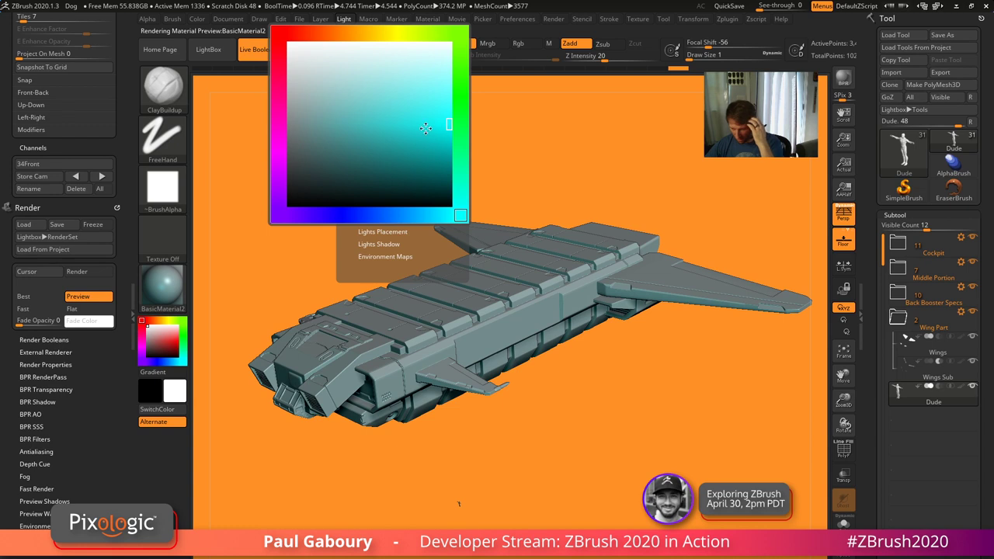
pyautogui.moveTo(409, 130); pyautogui.dragTo(416, 130)
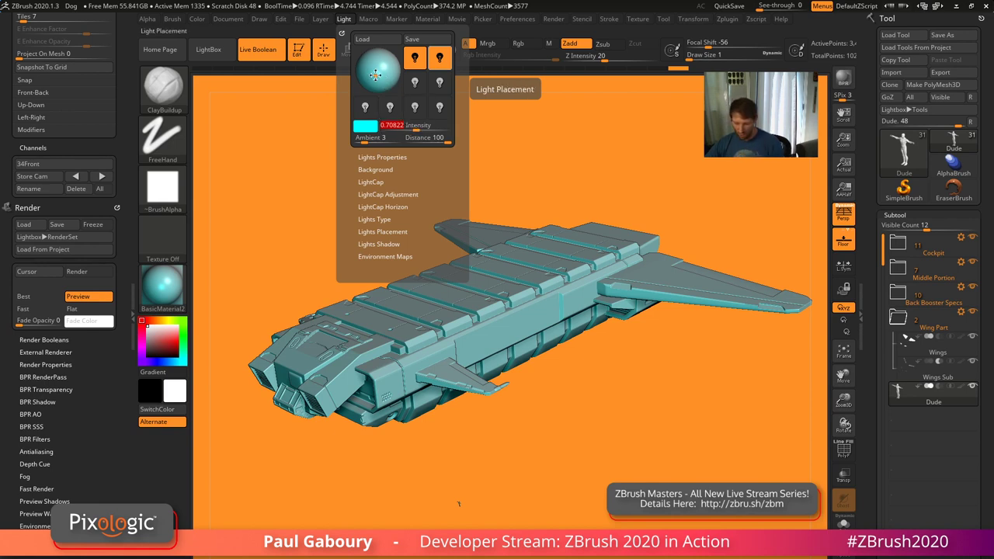
# Try the second light at the upper left of the placement sphere and bring it back to the lower right
pyautogui.click(376, 74)
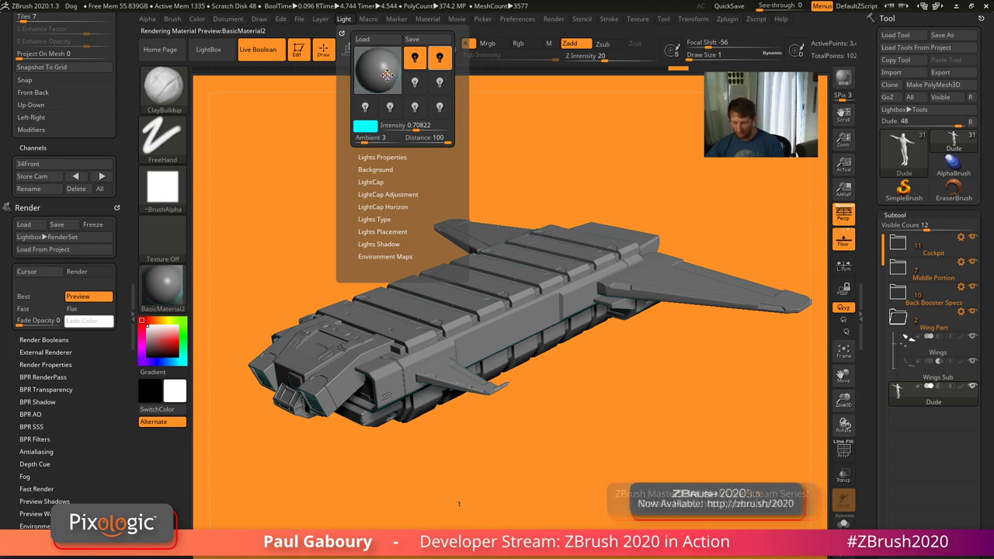
pyautogui.click(386, 80)
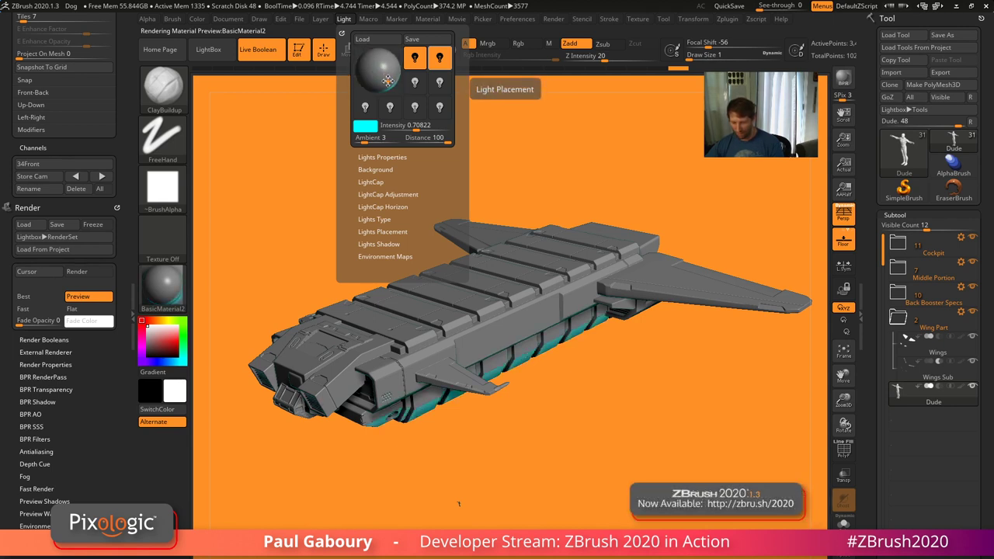
pyautogui.moveTo(387, 80); pyautogui.dragTo(364, 63)
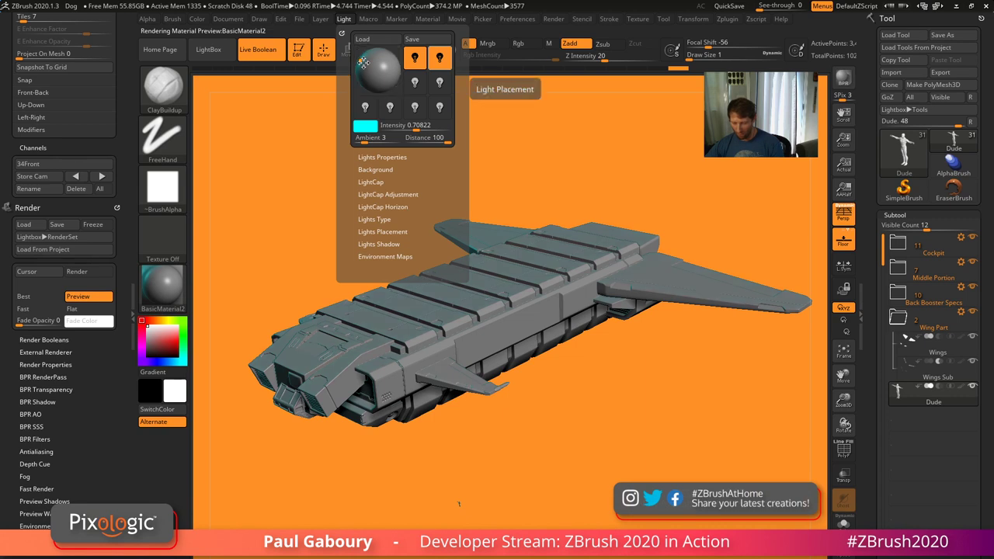
pyautogui.moveTo(360, 61); pyautogui.dragTo(383, 81)
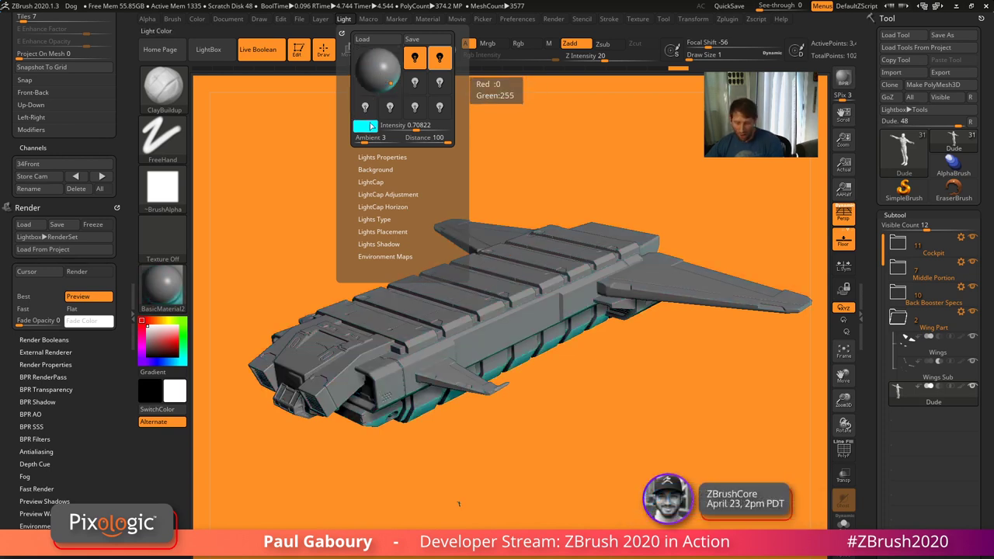
# Test an orange color on the second light and change it to a light blue
pyautogui.click(365, 125)
pyautogui.click(363, 33)
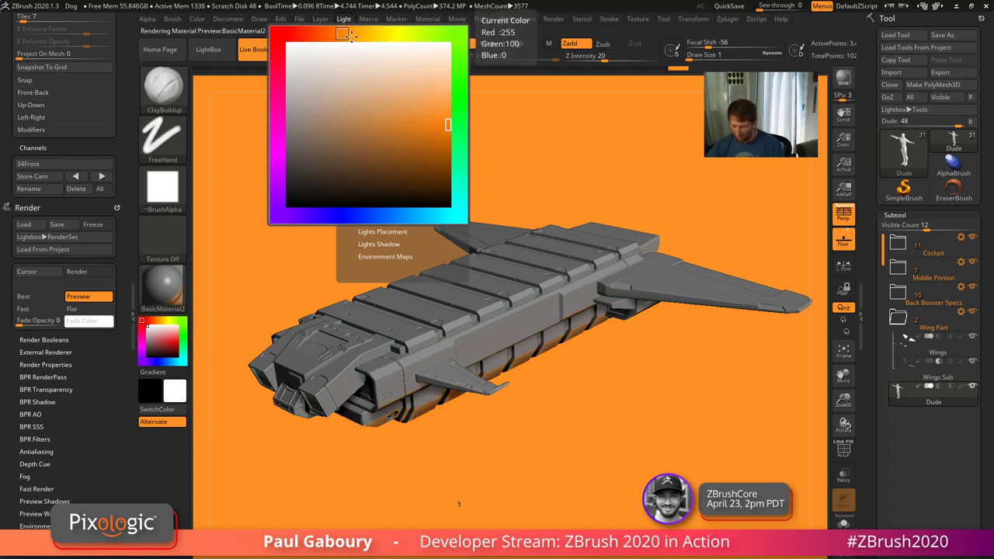
pyautogui.click(370, 34)
pyautogui.moveTo(467, 149); pyautogui.dragTo(460, 169)
pyautogui.click(430, 215)
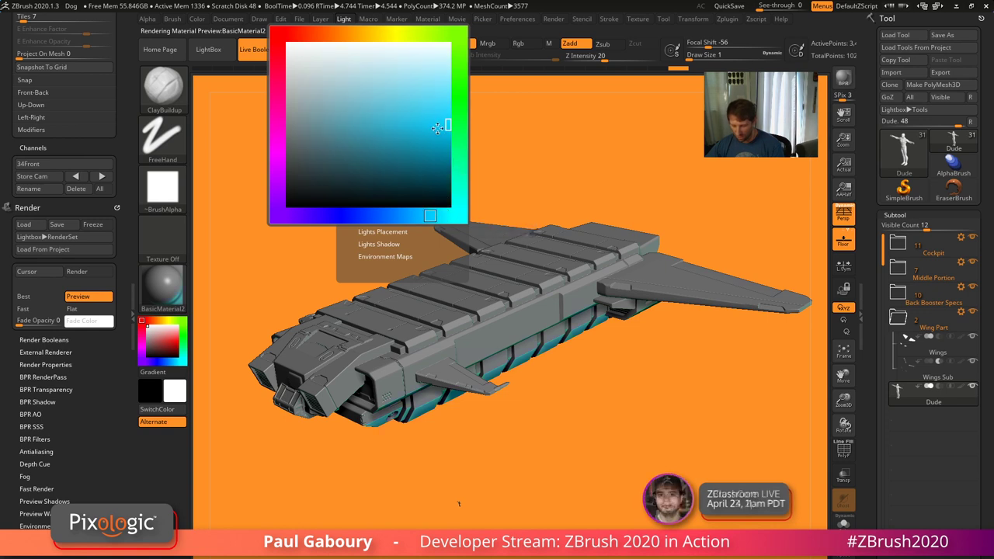
pyautogui.click(395, 117)
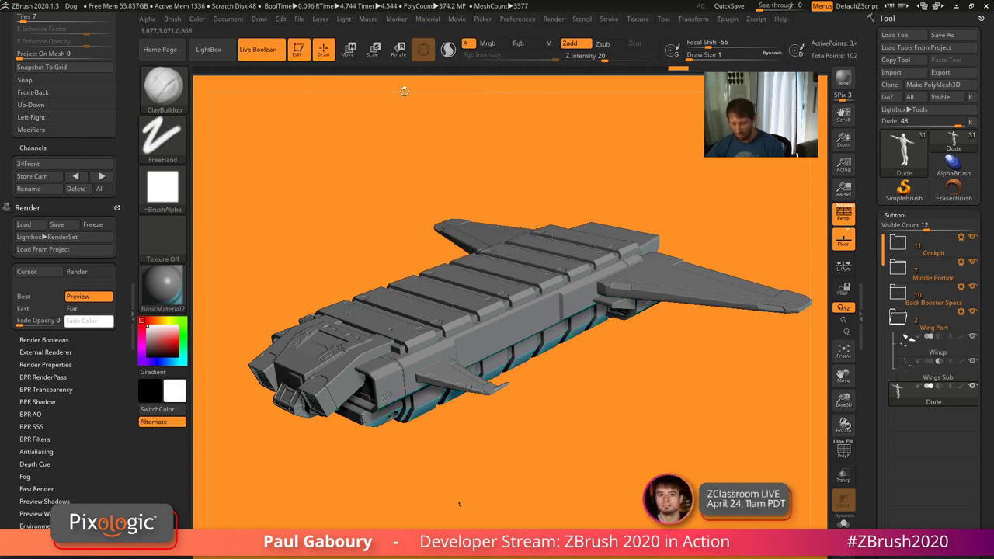
# Switch off the second light and render the ship with BPR
pyautogui.click(344, 20)
pyautogui.click(425, 69)
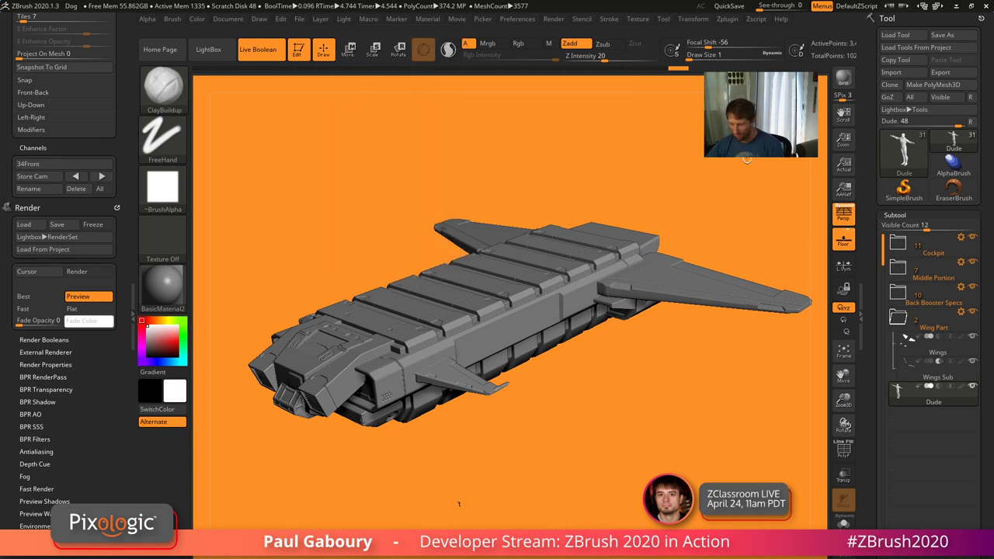
pyautogui.click(843, 78)
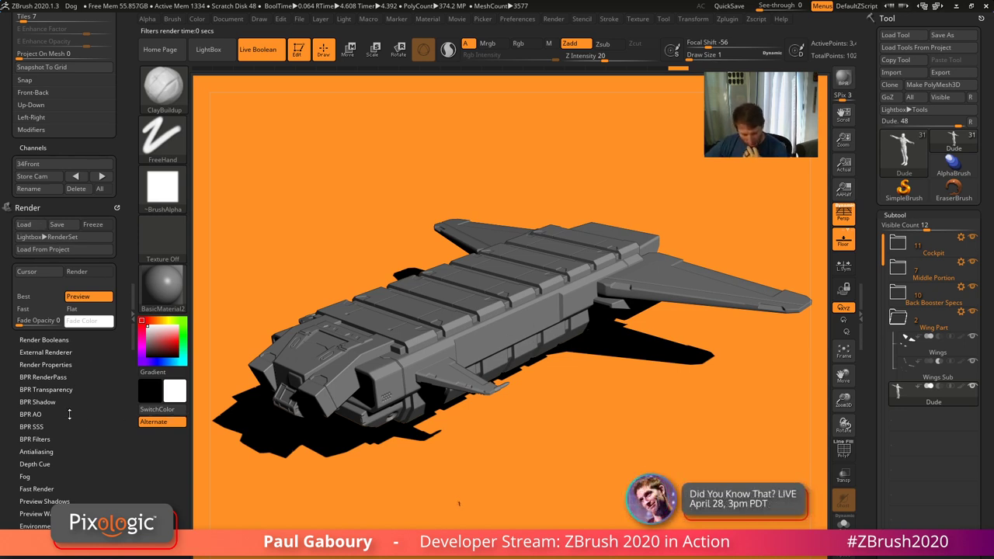
# Set the BPR shadow rays to 1 and rerun the BPR render
pyautogui.click(39, 402)
pyautogui.scroll(-2, 99, 385)
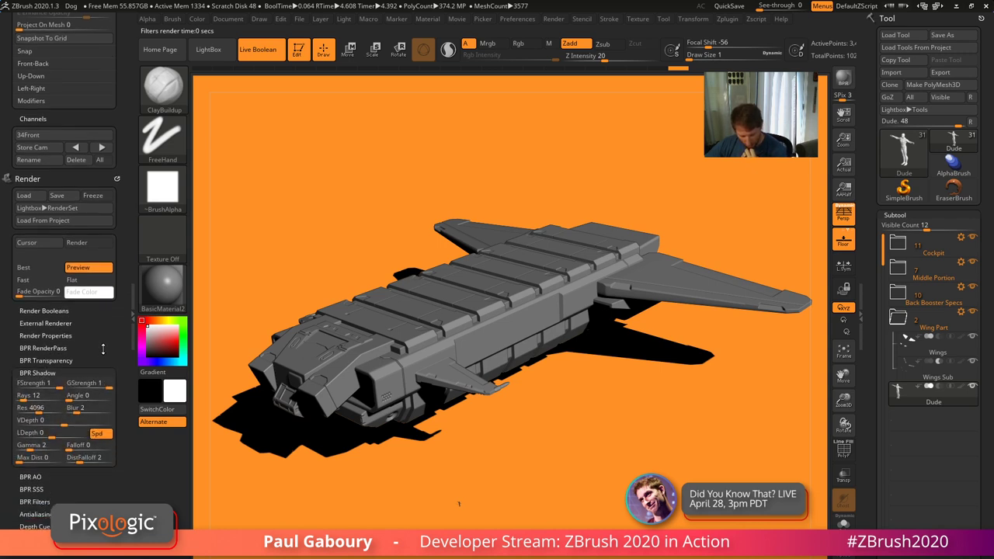
pyautogui.scroll(-2, 88, 457)
pyautogui.scroll(-1, 87, 457)
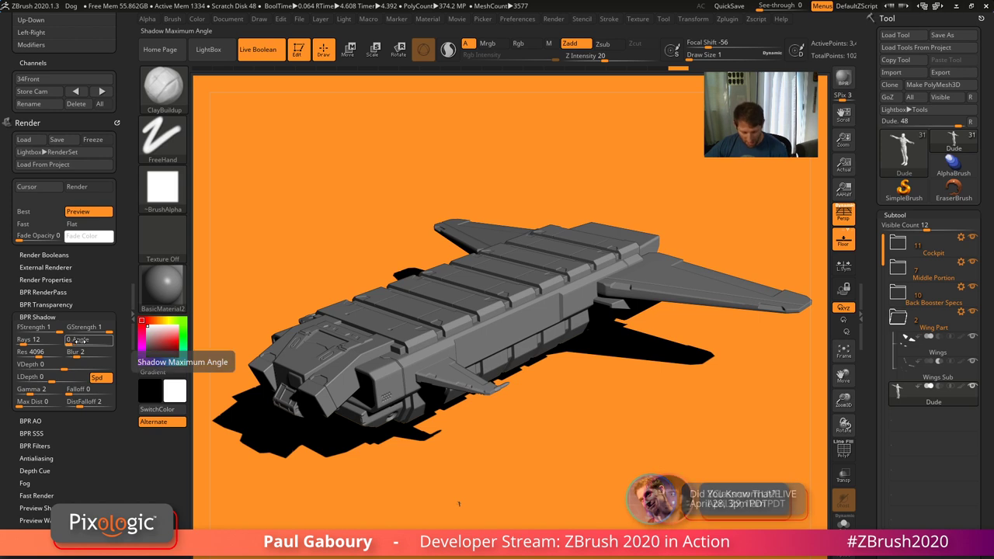
pyautogui.moveTo(23, 344); pyautogui.dragTo(10, 345)
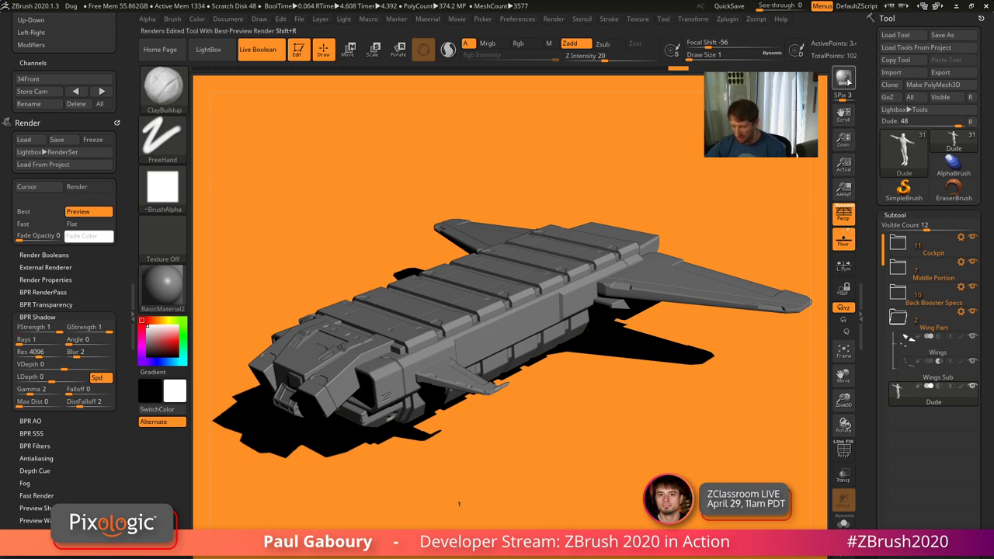
pyautogui.click(846, 80)
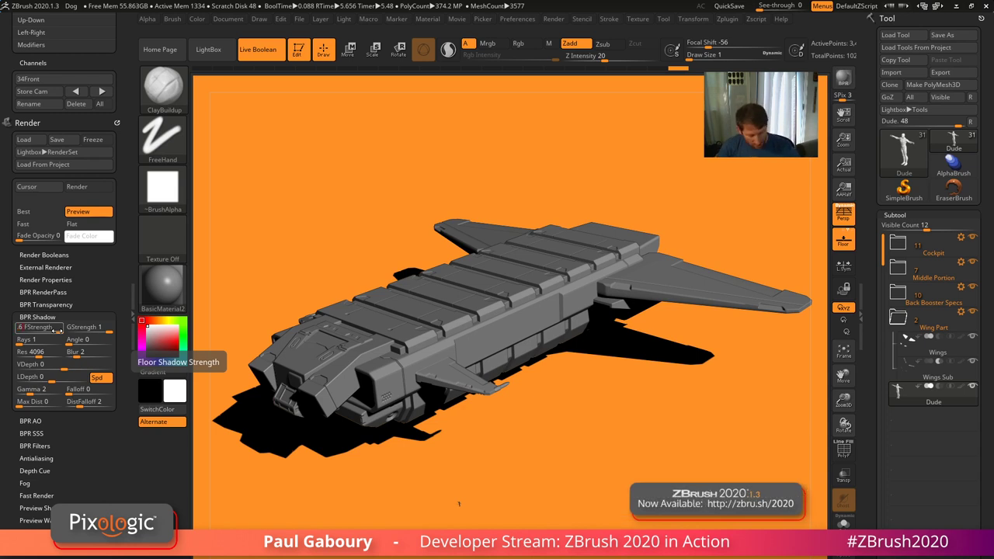
# Try a BPR render with floor shadow strength 0.6, and raise the floor shadow strength to 0.9
pyautogui.hotkey('shift', 'r')
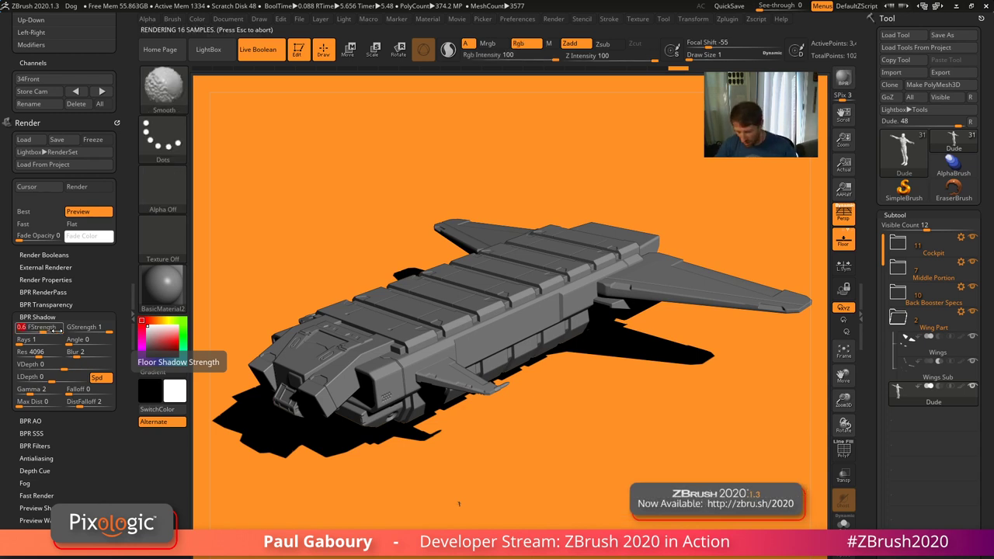
pyautogui.press('shift')
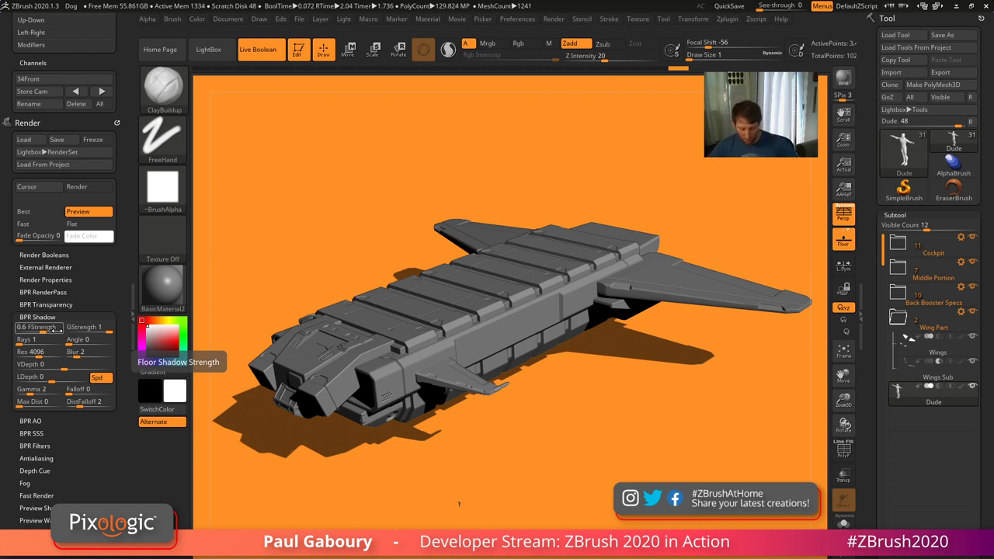
pyautogui.click(43, 330)
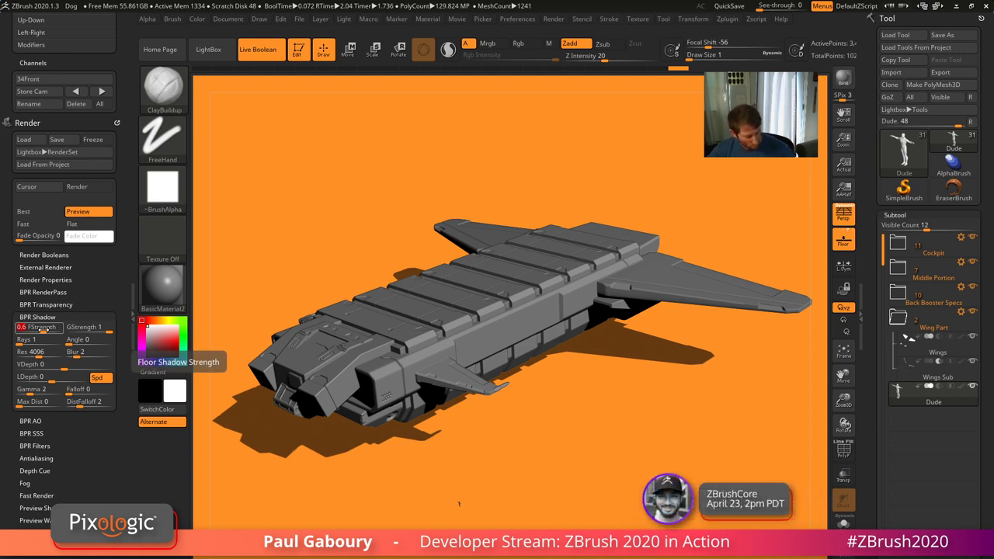
pyautogui.write('.9')
pyautogui.press('Return')
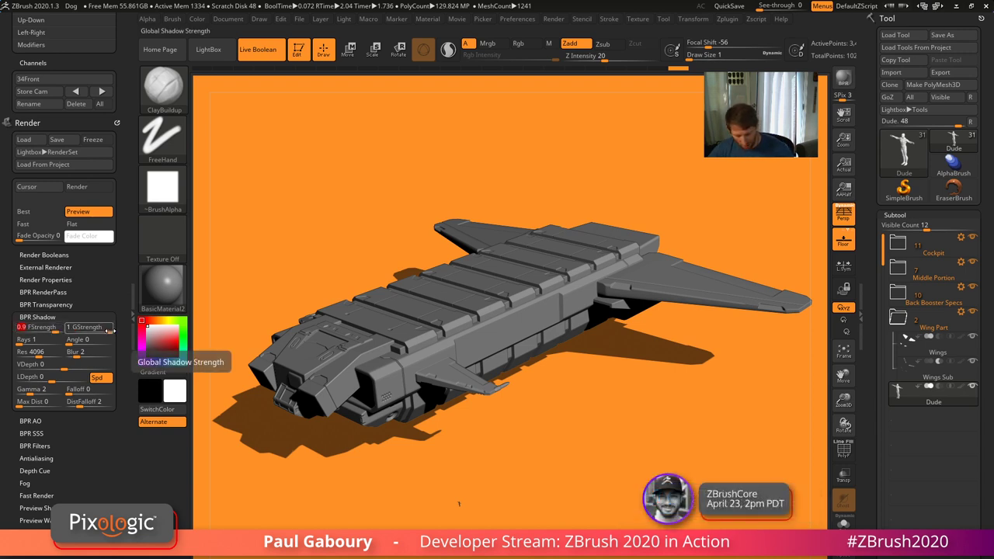
# Set the global shadow strength to 0.9 and rerun the BPR render
pyautogui.click(108, 329)
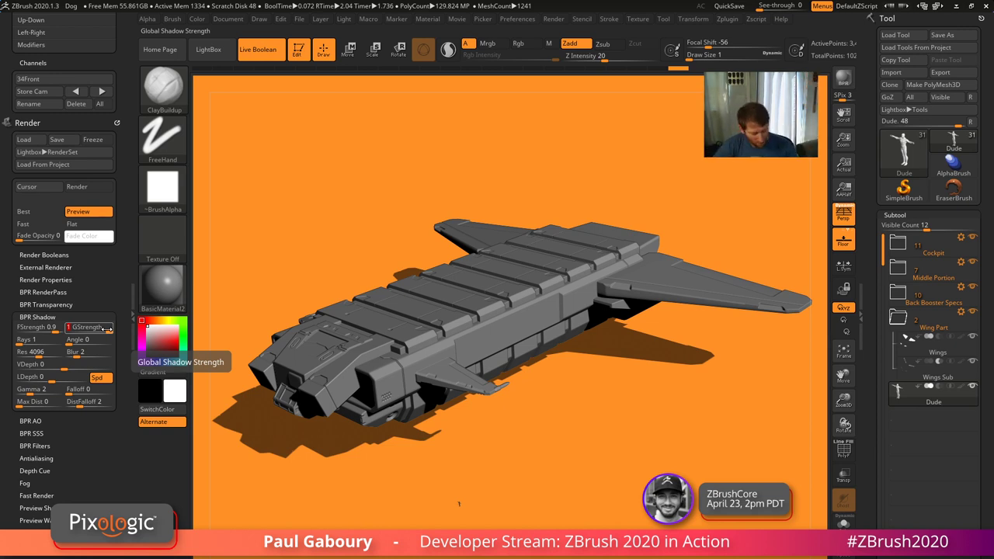
pyautogui.write('.9')
pyautogui.press('Return')
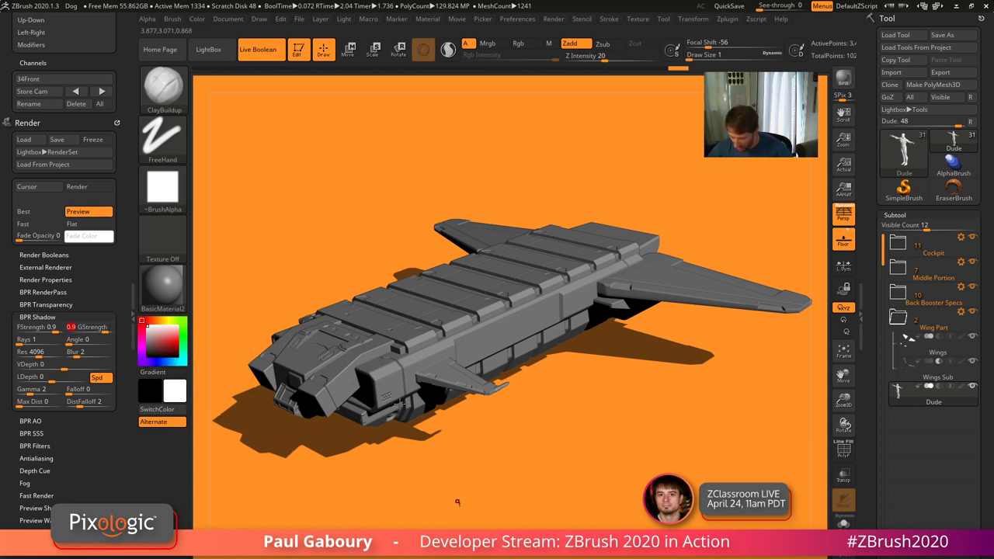
pyautogui.hotkey('shift', 'r')
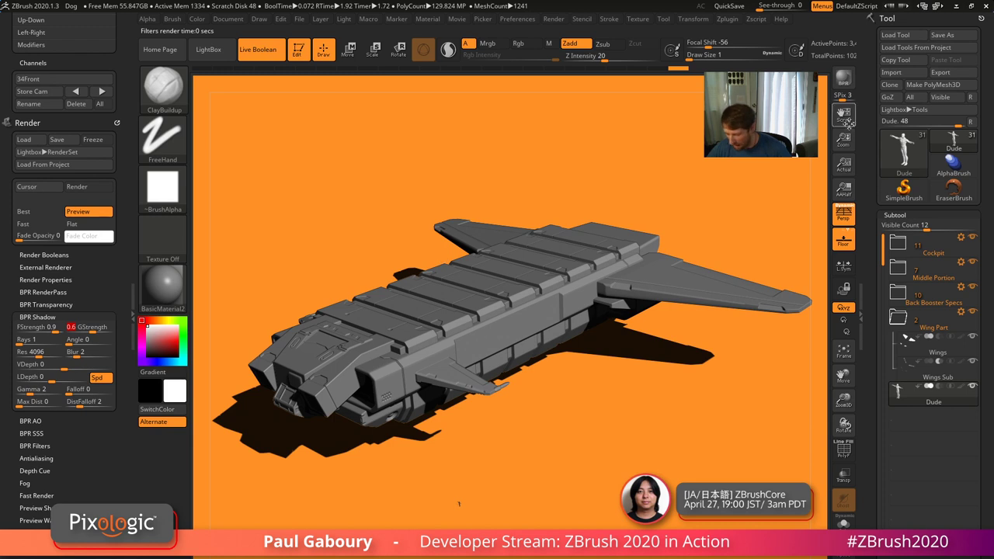
# Set the global shadow strength to 0.6 and the floor shadow strength to 0.8, rendering with BPR after each change
pyautogui.click(844, 78)
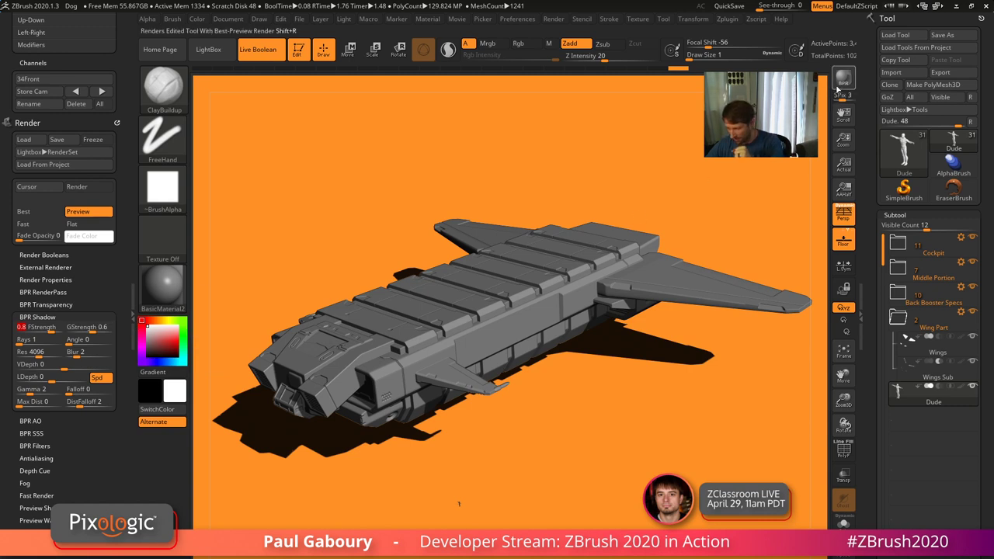
pyautogui.hotkey('shift', 'r')
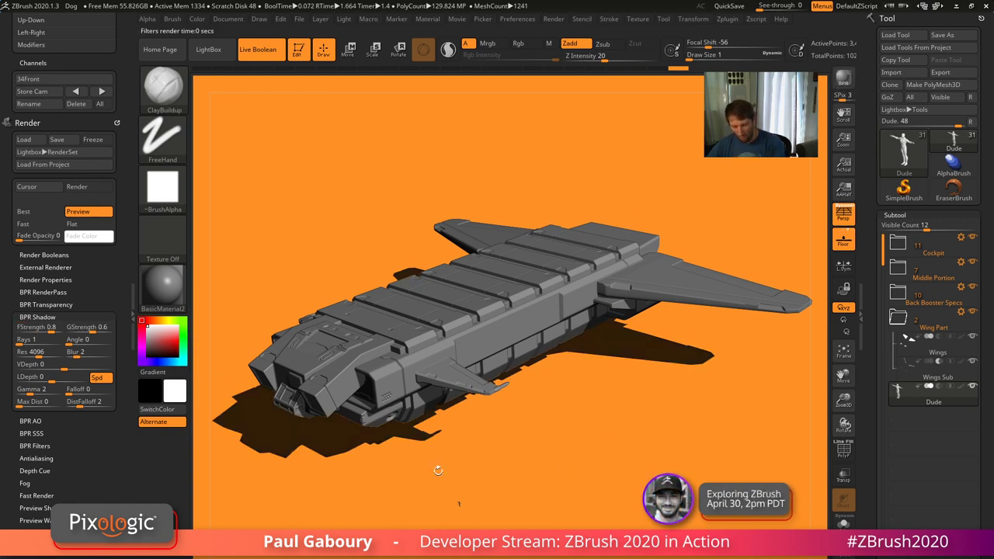
pyautogui.click(41, 317)
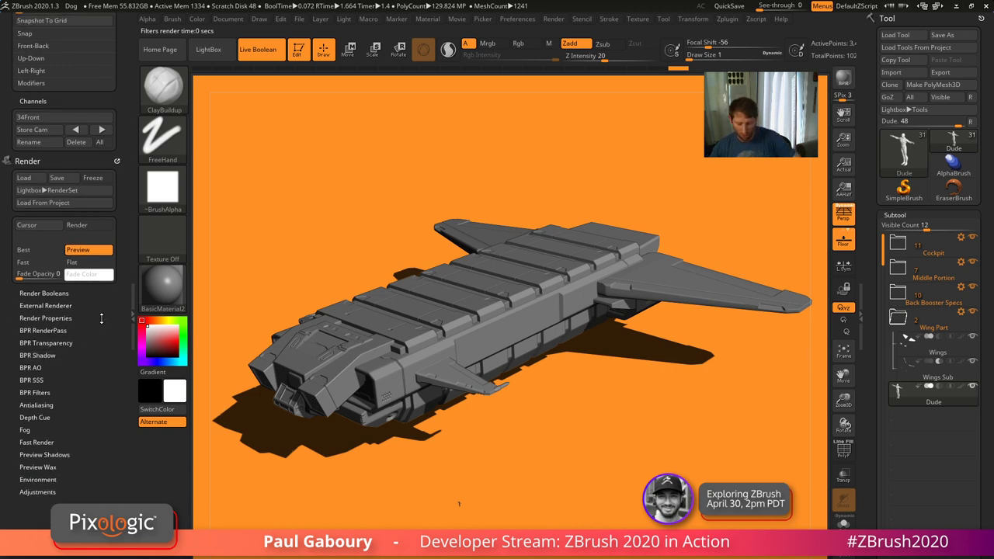
# Turn on Flat Shadow in the render properties
pyautogui.click(100, 318)
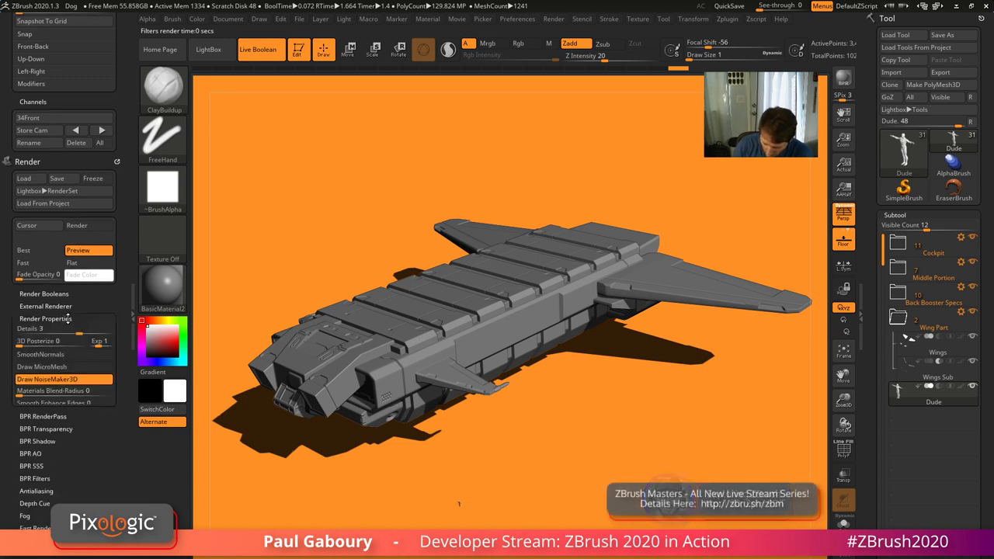
pyautogui.moveTo(120, 311); pyautogui.dragTo(120, 241)
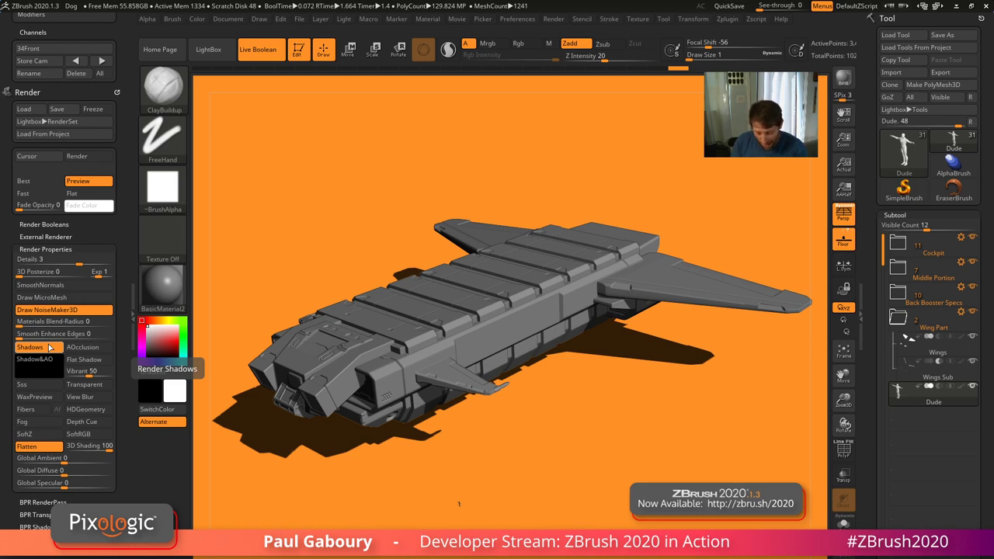
pyautogui.click(92, 362)
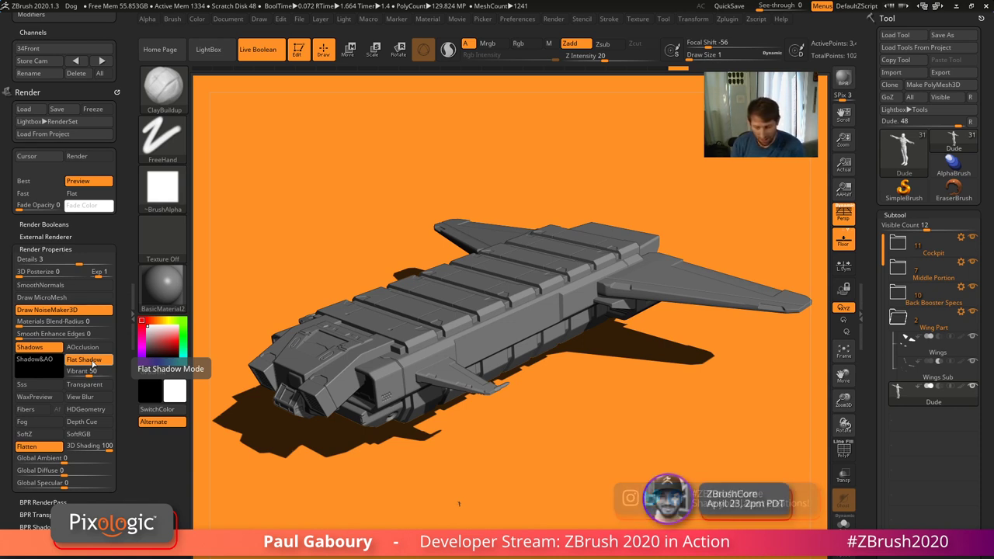
pyautogui.moveTo(121, 78); pyautogui.dragTo(121, 354)
pyautogui.click(344, 19)
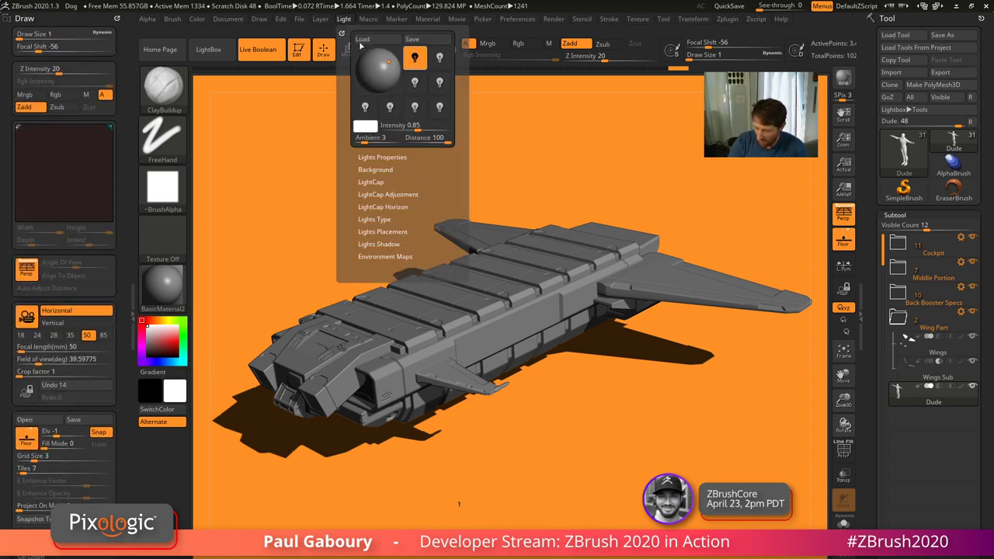
pyautogui.click(379, 181)
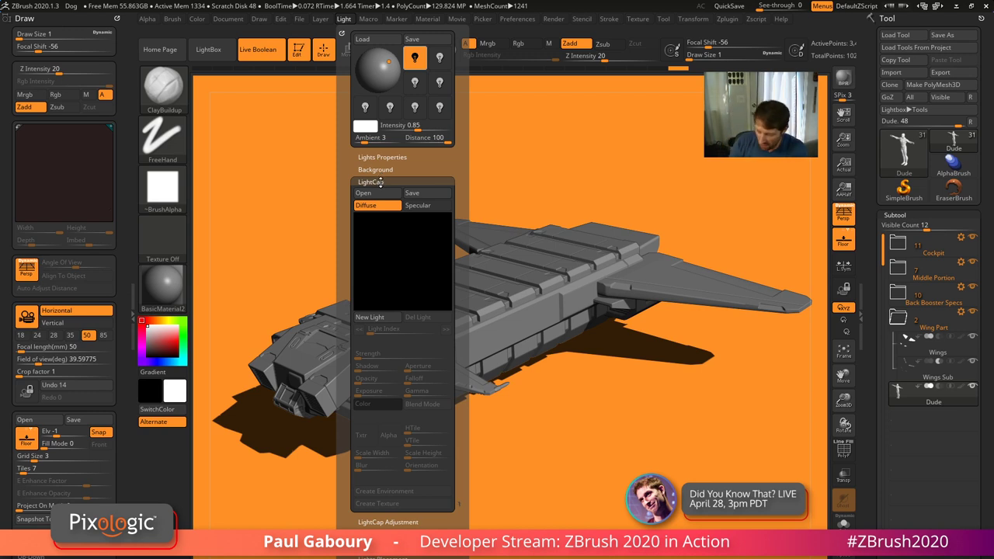
pyautogui.click(380, 182)
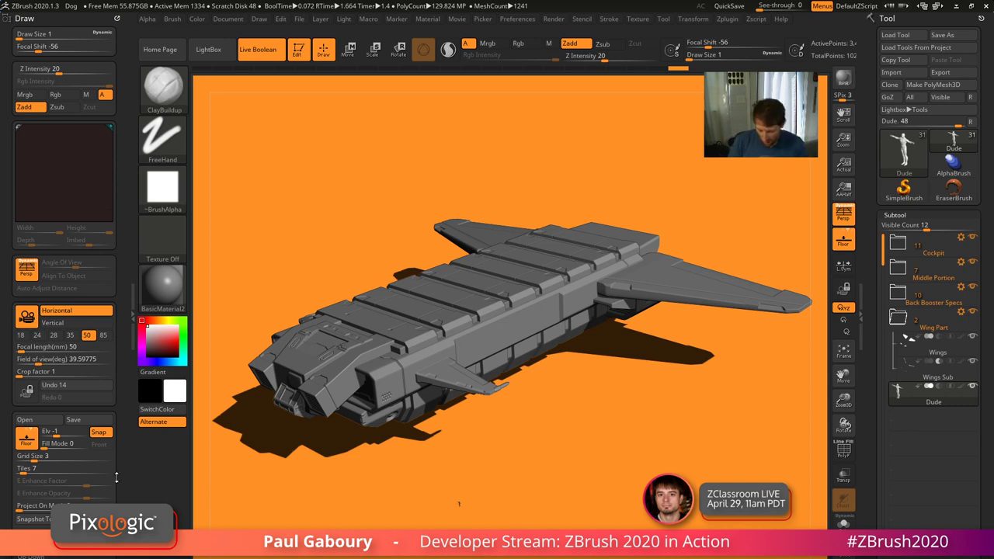
# Render the ship with BPR using the Flat Shadow mode
pyautogui.scroll(-10, 116, 478)
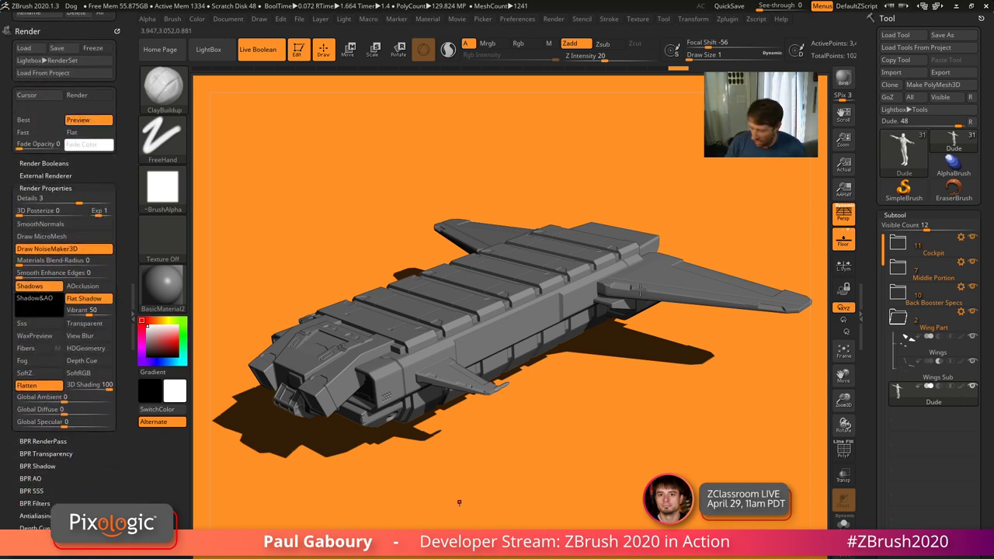
pyautogui.click(844, 79)
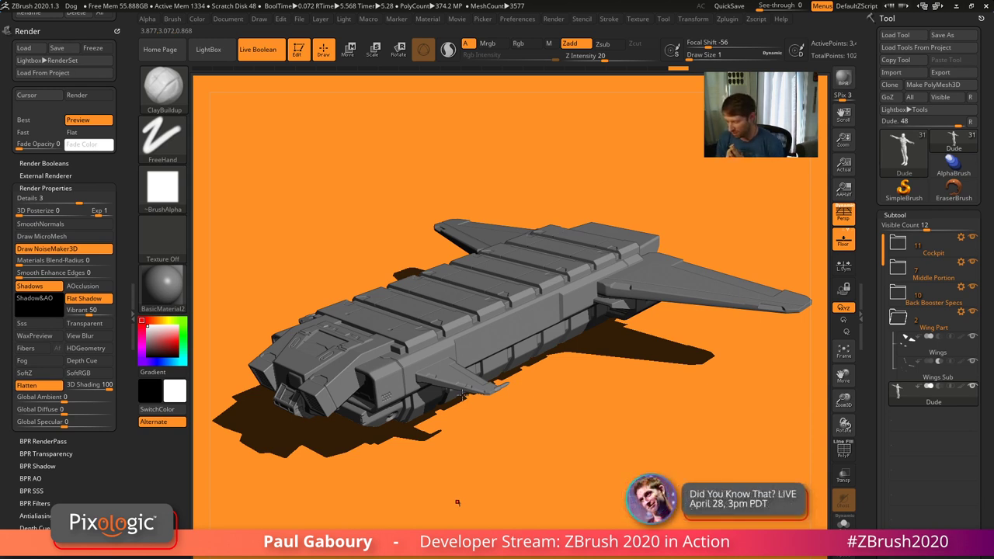
# Select the Main Middle Portion subtool inside the Middle Portion folder and inspect it in isolation with Solo mode
pyautogui.click(899, 268)
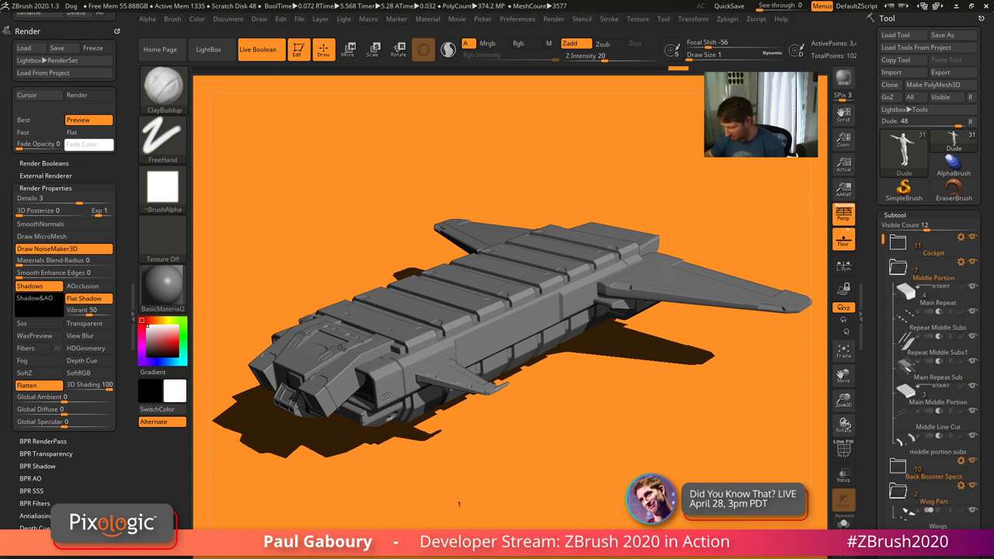
pyautogui.click(908, 398)
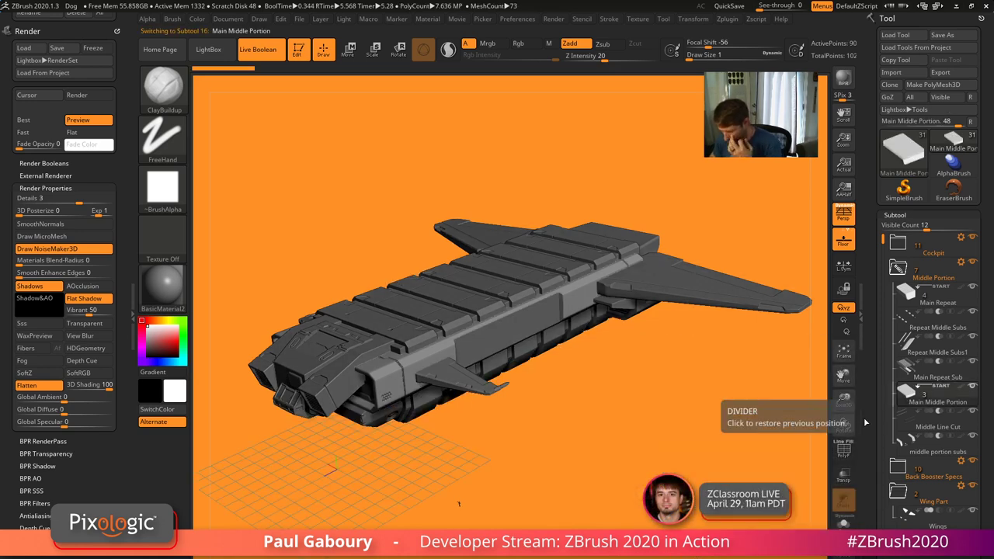
pyautogui.click(843, 524)
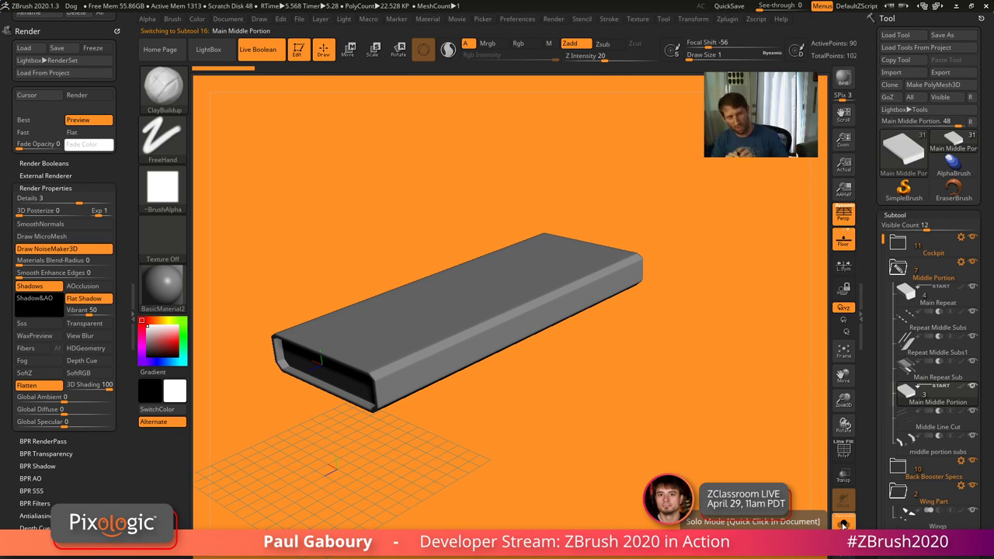
pyautogui.click(843, 524)
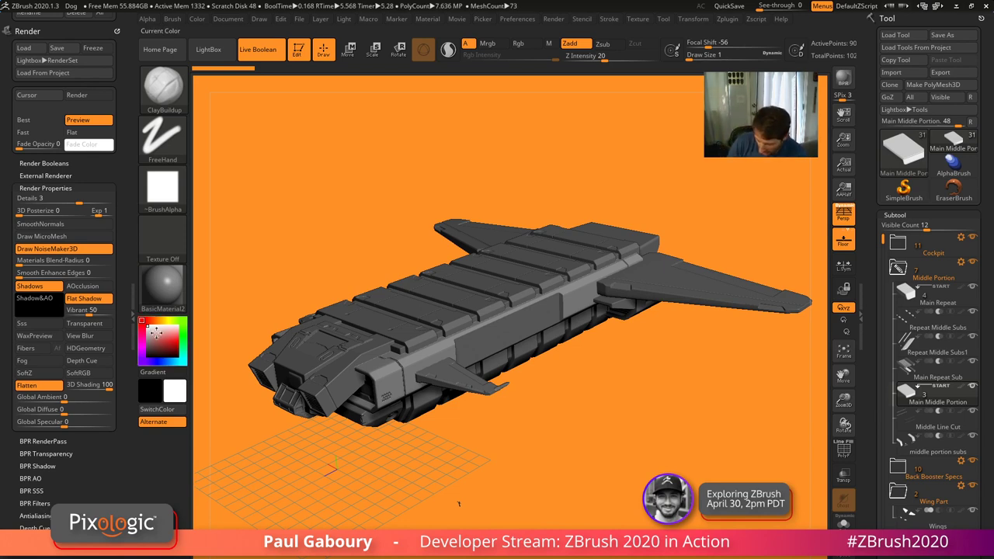
# Try light grey and off-white active colours on the unfilled ship parts and look through the available materials
pyautogui.click(147, 332)
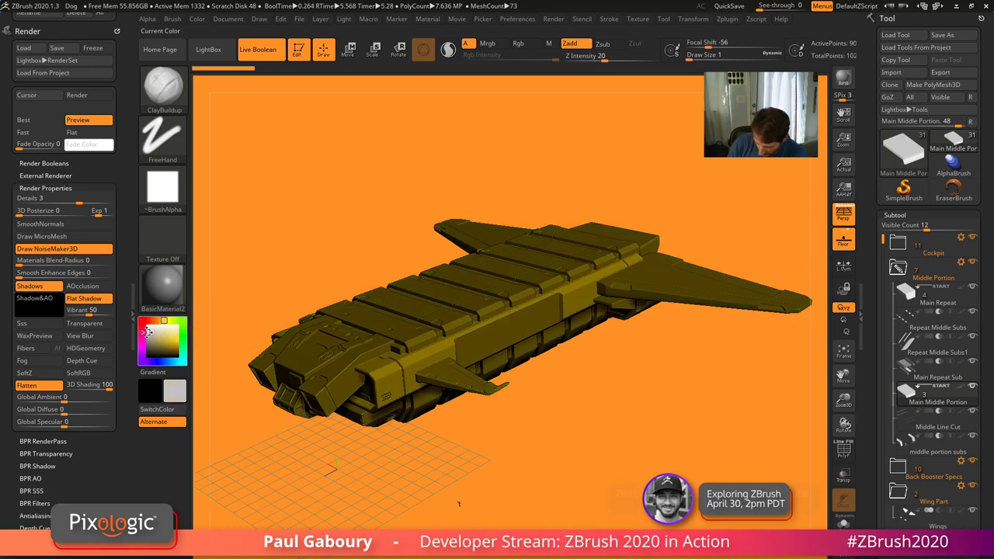
pyautogui.click(147, 333)
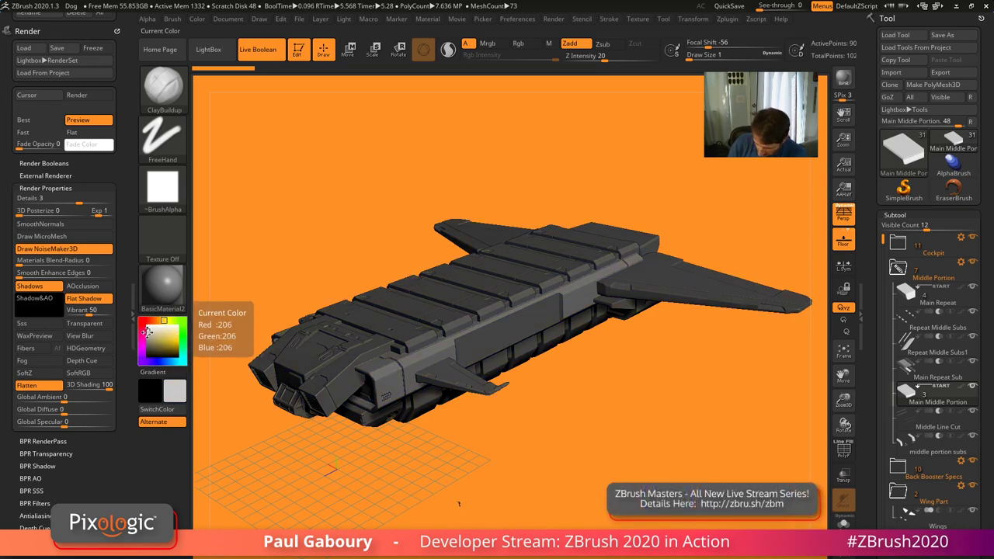
pyautogui.click(147, 335)
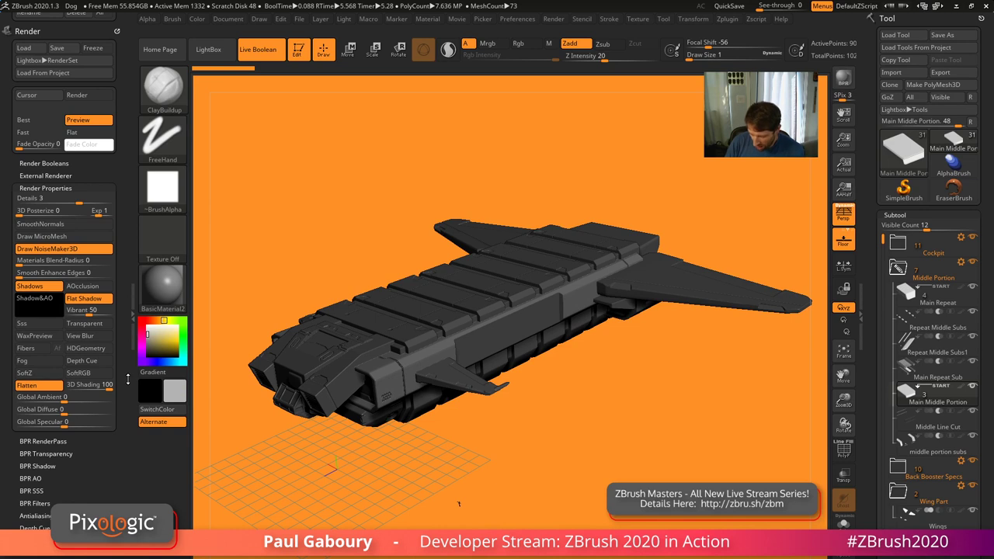
pyautogui.click(150, 333)
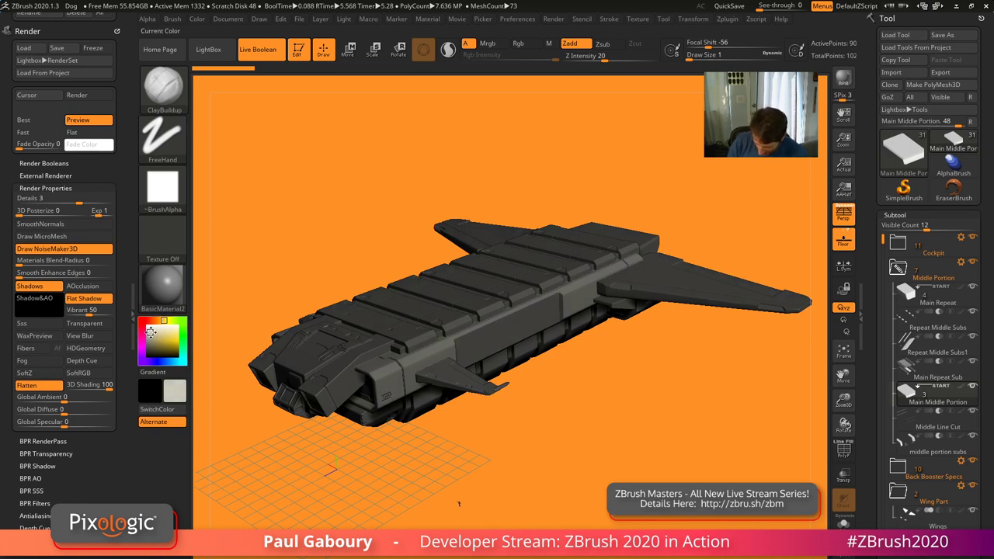
pyautogui.click(151, 331)
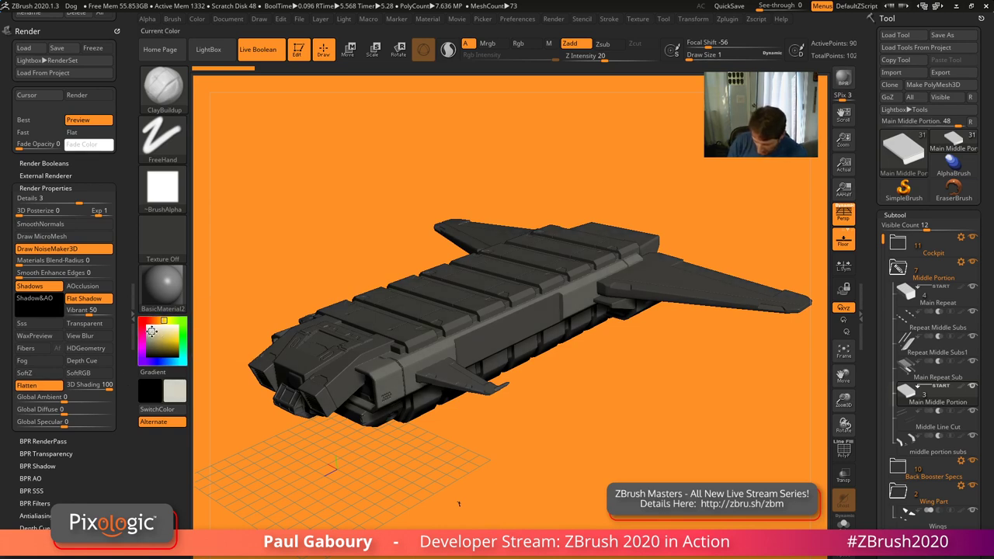
pyautogui.click(176, 296)
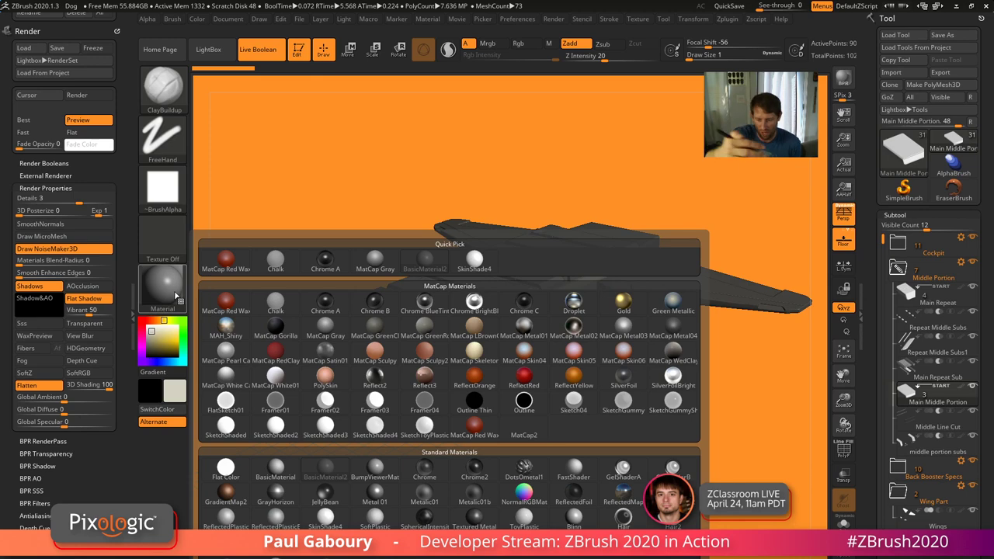
# Fill the Main Middle Portion subtool with bright green (R 48, G 255, B 28) and its material using the Mrgb channel
pyautogui.click(169, 336)
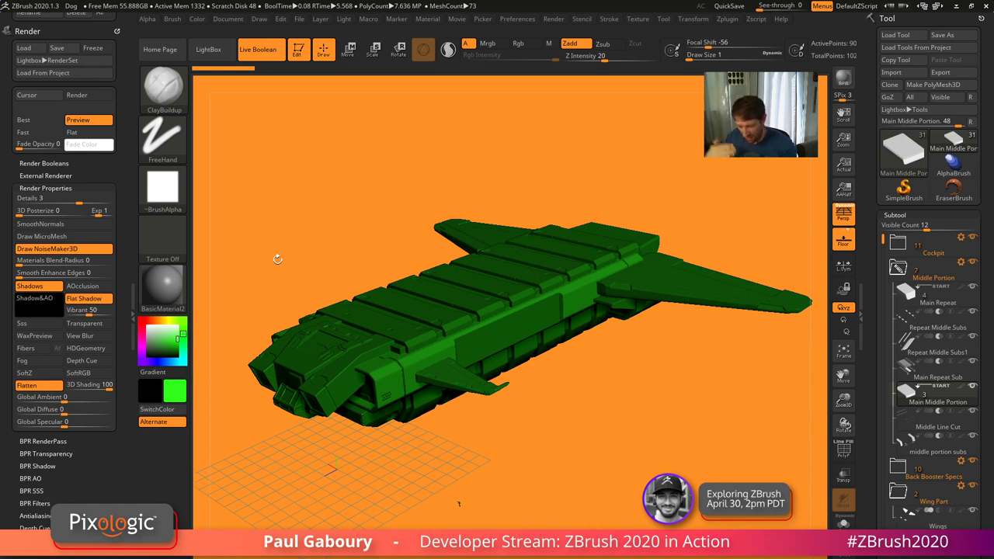
pyautogui.click(489, 44)
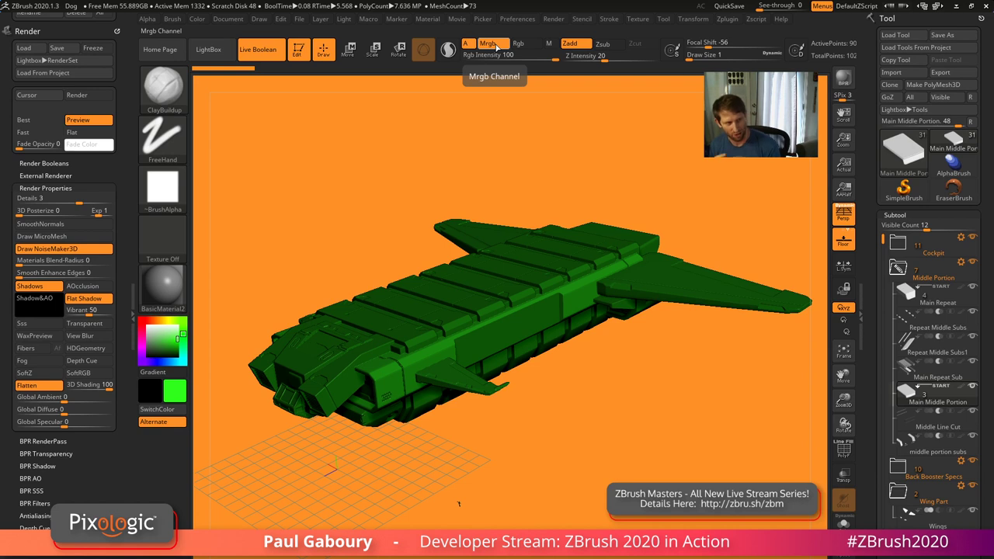
pyautogui.click(199, 23)
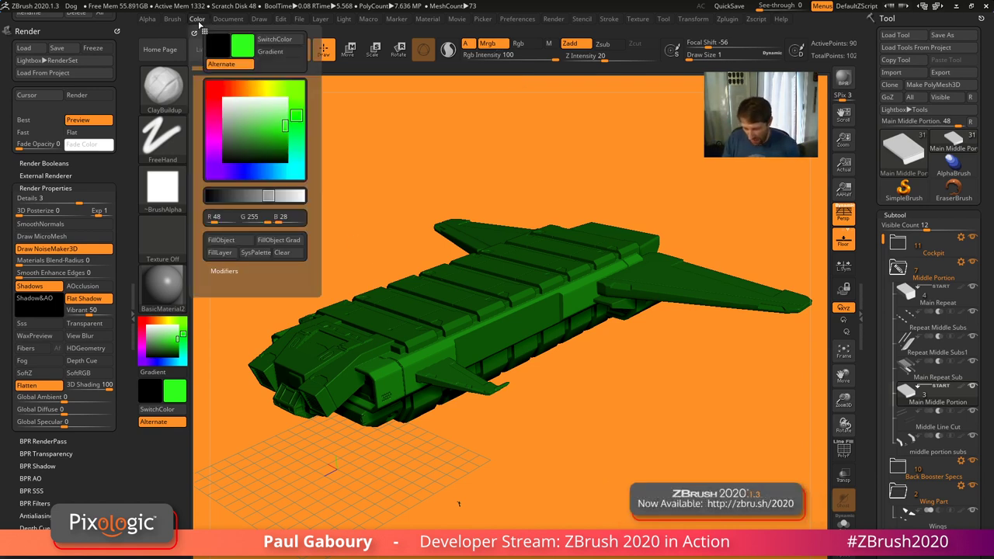
pyautogui.click(229, 242)
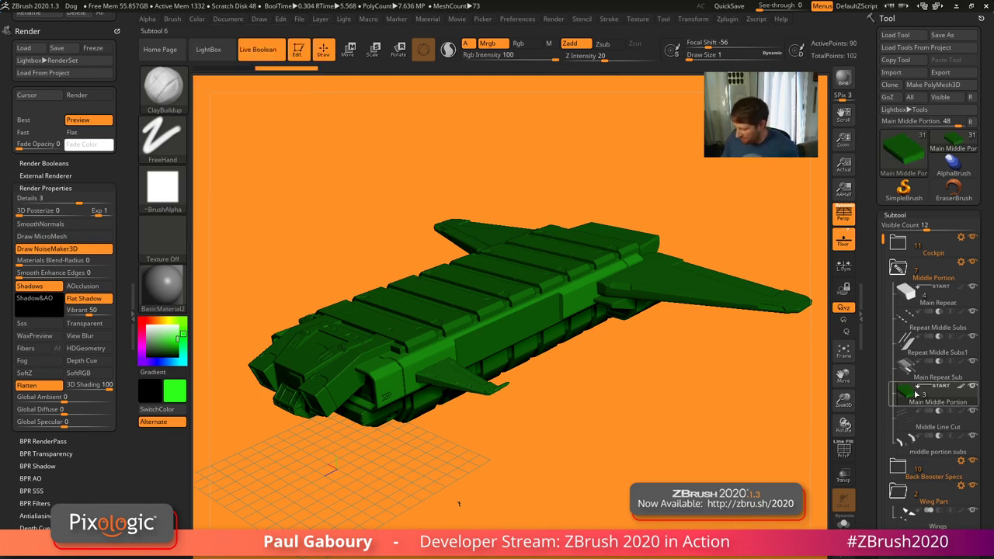
pyautogui.moveTo(916, 394)
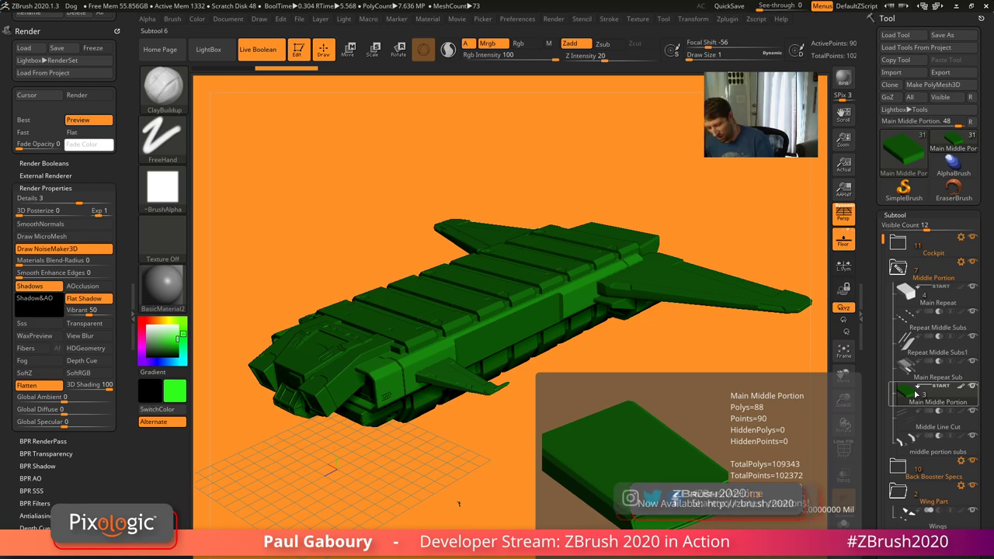
# Refill the Main Middle Portion subtool with a yellowish green and return the active colour to white
pyautogui.click(143, 323)
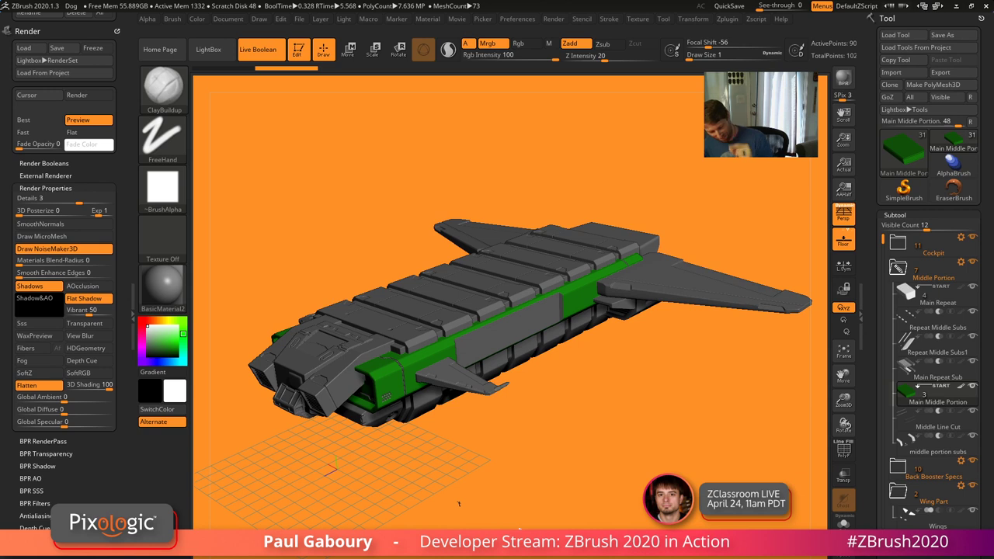
pyautogui.click(178, 341)
pyautogui.click(183, 320)
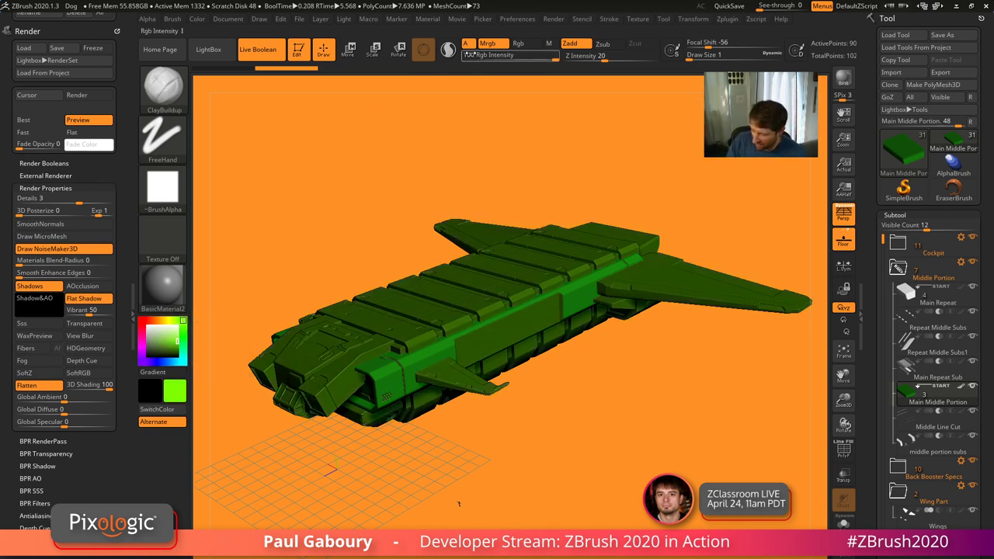
pyautogui.click(196, 18)
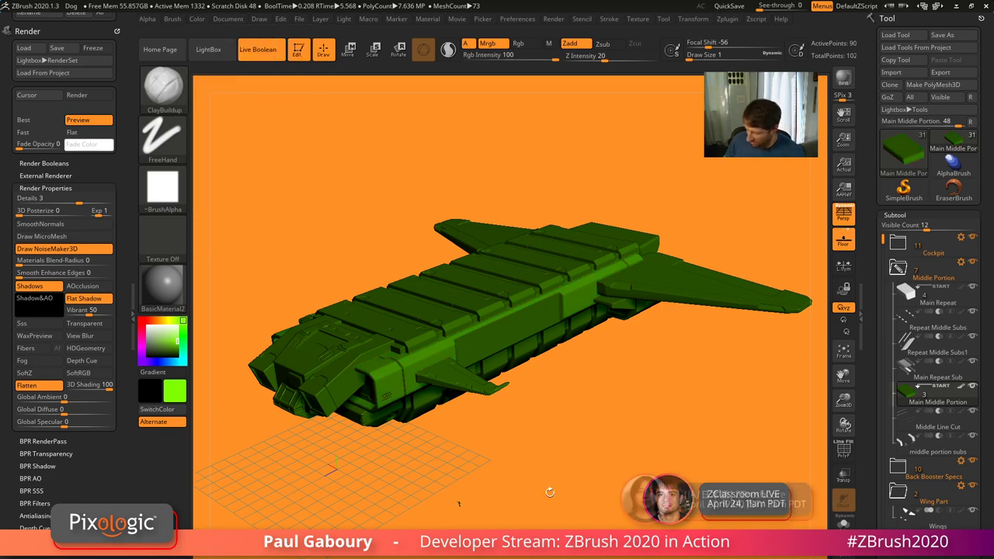
pyautogui.click(144, 321)
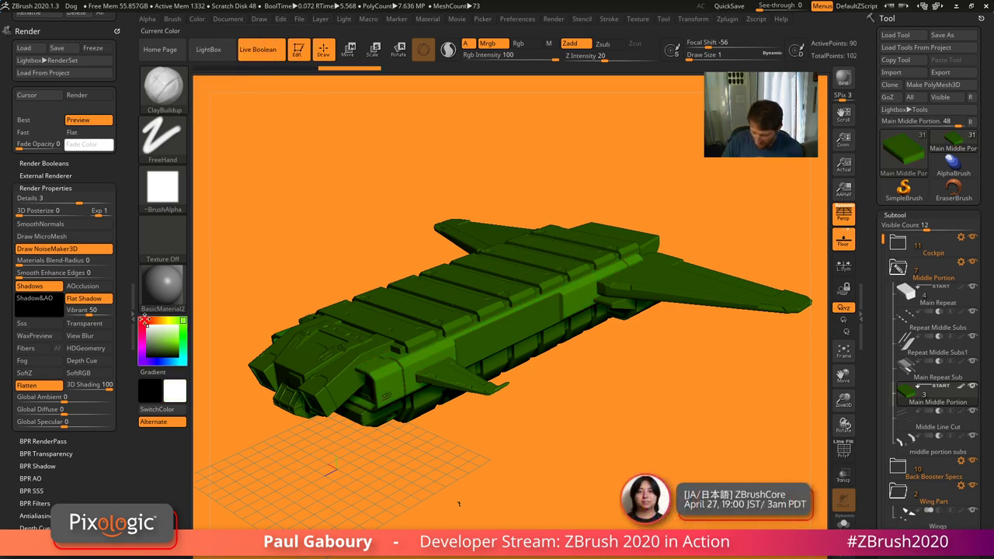
pyautogui.hotkey('ctrl', 'f')
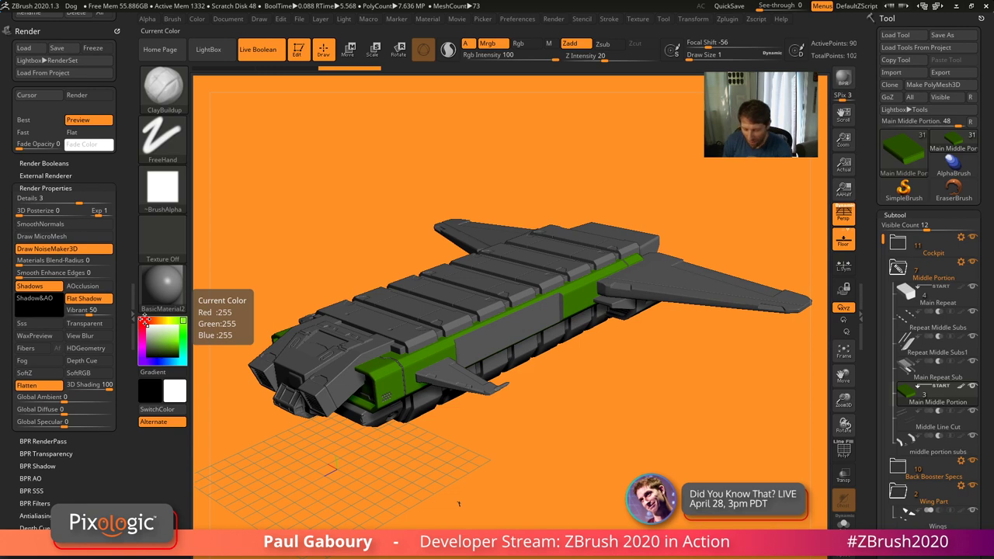
# Remove the palette docked above Render and dock the Material palette in its place
pyautogui.moveTo(125, 251); pyautogui.dragTo(125, 402)
pyautogui.moveTo(118, 18)
pyautogui.mouseDown()
pyautogui.moveTo(470, 107)
pyautogui.moveTo(582, 74)
pyautogui.mouseUp()
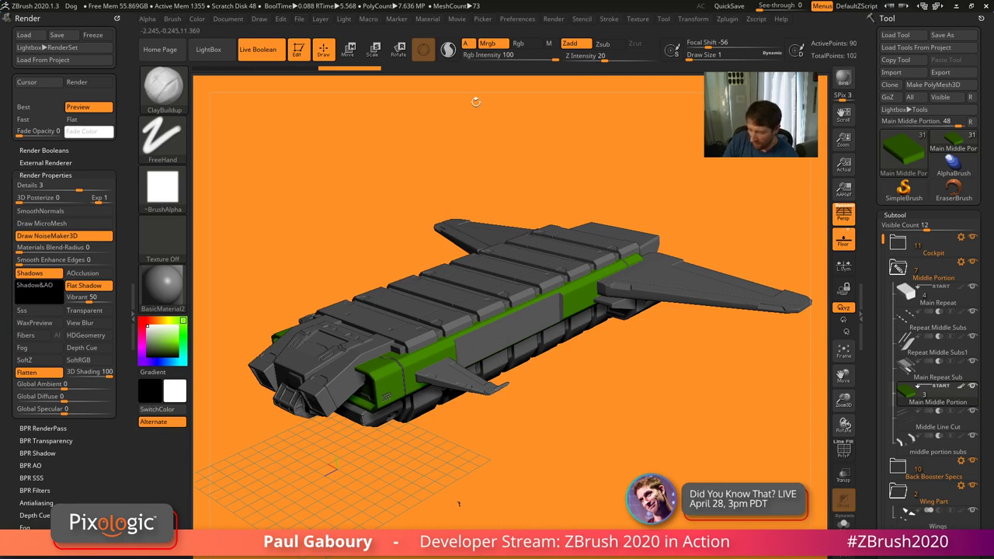
pyautogui.click(427, 20)
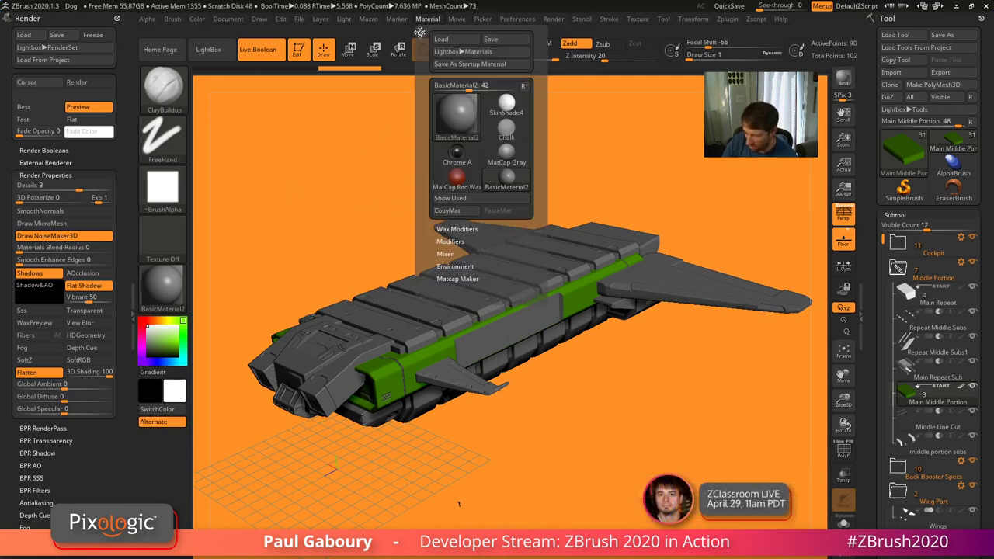
pyautogui.moveTo(417, 31); pyautogui.dragTo(27, 74)
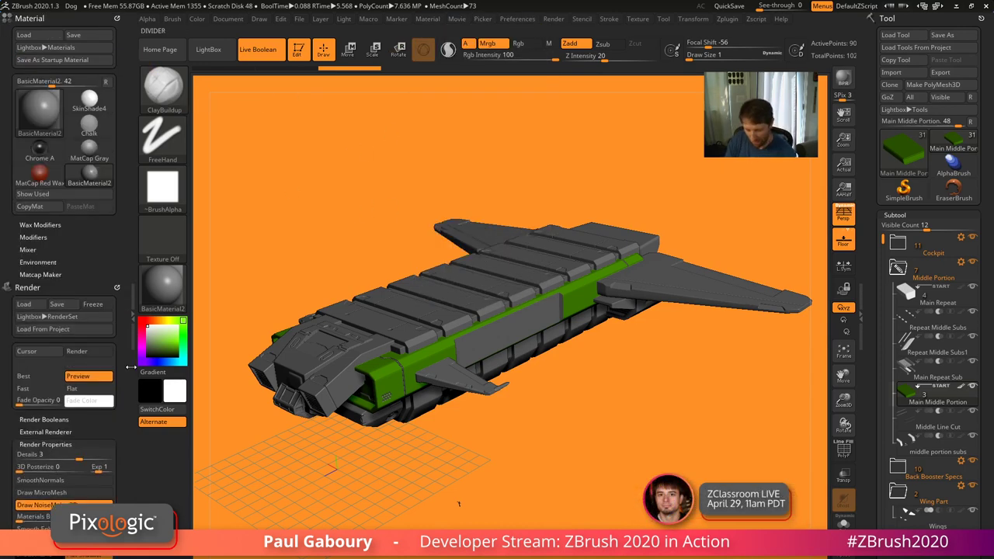
pyautogui.moveTo(35, 118)
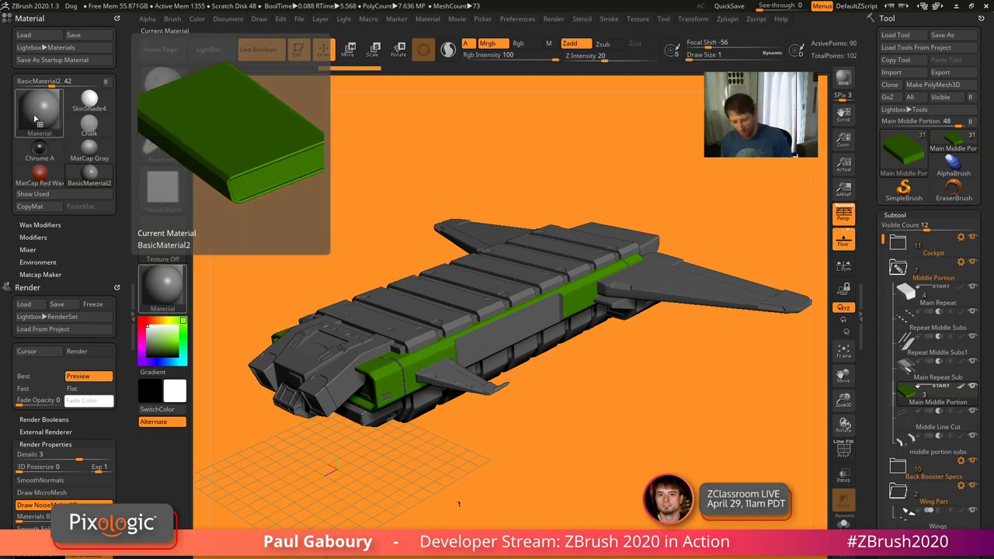
# Open the modifiers of BasicMaterial2 and set its Specular to 100
pyautogui.click(43, 240)
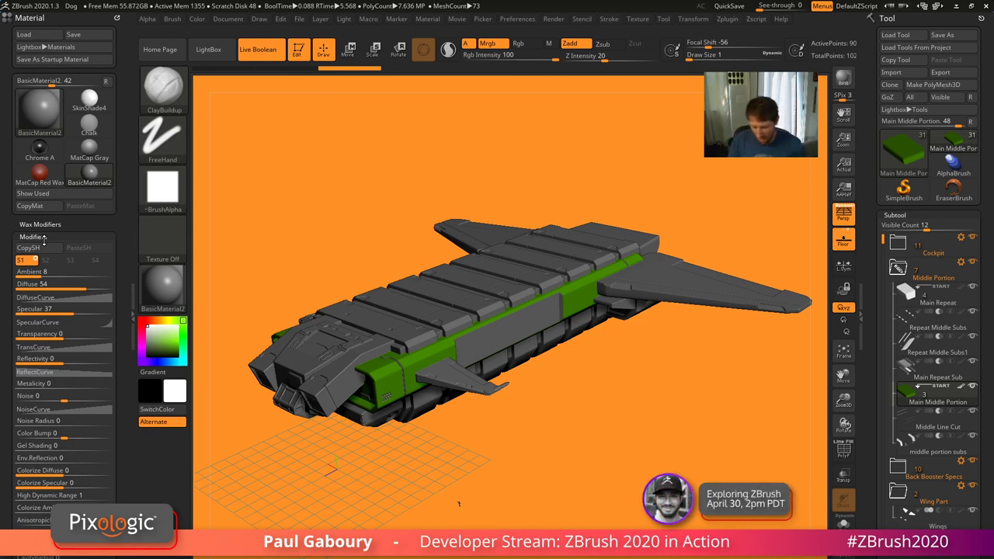
pyautogui.moveTo(74, 310); pyautogui.dragTo(114, 310)
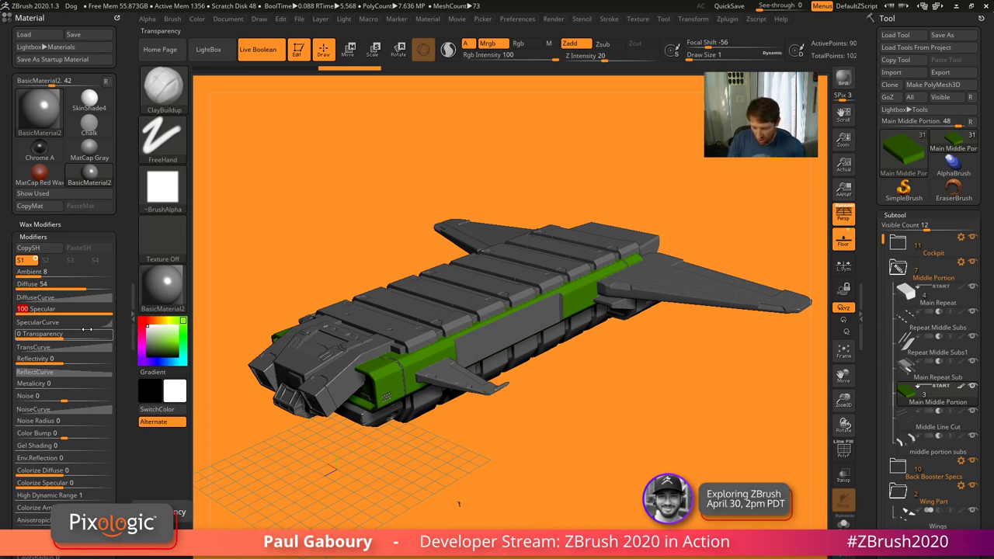
pyautogui.moveTo(81, 309); pyautogui.dragTo(118, 317)
# Add a point to the material's SpecularCurve and adjust it to give the ship a slightly broader highlight
pyautogui.click(108, 322)
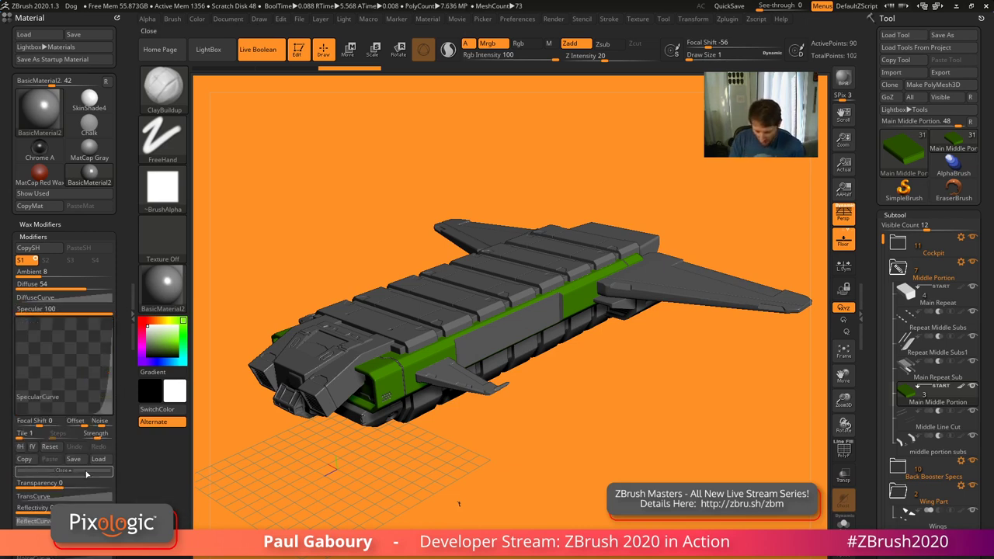
pyautogui.click(109, 397)
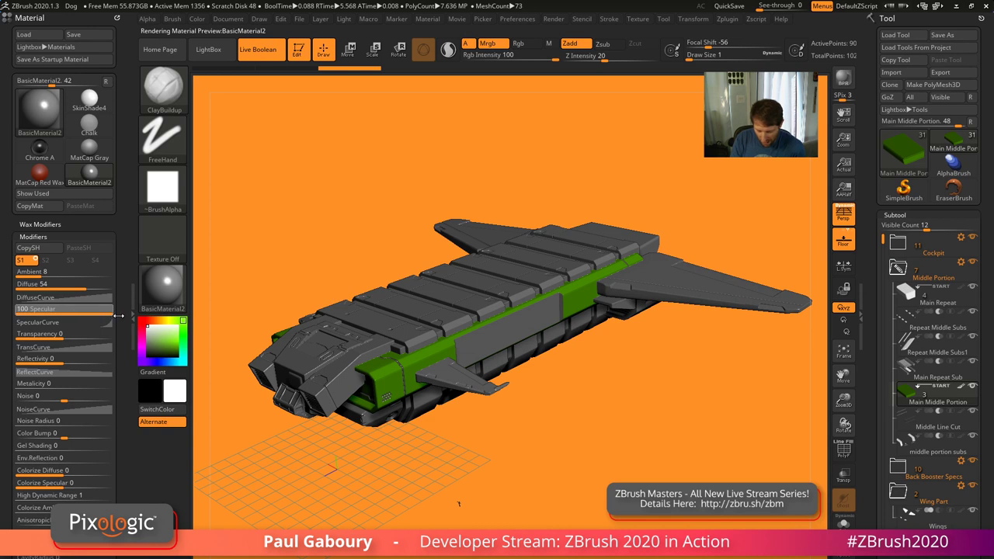
pyautogui.click(106, 322)
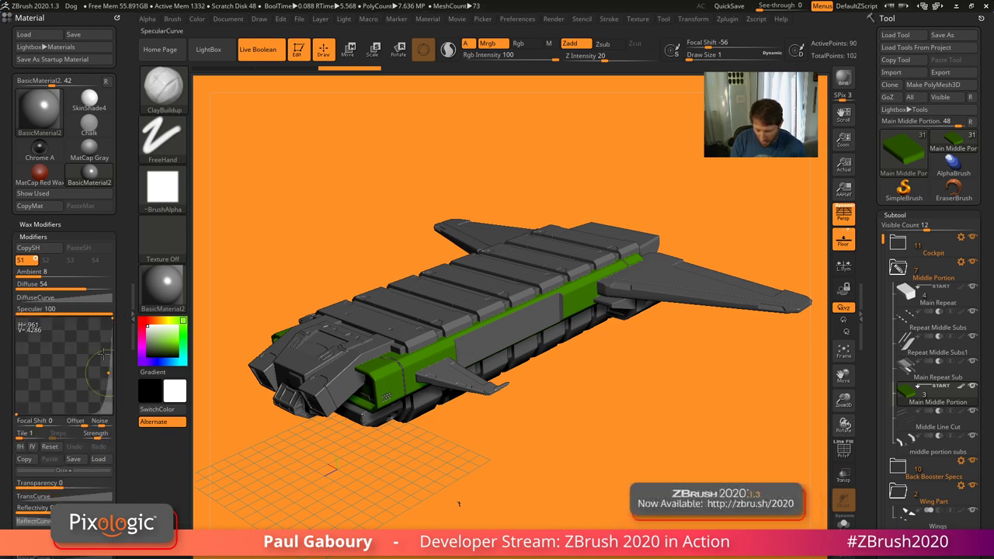
pyautogui.moveTo(101, 372); pyautogui.dragTo(91, 367)
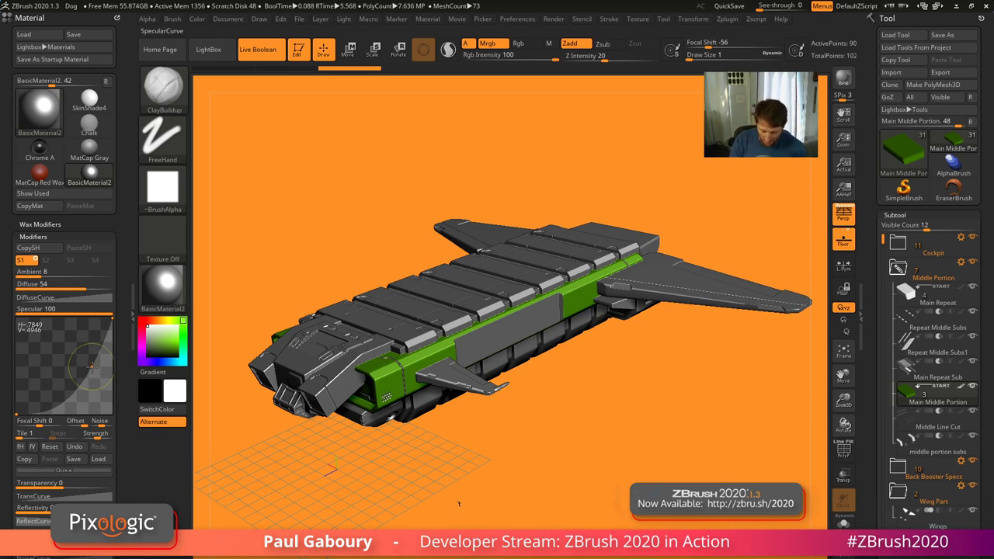
pyautogui.moveTo(92, 367); pyautogui.dragTo(102, 382)
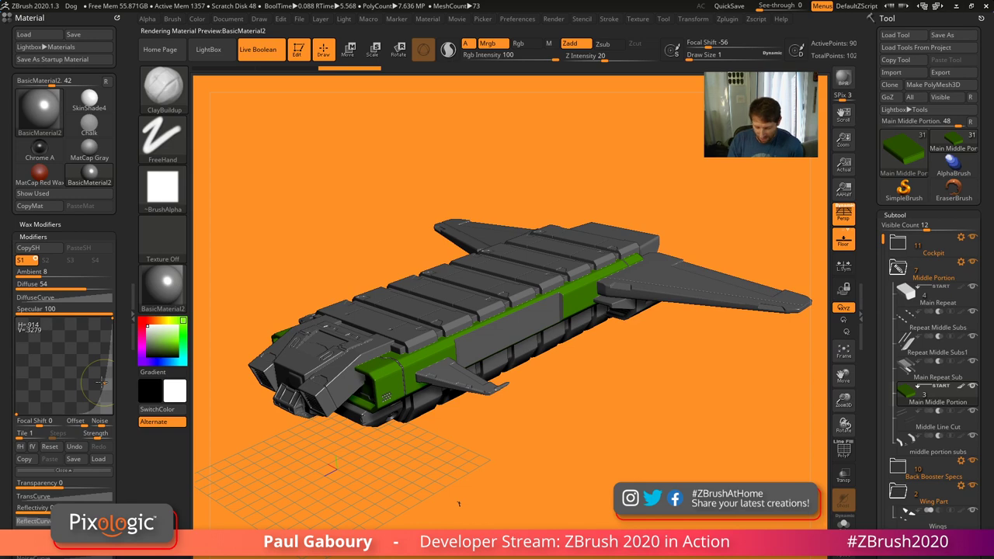
pyautogui.click(76, 470)
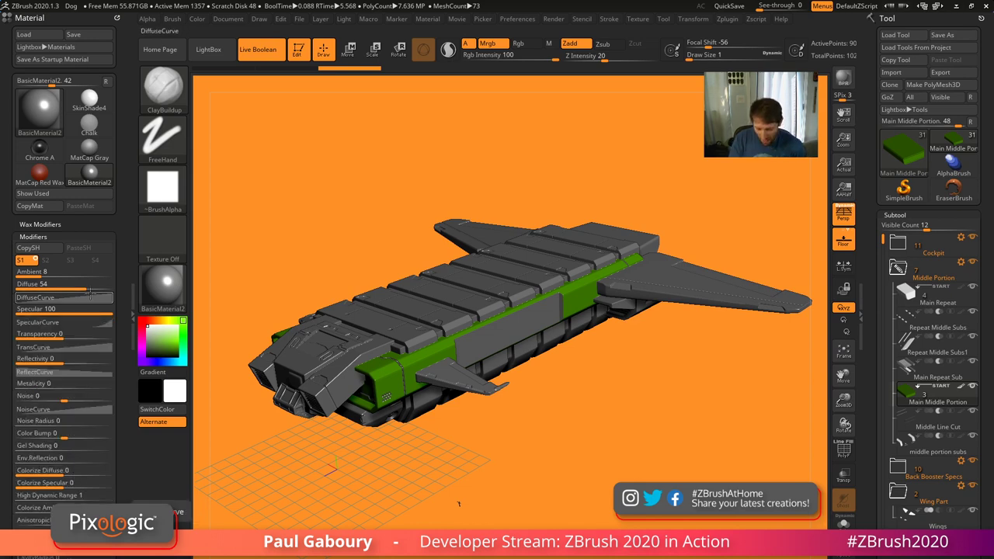
# Set BasicMaterial2's Diffuse to 100, try Ambient at 100, and set Ambient to 0
pyautogui.moveTo(70, 284); pyautogui.dragTo(114, 288)
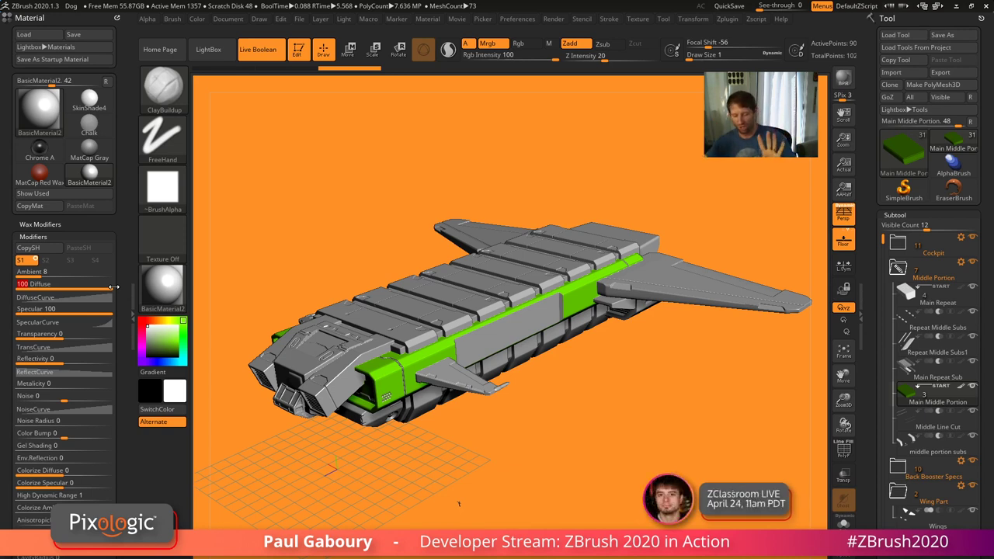
pyautogui.click(116, 273)
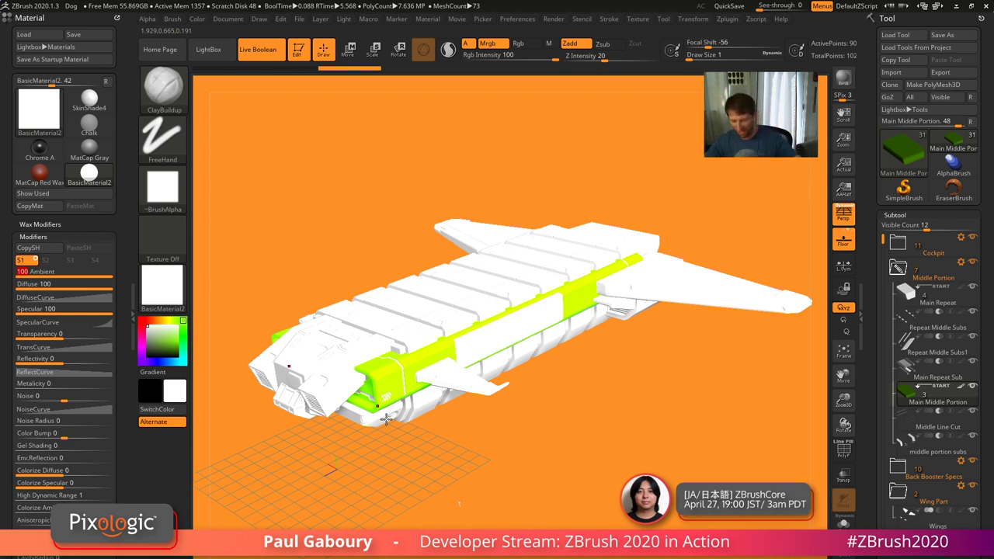
pyautogui.moveTo(108, 276); pyautogui.dragTo(14, 272)
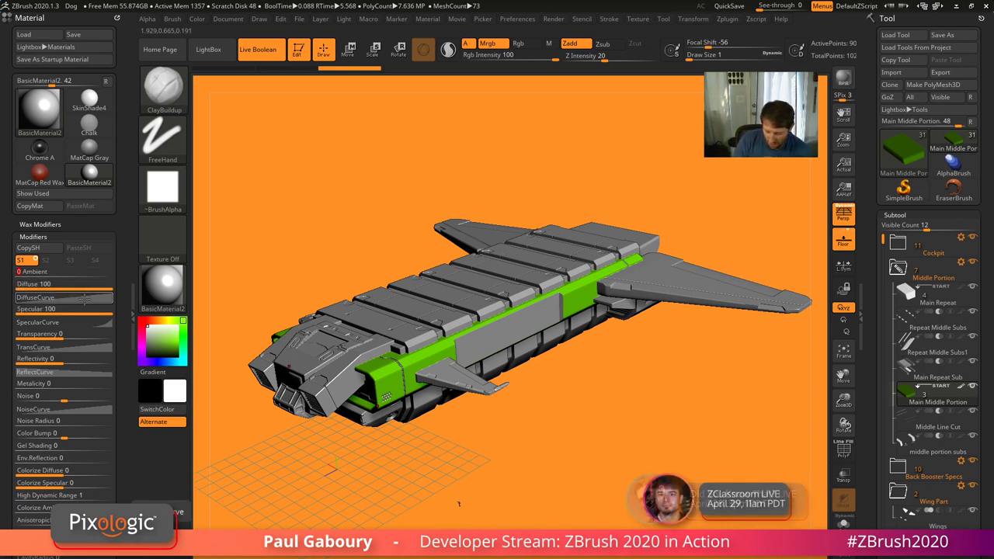
# Open BasicMaterial2's DiffuseCurve, set Strength to 1, and try Steps at 2 and 3 before setting it to 1 for hard toon shading
pyautogui.click(84, 297)
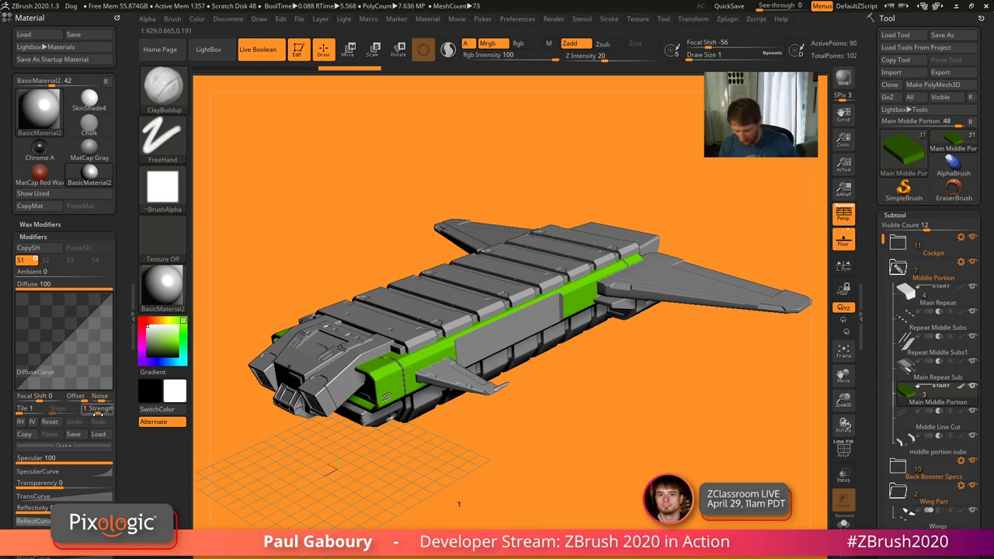
pyautogui.click(97, 414)
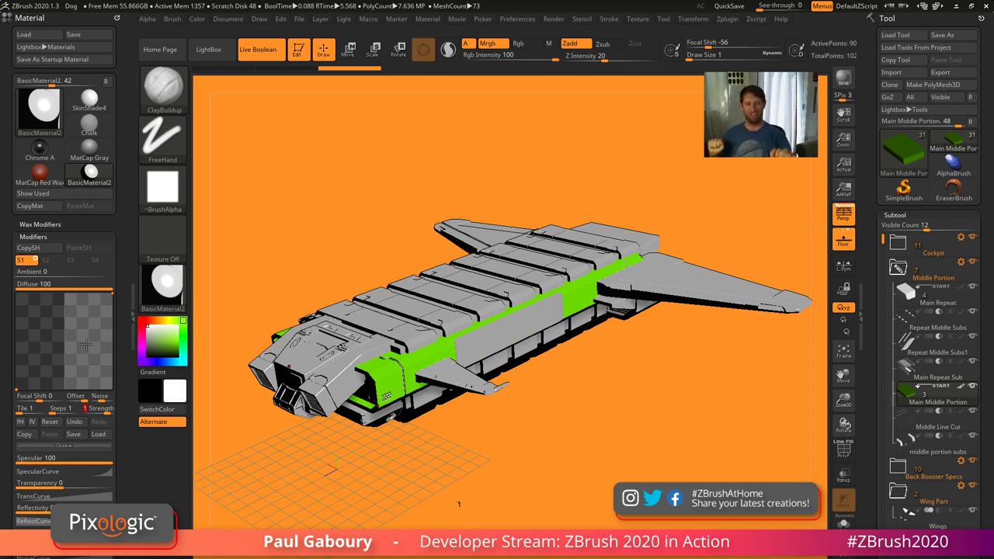
pyautogui.click(48, 422)
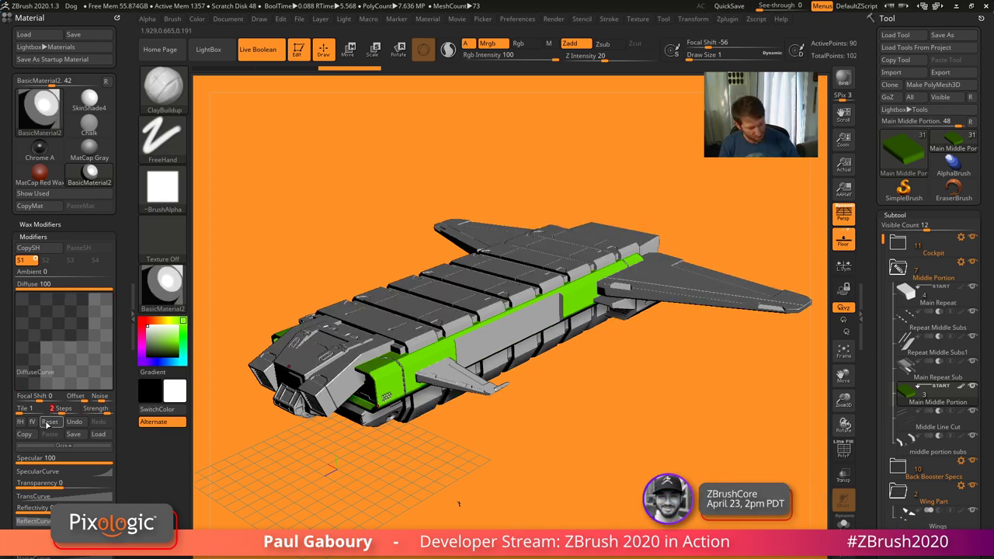
pyautogui.click(48, 422)
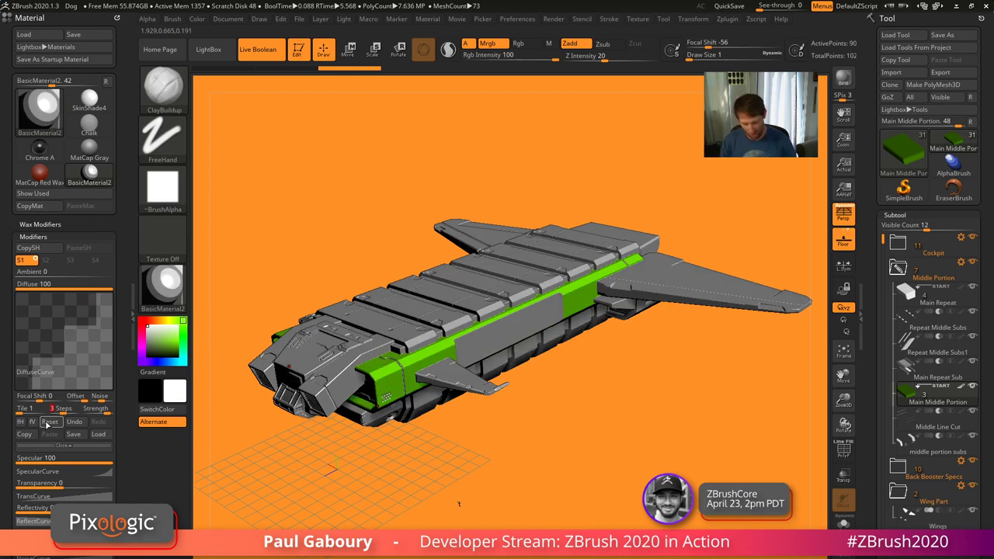
pyautogui.click(48, 423)
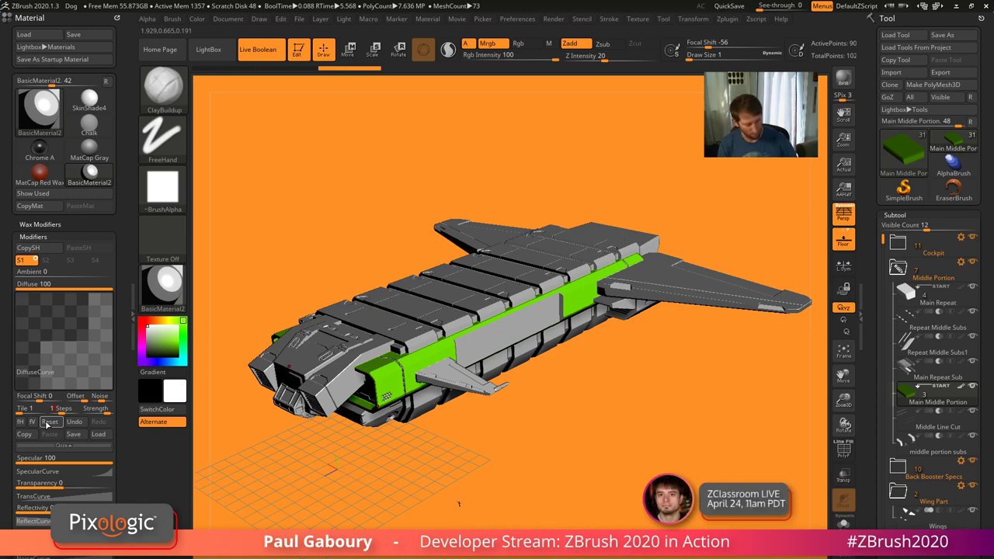
pyautogui.click(48, 422)
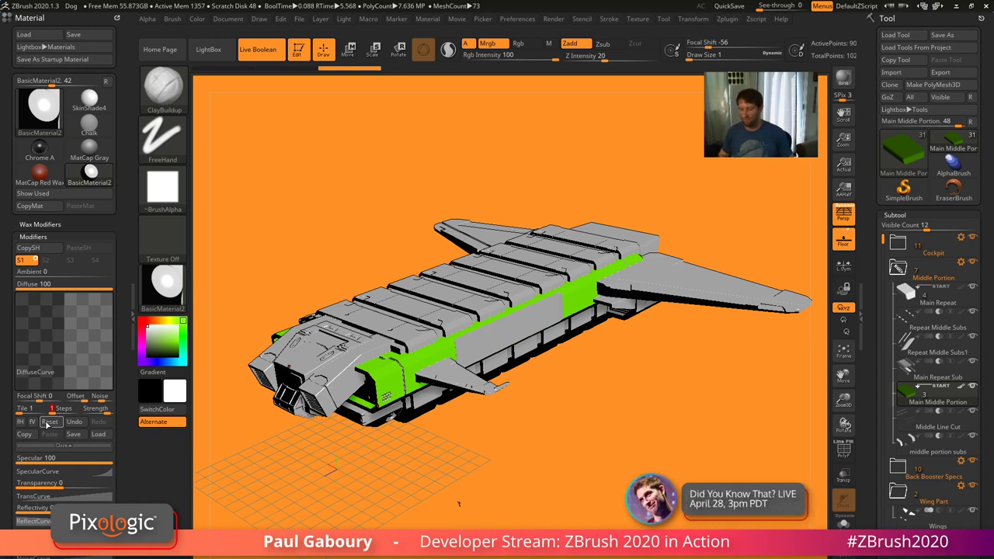
# Set BasicMaterial2's Specular to 0, making BPR renders of the ship before and after the change
pyautogui.click(843, 79)
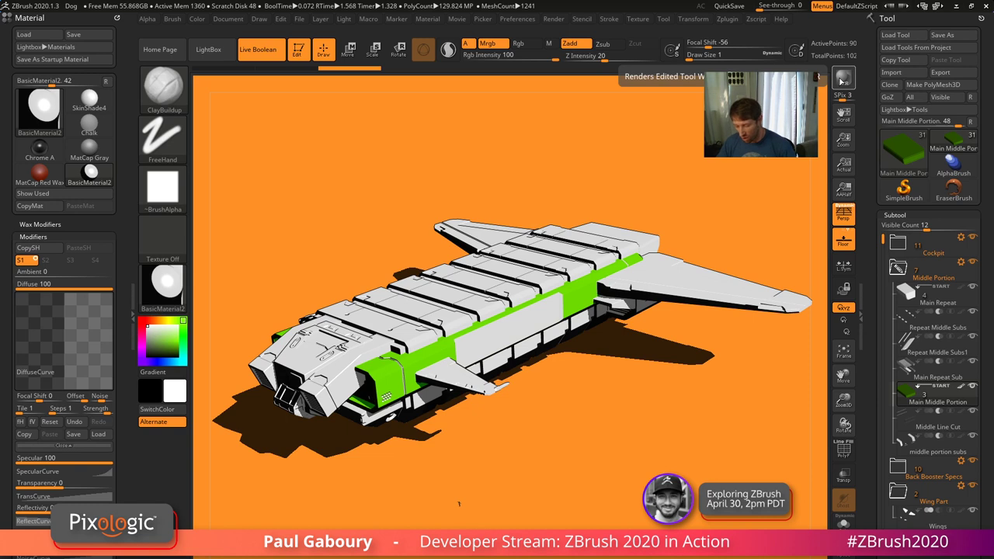
pyautogui.moveTo(109, 460); pyautogui.dragTo(16, 460)
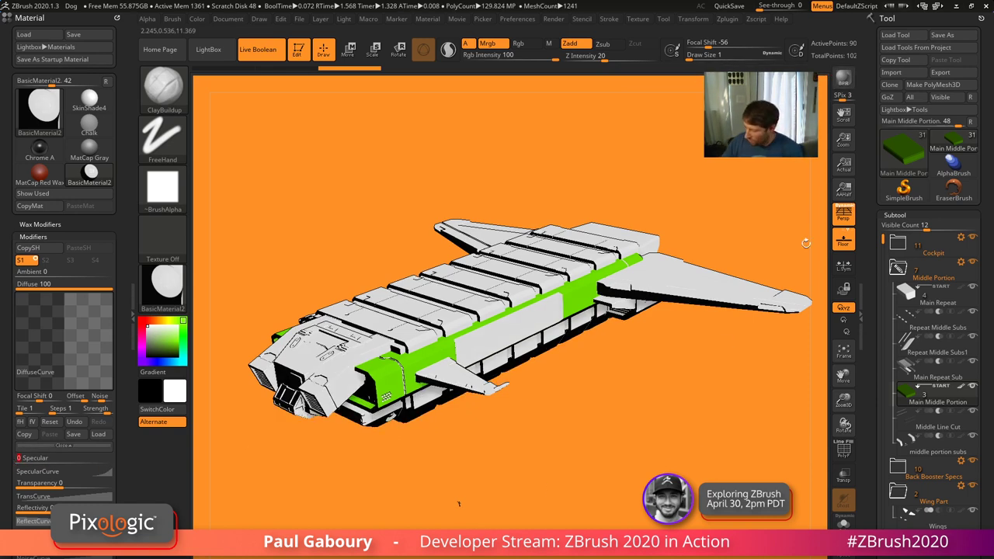
pyautogui.click(843, 79)
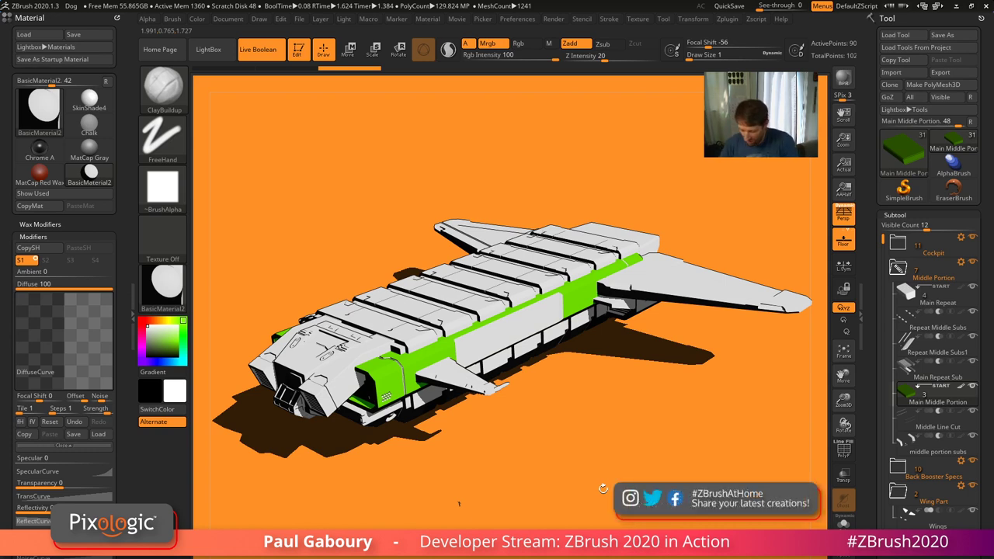
# Choose light cyan (R 125, G 255, B 255), fill the Main Middle Portion subtool with it and make a BPR render
pyautogui.click(183, 361)
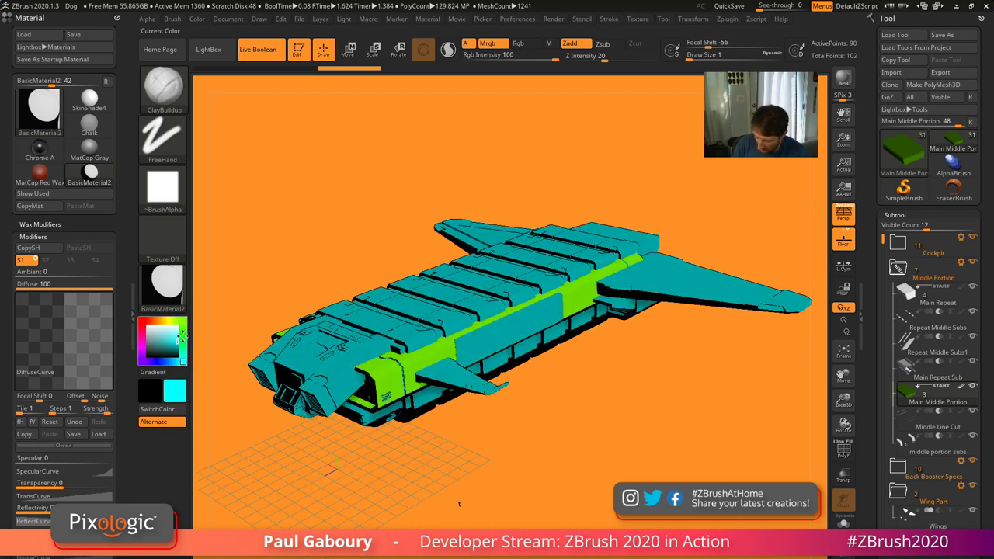
pyautogui.click(159, 334)
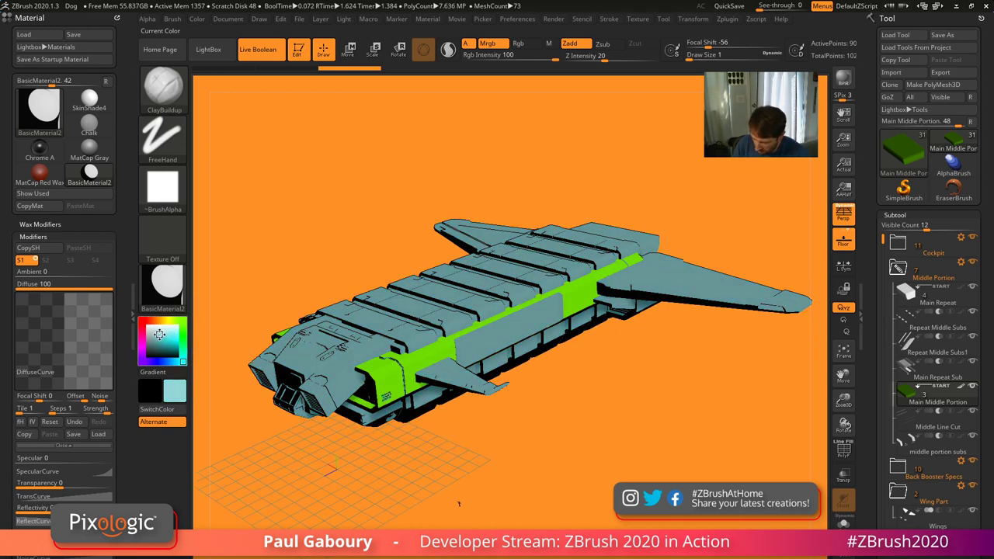
pyautogui.click(172, 334)
pyautogui.click(177, 362)
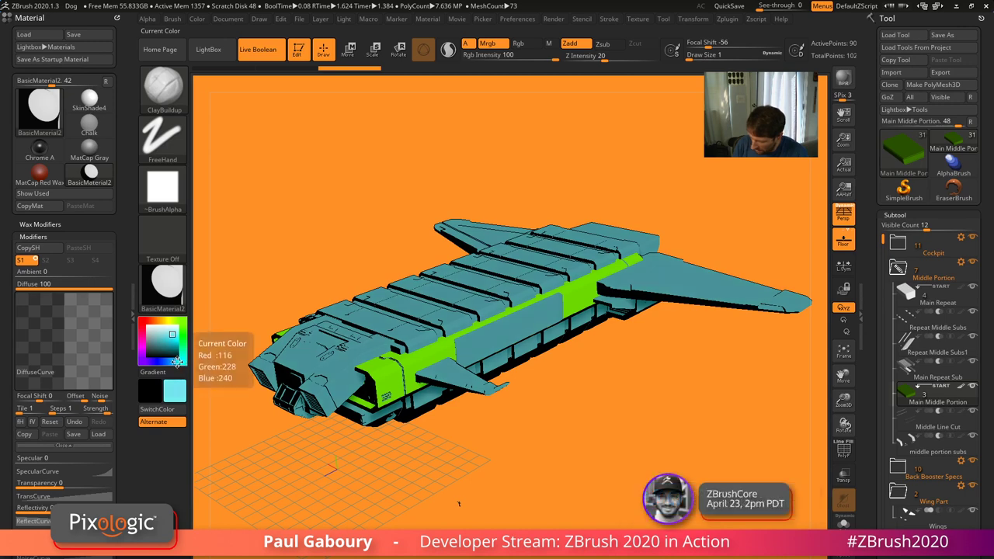
pyautogui.click(176, 342)
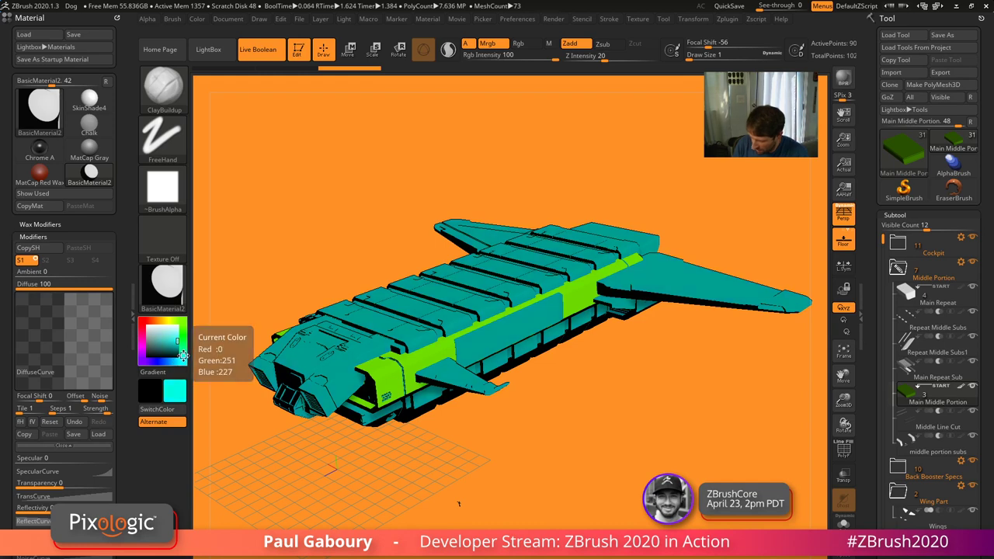
pyautogui.click(177, 333)
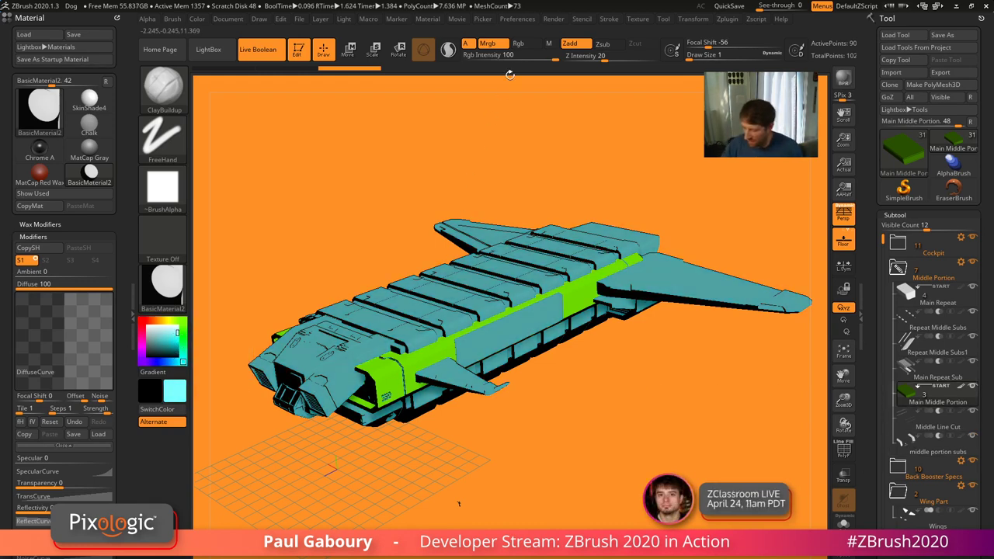
pyautogui.click(196, 19)
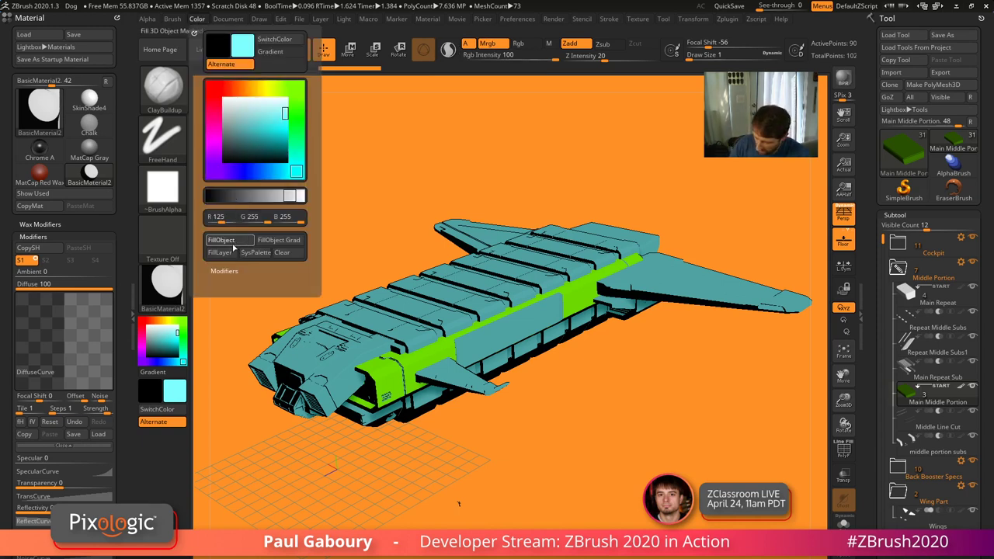
pyautogui.click(221, 239)
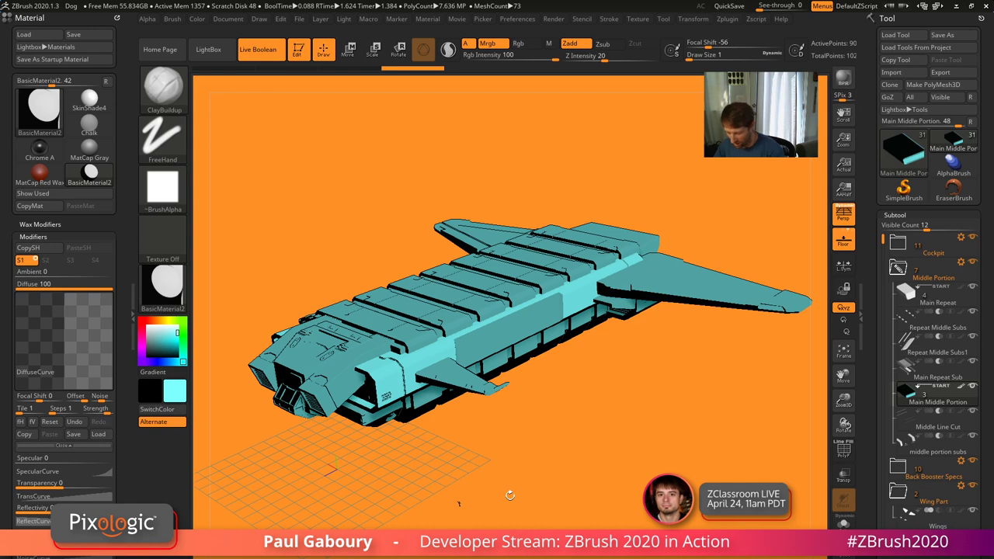
pyautogui.click(840, 85)
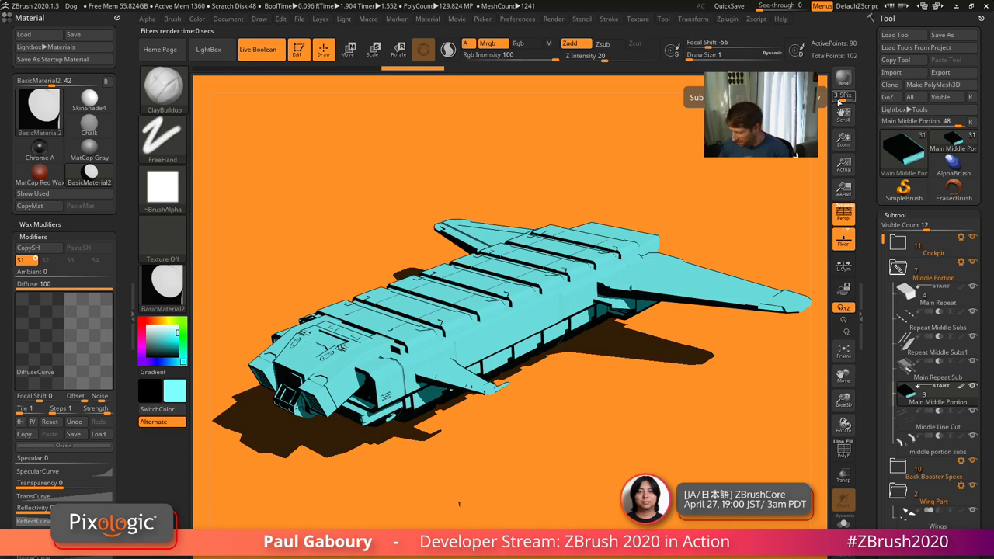
# Identify the Middle Line Cut in the Middle Portion folder and make it the active subtool
pyautogui.moveTo(912, 396)
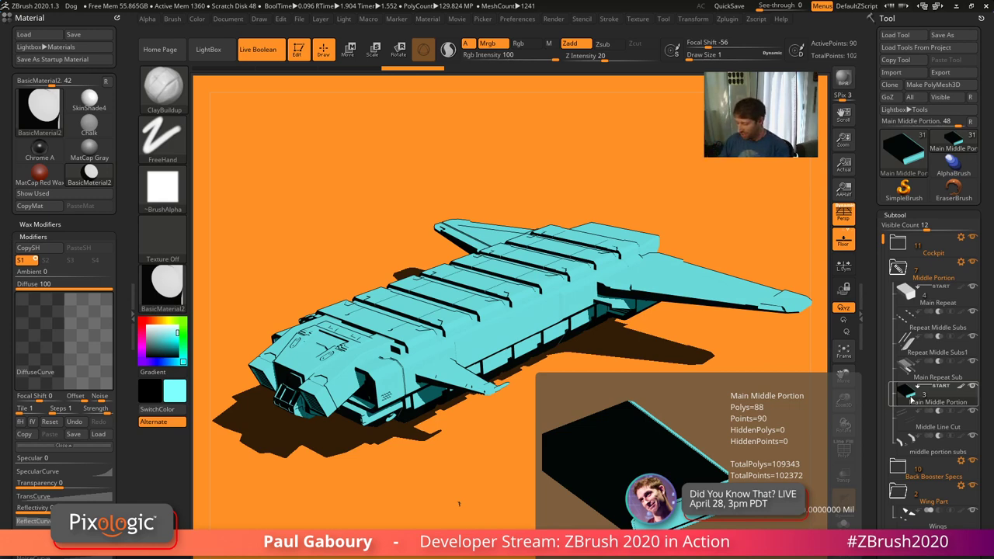
pyautogui.moveTo(924, 271)
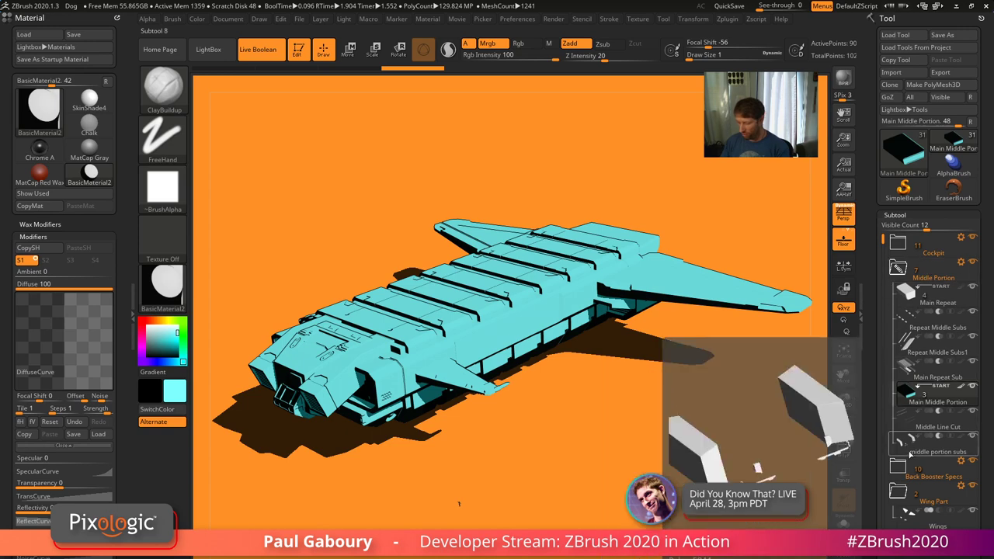
pyautogui.moveTo(911, 430)
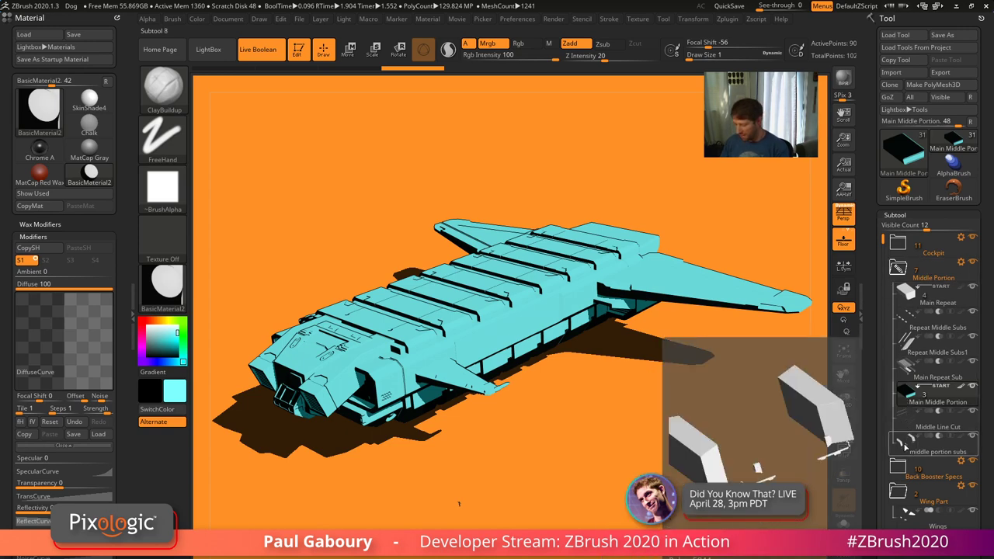
pyautogui.click(905, 425)
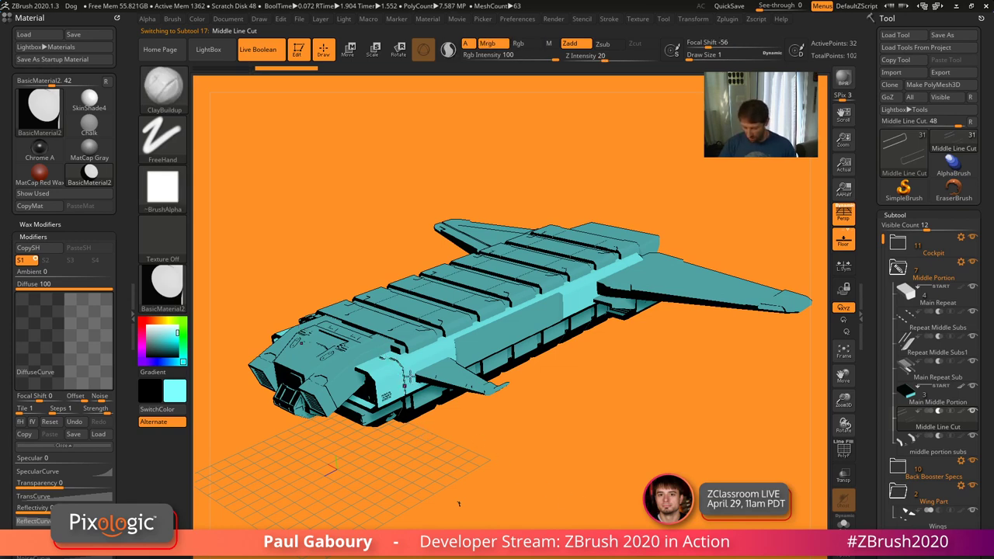
# Look at the ship from above and recall the stored 34Front camera view
pyautogui.moveTo(517, 459); pyautogui.dragTo(421, 466)
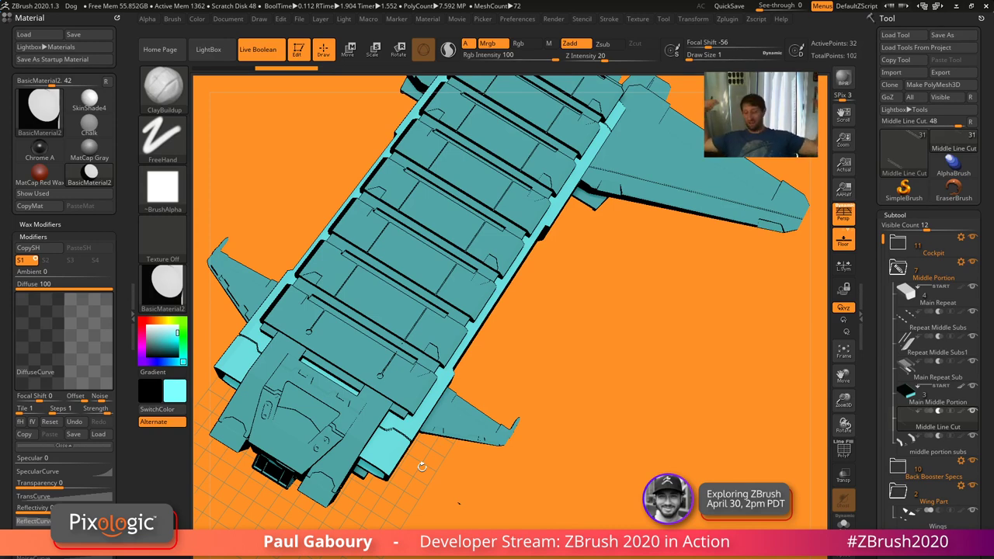
pyautogui.click(261, 20)
pyautogui.moveTo(380, 413); pyautogui.dragTo(377, 359)
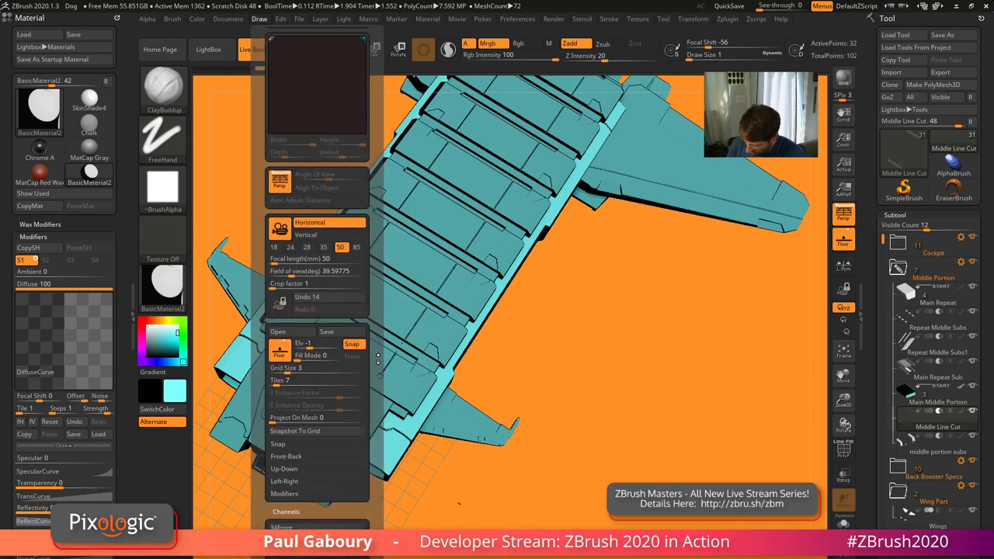
pyautogui.click(309, 509)
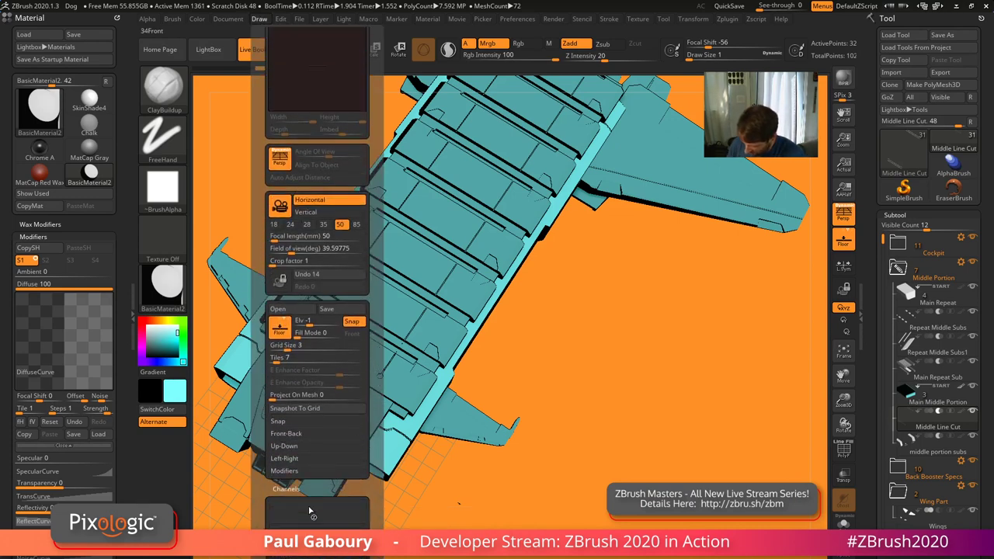
pyautogui.click(310, 512)
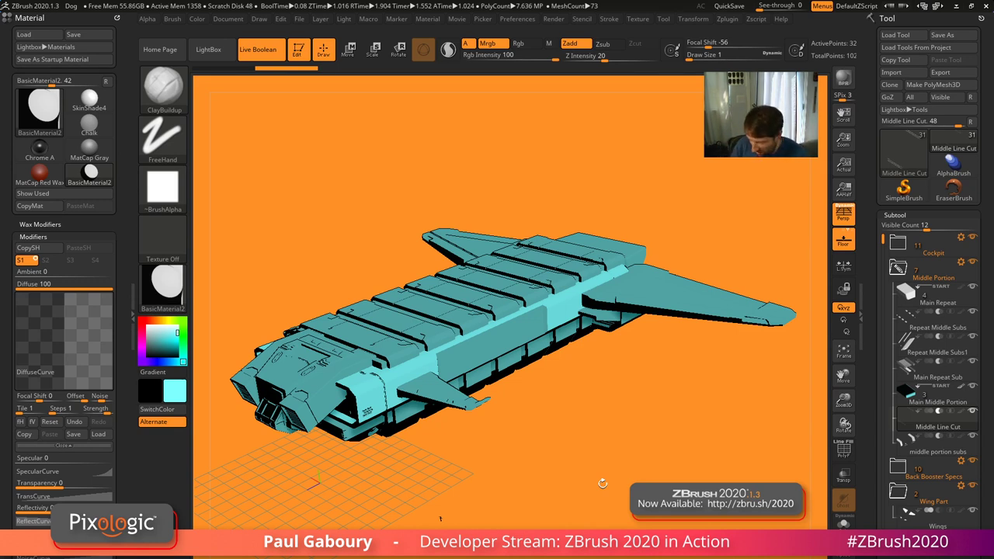
# Try purple, red, yellow, green and blue as the active colour, and fill the Middle Line Cut subtool with white
pyautogui.moveTo(162, 361); pyautogui.dragTo(142, 362)
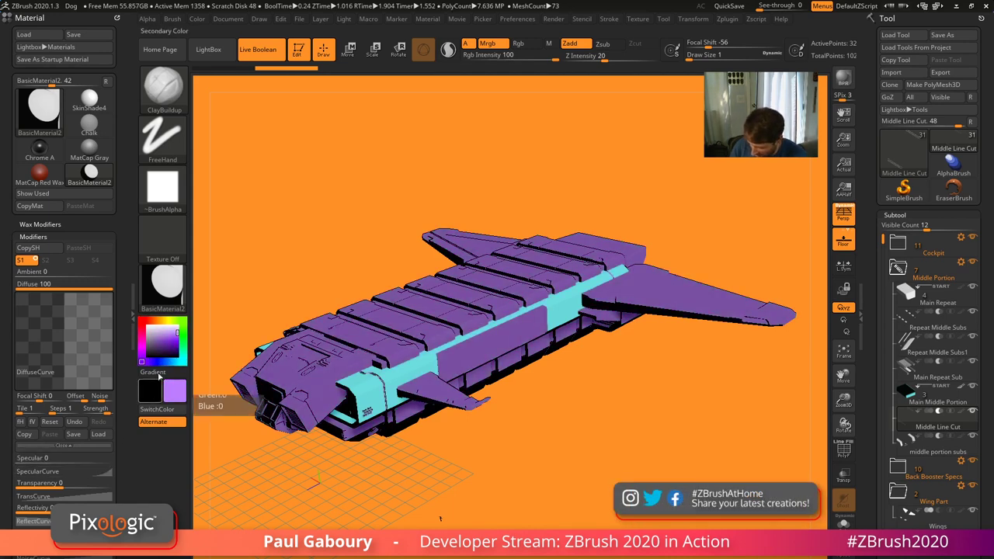
pyautogui.click(141, 320)
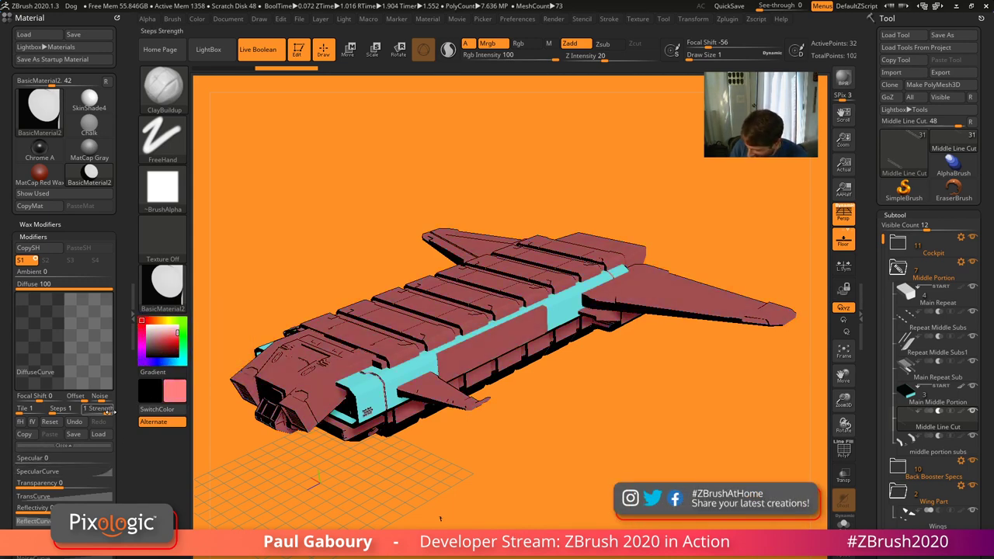
pyautogui.click(167, 320)
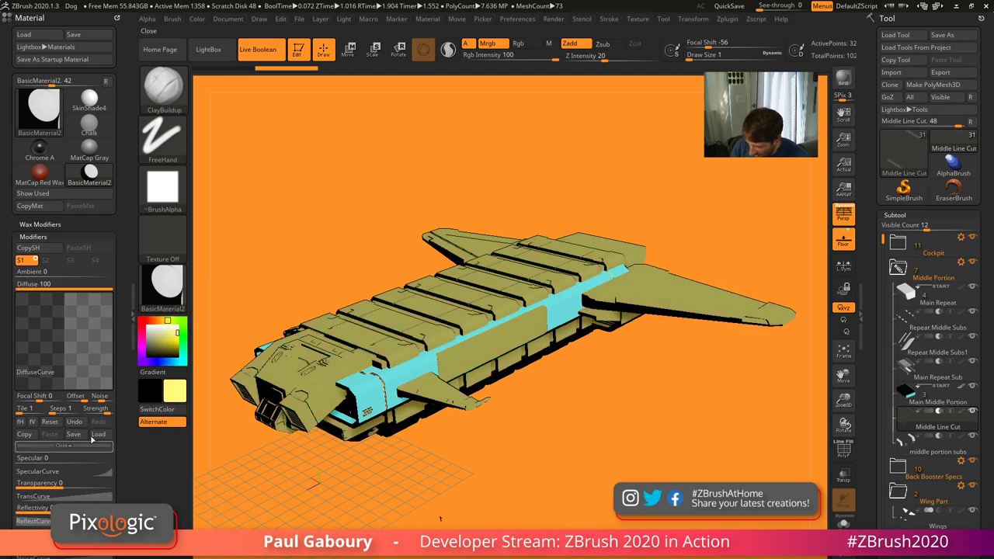
pyautogui.click(181, 320)
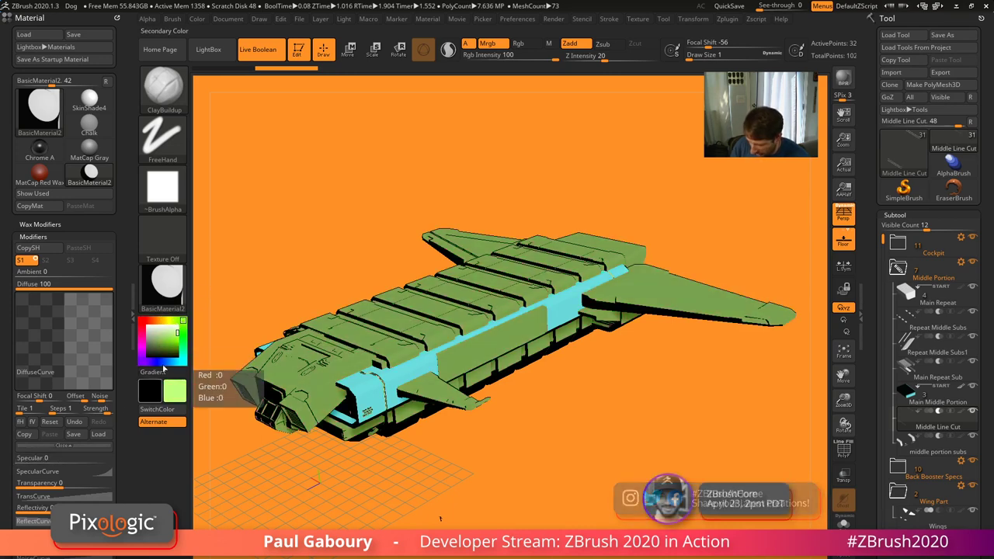
pyautogui.click(183, 344)
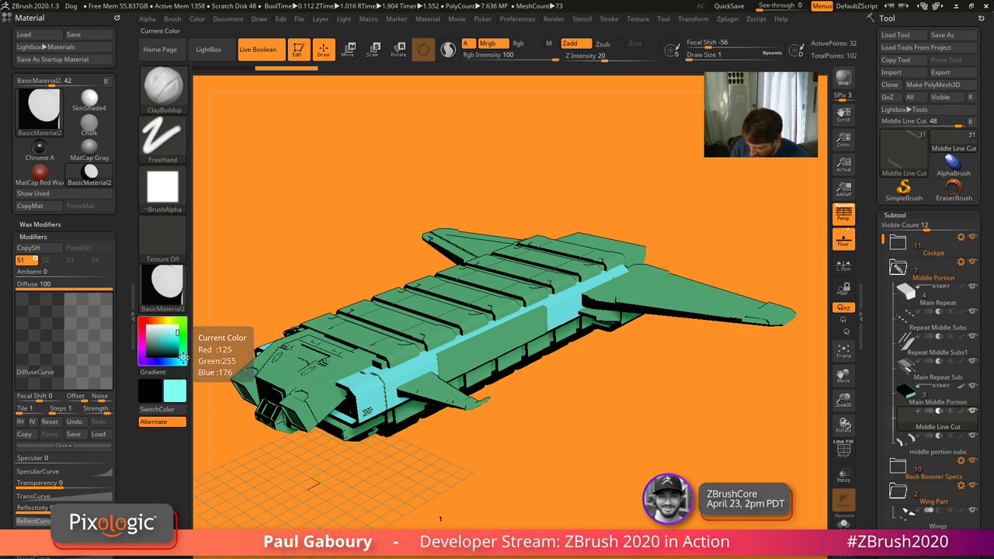
pyautogui.click(179, 359)
pyautogui.click(163, 363)
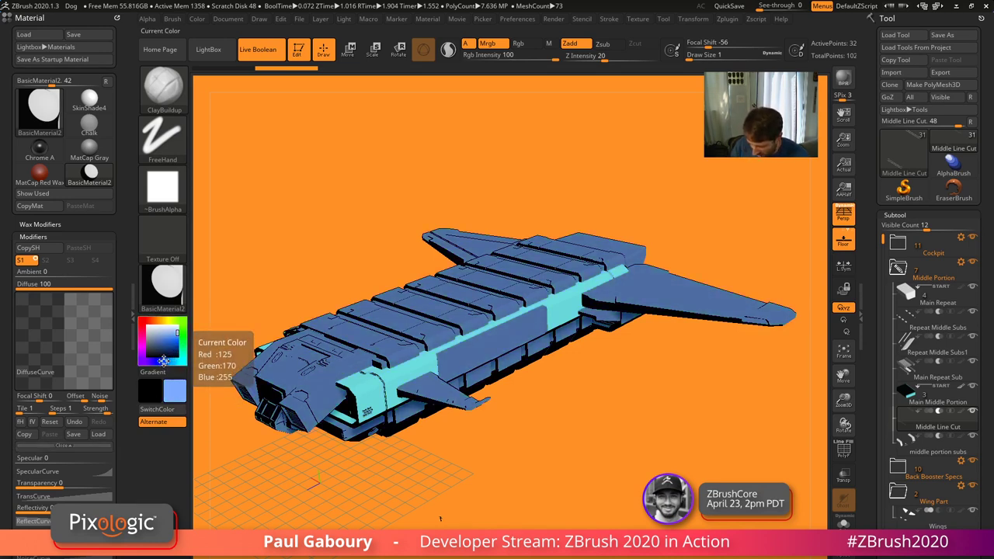
pyautogui.click(153, 362)
pyautogui.moveTo(169, 333); pyautogui.dragTo(147, 326)
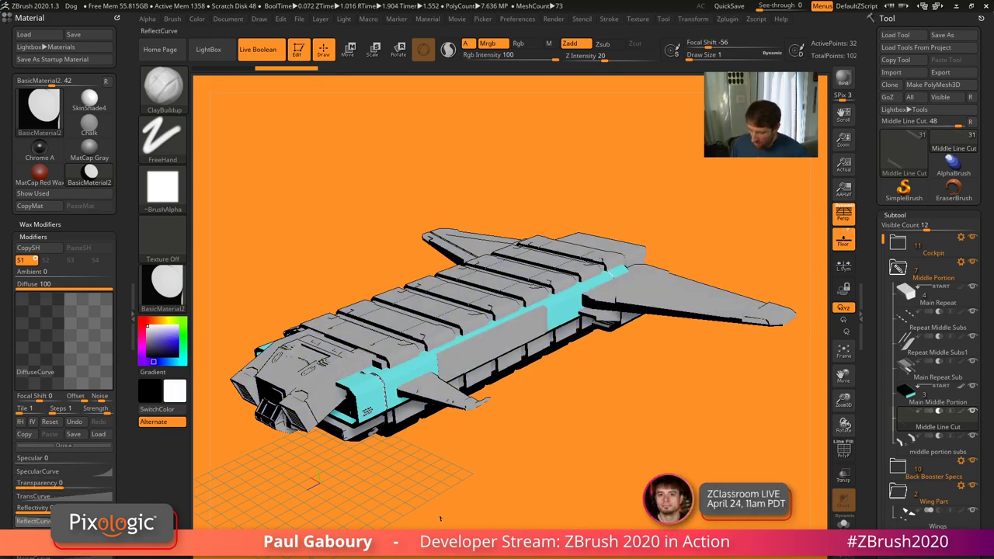
pyautogui.click(199, 20)
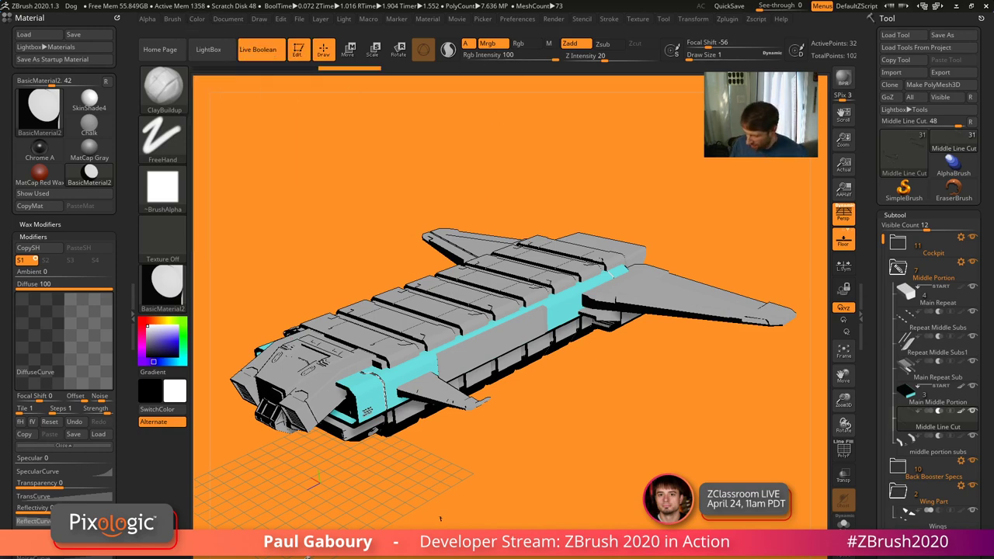
# Make the middle portion subs subtool active, fill it with white and make a BPR render
pyautogui.moveTo(914, 417)
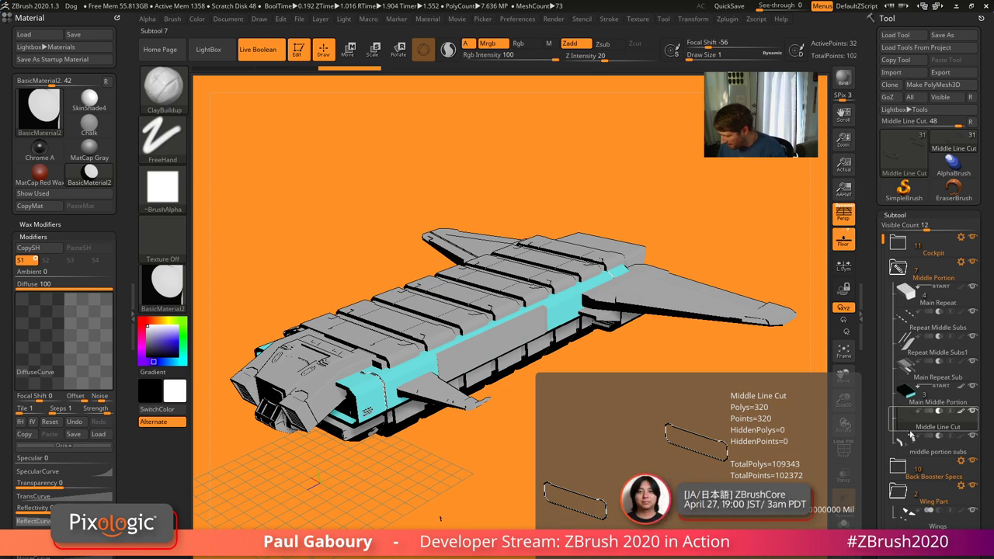
pyautogui.click(910, 452)
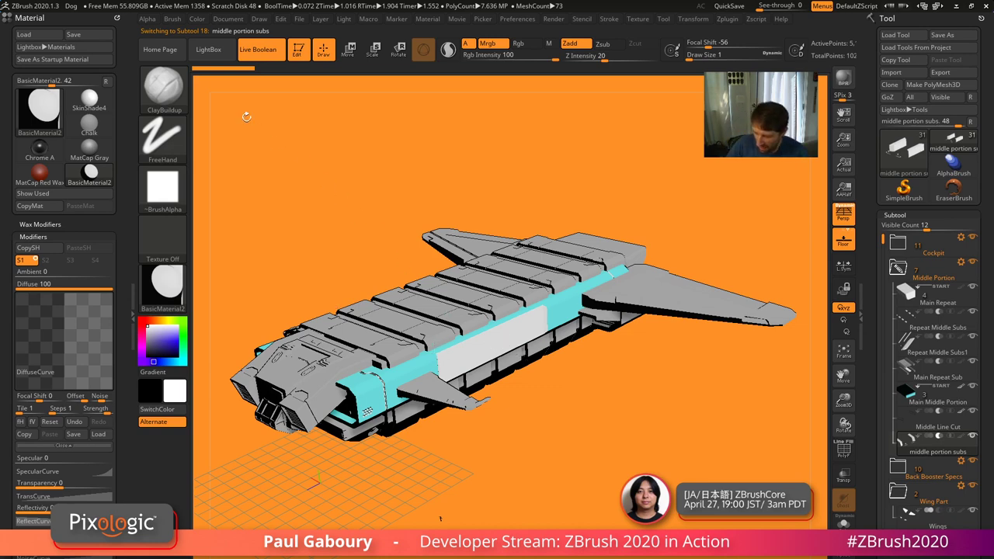
pyautogui.click(199, 21)
pyautogui.click(238, 242)
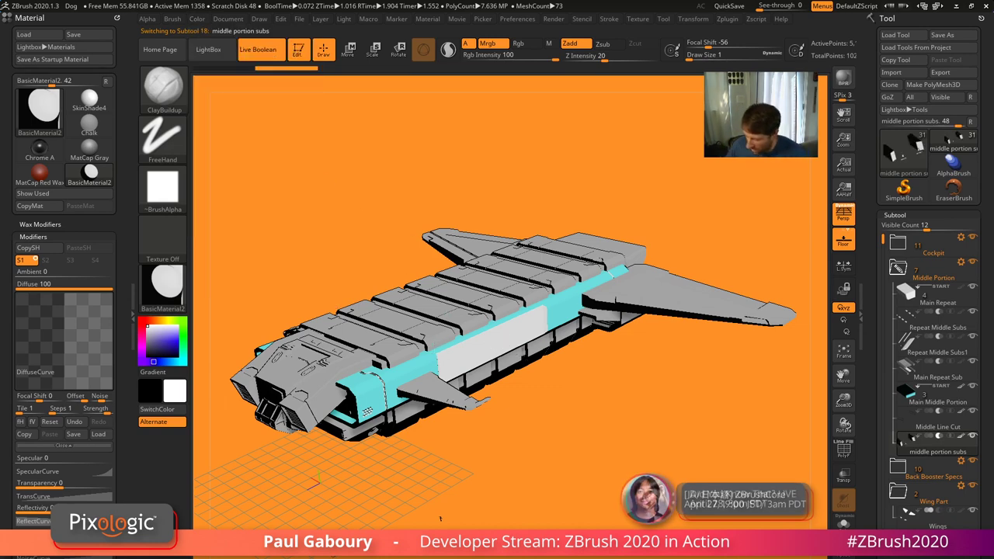
pyautogui.moveTo(922, 450)
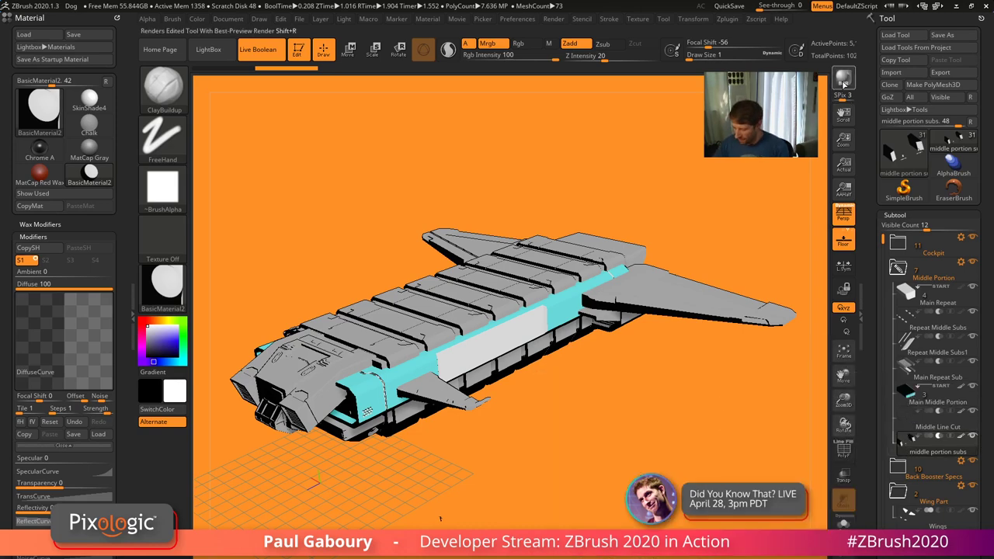
pyautogui.click(843, 84)
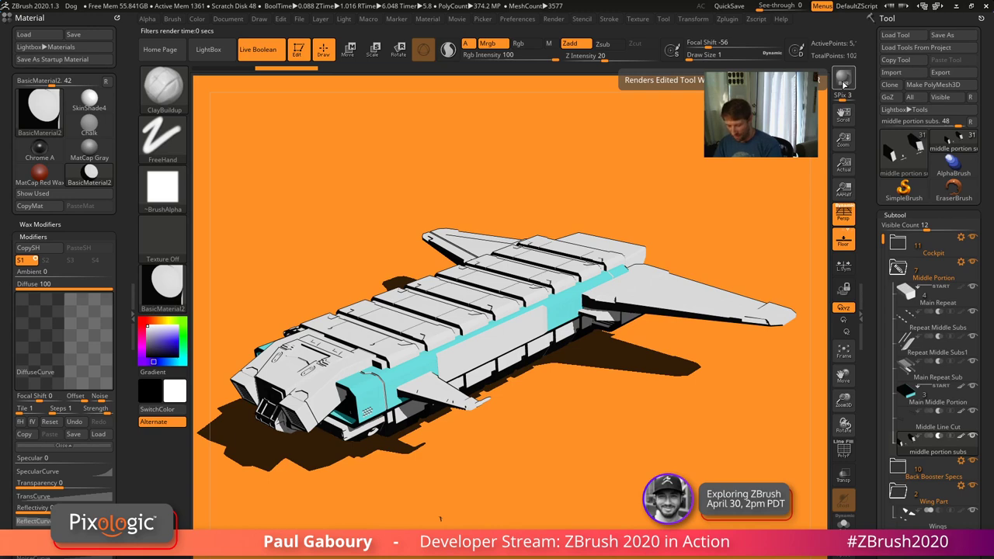
# Try light grey (R 194, G 194, B 194) as the active colour and make a BPR render
pyautogui.click(149, 334)
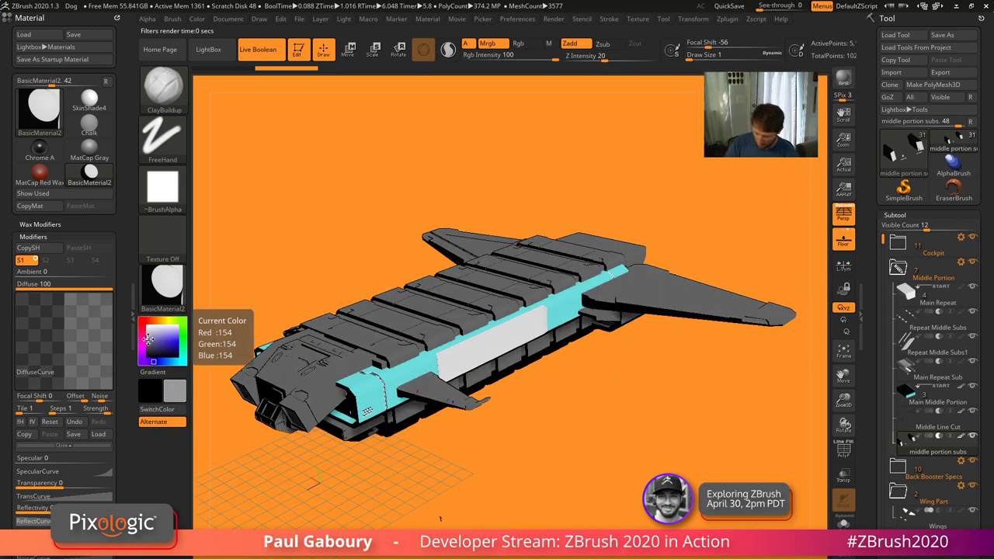
pyautogui.click(147, 333)
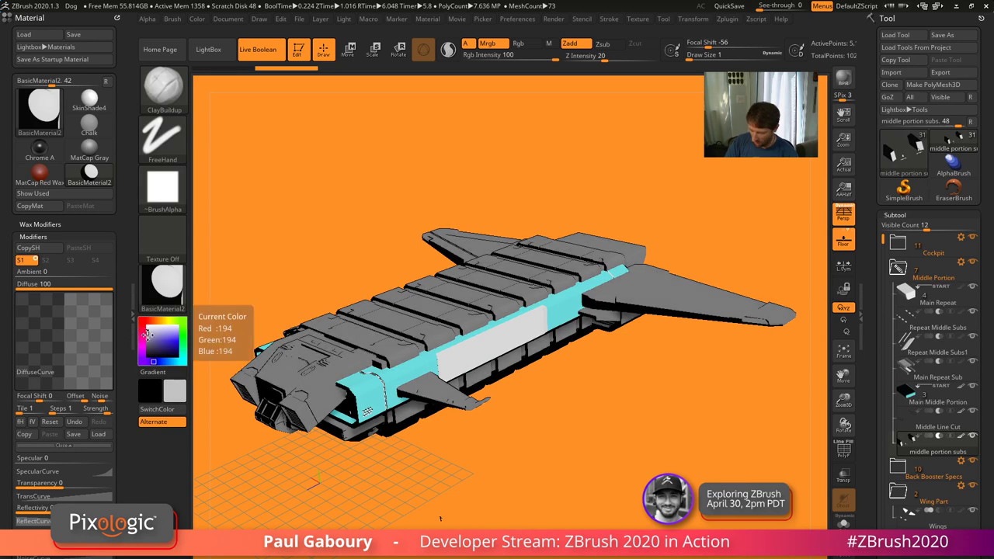
pyautogui.click(843, 81)
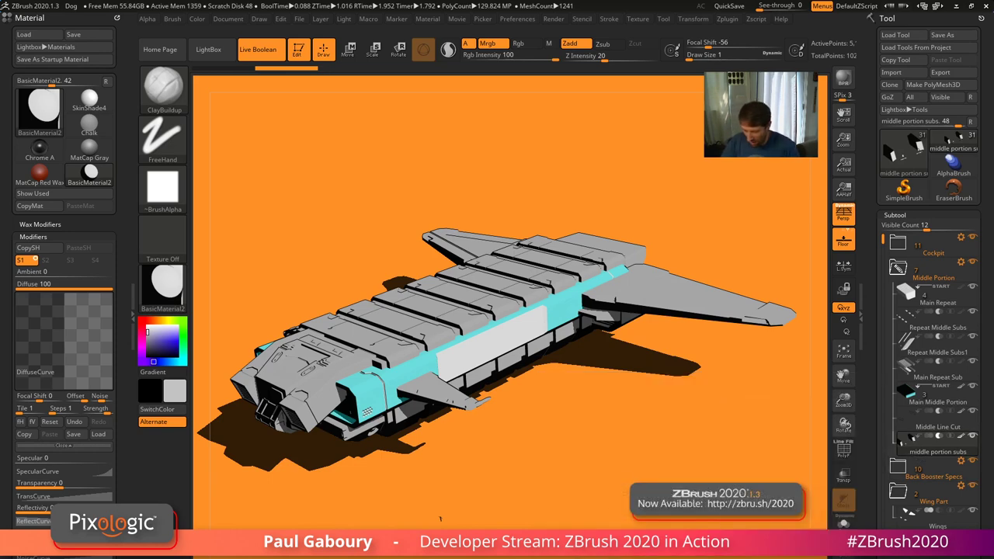
# Fill the middle portion subs subtool with dark yellow, and make a BPR render with light grey as the active colour
pyautogui.click(159, 334)
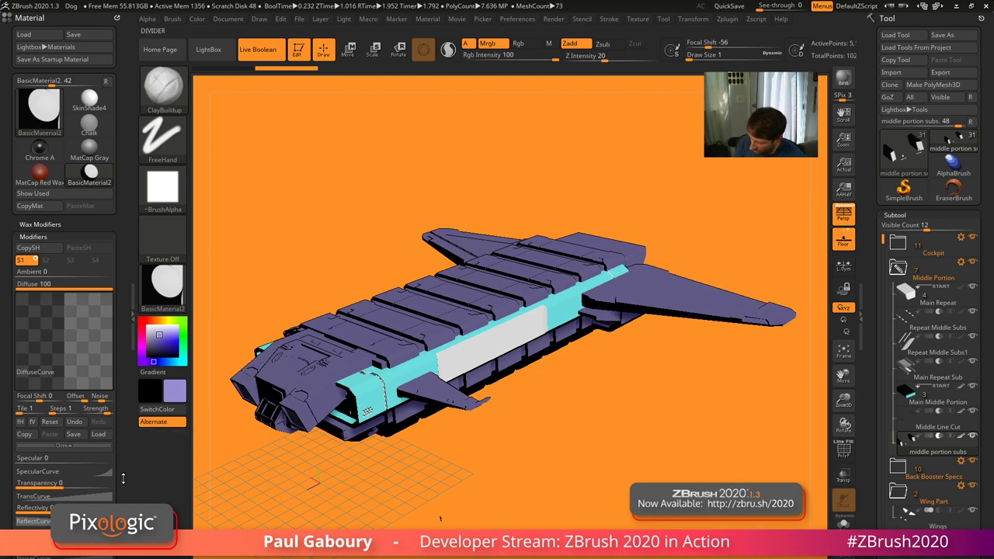
pyautogui.click(168, 320)
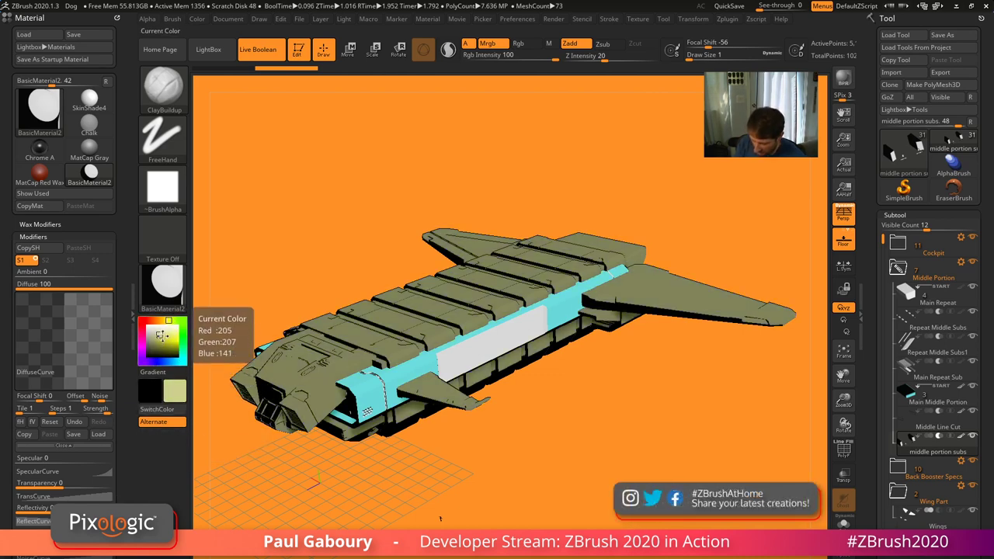
pyautogui.click(177, 339)
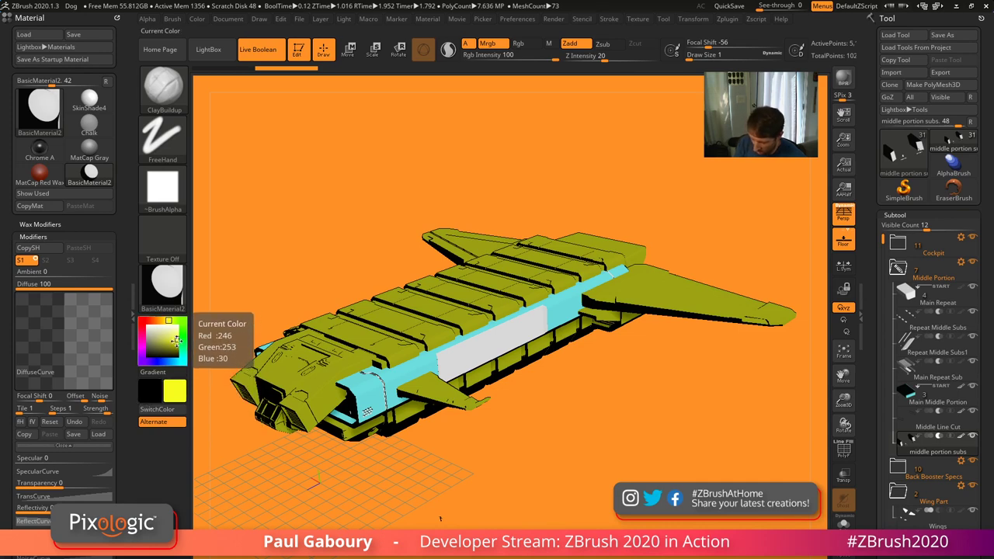
pyautogui.click(177, 342)
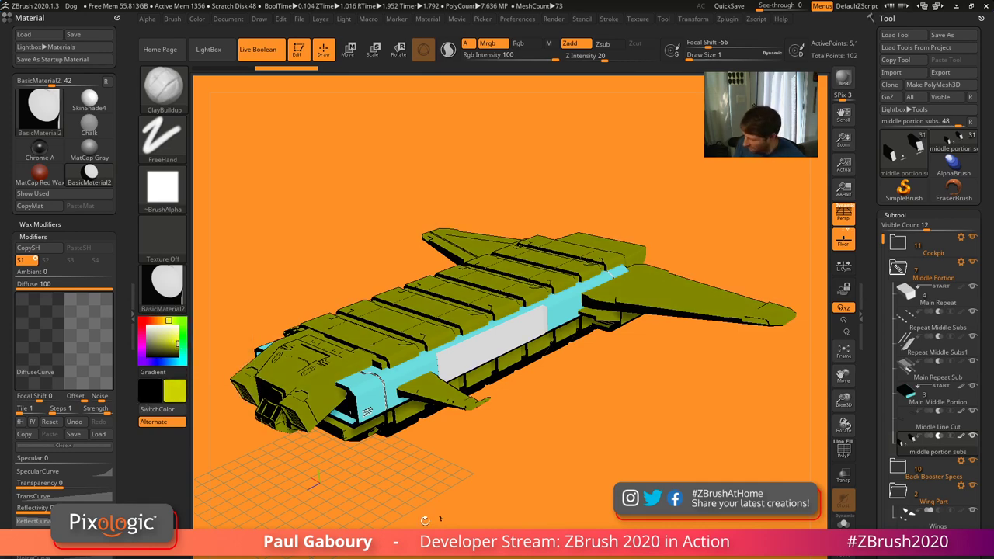
pyautogui.click(196, 19)
pyautogui.click(246, 242)
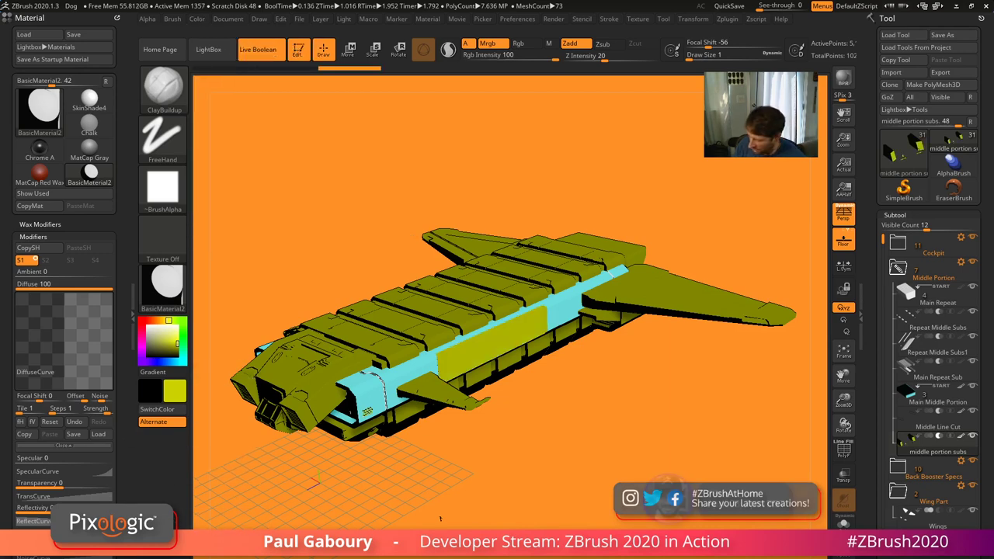
pyautogui.click(146, 332)
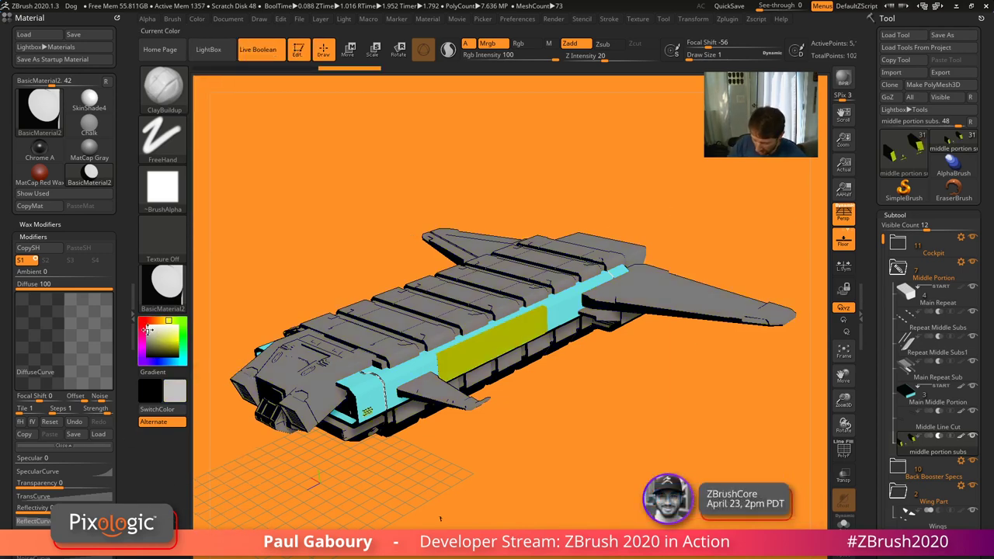
pyautogui.click(843, 81)
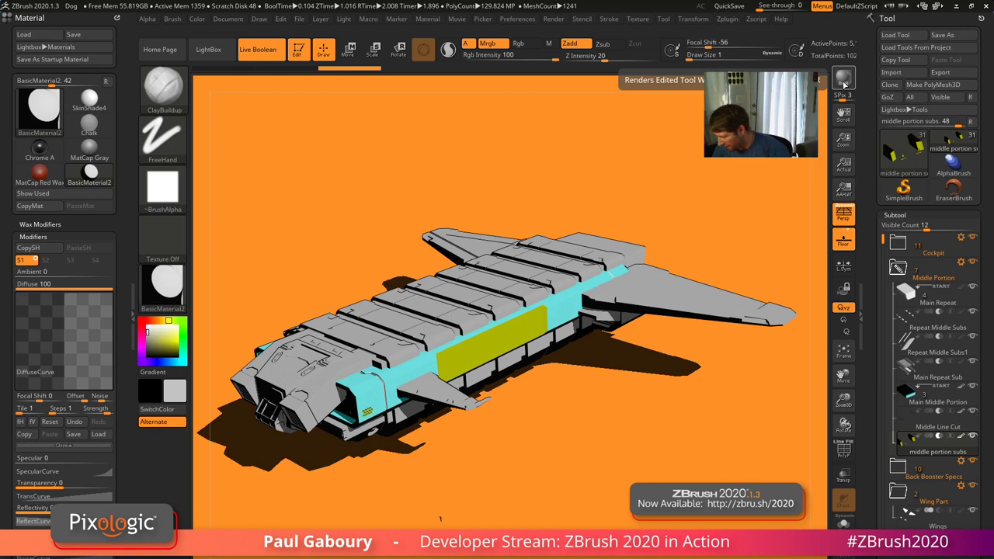
# With the Main Middle Portion group temporarily hidden, fill all visible subtools with the light grey colour and material using SubTool Master
pyautogui.click(975, 388)
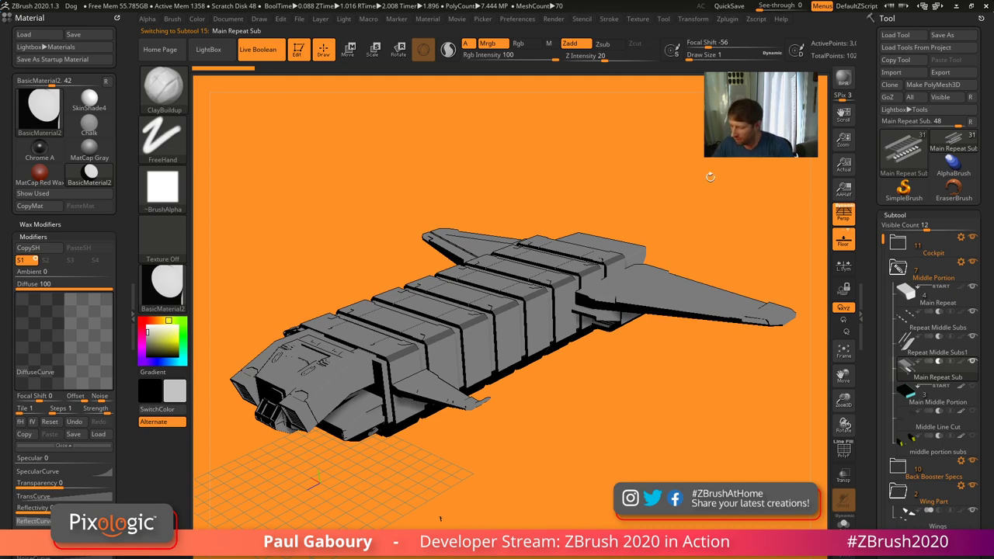
pyautogui.click(734, 28)
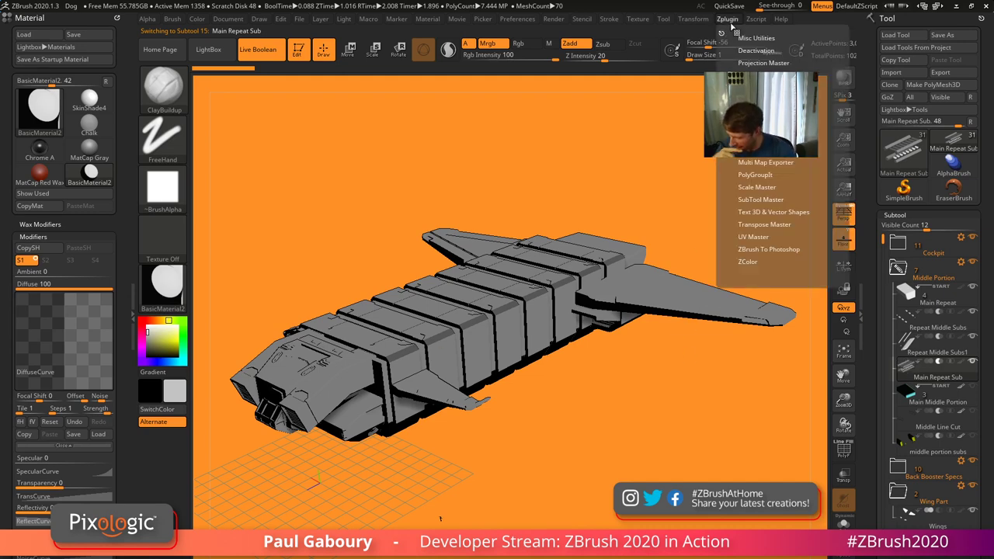
pyautogui.click(773, 199)
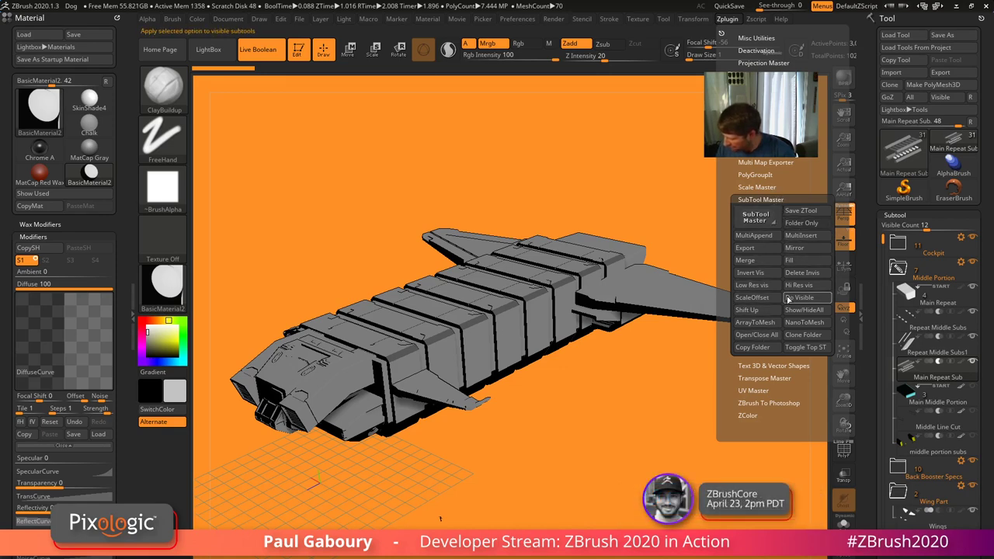
pyautogui.click(804, 261)
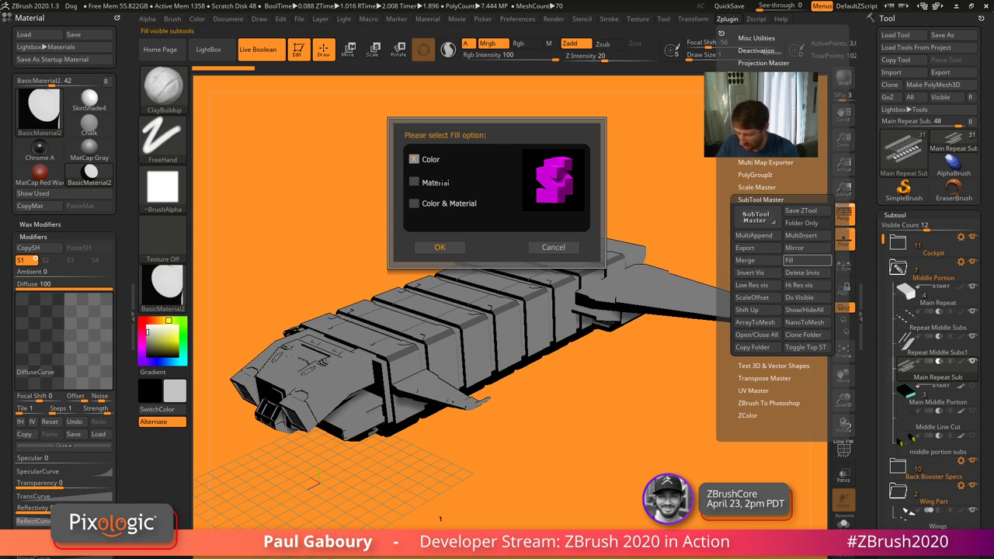
pyautogui.click(438, 204)
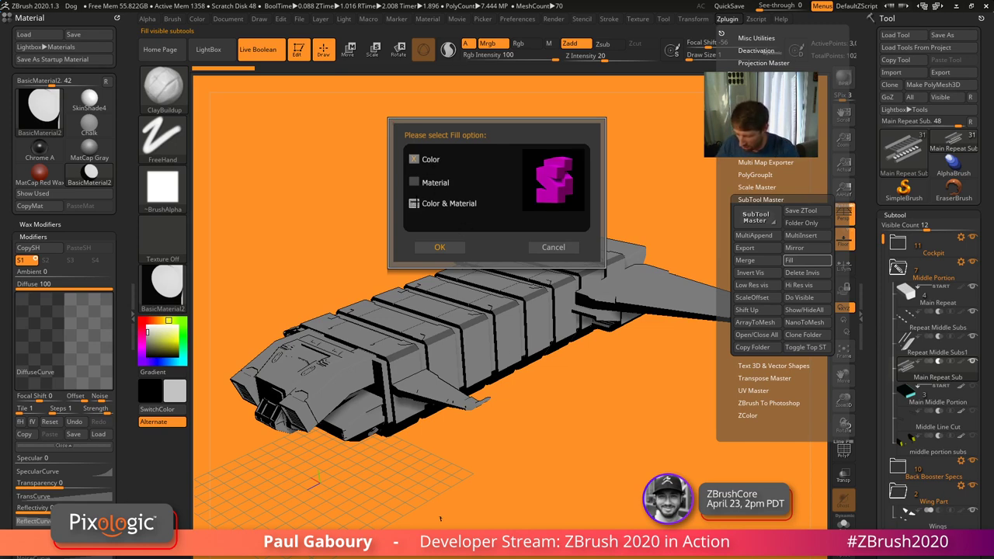
pyautogui.click(446, 247)
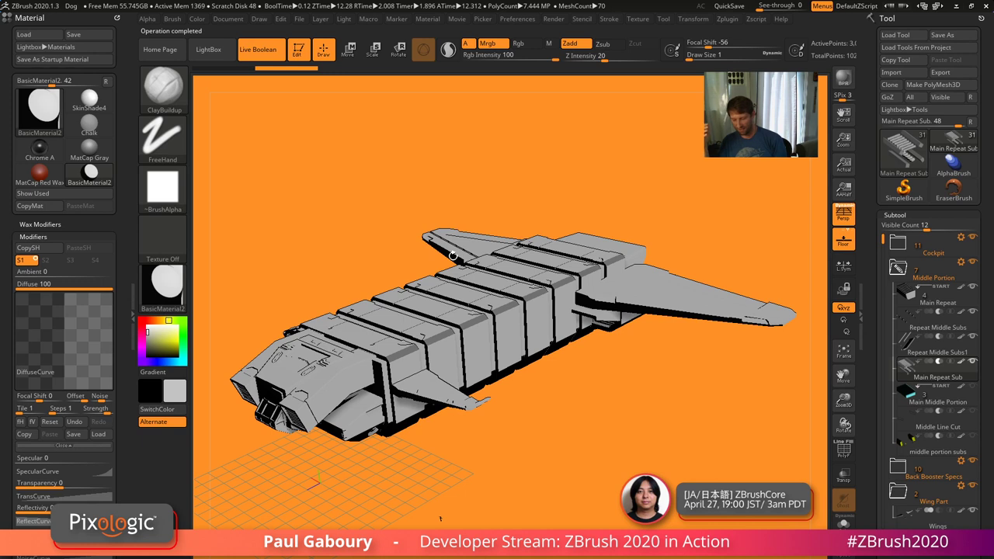
pyautogui.click(973, 387)
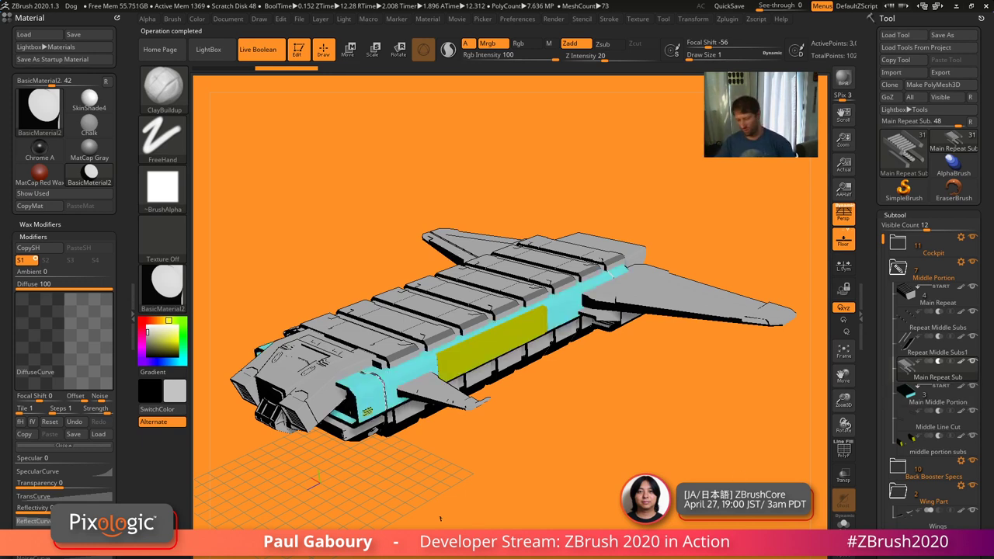
# Pick up the yellow of the side panel, identify the cockpit Subs subtool in the Cockpit folder and make it active
pyautogui.press('c')
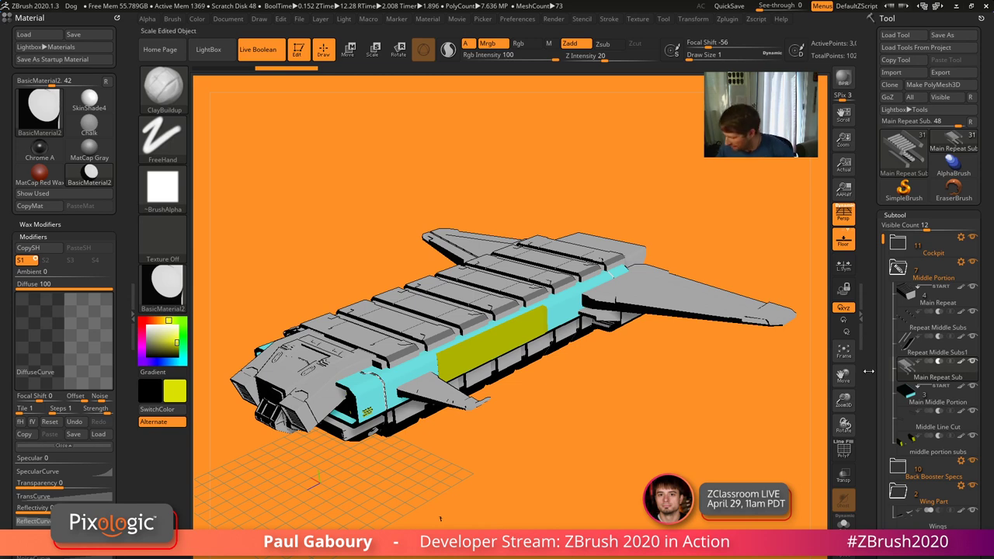
pyautogui.click(898, 243)
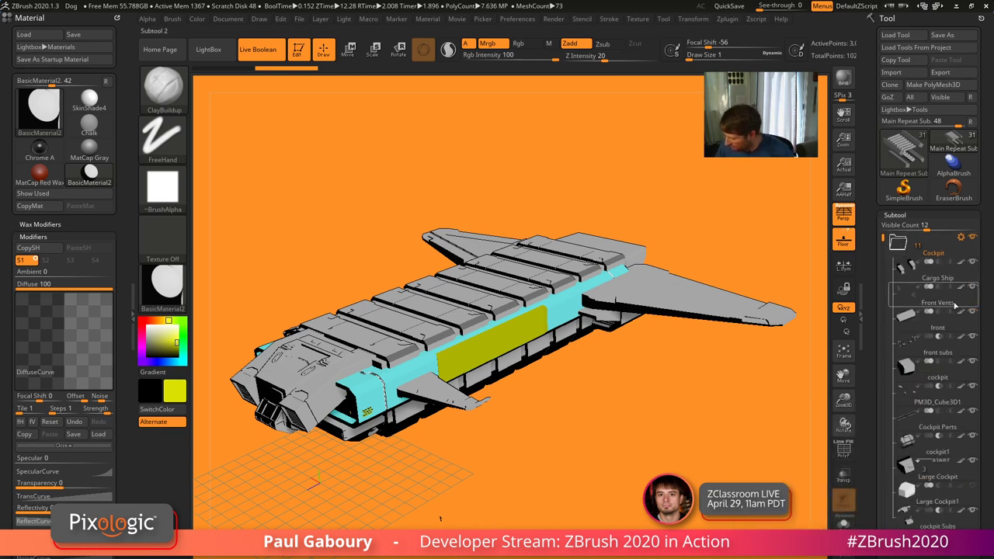
pyautogui.moveTo(921, 378)
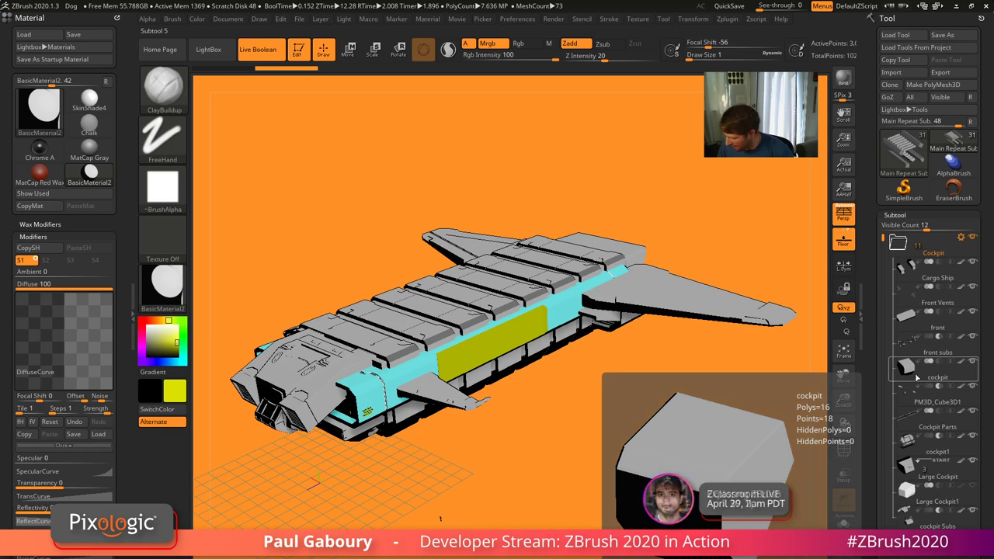
pyautogui.moveTo(912, 421)
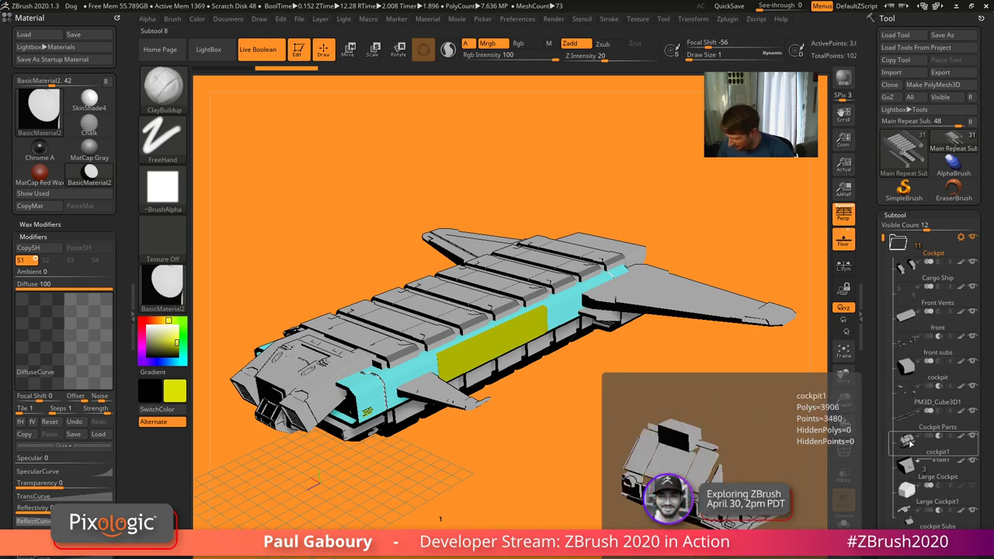
pyautogui.moveTo(908, 444)
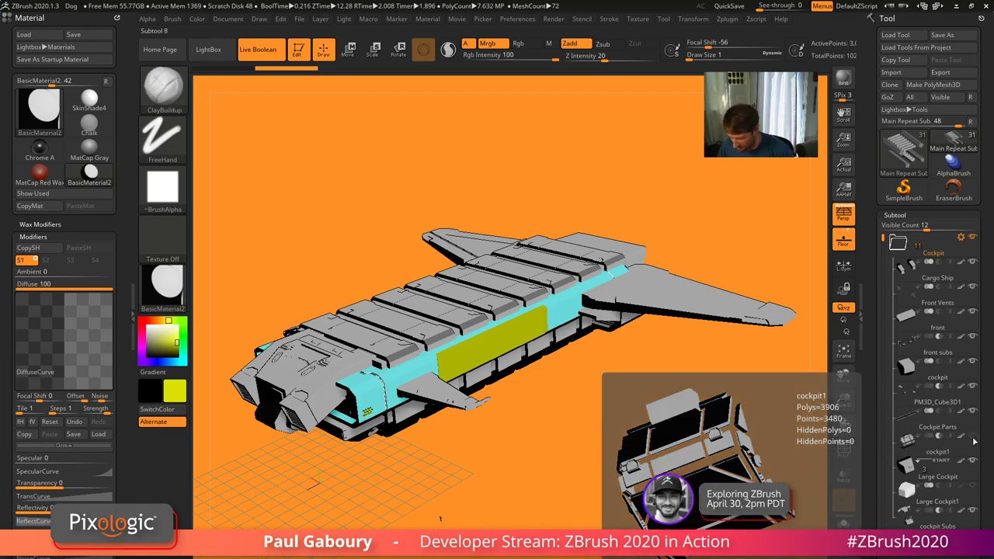
pyautogui.moveTo(907, 480)
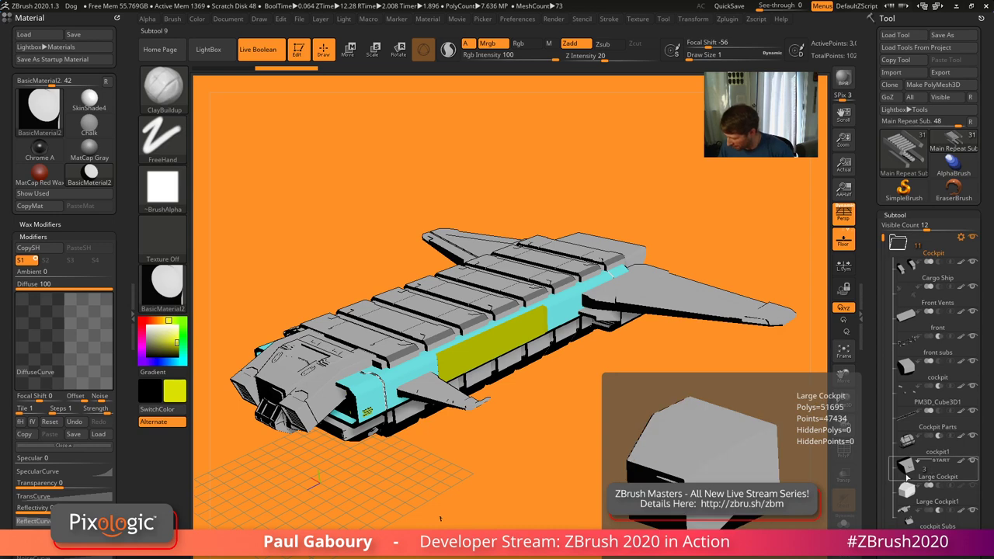
pyautogui.moveTo(920, 526)
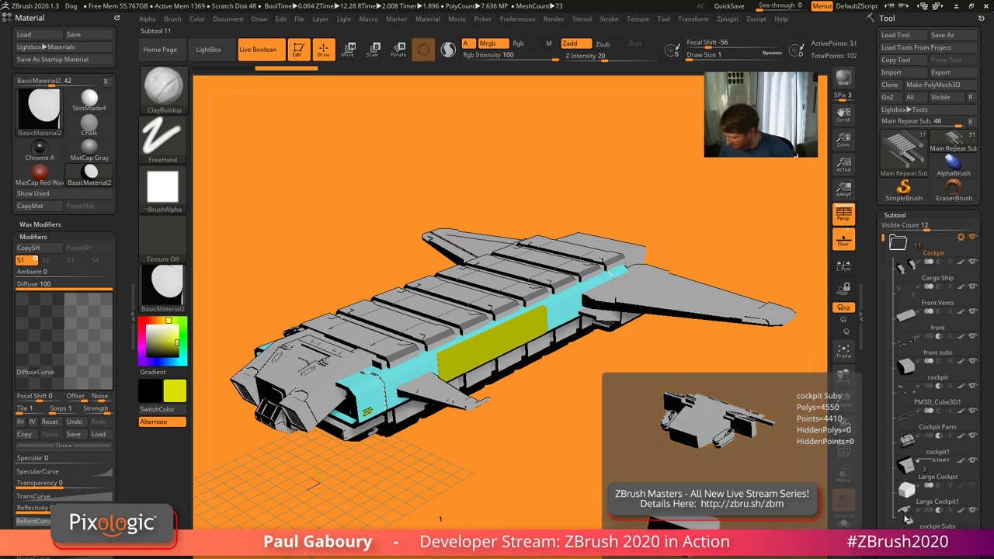
pyautogui.click(971, 516)
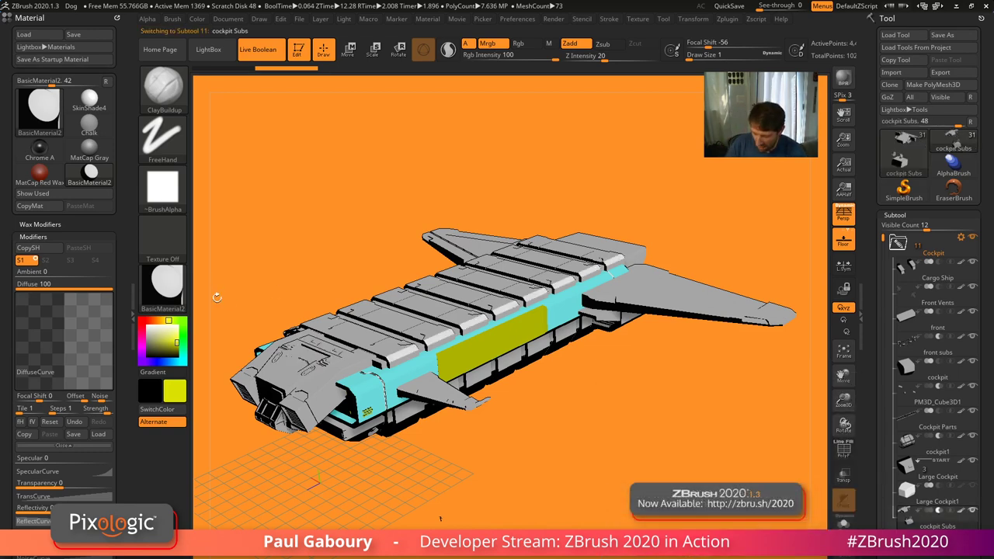
# Fill the cockpit Subs subtool with white, applying Rgb colour only
pyautogui.click(148, 327)
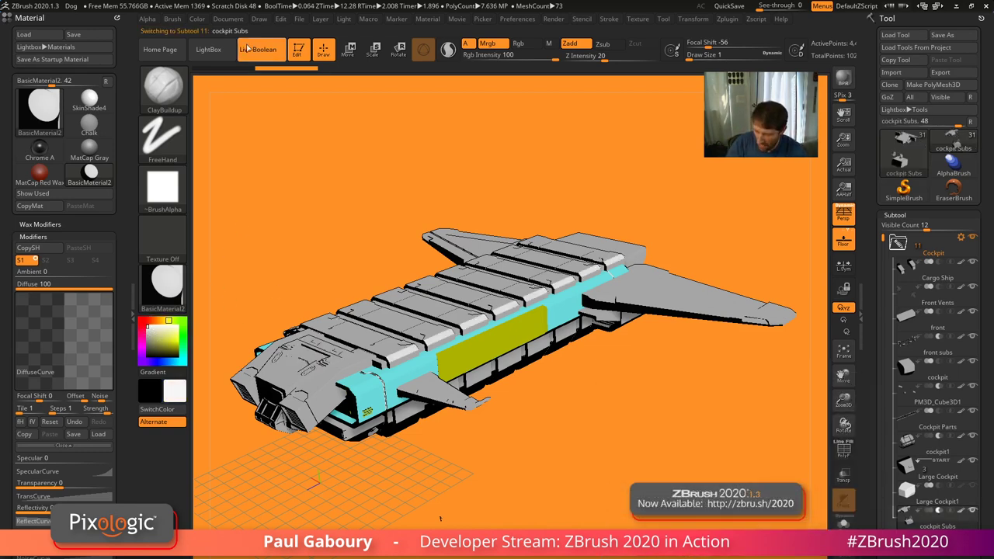
pyautogui.click(519, 43)
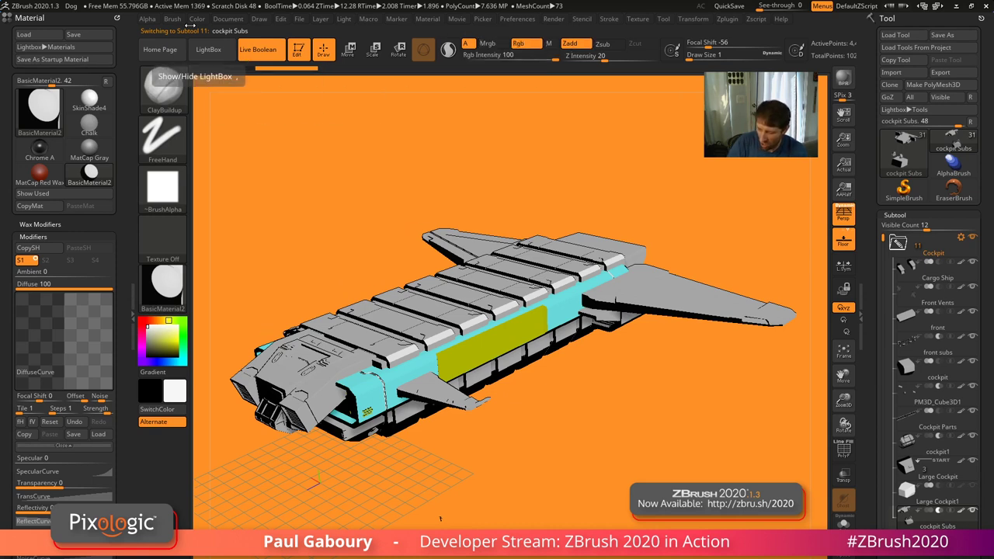
pyautogui.click(196, 19)
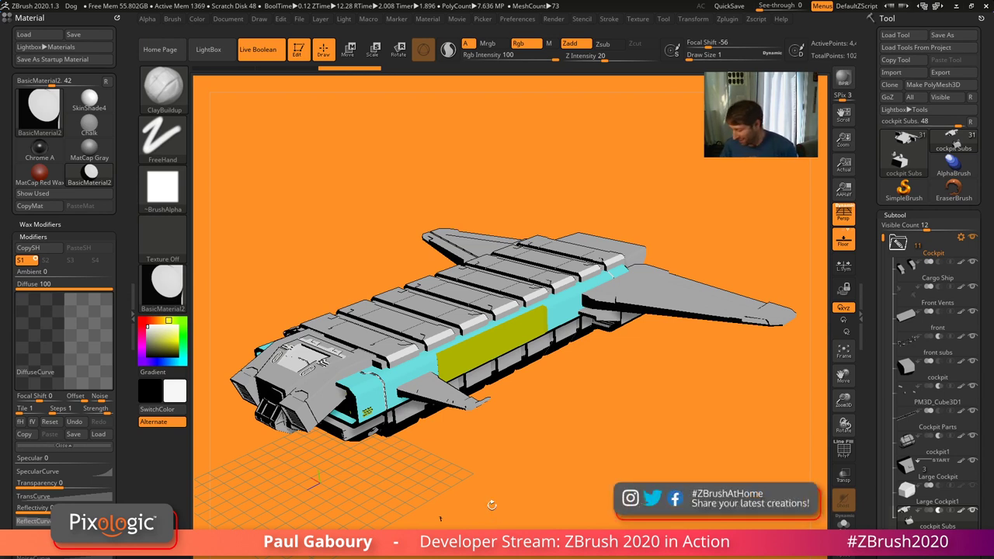
# Collapse the Cockpit folder, fill the Repeat Middle Subs subtool in the Middle Portion folder with white, and make Repeat Middle Subs1 active
pyautogui.click(897, 243)
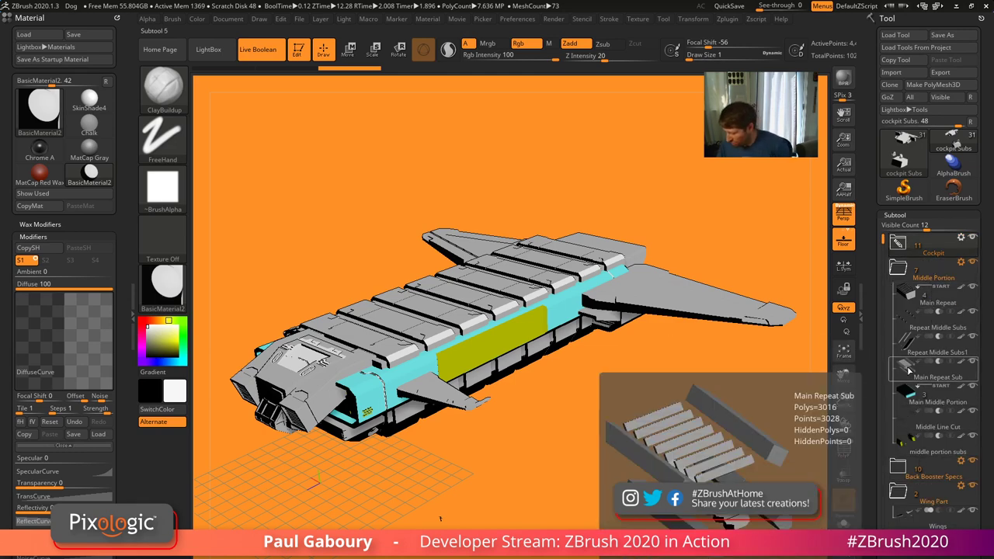
pyautogui.moveTo(910, 352)
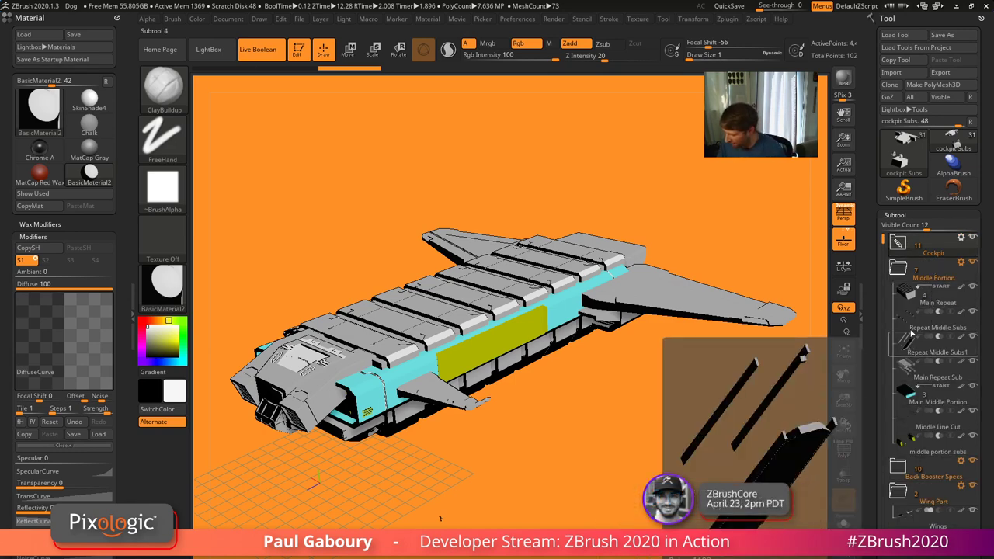
pyautogui.click(904, 327)
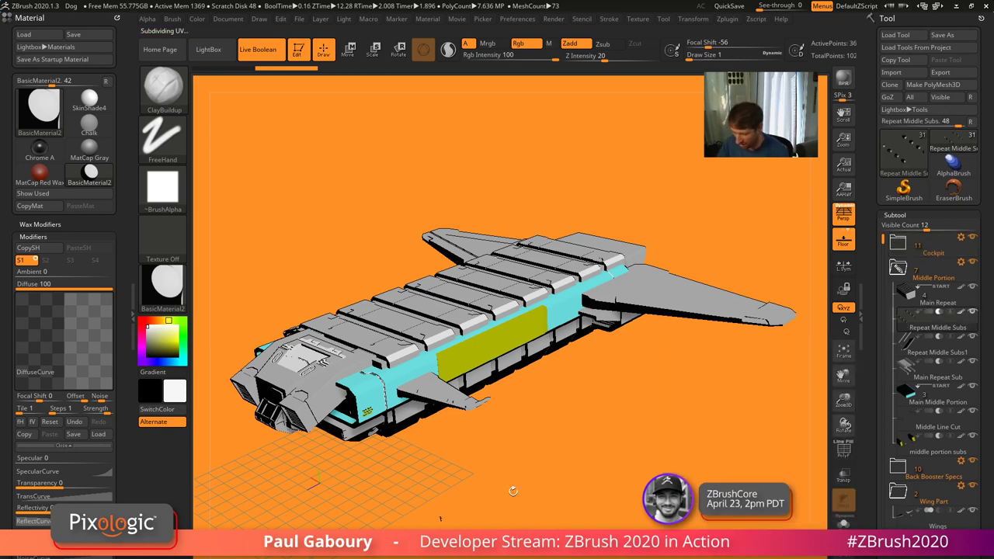
pyautogui.click(199, 20)
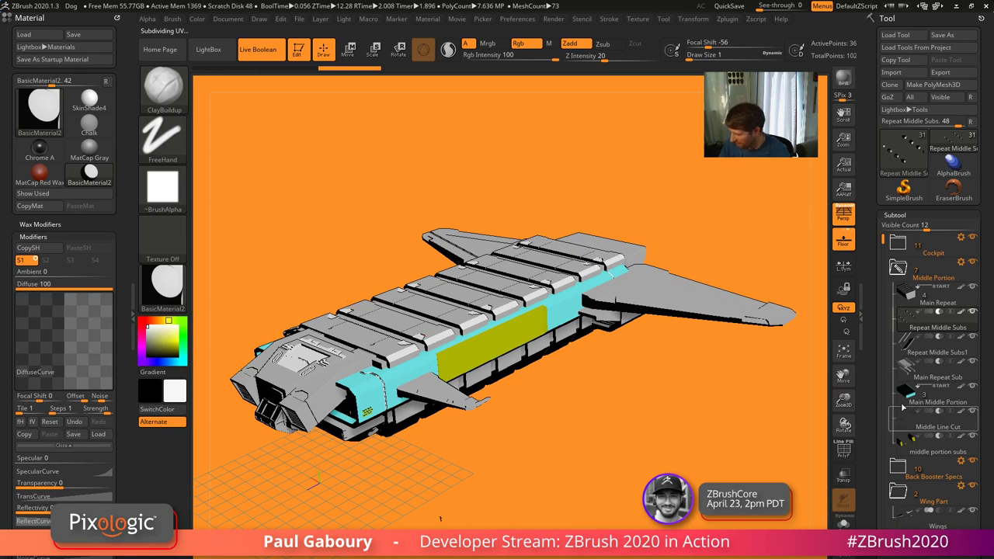
pyautogui.click(907, 351)
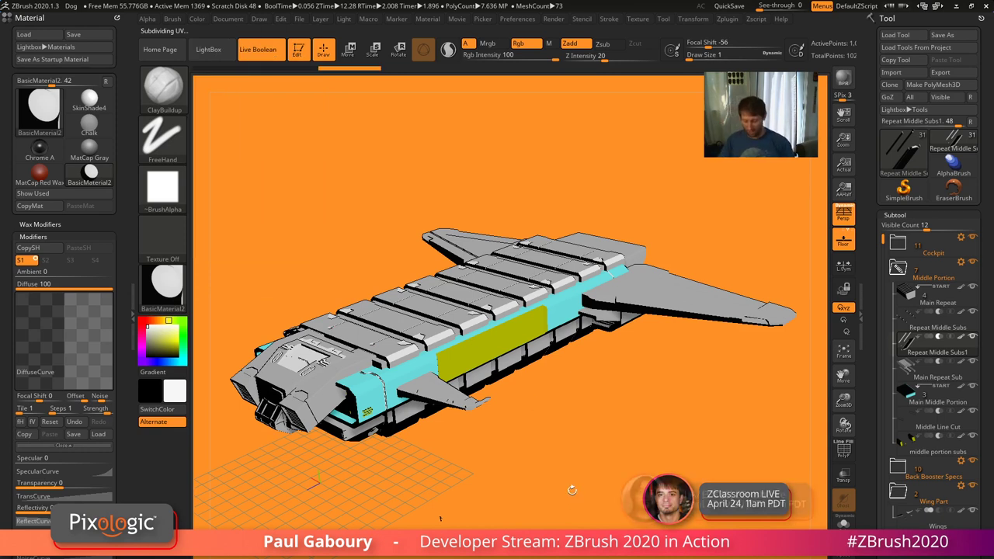
# Fill the Main Middle Portion subtool with the active white colour, RGB 247, 247, 247
pyautogui.moveTo(882, 241); pyautogui.dragTo(880, 305)
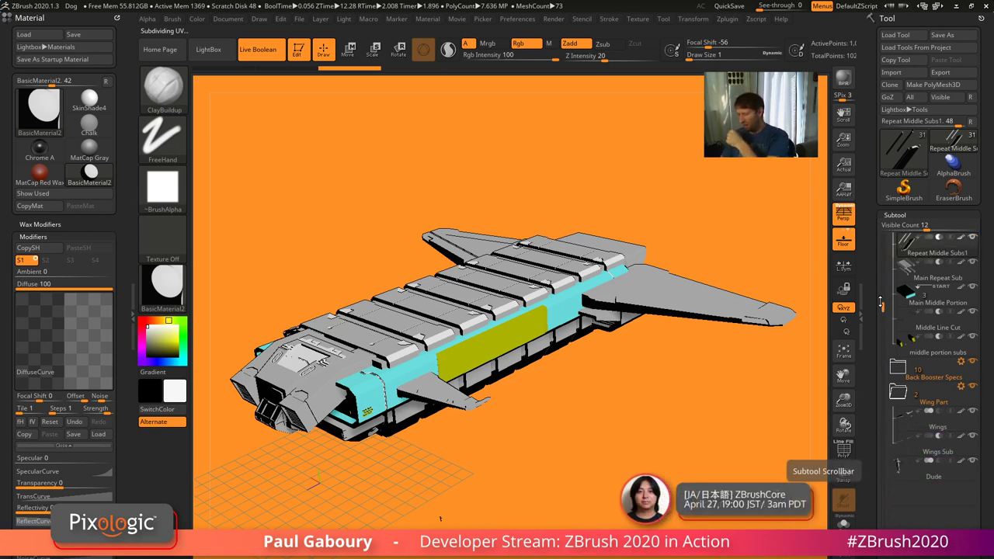
pyautogui.click(908, 299)
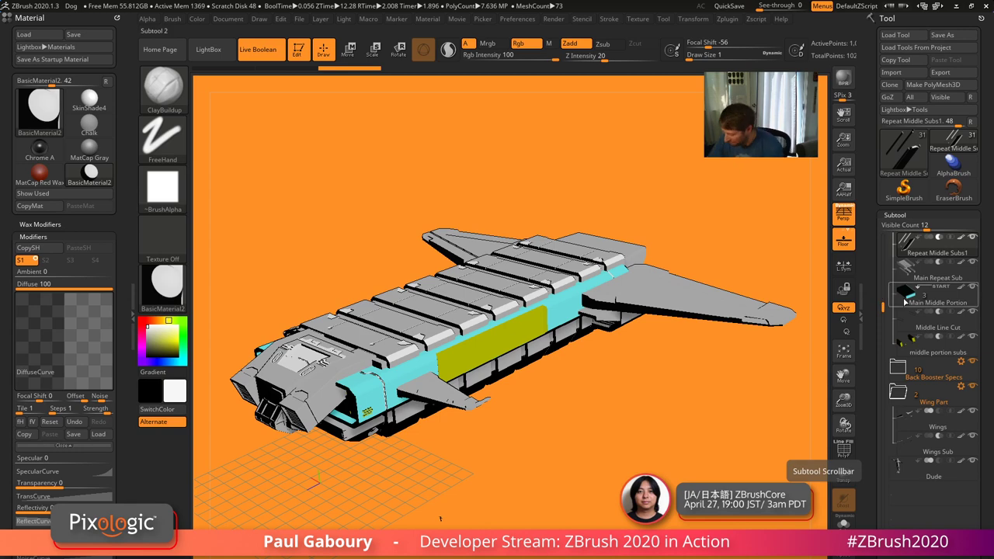
pyautogui.click(196, 18)
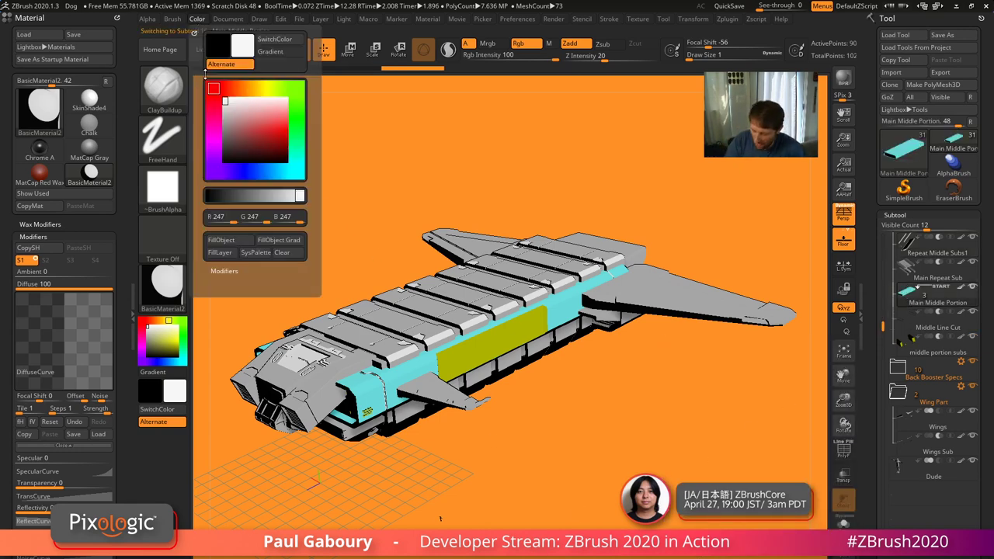
pyautogui.click(233, 240)
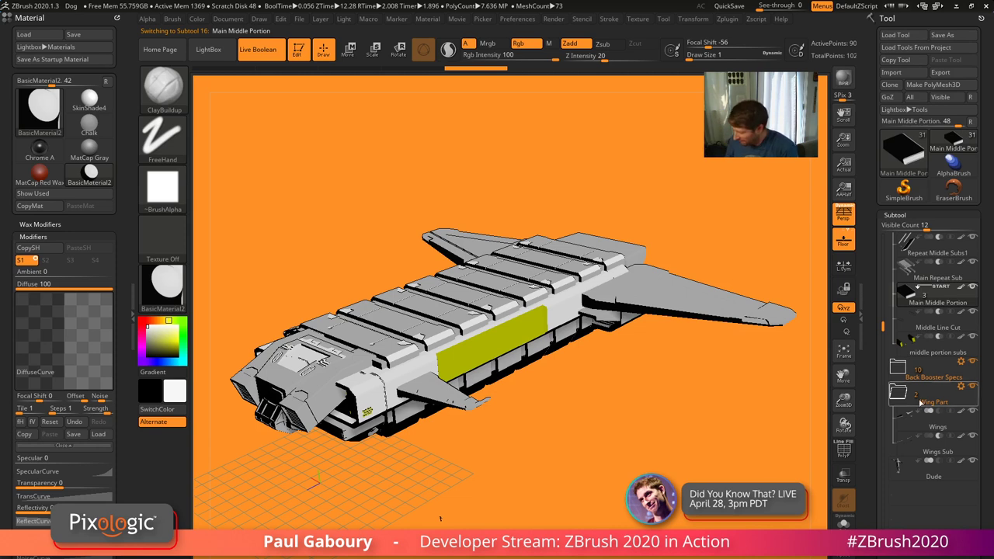
# Make the middle portion subs subtool the active one for recolouring
pyautogui.click(917, 345)
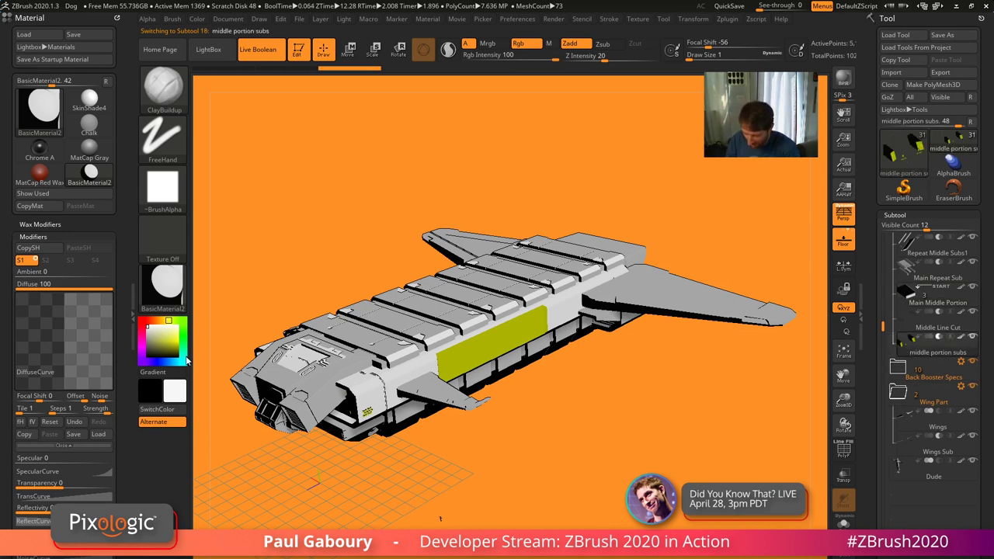
# Sample the ship's light grey (RGB 194, 194, 194) and fill the middle portion subs subtool with it
pyautogui.moveTo(166, 340); pyautogui.dragTo(395, 320)
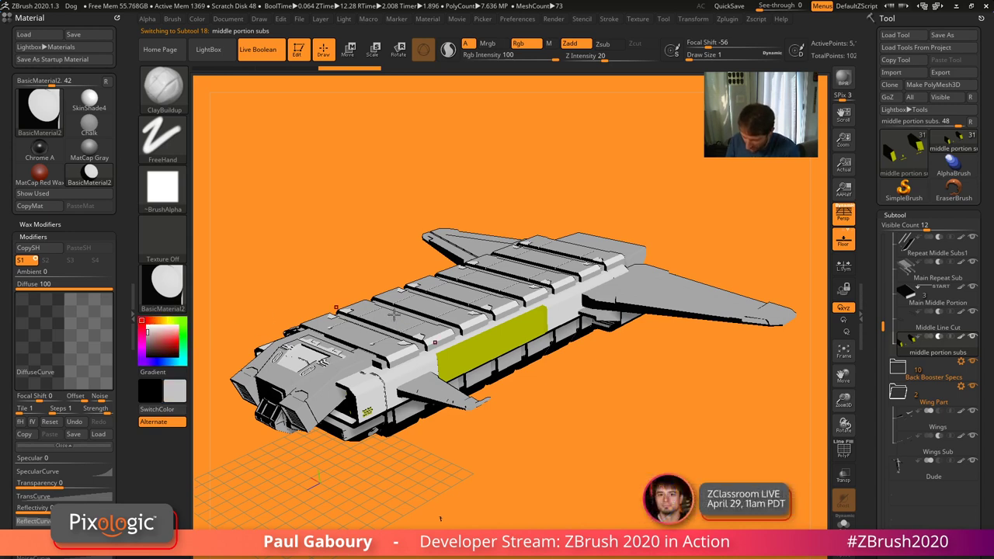
pyautogui.click(197, 20)
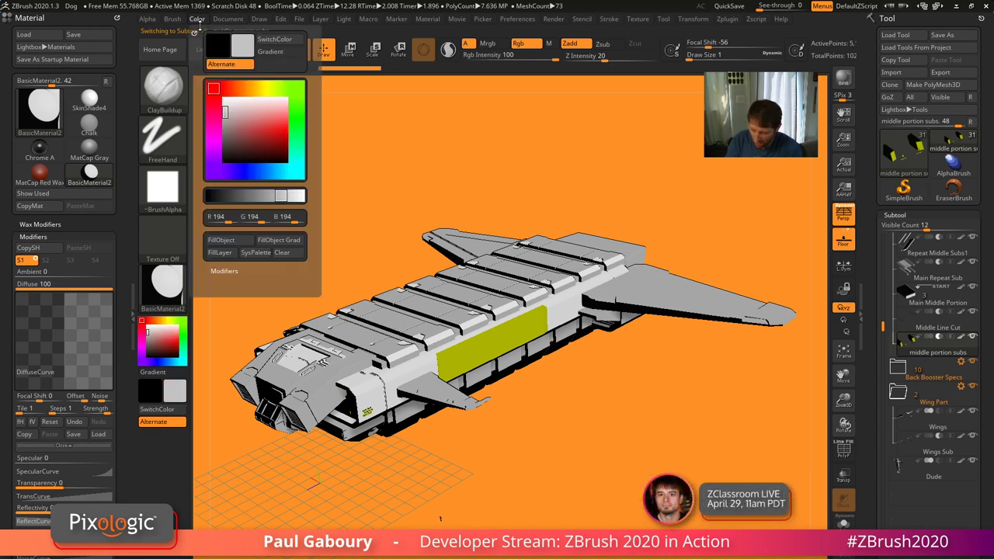
pyautogui.click(221, 240)
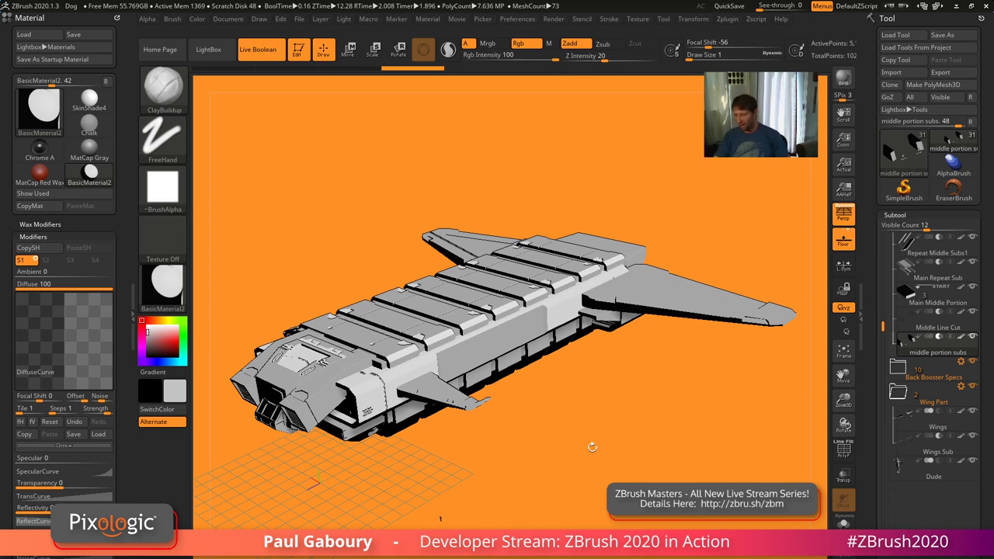
# Choose the ReflectRed material, restrict painting to material only, and fill the middle portion subs subtool with it
pyautogui.press('m')
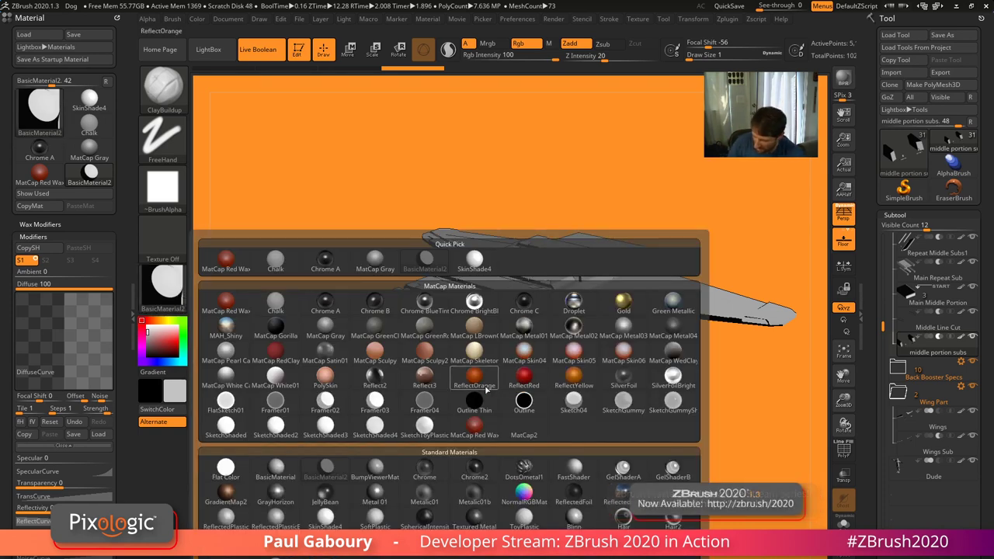
pyautogui.click(542, 386)
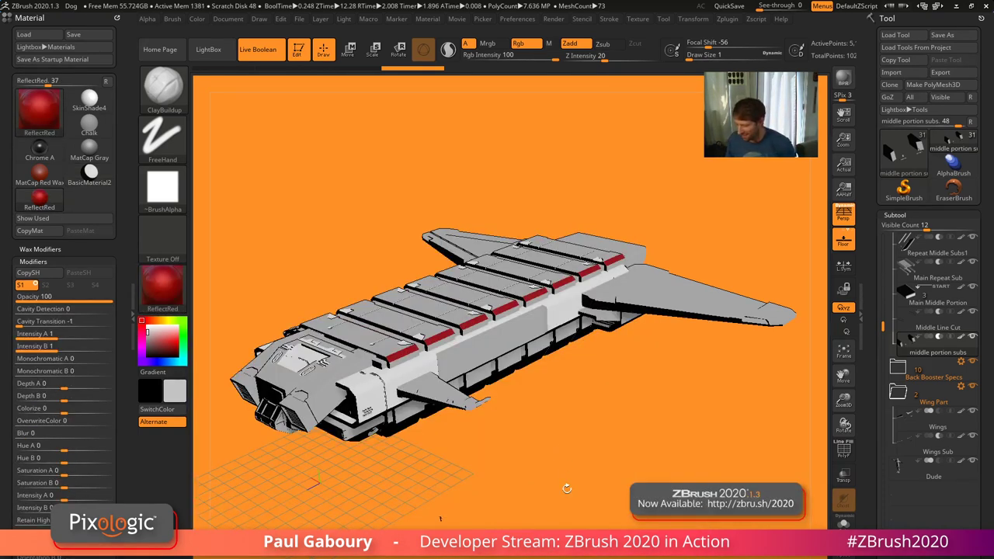
pyautogui.moveTo(903, 344)
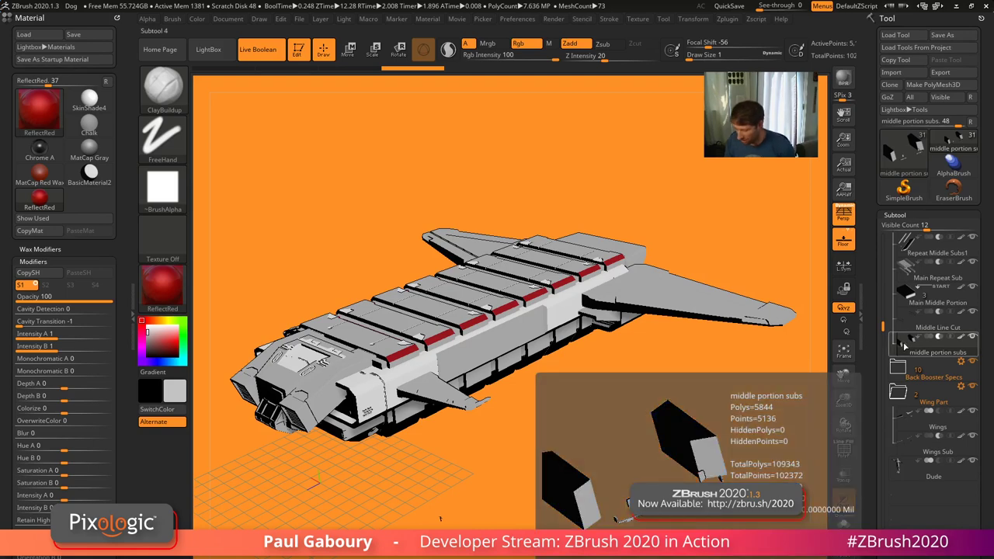
pyautogui.click(549, 43)
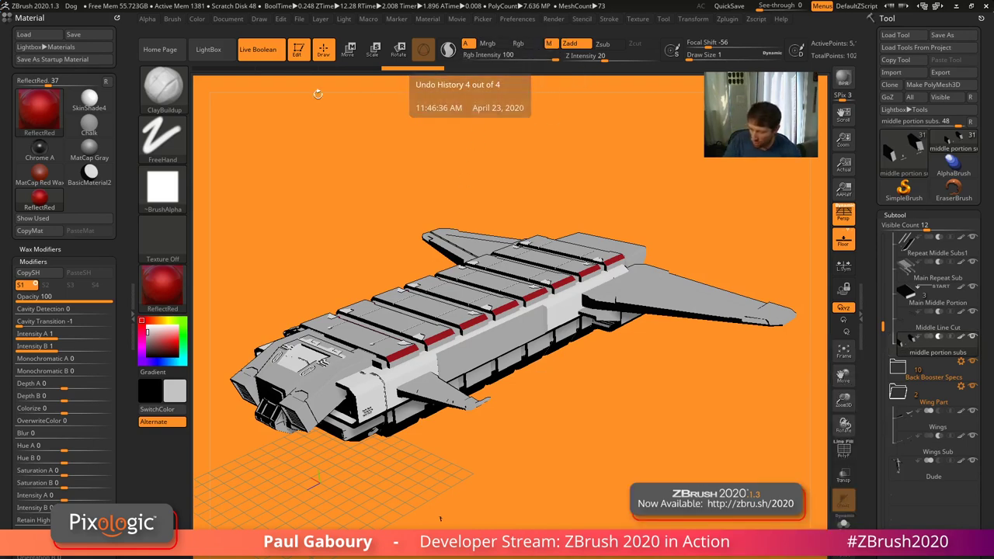
pyautogui.click(197, 20)
pyautogui.click(237, 240)
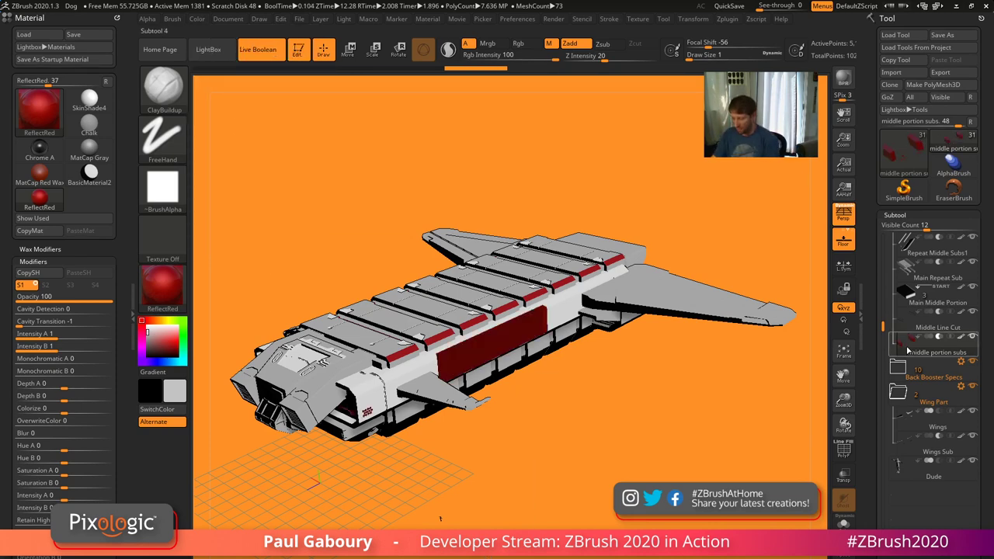
# Sample BasicMaterial2 from the ship and fill the middle portion subs subtool with that material
pyautogui.moveTo(906, 351)
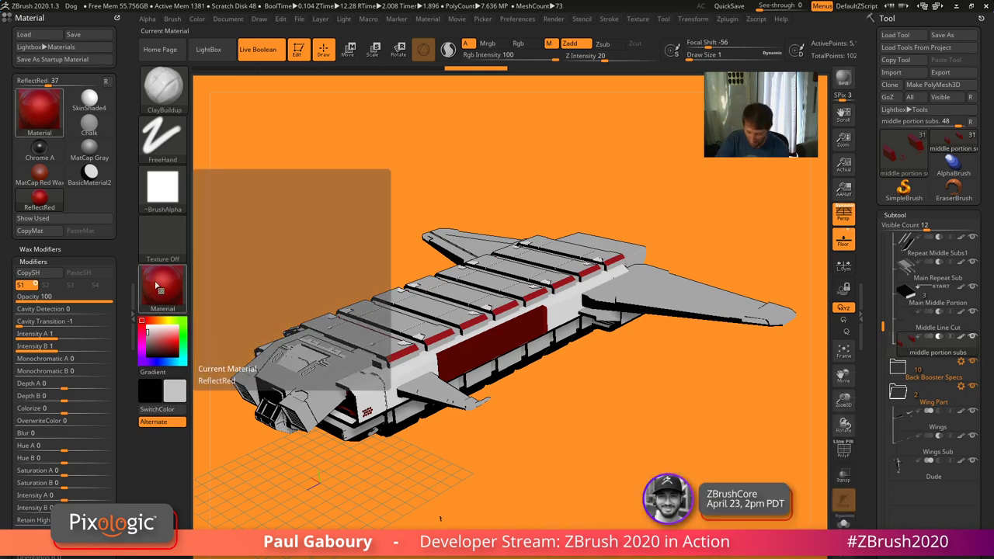
pyautogui.moveTo(158, 288); pyautogui.dragTo(401, 326)
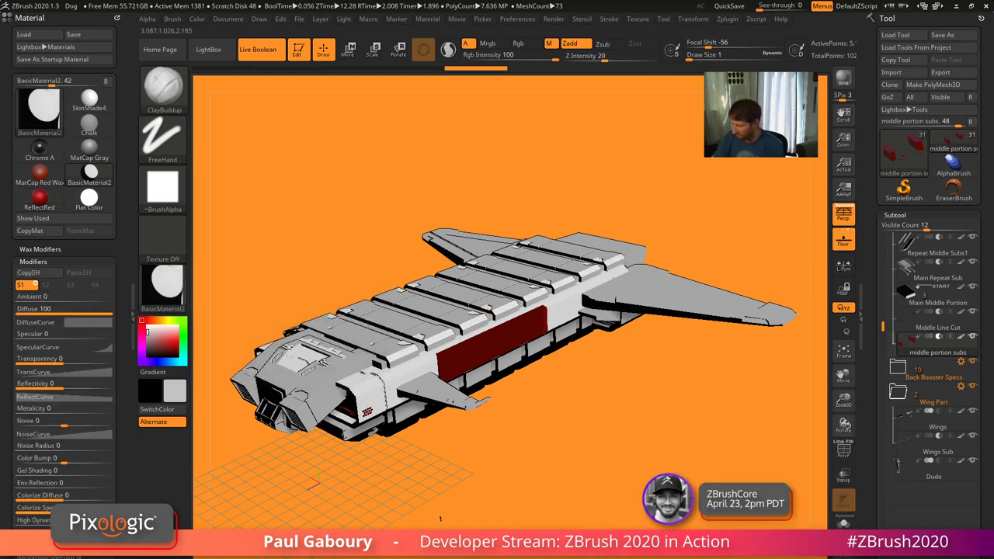
pyautogui.click(201, 22)
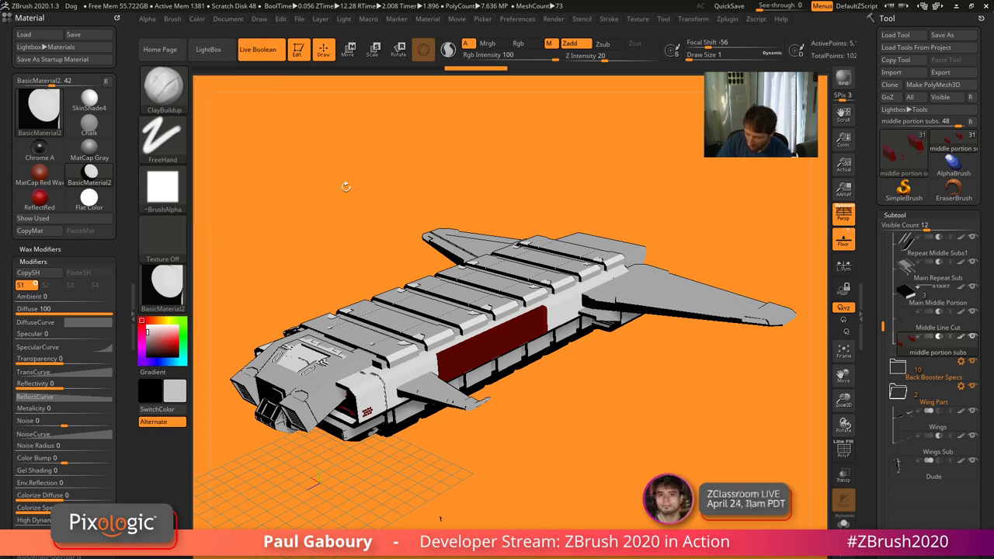
pyautogui.click(198, 19)
pyautogui.click(227, 241)
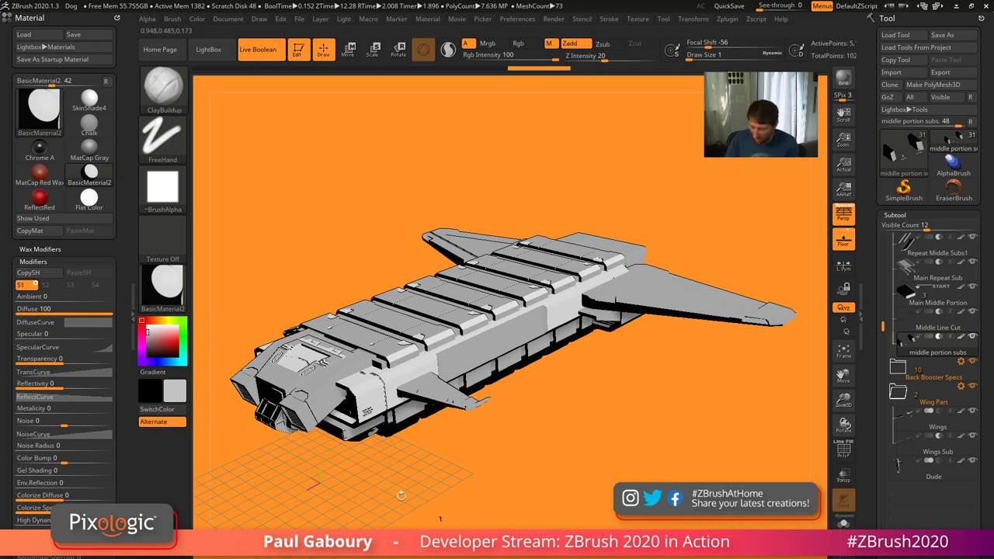
pyautogui.click(755, 18)
pyautogui.click(726, 19)
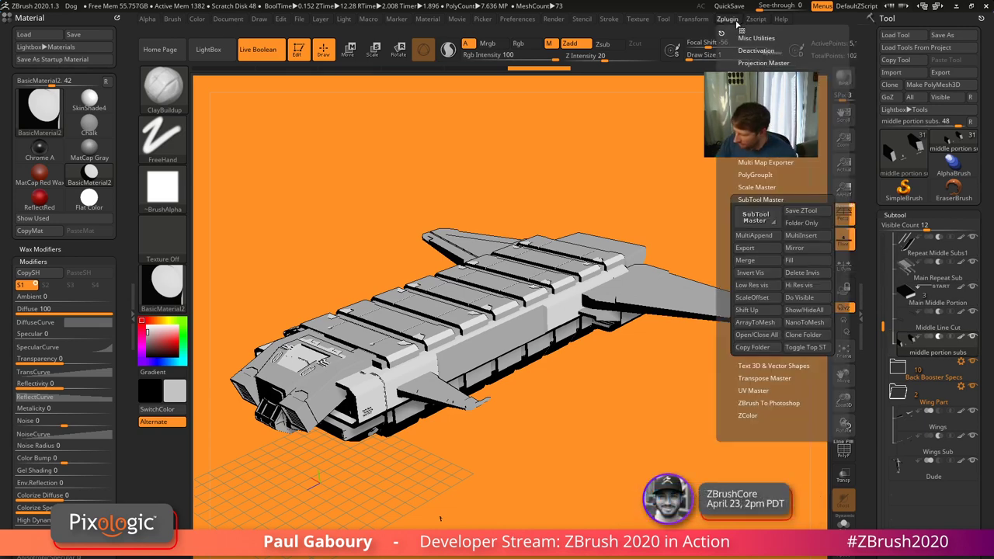
pyautogui.click(799, 262)
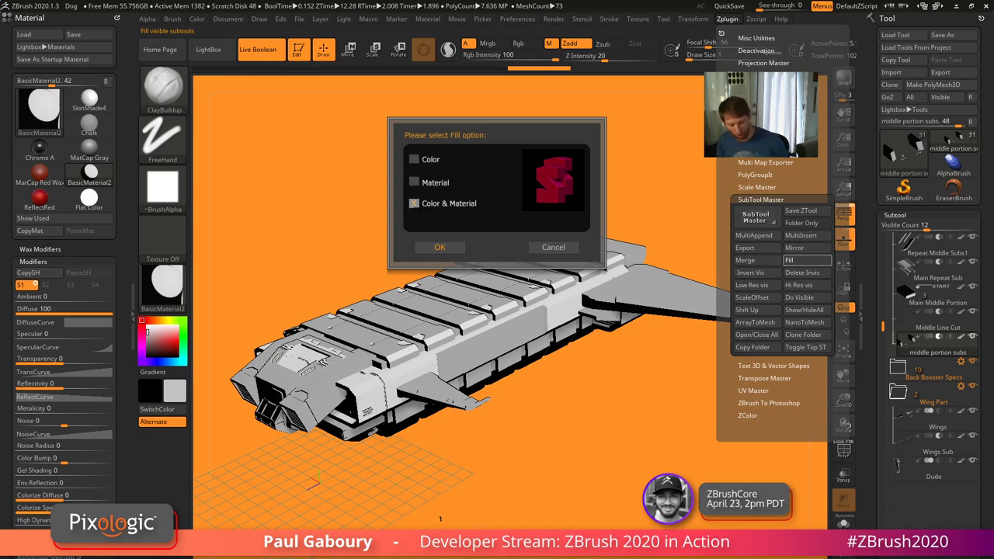
pyautogui.click(553, 247)
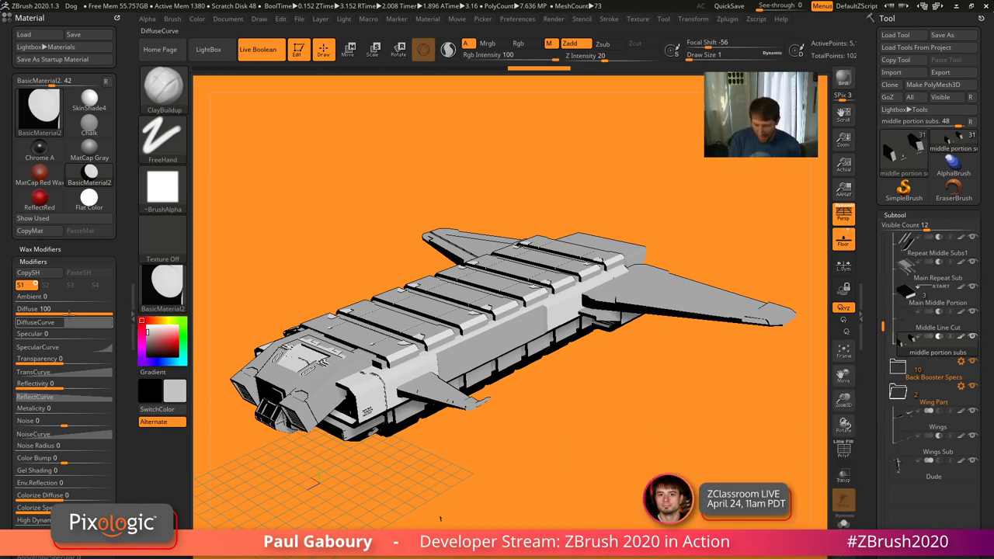
# Open the Diffuse curve of BasicMaterial2 and set its Steps to 5
pyautogui.moveTo(103, 311)
pyautogui.mouseDown()
pyautogui.moveTo(72, 310)
pyautogui.moveTo(115, 312)
pyautogui.mouseUp()
pyautogui.click(96, 323)
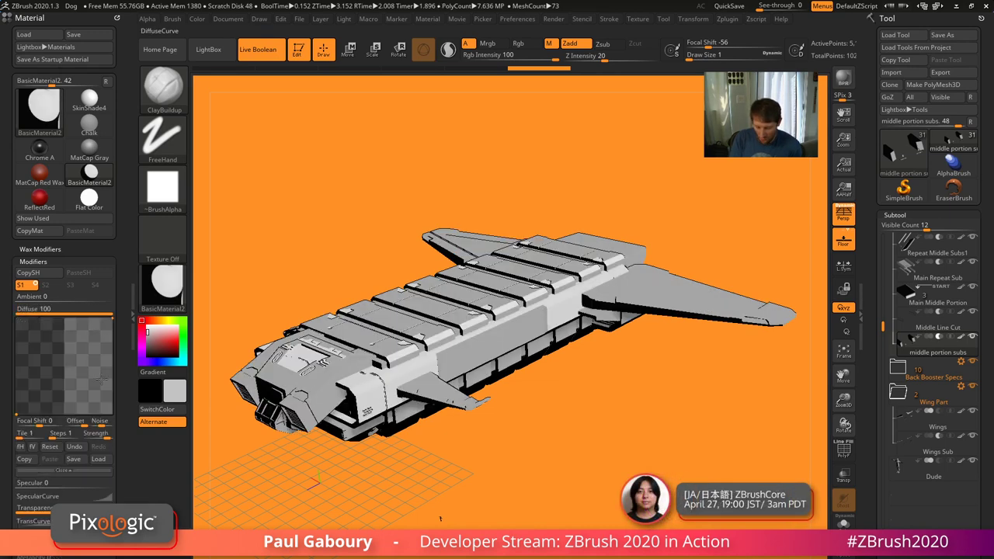
pyautogui.click(45, 445)
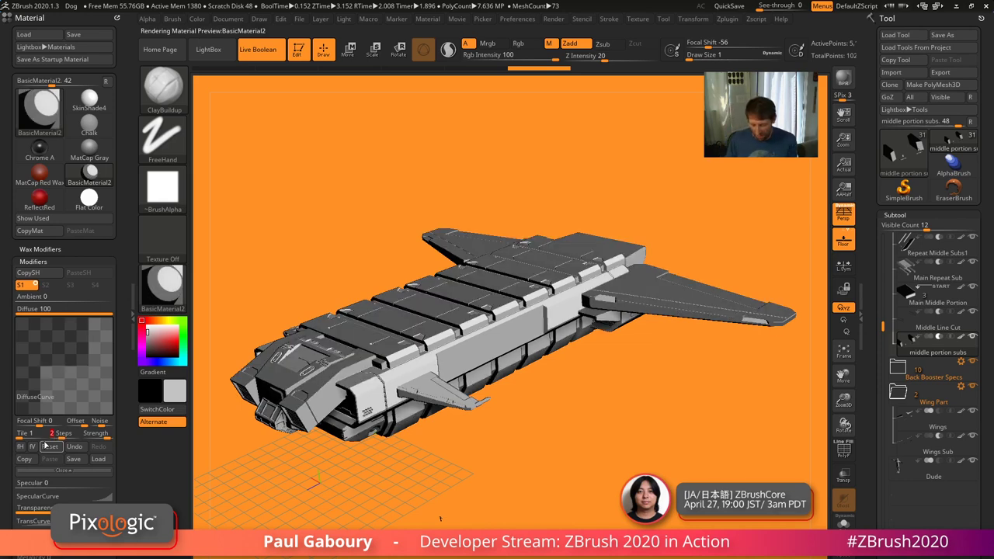
pyautogui.write('5')
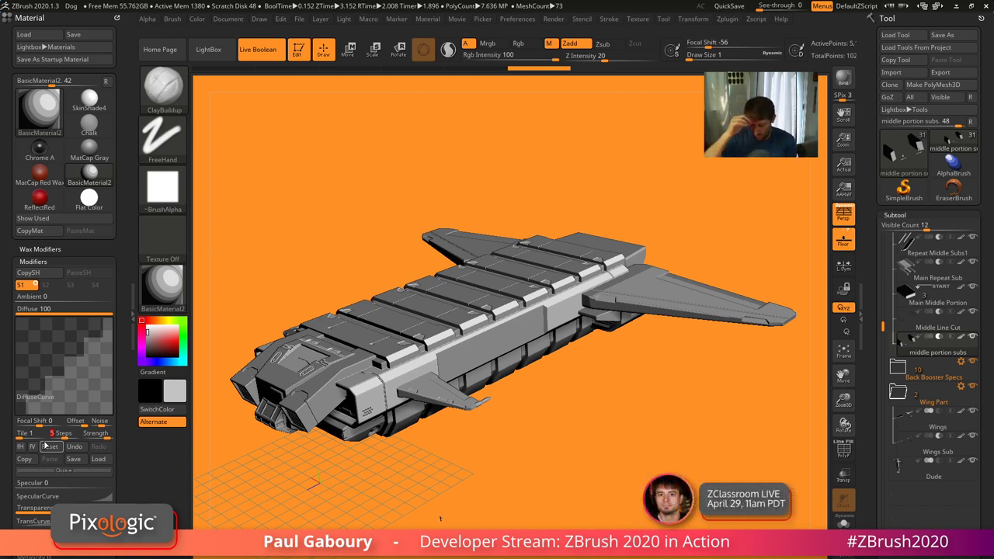
# Set the main color to bright red and turn off the polypaint display on all subtools
pyautogui.click(177, 339)
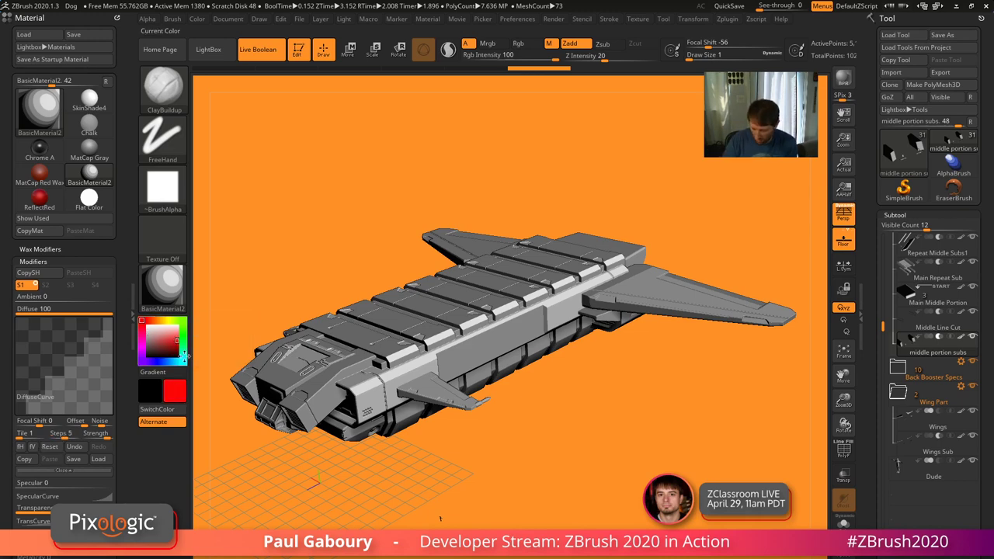
pyautogui.keyDown('shift'); pyautogui.click(960, 337); pyautogui.keyUp('shift')
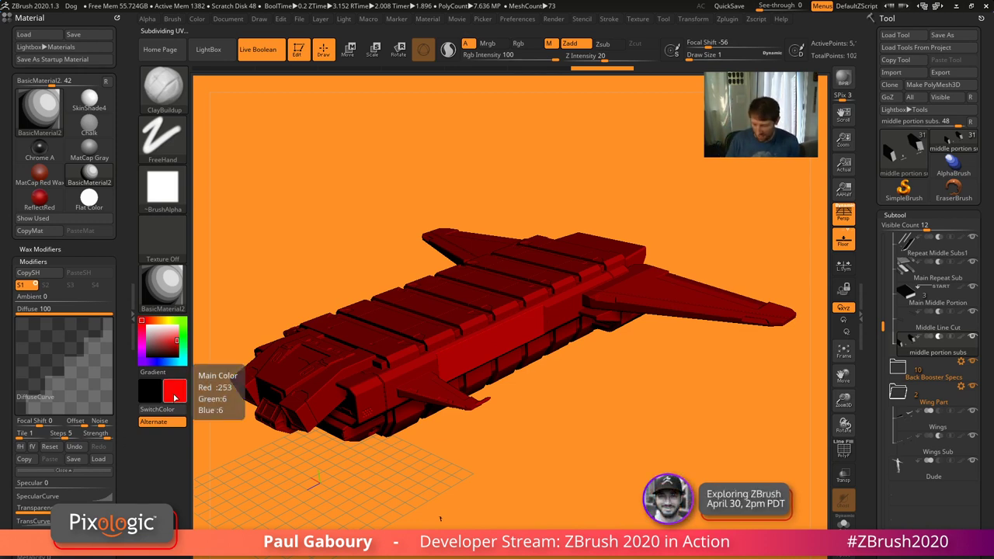
# Try 2 and 3 Steps on the Diffuse curve before setting 1, and restore the polypaint display on all subtools
pyautogui.moveTo(77, 438); pyautogui.dragTo(64, 439)
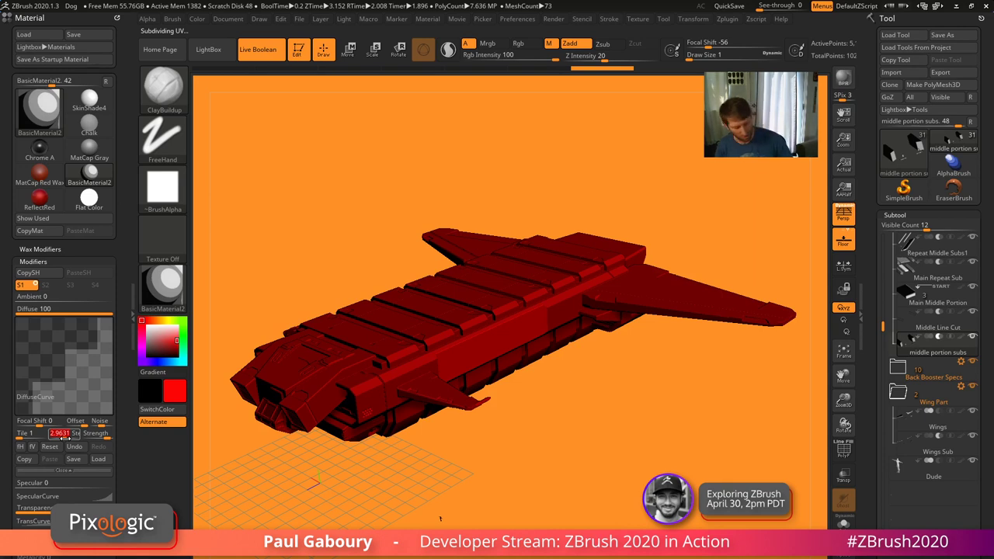
pyautogui.write('2')
pyautogui.click(63, 439)
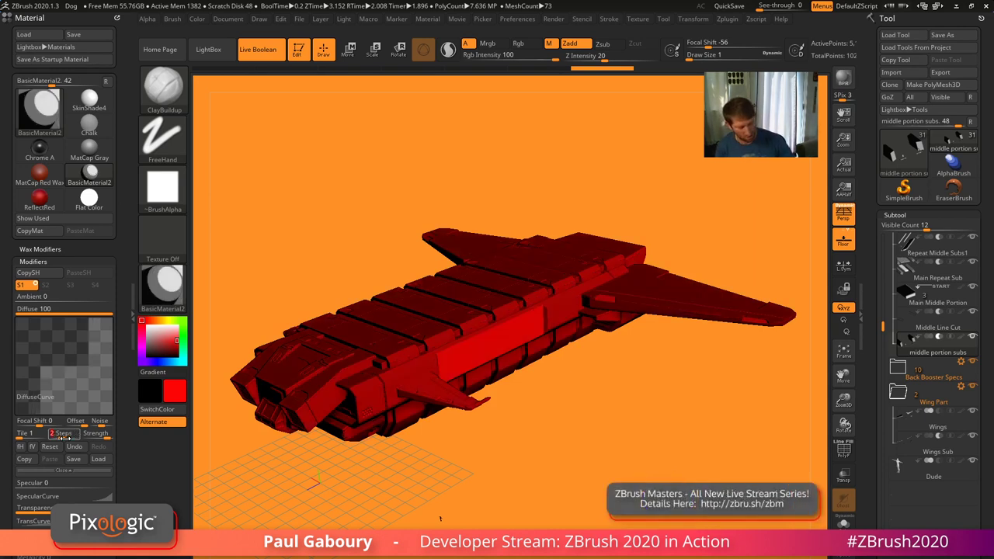
pyautogui.click(63, 437)
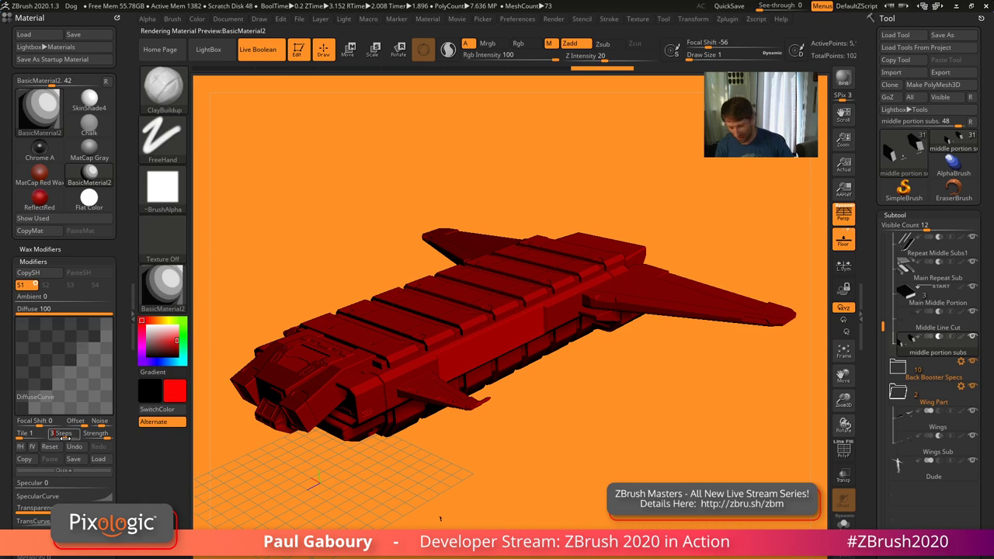
pyautogui.click(63, 437)
pyautogui.press('Return')
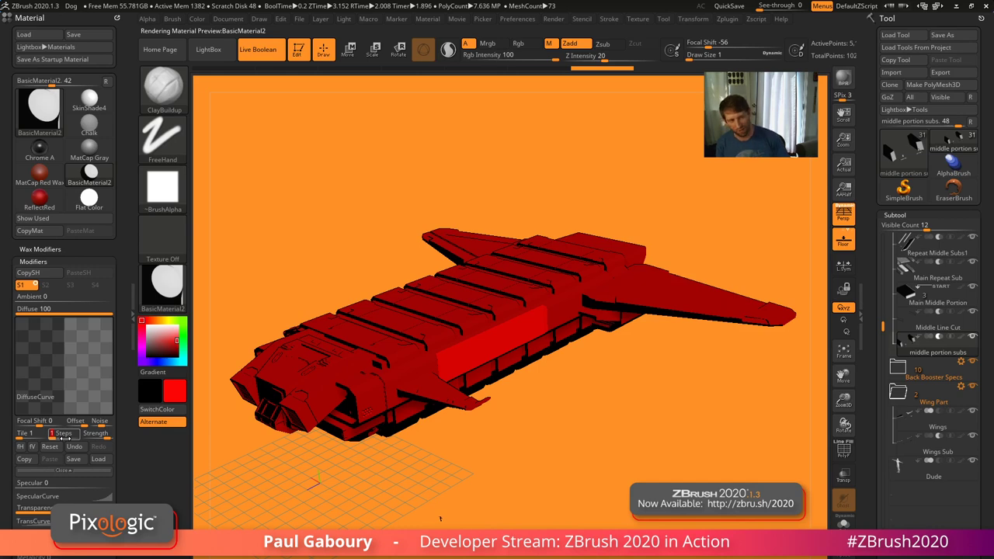
pyautogui.click(962, 342)
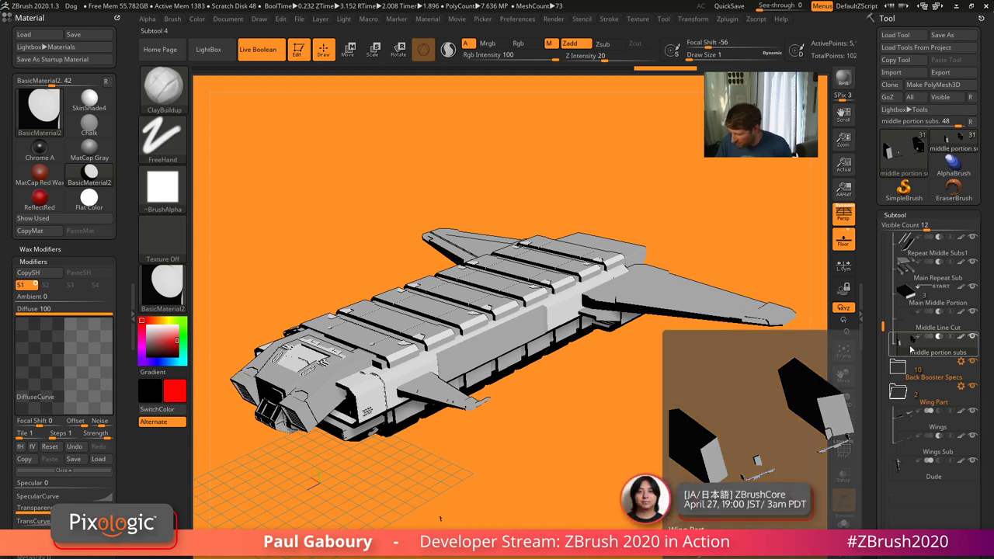
# Isolate the middle portion subs subtool and fill it with both the red color and BasicMaterial2 using Mrgb
pyautogui.click(843, 524)
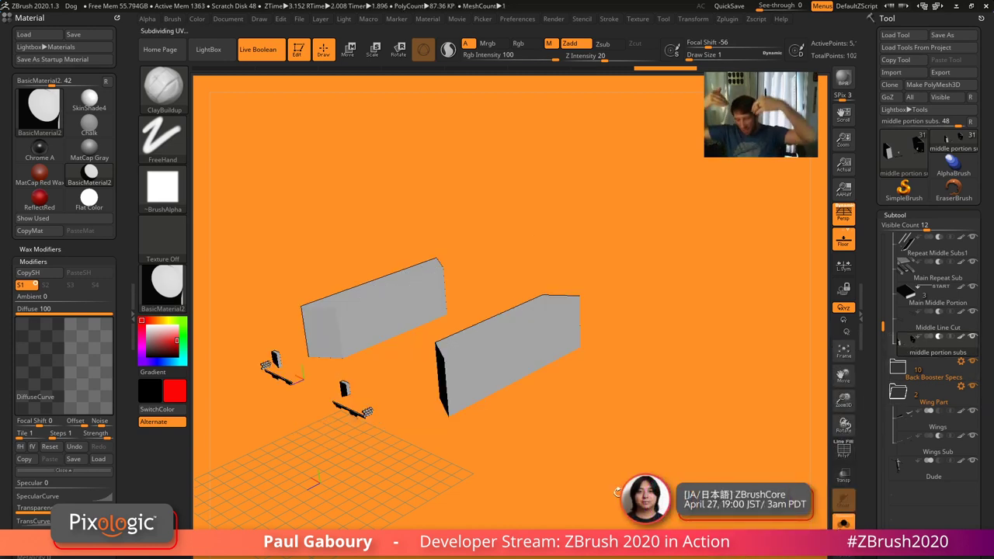
pyautogui.moveTo(940, 339)
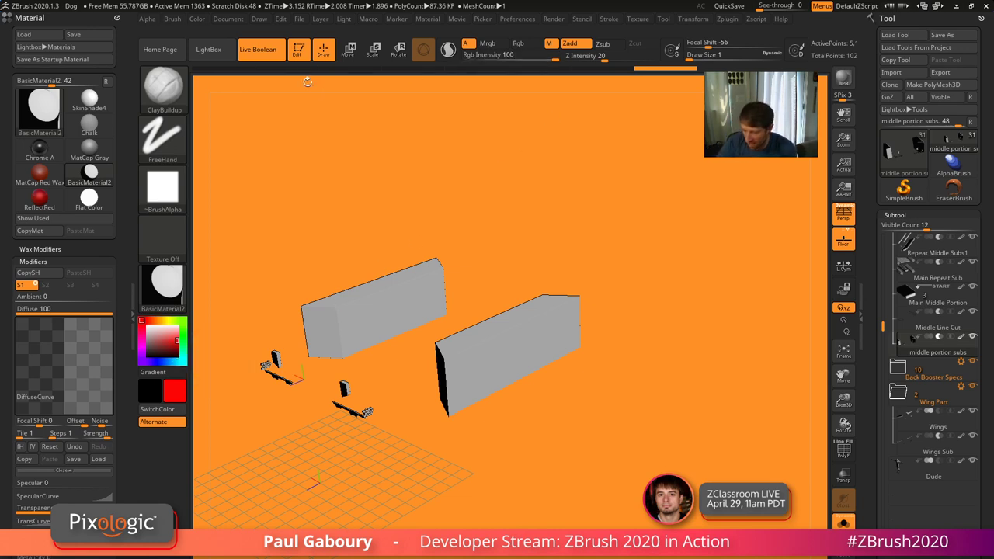
pyautogui.click(491, 44)
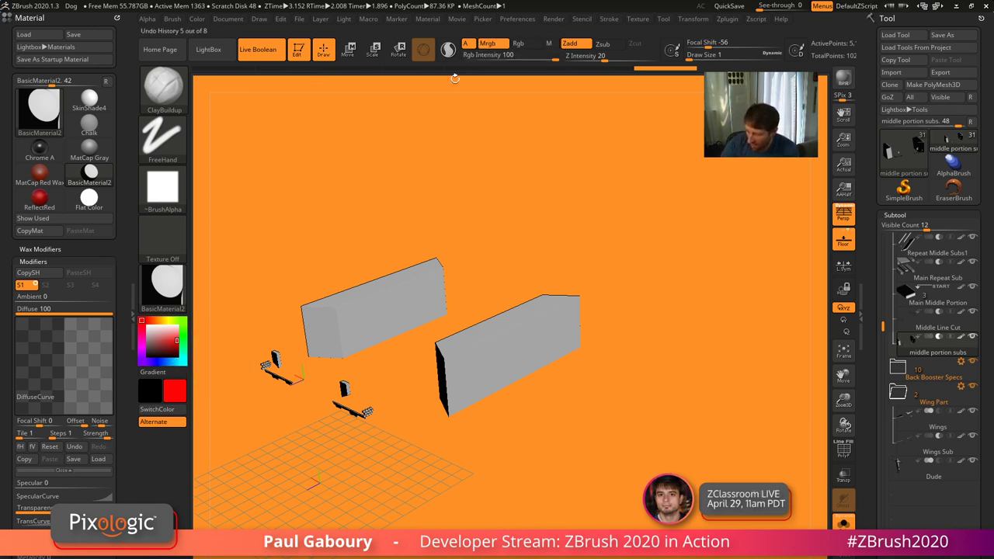
pyautogui.click(196, 19)
pyautogui.click(230, 239)
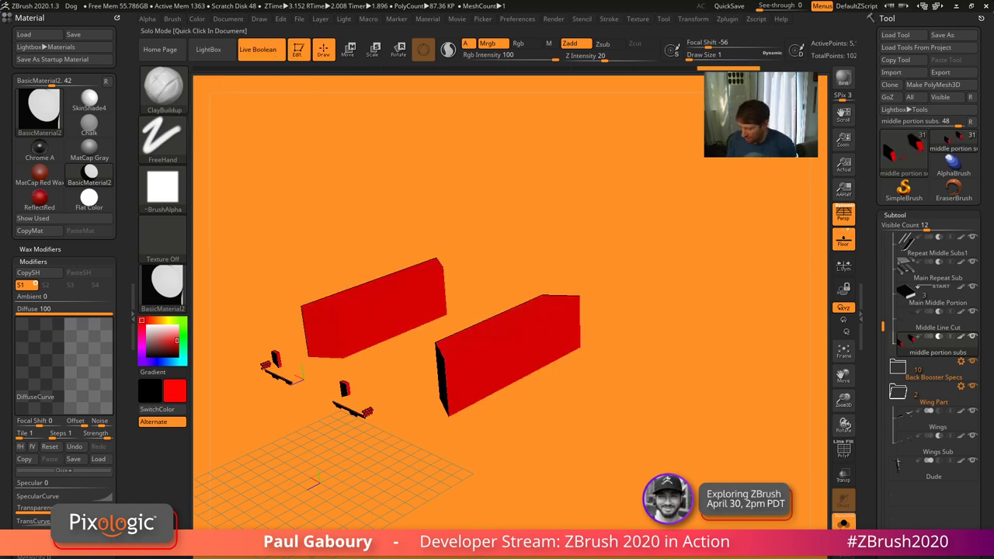
# Show the whole ship again and render it with BPR
pyautogui.click(843, 524)
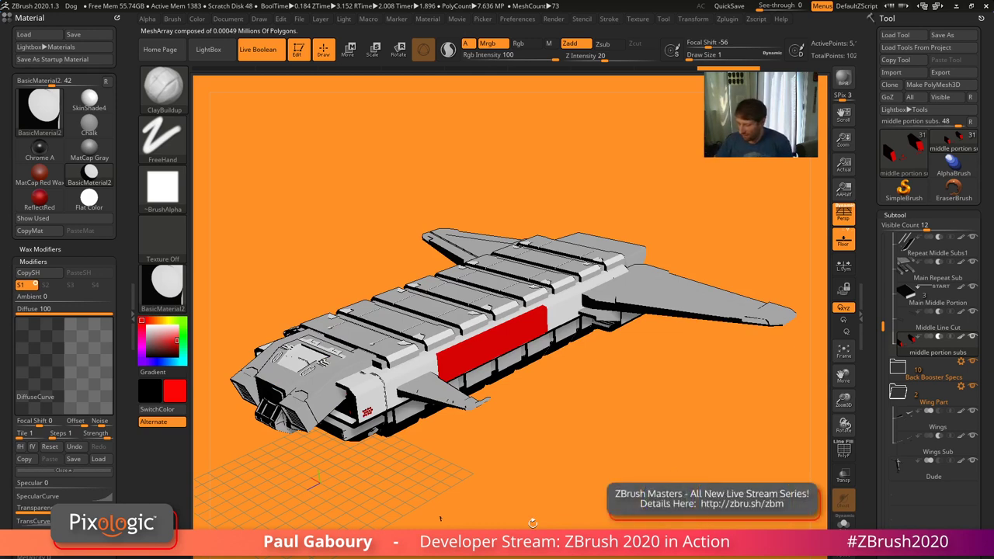
pyautogui.click(843, 80)
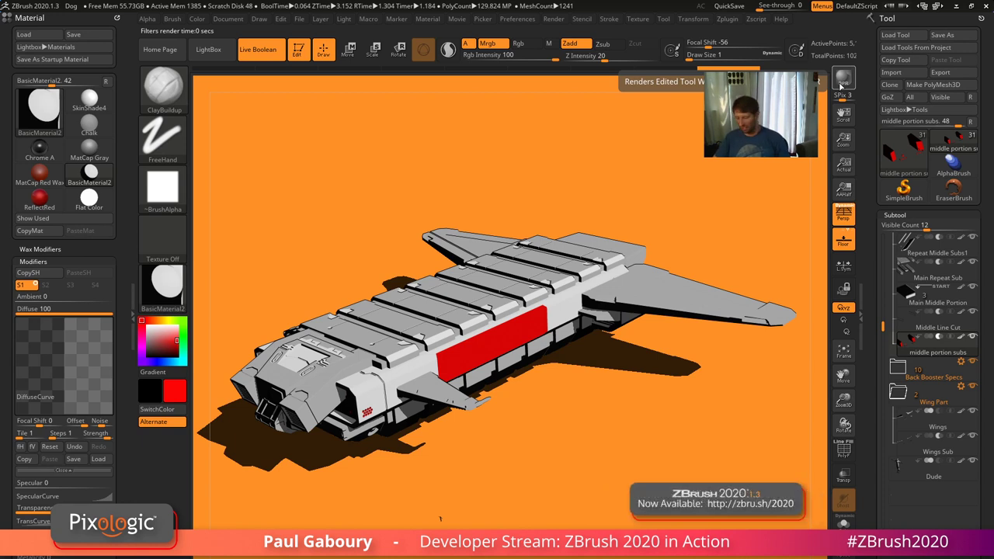
# Isolate the middle portion subs subtool and hide everything except one cluster of small hexagonal pieces
pyautogui.click(843, 521)
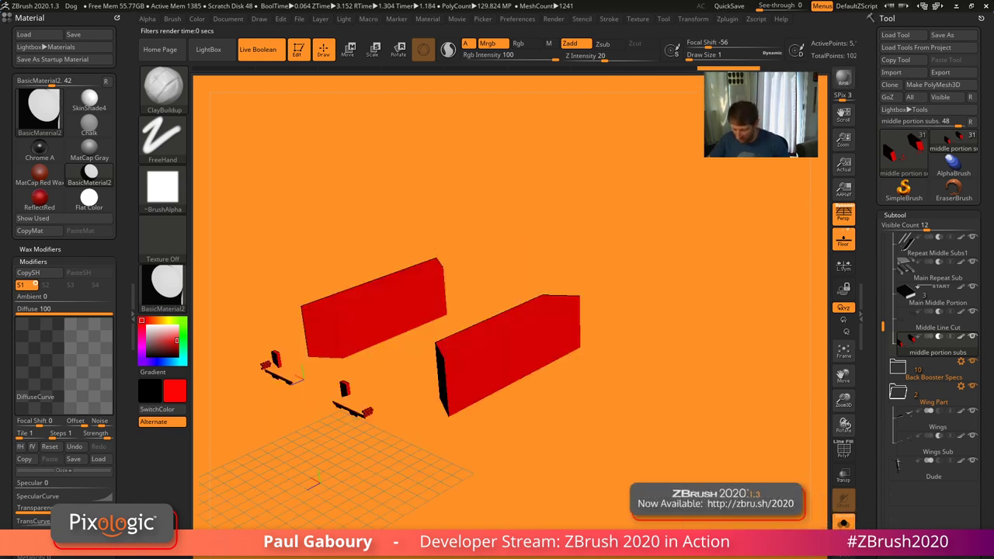
pyautogui.moveTo(381, 430)
pyautogui.mouseDown()
pyautogui.moveTo(396, 492)
pyautogui.moveTo(375, 451)
pyautogui.moveTo(481, 517)
pyautogui.moveTo(375, 416)
pyautogui.mouseUp()
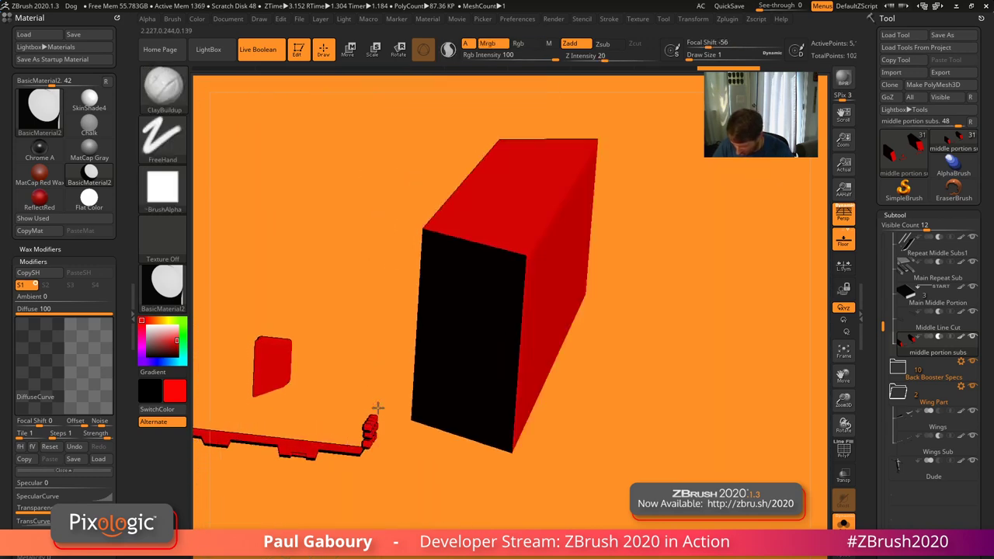
pyautogui.keyDown('ctrl'); pyautogui.keyDown('shift'); pyautogui.moveTo(419, 480); pyautogui.dragTo(362, 405); pyautogui.keyUp('shift'); pyautogui.keyUp('ctrl')
pyautogui.keyDown('ctrl'); pyautogui.keyDown('shift'); pyautogui.moveTo(446, 463); pyautogui.dragTo(463, 488); pyautogui.keyUp('shift'); pyautogui.keyUp('ctrl')
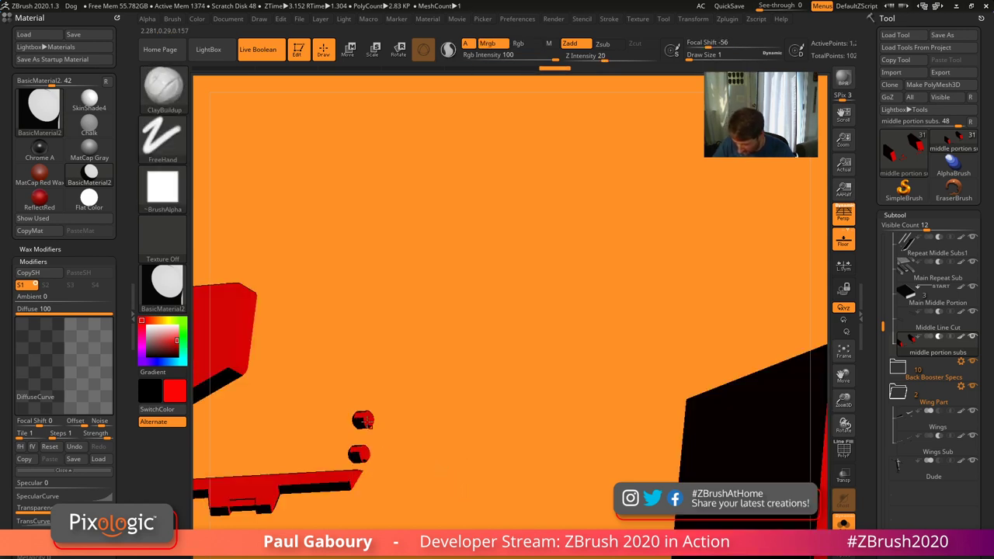
pyautogui.keyDown('ctrl'); pyautogui.keyDown('shift'); pyautogui.moveTo(348, 402); pyautogui.dragTo(378, 460); pyautogui.keyUp('shift'); pyautogui.keyUp('ctrl')
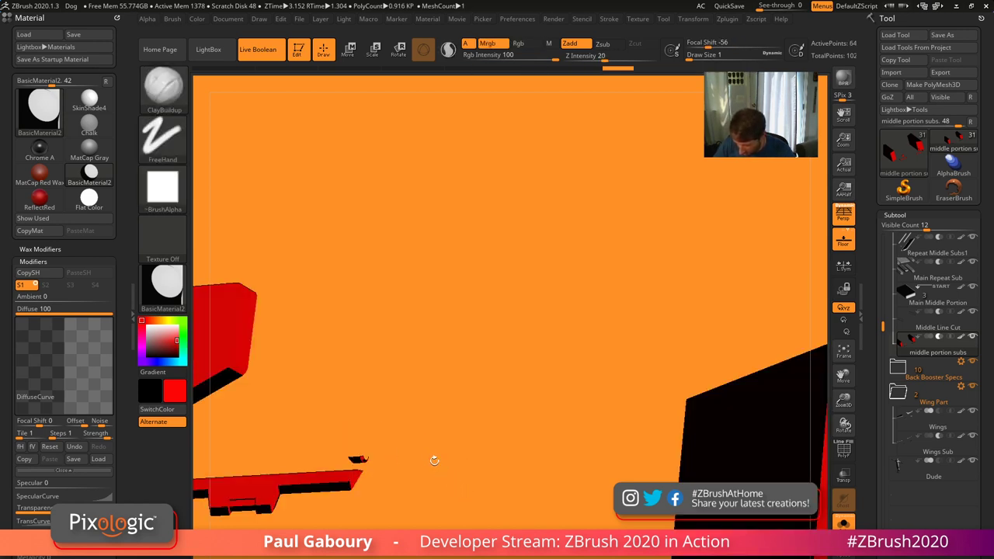
pyautogui.keyDown('ctrl'); pyautogui.keyDown('shift'); pyautogui.click(461, 493); pyautogui.keyUp('shift'); pyautogui.keyUp('ctrl')
pyautogui.keyDown('alt'); pyautogui.moveTo(455, 484); pyautogui.dragTo(562, 401); pyautogui.keyUp('alt')
# Fill the visible hexagonal pieces with purple (R 130, G 6, B 253), and unhide the rest of the subtool
pyautogui.click(143, 361)
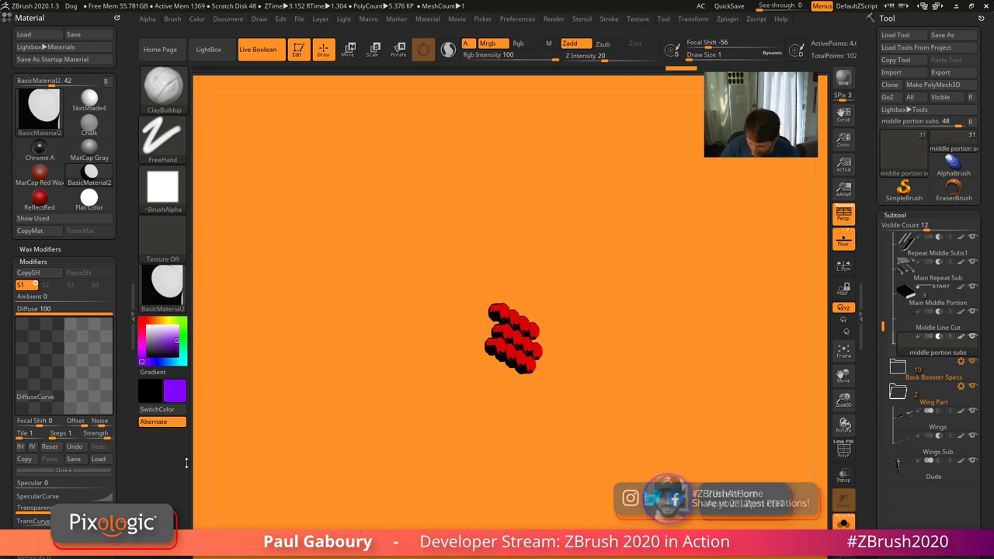
pyautogui.click(196, 18)
pyautogui.click(222, 246)
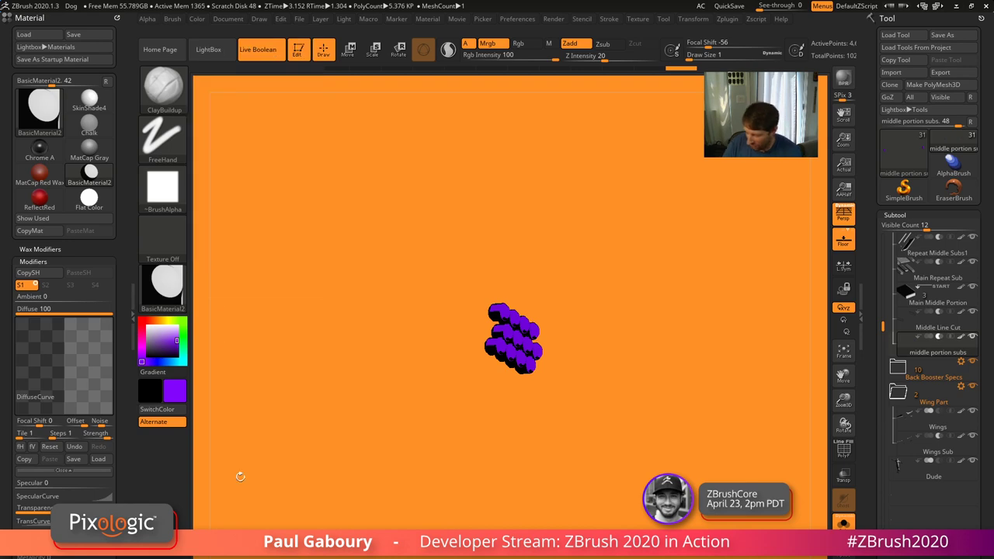
pyautogui.keyDown('ctrl'); pyautogui.keyDown('shift'); pyautogui.click(611, 505); pyautogui.keyUp('shift'); pyautogui.keyUp('ctrl')
pyautogui.keyDown('ctrl'); pyautogui.moveTo(610, 505); pyautogui.dragTo(515, 471, button='right'); pyautogui.keyUp('ctrl')
pyautogui.moveTo(515, 475)
pyautogui.mouseDown()
pyautogui.moveTo(541, 464)
pyautogui.moveTo(541, 508)
pyautogui.moveTo(555, 451)
pyautogui.mouseUp()
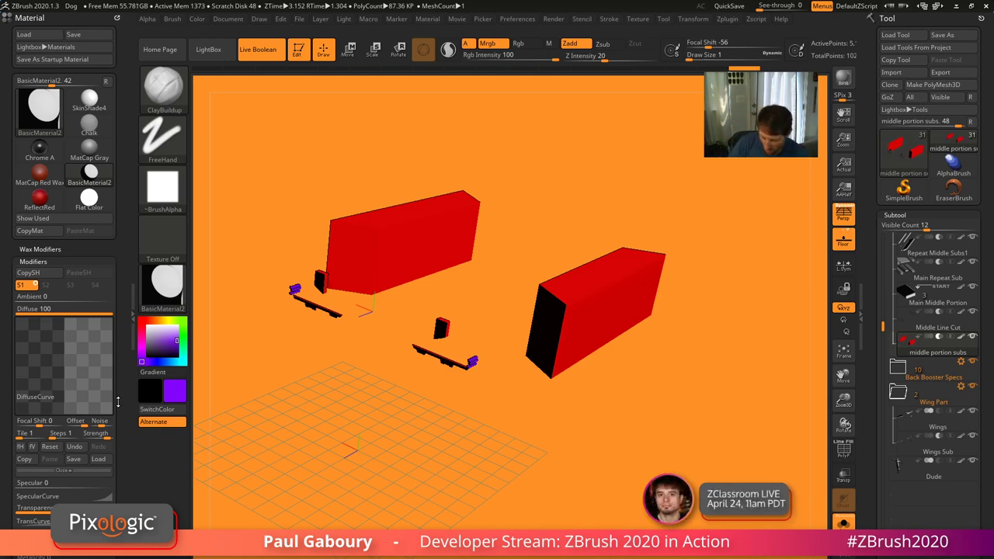
# Recall the stored 34Front camera, show the whole ship again and render it with BPR
pyautogui.moveTo(118, 401); pyautogui.dragTo(110, 311)
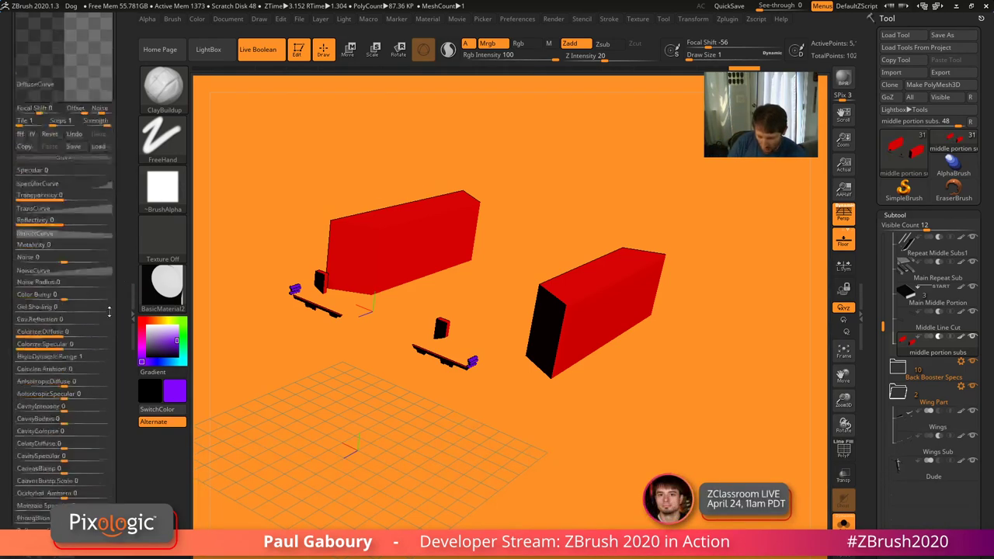
pyautogui.click(260, 19)
pyautogui.scroll(-5, 374, 310)
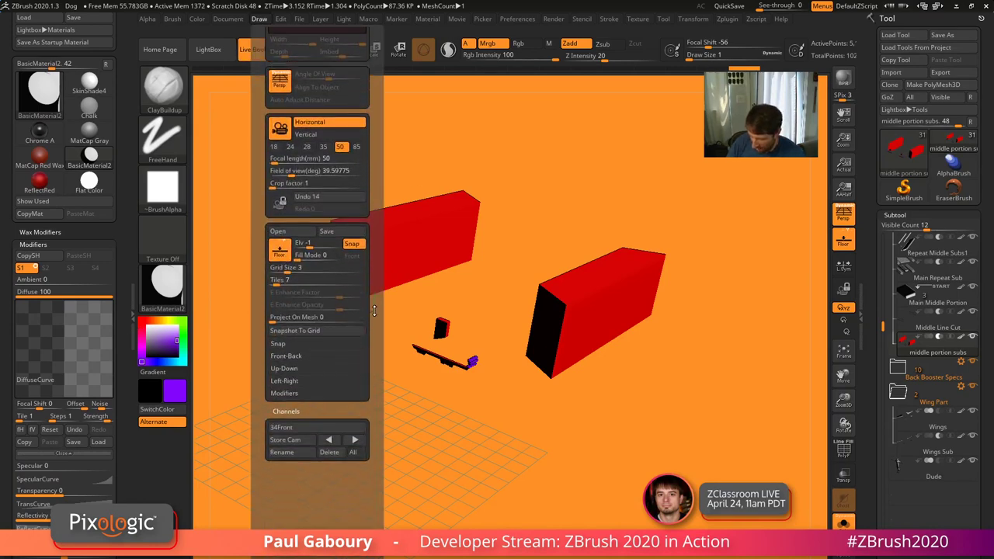
pyautogui.click(309, 429)
pyautogui.click(304, 431)
pyautogui.click(334, 457)
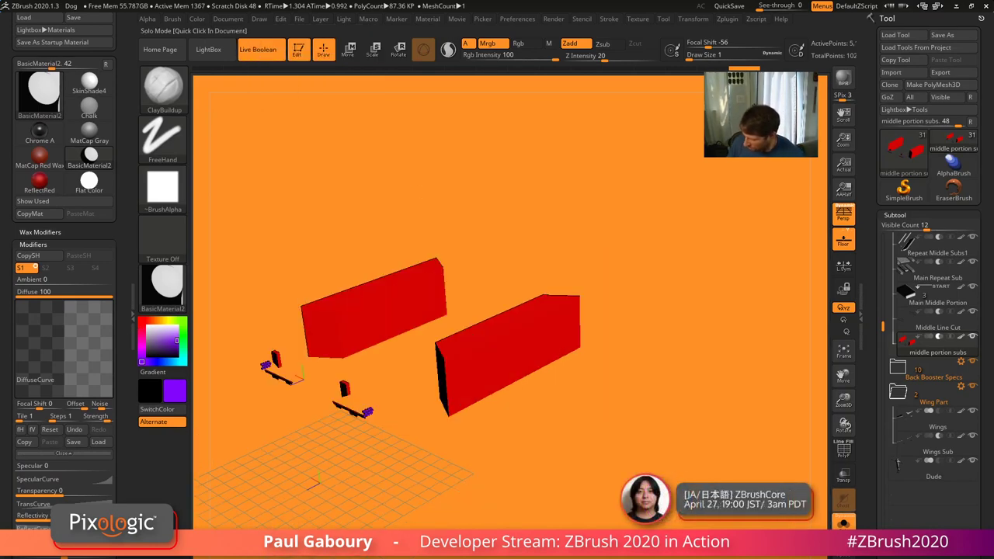
pyautogui.click(840, 84)
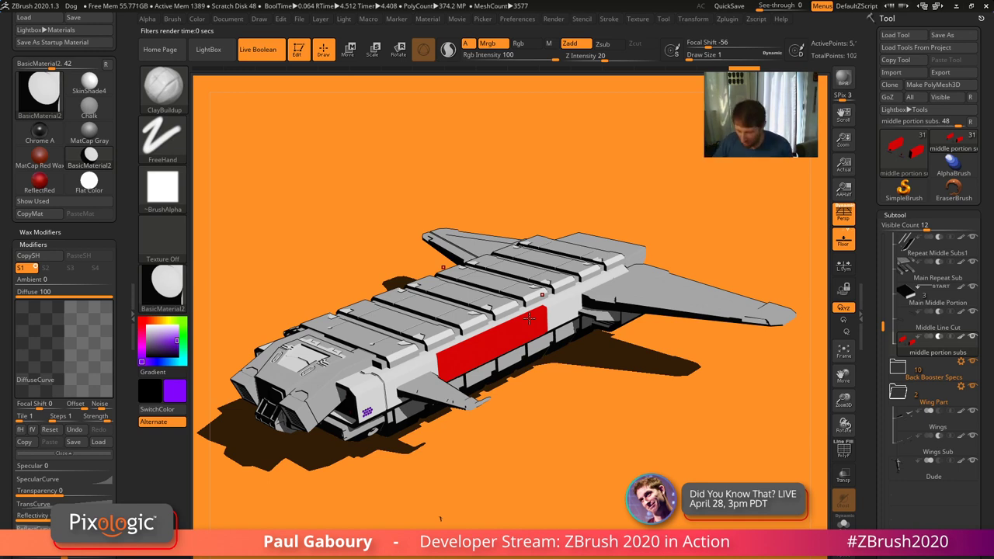
# Fill the entire middle portion subs subtool with the purple color and render the ship with BPR
pyautogui.click(196, 18)
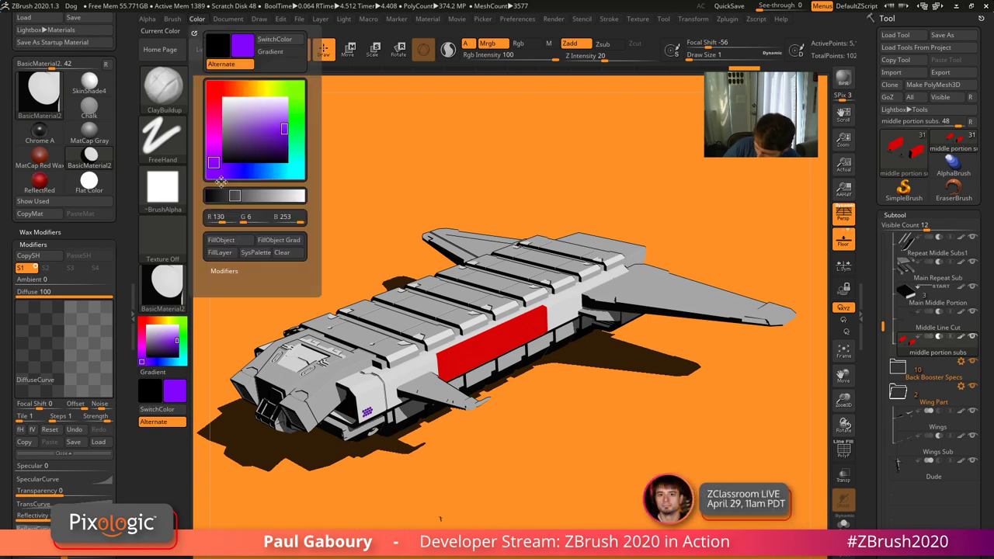
pyautogui.click(221, 239)
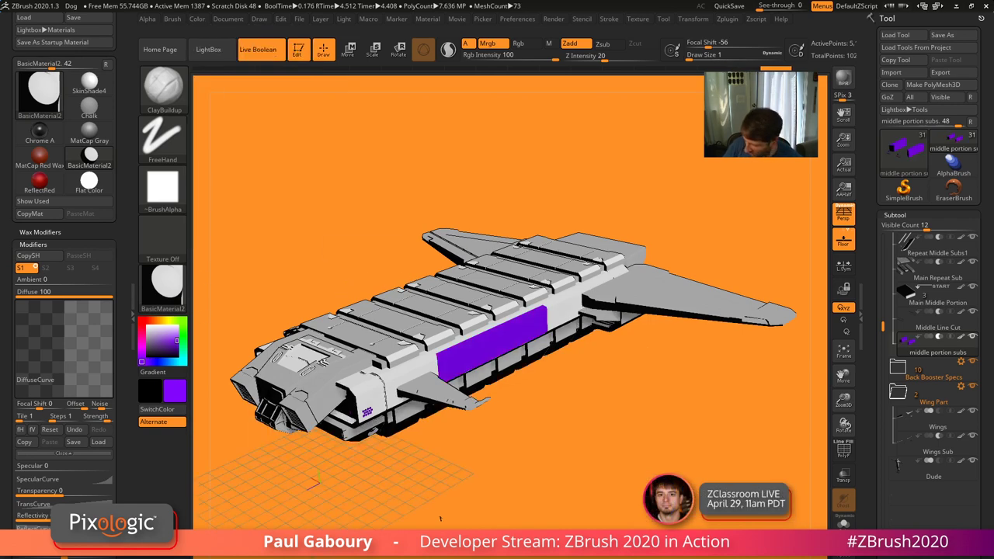
pyautogui.click(847, 81)
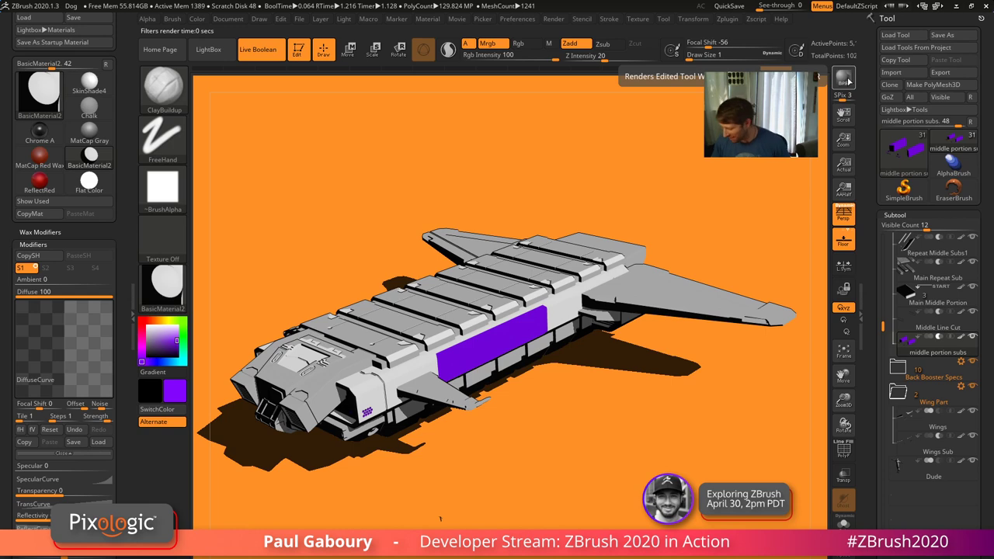
# Fill the Main Middle Portion subtool with bright green (R 6, G 253, B 56)
pyautogui.click(932, 299)
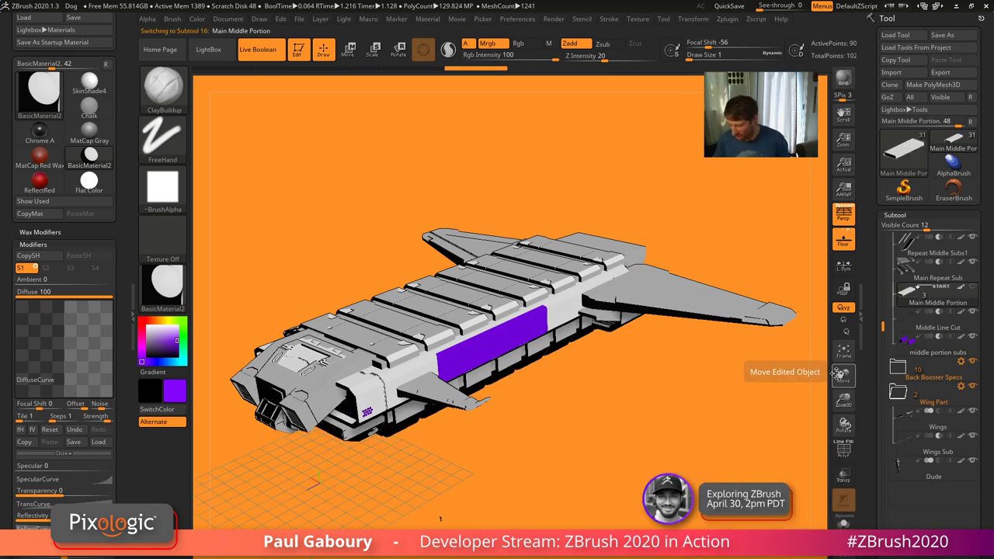
pyautogui.click(181, 340)
pyautogui.click(199, 22)
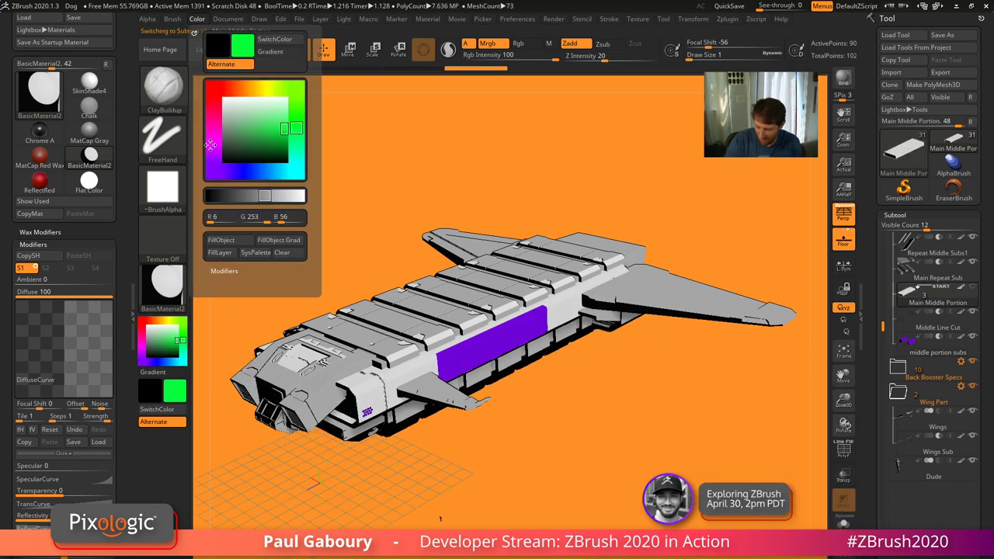
pyautogui.click(220, 240)
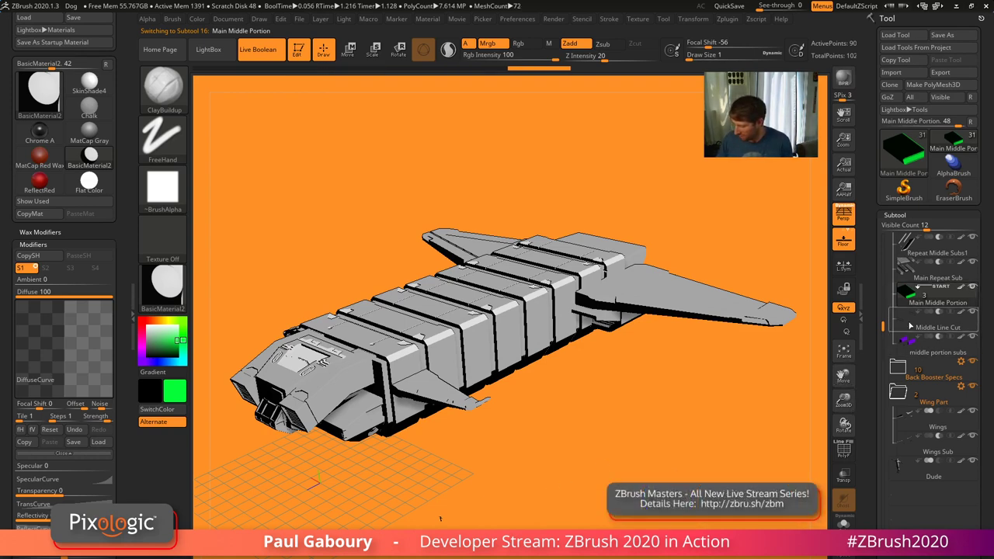
pyautogui.moveTo(730, 406); pyautogui.dragTo(710, 411)
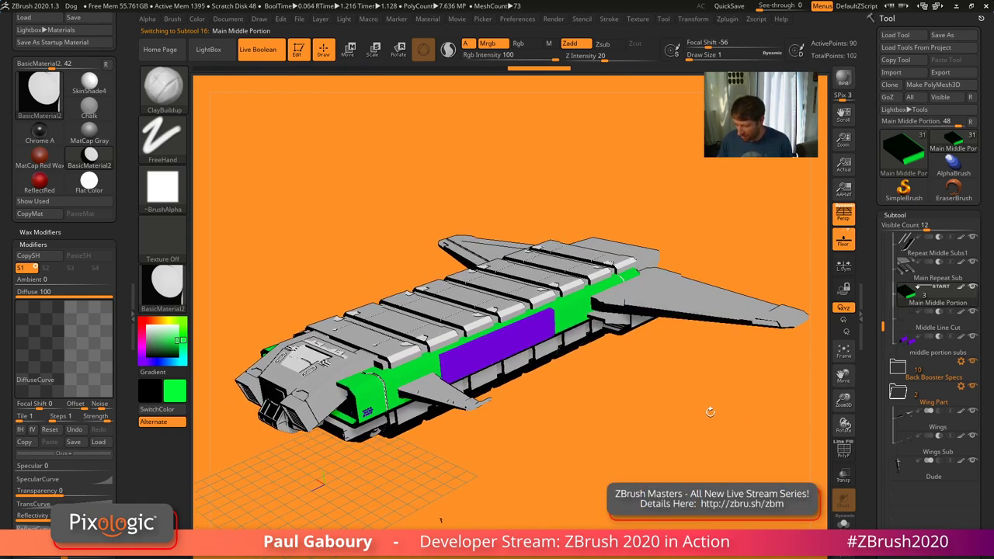
# Return to the stored 34Front camera view and make a BPR render of the recolored hull
pyautogui.click(199, 20)
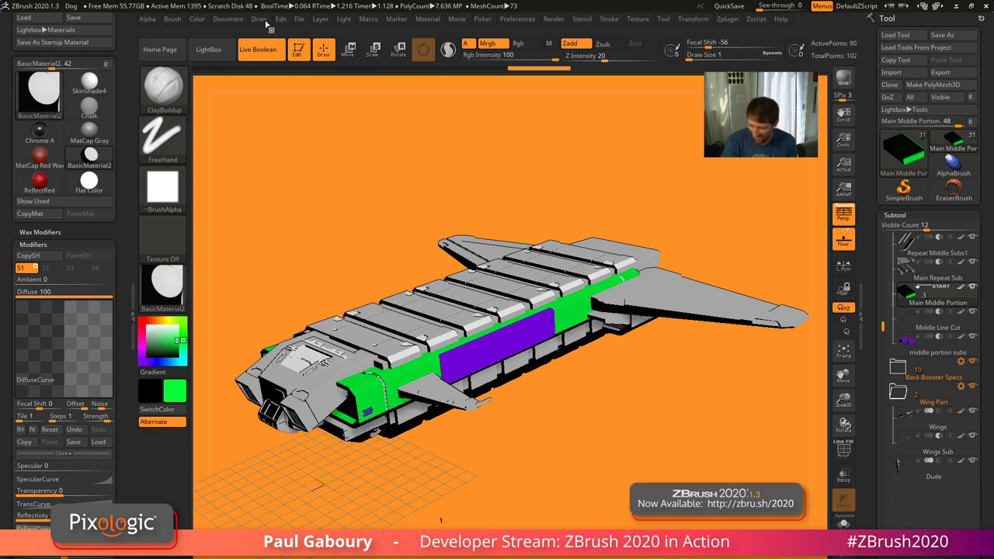
pyautogui.click(259, 19)
pyautogui.scroll(-5, 310, 388)
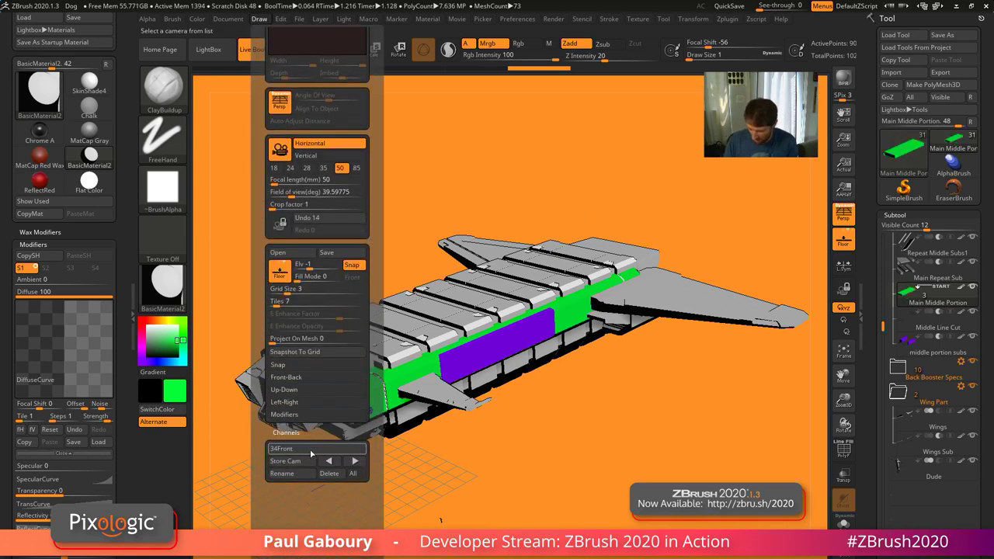
pyautogui.click(311, 452)
pyautogui.click(311, 452)
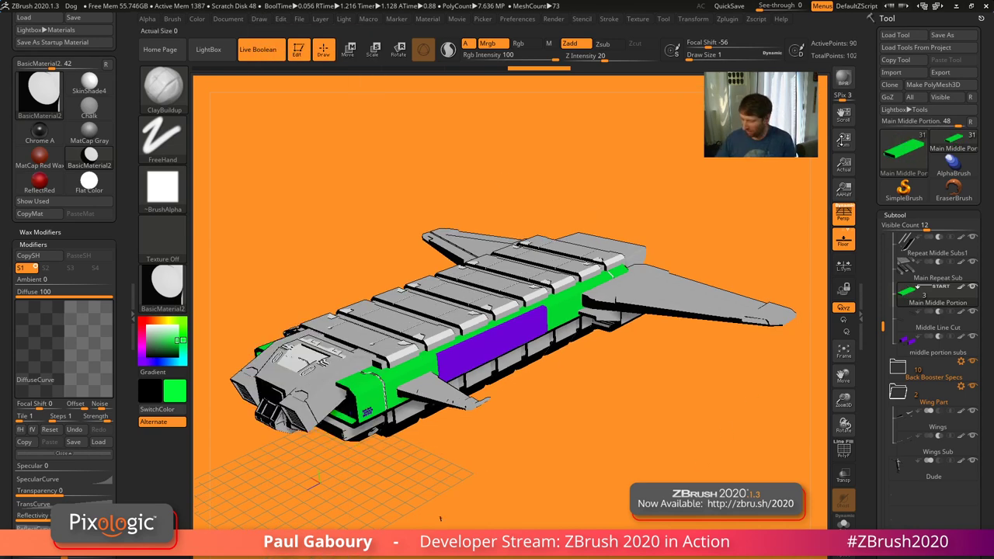
pyautogui.click(843, 81)
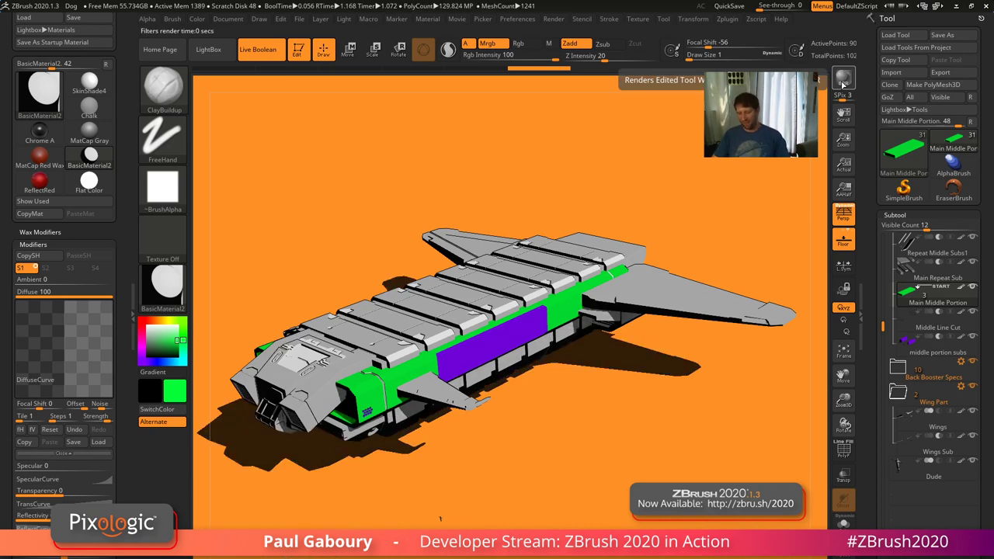
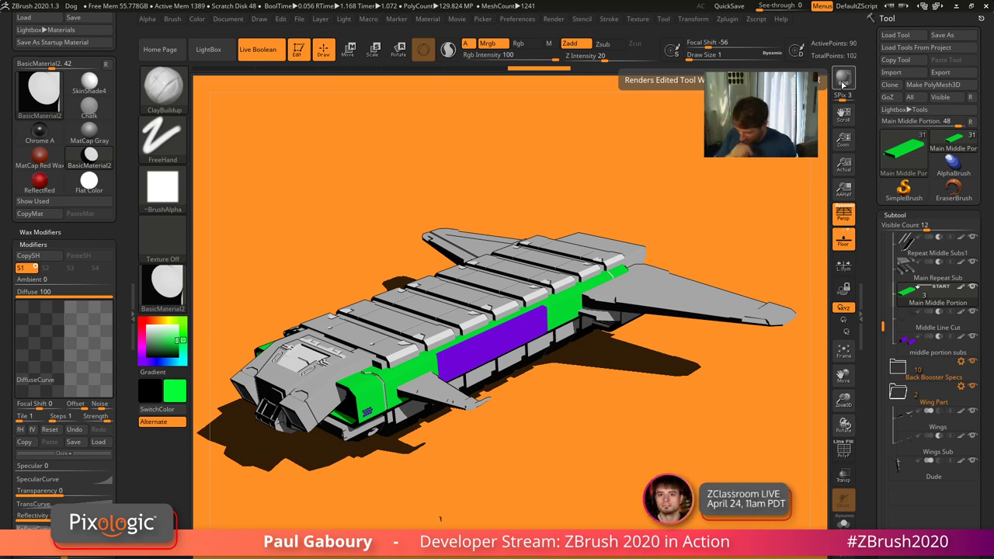
# Fill the Main Middle Portion subtool with white (R 255, G 255, B 255)
pyautogui.click(146, 325)
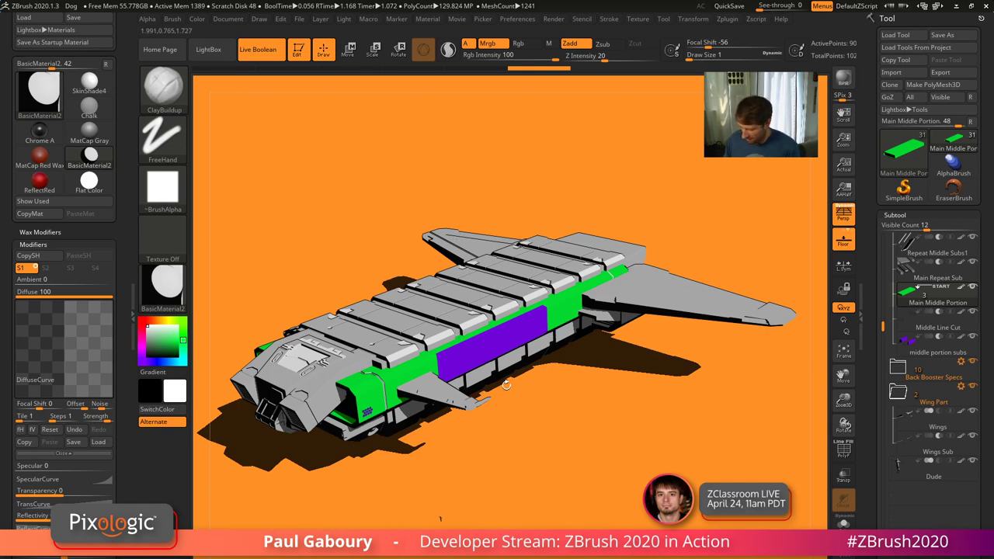
pyautogui.click(197, 19)
pyautogui.click(222, 240)
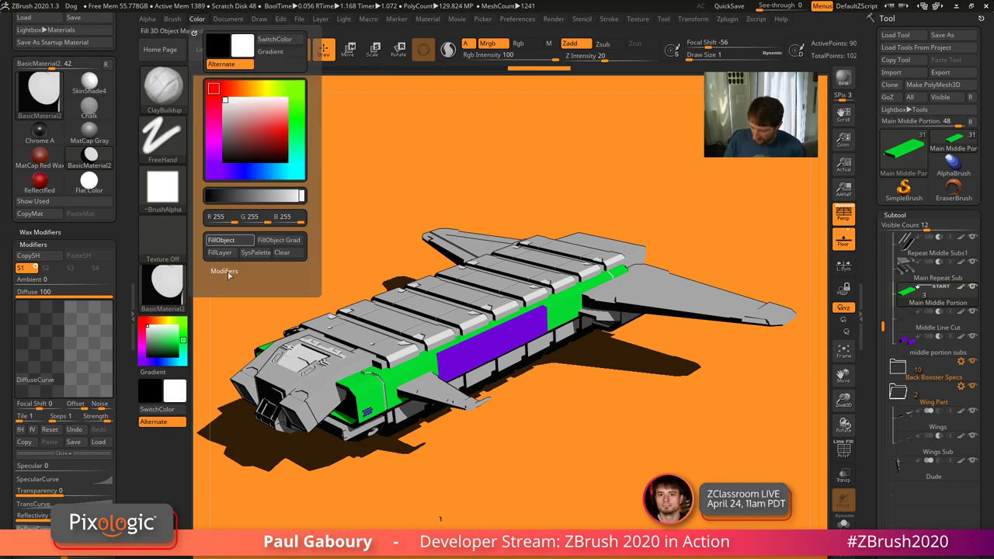
# Fill the middle portion subs subtool with light gray and render the ship with BPR
pyautogui.click(931, 344)
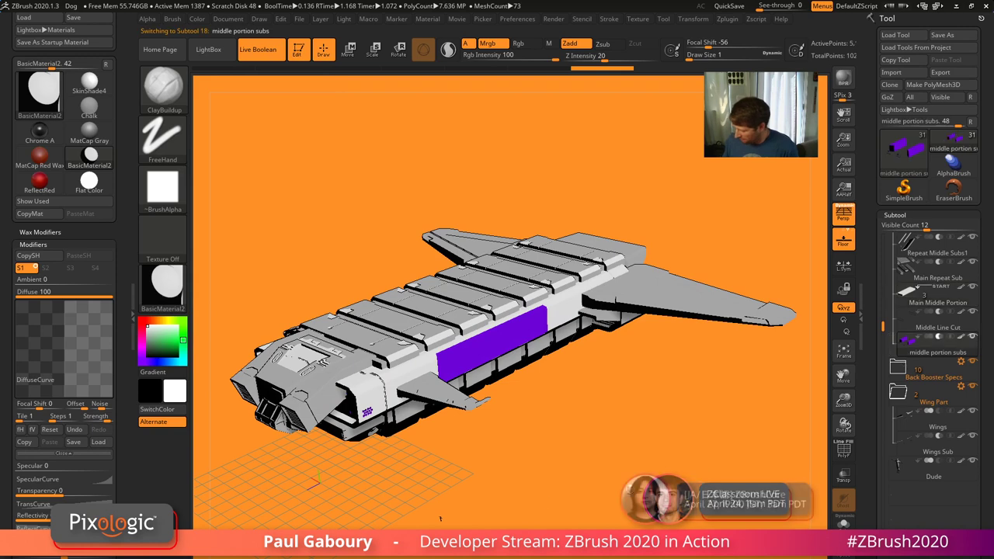
pyautogui.moveTo(169, 339); pyautogui.dragTo(441, 313)
pyautogui.click(174, 20)
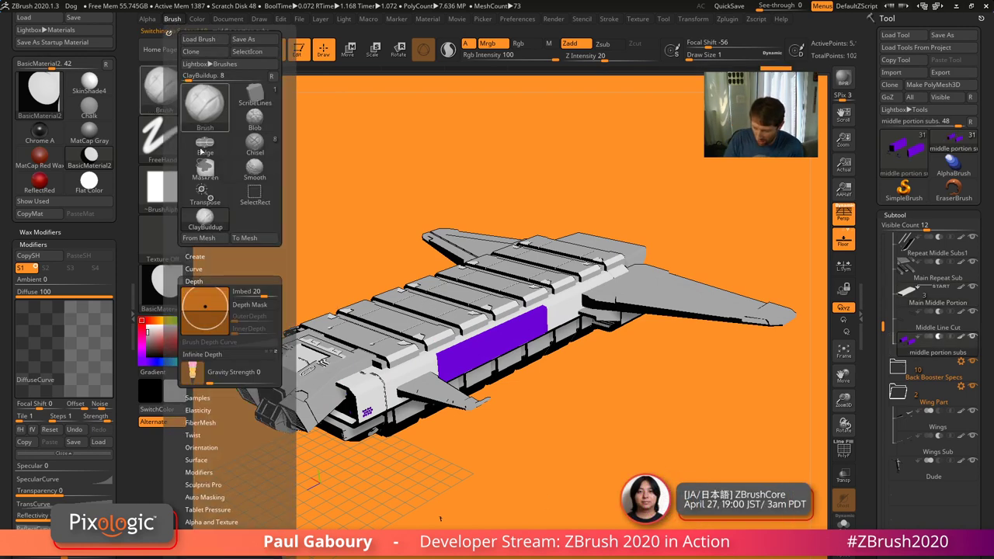
pyautogui.moveTo(198, 23)
pyautogui.click(222, 240)
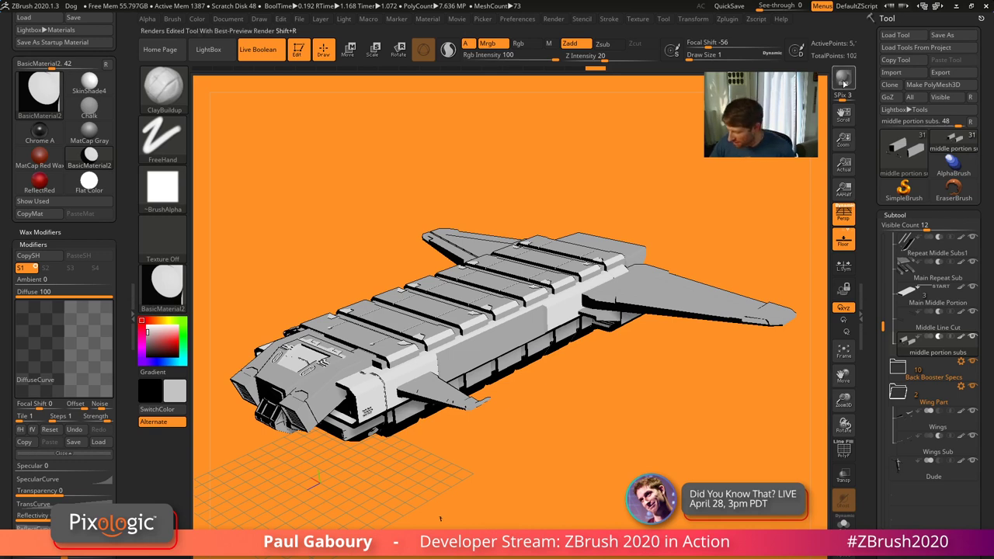
pyautogui.click(842, 81)
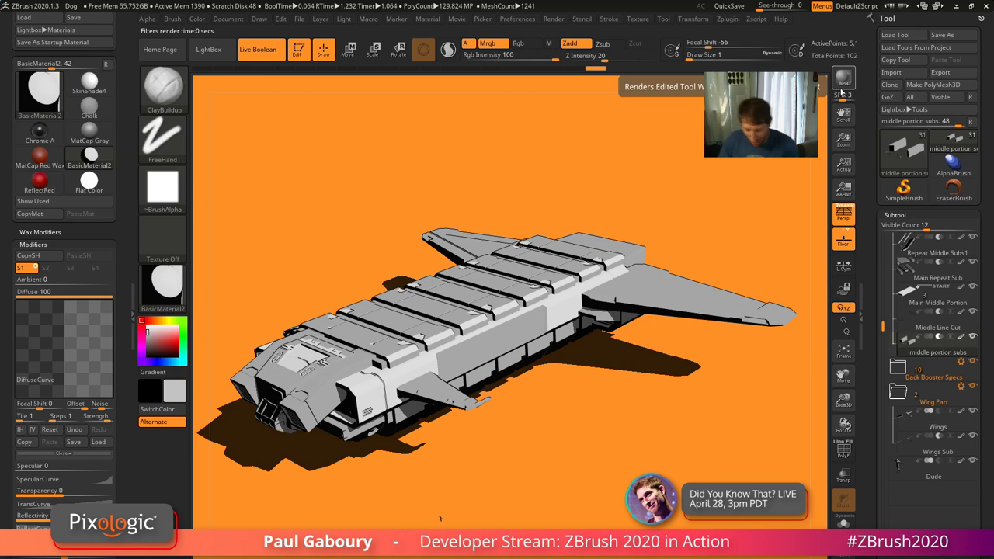
# Collapse the material modifiers and render properties, open the BPR Filters settings, and examine the filter slots and blend mode options
pyautogui.click(38, 244)
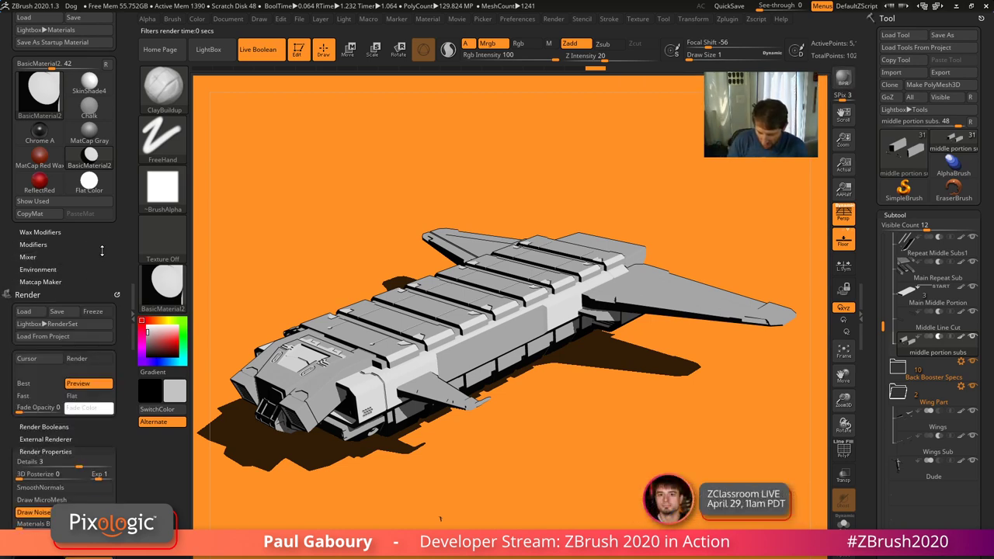
pyautogui.moveTo(101, 251); pyautogui.dragTo(94, 344)
pyautogui.click(116, 17)
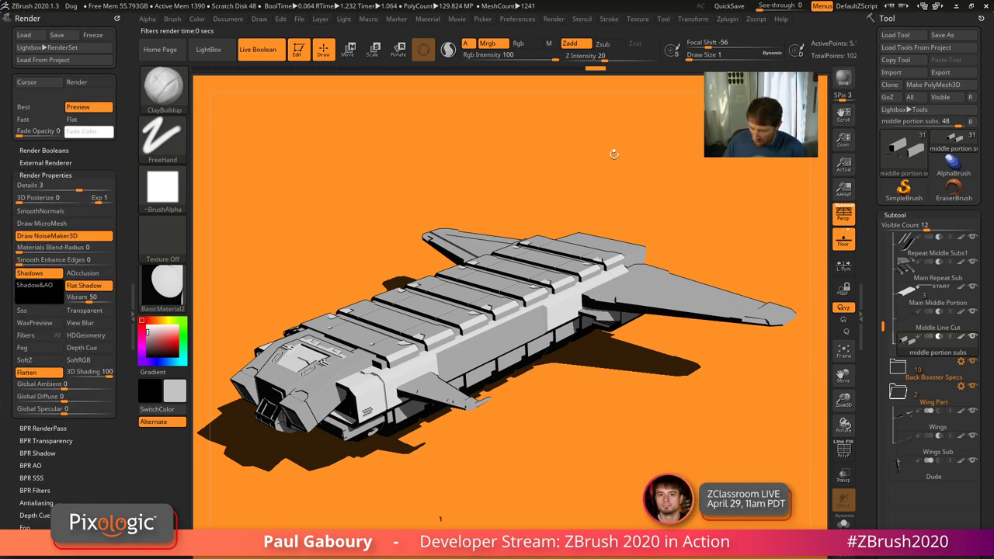
pyautogui.click(66, 175)
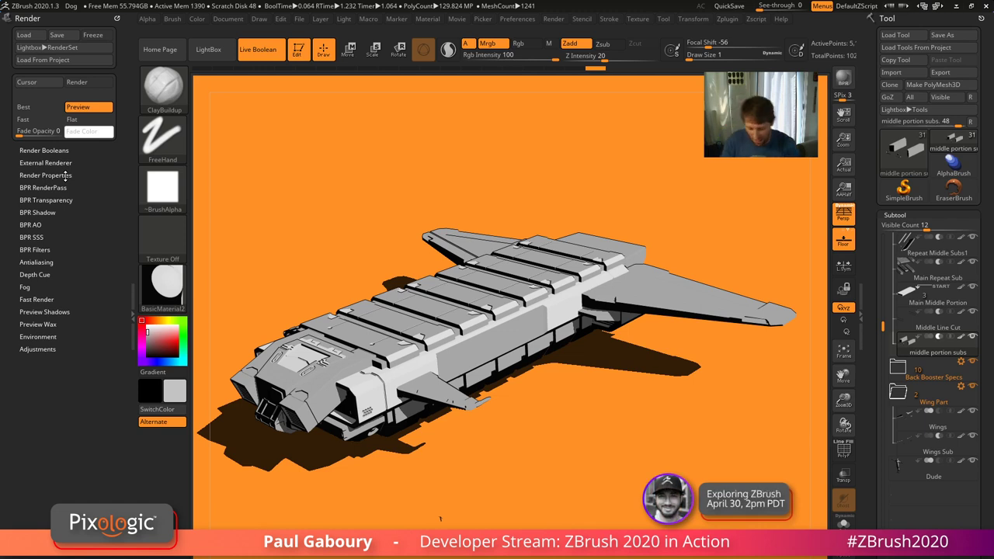
pyautogui.click(45, 249)
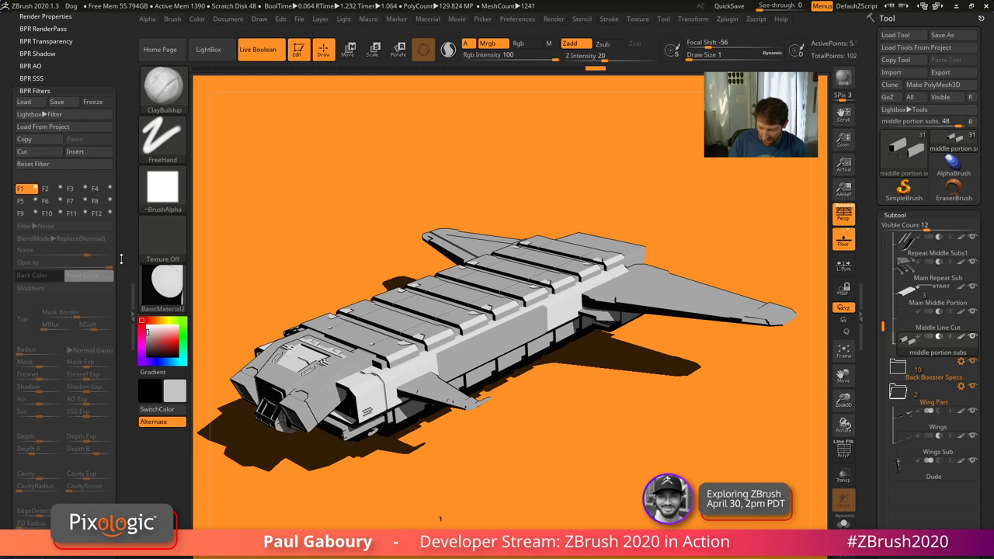
pyautogui.moveTo(122, 229); pyautogui.dragTo(120, 243)
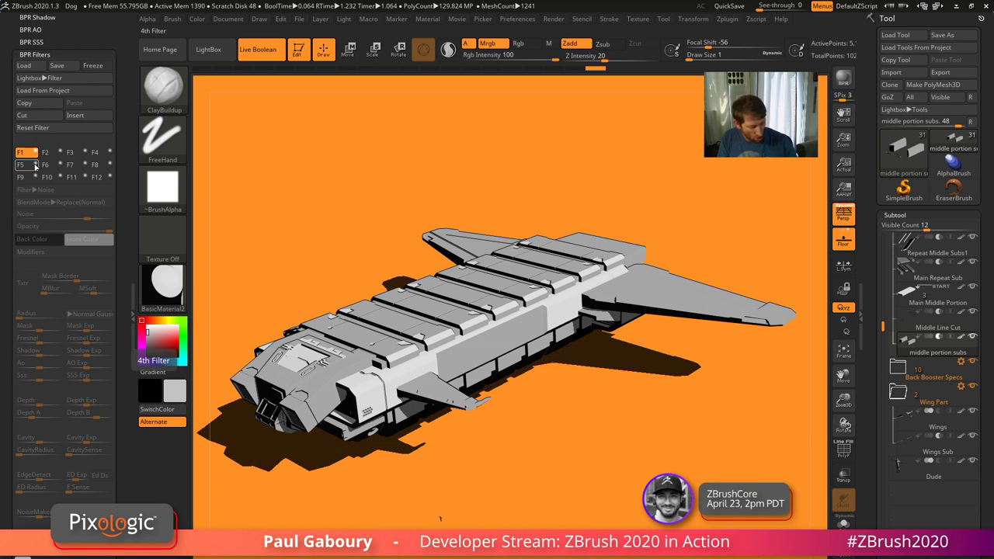
pyautogui.hotkey('shift', 'z')
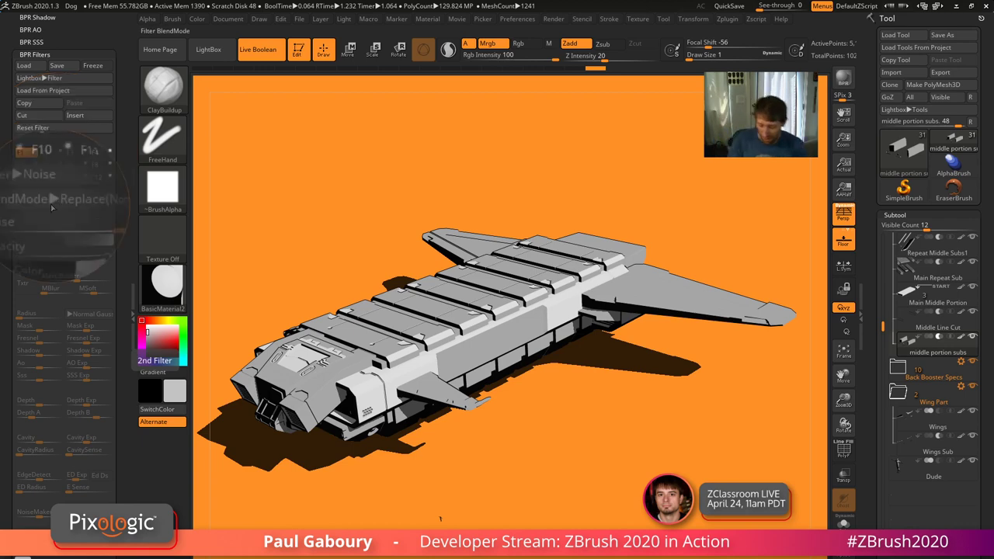
# Enable the first BPR filter slot with the Noise filter, compare the render with it off and on, and browse the filter types
pyautogui.click(36, 154)
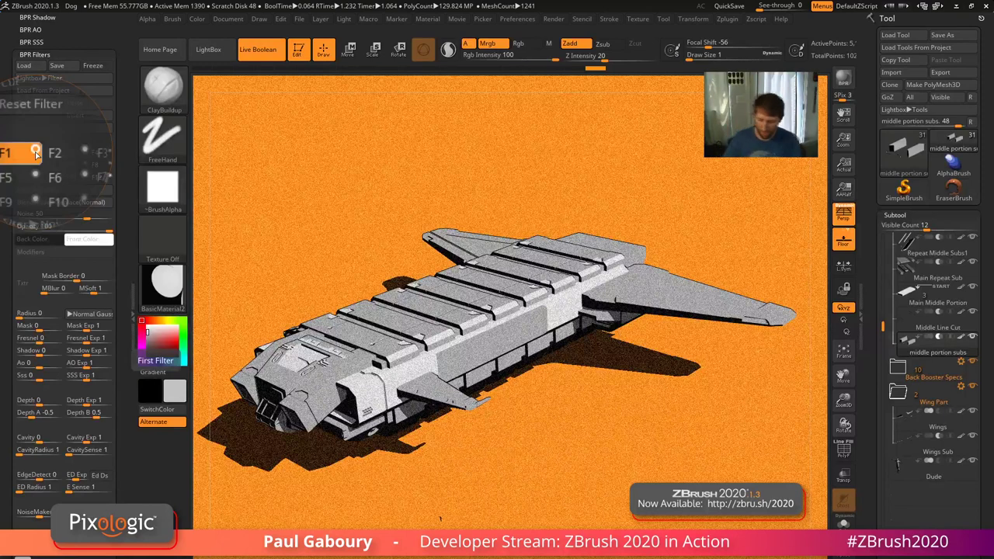
pyautogui.click(34, 156)
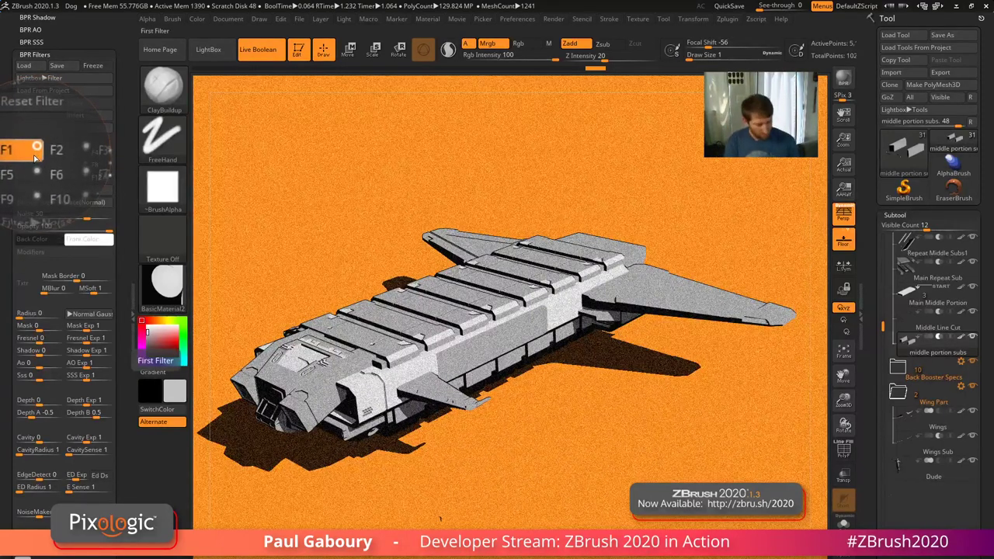
pyautogui.click(45, 153)
pyautogui.click(37, 153)
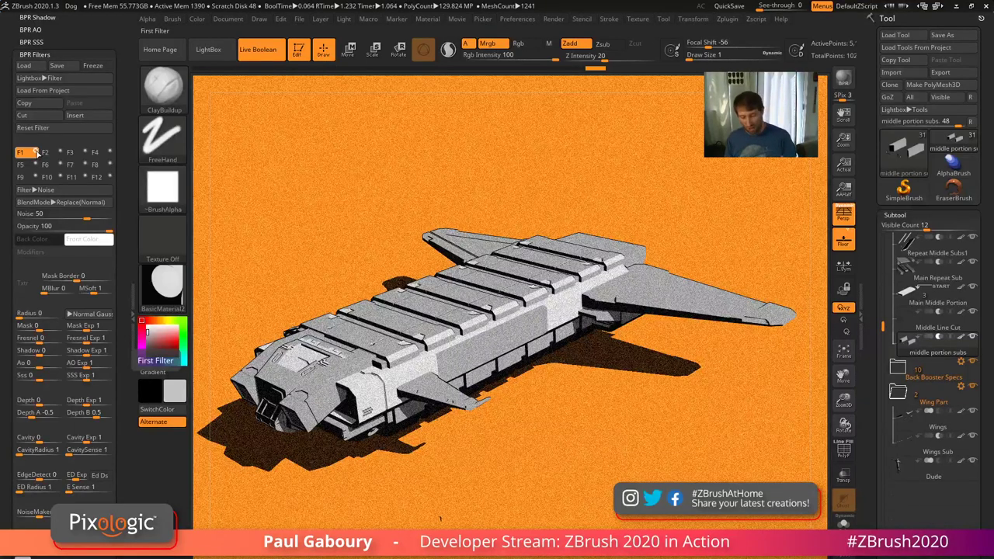
pyautogui.scroll(-2, 121, 459)
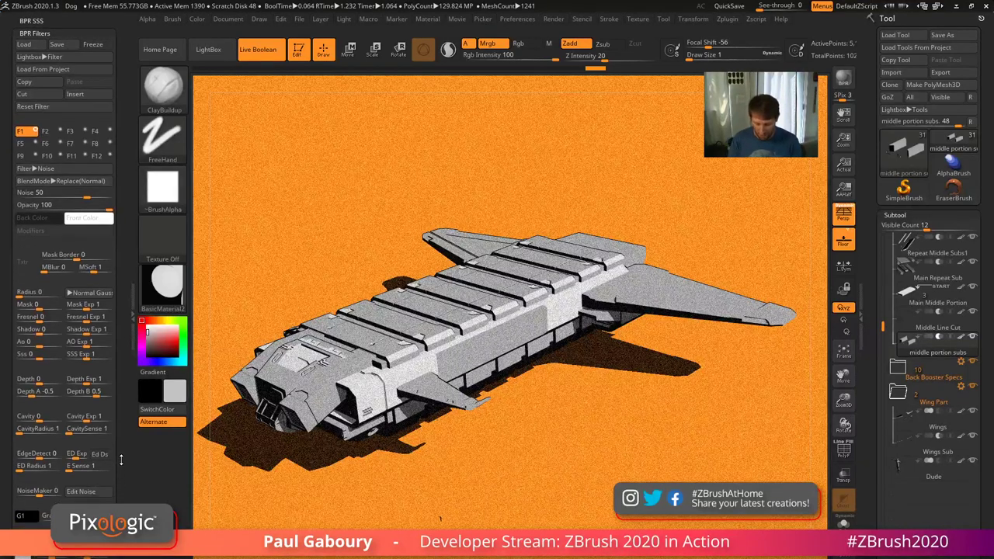
pyautogui.moveTo(121, 459)
pyautogui.mouseDown()
pyautogui.moveTo(121, 380)
pyautogui.moveTo(121, 489)
pyautogui.moveTo(121, 395)
pyautogui.moveTo(120, 472)
pyautogui.mouseUp()
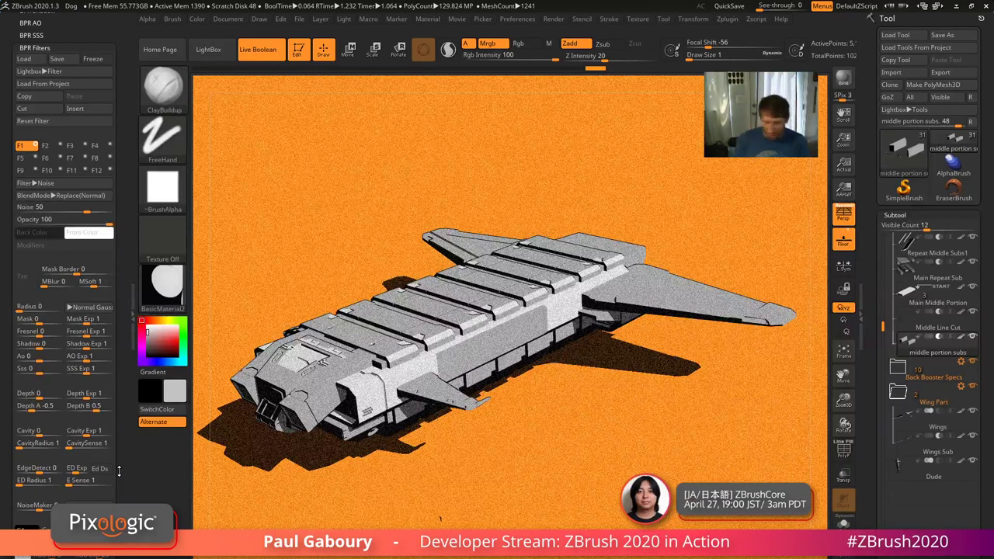
pyautogui.click(70, 187)
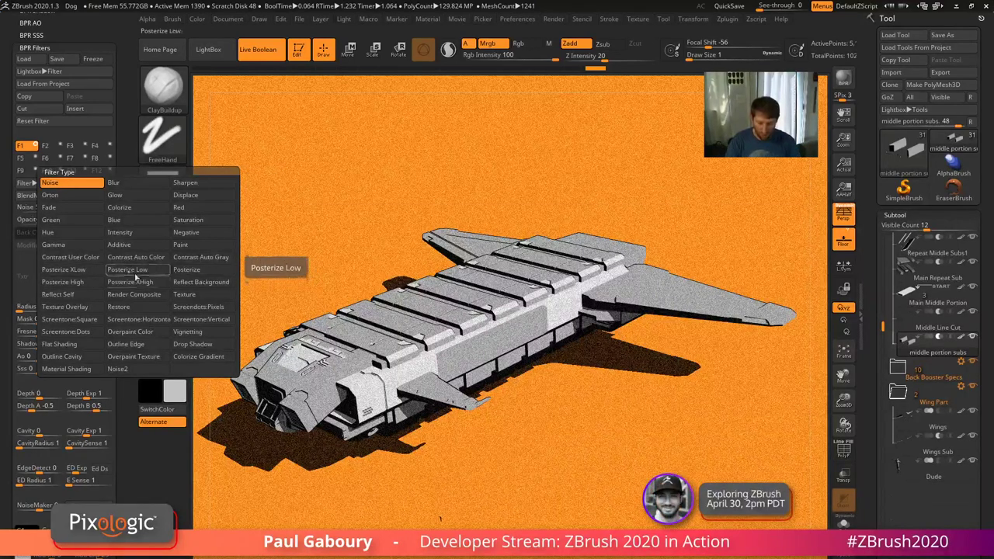
pyautogui.click(153, 285)
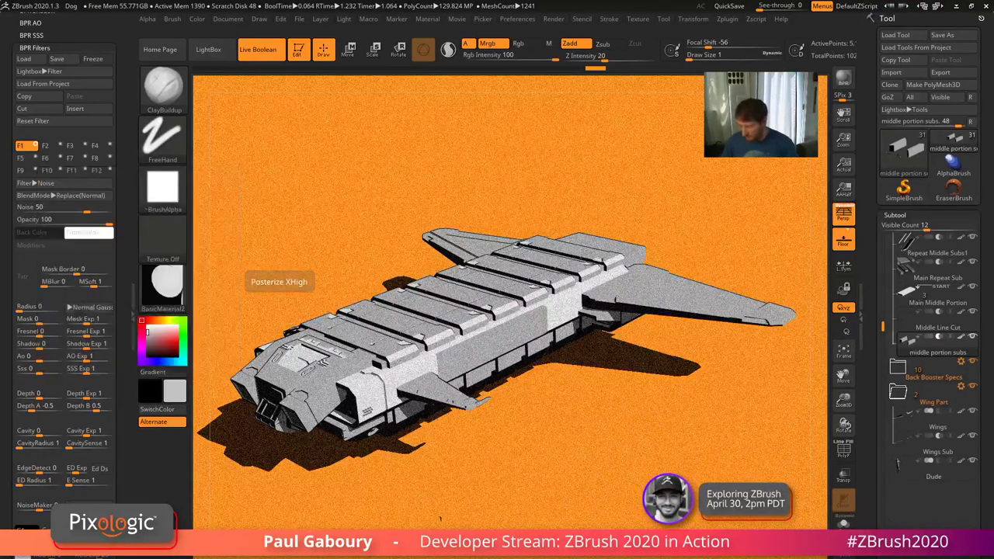
# Assign the NormalRGBMat material to the ship and make a BPR render with the Noise filter active
pyautogui.click(163, 283)
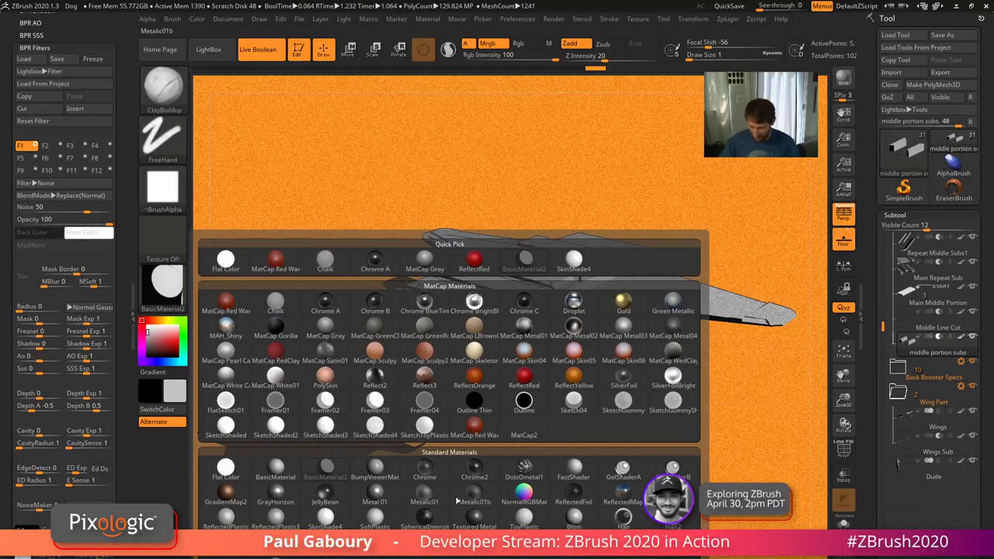
pyautogui.click(524, 493)
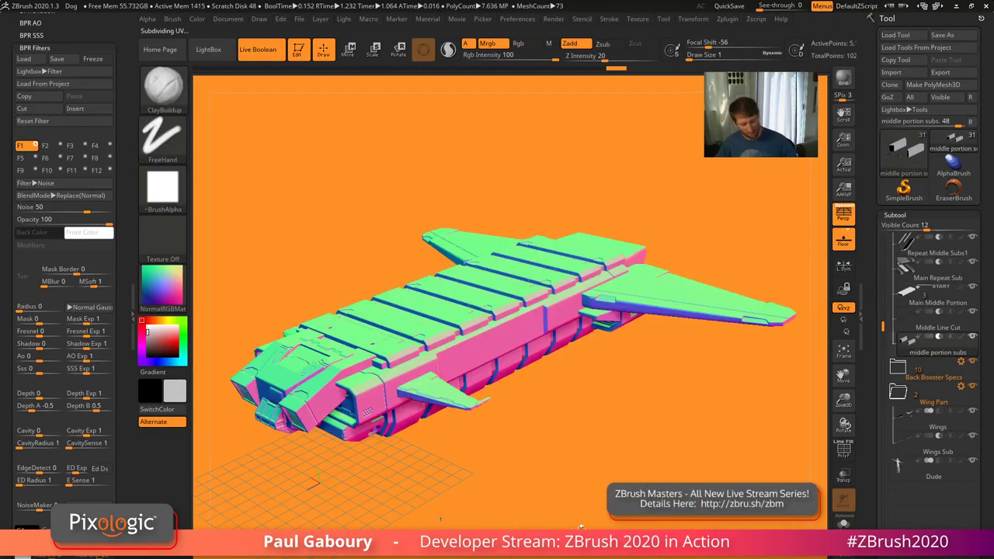
pyautogui.hotkey('shift', 'r')
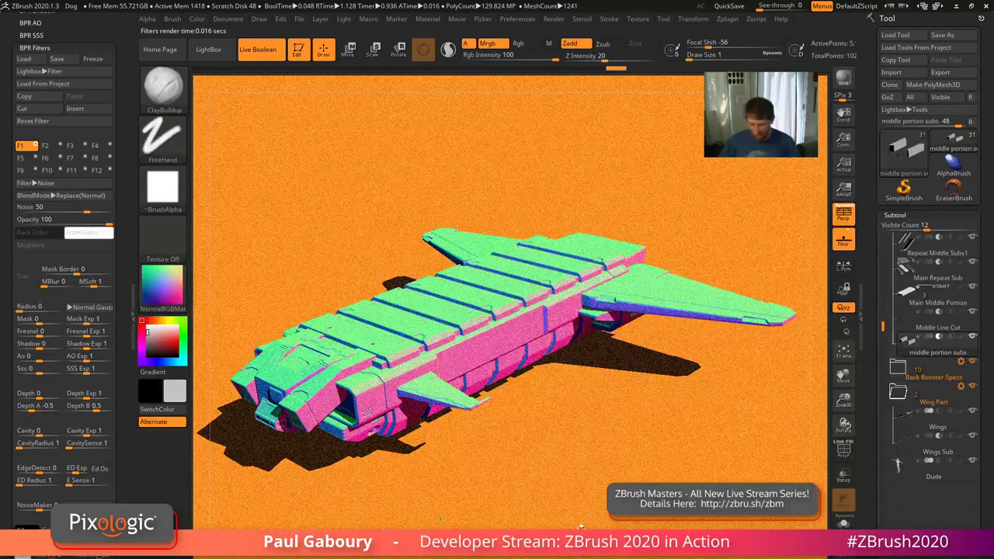
# Change the first BPR filter to Posterize and toggle it to compare its effect on the render
pyautogui.click(54, 183)
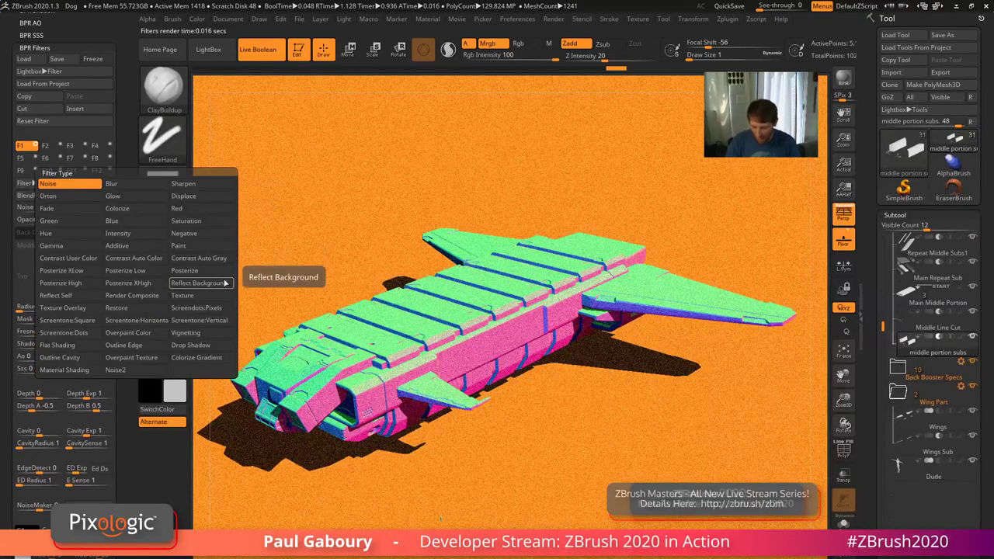
pyautogui.click(216, 273)
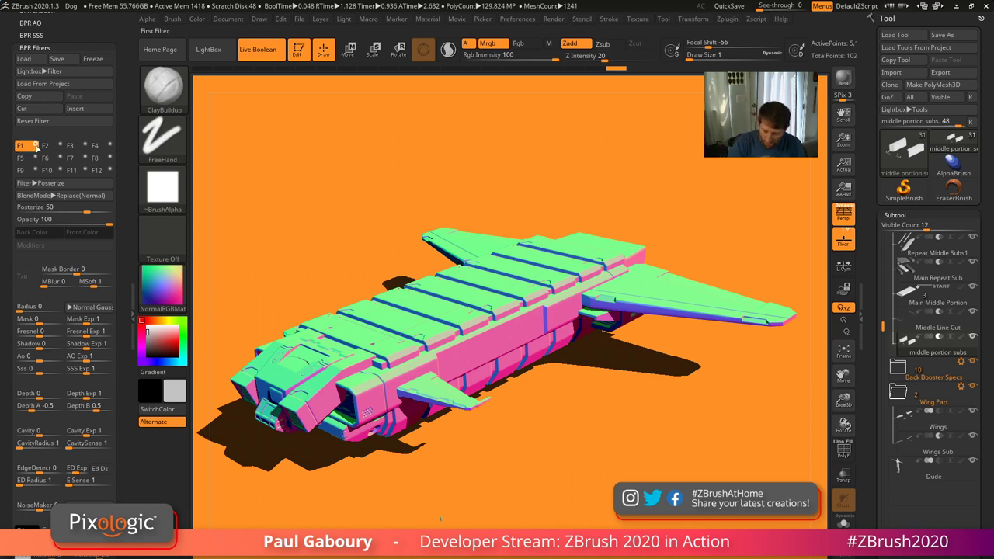
pyautogui.click(35, 147)
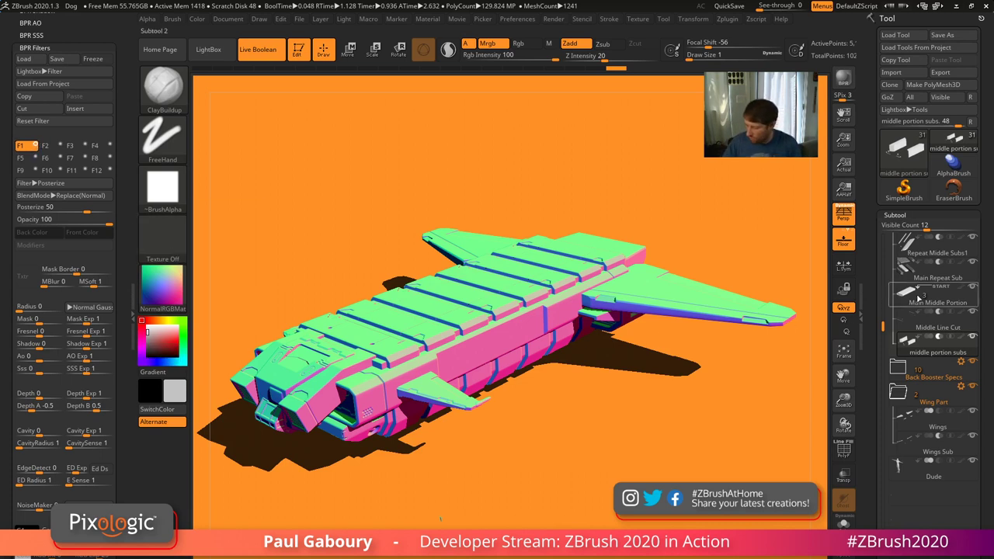
# Turn on polypaint display for all subtools to compare the filled colors and material, and turn it off again
pyautogui.click(728, 405)
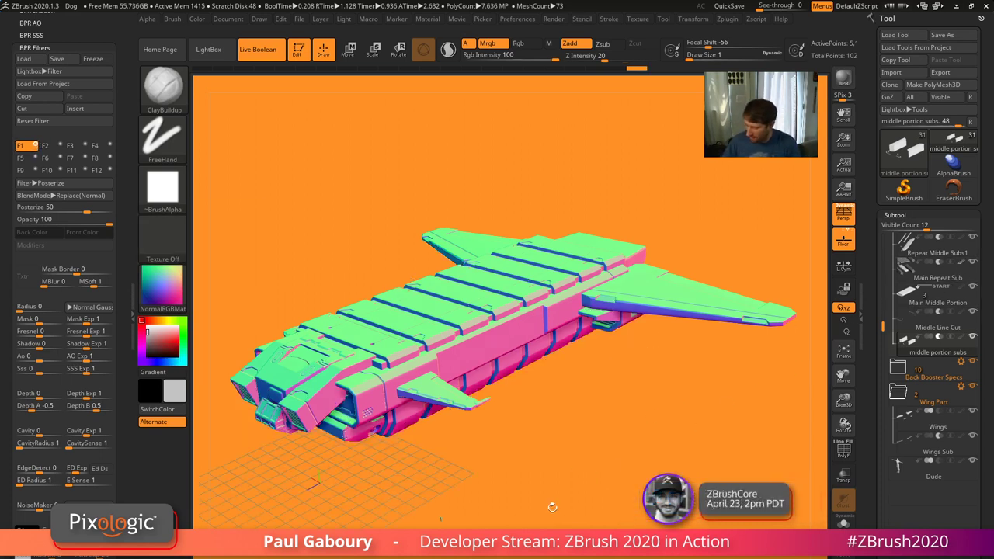
pyautogui.keyDown('shift'); pyautogui.click(963, 267); pyautogui.keyUp('shift')
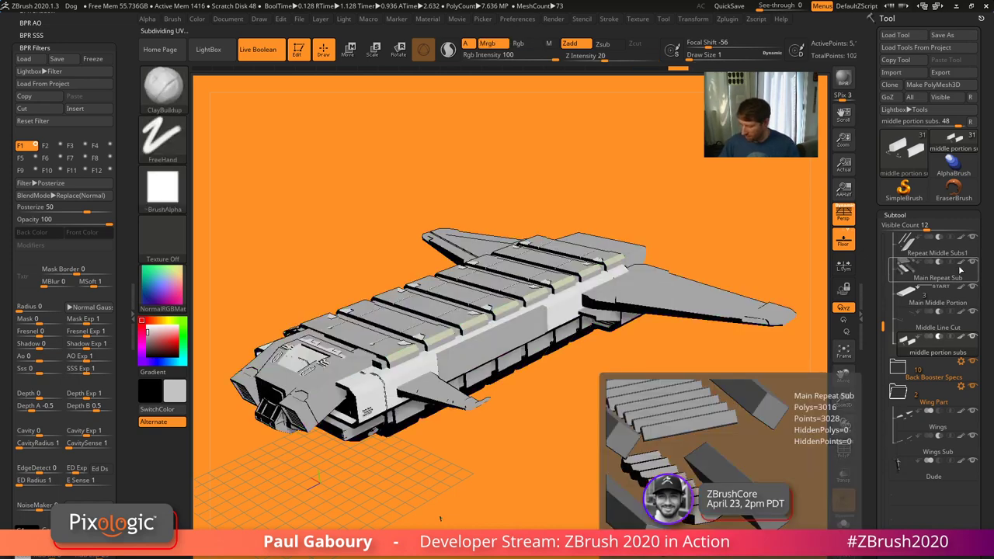
pyautogui.keyDown('shift'); pyautogui.click(961, 264); pyautogui.keyUp('shift')
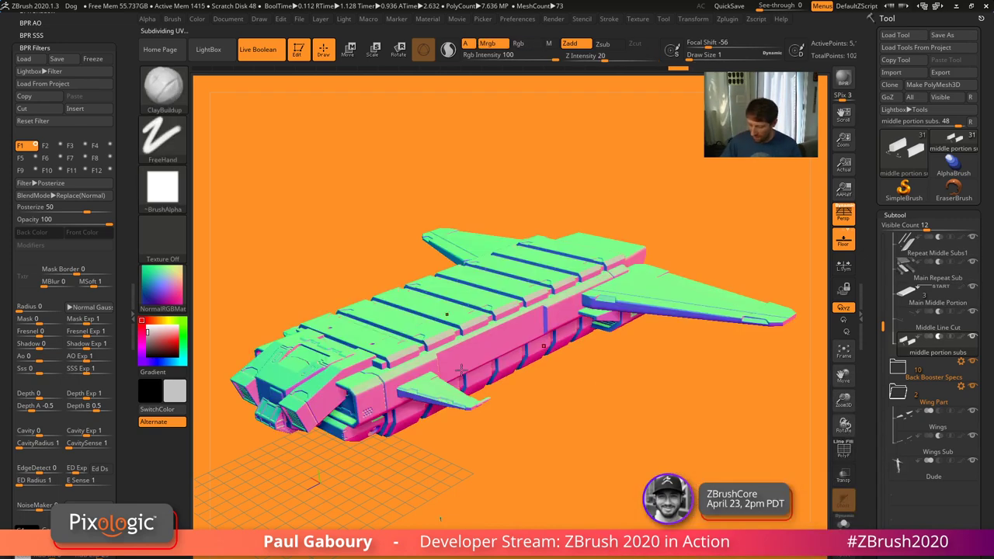
# Try the BumpViewerMat material on the ship and replace it with BasicMaterial
pyautogui.click(162, 287)
pyautogui.click(376, 470)
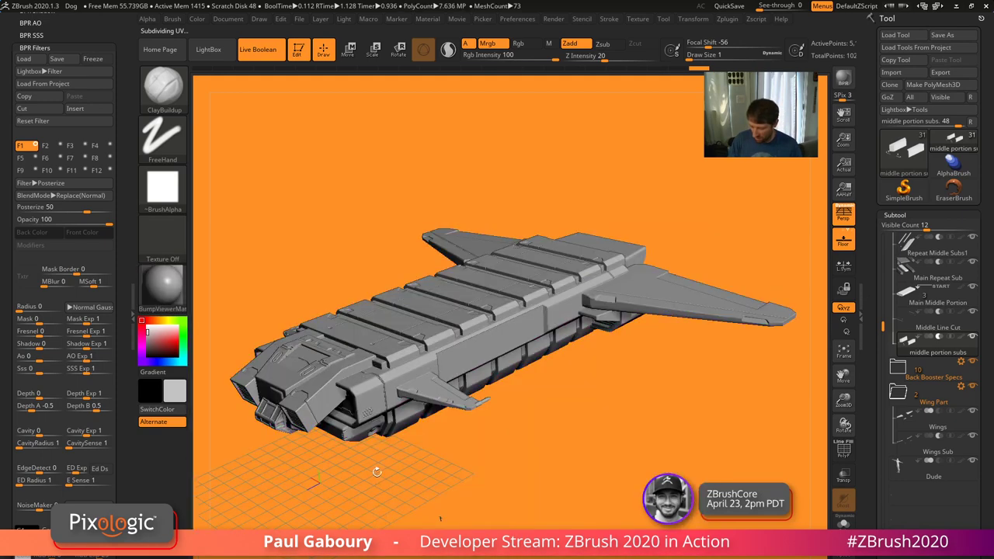
pyautogui.click(162, 288)
pyautogui.click(276, 466)
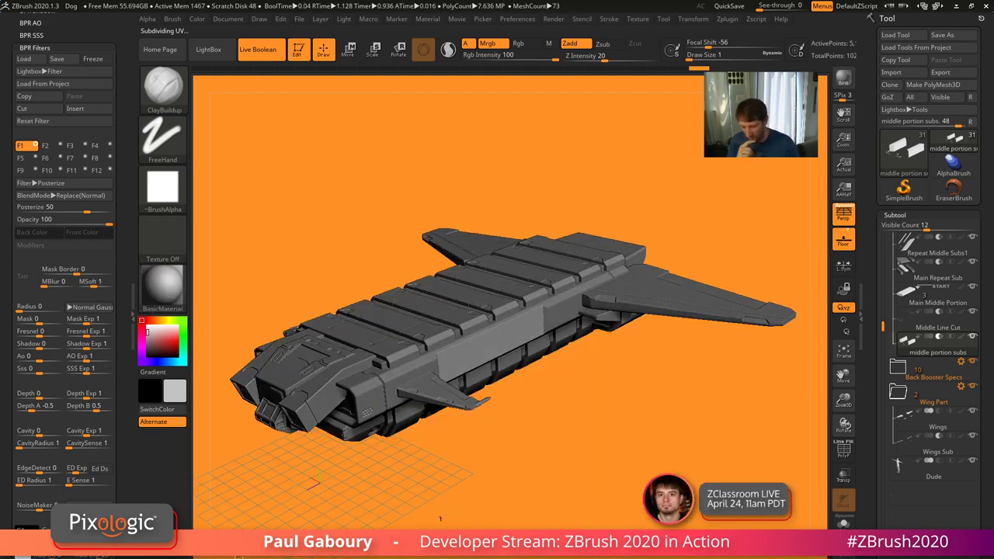
# Set 3D Posterize to 50 in the render properties and make a BPR render of the ship
pyautogui.scroll(1, 125, 253)
pyautogui.scroll(5, 124, 253)
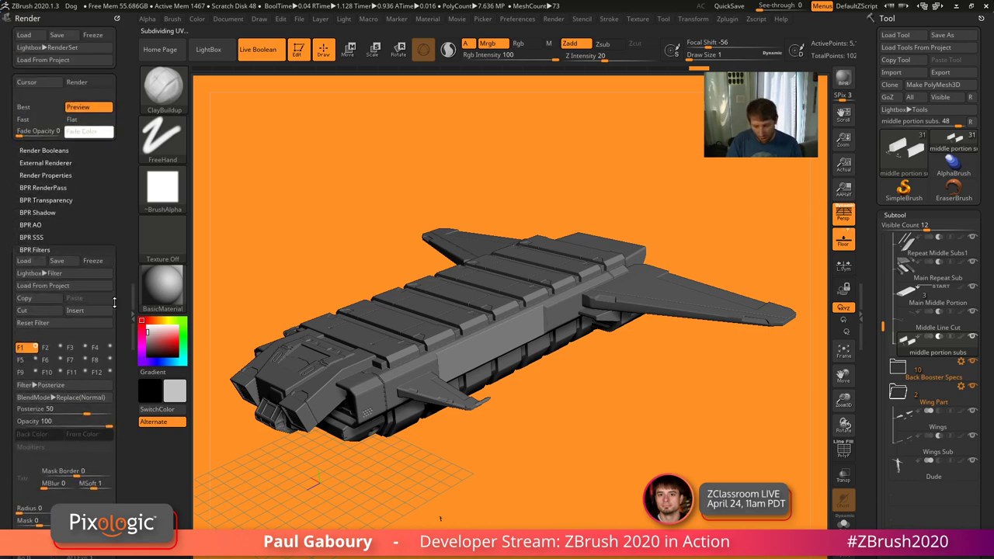
pyautogui.press('shift')
pyautogui.click(68, 177)
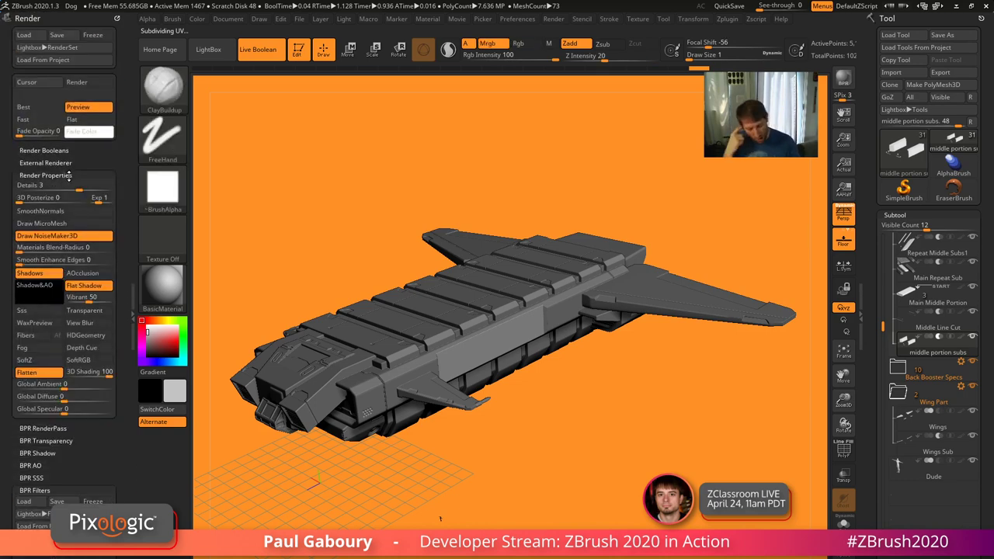
pyautogui.moveTo(20, 200); pyautogui.dragTo(29, 200)
pyautogui.moveTo(36, 201)
pyautogui.mouseDown()
pyautogui.moveTo(50, 201)
pyautogui.moveTo(35, 200)
pyautogui.mouseUp()
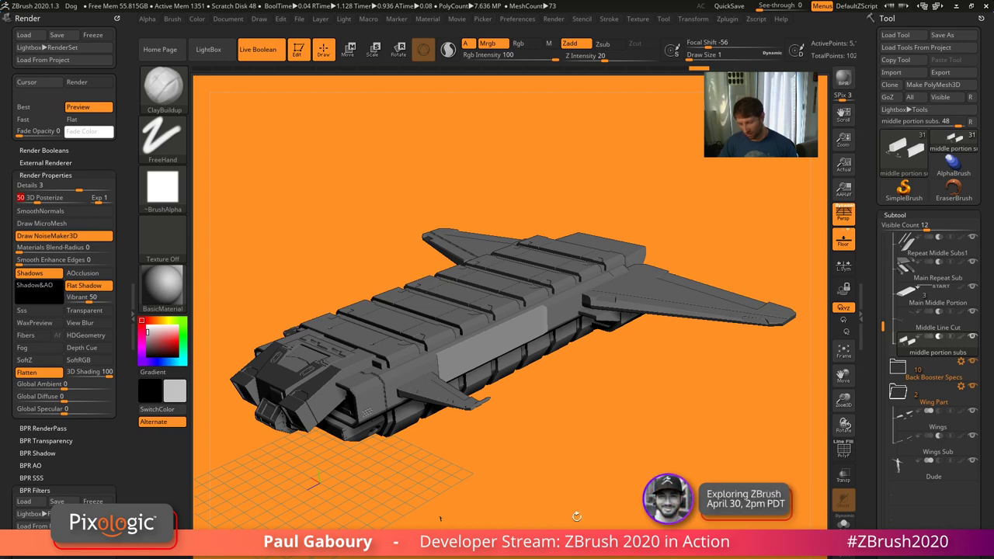
pyautogui.click(842, 81)
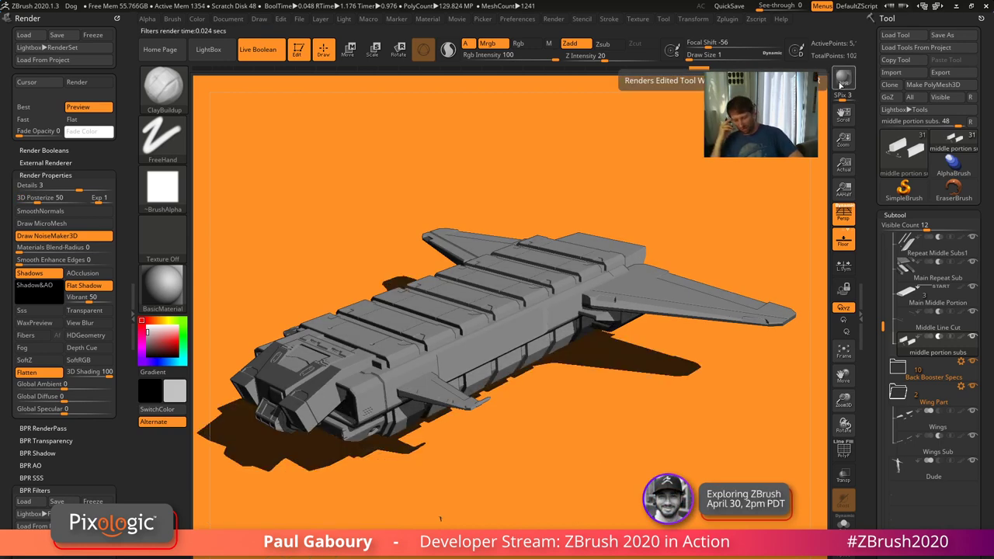
# Reset 3D Posterize to 0 and render the ship with BPR using the BasicMaterial2 material
pyautogui.moveTo(39, 200); pyautogui.dragTo(9, 198)
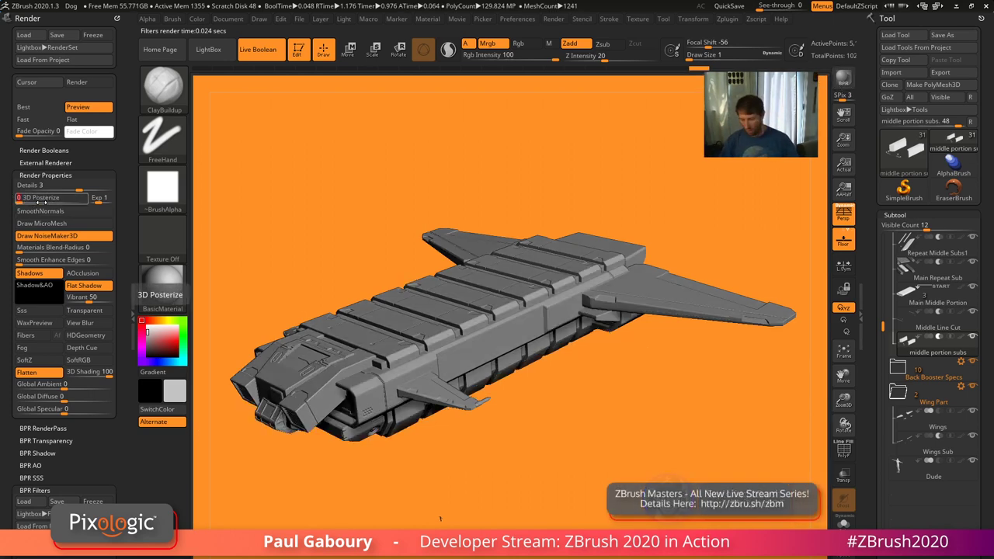
pyautogui.click(173, 287)
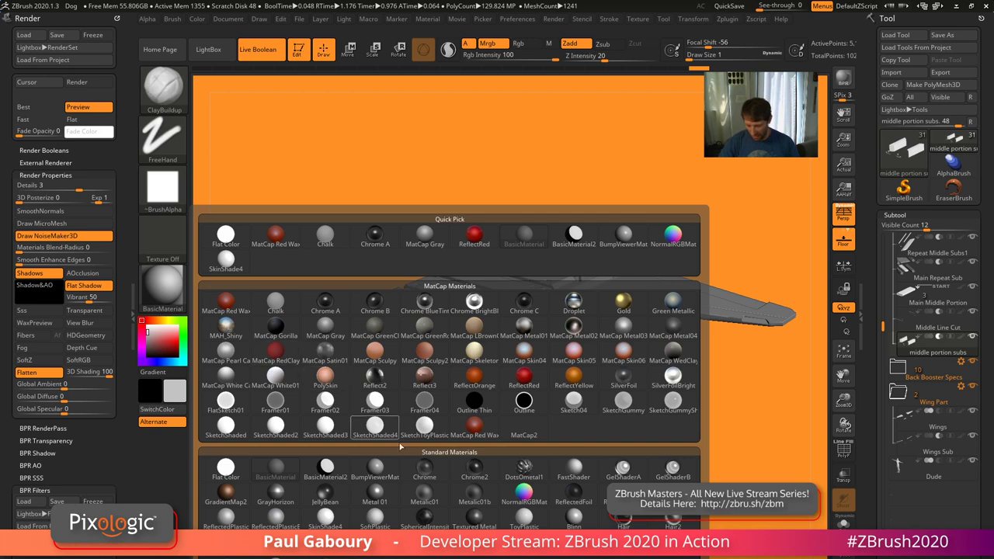
pyautogui.click(331, 475)
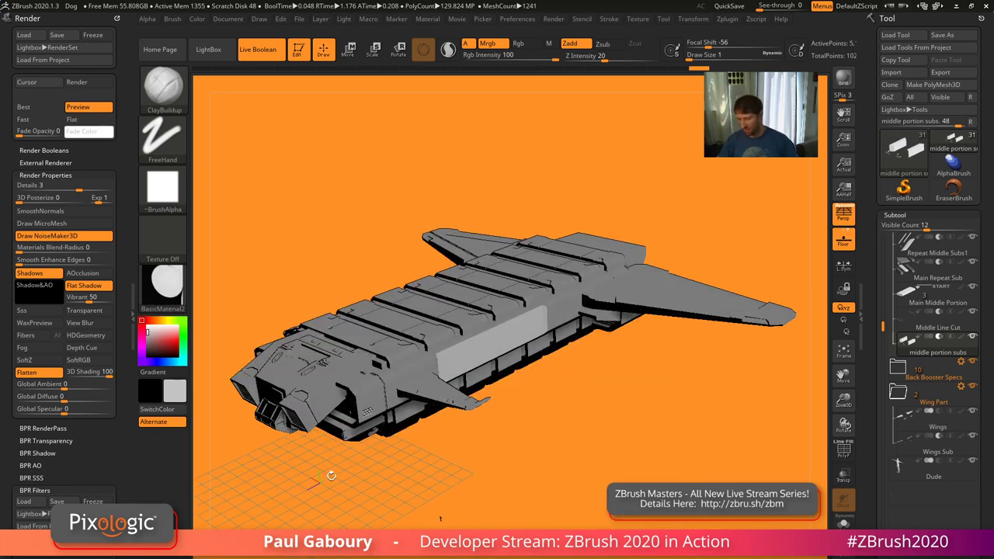
pyautogui.click(842, 84)
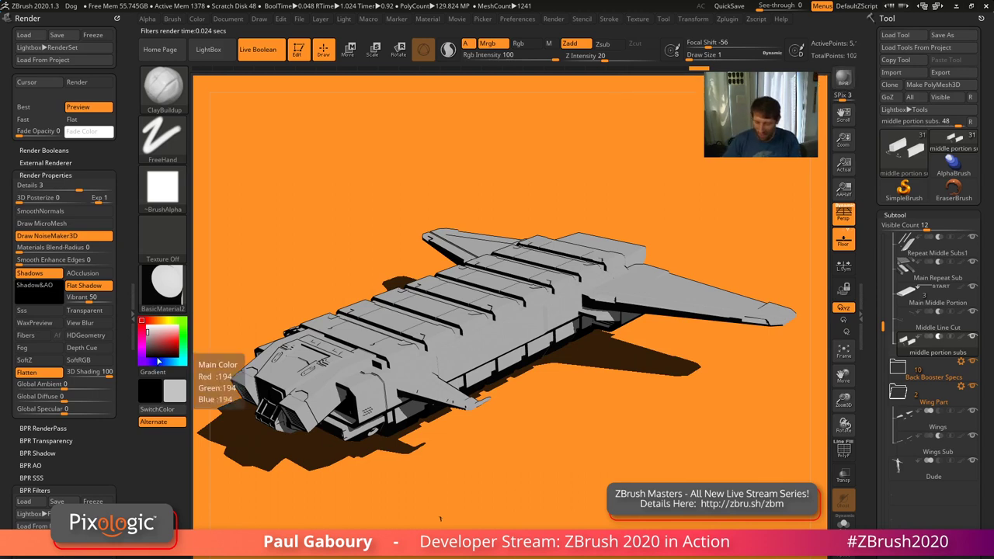
# Change the first BPR filter's type to Colorize, leaving its blend mode at Replace(Normal)
pyautogui.click(35, 490)
pyautogui.scroll(-3, 115, 436)
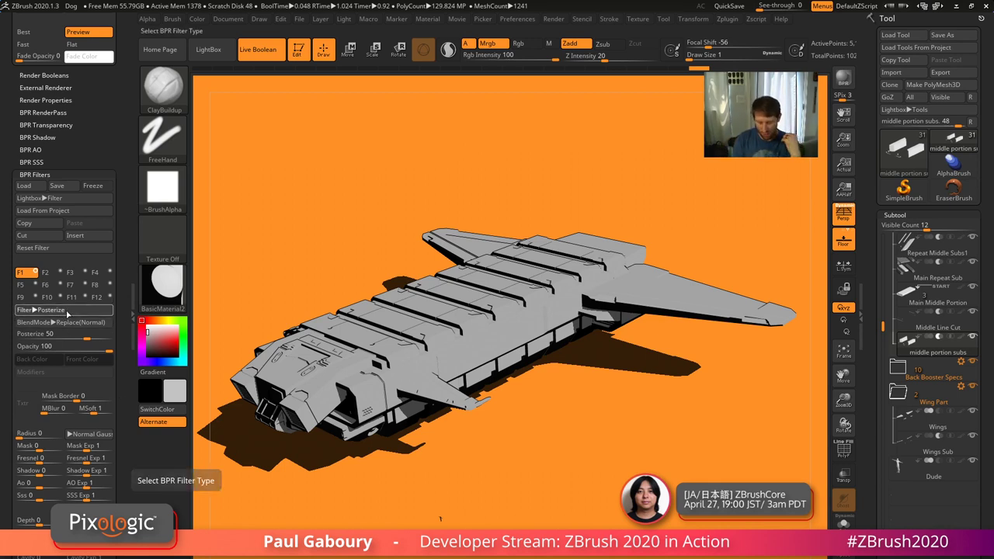
pyautogui.click(67, 314)
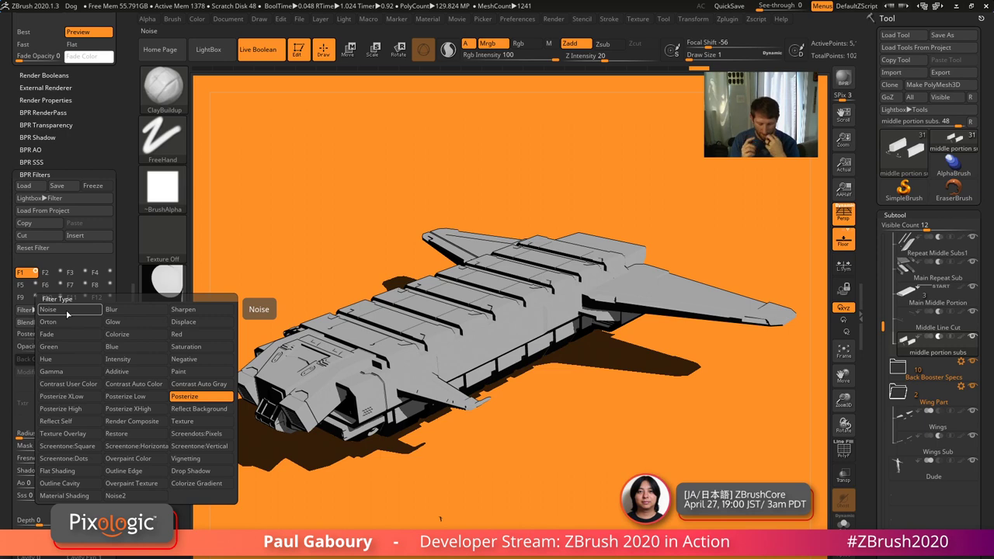
pyautogui.click(134, 338)
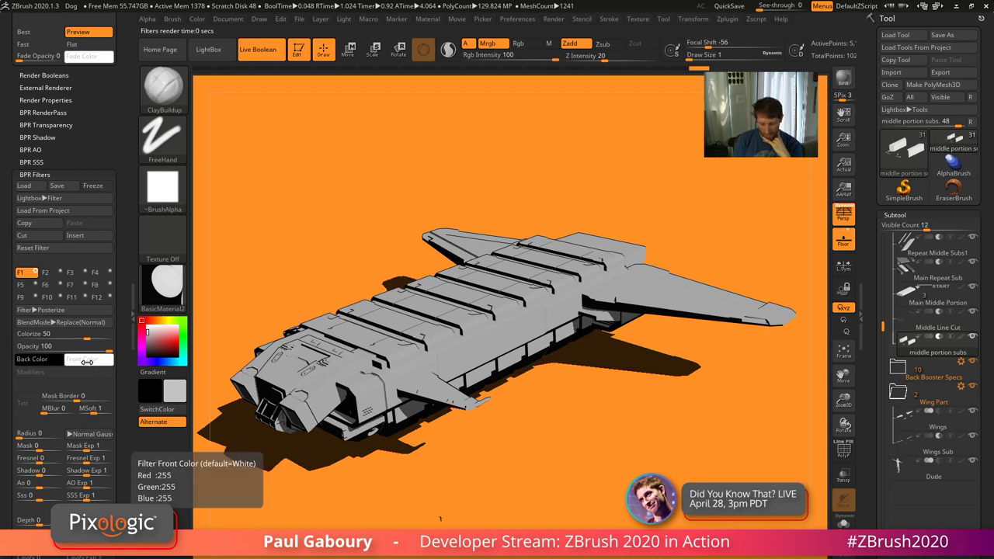
pyautogui.click(68, 313)
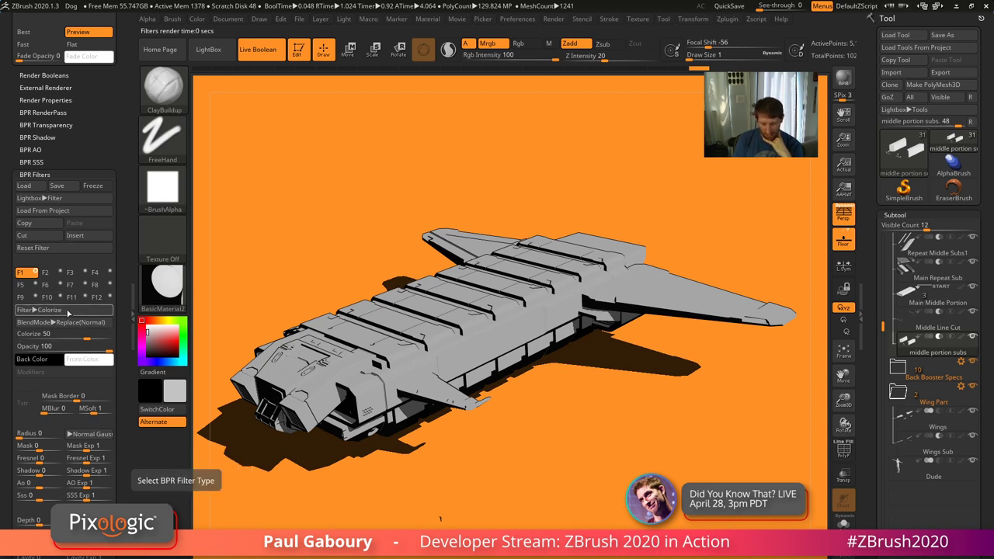
pyautogui.click(90, 325)
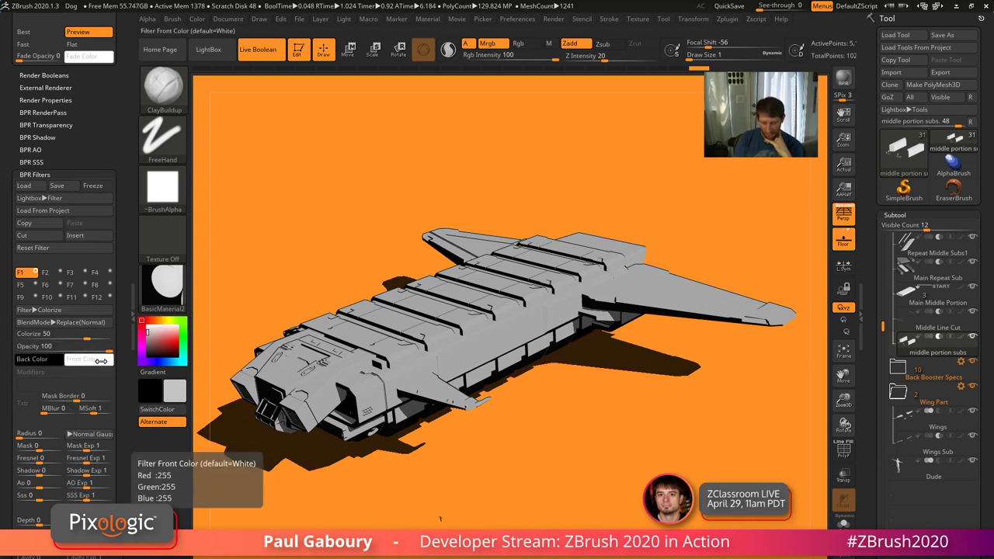
# Set the Colorize filter's front color to cyan and its strength to 12 after trying 100
pyautogui.click(100, 360)
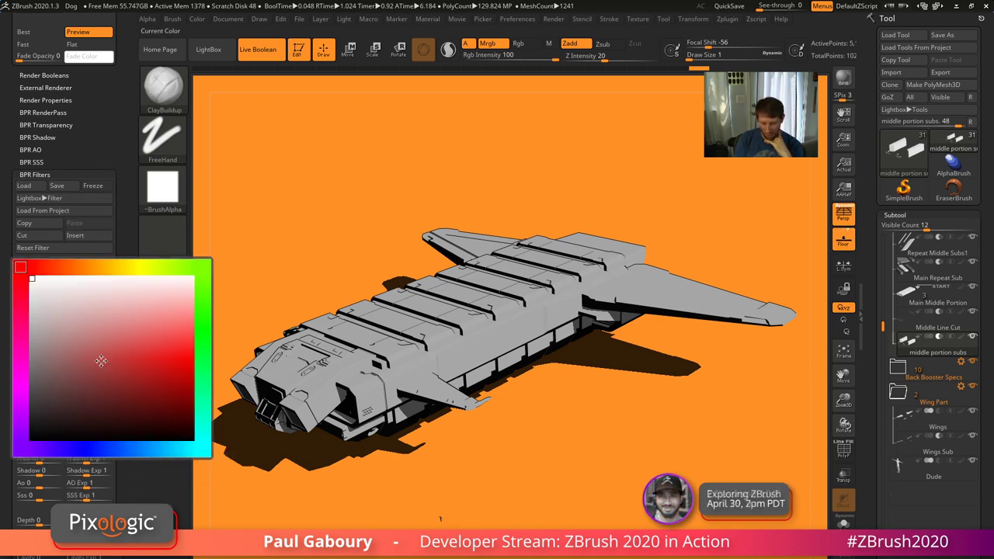
pyautogui.click(201, 448)
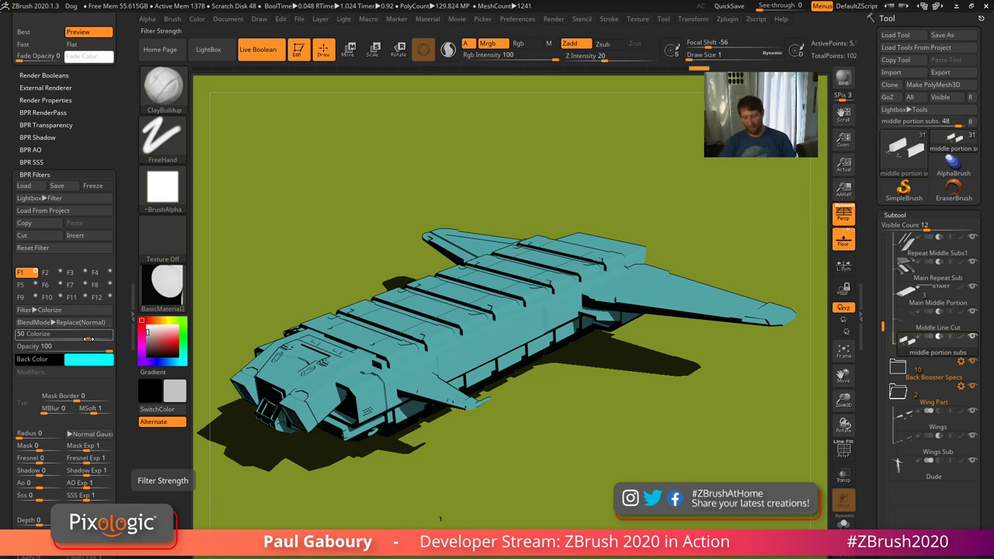
pyautogui.moveTo(89, 340); pyautogui.dragTo(113, 340)
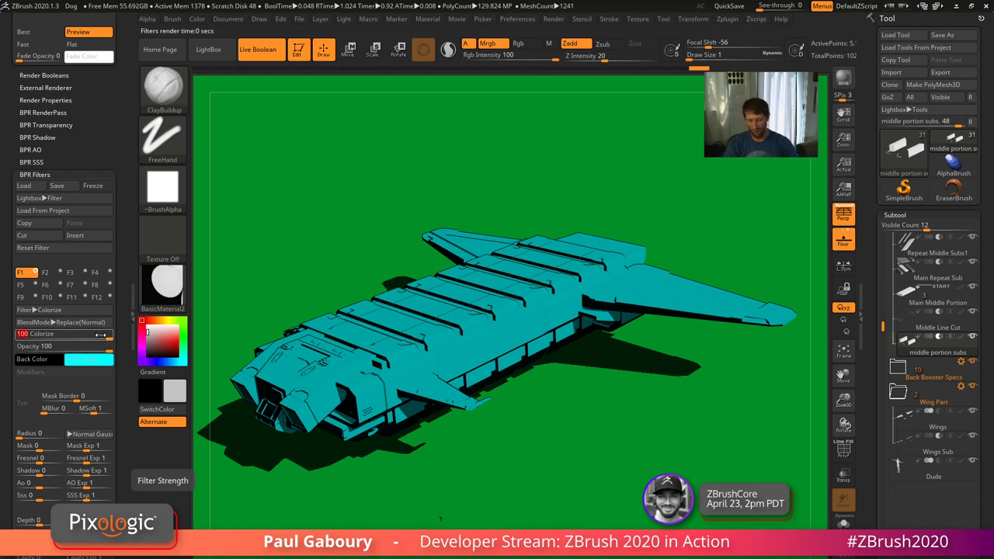
pyautogui.moveTo(111, 335); pyautogui.dragTo(68, 338)
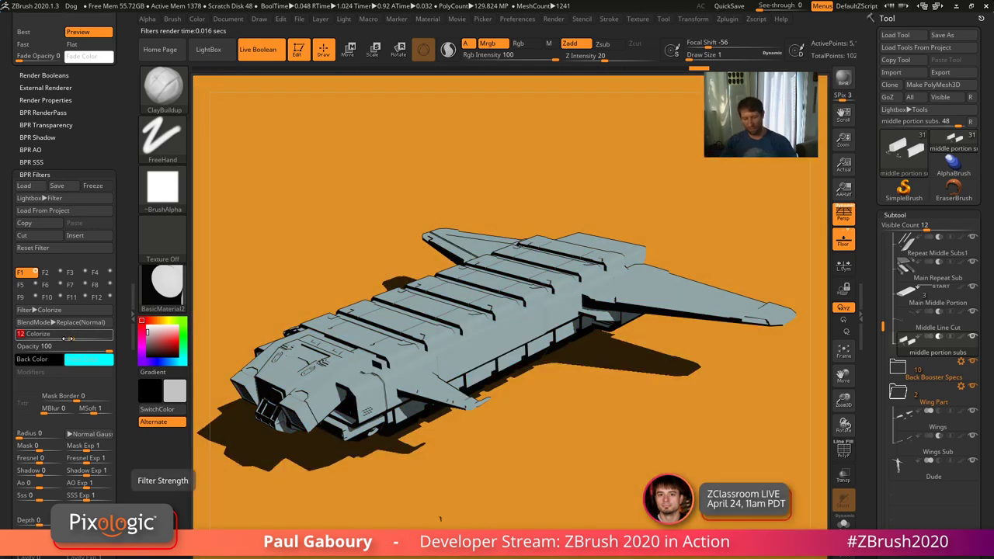
# Set the Colorize filter's strength to 100 and keep its opacity at 100 after trying 43
pyautogui.moveTo(68, 339); pyautogui.dragTo(113, 339)
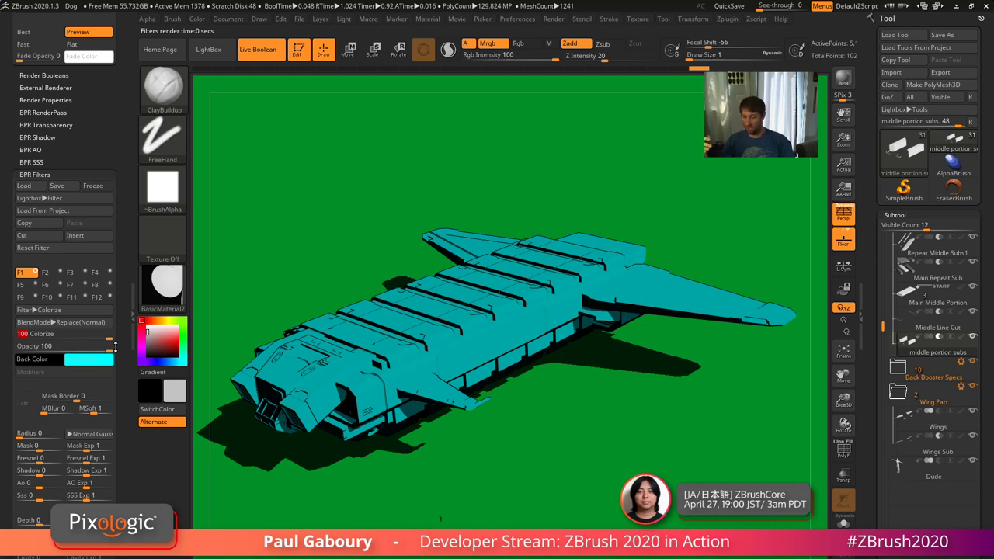
pyautogui.moveTo(114, 346); pyautogui.dragTo(64, 348)
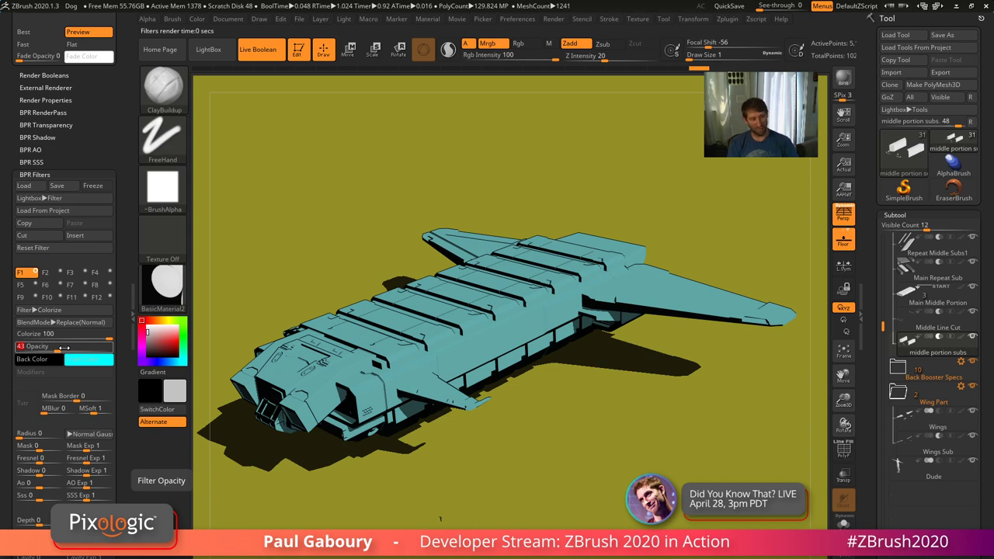
pyautogui.moveTo(65, 348); pyautogui.dragTo(118, 347)
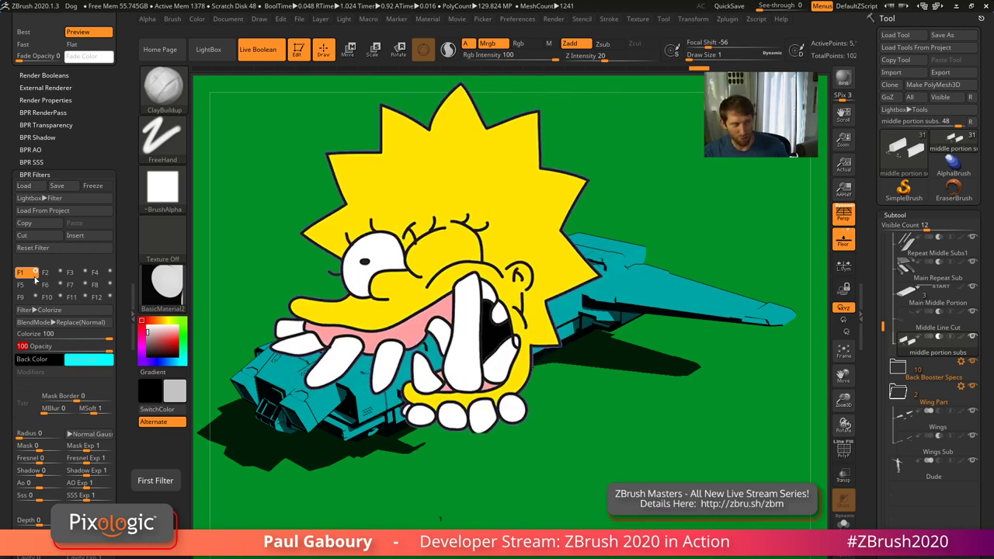
pyautogui.hotkey('ctrl', 'shift')
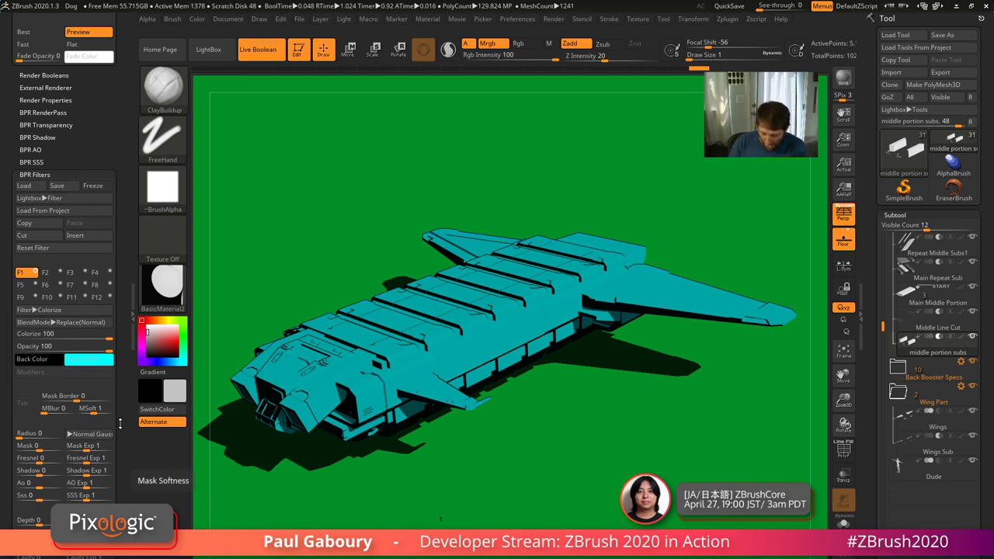
# Set the Colorize filter's Mask modulator to -1 after trying 1
pyautogui.scroll(-7, 116, 346)
pyautogui.scroll(1, 120, 339)
pyautogui.scroll(-1, 120, 338)
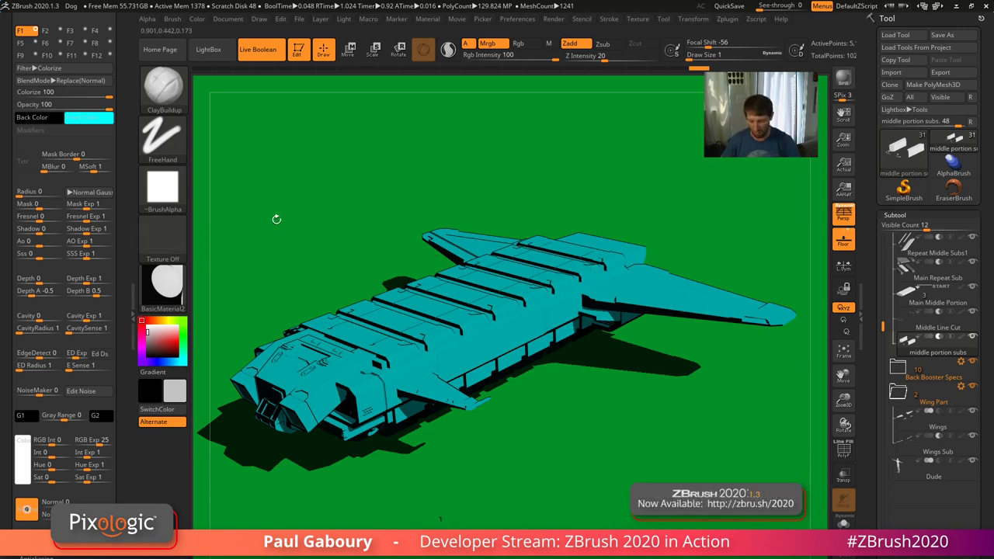
pyautogui.moveTo(39, 206); pyautogui.dragTo(65, 206)
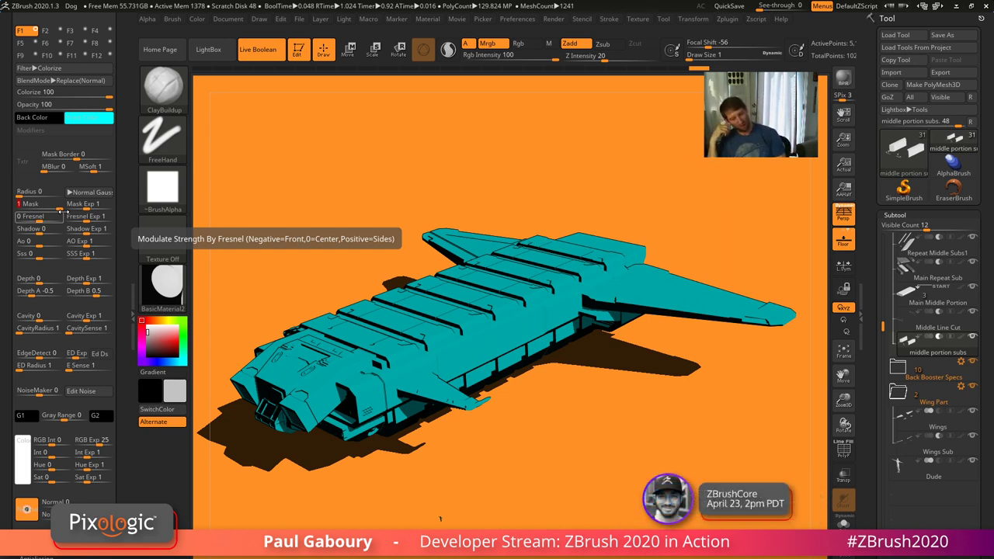
pyautogui.click(15, 204)
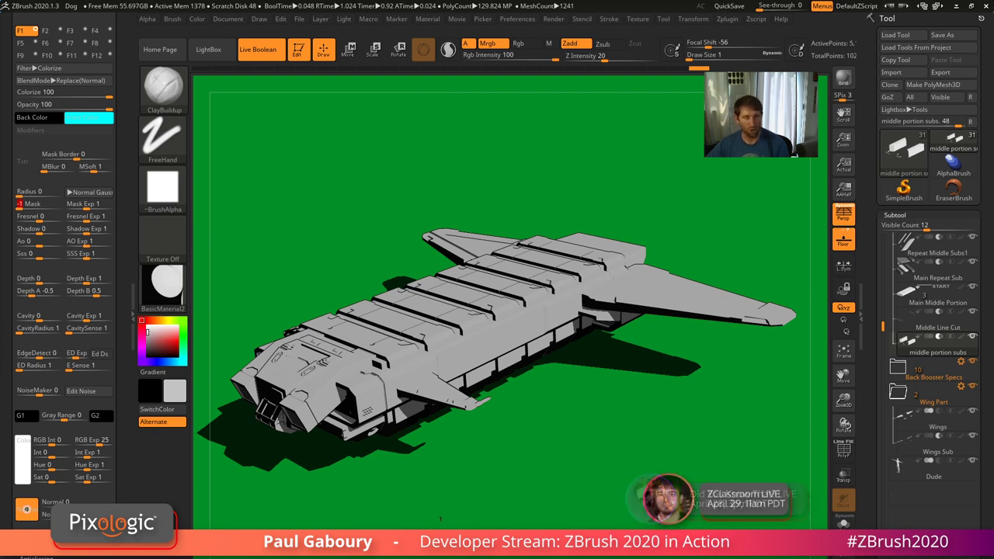
# Switch to the browser's reference image, enlarge its window to examine the recessed pill-shaped detail with two holes, and close it
pyautogui.moveTo(0, 171); pyautogui.dragTo(456, 115)
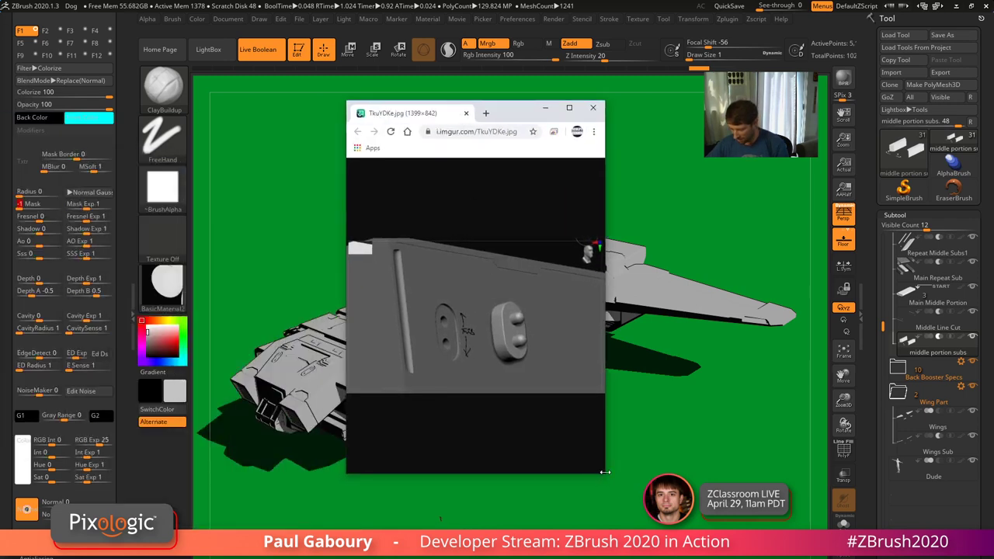
pyautogui.moveTo(604, 474); pyautogui.dragTo(812, 515)
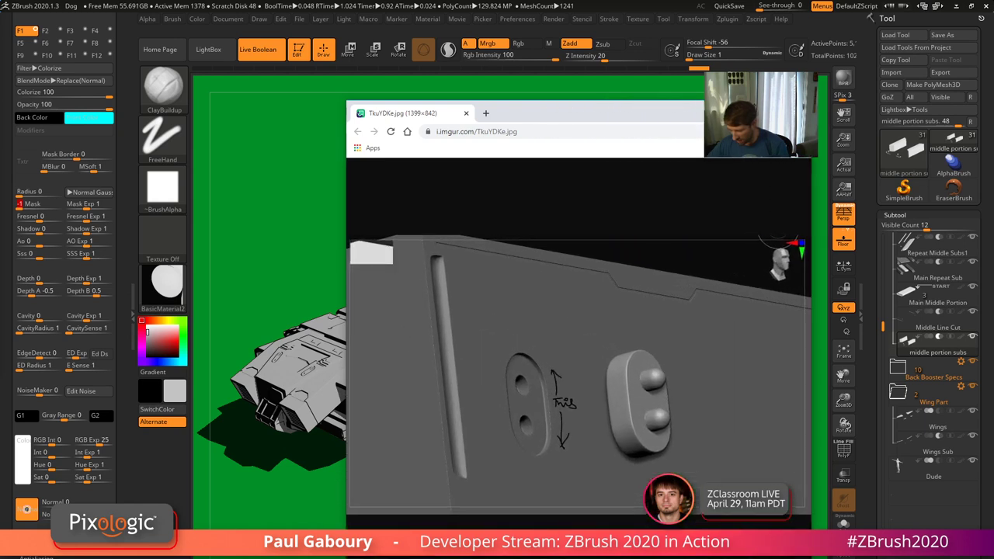
pyautogui.moveTo(554, 113); pyautogui.dragTo(389, 44)
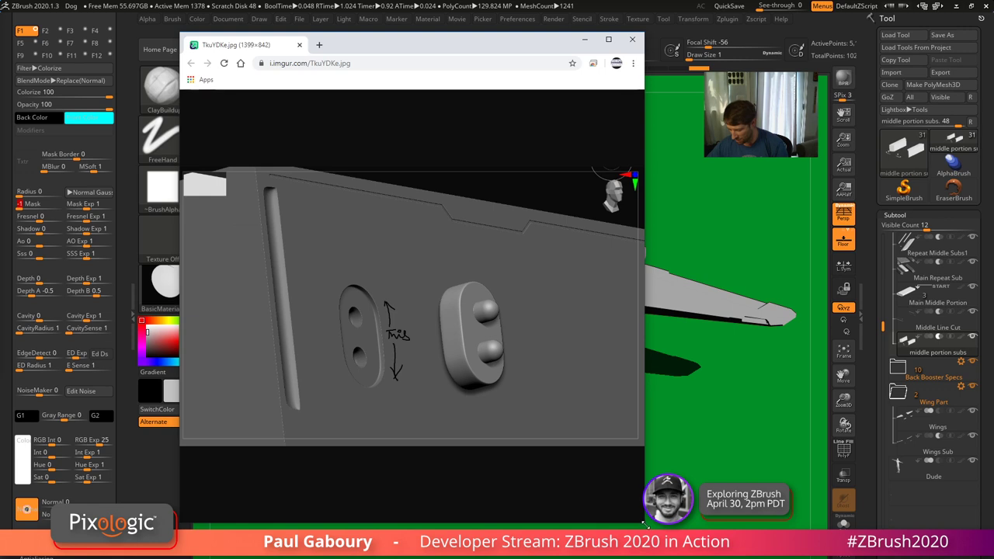
pyautogui.moveTo(644, 522); pyautogui.dragTo(850, 530)
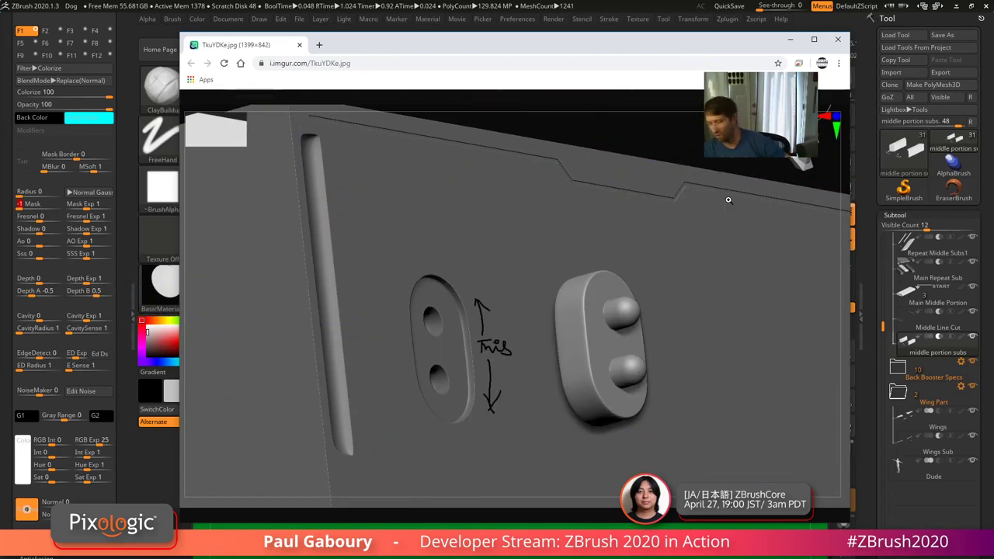
pyautogui.click(838, 39)
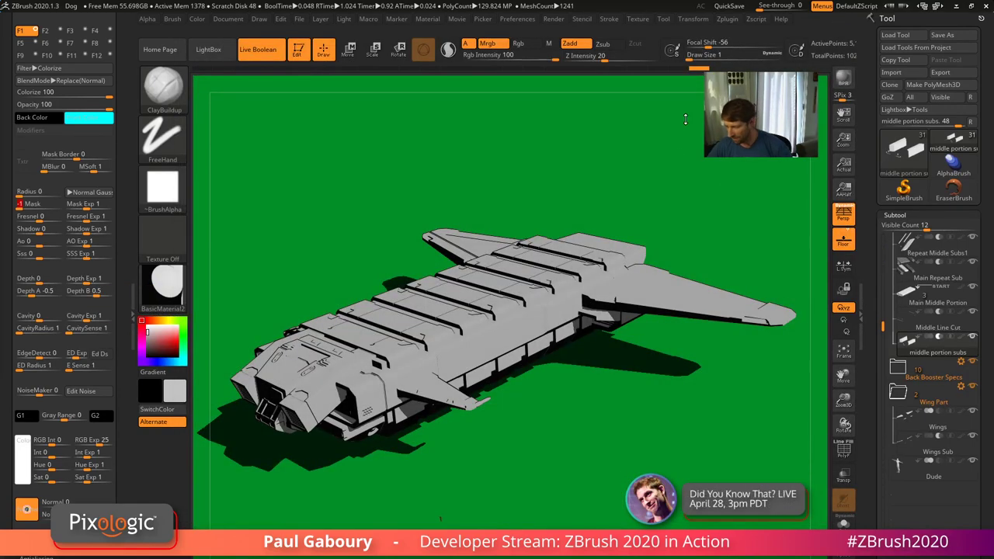
# Quick-save the spaceship project and check the QuickSave files in LightBox
pyautogui.click(730, 6)
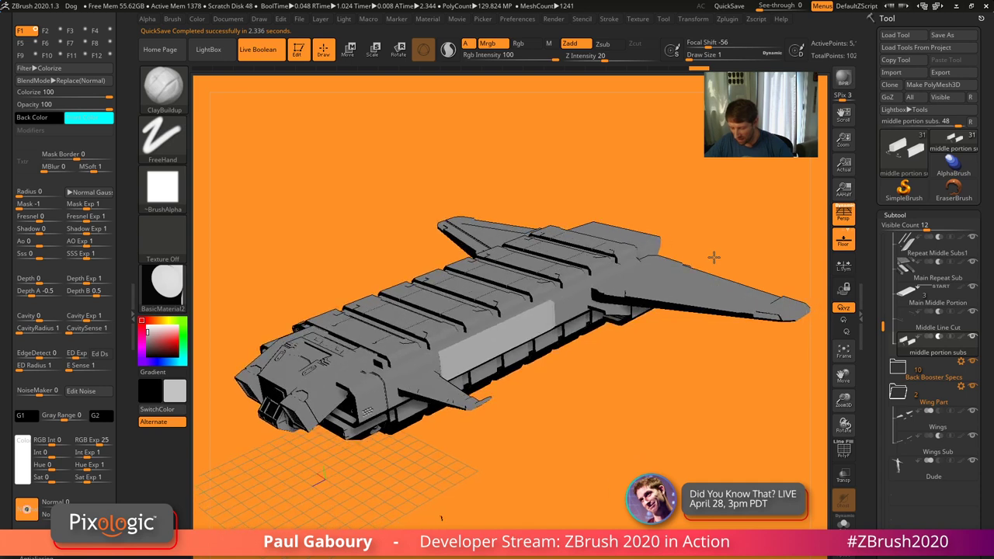
pyautogui.moveTo(715, 257); pyautogui.dragTo(694, 183)
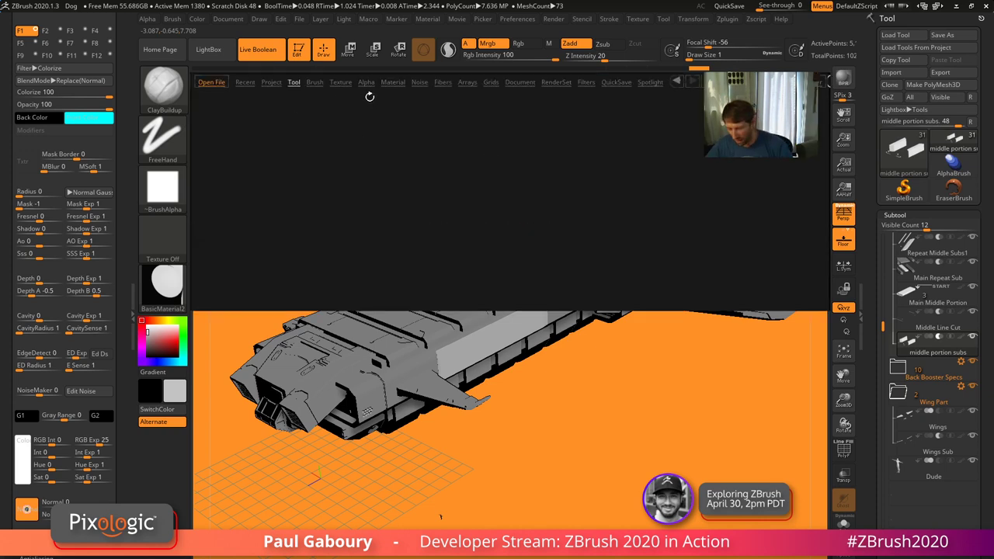
pyautogui.click(616, 83)
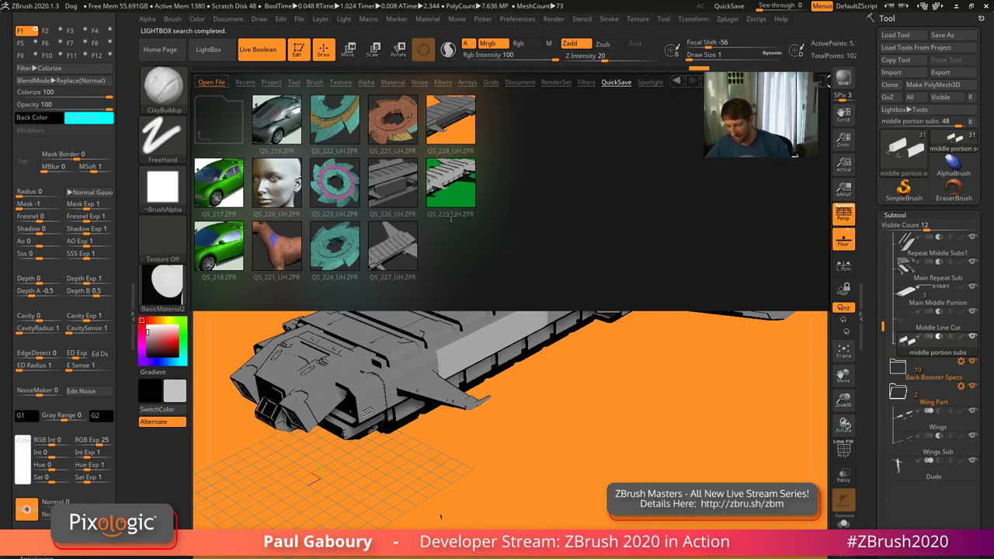
pyautogui.doubleClick(458, 200)
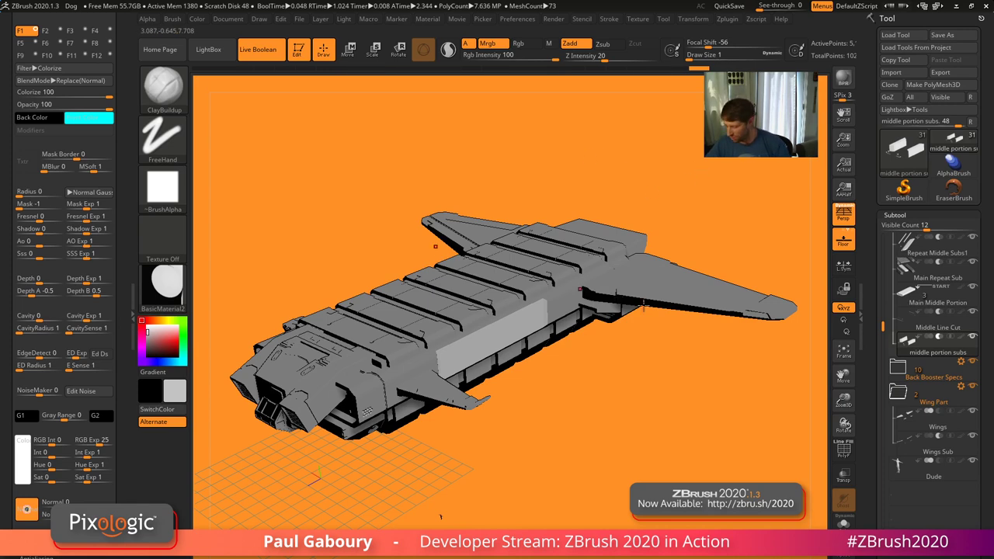
# Switch to the Cube3D primitive, convert it into a polymesh and frame it in the view
pyautogui.click(899, 149)
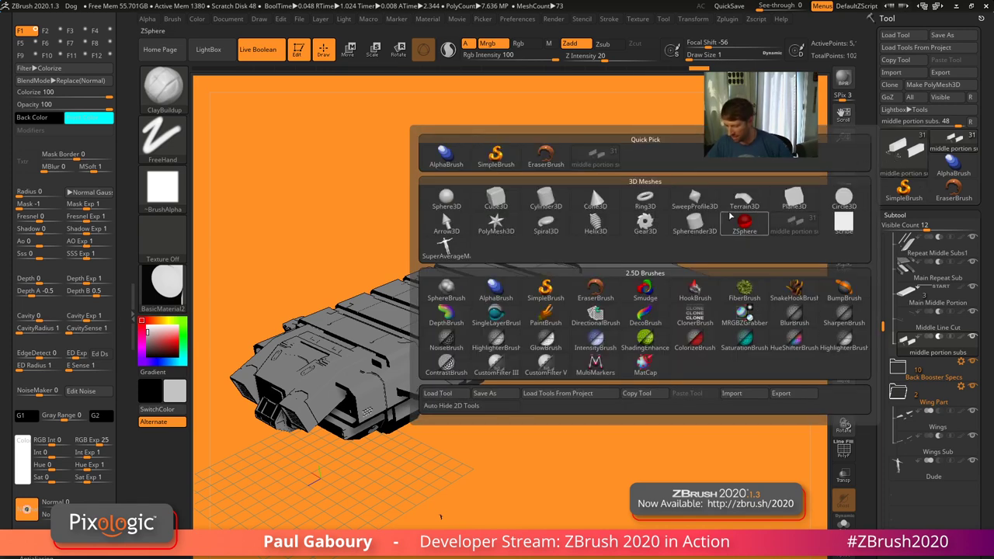
pyautogui.moveTo(540, 223)
pyautogui.click(496, 200)
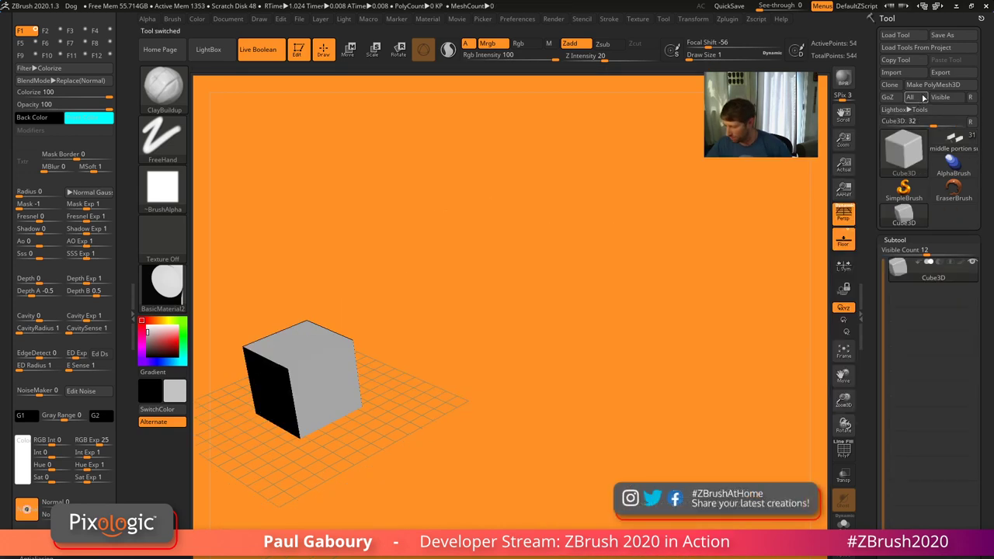
pyautogui.click(933, 85)
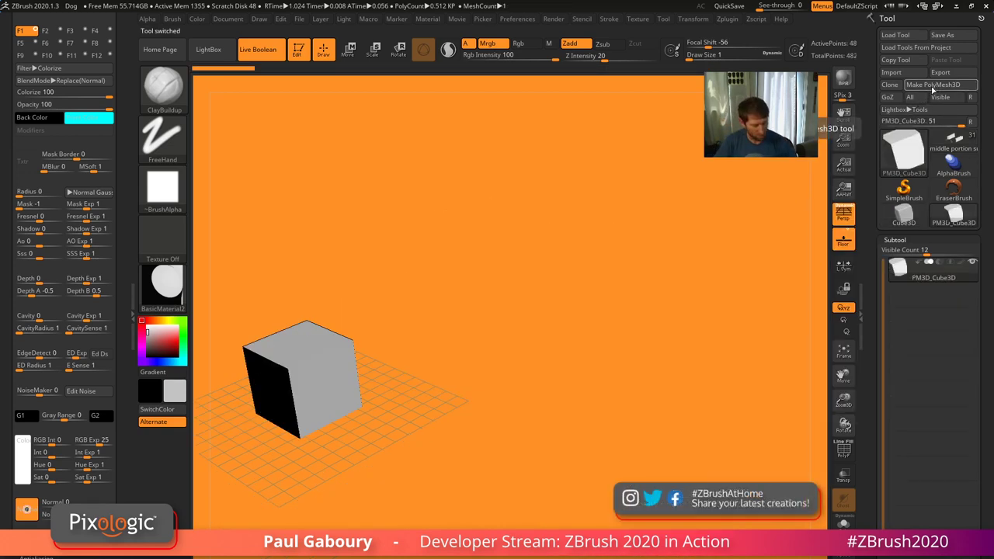
pyautogui.press('f')
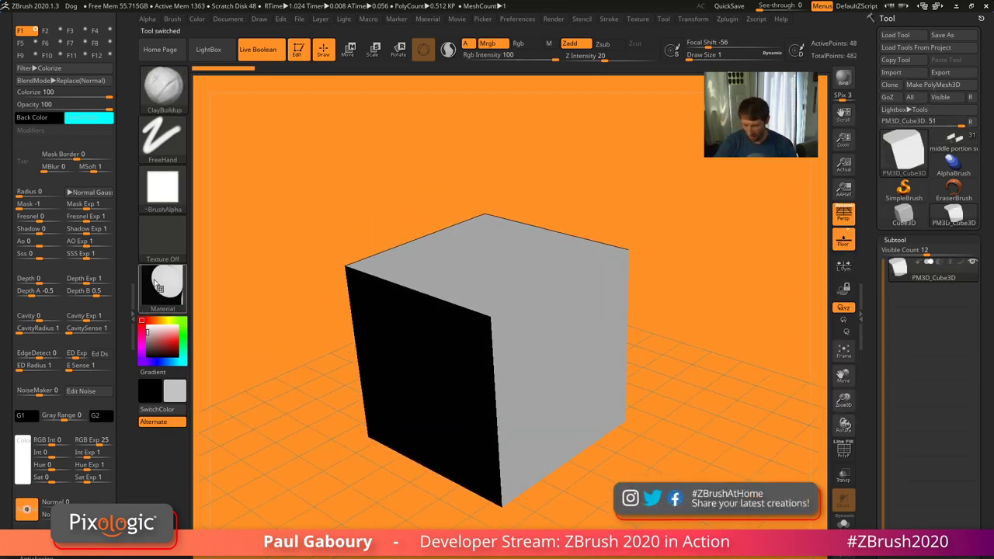
# Change the active material to BasicMaterial and check the cube's shading from another angle
pyautogui.click(162, 285)
pyautogui.click(275, 469)
pyautogui.moveTo(608, 498)
pyautogui.mouseDown()
pyautogui.moveTo(616, 468)
pyautogui.moveTo(606, 482)
pyautogui.moveTo(630, 470)
pyautogui.moveTo(624, 497)
pyautogui.moveTo(681, 437)
pyautogui.moveTo(664, 491)
pyautogui.moveTo(618, 497)
pyautogui.moveTo(668, 448)
pyautogui.moveTo(635, 505)
pyautogui.moveTo(630, 470)
pyautogui.mouseUp()
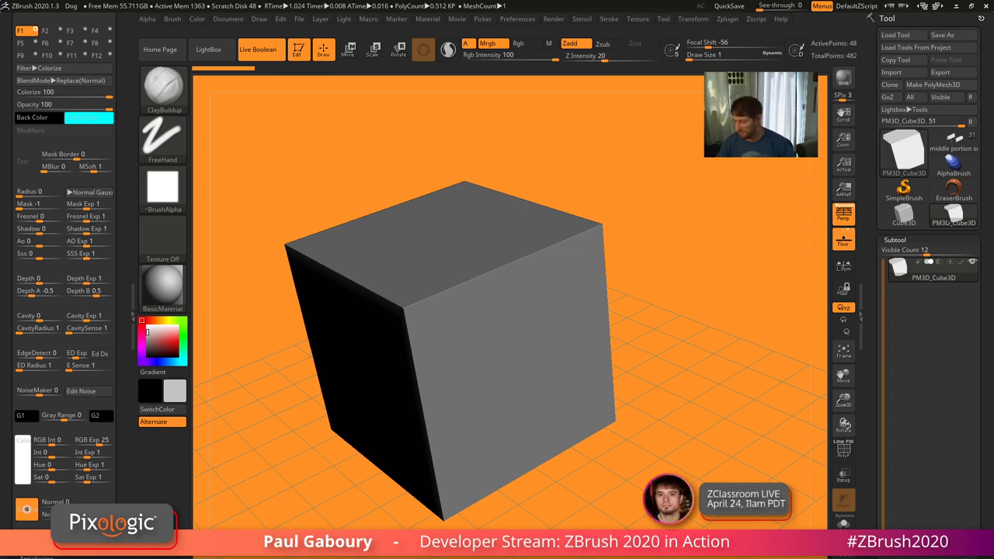
# Switch to the Cylinder3D primitive and turn on PolyFrame to show its wireframe
pyautogui.click(903, 151)
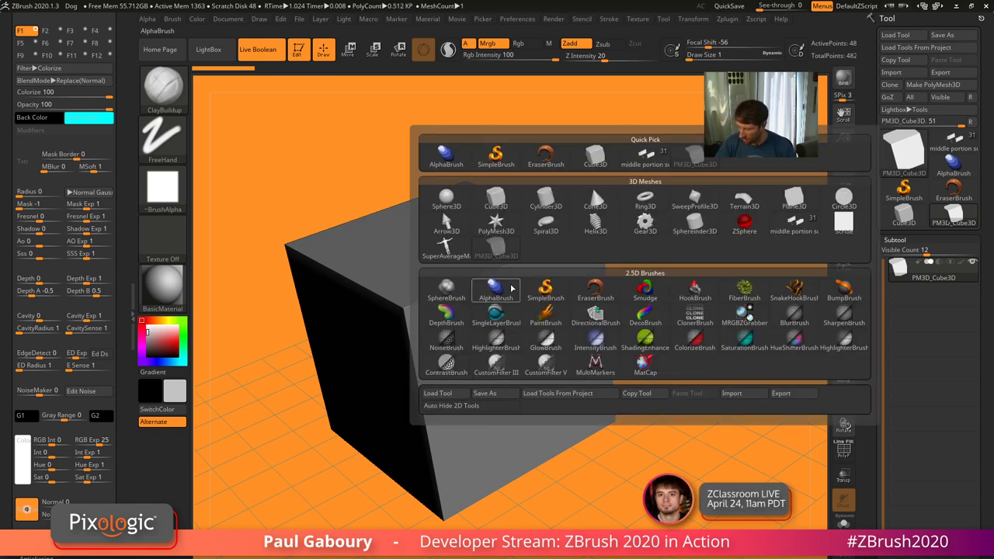
pyautogui.click(547, 198)
pyautogui.keyDown('ctrl'); pyautogui.moveTo(619, 375); pyautogui.dragTo(636, 426, button='right'); pyautogui.keyUp('ctrl')
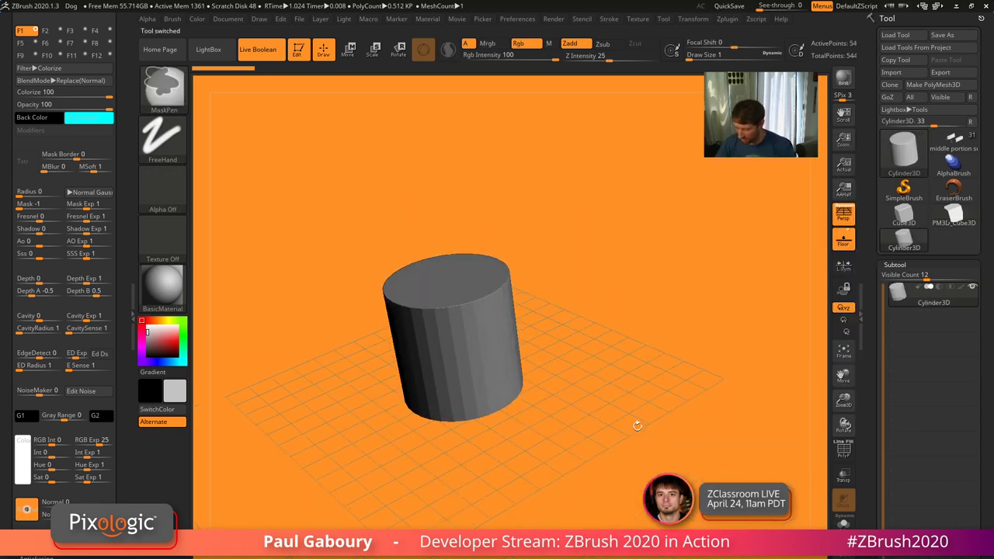
pyautogui.moveTo(637, 426)
pyautogui.mouseDown()
pyautogui.moveTo(643, 458)
pyautogui.moveTo(645, 412)
pyautogui.mouseUp()
pyautogui.hotkey('shift', 'f')
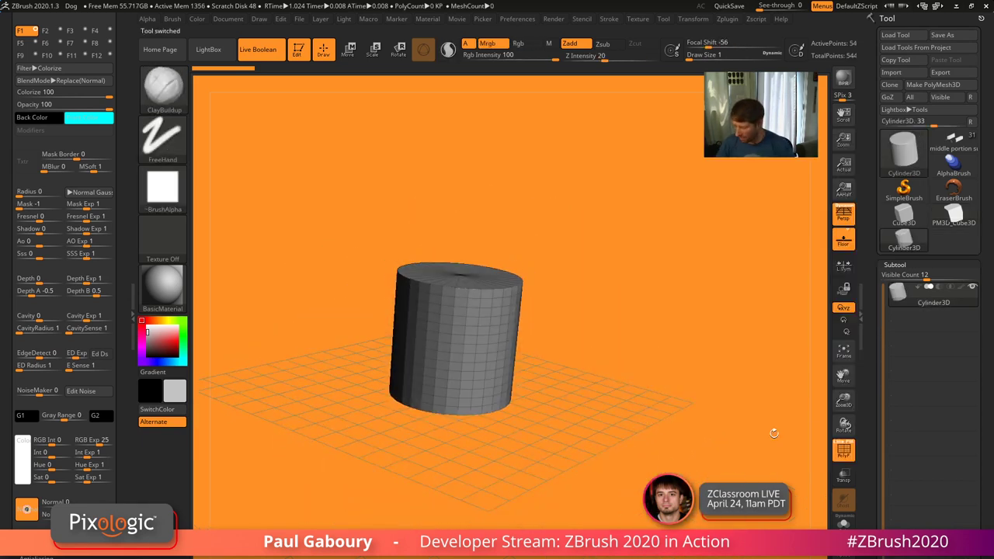
# In the cylinder's Initialize settings, set VDivide to 4 and Z Size to 44
pyautogui.click(899, 264)
pyautogui.moveTo(952, 497); pyautogui.dragTo(950, 470)
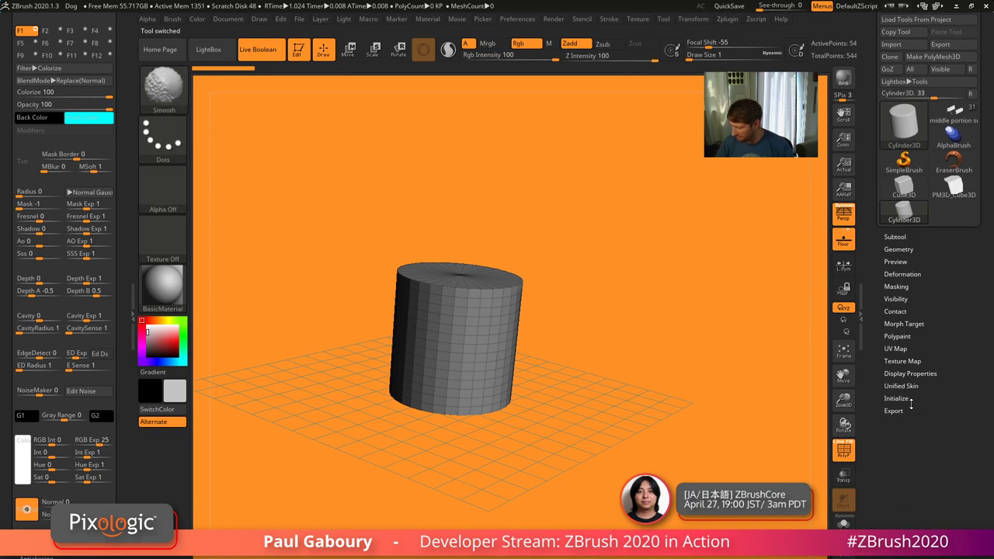
pyautogui.click(897, 398)
pyautogui.scroll(-3, 951, 278)
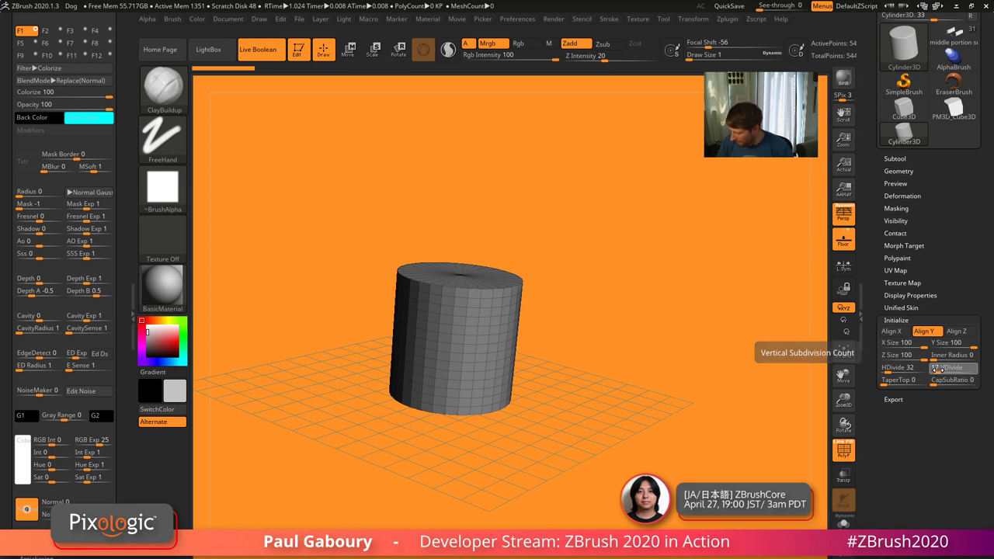
pyautogui.moveTo(938, 369); pyautogui.dragTo(899, 363)
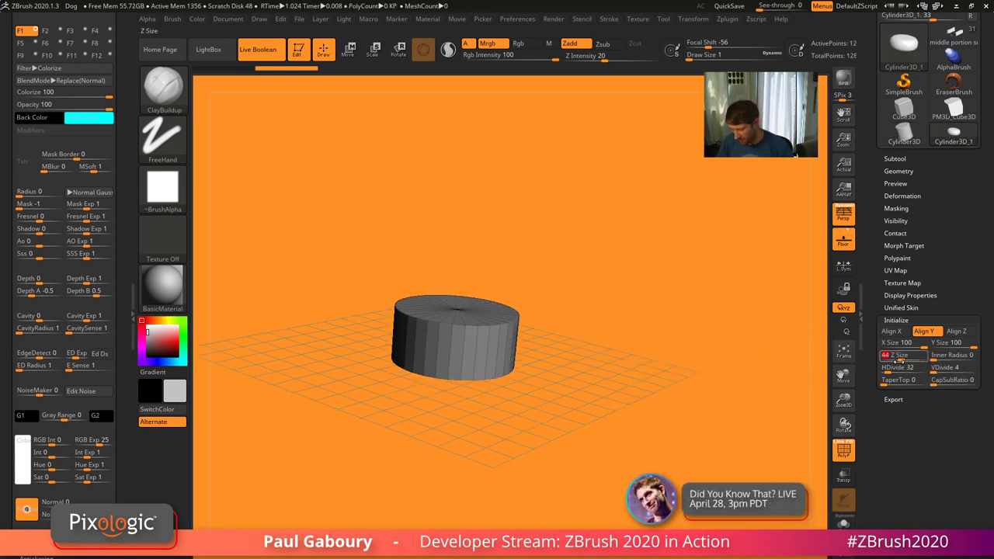
# Try a horizontal subdivision count of 84 on the cylinder, and restore HDivide to 32
pyautogui.moveTo(639, 413); pyautogui.dragTo(625, 463)
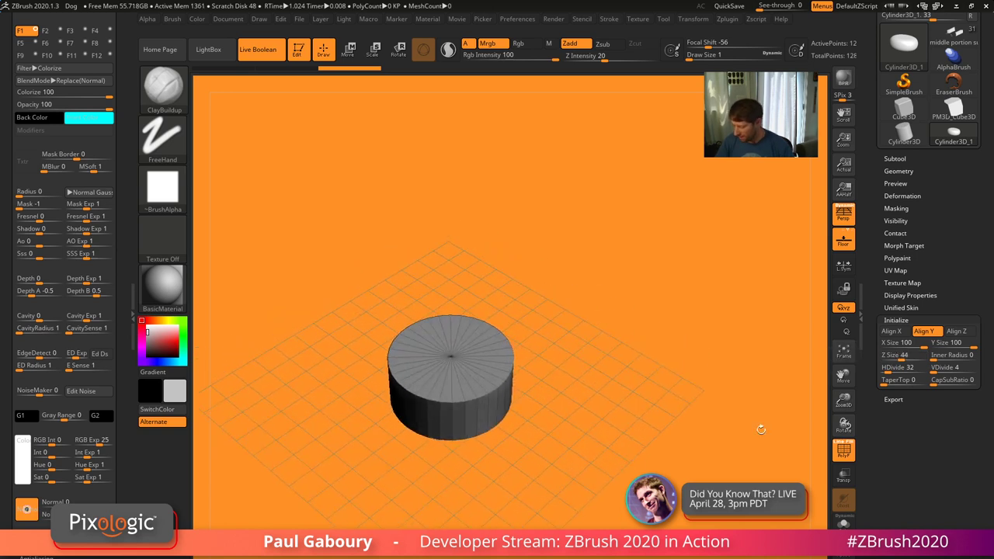
pyautogui.moveTo(889, 374); pyautogui.dragTo(906, 368)
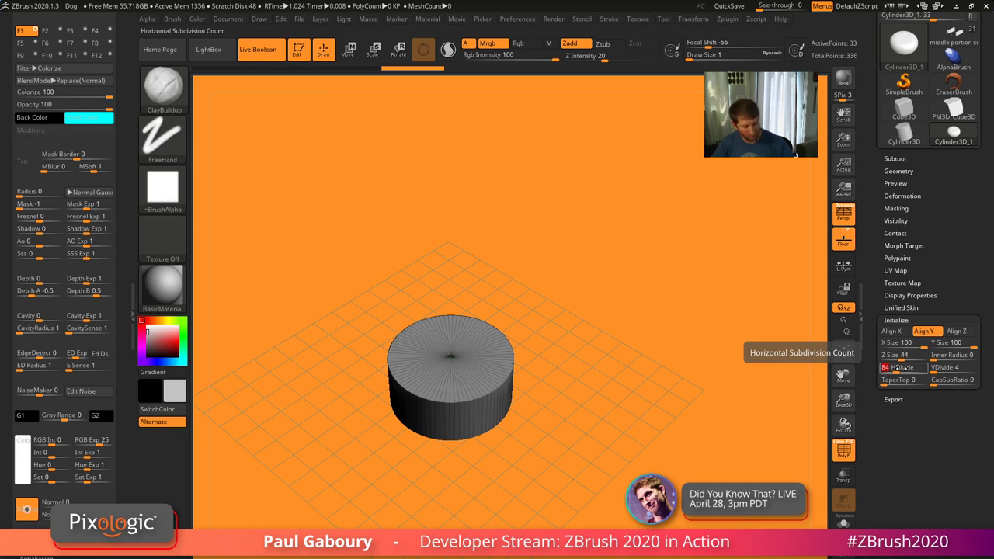
pyautogui.write('32')
pyautogui.press('Return')
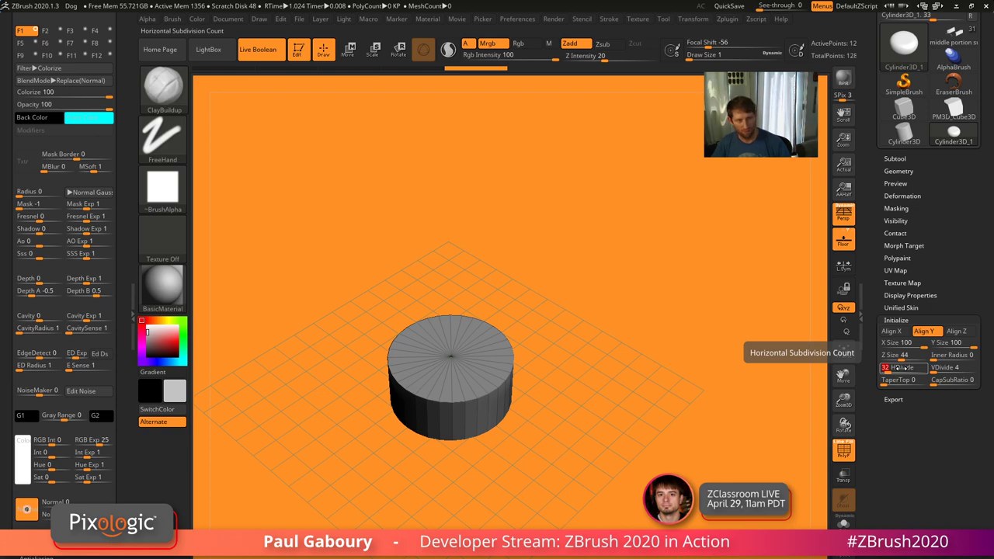
# Close the Initialize settings and convert the shortened cylinder into a PolyMesh3D
pyautogui.keyDown('alt'); pyautogui.moveTo(561, 517); pyautogui.dragTo(578, 482); pyautogui.keyUp('alt')
pyautogui.moveTo(578, 481)
pyautogui.mouseDown(button='right')
pyautogui.moveTo(601, 417)
pyautogui.moveTo(583, 508)
pyautogui.moveTo(590, 443)
pyautogui.moveTo(584, 480)
pyautogui.mouseUp(button='right')
pyautogui.click(896, 320)
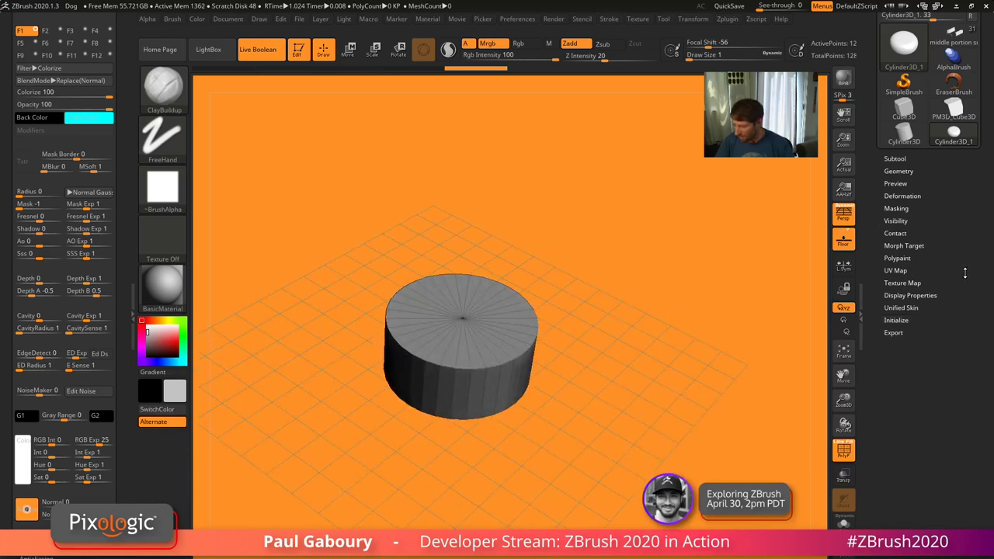
pyautogui.moveTo(962, 276); pyautogui.dragTo(960, 357)
pyautogui.click(942, 84)
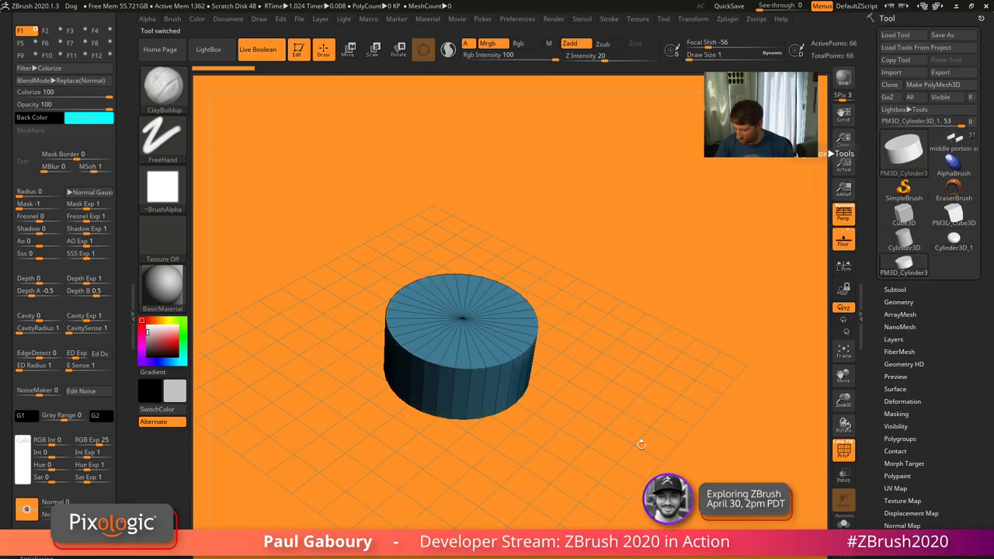
# View the cylinder straight from above with perspective off, and activate the Move gizmo on it
pyautogui.moveTo(641, 442); pyautogui.dragTo(614, 458, button='right')
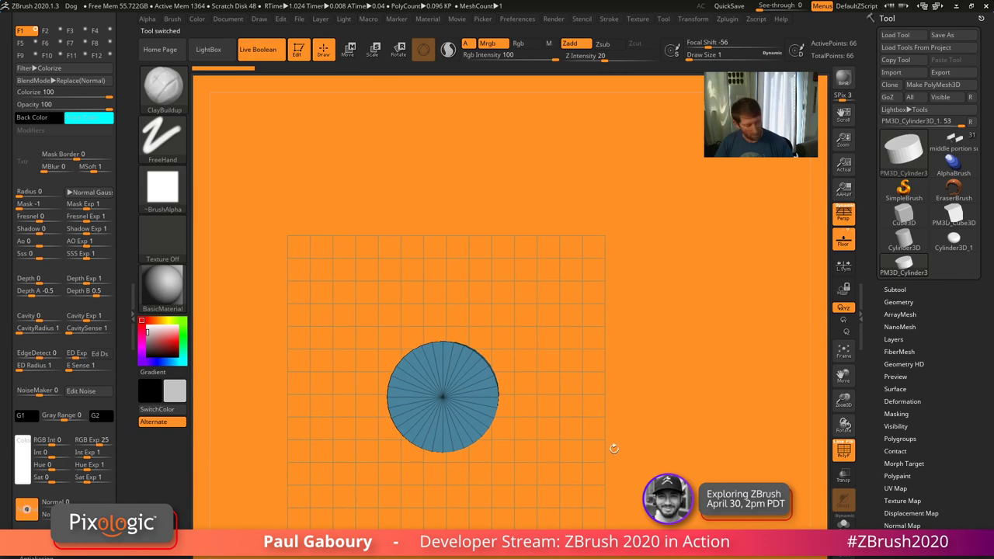
pyautogui.press('w')
pyautogui.press('p')
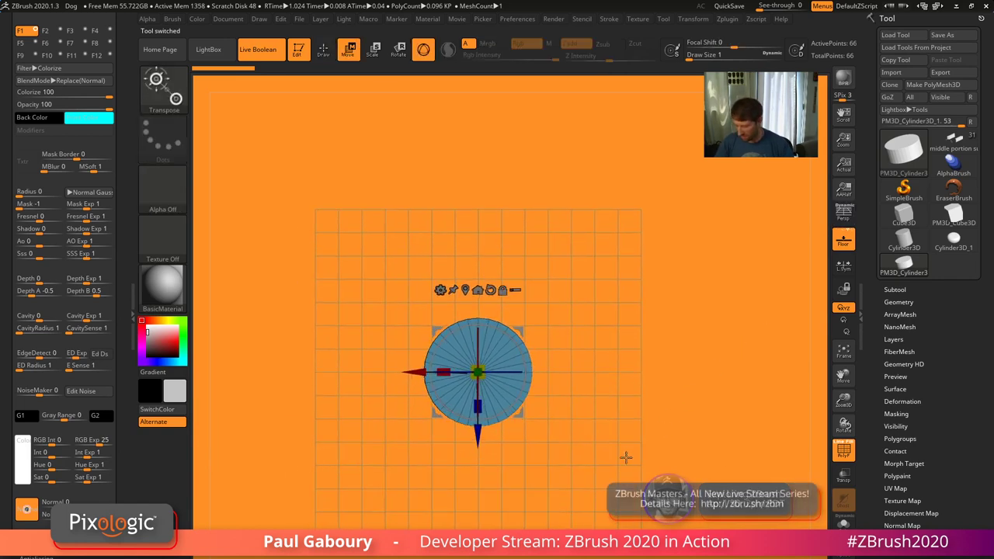
pyautogui.keyDown('ctrl'); pyautogui.moveTo(628, 453); pyautogui.dragTo(635, 474, button='right'); pyautogui.keyUp('ctrl')
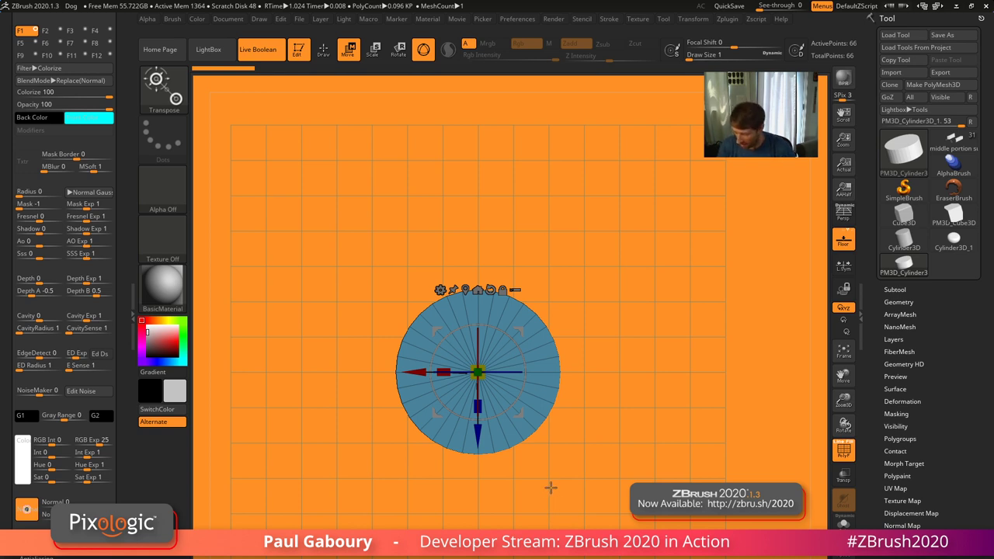
# Stretch the cylinder into a long pill shape with the Extender deformer, splitting it across the middle
pyautogui.click(440, 289)
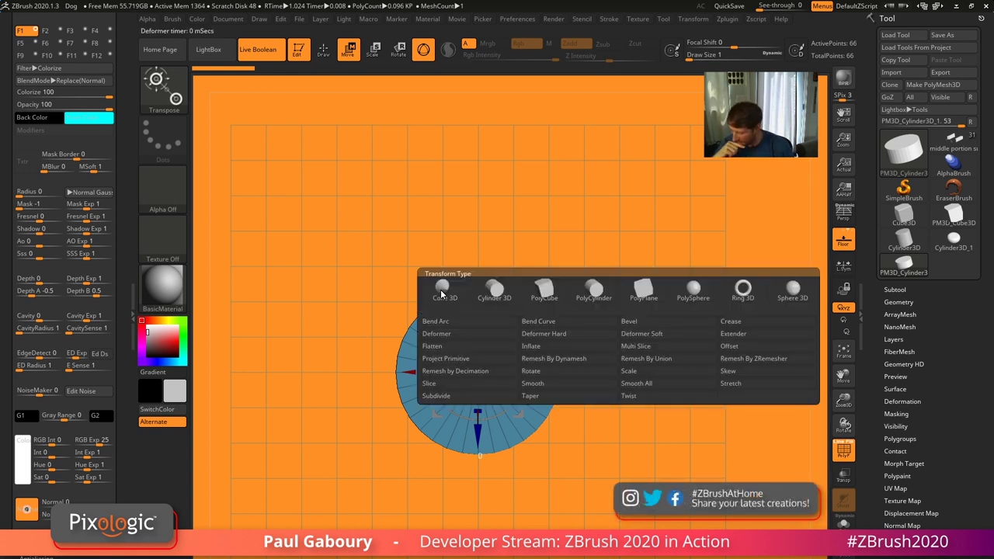
pyautogui.click(441, 289)
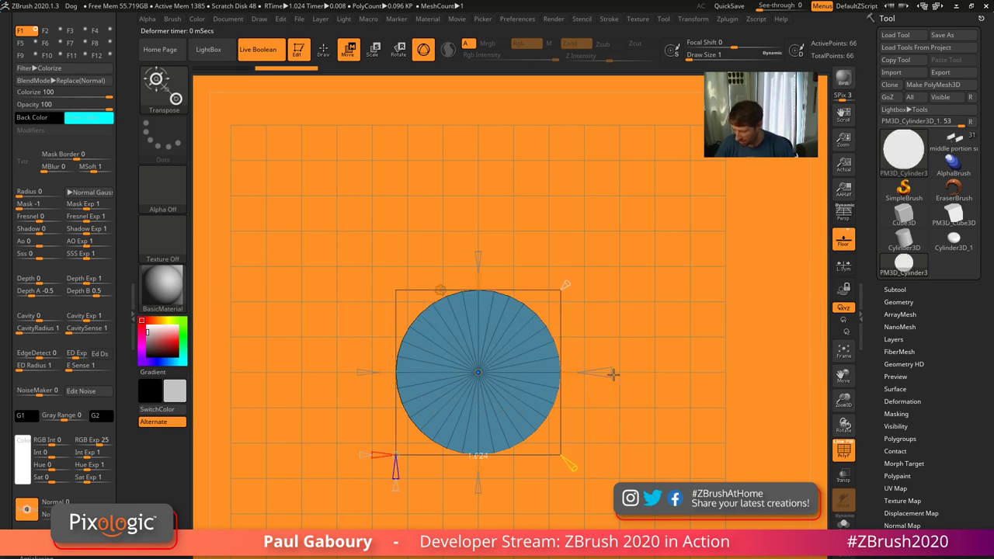
pyautogui.moveTo(643, 377); pyautogui.dragTo(610, 437)
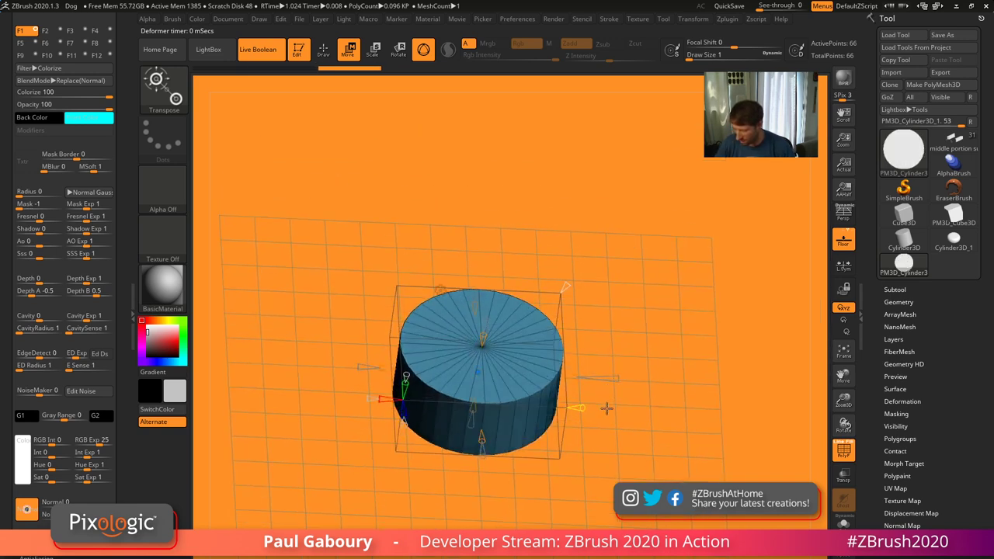
pyautogui.moveTo(606, 408); pyautogui.dragTo(619, 450)
pyautogui.moveTo(582, 371); pyautogui.dragTo(612, 372)
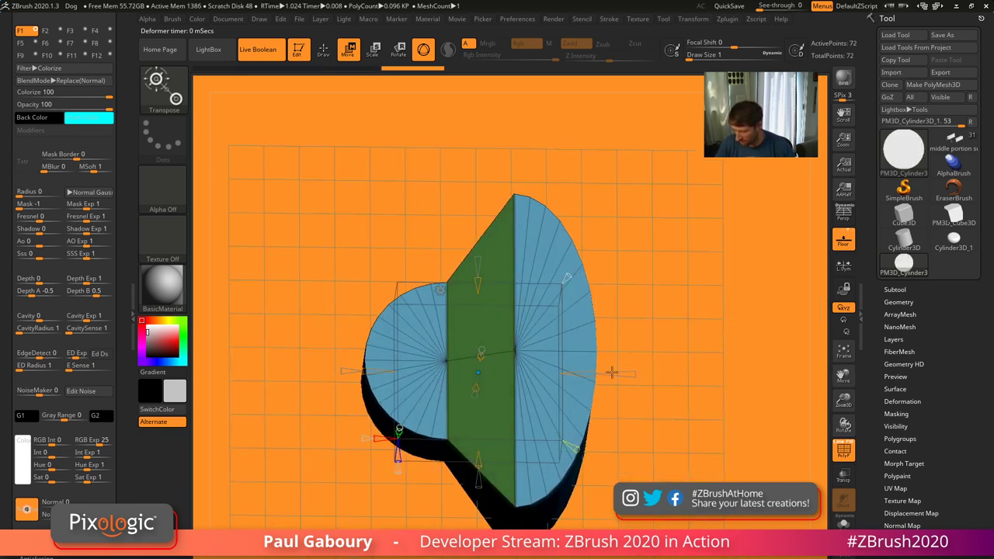
pyautogui.hotkey('ctrl', 'z')
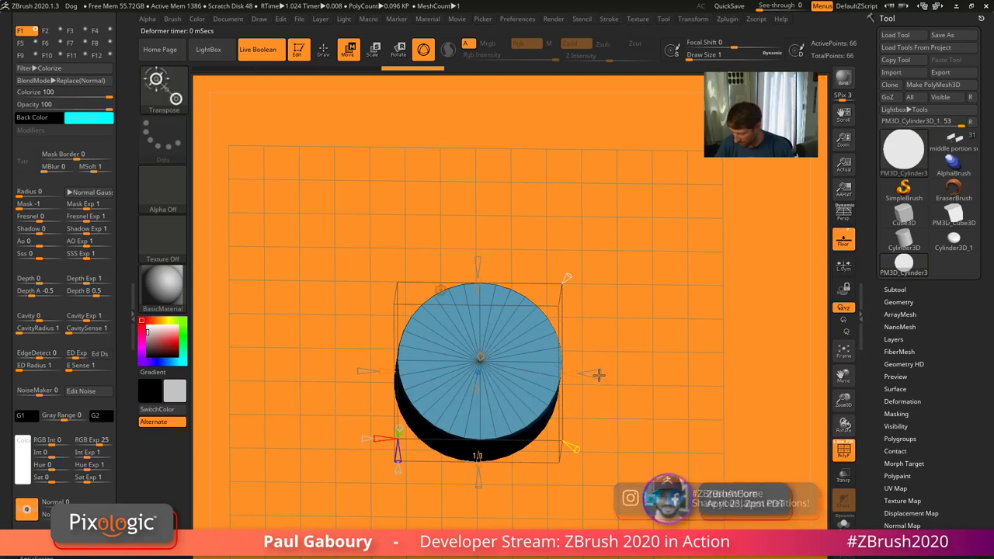
pyautogui.moveTo(573, 375); pyautogui.dragTo(636, 370)
pyautogui.keyDown('ctrl'); pyautogui.moveTo(637, 369); pyautogui.dragTo(636, 310, button='right'); pyautogui.keyUp('ctrl')
pyautogui.moveTo(657, 471)
pyautogui.mouseDown(button='right')
pyautogui.moveTo(647, 409)
pyautogui.moveTo(639, 446)
pyautogui.moveTo(632, 441)
pyautogui.moveTo(643, 422)
pyautogui.moveTo(655, 435)
pyautogui.moveTo(626, 444)
pyautogui.moveTo(626, 415)
pyautogui.moveTo(630, 444)
pyautogui.moveTo(650, 417)
pyautogui.moveTo(681, 471)
pyautogui.moveTo(673, 499)
pyautogui.moveTo(610, 473)
pyautogui.mouseUp(button='right')
# Switch to the ZModeler brush and insert four concentric edge loops across the pill's top face
pyautogui.press('q')
pyautogui.press('b')
pyautogui.press('m')
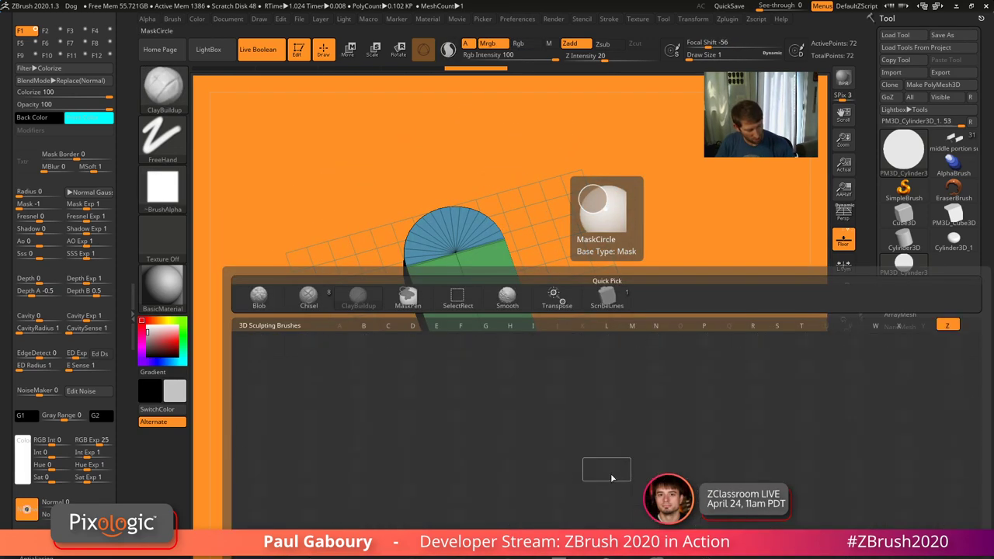
pyautogui.press('p')
pyautogui.keyDown('ctrl'); pyautogui.moveTo(606, 473); pyautogui.dragTo(596, 493, button='right'); pyautogui.keyUp('ctrl')
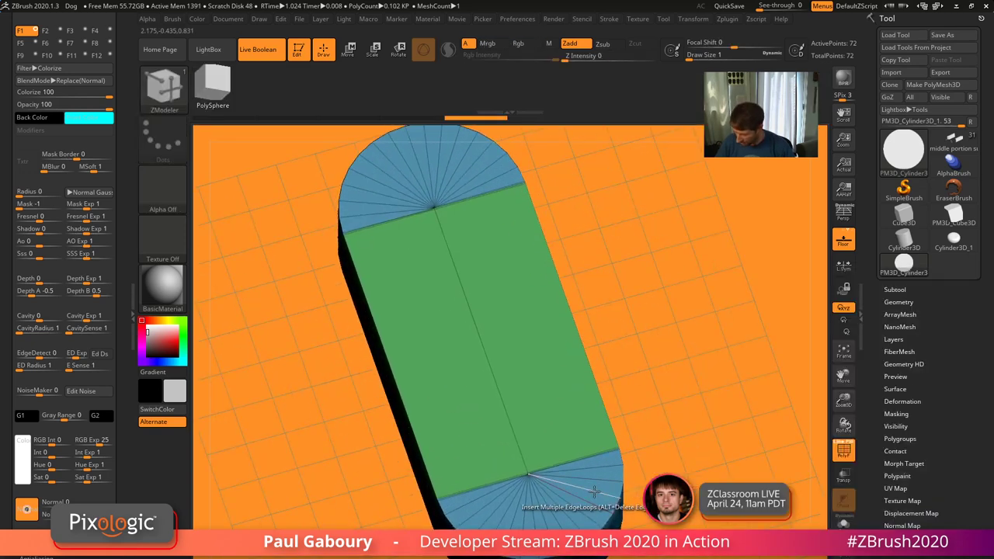
pyautogui.press('space')
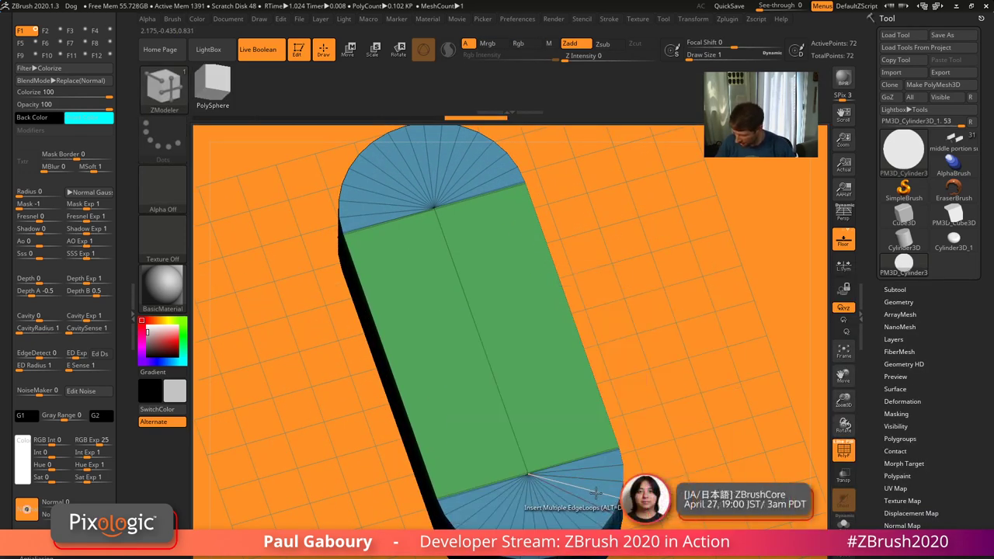
pyautogui.click(605, 494)
pyautogui.moveTo(618, 491); pyautogui.dragTo(619, 470)
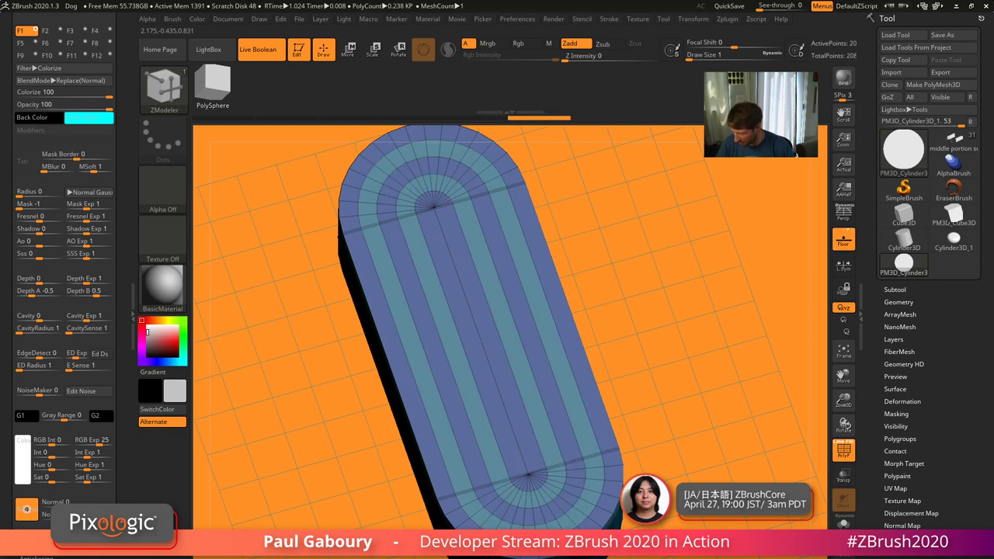
# Delete the two innermost edge loops from the pill's top face
pyautogui.moveTo(620, 471); pyautogui.dragTo(637, 449, button='right')
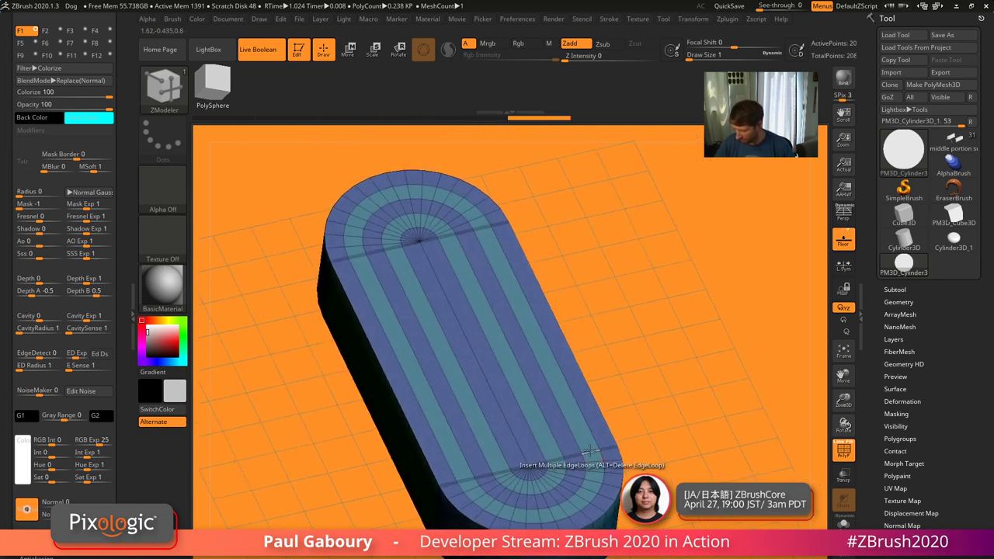
pyautogui.keyDown('alt'); pyautogui.click(549, 429); pyautogui.keyUp('alt')
pyautogui.keyDown('alt'); pyautogui.click(531, 431); pyautogui.keyUp('alt')
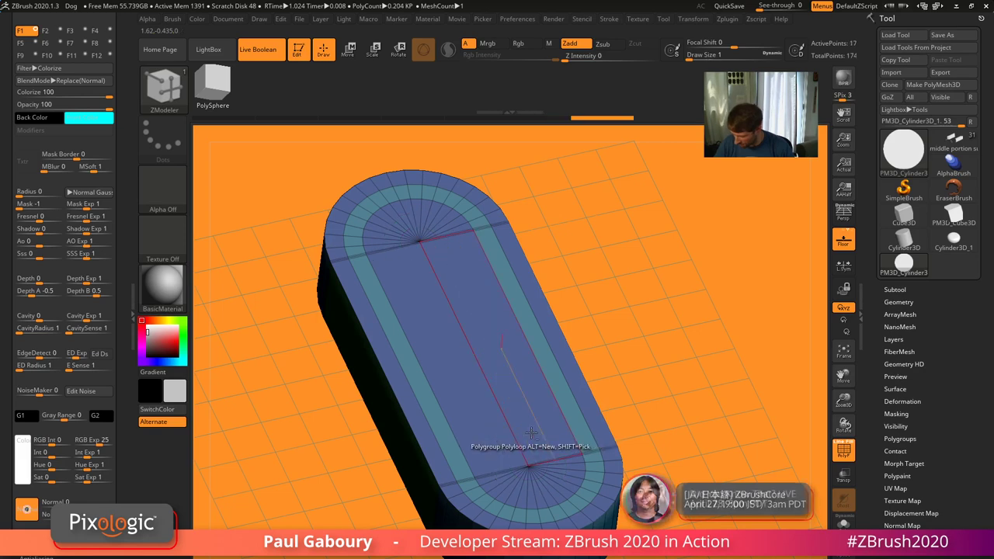
# Set the ZModeler polygon action to QMesh on a Polyloop and raise the band between the two loops into a rim
pyautogui.press('space')
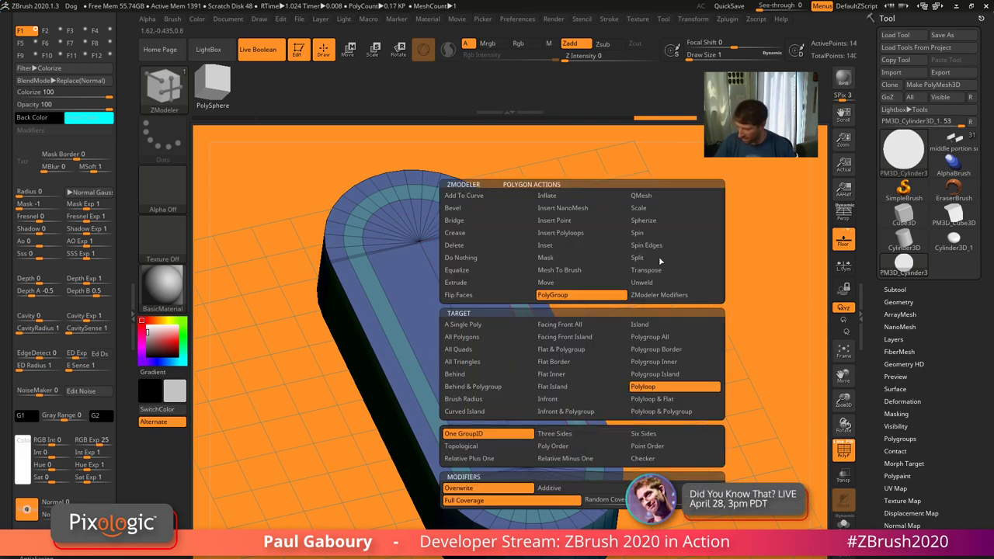
pyautogui.click(672, 194)
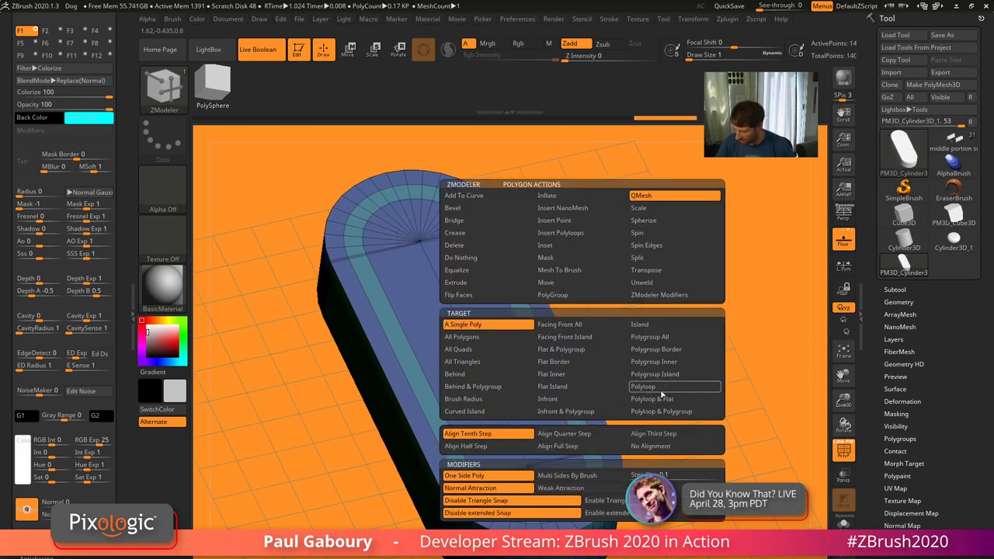
pyautogui.click(656, 374)
pyautogui.moveTo(621, 404); pyautogui.dragTo(578, 438, button='right')
pyautogui.moveTo(580, 437); pyautogui.dragTo(582, 415)
pyautogui.press('alt')
pyautogui.press('alt')
pyautogui.press('alt')
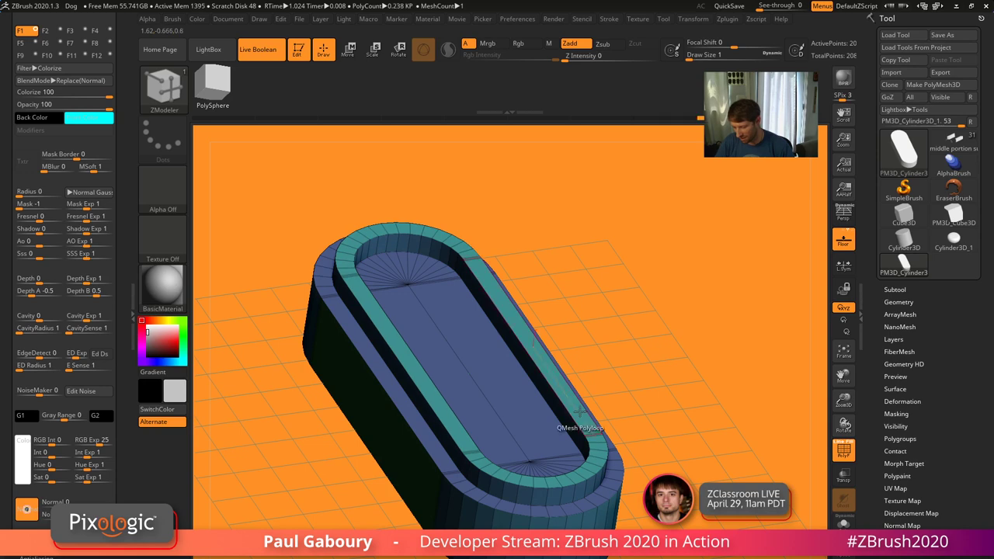
pyautogui.keyDown('ctrl'); pyautogui.moveTo(641, 399); pyautogui.dragTo(632, 412, button='right'); pyautogui.keyUp('ctrl')
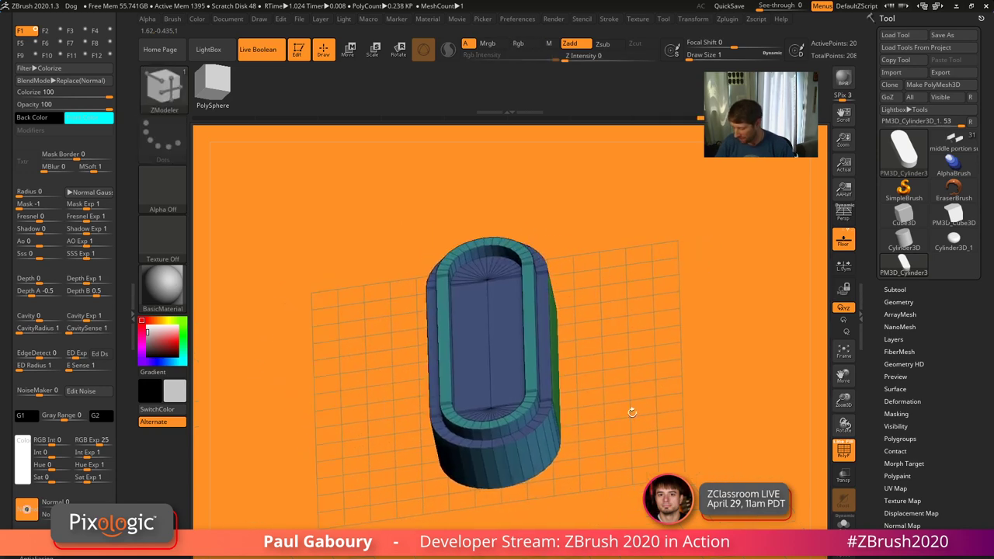
# Turn on the dynamic subdivision preview for the pill and hide its polyframe
pyautogui.click(899, 302)
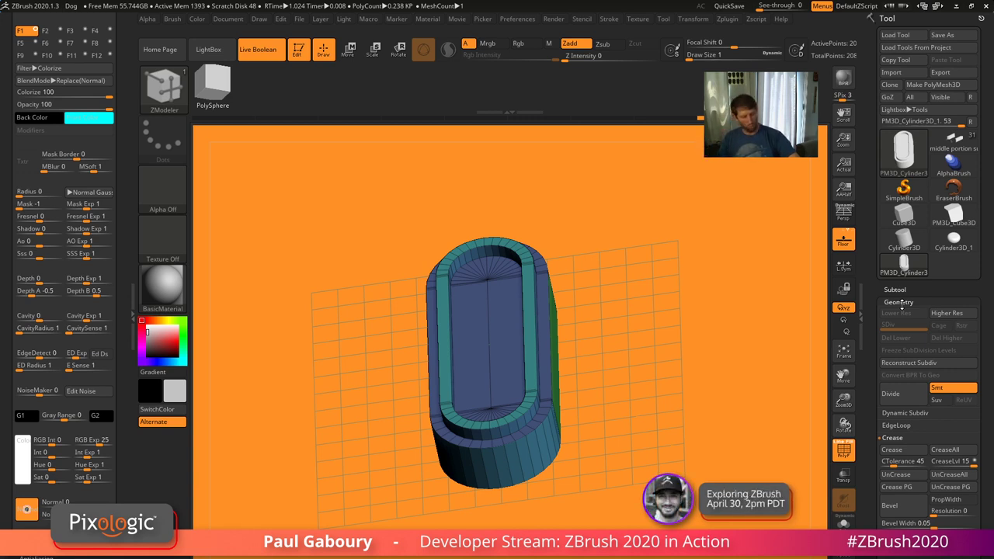
pyautogui.hotkey('ctrl', 'd')
pyautogui.hotkey('shift', 'f')
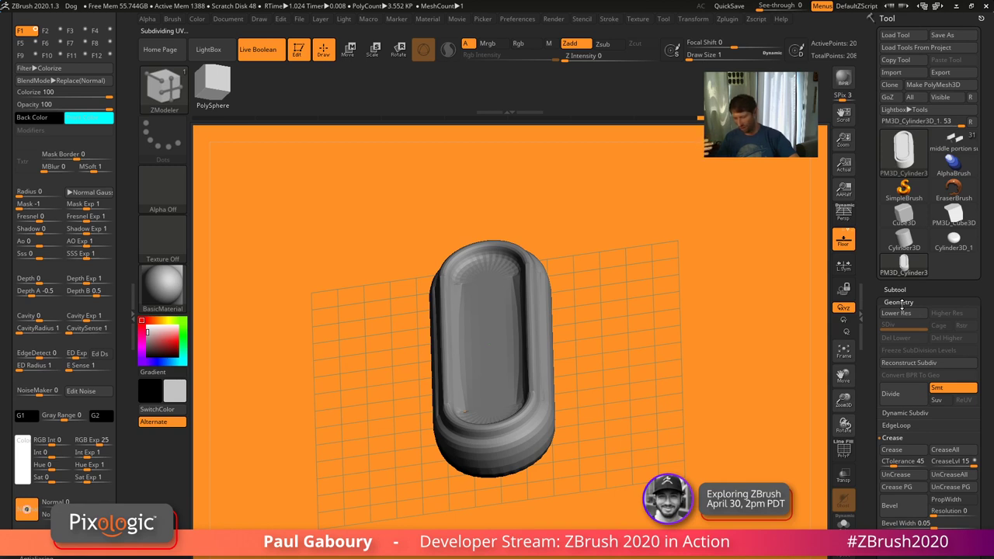
# Crease the pill's edges with a crease level of 2 and raise the SmoothSubdiv level of its dynamic subdivision
pyautogui.click(900, 452)
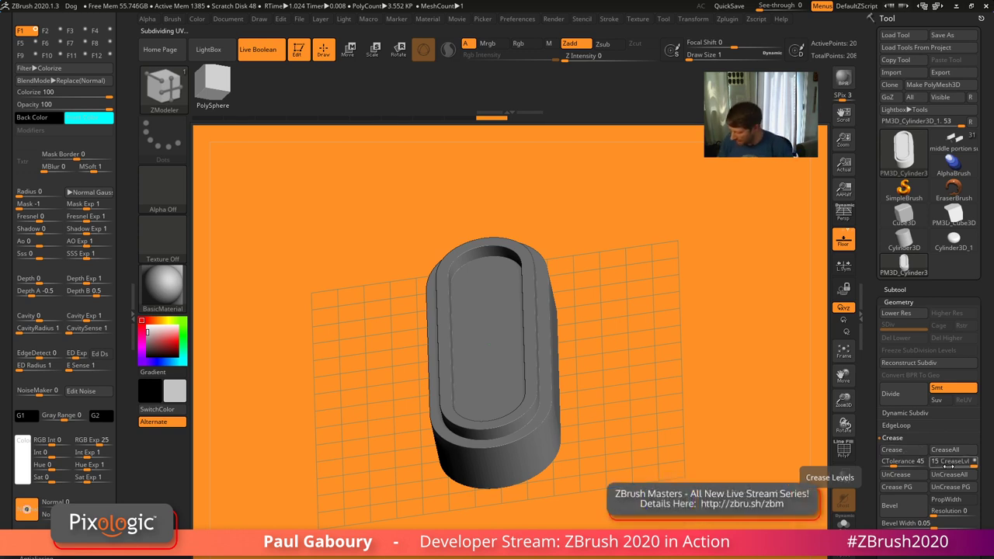
pyautogui.click(938, 464)
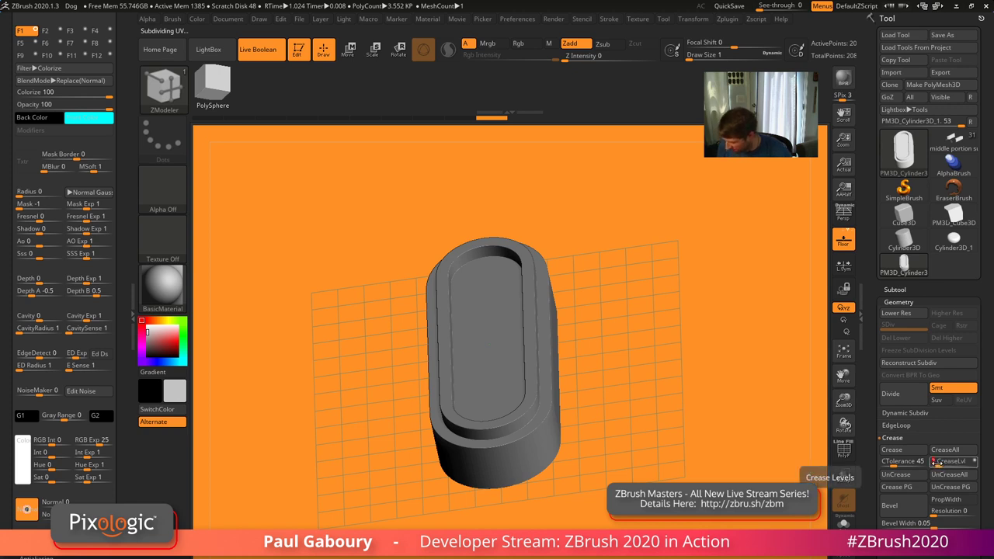
pyautogui.press('Return')
pyautogui.keyDown('shift'); pyautogui.click(923, 415); pyautogui.keyUp('shift')
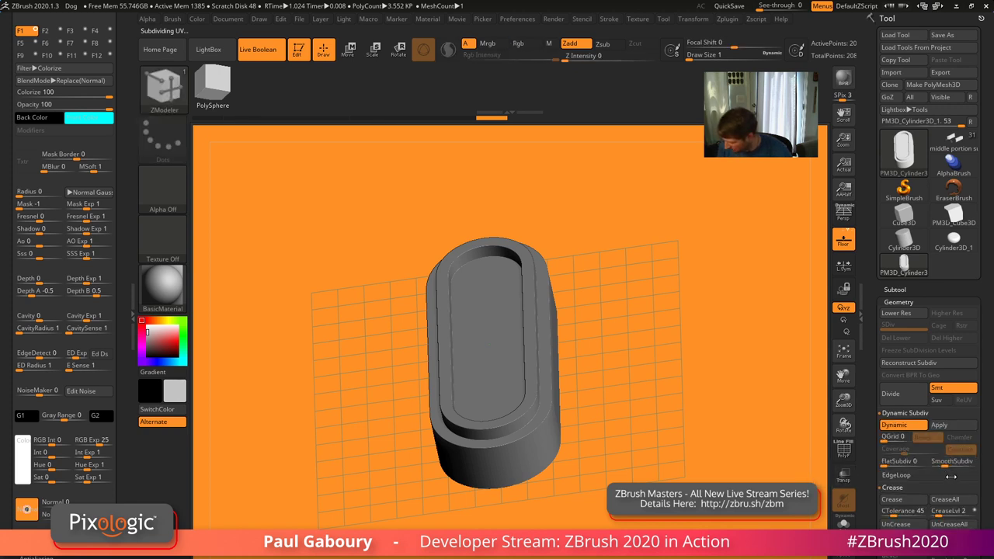
pyautogui.moveTo(951, 465); pyautogui.dragTo(955, 465)
pyautogui.moveTo(737, 233); pyautogui.dragTo(661, 413)
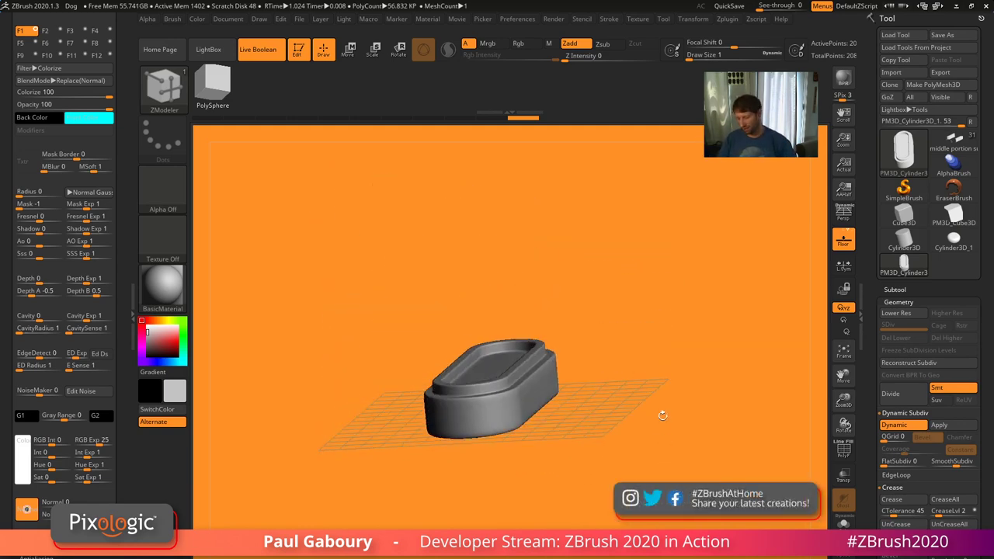
# Mirror and weld the pill vertically to copy the rim onto its underside, turn off dynamic subdivision, and view it from above
pyautogui.scroll(-5, 948, 472)
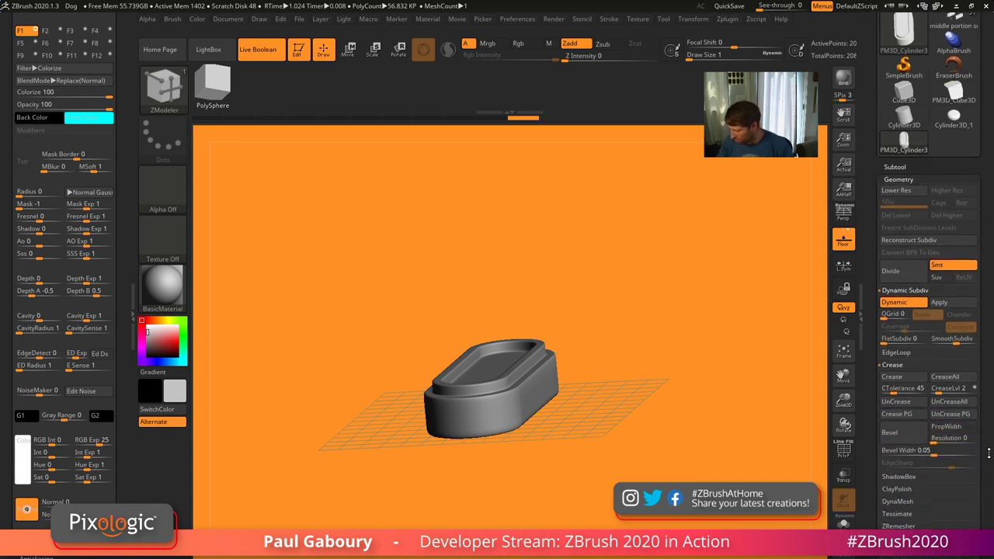
pyautogui.click(909, 492)
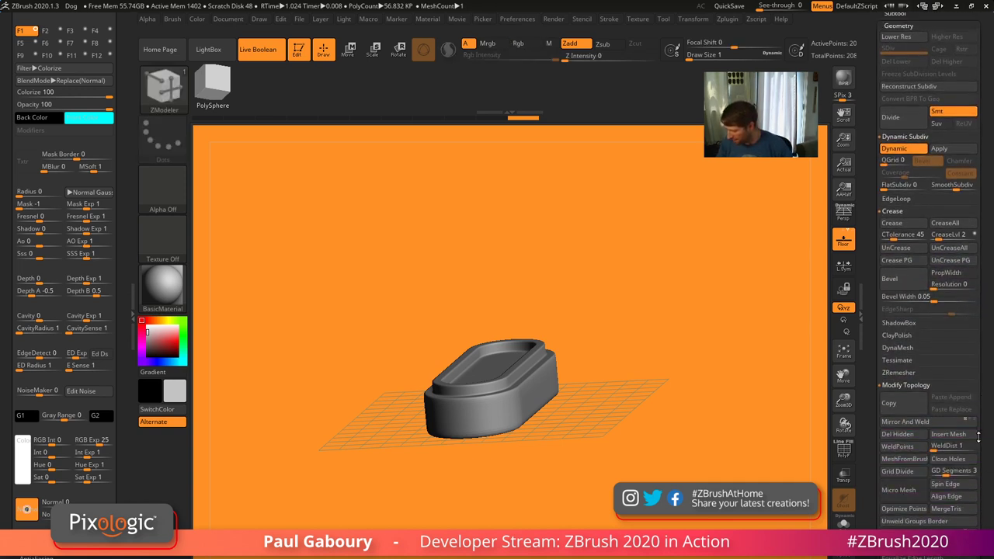
pyautogui.click(966, 421)
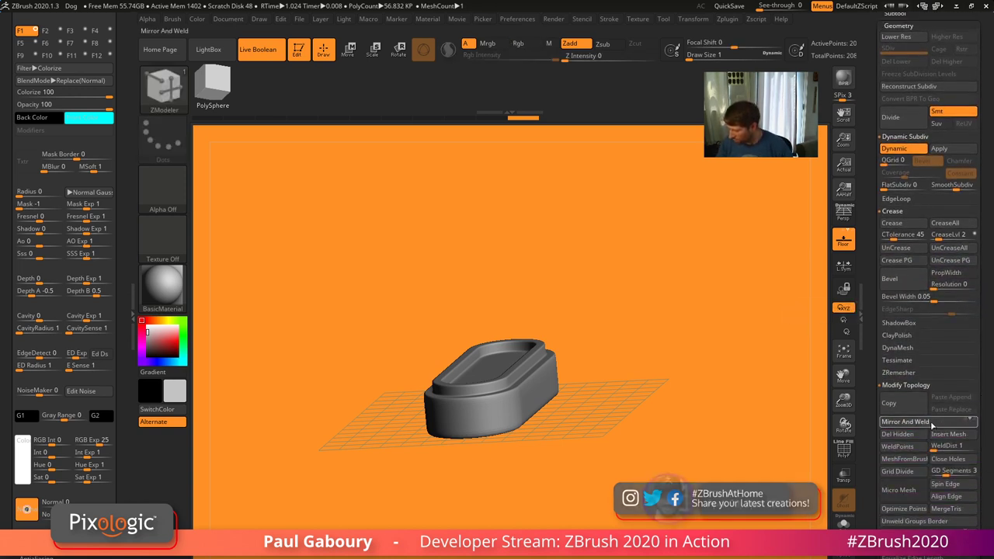
pyautogui.click(839, 447)
pyautogui.moveTo(628, 494); pyautogui.dragTo(642, 520)
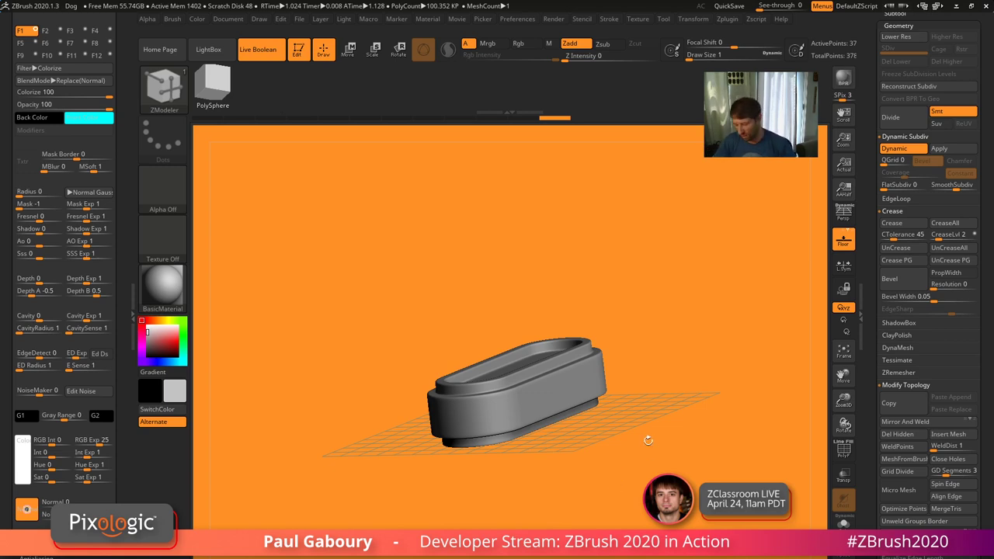
pyautogui.moveTo(643, 457); pyautogui.dragTo(683, 464)
pyautogui.hotkey('shift', 'd')
pyautogui.moveTo(657, 443)
pyautogui.keyDown('alt'); pyautogui.mouseDown(button='right')
pyautogui.moveTo(668, 467)
pyautogui.moveTo(678, 425)
pyautogui.mouseUp(button='right'); pyautogui.keyUp('alt')
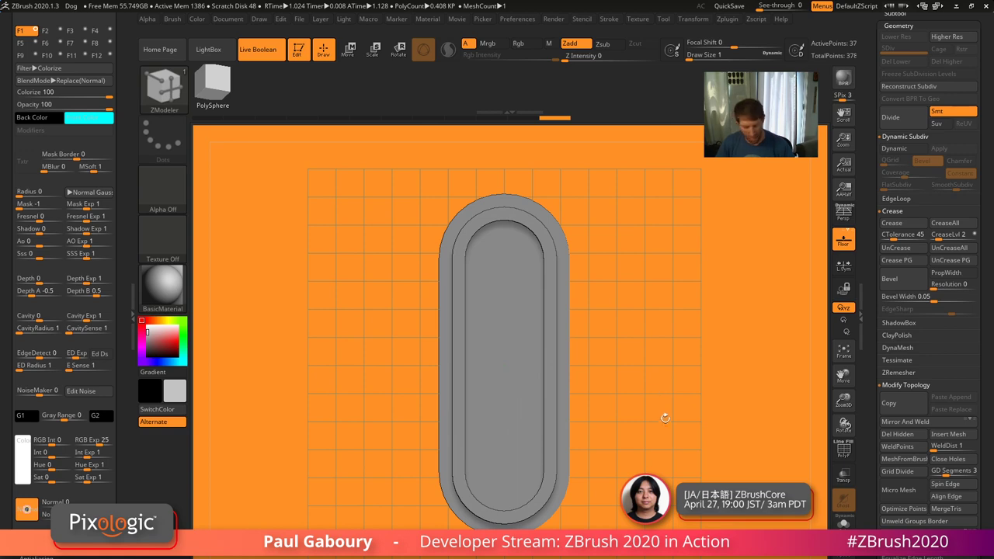
# Rename the pill's subtool as One
pyautogui.press('b')
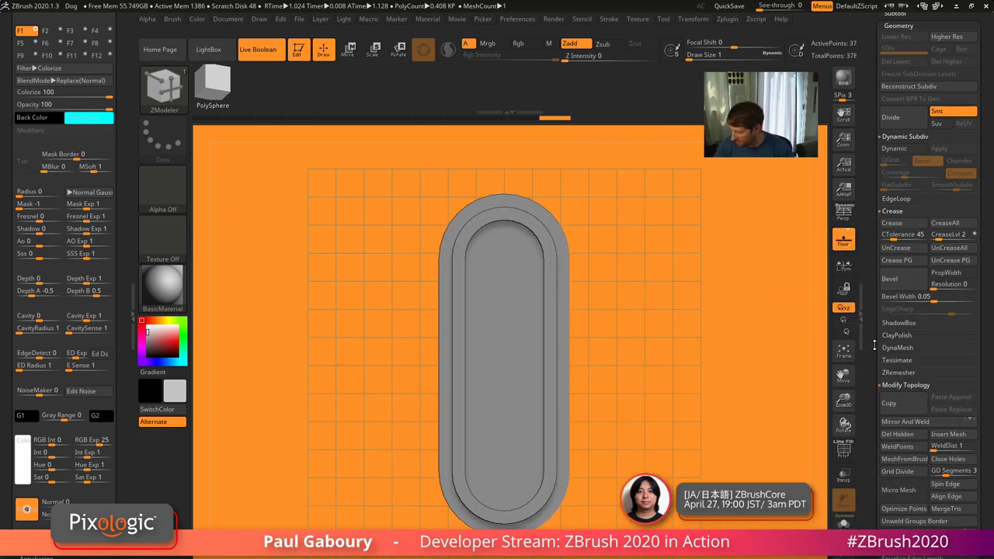
pyautogui.moveTo(901, 51); pyautogui.dragTo(900, 328)
pyautogui.keyDown('shift'); pyautogui.click(901, 290); pyautogui.keyUp('shift')
pyautogui.moveTo(984, 534); pyautogui.dragTo(984, 404)
pyautogui.click(903, 521)
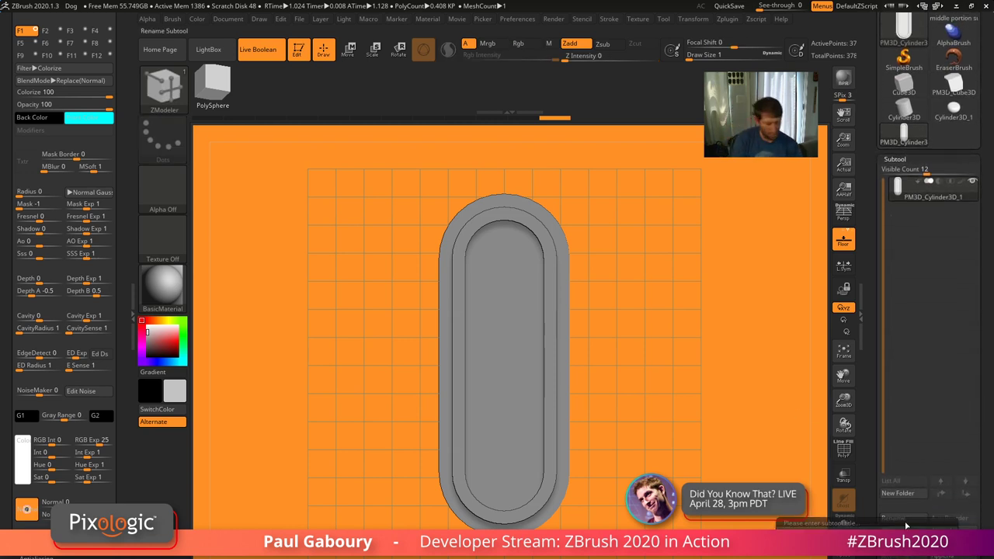
pyautogui.write('One')
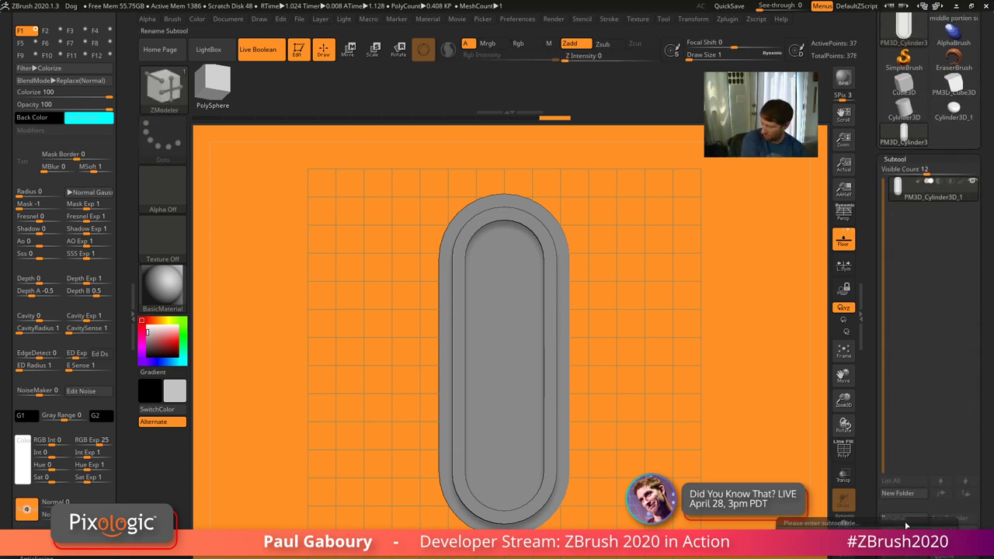
pyautogui.press('Return')
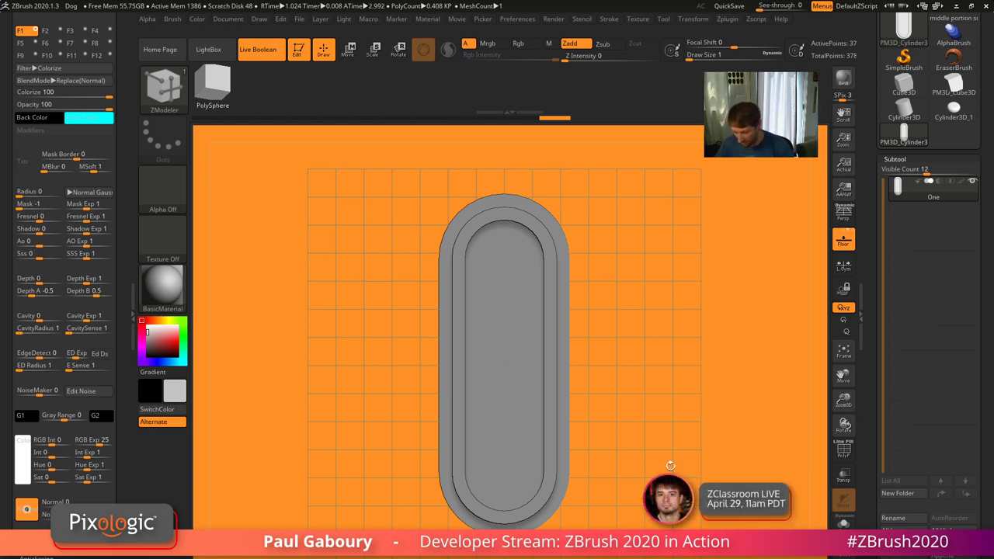
# Create a new InsertMesh brush from the pill mesh instead of appending it to the current brush
pyautogui.press('b')
pyautogui.click(466, 551)
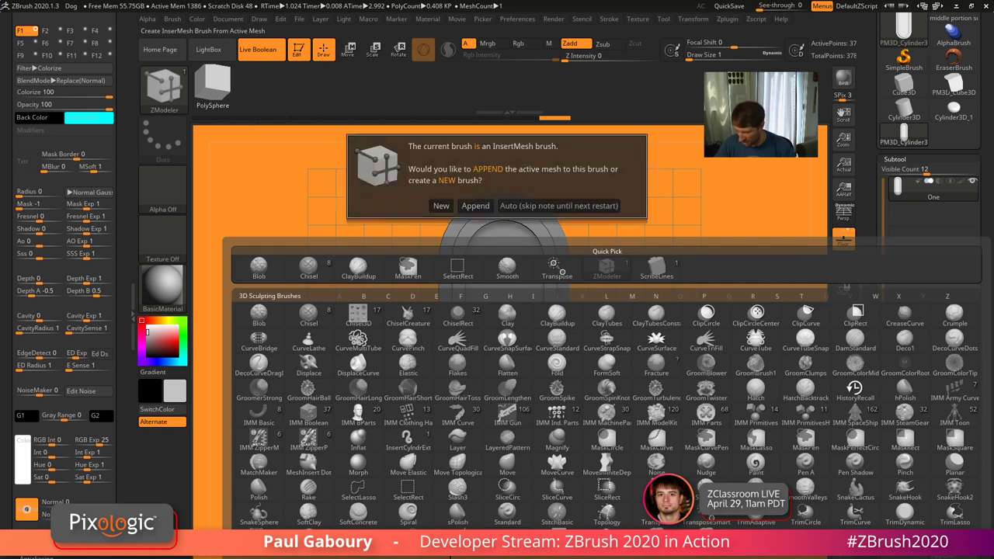
pyautogui.click(440, 206)
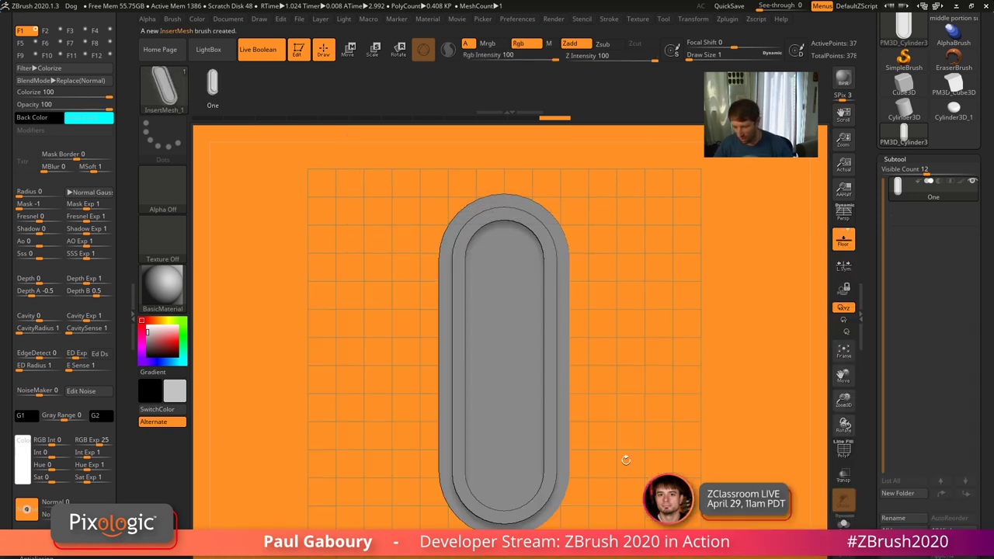
# Try inserting a smaller tilted pill onto the mesh with the new InsertMesh brush, and undo the insertion
pyautogui.moveTo(565, 411); pyautogui.dragTo(647, 400)
pyautogui.keyDown('ctrl'); pyautogui.moveTo(646, 397); pyautogui.dragTo(645, 443, button='right'); pyautogui.keyUp('ctrl')
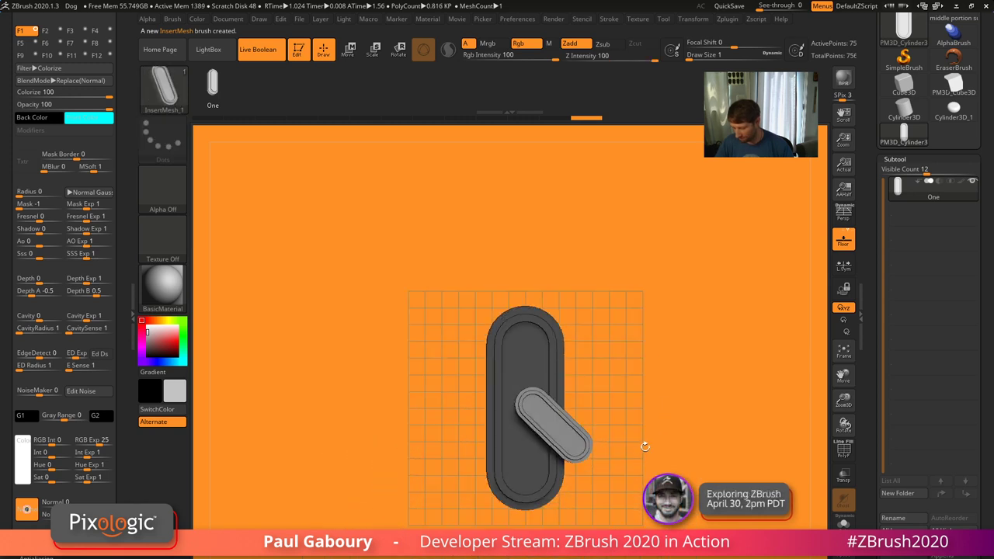
pyautogui.hotkey('ctrl', 'z')
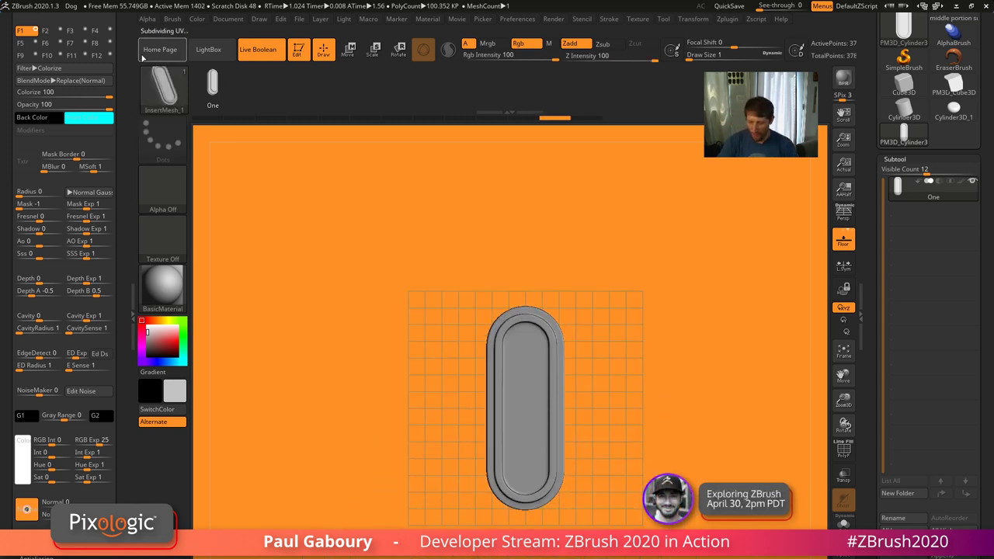
# Switch to the PM3D_Cube3D mesh and duplicate its subtool
pyautogui.click(955, 89)
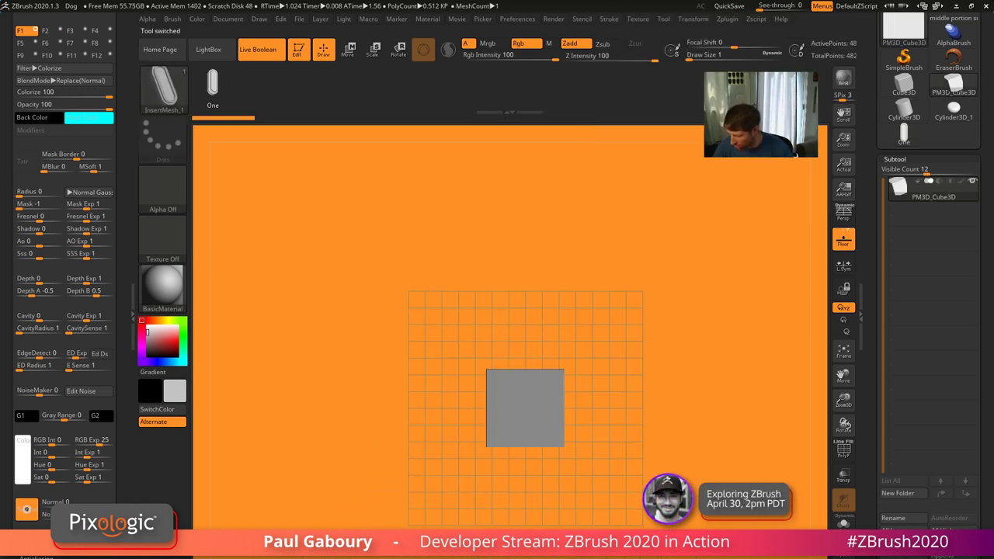
pyautogui.moveTo(656, 419); pyautogui.dragTo(640, 439)
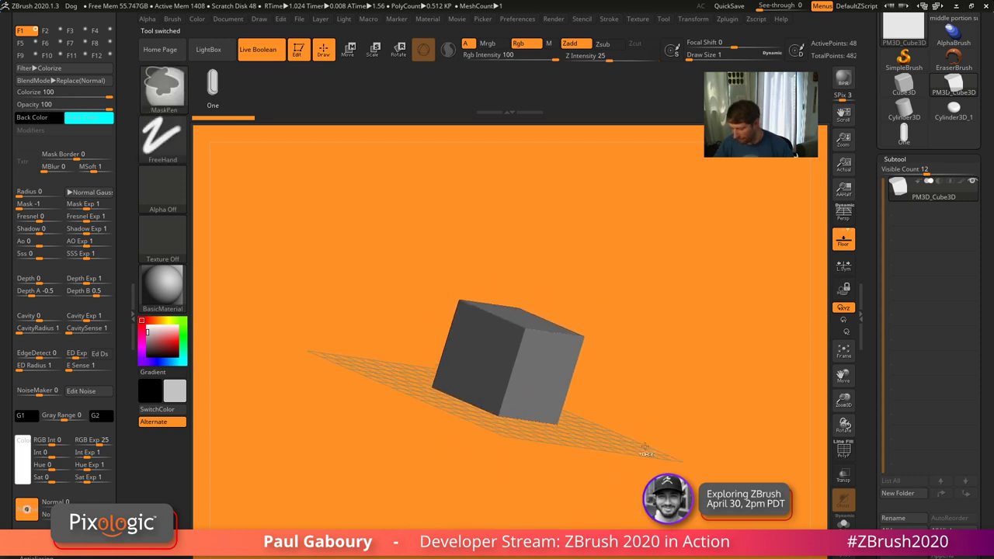
pyautogui.hotkey('ctrl', 'shift', 'd')
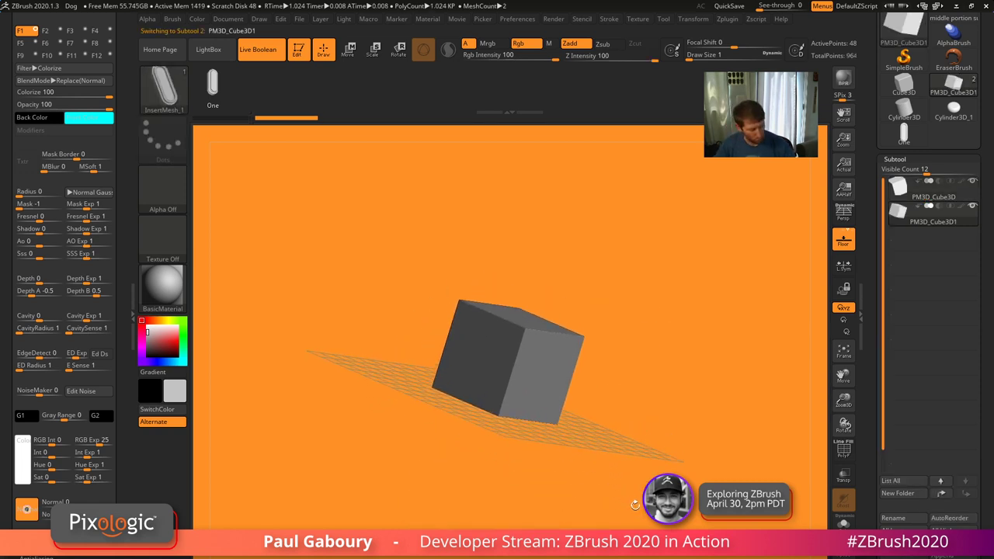
# Check the overlapping cubes with transparency and turn it off again, and set the duplicate cube's subtool to Boolean subtraction
pyautogui.press('w')
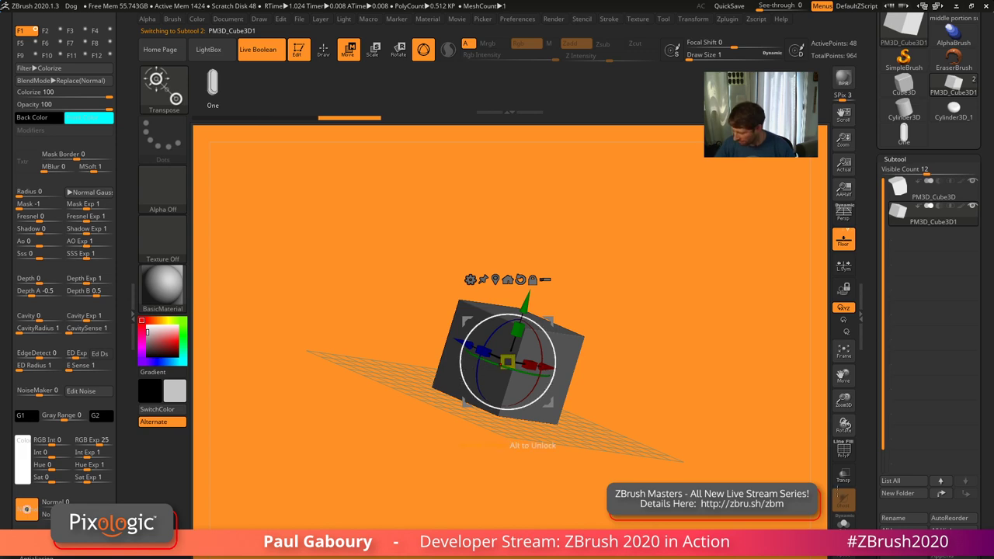
pyautogui.click(845, 483)
pyautogui.keyDown('ctrl'); pyautogui.moveTo(683, 423); pyautogui.dragTo(687, 525, button='right'); pyautogui.keyUp('ctrl')
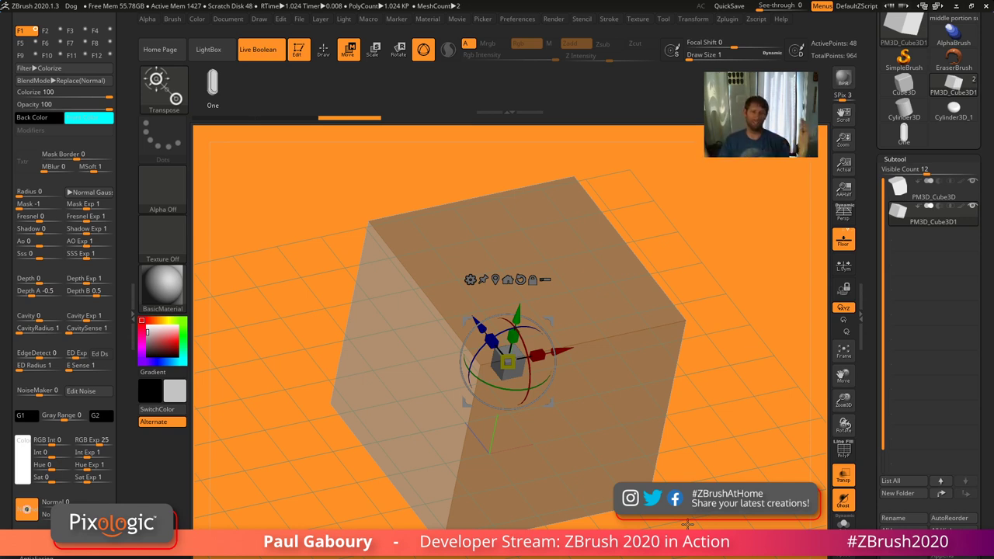
pyautogui.click(844, 477)
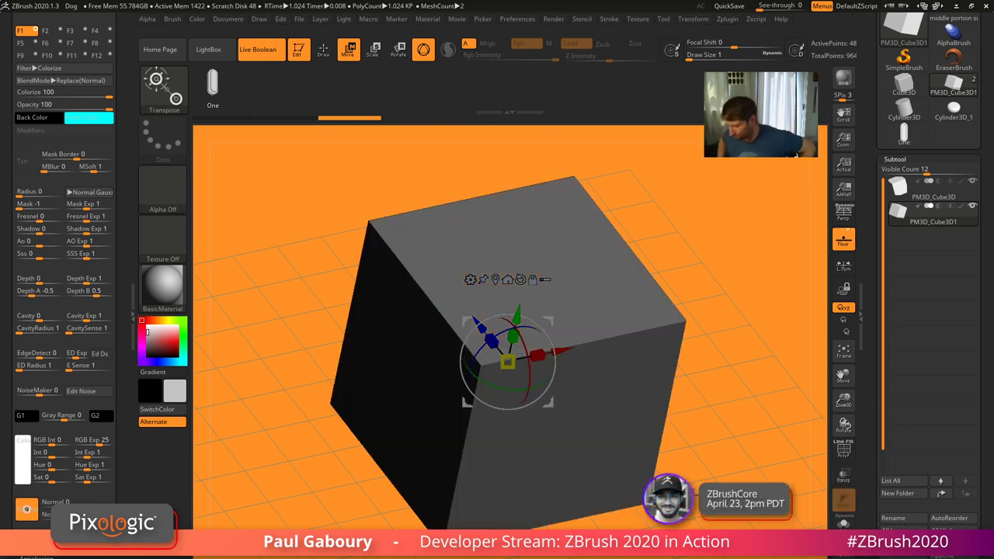
pyautogui.press('q')
pyautogui.moveTo(285, 476); pyautogui.dragTo(263, 437)
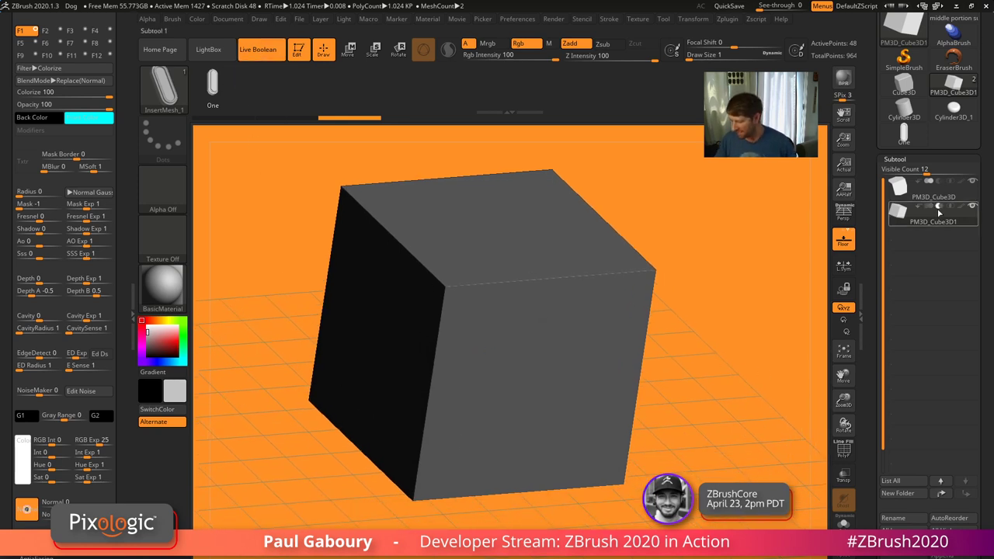
pyautogui.moveTo(938, 212)
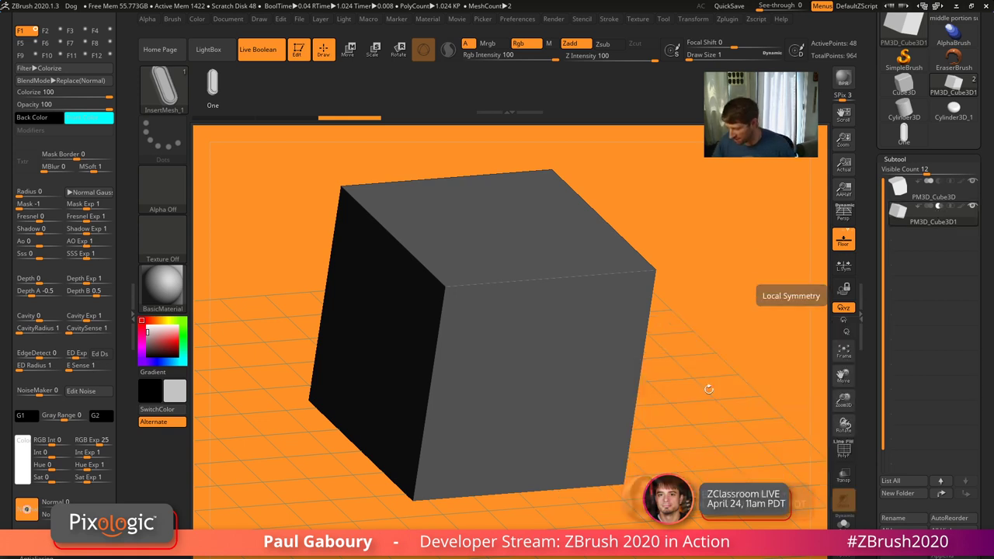
# Try inserting a tilted pill into one face of the duplicate cube, inspect its depth from the side, and undo the insertion
pyautogui.moveTo(554, 379); pyautogui.dragTo(610, 460)
pyautogui.moveTo(656, 503)
pyautogui.mouseDown()
pyautogui.moveTo(668, 445)
pyautogui.moveTo(703, 450)
pyautogui.moveTo(691, 417)
pyautogui.moveTo(647, 440)
pyautogui.moveTo(665, 452)
pyautogui.mouseUp()
pyautogui.hotkey('shift', 'f')
pyautogui.hotkey('shift', 'f')
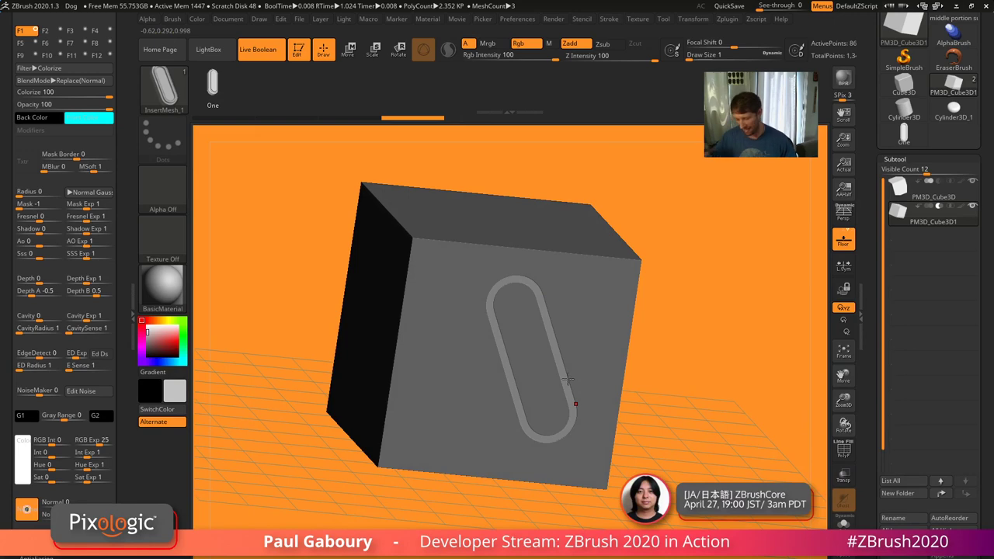
pyautogui.hotkey('shift', 'f')
pyautogui.moveTo(575, 404); pyautogui.dragTo(556, 303)
pyautogui.keyDown('ctrl'); pyautogui.moveTo(557, 303); pyautogui.dragTo(556, 341, button='right'); pyautogui.keyUp('ctrl')
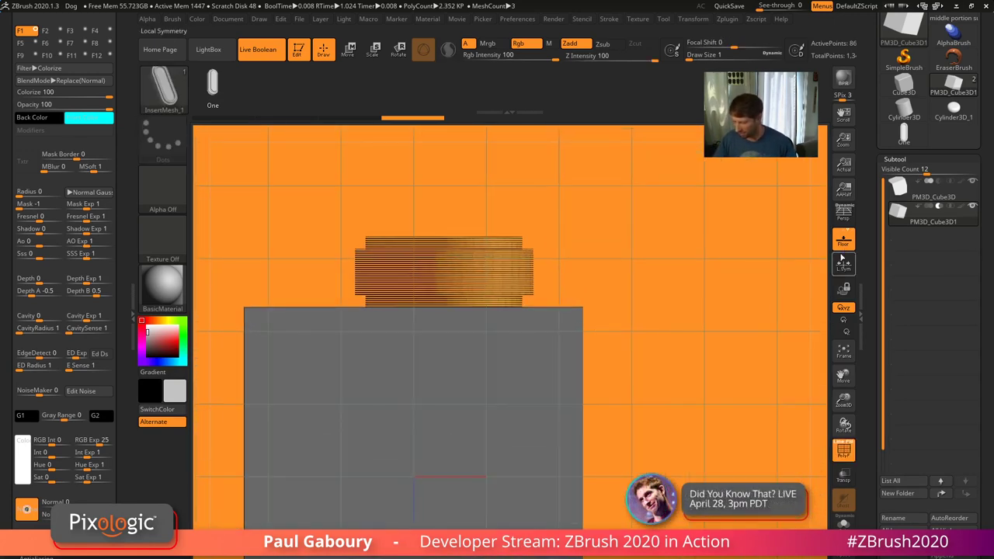
pyautogui.click(842, 242)
pyautogui.keyDown('alt'); pyautogui.moveTo(509, 313); pyautogui.dragTo(600, 307, button='right'); pyautogui.keyUp('alt')
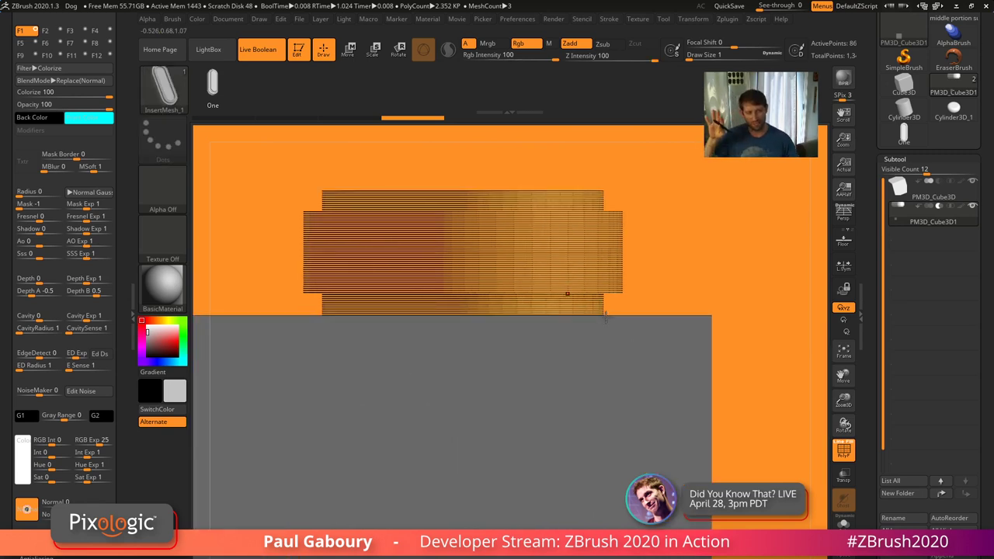
pyautogui.keyDown('ctrl'); pyautogui.moveTo(735, 448); pyautogui.dragTo(644, 329, button='right'); pyautogui.keyUp('ctrl')
pyautogui.moveTo(644, 328); pyautogui.dragTo(651, 447)
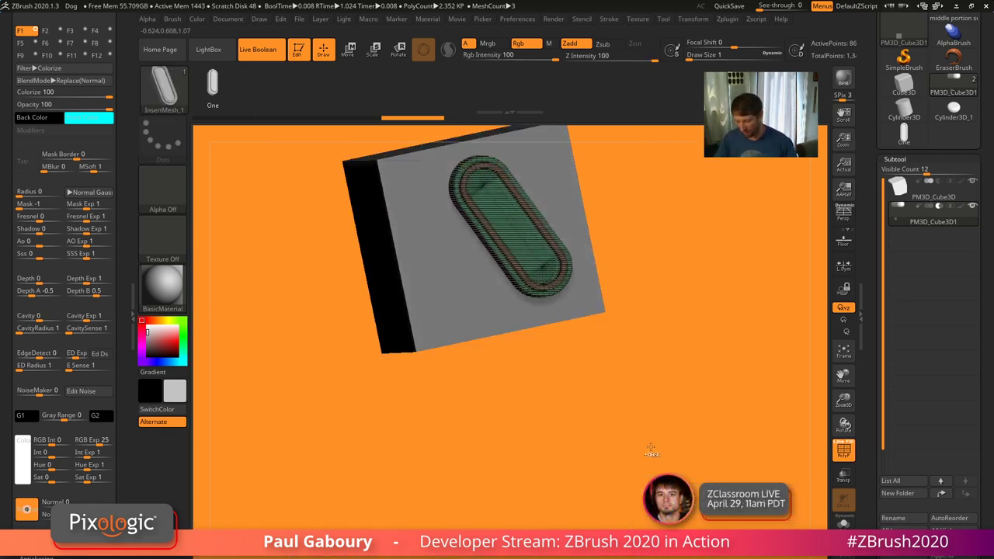
pyautogui.hotkey('ctrl', 'z')
# Set the InsertMesh brush's Imbed depth to 0 and insert a tilted pill on the cube face as a subtracted recess
pyautogui.keyDown('shift'); pyautogui.moveTo(645, 396); pyautogui.dragTo(654, 439); pyautogui.keyUp('shift')
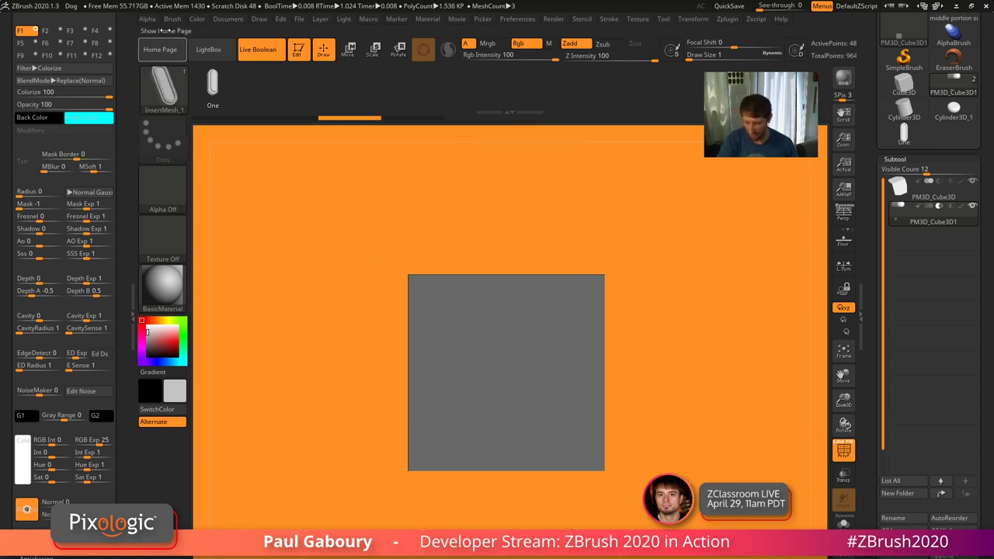
pyautogui.click(173, 19)
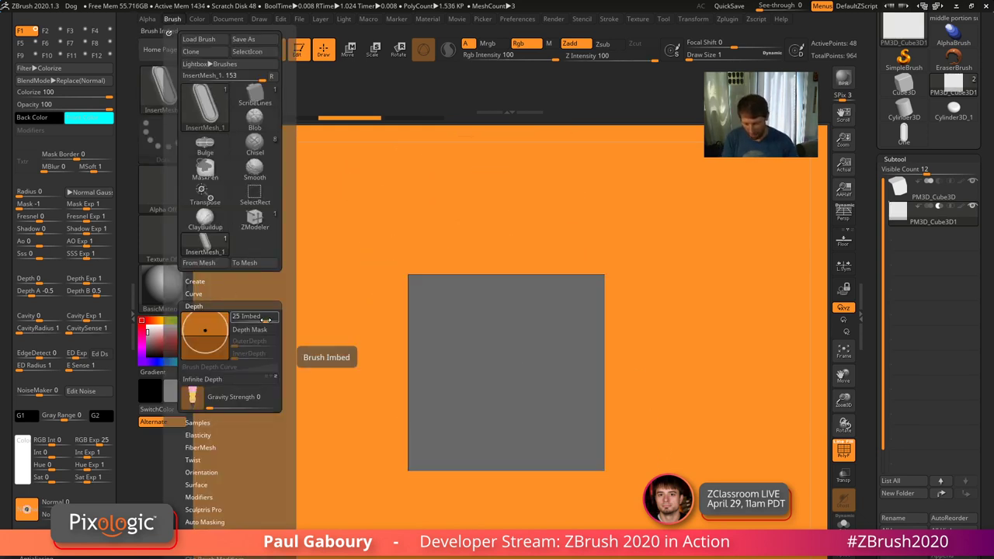
pyautogui.moveTo(264, 318); pyautogui.dragTo(261, 318)
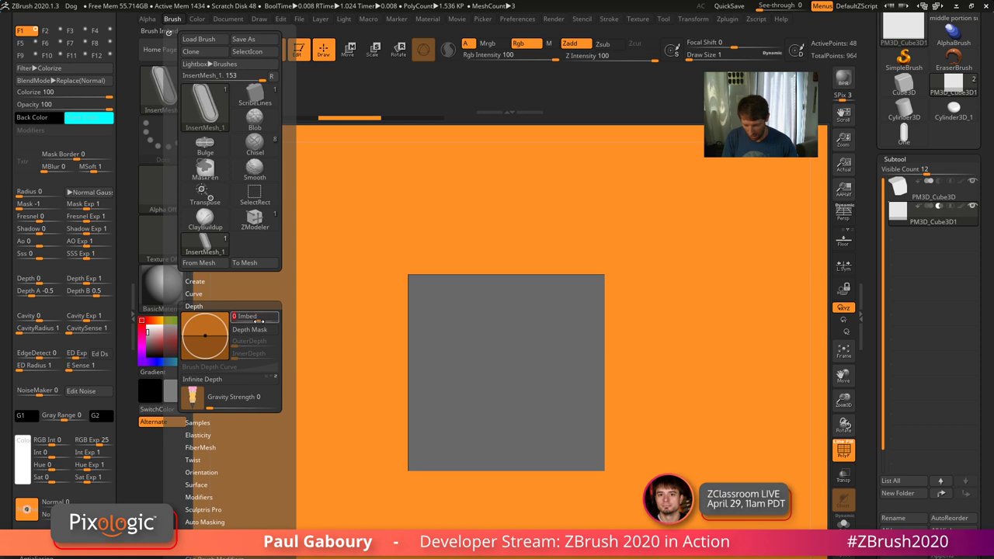
pyautogui.moveTo(545, 362); pyautogui.dragTo(577, 408)
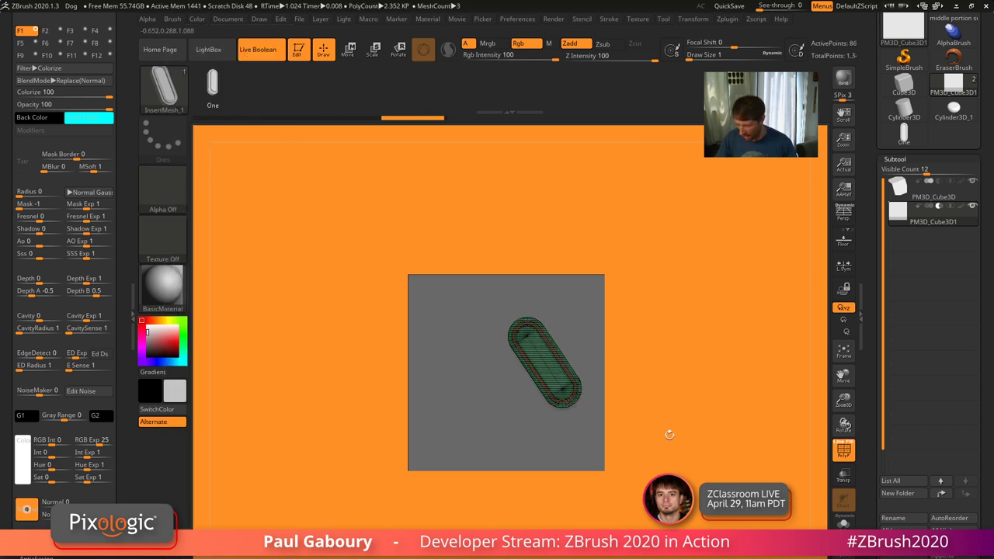
pyautogui.hotkey('shift', 'f')
pyautogui.moveTo(667, 432)
pyautogui.mouseDown()
pyautogui.moveTo(682, 446)
pyautogui.moveTo(679, 421)
pyautogui.mouseUp()
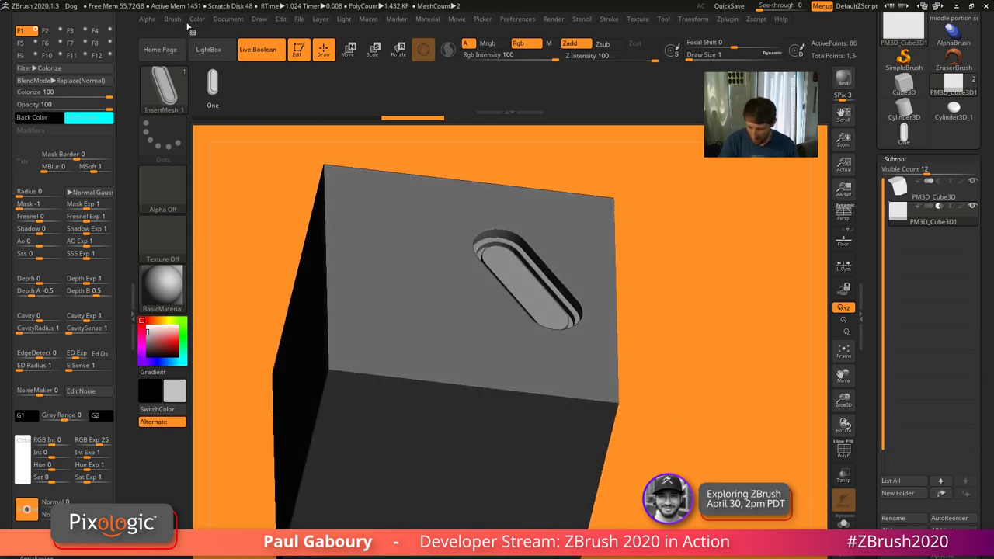
# Set the brush's Imbed depth to 10, insert a second tilted pill beside the first recess, and compare both cuts
pyautogui.click(198, 20)
pyautogui.click(173, 20)
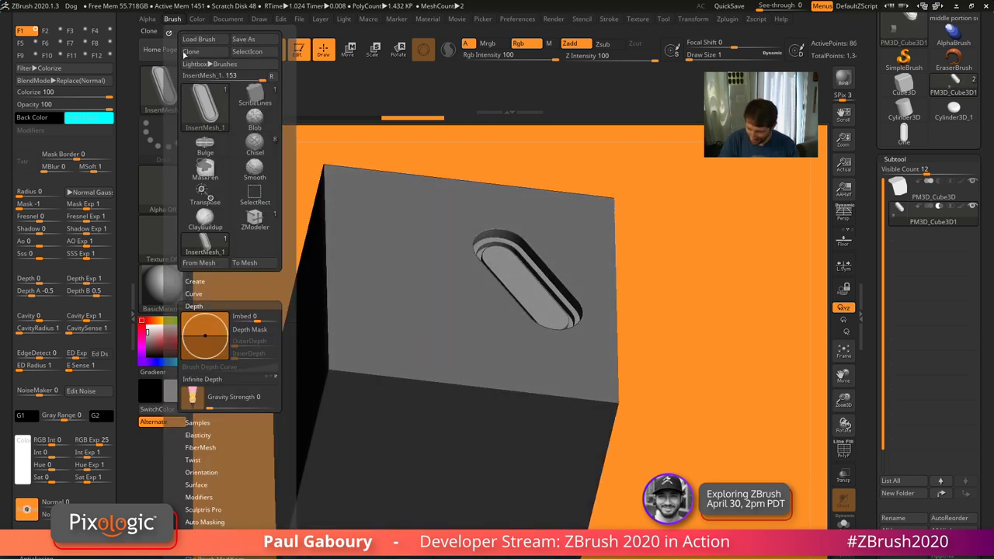
pyautogui.click(258, 320)
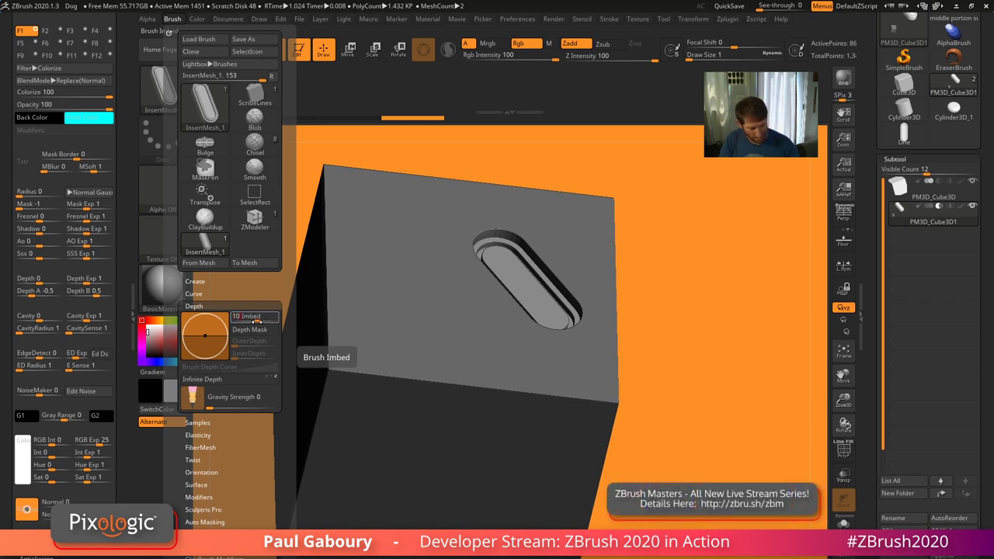
pyautogui.moveTo(447, 306); pyautogui.dragTo(474, 364)
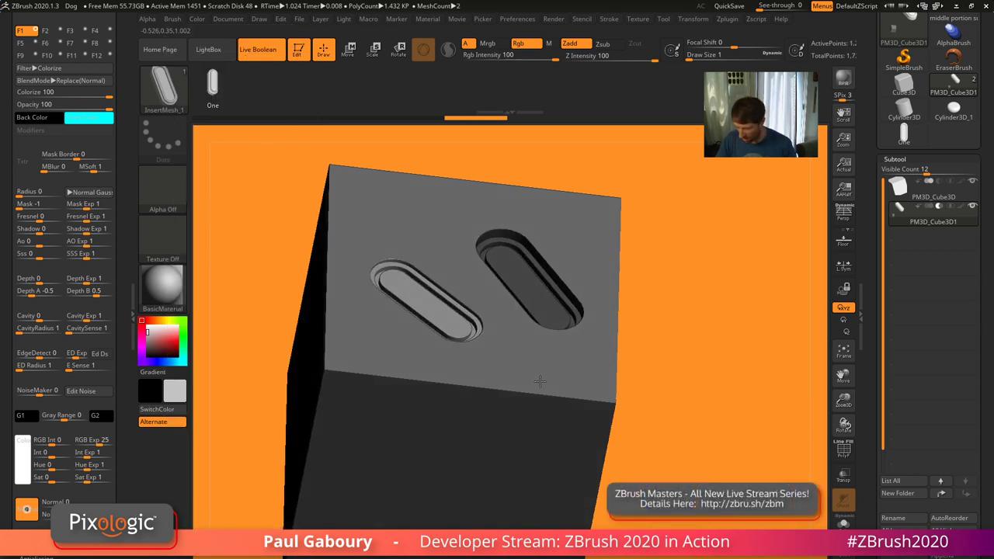
pyautogui.moveTo(540, 381)
pyautogui.mouseDown(button='right')
pyautogui.moveTo(526, 347)
pyautogui.moveTo(523, 378)
pyautogui.moveTo(518, 351)
pyautogui.mouseUp(button='right')
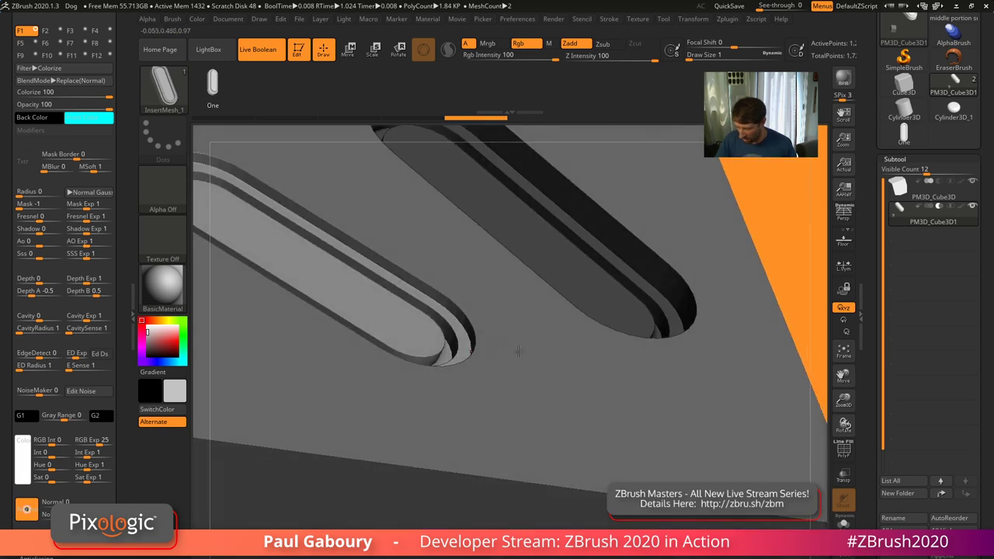
pyautogui.moveTo(559, 416)
pyautogui.keyDown('ctrl'); pyautogui.mouseDown(button='right')
pyautogui.moveTo(585, 409)
pyautogui.moveTo(533, 397)
pyautogui.moveTo(519, 412)
pyautogui.moveTo(518, 391)
pyautogui.moveTo(484, 392)
pyautogui.moveTo(523, 468)
pyautogui.moveTo(520, 415)
pyautogui.moveTo(517, 424)
pyautogui.moveTo(481, 390)
pyautogui.moveTo(477, 439)
pyautogui.mouseUp(button='right'); pyautogui.keyUp('ctrl')
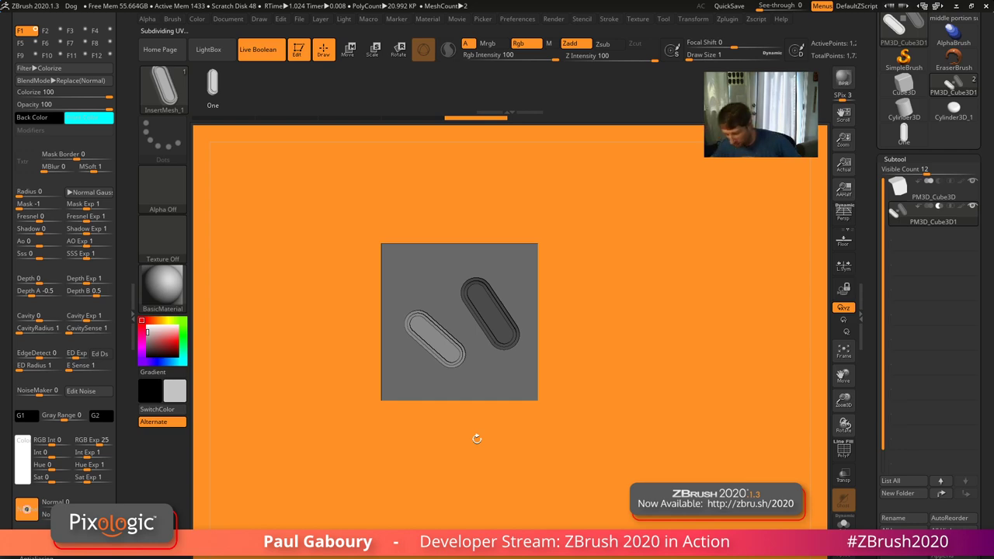
pyautogui.moveTo(477, 438); pyautogui.dragTo(596, 431, button='right')
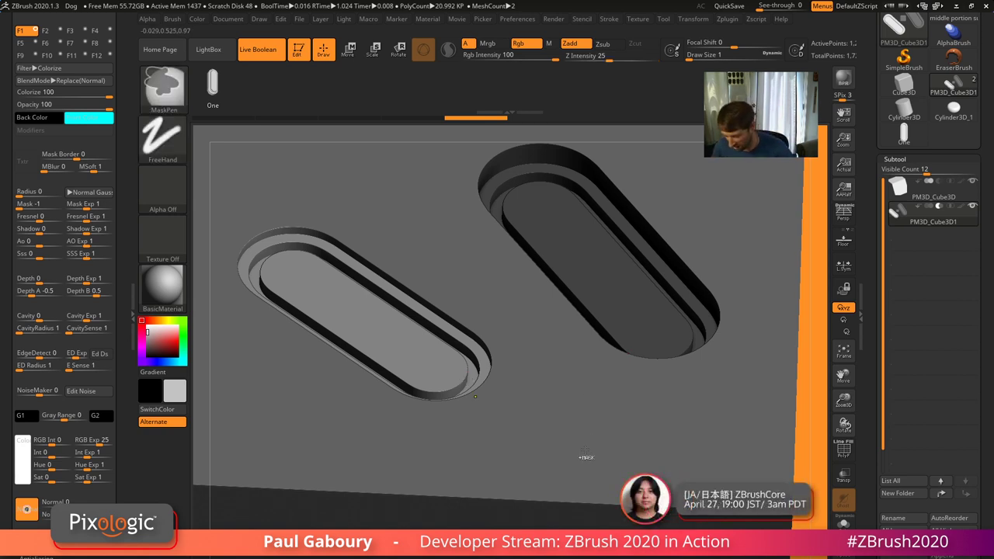
pyautogui.keyDown('ctrl'); pyautogui.moveTo(586, 457); pyautogui.dragTo(528, 399, button='right'); pyautogui.keyUp('ctrl')
pyautogui.keyDown('shift'); pyautogui.moveTo(528, 400); pyautogui.dragTo(549, 478, button='right'); pyautogui.keyUp('shift')
# Switch to the pill mesh One and select the ZModeler brush
pyautogui.click(903, 134)
pyautogui.moveTo(595, 437); pyautogui.dragTo(606, 459)
pyautogui.moveTo(606, 459)
pyautogui.keyDown('shift'); pyautogui.mouseDown(button='right')
pyautogui.moveTo(524, 389)
pyautogui.moveTo(473, 326)
pyautogui.moveTo(528, 450)
pyautogui.moveTo(573, 472)
pyautogui.moveTo(523, 342)
pyautogui.mouseUp(button='right'); pyautogui.keyUp('shift')
pyautogui.press('b')
pyautogui.press('z')
pyautogui.press('m')
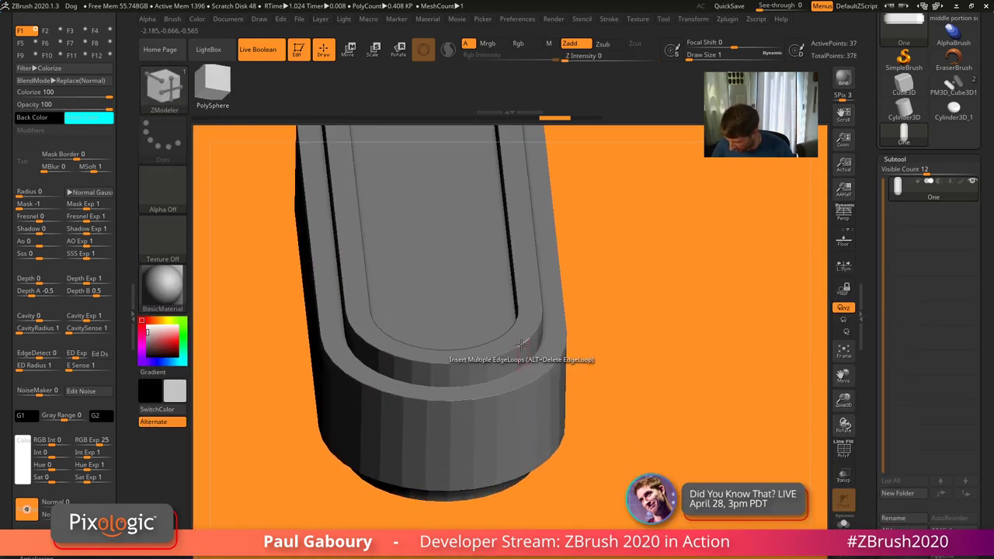
# Set the ZModeler edge action to Bevel with the EdgeLoop Complete target
pyautogui.click(692, 19)
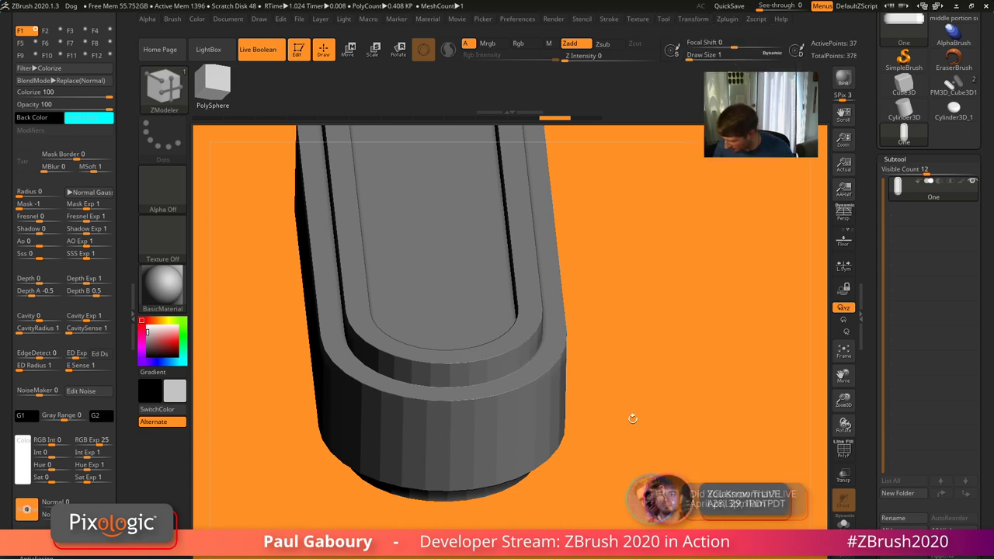
pyautogui.moveTo(632, 415); pyautogui.dragTo(504, 438, button='right')
pyautogui.moveTo(509, 527); pyautogui.dragTo(513, 365, button='right')
pyautogui.press('space')
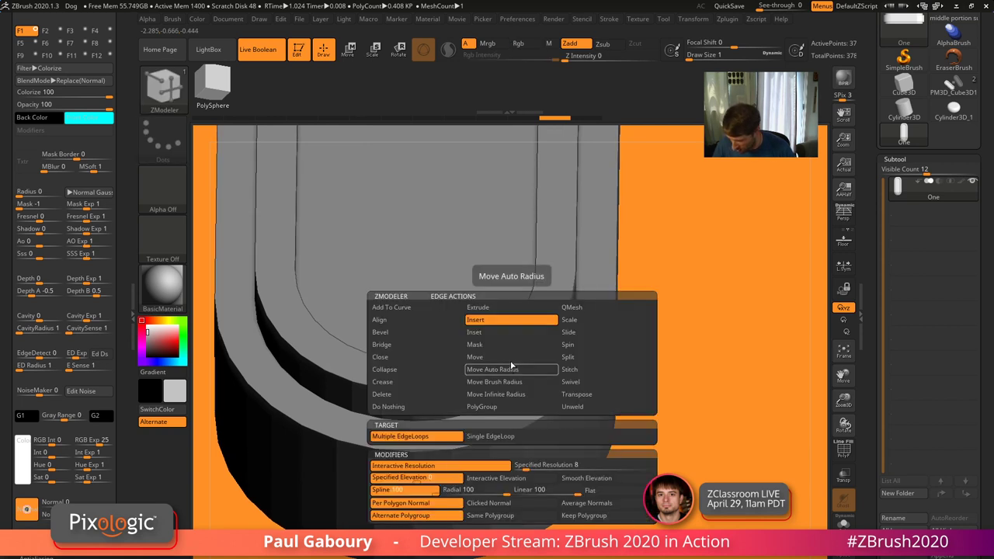
pyautogui.click(424, 333)
# Show the polygroup wireframe and bevel the edge loops of the pill's raised rim and outer body
pyautogui.press('shift')
pyautogui.hotkey('shift', 'f')
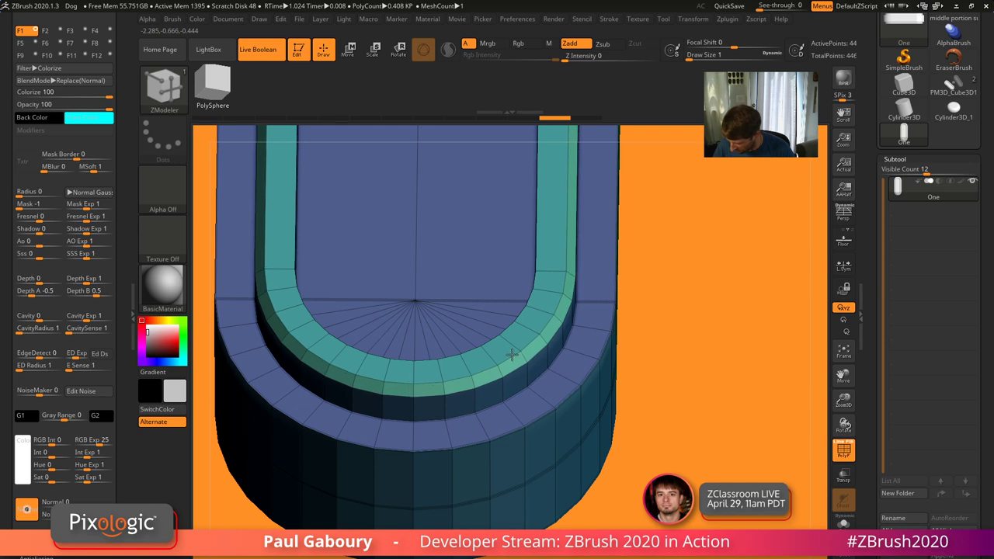
pyautogui.moveTo(512, 355); pyautogui.dragTo(492, 344, button='right')
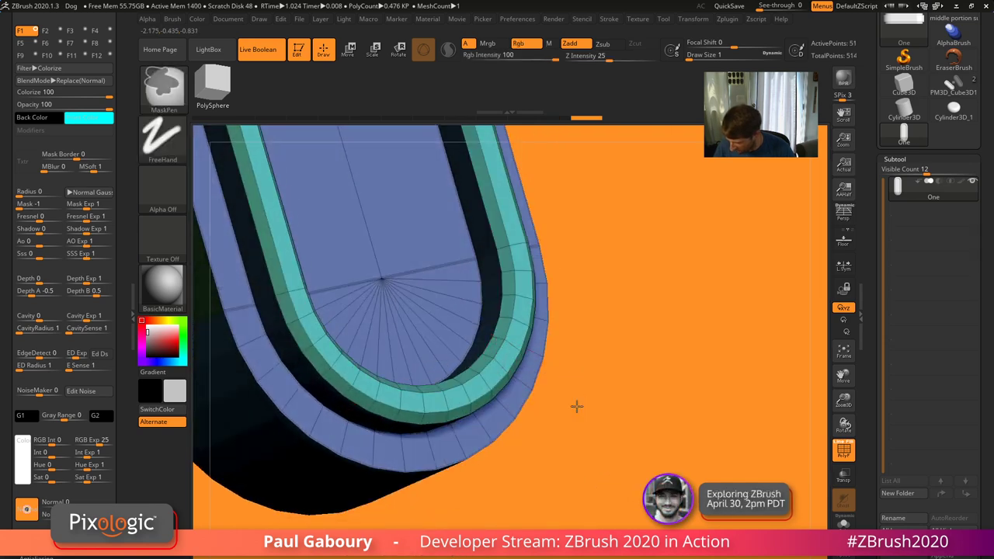
pyautogui.moveTo(514, 406); pyautogui.dragTo(525, 388, button='right')
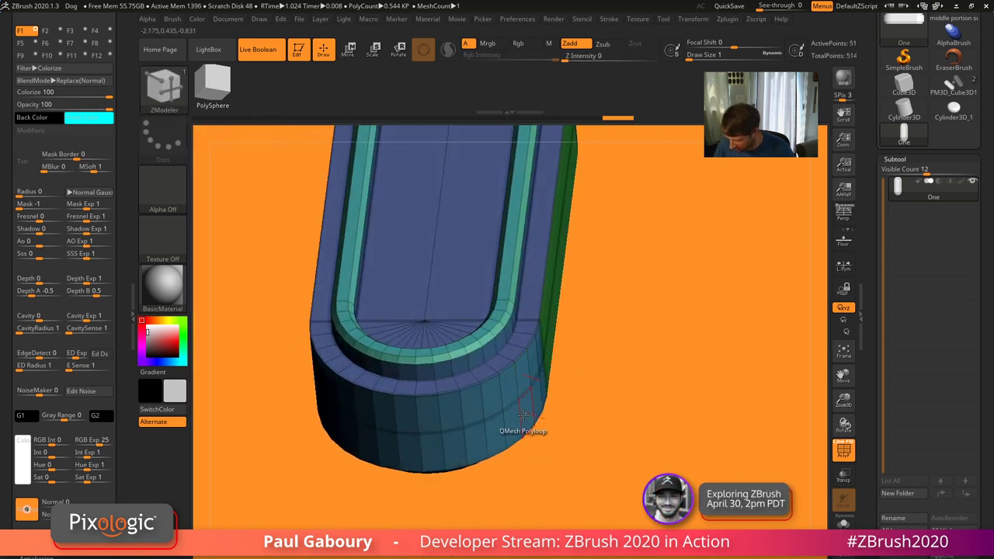
pyautogui.click(503, 361)
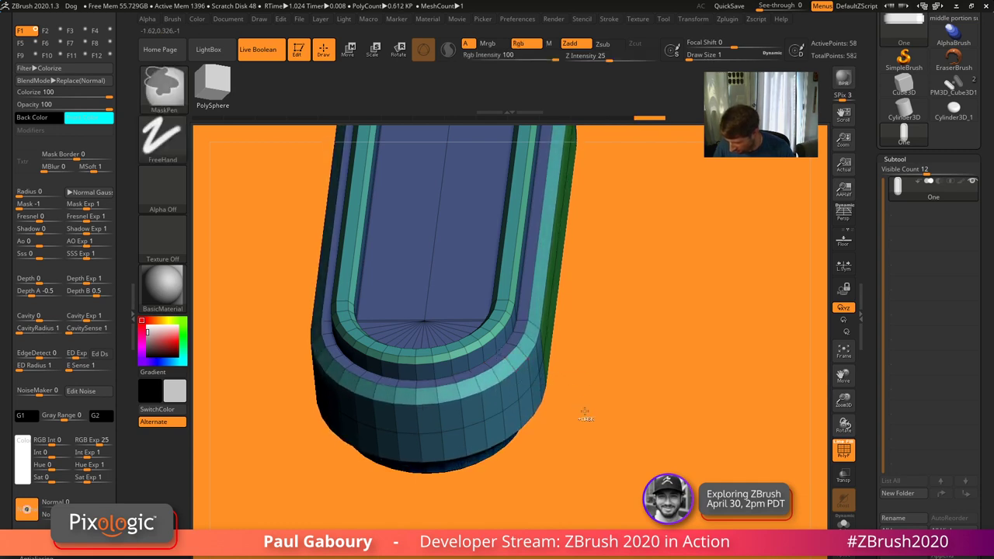
pyautogui.moveTo(583, 414)
pyautogui.keyDown('ctrl'); pyautogui.mouseDown(button='right')
pyautogui.moveTo(532, 439)
pyautogui.moveTo(522, 426)
pyautogui.mouseUp(button='right'); pyautogui.keyUp('ctrl')
pyautogui.keyDown('ctrl'); pyautogui.moveTo(508, 374); pyautogui.dragTo(517, 396, button='right'); pyautogui.keyUp('ctrl')
pyautogui.moveTo(517, 396); pyautogui.dragTo(528, 384, button='right')
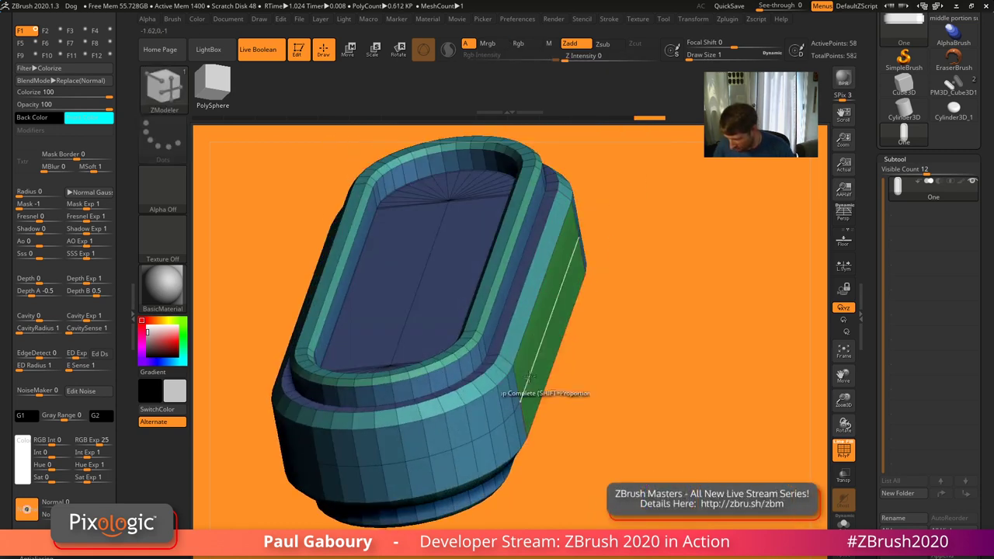
# Push the pill's outer side wall outward with a ZModeler polygon action targeting Polygroup Island, widening the bevelled band around the body
pyautogui.keyDown('alt'); pyautogui.moveTo(472, 422); pyautogui.dragTo(481, 396, button='right'); pyautogui.keyUp('alt')
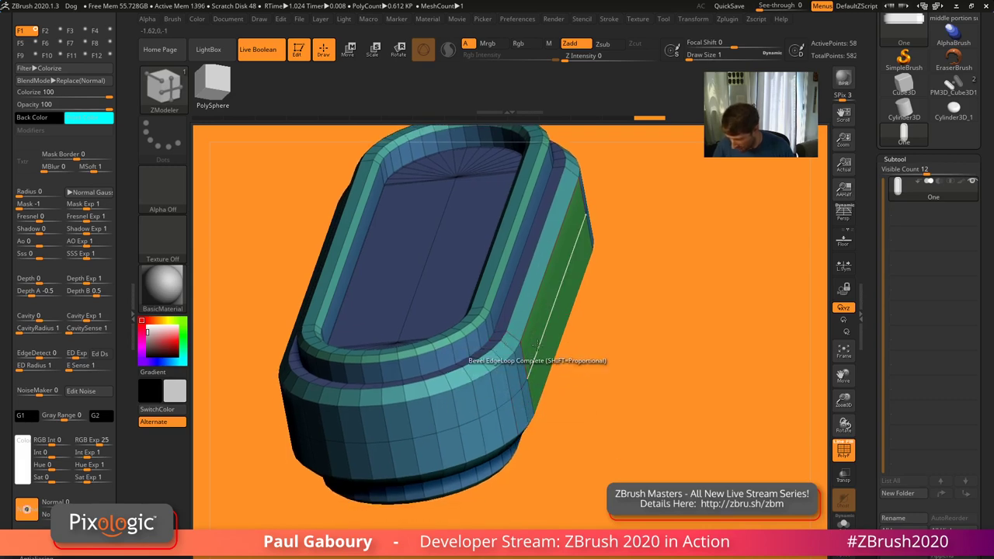
pyautogui.press('space')
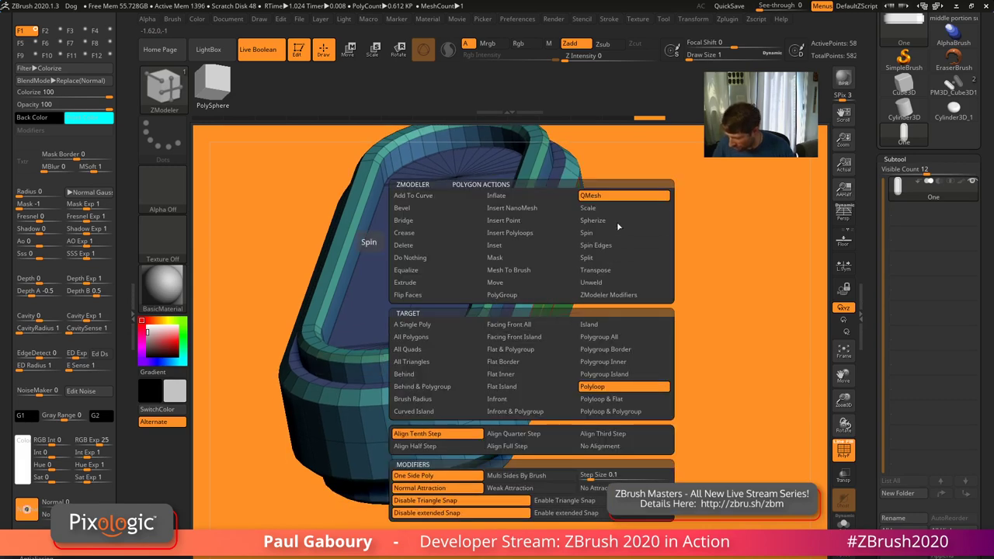
pyautogui.click(618, 376)
pyautogui.moveTo(550, 354); pyautogui.dragTo(537, 333)
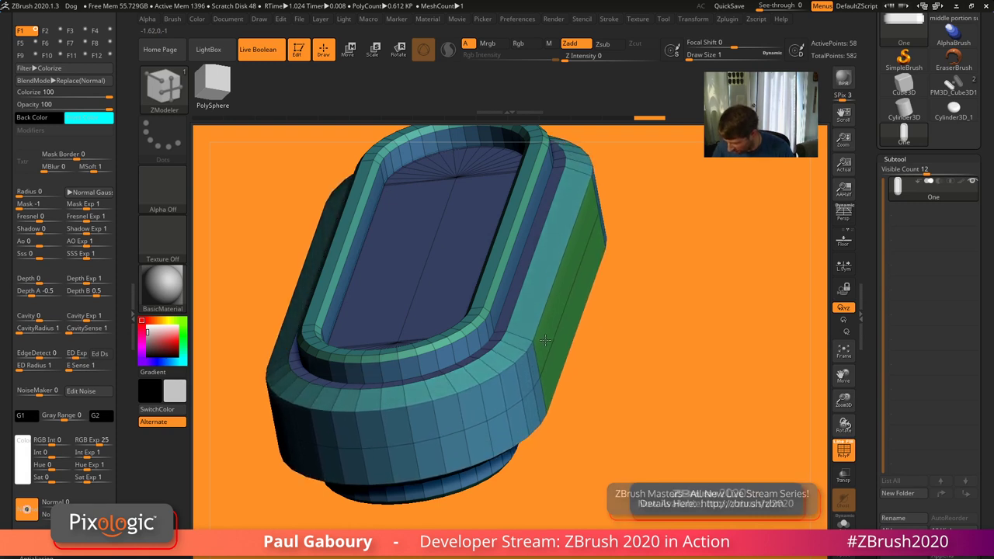
pyautogui.moveTo(610, 370)
pyautogui.keyDown('ctrl'); pyautogui.mouseDown(button='right')
pyautogui.moveTo(585, 375)
pyautogui.moveTo(560, 361)
pyautogui.moveTo(606, 404)
pyautogui.moveTo(552, 414)
pyautogui.moveTo(541, 430)
pyautogui.mouseUp(button='right'); pyautogui.keyUp('ctrl')
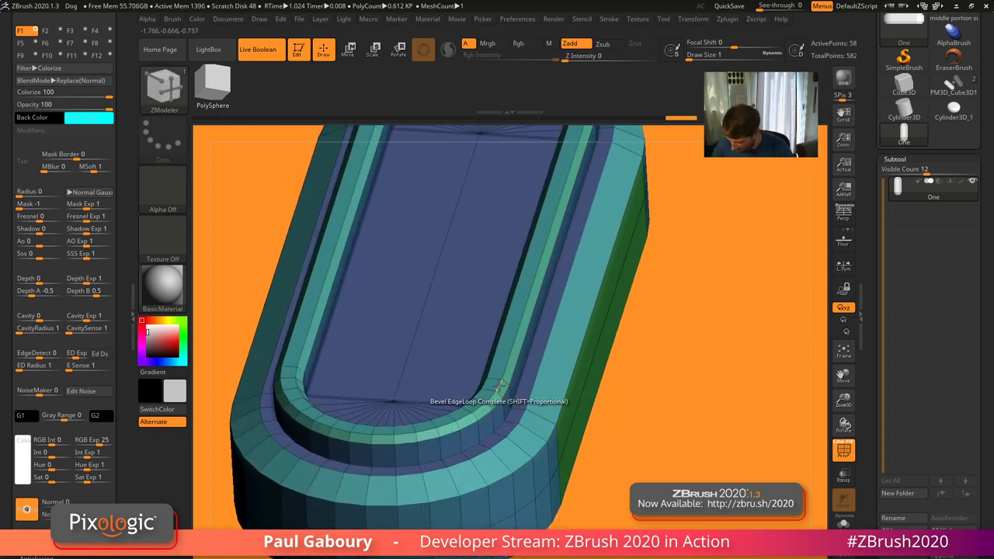
# Bevel the edge loop around the recessed floor inside the pill's raised rim
pyautogui.moveTo(500, 386); pyautogui.dragTo(569, 425, button='right')
pyautogui.moveTo(569, 425); pyautogui.dragTo(590, 460)
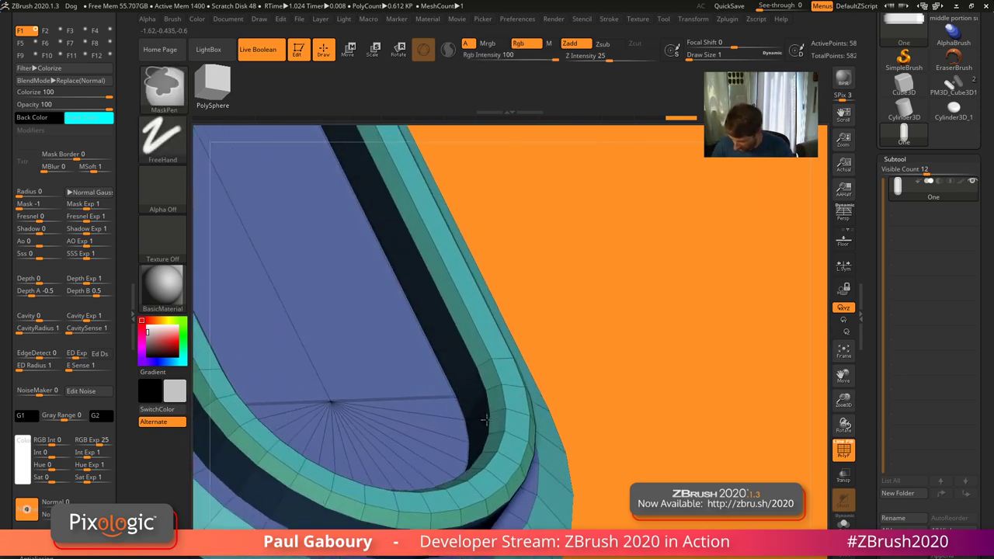
pyautogui.click(443, 369)
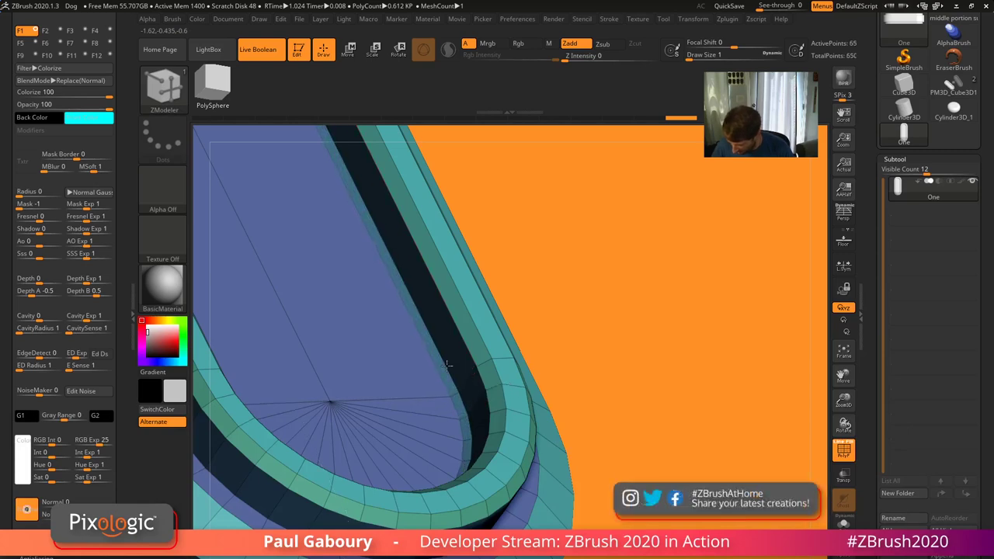
# Turn on Dynamic Subdivision for the pill and hide the polygroup wireframe to check the smoothed edges
pyautogui.moveTo(676, 431); pyautogui.dragTo(582, 448)
pyautogui.press('d')
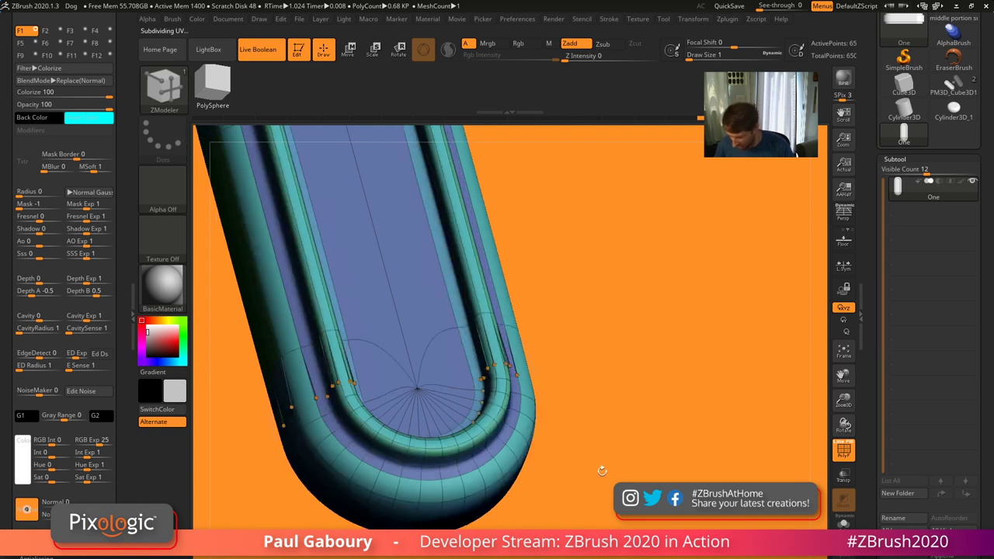
pyautogui.hotkey('shift', 'f')
pyautogui.moveTo(604, 474); pyautogui.dragTo(509, 416)
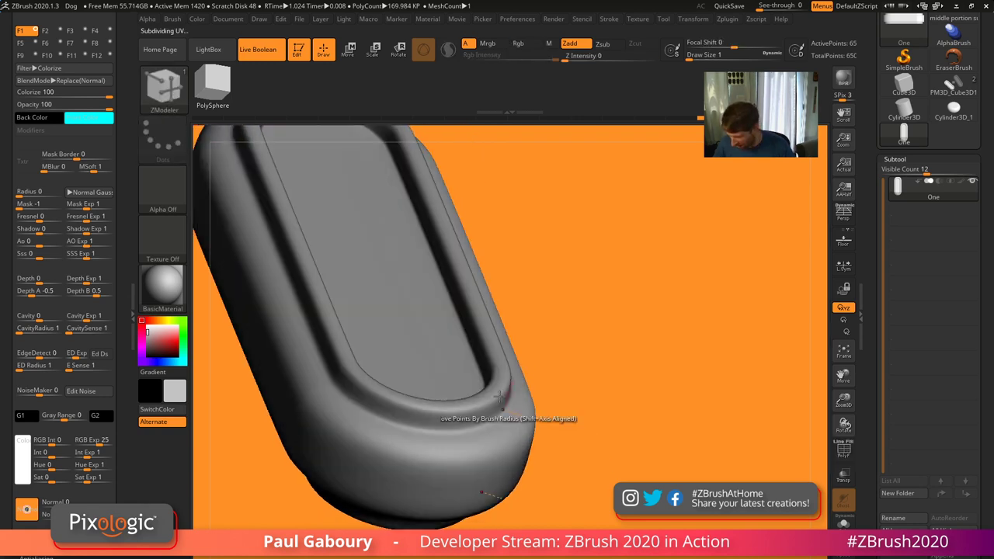
pyautogui.keyDown('ctrl'); pyautogui.moveTo(508, 416); pyautogui.dragTo(617, 463, button='right'); pyautogui.keyUp('ctrl')
# Crease the polygroup borders of the pill mesh with Crease PG
pyautogui.click(910, 160)
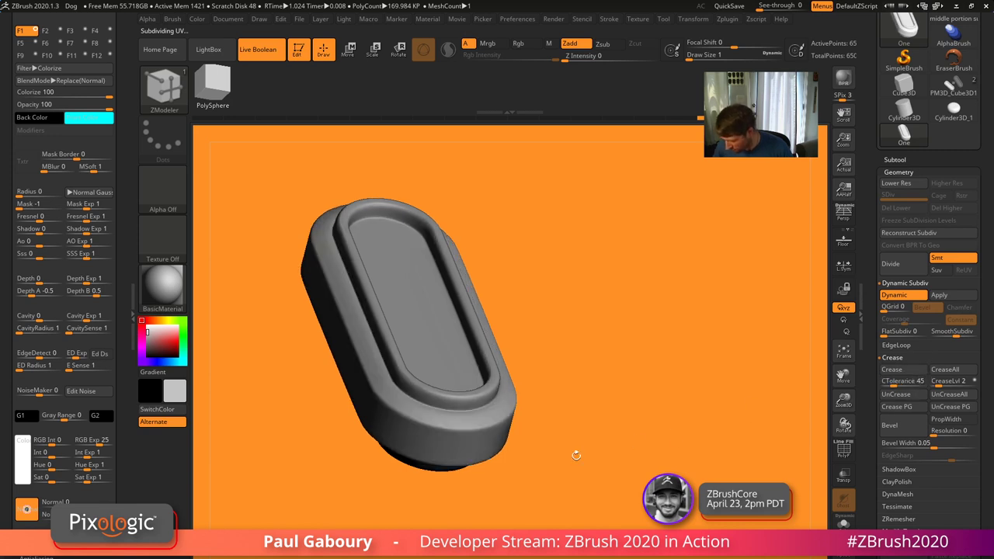
pyautogui.moveTo(577, 456); pyautogui.dragTo(625, 447)
pyautogui.click(921, 381)
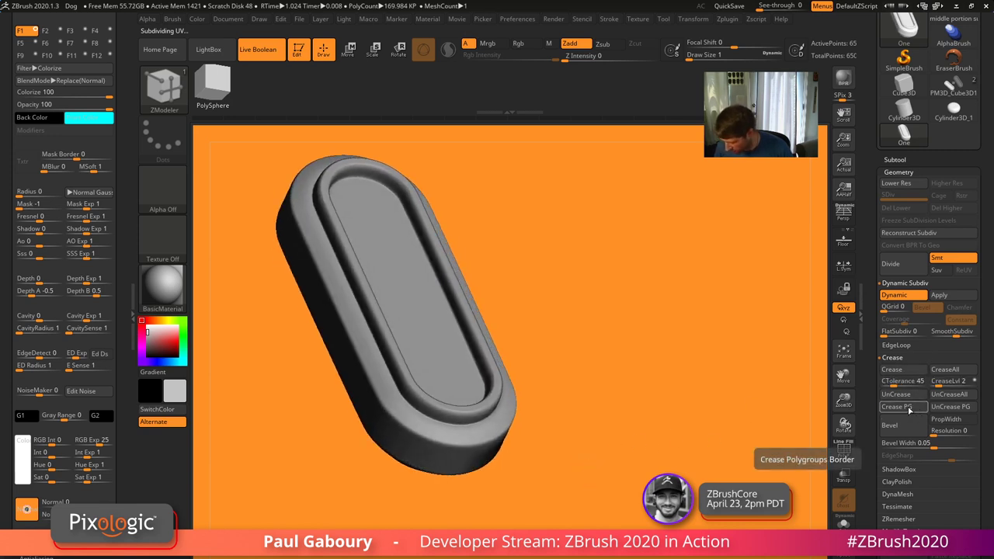
pyautogui.click(907, 413)
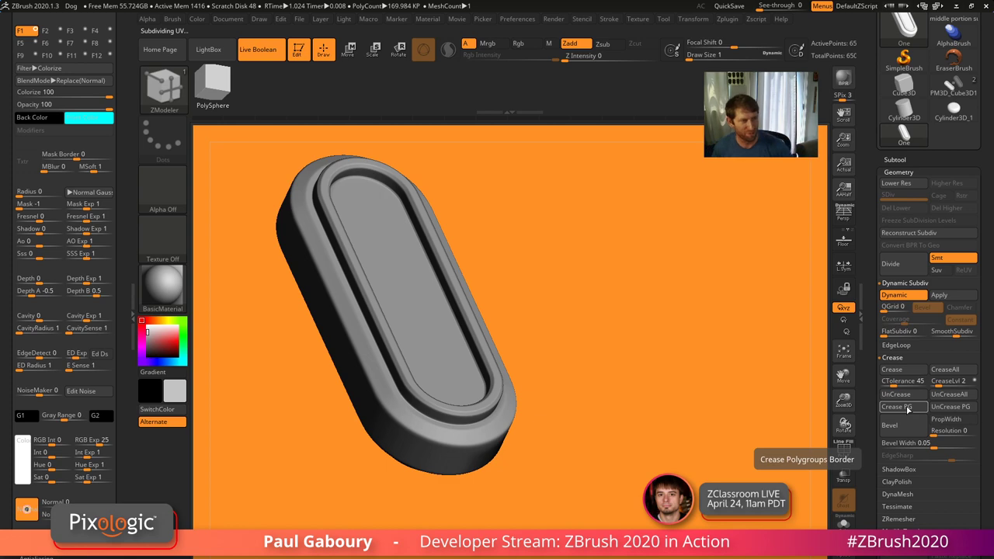
# Set the ZModeler edge action to Insert and add edge loops around the ledge and bevelled band outside the raised rim
pyautogui.moveTo(534, 435)
pyautogui.keyDown('ctrl'); pyautogui.mouseDown(button='right')
pyautogui.moveTo(530, 465)
pyautogui.moveTo(566, 484)
pyautogui.moveTo(548, 471)
pyautogui.mouseUp(button='right'); pyautogui.keyUp('ctrl')
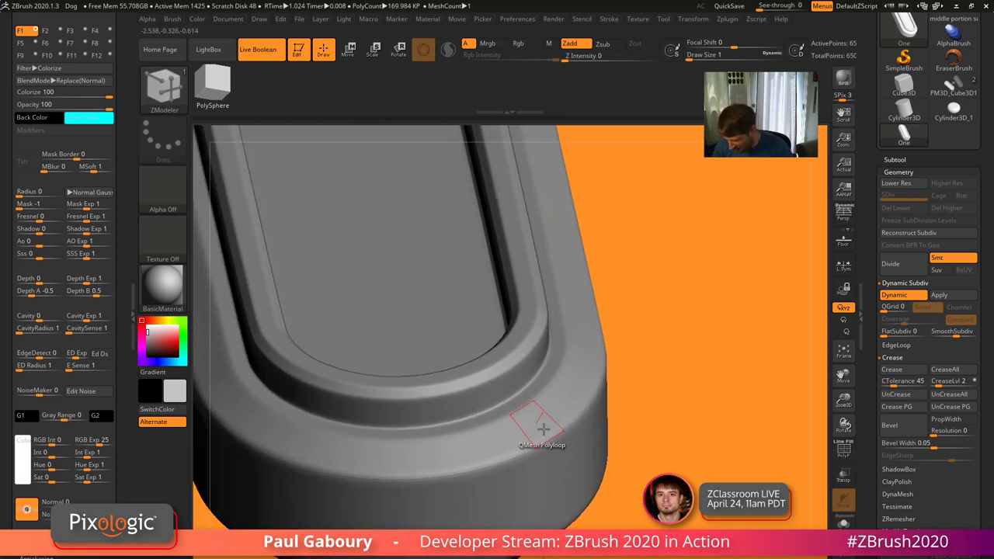
pyautogui.rightClick(547, 417)
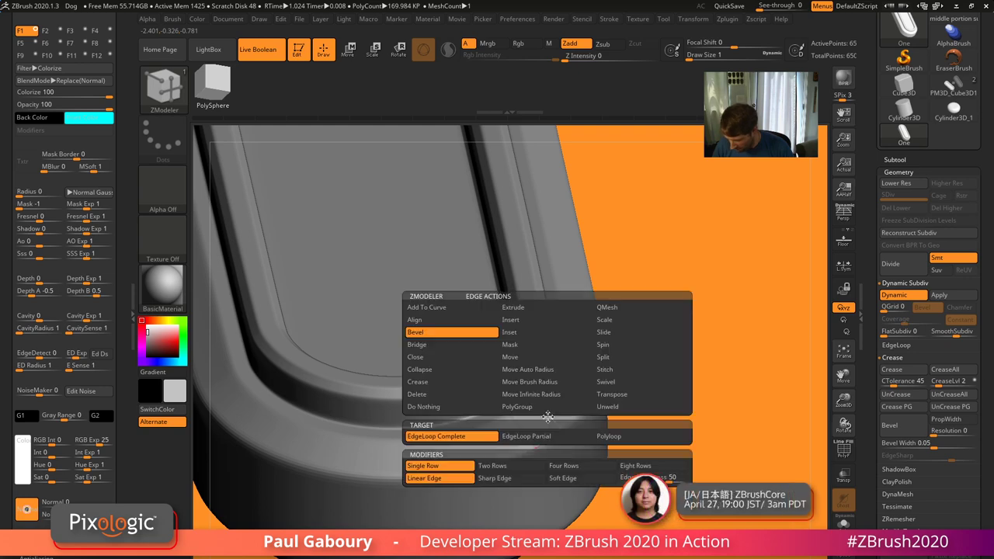
pyautogui.click(541, 330)
pyautogui.click(546, 411)
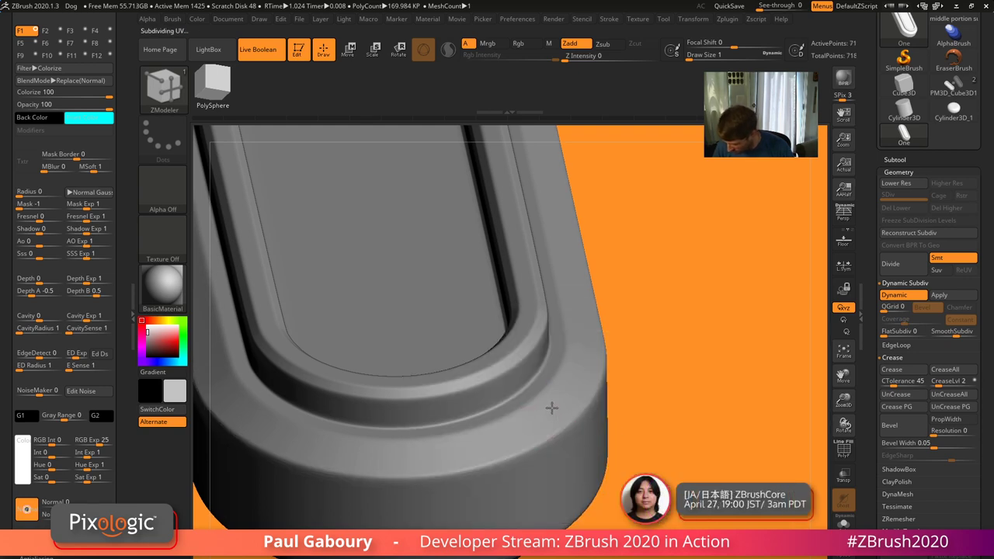
pyautogui.click(542, 437)
pyautogui.moveTo(621, 439); pyautogui.dragTo(608, 490)
# Check the Insert edge action against the wireframe and insert an edge loop around the raised rim's outer side wall
pyautogui.moveTo(607, 490); pyautogui.dragTo(522, 452, button='right')
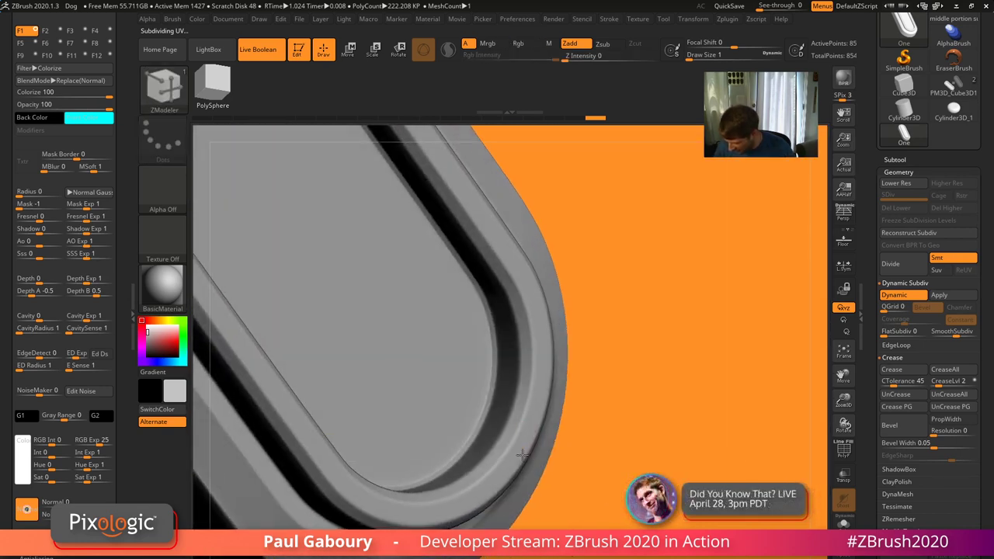
pyautogui.moveTo(493, 406); pyautogui.dragTo(599, 507, button='right')
pyautogui.hotkey('shift', 'f')
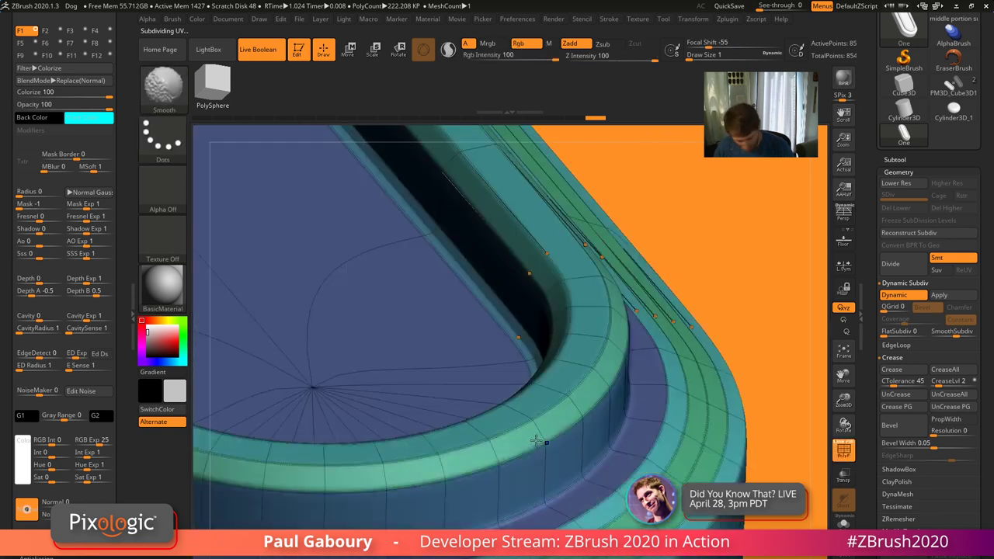
pyautogui.press('space')
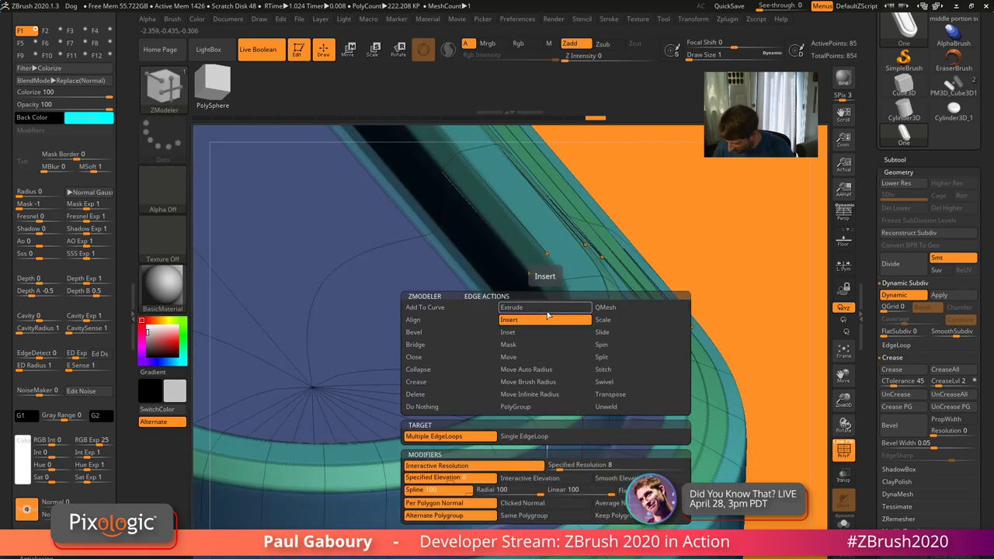
pyautogui.click(547, 470)
pyautogui.hotkey('shift', 'f')
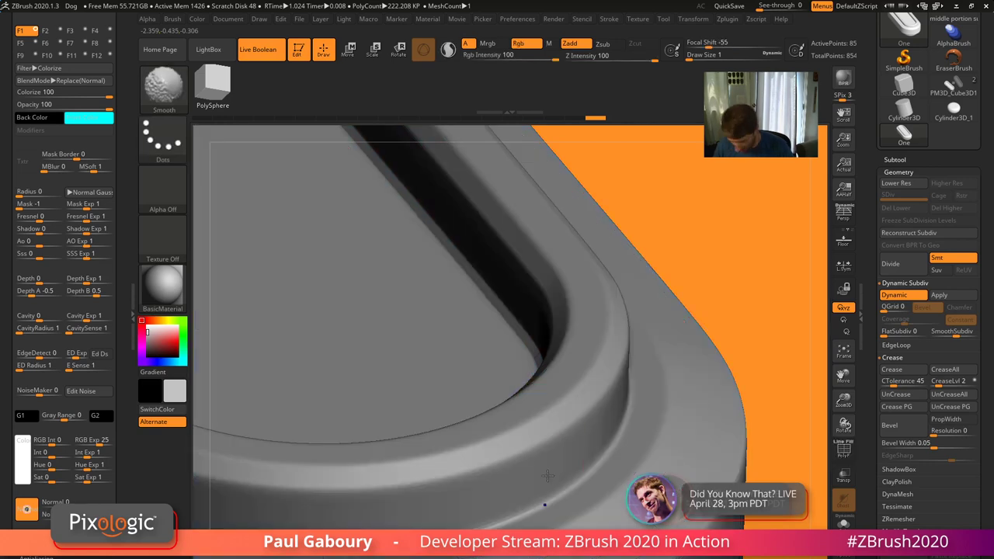
pyautogui.click(546, 460)
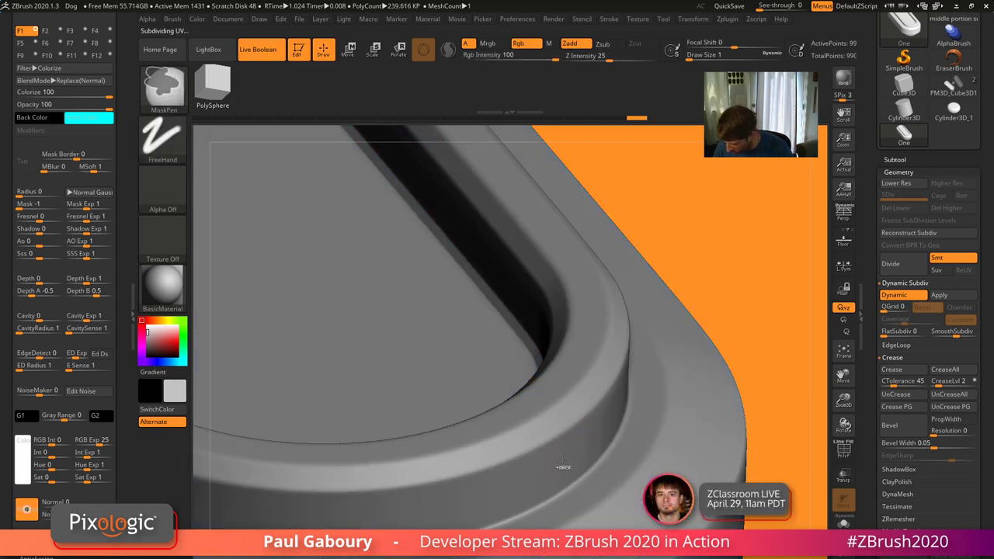
# Insert an edge loop along the top face of the raised rim
pyautogui.moveTo(564, 468); pyautogui.dragTo(526, 442, button='right')
pyautogui.click(523, 436)
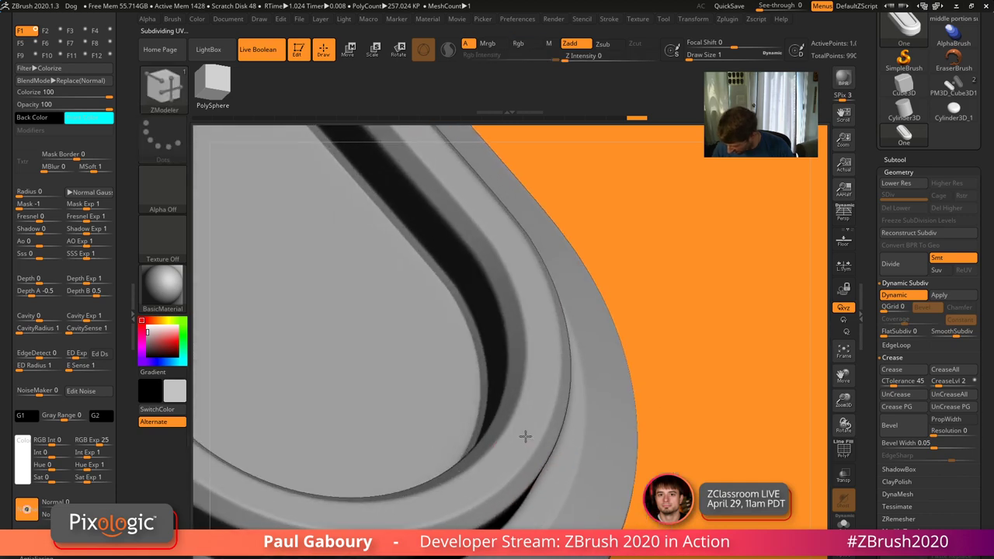
pyautogui.keyDown('ctrl'); pyautogui.moveTo(668, 431); pyautogui.dragTo(613, 448, button='right'); pyautogui.keyUp('ctrl')
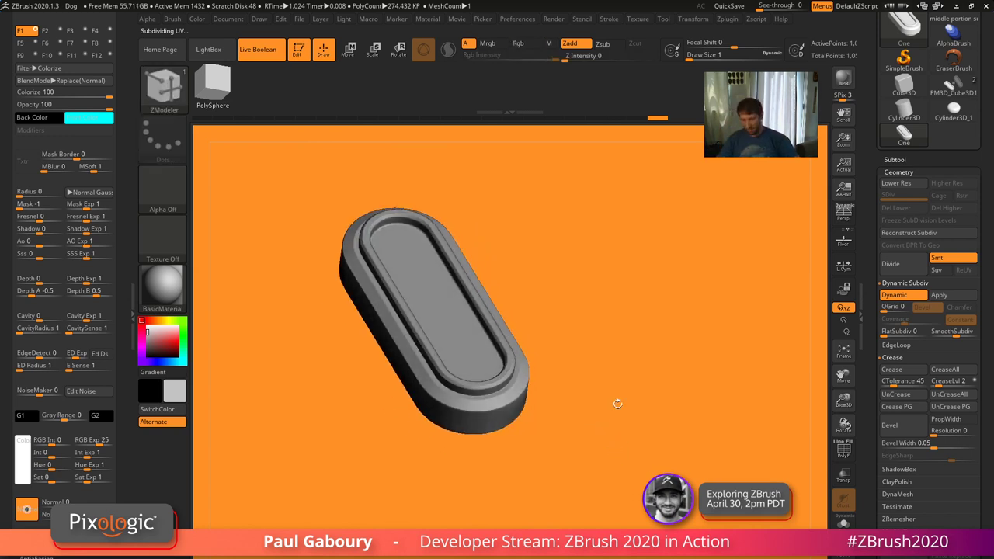
# Turn the pill to its front view, turn off Dynamic Subdivision and select the InsertMesh_1 brush
pyautogui.moveTo(617, 404)
pyautogui.keyDown('shift'); pyautogui.mouseDown(button='right')
pyautogui.moveTo(601, 422)
pyautogui.moveTo(636, 462)
pyautogui.moveTo(612, 402)
pyautogui.moveTo(650, 457)
pyautogui.mouseUp(button='right'); pyautogui.keyUp('shift')
pyautogui.hotkey('shift', 'd')
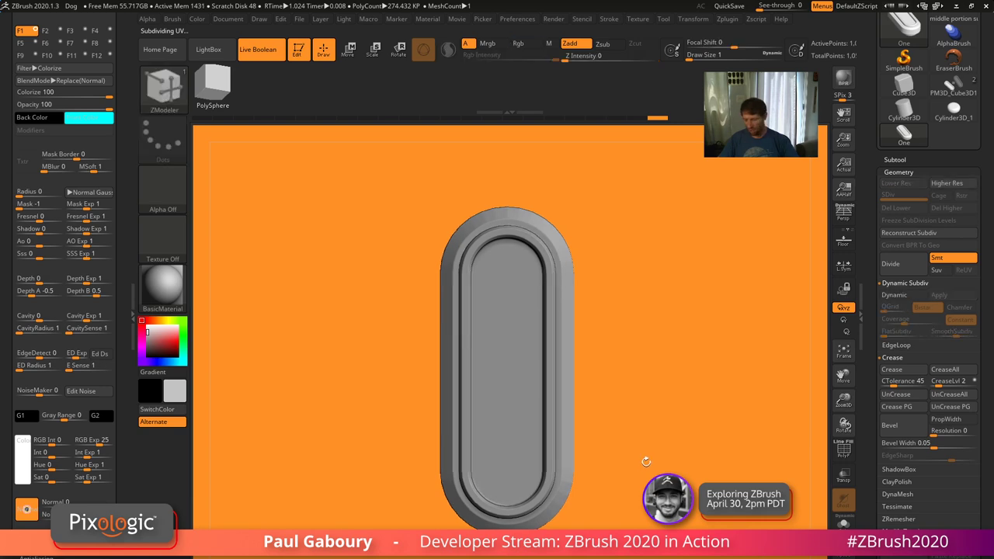
pyautogui.press('b')
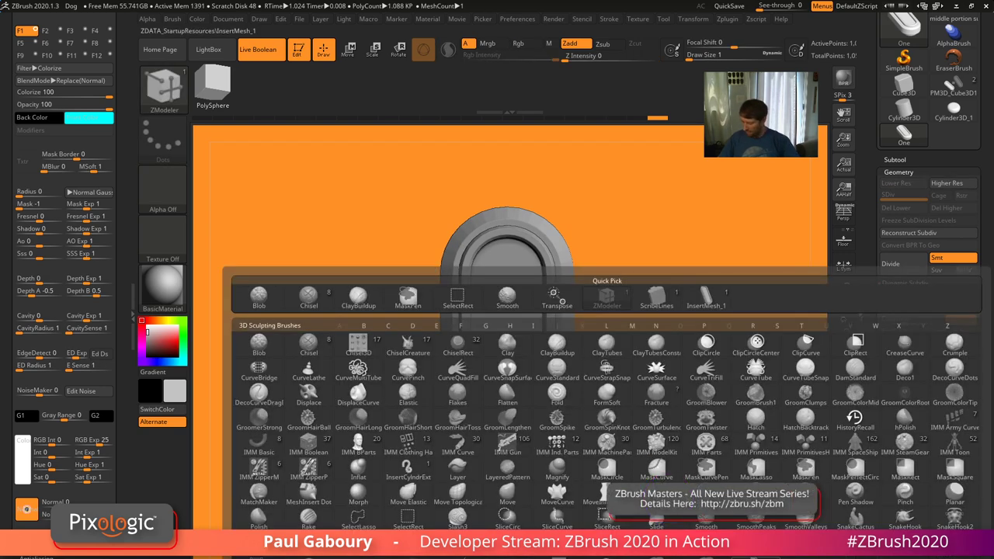
pyautogui.click(751, 555)
# Rename the pill subtool as Two
pyautogui.click(897, 160)
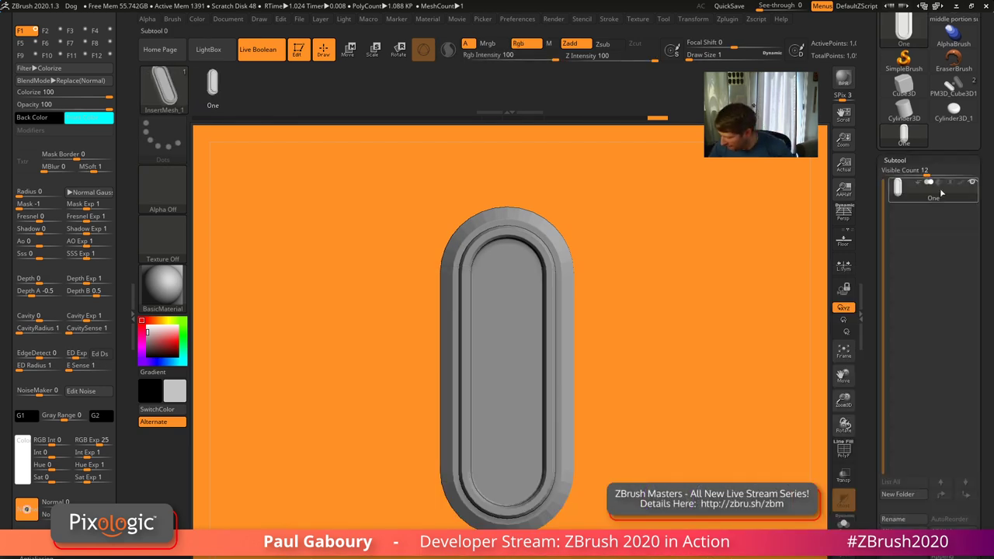
pyautogui.click(906, 520)
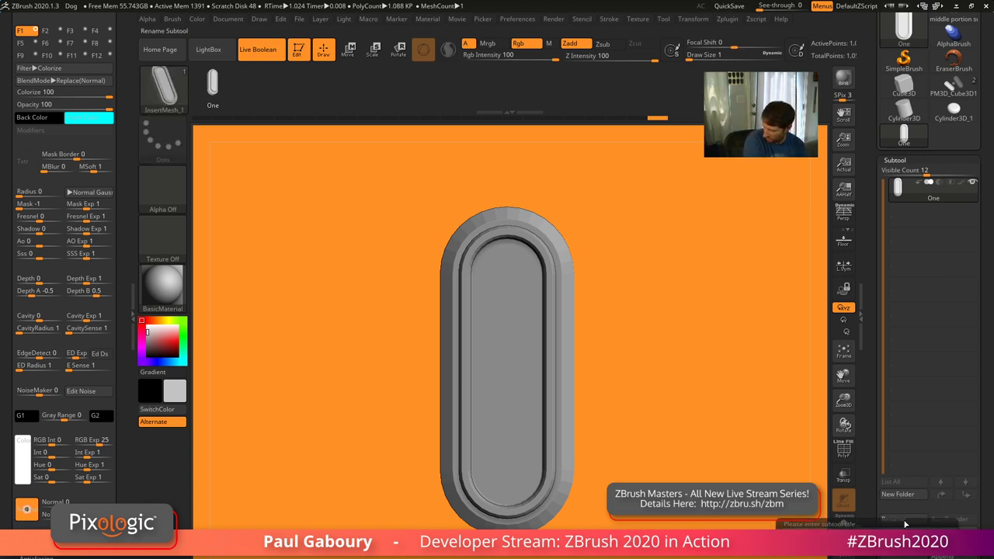
pyautogui.write('Two')
pyautogui.press('Return')
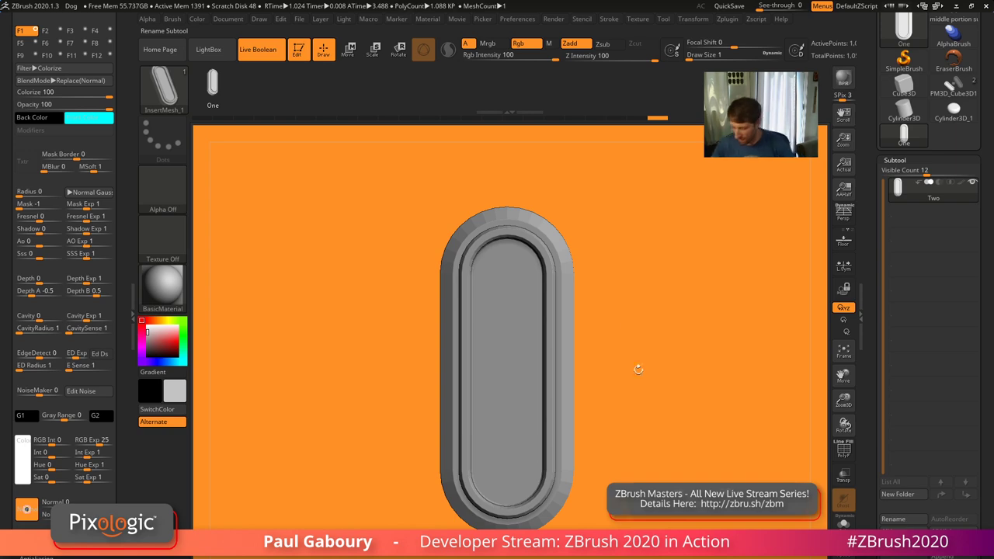
# Create an InsertMesh from the front-facing pill Two and append it to the current InsertMesh_1 brush
pyautogui.moveTo(623, 306); pyautogui.dragTo(626, 287)
pyautogui.moveTo(608, 233); pyautogui.dragTo(619, 264)
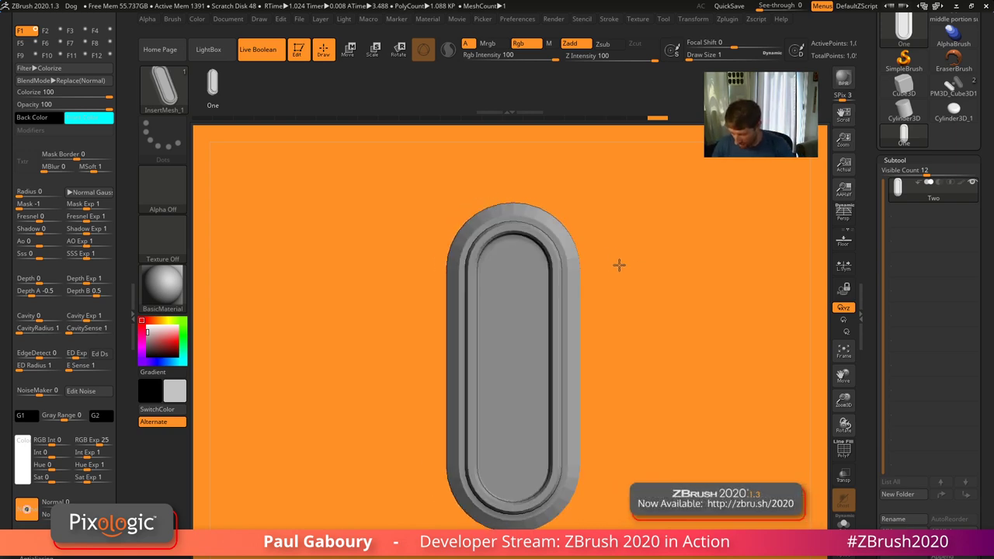
pyautogui.press('b')
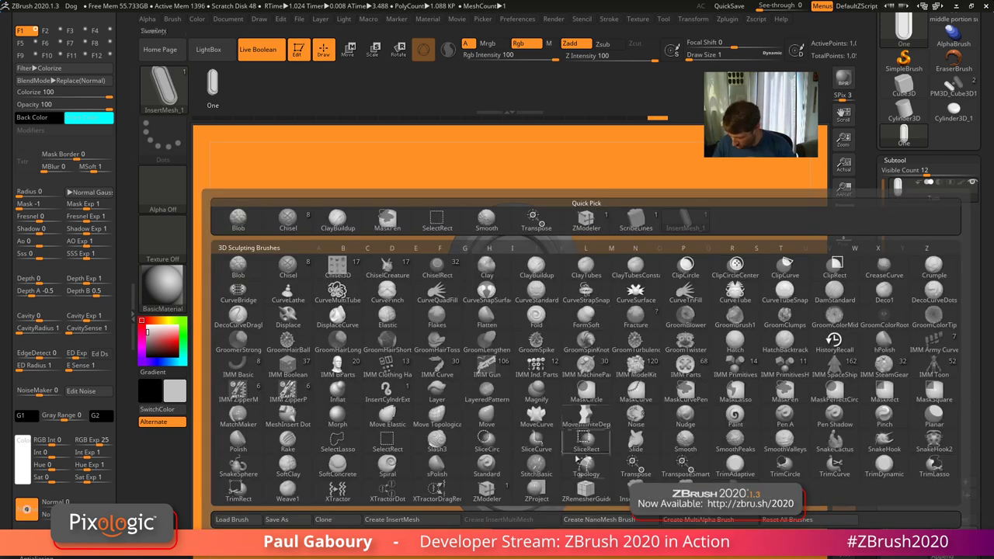
pyautogui.click(392, 520)
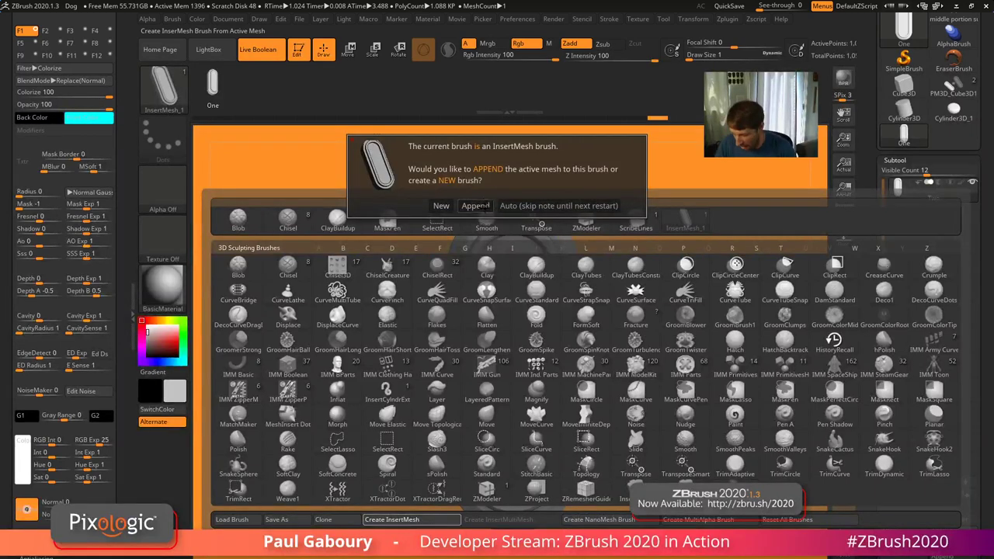
pyautogui.click(475, 206)
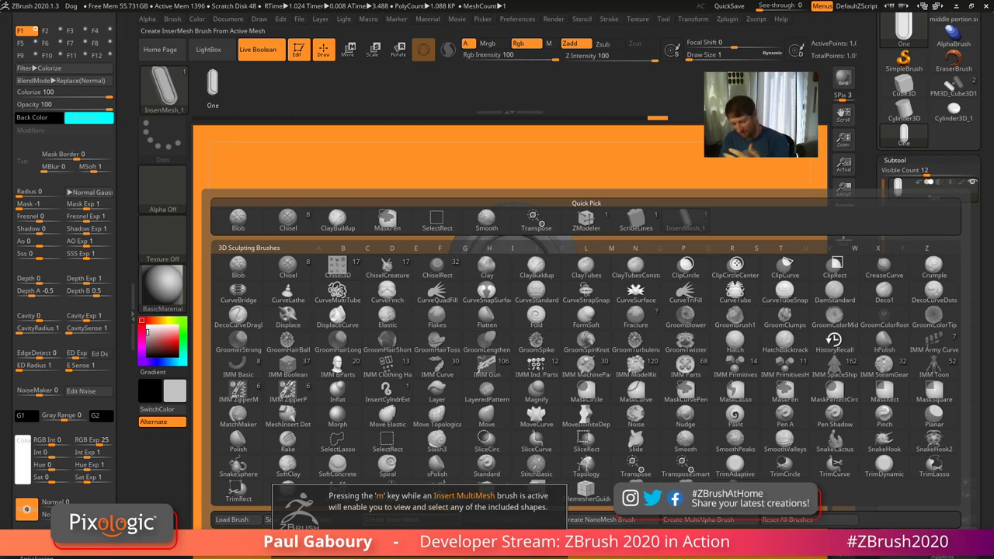
pyautogui.click(392, 519)
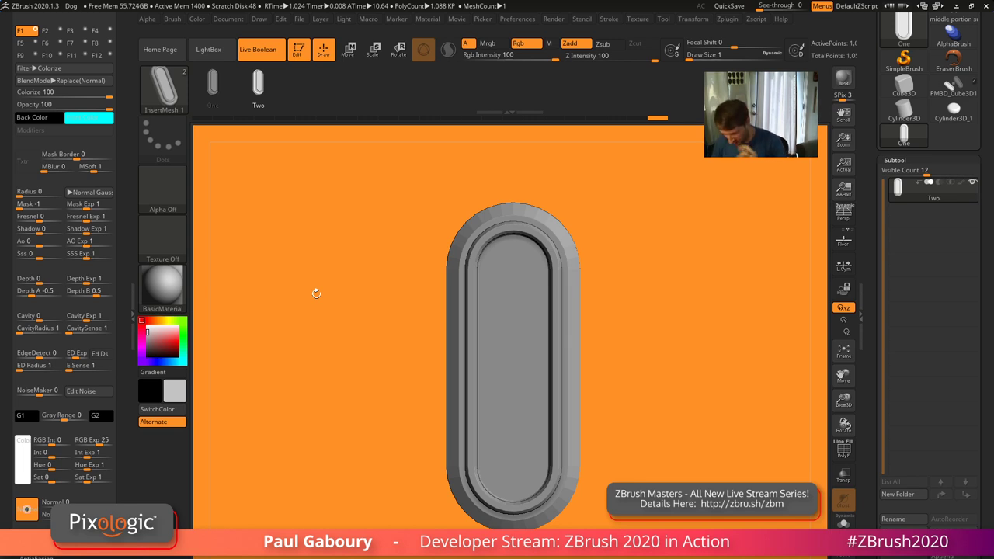
# Switch to the PM3D_Cube3D1 tool and frame the front face of the cube with its pill details
pyautogui.click(953, 89)
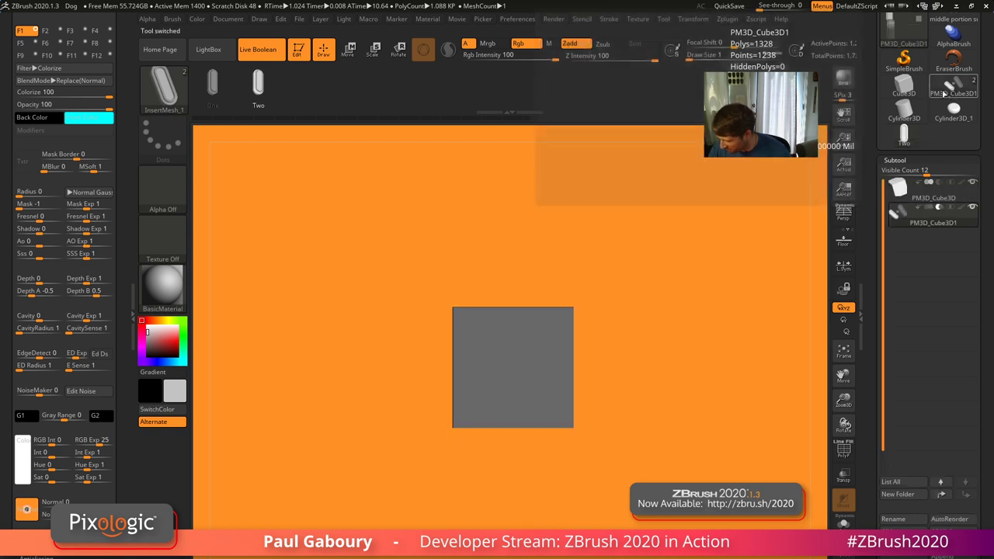
pyautogui.moveTo(652, 456)
pyautogui.mouseDown()
pyautogui.moveTo(692, 455)
pyautogui.moveTo(583, 479)
pyautogui.moveTo(600, 480)
pyautogui.mouseUp()
pyautogui.keyDown('ctrl'); pyautogui.moveTo(601, 479); pyautogui.dragTo(643, 480, button='right'); pyautogui.keyUp('ctrl')
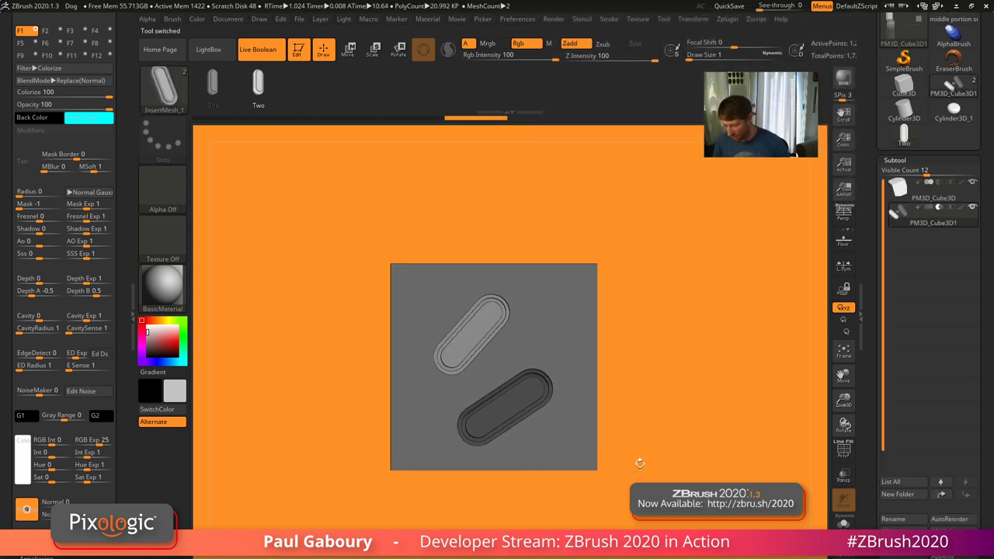
# Clear the mask and step back through the undo history to remove the upper pill, keeping only the lower one
pyautogui.keyDown('ctrl'); pyautogui.moveTo(643, 472); pyautogui.dragTo(639, 472); pyautogui.keyUp('ctrl')
pyautogui.moveTo(584, 440); pyautogui.dragTo(706, 442)
pyautogui.hotkey('ctrl', 'z')
pyautogui.hotkey('ctrl', 'z')
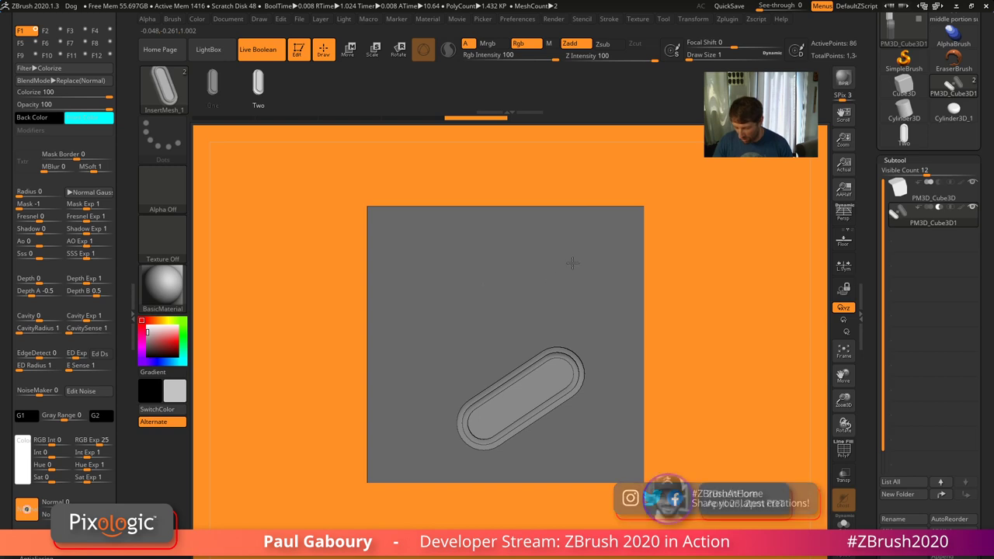
pyautogui.hotkey('ctrl', 'shift', 'z')
pyautogui.moveTo(686, 393)
pyautogui.mouseDown()
pyautogui.moveTo(688, 381)
pyautogui.moveTo(714, 391)
pyautogui.moveTo(692, 440)
pyautogui.mouseUp()
pyautogui.press('ctrl')
pyautogui.hotkey('ctrl', 'z')
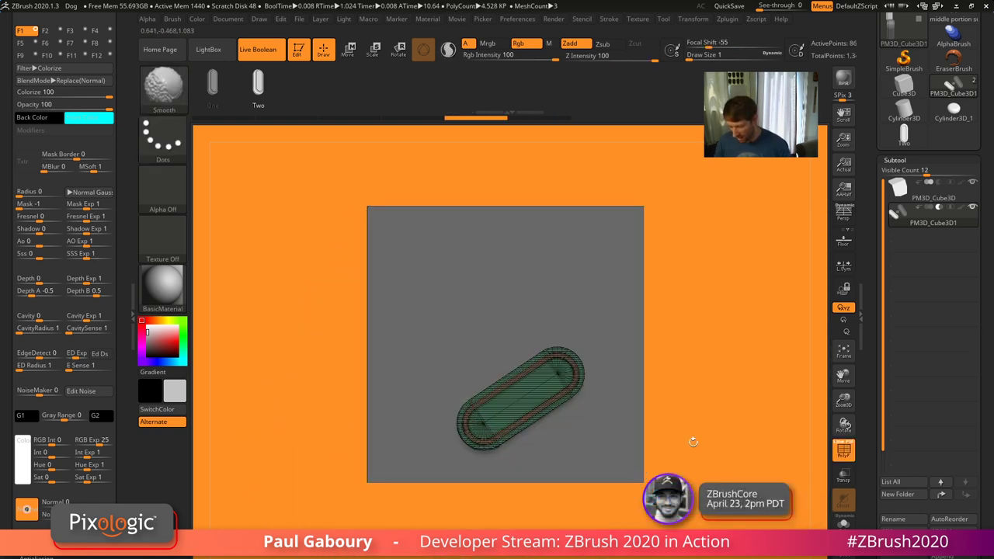
# Set the InsertMesh brush's Imbed depth to 1
pyautogui.click(174, 20)
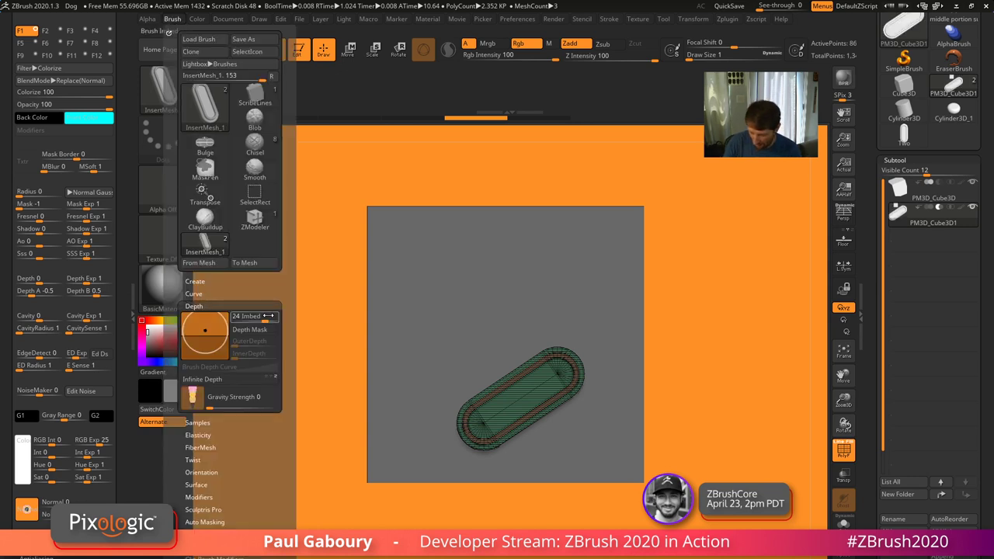
pyautogui.write('1')
pyautogui.press('Return')
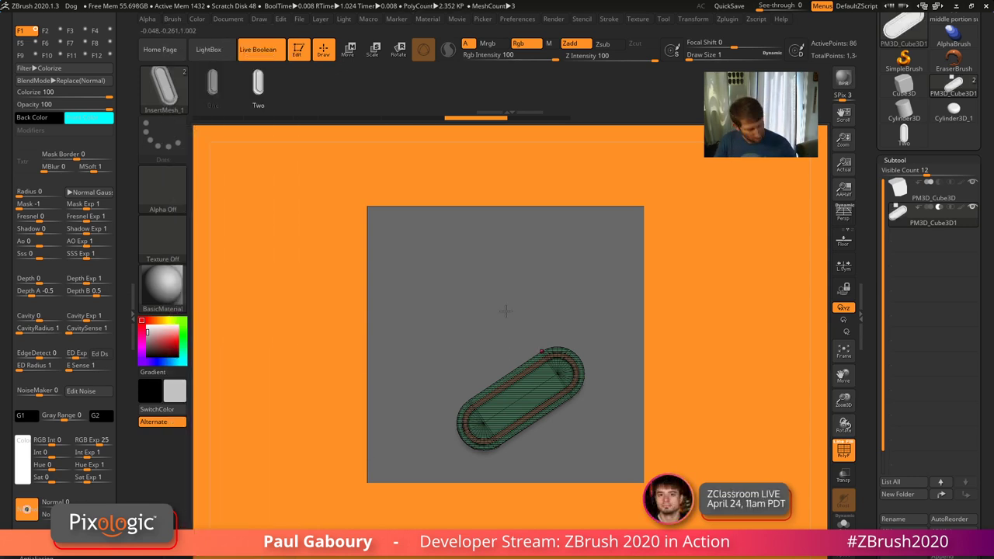
# Hide the polygroup wireframe, insert pill Two above the existing pill on the cube's front face and inspect its recess
pyautogui.hotkey('shift', 'f')
pyautogui.moveTo(466, 299); pyautogui.dragTo(559, 279)
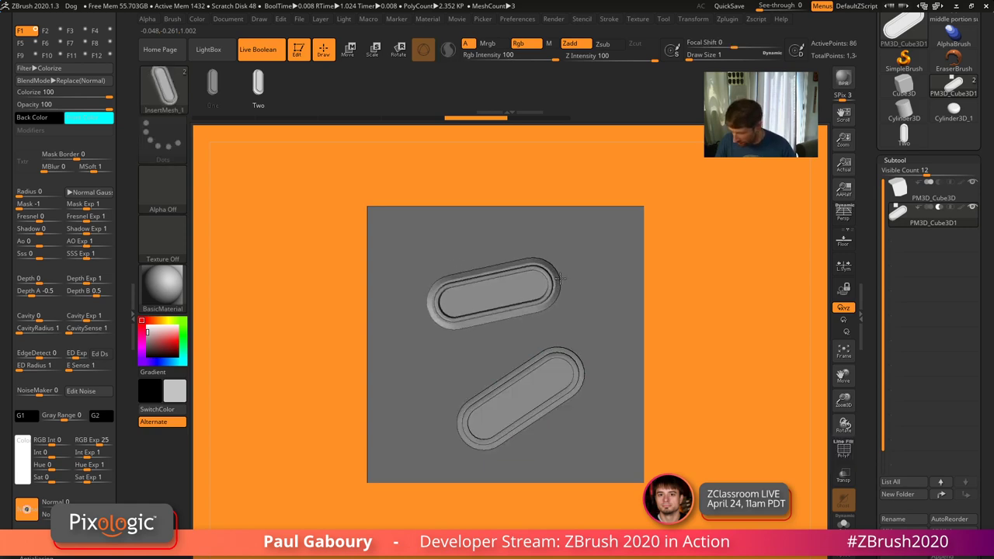
pyautogui.moveTo(559, 279); pyautogui.dragTo(577, 301, button='right')
pyautogui.moveTo(577, 302)
pyautogui.keyDown('ctrl'); pyautogui.mouseDown(button='right')
pyautogui.moveTo(573, 335)
pyautogui.moveTo(546, 290)
pyautogui.mouseUp(button='right'); pyautogui.keyUp('ctrl')
pyautogui.press('shift')
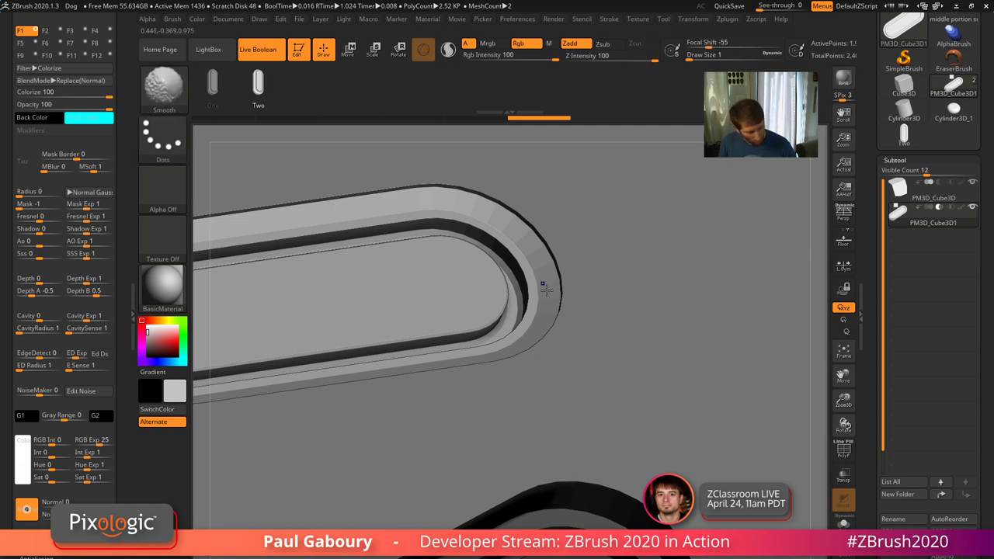
# Examine the rounded end of the upper pill's recess up close, then undo that pill's insertion
pyautogui.press('g')
pyautogui.click(518, 329)
pyautogui.moveTo(555, 377)
pyautogui.mouseDown(button='right')
pyautogui.moveTo(566, 331)
pyautogui.moveTo(547, 319)
pyautogui.mouseUp(button='right')
pyautogui.hotkey('shift', 'f')
pyautogui.hotkey('shift', 'f')
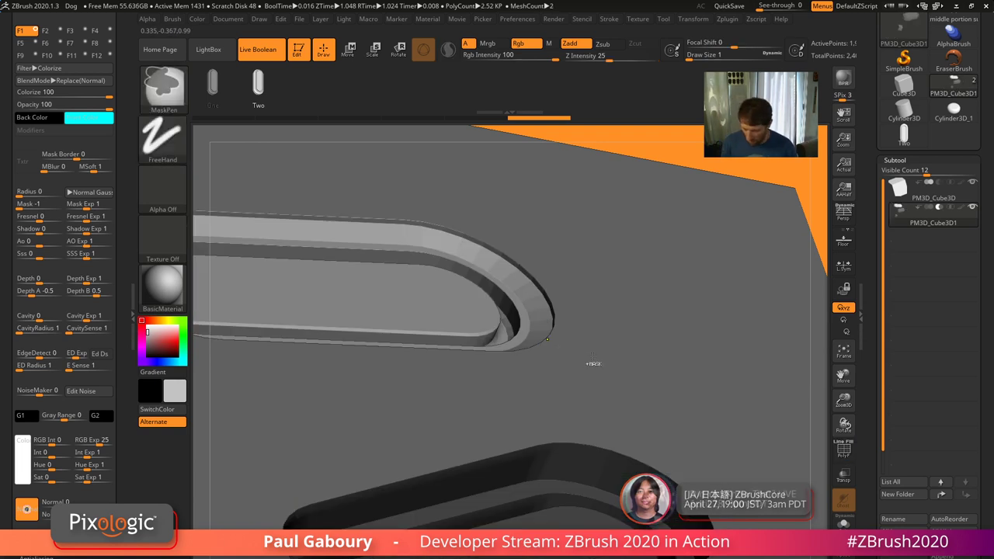
pyautogui.hotkey('ctrl', 'z')
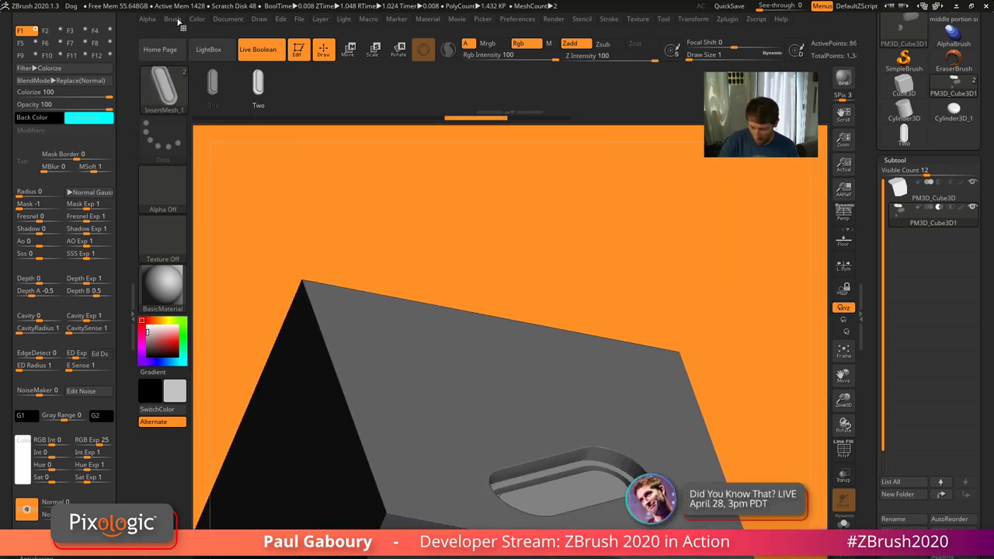
# Set the InsertMesh brush's Imbed depth to 15 and insert pill Two above the existing pill on the cube's front face
pyautogui.click(172, 19)
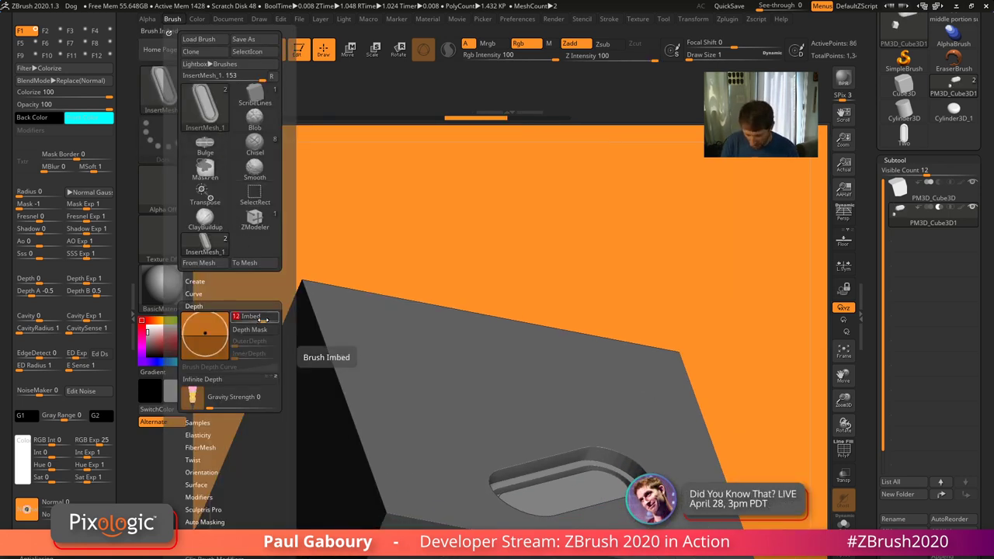
pyautogui.moveTo(261, 319); pyautogui.dragTo(264, 319)
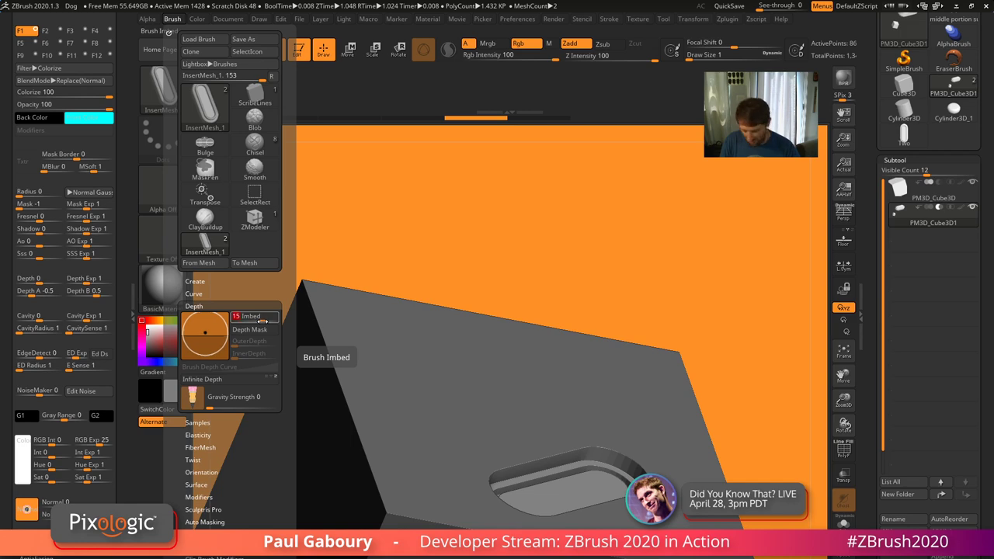
pyautogui.moveTo(512, 374)
pyautogui.mouseDown()
pyautogui.moveTo(609, 362)
pyautogui.moveTo(608, 337)
pyautogui.mouseUp()
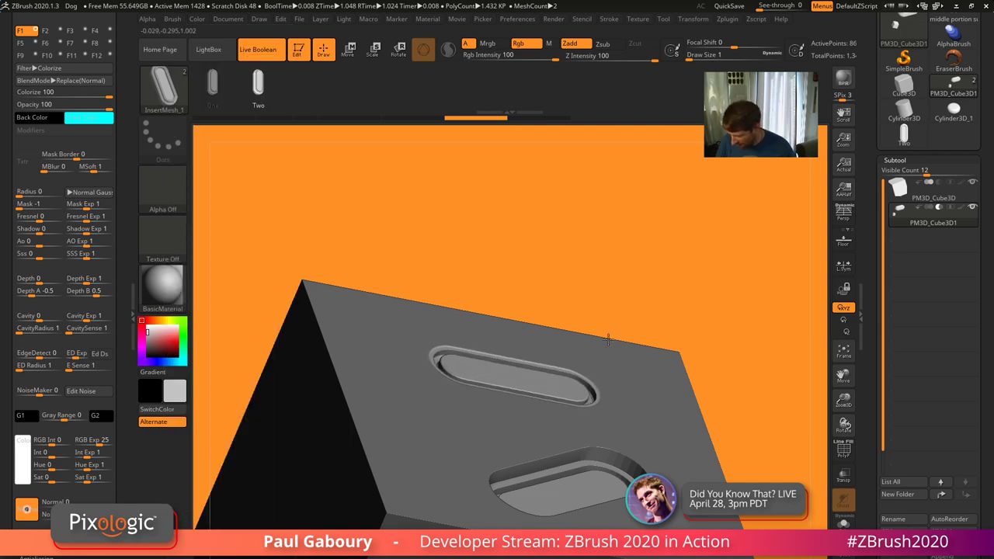
# Subdivide the pill mesh and inspect the smoothed rounded end of the upper recess
pyautogui.moveTo(611, 365)
pyautogui.keyDown('ctrl'); pyautogui.mouseDown(button='right')
pyautogui.moveTo(642, 450)
pyautogui.moveTo(644, 432)
pyautogui.moveTo(632, 444)
pyautogui.moveTo(595, 375)
pyautogui.mouseUp(button='right'); pyautogui.keyUp('ctrl')
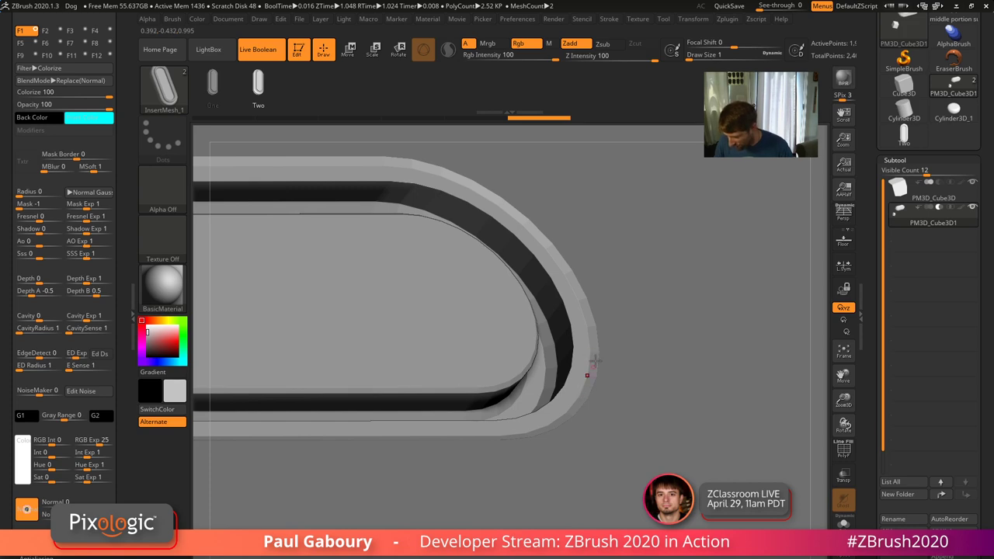
pyautogui.moveTo(596, 354); pyautogui.dragTo(586, 420, button='right')
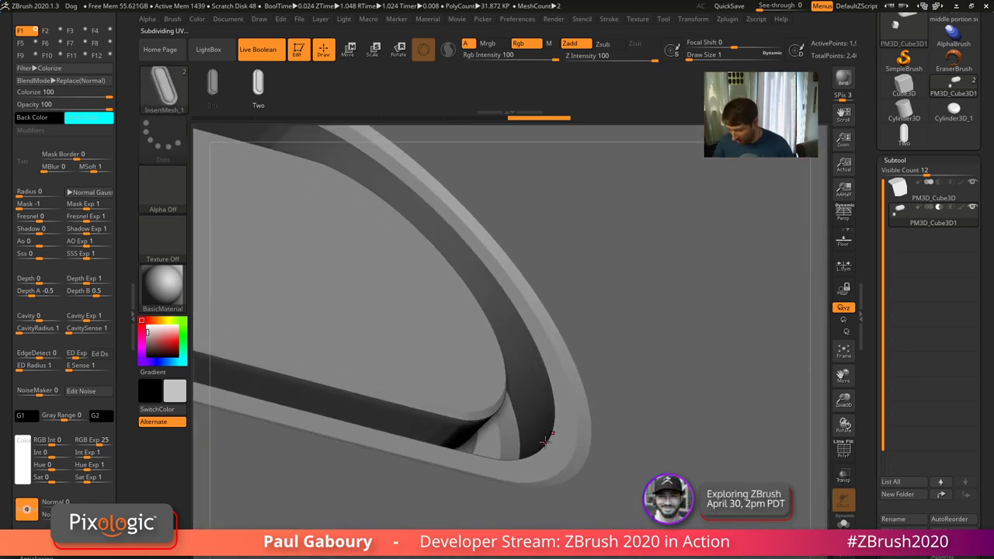
pyautogui.moveTo(548, 421)
pyautogui.keyDown('shift'); pyautogui.mouseDown(button='right')
pyautogui.moveTo(537, 426)
pyautogui.moveTo(541, 440)
pyautogui.moveTo(520, 439)
pyautogui.moveTo(559, 434)
pyautogui.mouseUp(button='right'); pyautogui.keyUp('shift')
pyautogui.moveTo(652, 426)
pyautogui.keyDown('ctrl'); pyautogui.mouseDown(button='right')
pyautogui.moveTo(625, 411)
pyautogui.moveTo(637, 459)
pyautogui.moveTo(612, 392)
pyautogui.moveTo(628, 392)
pyautogui.moveTo(548, 355)
pyautogui.mouseUp(button='right'); pyautogui.keyUp('ctrl')
# Switch to the Two tool and show its polygroup wireframe close up at the pill's rounded outer rim
pyautogui.click(904, 135)
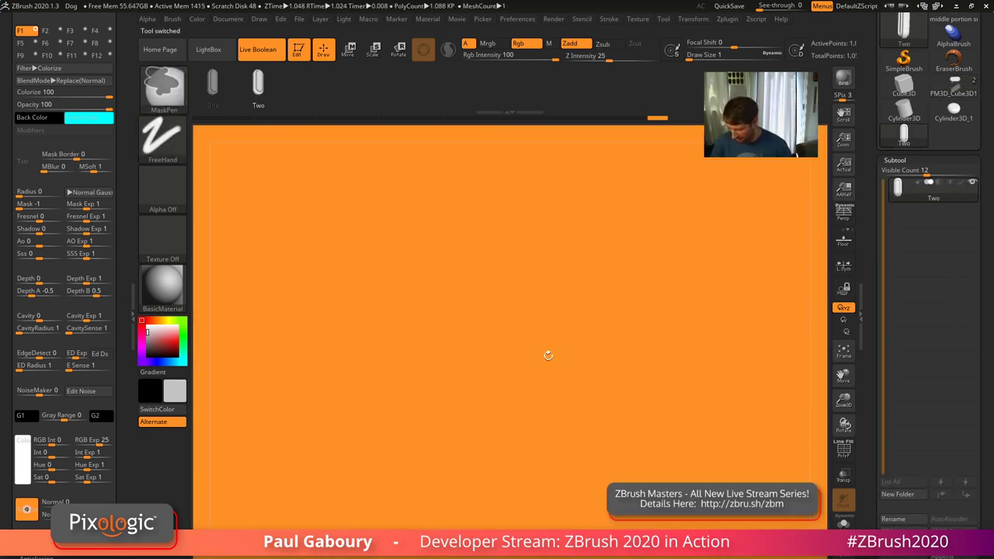
pyautogui.moveTo(559, 438); pyautogui.dragTo(573, 378, button='right')
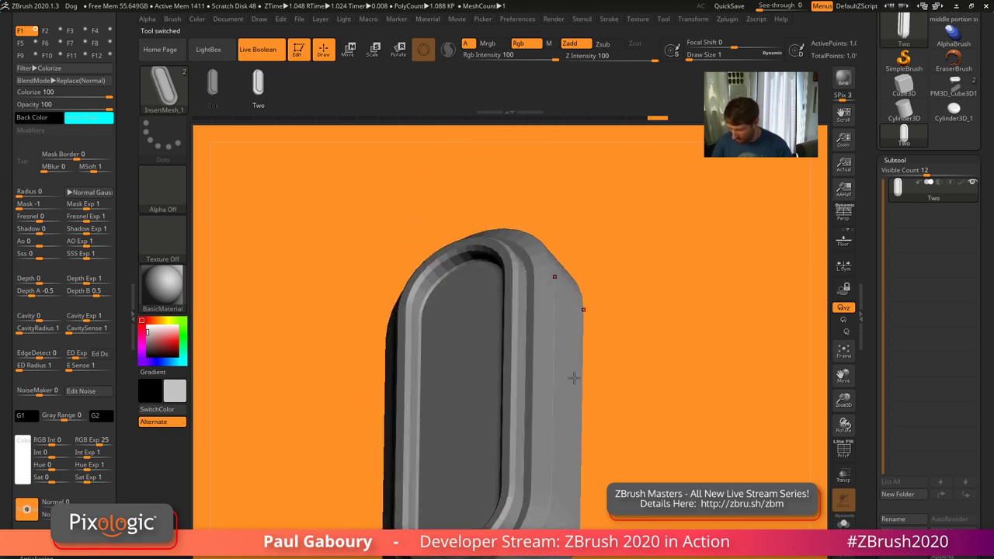
pyautogui.moveTo(568, 339); pyautogui.dragTo(516, 492, button='right')
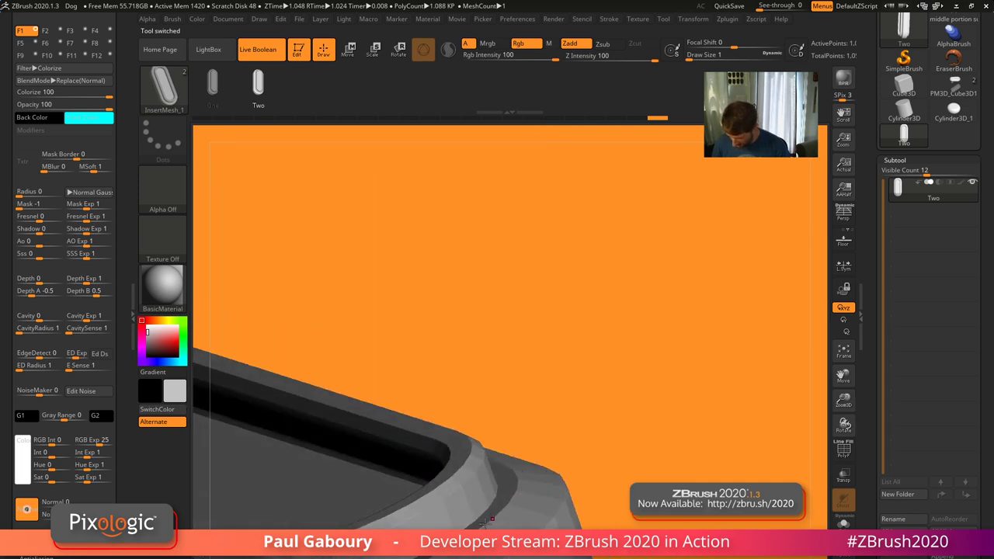
pyautogui.moveTo(655, 425); pyautogui.dragTo(682, 376, button='right')
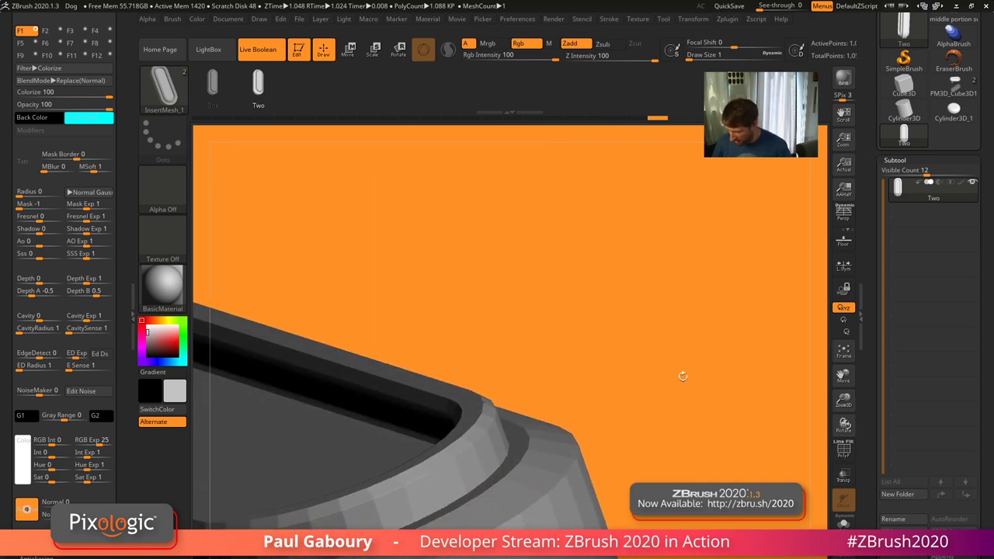
pyautogui.moveTo(706, 433); pyautogui.dragTo(569, 438, button='right')
pyautogui.hotkey('shift', 'f')
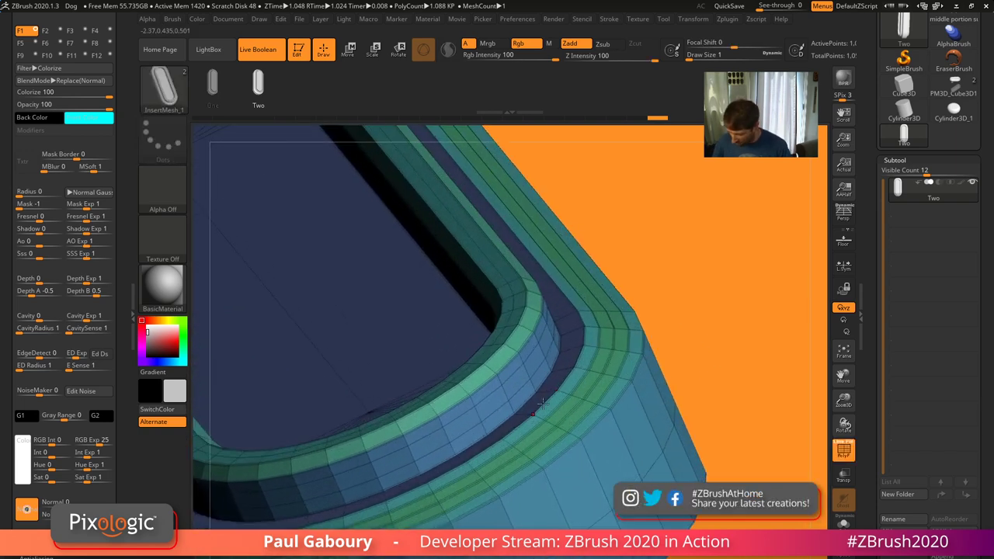
# Delete the extra edge loops around the pill's outer shoulder with ZModeler, leaving a sharp step outside the raised rim
pyautogui.press('b')
pyautogui.press('z')
pyautogui.press('m')
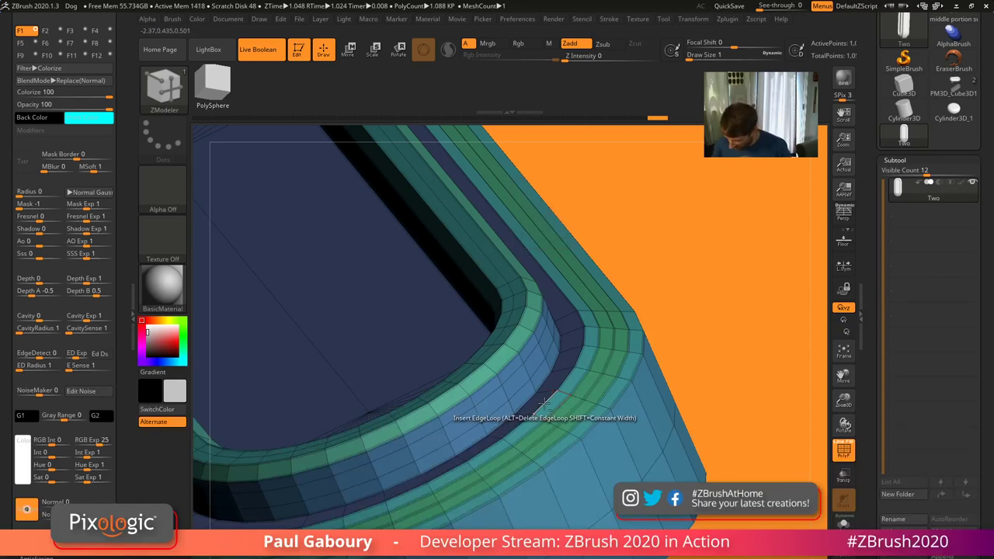
pyautogui.keyDown('alt'); pyautogui.click(543, 404); pyautogui.keyUp('alt')
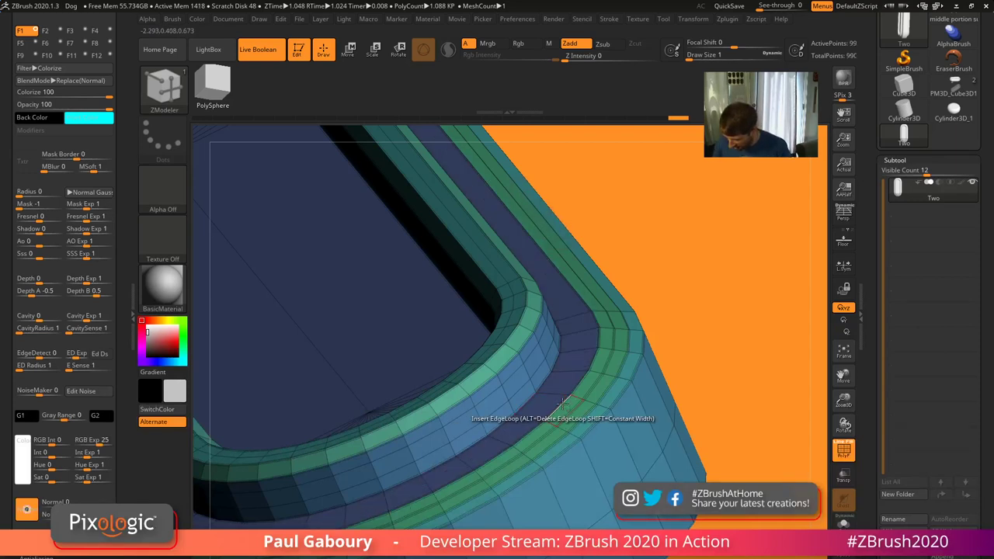
pyautogui.keyDown('alt'); pyautogui.click(563, 406); pyautogui.keyUp('alt')
pyautogui.keyDown('alt'); pyautogui.click(573, 414); pyautogui.keyUp('alt')
pyautogui.keyDown('alt'); pyautogui.click(583, 420); pyautogui.keyUp('alt')
pyautogui.keyDown('ctrl'); pyautogui.moveTo(723, 425); pyautogui.dragTo(677, 370, button='right'); pyautogui.keyUp('ctrl')
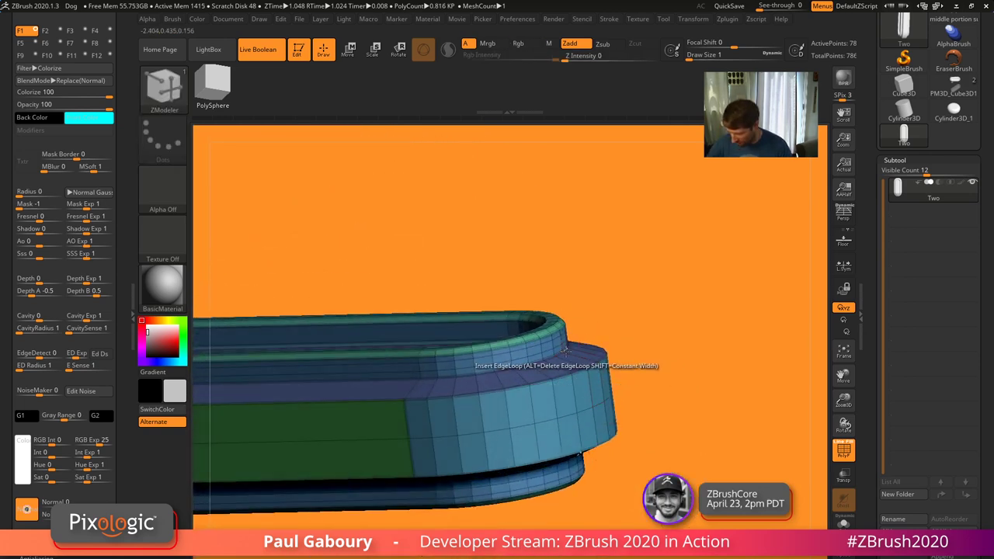
pyautogui.moveTo(689, 431); pyautogui.dragTo(644, 478)
pyautogui.keyDown('alt'); pyautogui.moveTo(673, 368); pyautogui.dragTo(633, 483, button='right'); pyautogui.keyUp('alt')
# Rename the pill subtool as Three
pyautogui.click(910, 522)
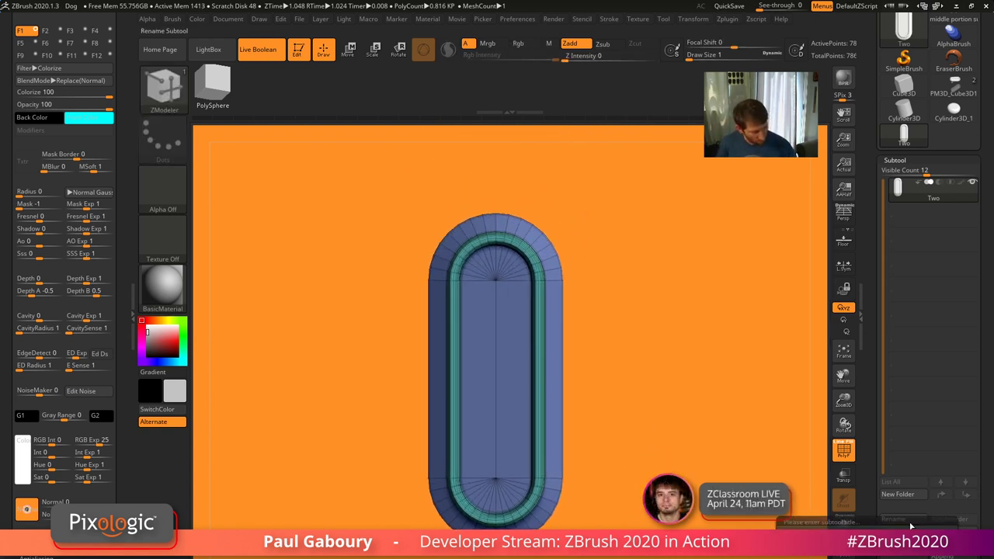
pyautogui.write('Three')
pyautogui.press('Return')
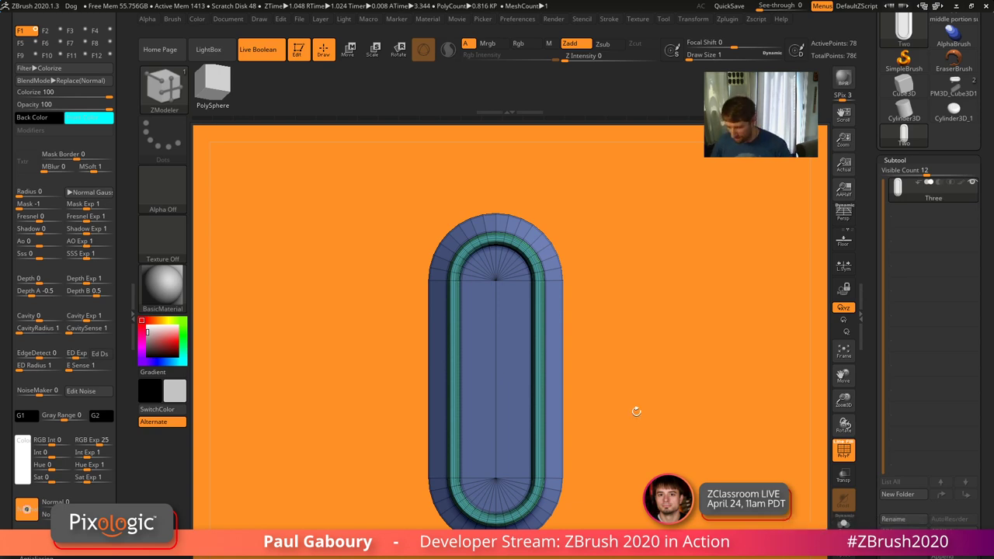
# Select the InsertMesh_1 brush and append the Three pill to it as another insert mesh
pyautogui.press('b')
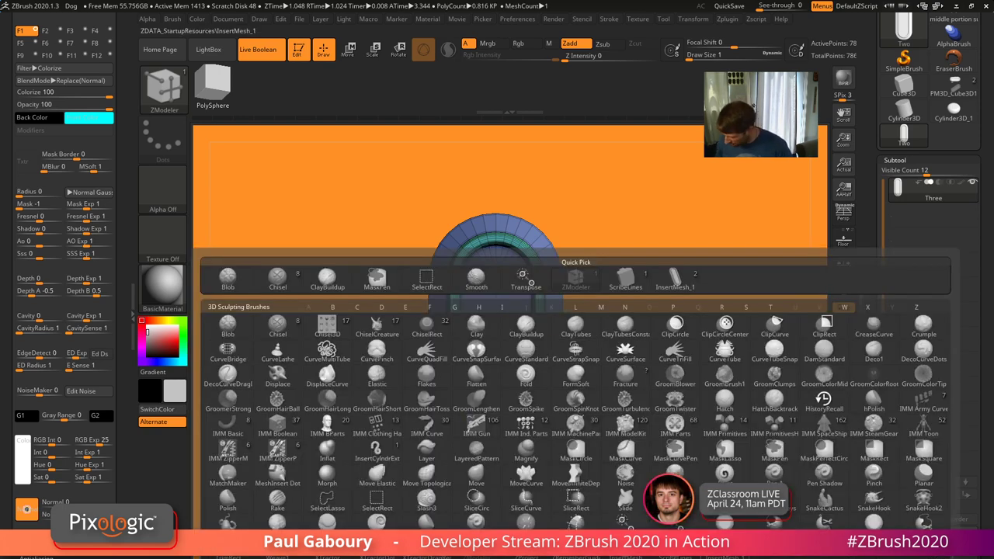
pyautogui.click(644, 431)
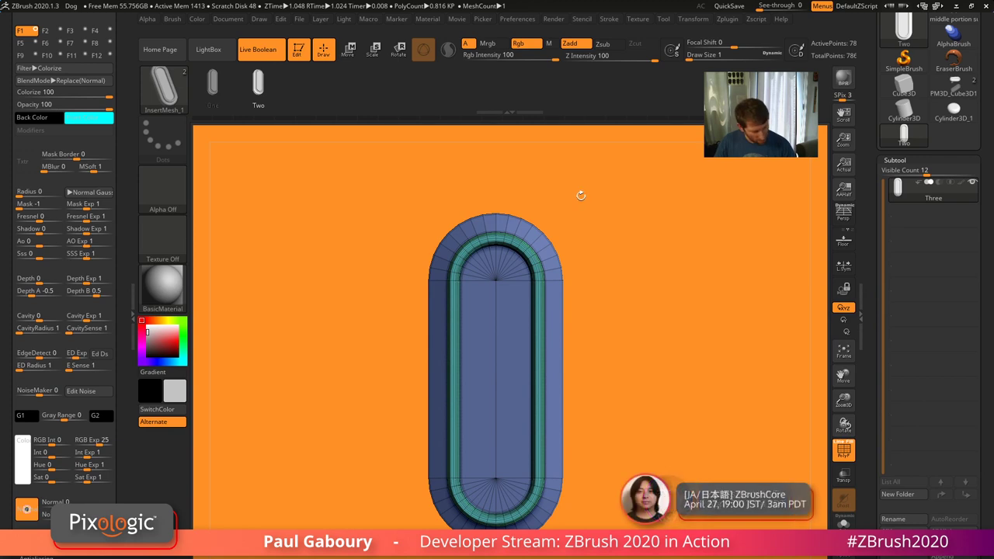
pyautogui.press('b')
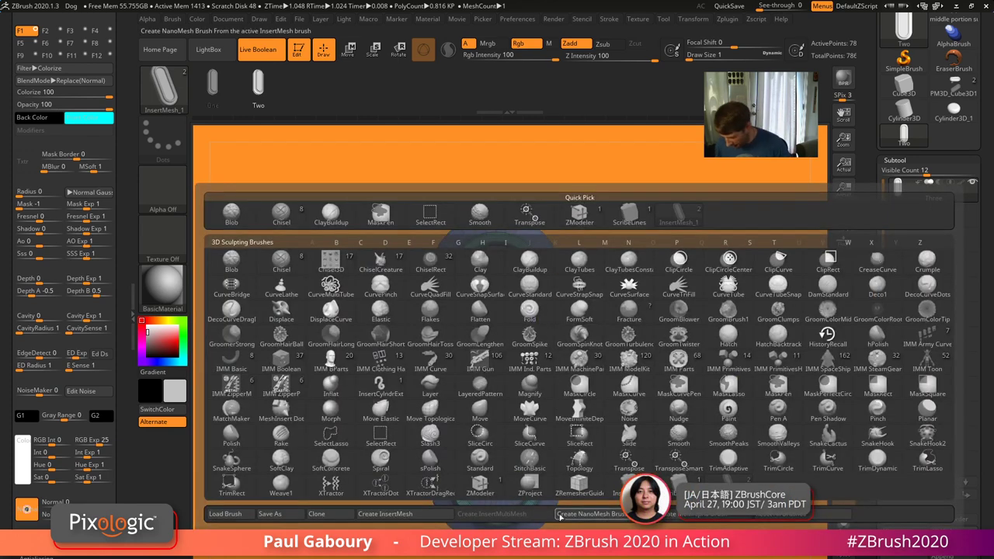
pyautogui.click(405, 514)
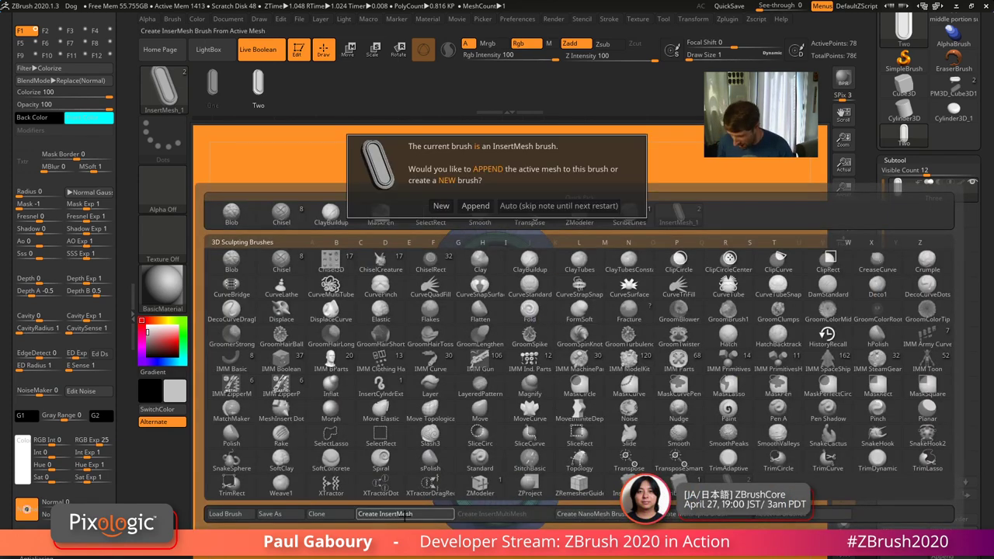
pyautogui.click(475, 206)
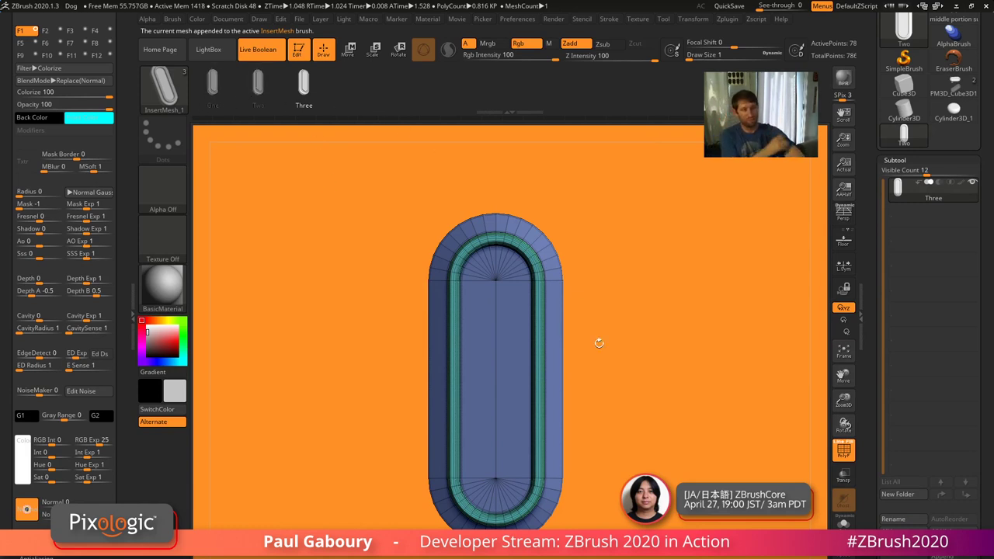
# Switch to the PM3D_Cube3D1 tool, hide the wireframe and undo the pill insertions to leave the cube's front face plain
pyautogui.click(958, 87)
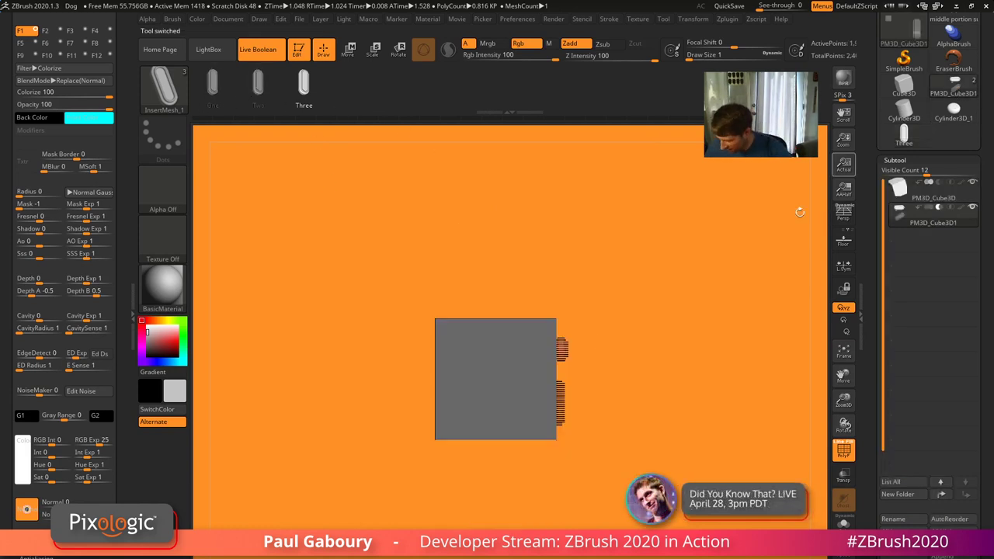
pyautogui.moveTo(672, 440)
pyautogui.mouseDown()
pyautogui.moveTo(660, 448)
pyautogui.moveTo(662, 460)
pyautogui.moveTo(647, 438)
pyautogui.mouseUp()
pyautogui.hotkey('shift', 'f')
pyautogui.keyDown('ctrl'); pyautogui.moveTo(647, 438); pyautogui.dragTo(666, 455, button='right'); pyautogui.keyUp('ctrl')
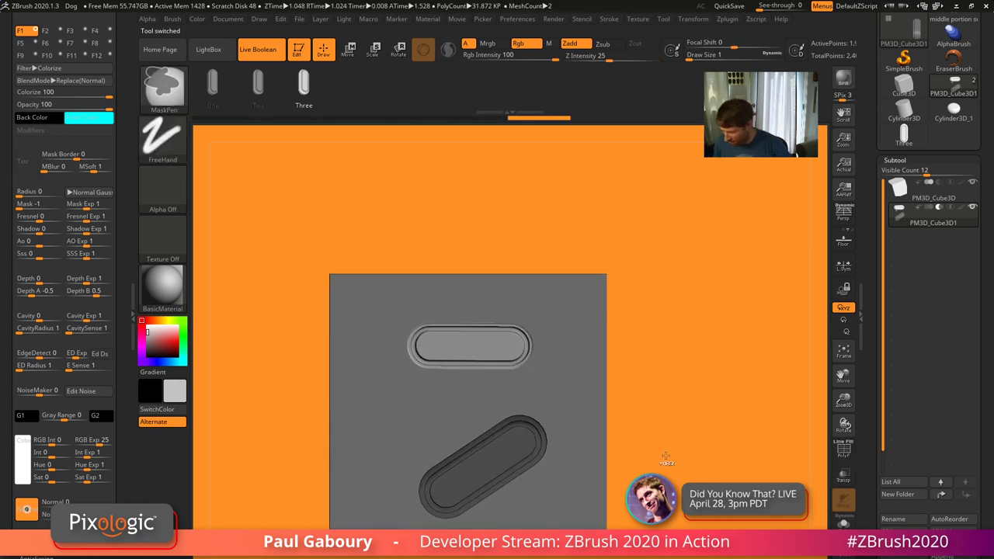
pyautogui.hotkey('ctrl', 'z')
pyautogui.hotkey('ctrl', 'z')
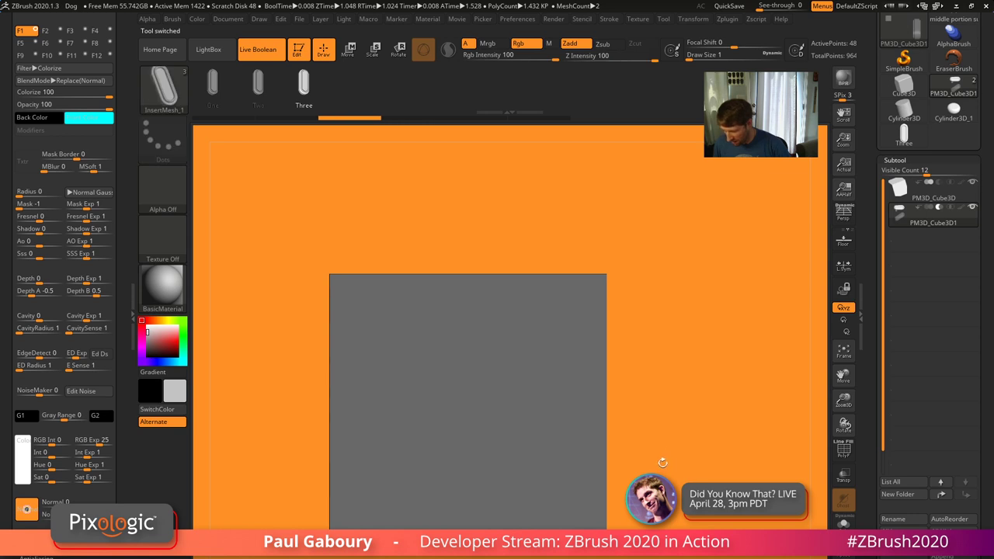
# Insert pill One horizontally across the upper part of the cube's front face
pyautogui.keyDown('alt'); pyautogui.moveTo(663, 463); pyautogui.dragTo(685, 423); pyautogui.keyUp('alt')
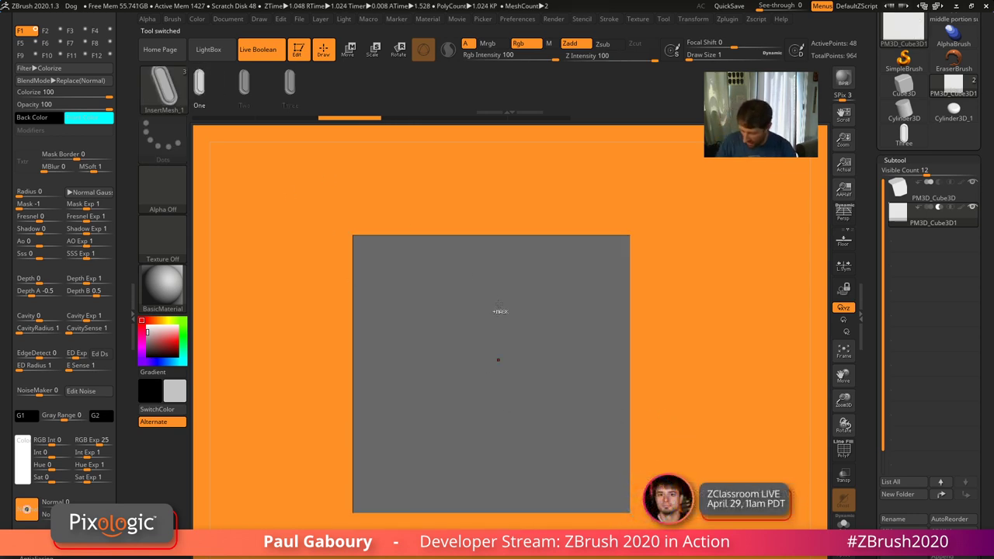
pyautogui.keyDown('ctrl'); pyautogui.moveTo(498, 303); pyautogui.dragTo(477, 284, button='right'); pyautogui.keyUp('ctrl')
pyautogui.moveTo(474, 275); pyautogui.dragTo(565, 273)
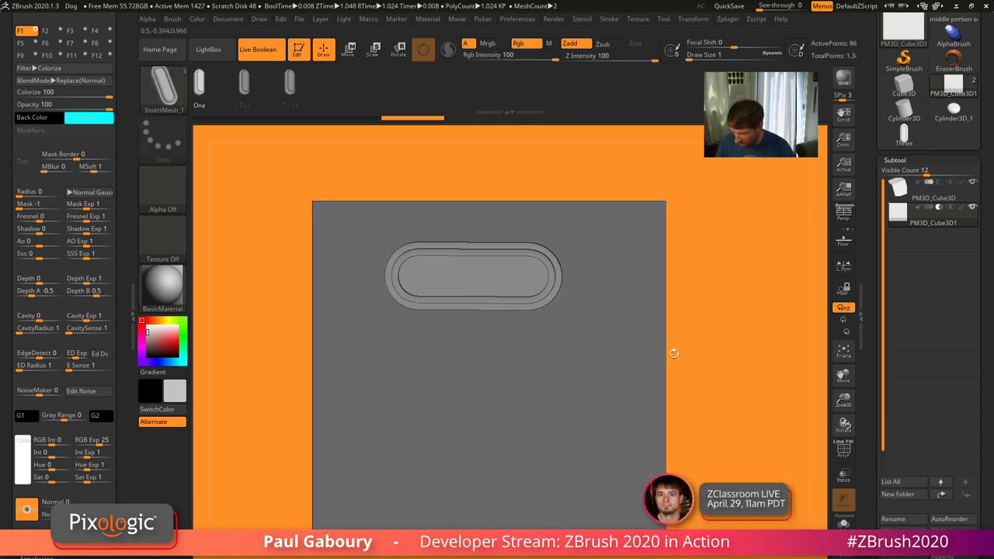
# Duplicate the pill directly below the first one and swap the copy for pill Two
pyautogui.press('w')
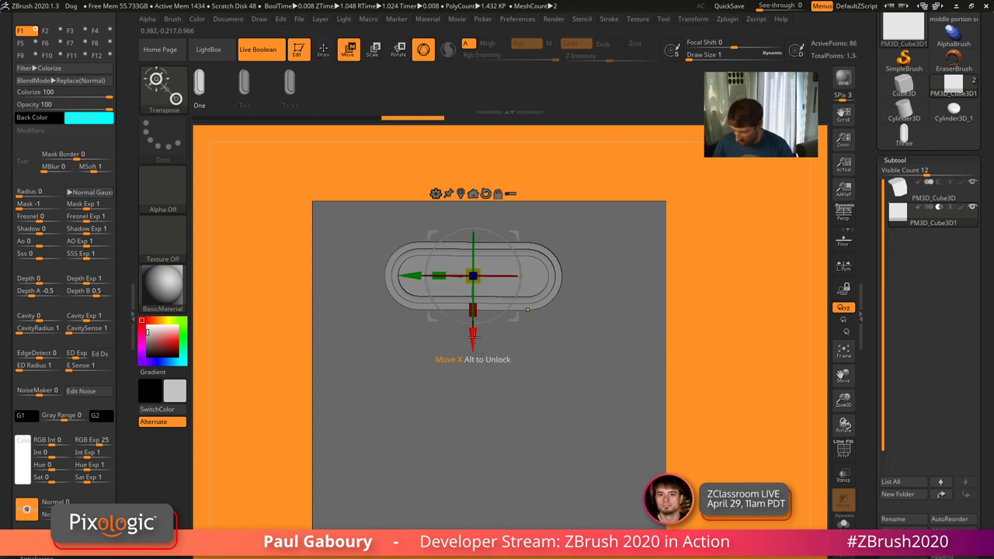
pyautogui.keyDown('ctrl'); pyautogui.moveTo(476, 336); pyautogui.dragTo(475, 423); pyautogui.keyUp('ctrl')
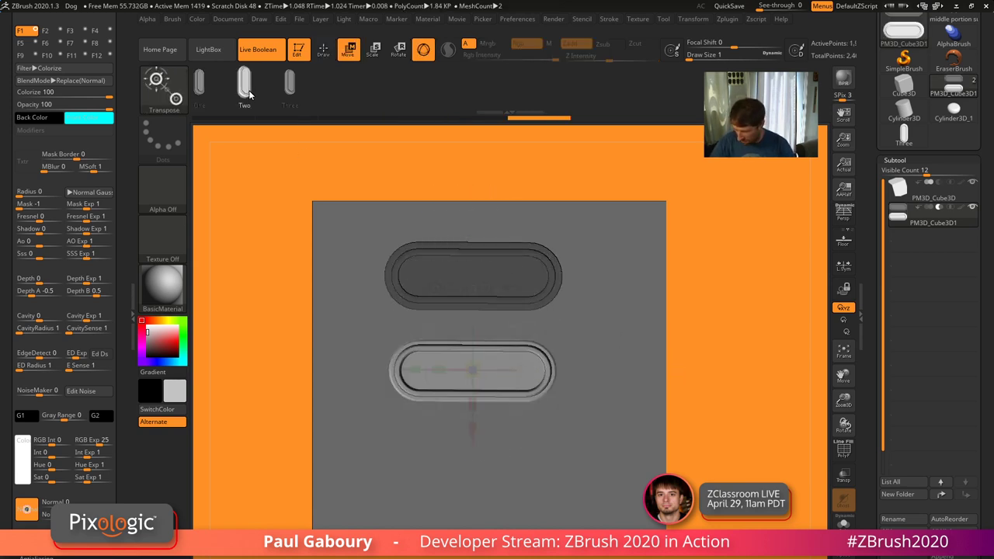
pyautogui.moveTo(684, 443); pyautogui.dragTo(694, 403)
pyautogui.keyDown('ctrl'); pyautogui.moveTo(694, 403); pyautogui.dragTo(687, 426, button='right'); pyautogui.keyUp('ctrl')
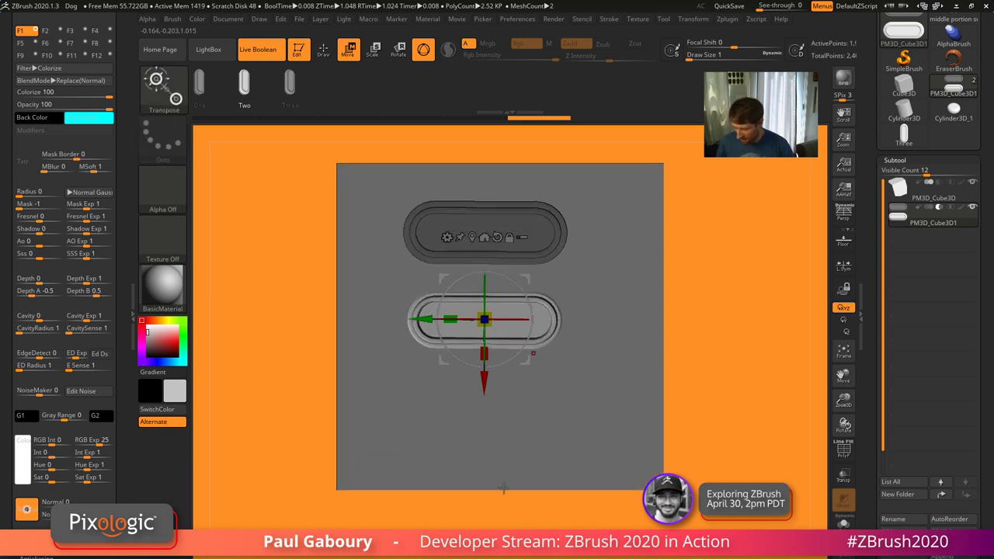
# Choose pill Three in the InsertMesh brush and set the brush's Imbed depth to 15
pyautogui.click(292, 89)
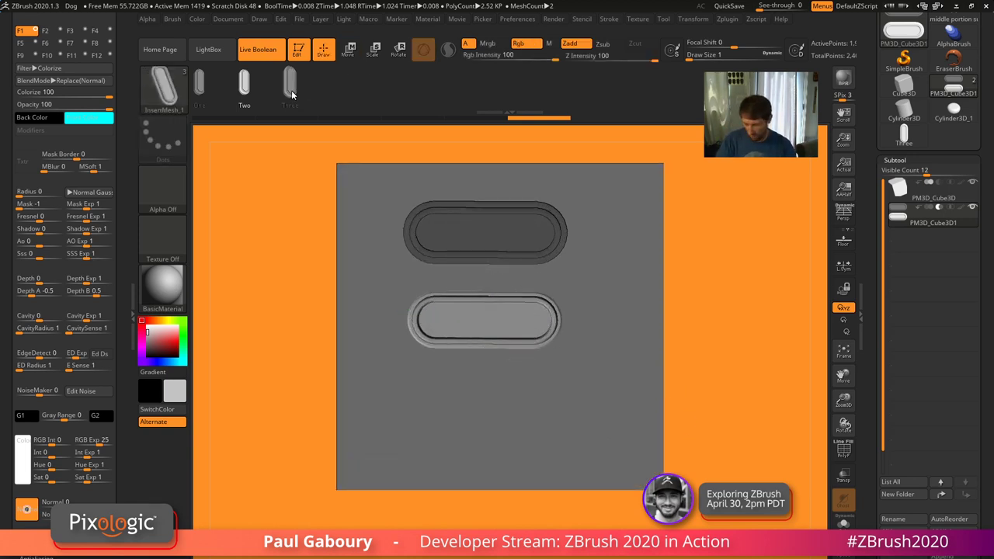
pyautogui.click(172, 19)
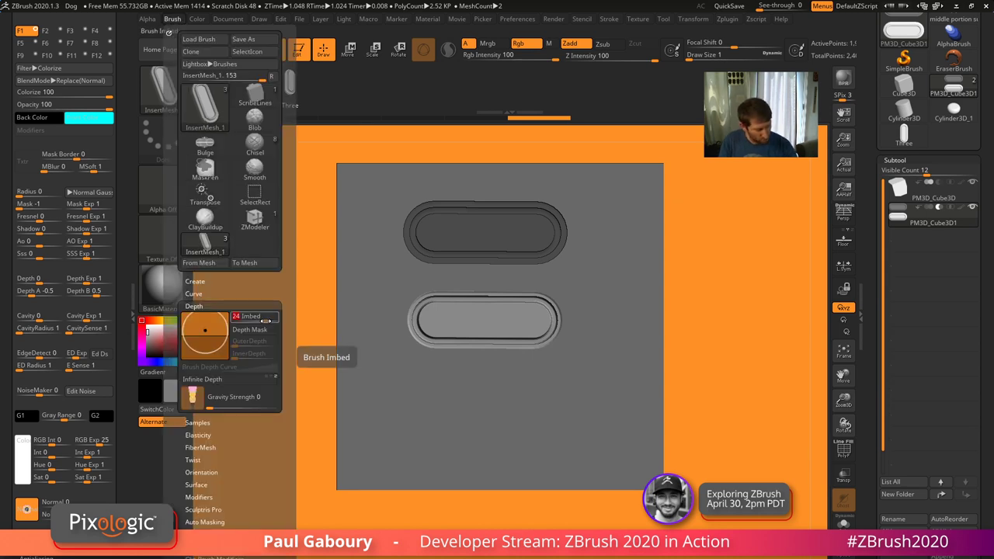
pyautogui.write('1')
pyautogui.press('Return')
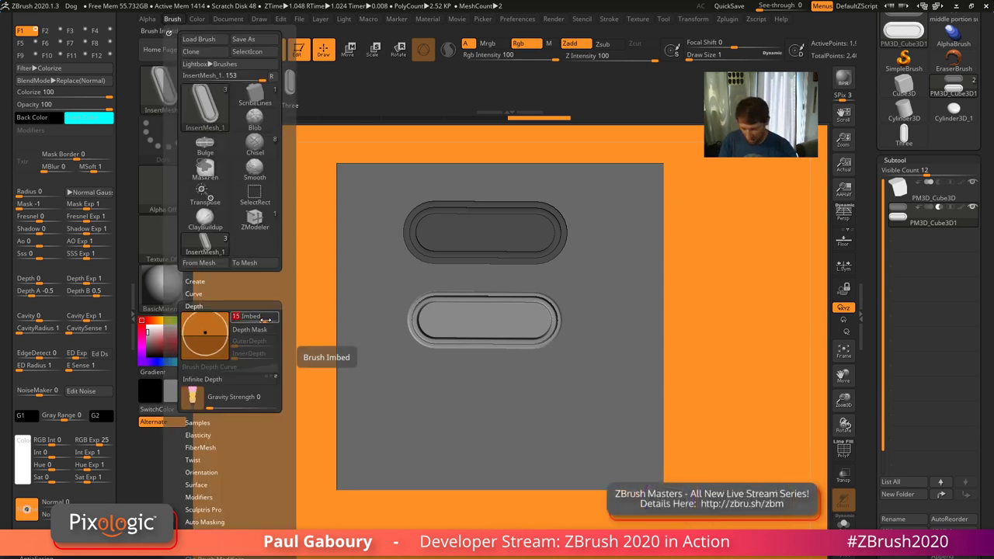
pyautogui.press('Return')
# Try duplicating pill Two below itself, swapping the copy for pill Three and shifting it along the depth of the front face
pyautogui.press('w')
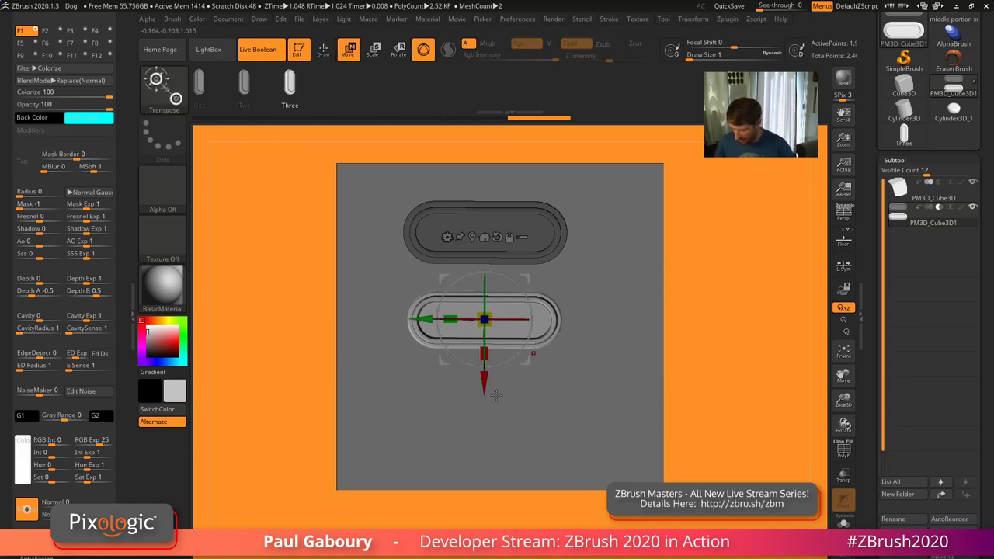
pyautogui.keyDown('ctrl'); pyautogui.moveTo(484, 378); pyautogui.dragTo(484, 469); pyautogui.keyUp('ctrl')
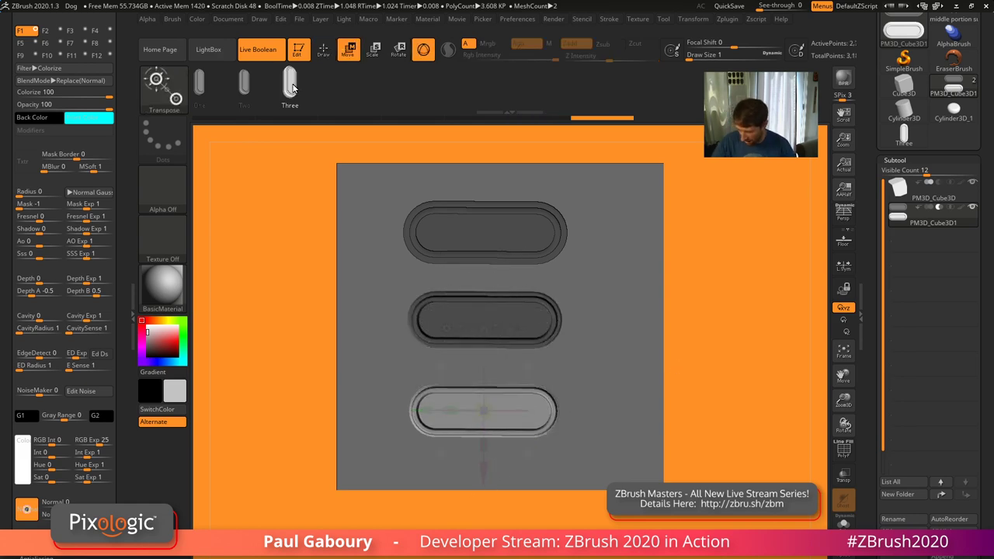
pyautogui.moveTo(576, 398); pyautogui.dragTo(738, 424)
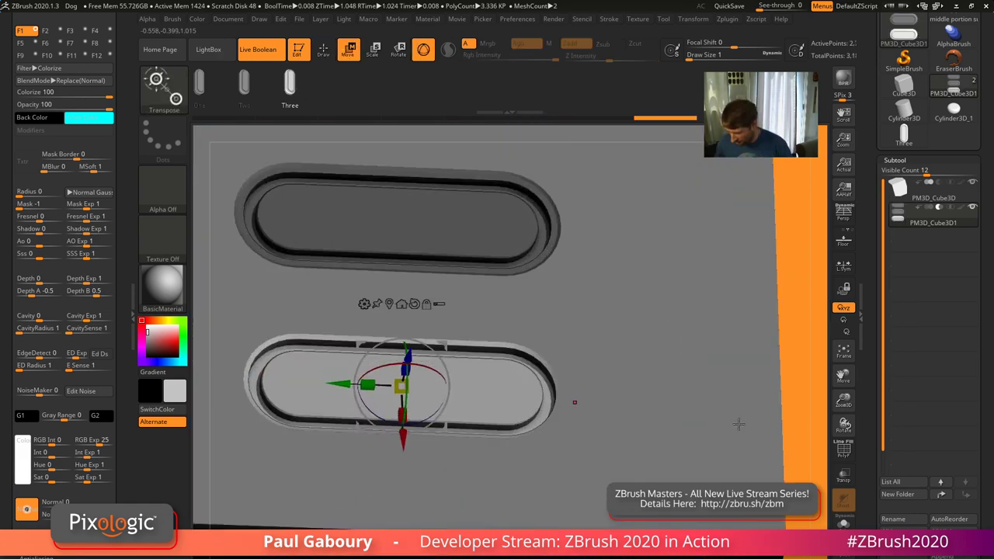
pyautogui.moveTo(589, 457); pyautogui.dragTo(578, 349)
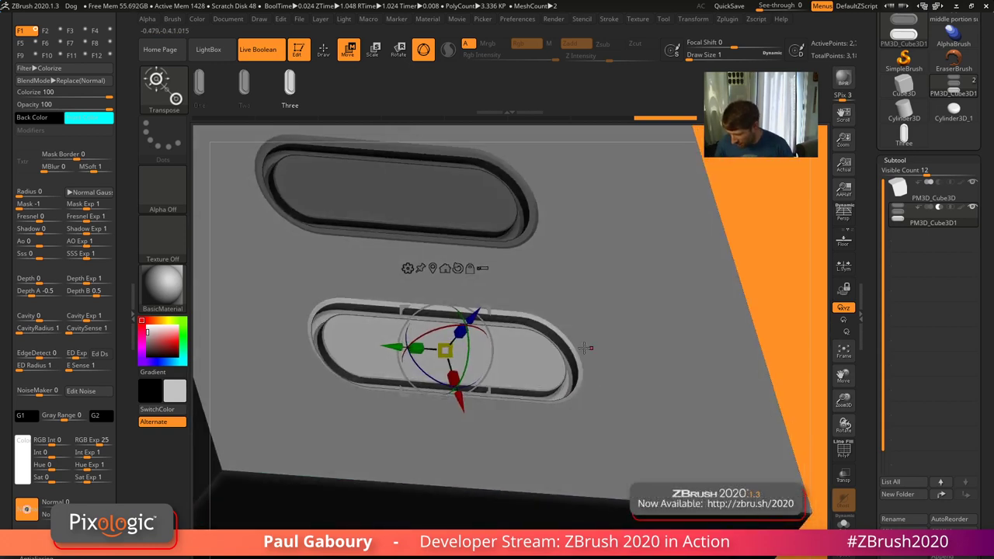
pyautogui.moveTo(472, 315); pyautogui.dragTo(476, 317)
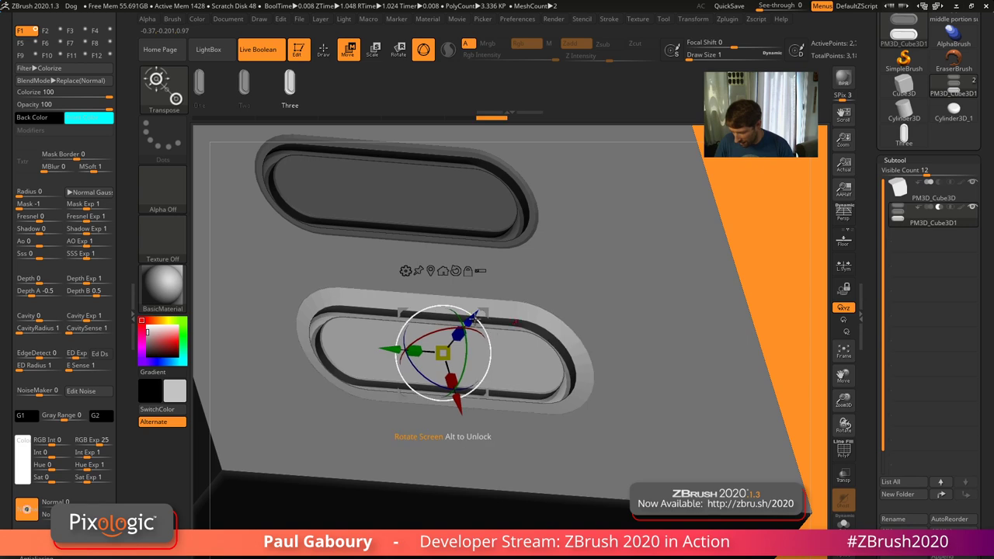
pyautogui.moveTo(737, 370)
pyautogui.mouseDown()
pyautogui.moveTo(701, 387)
pyautogui.moveTo(717, 362)
pyautogui.moveTo(732, 361)
pyautogui.moveTo(678, 389)
pyautogui.mouseUp()
pyautogui.press('ctrl')
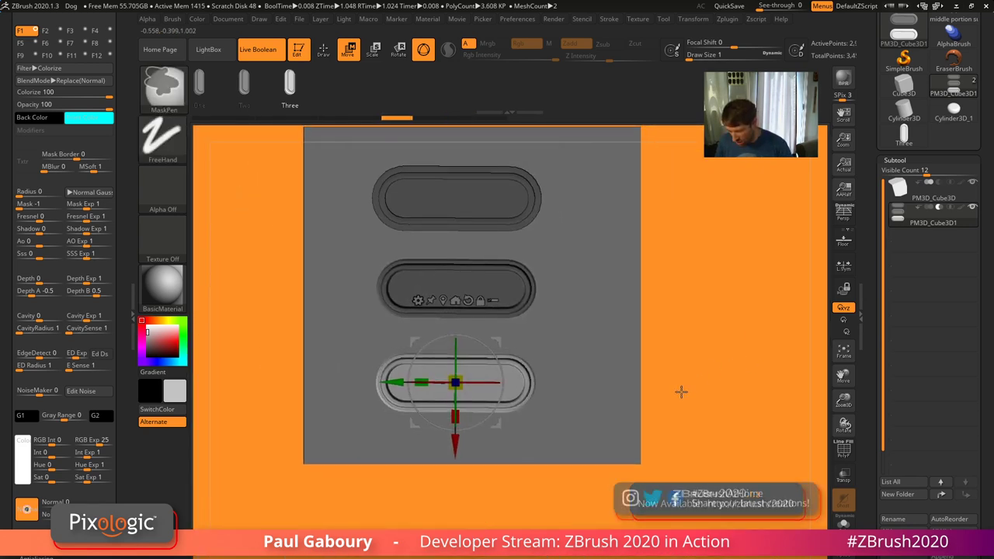
pyautogui.hotkey('ctrl', 'z')
pyautogui.click(172, 19)
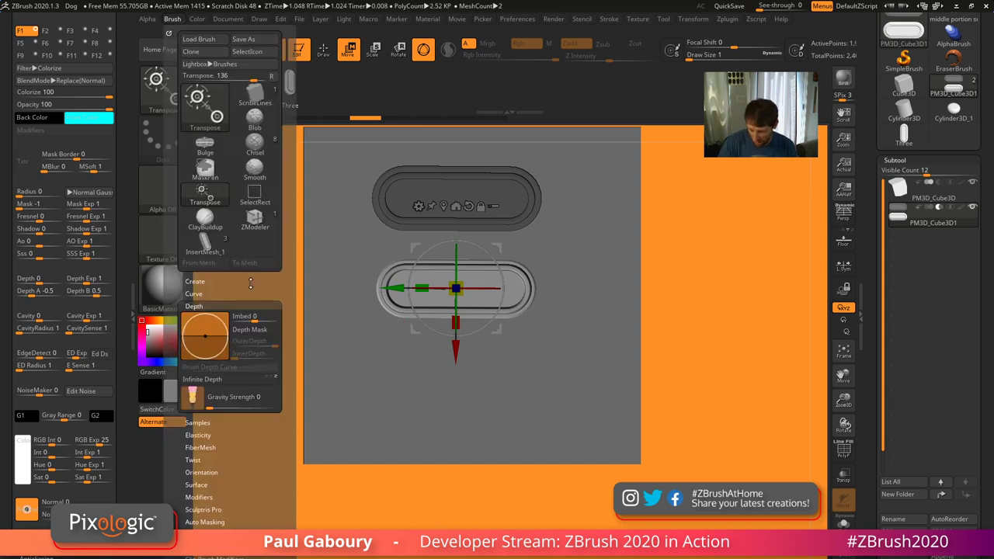
pyautogui.click(295, 87)
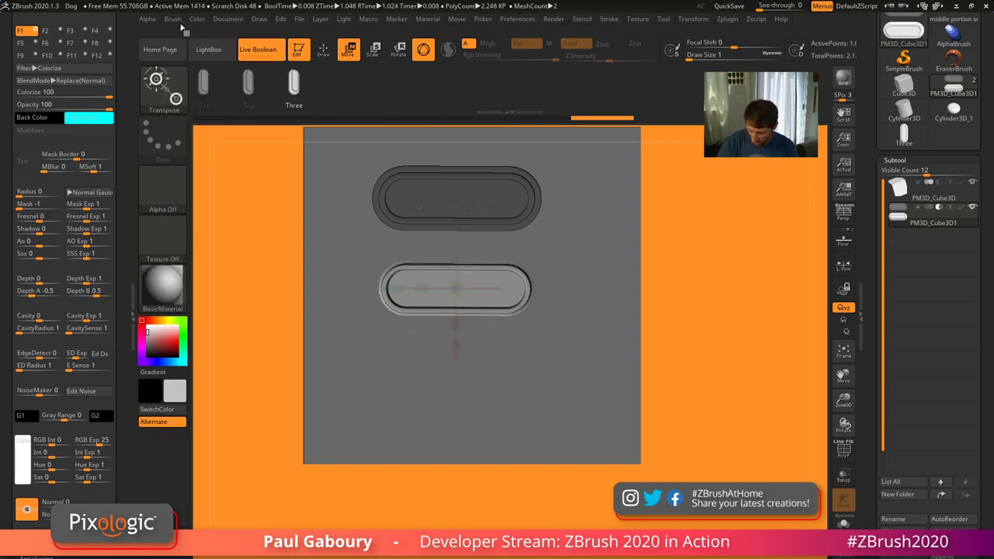
pyautogui.hotkey('ctrl', 'z')
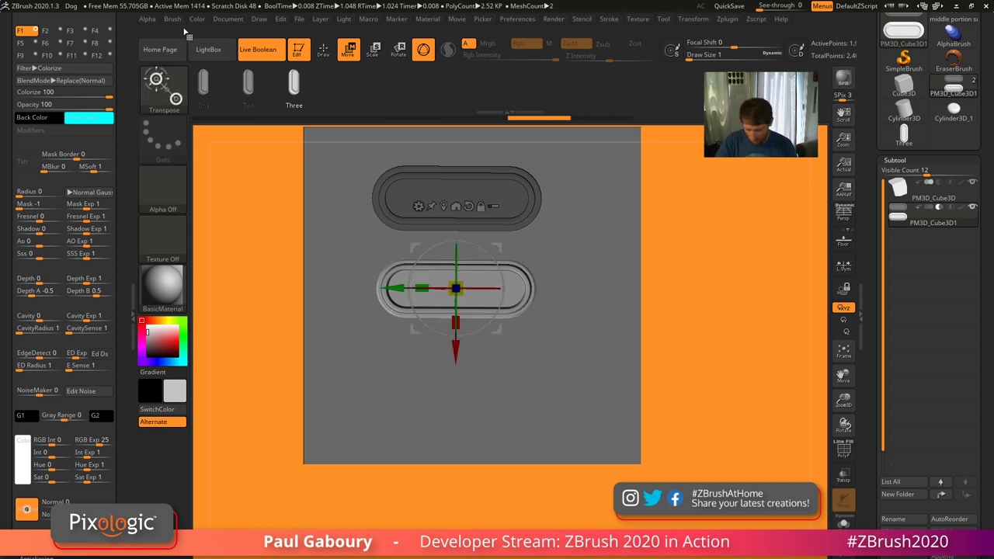
# Set the InsertMesh brush's Imbed depth to 12 and try inserting pill Three below the second pill on the front face
pyautogui.press('q')
pyautogui.click(173, 19)
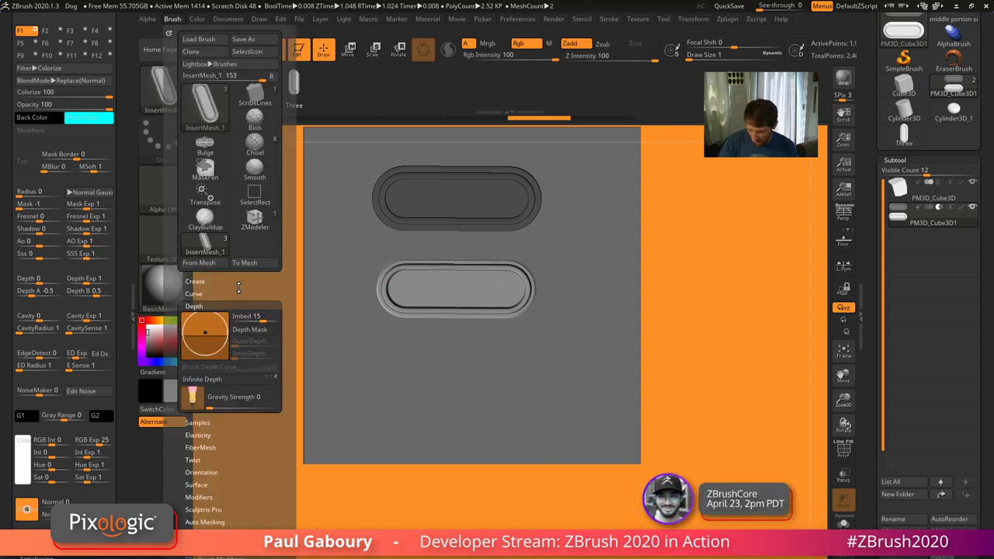
pyautogui.click(261, 320)
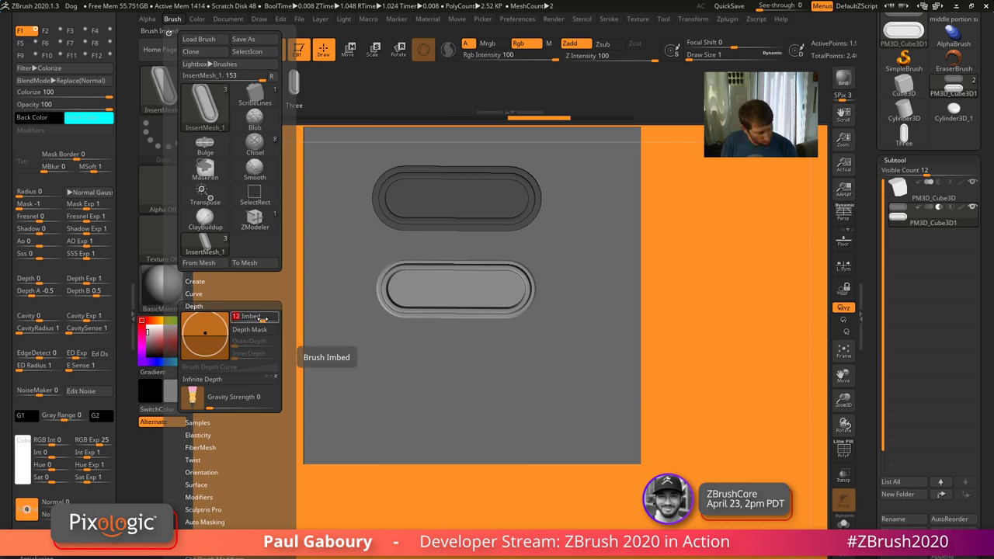
pyautogui.press('Return')
pyautogui.moveTo(482, 396)
pyautogui.mouseDown()
pyautogui.moveTo(578, 388)
pyautogui.moveTo(583, 365)
pyautogui.moveTo(600, 423)
pyautogui.mouseUp()
pyautogui.moveTo(601, 425); pyautogui.dragTo(574, 386, button='right')
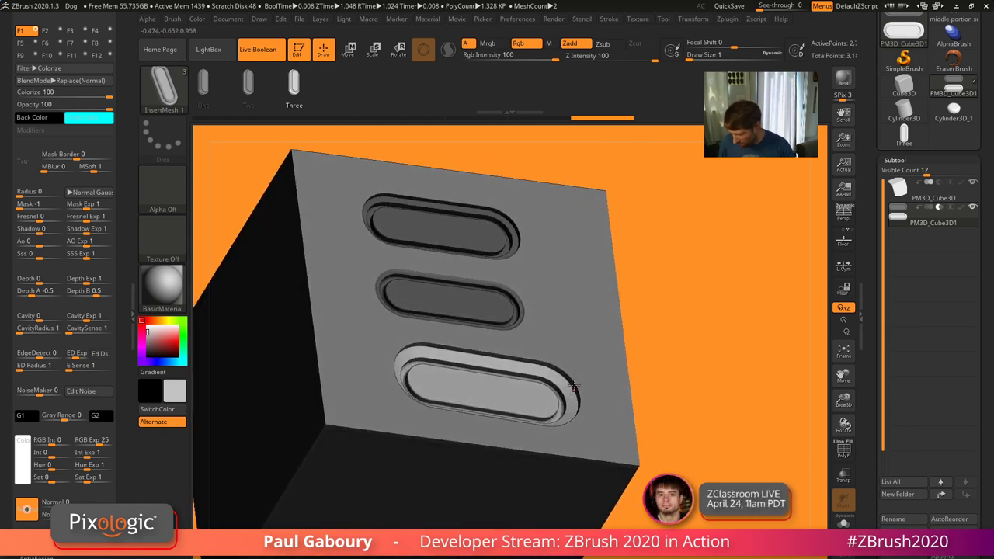
pyautogui.hotkey('ctrl', 'z')
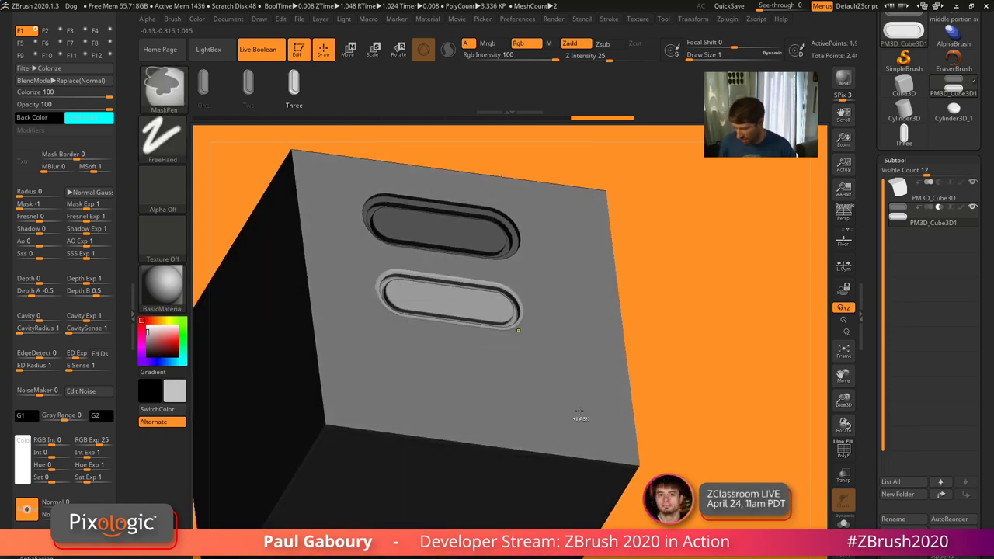
# Set the brush's Imbed depth to 10 and try inserting pill Three in the lower part of the front face
pyautogui.click(173, 18)
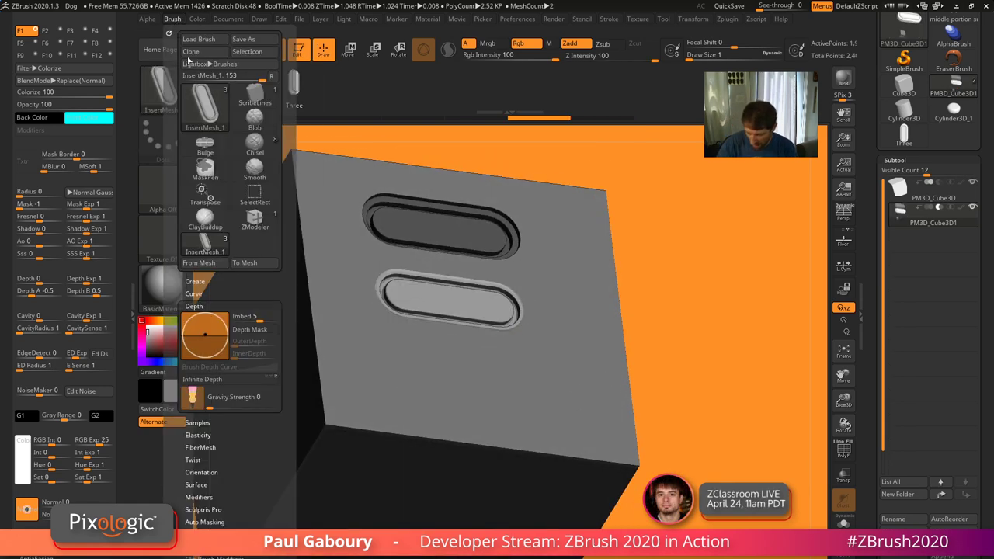
pyautogui.click(260, 318)
pyautogui.press('Return')
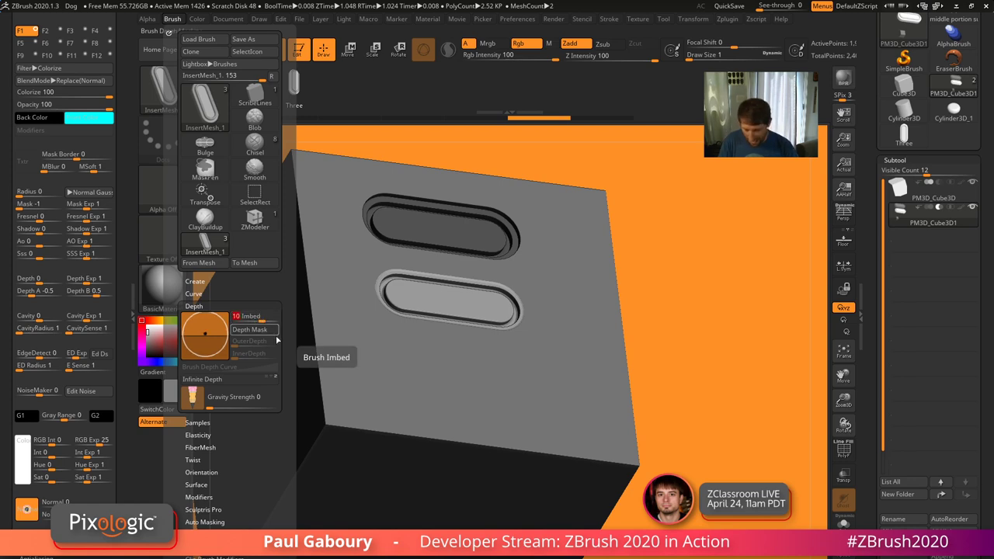
pyautogui.moveTo(544, 386)
pyautogui.mouseDown(button='right')
pyautogui.moveTo(545, 419)
pyautogui.moveTo(522, 418)
pyautogui.mouseUp(button='right')
pyautogui.moveTo(455, 392); pyautogui.dragTo(552, 390)
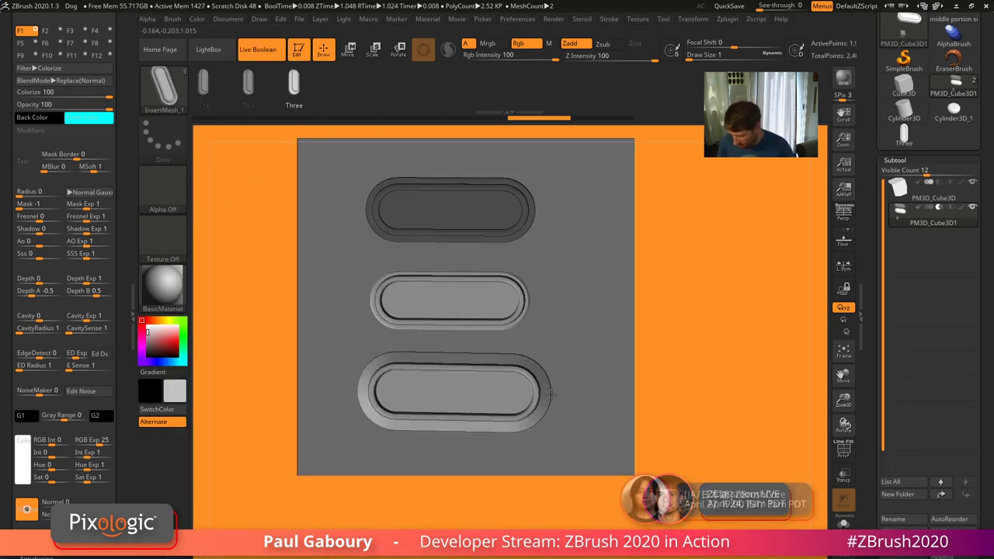
pyautogui.moveTo(575, 399)
pyautogui.mouseDown(button='right')
pyautogui.moveTo(585, 396)
pyautogui.moveTo(563, 389)
pyautogui.mouseUp(button='right')
pyautogui.hotkey('ctrl', 'z')
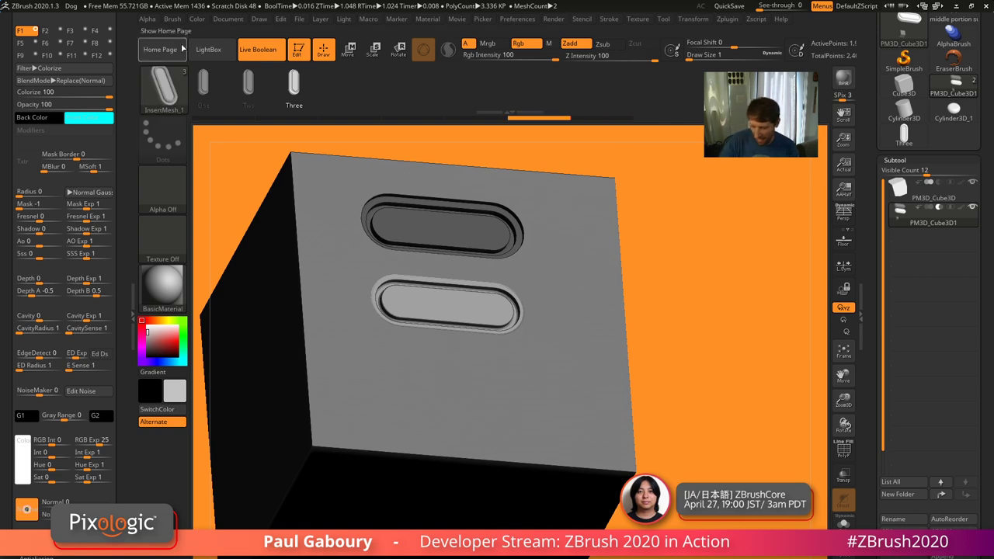
# Readjust the brush's Imbed depth and retry inserting pill Three below the second pill
pyautogui.click(173, 19)
pyautogui.click(262, 318)
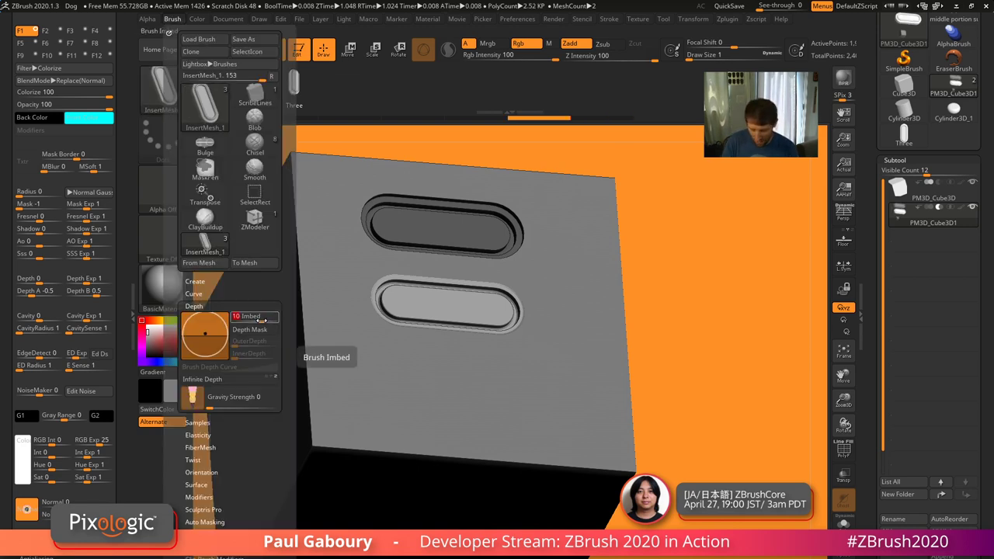
pyautogui.moveTo(661, 389); pyautogui.dragTo(656, 425)
pyautogui.moveTo(444, 392); pyautogui.dragTo(533, 386)
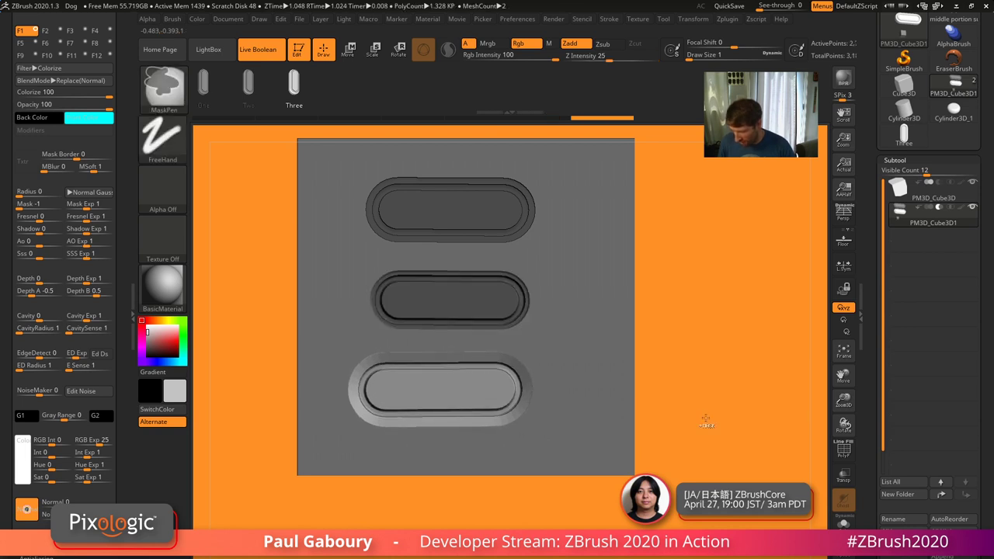
pyautogui.moveTo(705, 417)
pyautogui.keyDown('ctrl'); pyautogui.mouseDown(button='right')
pyautogui.moveTo(698, 407)
pyautogui.moveTo(696, 424)
pyautogui.moveTo(712, 430)
pyautogui.moveTo(722, 402)
pyautogui.mouseUp(button='right'); pyautogui.keyUp('ctrl')
pyautogui.hotkey('ctrl', 'z')
# Duplicate pill Two directly below itself on the front face and swap the copy for pill Three
pyautogui.press('w')
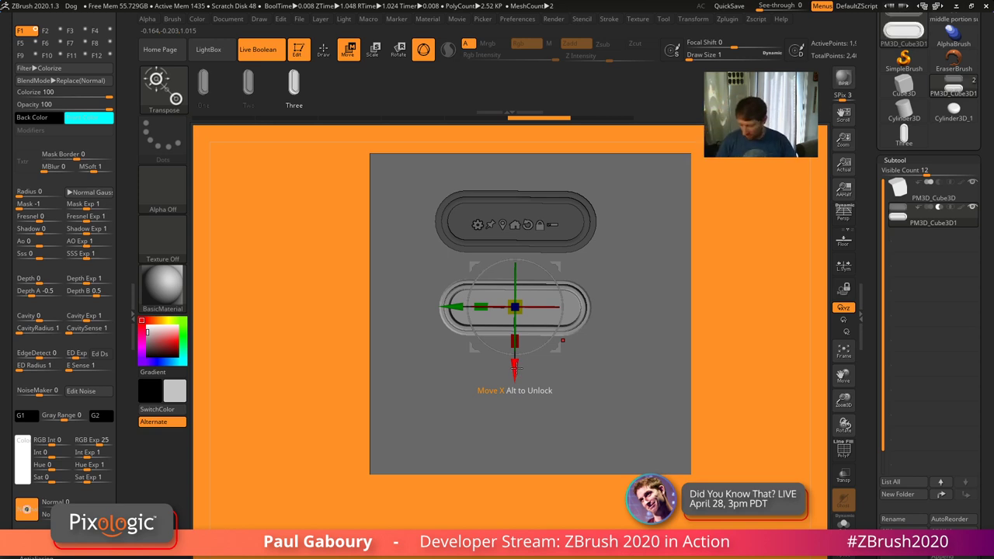
pyautogui.keyDown('ctrl'); pyautogui.moveTo(515, 371); pyautogui.dragTo(513, 451); pyautogui.keyUp('ctrl')
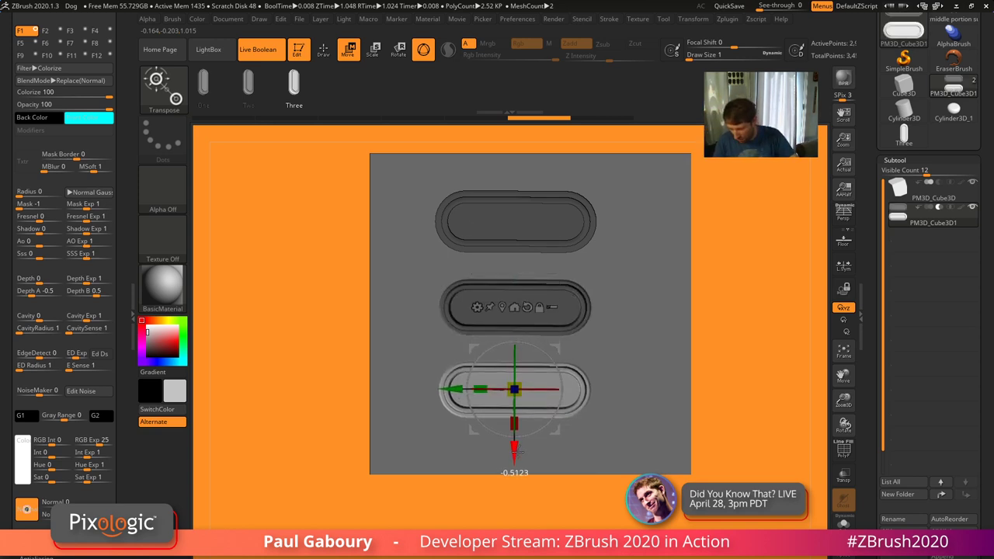
pyautogui.click(299, 91)
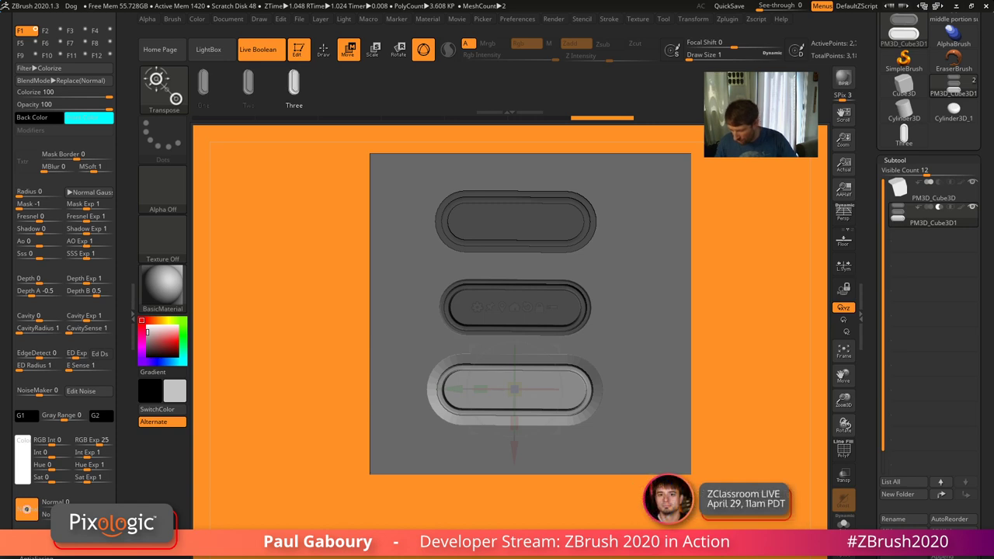
pyautogui.moveTo(556, 494); pyautogui.dragTo(712, 446, button='right')
pyautogui.press('q')
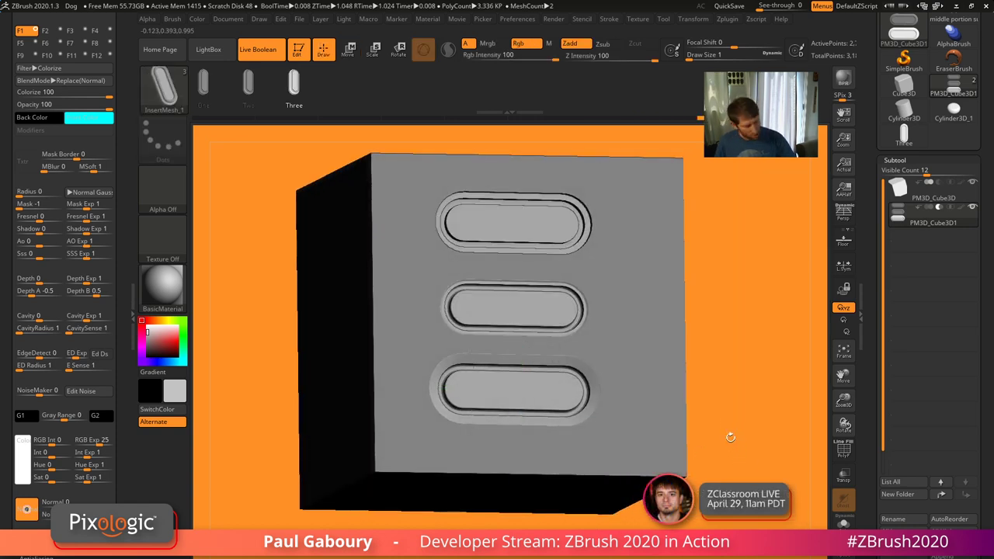
pyautogui.moveTo(727, 437); pyautogui.dragTo(723, 412)
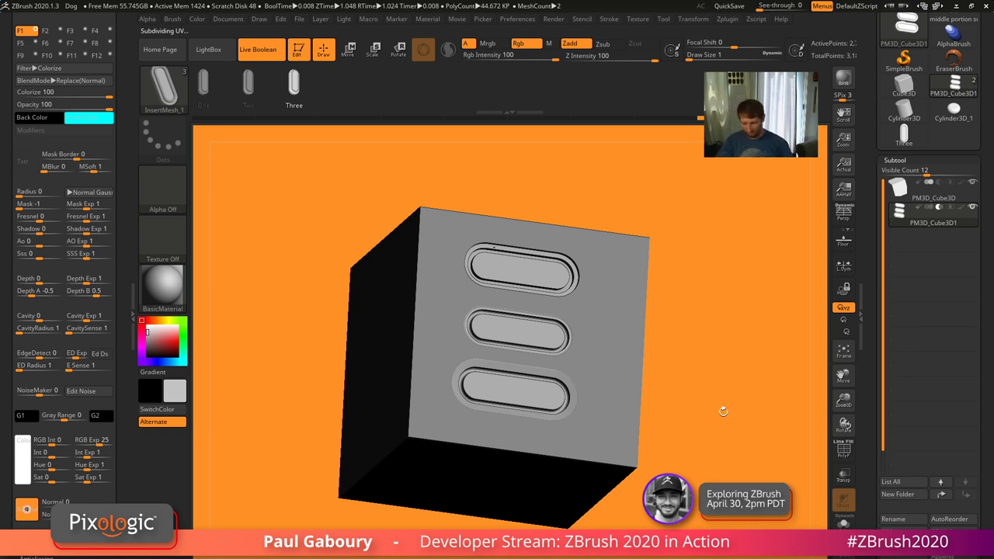
# Insert pill Three vertically on the cube's adjacent side face so that it runs over the upper edge
pyautogui.moveTo(726, 441); pyautogui.dragTo(557, 235)
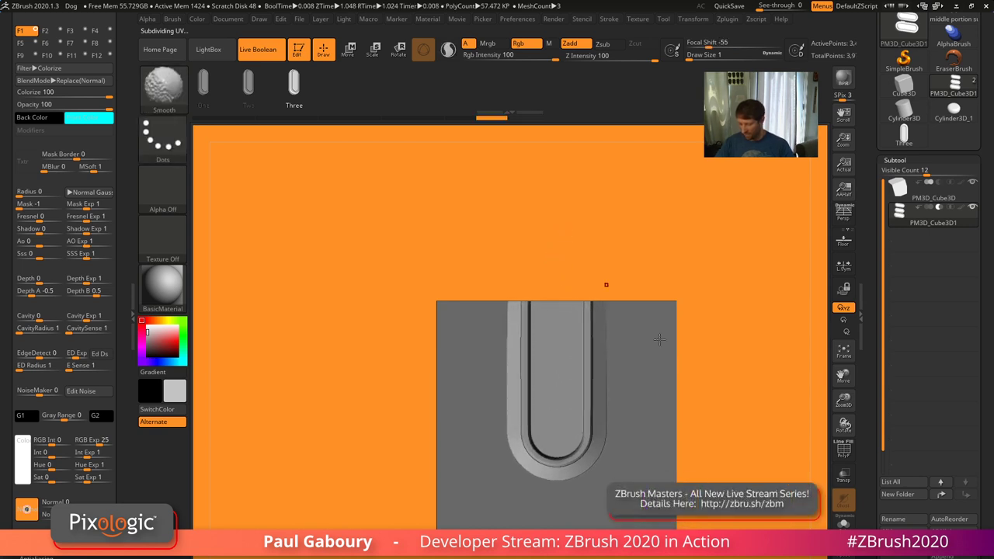
pyautogui.moveTo(606, 282); pyautogui.dragTo(703, 430)
pyautogui.press('w')
pyautogui.moveTo(574, 414); pyautogui.dragTo(564, 344)
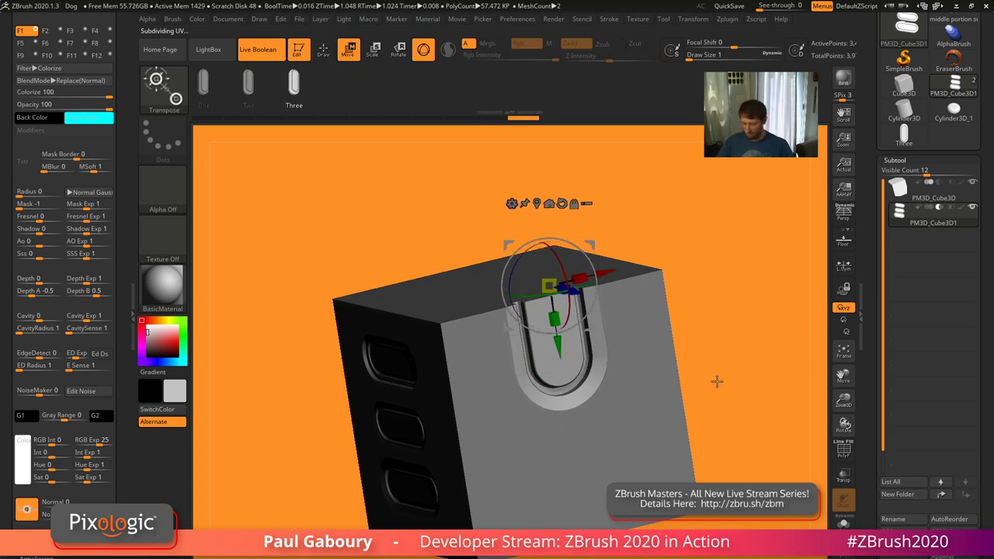
# Compare variants Two and One on the pill crossing the cube's upper edge, finishing with pill Three
pyautogui.click(248, 84)
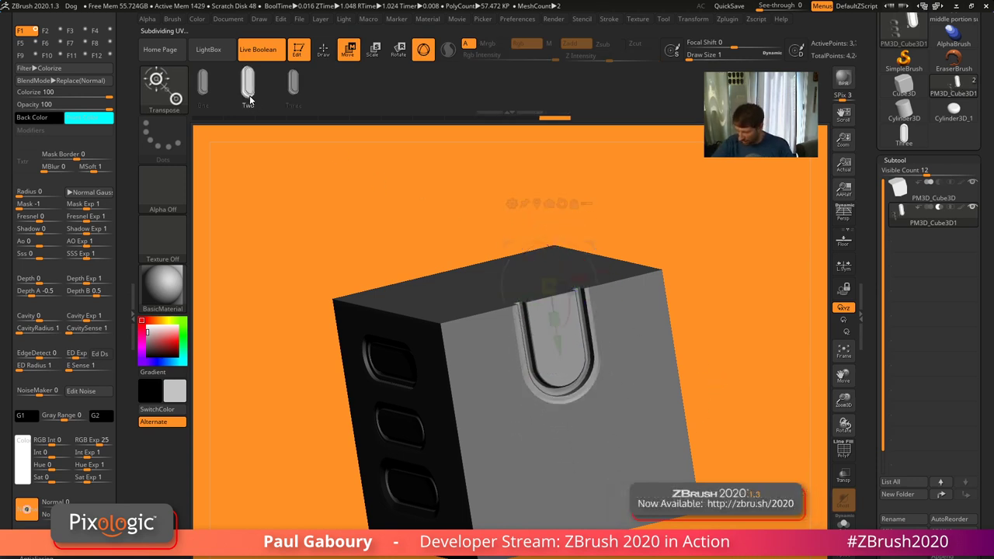
pyautogui.click(203, 84)
pyautogui.moveTo(286, 146); pyautogui.dragTo(691, 439)
pyautogui.click(250, 89)
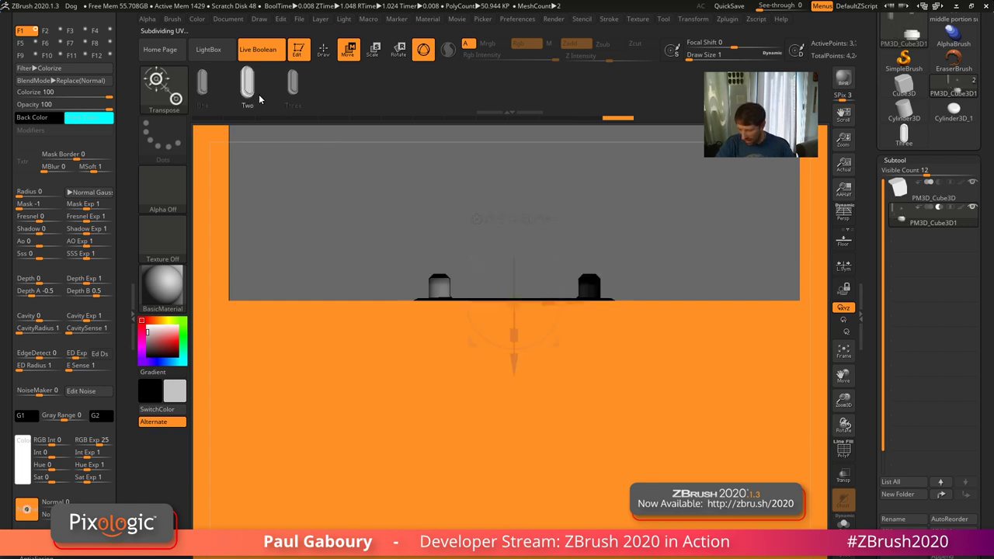
pyautogui.click(294, 87)
pyautogui.moveTo(600, 432); pyautogui.dragTo(721, 406)
pyautogui.click(256, 95)
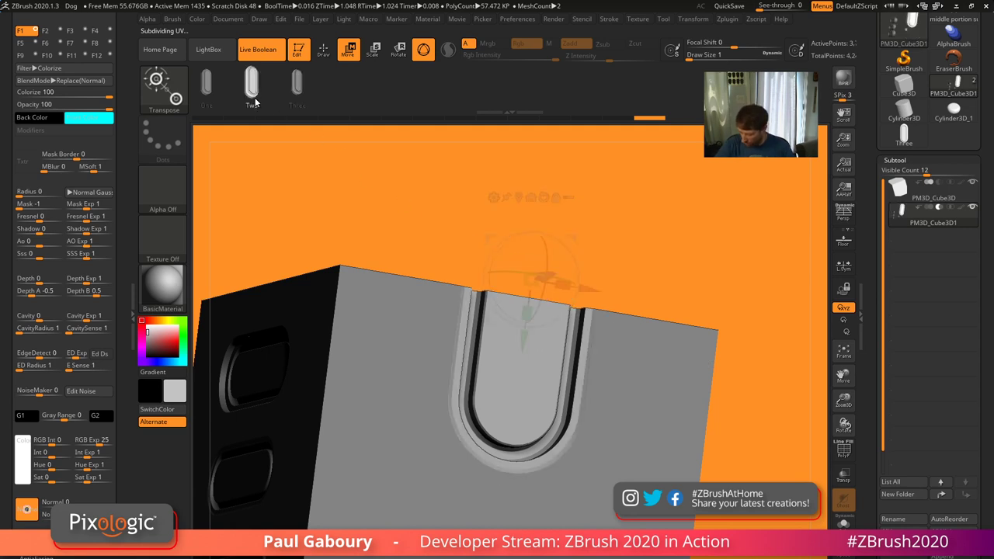
pyautogui.click(208, 89)
pyautogui.click(296, 92)
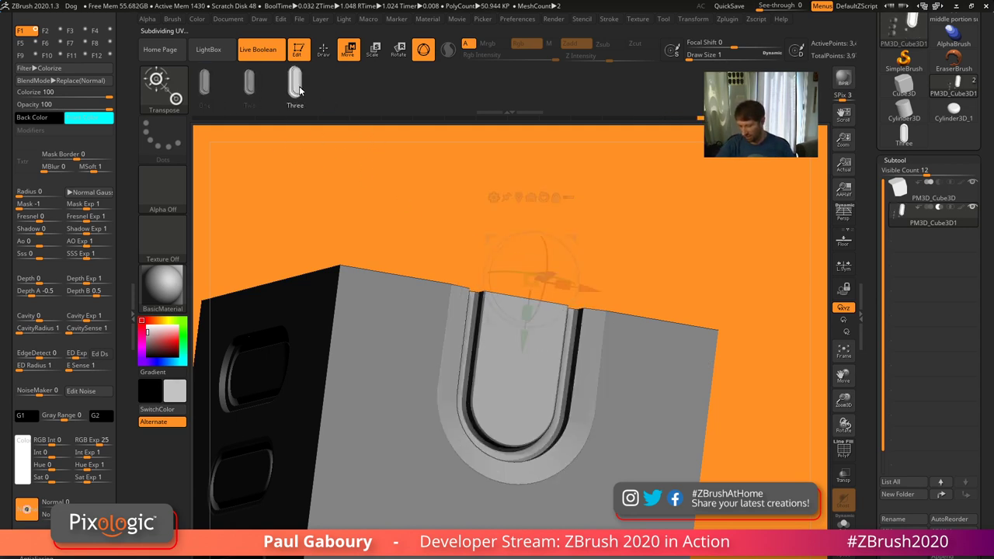
# Examine the edge recess and the three stacked pill recesses on the cube from several angles
pyautogui.keyDown('ctrl'); pyautogui.moveTo(702, 508); pyautogui.dragTo(679, 457, button='right'); pyautogui.keyUp('ctrl')
pyautogui.press('q')
pyautogui.moveTo(678, 457); pyautogui.dragTo(677, 513)
pyautogui.keyDown('ctrl'); pyautogui.moveTo(677, 512); pyautogui.dragTo(536, 373, button='right'); pyautogui.keyUp('ctrl')
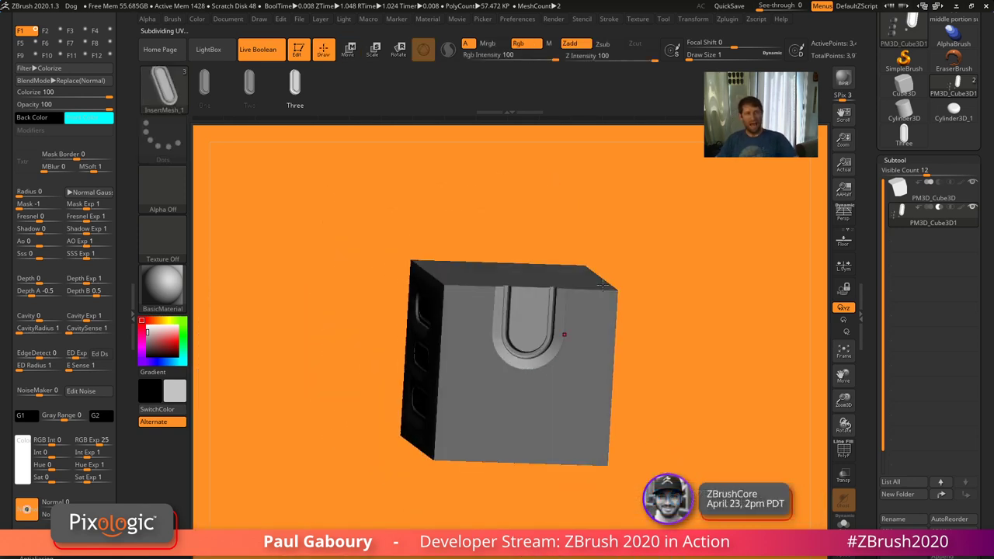
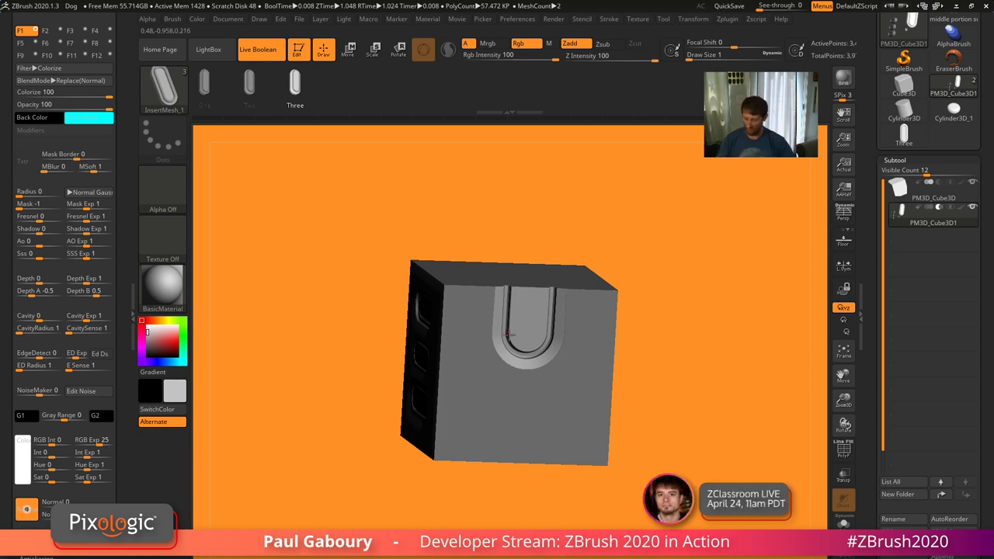
pyautogui.moveTo(516, 310); pyautogui.dragTo(590, 309, button='right')
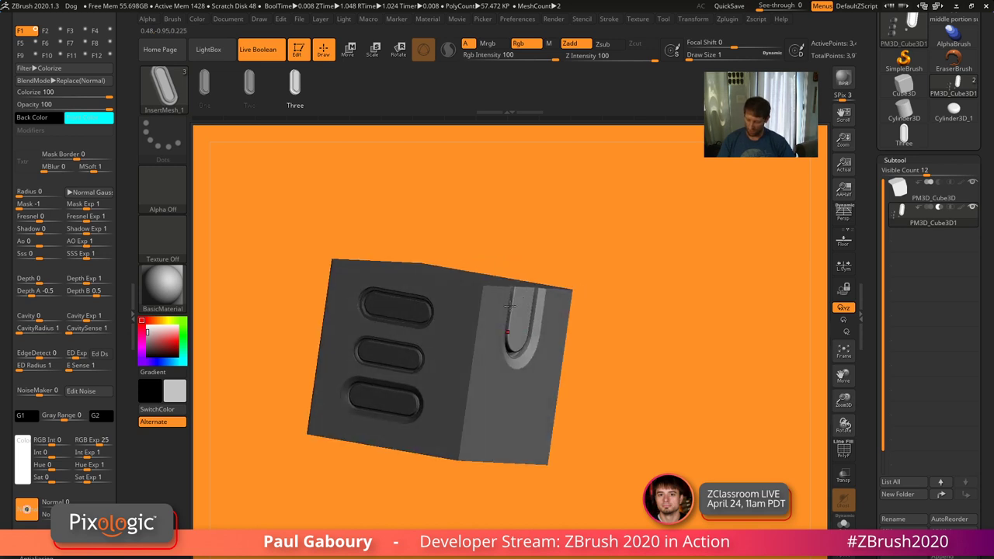
pyautogui.moveTo(510, 305); pyautogui.dragTo(598, 279, button='right')
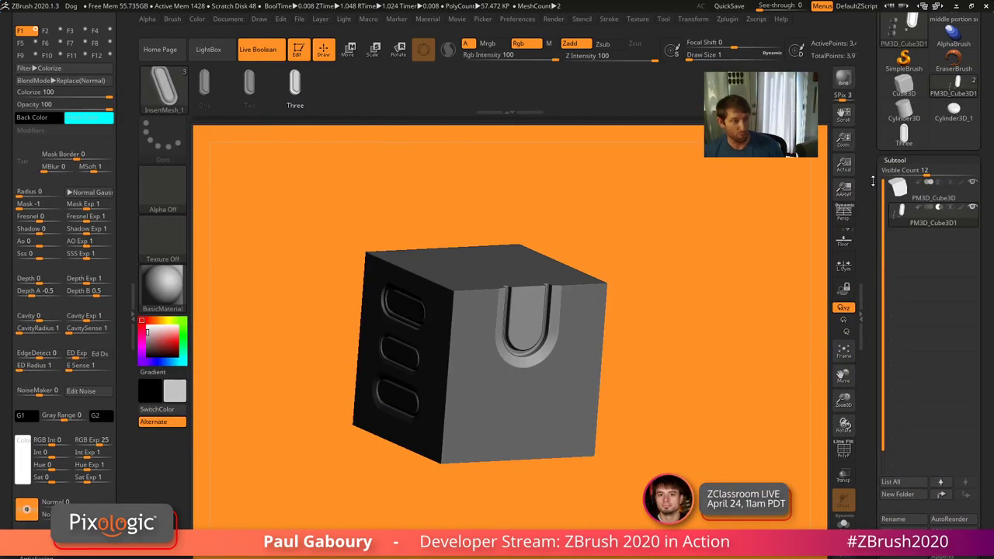
# Switch to the Cylinder3D primitive and show its polygon wireframe
pyautogui.click(896, 160)
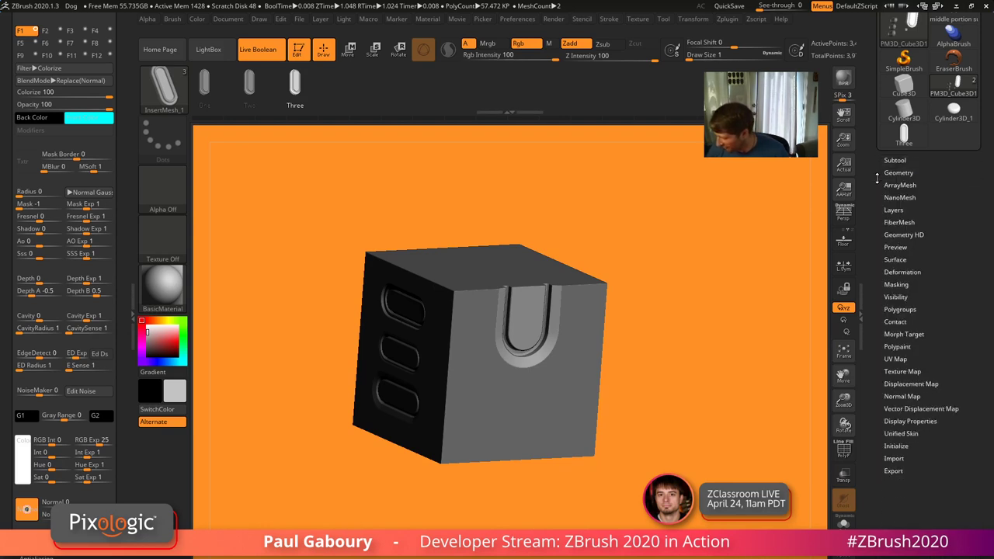
pyautogui.moveTo(877, 179); pyautogui.dragTo(879, 221)
pyautogui.click(903, 217)
pyautogui.moveTo(631, 463); pyautogui.dragTo(629, 434)
pyautogui.moveTo(625, 318)
pyautogui.keyDown('alt'); pyautogui.mouseDown()
pyautogui.moveTo(626, 402)
pyautogui.moveTo(644, 424)
pyautogui.moveTo(655, 423)
pyautogui.moveTo(657, 380)
pyautogui.mouseUp(); pyautogui.keyUp('alt')
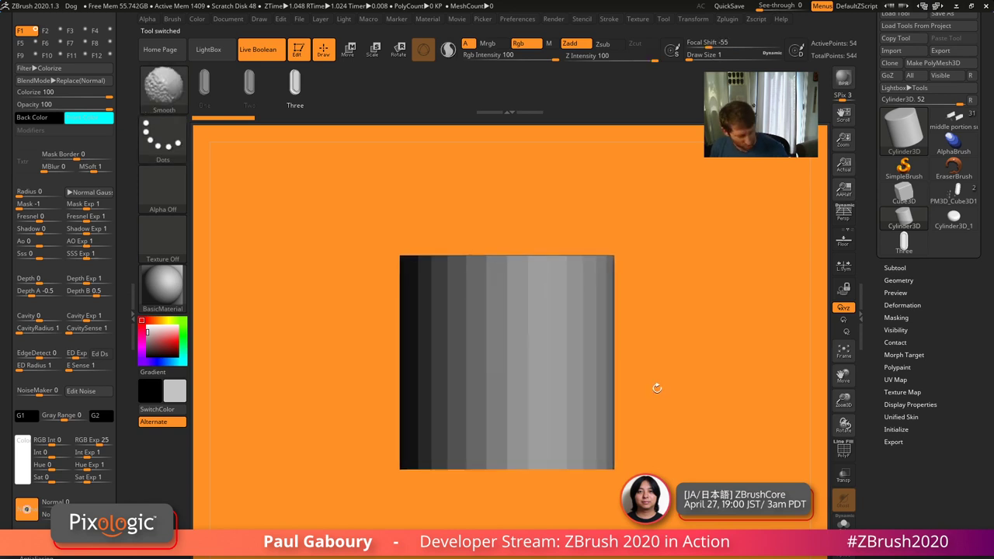
pyautogui.hotkey('shift', 'f')
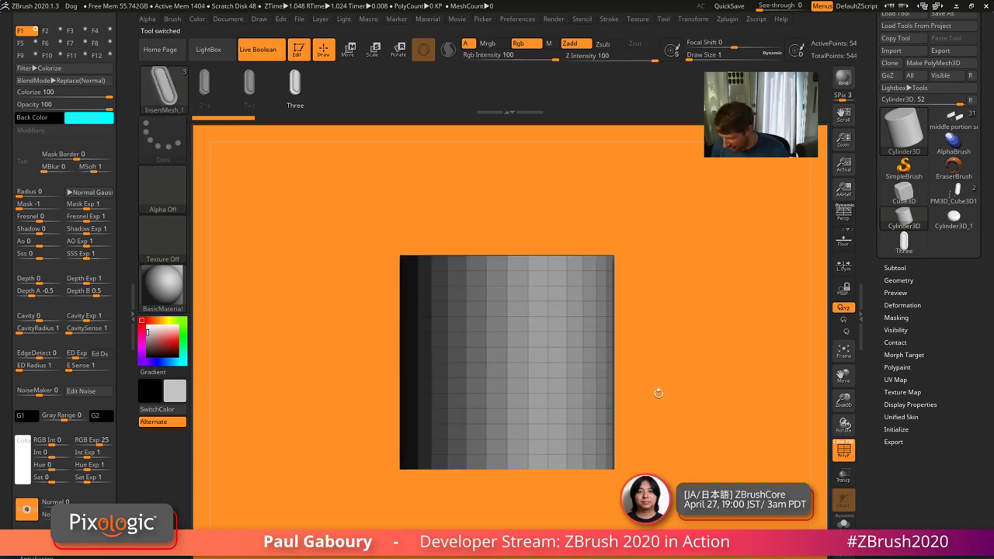
pyautogui.moveTo(656, 393)
pyautogui.mouseDown()
pyautogui.moveTo(670, 419)
pyautogui.moveTo(654, 395)
pyautogui.mouseUp()
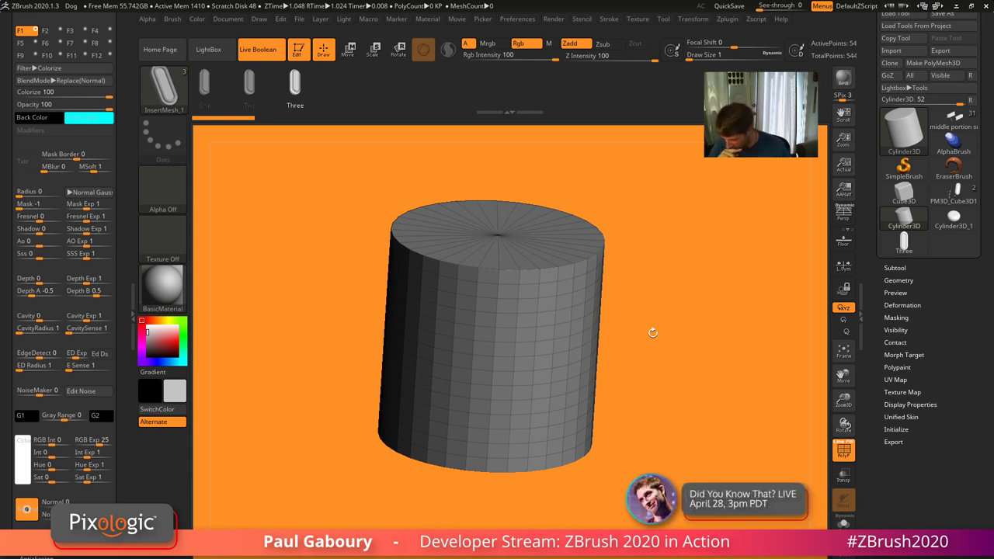
# Convert the Cylinder3D primitive to a PolyMesh3D
pyautogui.keyDown('alt'); pyautogui.moveTo(670, 396); pyautogui.dragTo(640, 427); pyautogui.keyUp('alt')
pyautogui.click(932, 63)
pyautogui.keyDown('ctrl'); pyautogui.moveTo(632, 441); pyautogui.dragTo(617, 445, button='right'); pyautogui.keyUp('ctrl')
pyautogui.keyDown('alt'); pyautogui.moveTo(616, 445); pyautogui.dragTo(566, 452); pyautogui.keyUp('alt')
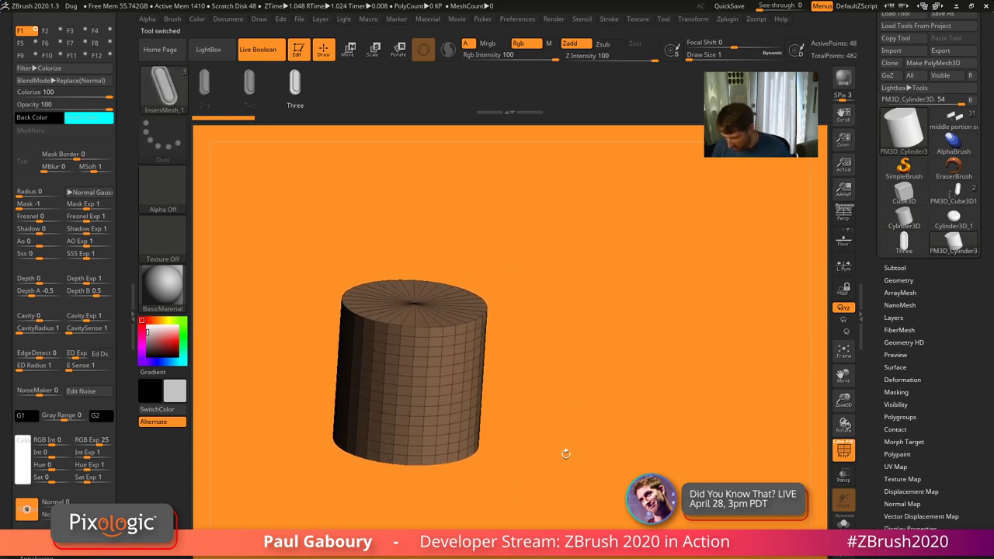
pyautogui.keyDown('ctrl'); pyautogui.moveTo(593, 457); pyautogui.dragTo(575, 437, button='right'); pyautogui.keyUp('ctrl')
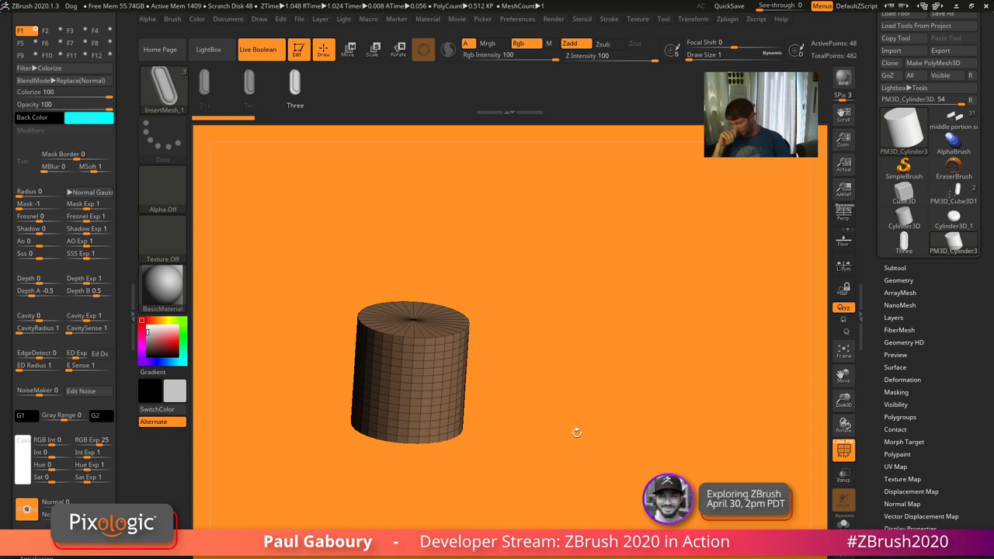
# Turn on Array Mesh for the polymesh cylinder
pyautogui.click(913, 294)
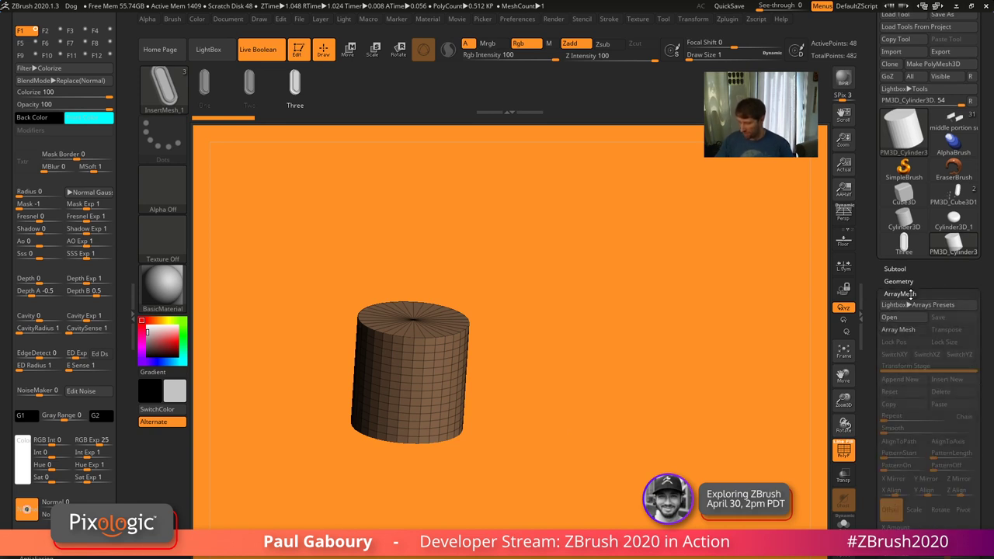
pyautogui.moveTo(990, 404); pyautogui.dragTo(986, 350)
pyautogui.keyDown('alt'); pyautogui.moveTo(555, 482); pyautogui.dragTo(606, 505); pyautogui.keyUp('alt')
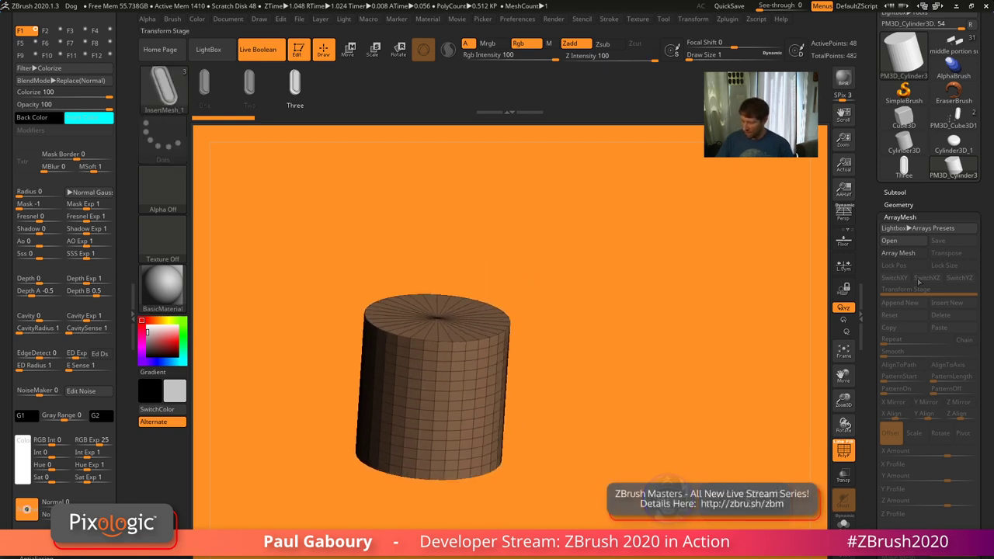
pyautogui.click(910, 253)
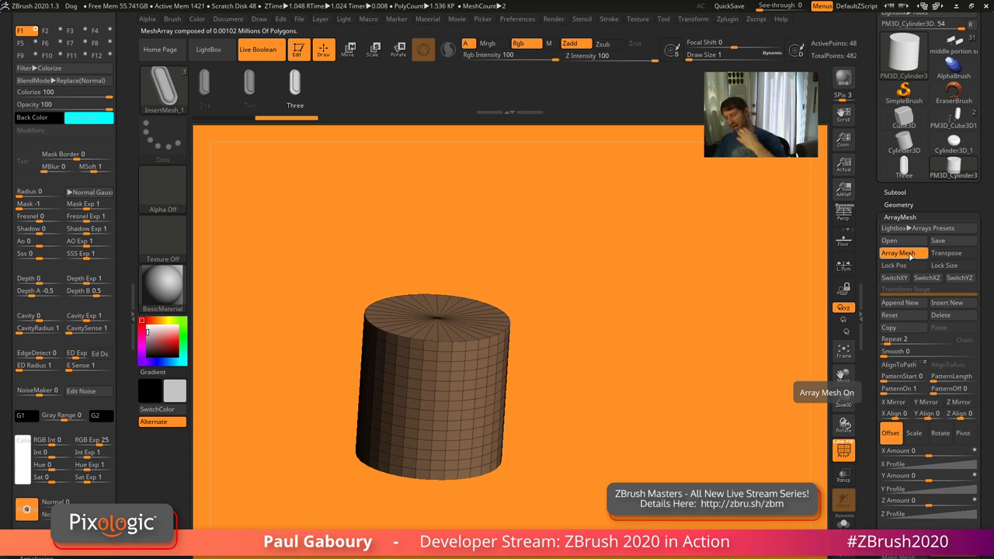
pyautogui.click(911, 257)
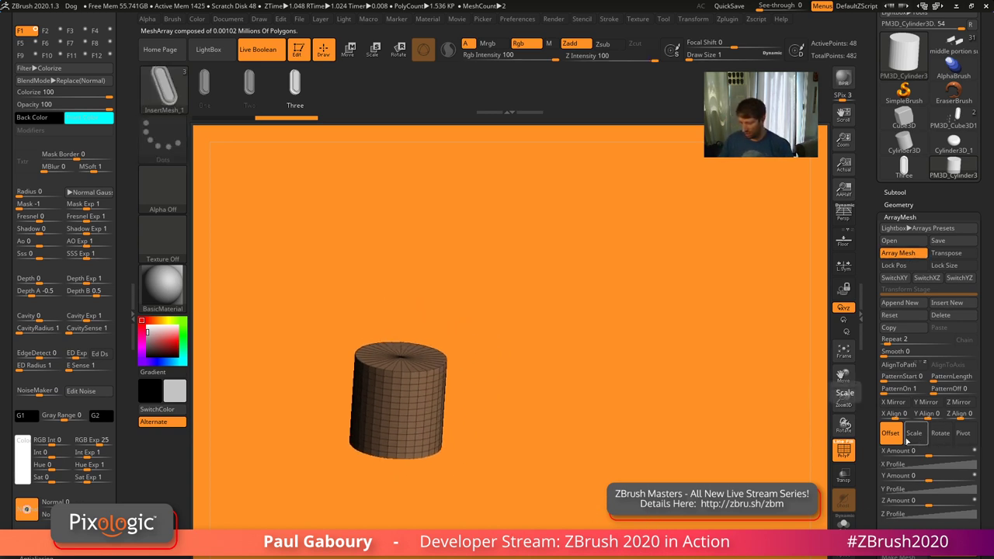
# Show the floor grid under the cylinder and check the axis directions
pyautogui.keyDown('ctrl'); pyautogui.moveTo(757, 483); pyautogui.dragTo(754, 457, button='right'); pyautogui.keyUp('ctrl')
pyautogui.hotkey('shift', 'p')
pyautogui.moveTo(749, 455); pyautogui.dragTo(654, 283)
pyautogui.moveTo(654, 283); pyautogui.dragTo(570, 497, button='right')
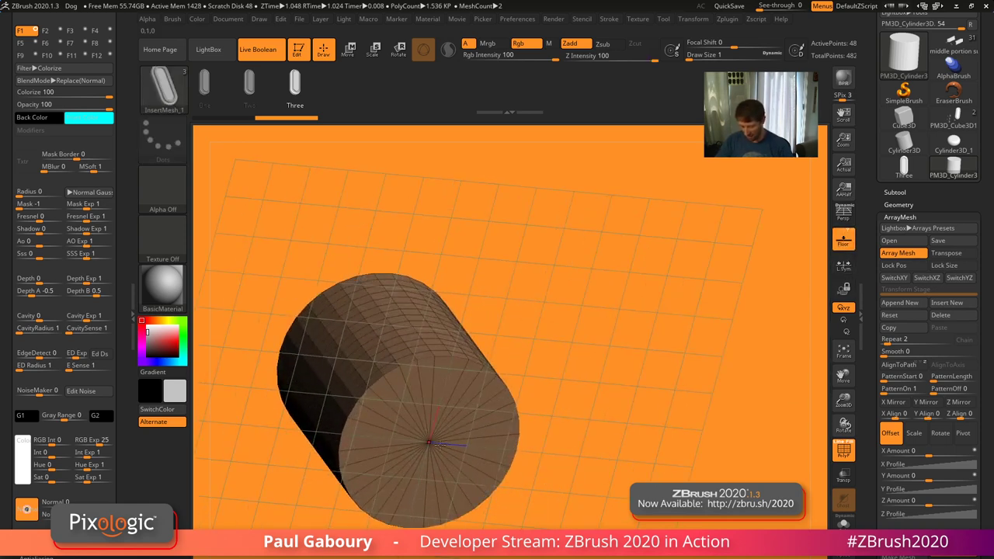
pyautogui.keyDown('ctrl'); pyautogui.moveTo(442, 445); pyautogui.dragTo(576, 482, button='right'); pyautogui.keyUp('ctrl')
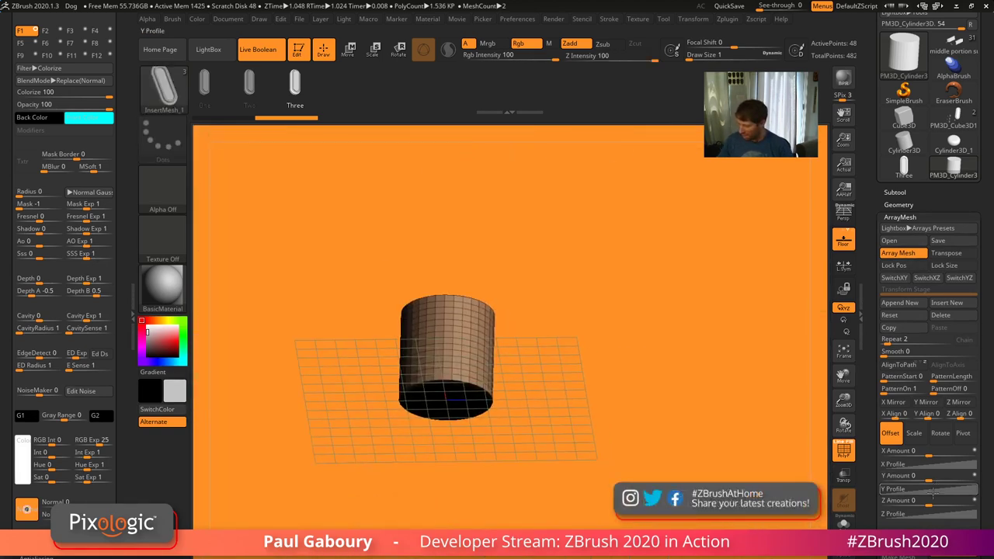
# Set the cylinder array's Z offset amount to 5 and its repeat count to 4
pyautogui.moveTo(931, 504); pyautogui.dragTo(954, 504)
pyautogui.keyDown('ctrl'); pyautogui.moveTo(652, 497); pyautogui.dragTo(728, 460, button='right'); pyautogui.keyUp('ctrl')
pyautogui.moveTo(727, 461); pyautogui.dragTo(706, 458)
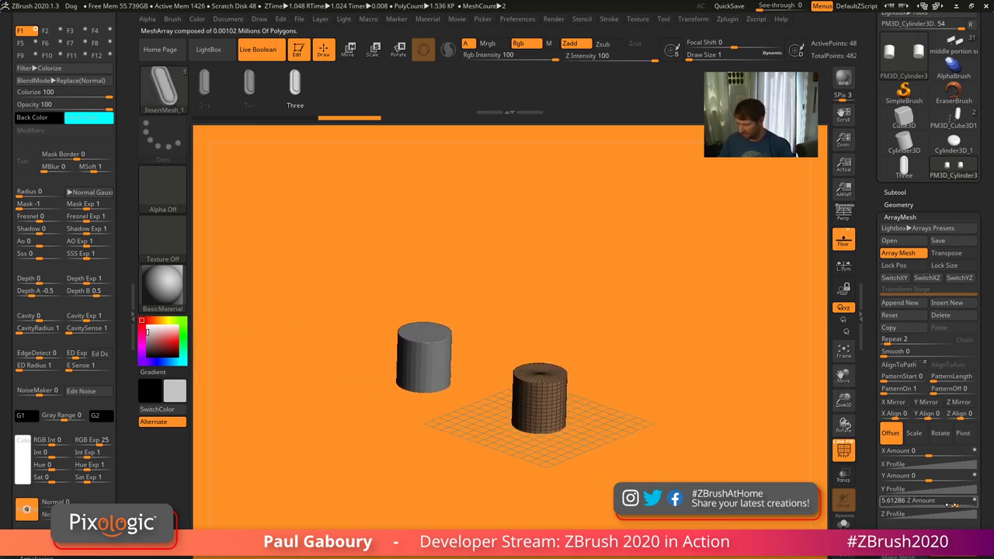
pyautogui.moveTo(953, 504); pyautogui.dragTo(948, 505)
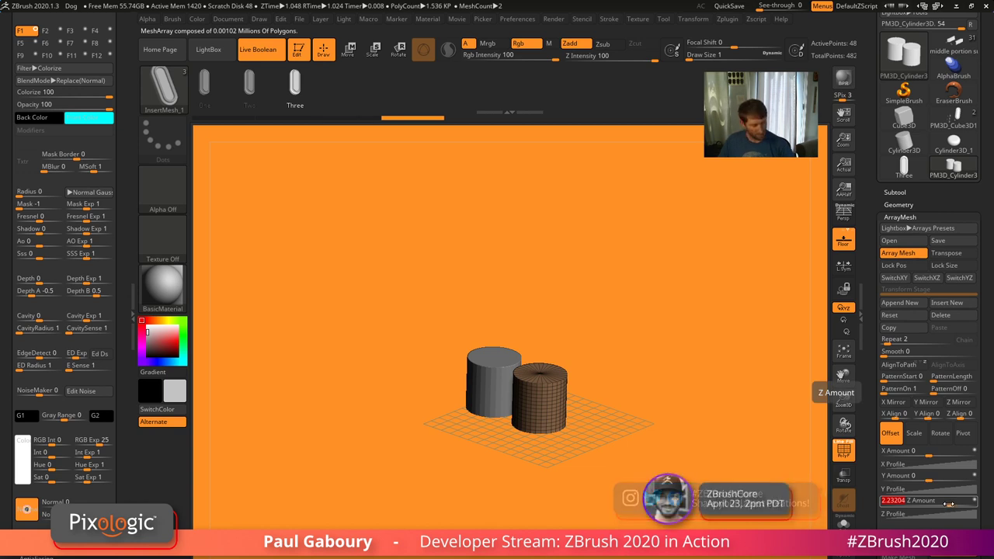
pyautogui.write('5')
pyautogui.press('Return')
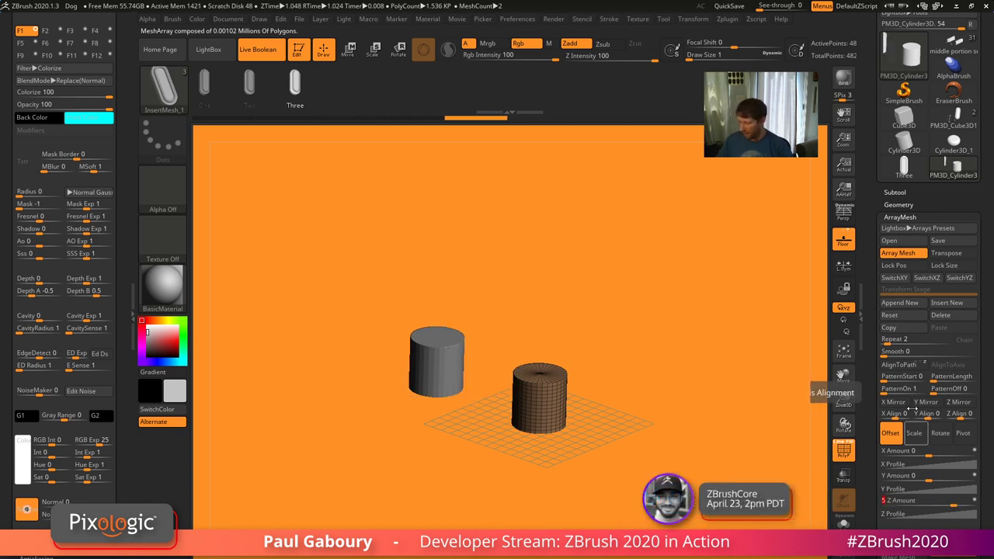
pyautogui.moveTo(888, 344); pyautogui.dragTo(893, 344)
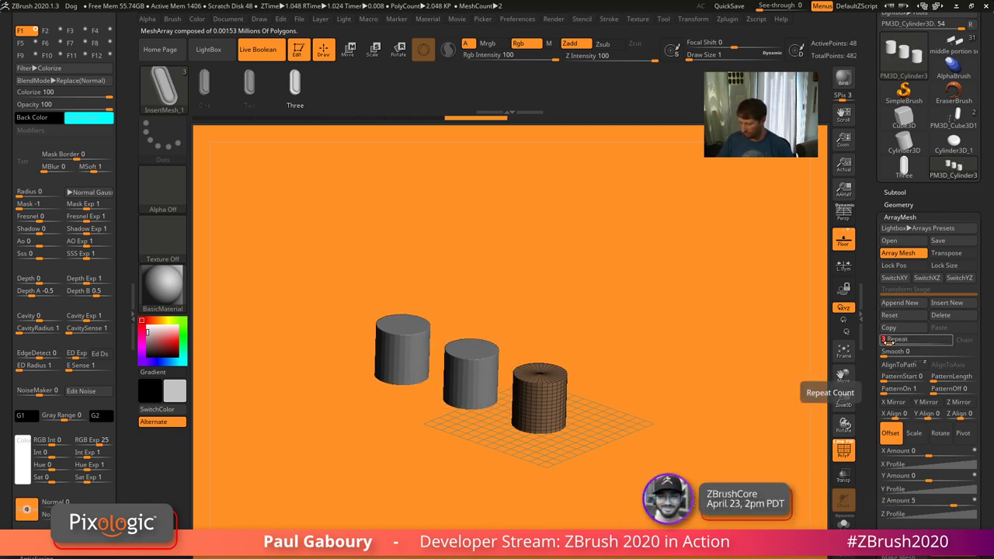
pyautogui.press('Return')
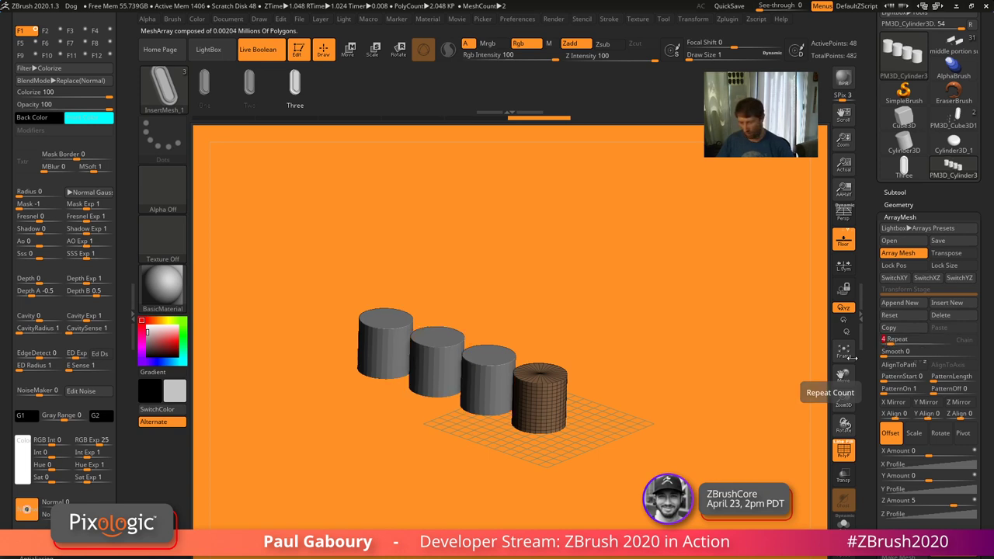
pyautogui.moveTo(683, 326); pyautogui.dragTo(742, 309)
# Try Z offset amounts of 10 and 8 for the array, settling on 7
pyautogui.click(954, 504)
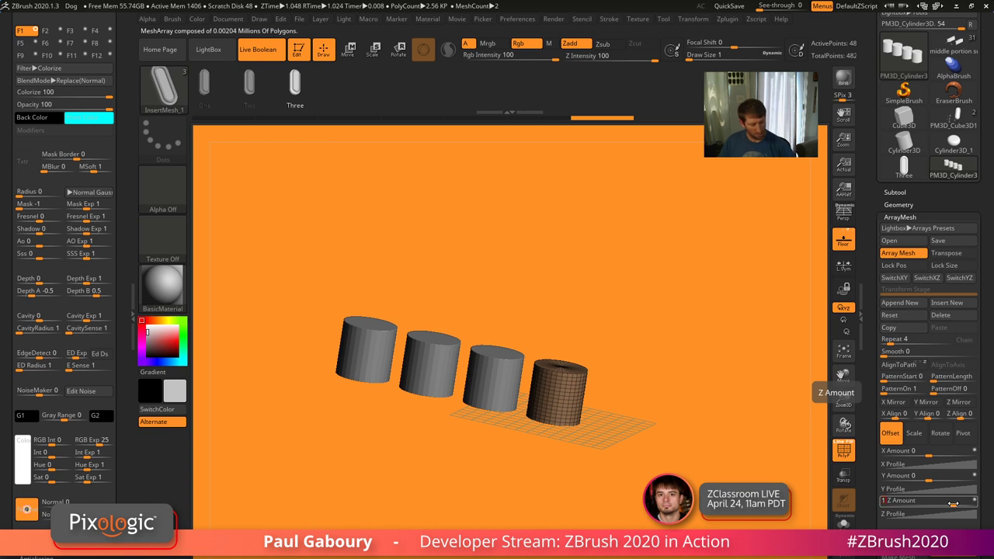
pyautogui.press('Return')
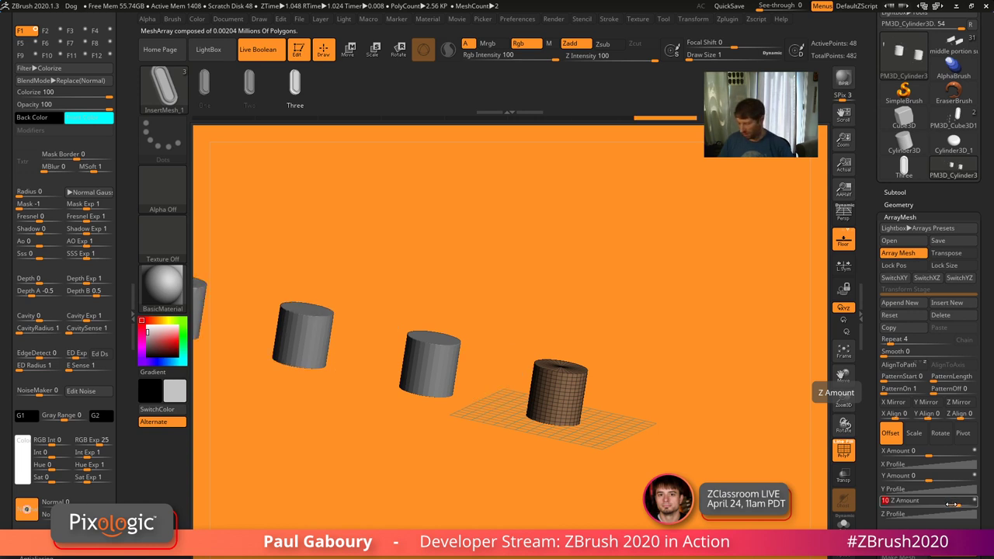
pyautogui.write('8')
pyautogui.press('Return')
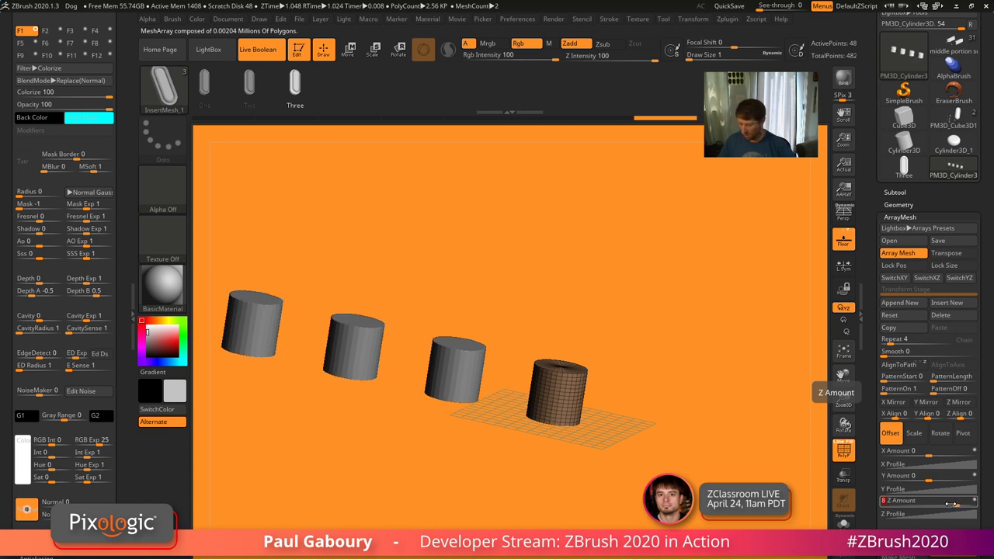
pyautogui.write('7')
pyautogui.press('Return')
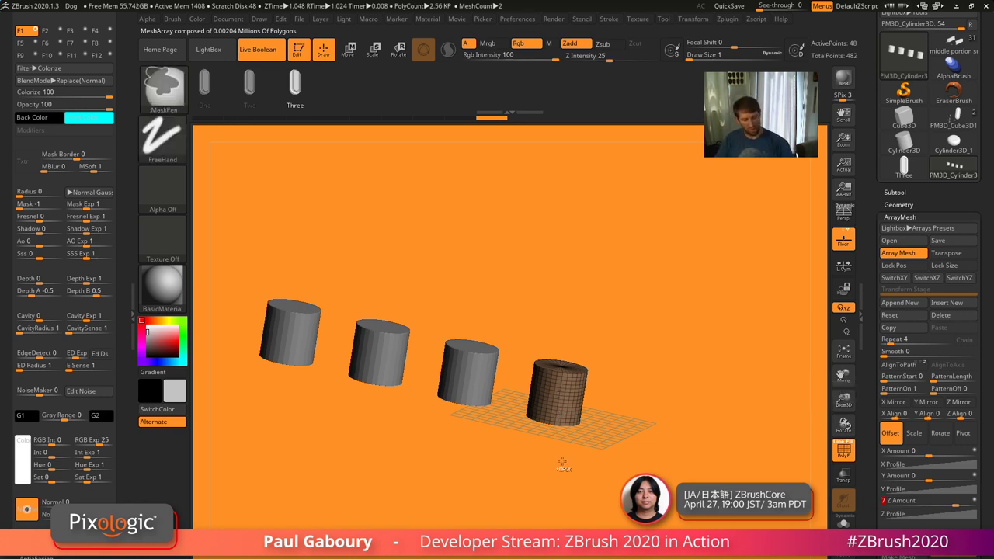
# Assign a single new polygroup to the whole source cylinder
pyautogui.hotkey('ctrl', 'w')
pyautogui.hotkey('ctrl', 'w')
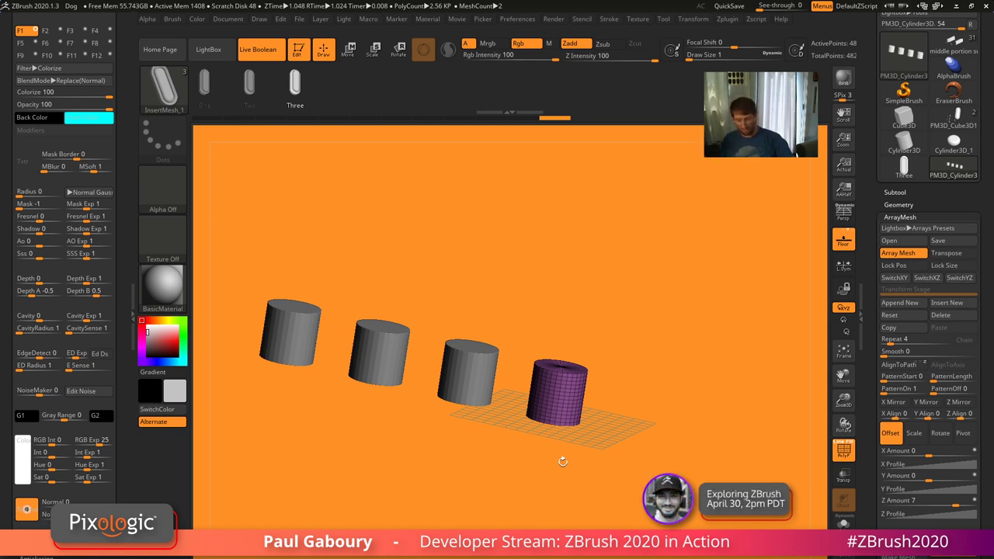
pyautogui.moveTo(563, 461)
pyautogui.keyDown('ctrl'); pyautogui.mouseDown(button='right')
pyautogui.moveTo(590, 435)
pyautogui.moveTo(638, 475)
pyautogui.mouseUp(button='right'); pyautogui.keyUp('ctrl')
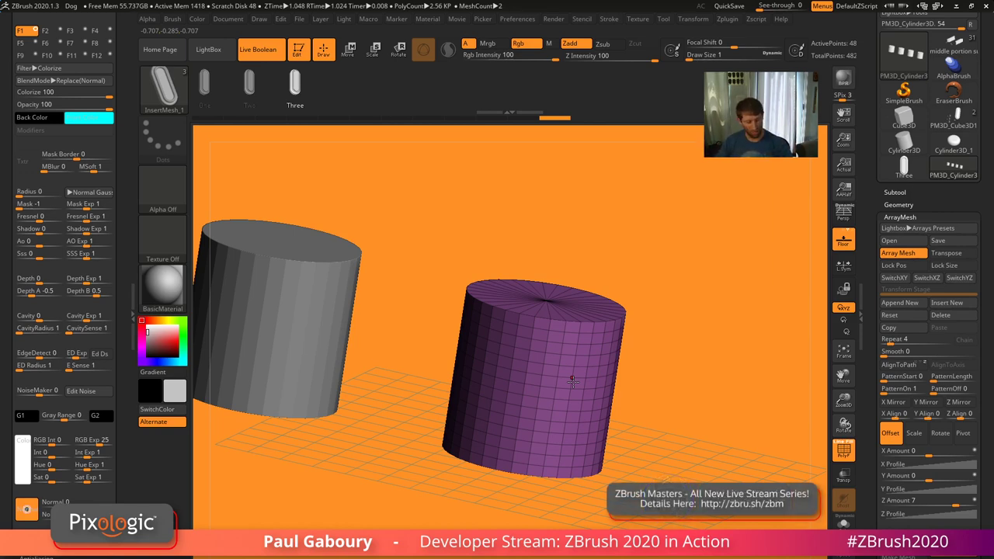
# Isolate the source cylinder's top cap, give it its own polygroup and restore the full mesh
pyautogui.keyDown('shift'); pyautogui.moveTo(559, 388); pyautogui.dragTo(585, 394, button='right'); pyautogui.keyUp('shift')
pyautogui.keyDown('ctrl'); pyautogui.keyDown('shift'); pyautogui.moveTo(395, 281); pyautogui.dragTo(672, 393); pyautogui.keyUp('shift'); pyautogui.keyUp('ctrl')
pyautogui.hotkey('ctrl', 'w')
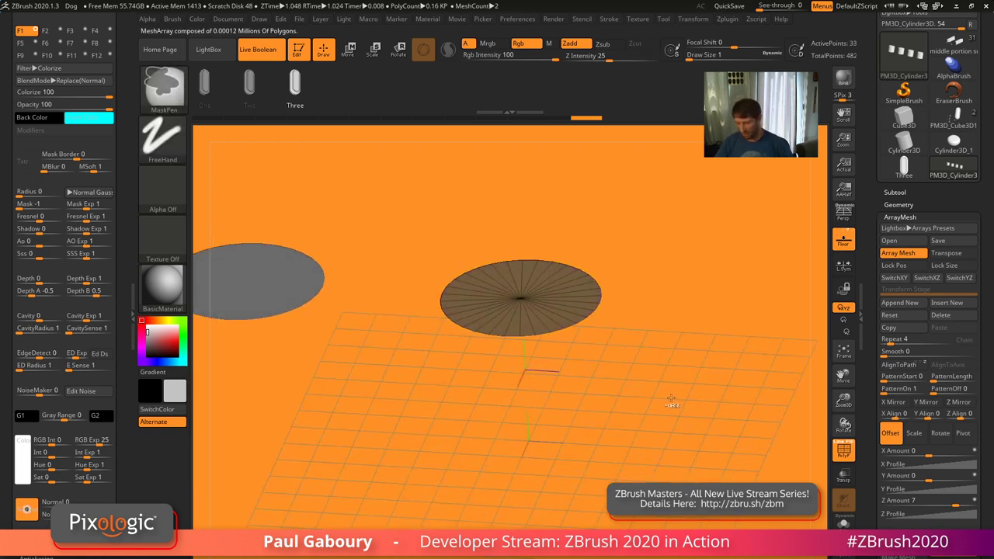
pyautogui.hotkey('ctrl', 'w')
pyautogui.hotkey('ctrl', 'w')
pyautogui.hotkey('ctrl', 'w')
pyautogui.keyDown('ctrl'); pyautogui.keyDown('shift'); pyautogui.click(673, 404); pyautogui.keyUp('shift'); pyautogui.keyUp('ctrl')
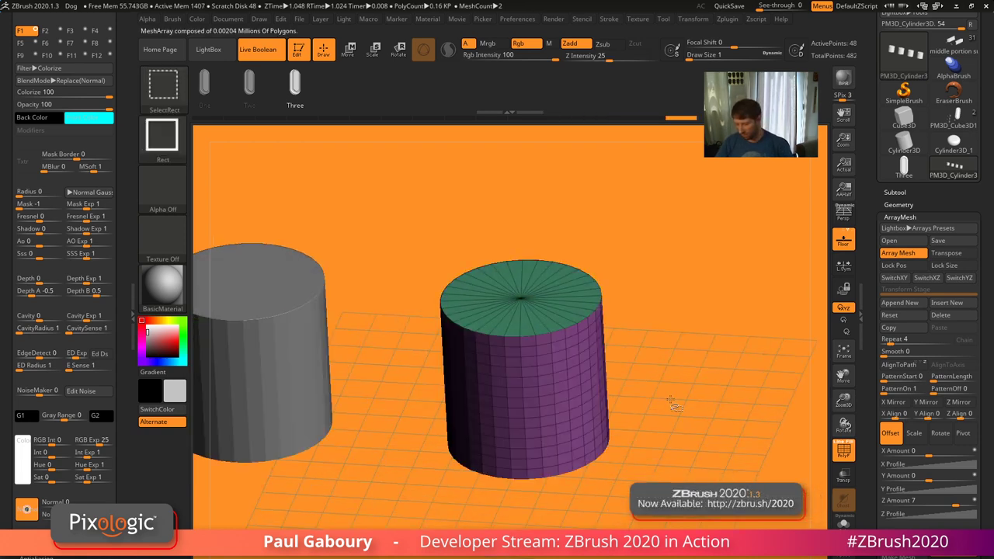
# Isolate the cylinder's bottom cap, hide the floor grid and give the cap its own polygroup before showing the full mesh
pyautogui.keyDown('shift'); pyautogui.moveTo(675, 405); pyautogui.dragTo(669, 407); pyautogui.keyUp('shift')
pyautogui.keyDown('ctrl'); pyautogui.keyDown('shift'); pyautogui.moveTo(643, 535); pyautogui.dragTo(381, 471); pyautogui.keyUp('shift'); pyautogui.keyUp('ctrl')
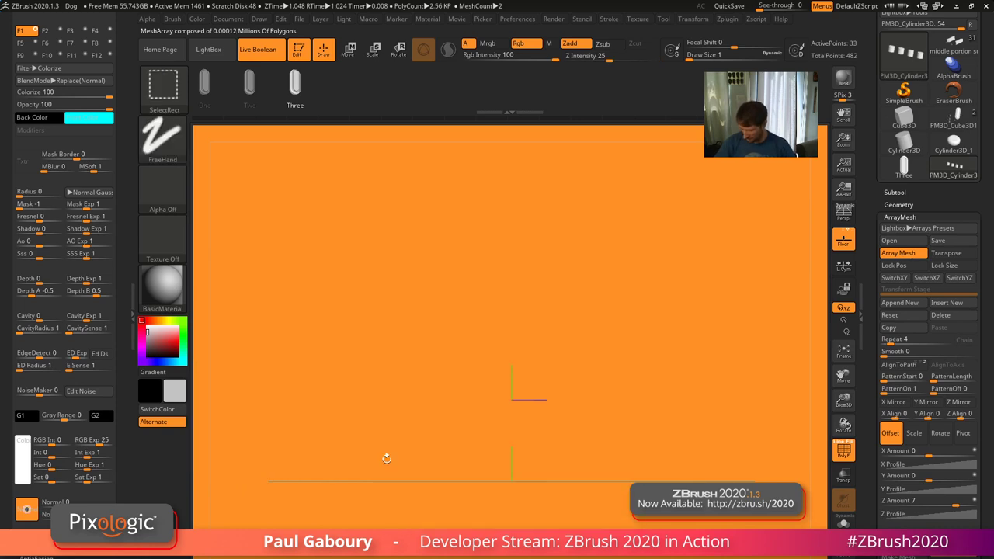
pyautogui.moveTo(633, 482); pyautogui.dragTo(655, 400)
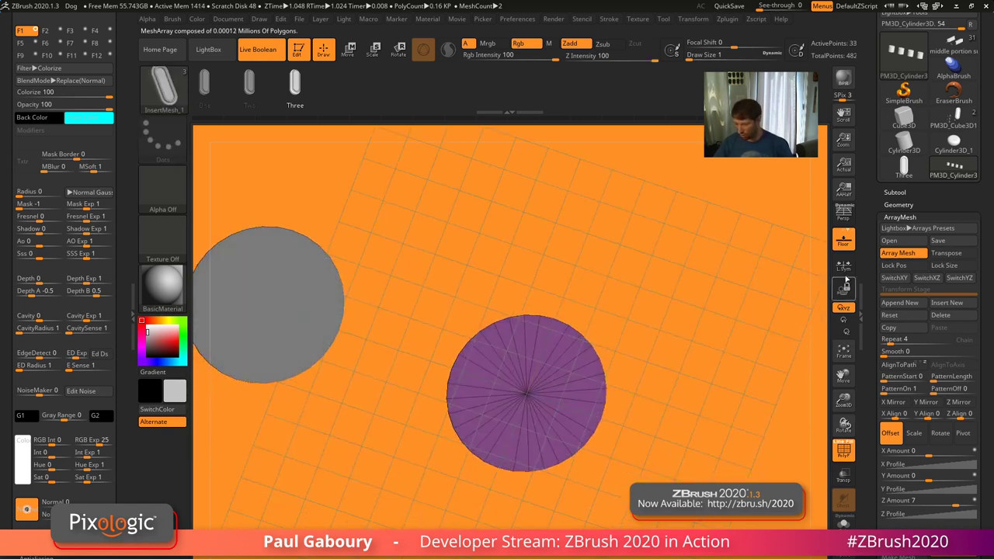
pyautogui.click(843, 240)
pyautogui.hotkey('ctrl', 'w')
pyautogui.hotkey('ctrl', 'w')
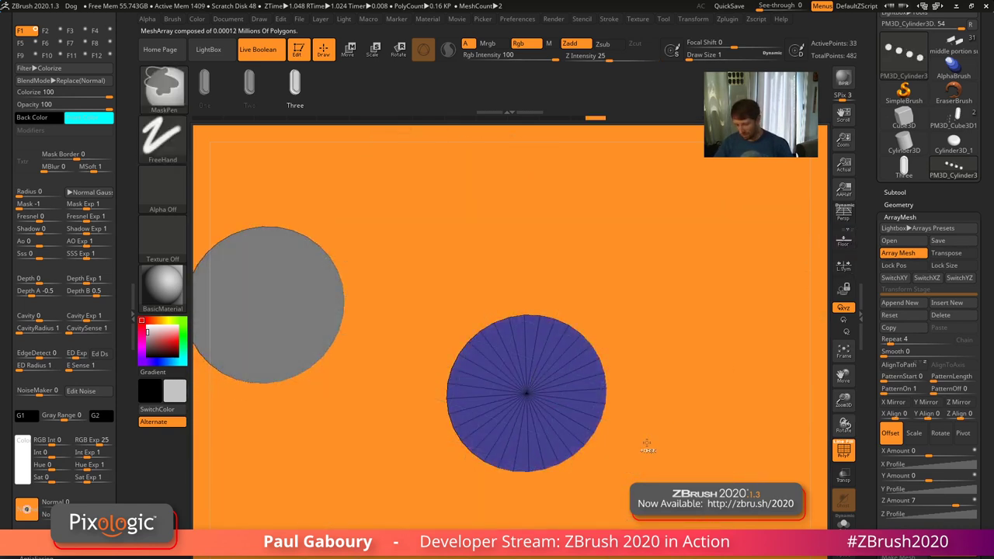
pyautogui.moveTo(666, 435)
pyautogui.mouseDown()
pyautogui.moveTo(678, 414)
pyautogui.moveTo(678, 505)
pyautogui.moveTo(669, 383)
pyautogui.moveTo(659, 468)
pyautogui.moveTo(650, 455)
pyautogui.moveTo(662, 456)
pyautogui.moveTo(650, 462)
pyautogui.moveTo(637, 423)
pyautogui.mouseUp()
# Inset each polygon of the cylinder's side wall slightly using ZModeler Inset with the Polygroup All target
pyautogui.press('b')
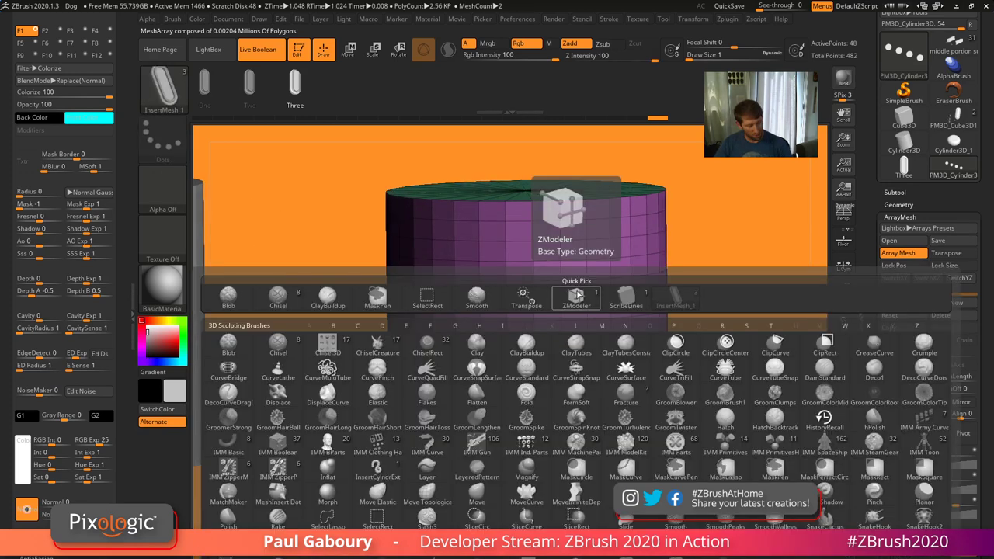
pyautogui.press('z')
pyautogui.press('m')
pyautogui.press('space')
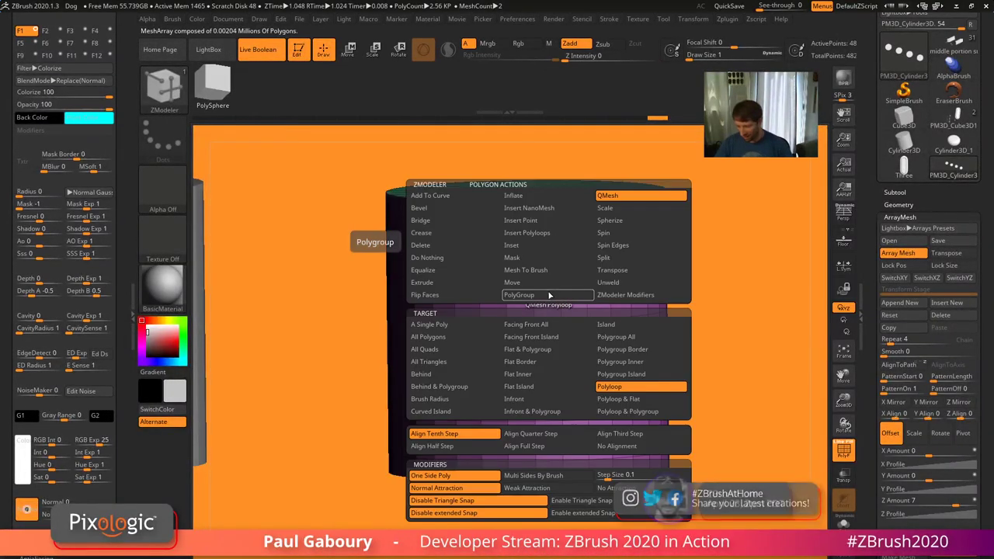
pyautogui.click(548, 248)
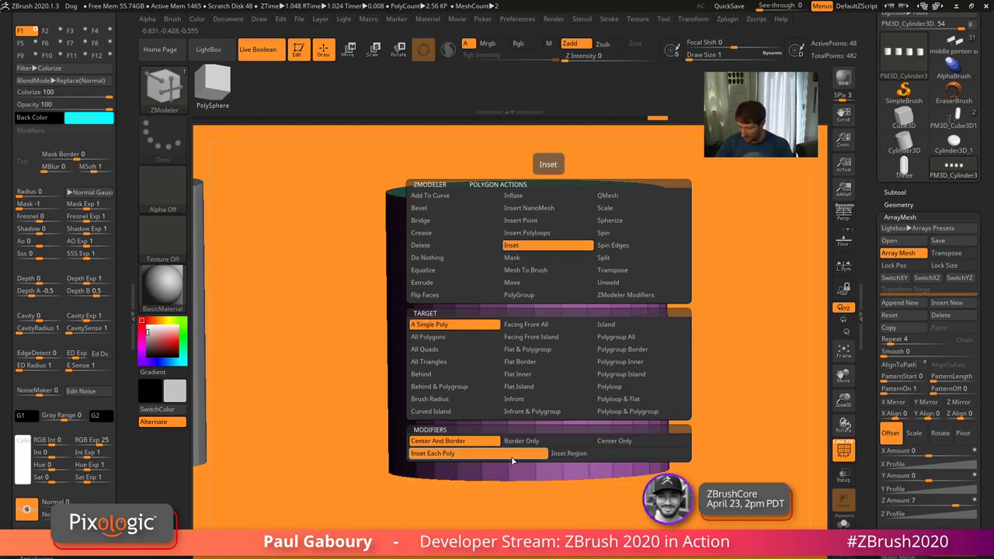
pyautogui.click(654, 338)
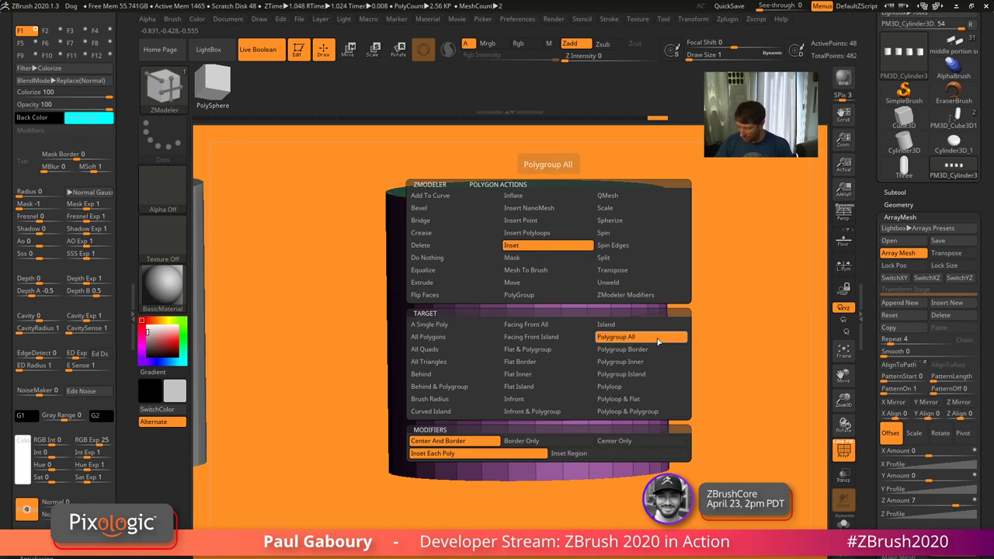
pyautogui.keyDown('ctrl'); pyautogui.moveTo(575, 346); pyautogui.dragTo(590, 356, button='right'); pyautogui.keyUp('ctrl')
pyautogui.moveTo(591, 357); pyautogui.dragTo(588, 360)
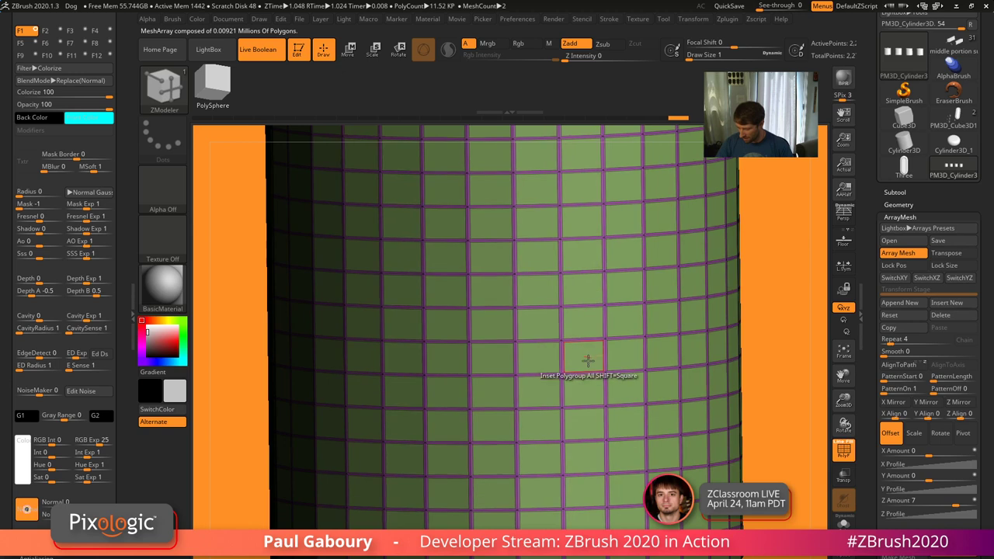
# Extrude the side wall's inset polygons slightly using ZModeler QMesh with the Polygroup All target, and hide the polyframe to check the array copies
pyautogui.moveTo(588, 360); pyautogui.dragTo(599, 354, button='right')
pyautogui.press('space')
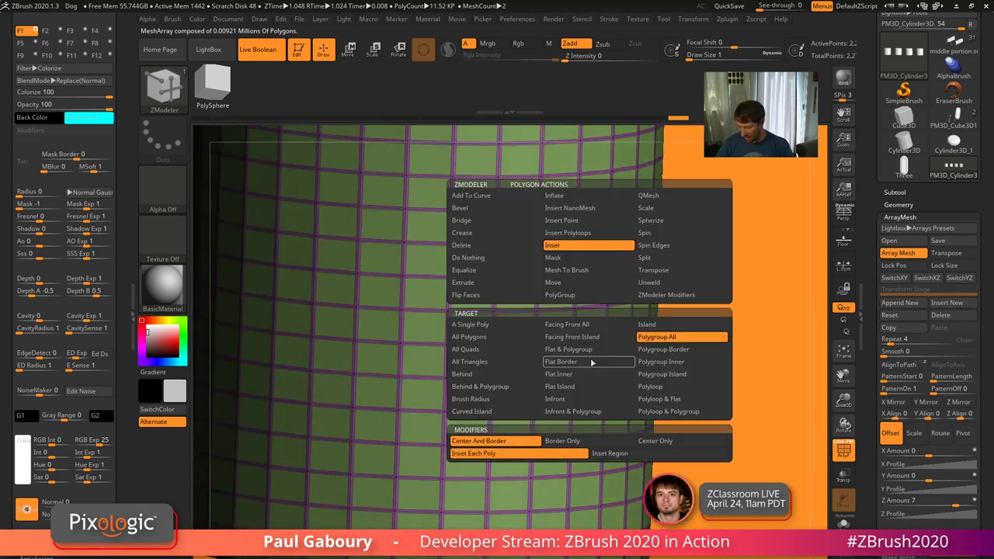
pyautogui.click(688, 195)
pyautogui.click(681, 337)
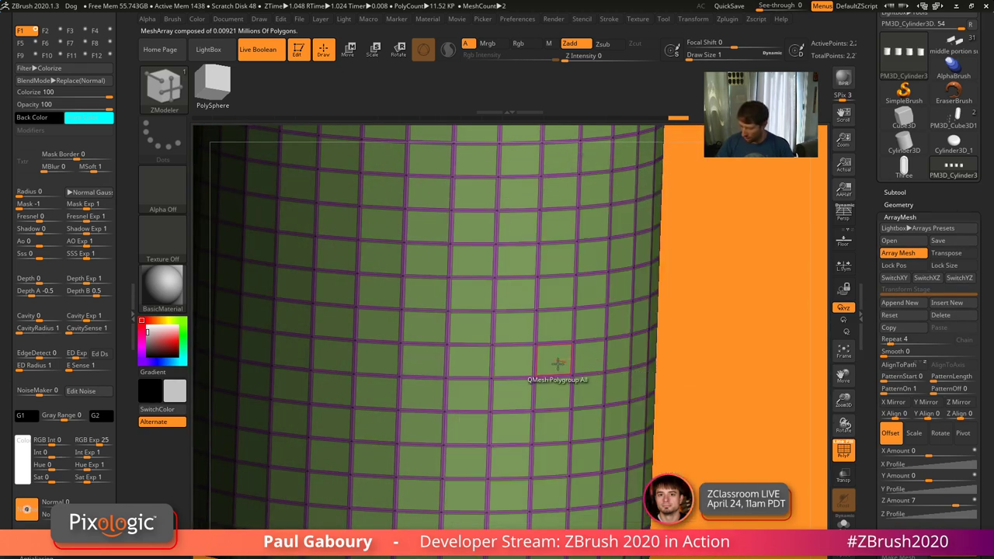
pyautogui.moveTo(559, 362); pyautogui.dragTo(560, 365)
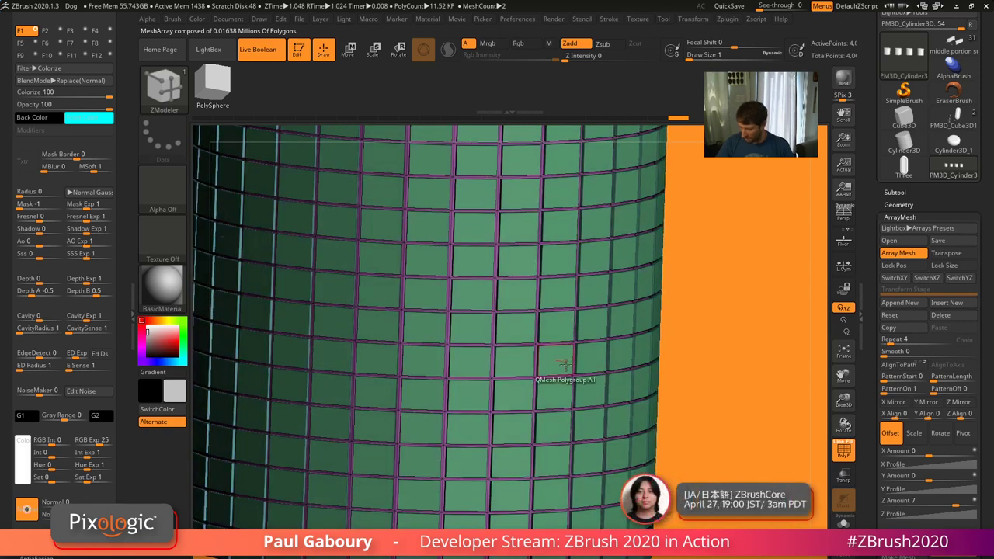
pyautogui.moveTo(566, 365)
pyautogui.keyDown('ctrl'); pyautogui.mouseDown(button='right')
pyautogui.moveTo(637, 420)
pyautogui.moveTo(639, 443)
pyautogui.moveTo(681, 457)
pyautogui.moveTo(637, 464)
pyautogui.mouseUp(button='right'); pyautogui.keyUp('ctrl')
pyautogui.hotkey('shift', 'f')
pyautogui.moveTo(637, 464)
pyautogui.mouseDown()
pyautogui.moveTo(610, 473)
pyautogui.moveTo(654, 454)
pyautogui.mouseUp()
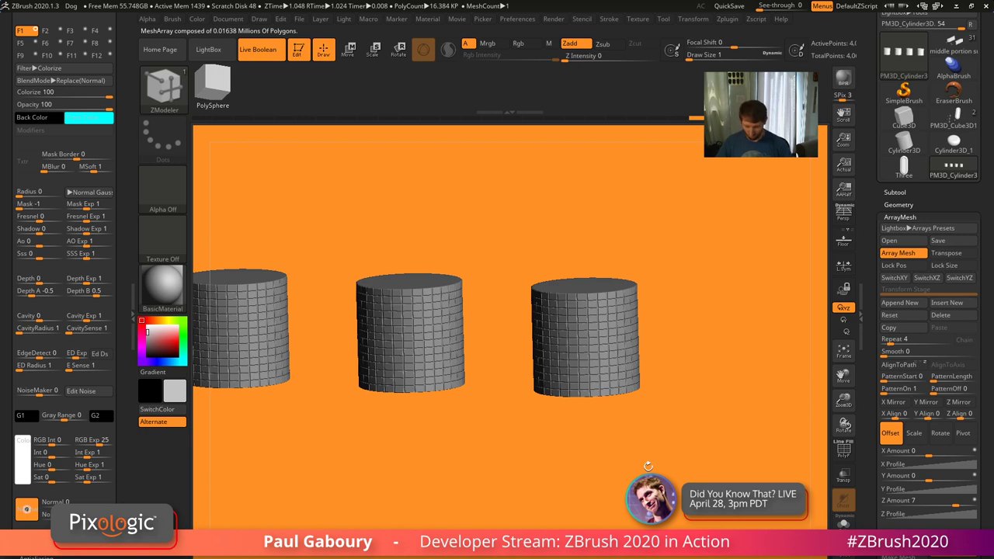
pyautogui.moveTo(648, 466); pyautogui.dragTo(668, 450)
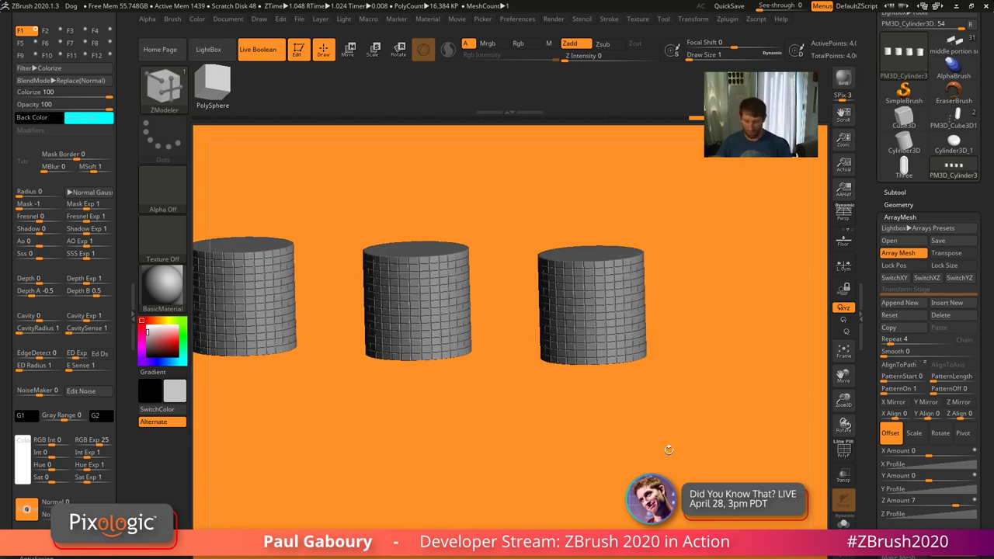
# Show the polyframe again and undo both the QMesh extrusion and the inset on the cylinder's side wall
pyautogui.moveTo(612, 339)
pyautogui.keyDown('ctrl'); pyautogui.mouseDown(button='right')
pyautogui.moveTo(643, 388)
pyautogui.moveTo(657, 441)
pyautogui.moveTo(649, 457)
pyautogui.moveTo(620, 448)
pyautogui.mouseUp(button='right'); pyautogui.keyUp('ctrl')
pyautogui.hotkey('shift', 'f')
pyautogui.hotkey('ctrl', 'z')
pyautogui.hotkey('ctrl', 'z')
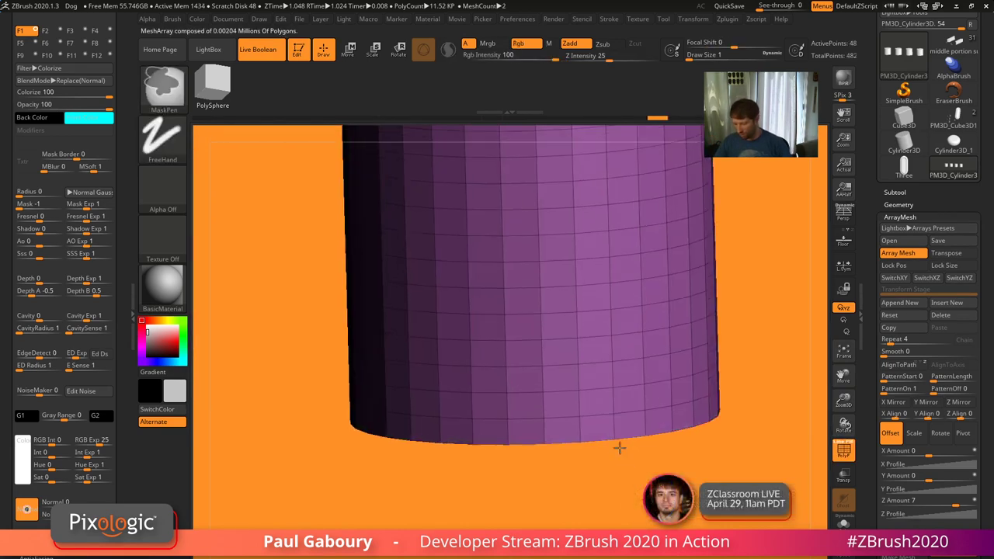
# Give the lowest ring of side-wall polygons its own polygroup using the ZModeler PolyGroup action with the Polyloop target
pyautogui.press('b')
pyautogui.press('z')
pyautogui.press('m')
pyautogui.press('space')
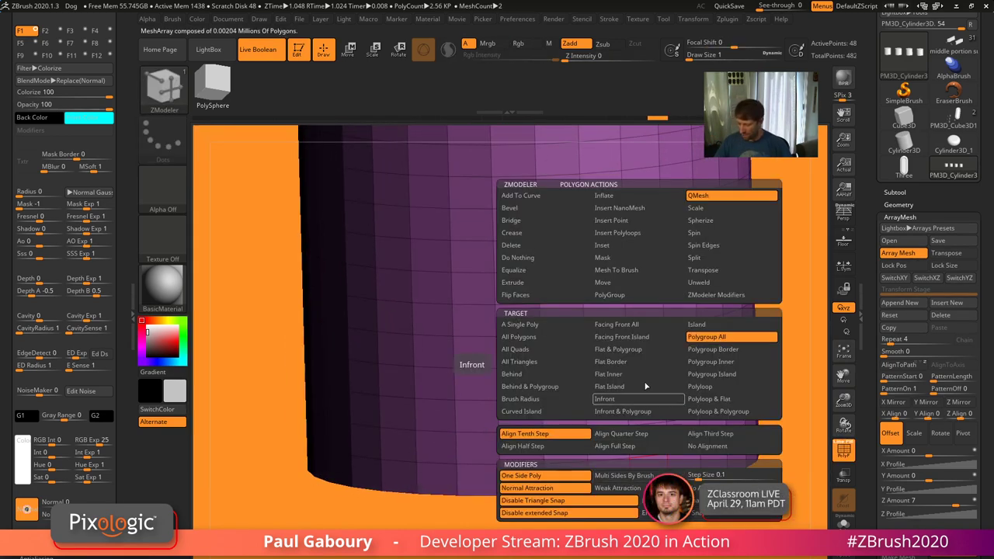
pyautogui.click(610, 295)
pyautogui.click(699, 386)
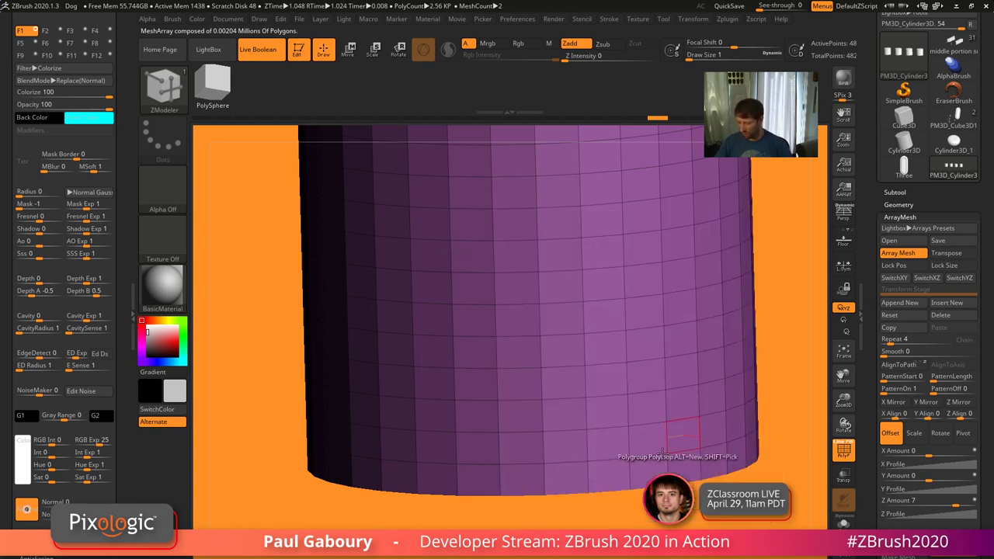
pyautogui.click(594, 481)
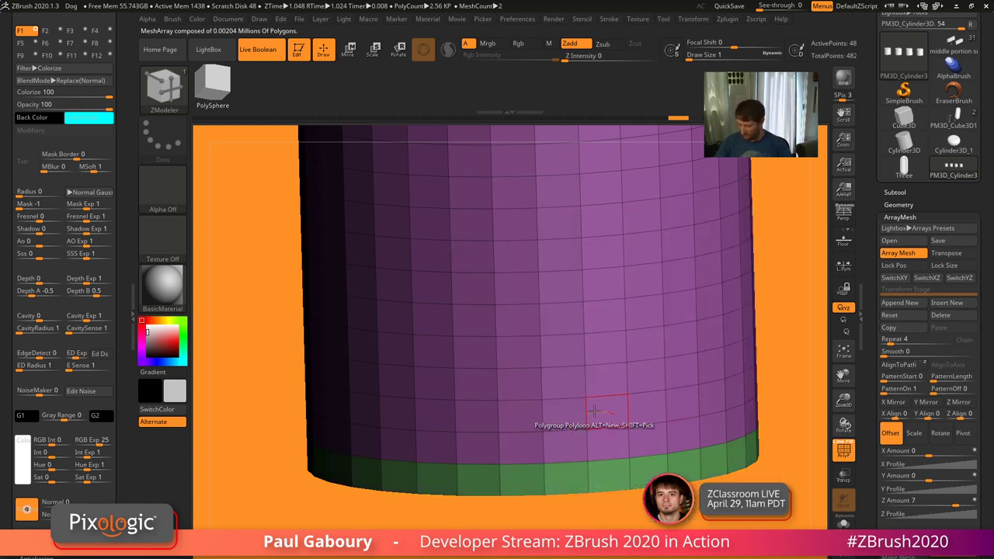
# Reapply the PolyGroup action repeatedly to the lowest polygon ring, cycling its group colour to teal
pyautogui.click(599, 474)
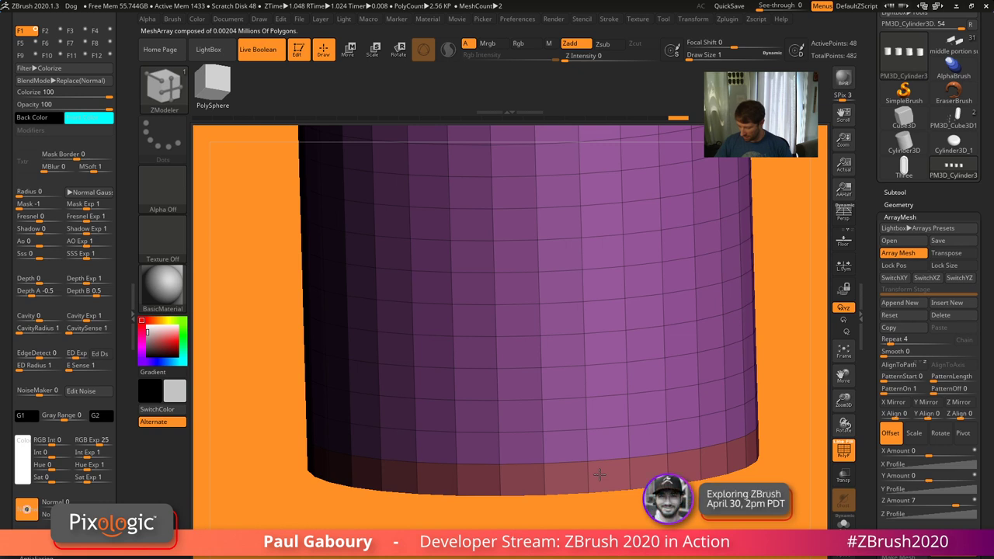
pyautogui.click(599, 473)
pyautogui.click(599, 474)
pyautogui.click(600, 474)
pyautogui.click(599, 473)
pyautogui.click(599, 473)
pyautogui.click(599, 474)
pyautogui.click(599, 474)
pyautogui.click(599, 474)
pyautogui.click(599, 474)
pyautogui.click(599, 474)
pyautogui.click(600, 474)
pyautogui.click(599, 473)
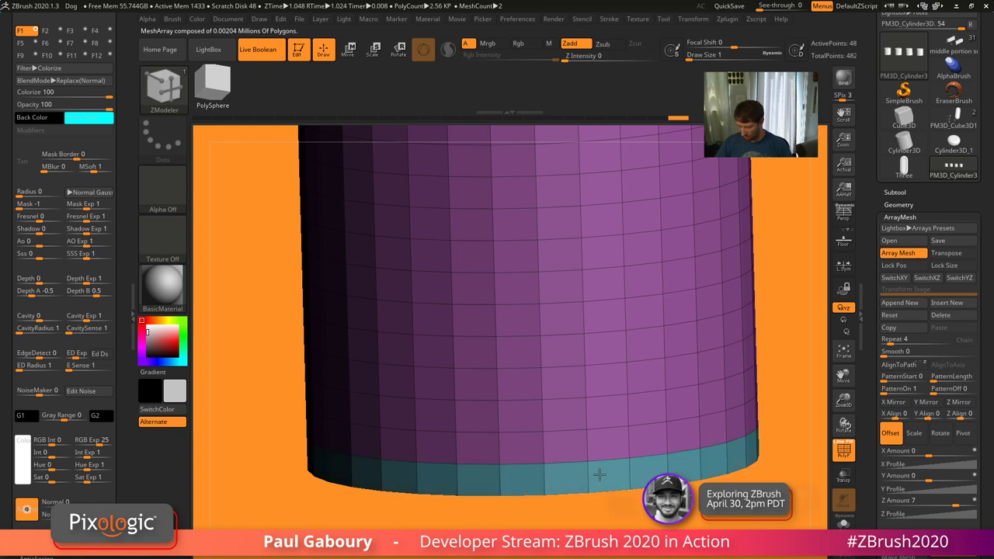
# Assign every second horizontal polyloop of the purple cylinder wall to the teal polygroup, creating alternating bands up to the top
pyautogui.click(597, 417)
pyautogui.keyDown('alt'); pyautogui.moveTo(613, 417); pyautogui.dragTo(622, 496, button='right'); pyautogui.keyUp('alt')
pyautogui.click(608, 425)
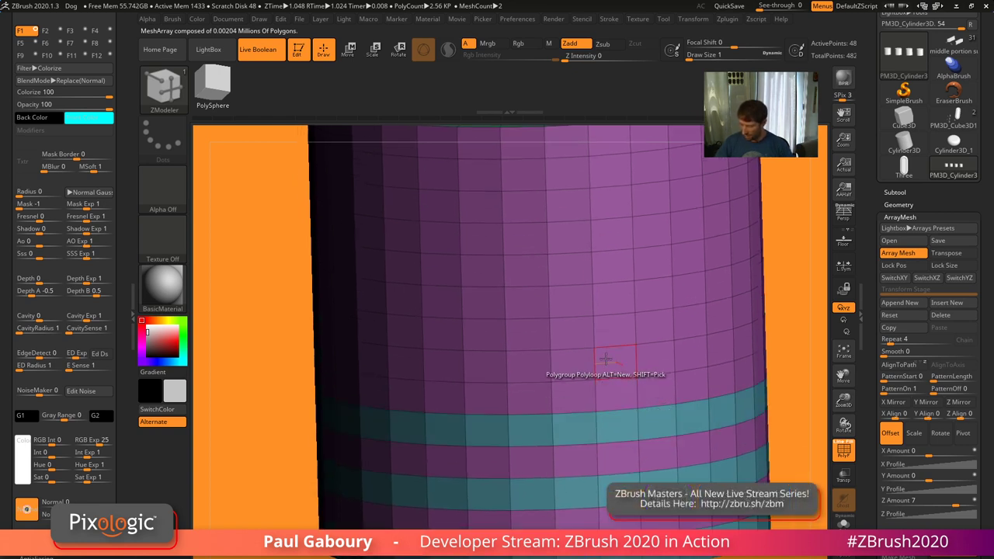
pyautogui.moveTo(604, 358); pyautogui.dragTo(610, 396, button='right')
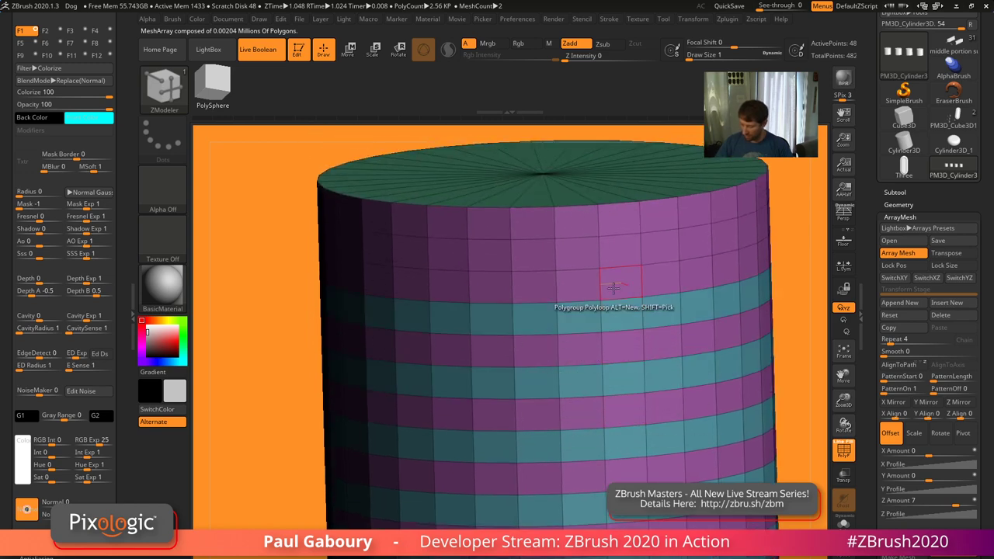
pyautogui.click(611, 250)
pyautogui.keyDown('ctrl'); pyautogui.moveTo(655, 364); pyautogui.dragTo(617, 351, button='right'); pyautogui.keyUp('ctrl')
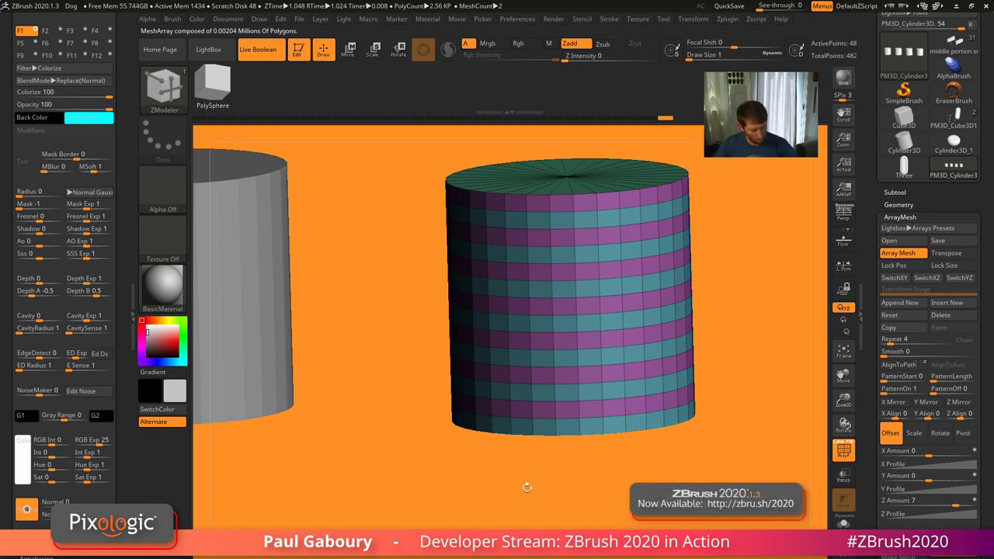
pyautogui.click(316, 132)
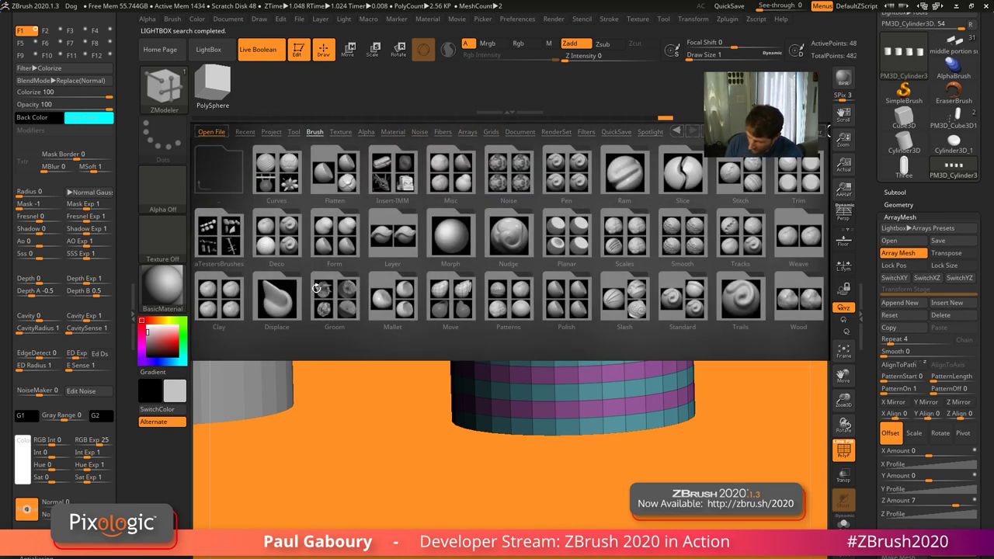
pyautogui.doubleClick(231, 239)
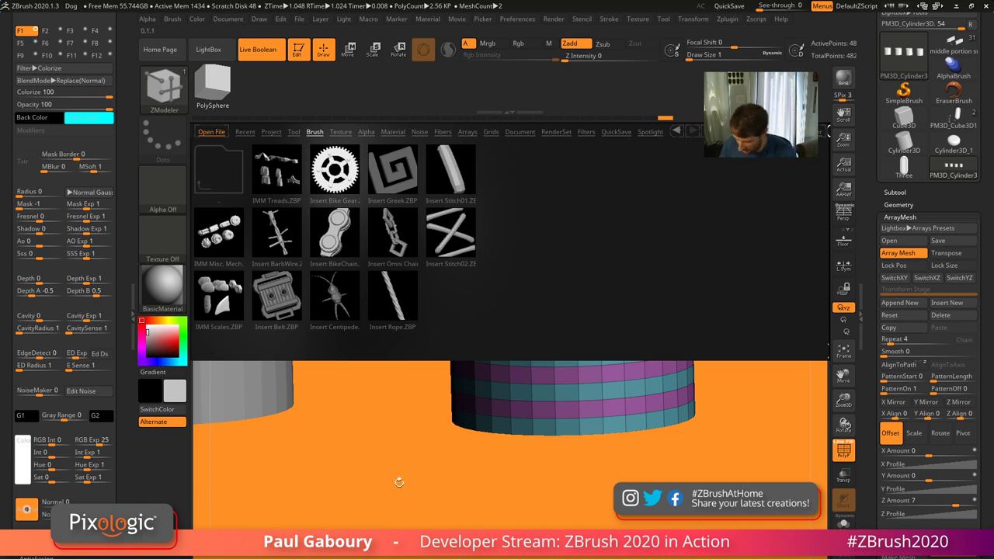
pyautogui.press('b')
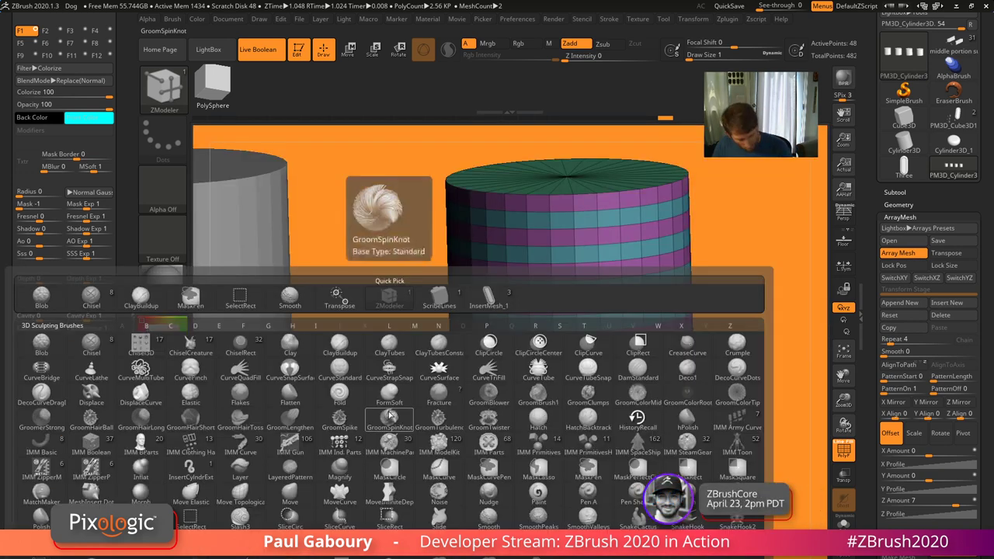
pyautogui.press('i')
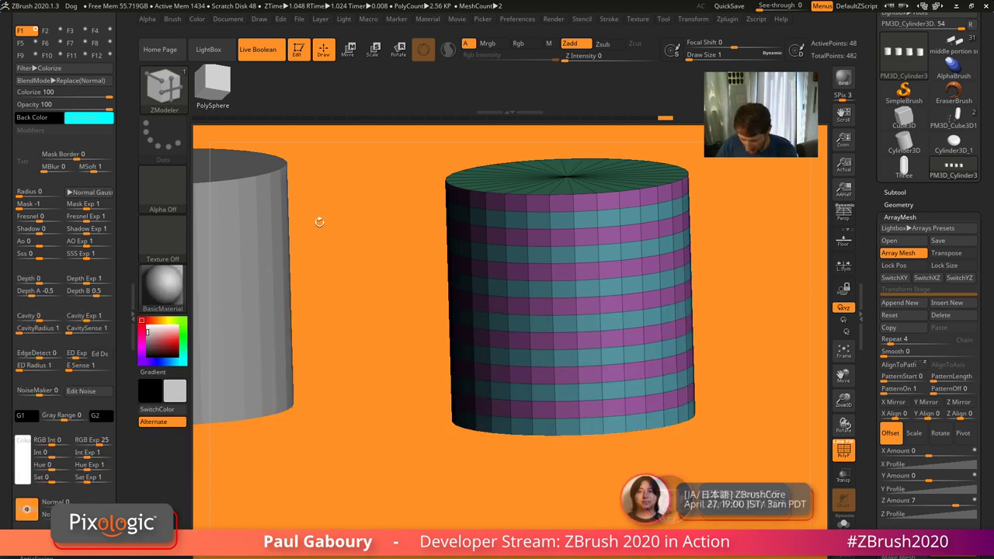
# Load the IMM Bricks brush from the Insert-IMM brush folder
pyautogui.press(',')
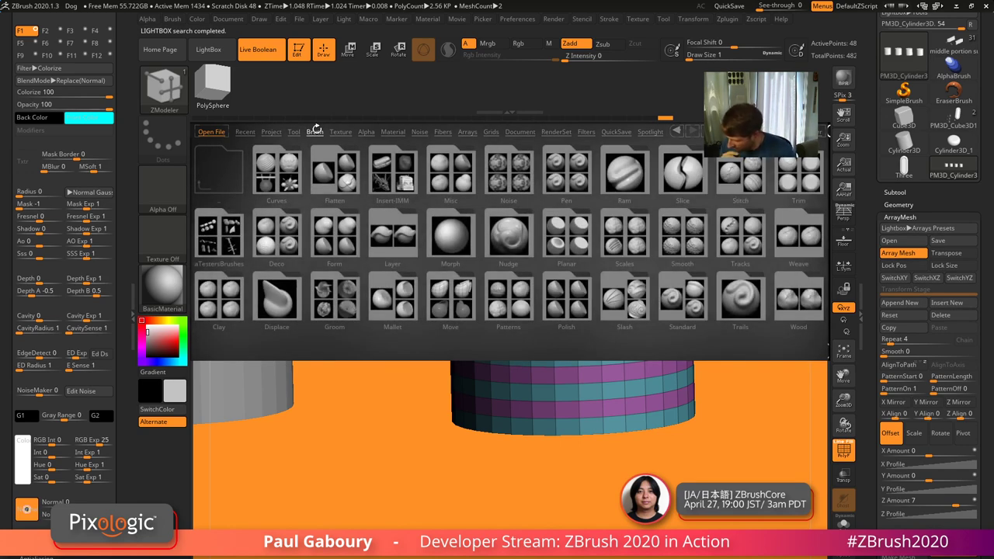
pyautogui.click(401, 171)
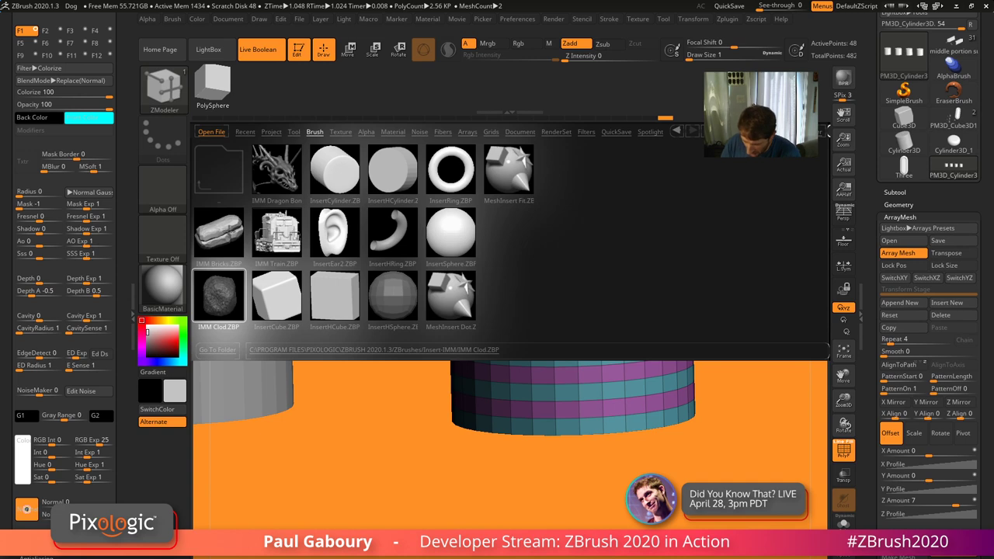
pyautogui.doubleClick(230, 234)
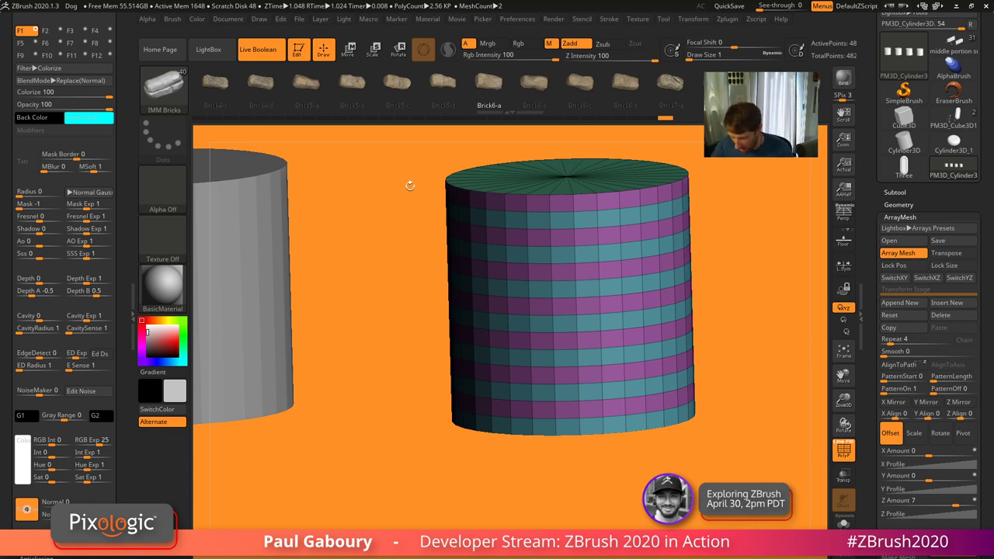
# Create a NanoMesh brush from IMM Bricks and set ZModeler's Insert NanoMesh polygon action to target Polygroup All
pyautogui.press('b')
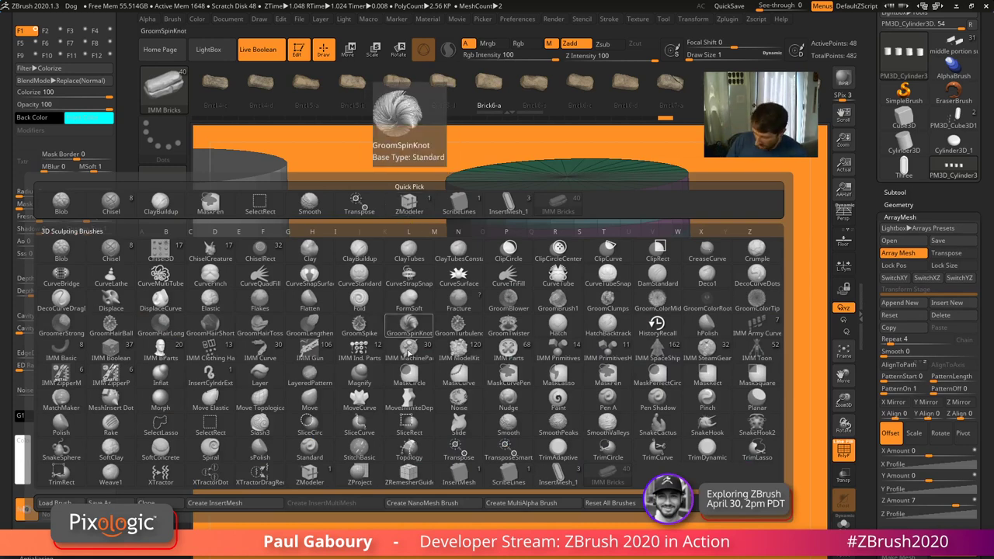
pyautogui.click(435, 503)
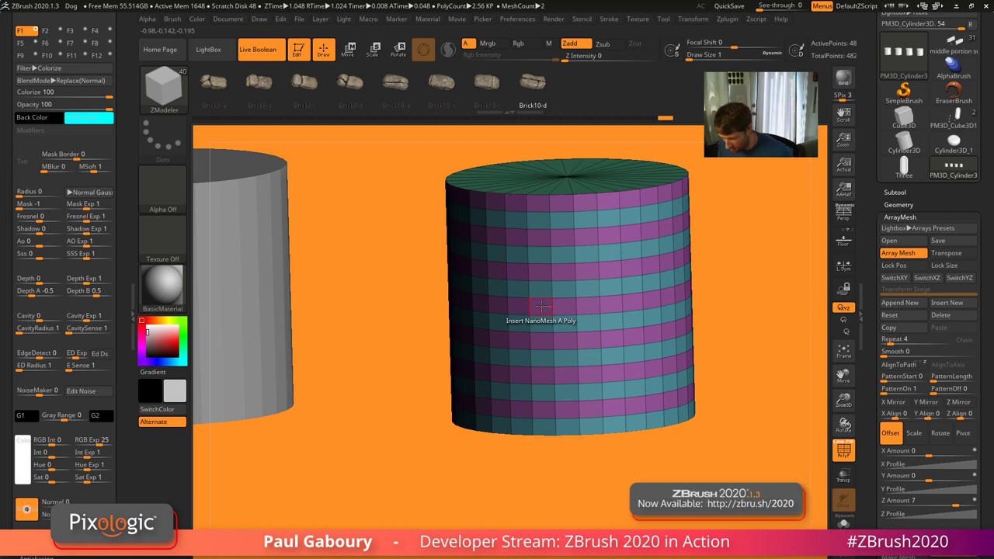
pyautogui.press('space')
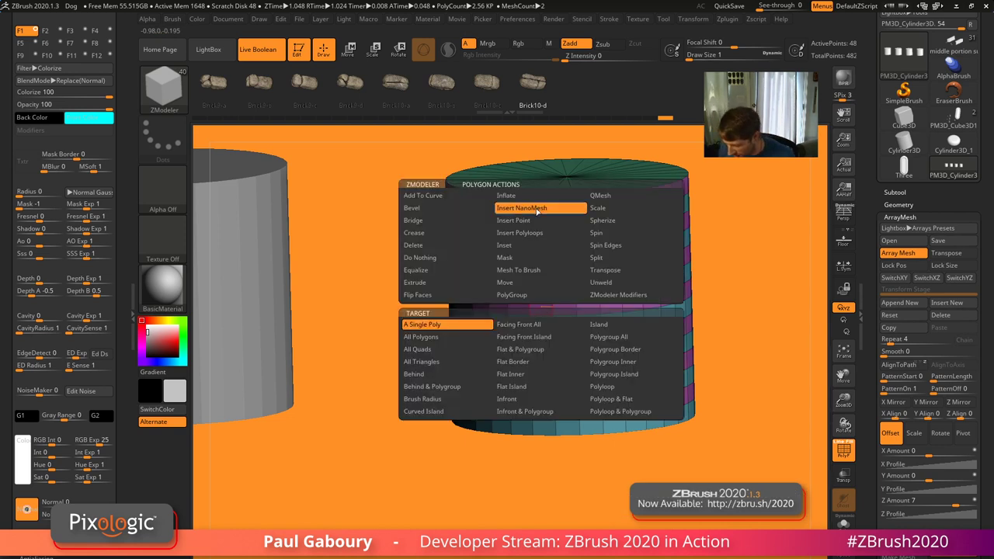
pyautogui.click(632, 340)
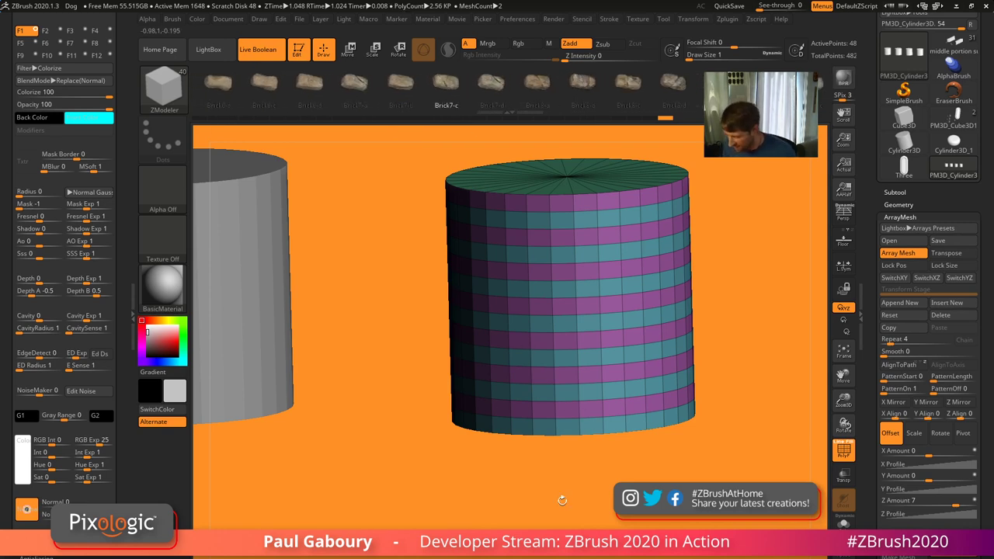
# Insert the Brick7-c NanoMesh across all purple polygroup bands of the cylinder
pyautogui.moveTo(561, 499); pyautogui.dragTo(565, 494)
pyautogui.keyDown('ctrl'); pyautogui.moveTo(565, 494); pyautogui.dragTo(550, 433, button='right'); pyautogui.keyUp('ctrl')
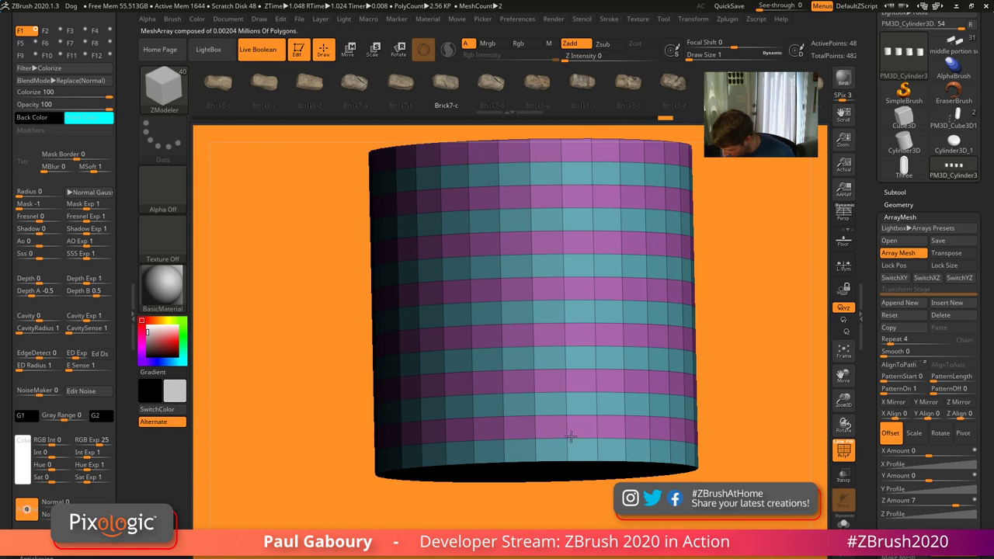
pyautogui.click(574, 438)
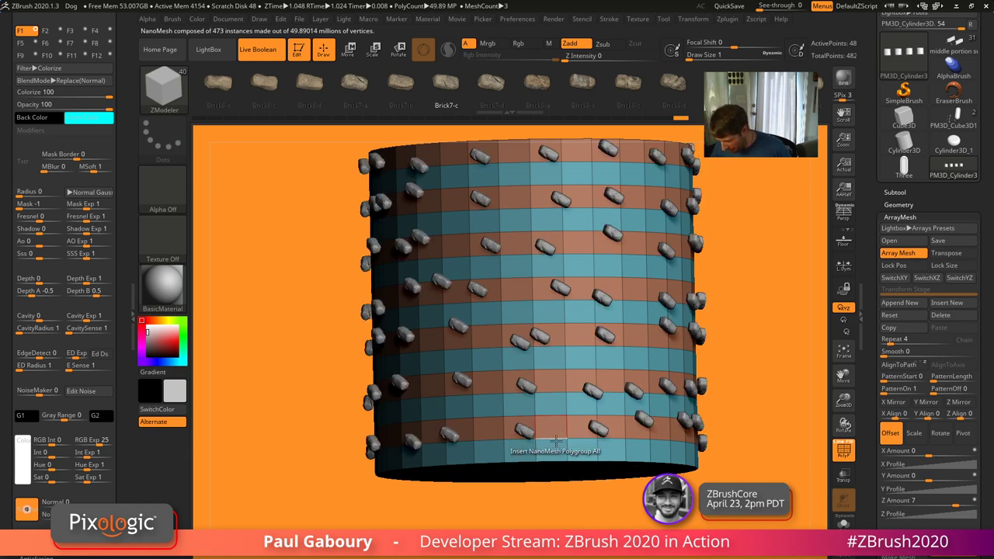
# Hide the polyframe and set the brick NanoMesh's ZRotation to 90
pyautogui.moveTo(628, 527); pyautogui.dragTo(625, 522)
pyautogui.hotkey('shift', 'f')
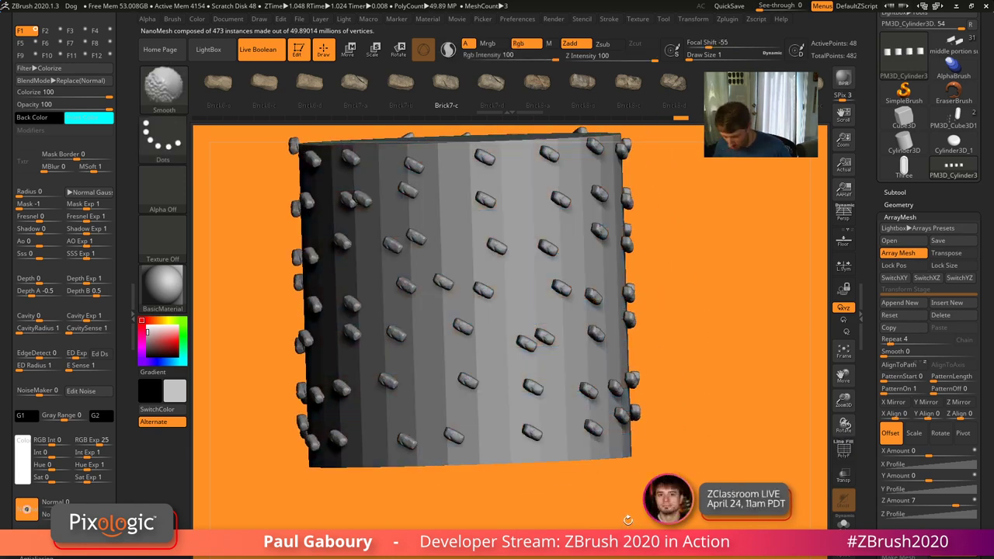
pyautogui.moveTo(624, 521); pyautogui.dragTo(637, 465, button='right')
pyautogui.click(906, 217)
pyautogui.click(903, 230)
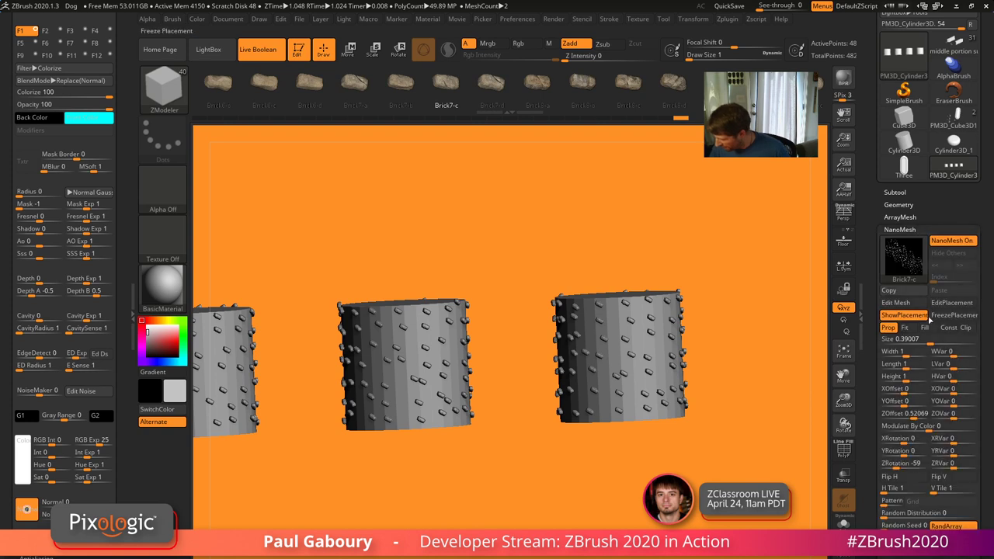
pyautogui.click(911, 270)
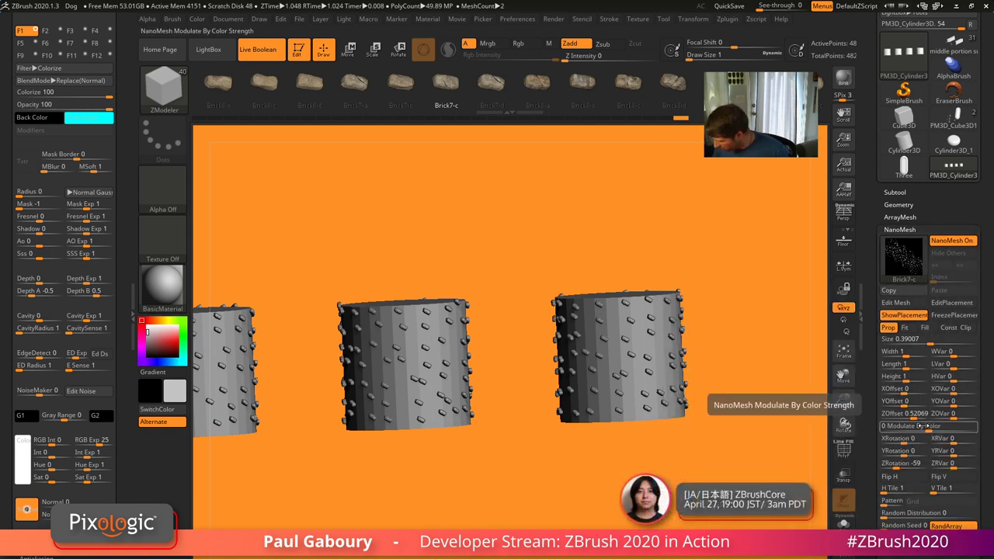
pyautogui.moveTo(901, 464); pyautogui.dragTo(905, 465)
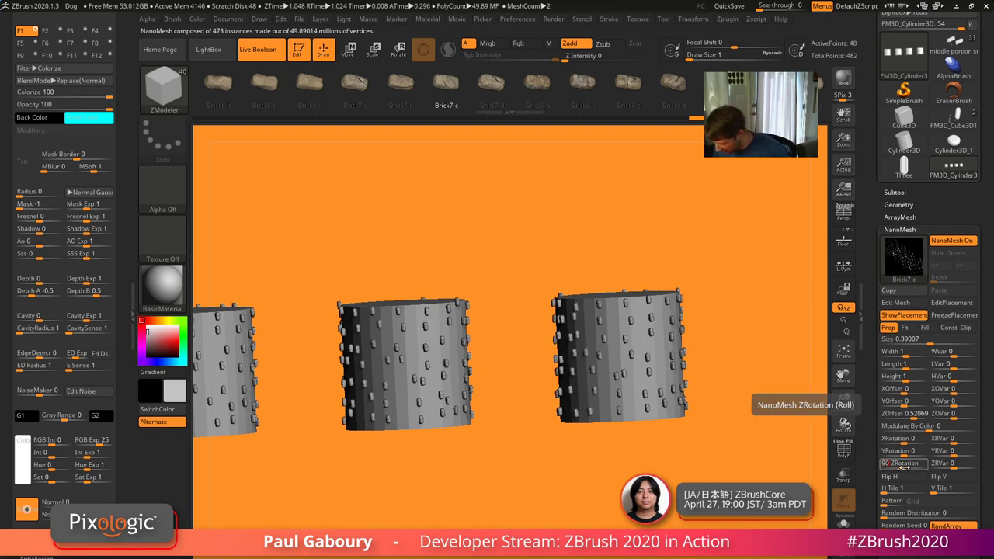
pyautogui.write('90')
pyautogui.press('Return')
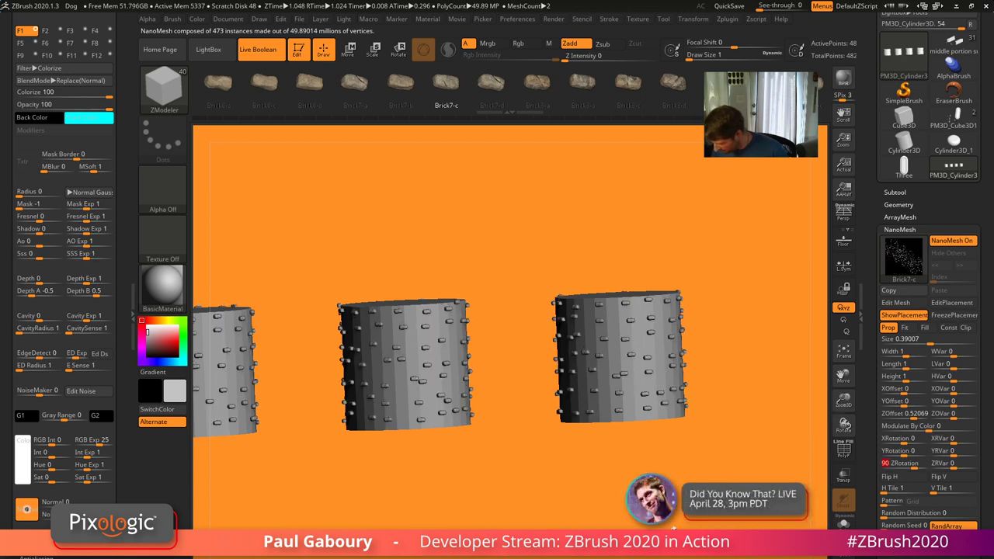
# Increase the brick NanoMesh's size to 0.7629 and show the polyframe
pyautogui.keyDown('ctrl'); pyautogui.moveTo(673, 525); pyautogui.dragTo(707, 525, button='right'); pyautogui.keyUp('ctrl')
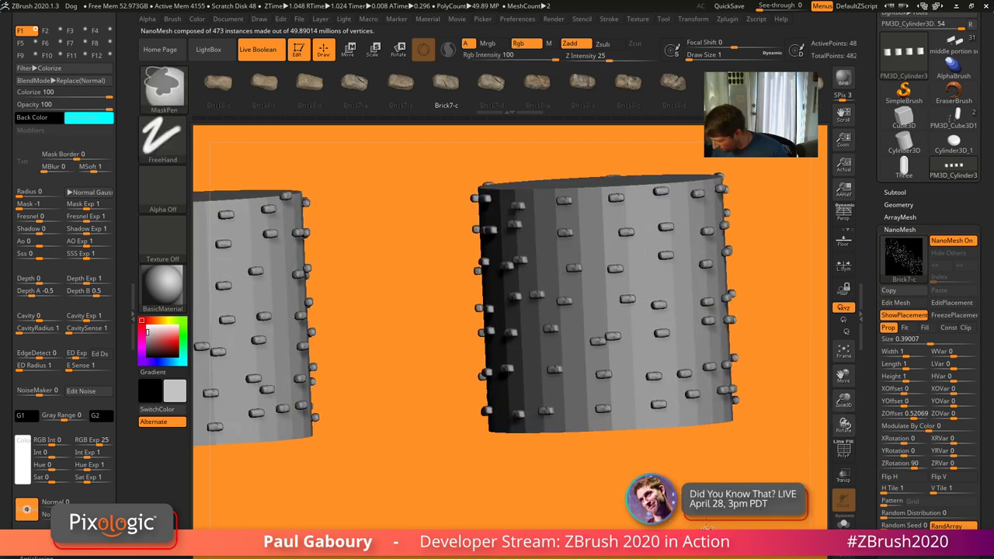
pyautogui.moveTo(928, 341)
pyautogui.mouseDown()
pyautogui.moveTo(939, 341)
pyautogui.moveTo(929, 344)
pyautogui.mouseUp()
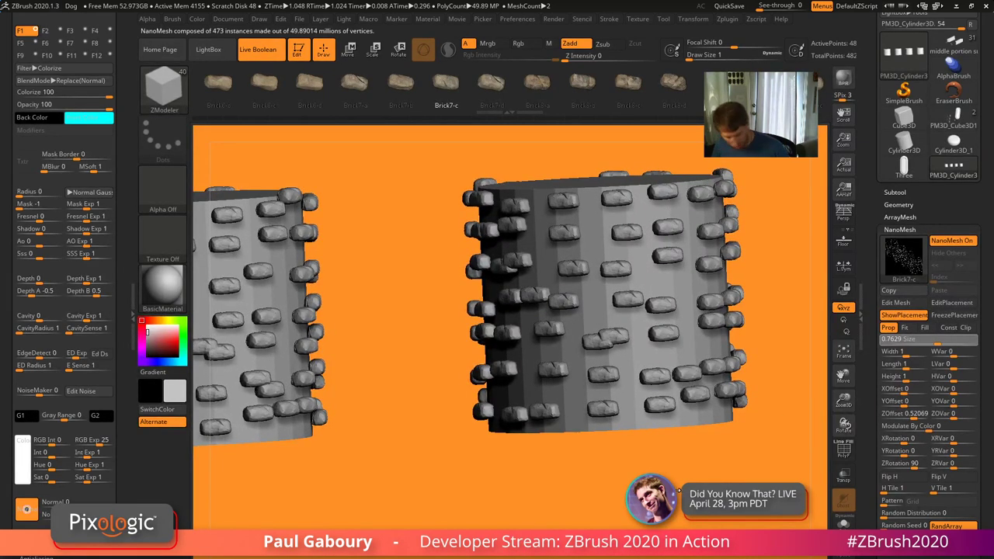
pyautogui.hotkey('shift', 'f')
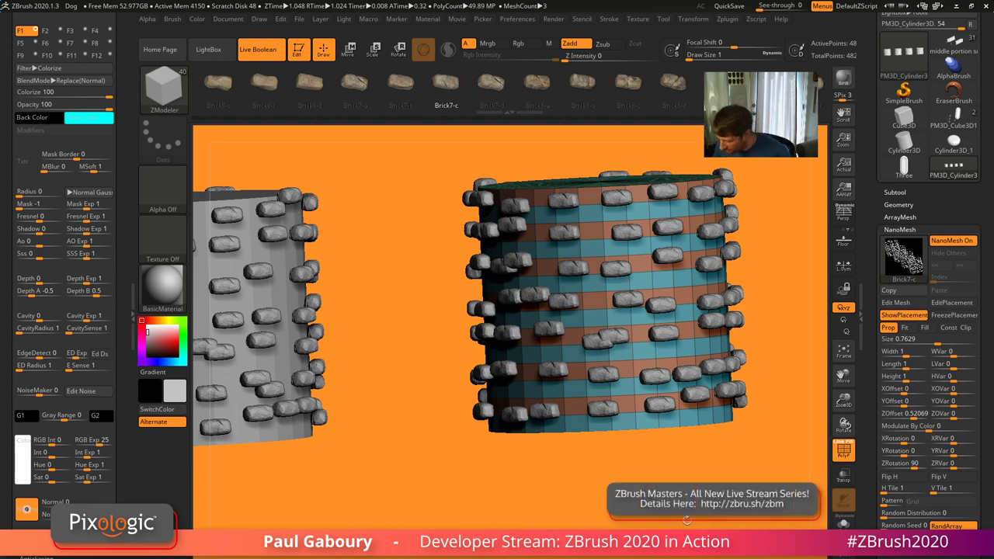
# Undo the NanoMesh size and rotation changes and the brick insertion on the cylinder
pyautogui.press('ctrl')
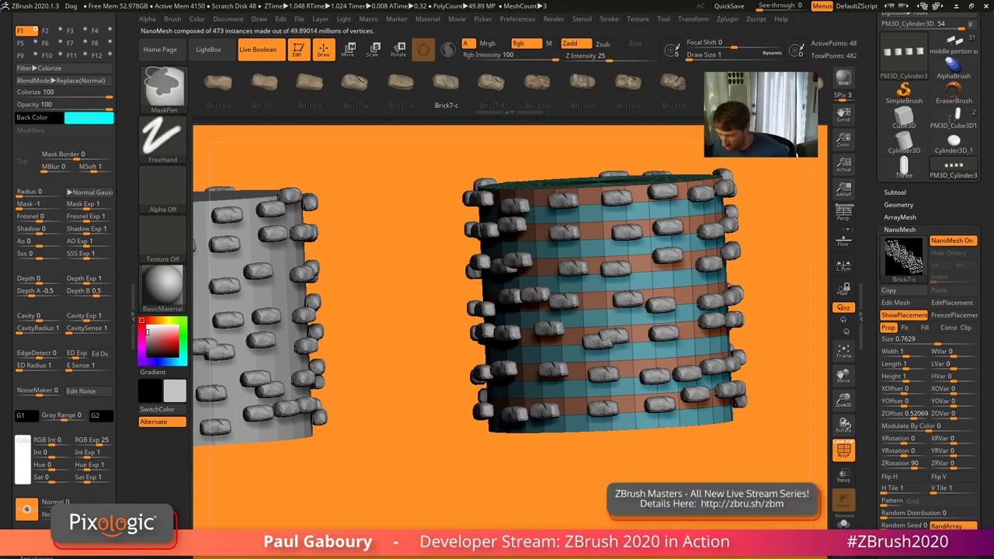
pyautogui.hotkey('ctrl', 'z')
pyautogui.press('ctrl')
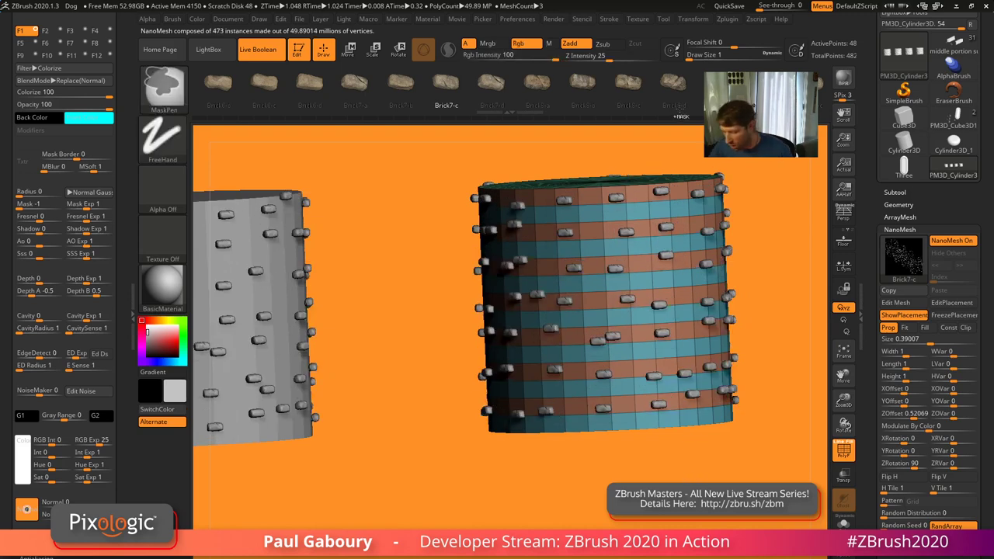
pyautogui.hotkey('ctrl', 'z')
pyautogui.press('ctrl')
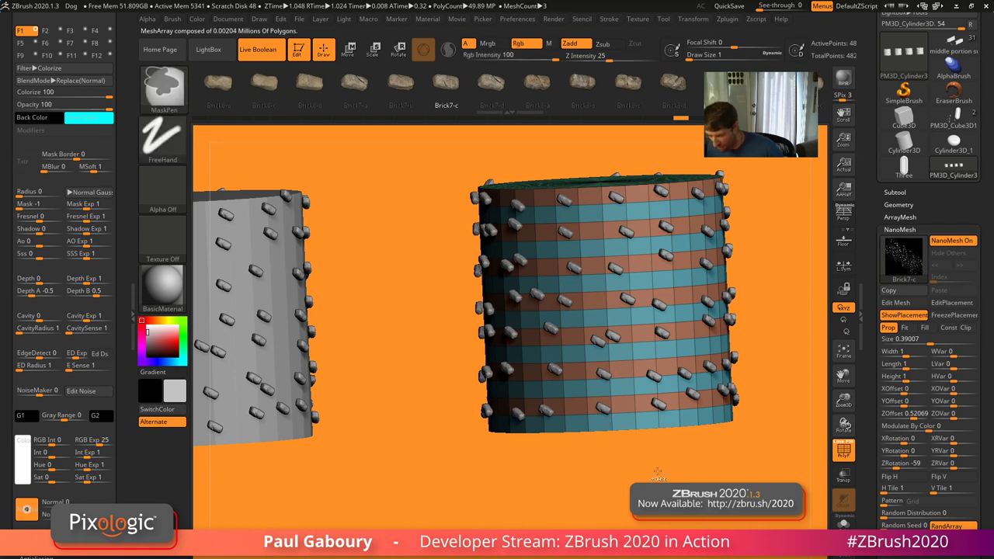
pyautogui.hotkey('ctrl', 'z')
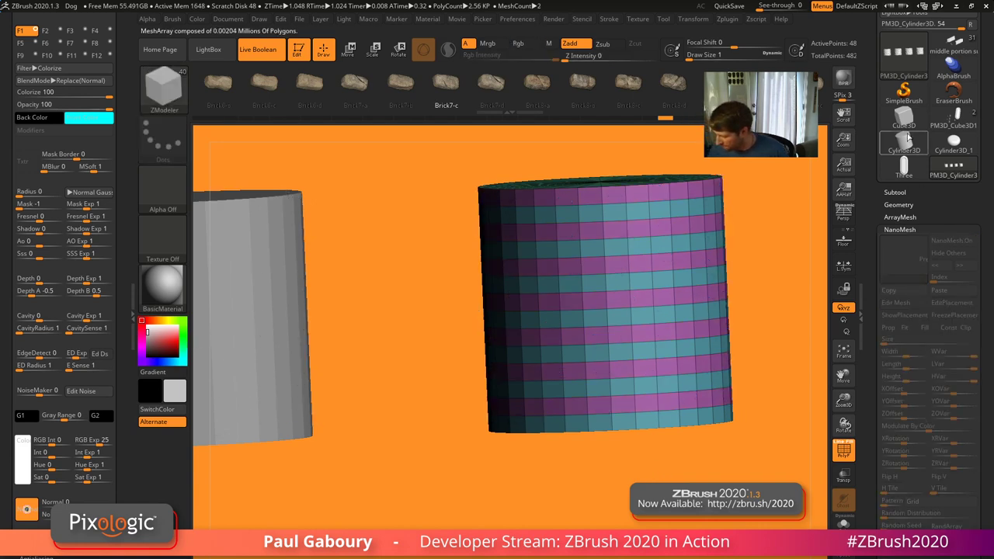
# Switch to the Cube3D primitive and convert it to a PolyMesh3D
pyautogui.click(904, 118)
pyautogui.click(896, 353)
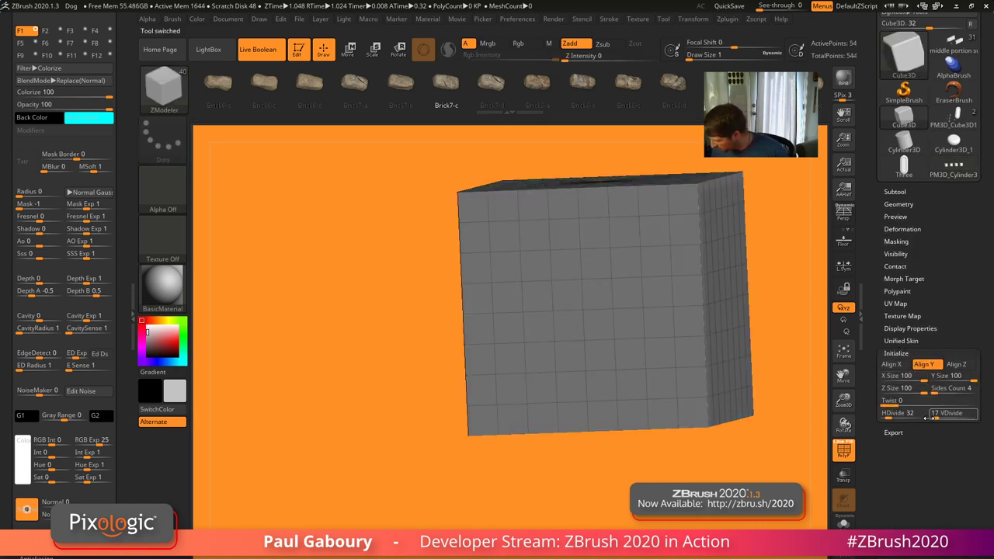
pyautogui.moveTo(954, 261); pyautogui.dragTo(956, 361)
pyautogui.click(932, 85)
# Initialize the mesh as a QCube with X, Y and Z resolution set to 1
pyautogui.moveTo(947, 456); pyautogui.dragTo(949, 362)
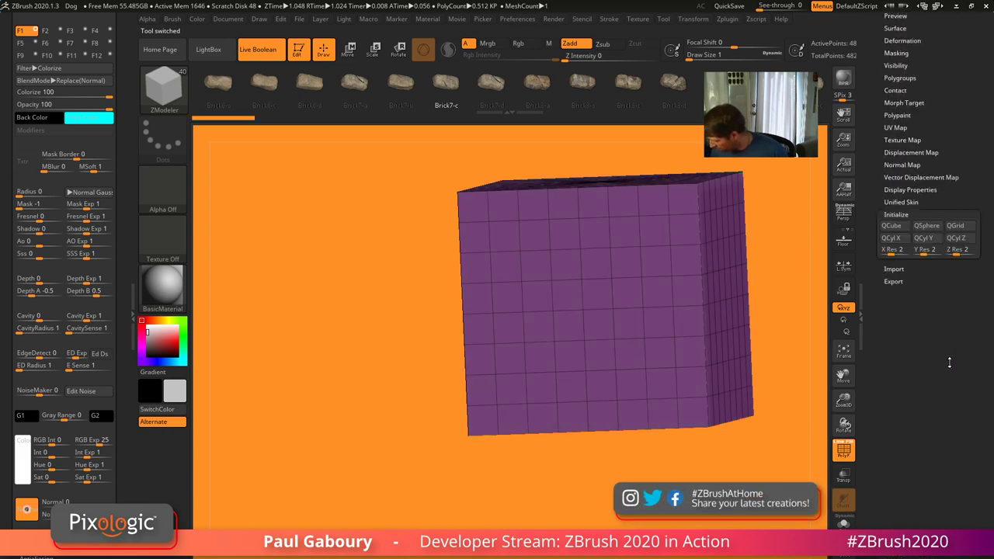
pyautogui.press('Tab')
pyautogui.write('1')
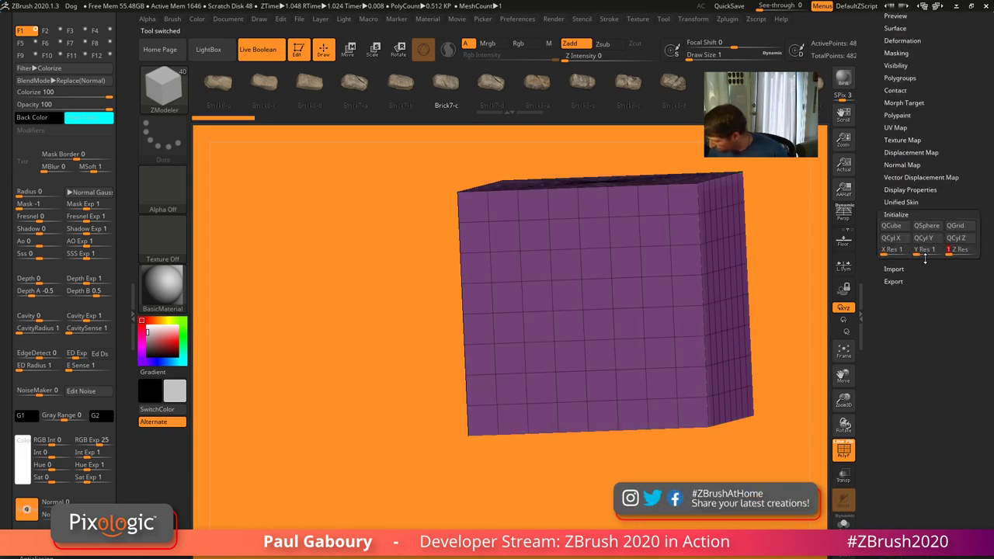
pyautogui.click(893, 226)
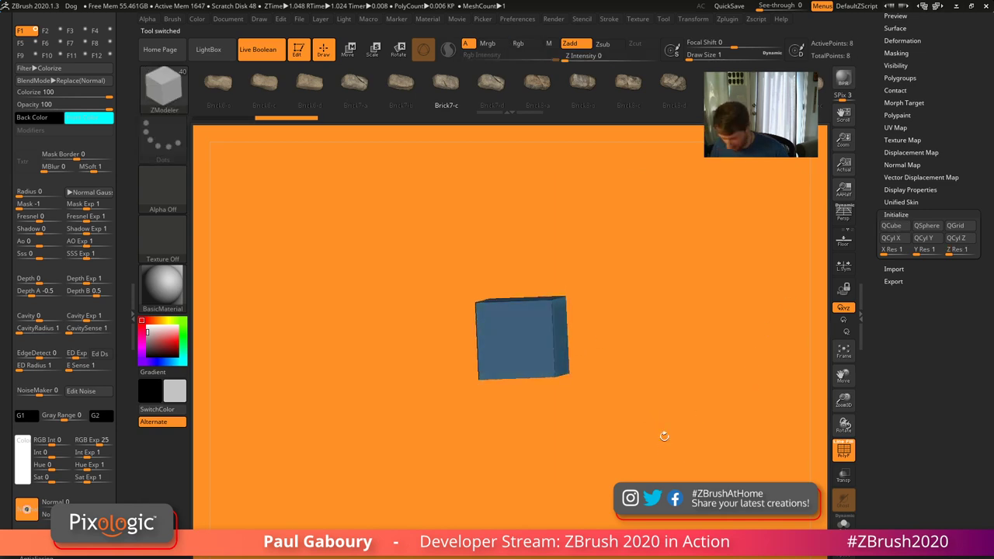
# Unify the cube's size with the Unify deformation
pyautogui.keyDown('ctrl'); pyautogui.moveTo(664, 437); pyautogui.dragTo(668, 438, button='right'); pyautogui.keyUp('ctrl')
pyautogui.moveTo(954, 150); pyautogui.dragTo(954, 243)
pyautogui.keyDown('shift'); pyautogui.click(925, 134); pyautogui.keyUp('shift')
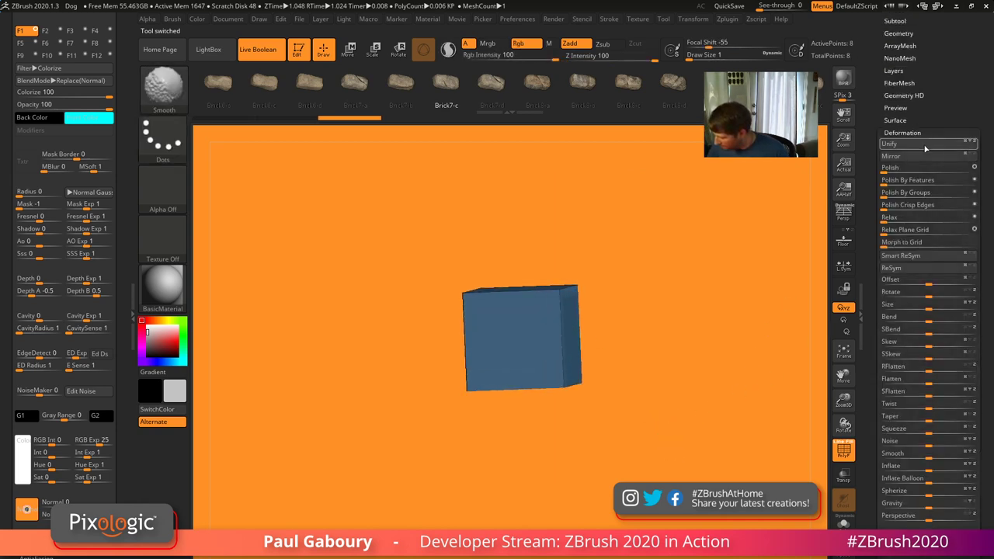
pyautogui.click(912, 145)
# Scale the cube down along its vertical axis with the gizmo to form a flat brick less than half its depth in height
pyautogui.keyDown('ctrl'); pyautogui.moveTo(675, 439); pyautogui.dragTo(574, 385, button='right'); pyautogui.keyUp('ctrl')
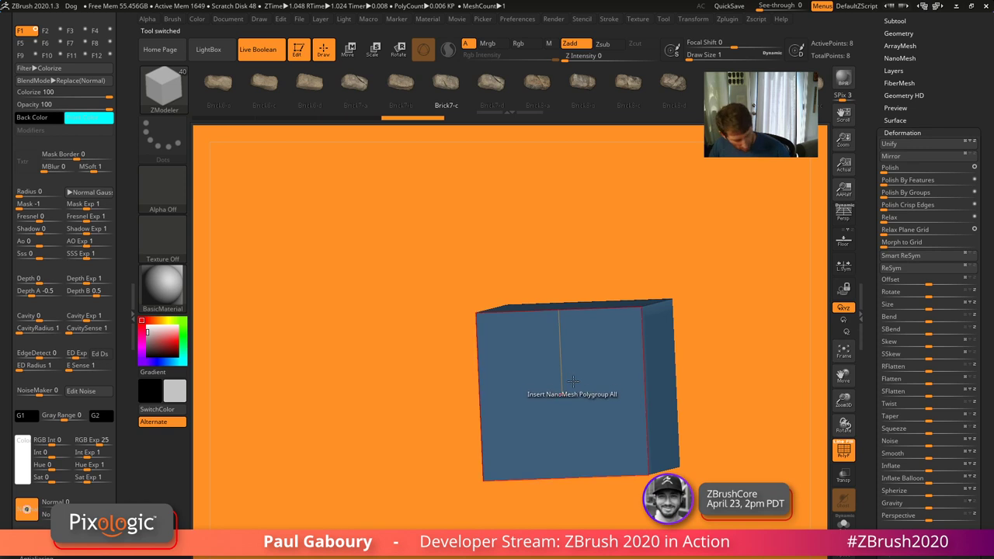
pyautogui.press('w')
pyautogui.moveTo(579, 374); pyautogui.dragTo(580, 438)
pyautogui.moveTo(601, 458); pyautogui.dragTo(660, 520, button='right')
pyautogui.moveTo(578, 425); pyautogui.dragTo(579, 397)
pyautogui.moveTo(621, 435); pyautogui.dragTo(676, 402, button='right')
pyautogui.keyDown('shift'); pyautogui.moveTo(676, 401); pyautogui.dragTo(746, 350); pyautogui.keyUp('shift')
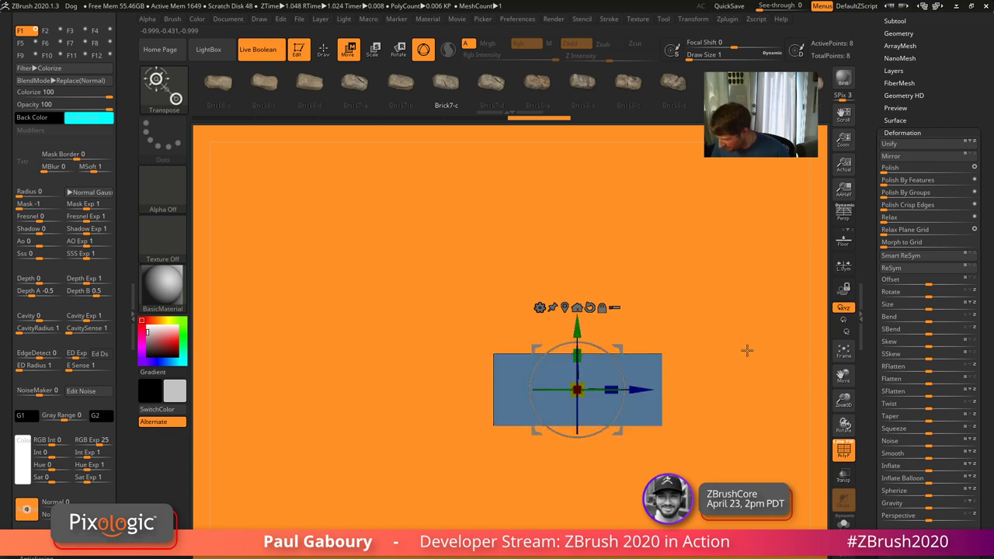
# Enable Dynamic Subdiv on the brick with QGrid 1 and bevel, and set its Coverage to about 0.11
pyautogui.click(898, 33)
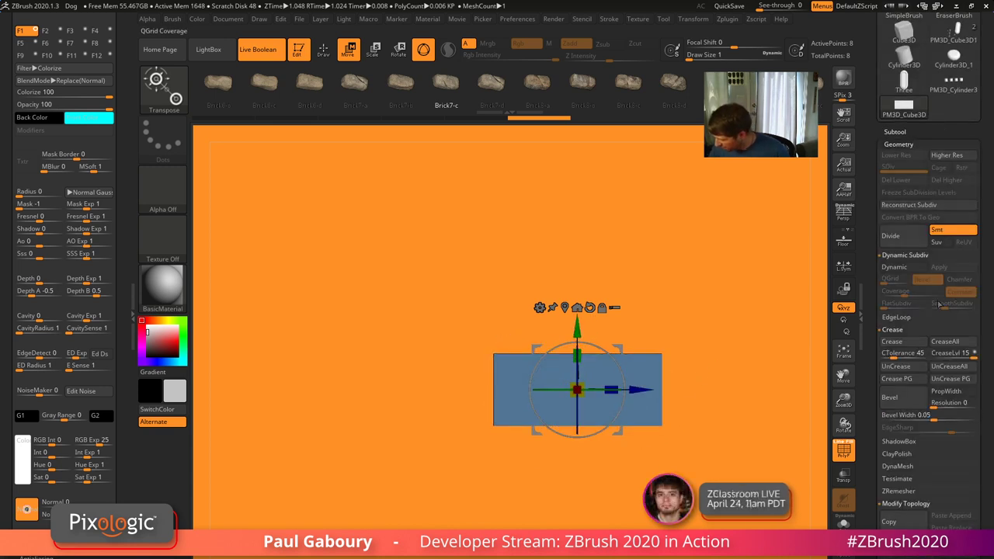
pyautogui.click(894, 267)
pyautogui.moveTo(944, 308); pyautogui.dragTo(928, 305)
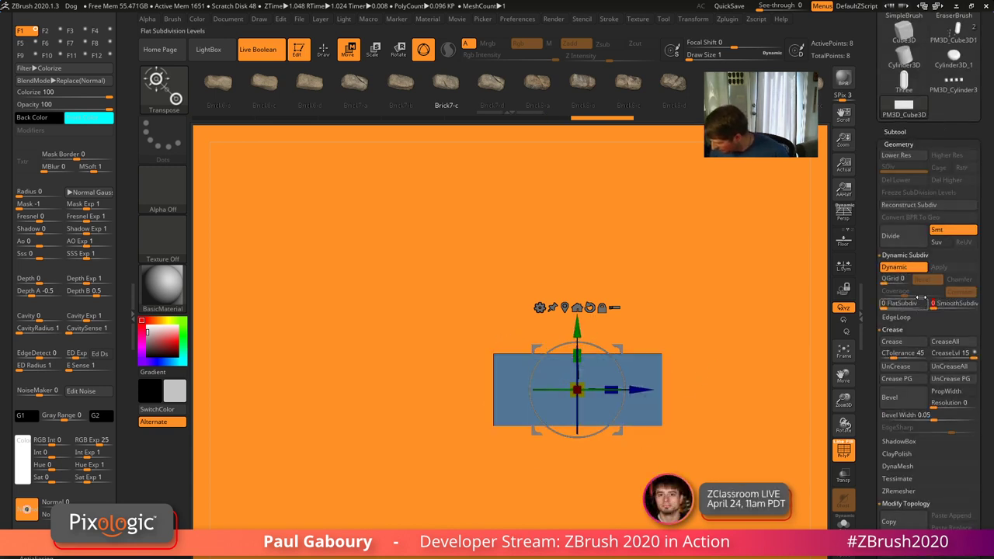
pyautogui.click(885, 280)
pyautogui.moveTo(767, 375); pyautogui.dragTo(736, 466)
pyautogui.moveTo(901, 291); pyautogui.dragTo(922, 294)
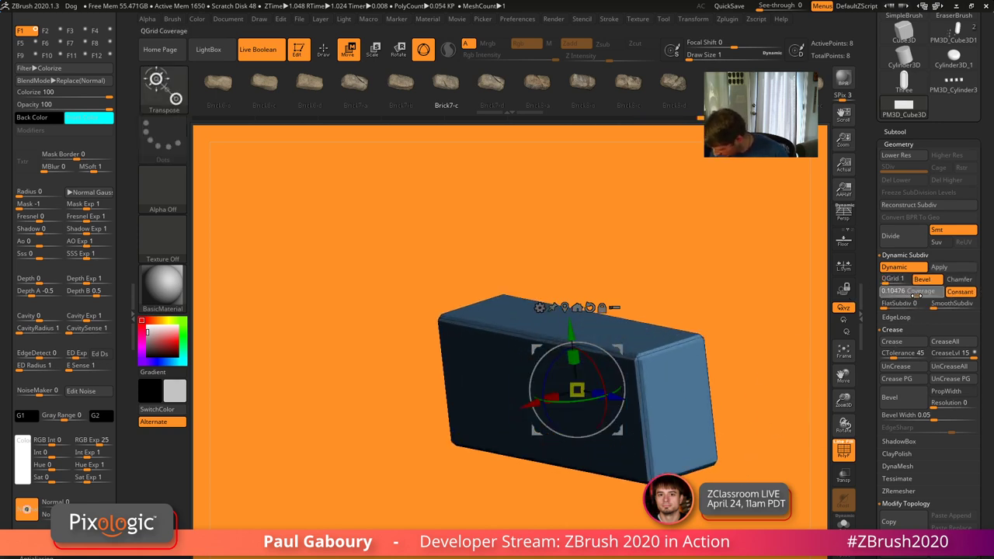
pyautogui.moveTo(723, 473)
pyautogui.mouseDown()
pyautogui.moveTo(750, 471)
pyautogui.moveTo(704, 455)
pyautogui.moveTo(722, 475)
pyautogui.moveTo(713, 443)
pyautogui.mouseUp()
pyautogui.hotkey('shift', 'f')
pyautogui.press('q')
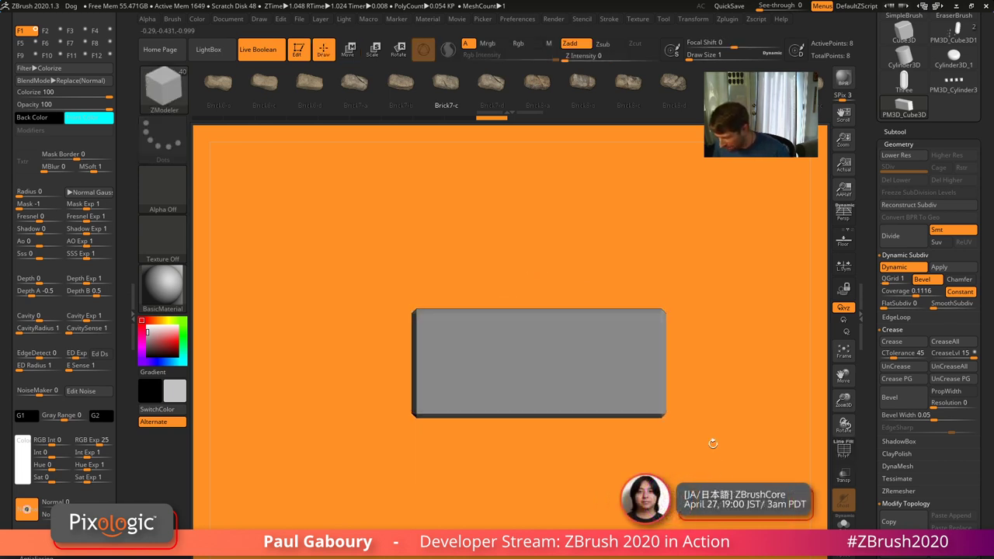
# Apply the dynamic subdivision to the brick so the bevelled edges become real geometry, and show its polyframe
pyautogui.click(940, 268)
pyautogui.moveTo(743, 406); pyautogui.dragTo(687, 437)
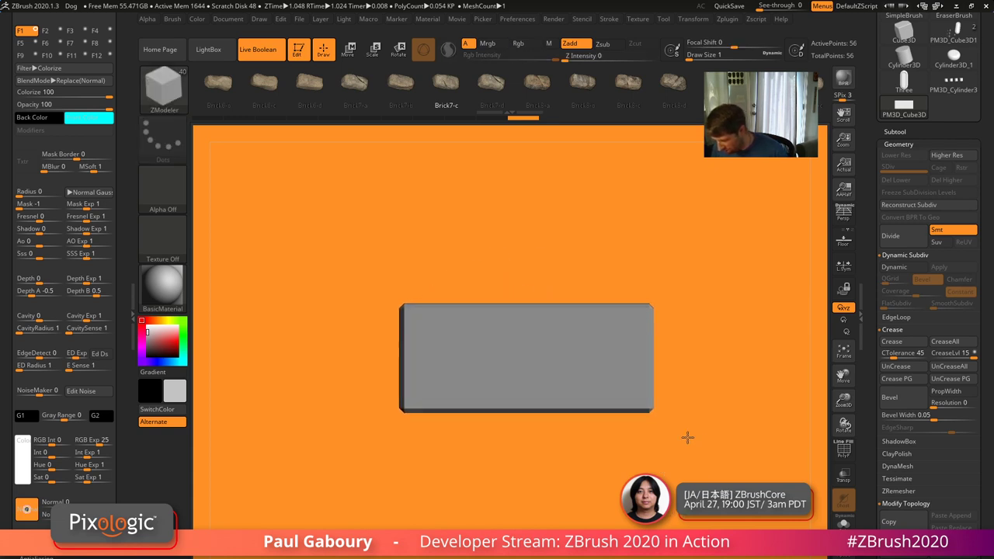
pyautogui.keyDown('ctrl'); pyautogui.moveTo(687, 437); pyautogui.dragTo(666, 437, button='right'); pyautogui.keyUp('ctrl')
pyautogui.hotkey('shift', 'f')
pyautogui.moveTo(665, 438)
pyautogui.mouseDown()
pyautogui.moveTo(635, 471)
pyautogui.moveTo(660, 419)
pyautogui.moveTo(673, 419)
pyautogui.mouseUp()
pyautogui.keyDown('alt'); pyautogui.moveTo(645, 423); pyautogui.dragTo(672, 440, button='right'); pyautogui.keyUp('alt')
pyautogui.keyDown('ctrl'); pyautogui.moveTo(672, 440); pyautogui.dragTo(649, 434, button='right'); pyautogui.keyUp('ctrl')
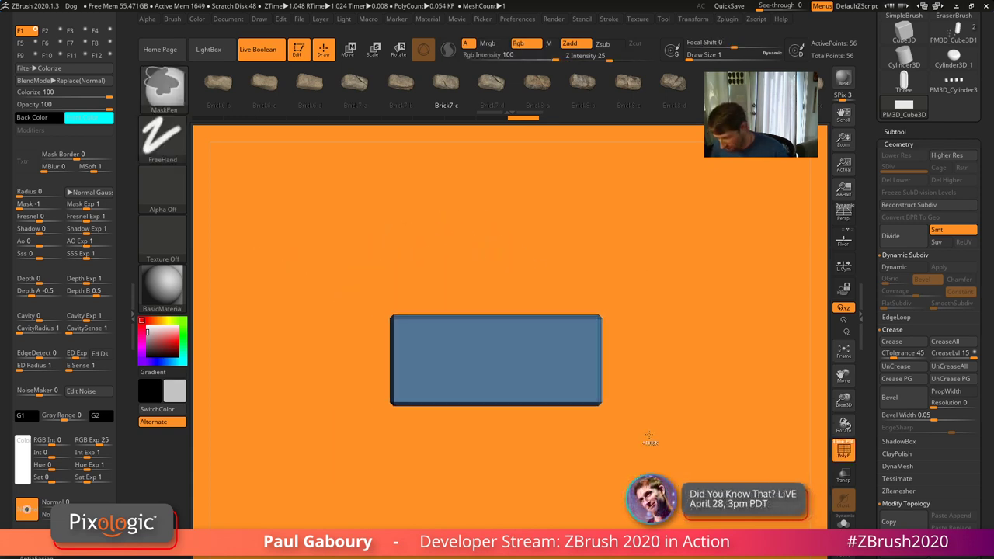
# Rename the brick subtool Brick1 and duplicate it as a second brick to modify
pyautogui.click(896, 132)
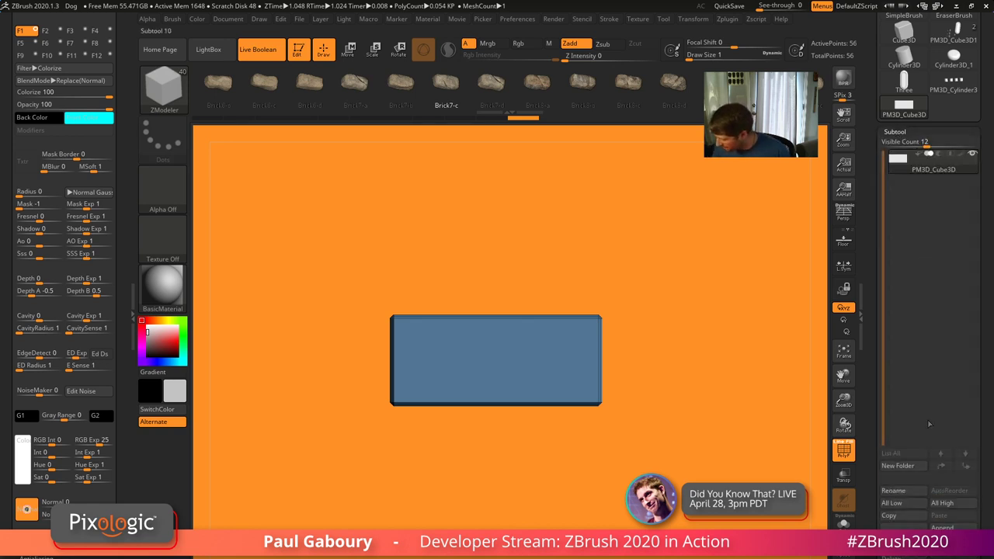
pyautogui.click(904, 494)
pyautogui.press('BackSpace')
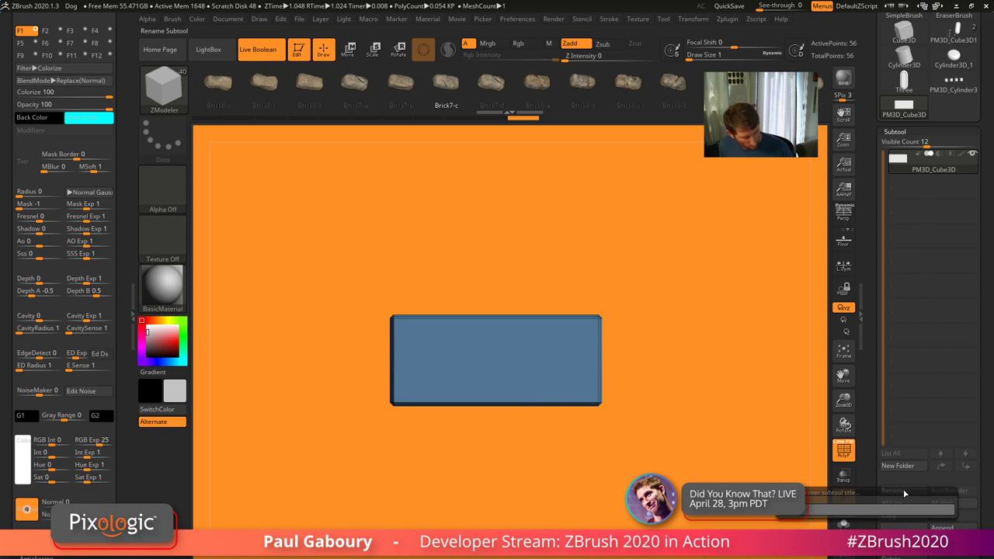
pyautogui.write('Brick1')
pyautogui.press('Return')
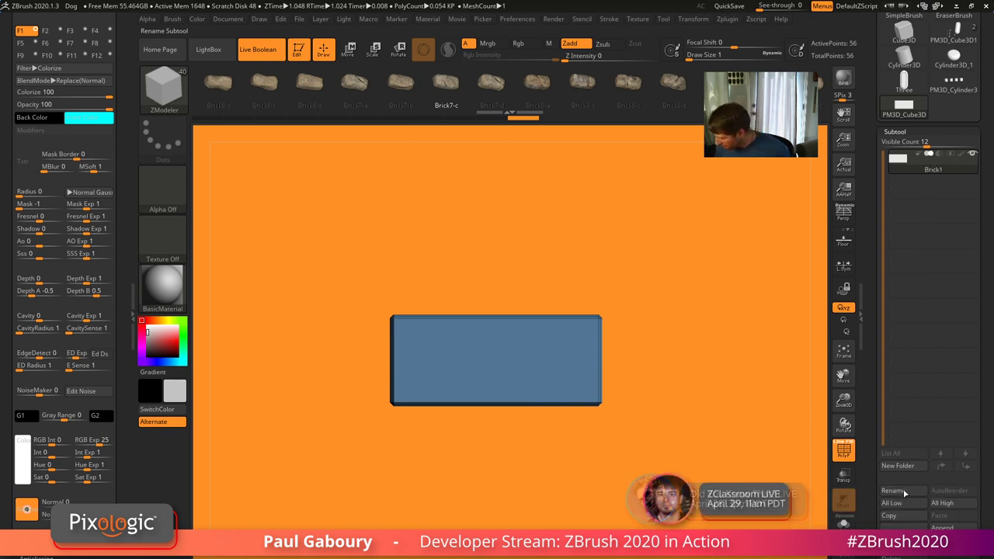
pyautogui.click(908, 522)
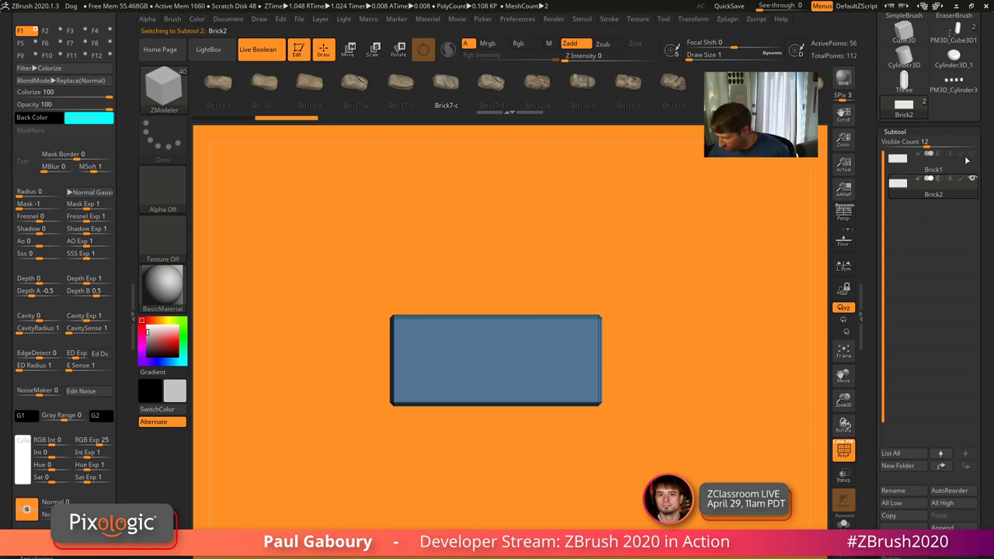
pyautogui.keyDown('ctrl'); pyautogui.moveTo(592, 453); pyautogui.dragTo(602, 464, button='right'); pyautogui.keyUp('ctrl')
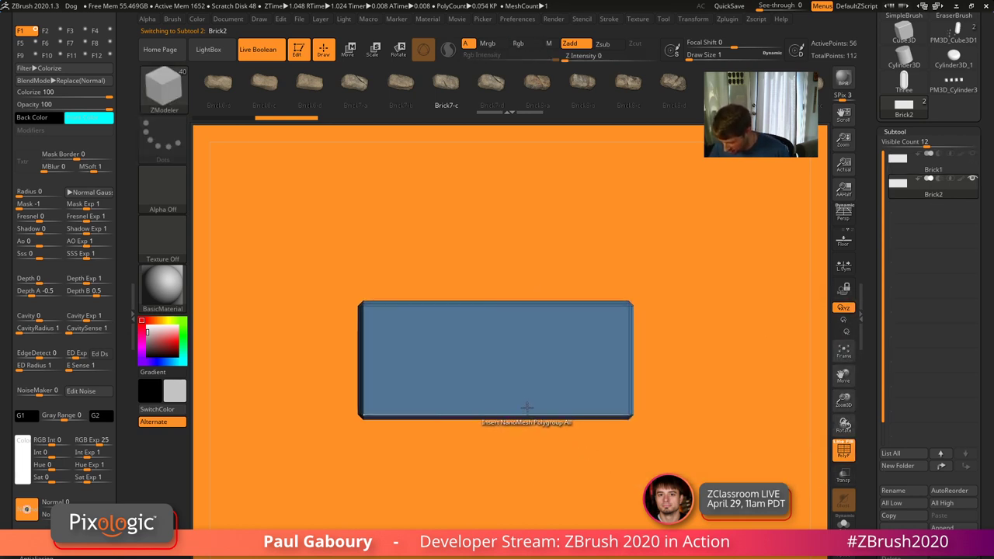
# Insert two closely spaced vertical edge loops near the second brick's middle and one horizontal loop near its upper edge with ZModeler
pyautogui.press('space')
pyautogui.click(504, 320)
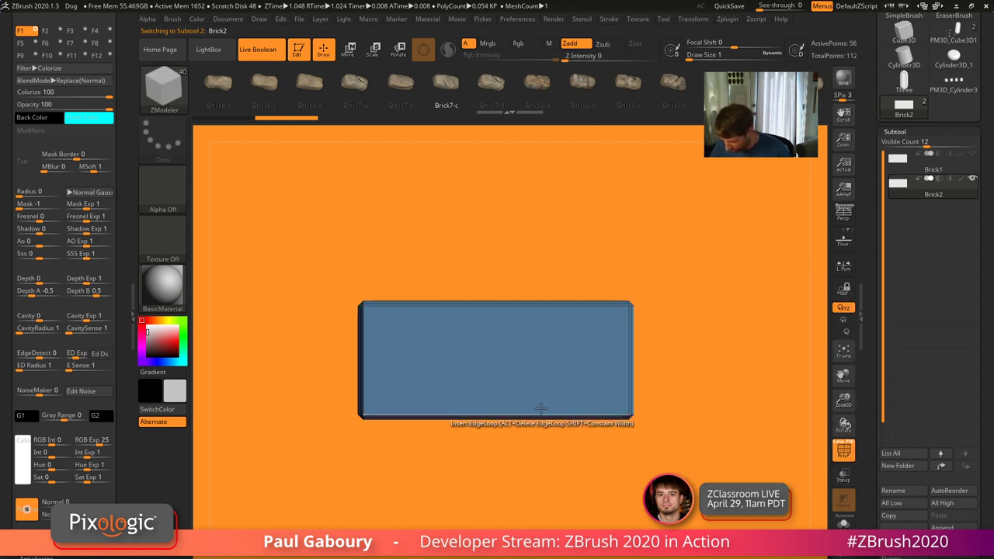
pyautogui.click(528, 414)
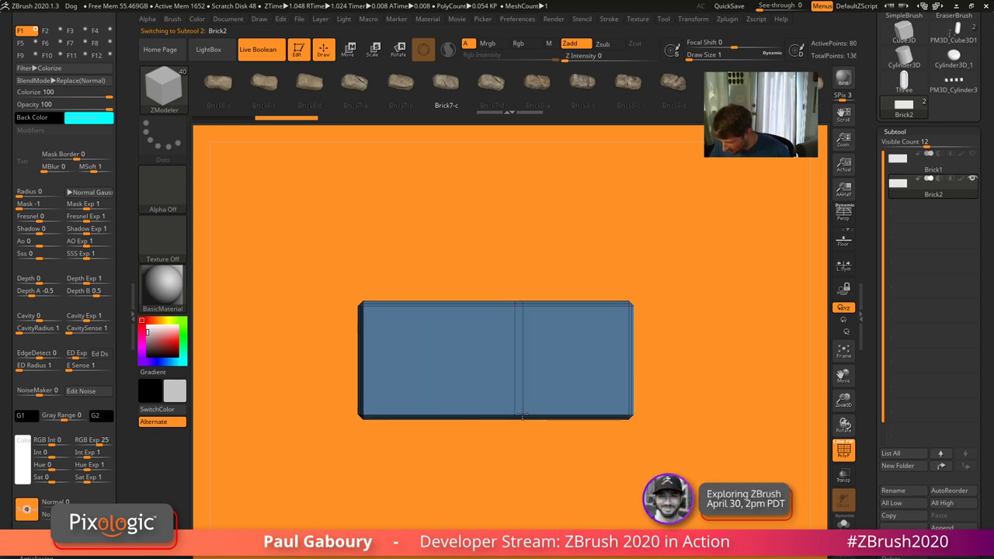
pyautogui.click(526, 313)
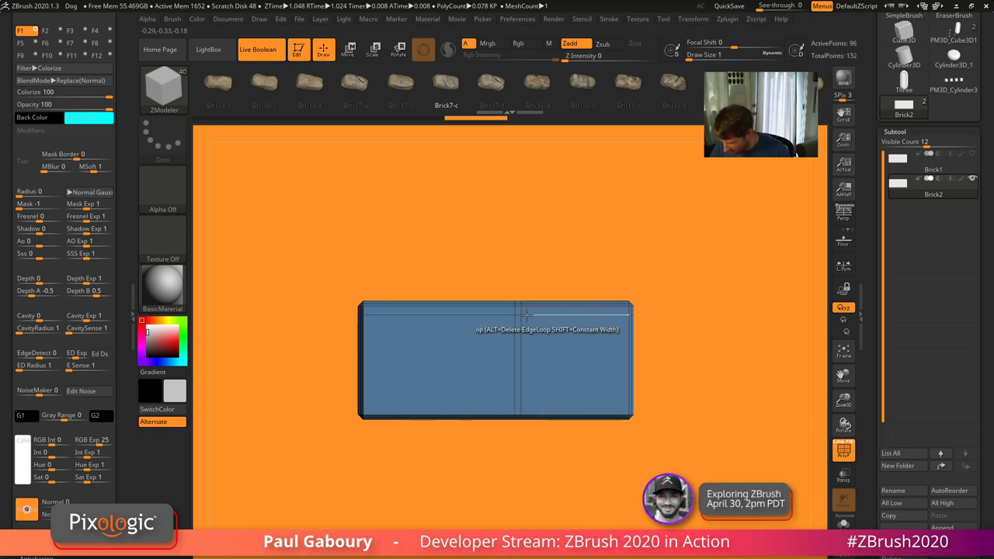
pyautogui.keyDown('ctrl'); pyautogui.moveTo(526, 315); pyautogui.dragTo(539, 362, button='right'); pyautogui.keyUp('ctrl')
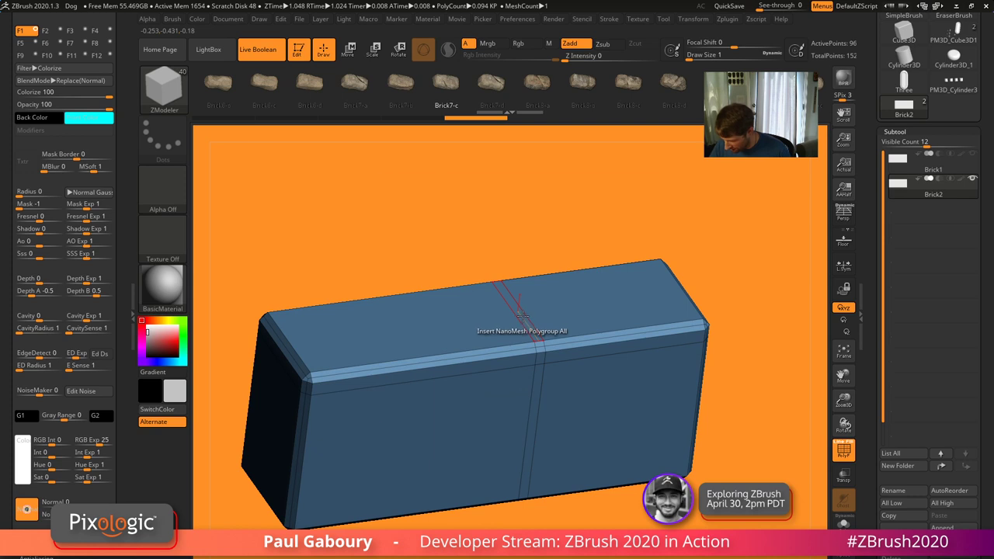
# Cut a narrow notch into the brick's upper edge by pushing the polygons between the two close loops through with QMesh
pyautogui.press('space')
pyautogui.click(583, 195)
pyautogui.click(457, 326)
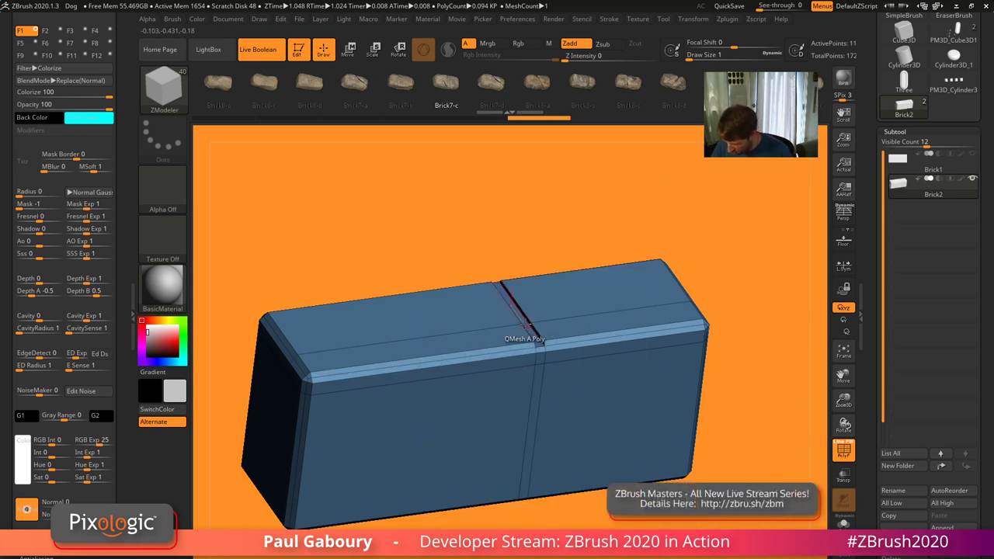
pyautogui.hotkey('ctrl', 'shift', 'z')
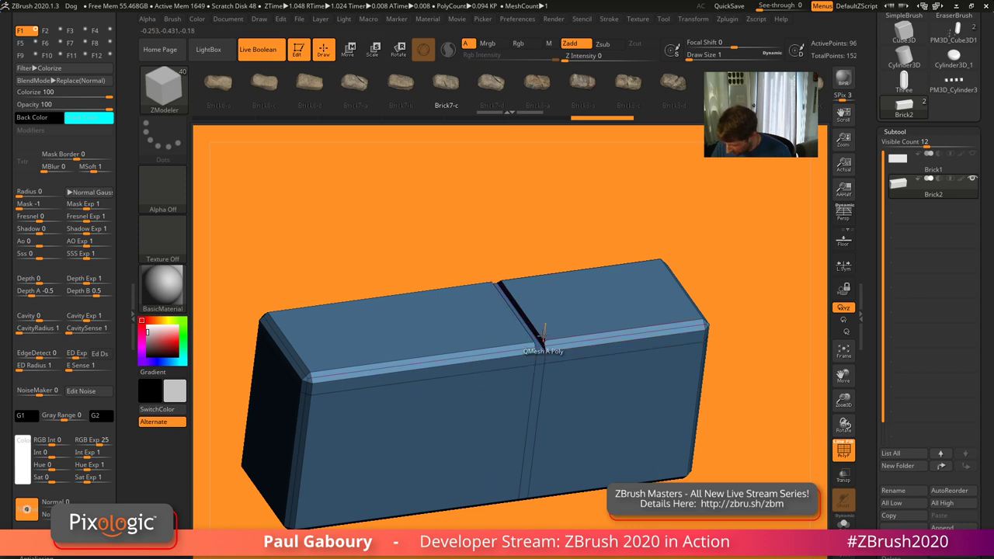
pyautogui.moveTo(530, 333); pyautogui.dragTo(538, 350, button='right')
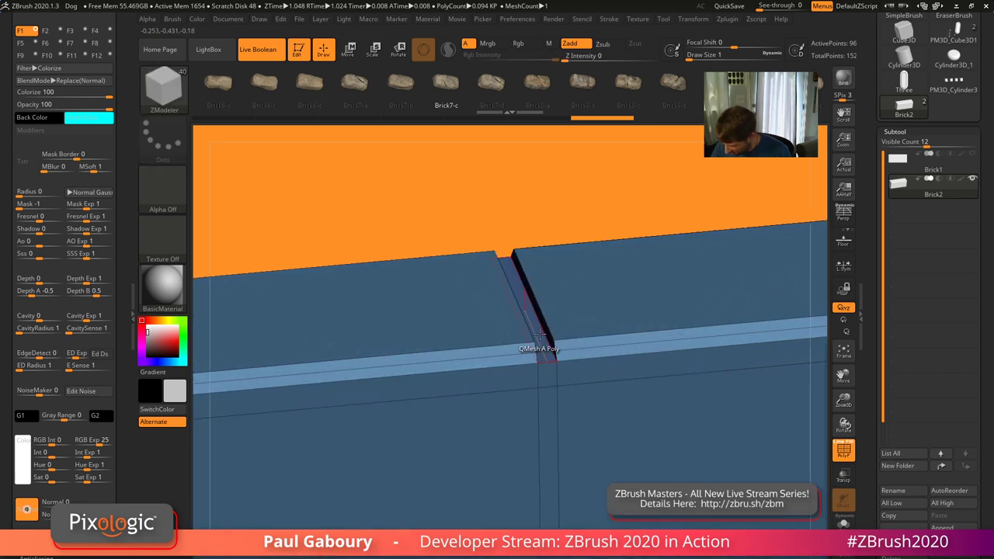
pyautogui.moveTo(539, 350); pyautogui.dragTo(544, 364)
pyautogui.keyDown('ctrl'); pyautogui.moveTo(544, 364); pyautogui.dragTo(544, 419, button='right'); pyautogui.keyUp('ctrl')
pyautogui.keyDown('alt'); pyautogui.moveTo(543, 419); pyautogui.dragTo(547, 311, button='right'); pyautogui.keyUp('alt')
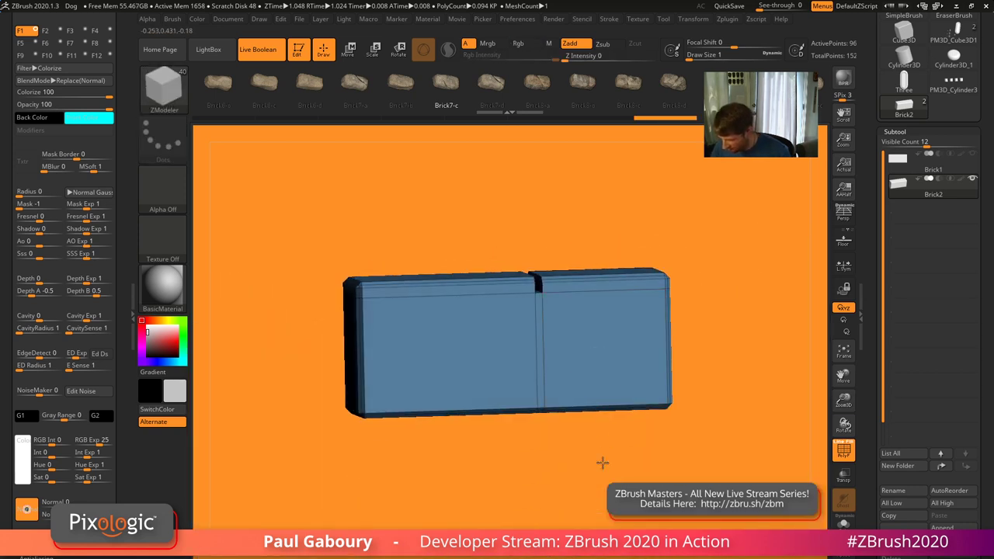
# Insert two more widely spaced vertical edge loops across the brick's left part
pyautogui.moveTo(601, 461); pyautogui.dragTo(520, 417, button='right')
pyautogui.click(443, 412)
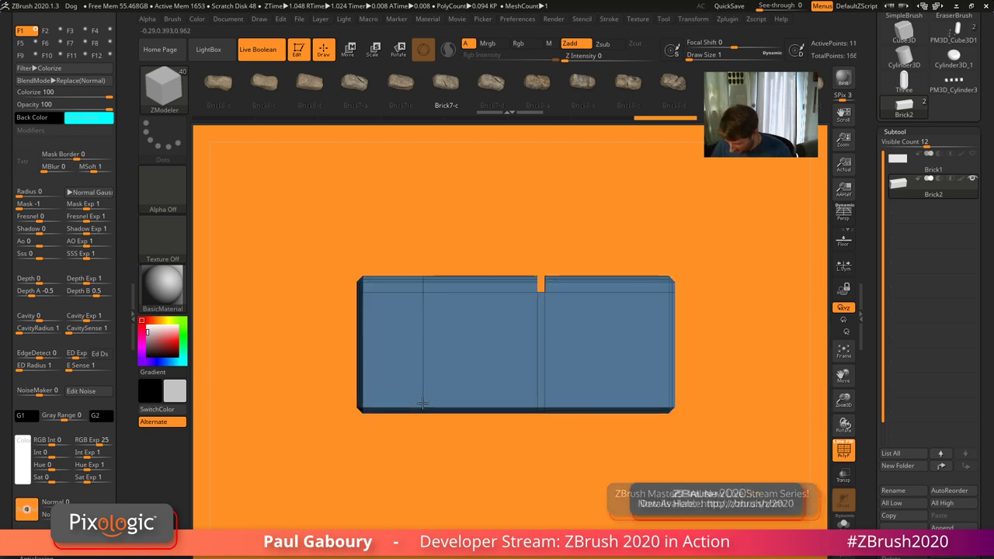
pyautogui.moveTo(458, 407); pyautogui.dragTo(453, 450, button='right')
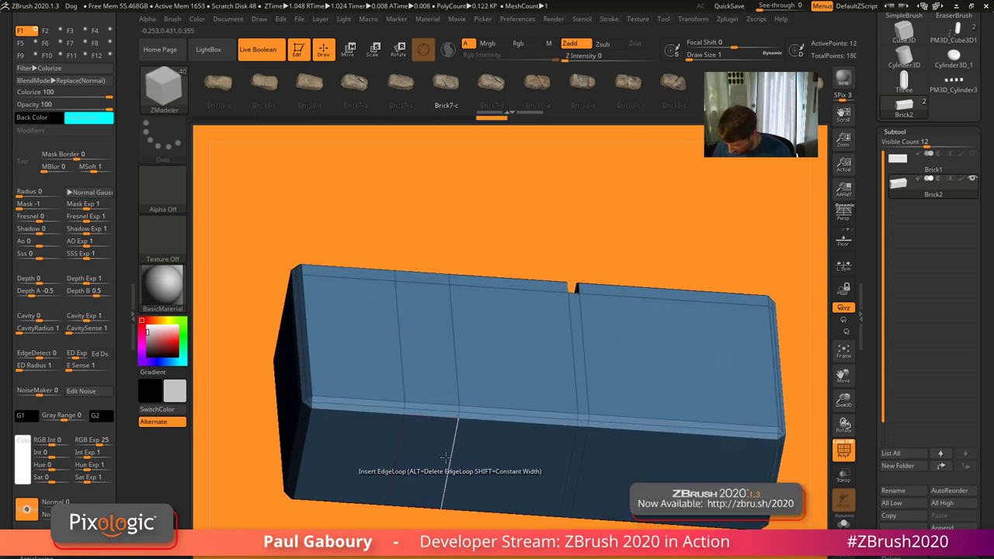
# Cut a wider notch into the brick's lower edge by pushing the polygons between the new loops through with QMesh
pyautogui.moveTo(435, 458)
pyautogui.mouseDown()
pyautogui.moveTo(432, 440)
pyautogui.moveTo(431, 449)
pyautogui.mouseUp()
pyautogui.moveTo(506, 371); pyautogui.dragTo(459, 357, button='right')
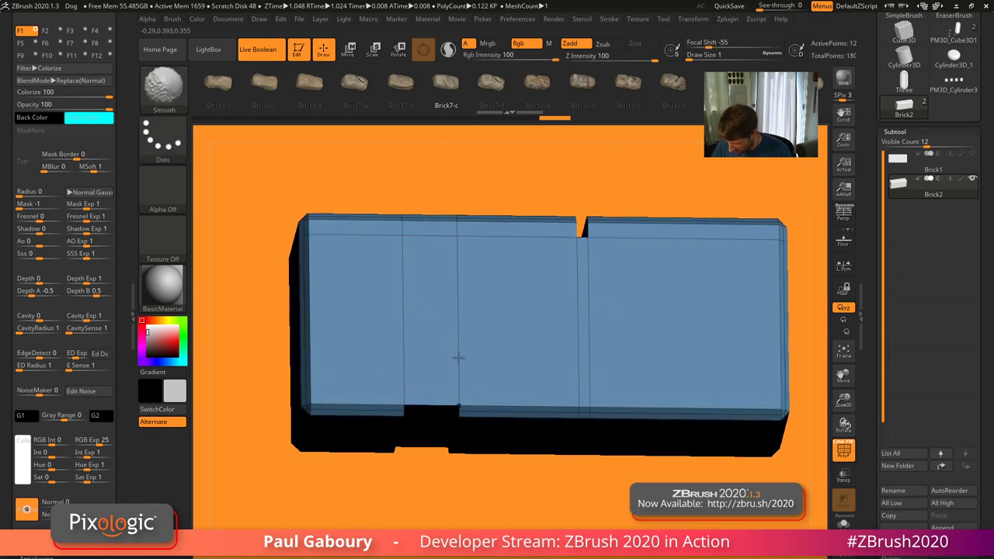
pyautogui.moveTo(459, 358); pyautogui.dragTo(459, 368)
pyautogui.moveTo(437, 434); pyautogui.dragTo(436, 410)
pyautogui.moveTo(436, 410)
pyautogui.keyDown('ctrl'); pyautogui.mouseDown(button='right')
pyautogui.moveTo(482, 413)
pyautogui.moveTo(555, 482)
pyautogui.moveTo(533, 466)
pyautogui.mouseUp(button='right'); pyautogui.keyUp('ctrl')
pyautogui.moveTo(548, 469)
pyautogui.keyDown('shift'); pyautogui.mouseDown()
pyautogui.moveTo(594, 484)
pyautogui.moveTo(606, 458)
pyautogui.mouseUp(); pyautogui.keyUp('shift')
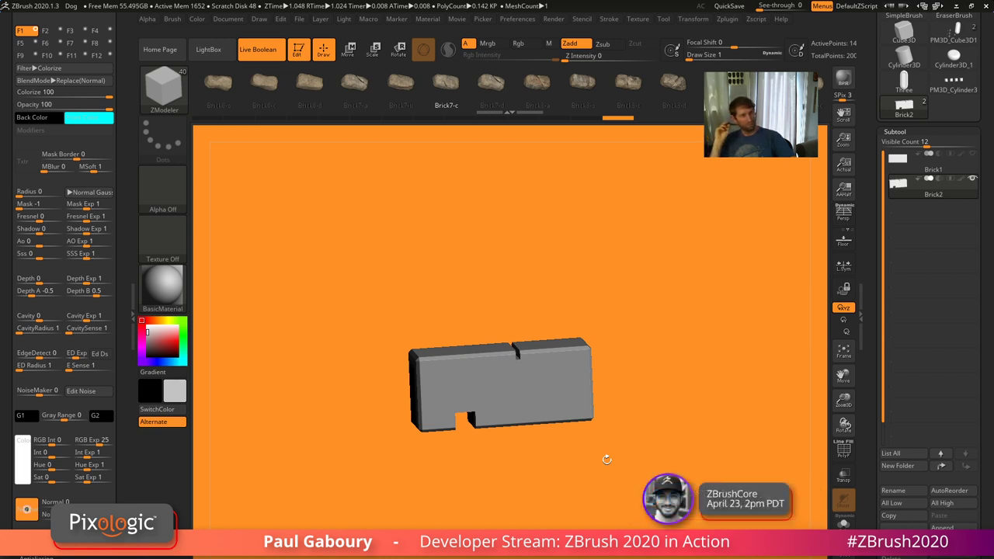
# Select Brick1, create an InsertMultiMesh brush from both brick subtools, and turn it into a NanoMesh brush
pyautogui.click(932, 160)
pyautogui.keyDown('shift'); pyautogui.moveTo(699, 420); pyautogui.dragTo(652, 496); pyautogui.keyUp('shift')
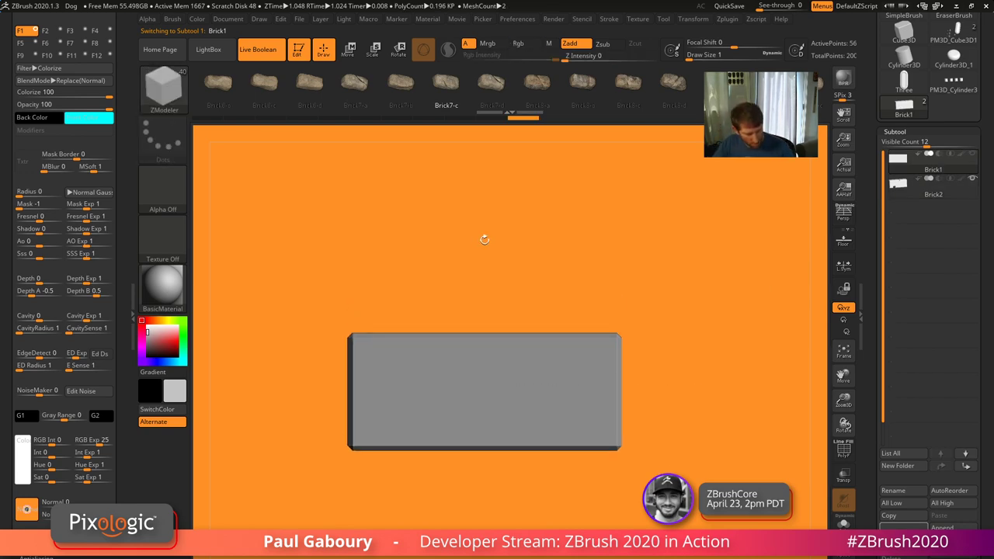
pyautogui.press('b')
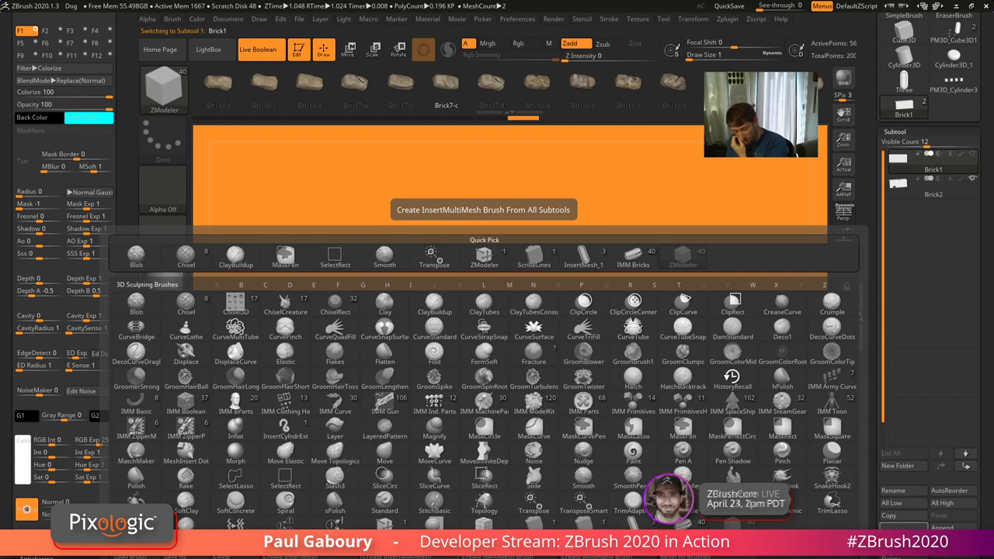
pyautogui.click(421, 557)
pyautogui.click(259, 92)
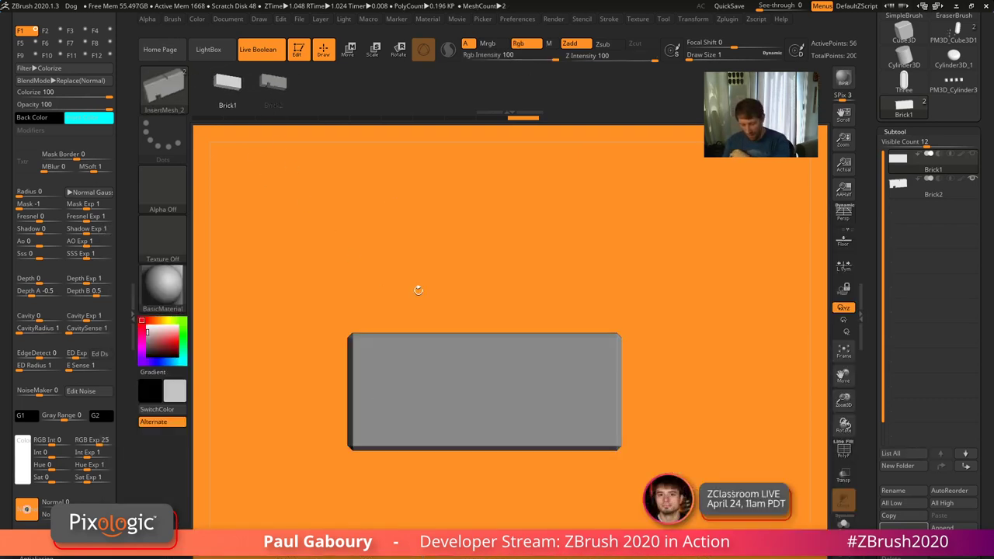
pyautogui.press('b')
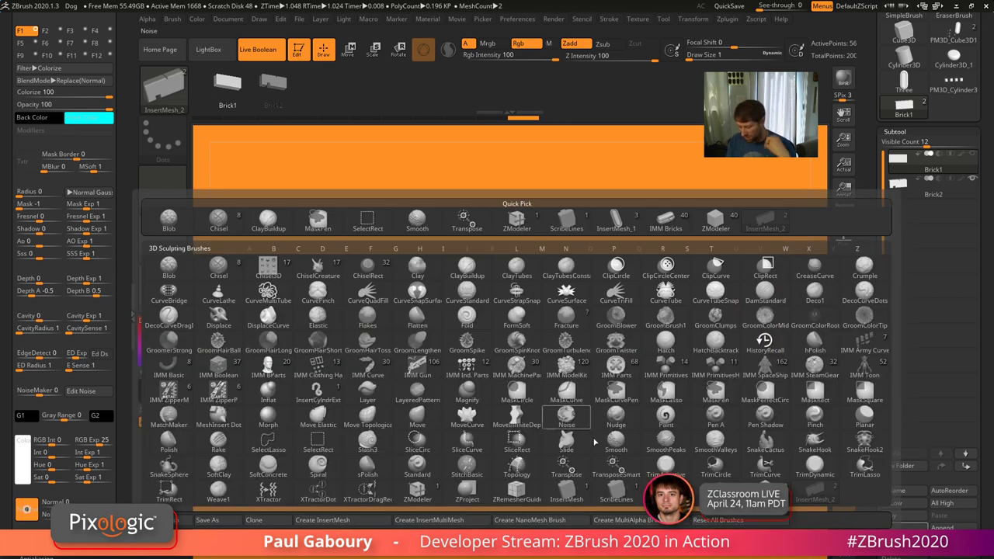
pyautogui.click(549, 522)
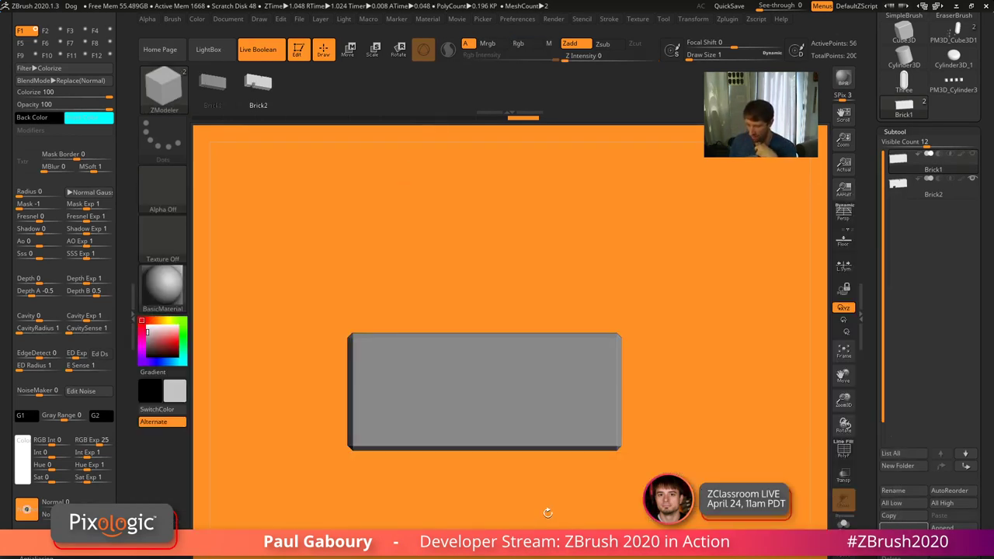
# Switch to the PM3D_Cylinder3D tool, show its polygroups and frame the whole cylinder
pyautogui.moveTo(872, 200); pyautogui.dragTo(874, 375)
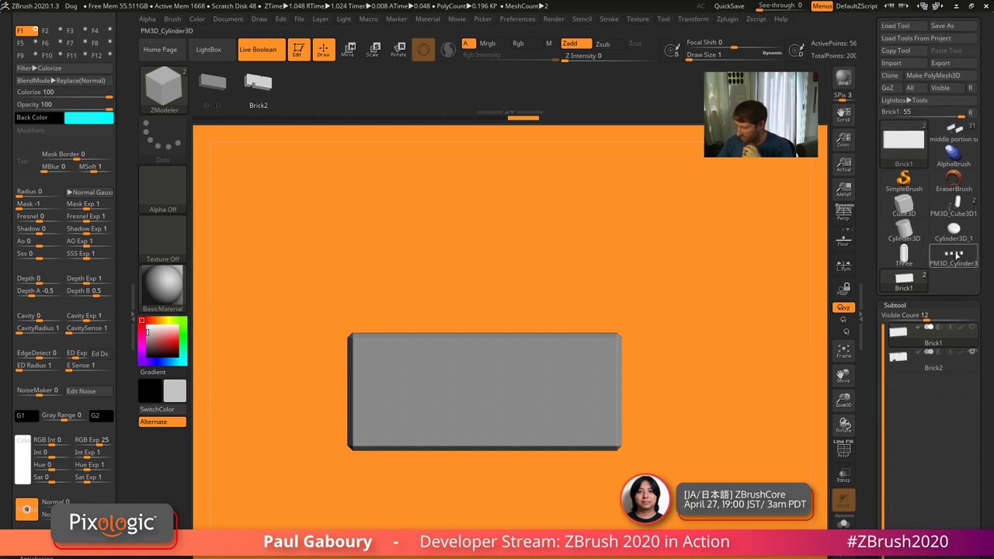
pyautogui.click(955, 258)
pyautogui.hotkey('shift', 'f')
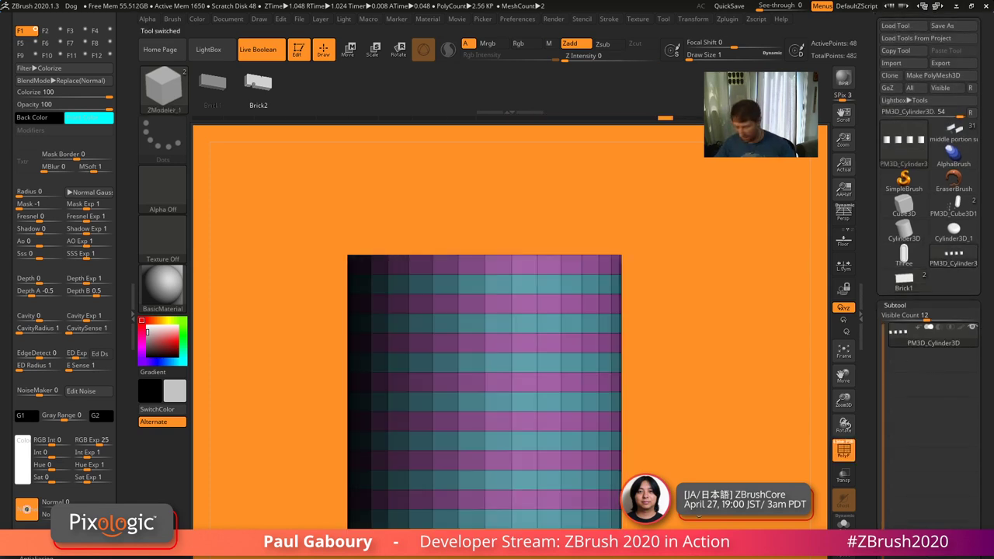
pyautogui.press('f')
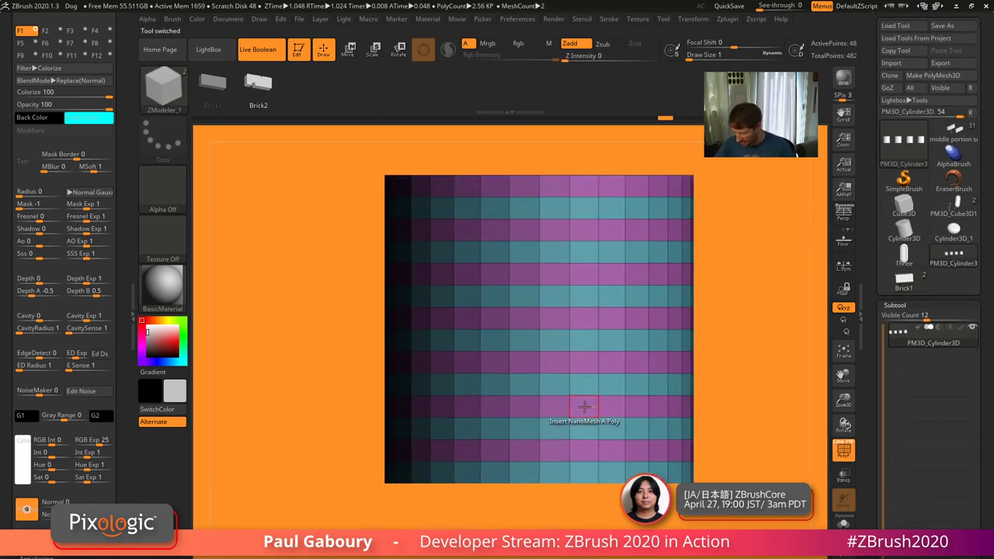
# Insert the brick NanoMesh on the cylinder's purple bands with the Polygroup All target
pyautogui.press('space')
pyautogui.click(679, 340)
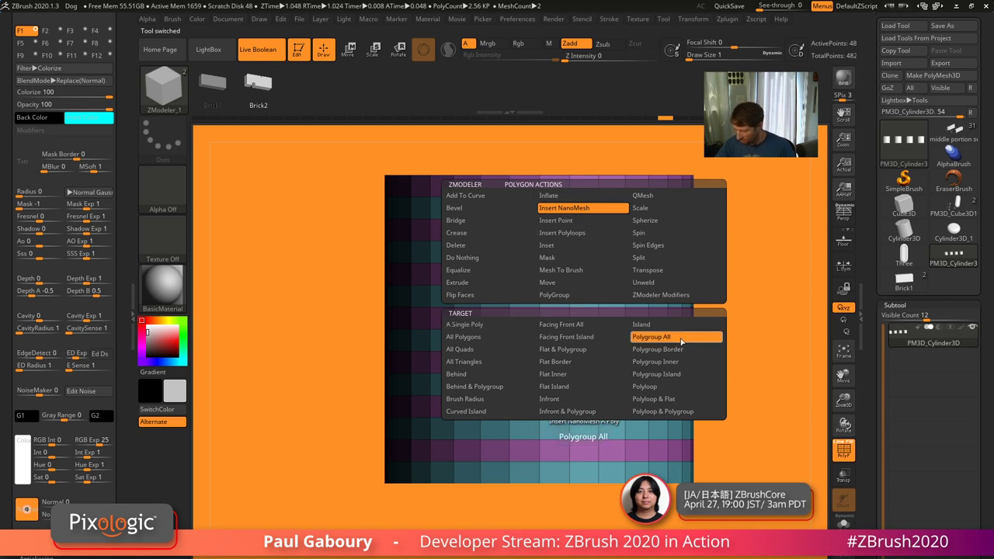
pyautogui.click(595, 416)
pyautogui.moveTo(595, 415); pyautogui.dragTo(624, 406)
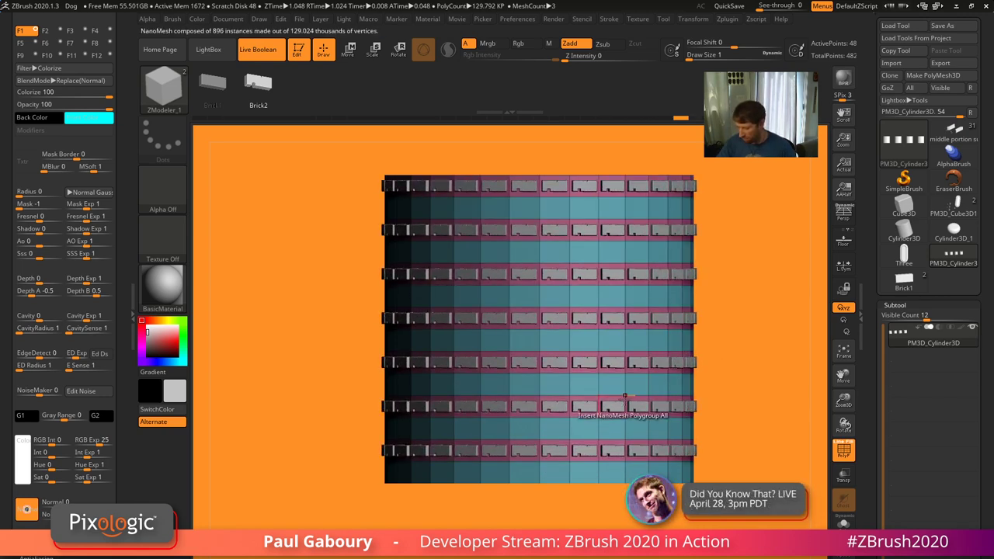
pyautogui.keyDown('ctrl'); pyautogui.moveTo(602, 371); pyautogui.dragTo(699, 416, button='right'); pyautogui.keyUp('ctrl')
pyautogui.moveTo(699, 416); pyautogui.dragTo(675, 424, button='right')
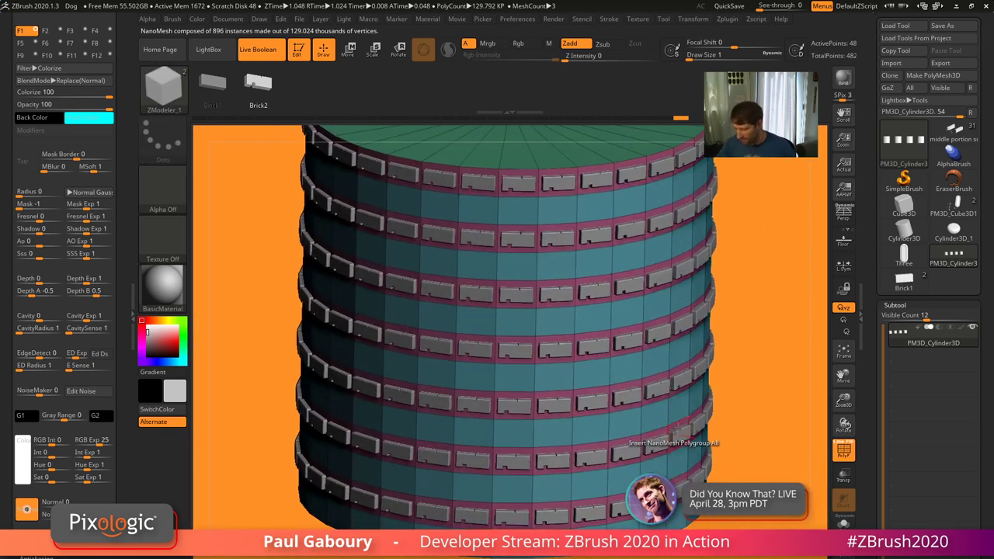
# Turn off the cylinder's polyframe display and collapse the Subtool settings
pyautogui.hotkey('shift', 'f')
pyautogui.moveTo(765, 439); pyautogui.dragTo(732, 417, button='right')
pyautogui.click(901, 304)
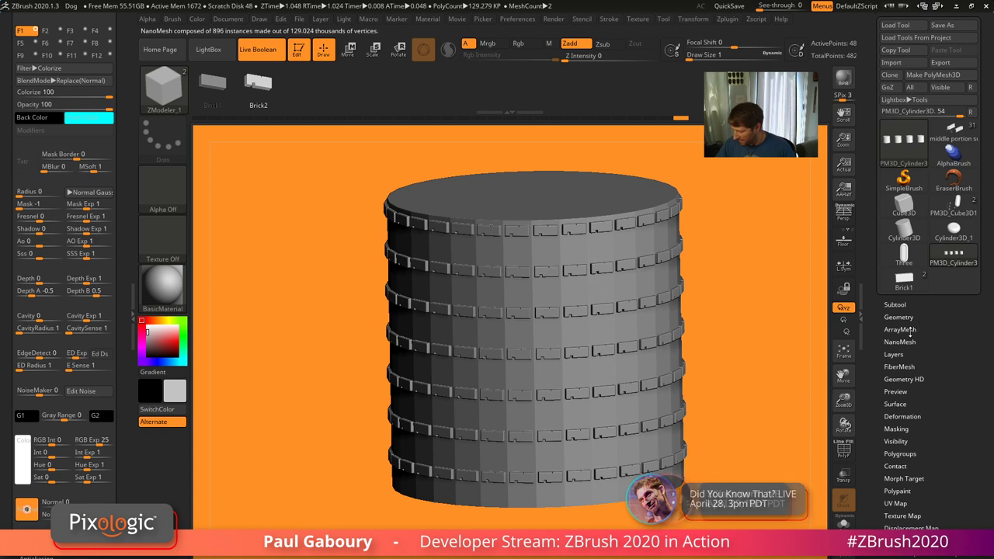
# Open the cylinder's NanoMesh settings and set the Brick2 NanoMesh's Z rotation to 90
pyautogui.click(902, 329)
pyautogui.click(902, 330)
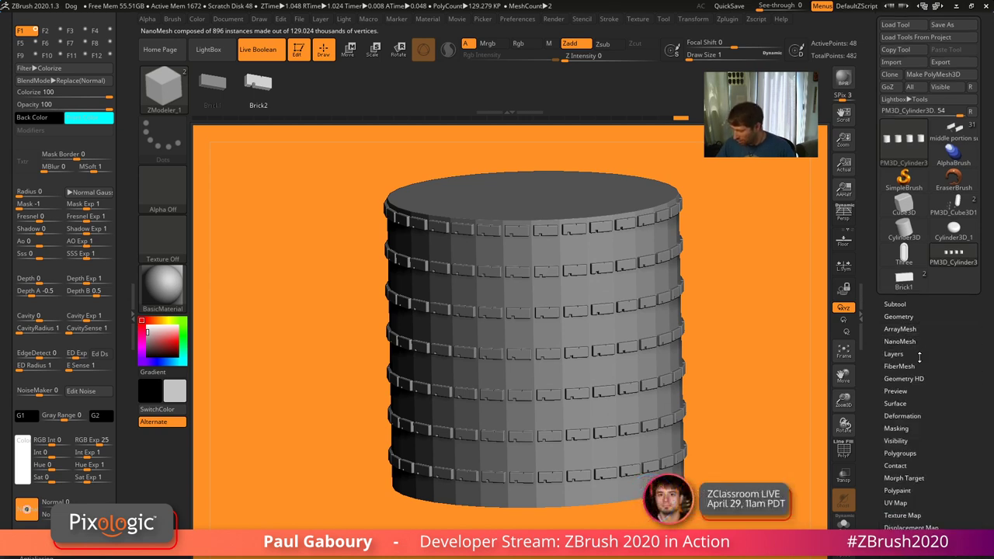
pyautogui.click(901, 341)
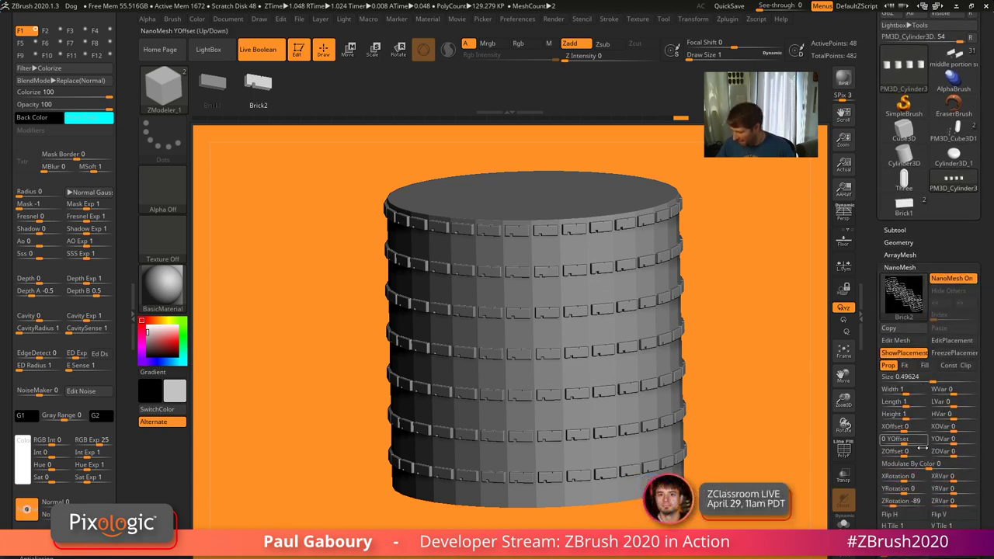
pyautogui.moveTo(893, 503); pyautogui.dragTo(905, 504)
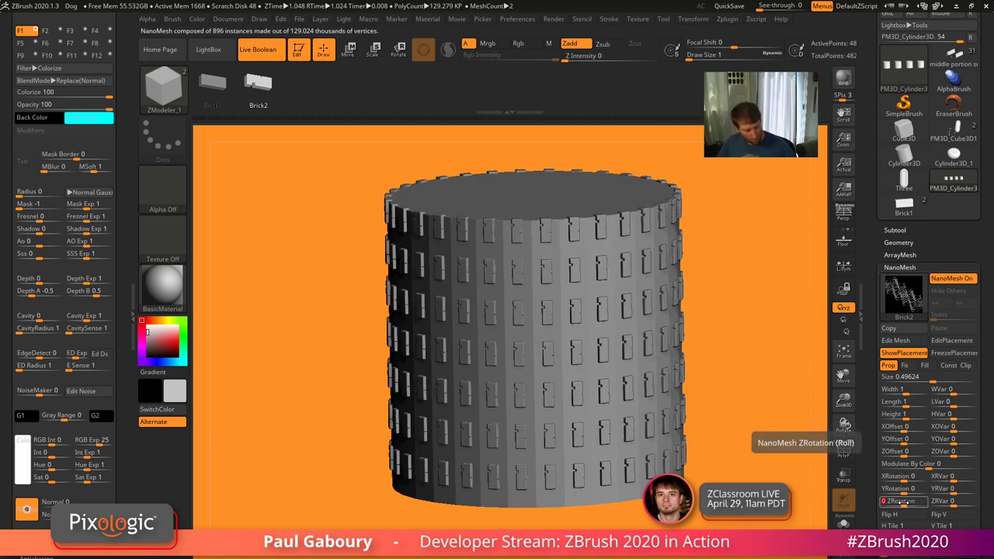
pyautogui.write('-90')
pyautogui.press('Return')
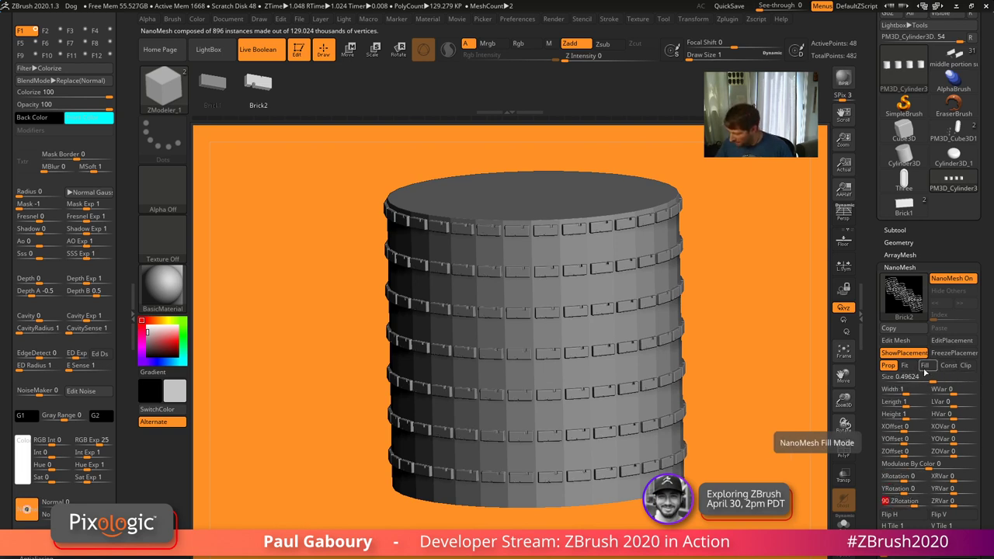
# Set the Brick2 NanoMesh size to 1 and change its placement mode to Fill, after trying Fit
pyautogui.click(905, 365)
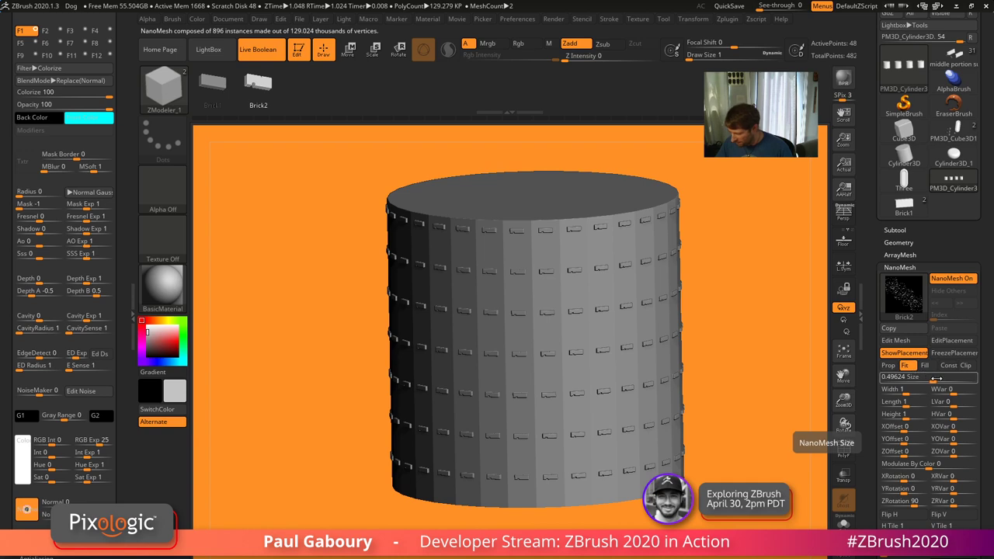
pyautogui.write('1')
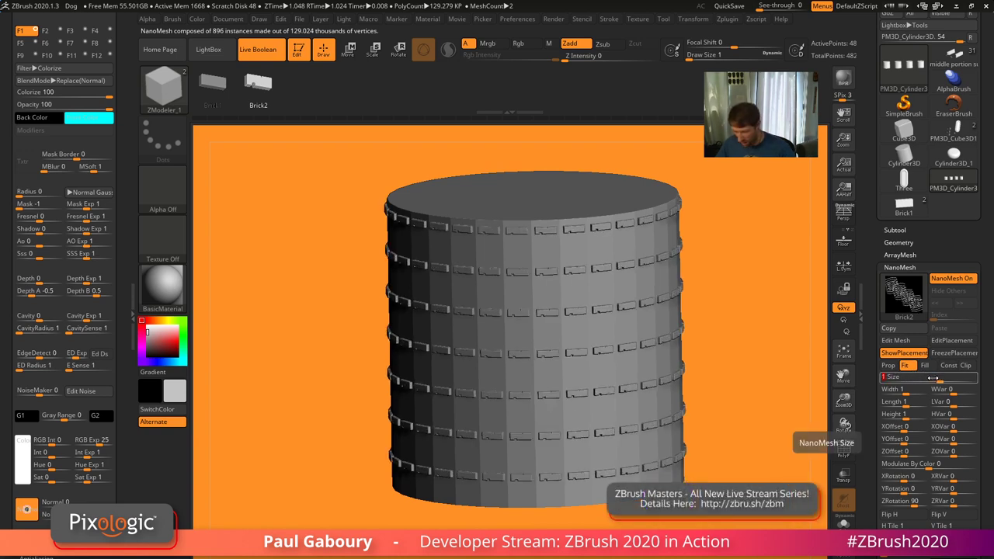
pyautogui.press('Return')
pyautogui.moveTo(843, 424); pyautogui.dragTo(846, 388)
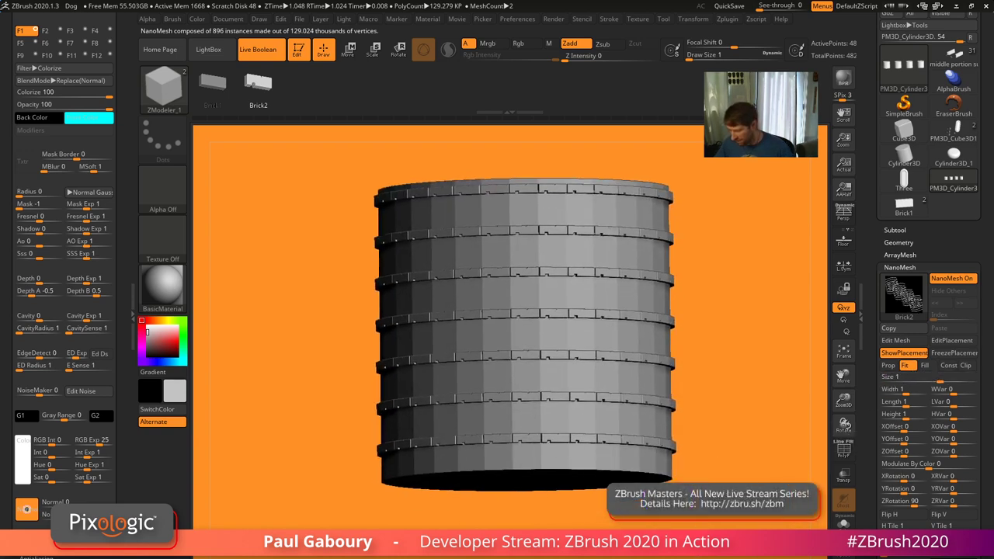
pyautogui.click(925, 366)
pyautogui.moveTo(736, 466); pyautogui.dragTo(710, 483, button='right')
pyautogui.moveTo(710, 483)
pyautogui.keyDown('ctrl'); pyautogui.mouseDown(button='right')
pyautogui.moveTo(711, 512)
pyautogui.moveTo(700, 497)
pyautogui.mouseUp(button='right'); pyautogui.keyUp('ctrl')
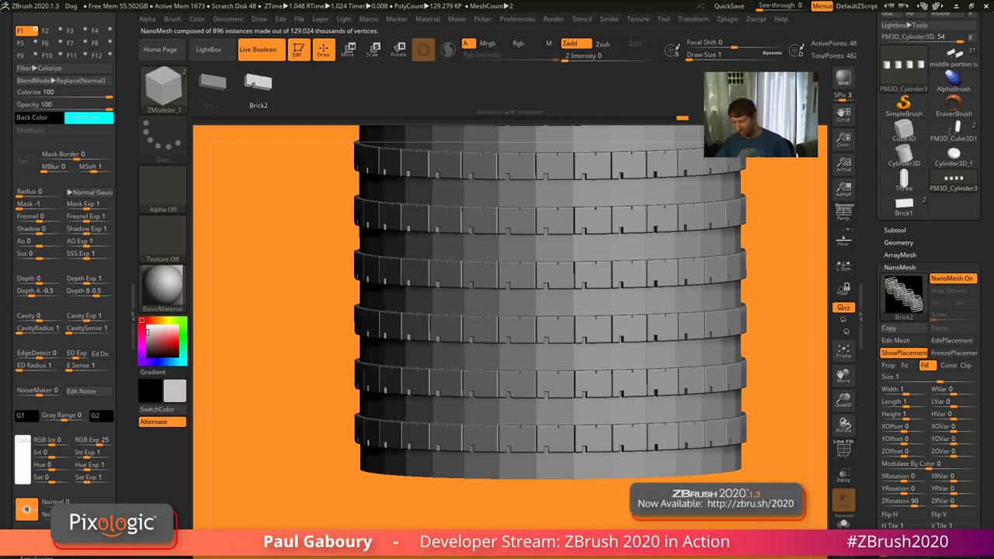
# Insert Brick1 as a NanoMesh on the cylinder's remaining uncovered bands with the Polygroup All target
pyautogui.moveTo(471, 471)
pyautogui.keyDown('ctrl'); pyautogui.mouseDown(button='right')
pyautogui.moveTo(470, 427)
pyautogui.moveTo(464, 457)
pyautogui.mouseUp(button='right'); pyautogui.keyUp('ctrl')
pyautogui.click(219, 91)
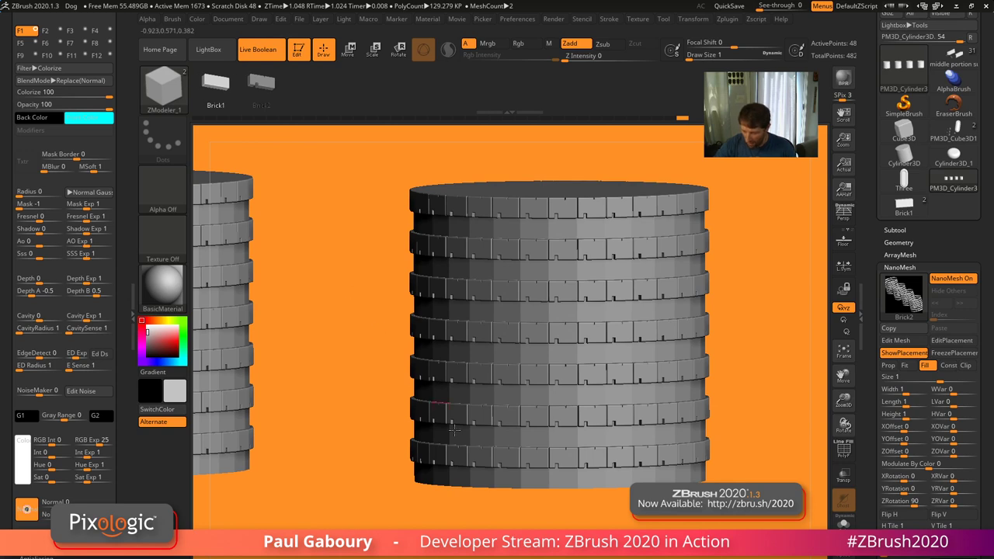
pyautogui.click(575, 319)
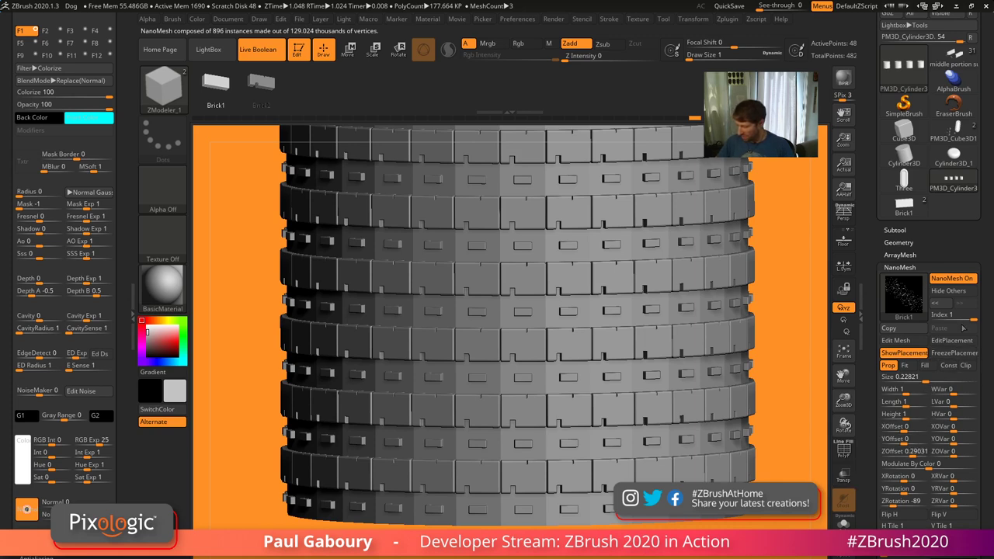
# Copy the Brick2 NanoMesh settings from index 0 and paste them onto the Brick1 NanoMesh at index 1
pyautogui.click(937, 314)
pyautogui.click(902, 331)
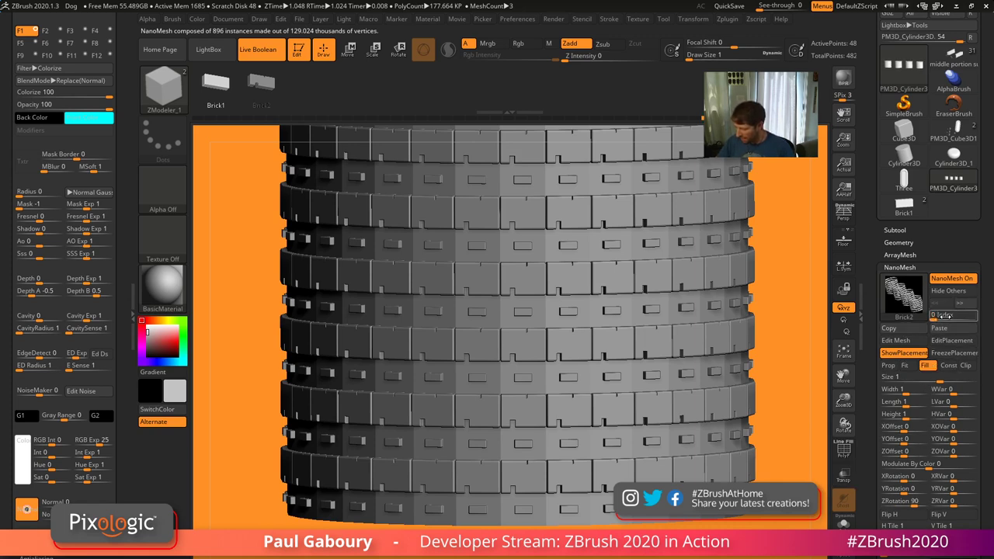
pyautogui.click(974, 317)
pyautogui.click(956, 330)
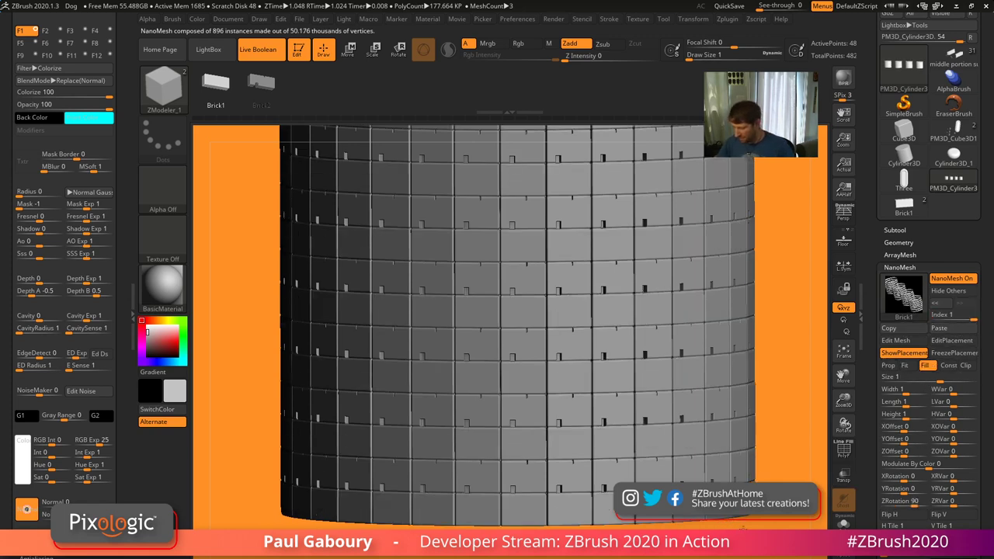
pyautogui.keyDown('alt'); pyautogui.moveTo(784, 444); pyautogui.dragTo(694, 519); pyautogui.keyUp('alt')
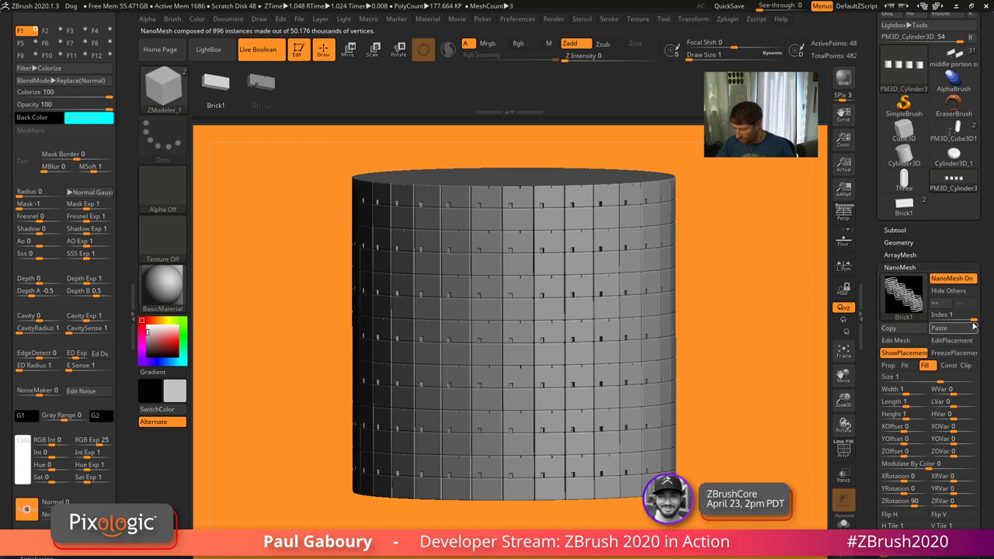
# Try a Y rotation of 72 on the Brick1 NanoMesh at index 1 and undo it
pyautogui.click(932, 317)
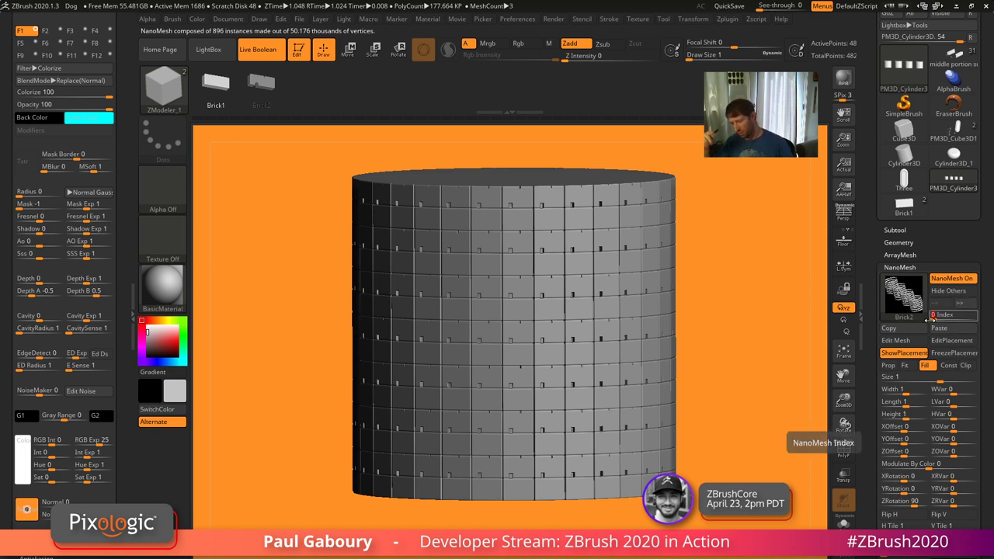
pyautogui.moveTo(945, 314); pyautogui.dragTo(979, 319)
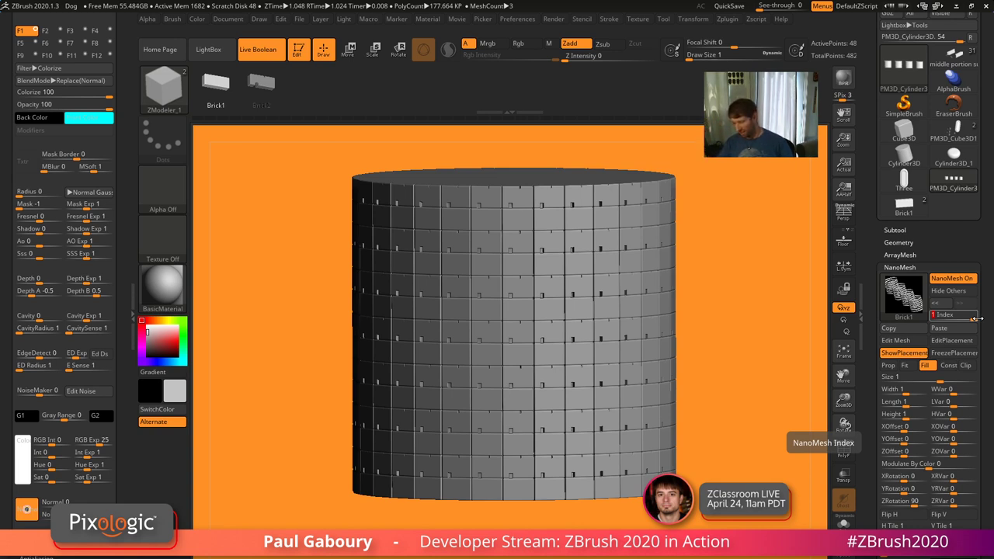
pyautogui.keyDown('alt'); pyautogui.moveTo(757, 319); pyautogui.dragTo(771, 380); pyautogui.keyUp('alt')
pyautogui.moveTo(893, 440); pyautogui.dragTo(916, 492)
pyautogui.hotkey('ctrl', 'z')
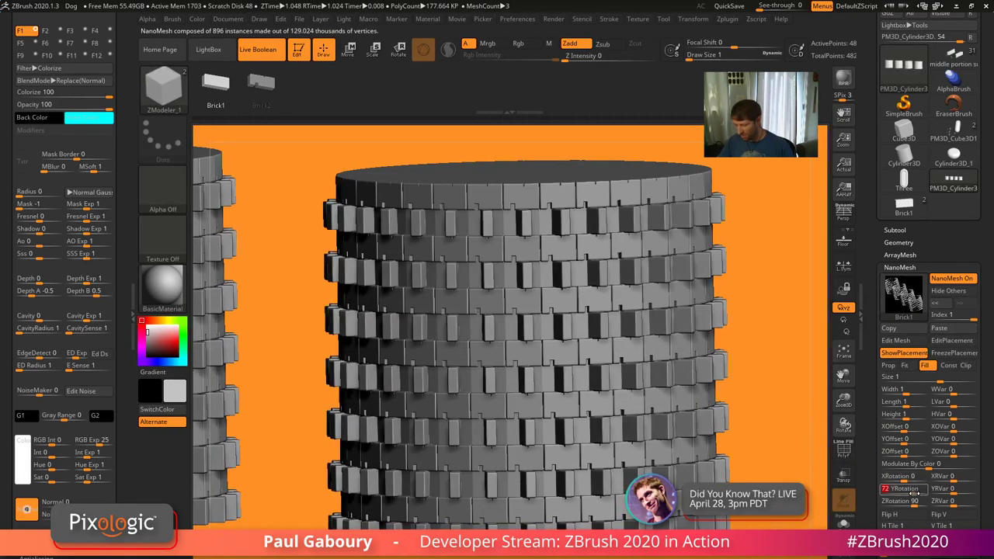
pyautogui.hotkey('ctrl', 'z')
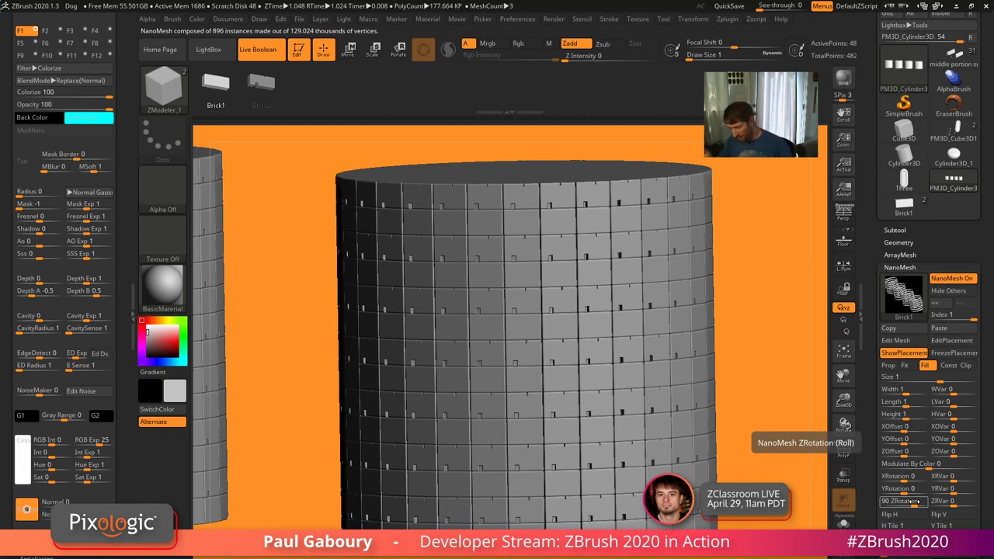
# Set the Brick1 NanoMesh's X rotation and Z rotation to 0
pyautogui.moveTo(911, 505)
pyautogui.mouseDown()
pyautogui.moveTo(909, 476)
pyautogui.moveTo(910, 504)
pyautogui.mouseUp()
pyautogui.write('0')
pyautogui.press('Return')
pyautogui.click(909, 477)
pyautogui.write('0')
pyautogui.press('Return')
pyautogui.click(910, 504)
pyautogui.write('0')
pyautogui.press('Return')
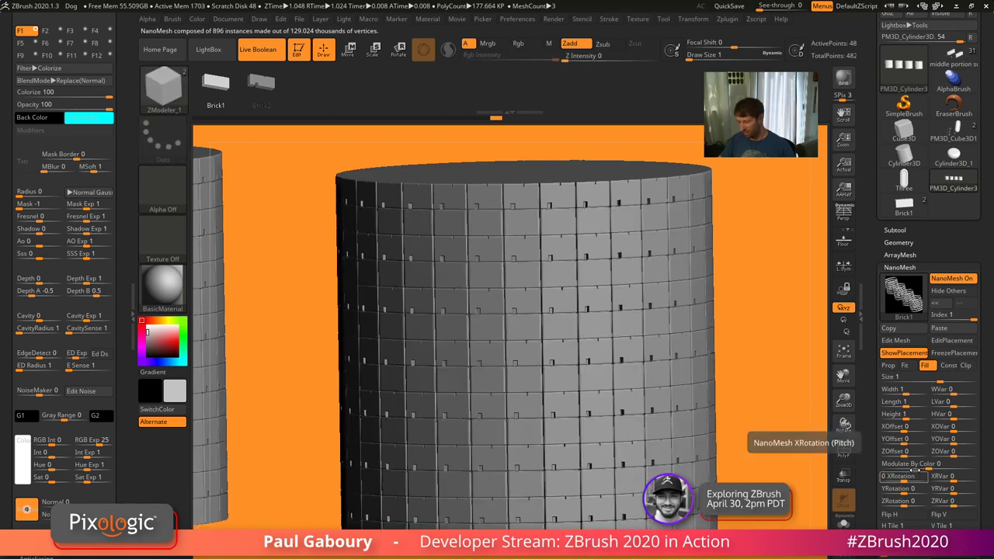
# Stagger the Brick1 rows against the Brick2 rows by setting the Brick1 NanoMesh's Y offset to 0.99
pyautogui.moveTo(905, 451); pyautogui.dragTo(915, 444)
pyautogui.write('0')
pyautogui.press('Return')
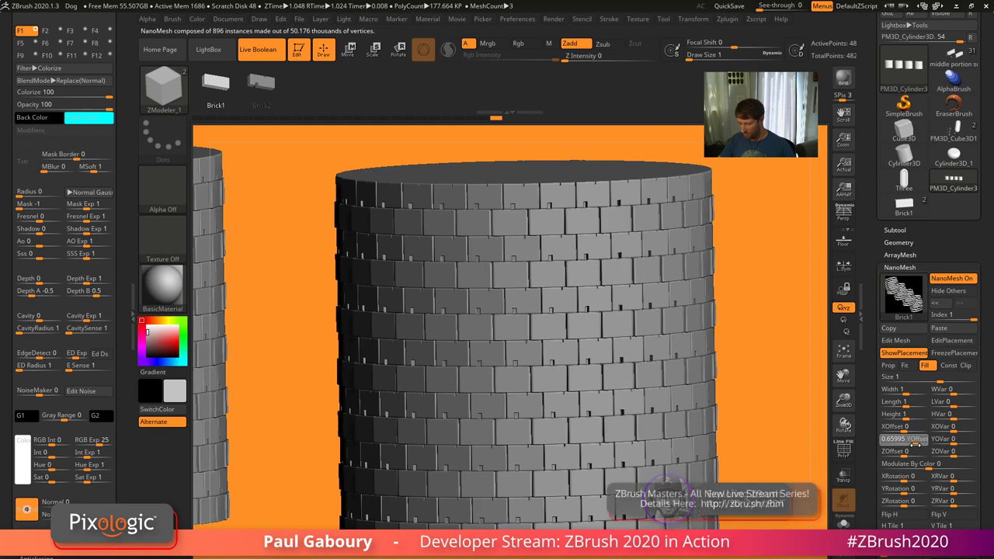
pyautogui.click(915, 444)
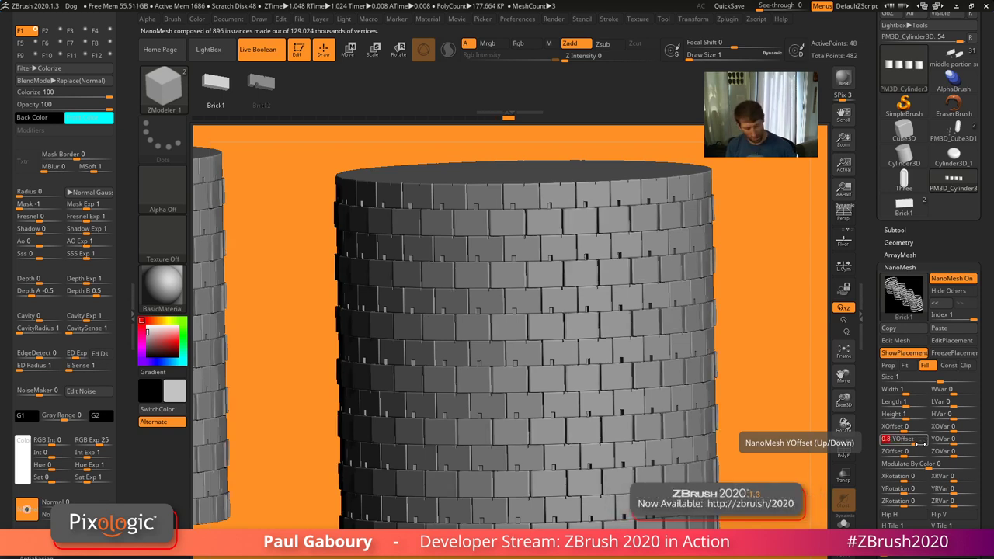
pyautogui.write('0.1')
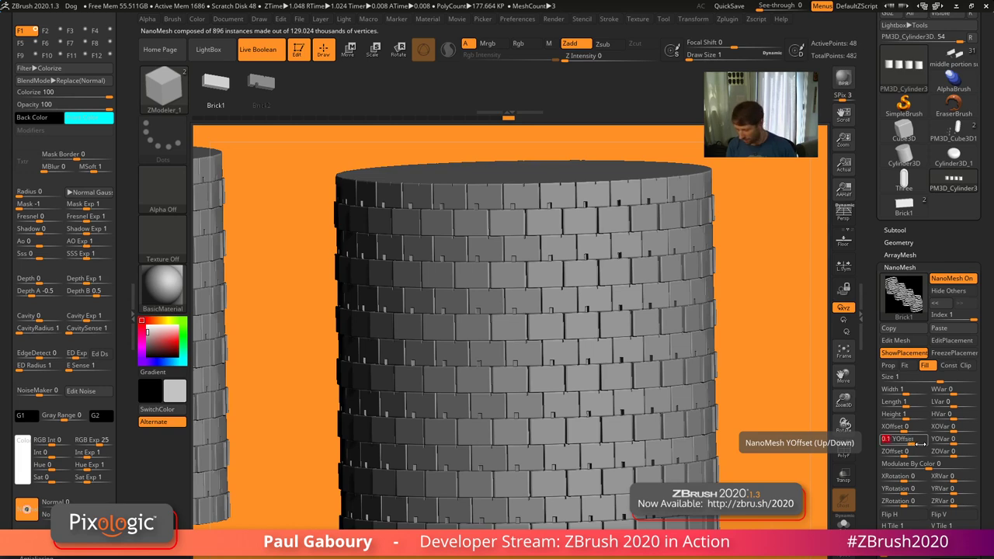
pyautogui.press('Return')
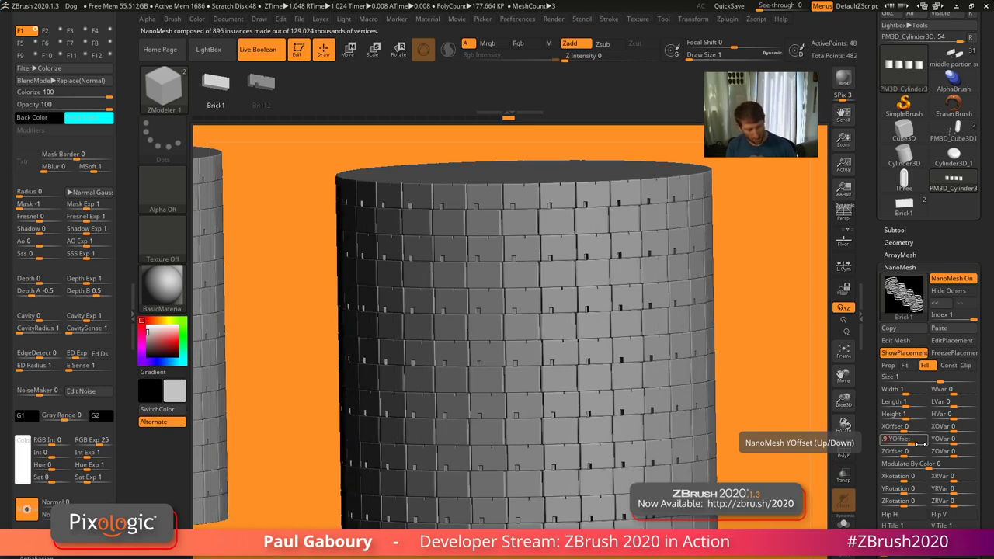
pyautogui.press('Return')
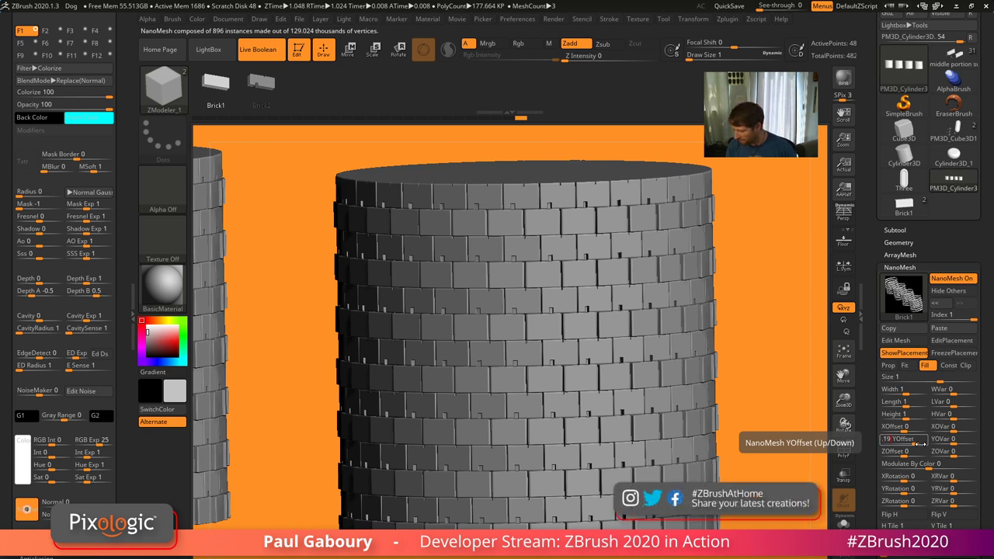
pyautogui.press('Return')
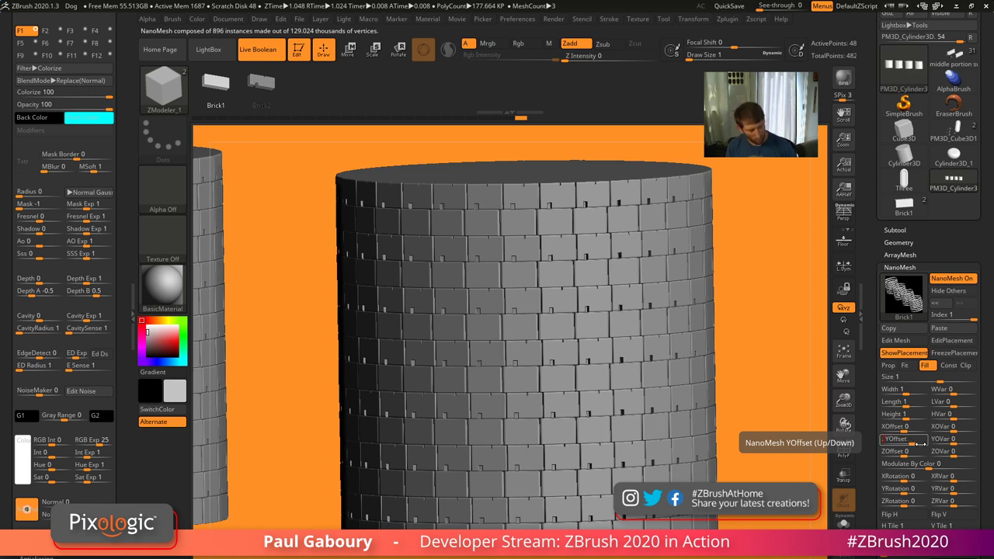
pyautogui.press('Return')
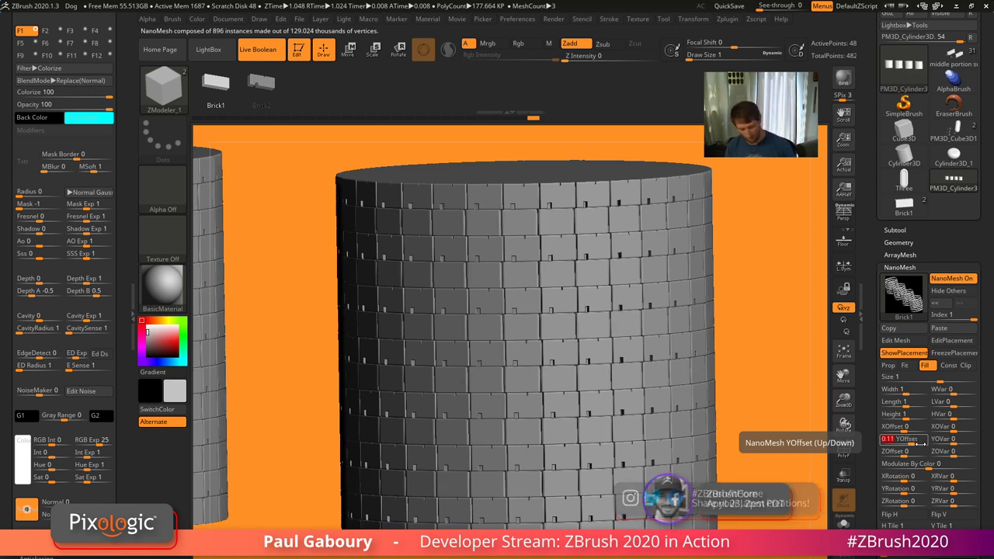
pyautogui.press('Return')
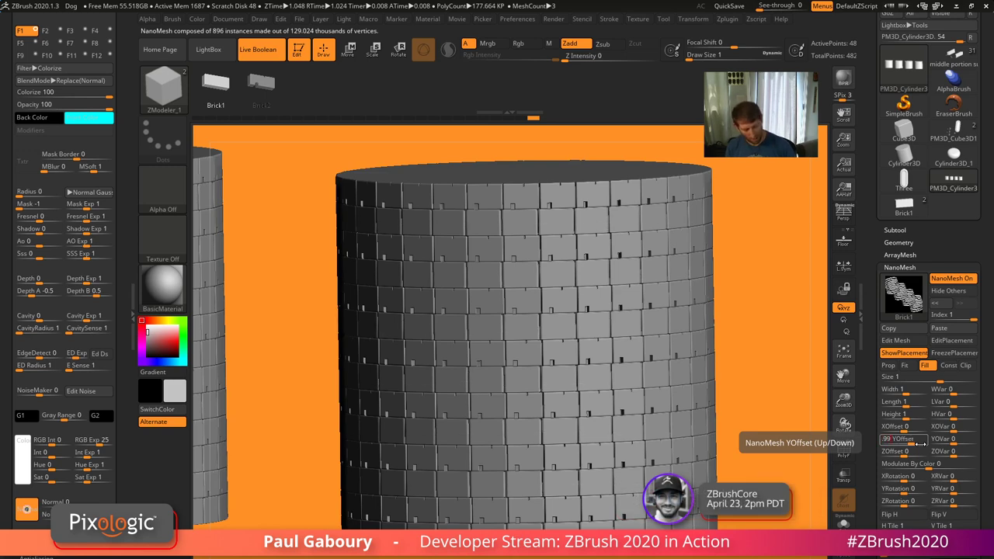
pyautogui.press('Return')
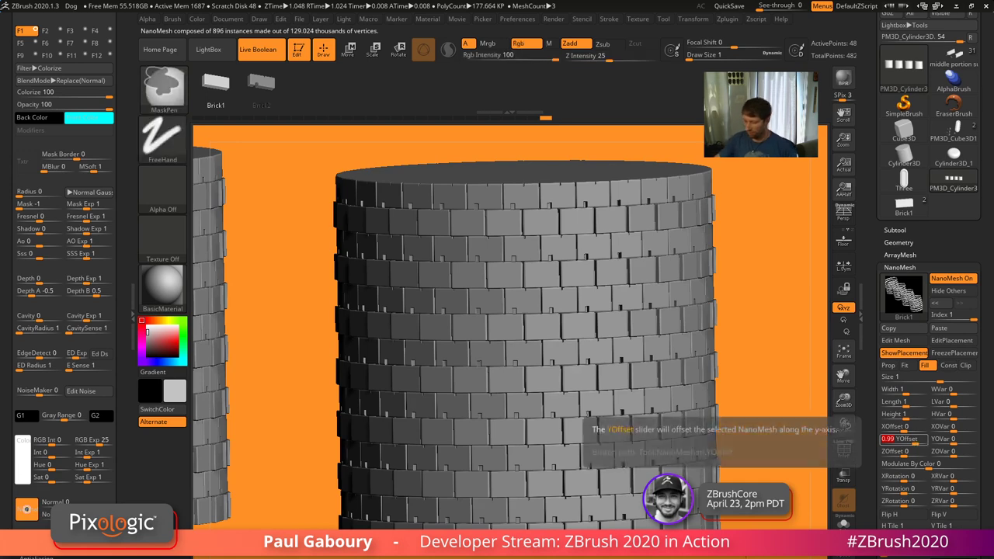
# Insert Brick2 as a NanoMesh on one polygon of the front cylinder's wall using the A Single Poly target
pyautogui.keyDown('ctrl'); pyautogui.moveTo(764, 350); pyautogui.dragTo(796, 264, button='right'); pyautogui.keyUp('ctrl')
pyautogui.keyDown('ctrl'); pyautogui.moveTo(683, 497); pyautogui.dragTo(623, 484, button='right'); pyautogui.keyUp('ctrl')
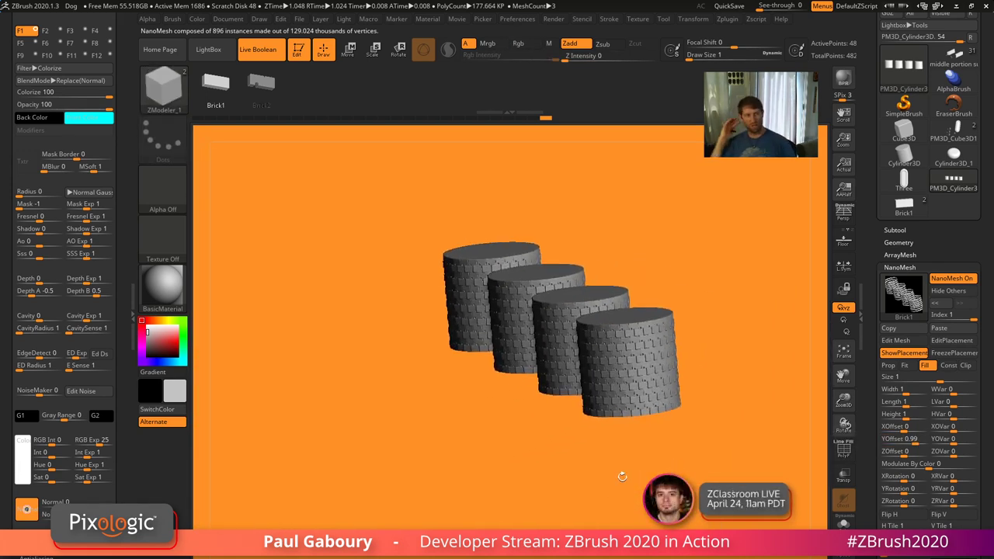
pyautogui.moveTo(622, 476); pyautogui.dragTo(697, 480)
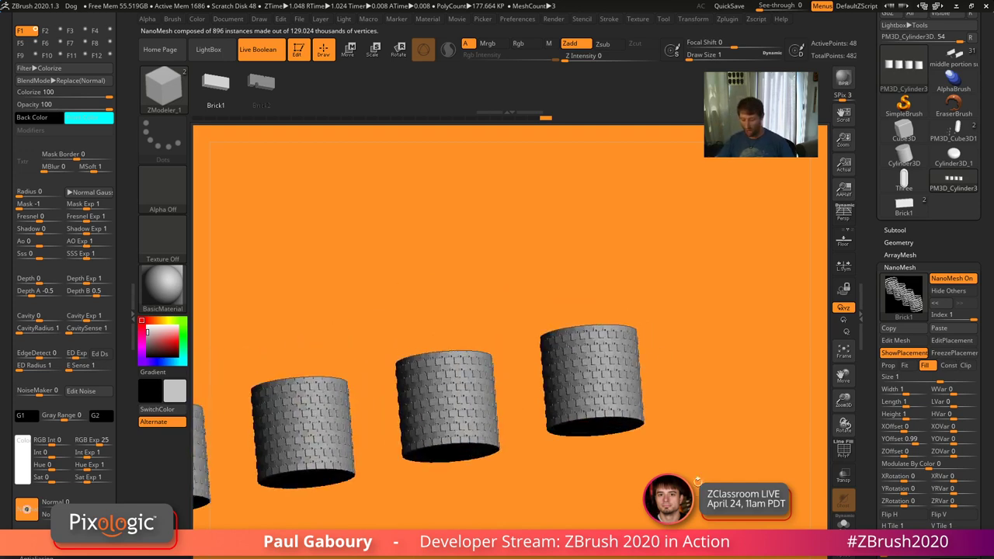
pyautogui.moveTo(687, 477); pyautogui.dragTo(677, 503, button='right')
pyautogui.keyDown('ctrl'); pyautogui.moveTo(677, 503); pyautogui.dragTo(677, 529, button='right'); pyautogui.keyUp('ctrl')
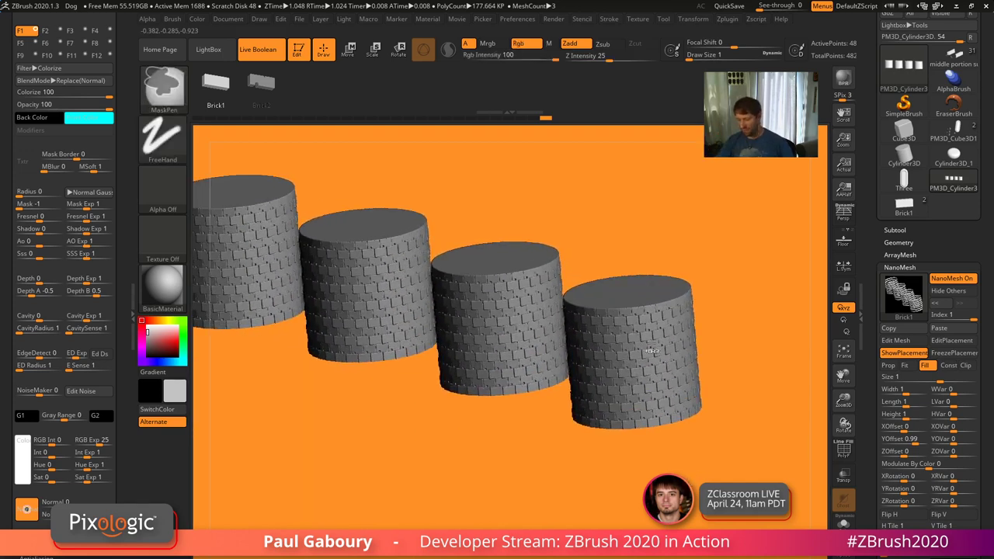
pyautogui.keyDown('ctrl'); pyautogui.moveTo(680, 287); pyautogui.dragTo(680, 328, button='right'); pyautogui.keyUp('ctrl')
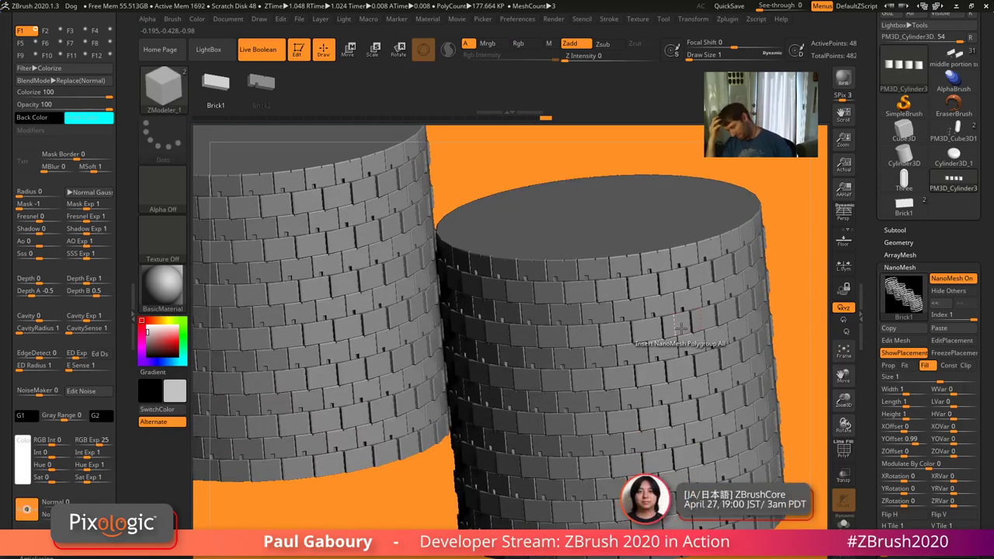
pyautogui.click(266, 82)
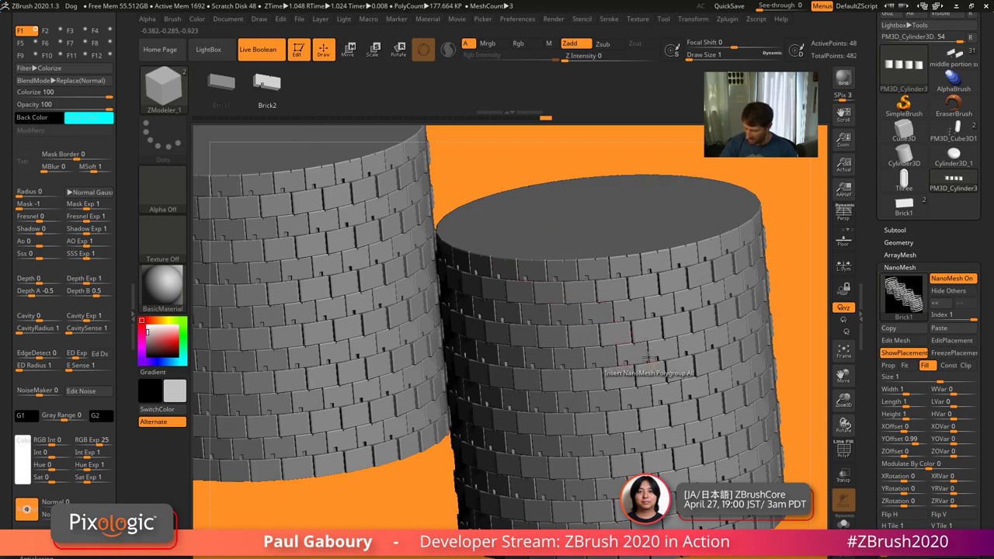
pyautogui.press('space')
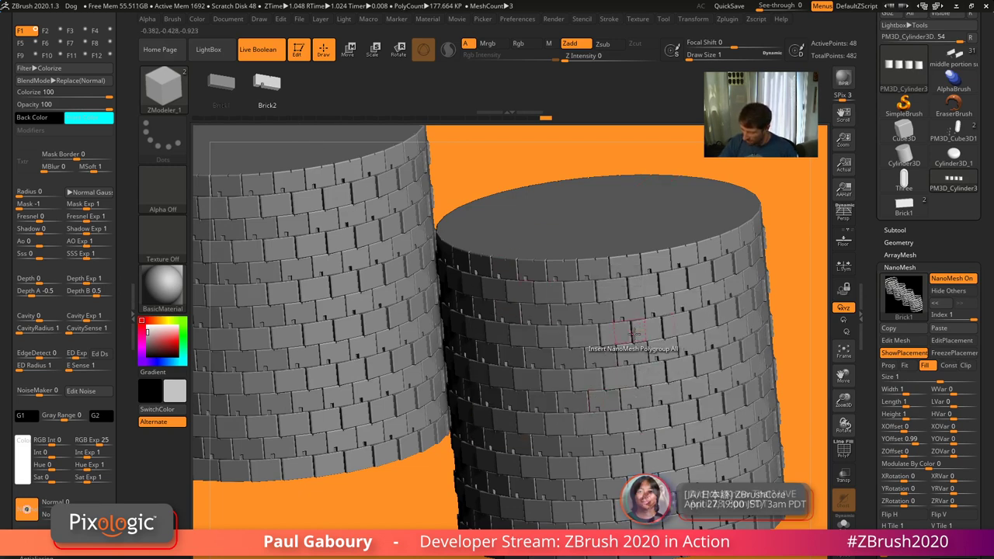
pyautogui.press('space')
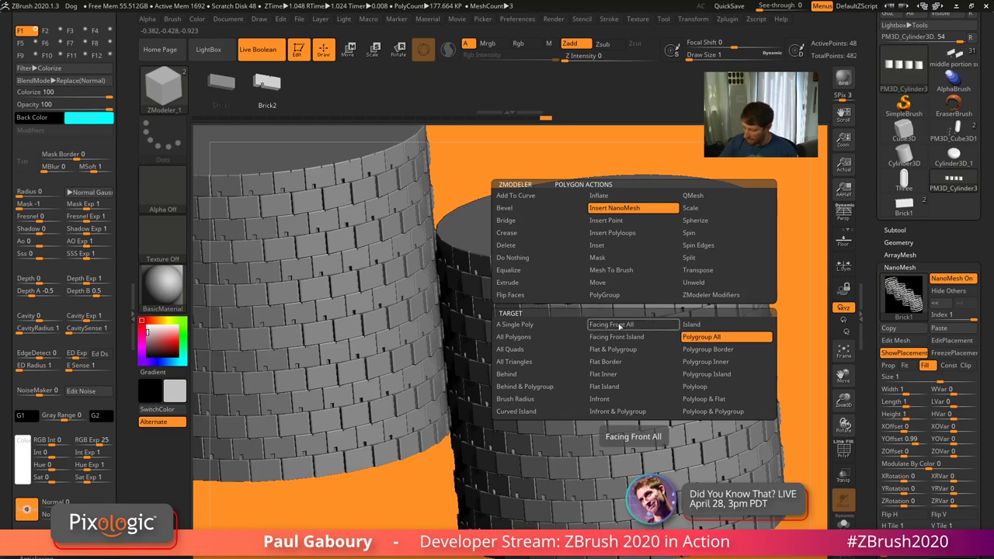
pyautogui.click(515, 324)
pyautogui.click(602, 357)
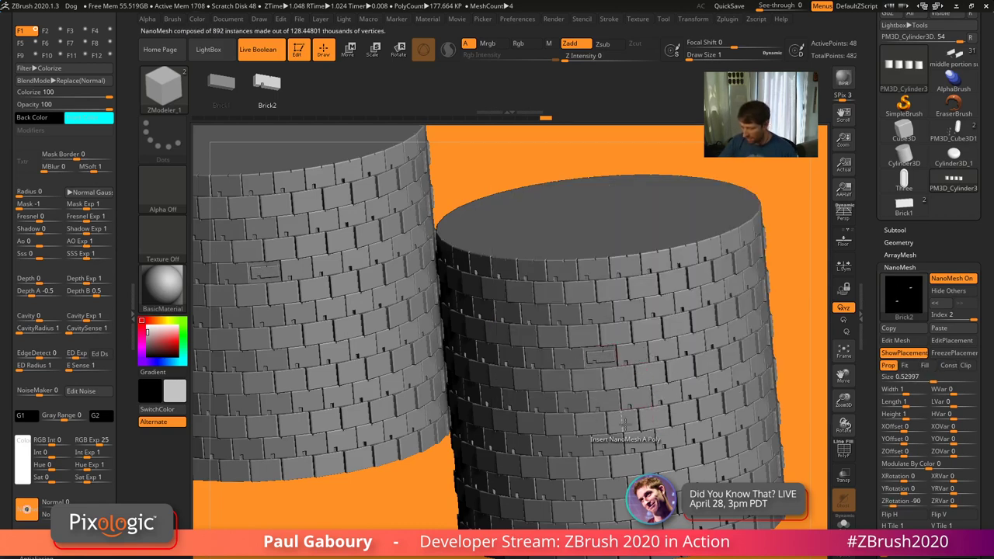
# Try inserting Brick2 on more single polygons of the front cylinder's wall and undo all the single-polygon inserts
pyautogui.moveTo(619, 380); pyautogui.dragTo(656, 373)
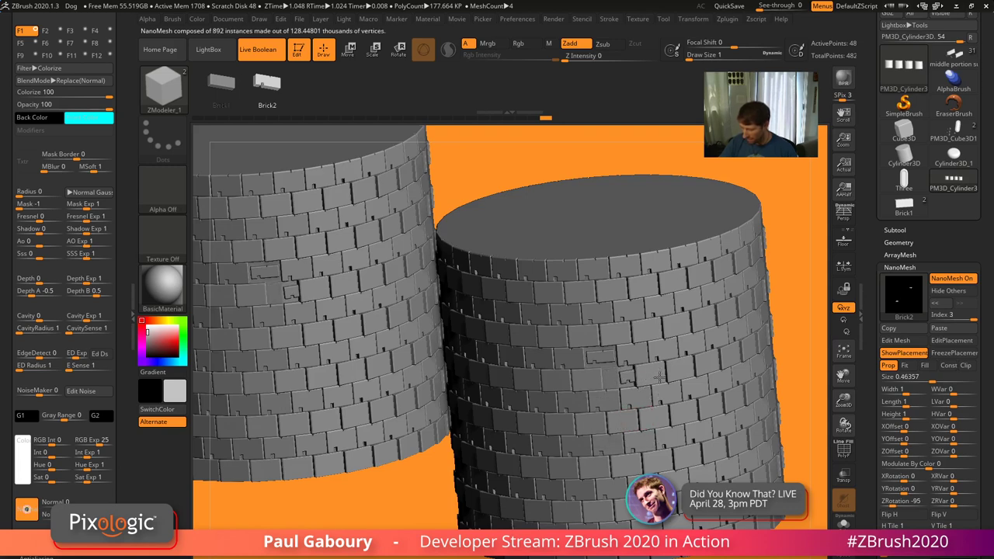
pyautogui.moveTo(558, 379); pyautogui.dragTo(631, 392)
pyautogui.moveTo(631, 393); pyautogui.dragTo(745, 523, button='right')
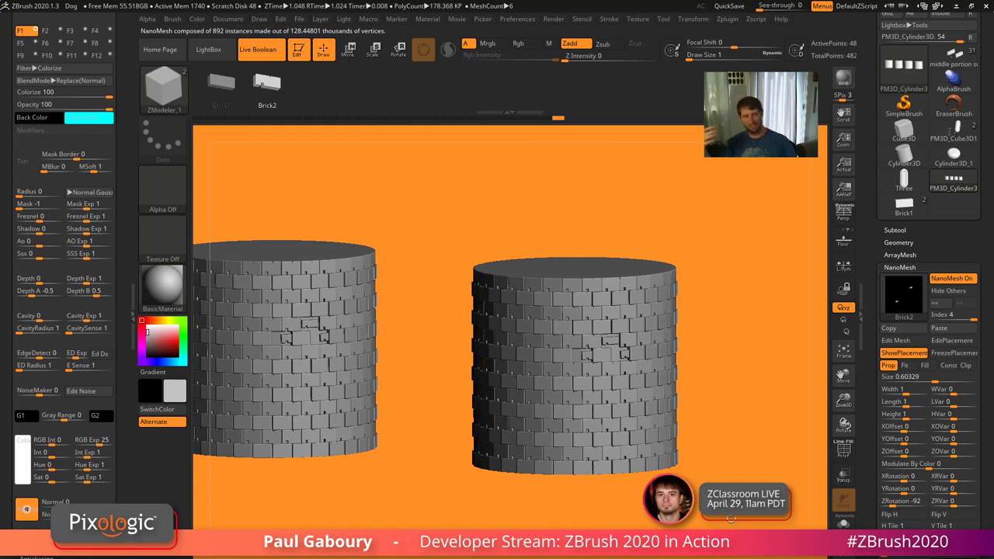
pyautogui.hotkey('ctrl', 'z')
pyautogui.hotkey('ctrl', 'z')
pyautogui.hotkey('ctrl', 'z')
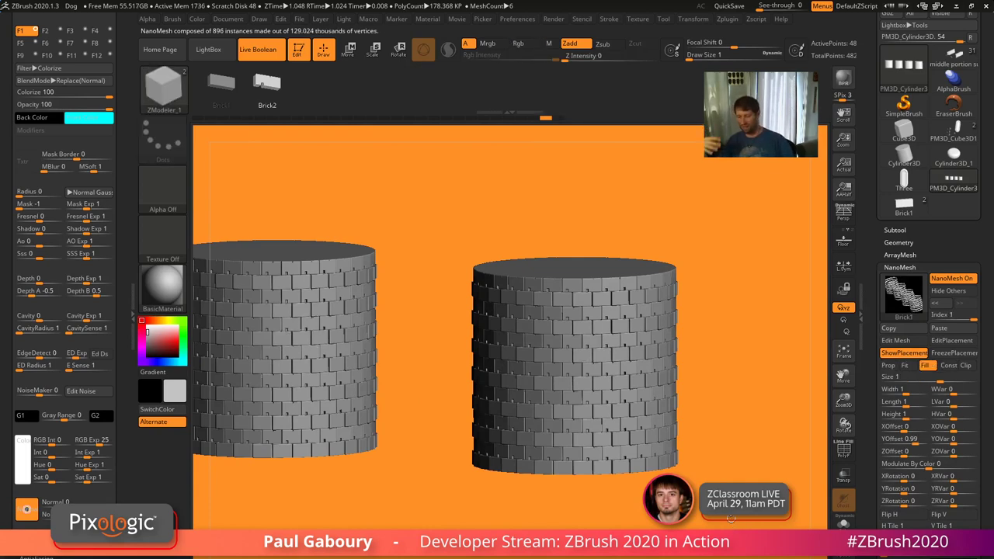
# Examine the whole row of brick-covered cylinders and read the full active and total point counts
pyautogui.keyDown('ctrl'); pyautogui.moveTo(730, 519); pyautogui.dragTo(627, 403, button='right'); pyautogui.keyUp('ctrl')
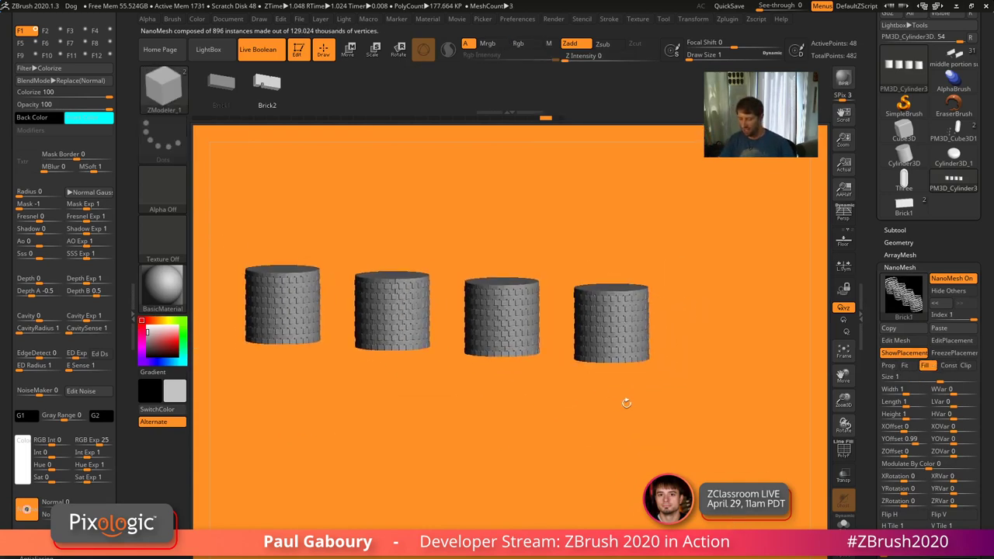
pyautogui.moveTo(626, 403)
pyautogui.mouseDown()
pyautogui.moveTo(624, 446)
pyautogui.moveTo(572, 457)
pyautogui.mouseUp()
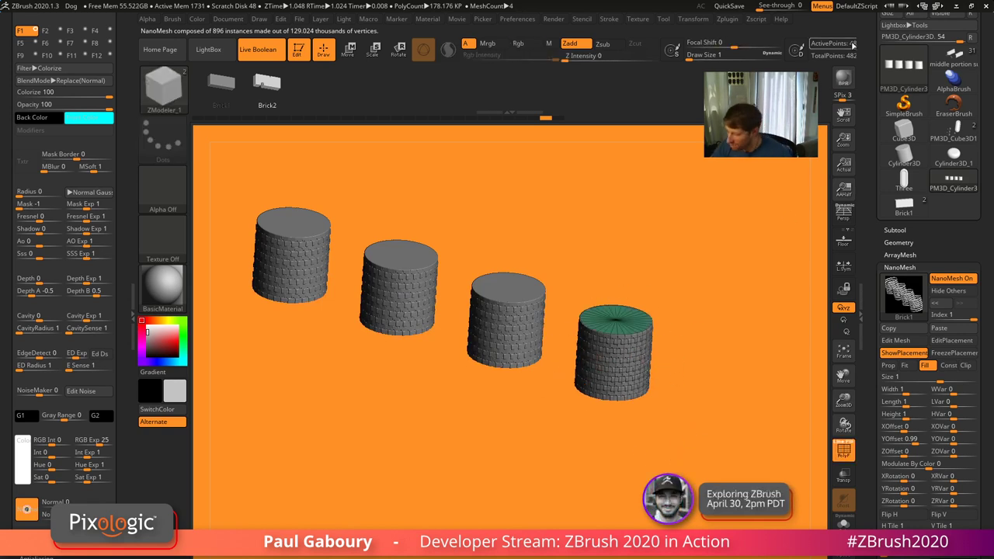
pyautogui.click(863, 317)
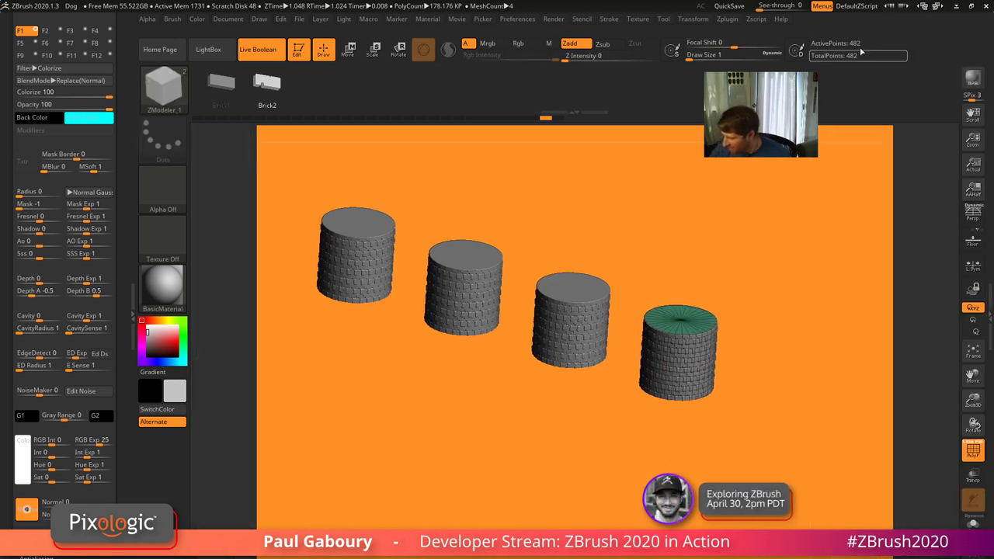
pyautogui.click(985, 328)
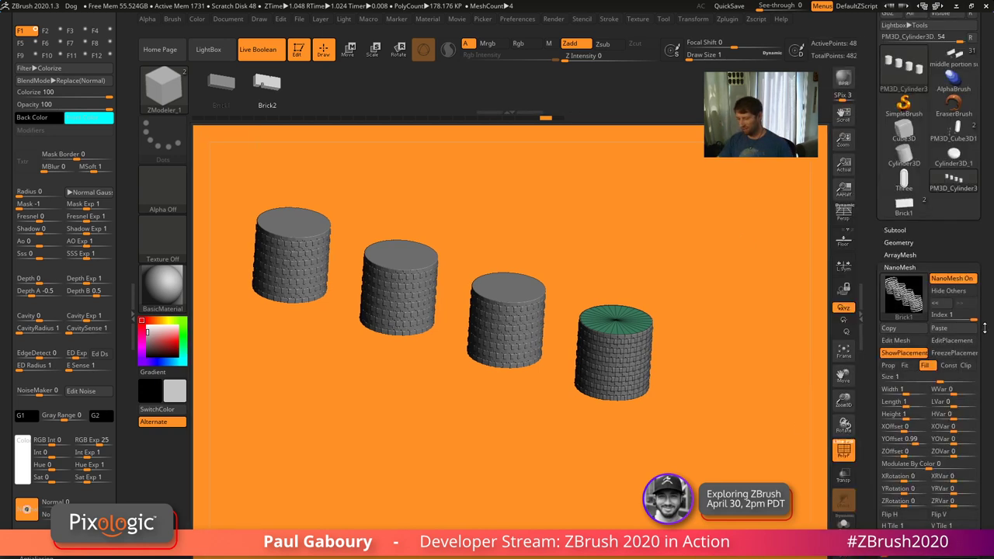
pyautogui.moveTo(703, 427); pyautogui.dragTo(649, 442)
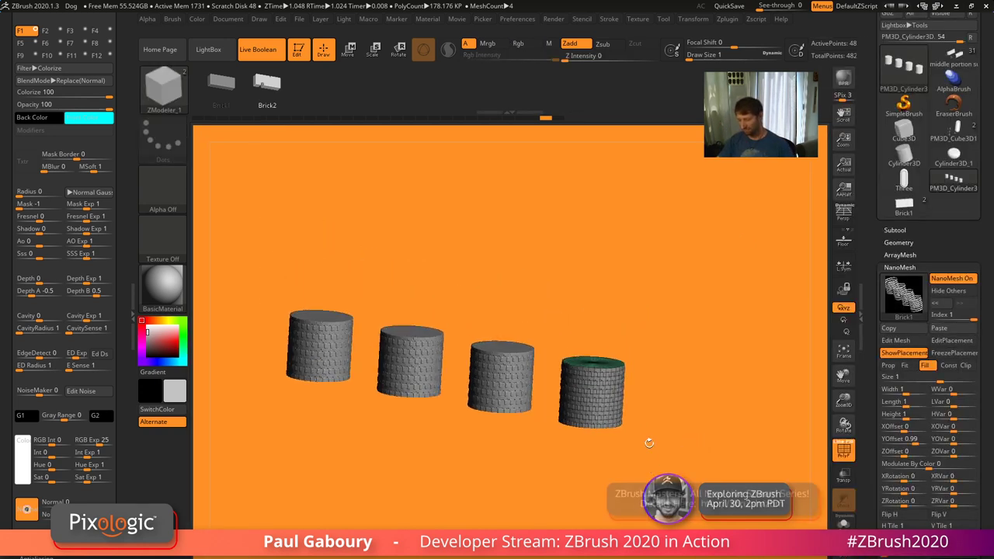
# Switch to the spaceship tool (middle portion subs) and apply its stored 34Front view
pyautogui.click(953, 132)
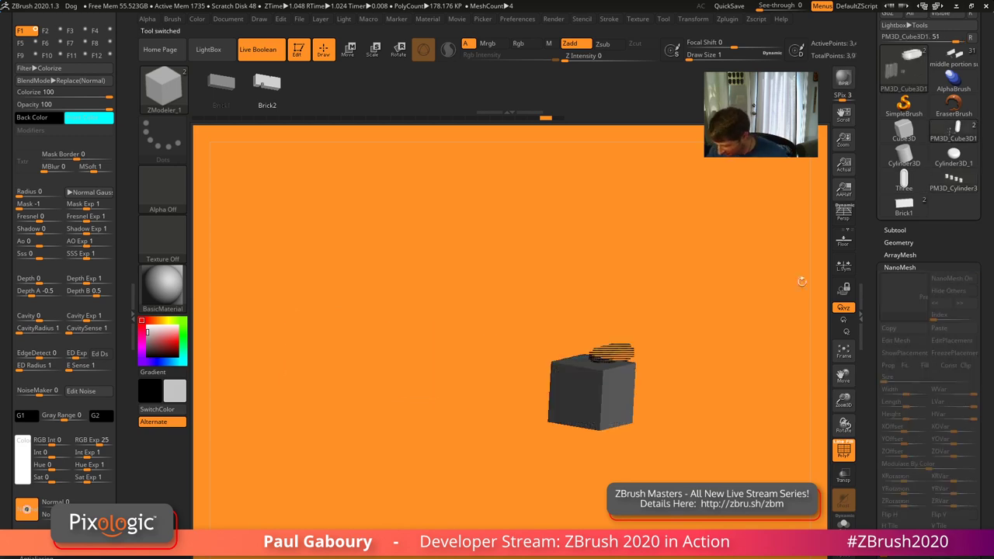
pyautogui.click(953, 56)
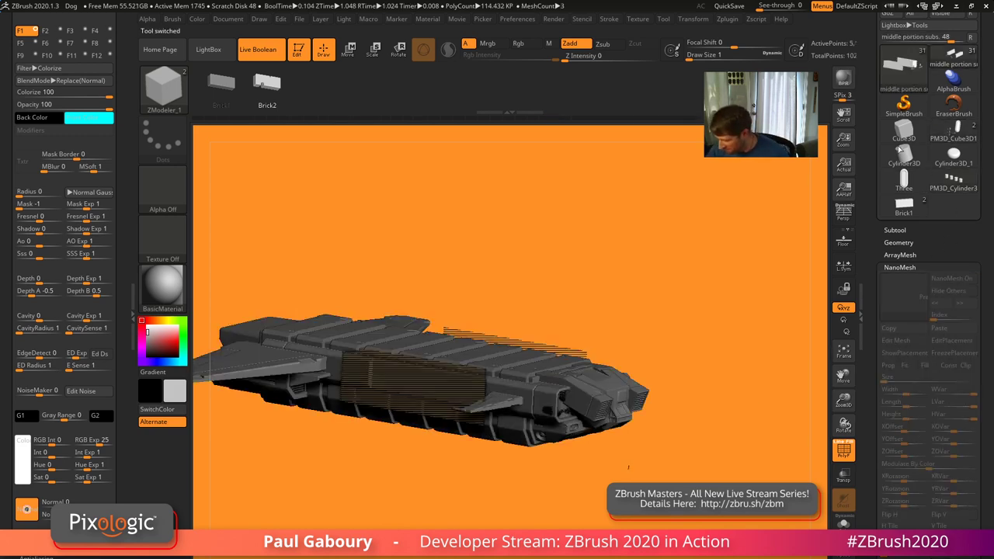
pyautogui.moveTo(671, 429); pyautogui.dragTo(513, 470)
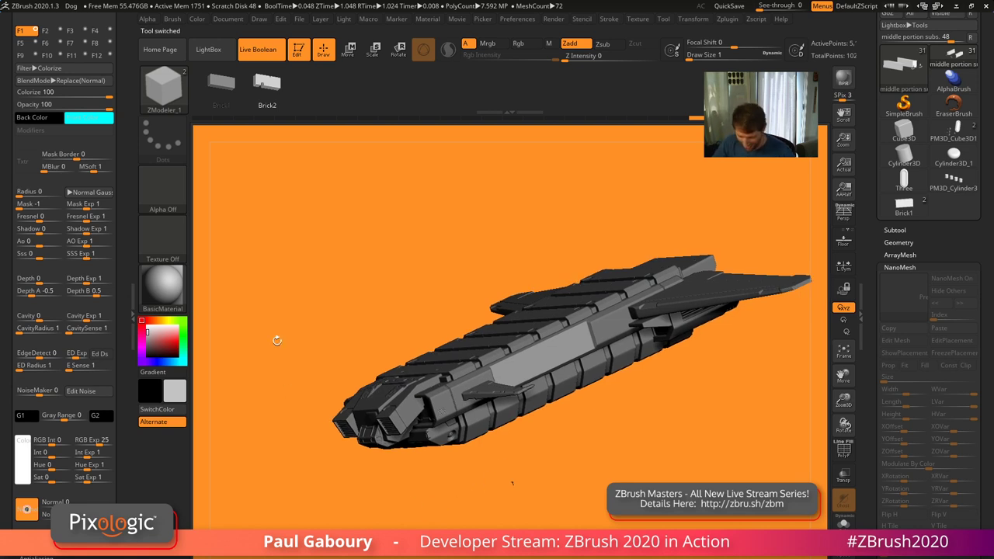
pyautogui.click(263, 20)
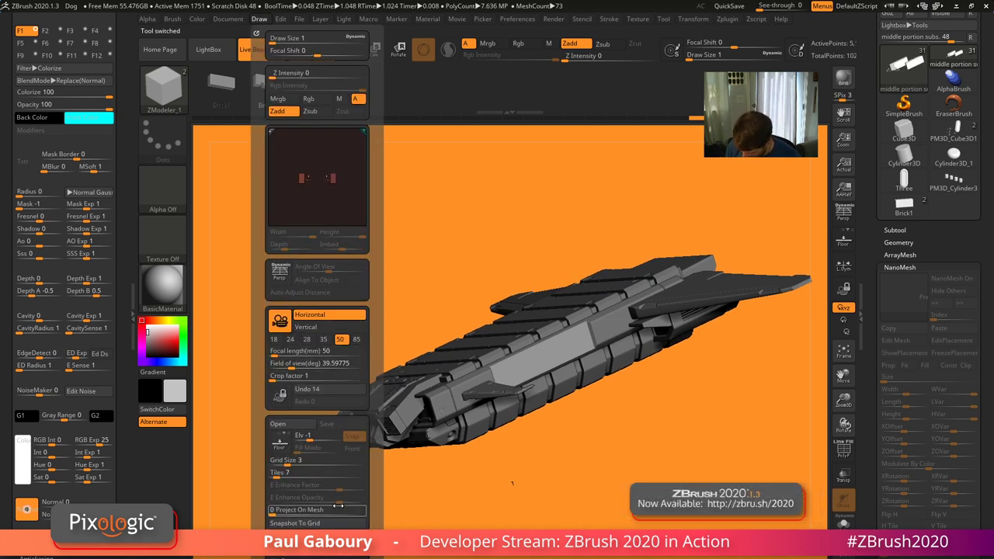
pyautogui.moveTo(375, 510); pyautogui.dragTo(375, 306)
pyautogui.click(317, 423)
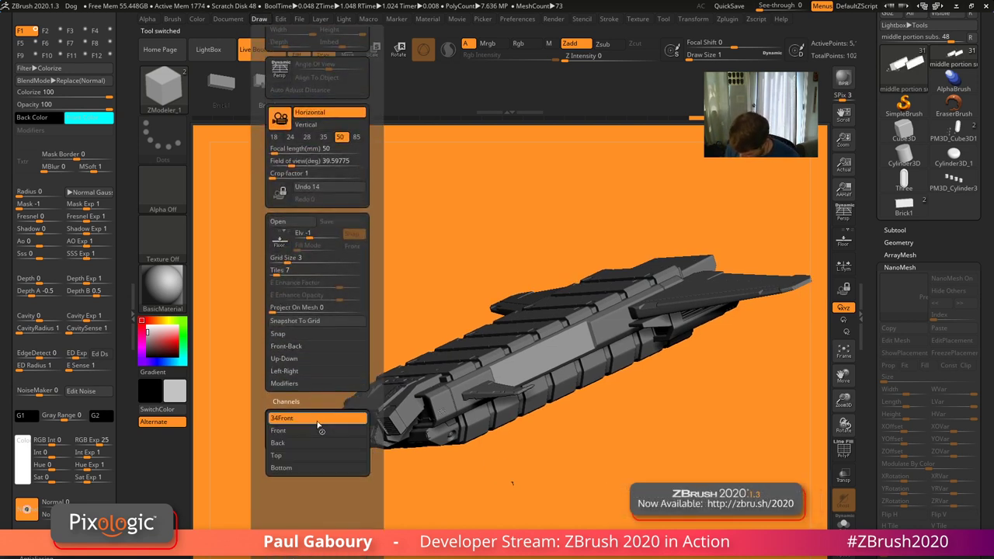
pyautogui.click(317, 424)
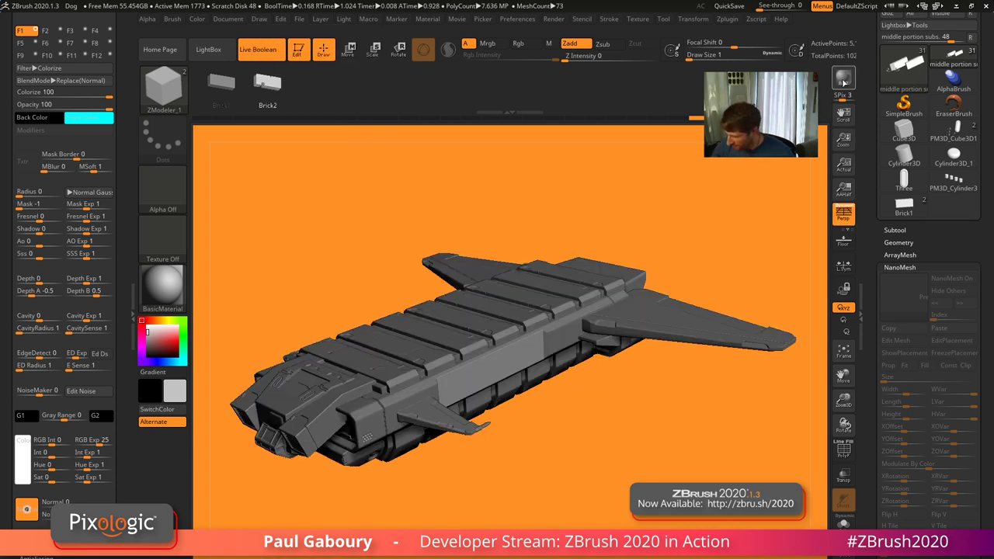
# Render the ship with BPR and select the middle portion subs subtool
pyautogui.click(843, 79)
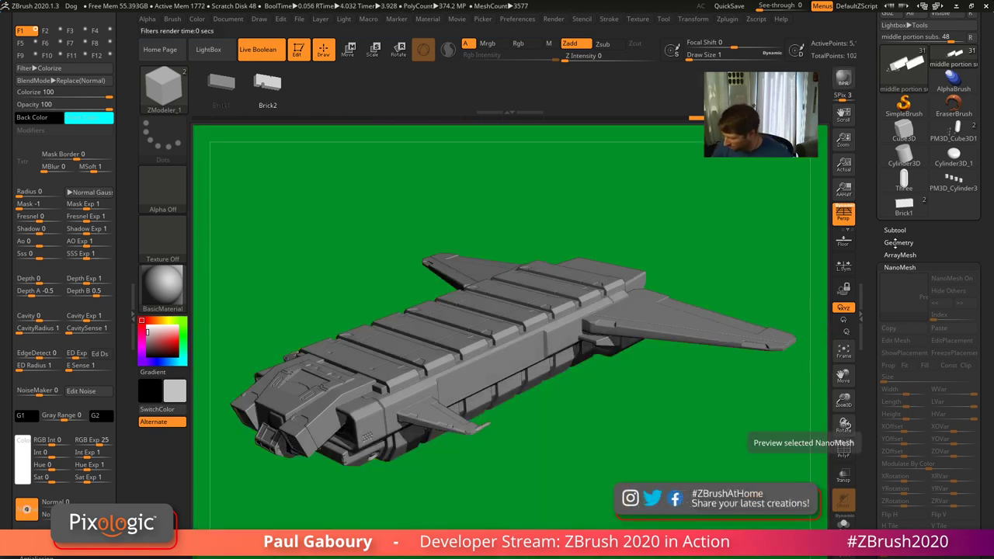
pyautogui.click(895, 230)
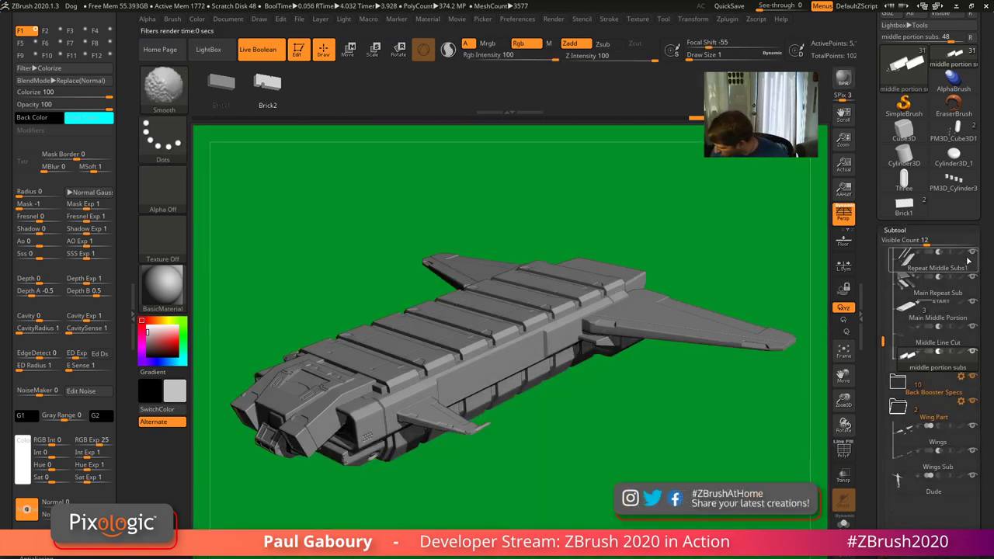
pyautogui.click(932, 359)
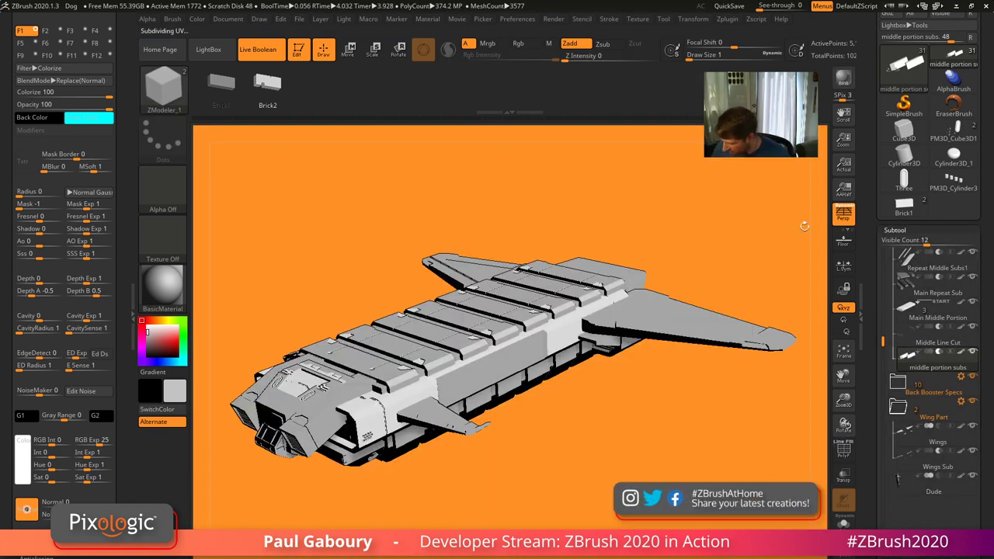
# Render the ship again with BPR and set the Colorize filter's Mask modifier to 1
pyautogui.click(842, 78)
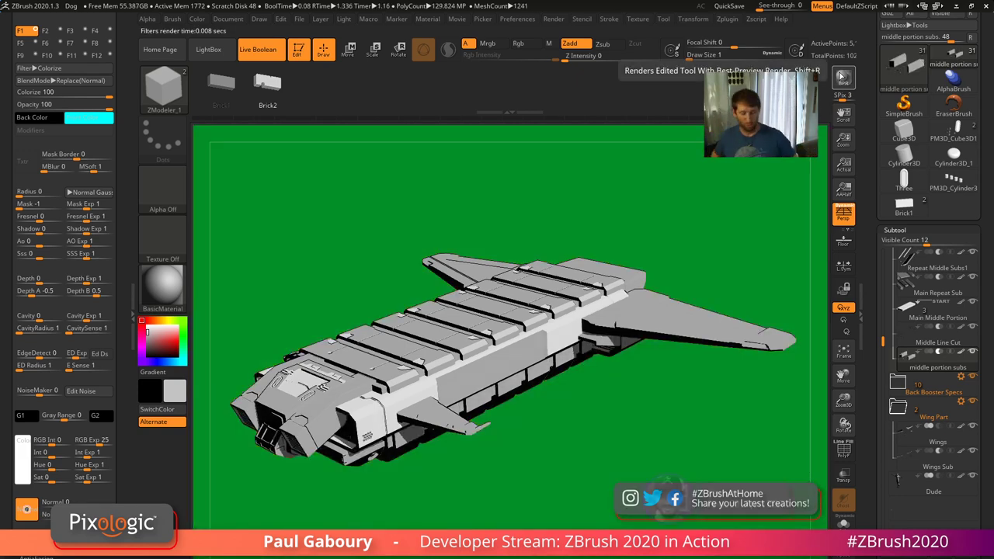
pyautogui.scroll(2, 92, 152)
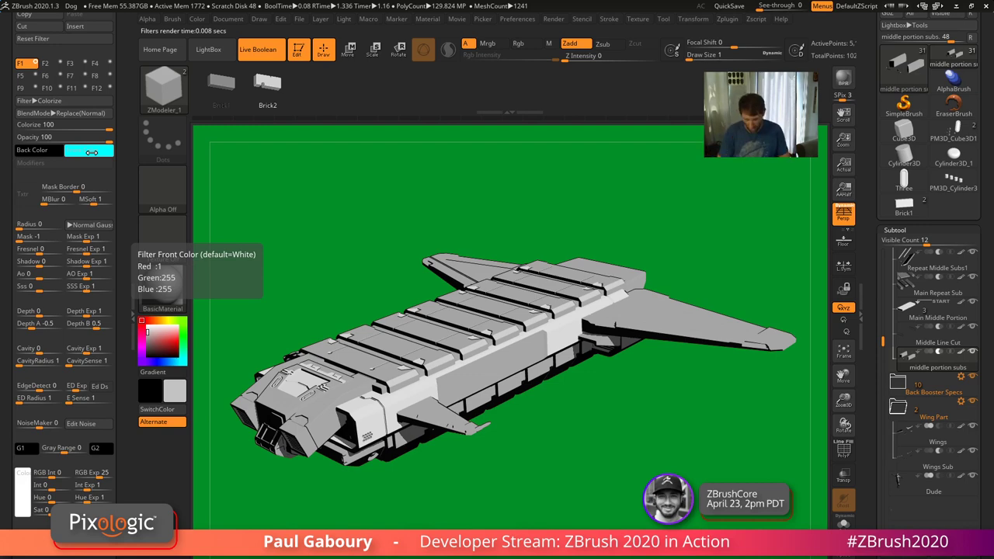
pyautogui.moveTo(31, 237); pyautogui.dragTo(64, 239)
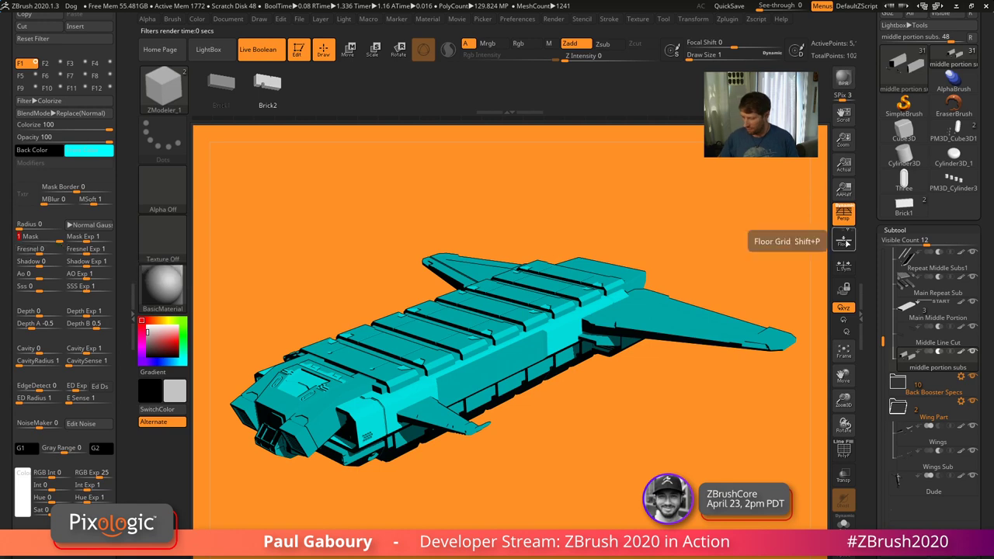
# Turn on the floor grid and render the ship with BPR so it casts a ground shadow
pyautogui.click(844, 241)
pyautogui.click(845, 79)
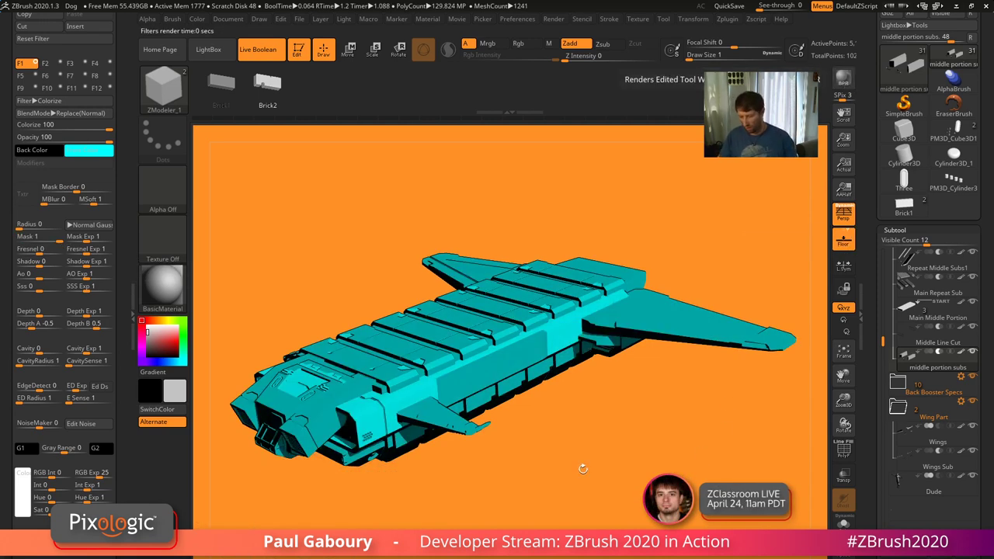
pyautogui.moveTo(581, 466); pyautogui.dragTo(599, 451)
pyautogui.click(848, 87)
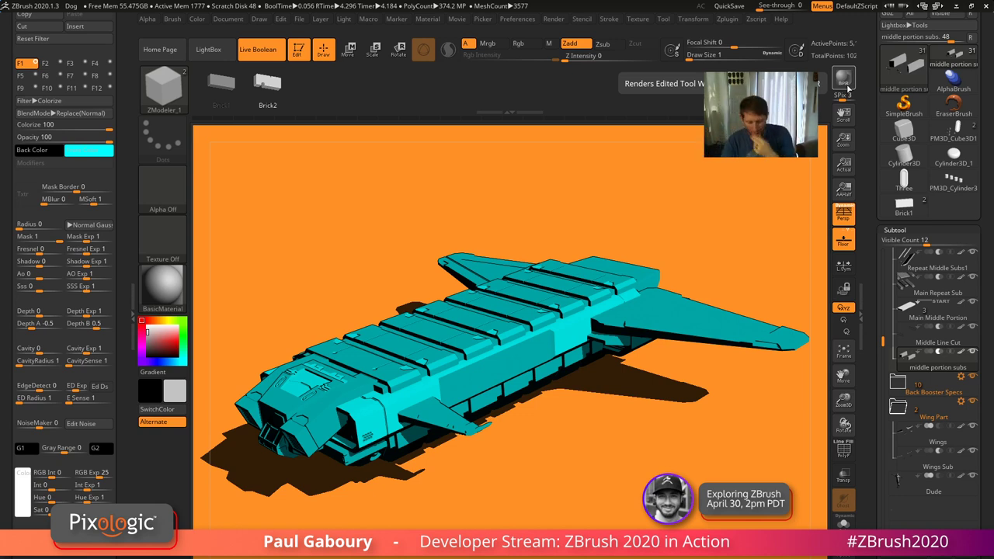
# Set the Colorize filter's front color to white and its Mask modifier to -1
pyautogui.click(89, 150)
pyautogui.click(88, 150)
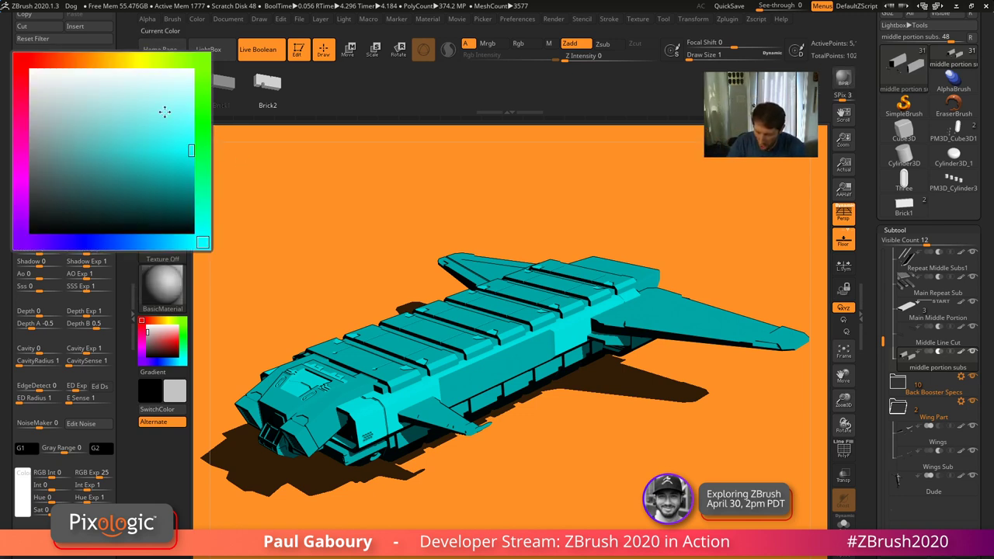
pyautogui.moveTo(165, 111); pyautogui.dragTo(194, 70)
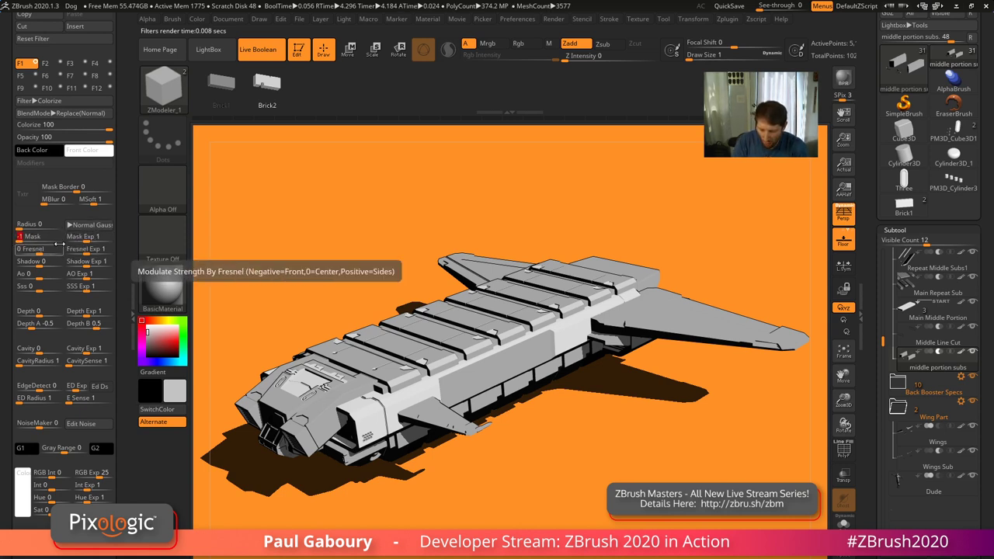
# Change the F1 filter type to Paint at strength 100 and render the ship again with BPR
pyautogui.moveTo(125, 161); pyautogui.dragTo(126, 183)
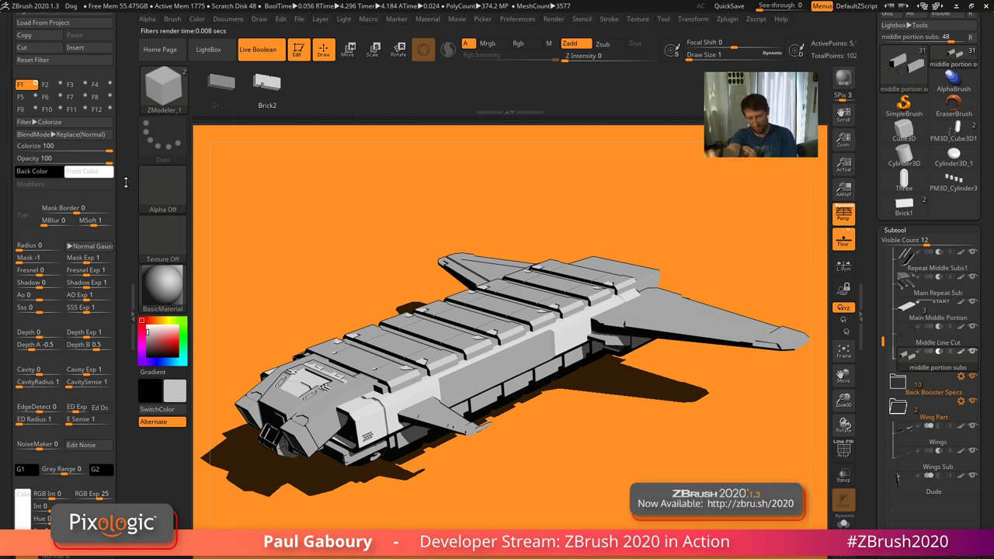
pyautogui.click(68, 122)
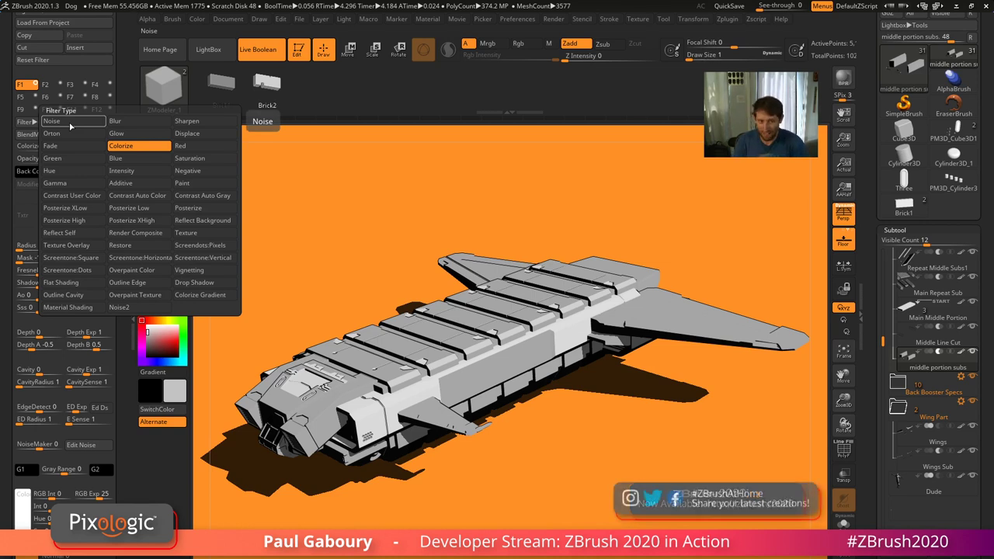
pyautogui.click(194, 184)
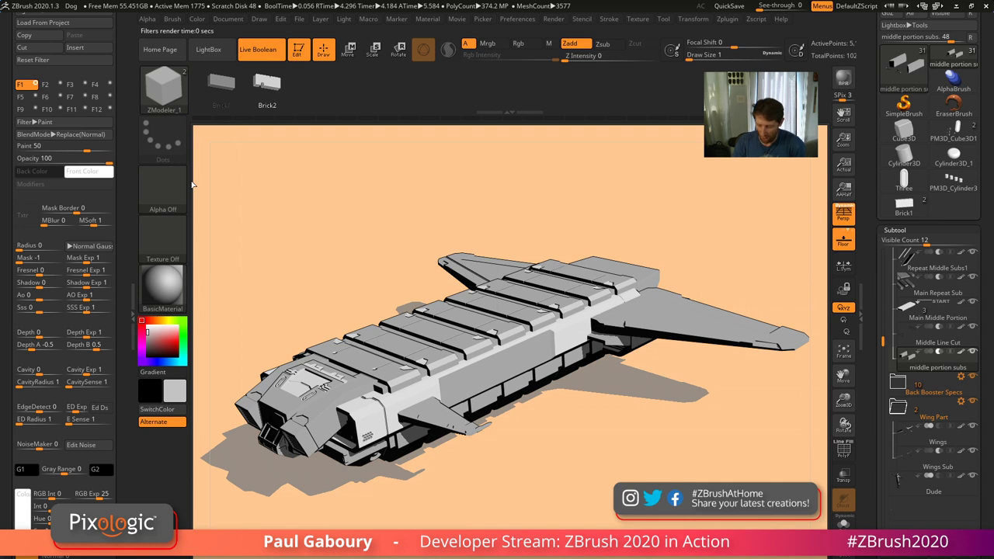
pyautogui.moveTo(86, 151); pyautogui.dragTo(114, 153)
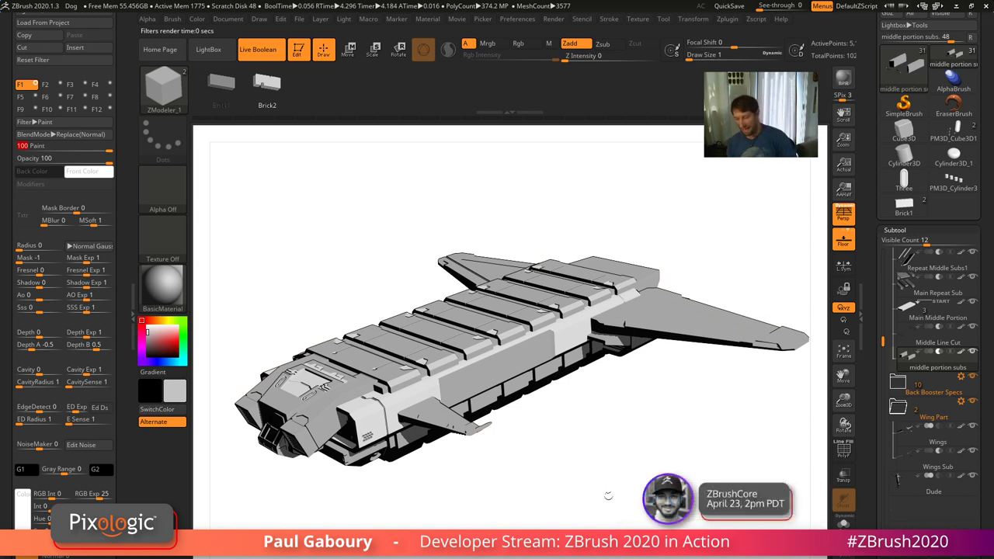
pyautogui.click(843, 80)
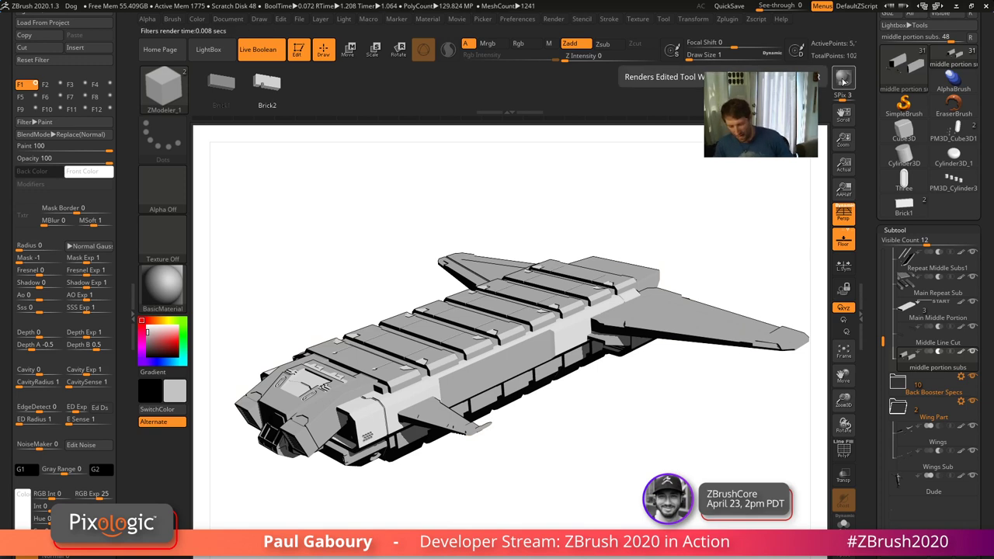
# Set the Paint filter's Shadow modifier to -1 and its Mask modifier to 1
pyautogui.click(21, 281)
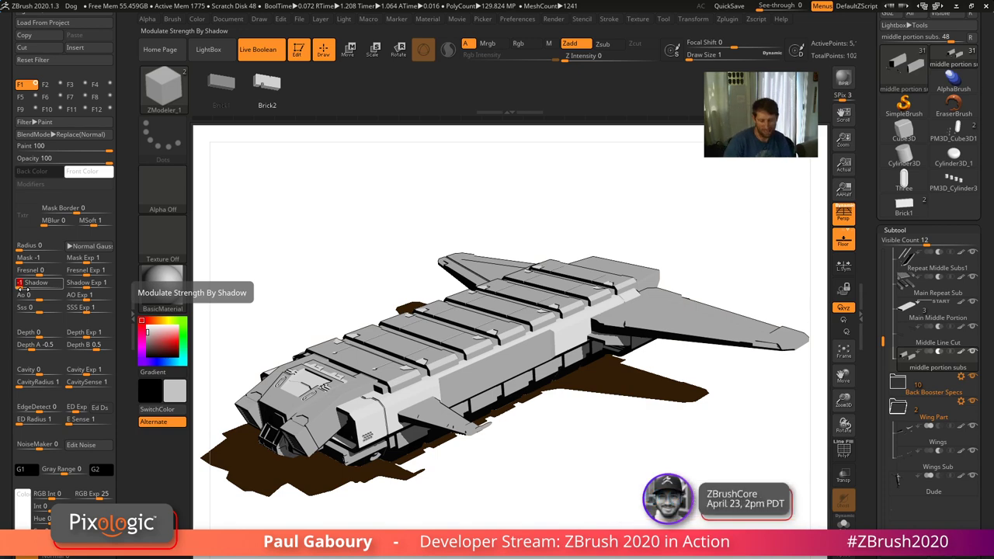
pyautogui.moveTo(28, 260); pyautogui.dragTo(62, 264)
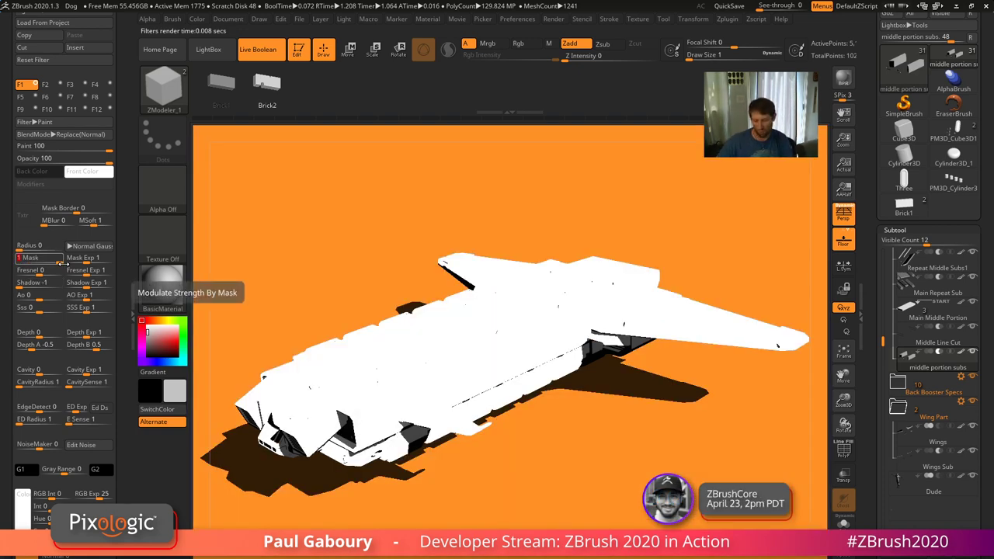
pyautogui.moveTo(61, 264); pyautogui.dragTo(17, 260)
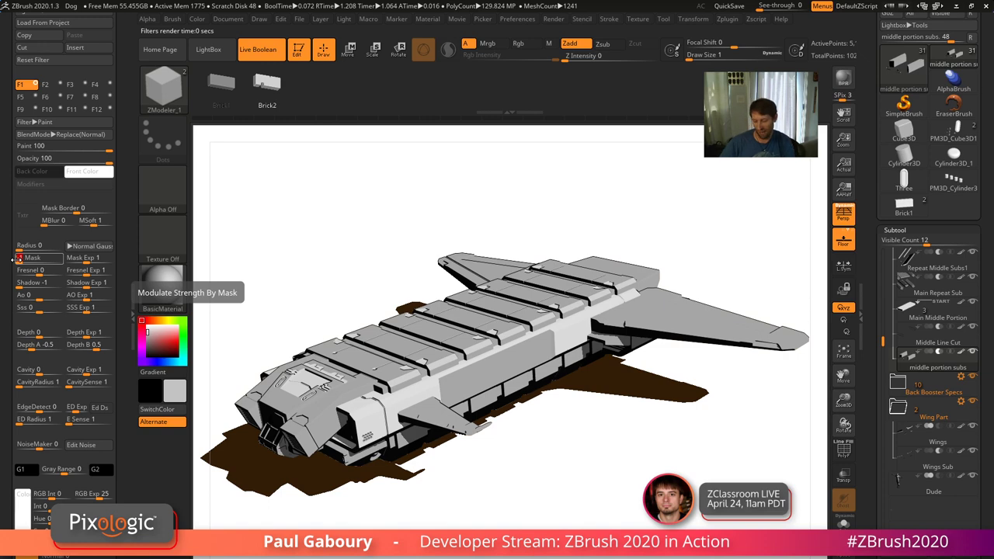
pyautogui.moveTo(17, 260); pyautogui.dragTo(60, 263)
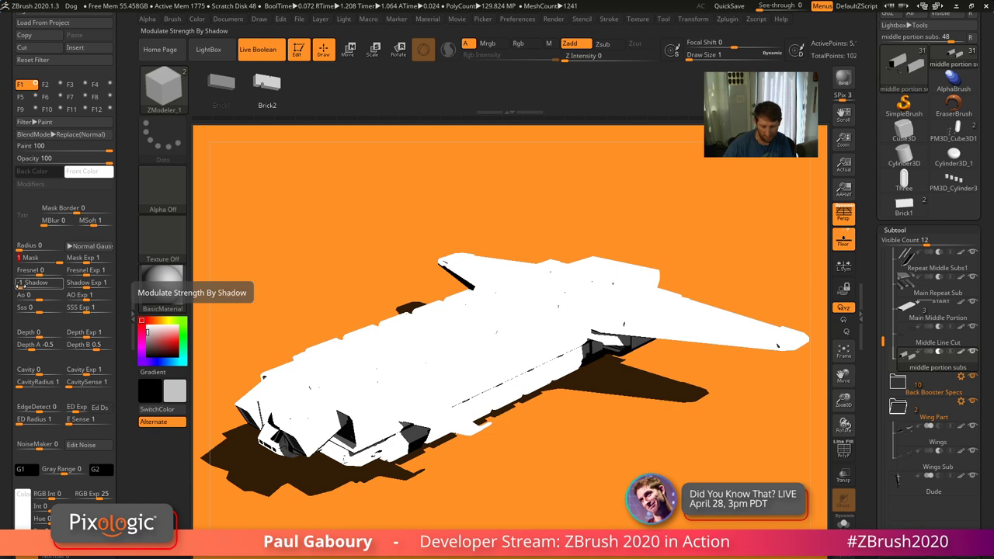
# Set the Paint filter's Shadow modifier to 1, and try a cyan front color before restoring it to white
pyautogui.click(39, 285)
pyautogui.moveTo(34, 284); pyautogui.dragTo(70, 289)
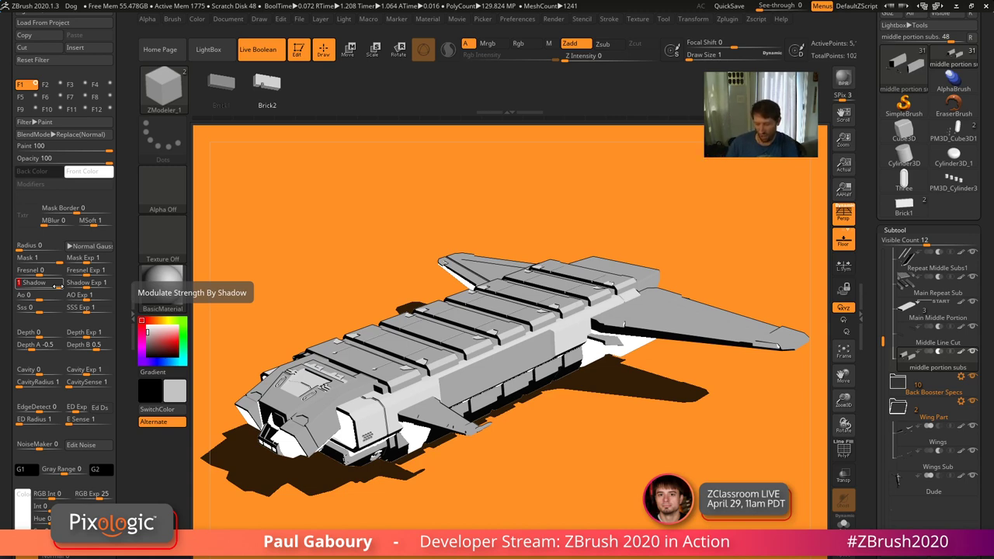
pyautogui.click(105, 172)
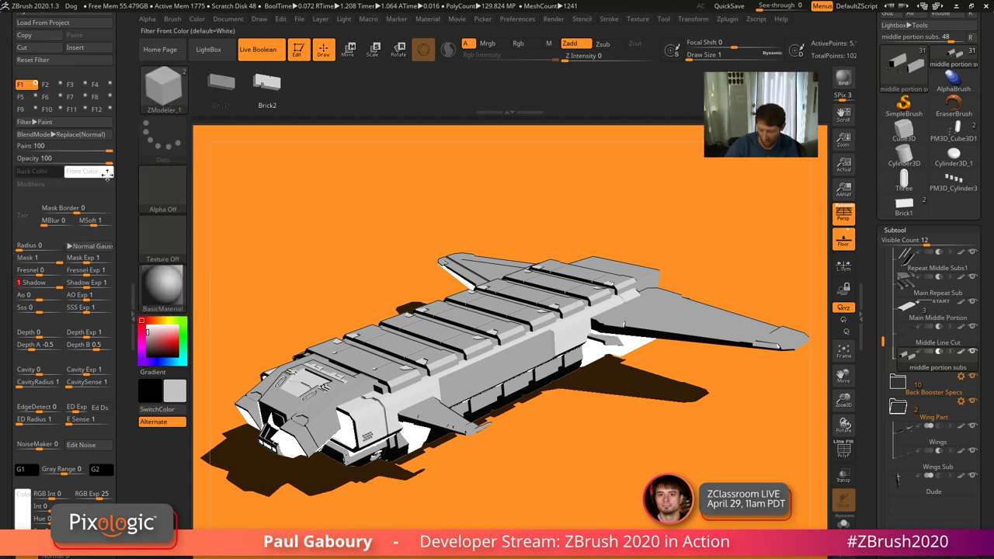
pyautogui.click(108, 174)
pyautogui.click(205, 267)
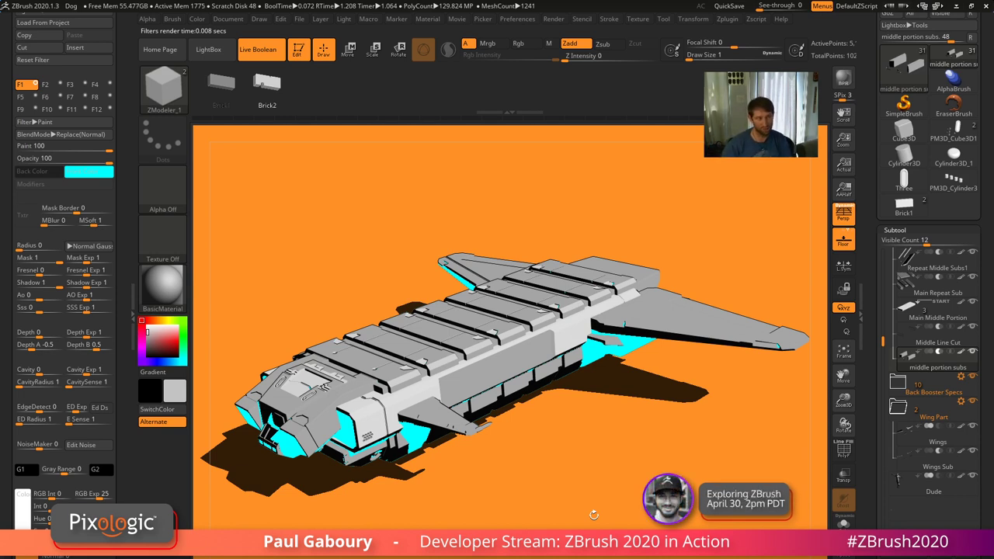
pyautogui.click(101, 172)
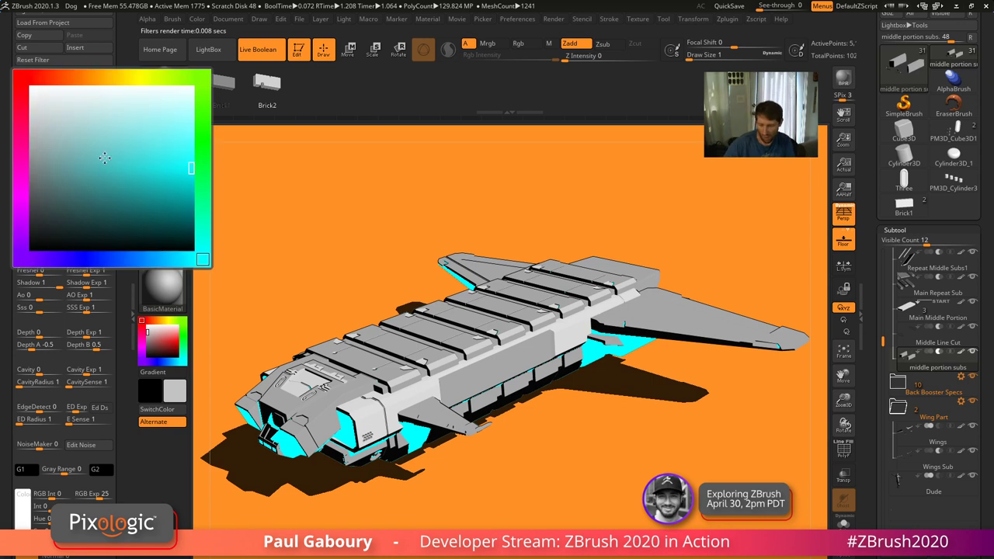
pyautogui.click(25, 81)
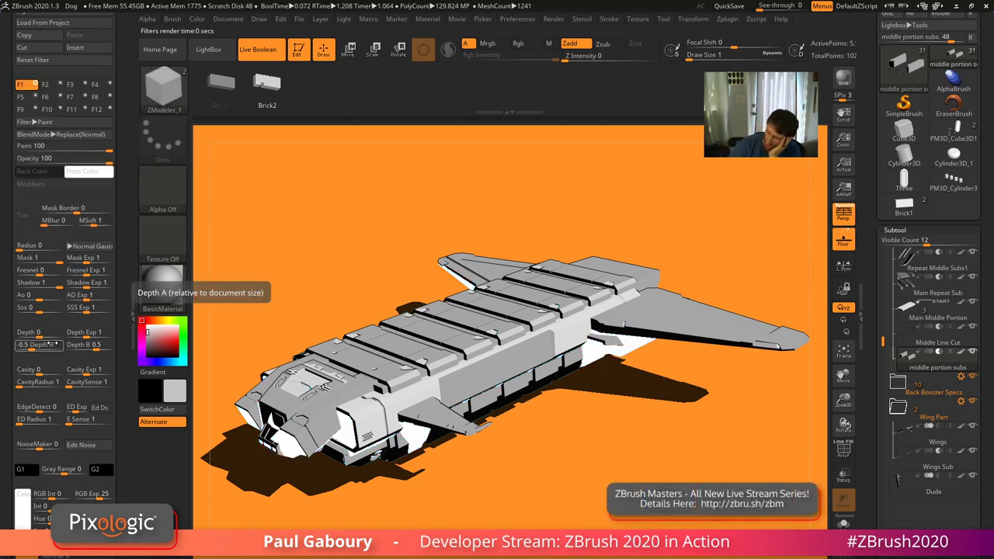
# Set the Paint filter's Mask modifier to -1, and test its Shadow modifier at 1 before setting it to -1
pyautogui.moveTo(55, 257); pyautogui.dragTo(12, 258)
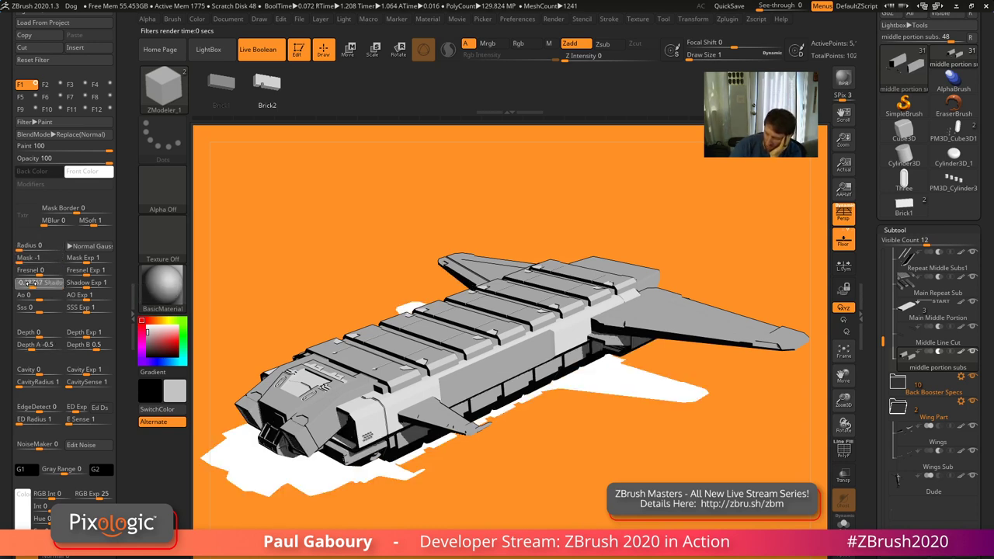
pyautogui.click(21, 282)
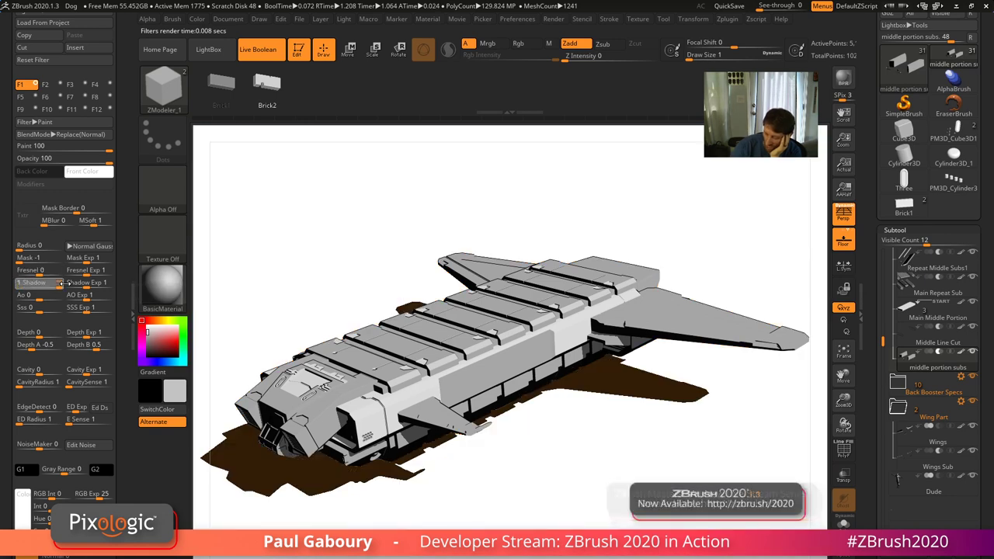
pyautogui.moveTo(20, 282); pyautogui.dragTo(63, 286)
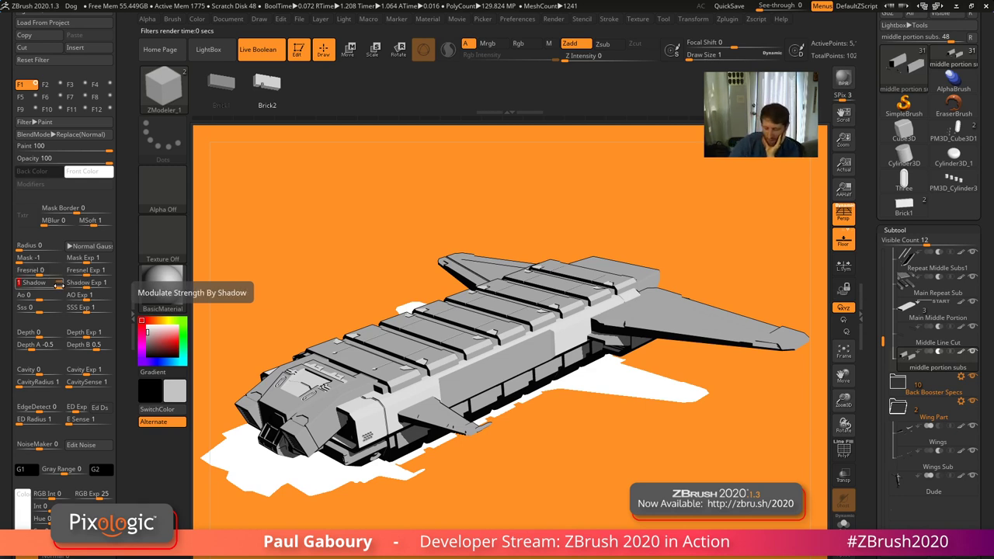
pyautogui.moveTo(59, 284); pyautogui.dragTo(9, 287)
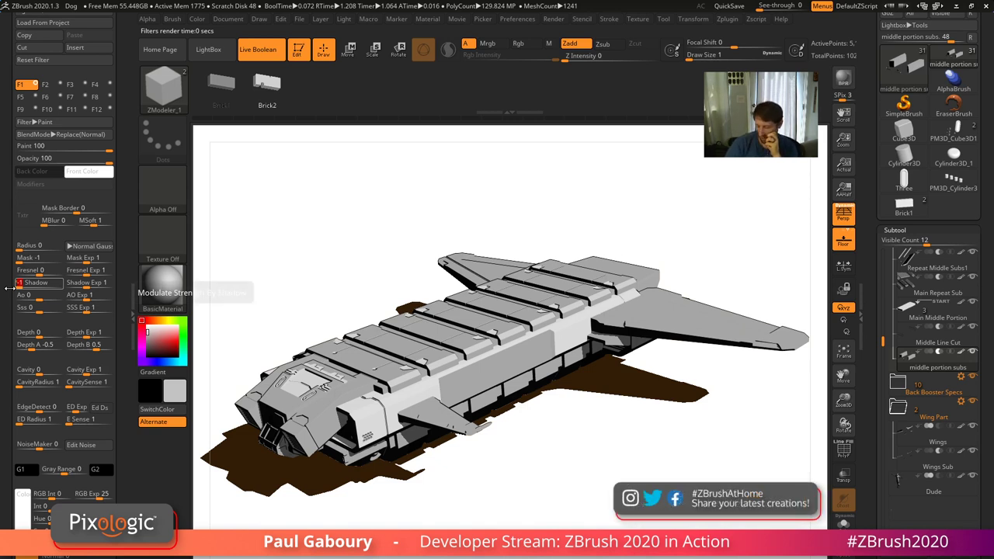
# Enable filter F2 as a Paint filter at strength 100 with a black front color
pyautogui.scroll(2, 62, 132)
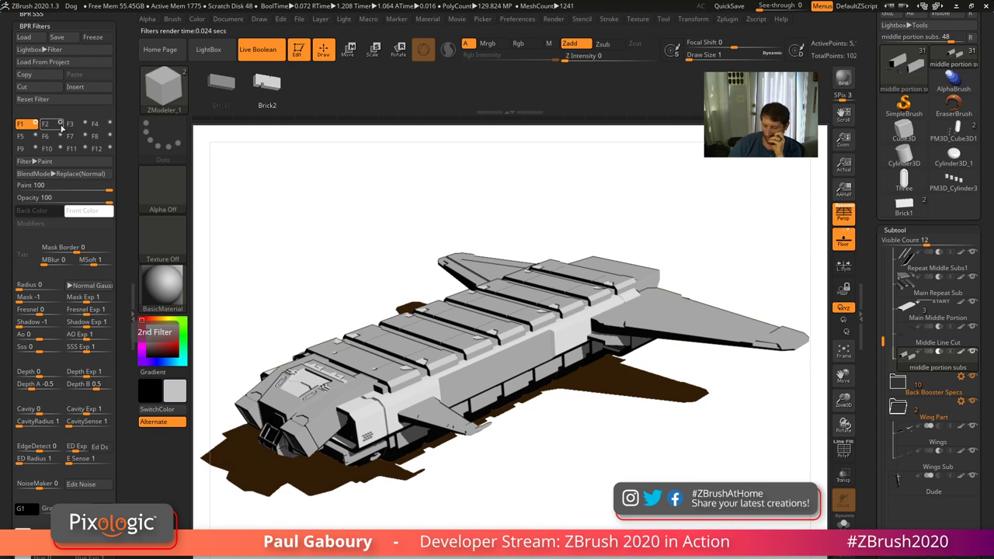
pyautogui.click(61, 124)
pyautogui.click(109, 161)
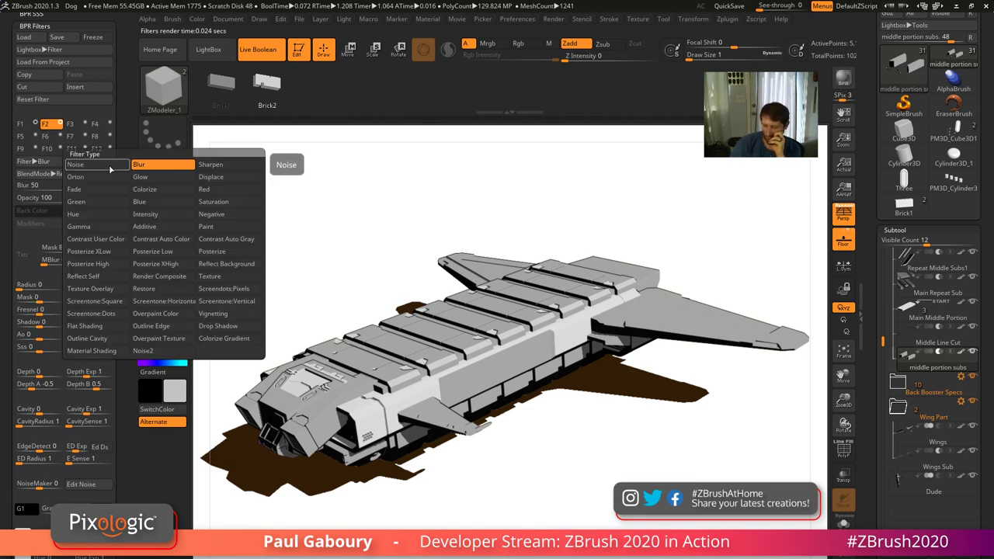
pyautogui.click(208, 226)
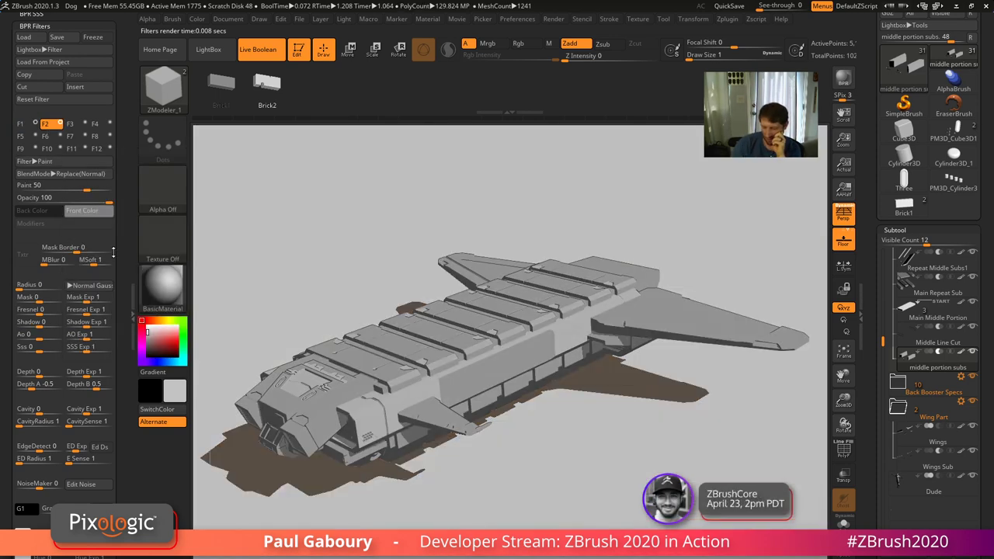
pyautogui.click(107, 210)
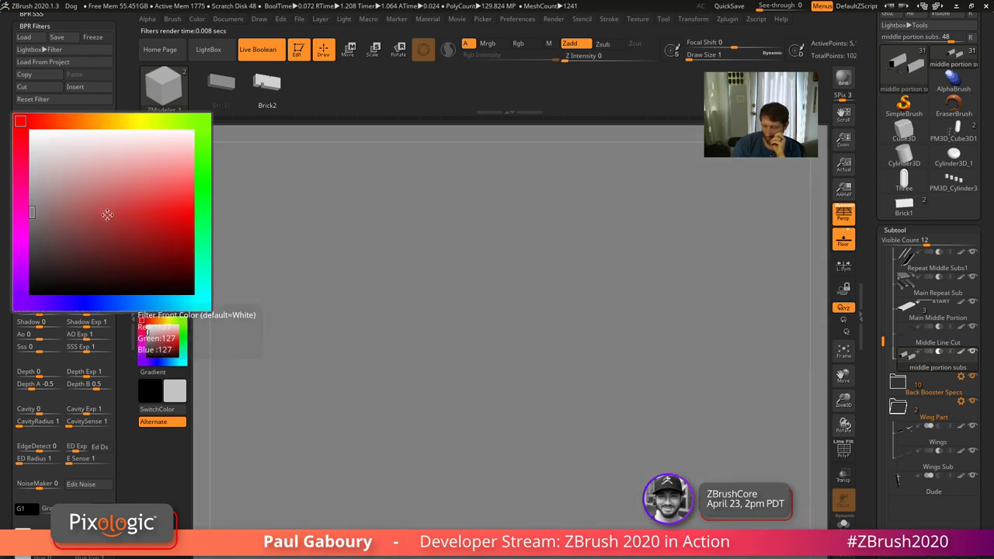
pyautogui.moveTo(71, 268)
pyautogui.mouseDown()
pyautogui.moveTo(67, 281)
pyautogui.moveTo(15, 298)
pyautogui.moveTo(13, 309)
pyautogui.mouseUp()
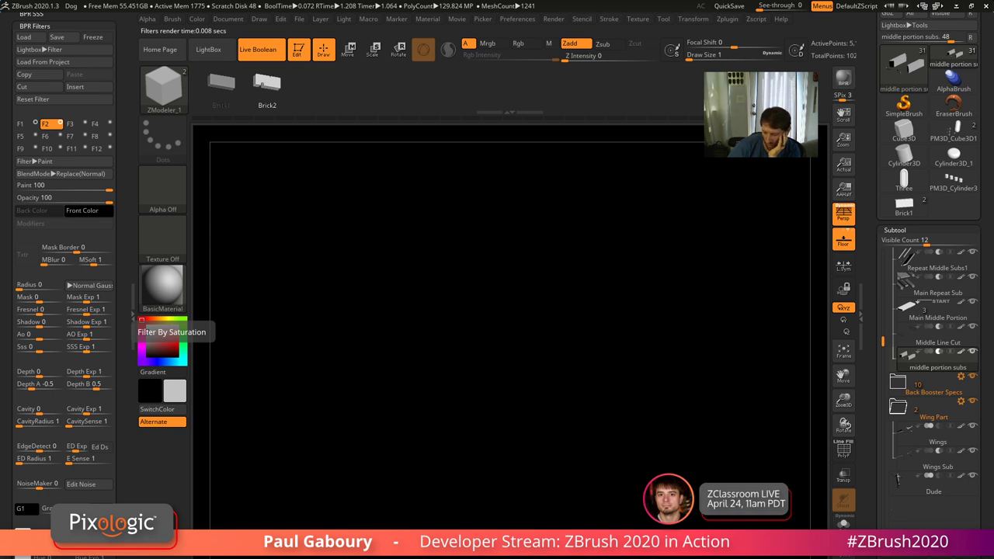
# Change the F2 filter type to Outline Edge, and switch the filter off and on to compare the render
pyautogui.click(63, 165)
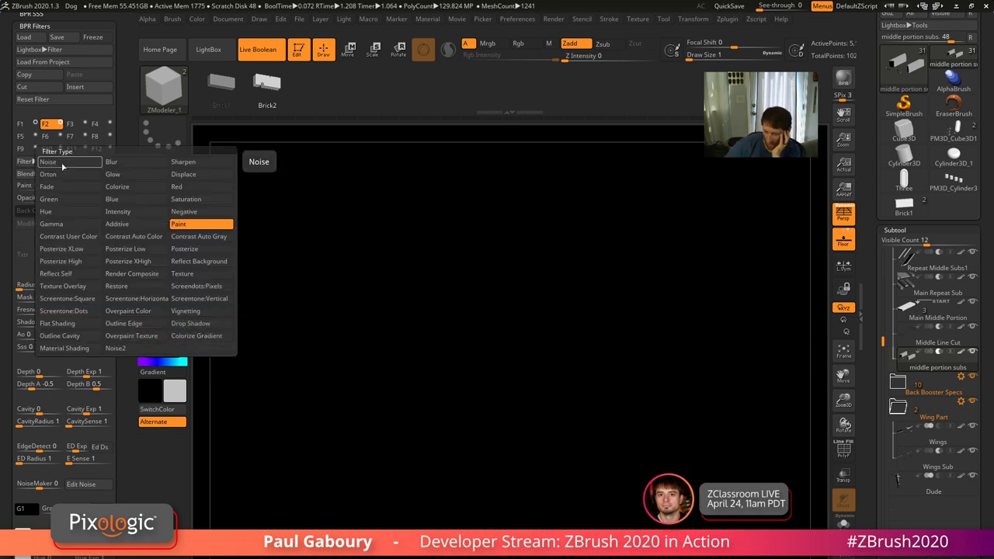
pyautogui.click(126, 323)
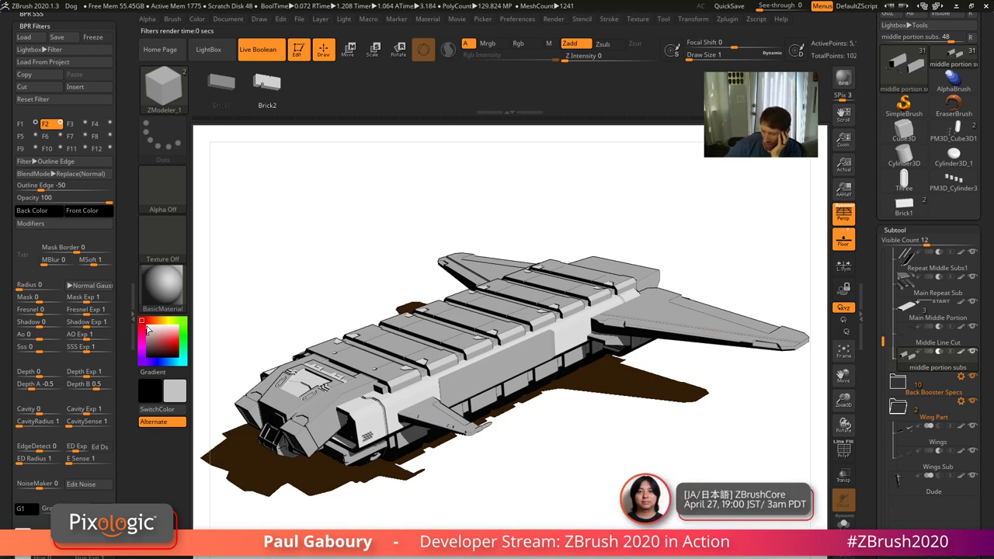
pyautogui.click(61, 123)
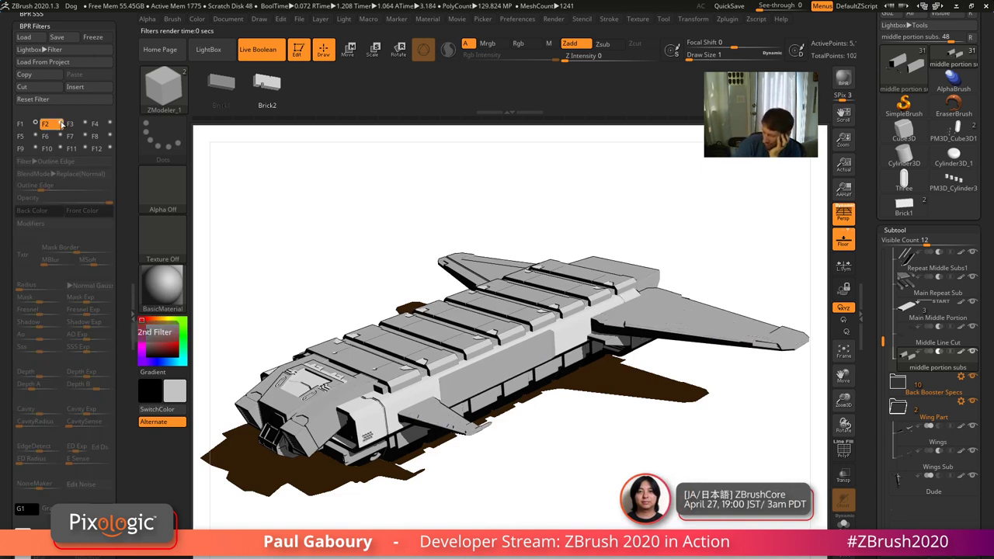
pyautogui.click(60, 124)
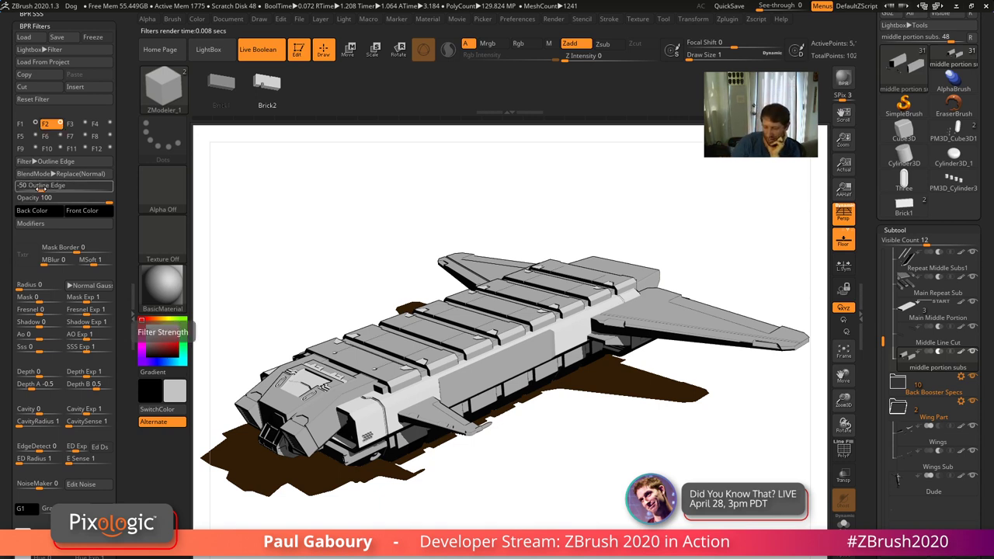
# Set the Outline Edge strength to -100 and its back color to cyan
pyautogui.moveTo(43, 186); pyautogui.dragTo(16, 186)
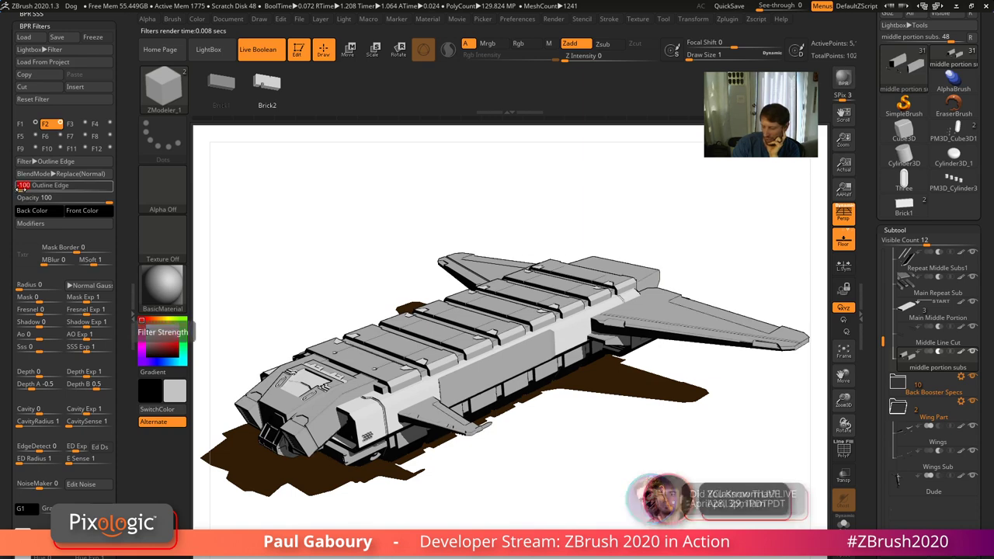
pyautogui.click(40, 213)
pyautogui.click(200, 304)
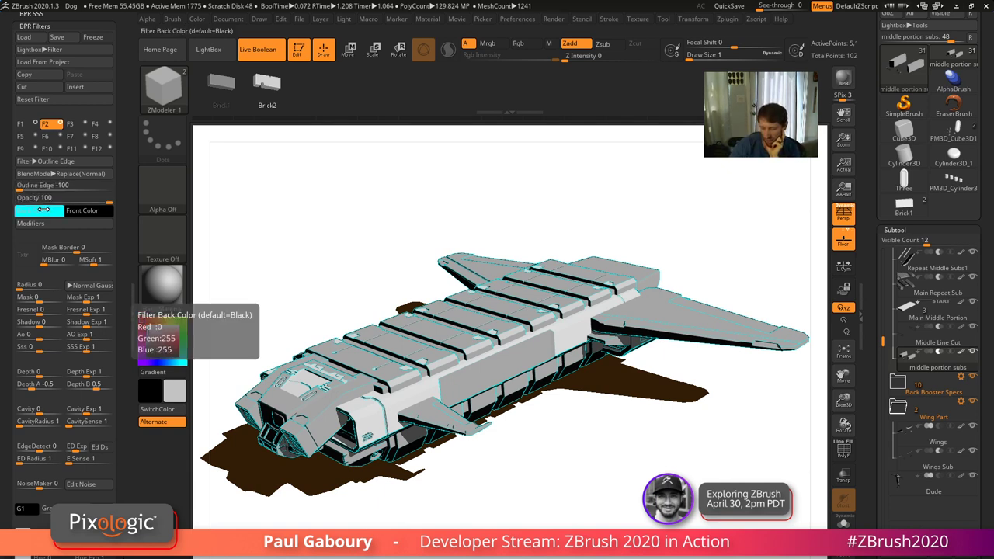
# Try the Outline Edge strength at 100 with a red front color, and return the strength to -100
pyautogui.moveTo(19, 188); pyautogui.dragTo(116, 189)
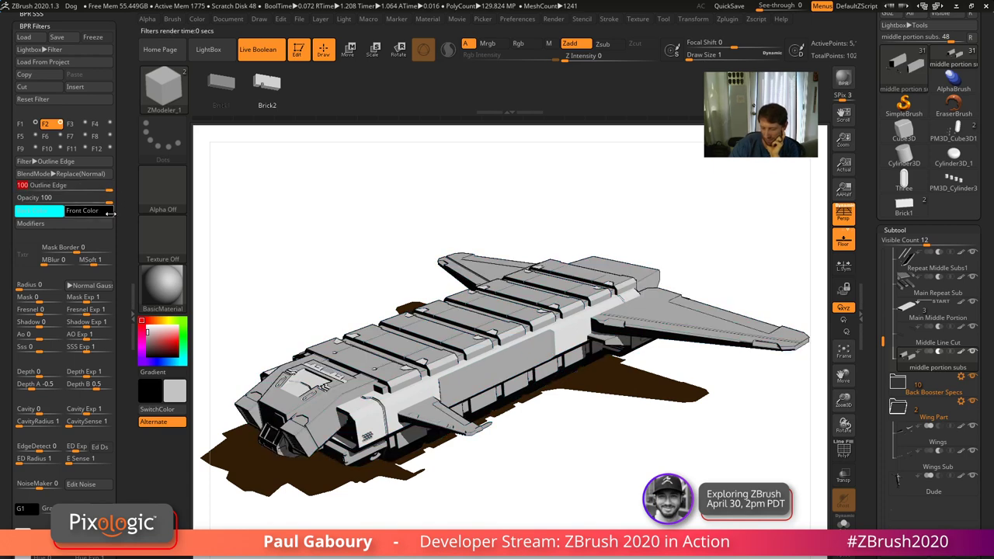
pyautogui.click(101, 211)
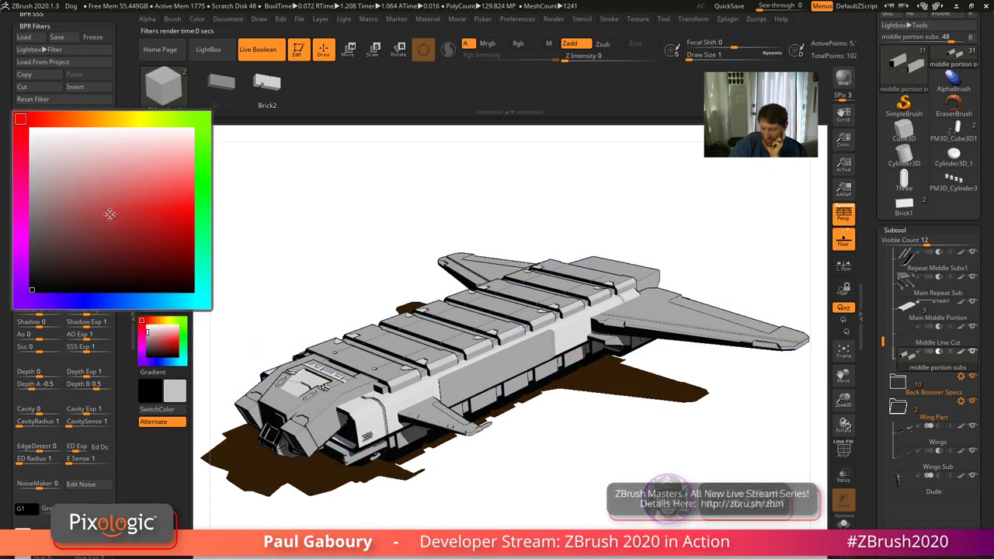
pyautogui.click(186, 221)
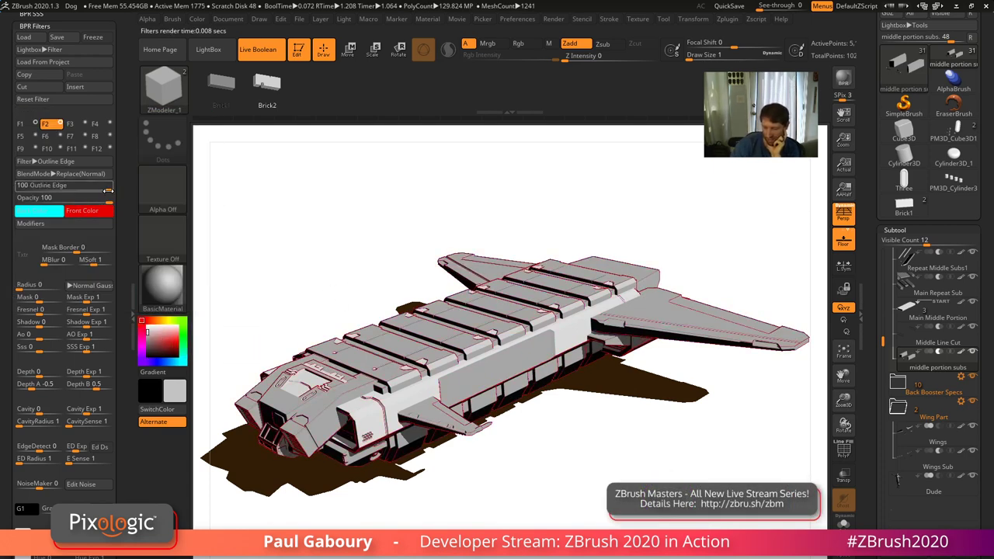
pyautogui.moveTo(107, 187); pyautogui.dragTo(12, 185)
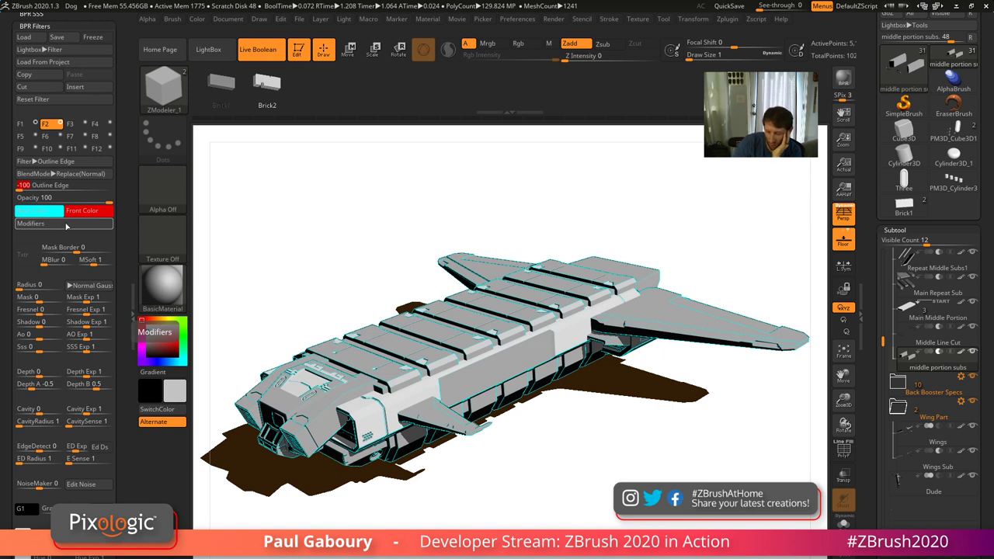
# Set the outline's thickness to 3, noise to 0 and falloff to about 0.46 in the Outline Edge modifiers
pyautogui.click(43, 223)
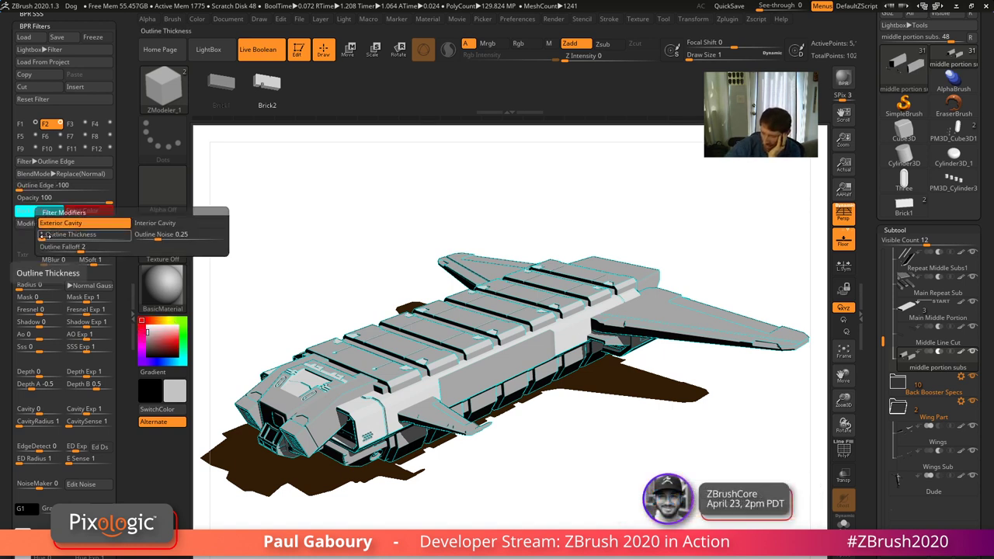
pyautogui.moveTo(43, 237); pyautogui.dragTo(60, 240)
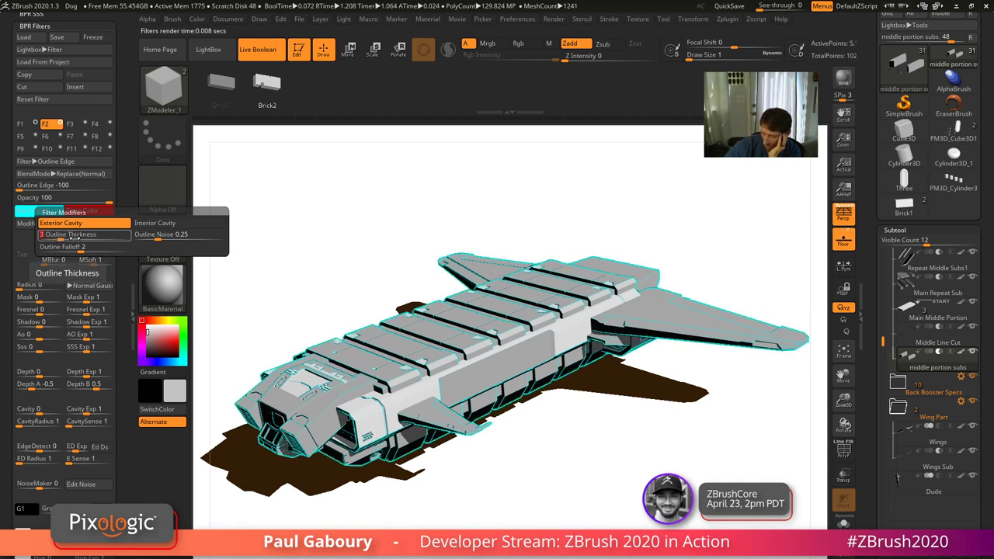
pyautogui.moveTo(158, 239); pyautogui.dragTo(179, 240)
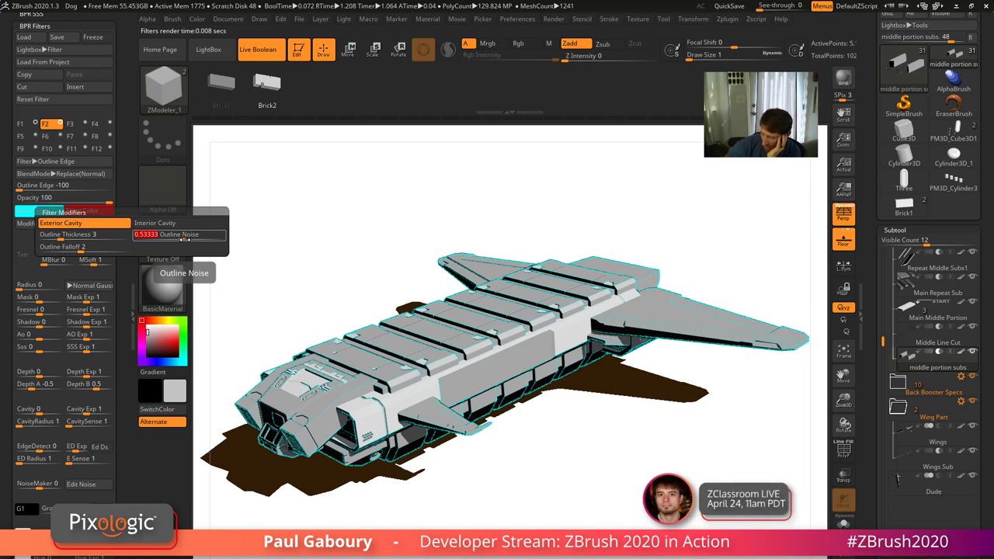
pyautogui.moveTo(185, 238); pyautogui.dragTo(132, 241)
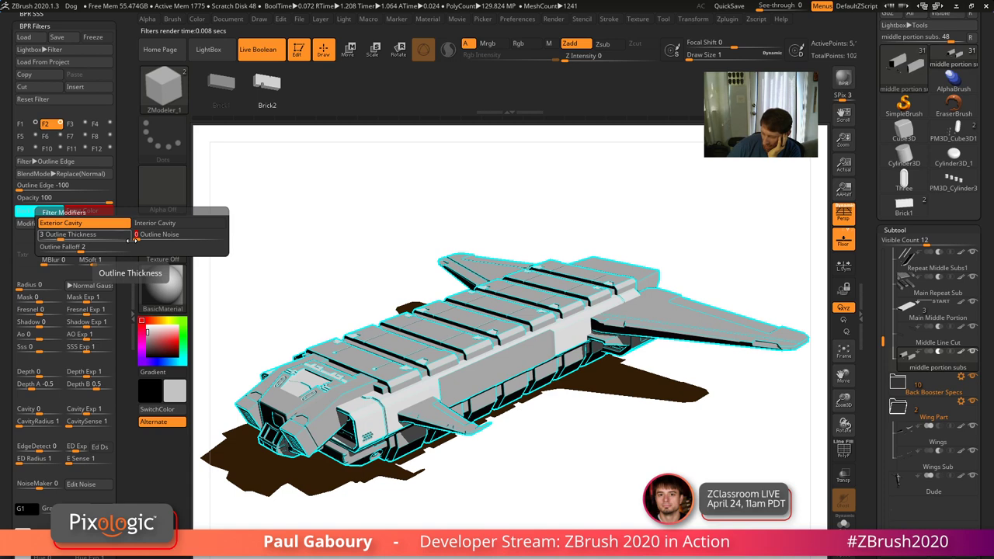
pyautogui.moveTo(79, 247); pyautogui.dragTo(71, 249)
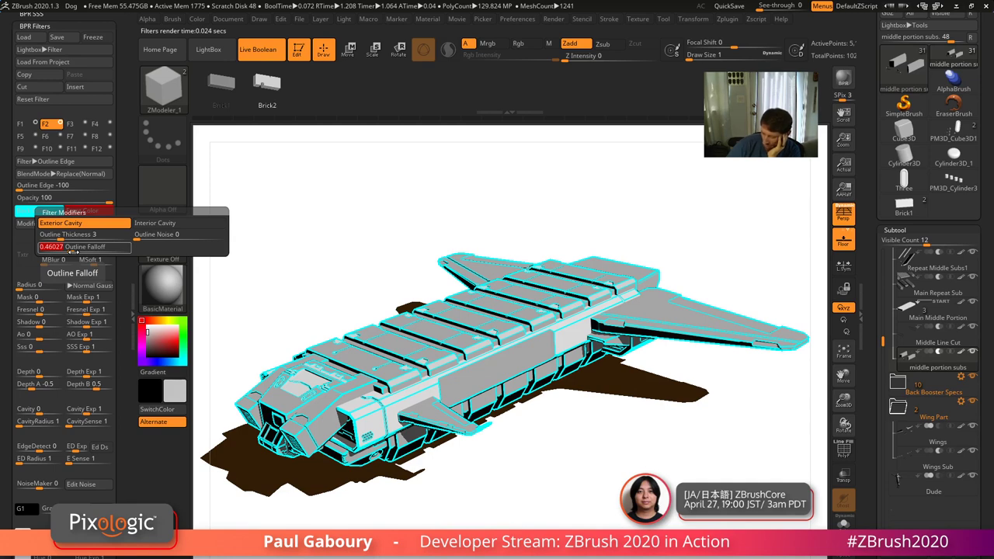
# Turn on Interior Cavity for the outline and turn off Exterior Cavity, toggling the latter to compare
pyautogui.click(155, 223)
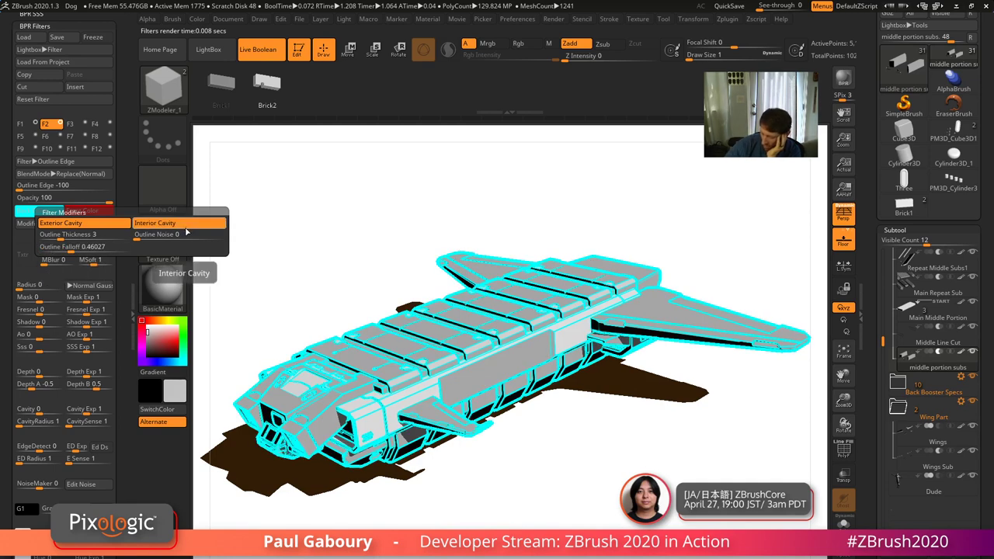
pyautogui.click(106, 227)
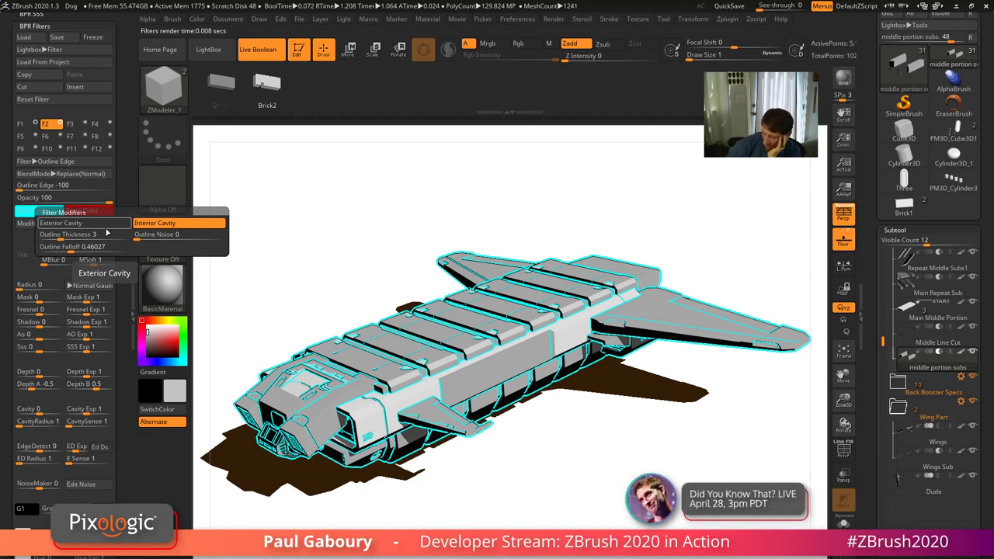
pyautogui.click(115, 225)
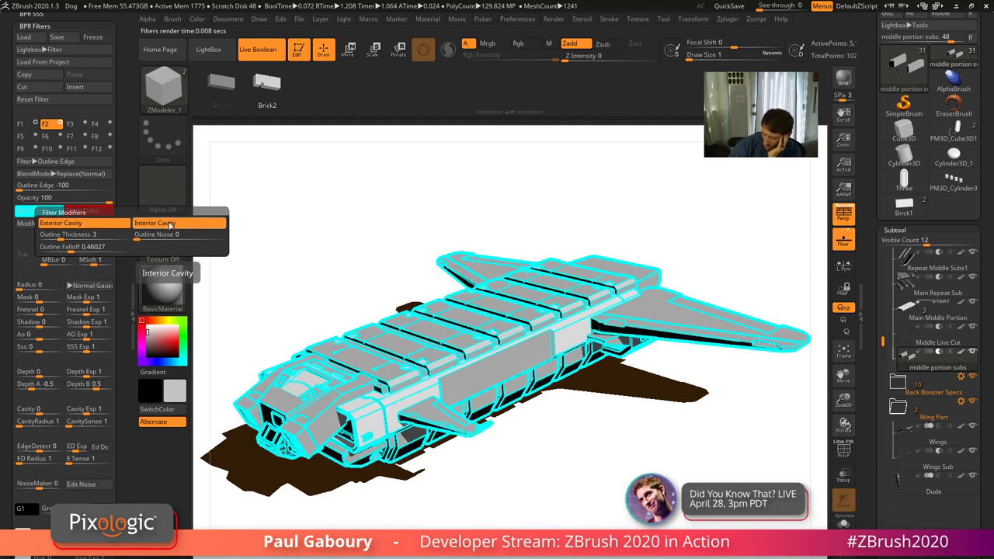
pyautogui.click(121, 224)
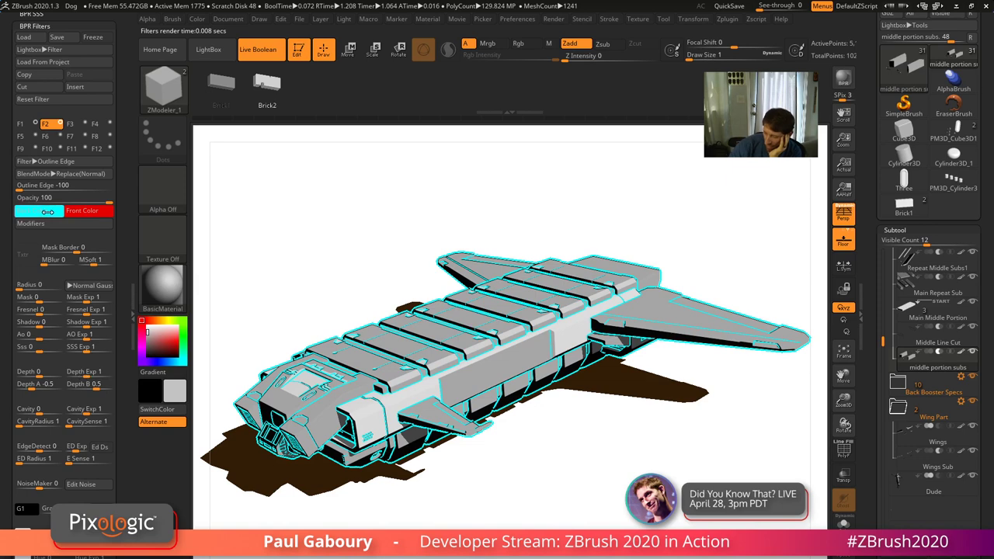
# Set the Outline Edge filter's back color to black and its Mask modifier to -1
pyautogui.click(48, 211)
pyautogui.click(23, 296)
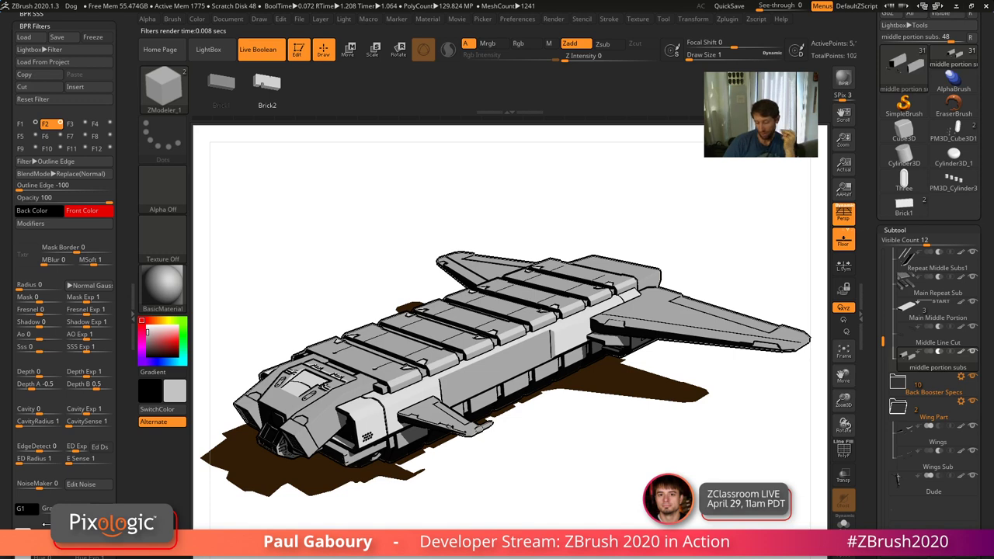
pyautogui.moveTo(35, 298); pyautogui.dragTo(13, 295)
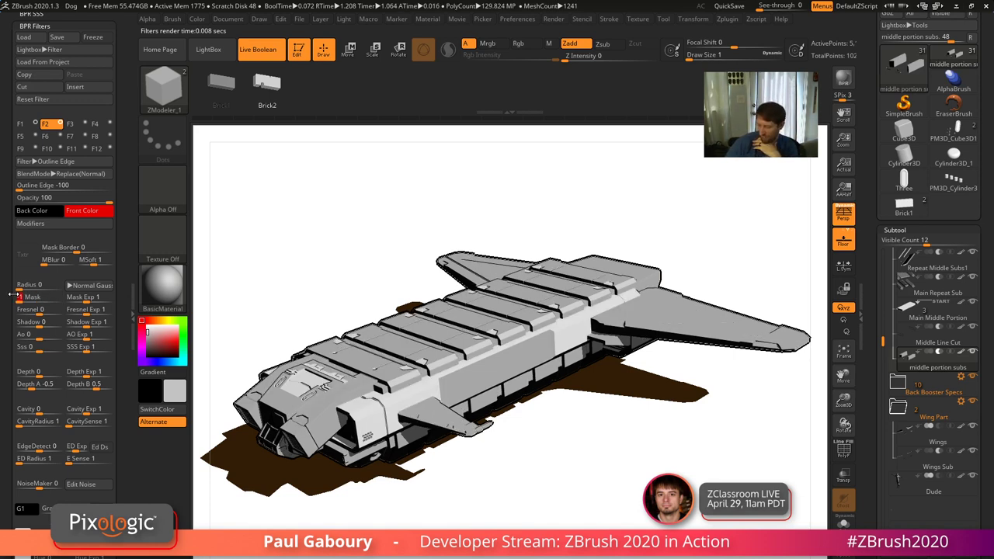
# Set the outline thickness to 7 in the Outline Edge filter's modifiers
pyautogui.click(30, 223)
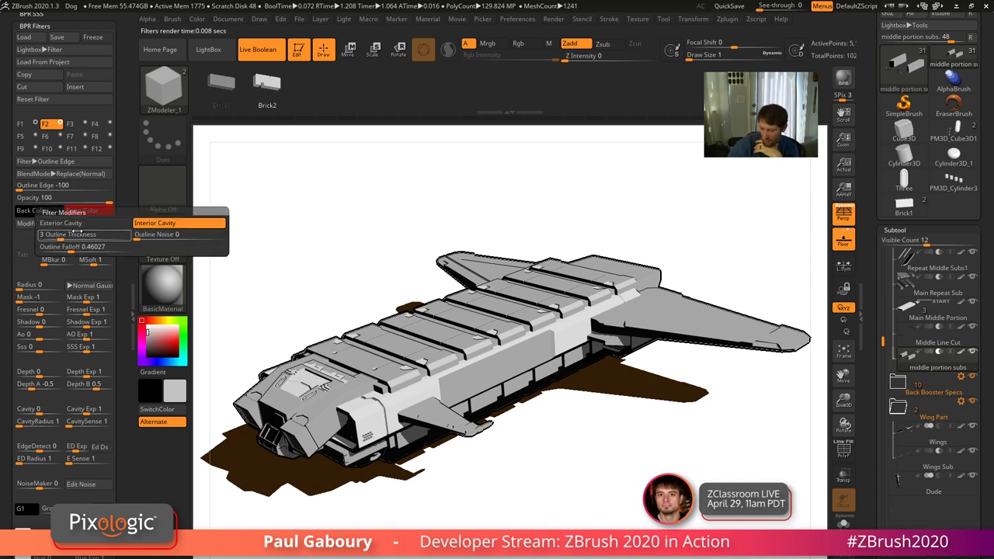
pyautogui.moveTo(62, 236); pyautogui.dragTo(99, 240)
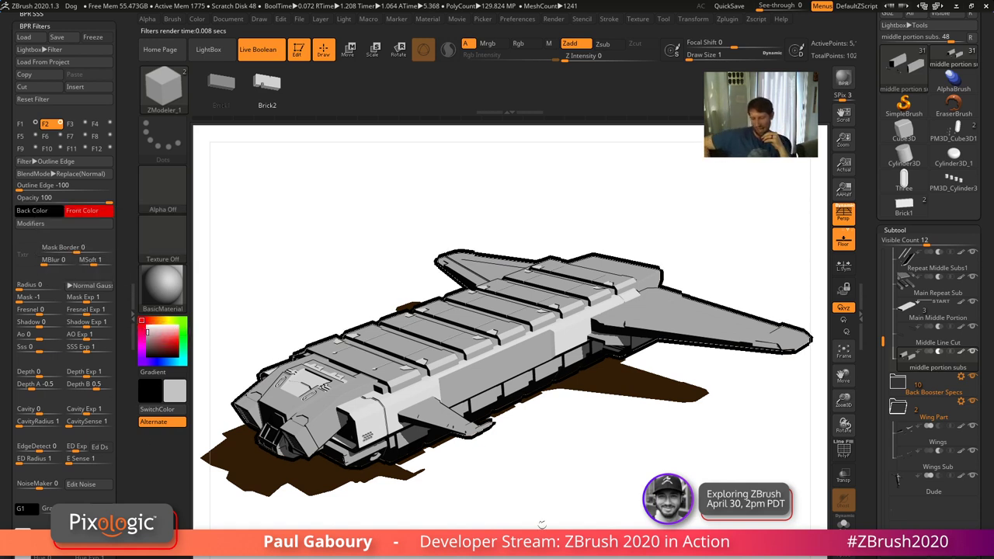
# Compare Exterior Cavity with Interior Cavity on the outline, keep Interior Cavity on, and readjust the outline's falloff and thickness
pyautogui.click(99, 226)
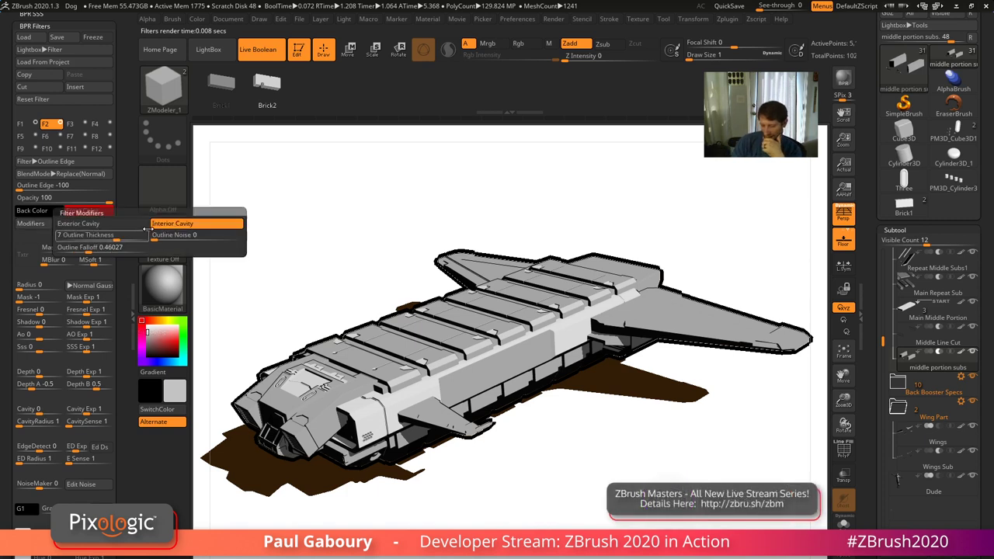
pyautogui.click(101, 225)
pyautogui.click(177, 226)
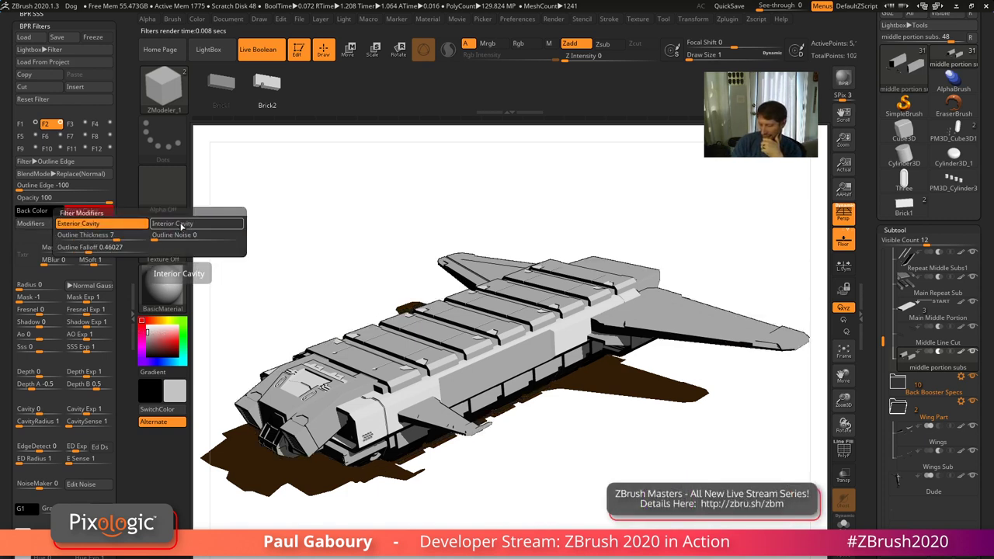
pyautogui.click(180, 227)
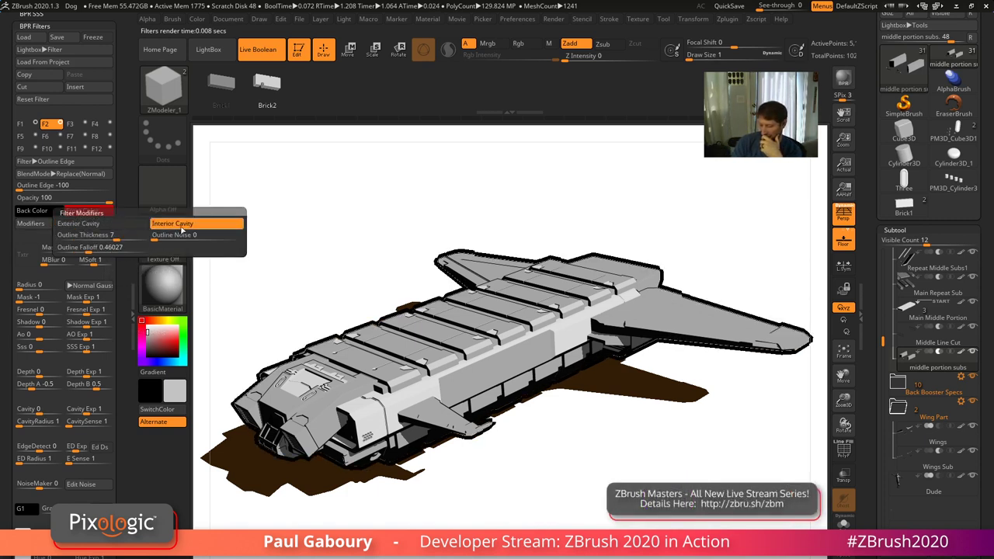
pyautogui.click(138, 227)
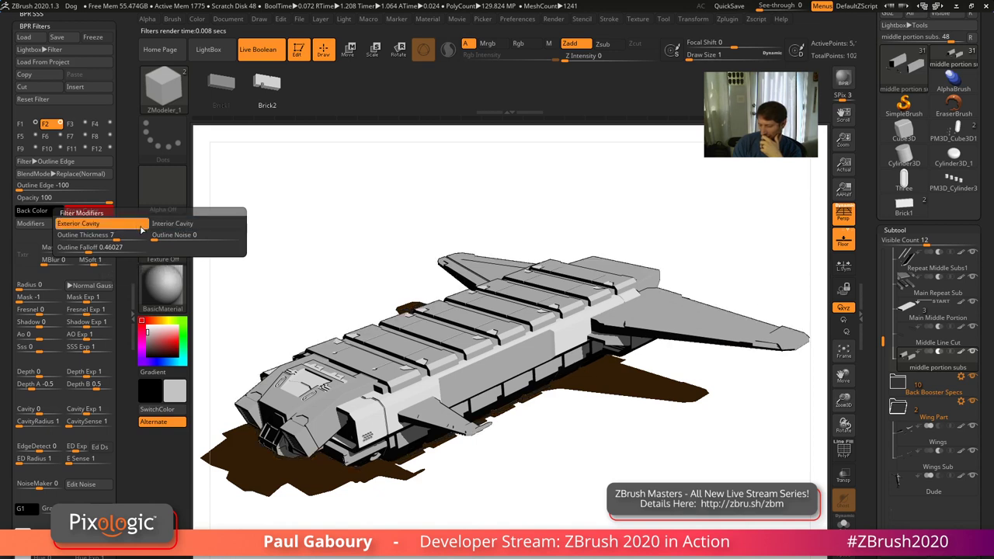
pyautogui.click(138, 225)
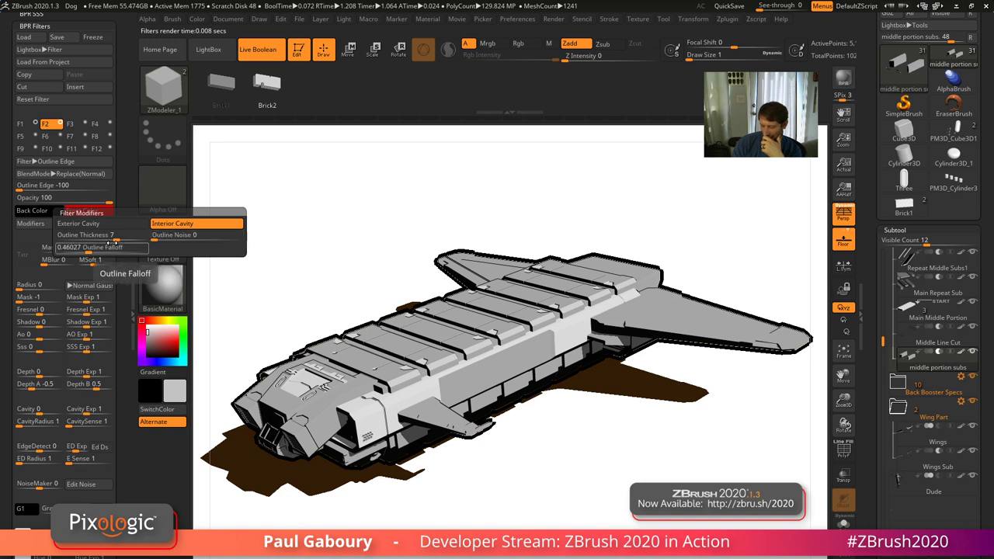
pyautogui.moveTo(97, 247)
pyautogui.mouseDown()
pyautogui.moveTo(81, 249)
pyautogui.moveTo(113, 248)
pyautogui.moveTo(101, 236)
pyautogui.moveTo(59, 249)
pyautogui.moveTo(107, 237)
pyautogui.mouseUp()
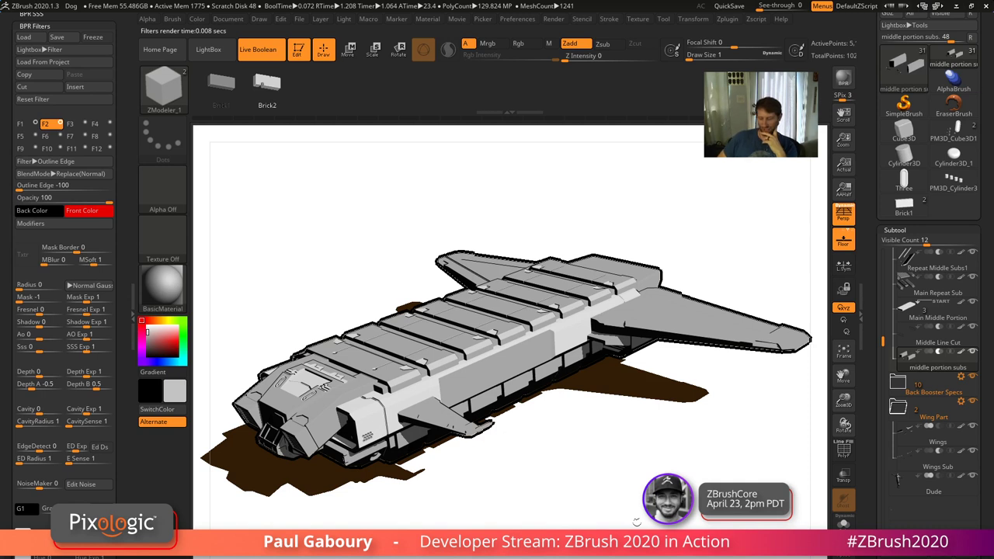
# Enable the third render filter, make it a Paint filter, and set its strength to 100
pyautogui.scroll(3, 62, 155)
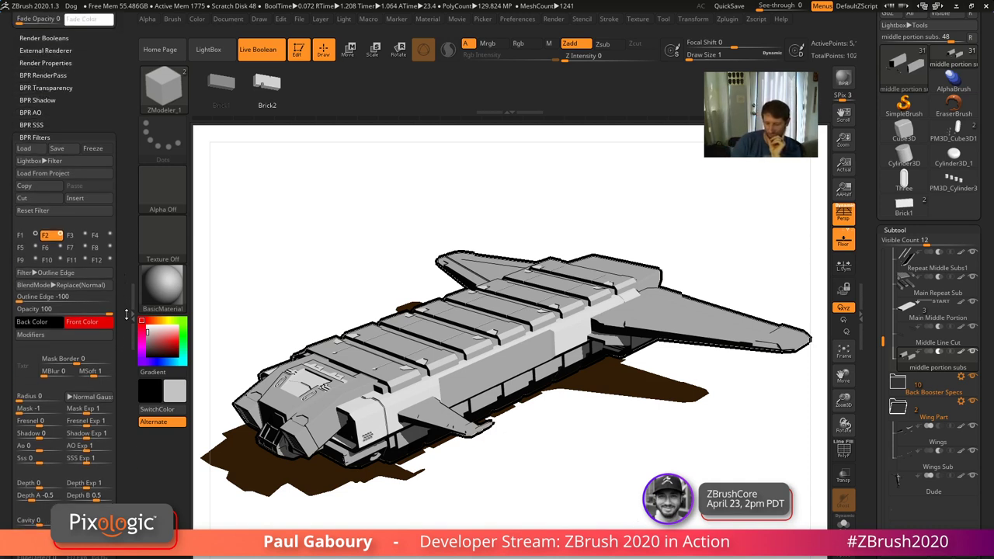
pyautogui.click(87, 241)
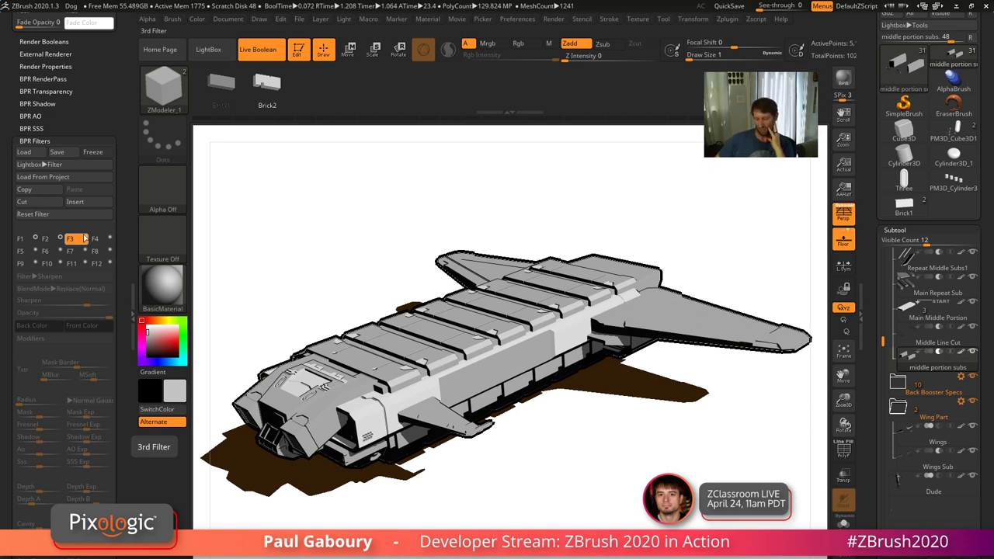
pyautogui.click(81, 241)
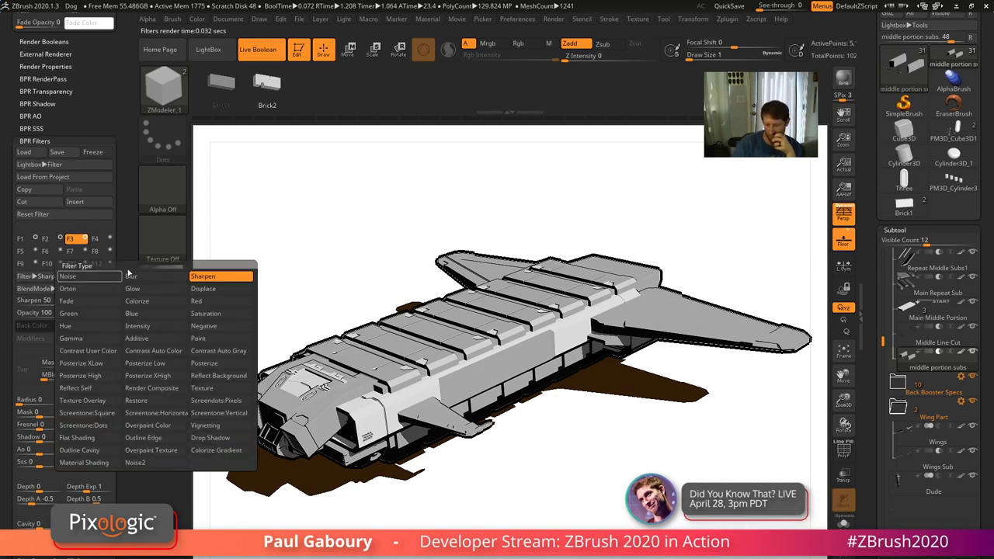
pyautogui.click(85, 277)
pyautogui.click(233, 340)
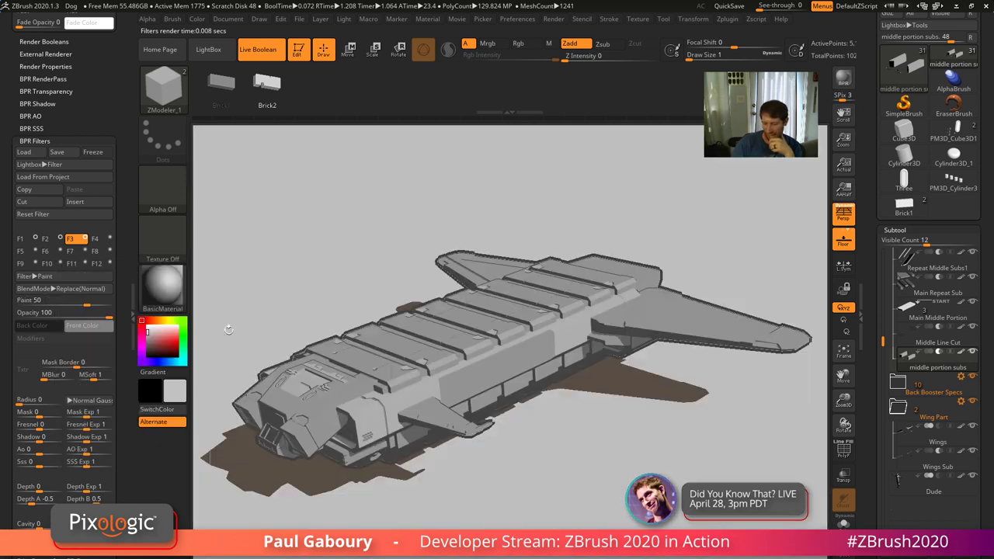
pyautogui.moveTo(100, 301); pyautogui.dragTo(118, 304)
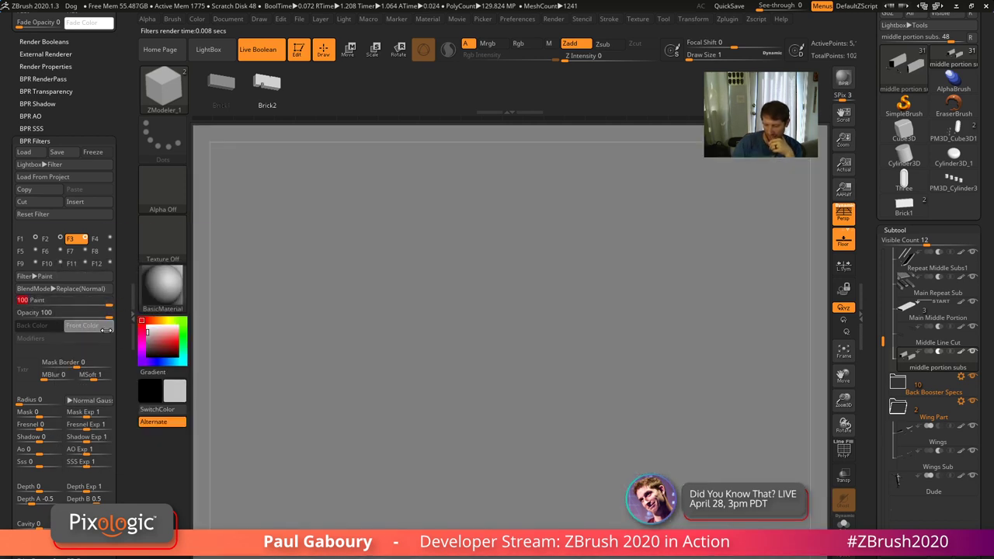
# Set the third Paint filter's front color to white and its Mask modifier to 1
pyautogui.click(104, 326)
pyautogui.click(30, 239)
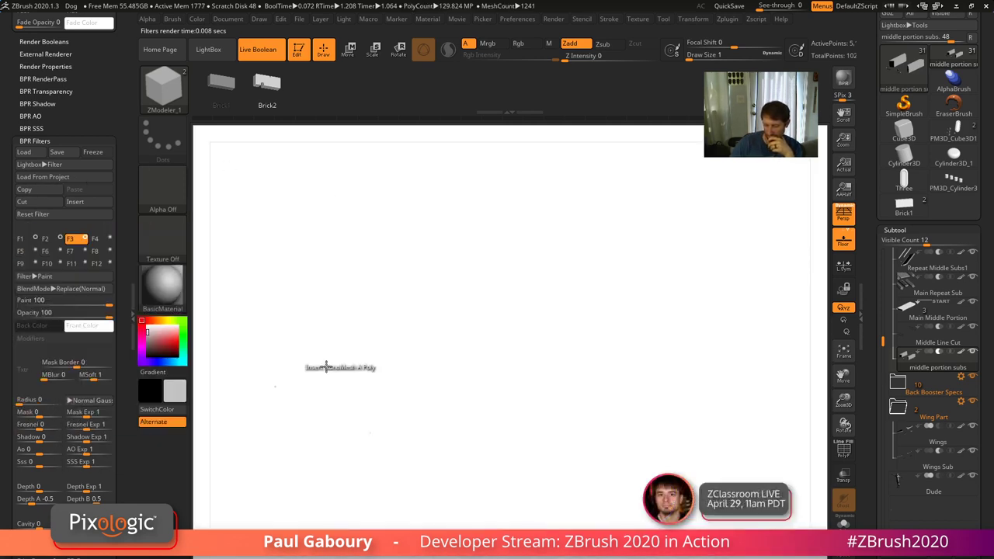
pyautogui.moveTo(27, 416); pyautogui.dragTo(68, 417)
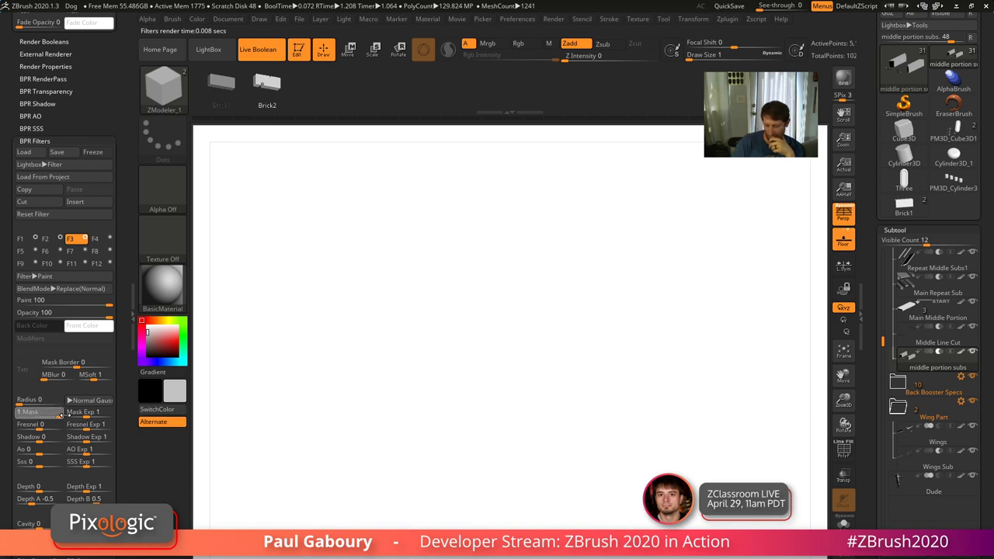
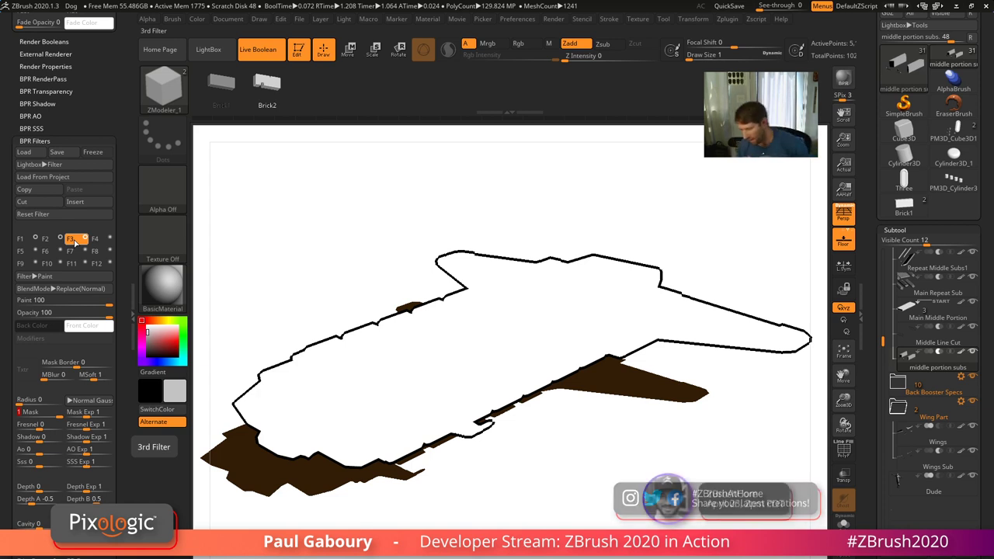
# Enable the fourth render filter as Outline Cavity and set its strength to -100
pyautogui.click(94, 240)
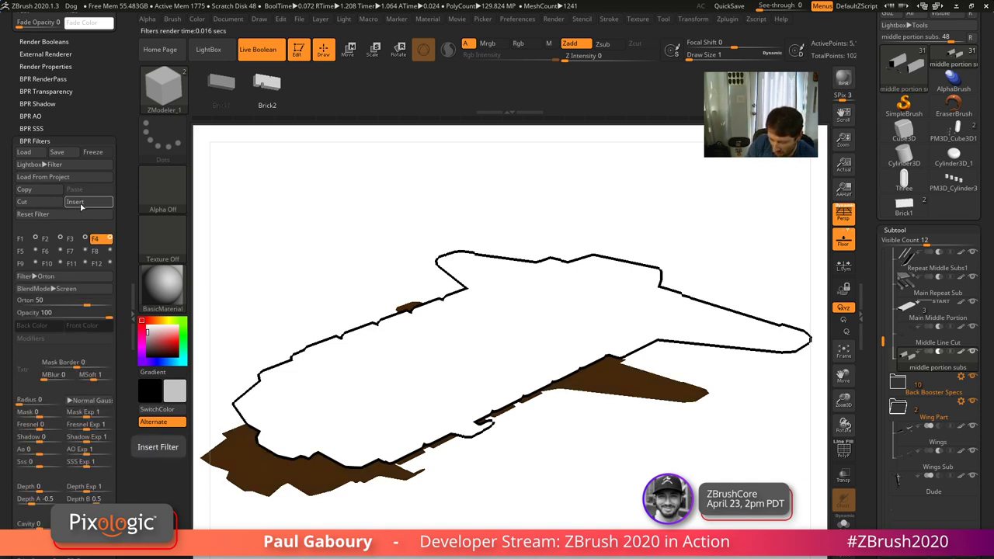
pyautogui.click(47, 277)
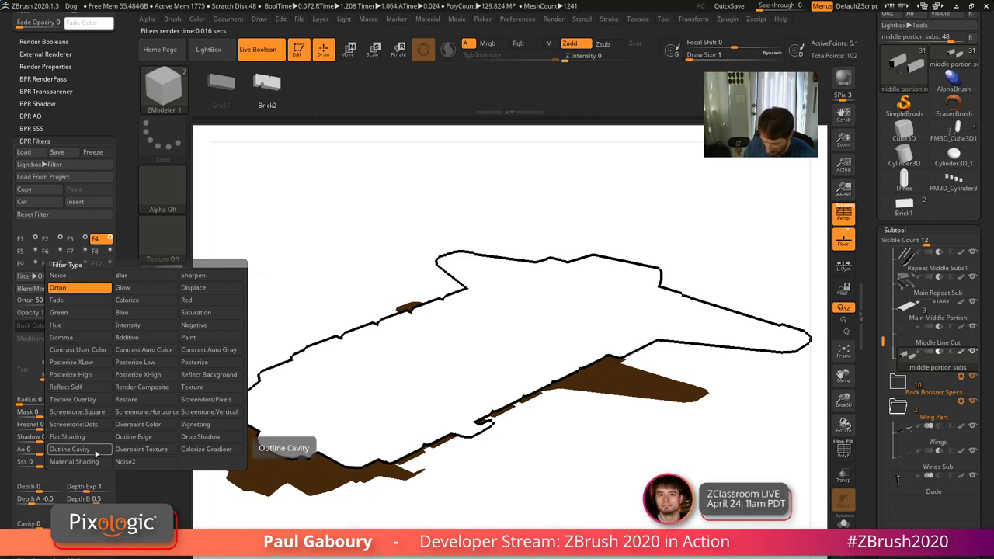
pyautogui.click(70, 449)
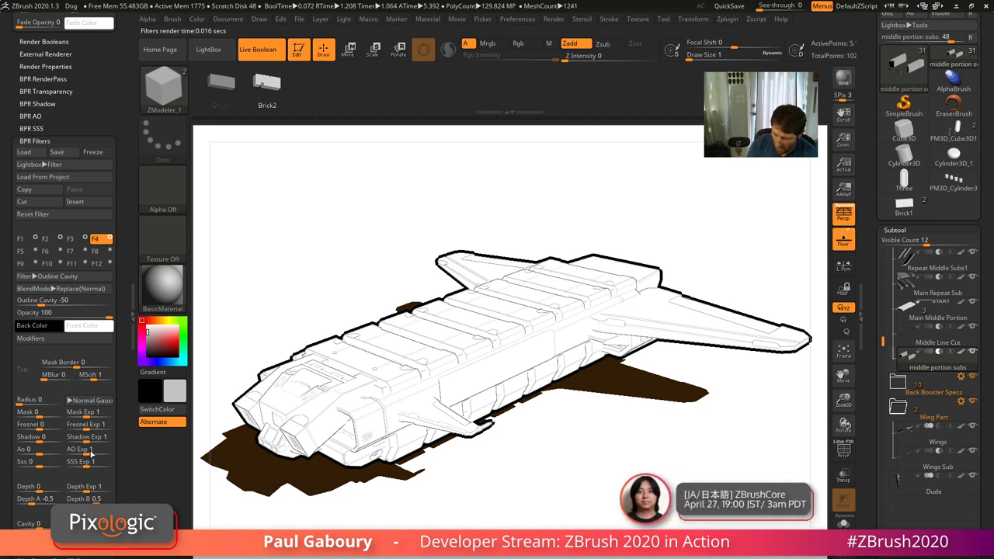
pyautogui.moveTo(47, 301); pyautogui.dragTo(16, 307)
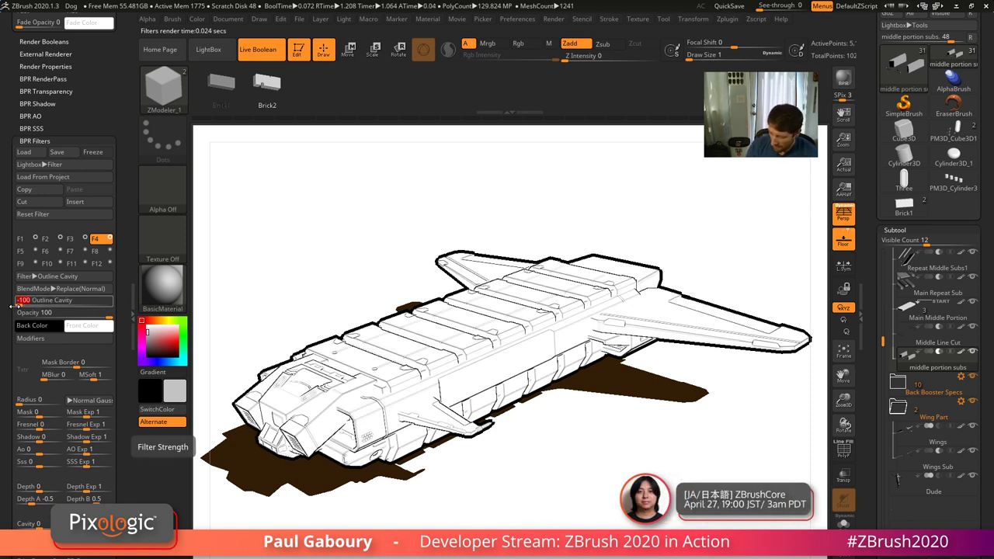
# Set the Outline Cavity's noise to 0, falloff to about 1.76 and sensitivity to about 4.84, and try Interior Cavity before turning it off
pyautogui.click(64, 339)
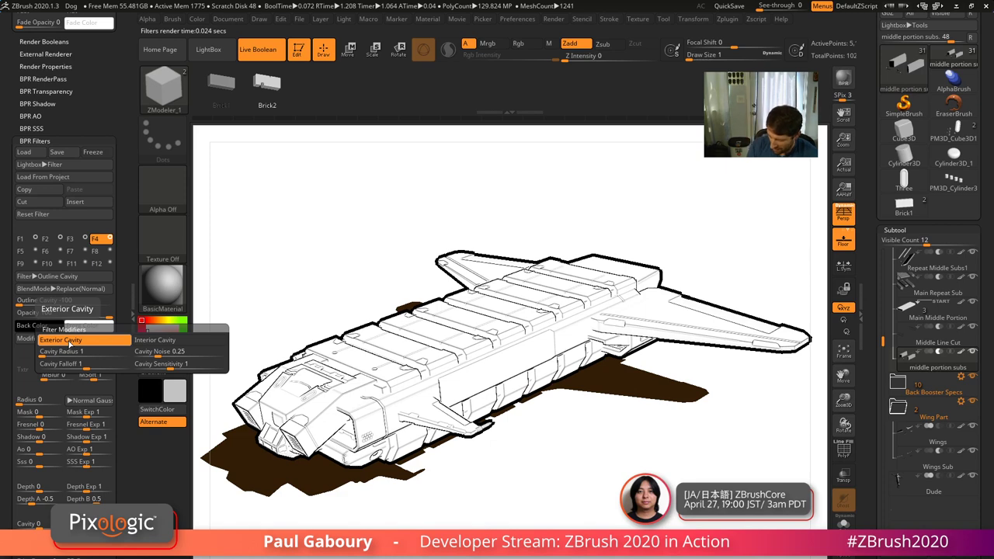
pyautogui.moveTo(62, 363); pyautogui.dragTo(129, 355)
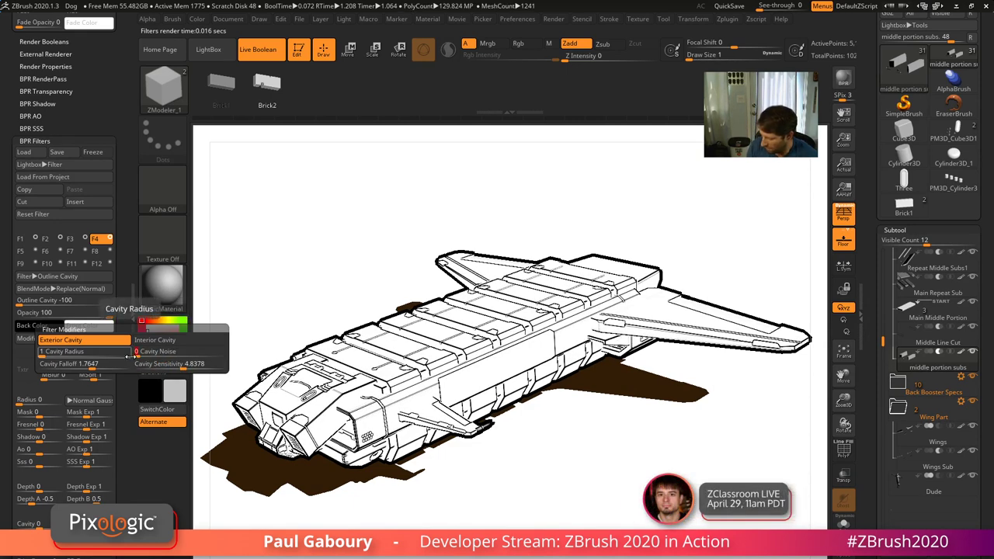
pyautogui.click(138, 342)
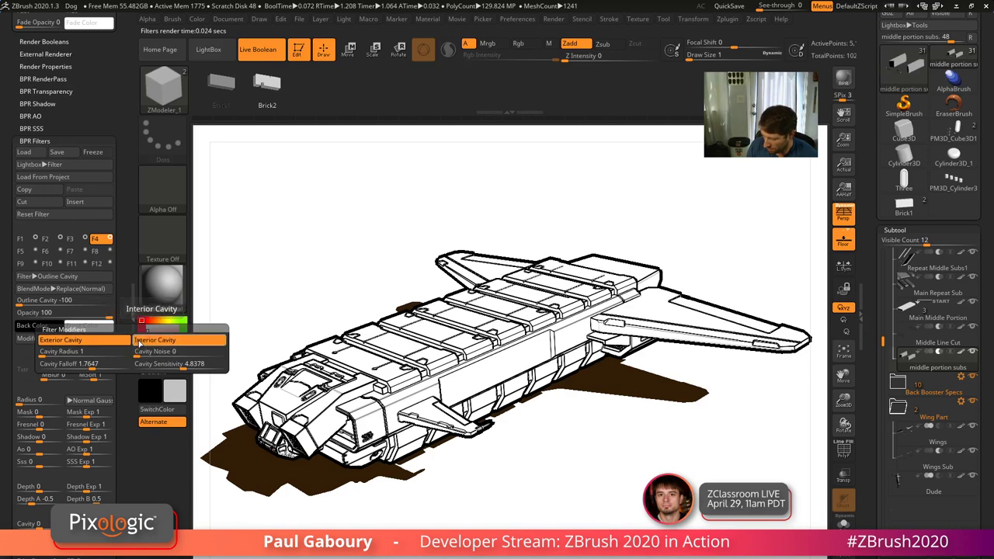
pyautogui.click(113, 345)
pyautogui.click(110, 343)
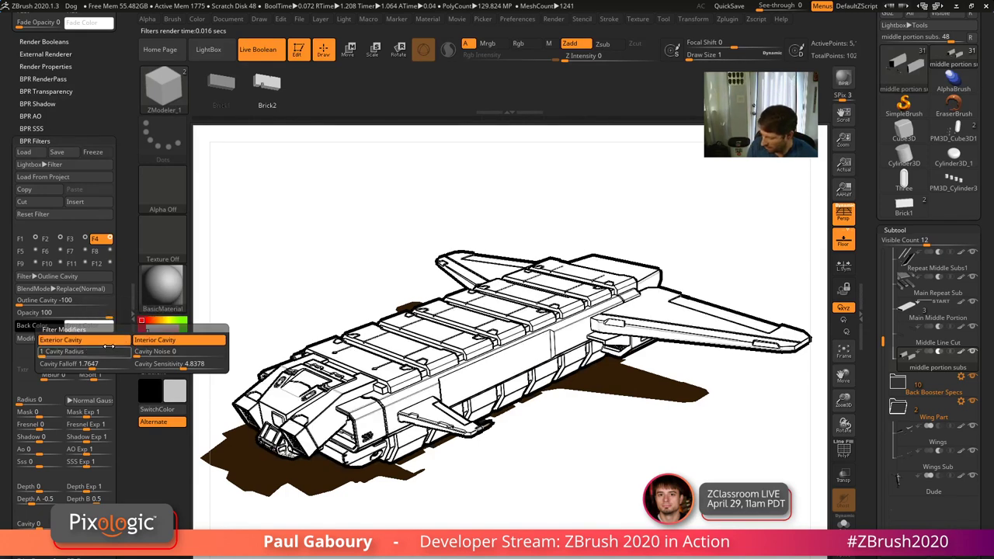
pyautogui.click(162, 341)
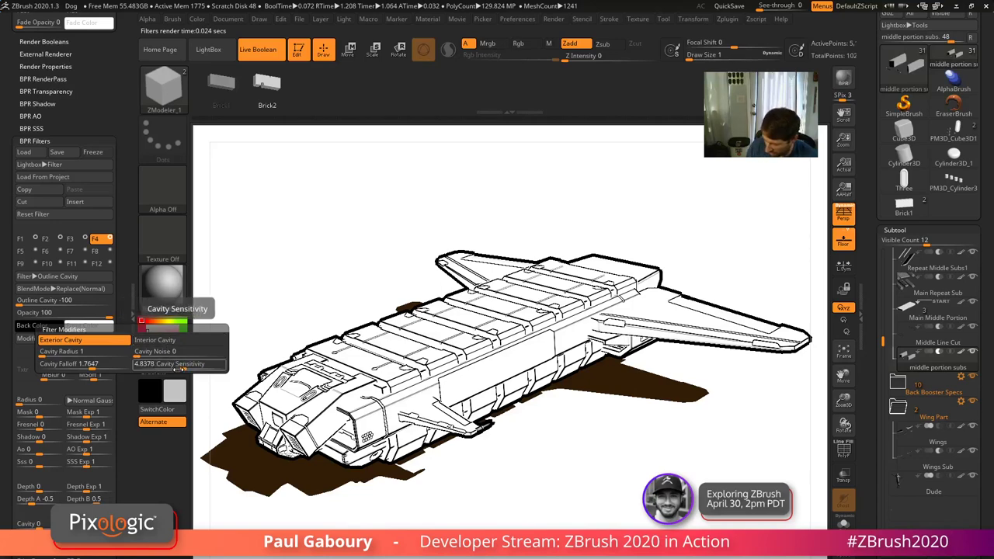
# Refine the Outline Cavity's sensitivity and falloff, and check the line work at half size and at actual size
pyautogui.moveTo(180, 364); pyautogui.dragTo(180, 364)
pyautogui.moveTo(92, 365); pyautogui.dragTo(103, 365)
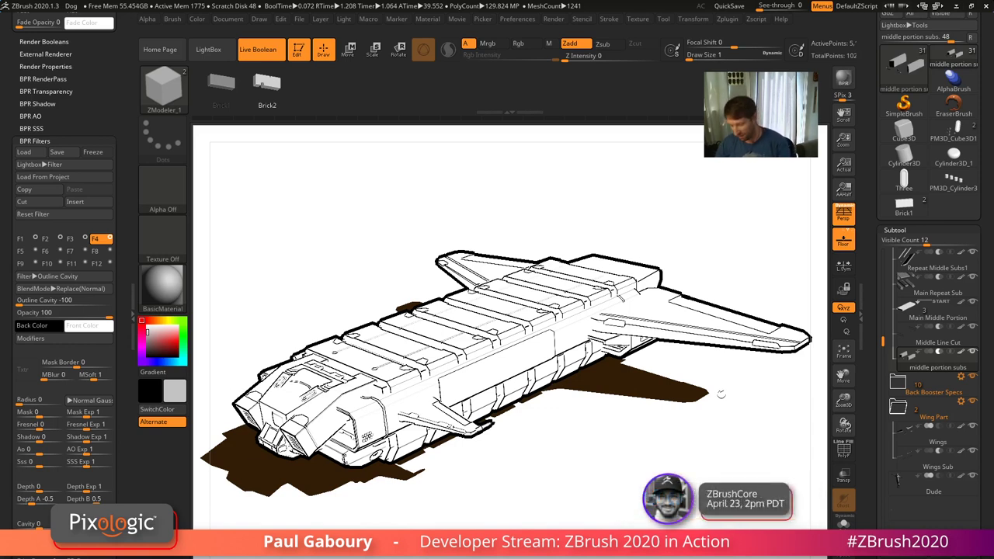
pyautogui.click(844, 190)
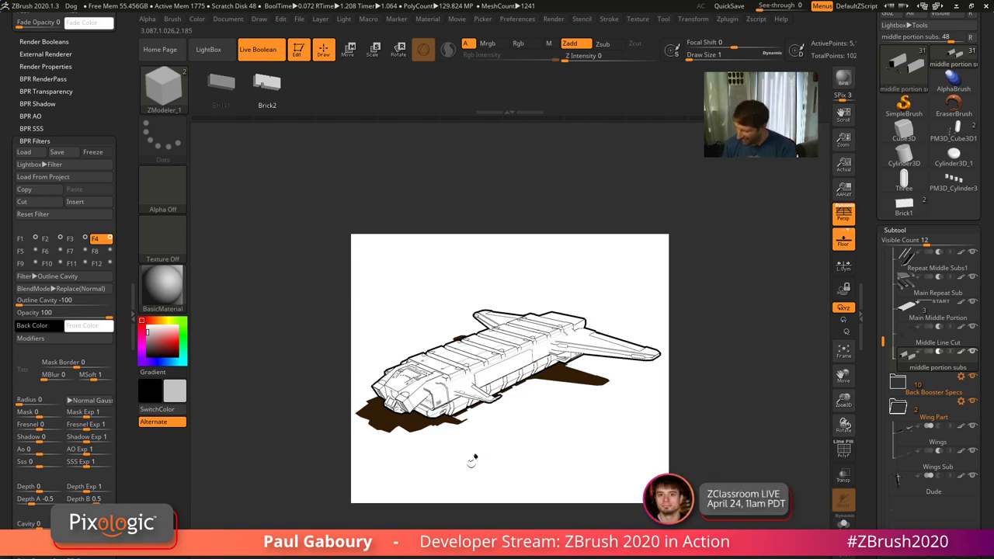
pyautogui.click(844, 164)
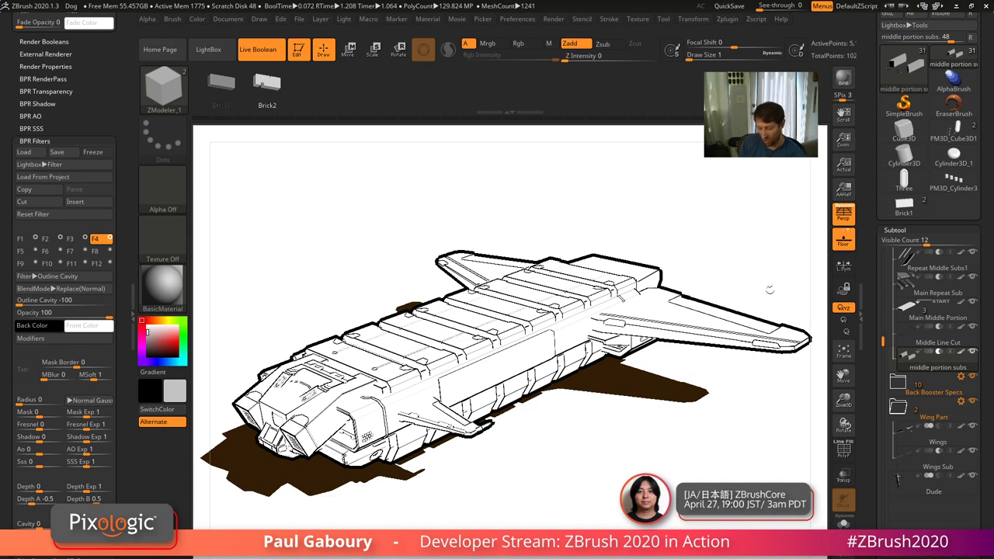
# Set the third Paint filter's Shadow modifier to -1 and switch the filter off and on to compare
pyautogui.click(70, 239)
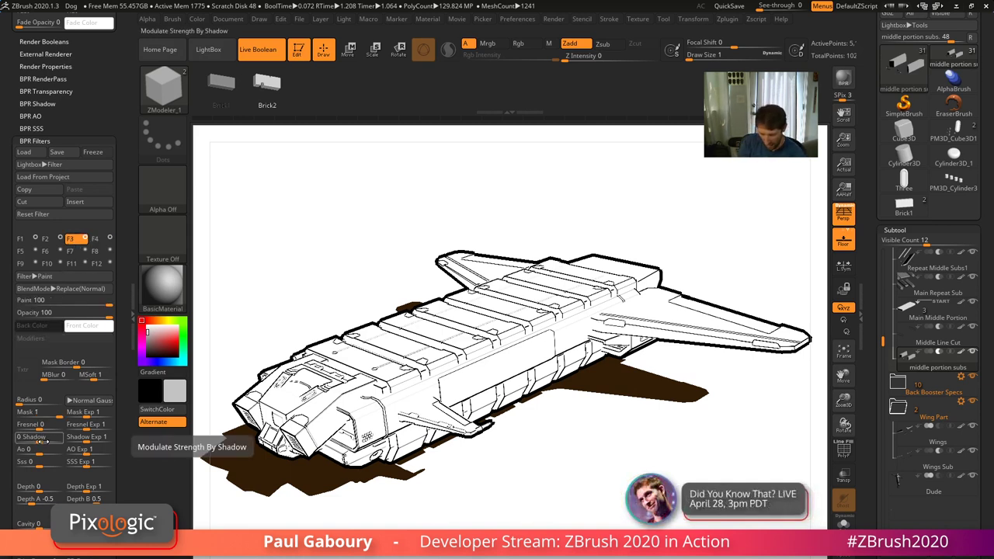
pyautogui.moveTo(40, 441); pyautogui.dragTo(9, 449)
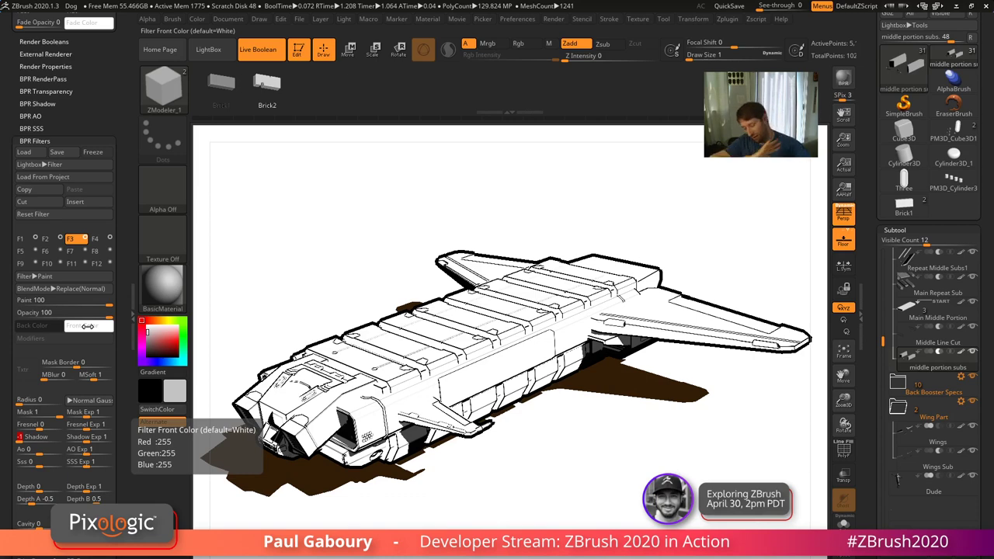
pyautogui.click(85, 239)
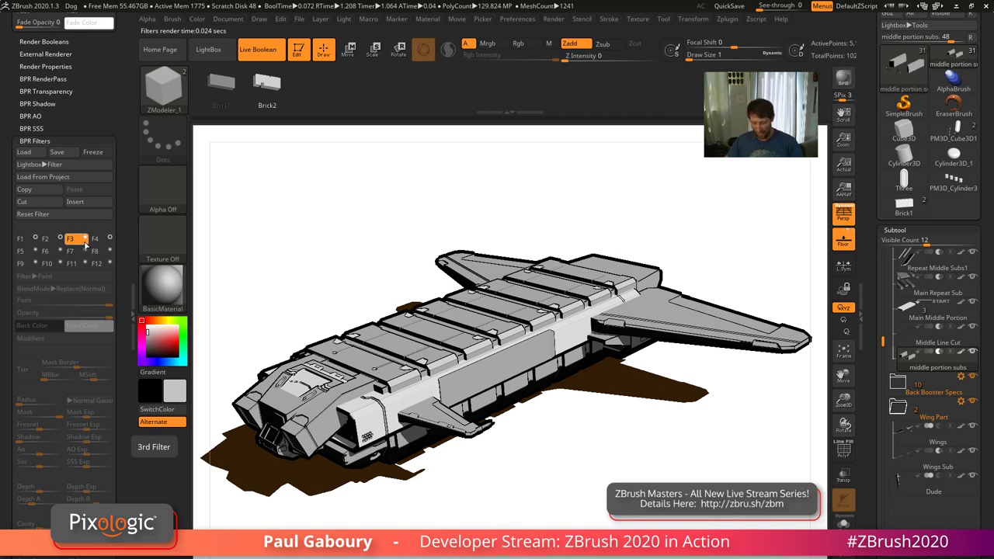
pyautogui.click(84, 239)
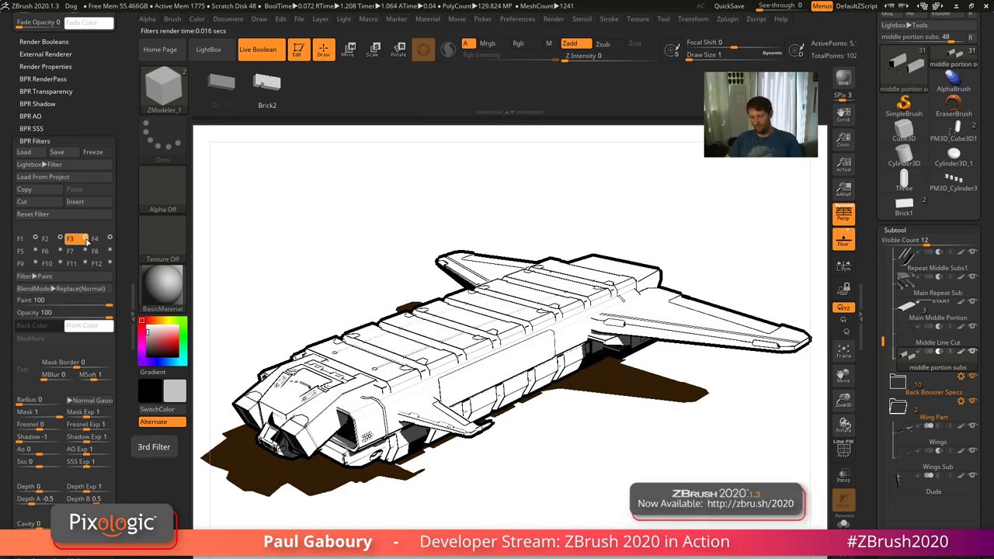
# Enable the fifth render filter as Screentone:Horizontal and set its Shadow modifier to 1
pyautogui.click(94, 239)
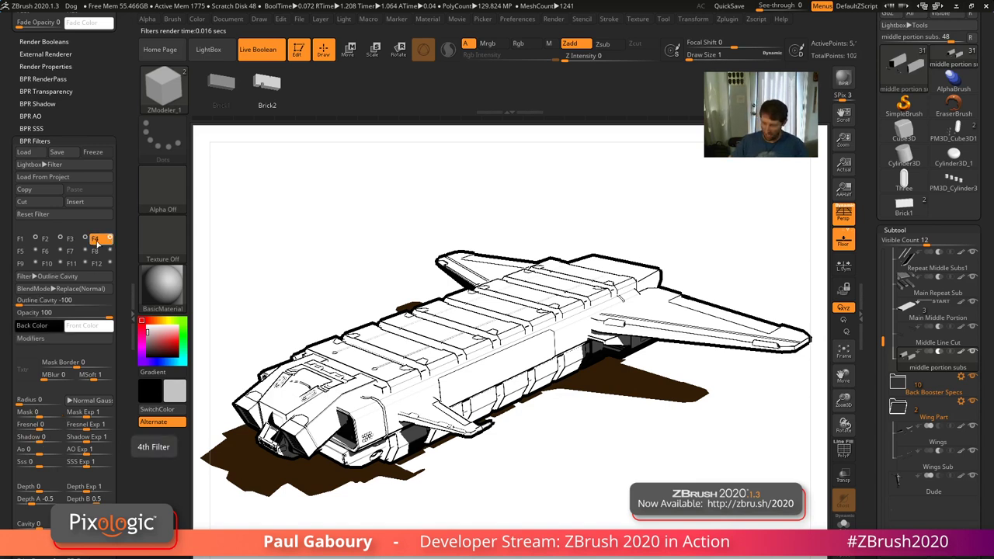
pyautogui.click(26, 251)
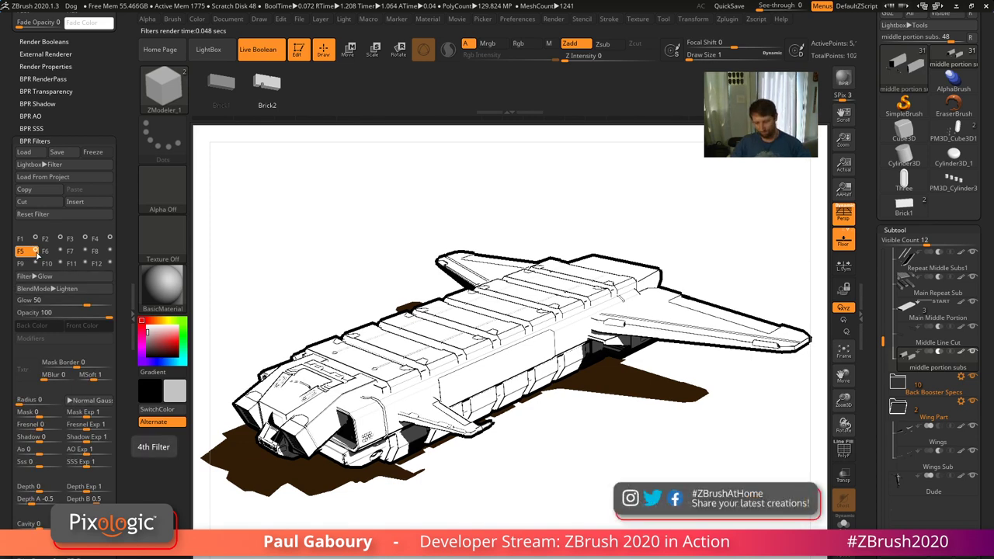
pyautogui.click(82, 277)
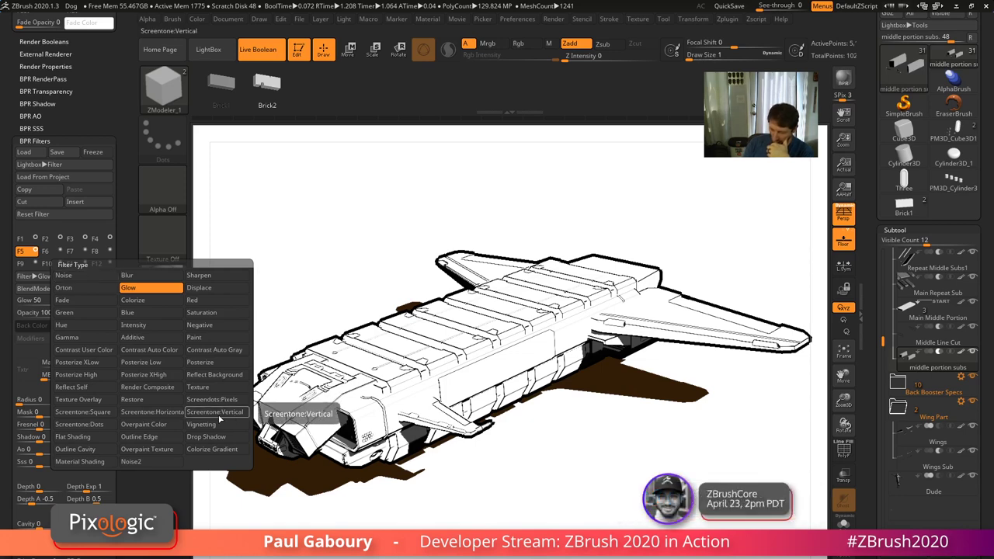
pyautogui.click(152, 411)
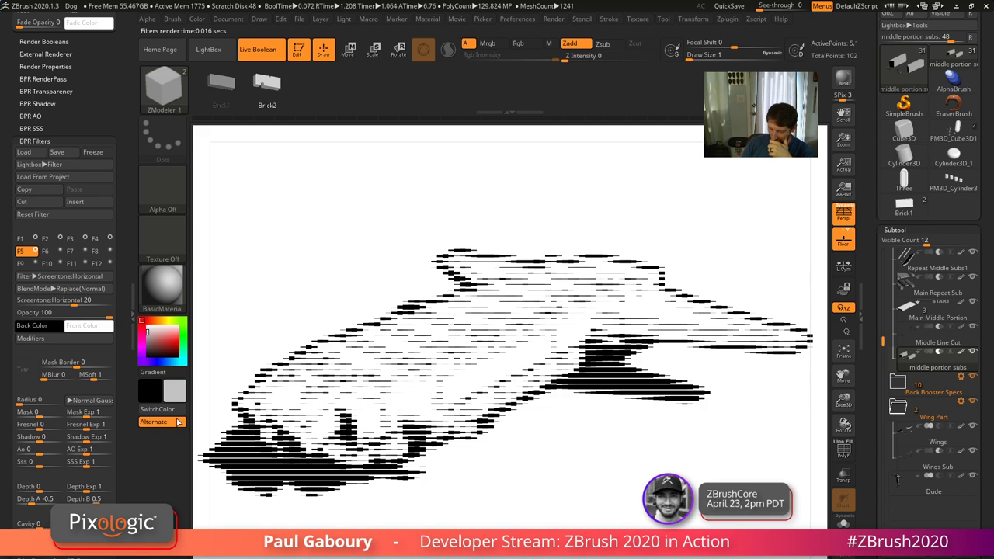
pyautogui.click(61, 440)
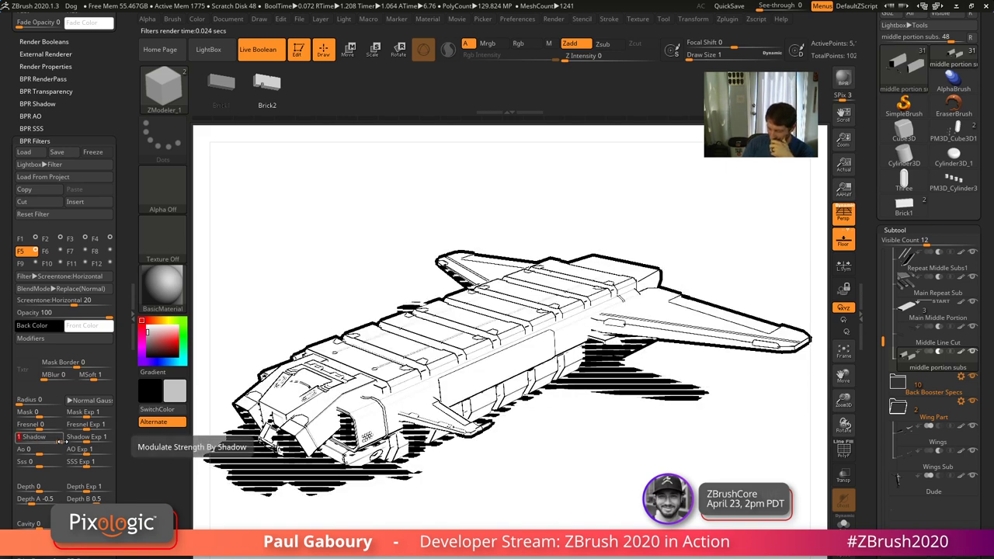
# Turn on Use Constant Size for the horizontal screentone and adjust its constant size to about 0.646
pyautogui.click(90, 343)
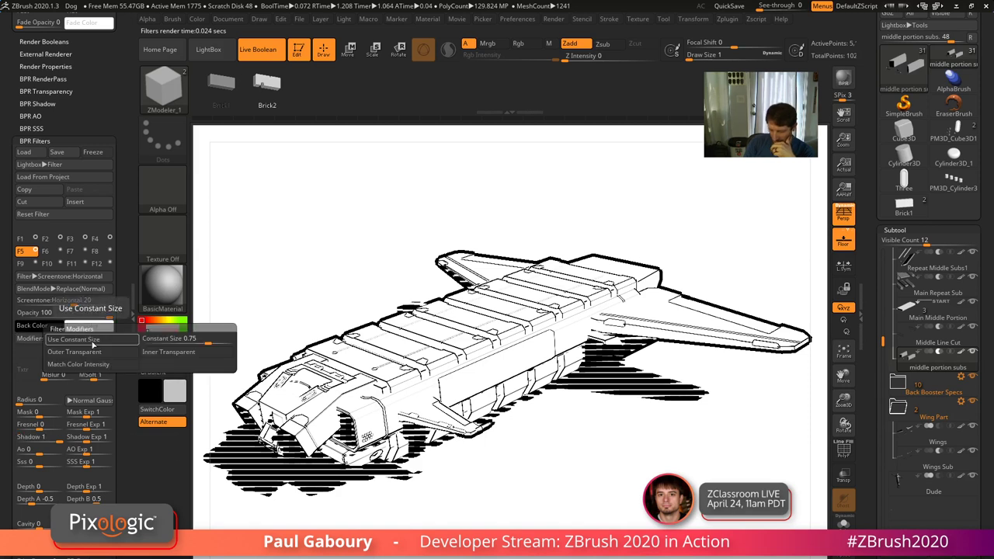
pyautogui.click(201, 340)
pyautogui.click(205, 340)
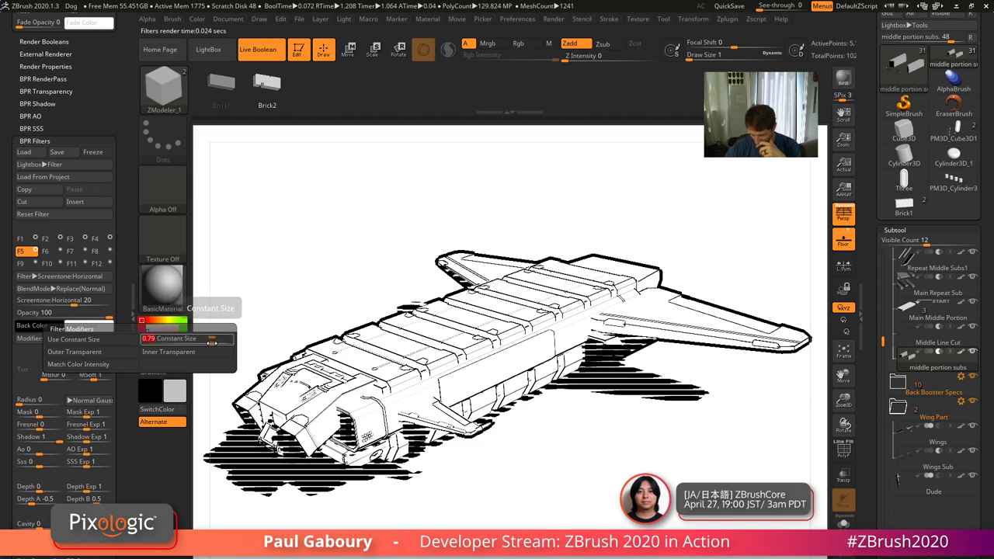
pyautogui.click(203, 340)
pyautogui.click(201, 339)
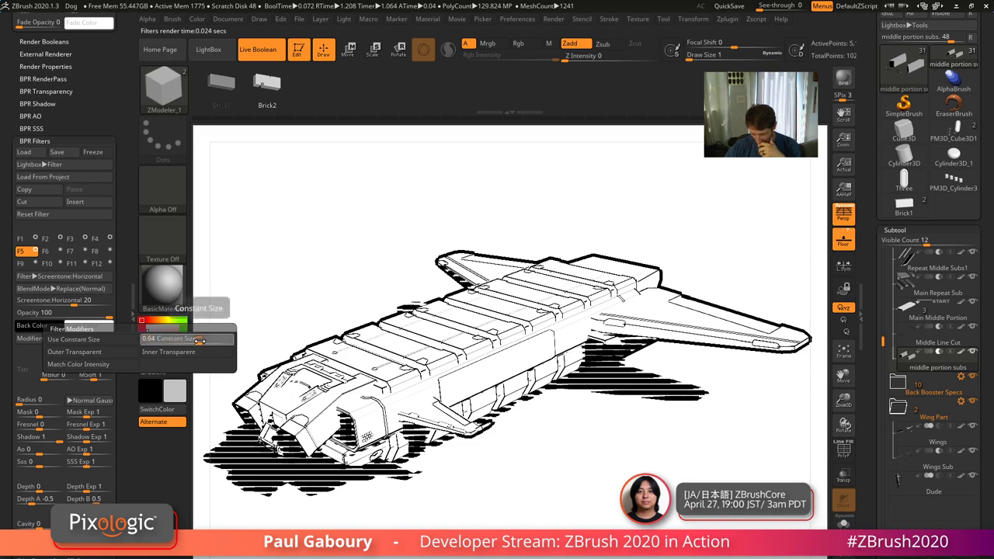
pyautogui.moveTo(200, 339); pyautogui.dragTo(204, 340)
pyautogui.click(109, 340)
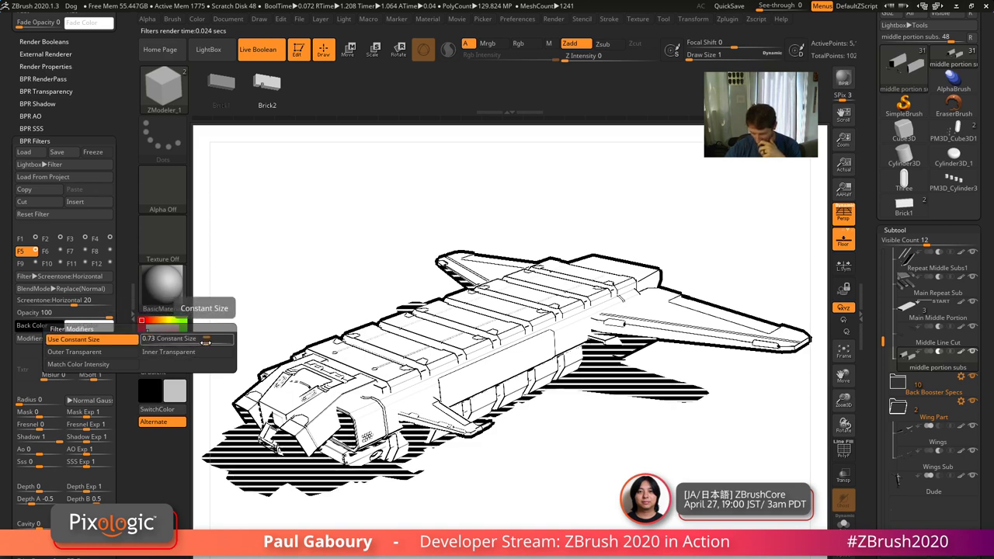
pyautogui.click(184, 340)
pyautogui.moveTo(184, 339); pyautogui.dragTo(200, 342)
# Try Inner Transparent on the screentone, switch to Outer Transparent instead and set the constant size to about 0.574
pyautogui.click(195, 353)
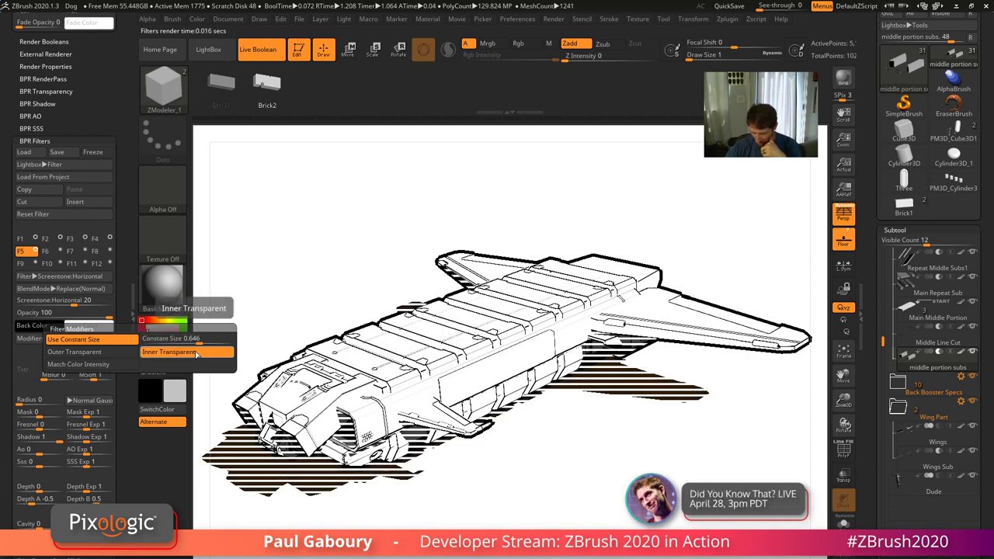
pyautogui.click(124, 356)
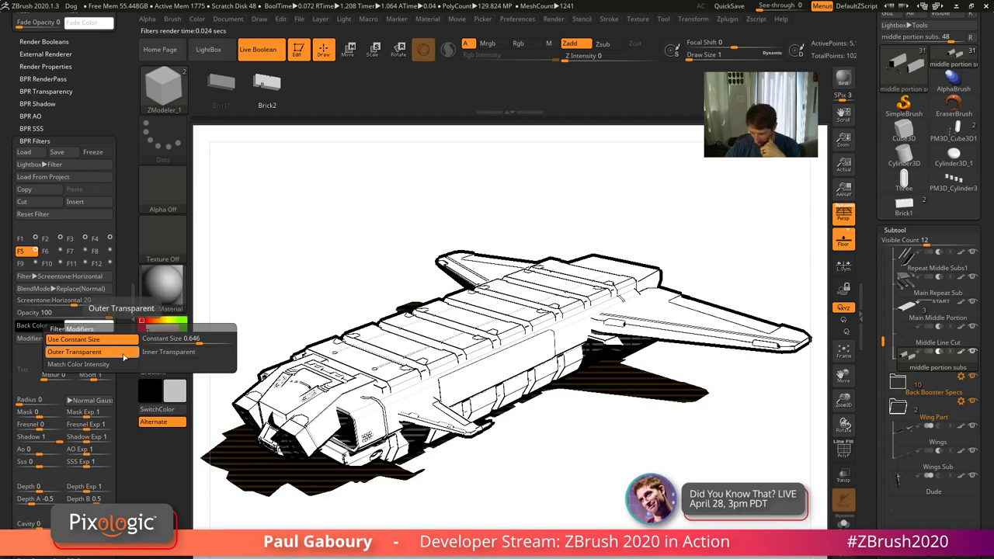
pyautogui.click(126, 356)
pyautogui.click(126, 355)
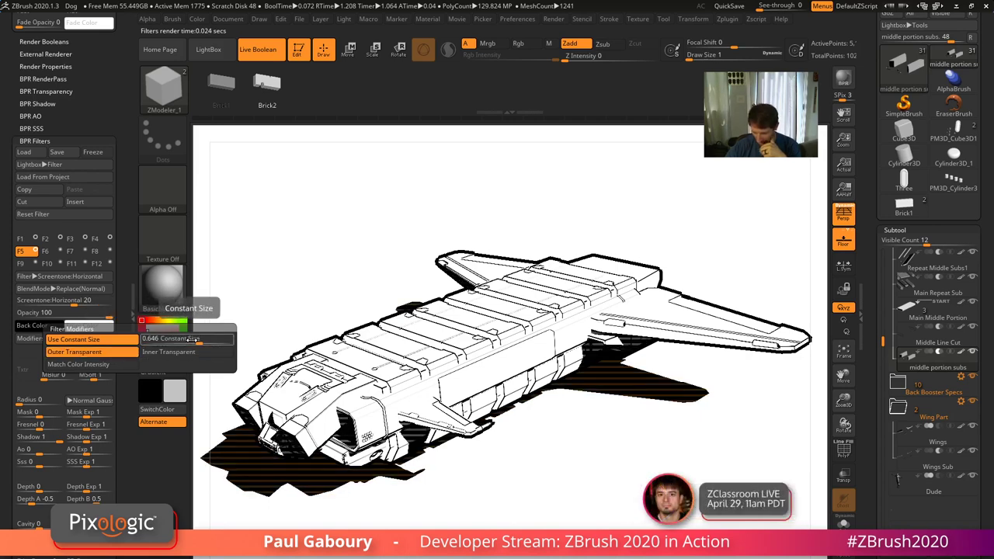
pyautogui.moveTo(201, 341); pyautogui.dragTo(193, 340)
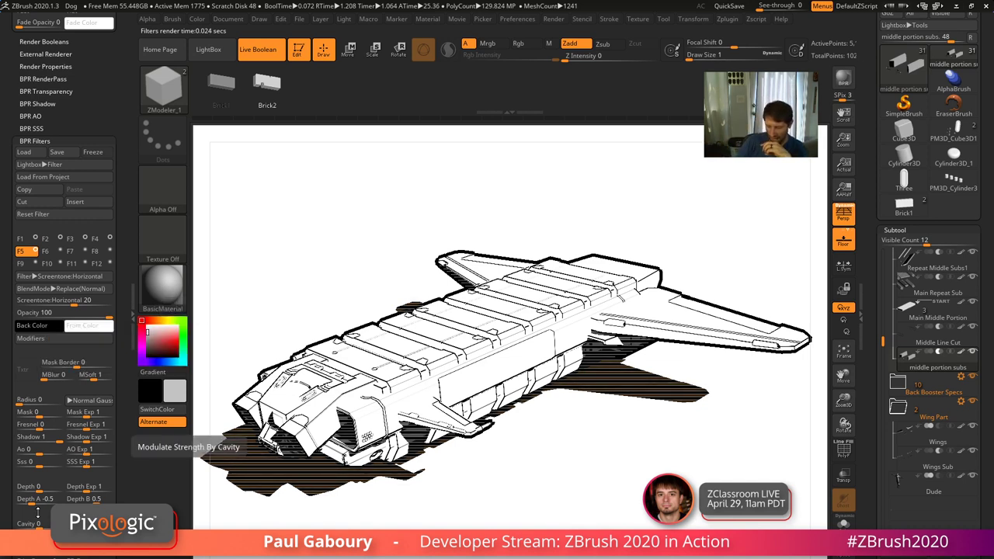
# Set the screentone filter's Mask modifier to 1 and its constant size to about 0.592
pyautogui.moveTo(42, 415); pyautogui.dragTo(66, 418)
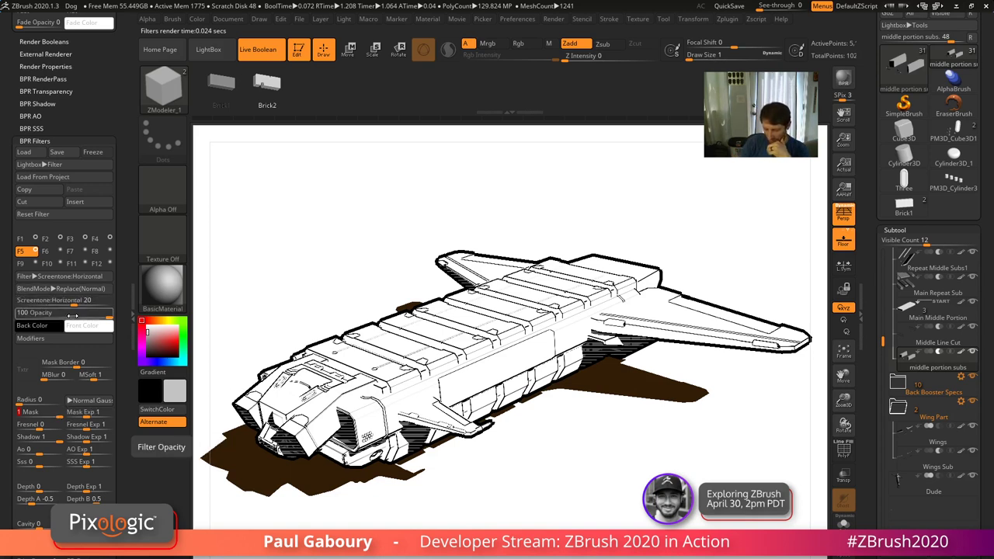
pyautogui.click(109, 344)
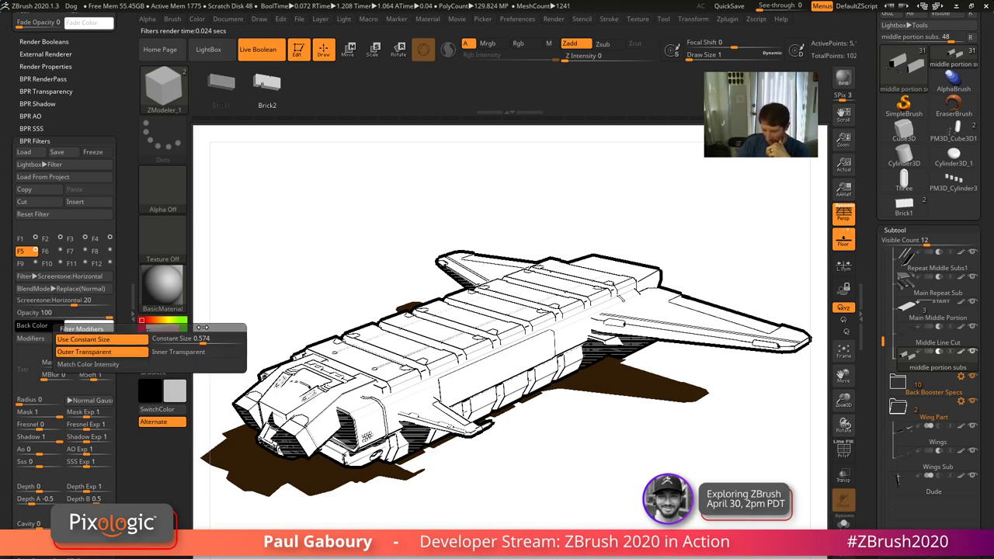
pyautogui.moveTo(199, 342); pyautogui.dragTo(204, 340)
# Try Inner Transparent with different constant sizes on the screentone, and return to Outer Transparent at 0.592
pyautogui.click(136, 353)
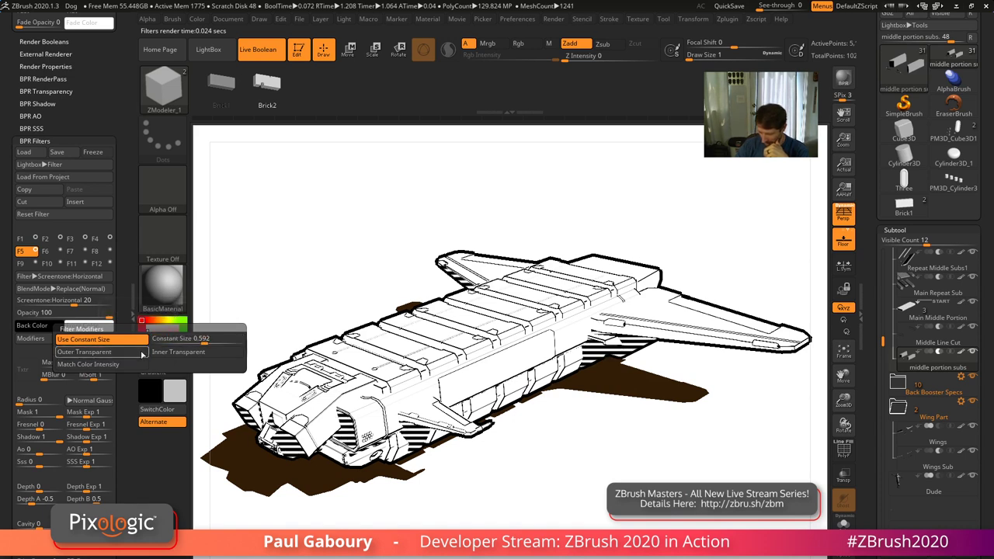
pyautogui.click(184, 352)
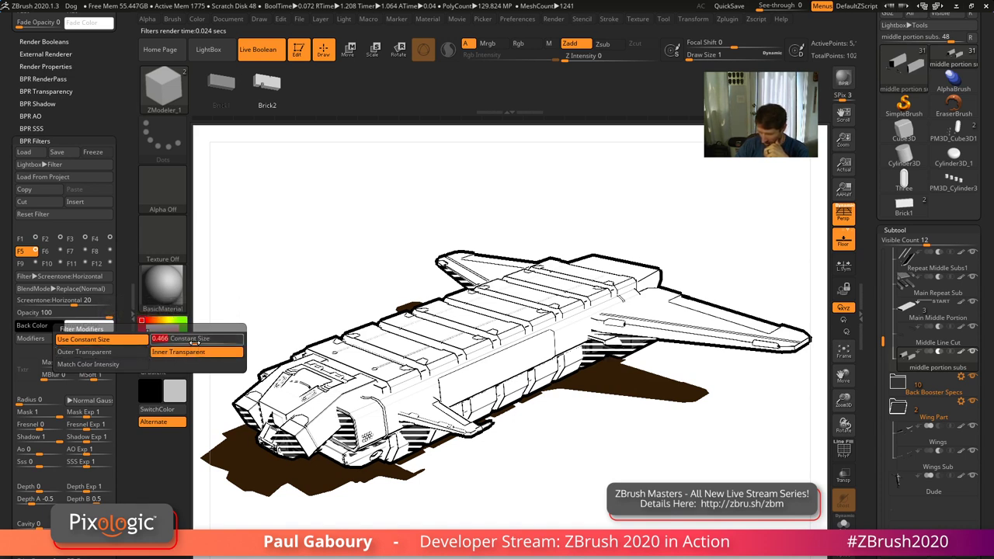
pyautogui.click(190, 340)
pyautogui.moveTo(191, 341)
pyautogui.mouseDown()
pyautogui.moveTo(214, 342)
pyautogui.moveTo(204, 341)
pyautogui.mouseUp()
pyautogui.click(140, 353)
pyautogui.click(179, 353)
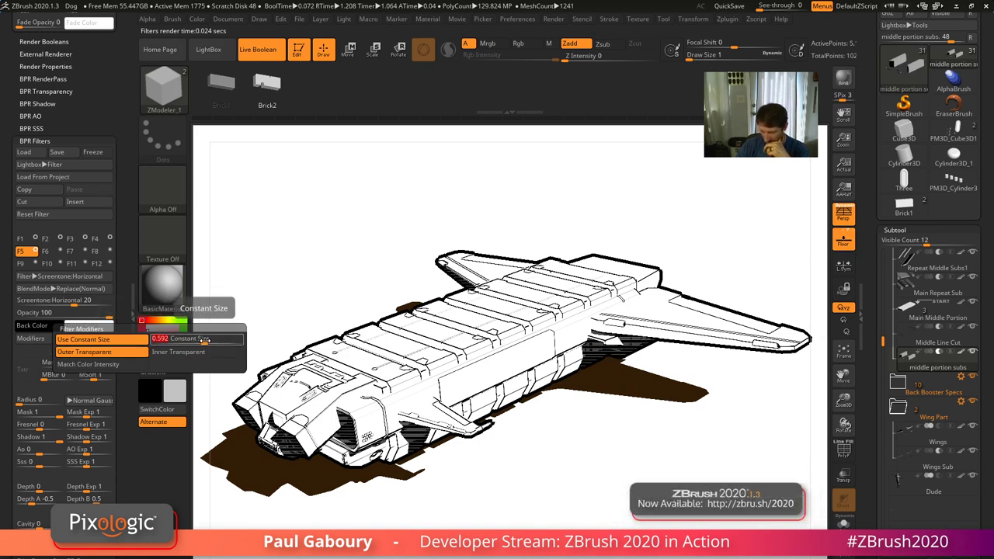
# Try Match Color Intensity on the screentone, turn it off again and set the screentone strength to 14
pyautogui.click(134, 365)
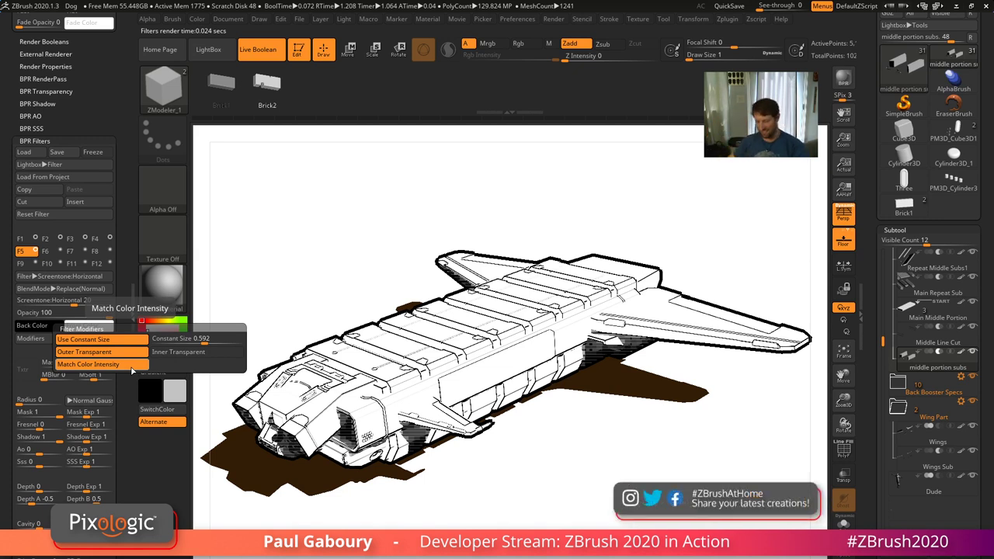
pyautogui.click(136, 366)
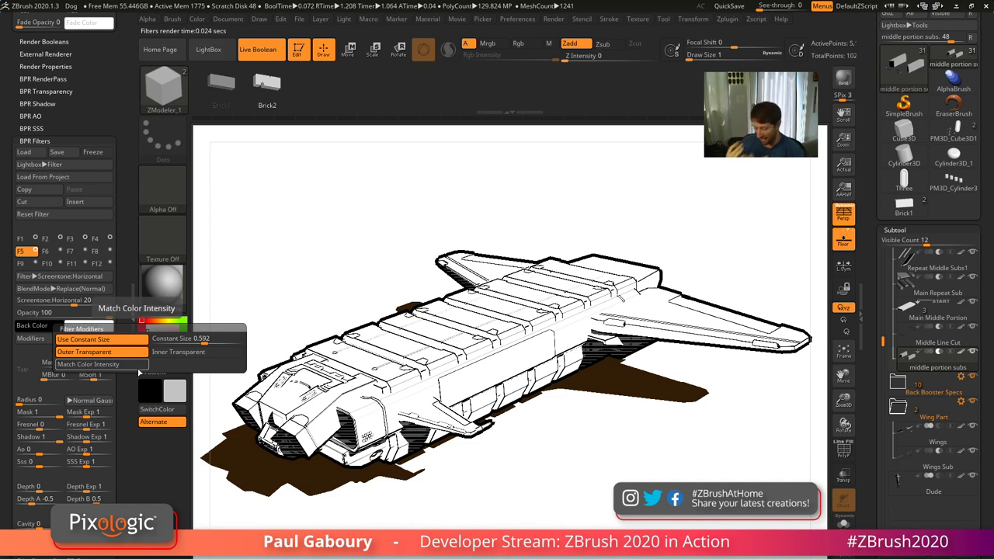
pyautogui.click(72, 303)
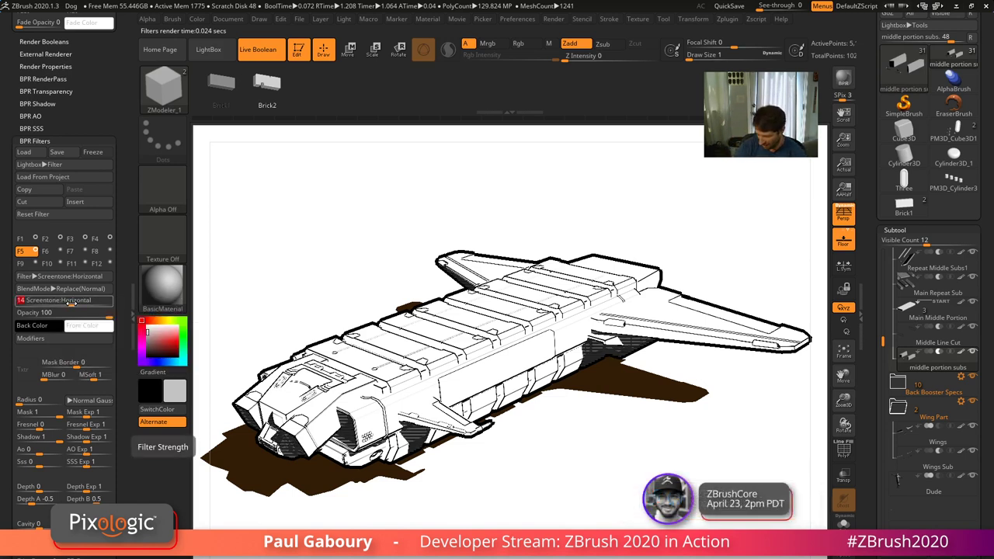
pyautogui.moveTo(71, 305); pyautogui.dragTo(71, 306)
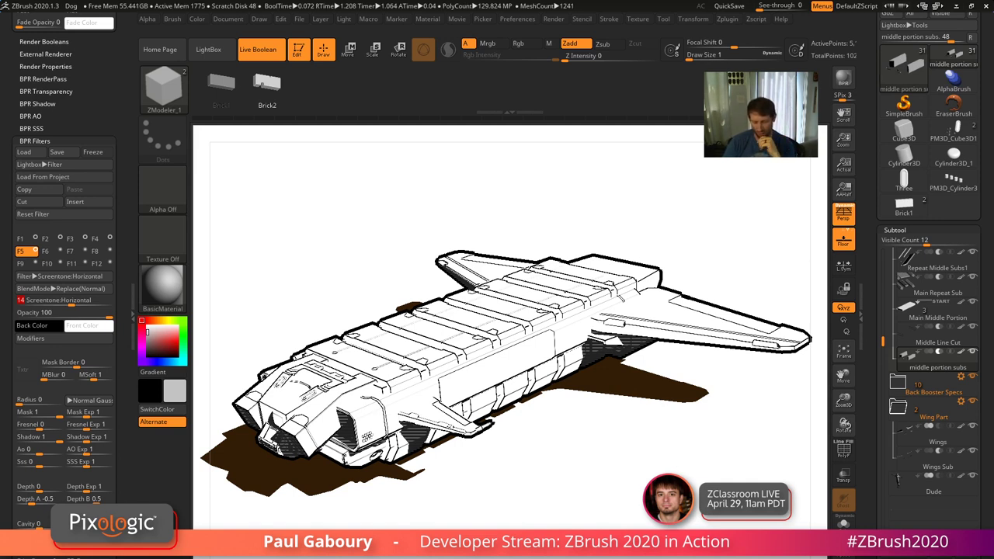
# Turn on ambient occlusion in the render properties, set the BPR AO resolution to 4096 and render the spaceship again
pyautogui.click(47, 142)
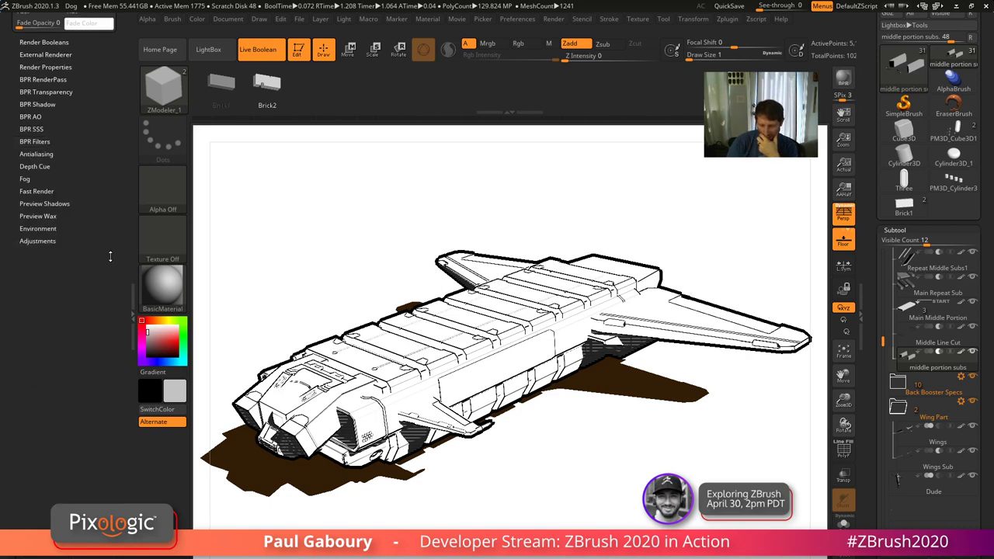
pyautogui.moveTo(110, 257); pyautogui.dragTo(98, 352)
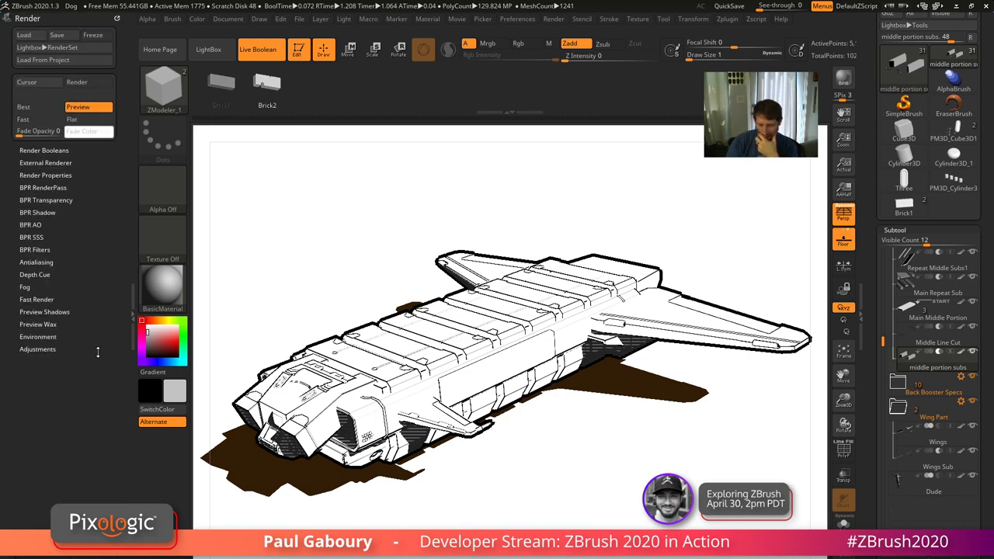
pyautogui.click(67, 175)
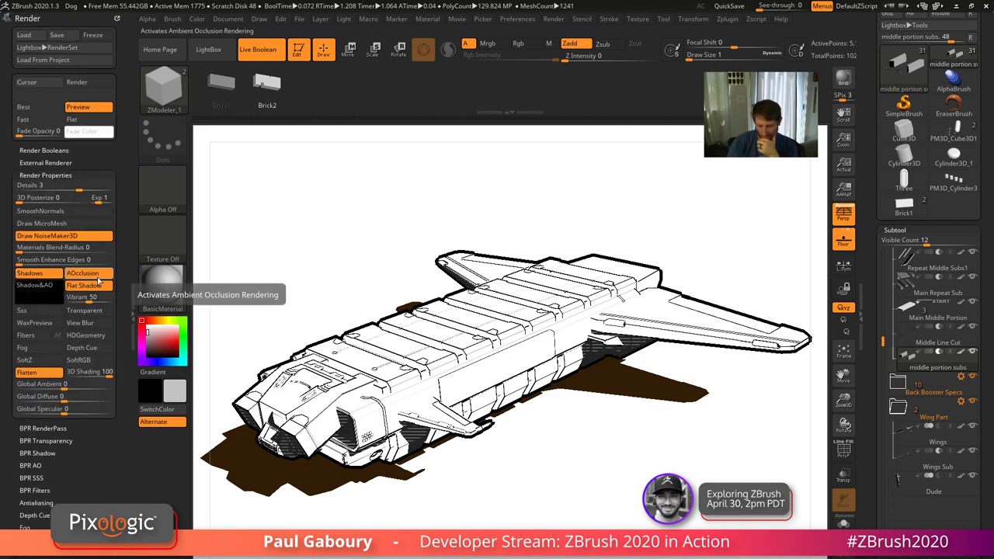
pyautogui.click(31, 466)
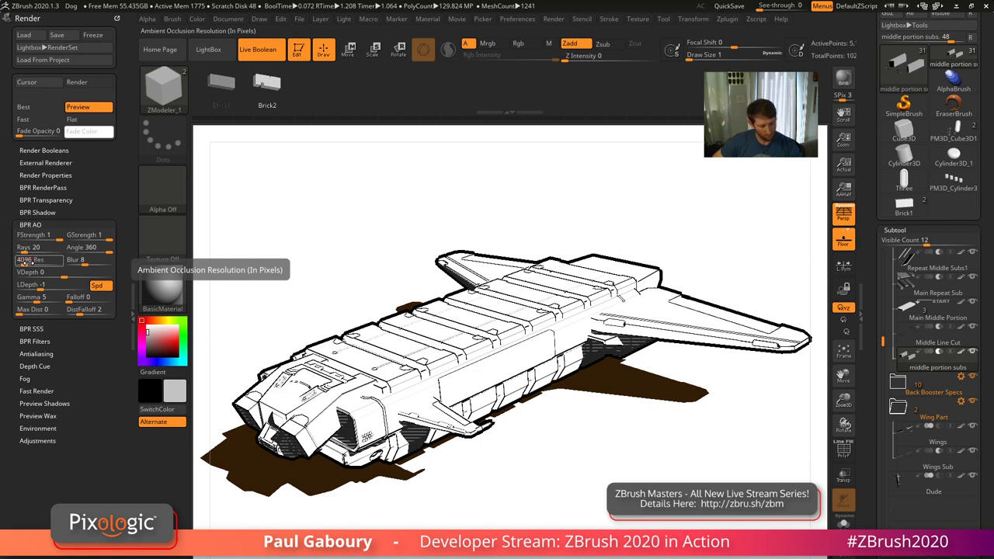
pyautogui.click(843, 78)
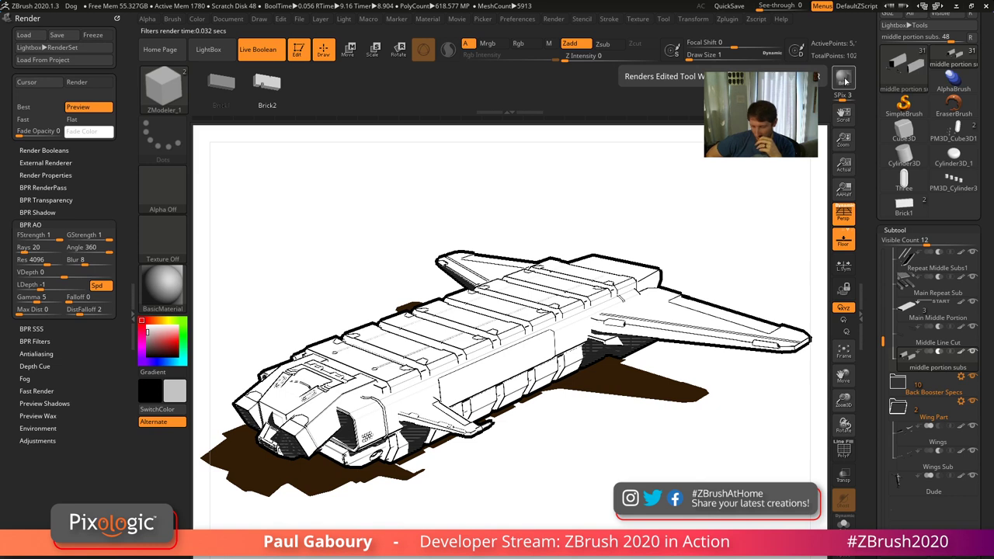
# Set the Ao modifier to -1 on both the second filter (Outline Edge) and the third filter (Paint)
pyautogui.click(43, 224)
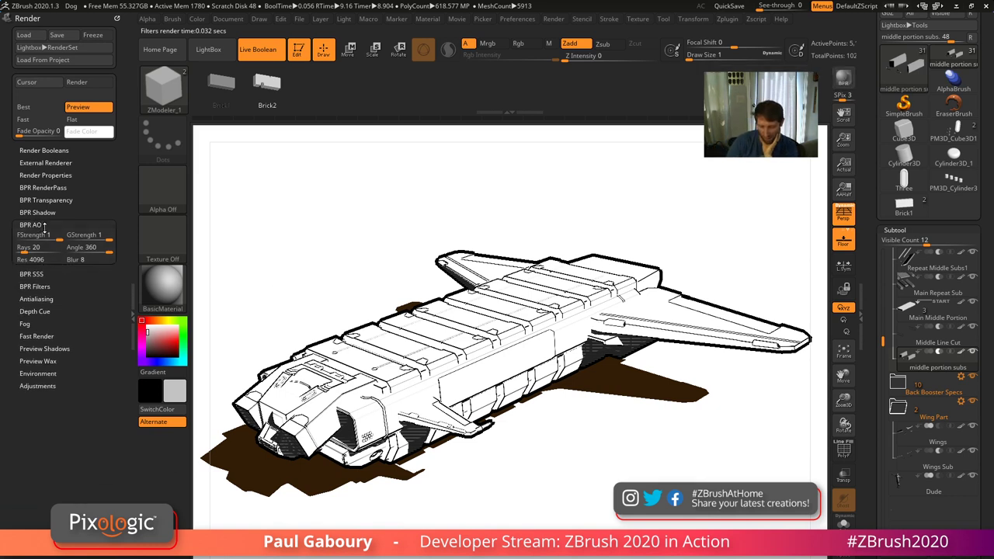
pyautogui.click(43, 249)
pyautogui.scroll(-3, 47, 287)
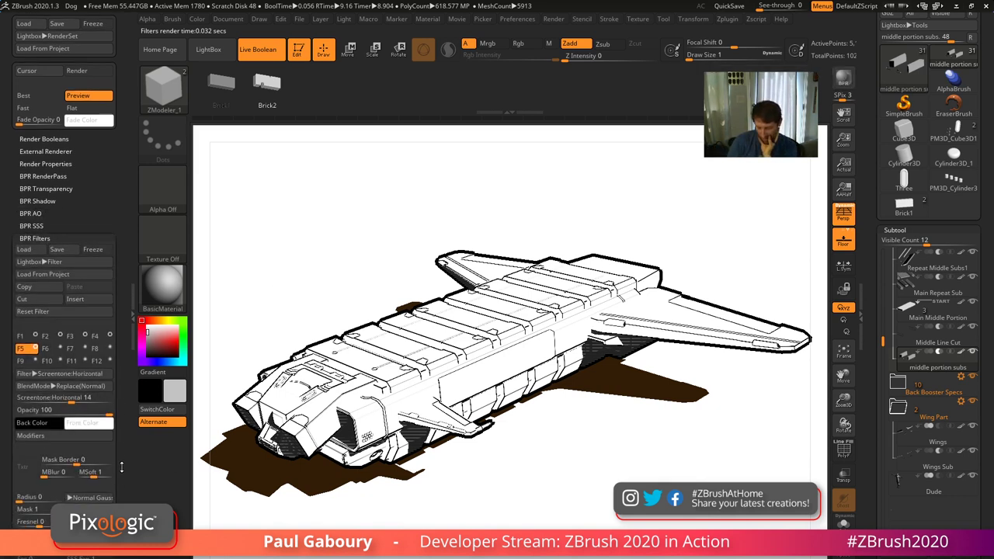
pyautogui.click(24, 276)
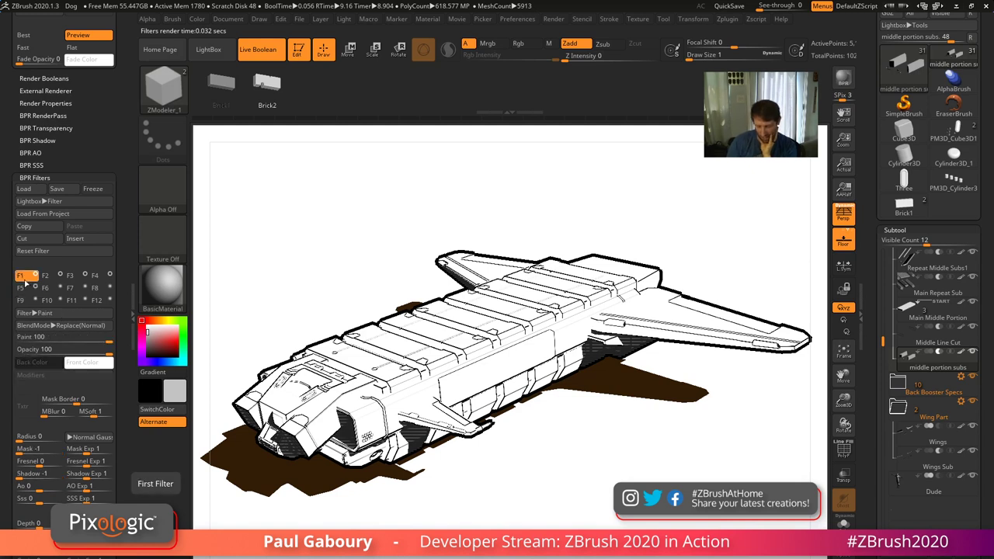
pyautogui.click(47, 276)
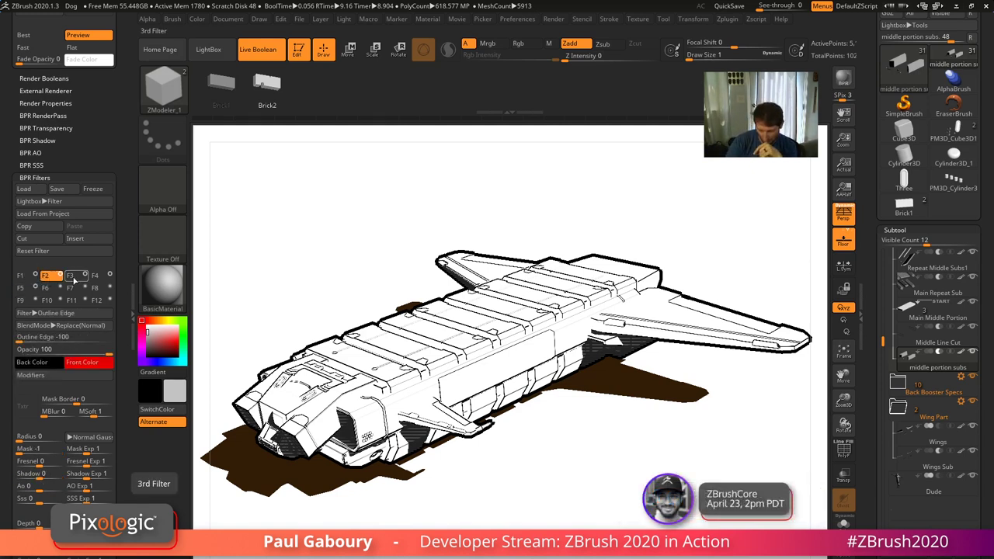
pyautogui.click(73, 278)
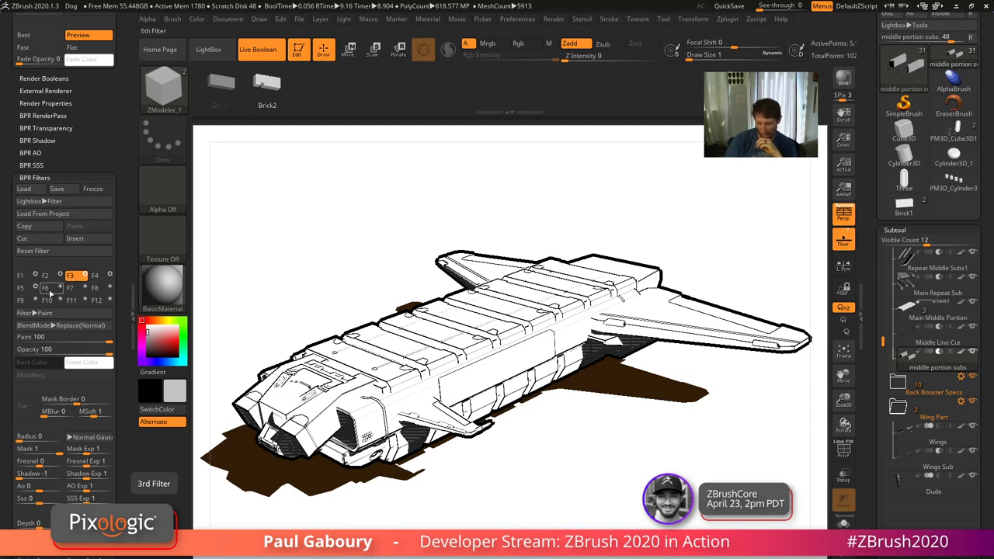
pyautogui.click(45, 275)
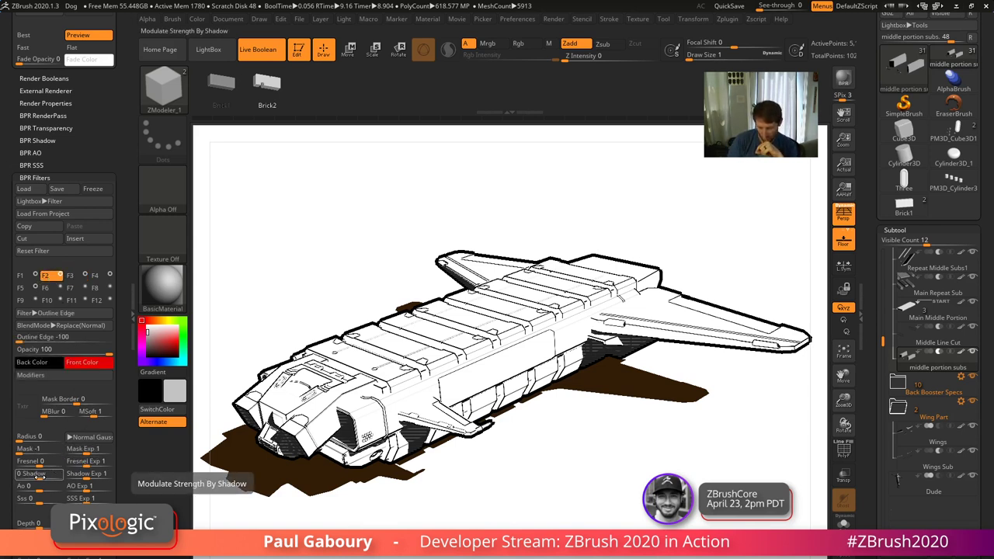
pyautogui.moveTo(36, 488); pyautogui.dragTo(11, 491)
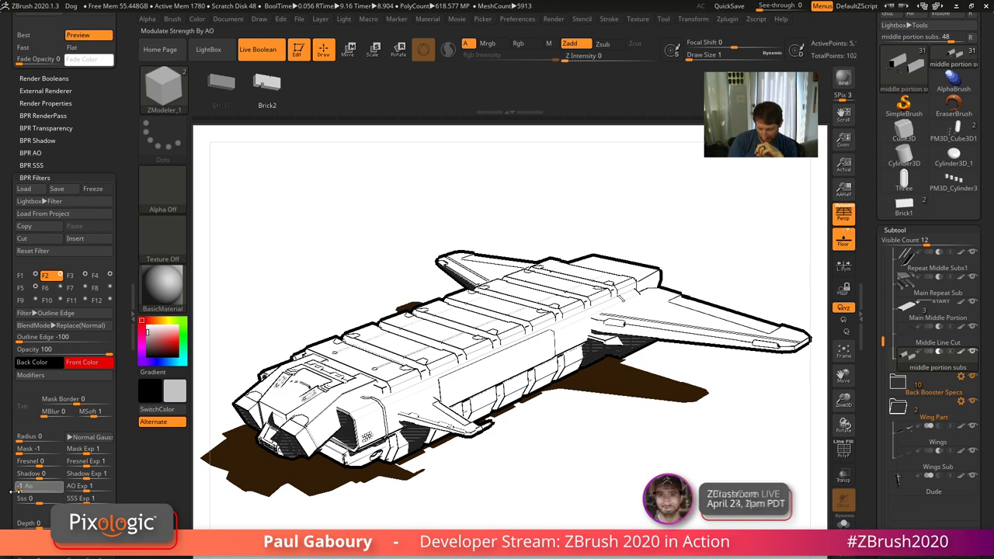
pyautogui.click(70, 276)
pyautogui.moveTo(37, 489); pyautogui.dragTo(11, 494)
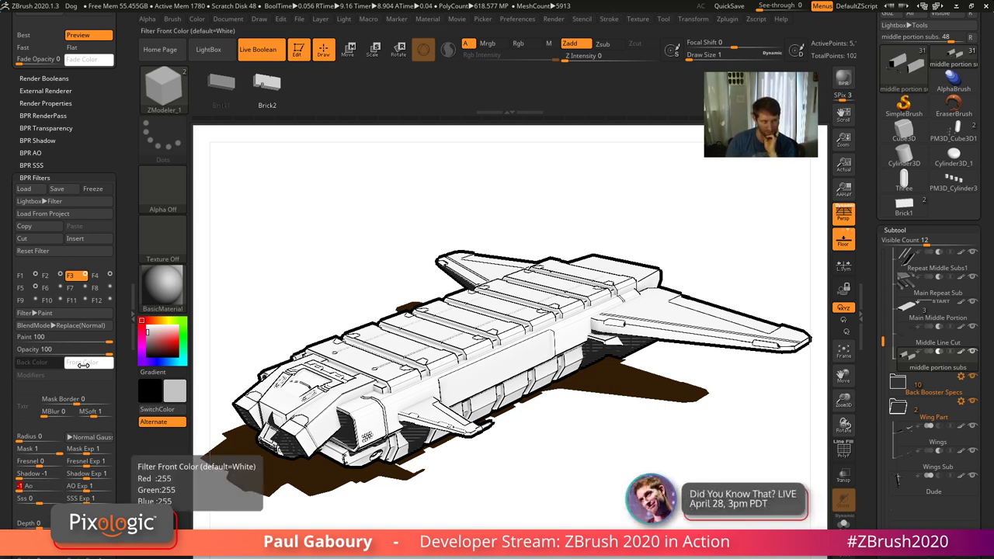
# Reset the Ao modifier of the third filter (Paint) to 0
pyautogui.click(26, 490)
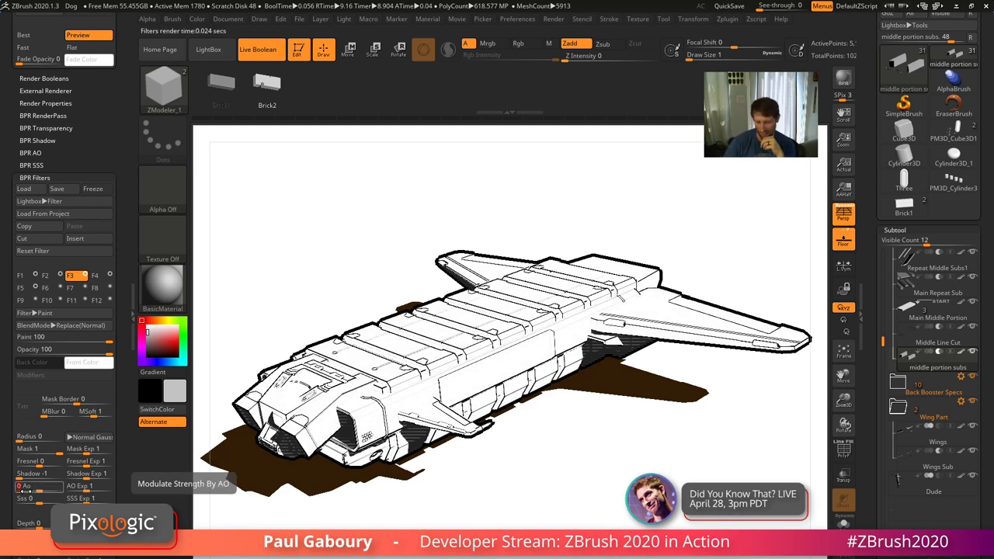
pyautogui.click(69, 104)
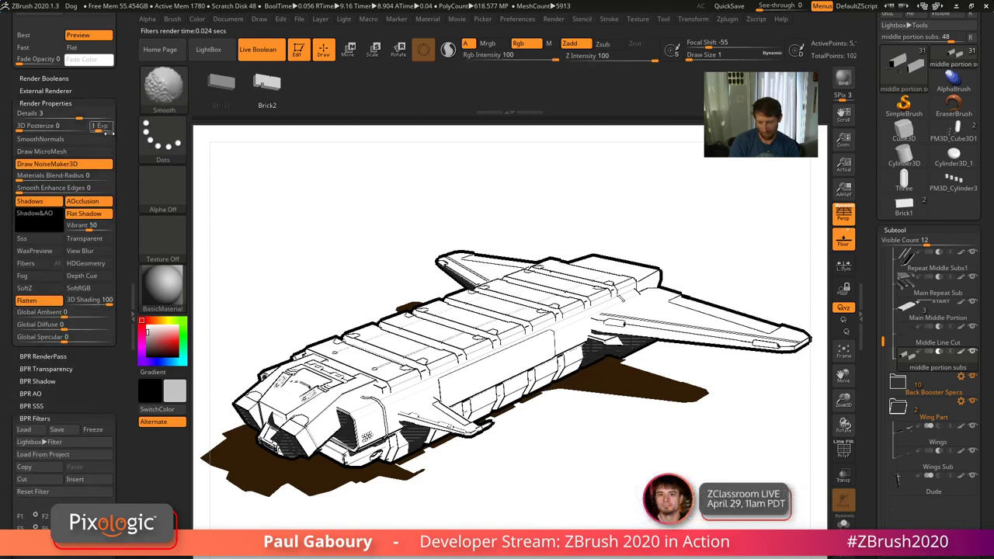
pyautogui.click(56, 104)
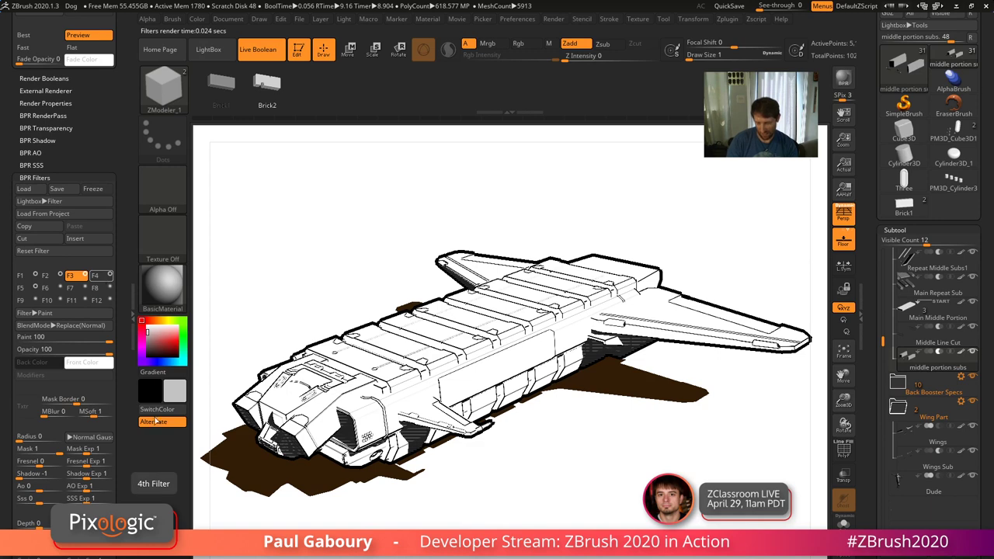
# Try red, cyan and green as the front color of the third filter's Paint effect, and return it to white
pyautogui.click(88, 363)
pyautogui.click(189, 380)
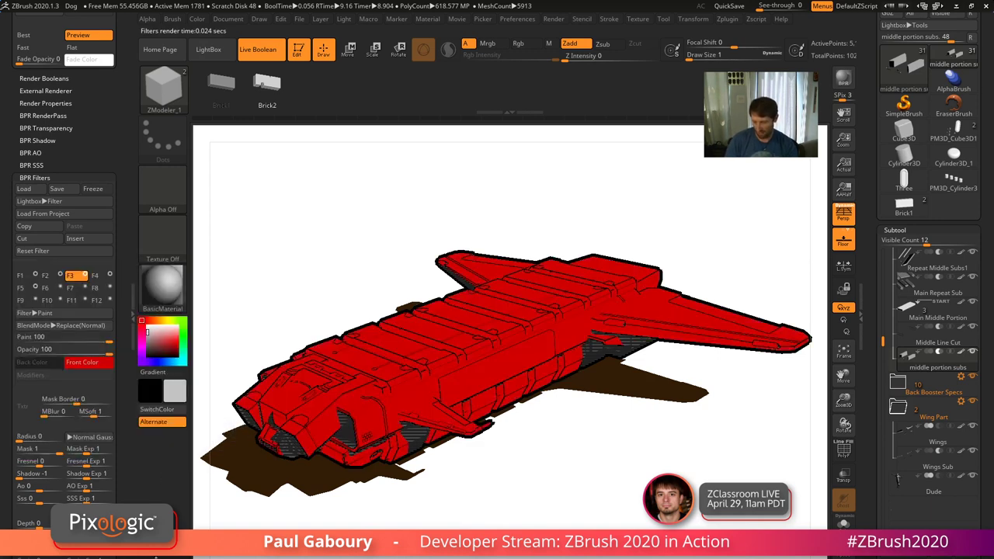
pyautogui.click(83, 362)
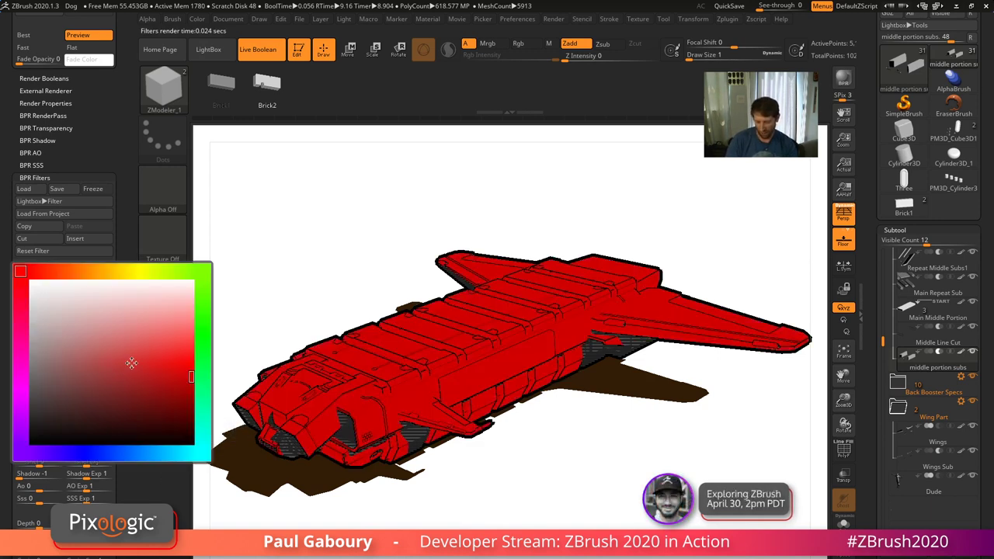
pyautogui.click(176, 455)
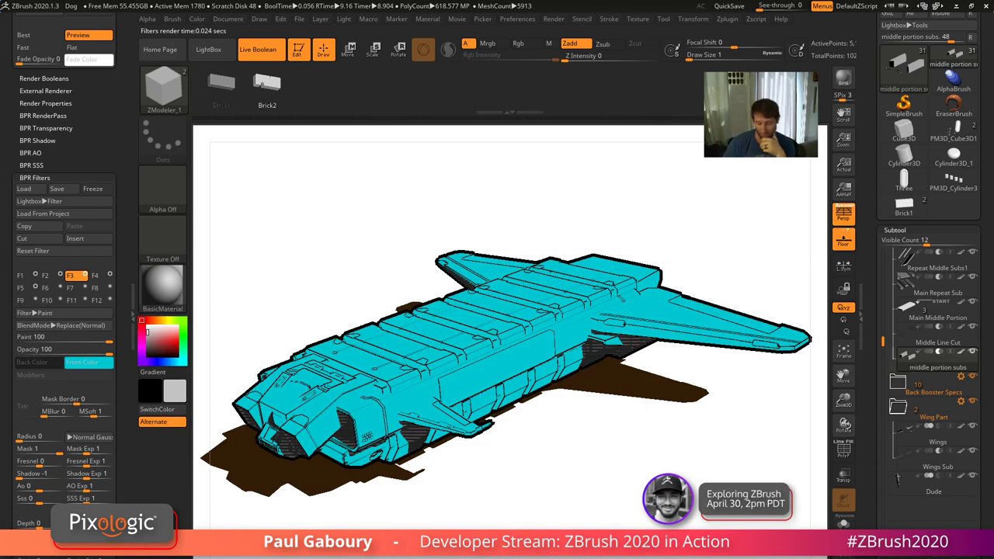
pyautogui.click(85, 362)
pyautogui.moveTo(92, 346); pyautogui.dragTo(157, 334)
pyautogui.click(203, 364)
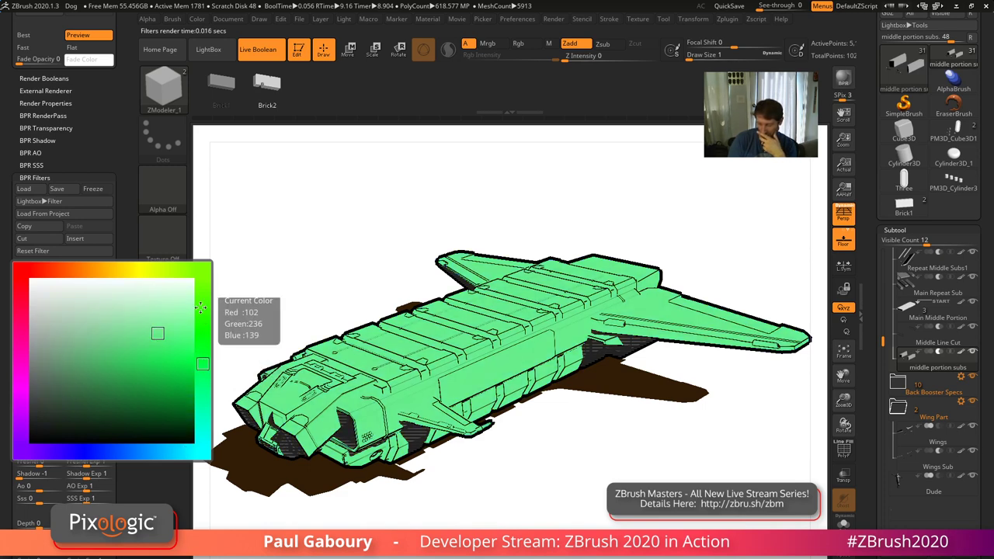
pyautogui.click(128, 269)
pyautogui.moveTo(155, 365); pyautogui.dragTo(27, 273)
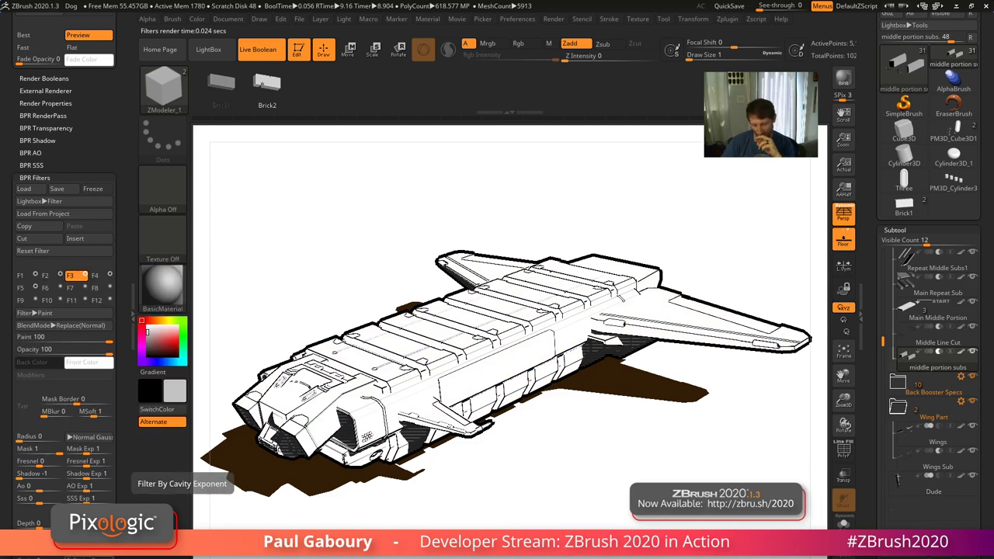
# Compare the render with the fourth filter (Outline Cavity) switched off and on
pyautogui.click(95, 276)
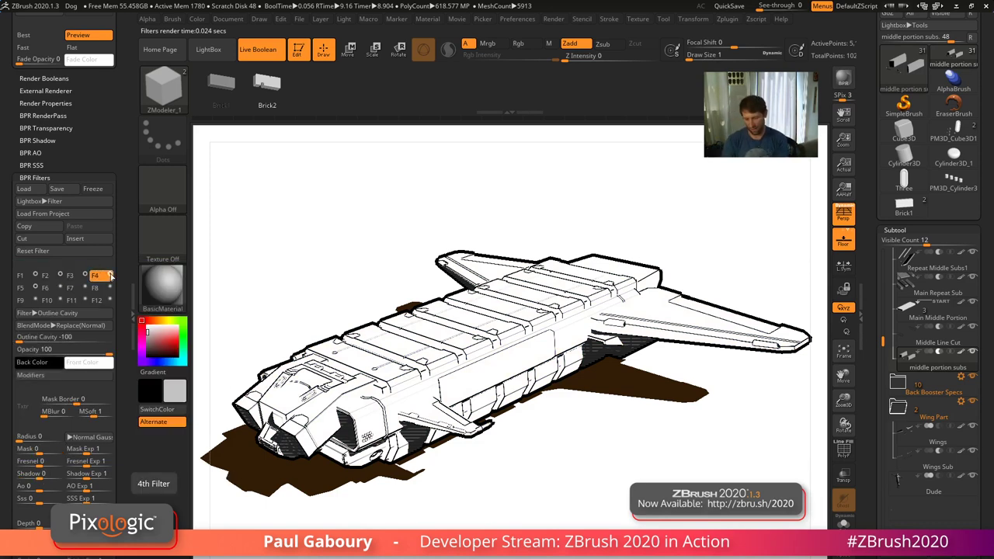
pyautogui.click(111, 276)
pyautogui.click(111, 276)
pyautogui.click(110, 276)
pyautogui.click(110, 276)
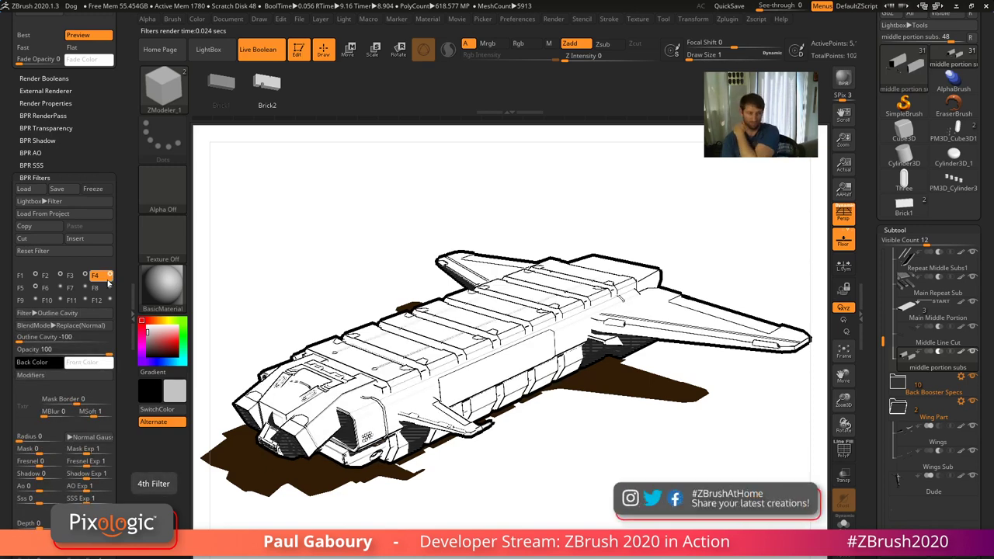
# Copy the fifth filter (Screentone:Horizontal), enable the sixth filter and paste the copied settings into it
pyautogui.click(24, 288)
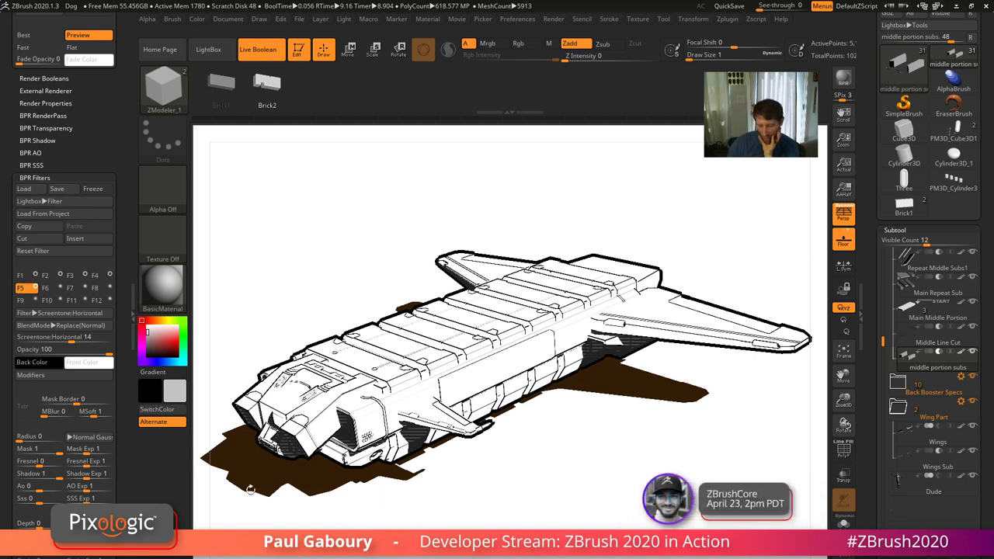
pyautogui.click(24, 226)
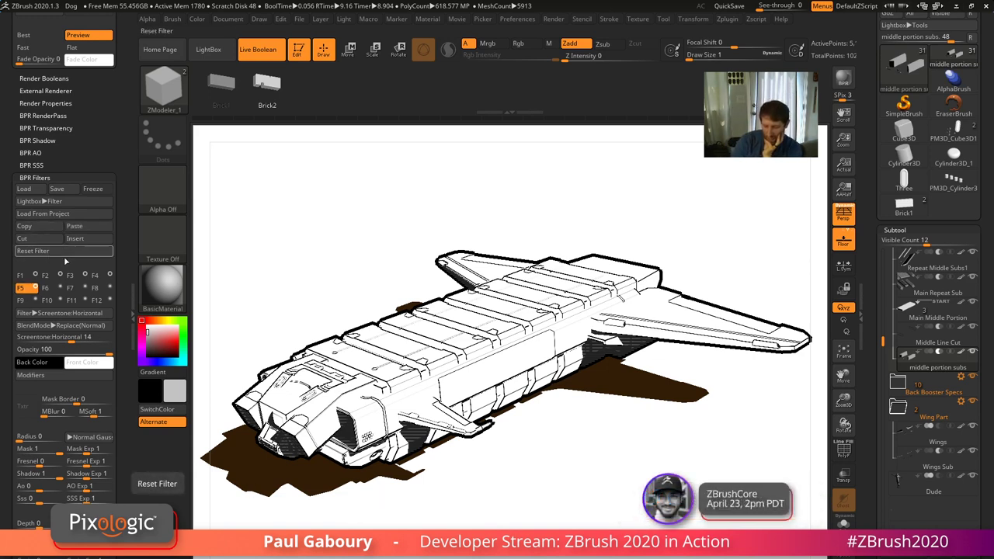
pyautogui.click(51, 288)
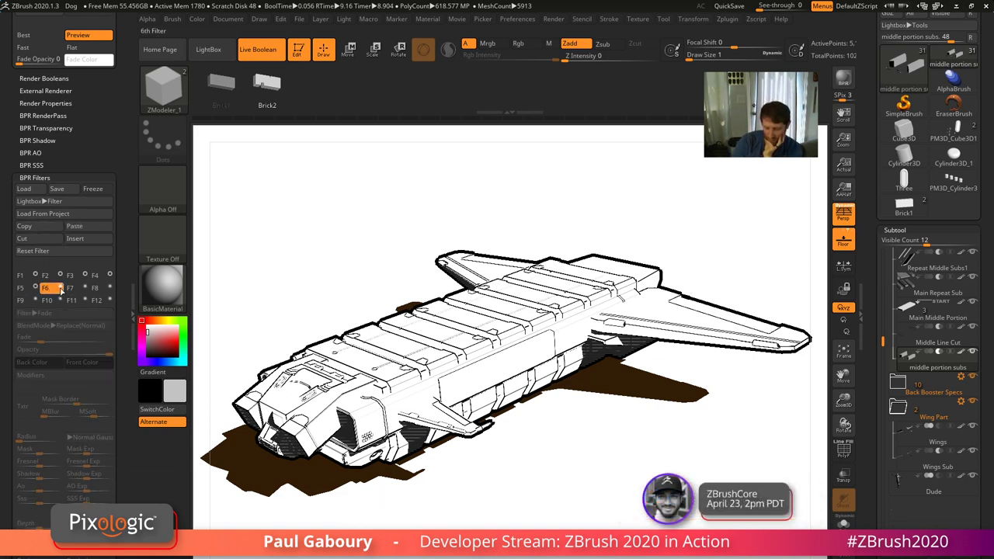
pyautogui.click(99, 232)
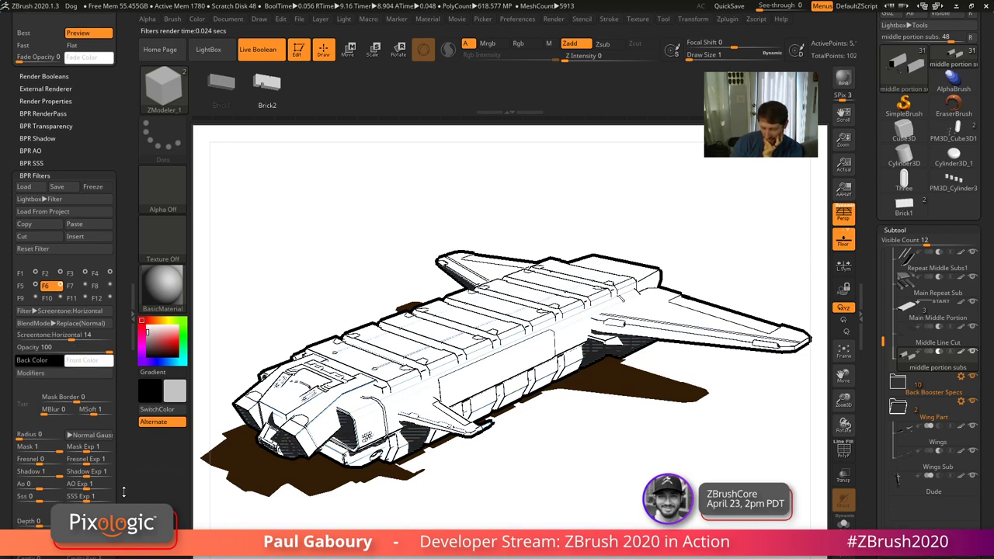
# Set the sixth filter's Mask modifier to -1 and its horizontal screentone strength to 25
pyautogui.scroll(-3, 58, 380)
pyautogui.moveTo(58, 382); pyautogui.dragTo(9, 386)
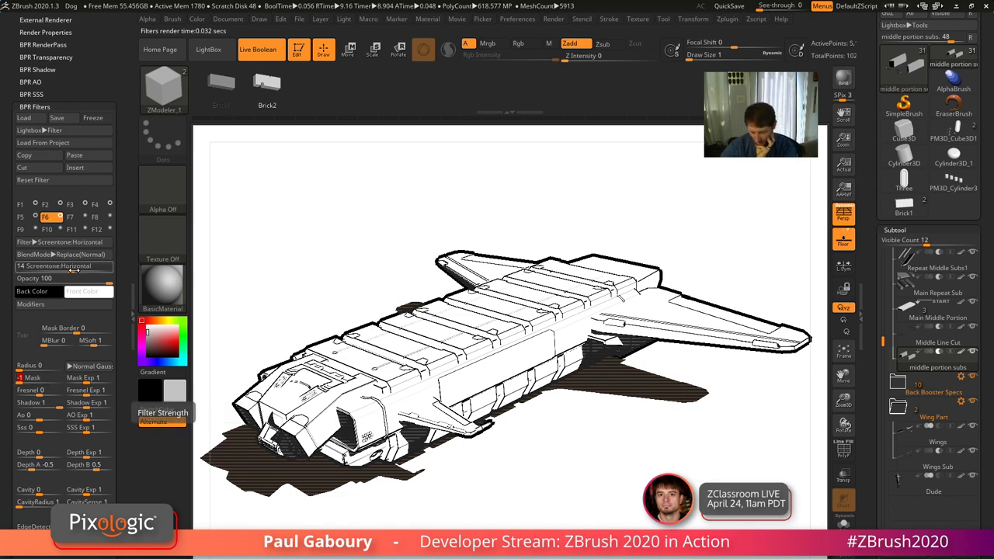
pyautogui.moveTo(73, 269)
pyautogui.mouseDown()
pyautogui.moveTo(90, 268)
pyautogui.moveTo(77, 269)
pyautogui.mouseUp()
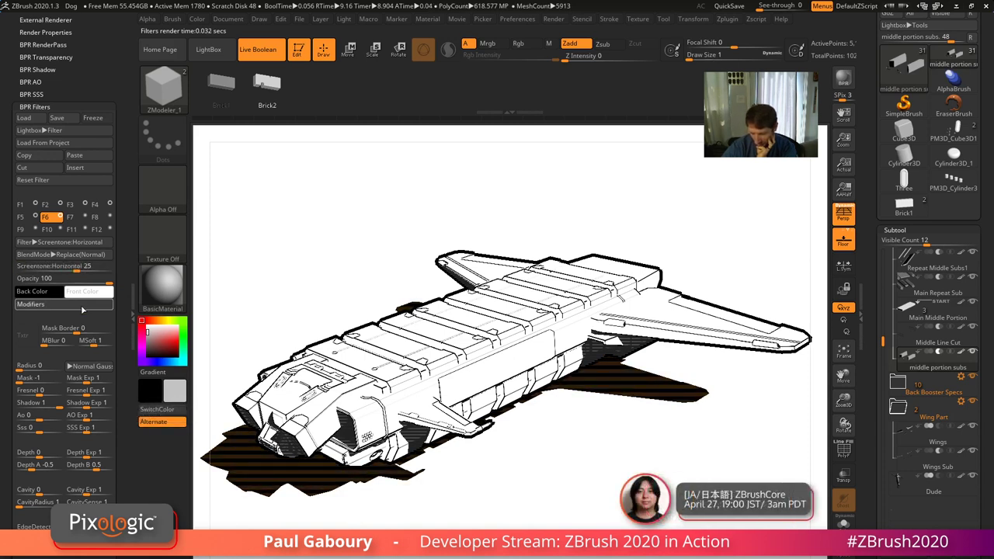
# Turn off Outer Transparent and Use Constant Size on the sixth filter, and set its screentone strength to 21
pyautogui.click(32, 303)
pyautogui.click(117, 319)
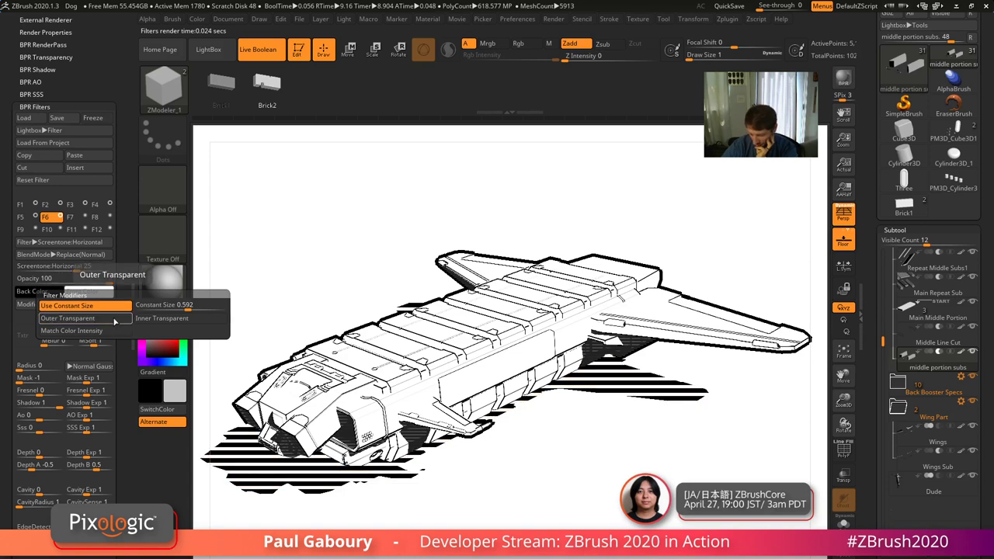
pyautogui.moveTo(187, 307); pyautogui.dragTo(170, 307)
pyautogui.click(122, 308)
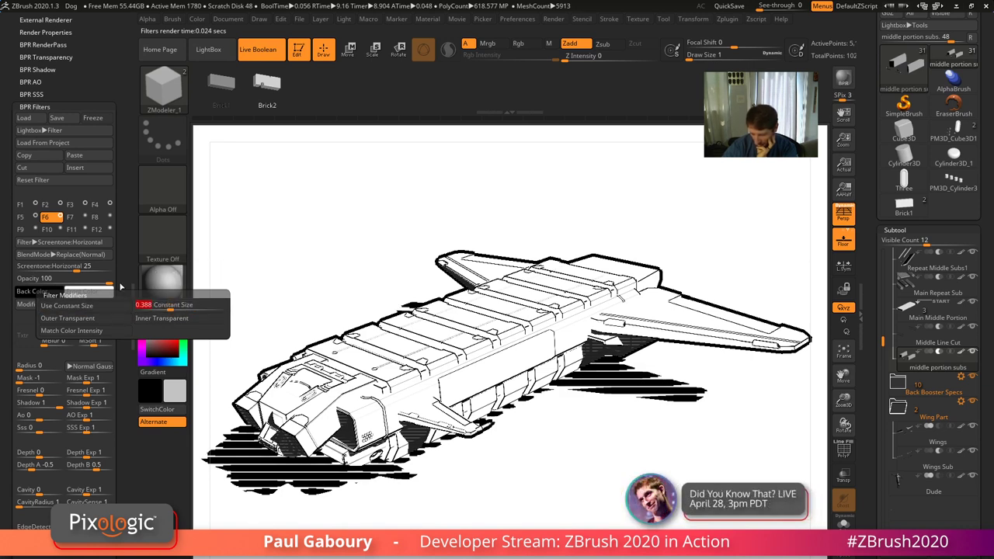
pyautogui.moveTo(83, 269); pyautogui.dragTo(75, 271)
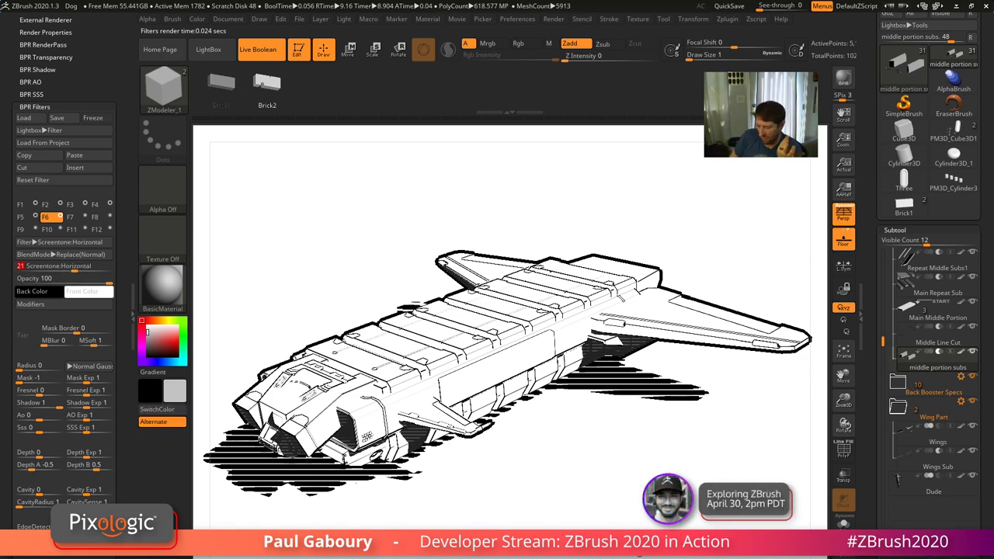
# Try Screentone:Vertical on the sixth filter, switch it to Screentone:Dots and set the strength to 0
pyautogui.click(93, 242)
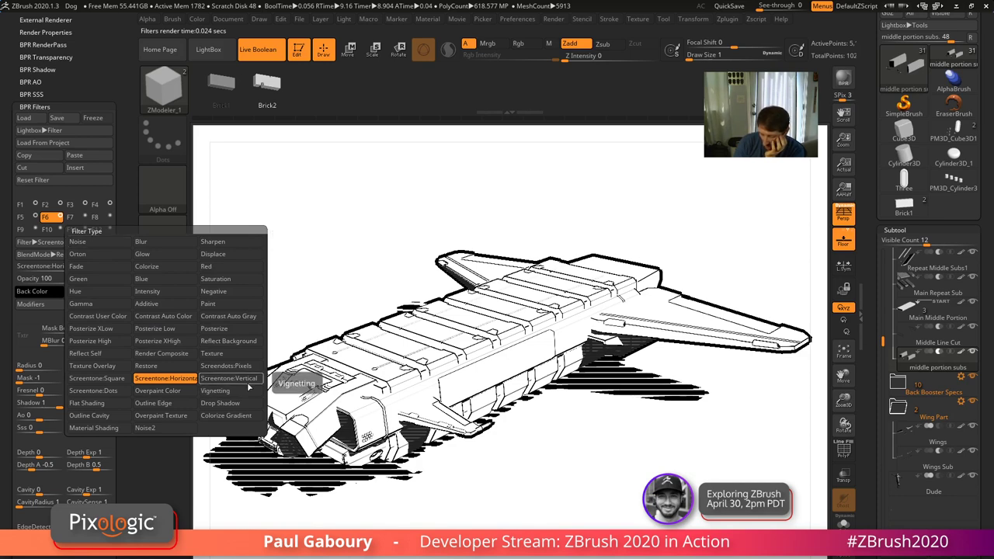
pyautogui.click(228, 378)
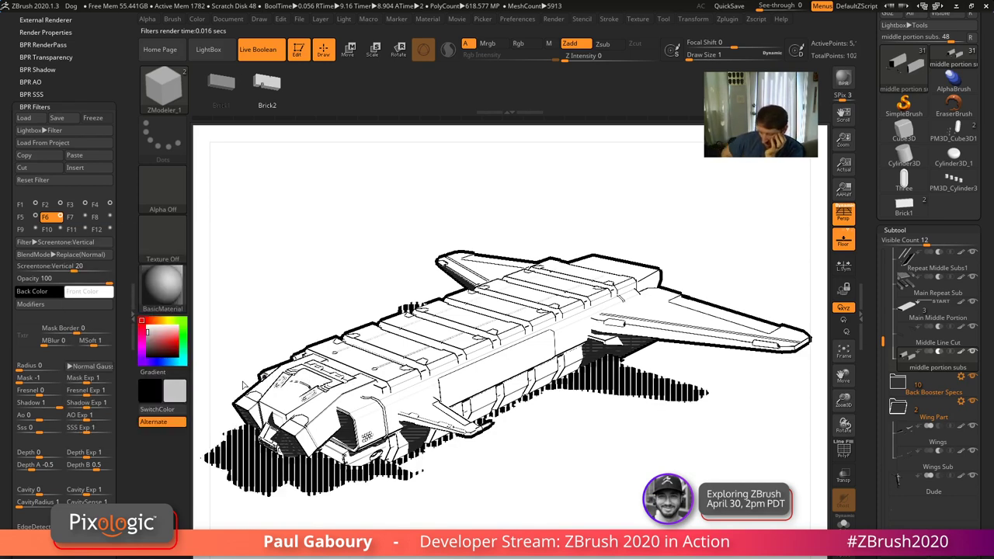
pyautogui.click(77, 241)
pyautogui.click(109, 393)
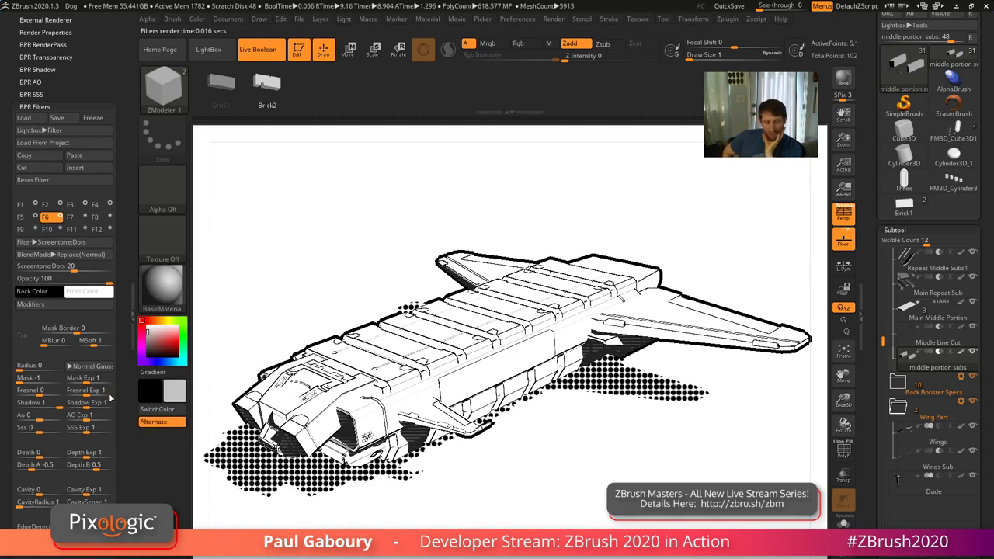
pyautogui.click(70, 269)
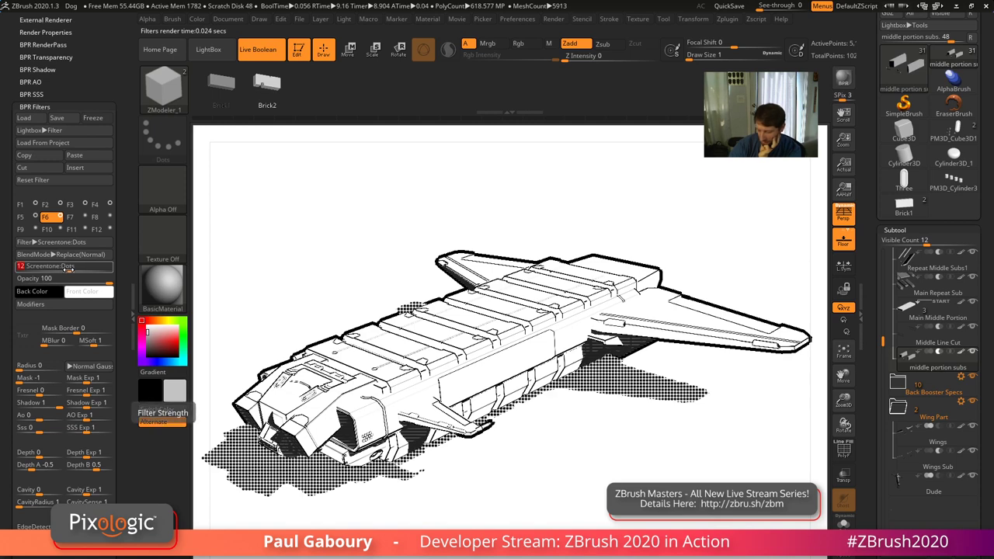
pyautogui.click(65, 269)
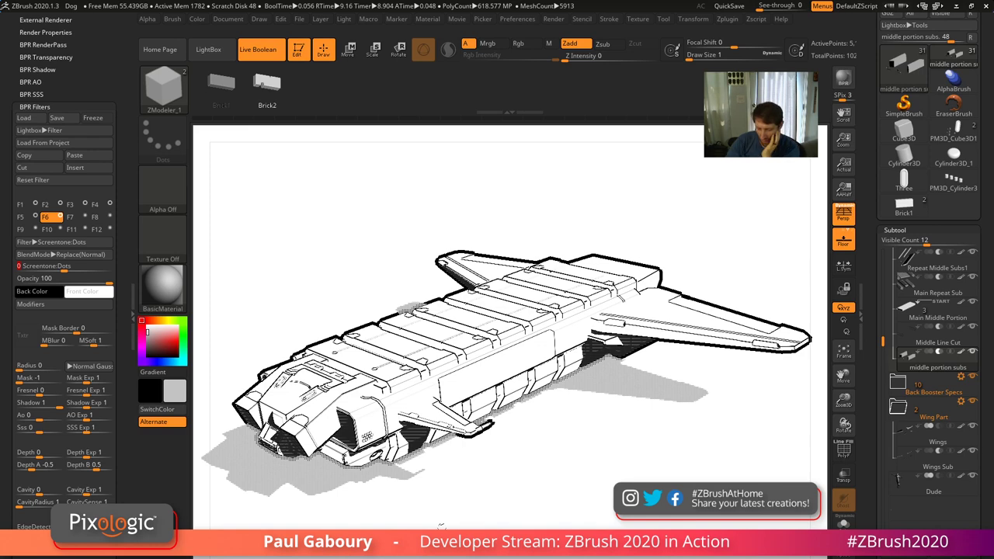
# Enable the seventh filter as an Outline Edge filter with a strength of -100
pyautogui.click(71, 217)
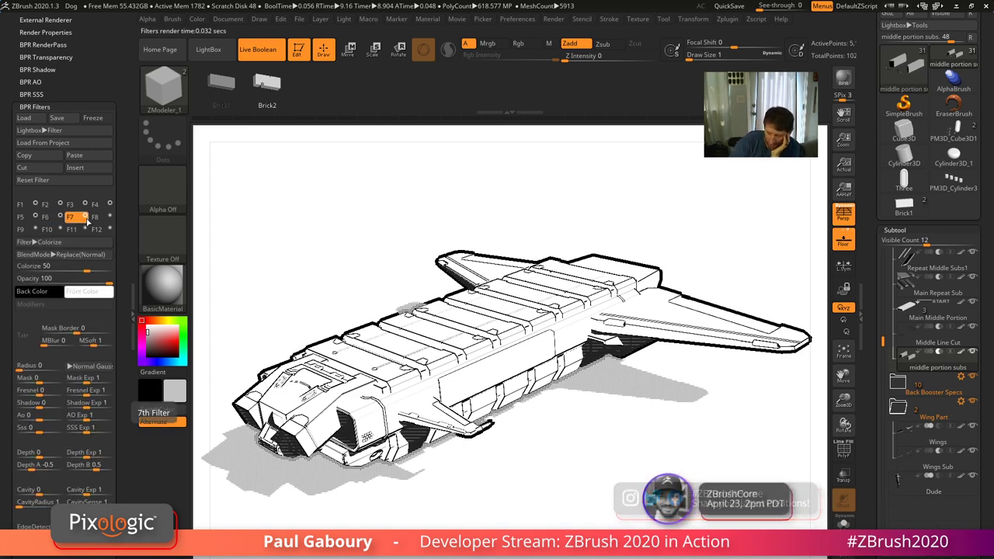
pyautogui.click(85, 242)
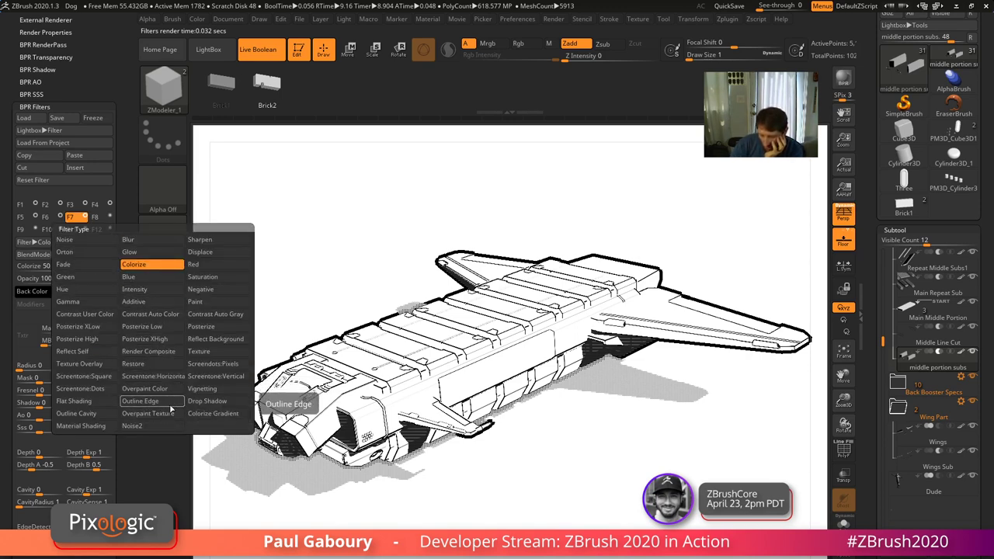
pyautogui.click(170, 405)
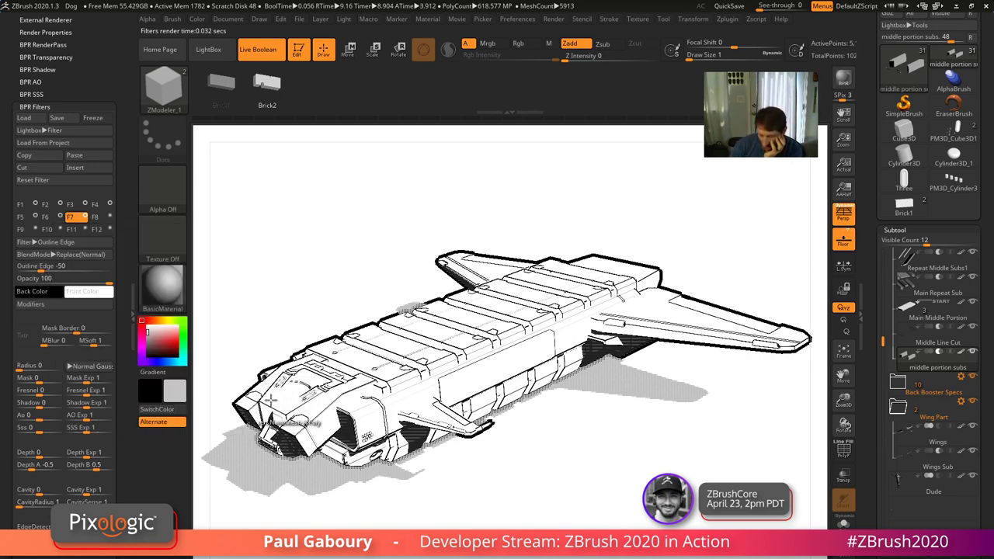
pyautogui.click(16, 266)
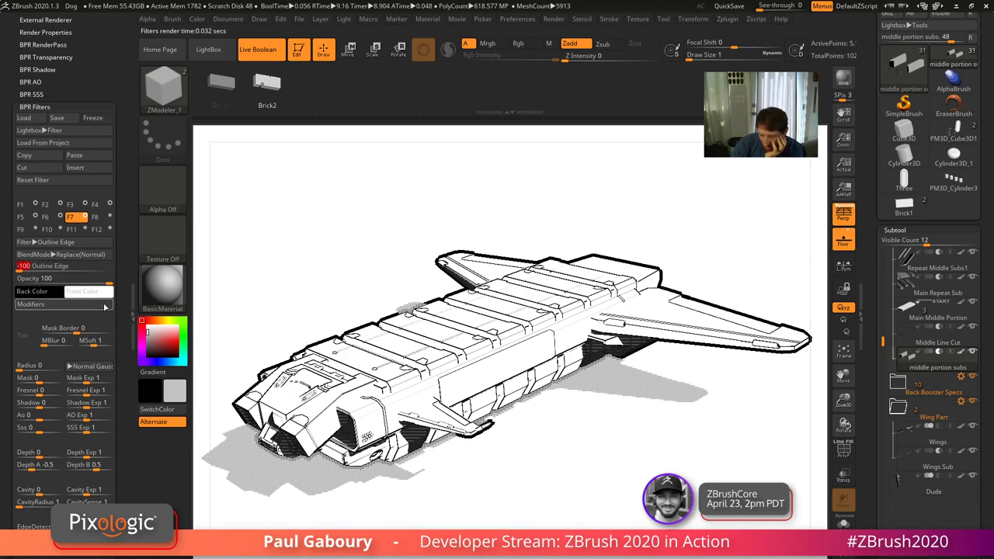
# Turn on Interior Cavity for the seventh filter's outline, and set its Mask modifier to -1 and Shadow to 1
pyautogui.click(30, 304)
pyautogui.click(173, 307)
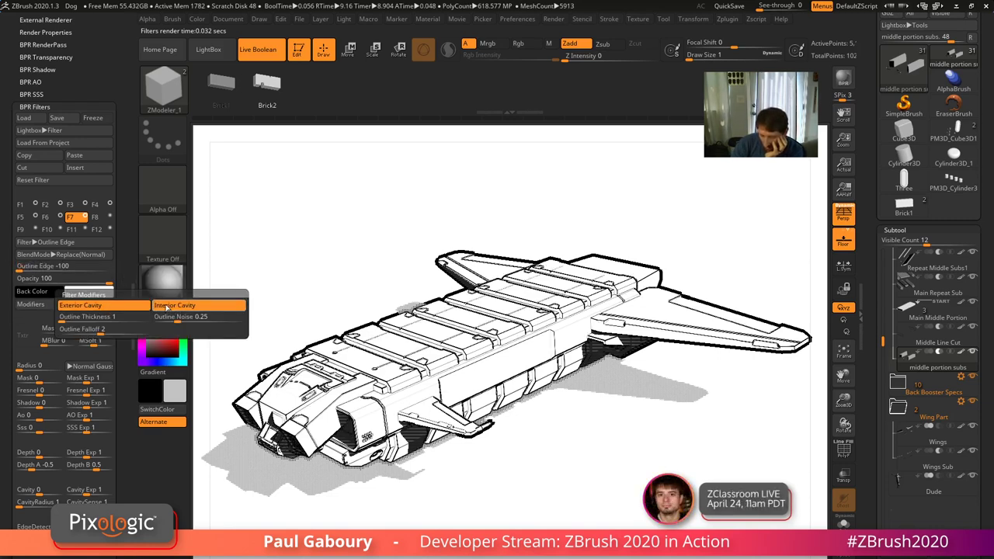
pyautogui.click(171, 308)
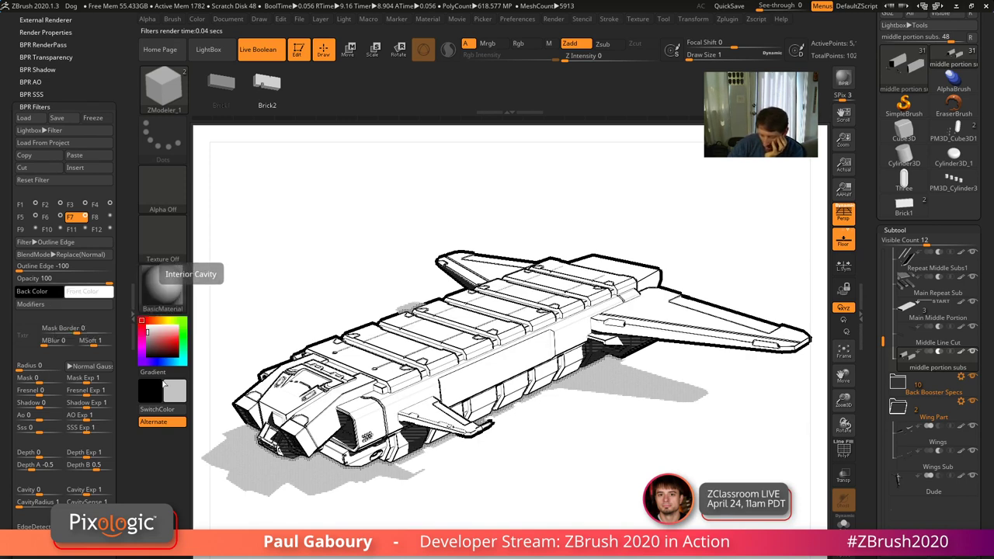
pyautogui.click(15, 376)
pyautogui.moveTo(41, 404); pyautogui.dragTo(67, 407)
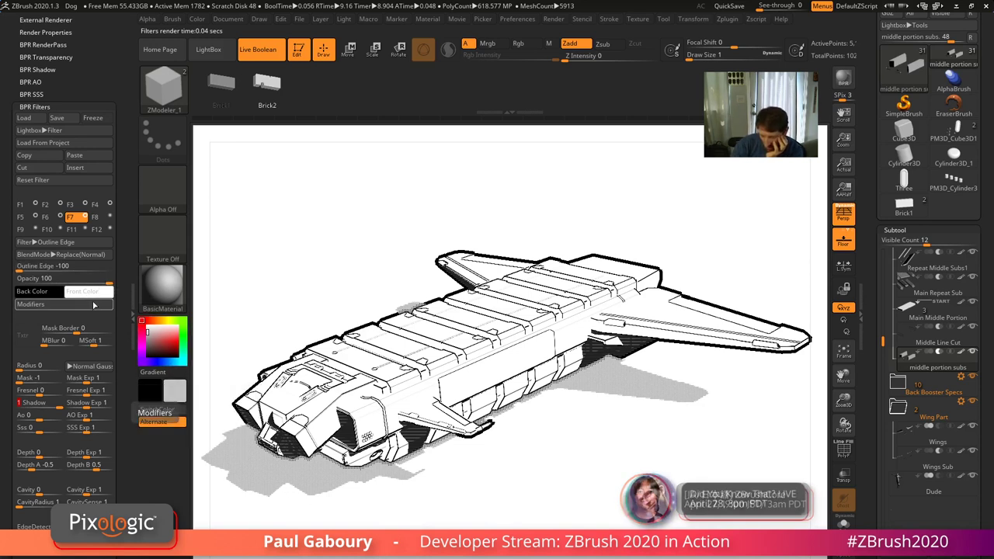
# Compare the seventh filter's outline with Interior Cavity and Exterior Cavity switched on and off
pyautogui.click(90, 305)
pyautogui.click(165, 305)
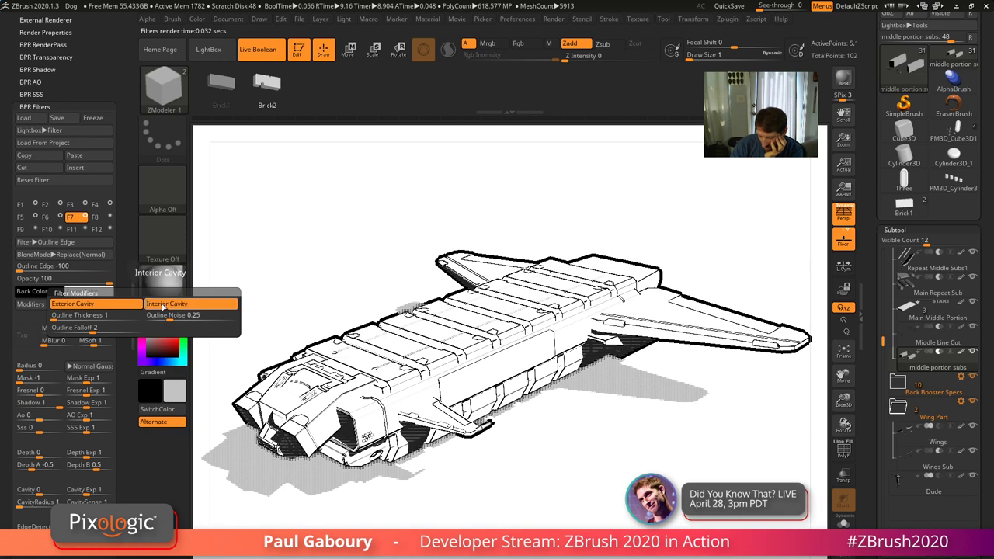
pyautogui.click(165, 305)
pyautogui.click(165, 305)
pyautogui.click(165, 305)
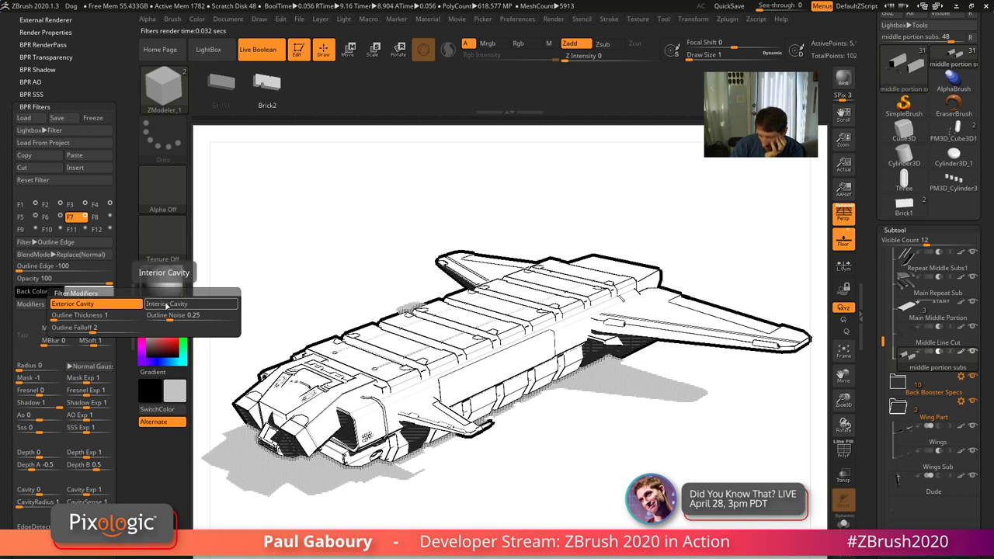
pyautogui.click(166, 306)
pyautogui.click(167, 307)
pyautogui.click(167, 307)
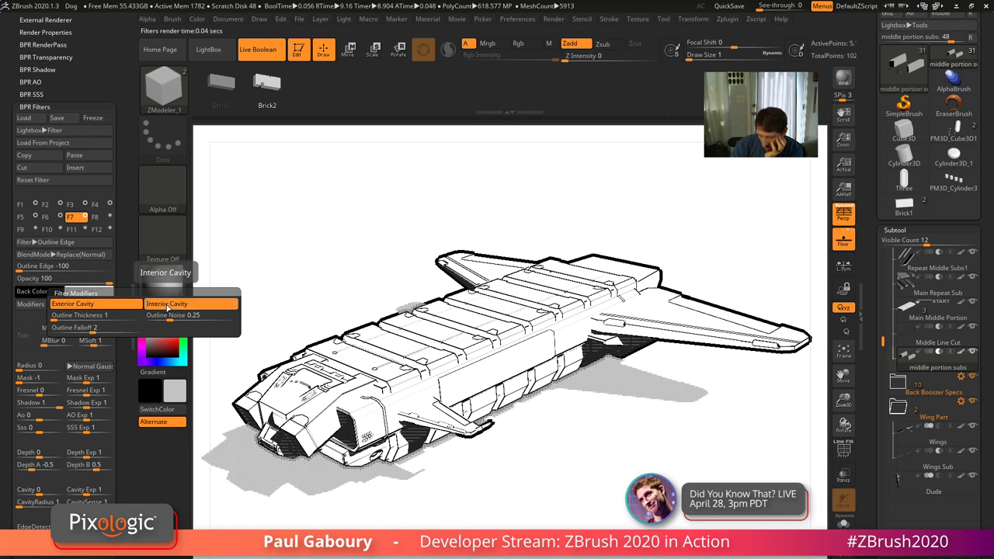
pyautogui.click(129, 308)
pyautogui.click(129, 307)
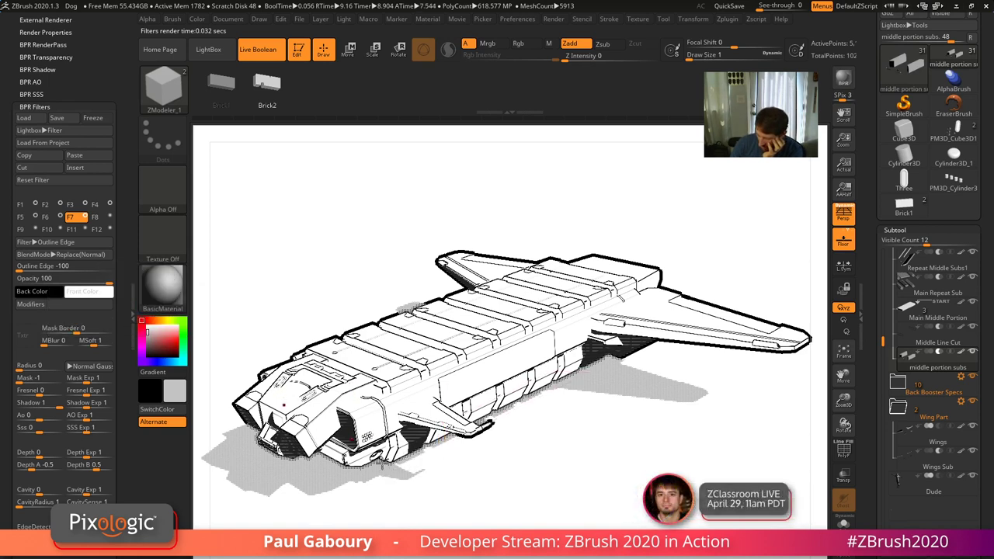
# Toggle the seventh filter off and on to compare the render with and without its outline
pyautogui.click(86, 217)
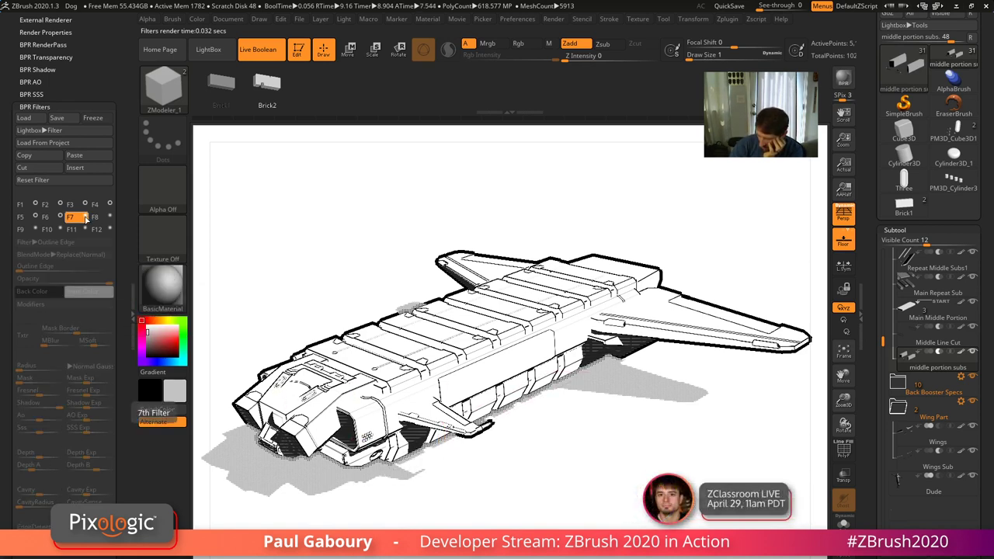
pyautogui.click(86, 217)
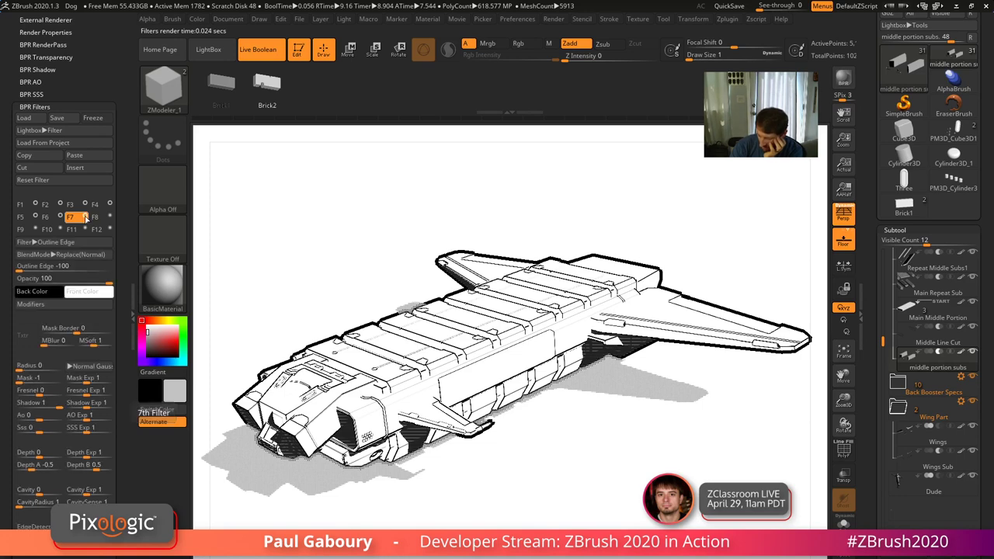
pyautogui.click(86, 218)
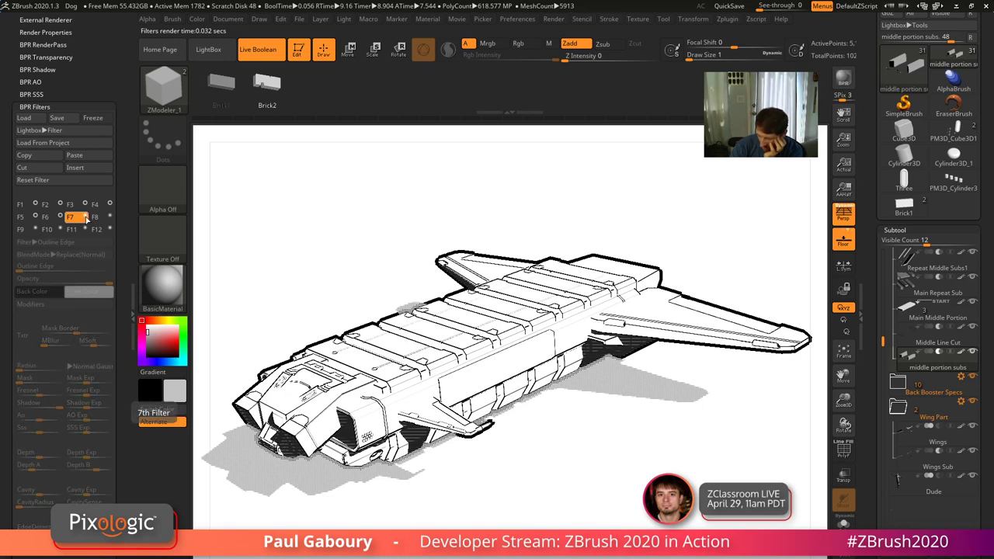
pyautogui.click(85, 218)
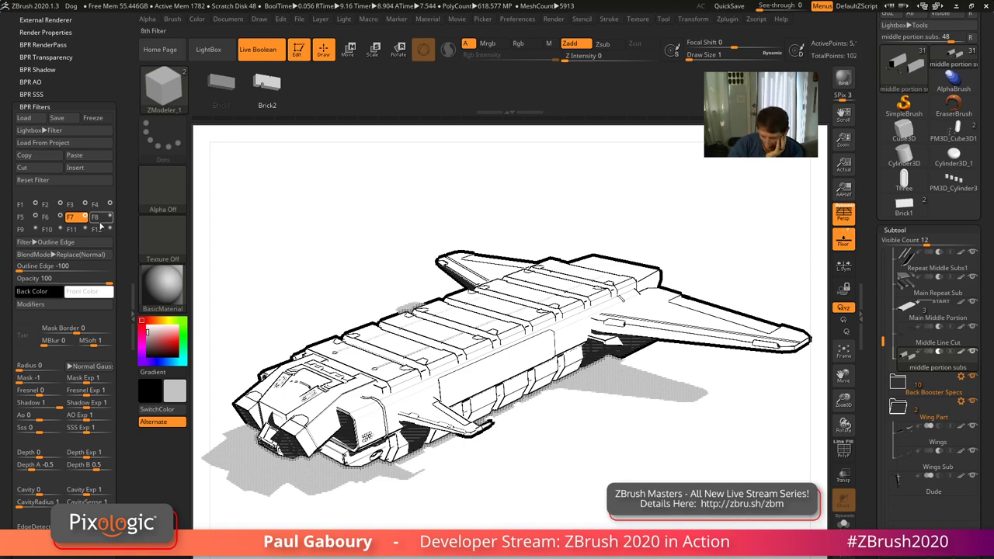
# Enable the eighth filter as a red Paint filter with strength 100, and set its Mask modifier to -1 and Shadow to 1
pyautogui.click(98, 219)
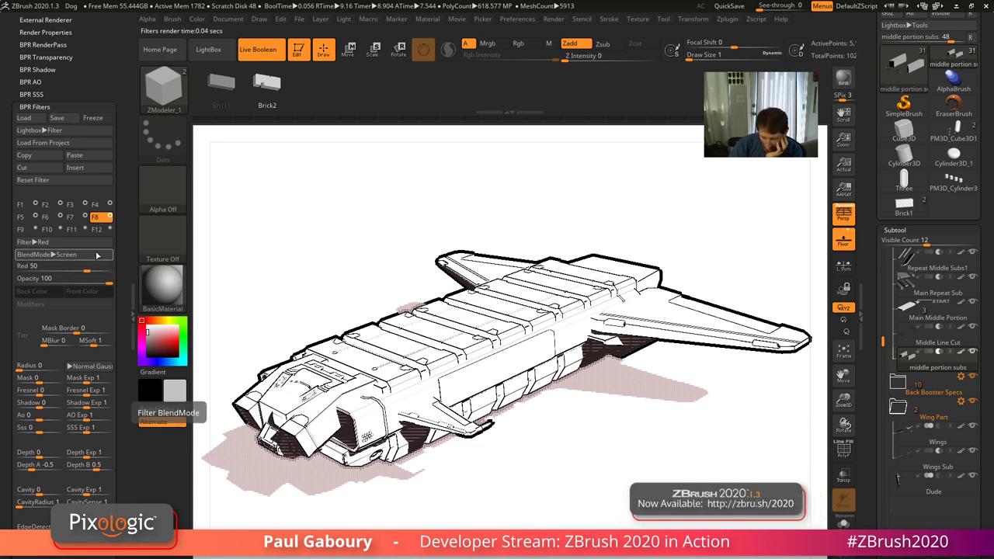
pyautogui.click(90, 243)
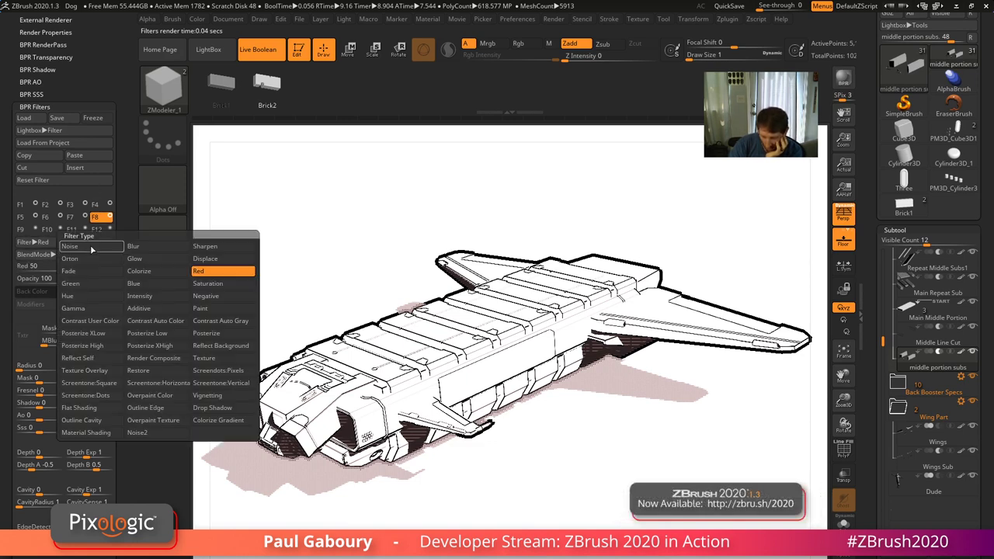
pyautogui.click(203, 308)
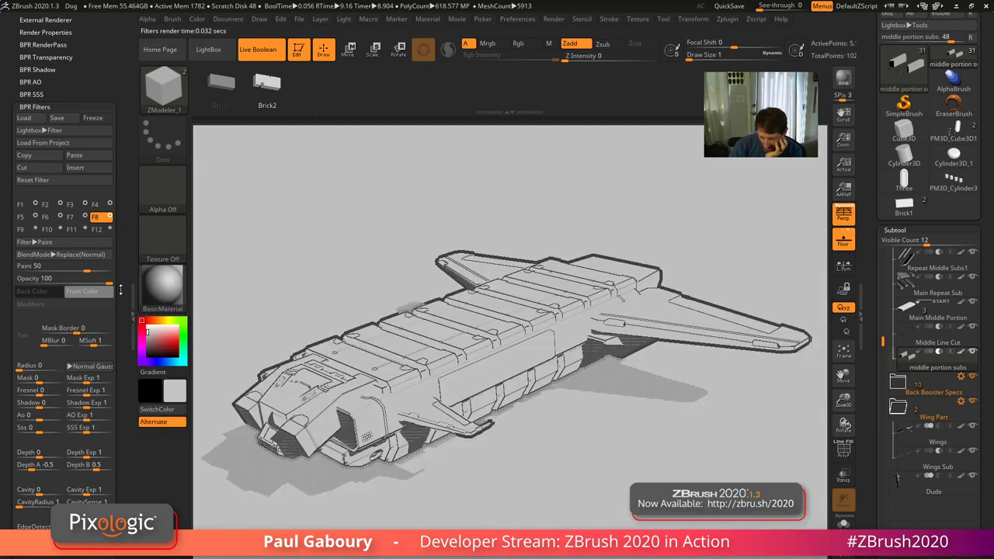
pyautogui.click(82, 291)
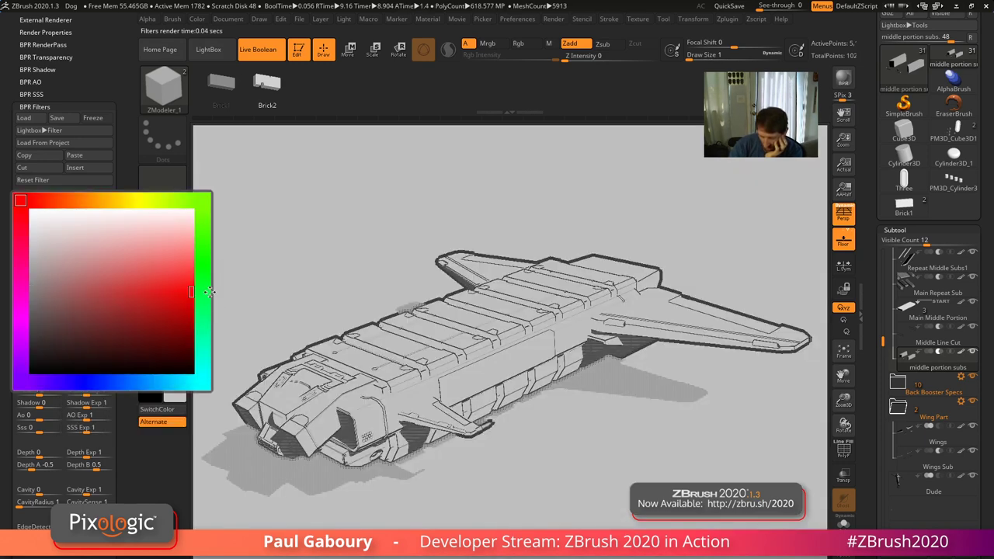
pyautogui.click(196, 270)
pyautogui.moveTo(92, 271); pyautogui.dragTo(117, 270)
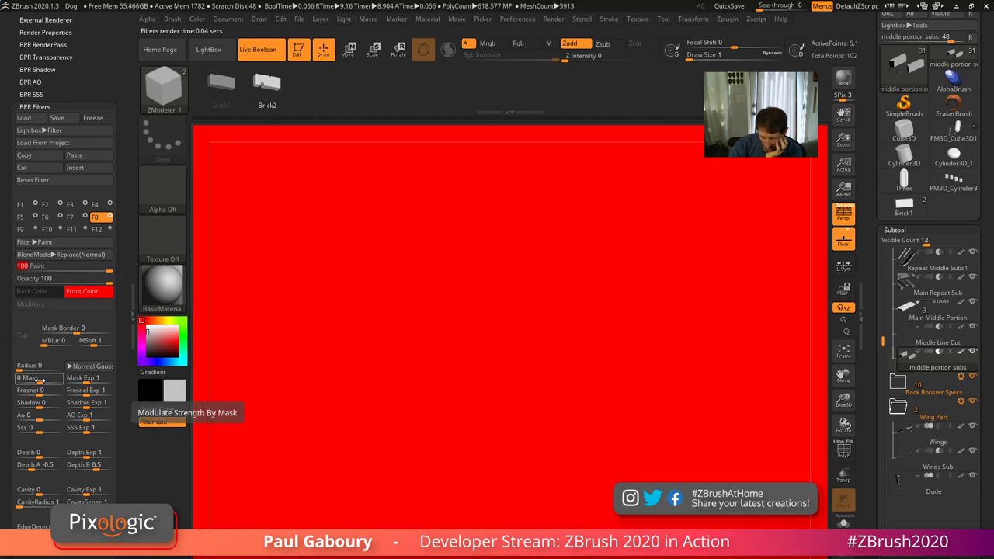
pyautogui.click(14, 377)
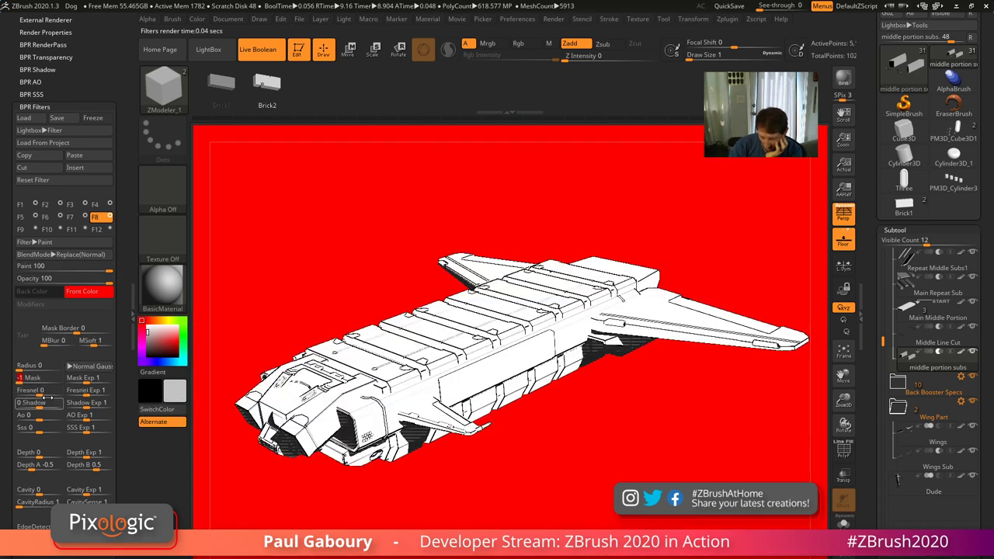
pyautogui.moveTo(36, 404); pyautogui.dragTo(68, 407)
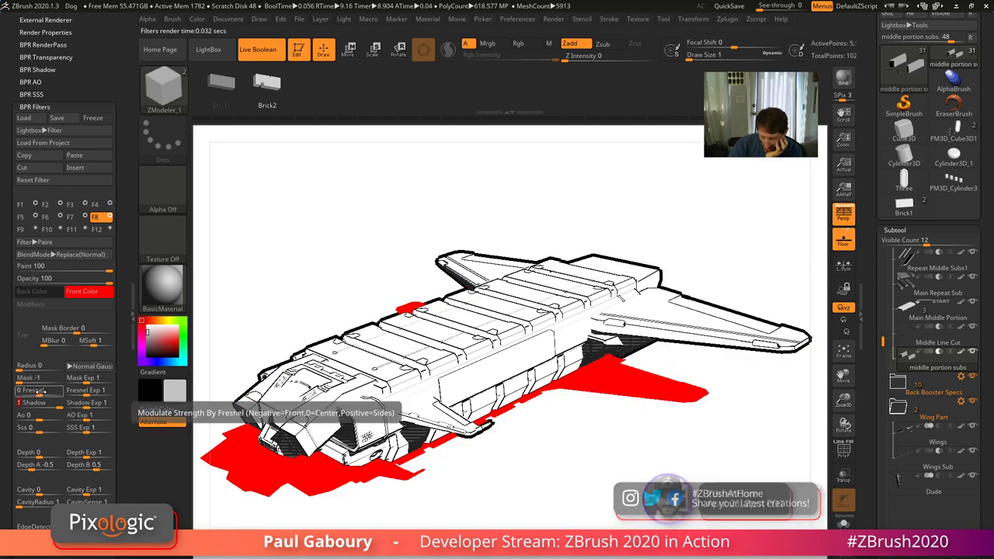
# Try different Fresnel values on the eighth filter's red paint and return Fresnel to 0
pyautogui.moveTo(37, 392); pyautogui.dragTo(68, 396)
pyautogui.click(16, 391)
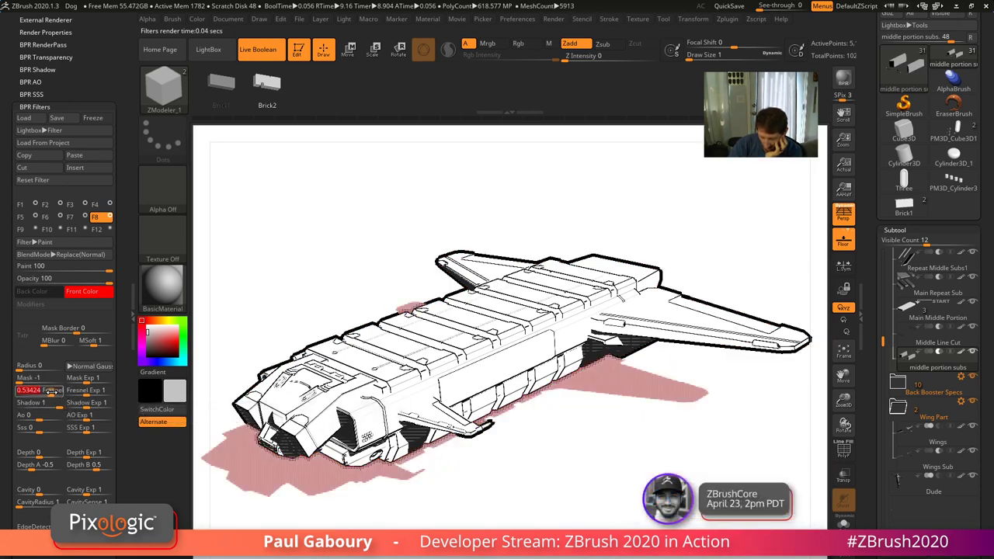
pyautogui.click(17, 392)
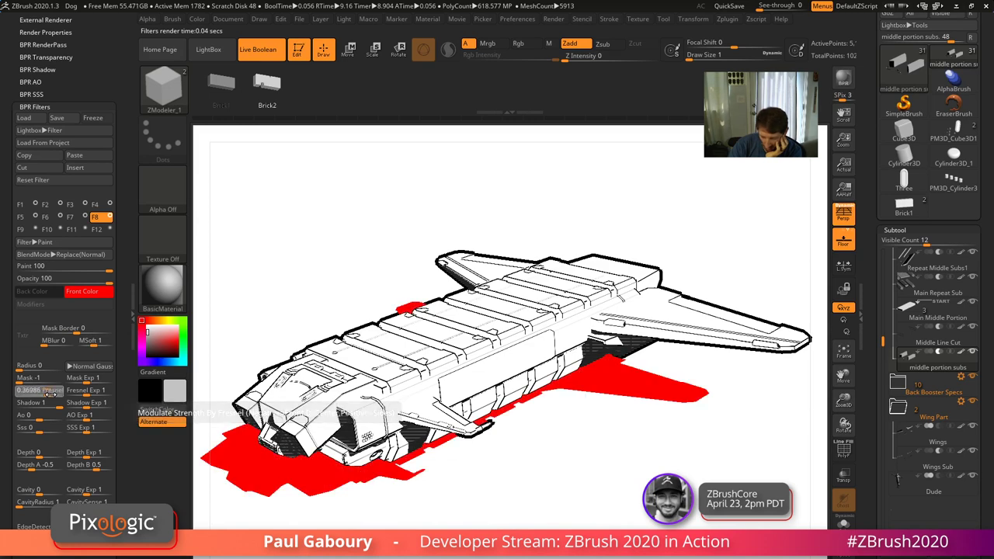
pyautogui.moveTo(68, 394); pyautogui.dragTo(52, 393)
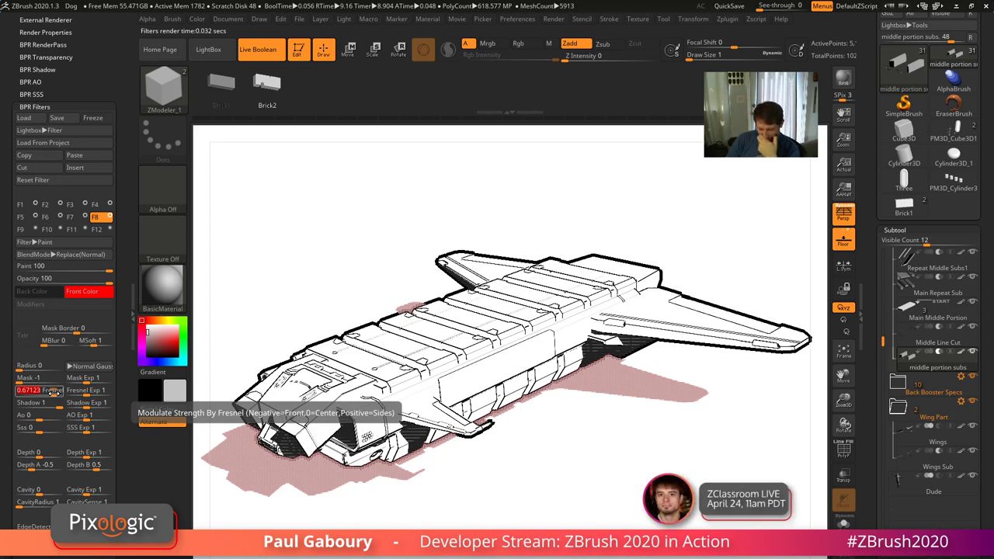
pyautogui.moveTo(58, 393); pyautogui.dragTo(35, 394)
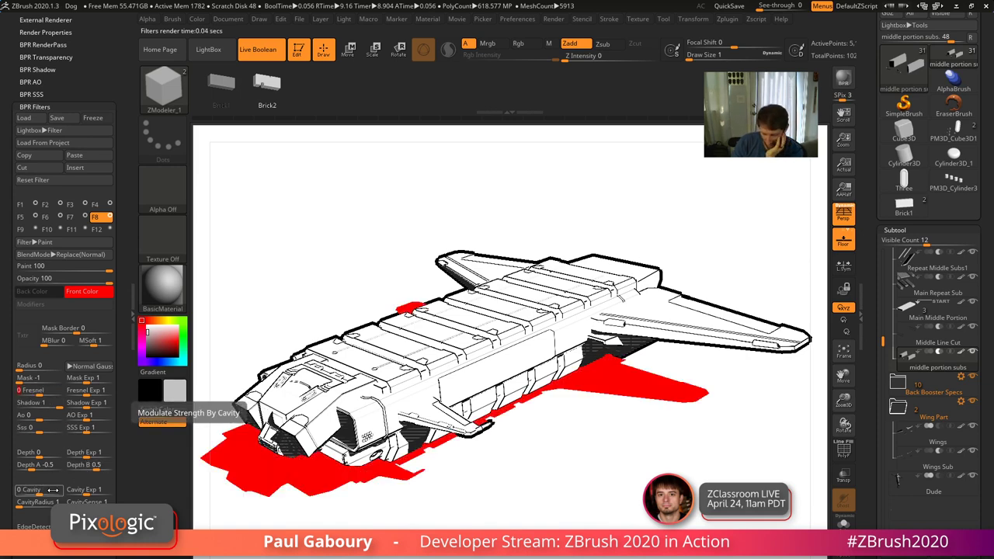
# Try the edge detection modifier on the eighth filter, and set Cavity to 1 with a Cavity Radius of 23
pyautogui.moveTo(40, 526); pyautogui.dragTo(18, 526)
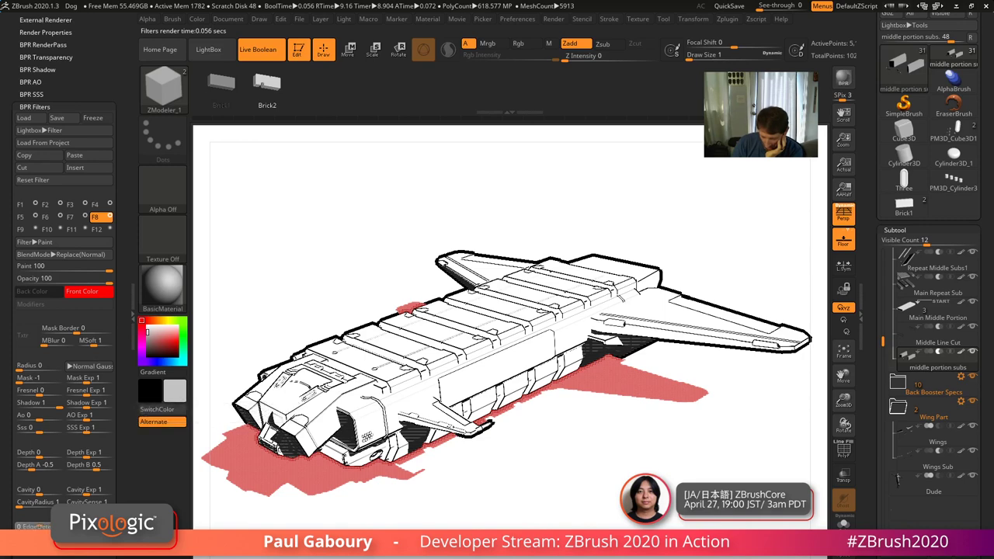
pyautogui.click(45, 497)
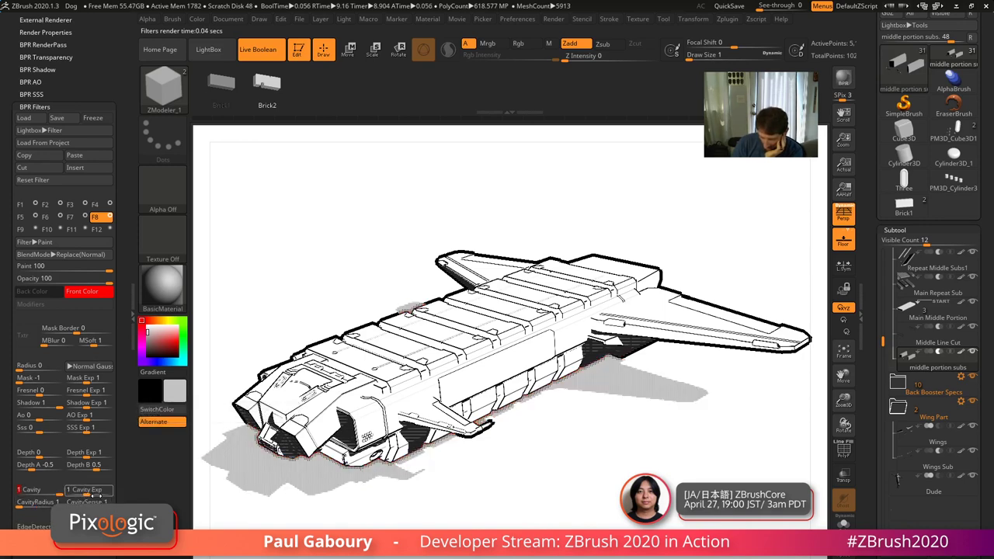
pyautogui.moveTo(21, 506); pyautogui.dragTo(39, 506)
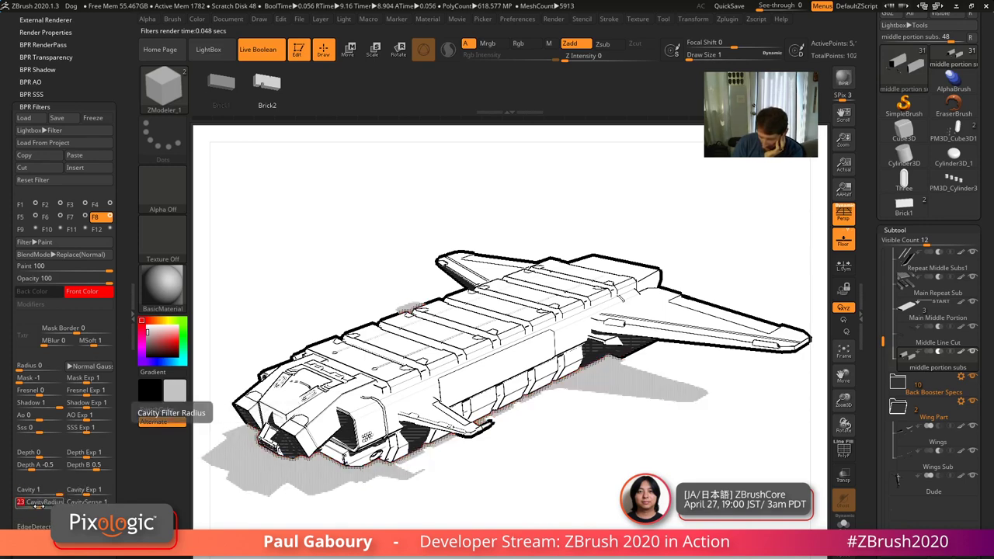
# Try a Mask of 1 and a Shadow of -1 on the eighth filter, and restore Mask to -1 and Shadow to 1
pyautogui.click(30, 378)
pyautogui.write('1')
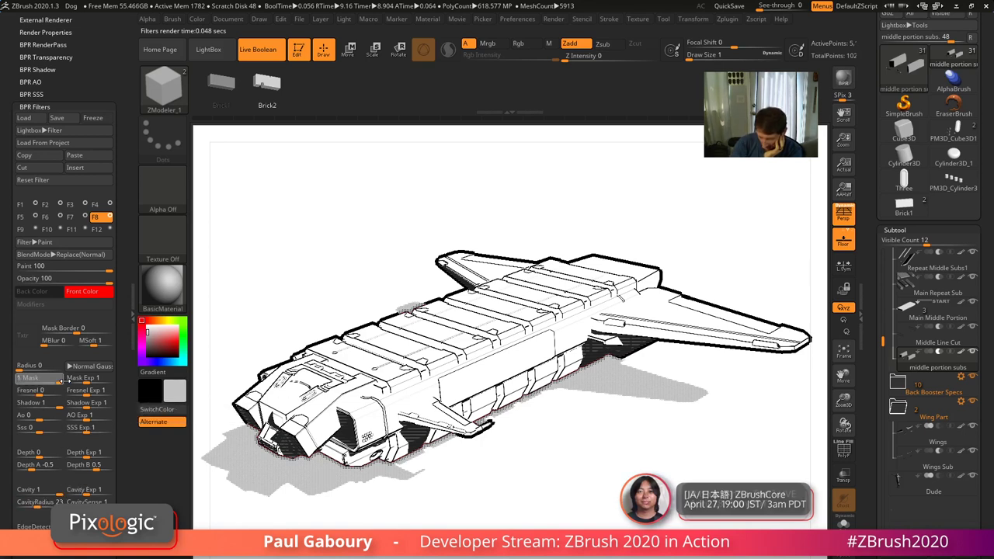
pyautogui.press('Return')
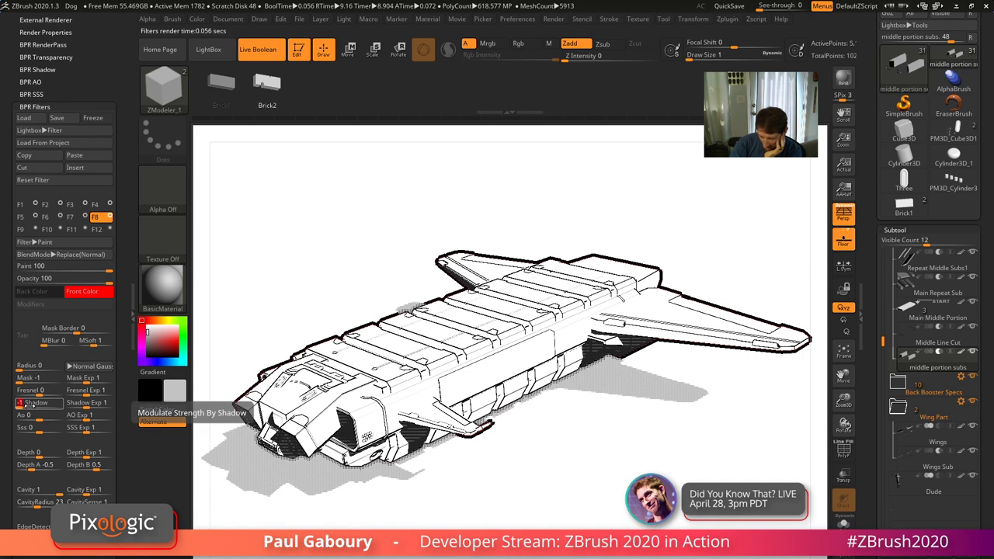
pyautogui.moveTo(33, 403); pyautogui.dragTo(66, 407)
pyautogui.click(66, 406)
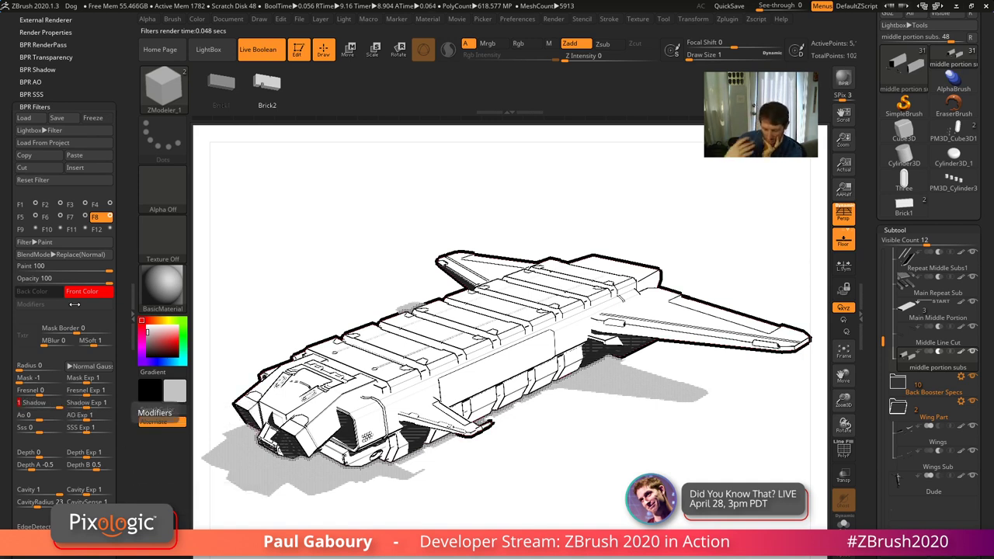
# Change the eighth filter to Outline Cavity and set its strength to 100
pyautogui.scroll(-1, 74, 304)
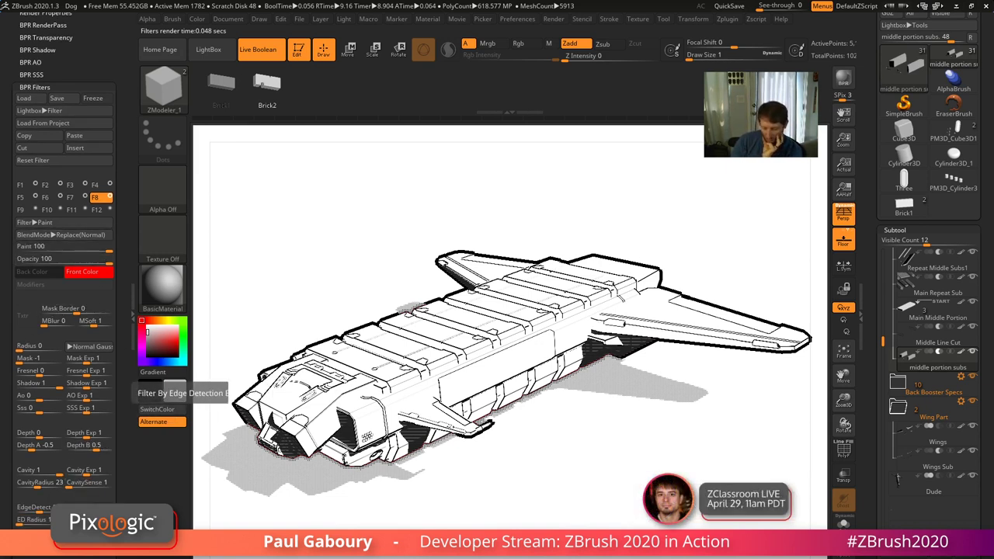
pyautogui.click(73, 224)
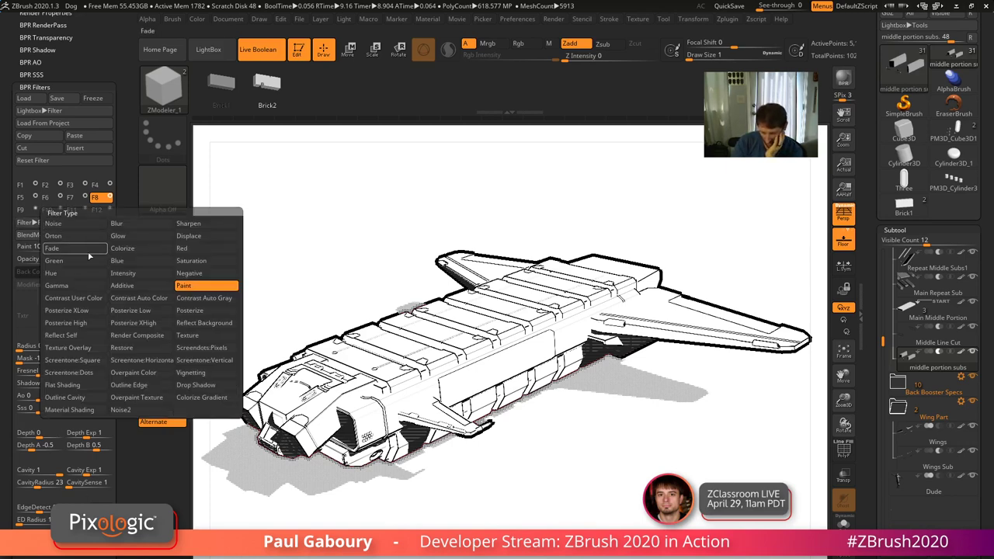
pyautogui.click(82, 400)
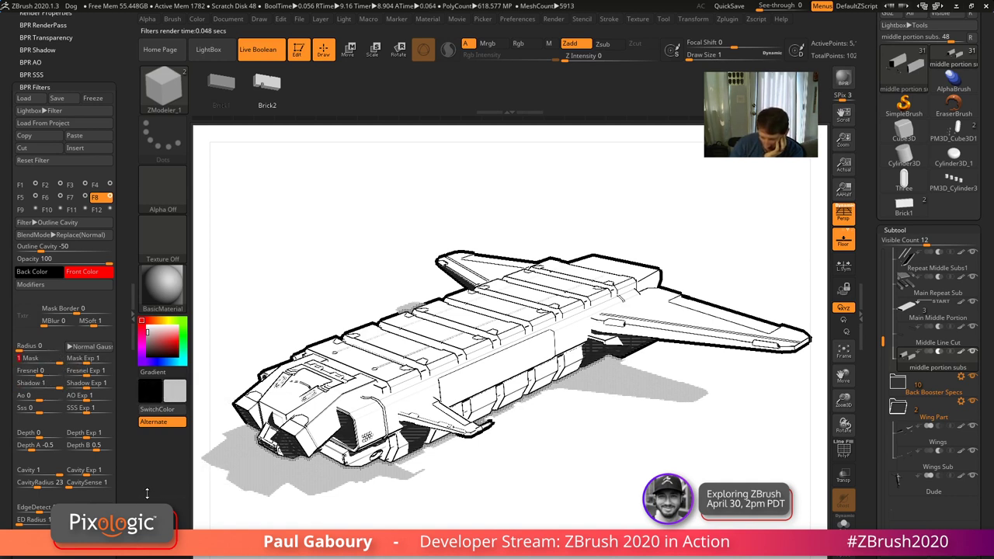
pyautogui.moveTo(42, 249); pyautogui.dragTo(124, 256)
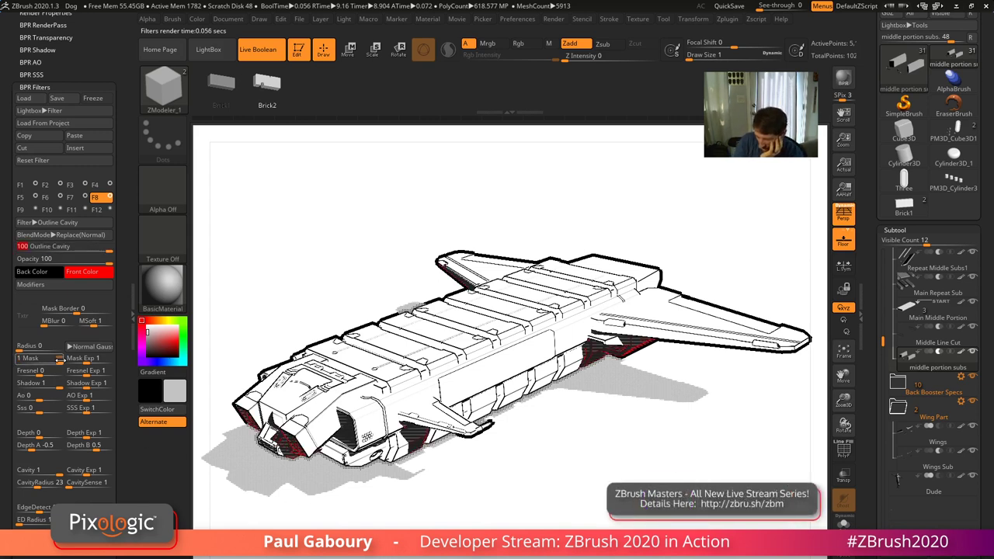
# Set the outline cavity filter's Mask to -1 and Shadow to 1, and try a larger Radius before returning it to 0
pyautogui.moveTo(59, 360); pyautogui.dragTo(11, 360)
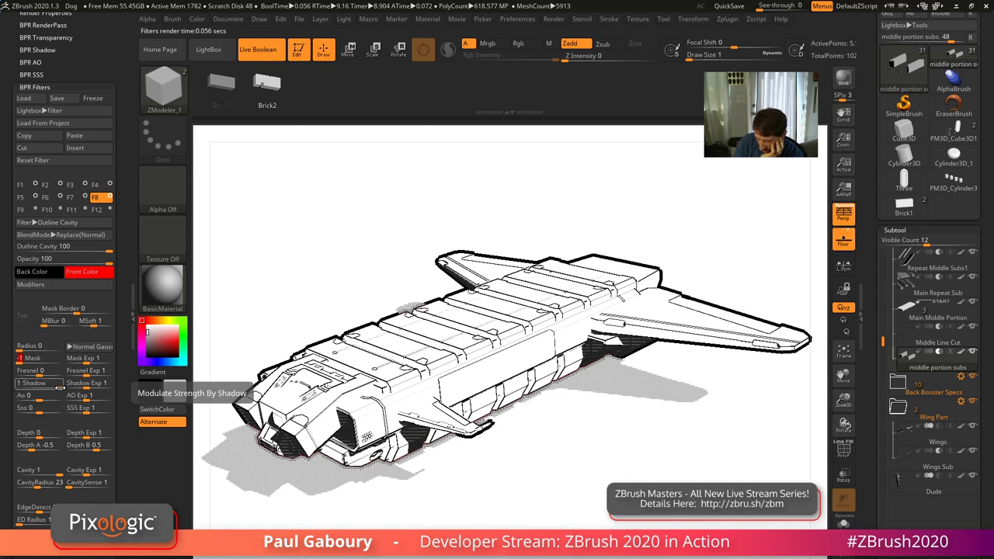
pyautogui.moveTo(9, 385); pyautogui.dragTo(57, 385)
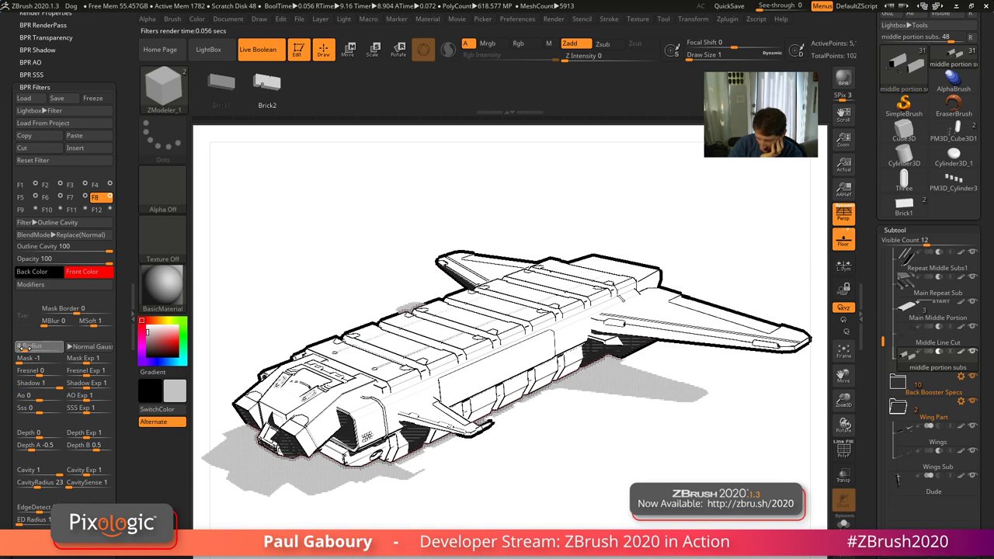
pyautogui.moveTo(27, 347); pyautogui.dragTo(7, 346)
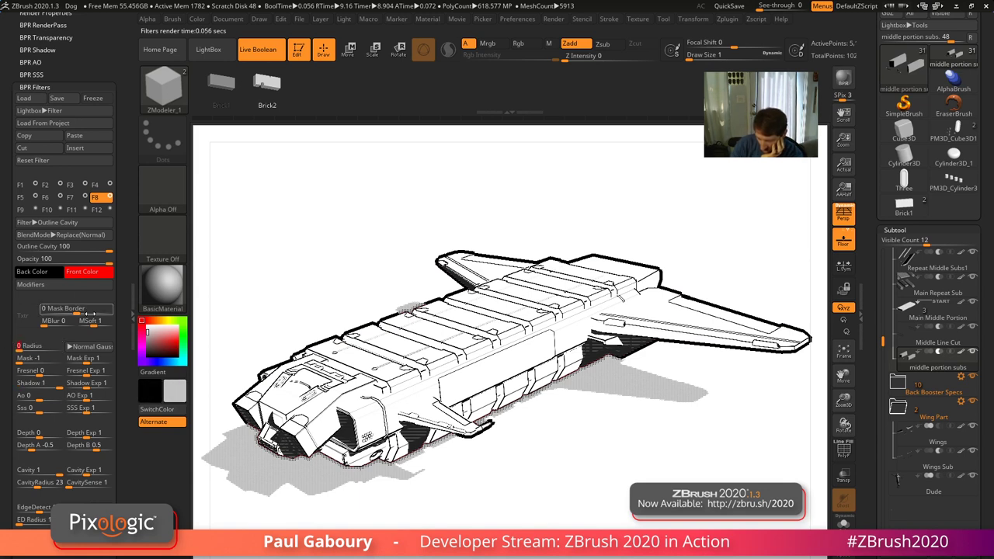
# Set the eighth filter's Cavity modifier to 0, and try edge detection at 1 and -1 before resetting it to 0
pyautogui.moveTo(47, 471); pyautogui.dragTo(37, 471)
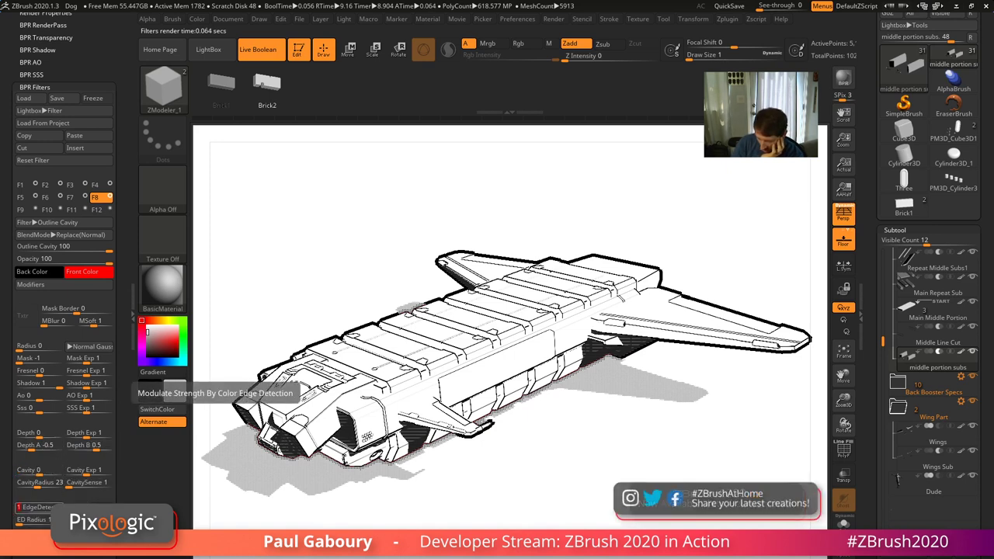
pyautogui.moveTo(38, 507); pyautogui.dragTo(14, 518)
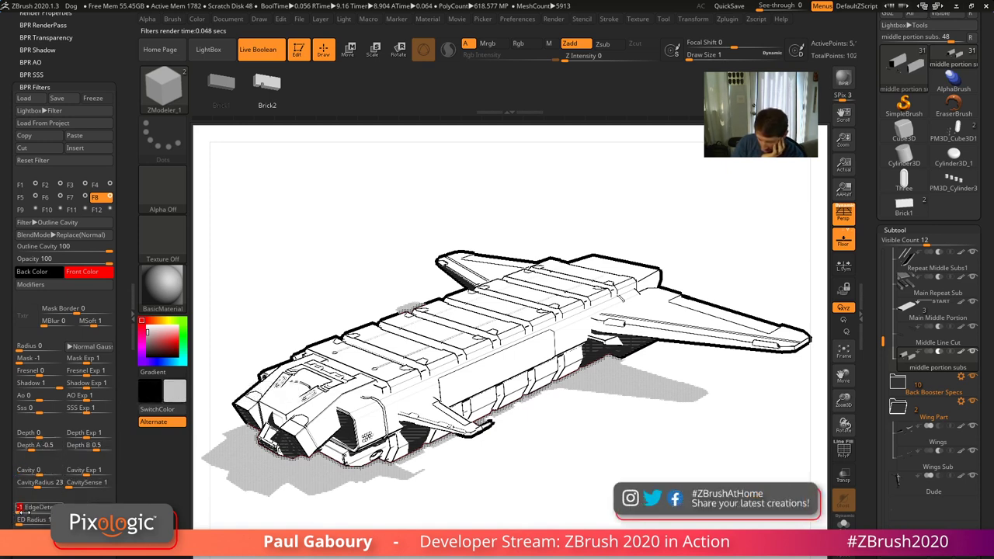
pyautogui.write('0')
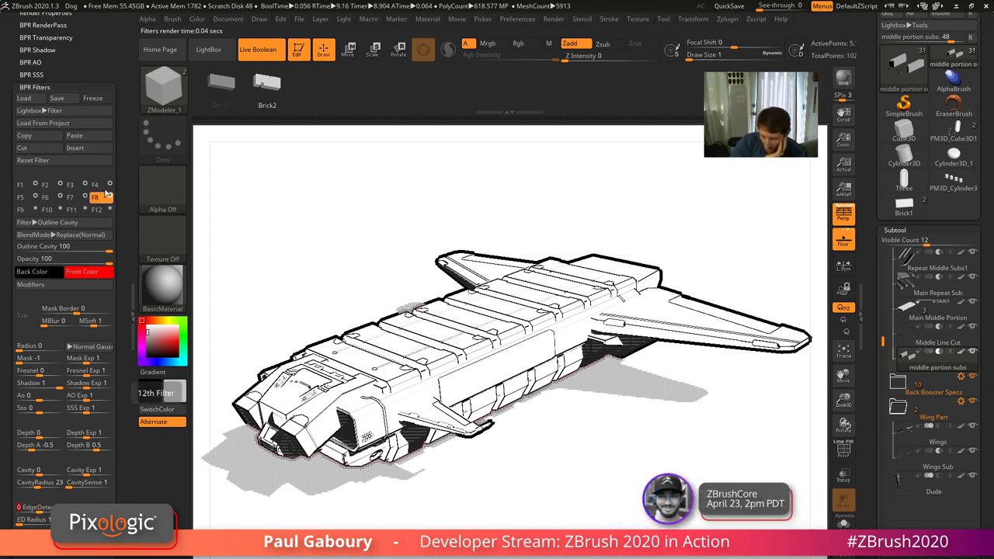
# Adjust the floor grid settings and render the ship again with BPR
pyautogui.click(107, 273)
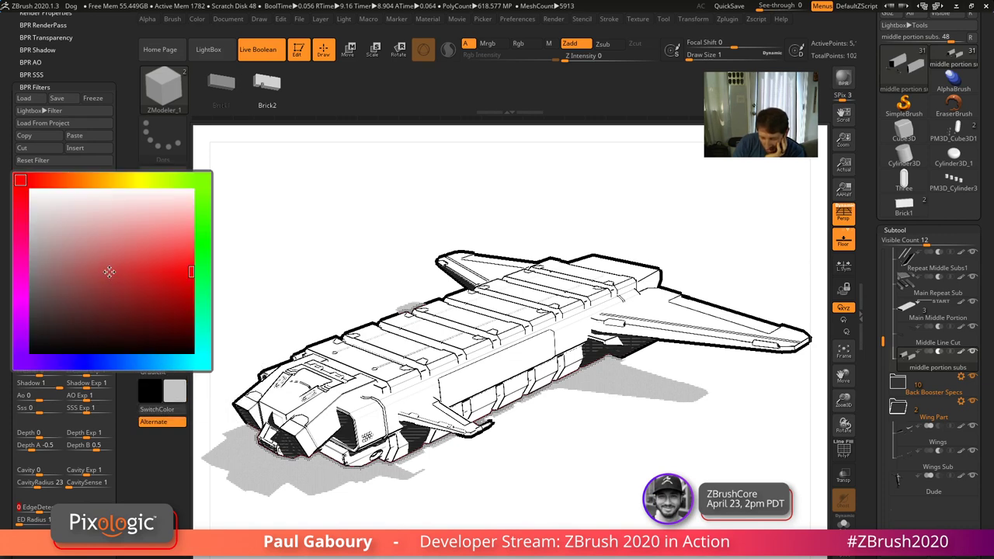
pyautogui.moveTo(201, 351); pyautogui.dragTo(233, 373)
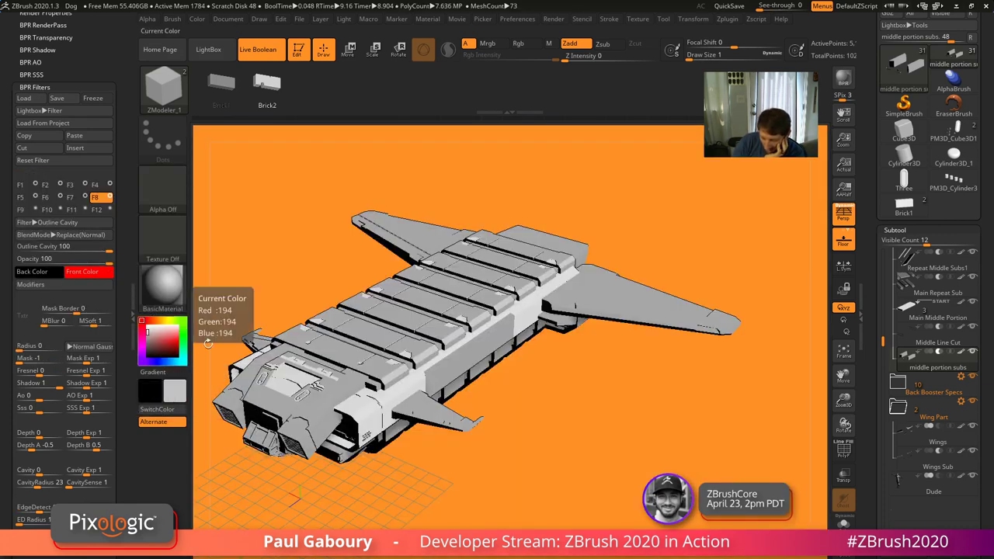
pyautogui.click(236, 19)
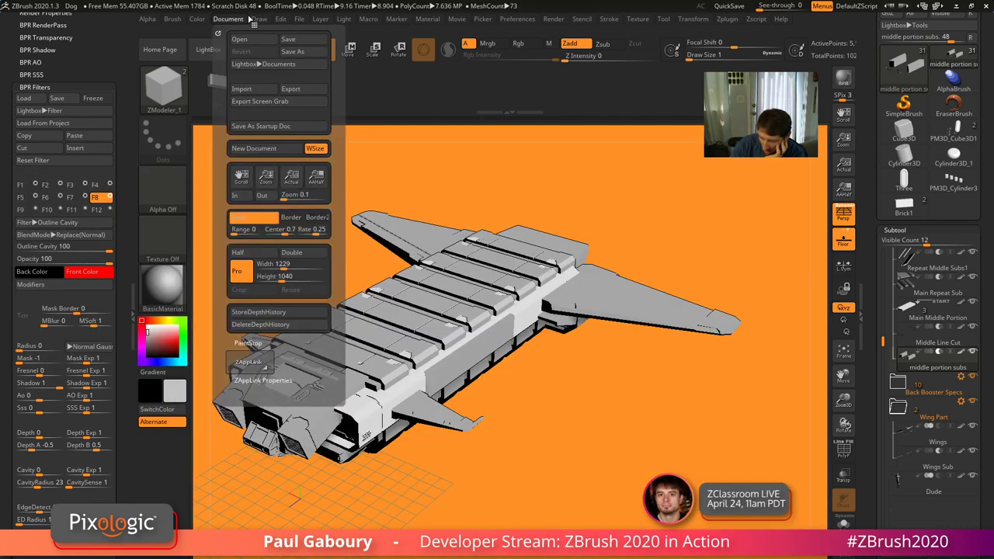
pyautogui.moveTo(260, 19)
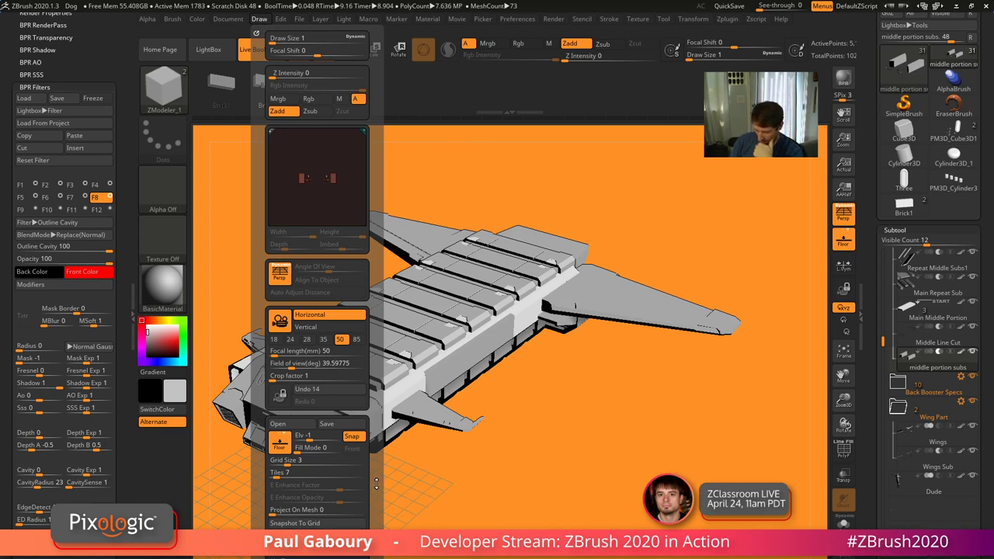
pyautogui.scroll(-5, 318, 404)
pyautogui.click(329, 438)
pyautogui.click(314, 441)
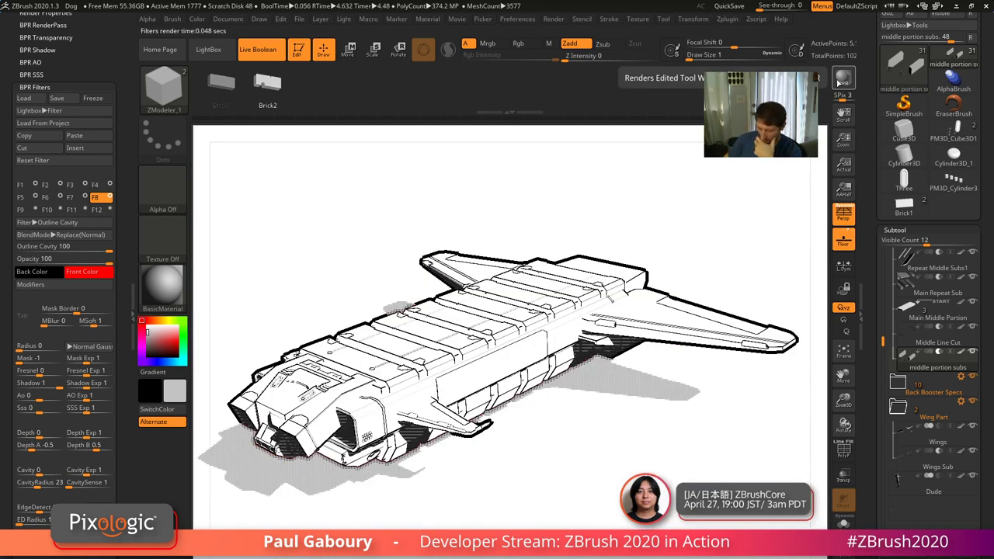
# Set the eighth filter's front color to cyan and change its type to Paint
pyautogui.click(93, 272)
pyautogui.click(198, 365)
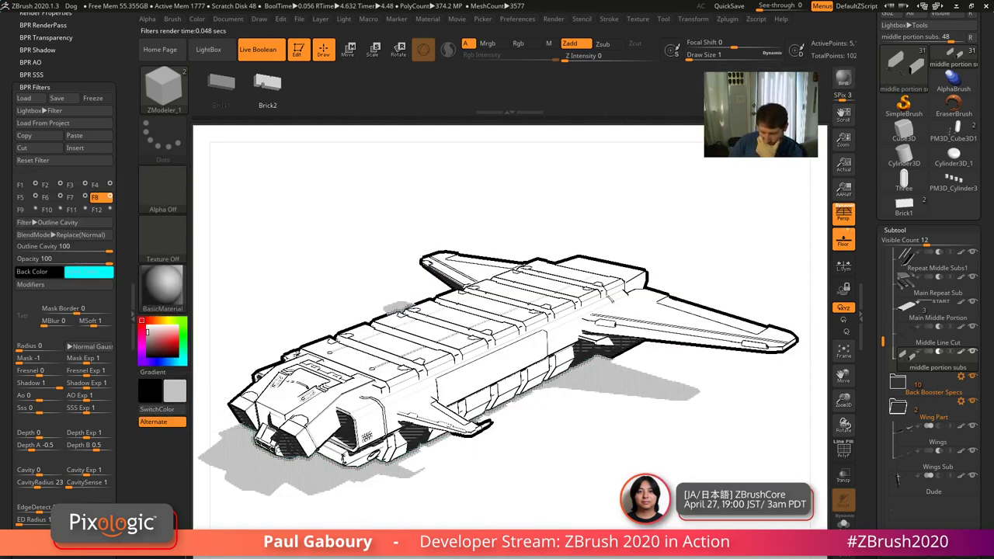
pyautogui.click(47, 222)
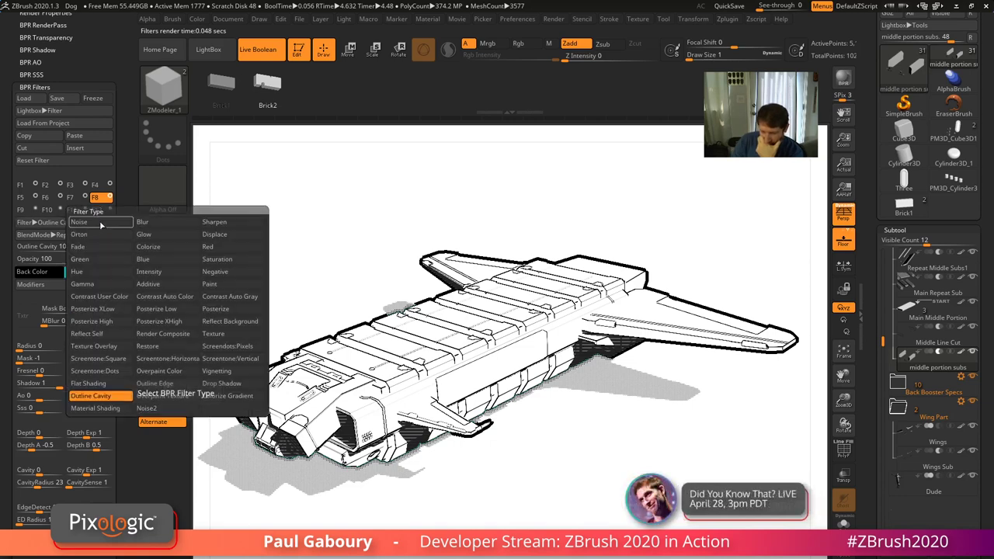
pyautogui.click(233, 284)
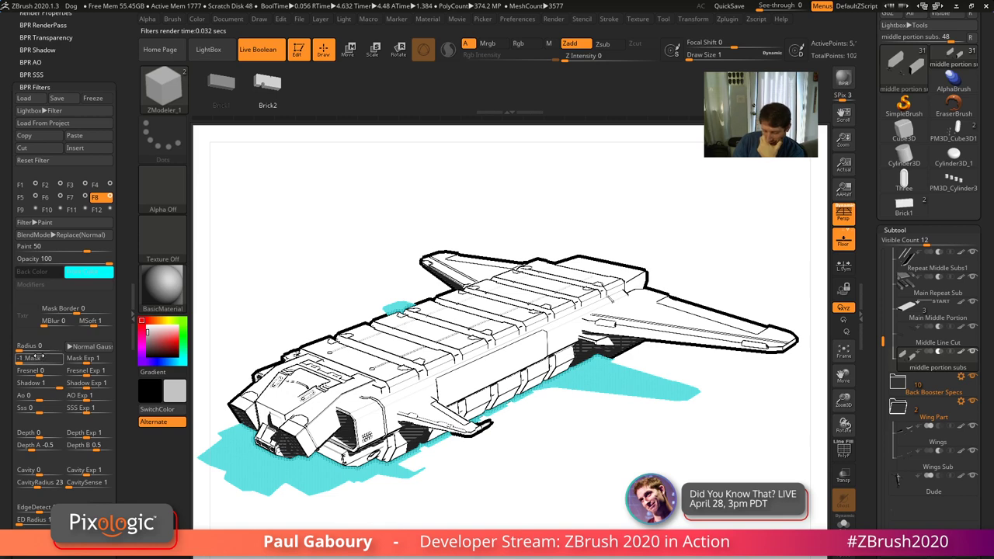
# Limit the eighth filter's paint to the ship by setting Mask to 1, Shadow to 0 and the Normal modifier to 1
pyautogui.click(68, 362)
pyautogui.moveTo(48, 384); pyautogui.dragTo(42, 391)
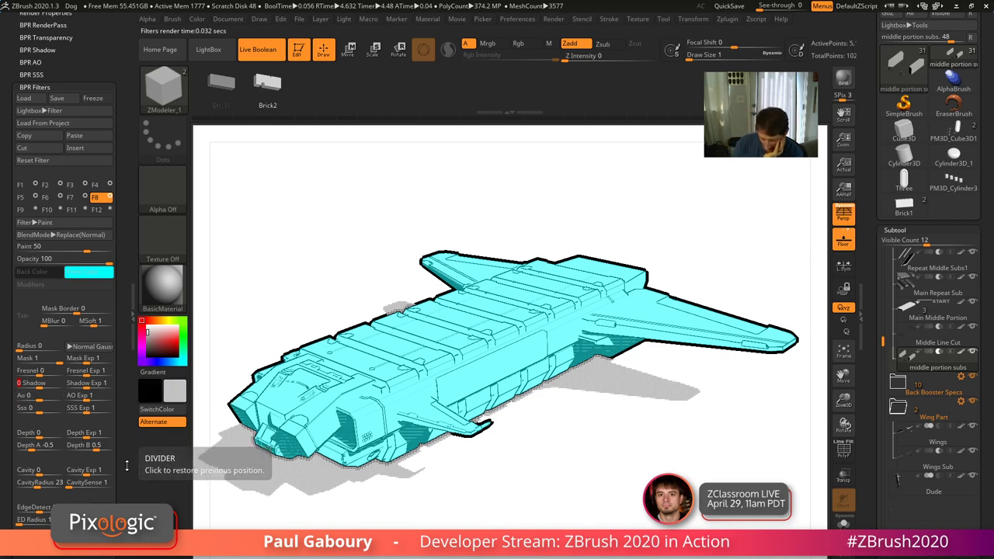
pyautogui.scroll(-5, 115, 453)
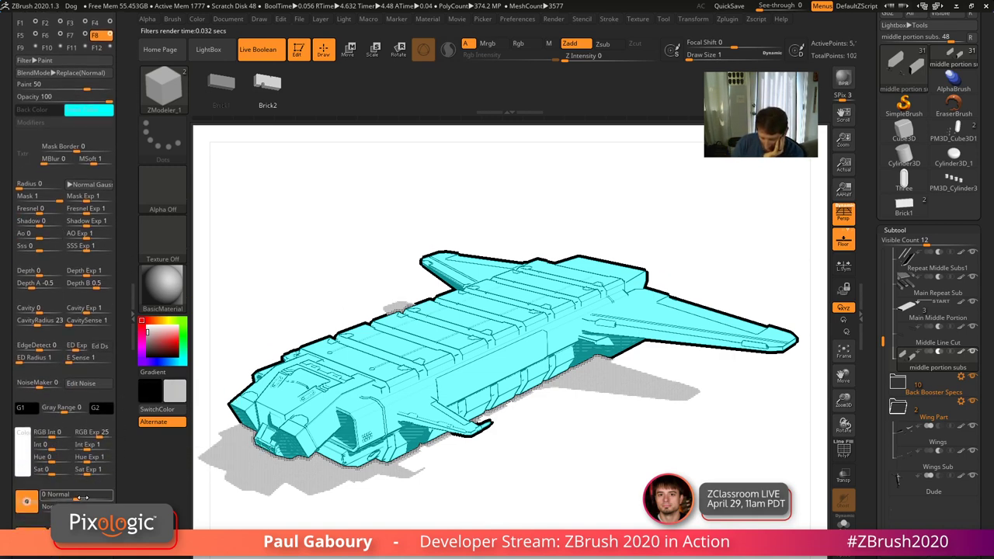
pyautogui.moveTo(82, 497); pyautogui.dragTo(111, 501)
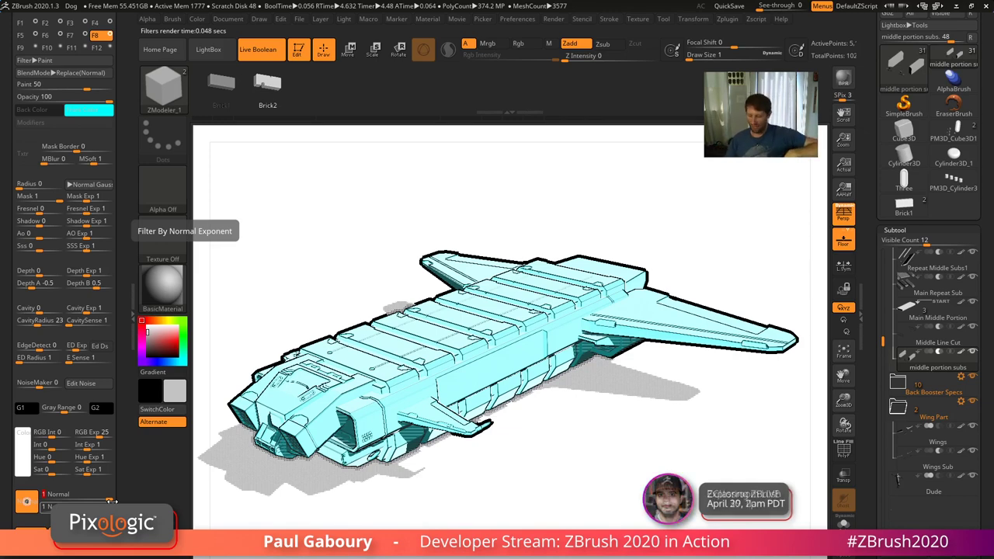
# Aim the eighth filter's normal direction so the cyan paint falls on the ship's lower side faces instead of the top
pyautogui.click(23, 497)
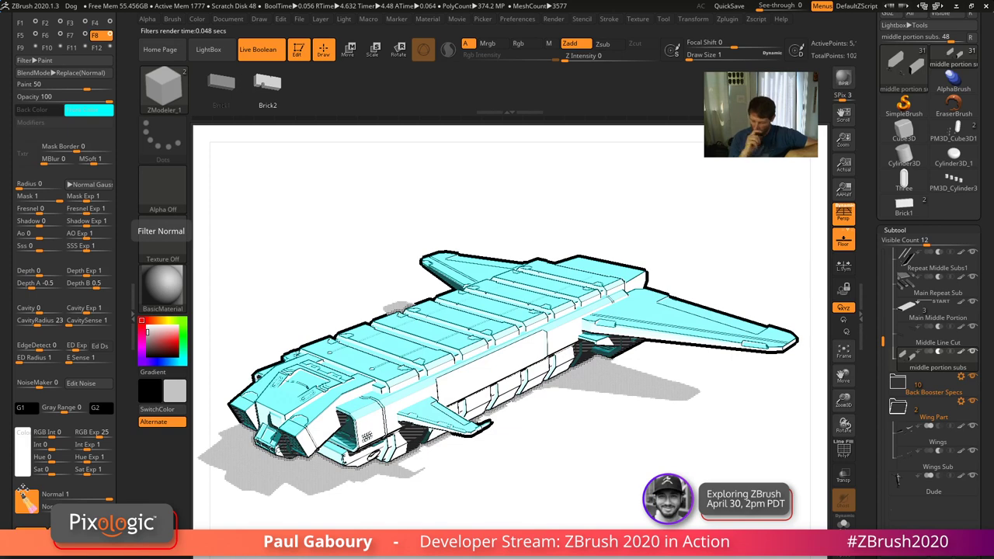
pyautogui.moveTo(31, 504); pyautogui.dragTo(47, 524)
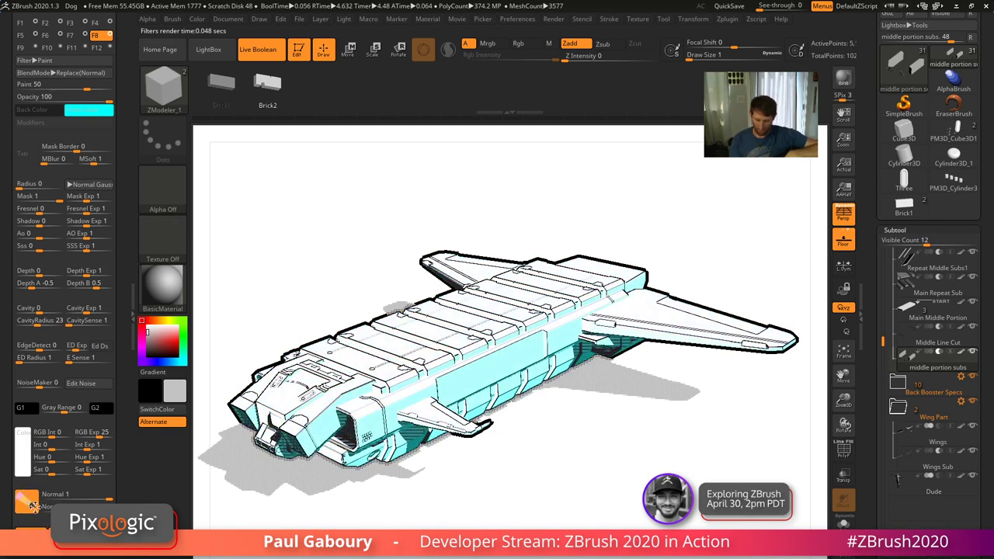
pyautogui.click(31, 505)
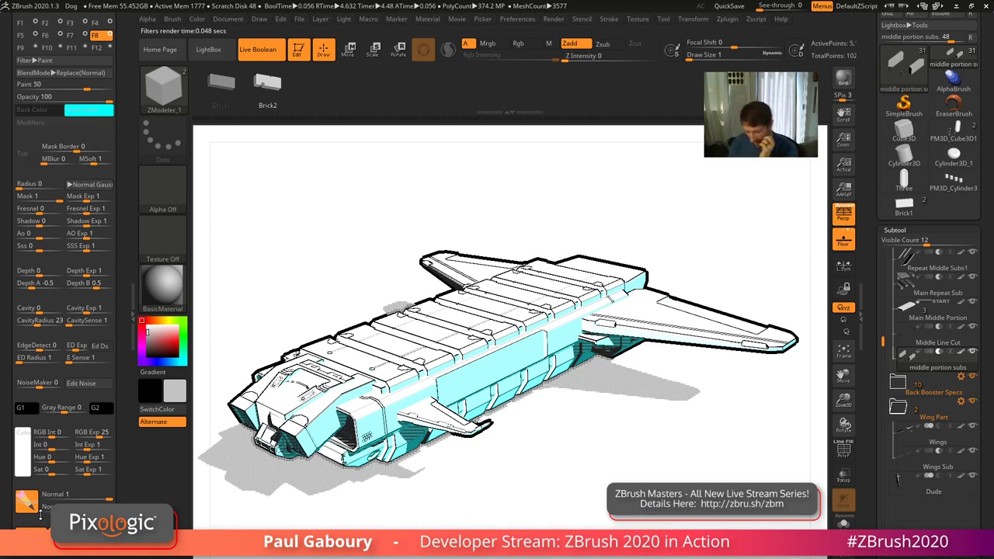
# Copy the eighth filter's Paint settings and paste them into the ninth filter slot
pyautogui.scroll(4, 78, 474)
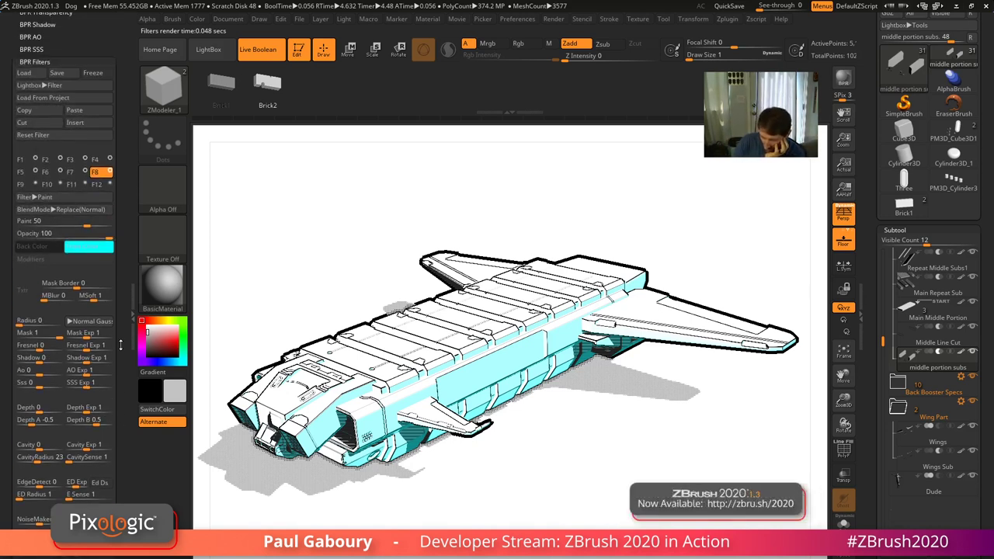
pyautogui.scroll(1, 77, 388)
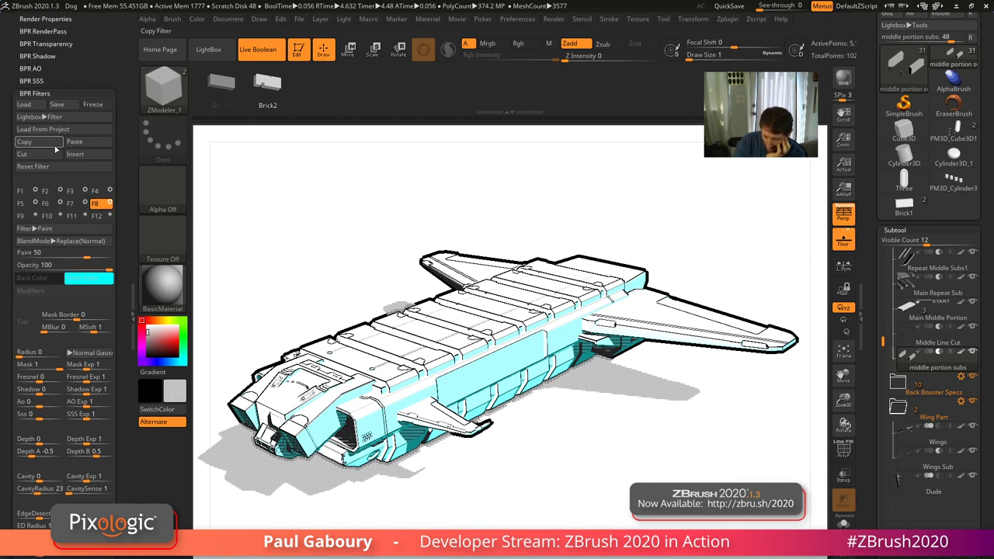
pyautogui.click(32, 216)
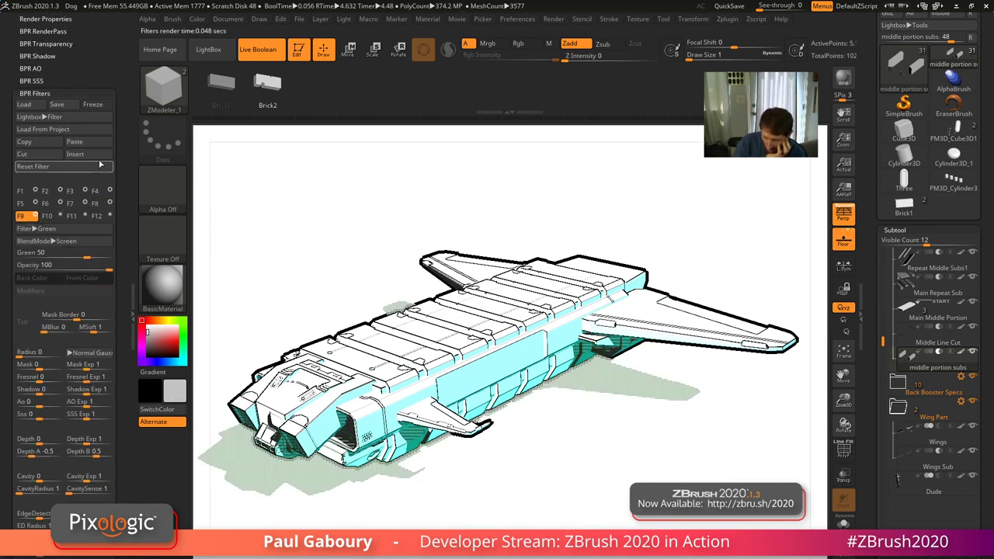
pyautogui.click(75, 141)
# Aim the ninth filter's normal direction at the ship's top faces
pyautogui.scroll(-6, 62, 279)
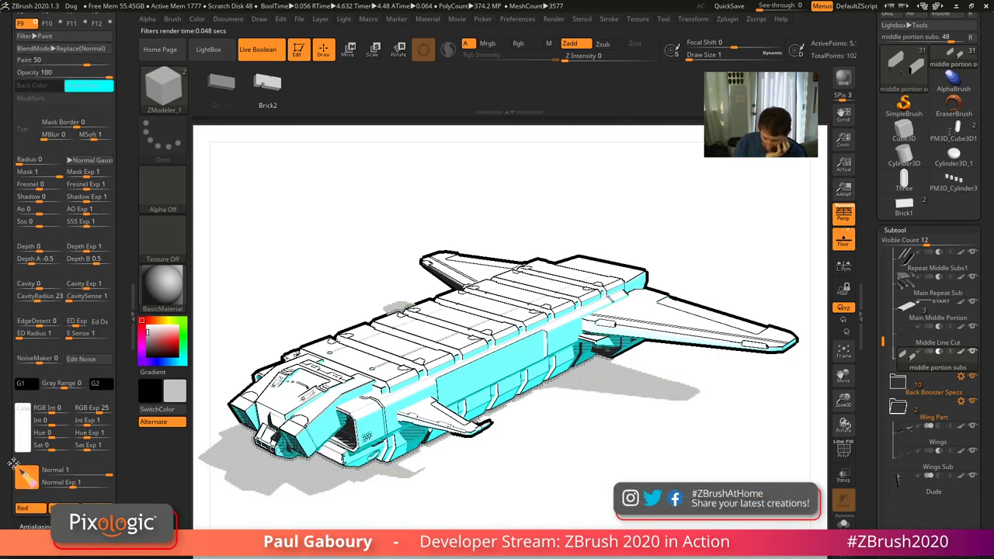
pyautogui.click(27, 477)
pyautogui.scroll(6, 123, 463)
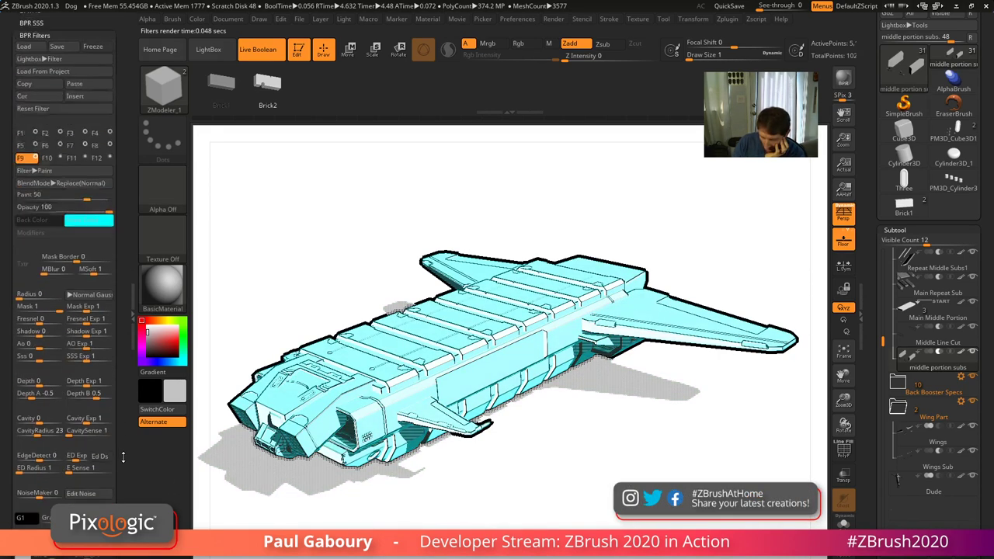
# Try blue, green, yellow and orange-red as the ninth filter's front color
pyautogui.click(89, 282)
pyautogui.click(126, 380)
pyautogui.moveTo(126, 380); pyautogui.dragTo(107, 378)
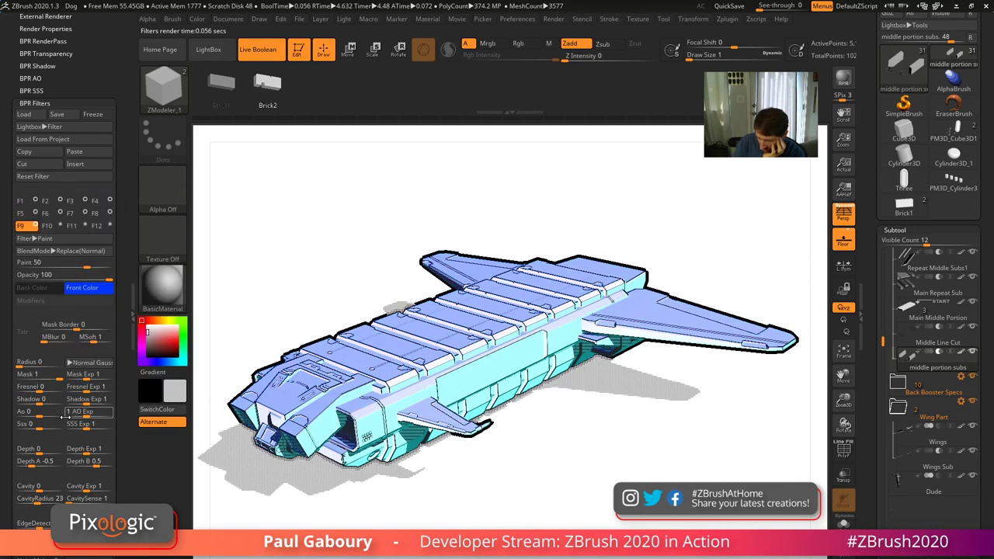
pyautogui.click(100, 287)
pyautogui.click(203, 284)
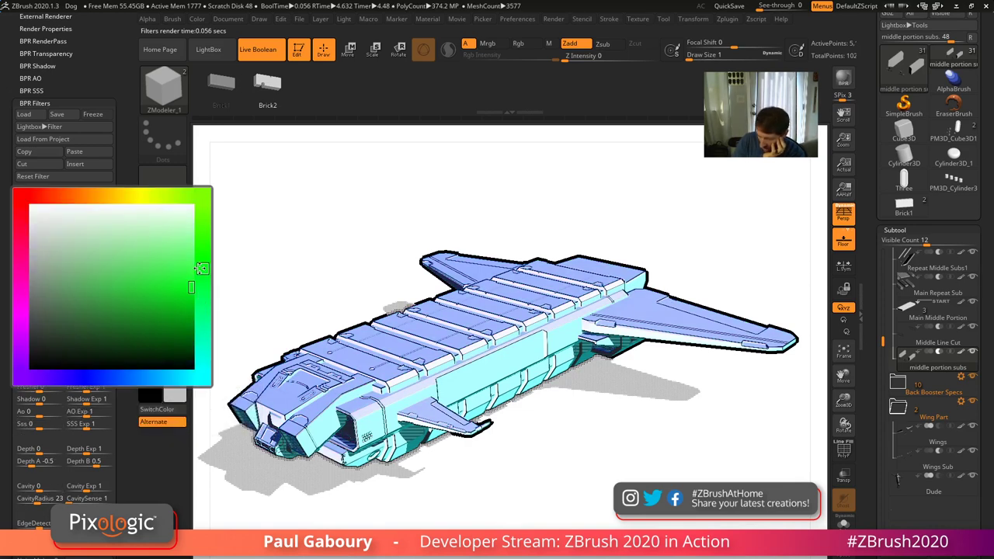
pyautogui.click(118, 196)
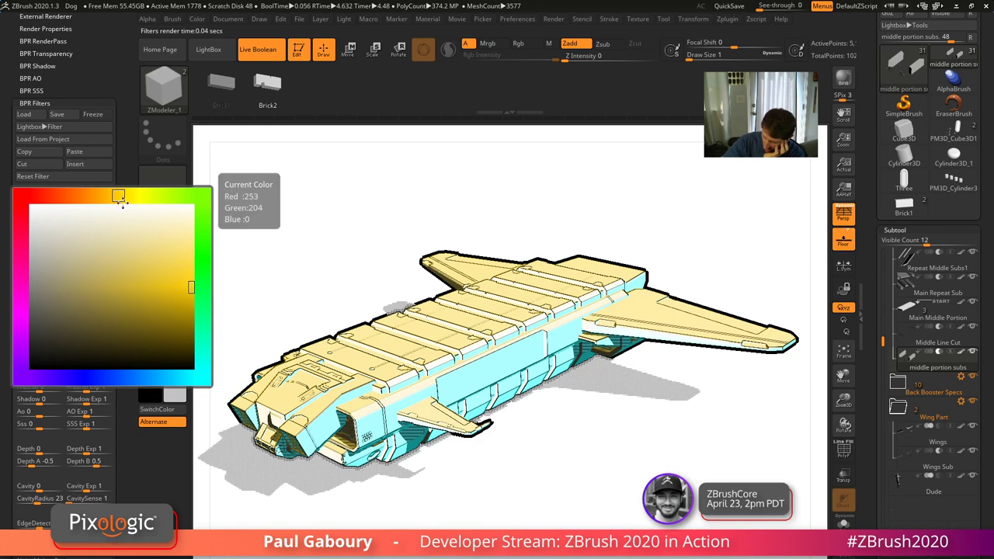
pyautogui.click(53, 197)
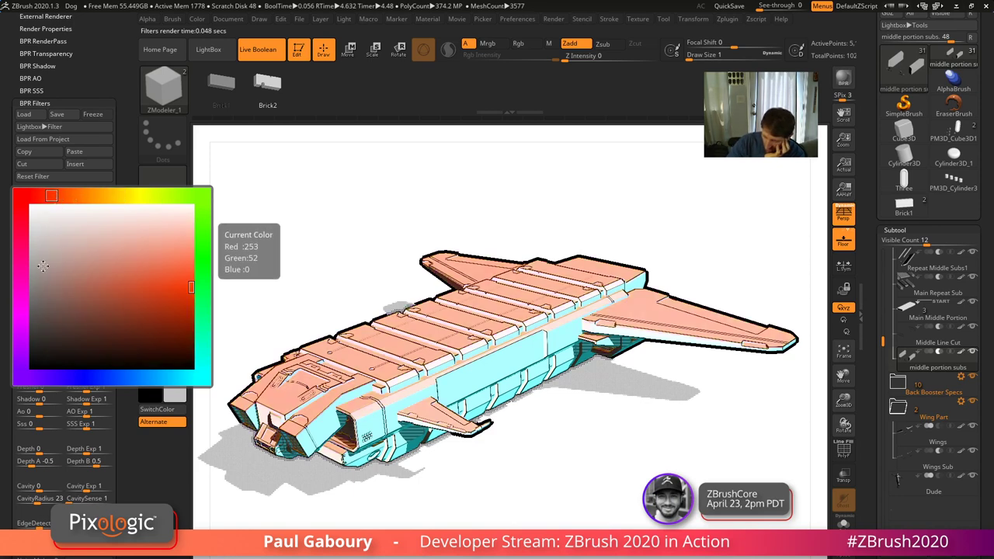
# Set the ninth filter's front color to a slightly darkened medium blue
pyautogui.click(145, 377)
pyautogui.click(185, 319)
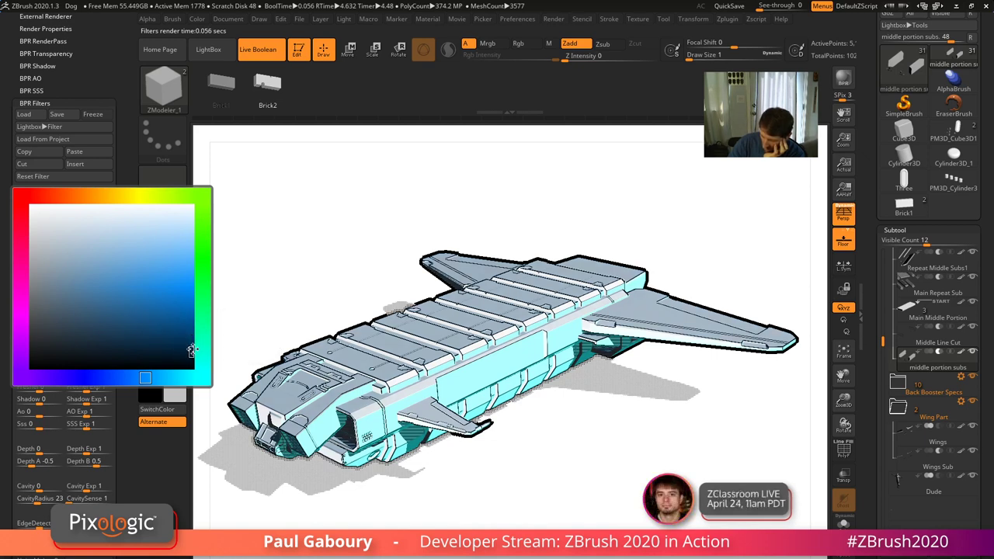
pyautogui.click(193, 317)
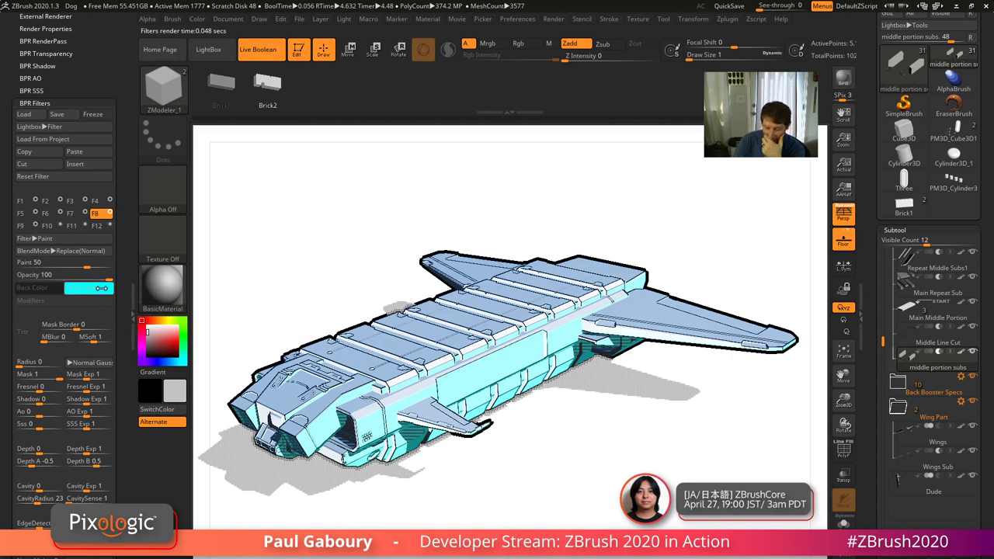
# Set the eighth filter's front color to a pale orange and its Normal Exp to 2.98311
pyautogui.click(101, 288)
pyautogui.click(114, 193)
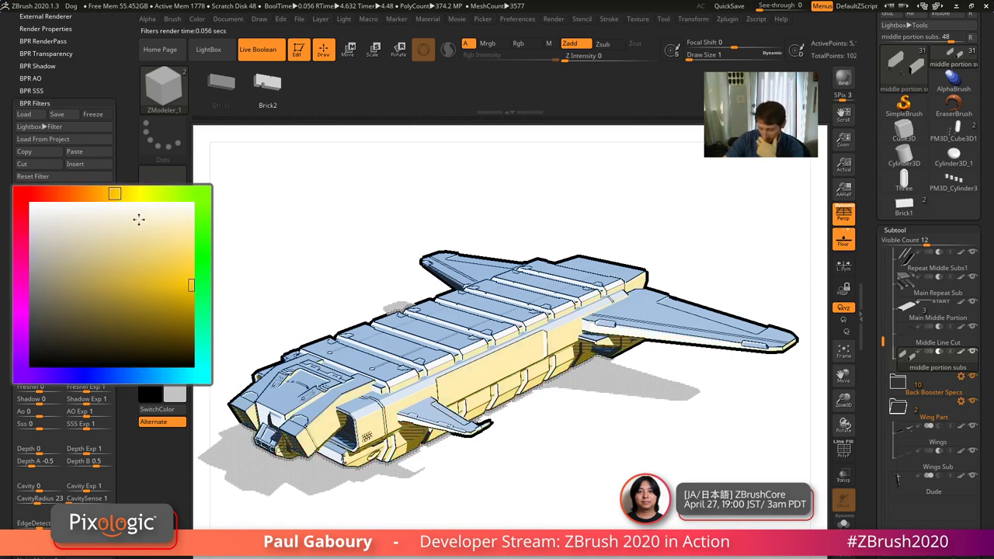
pyautogui.click(102, 194)
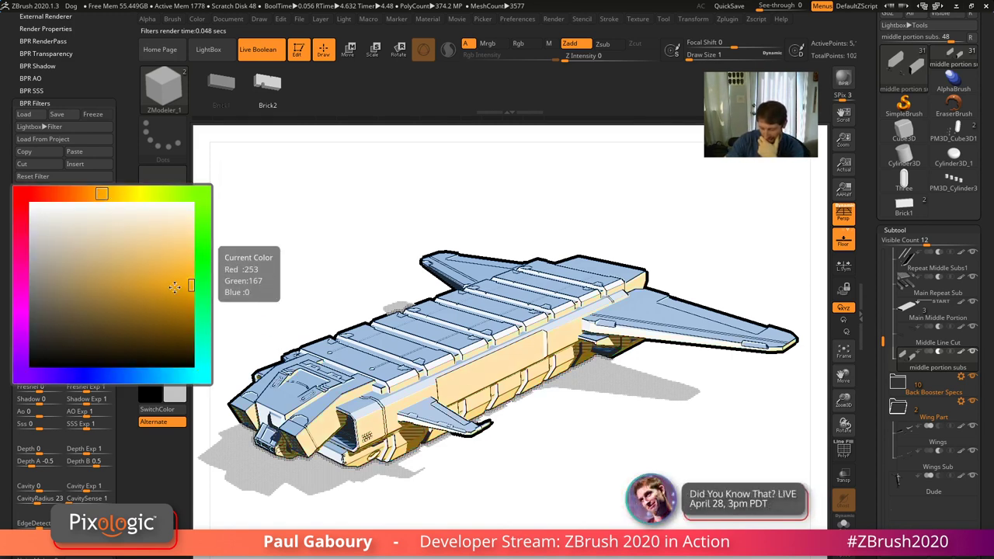
pyautogui.moveTo(174, 287)
pyautogui.mouseDown()
pyautogui.moveTo(176, 266)
pyautogui.moveTo(161, 248)
pyautogui.mouseUp()
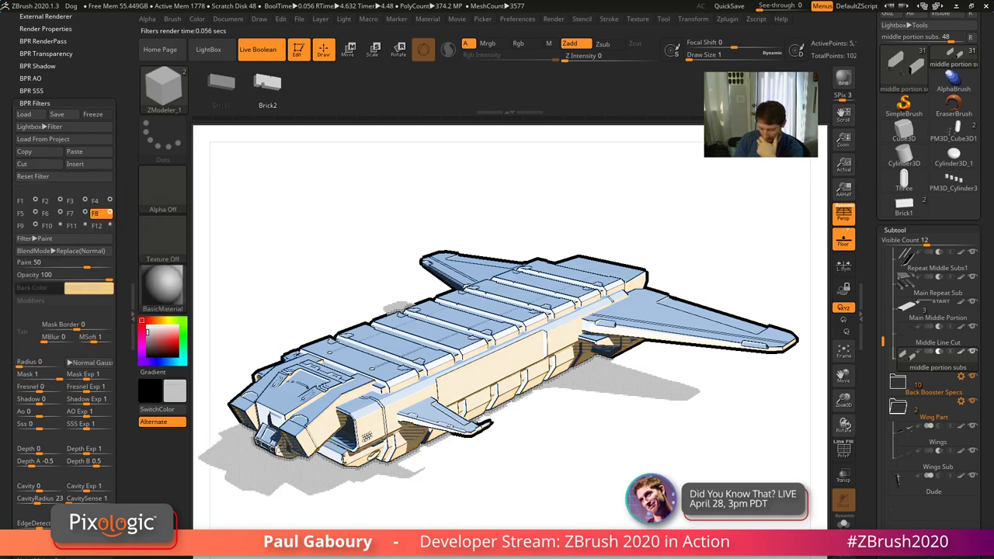
pyautogui.moveTo(124, 540); pyautogui.dragTo(82, 458)
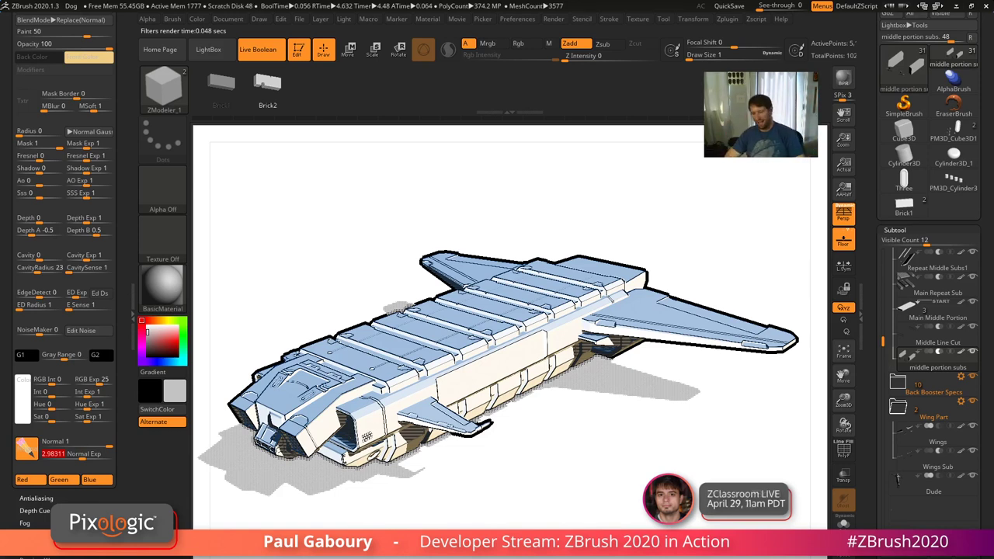
# Turn off the eighth and ninth filters, and toggle the sixth and seventh filters to compare their effect on the render
pyautogui.scroll(5, 122, 356)
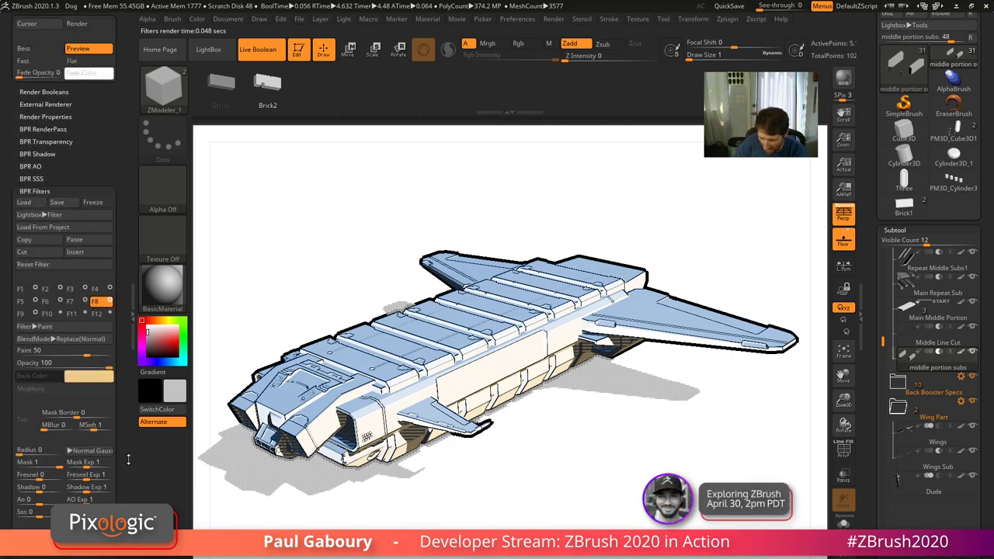
pyautogui.click(89, 317)
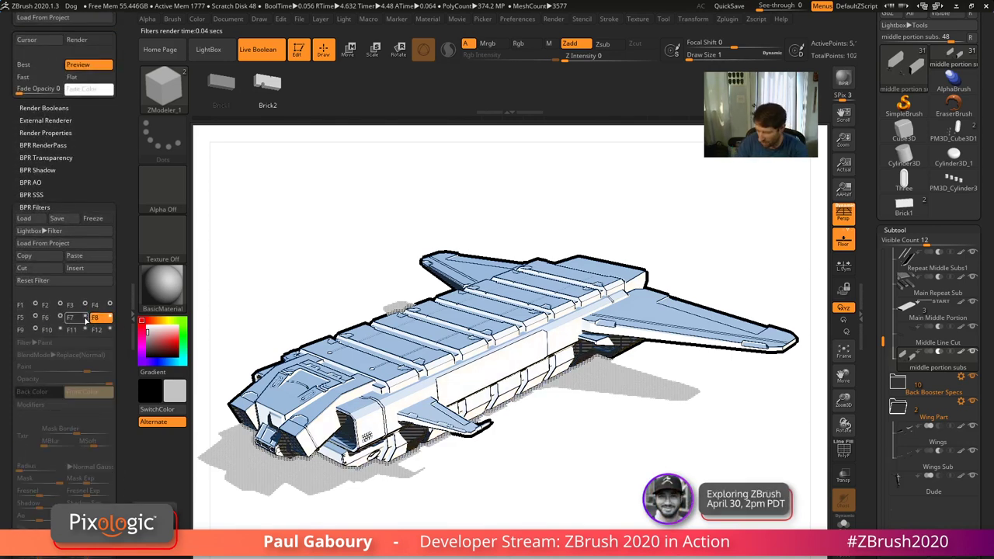
pyautogui.click(61, 318)
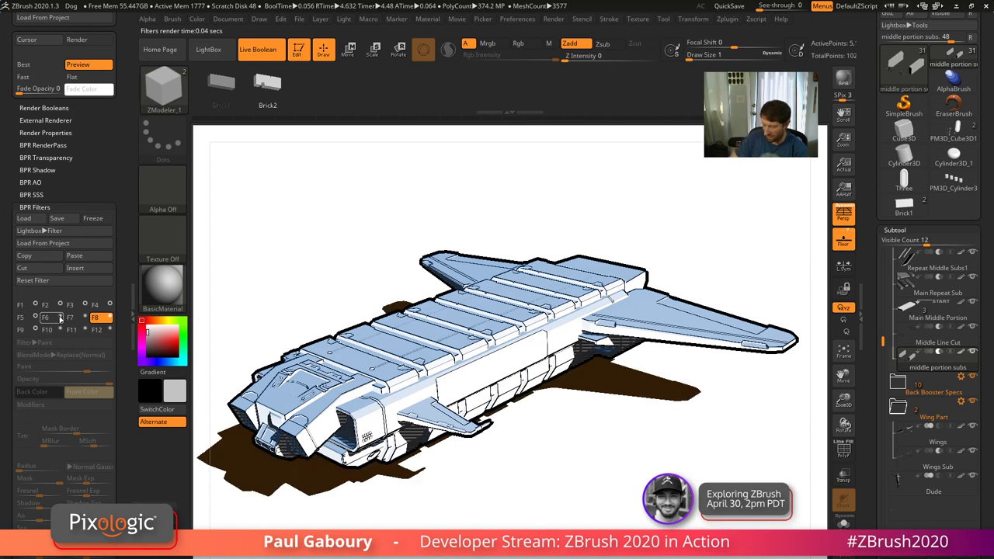
pyautogui.click(61, 318)
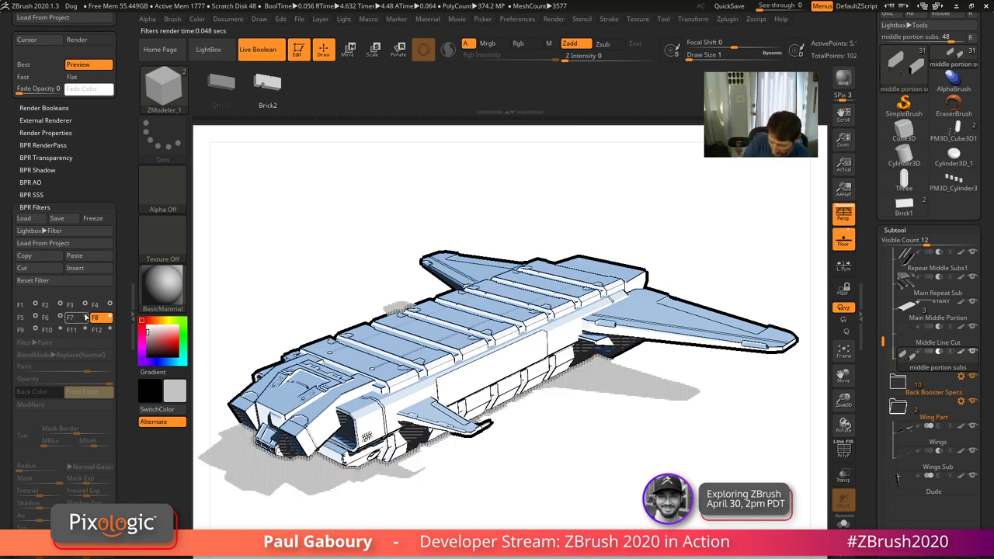
pyautogui.click(85, 317)
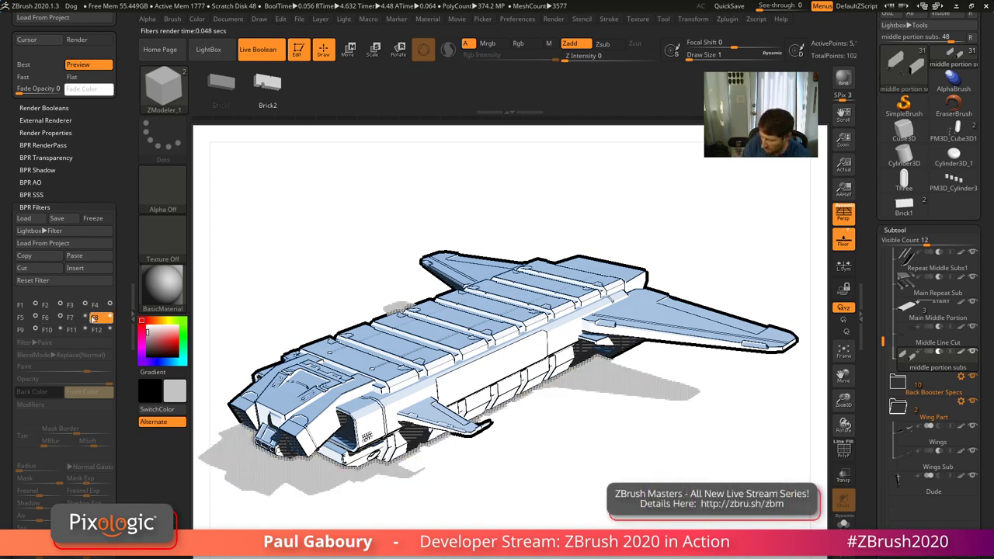
pyautogui.click(35, 330)
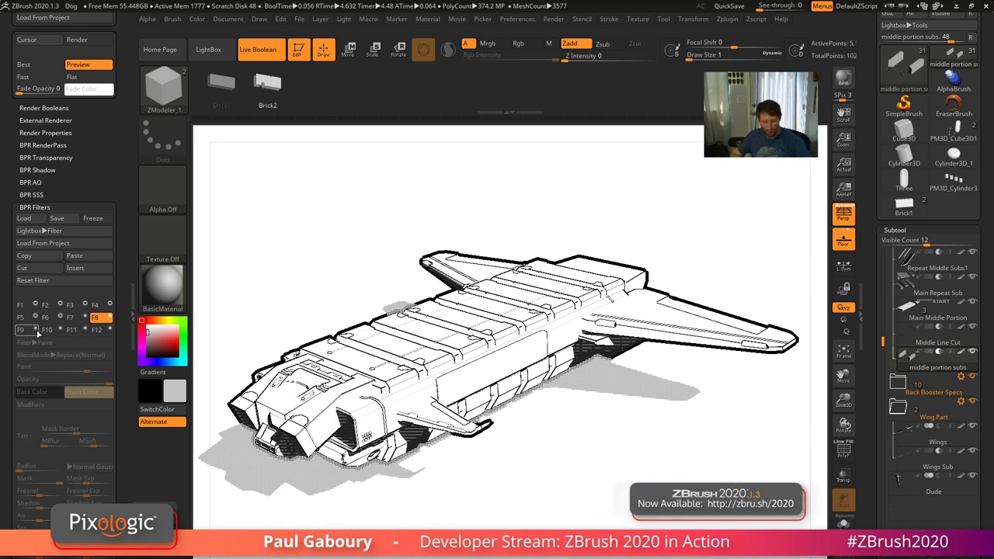
# Browse the saved BPR filter presets in LightBox, and close the browser without loading one
pyautogui.press(',')
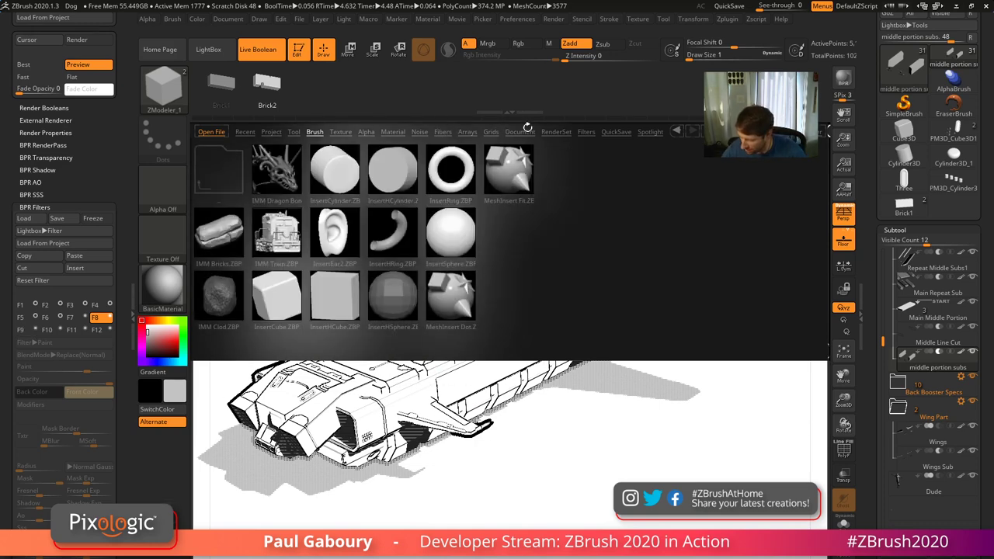
pyautogui.click(587, 132)
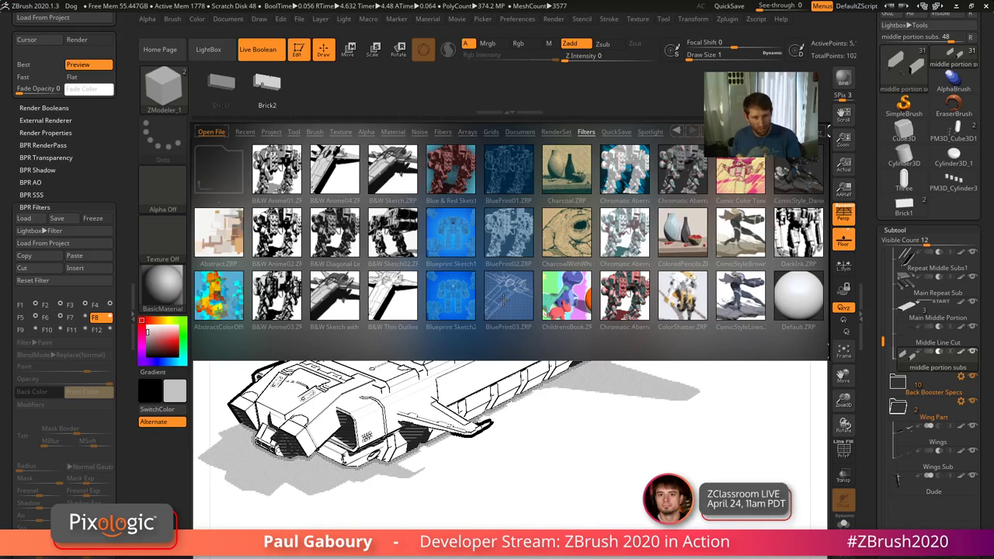
pyautogui.press(',')
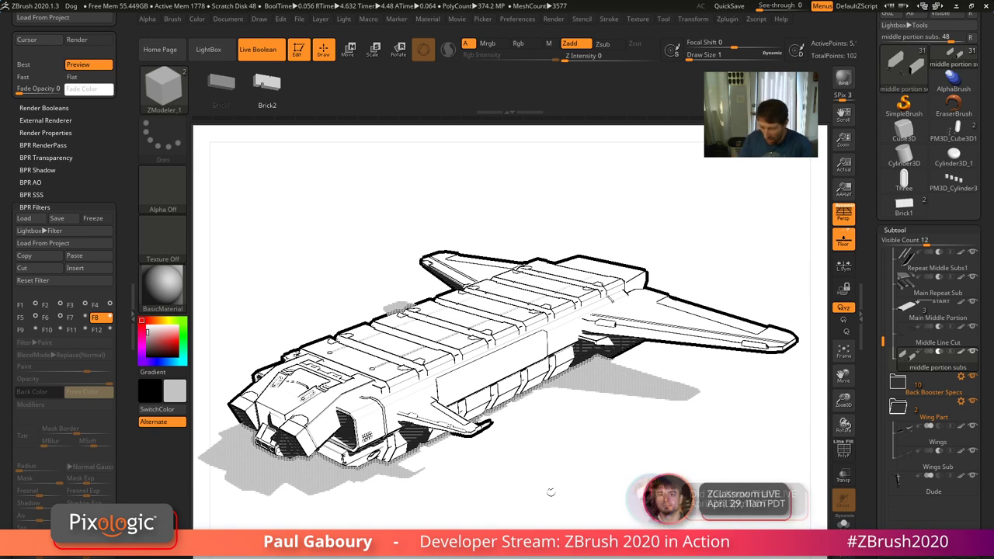
# Look up the second filter's settings, and set the third filter's front color to a light sky blue
pyautogui.click(86, 319)
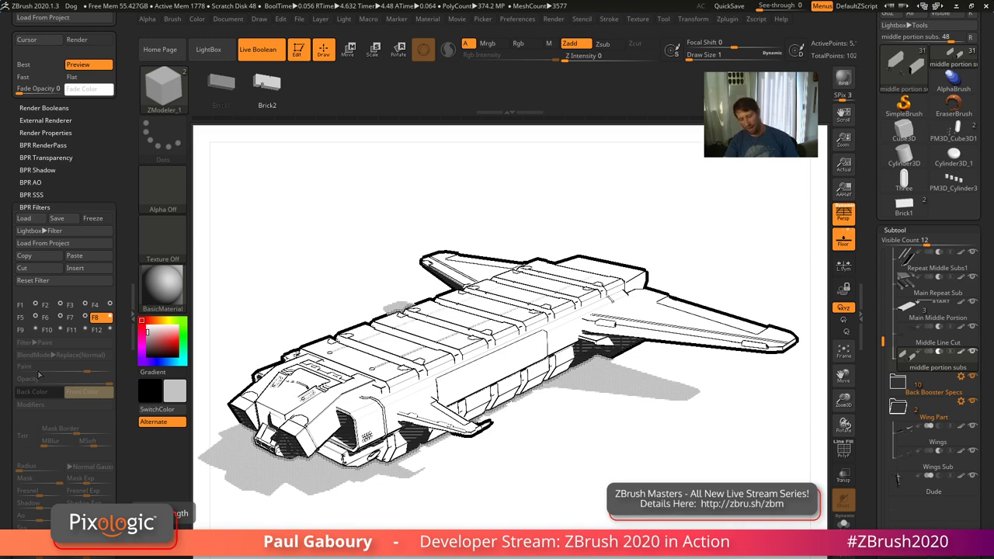
pyautogui.click(48, 307)
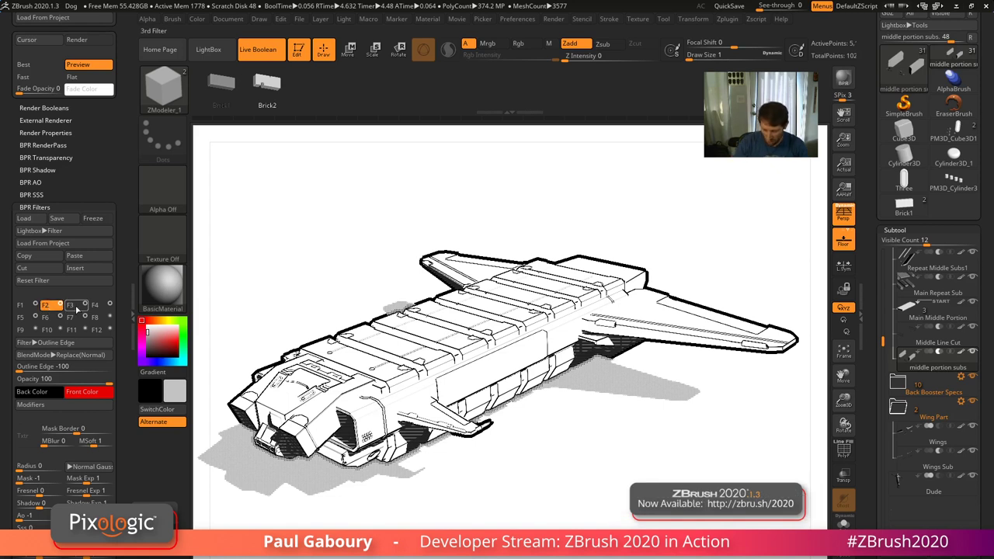
pyautogui.click(76, 309)
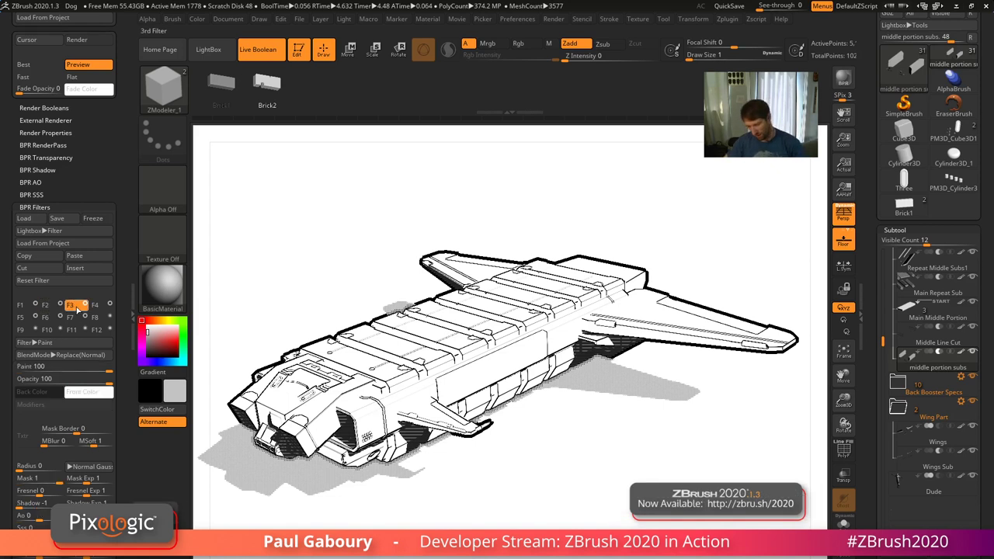
pyautogui.click(90, 391)
pyautogui.click(191, 409)
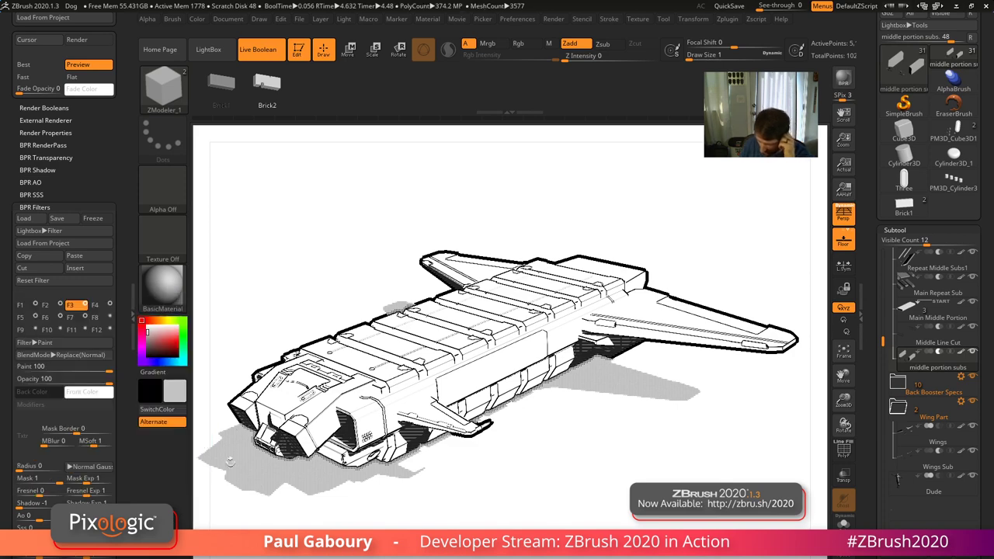
pyautogui.click(90, 391)
pyautogui.click(178, 481)
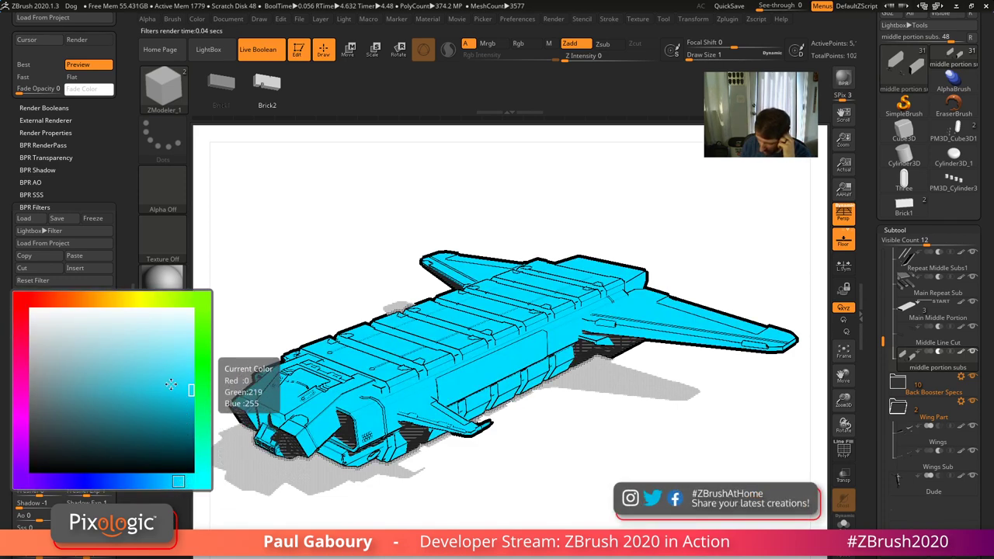
pyautogui.click(108, 367)
pyautogui.click(167, 352)
pyautogui.click(145, 482)
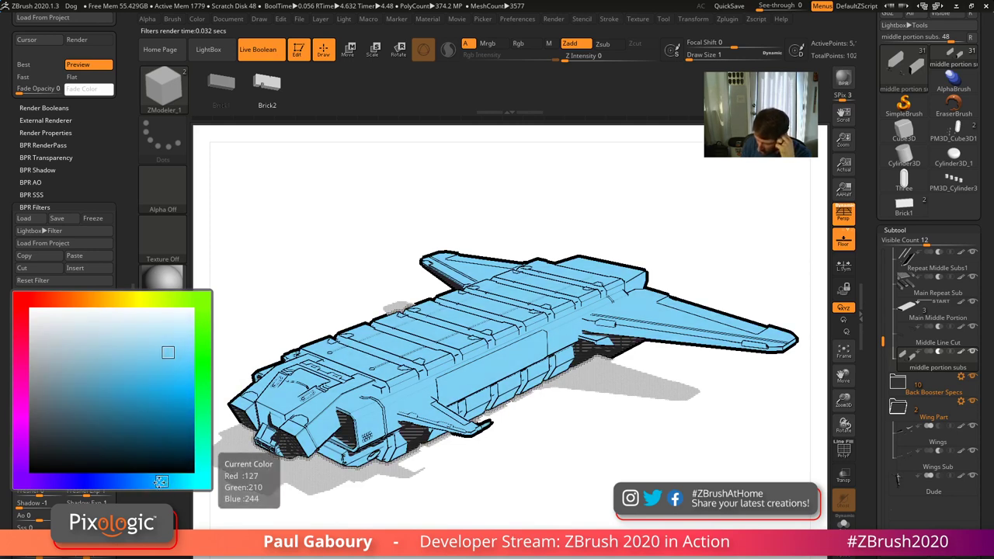
# Set the F3 paint filter's front colour to a muted light blue and match the F1 paint filter's front colour to the ship
pyautogui.click(168, 352)
pyautogui.moveTo(168, 353)
pyautogui.mouseDown()
pyautogui.moveTo(115, 382)
pyautogui.moveTo(155, 362)
pyautogui.moveTo(158, 377)
pyautogui.moveTo(155, 354)
pyautogui.moveTo(116, 356)
pyautogui.mouseUp()
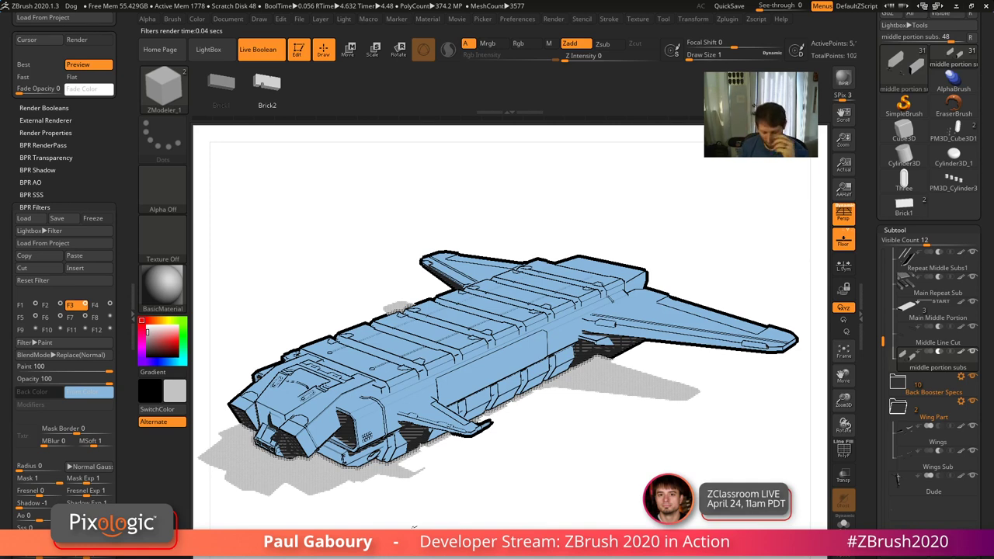
pyautogui.click(21, 306)
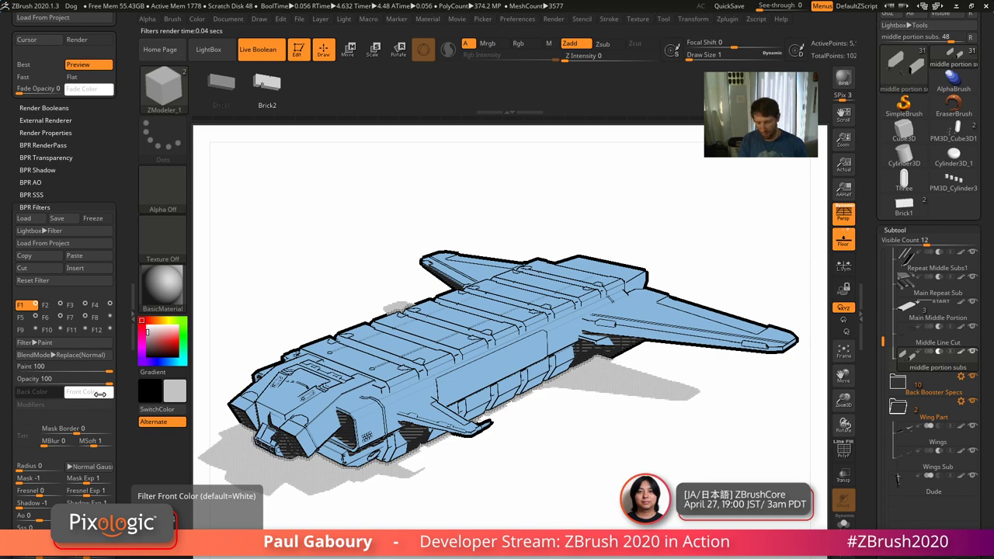
pyautogui.moveTo(103, 392); pyautogui.dragTo(426, 409)
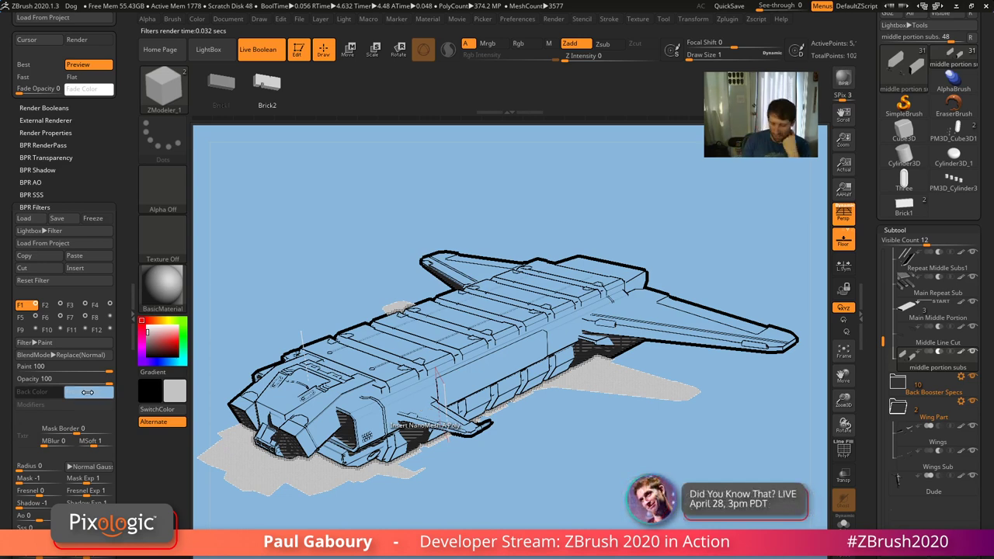
pyautogui.moveTo(89, 392); pyautogui.dragTo(466, 381)
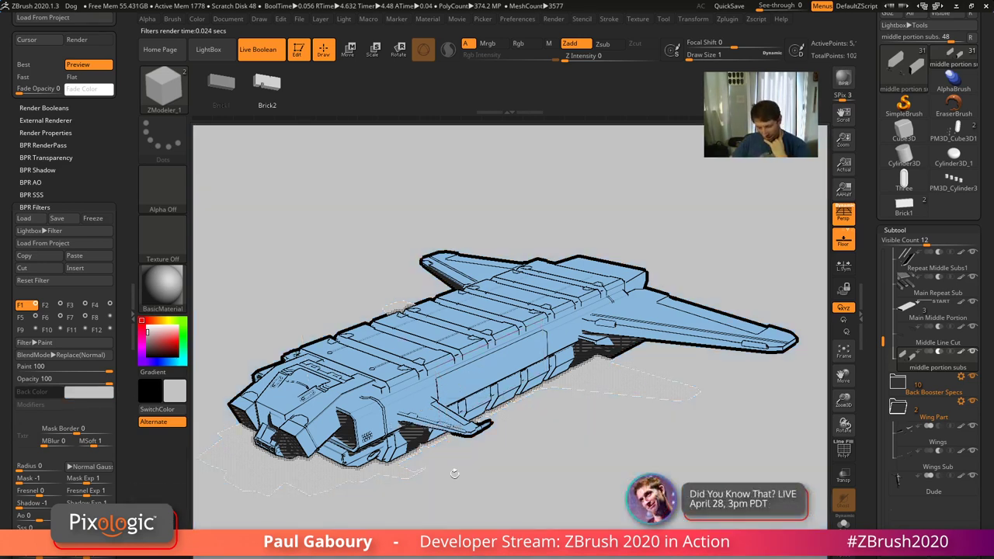
pyautogui.moveTo(89, 392); pyautogui.dragTo(89, 392)
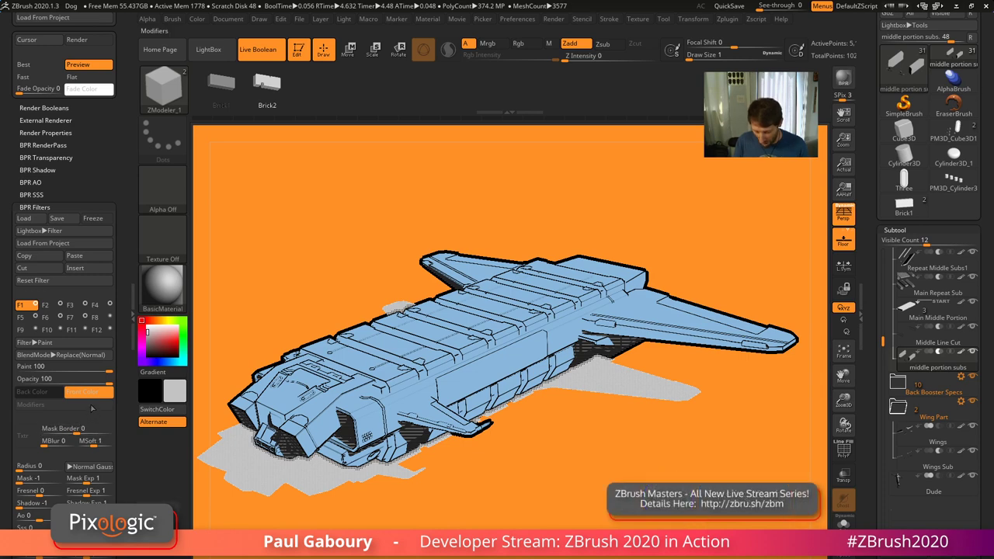
pyautogui.moveTo(92, 394); pyautogui.dragTo(455, 389)
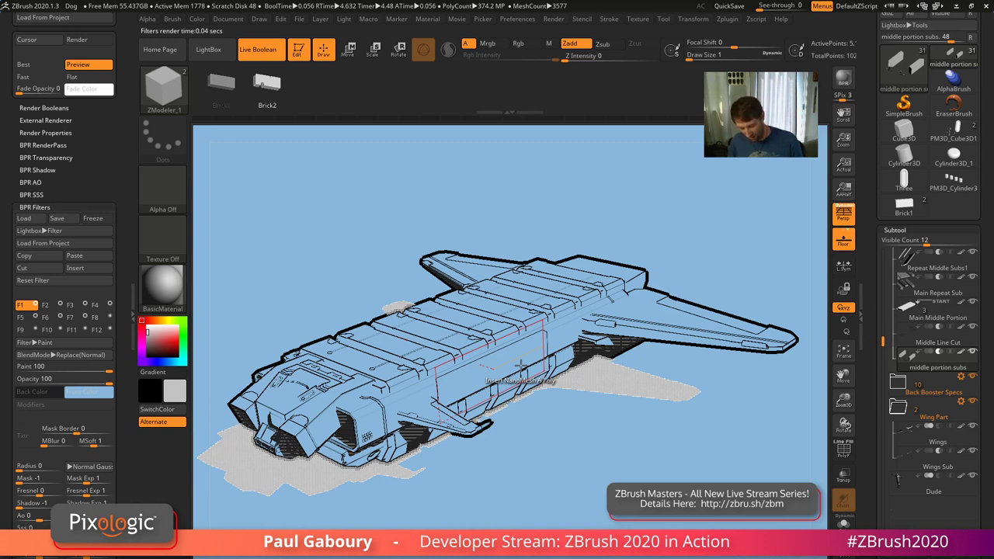
# Try a shadow strength of 0 on the F1 paint filter and return it to -1
pyautogui.click(43, 505)
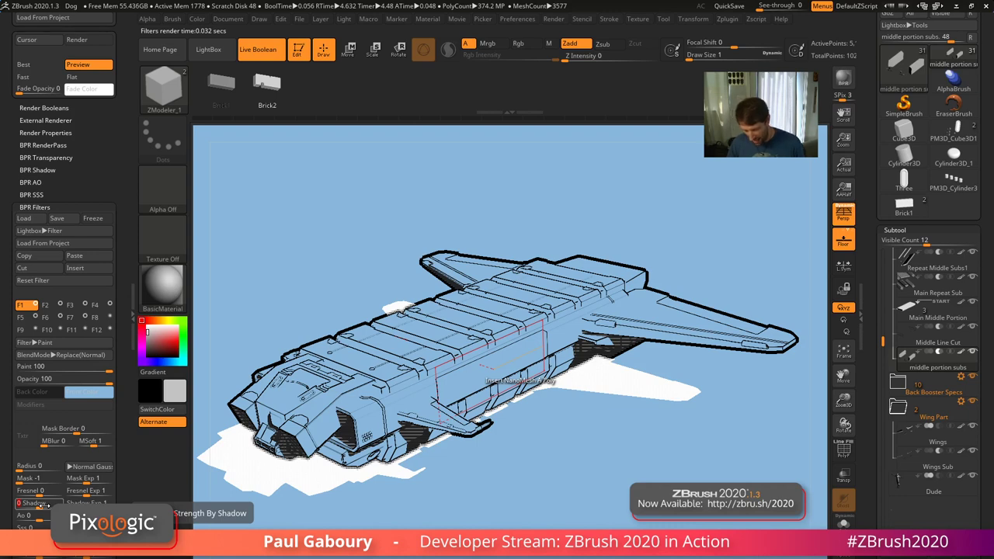
pyautogui.moveTo(44, 504); pyautogui.dragTo(39, 505)
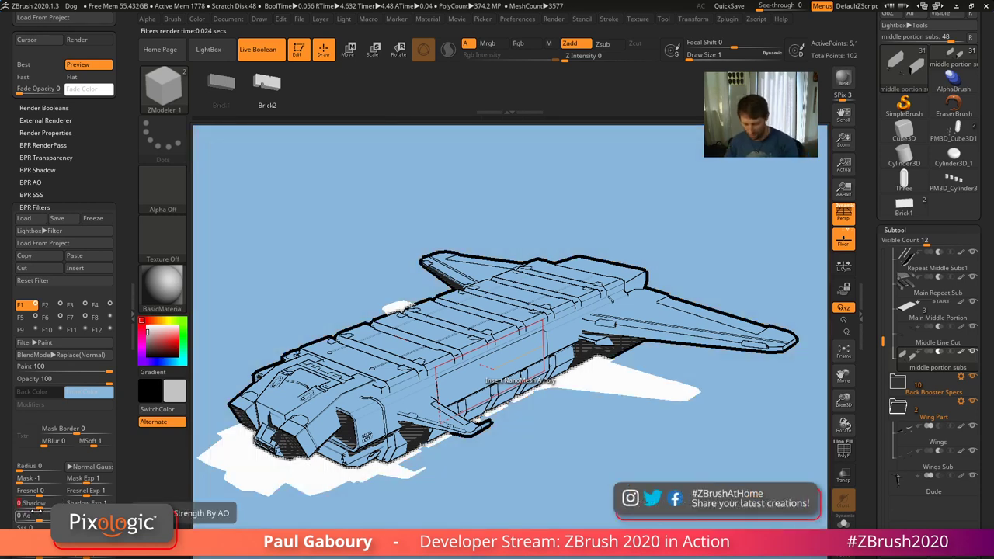
pyautogui.moveTo(37, 505); pyautogui.dragTo(11, 509)
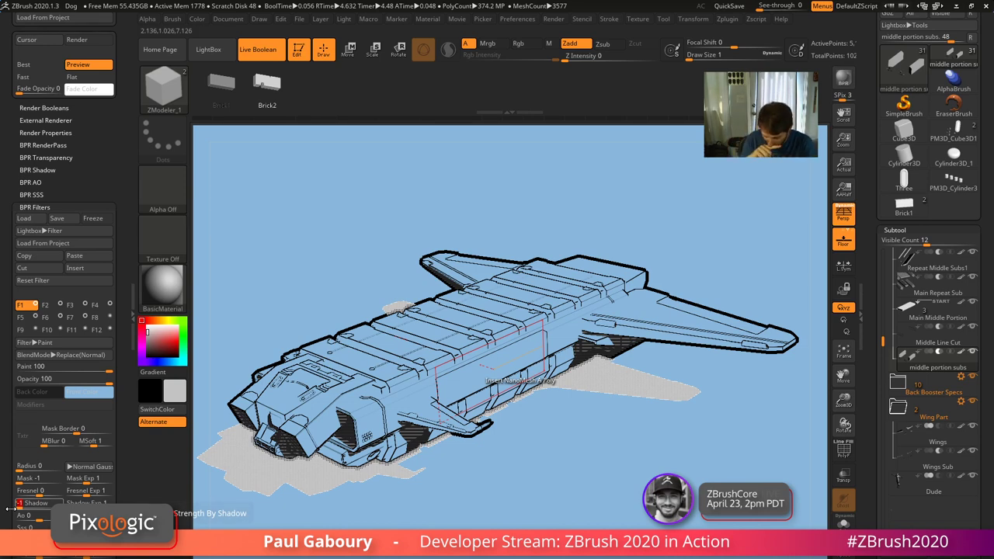
# Toggle the F6 screentone dots filter to compare the ground shadow, and test the F1 filter's shadow strength at -1
pyautogui.click(51, 318)
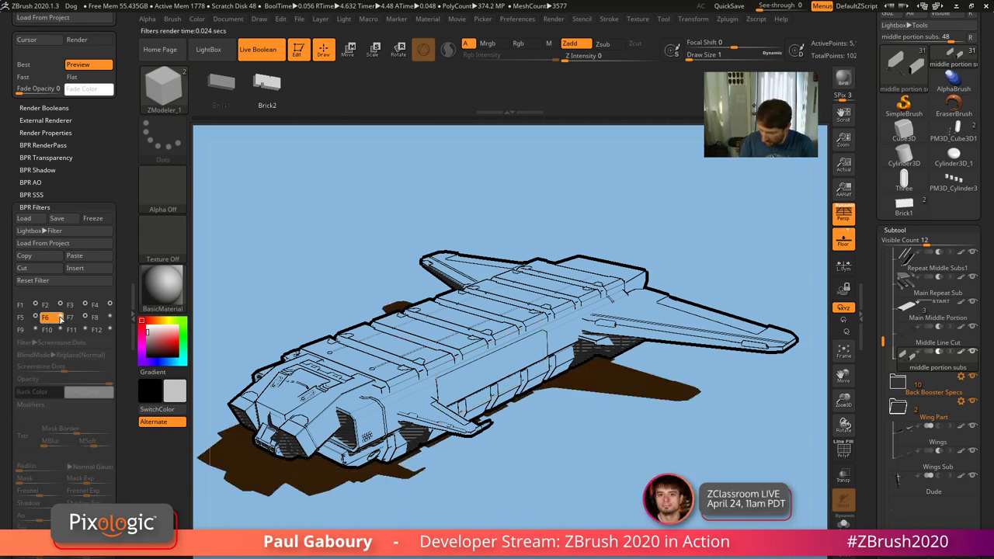
pyautogui.click(61, 318)
pyautogui.click(60, 318)
pyautogui.click(61, 318)
pyautogui.click(60, 318)
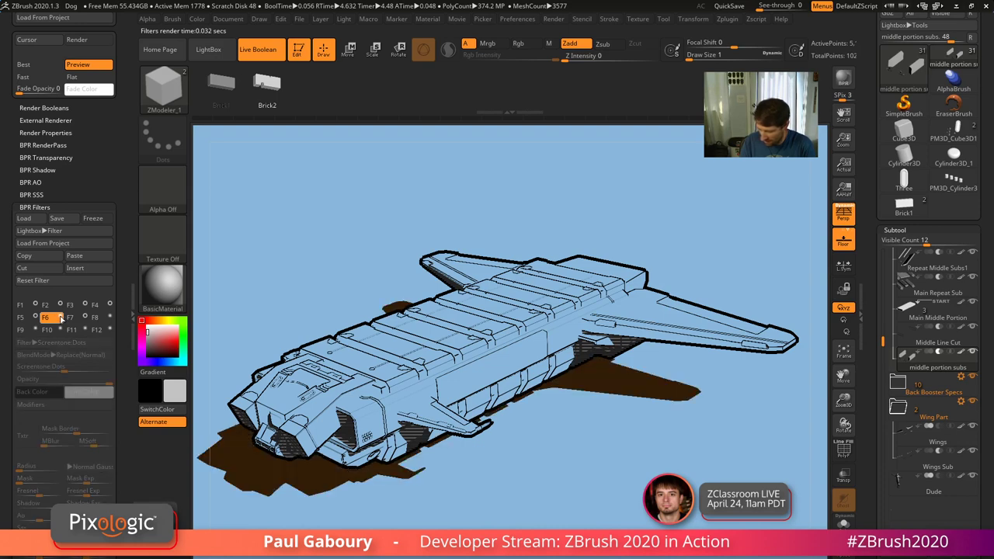
pyautogui.click(61, 318)
pyautogui.click(61, 318)
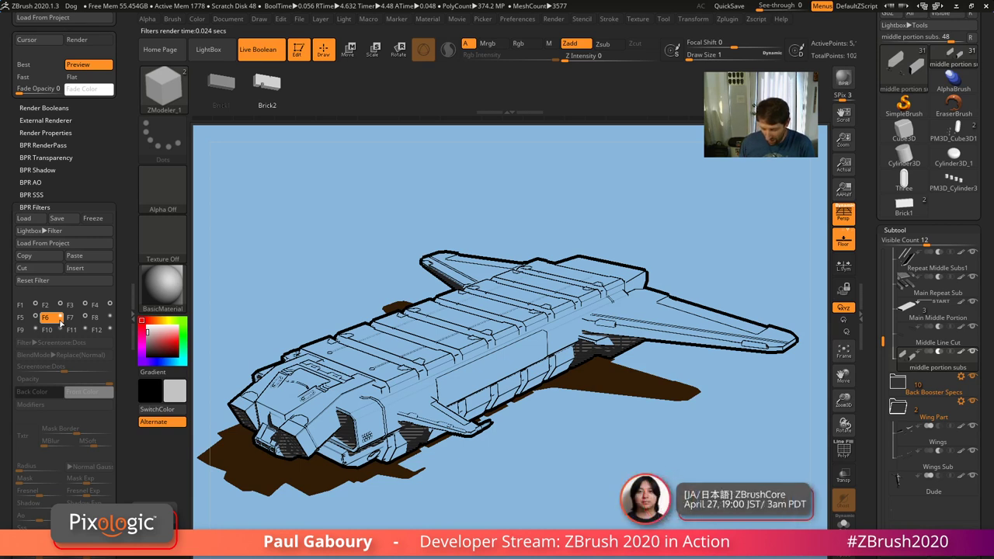
pyautogui.click(20, 304)
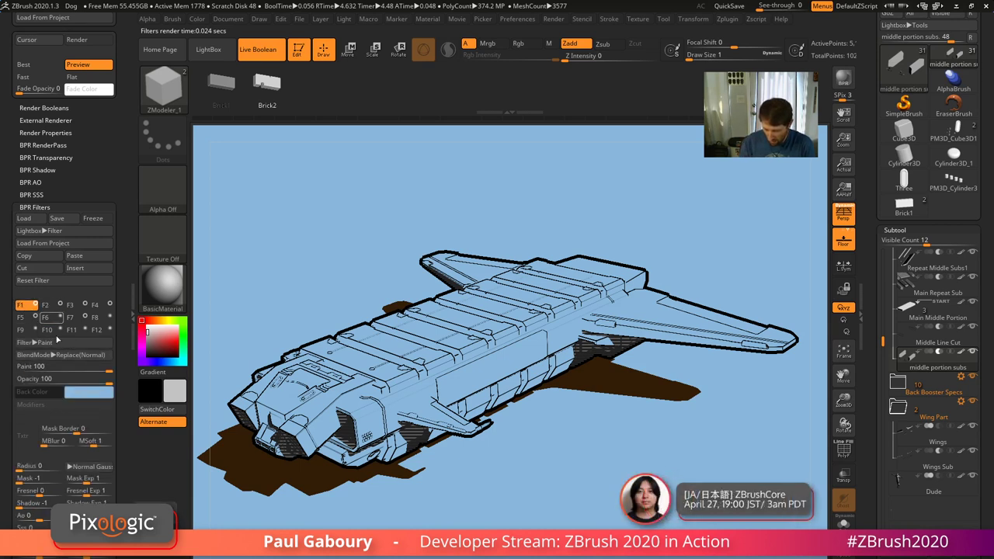
pyautogui.moveTo(39, 503); pyautogui.dragTo(15, 504)
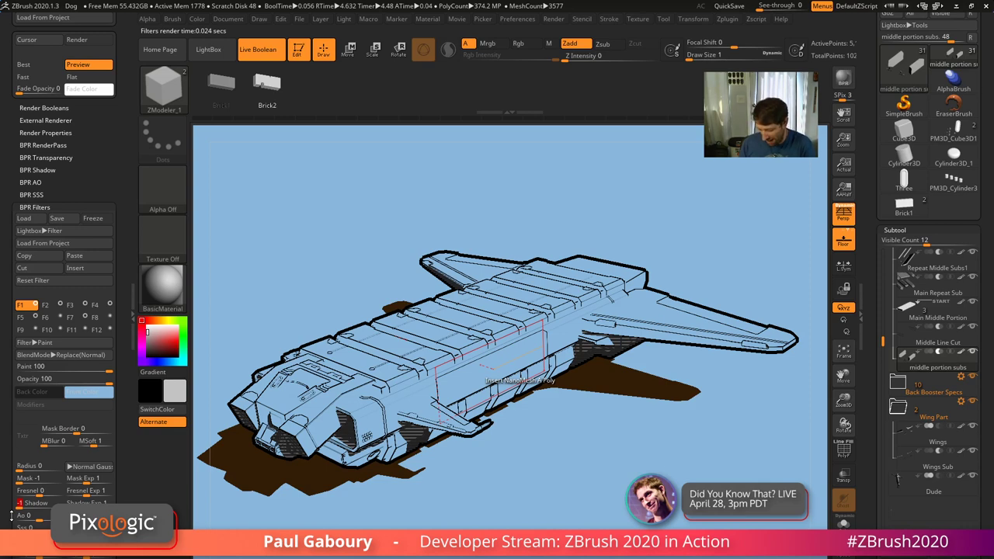
# Switch on the F6 screentone dots filter, make it Outer Transparent and set its dots strength to -28
pyautogui.click(51, 317)
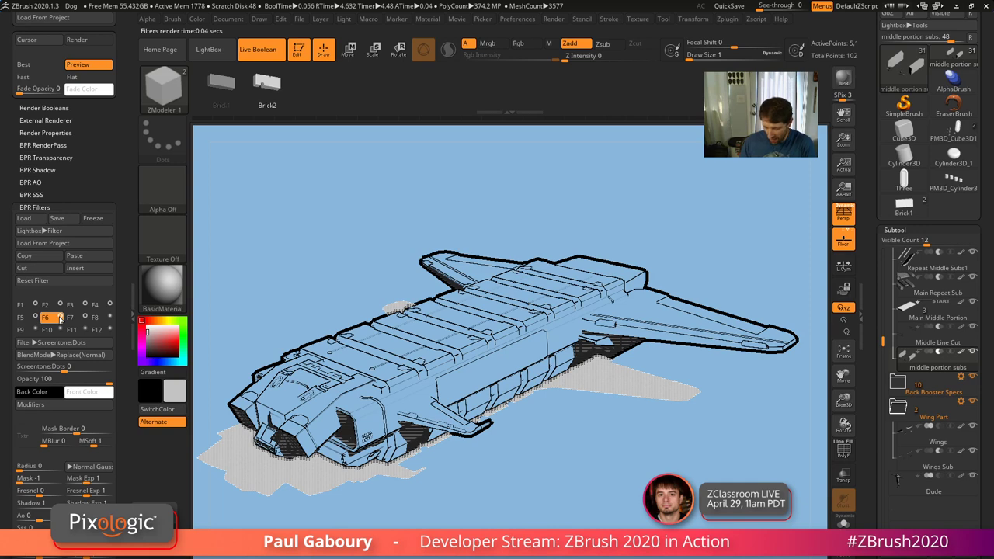
pyautogui.click(31, 404)
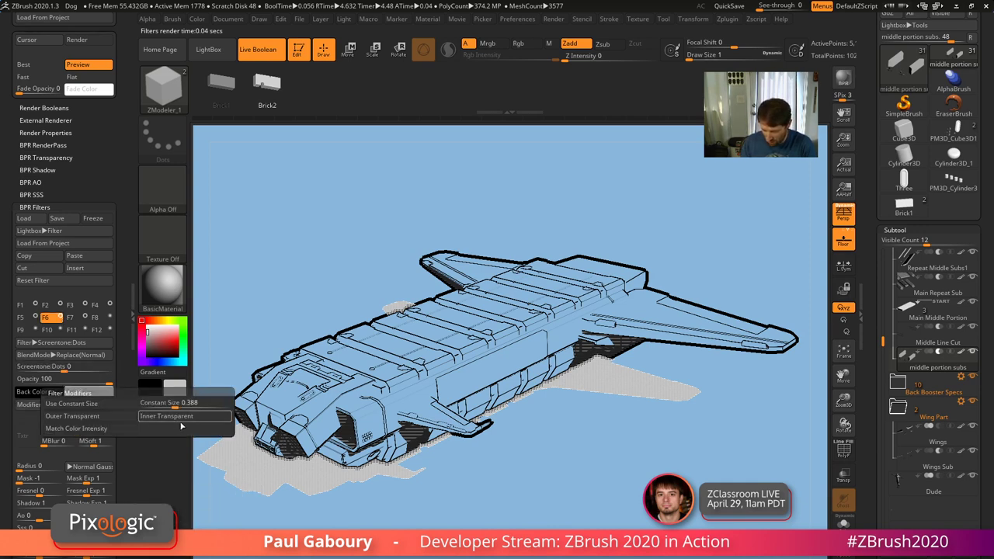
pyautogui.click(155, 420)
pyautogui.click(156, 420)
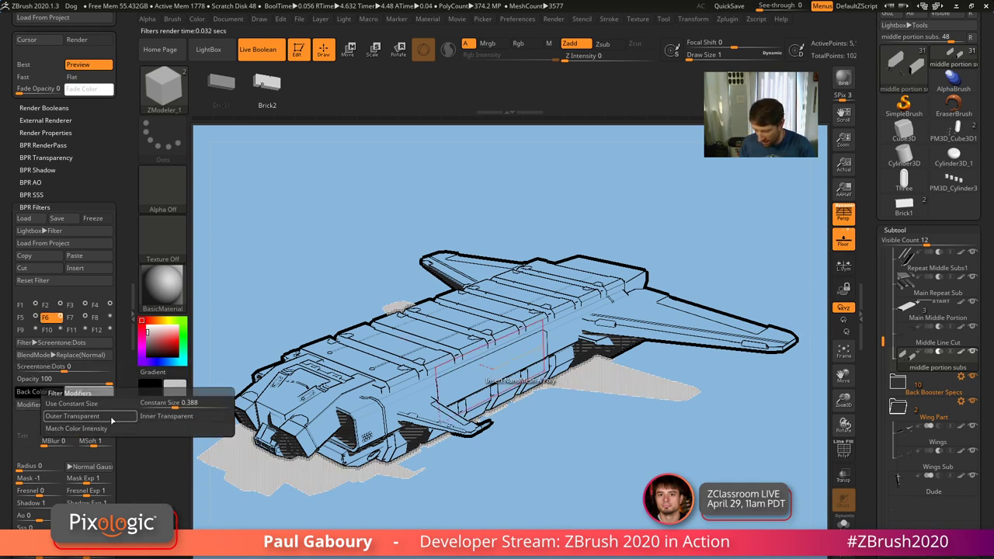
pyautogui.click(112, 419)
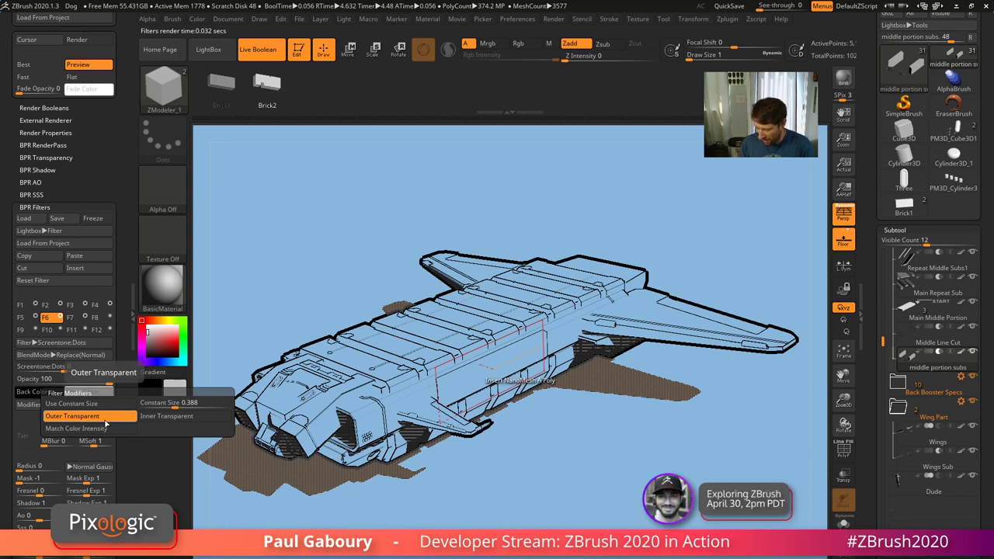
pyautogui.click(69, 367)
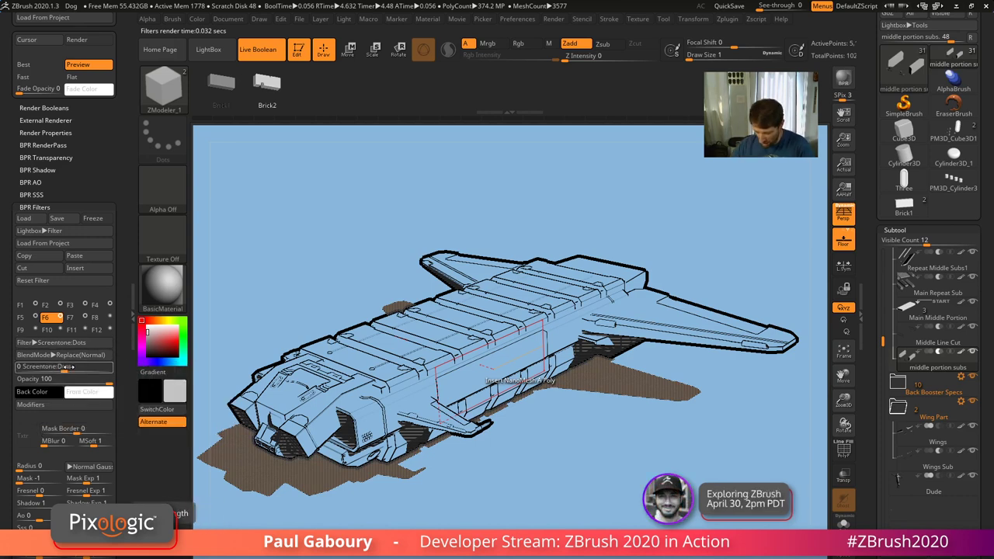
pyautogui.moveTo(65, 368)
pyautogui.mouseDown()
pyautogui.moveTo(75, 368)
pyautogui.moveTo(50, 368)
pyautogui.mouseUp()
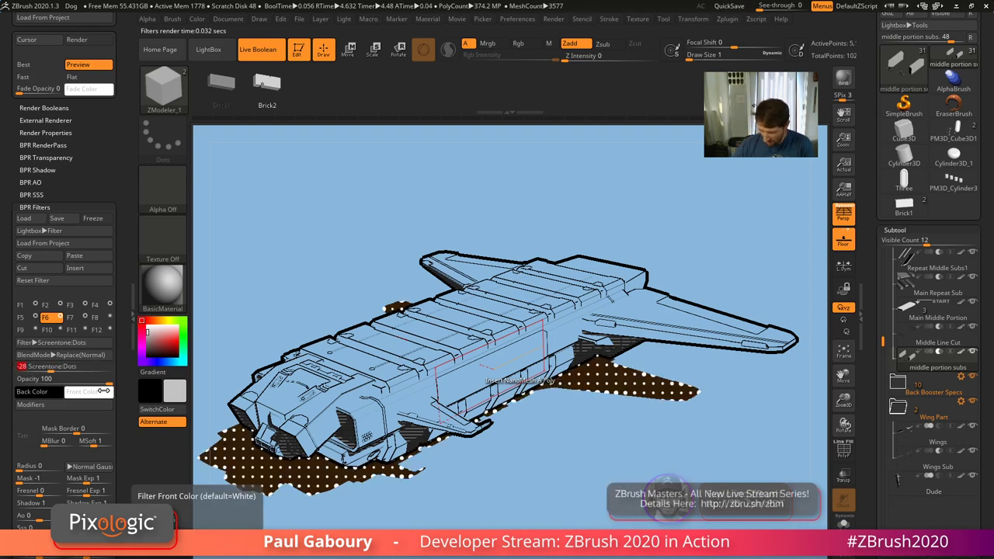
# Compare the Inner Transparent and Outer Transparent modifiers on the F6 screentone dots filter
pyautogui.click(91, 404)
pyautogui.click(169, 418)
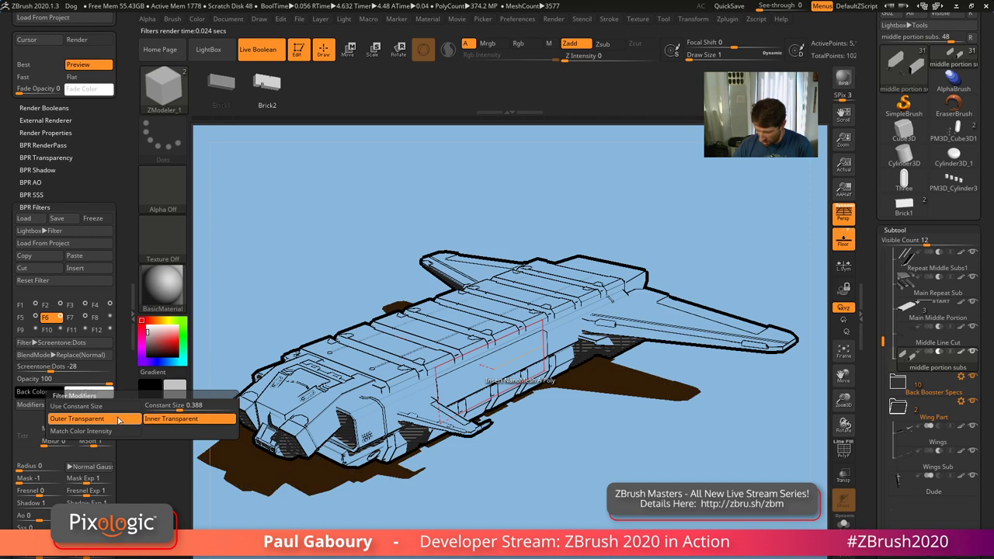
pyautogui.click(123, 420)
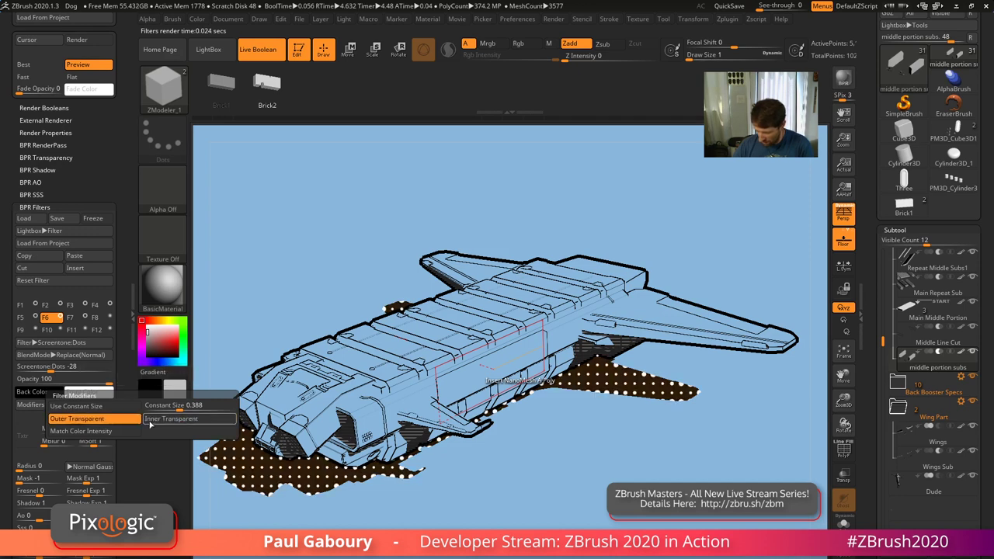
pyautogui.click(138, 420)
pyautogui.click(148, 420)
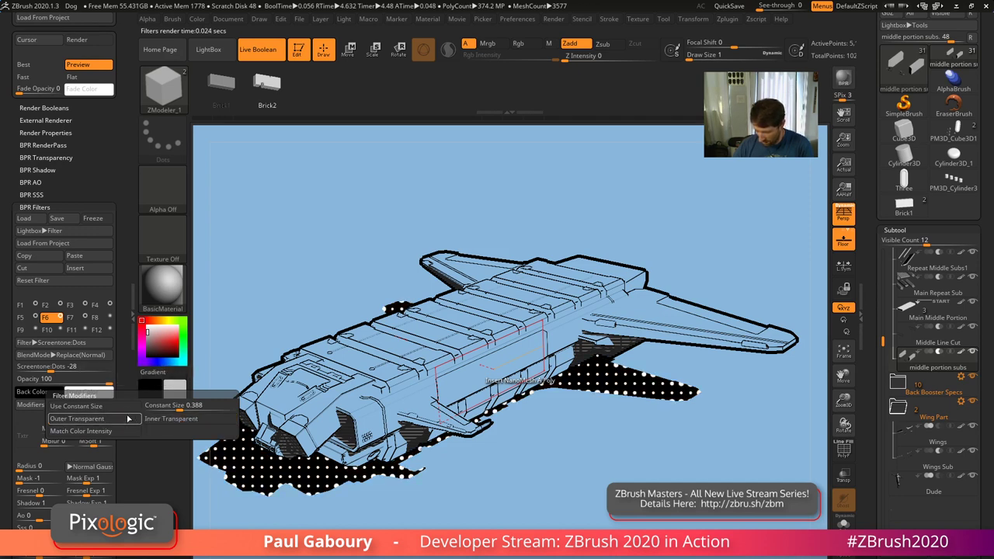
pyautogui.click(130, 419)
# Give the F6 dots a constant size of 0.298 with Inner instead of Outer Transparent, and switch the filter off
pyautogui.click(124, 408)
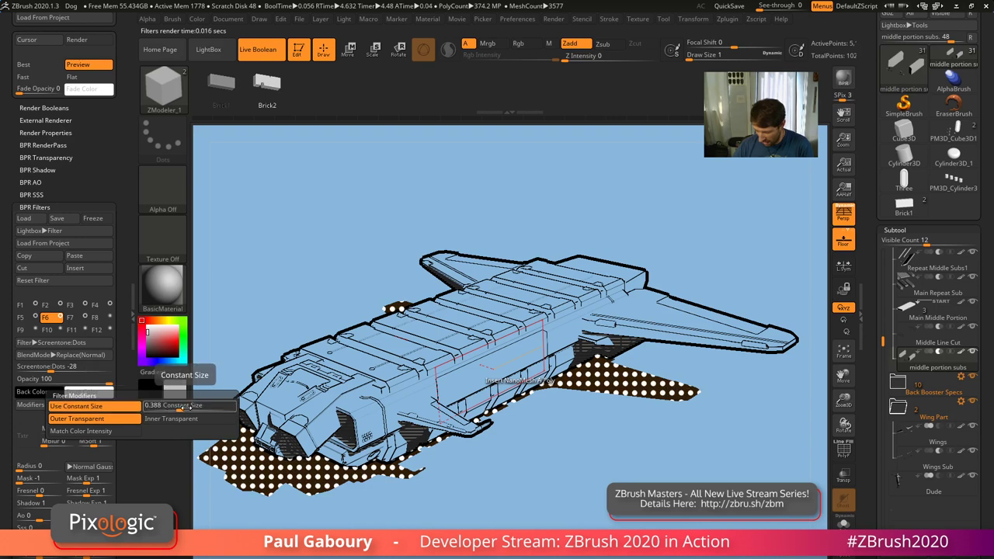
pyautogui.moveTo(177, 406); pyautogui.dragTo(159, 406)
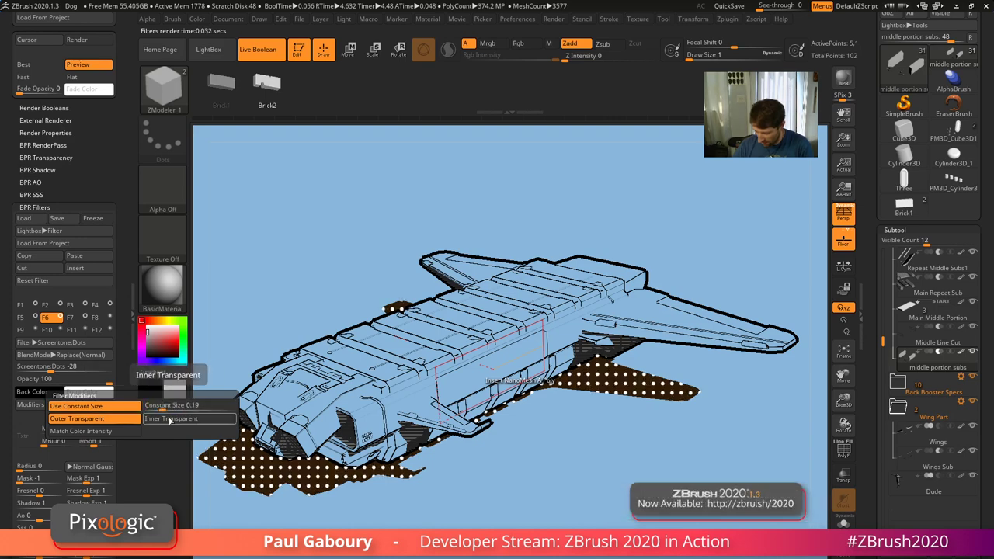
pyautogui.click(149, 419)
pyautogui.click(134, 420)
pyautogui.moveTo(159, 407)
pyautogui.mouseDown()
pyautogui.moveTo(206, 411)
pyautogui.moveTo(169, 406)
pyautogui.mouseUp()
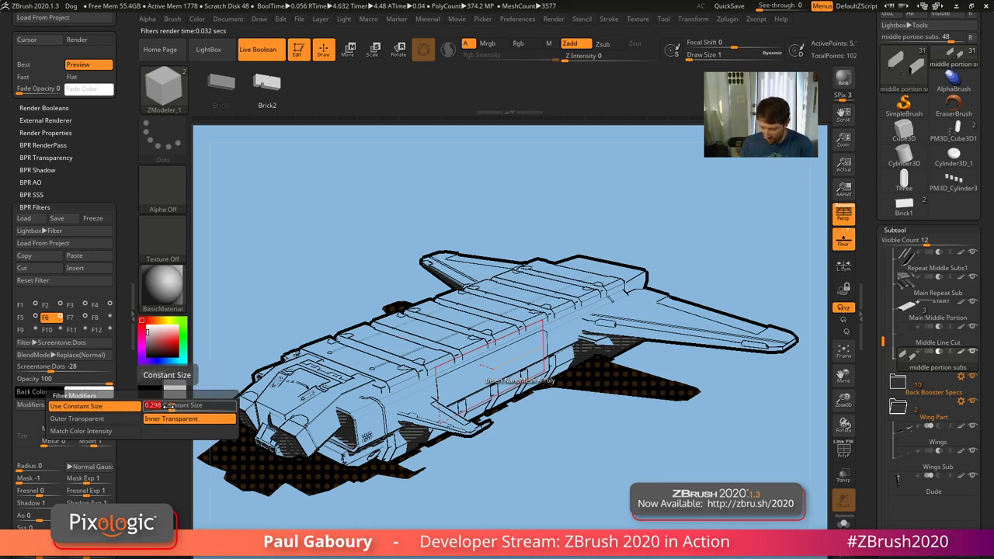
pyautogui.click(60, 318)
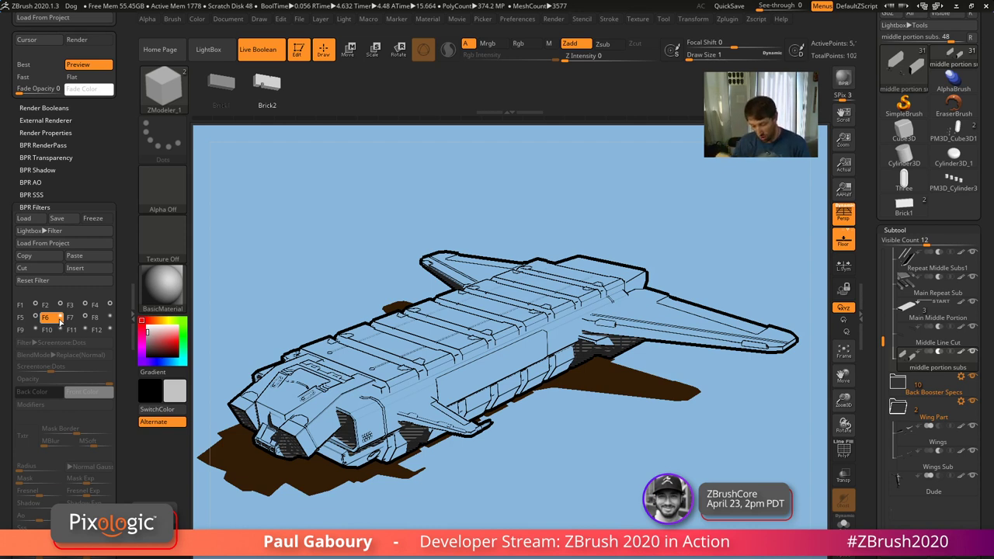
# Enable the F8 paint filter, change its front colour to black and raise its Paint strength to 100
pyautogui.click(21, 305)
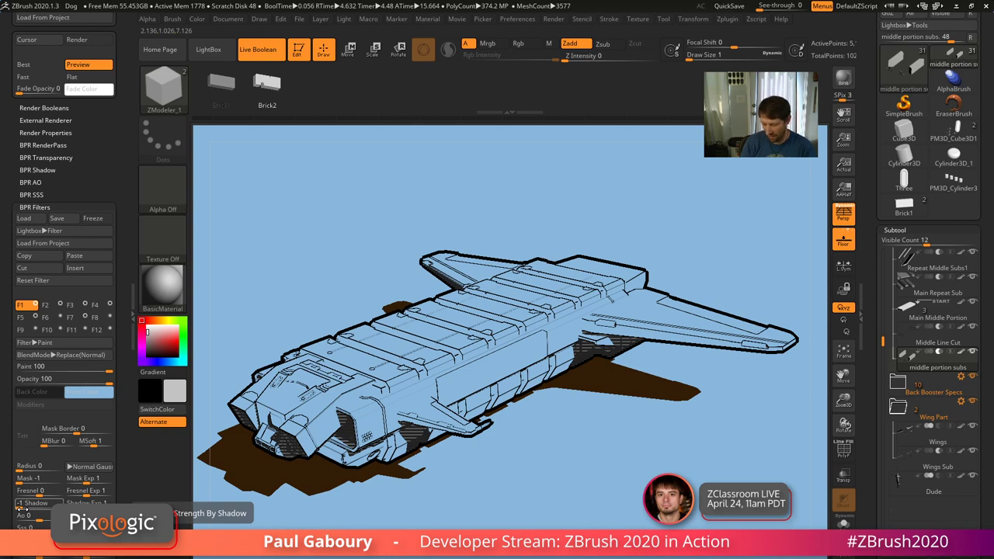
pyautogui.click(108, 316)
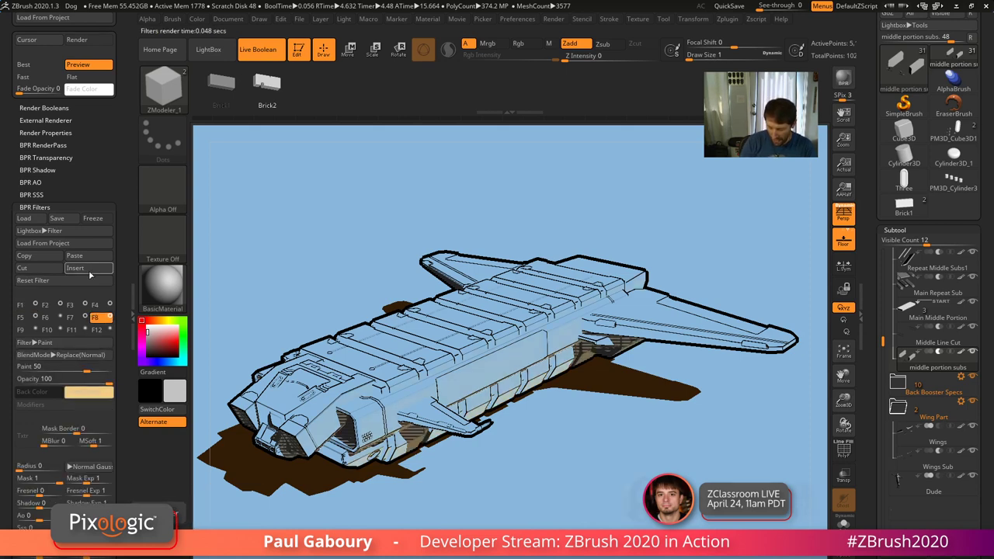
pyautogui.click(82, 344)
pyautogui.click(89, 392)
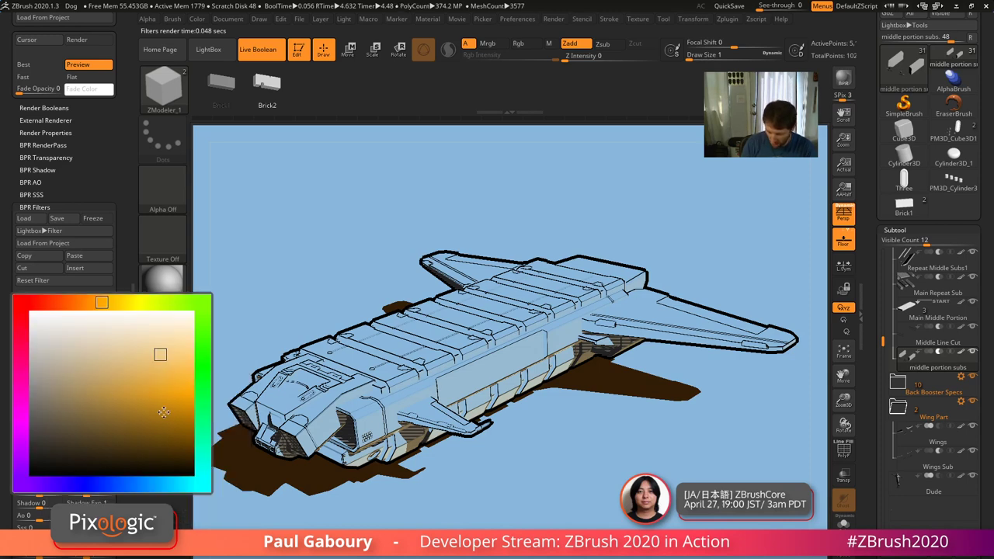
pyautogui.moveTo(155, 424)
pyautogui.mouseDown()
pyautogui.moveTo(33, 468)
pyautogui.moveTo(16, 502)
pyautogui.mouseUp()
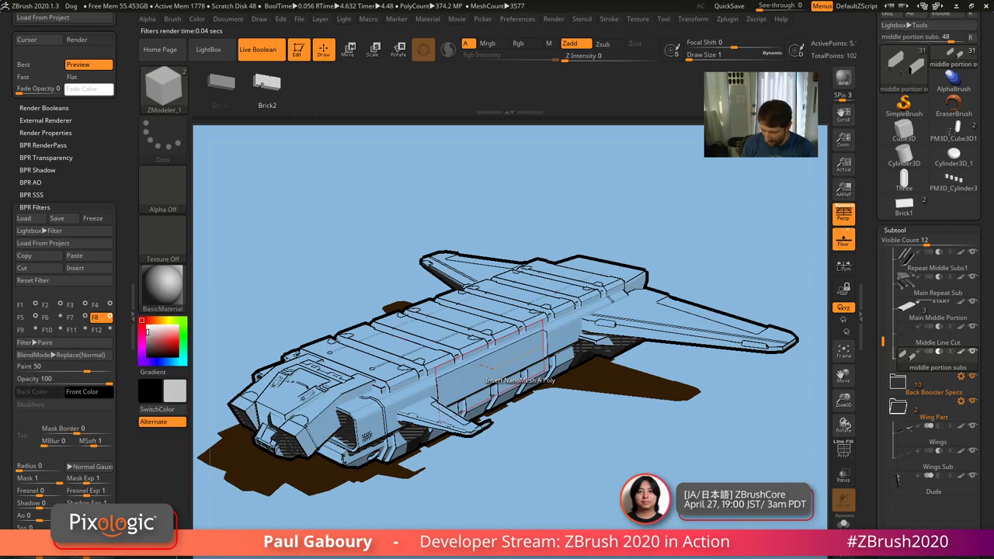
pyautogui.moveTo(87, 367); pyautogui.dragTo(117, 367)
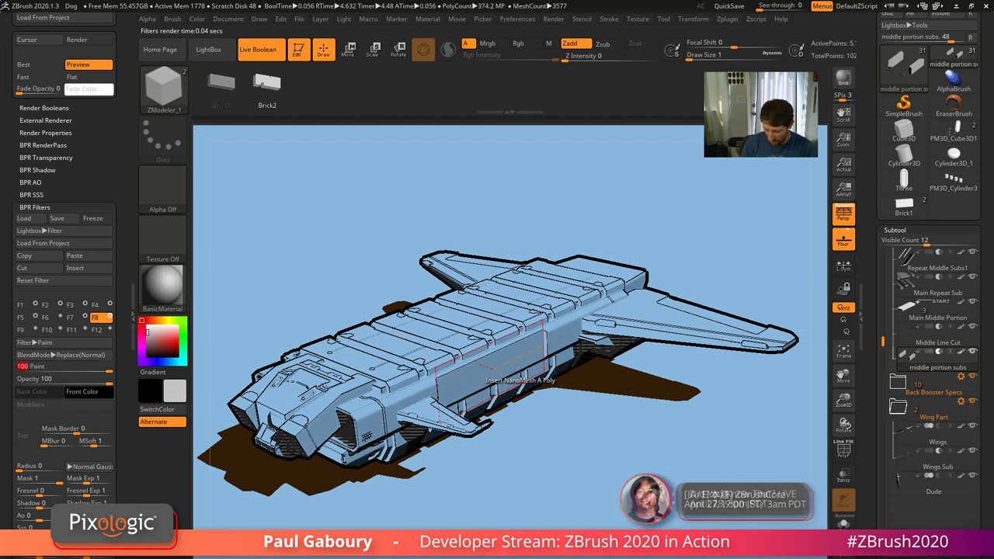
# Make the F8 black paint filter affect only shadows off the ship by setting its Shadow to 1 and Mask to -1
pyautogui.scroll(-8, 117, 422)
pyautogui.moveTo(117, 422); pyautogui.dragTo(117, 428)
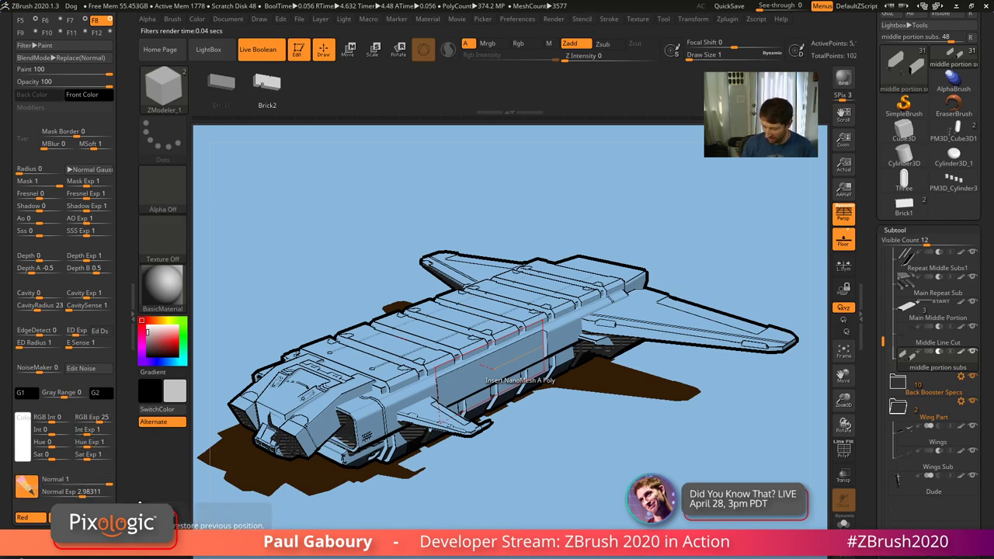
pyautogui.moveTo(118, 334); pyautogui.dragTo(117, 476)
pyautogui.scroll(2, 85, 400)
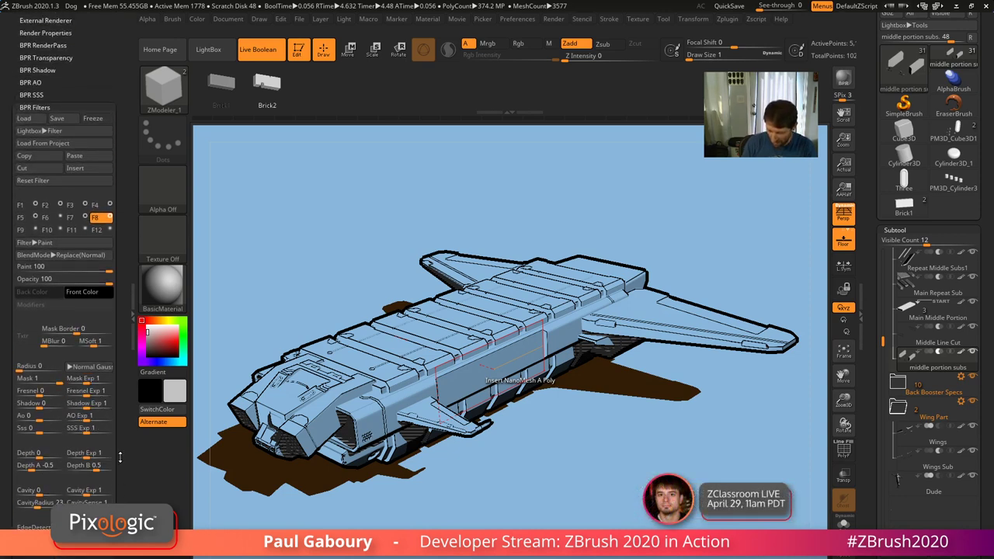
pyautogui.scroll(-4, 62, 311)
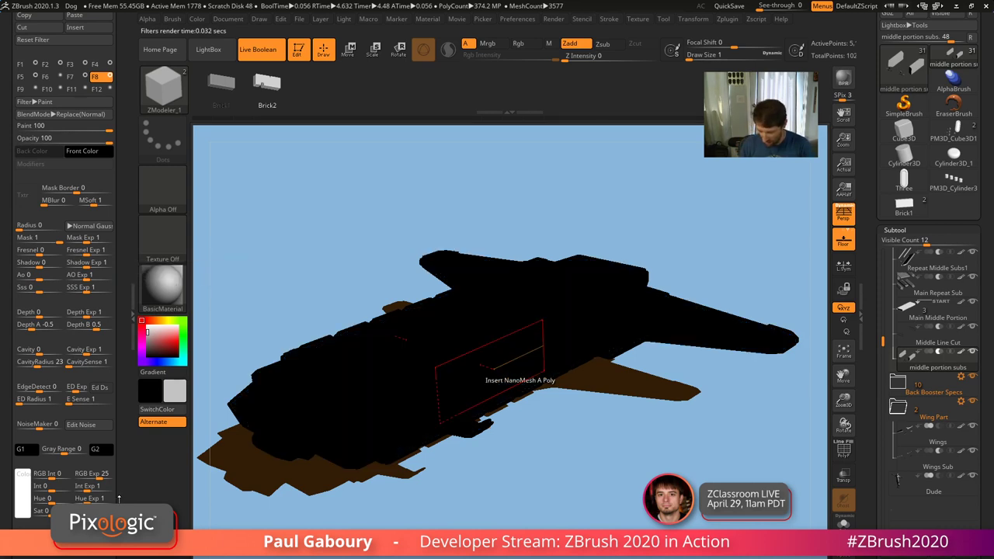
pyautogui.scroll(2, 106, 457)
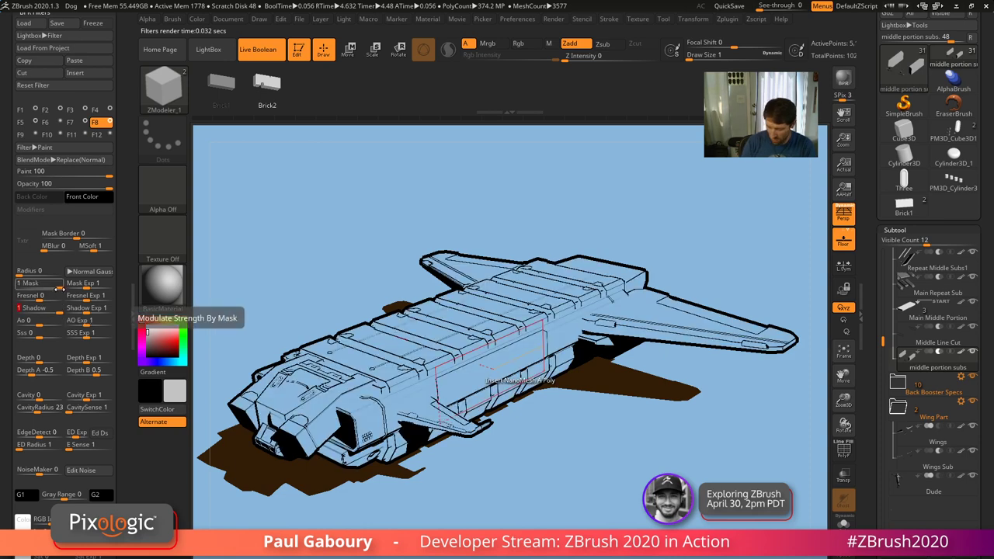
pyautogui.click(19, 285)
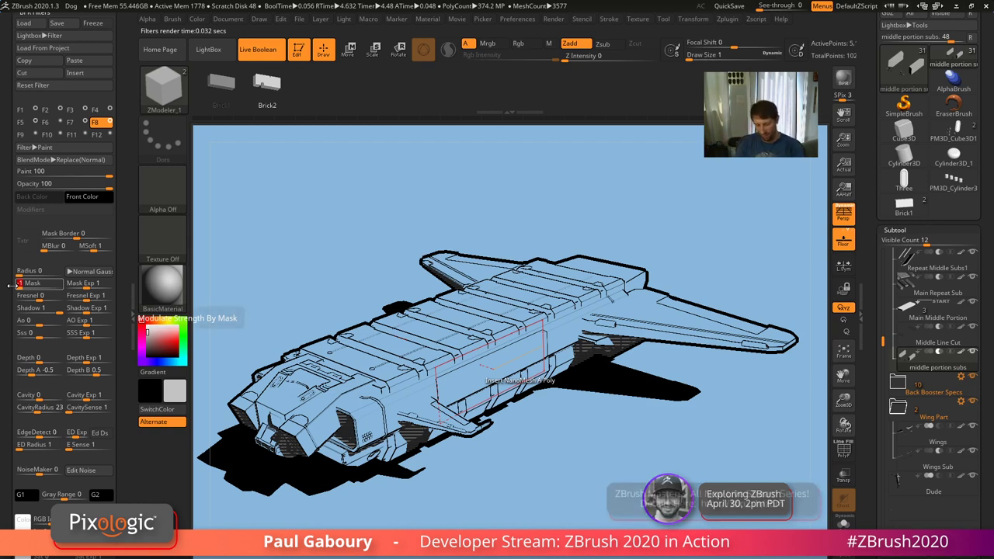
# Try modulating the F8 paint filter by EdgeDetect and Cavity
pyautogui.moveTo(38, 435)
pyautogui.mouseDown()
pyautogui.moveTo(47, 436)
pyautogui.moveTo(12, 439)
pyautogui.moveTo(43, 436)
pyautogui.mouseUp()
pyautogui.click(52, 436)
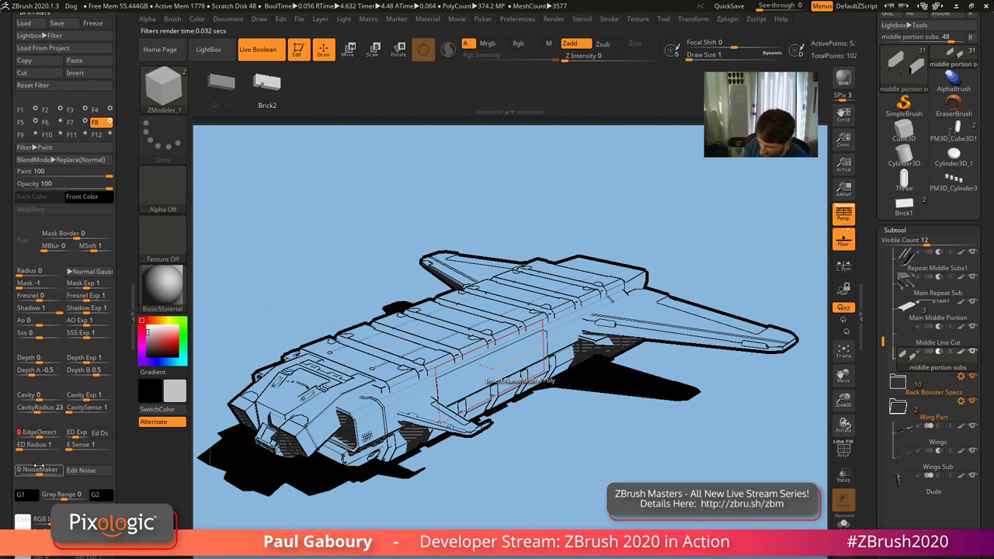
pyautogui.moveTo(39, 397); pyautogui.dragTo(3, 407)
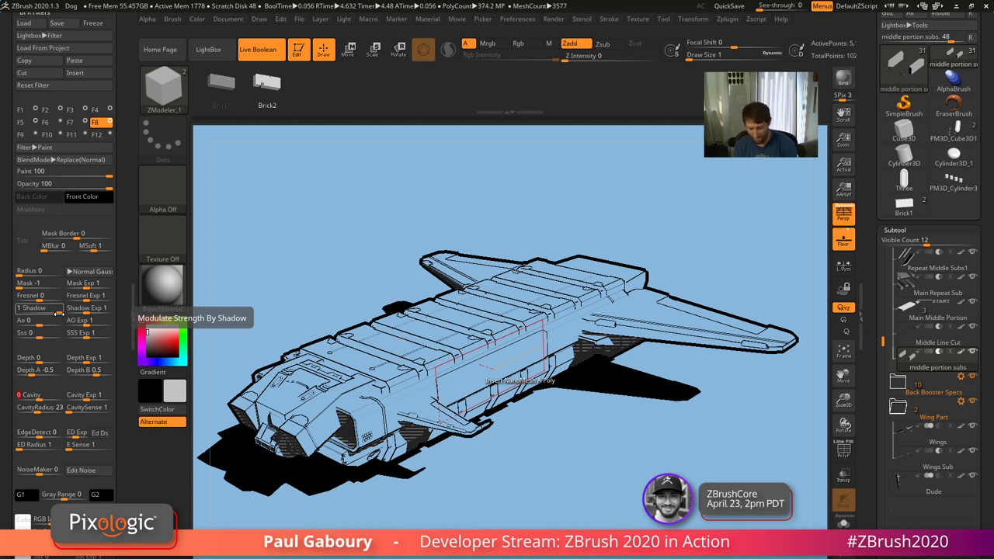
# Change the F1 paint filter's front colour to a muted dark blue and give the F3 paint filter the same front colour
pyautogui.click(25, 111)
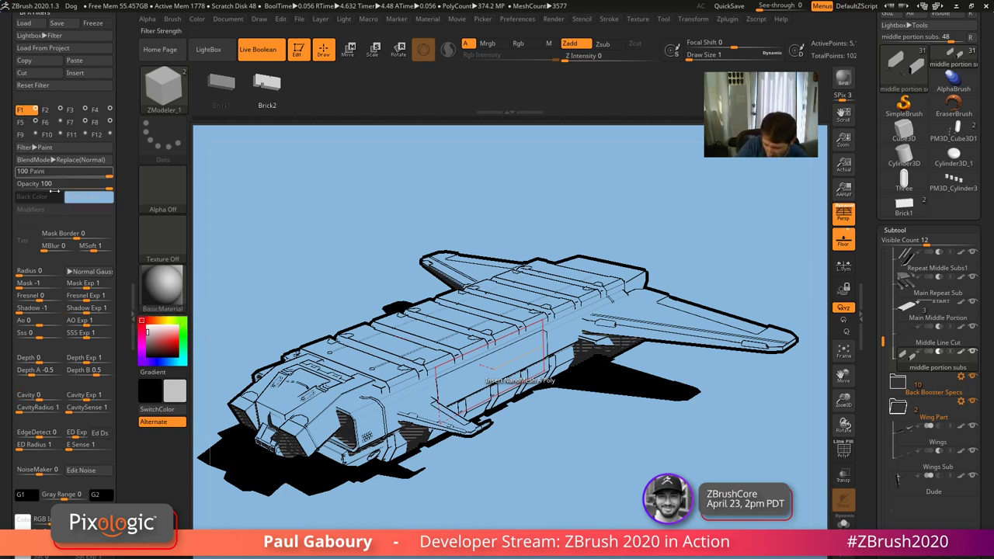
pyautogui.click(99, 197)
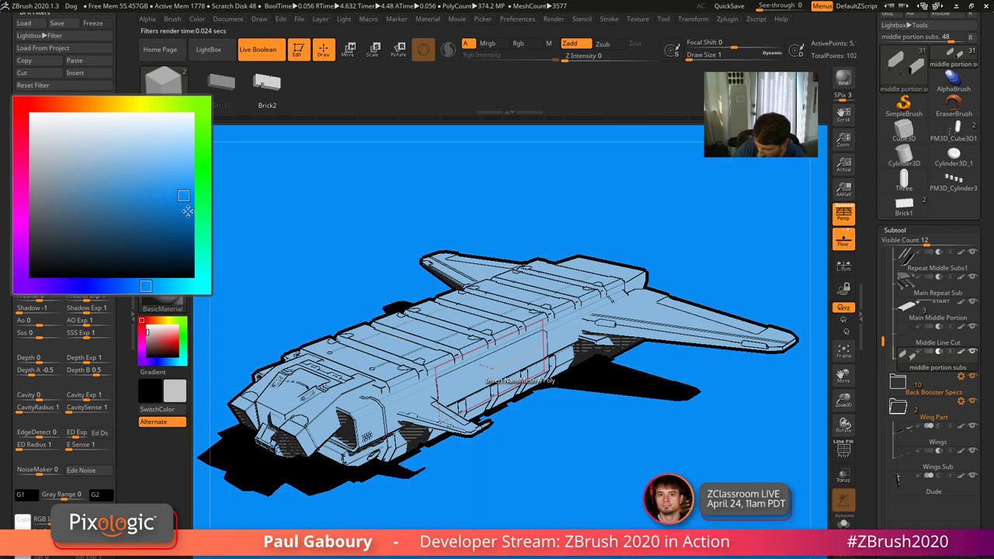
pyautogui.click(183, 199)
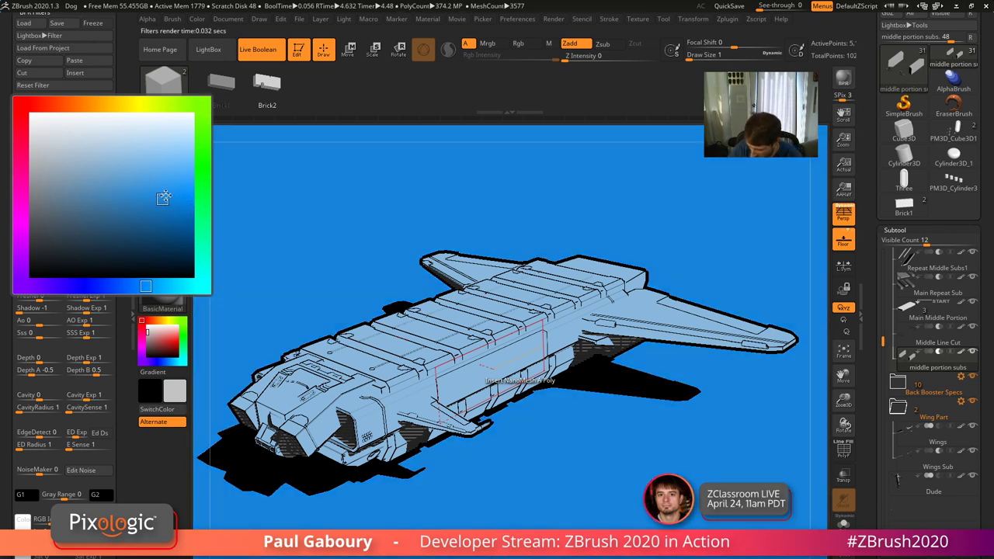
pyautogui.click(150, 211)
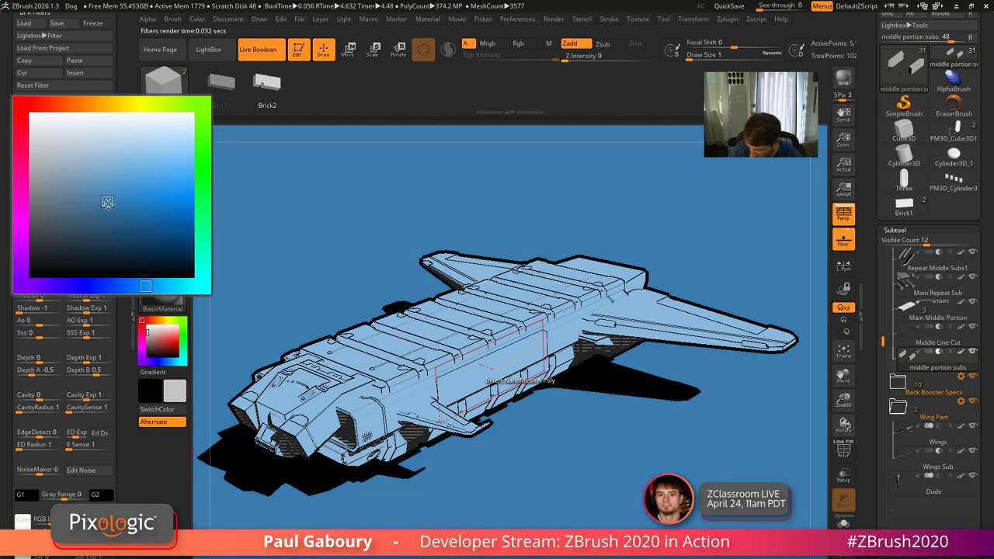
pyautogui.click(105, 208)
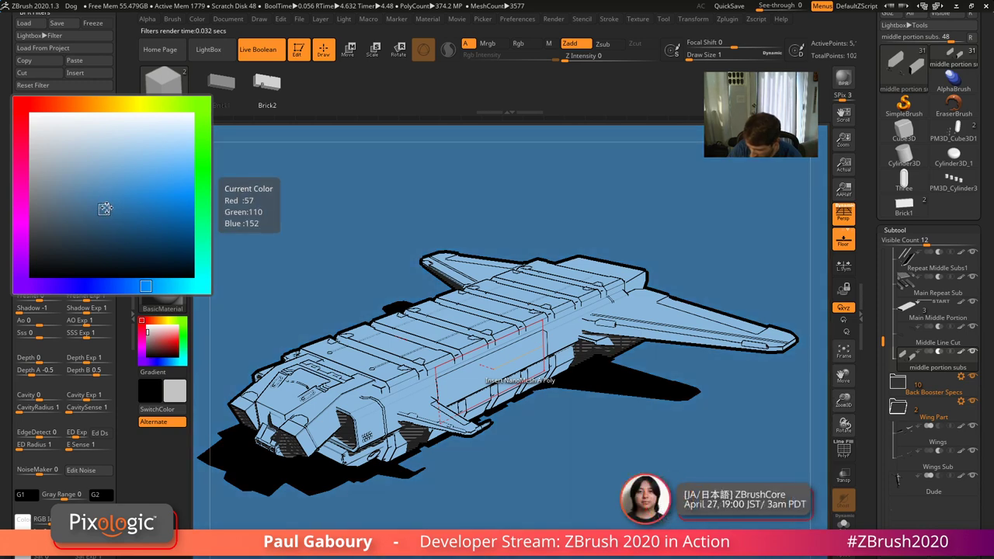
pyautogui.click(88, 211)
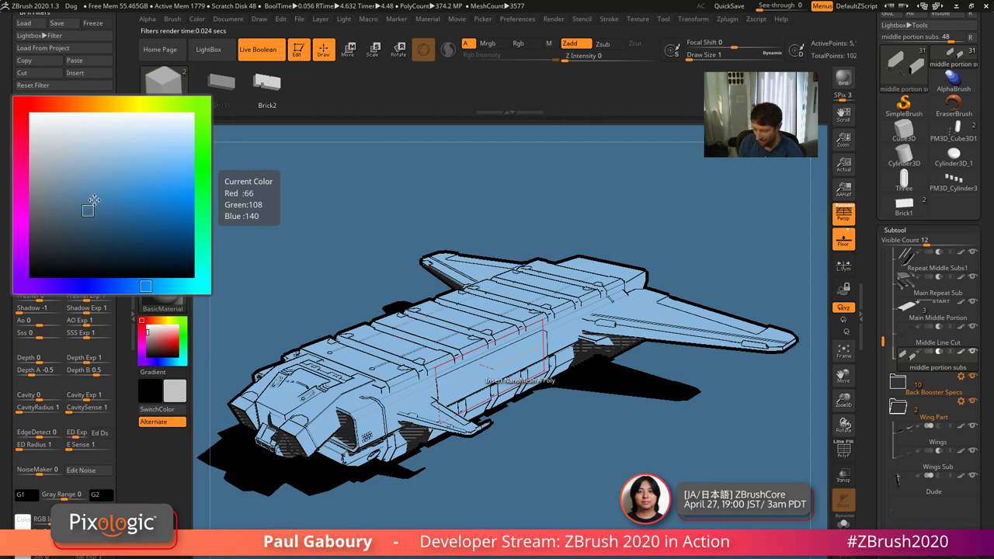
pyautogui.click(93, 200)
pyautogui.click(80, 114)
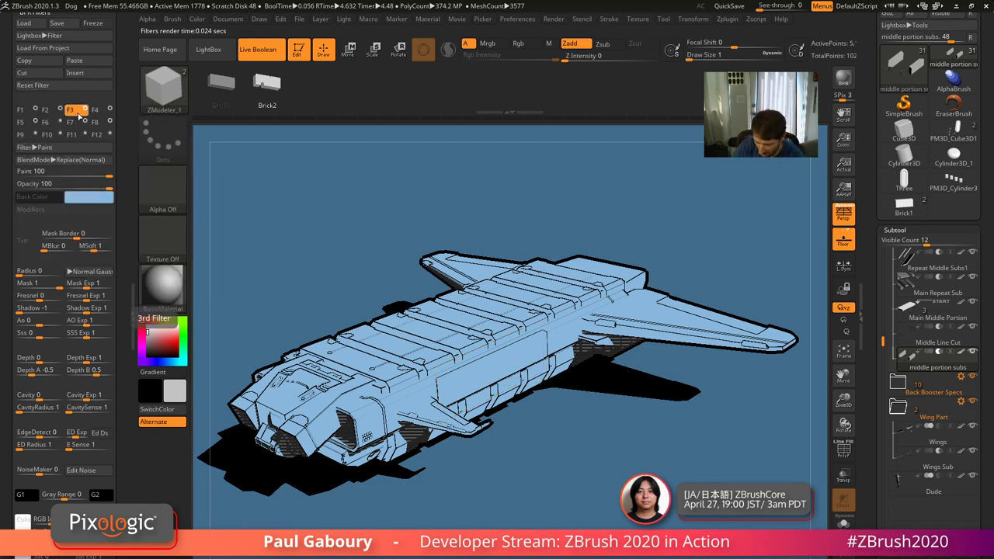
pyautogui.click(97, 198)
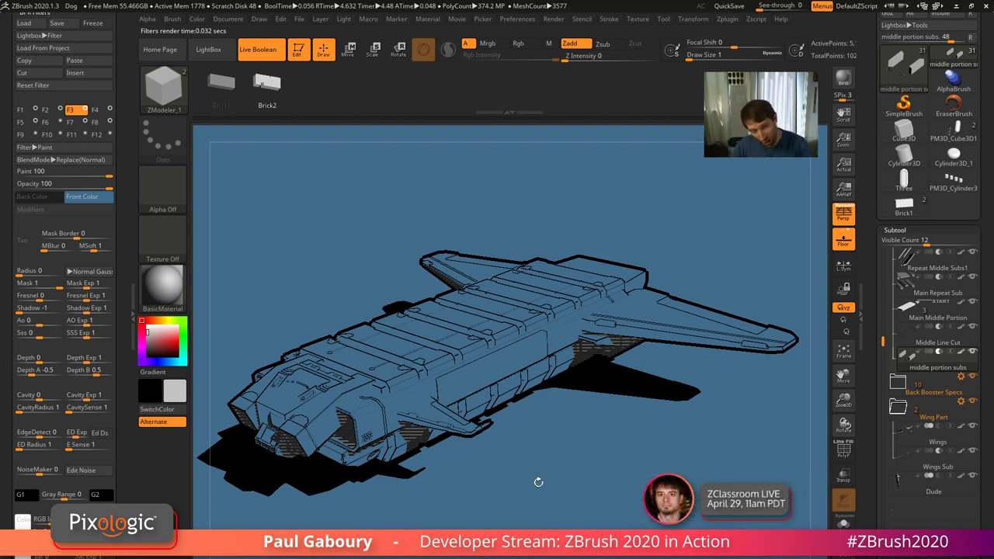
# Make the F2 Outline Edge back colour white and set the F4 Outline Cavity strength to 100 for white detail lines
pyautogui.click(46, 111)
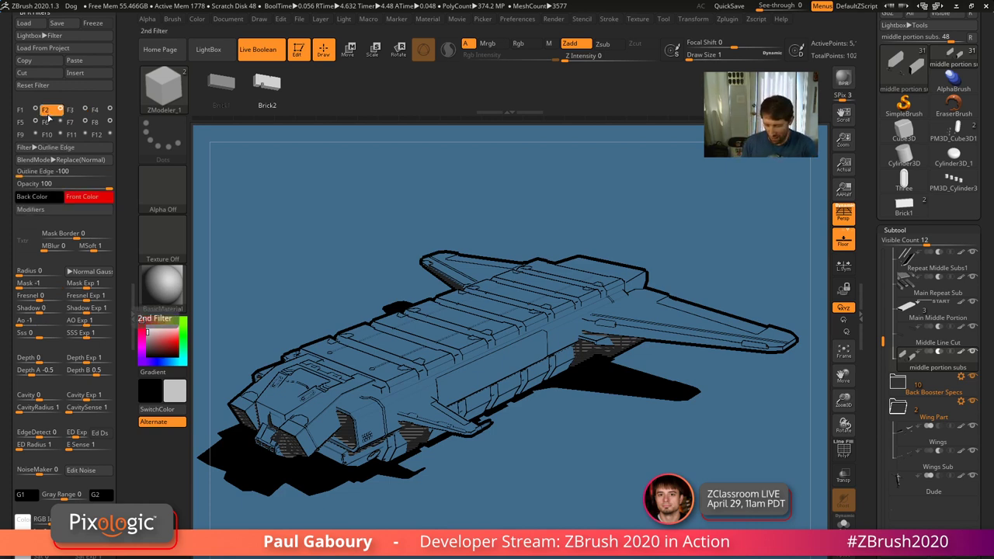
pyautogui.click(34, 198)
pyautogui.click(22, 115)
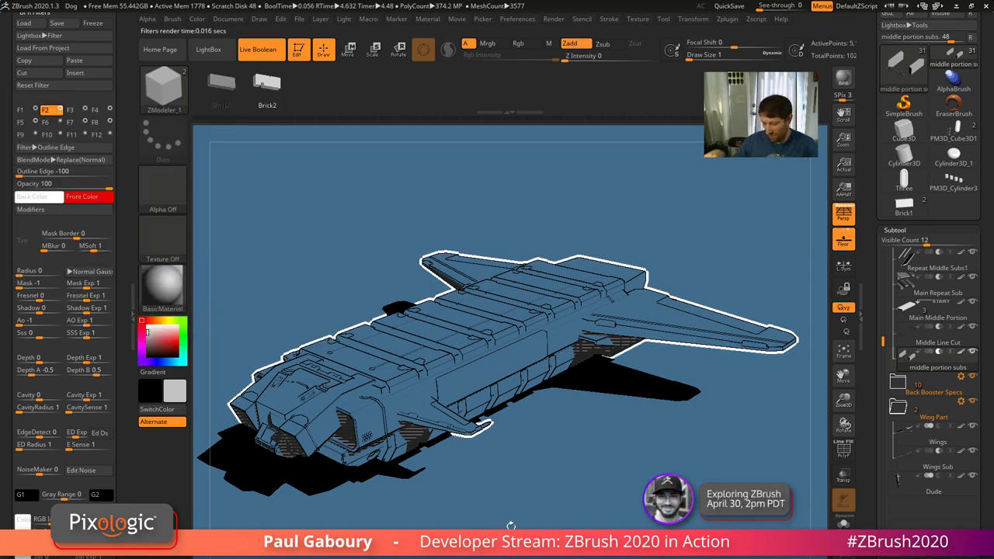
pyautogui.click(94, 110)
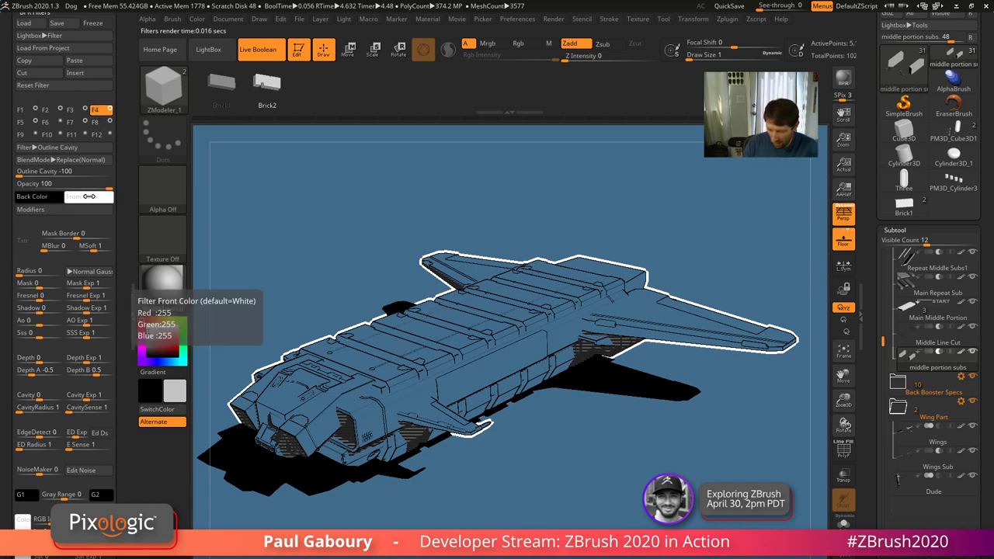
pyautogui.moveTo(31, 171); pyautogui.dragTo(113, 172)
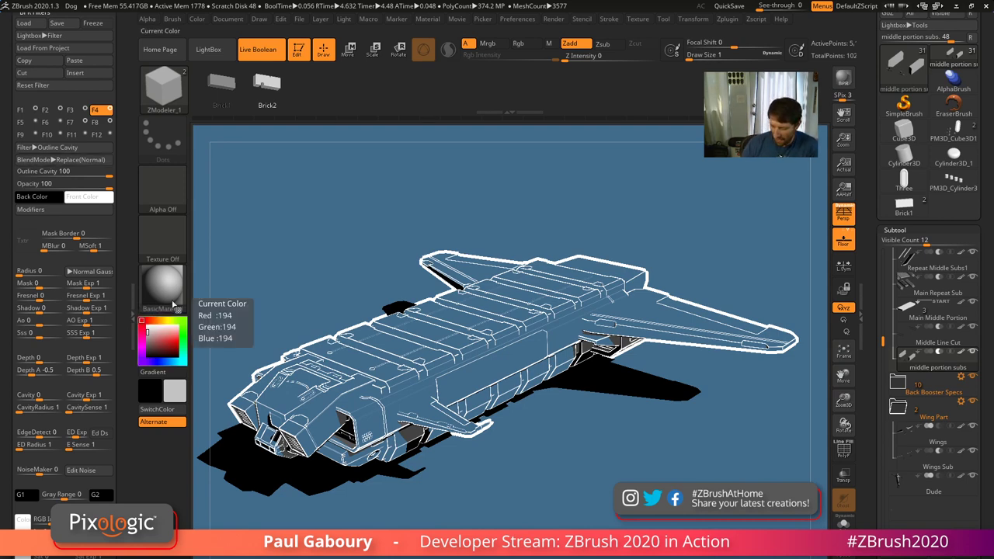
# Turn on the F7 Outline Edge filter and turn off the F8 black paint filter
pyautogui.click(85, 123)
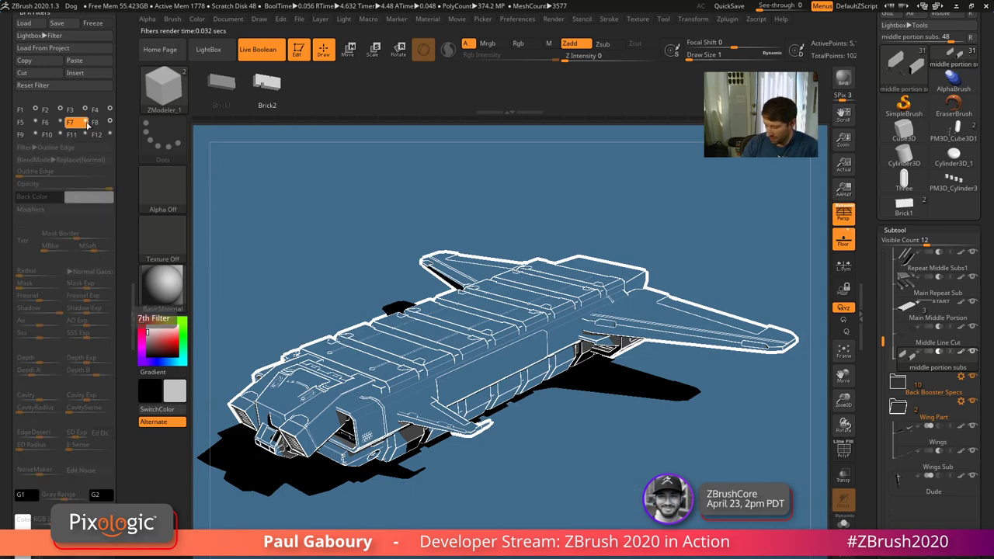
pyautogui.click(93, 123)
pyautogui.click(110, 123)
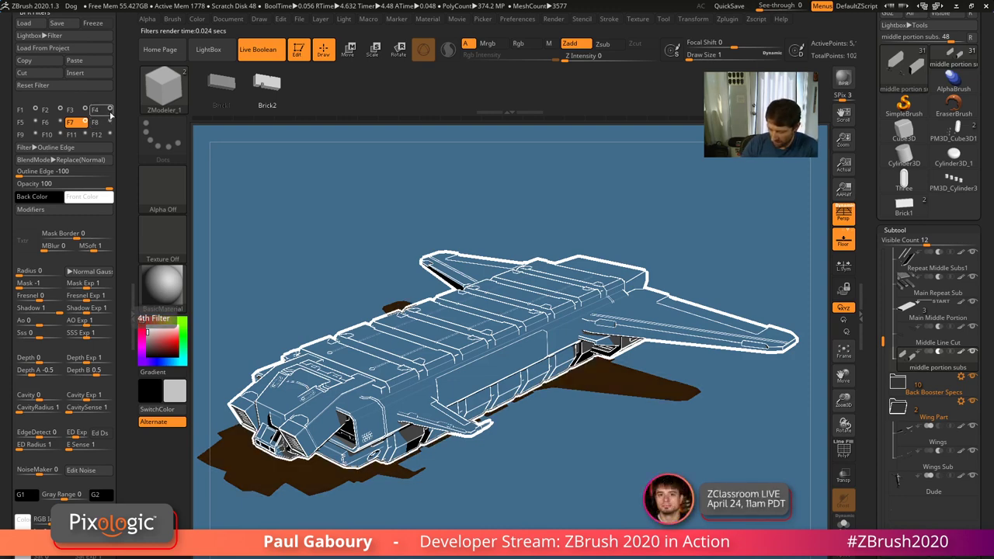
# Toggle the F4, F3, F2 and F1 filters off and on one at a time to check what each contributes to the render
pyautogui.click(110, 111)
pyautogui.click(110, 110)
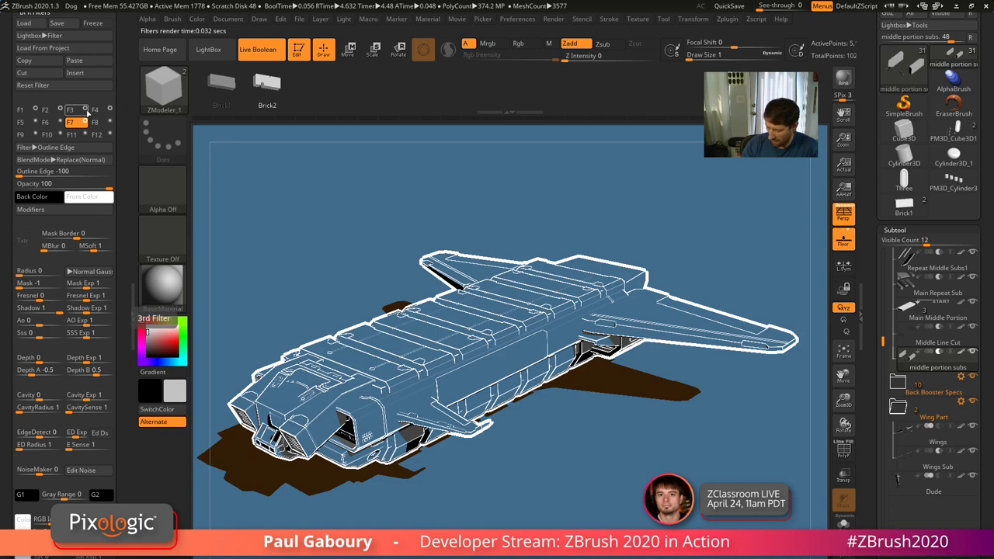
pyautogui.click(86, 111)
pyautogui.click(85, 111)
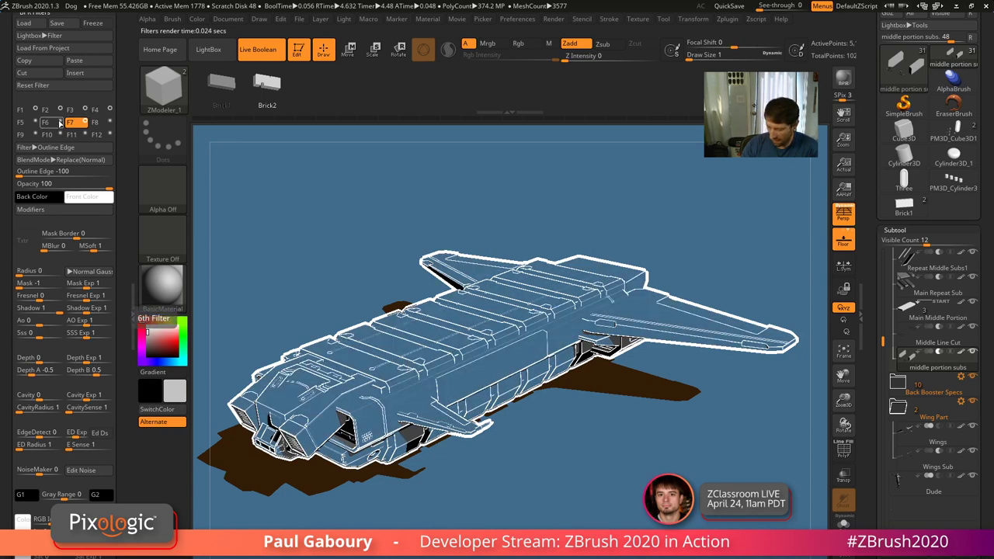
pyautogui.click(61, 110)
pyautogui.click(60, 109)
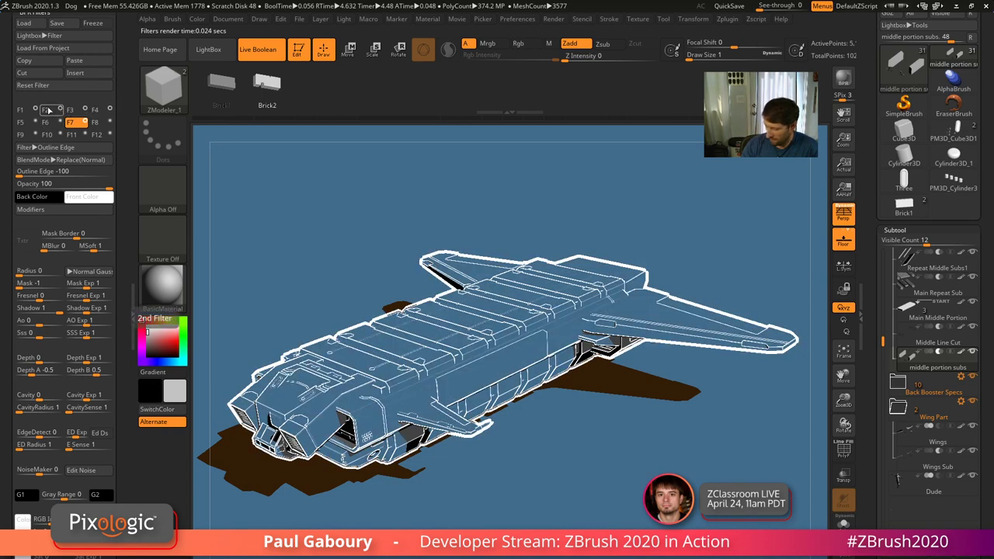
pyautogui.click(35, 110)
pyautogui.click(35, 110)
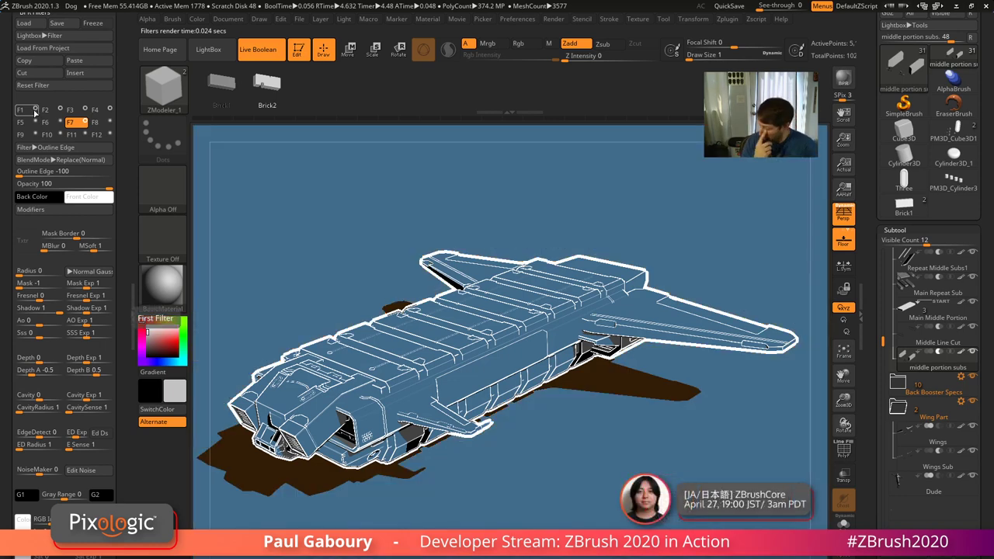
# Disable shadows in the render properties and render the ship again with BPR
pyautogui.moveTo(124, 396); pyautogui.dragTo(118, 513)
pyautogui.click(45, 175)
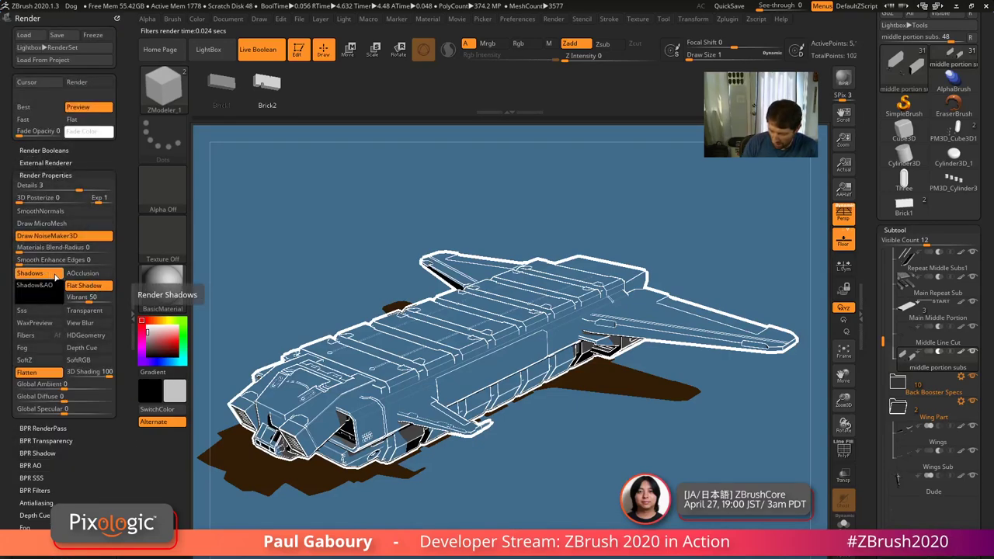
pyautogui.click(54, 276)
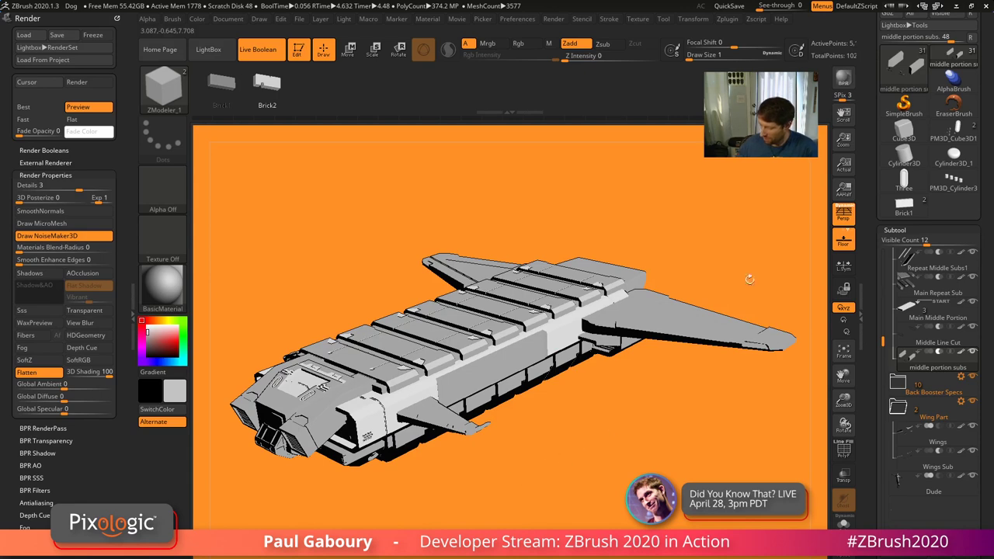
pyautogui.click(844, 81)
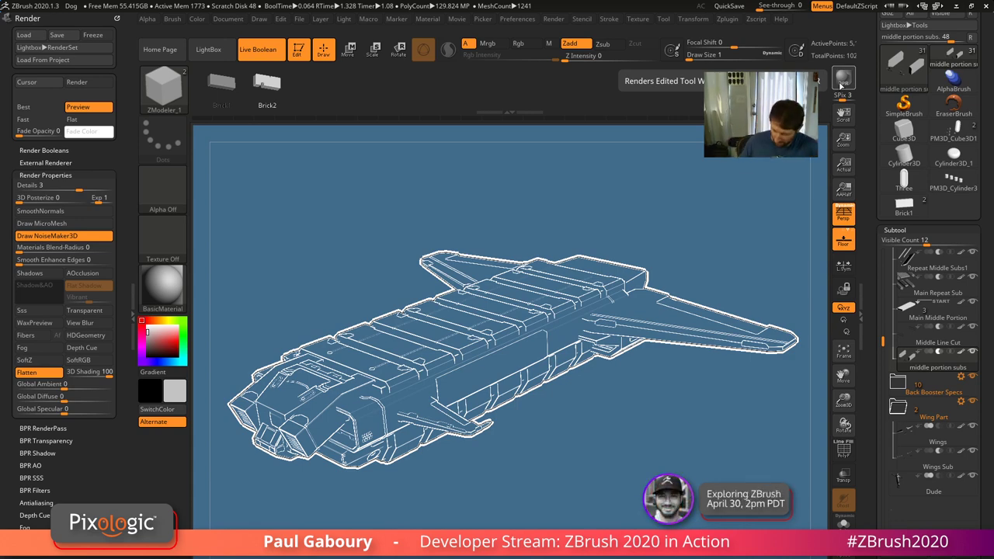
# Return to the BPR filters, turn off the F7 Outline Edge filter and use the F5 Outline Edge filter instead
pyautogui.scroll(-2, 39, 462)
pyautogui.click(35, 460)
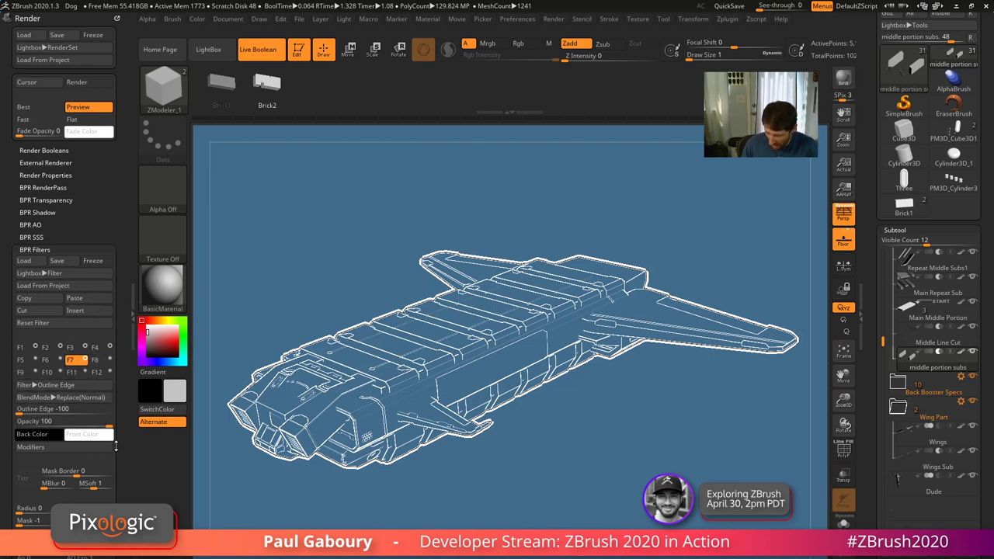
pyautogui.click(73, 362)
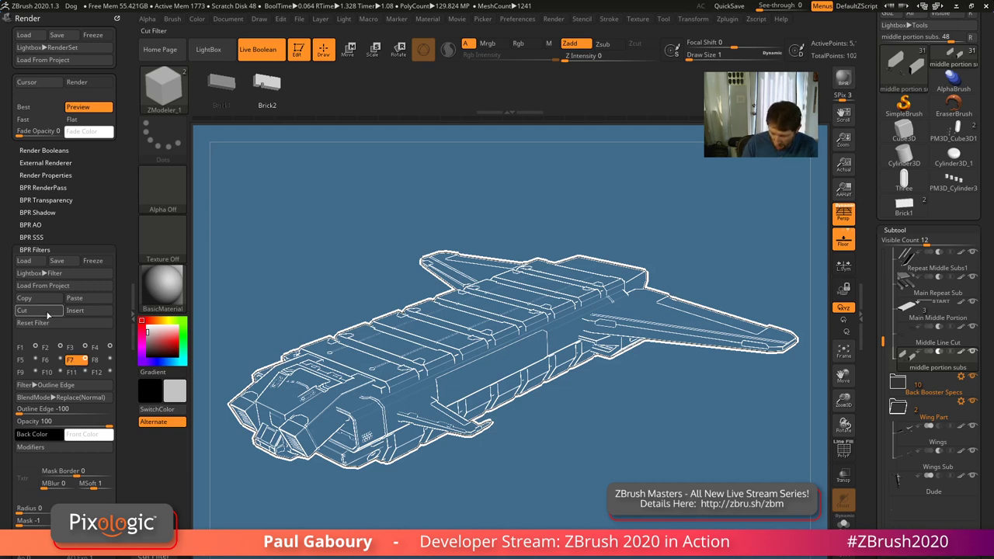
pyautogui.click(29, 362)
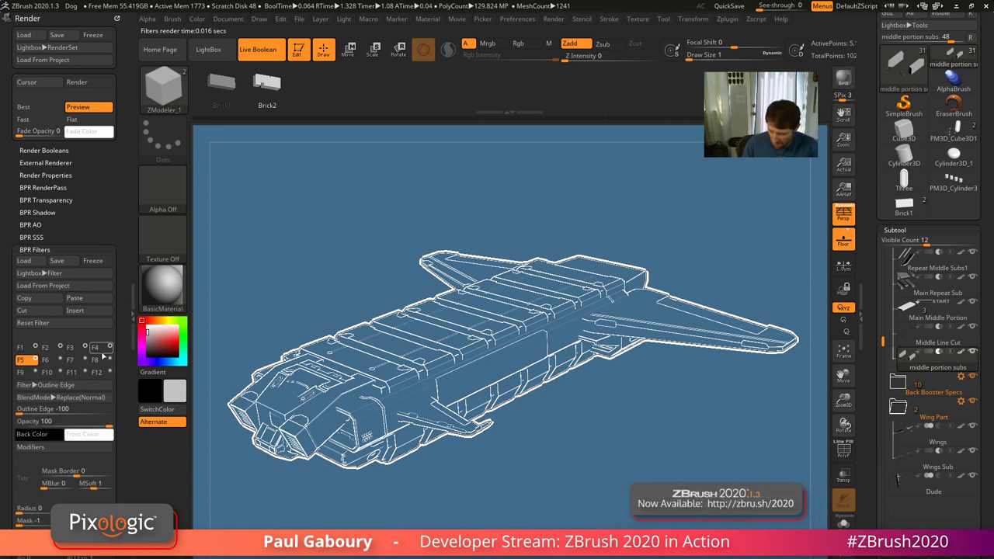
# Turn on the F6 screentone filter and change its type to Screentone:Square
pyautogui.click(45, 360)
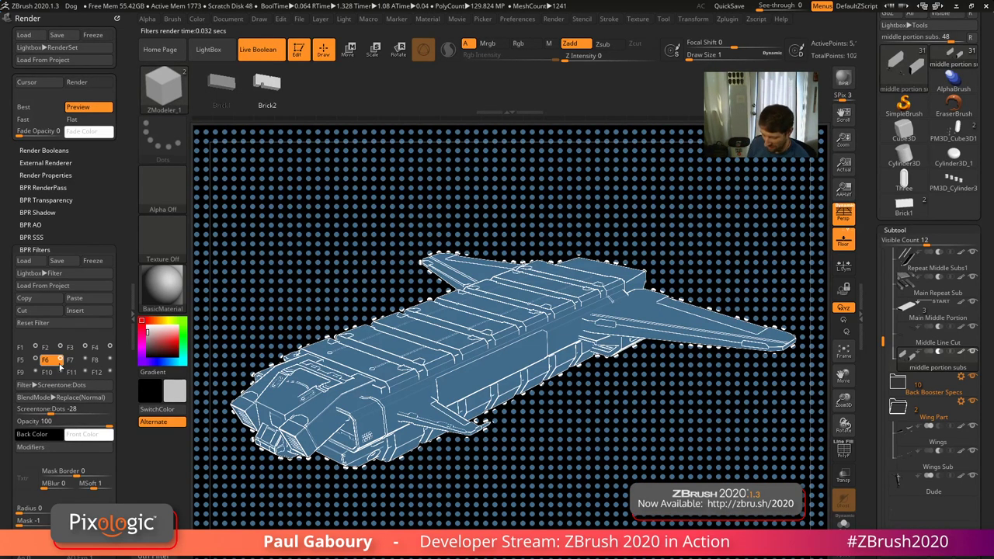
pyautogui.click(76, 388)
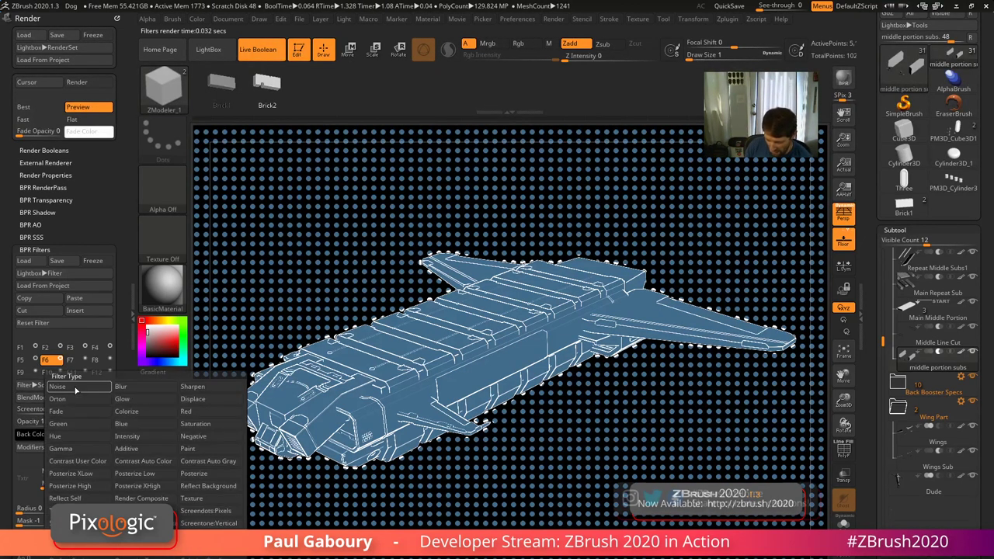
pyautogui.click(79, 523)
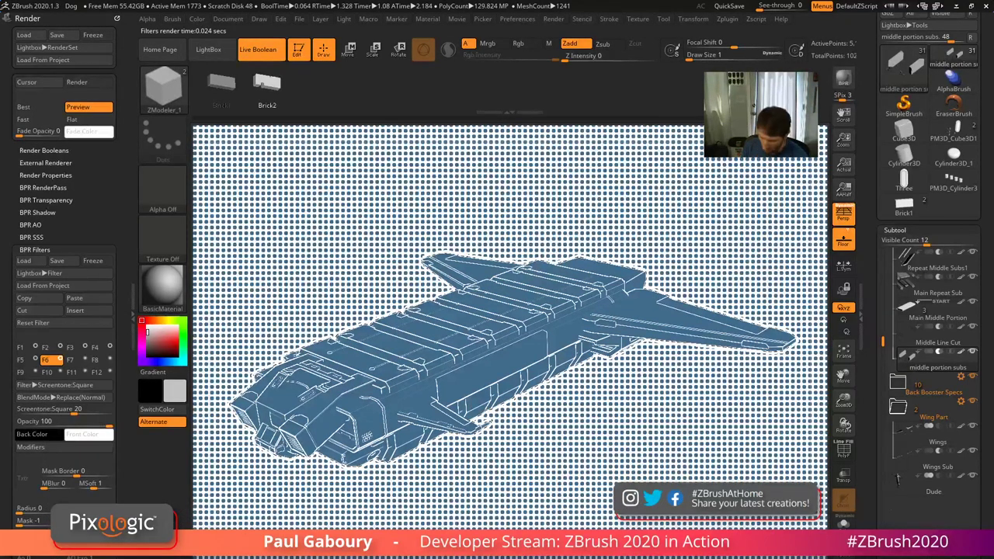
# Set the F6 Square screentone strength to 41 and test its Inner Transparent and Outer Transparent modifiers
pyautogui.moveTo(51, 410); pyautogui.dragTo(78, 412)
pyautogui.click(31, 446)
pyautogui.click(171, 462)
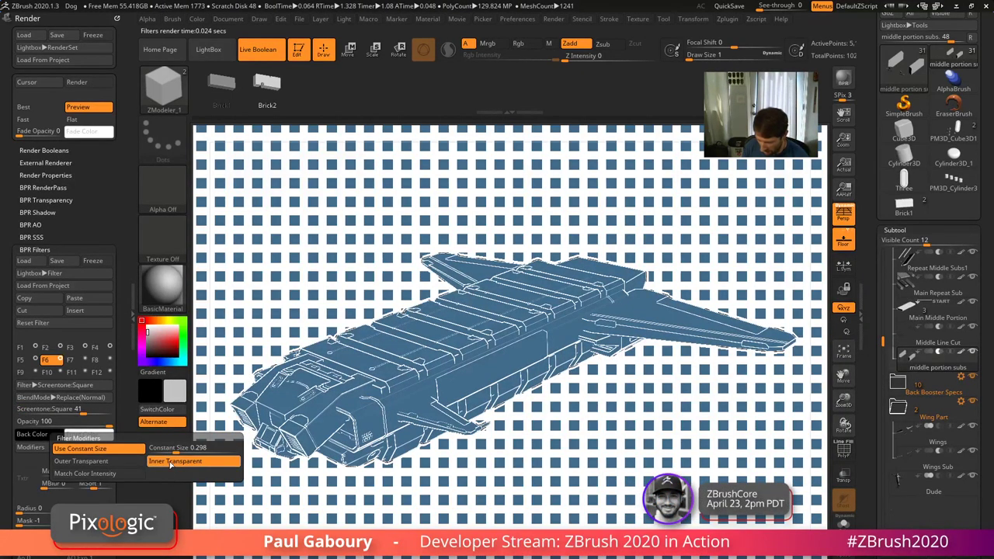
pyautogui.click(171, 462)
pyautogui.click(128, 461)
pyautogui.click(153, 461)
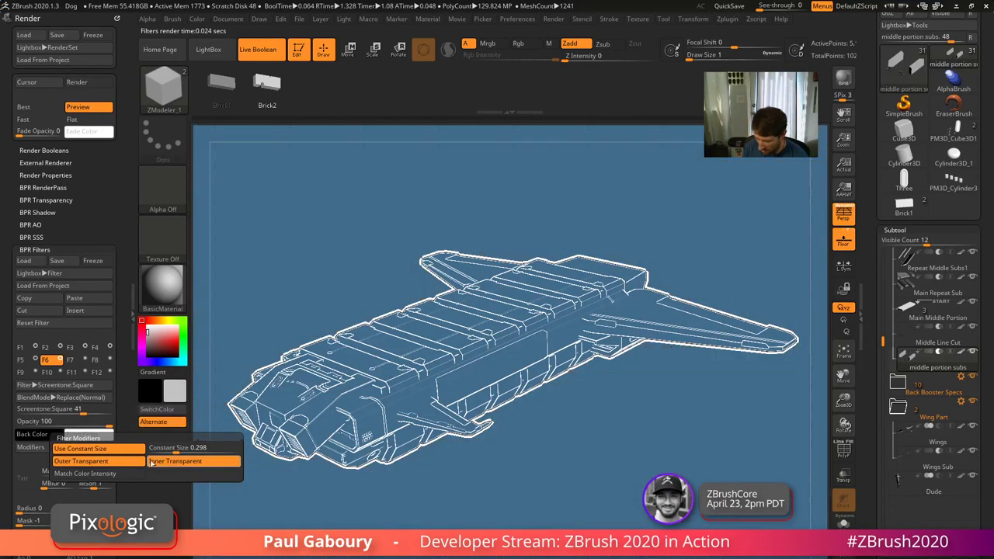
pyautogui.click(133, 462)
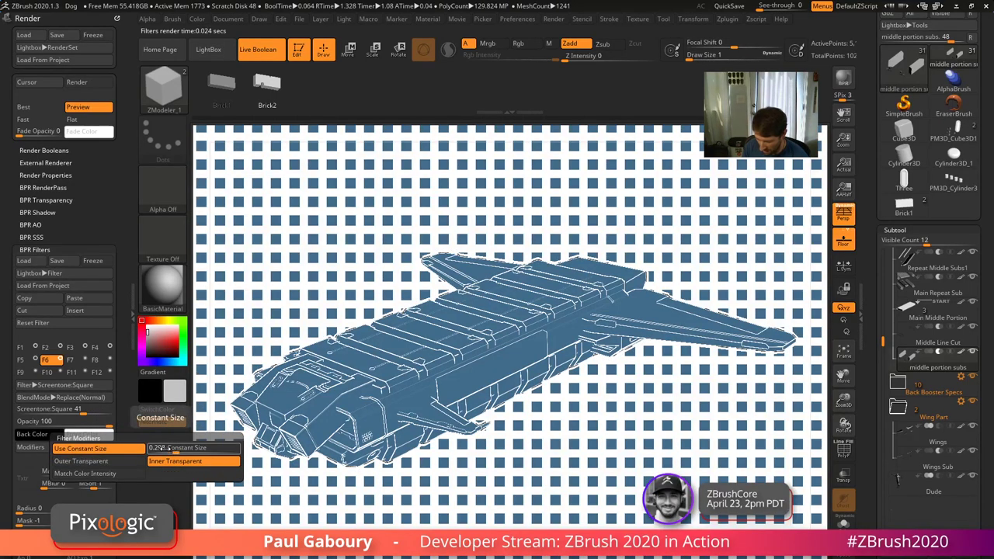
# Raise the F6 screentone's Constant Size modifier to 0.94, keeping Use Constant Size and Inner Transparent on
pyautogui.moveTo(176, 449); pyautogui.dragTo(231, 449)
pyautogui.click(137, 449)
pyautogui.click(200, 461)
pyautogui.click(200, 461)
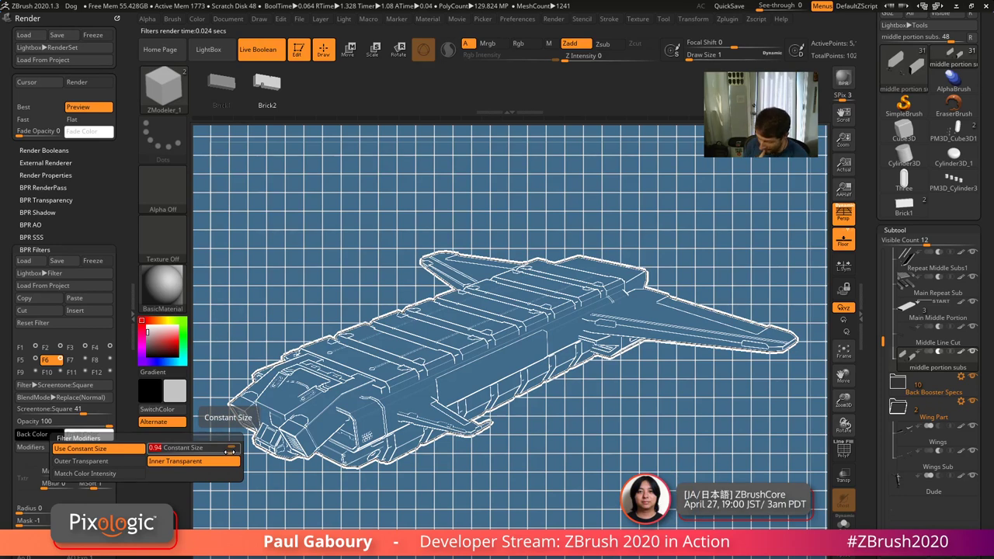
# Try several grid sizes for the F6 Square screentone, settling on a strength of 39 with an opacity of 65
pyautogui.click(93, 413)
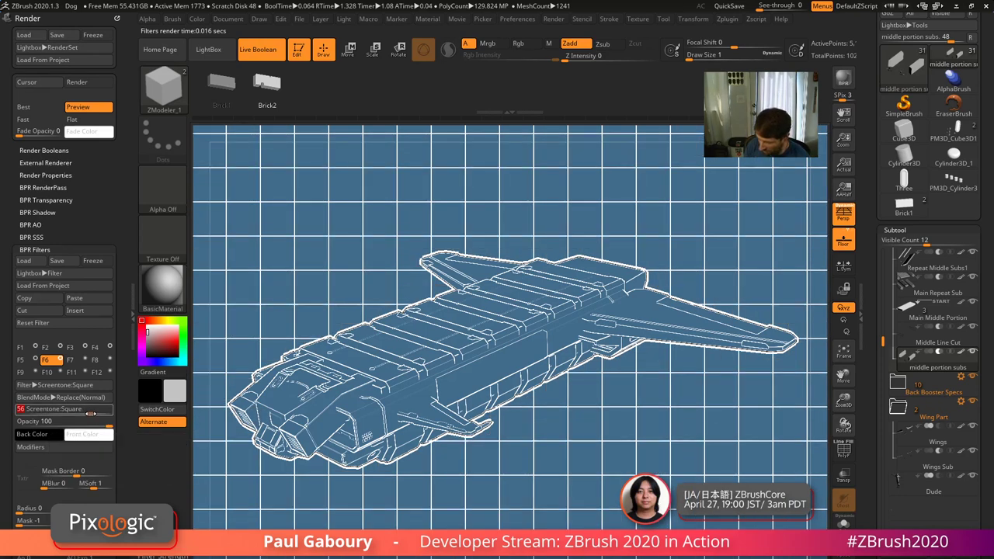
pyautogui.moveTo(92, 414)
pyautogui.mouseDown()
pyautogui.moveTo(84, 414)
pyautogui.moveTo(94, 414)
pyautogui.mouseUp()
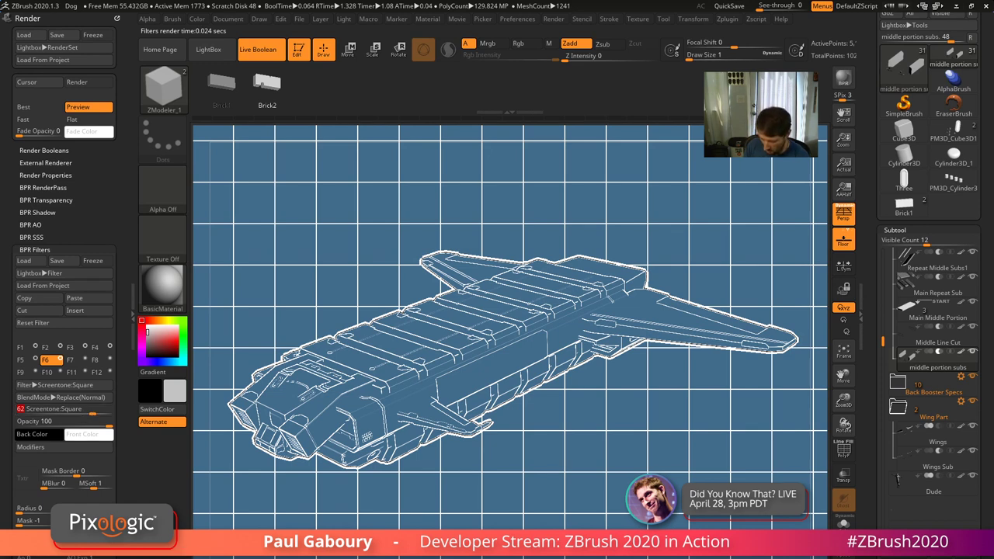
pyautogui.scroll(-2, 116, 465)
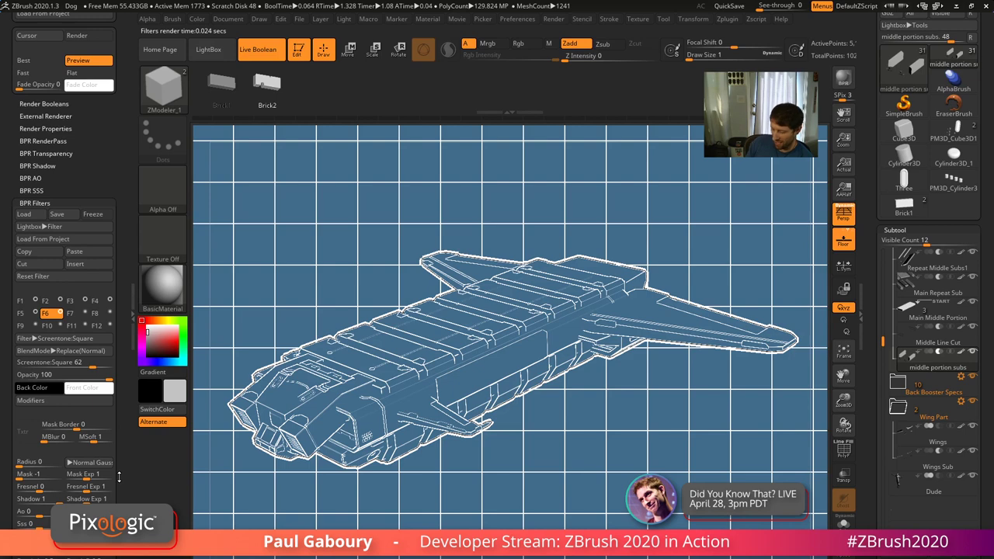
pyautogui.moveTo(92, 364)
pyautogui.mouseDown()
pyautogui.moveTo(77, 379)
pyautogui.moveTo(80, 367)
pyautogui.mouseUp()
pyautogui.click(82, 379)
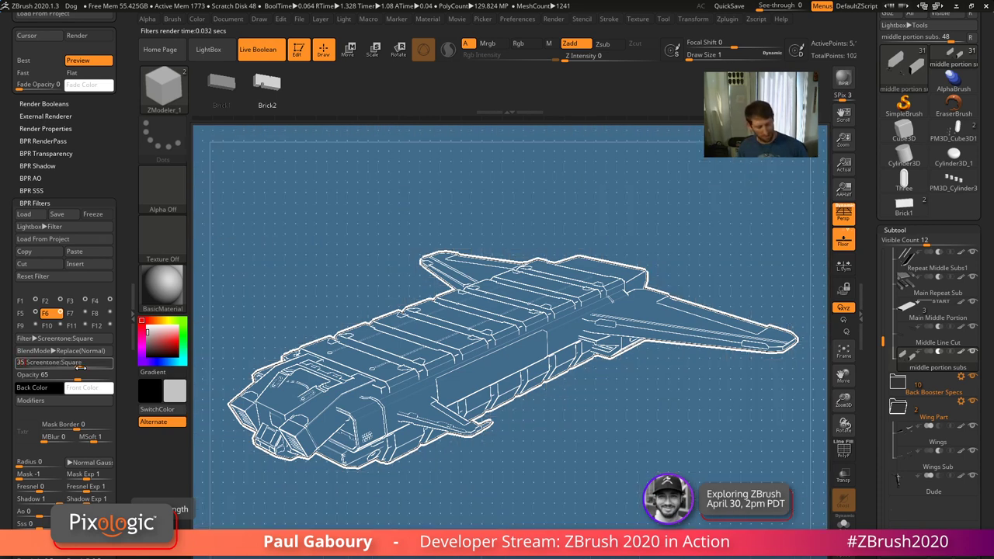
pyautogui.write('3')
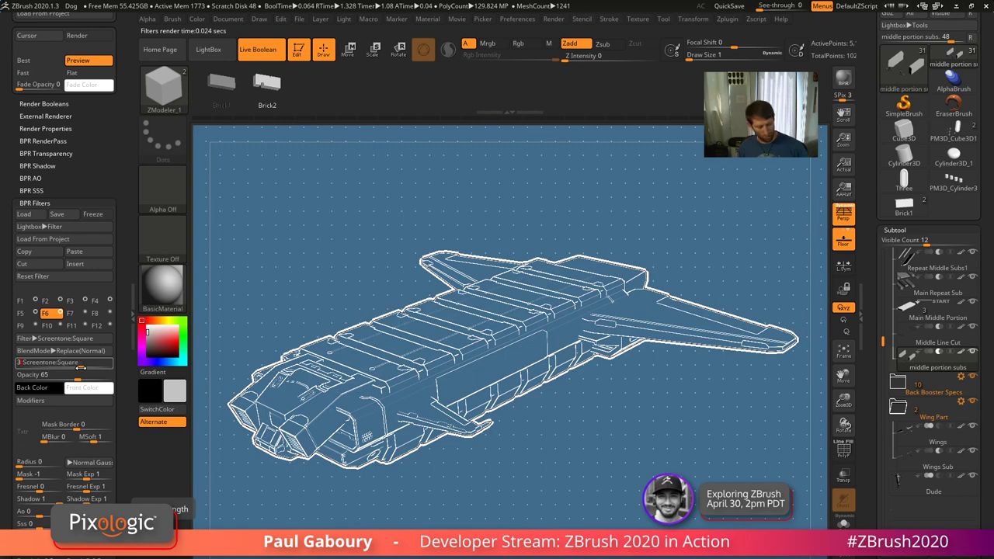
pyautogui.moveTo(81, 367); pyautogui.dragTo(81, 367)
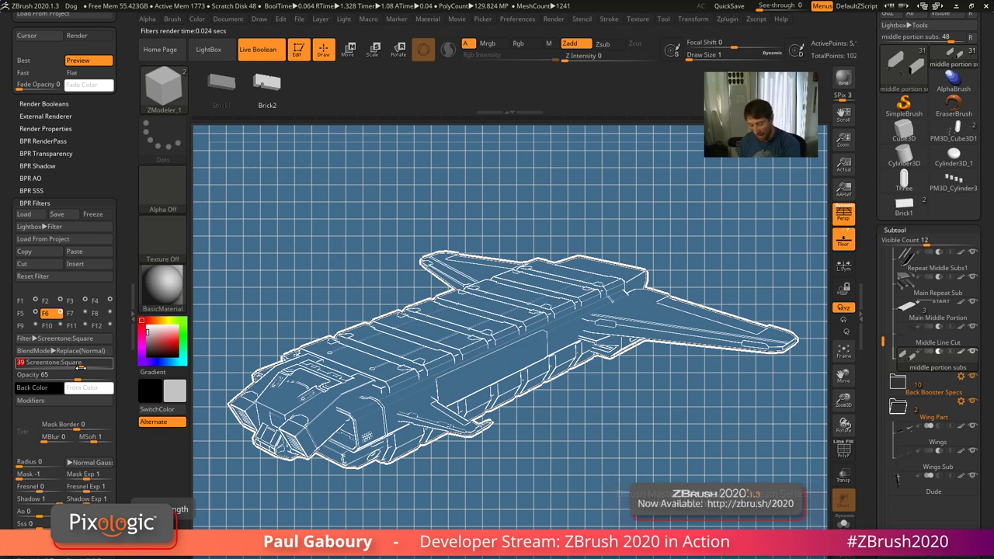
# Turn on the F7 filter and change its type to Vignetting
pyautogui.click(69, 313)
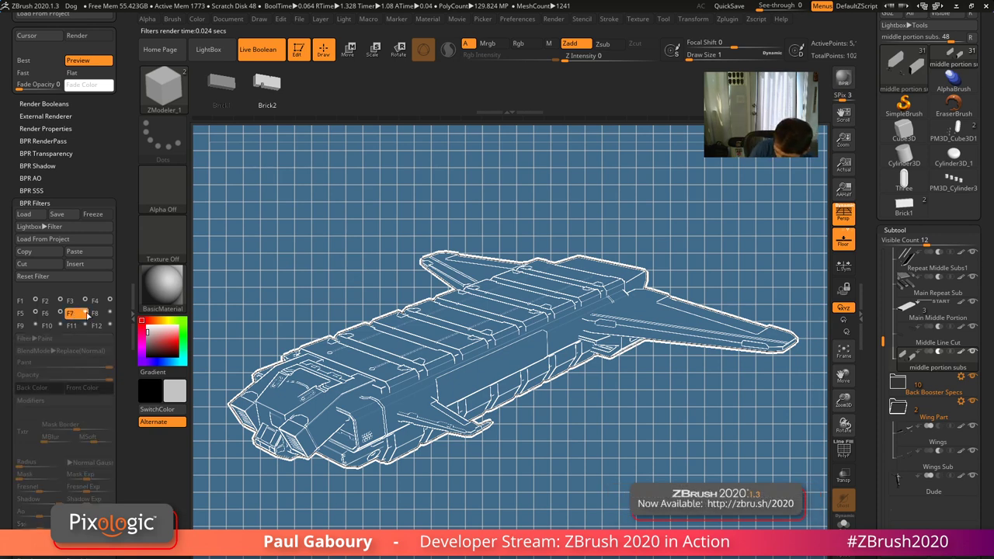
pyautogui.click(85, 313)
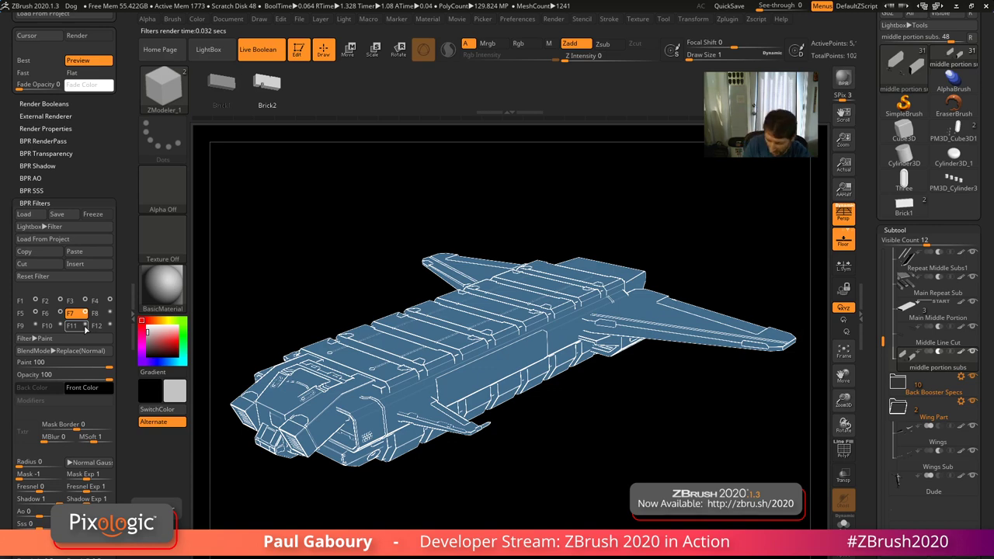
pyautogui.click(77, 339)
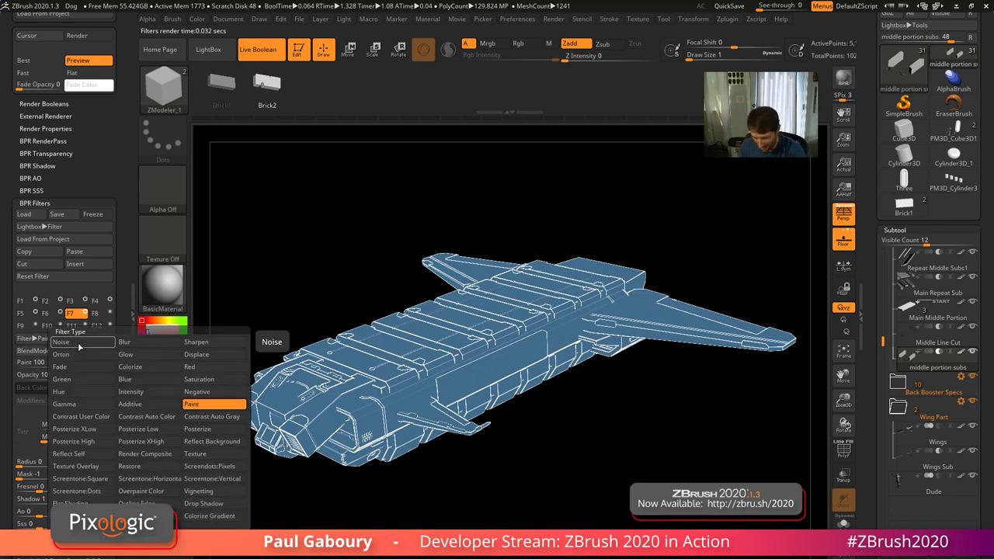
pyautogui.click(209, 492)
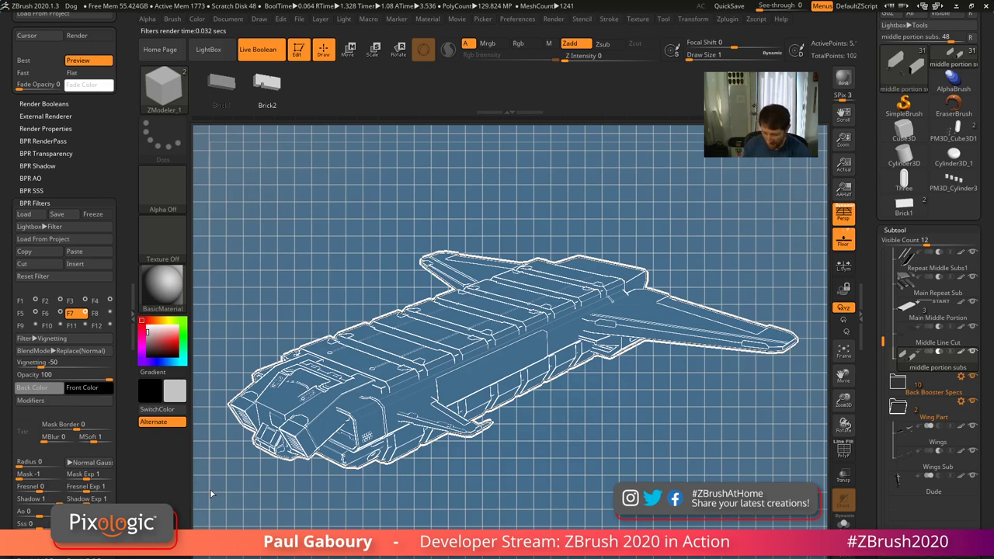
# Set the F7 Vignetting filter's Shadow to 0, Mask to -1 and strength to 100
pyautogui.moveTo(125, 512); pyautogui.dragTo(125, 482)
pyautogui.moveTo(58, 472); pyautogui.dragTo(24, 470)
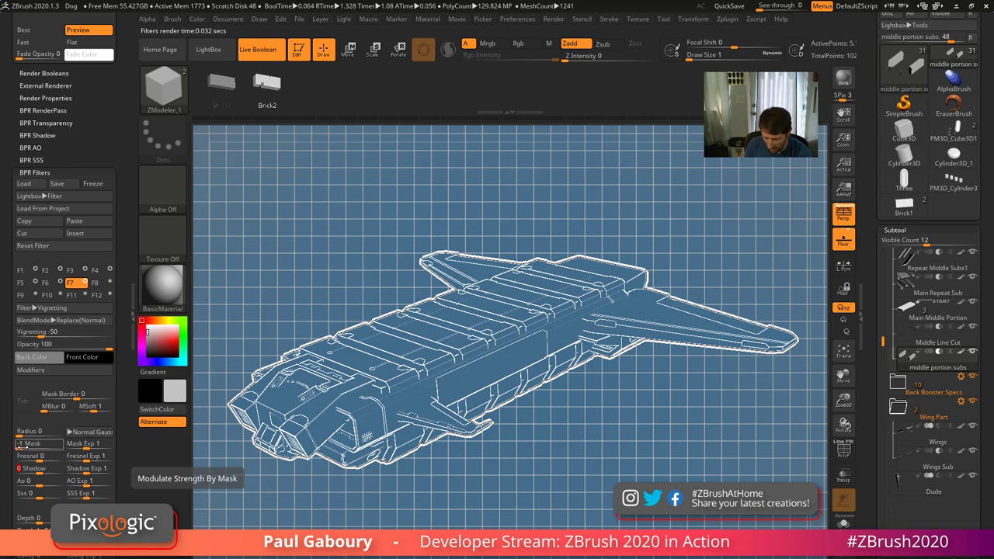
pyautogui.click(22, 447)
pyautogui.click(21, 448)
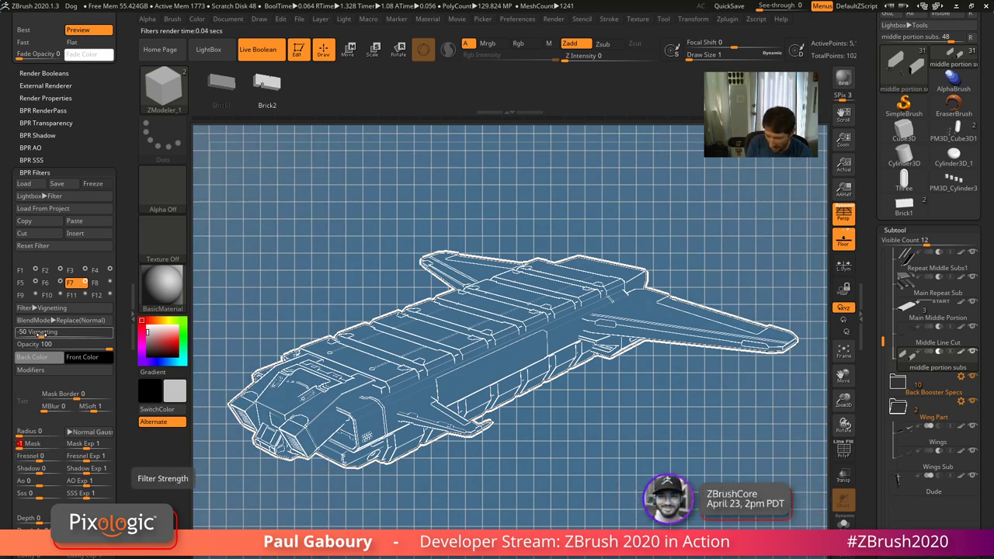
pyautogui.moveTo(38, 333); pyautogui.dragTo(120, 332)
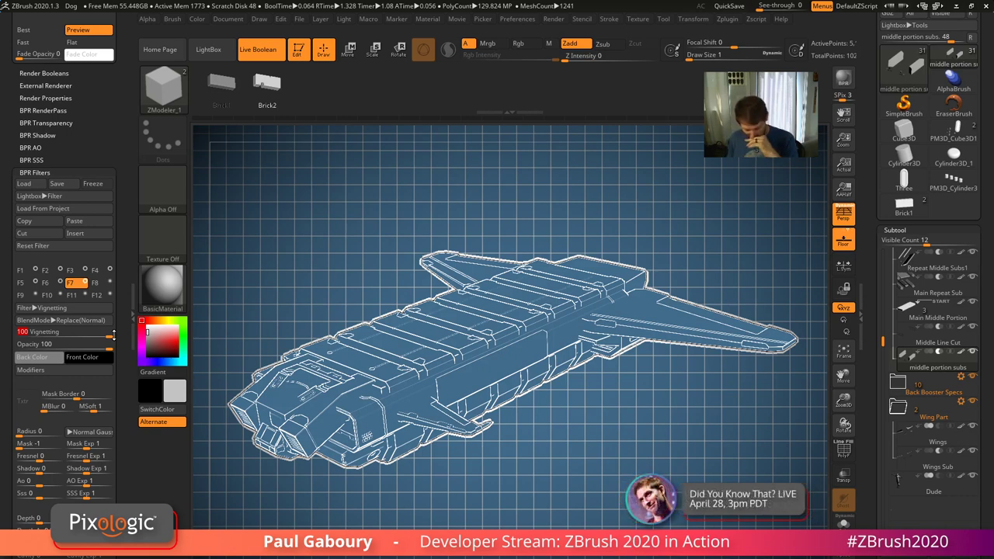
# Test the F1 Paint filter at -100, restore it to 100 and change its front color to white
pyautogui.click(27, 271)
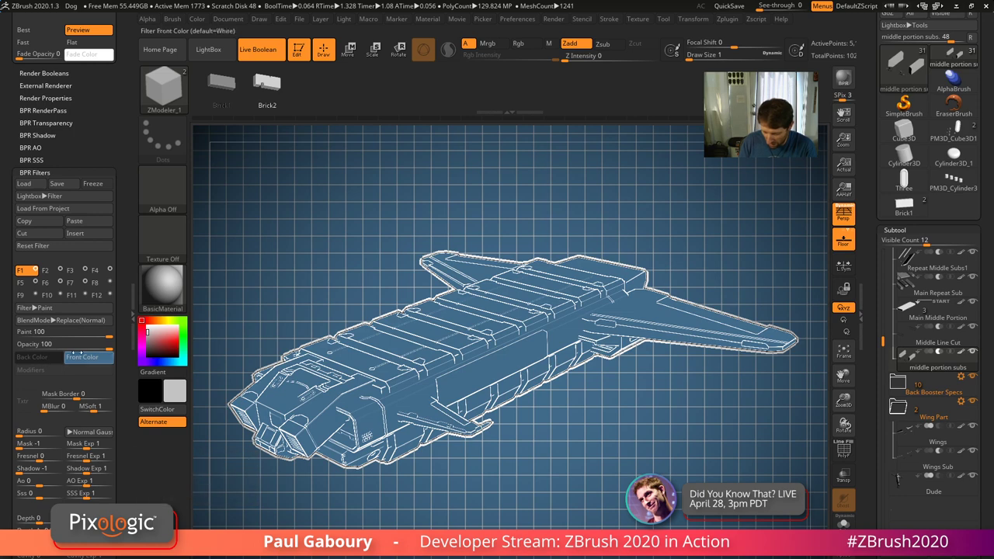
pyautogui.moveTo(77, 334); pyautogui.dragTo(17, 338)
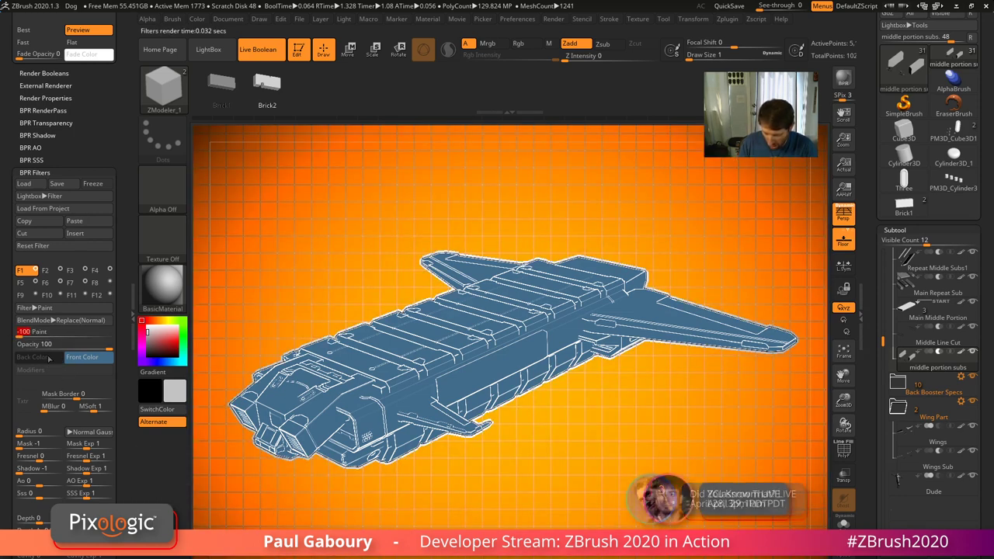
pyautogui.moveTo(31, 334); pyautogui.dragTo(119, 334)
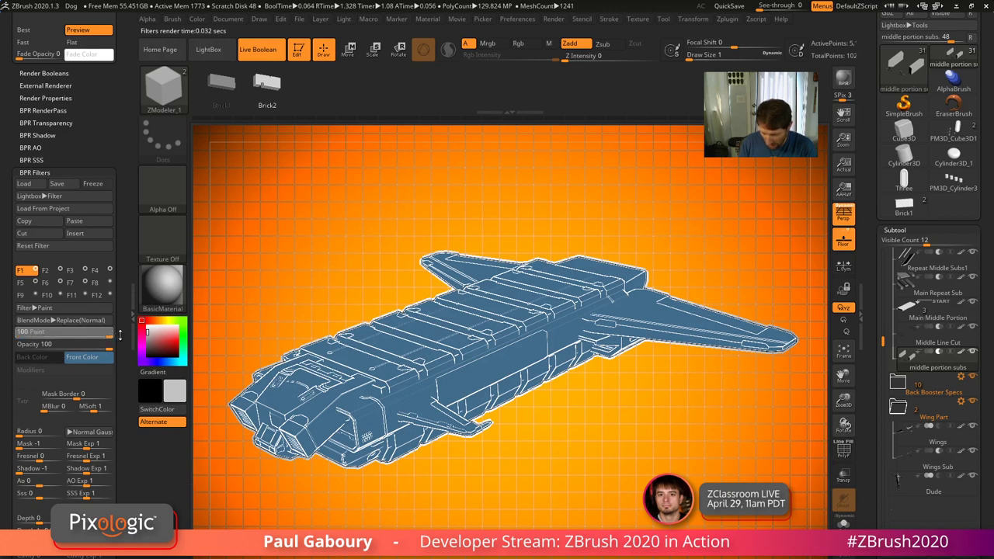
pyautogui.click(103, 359)
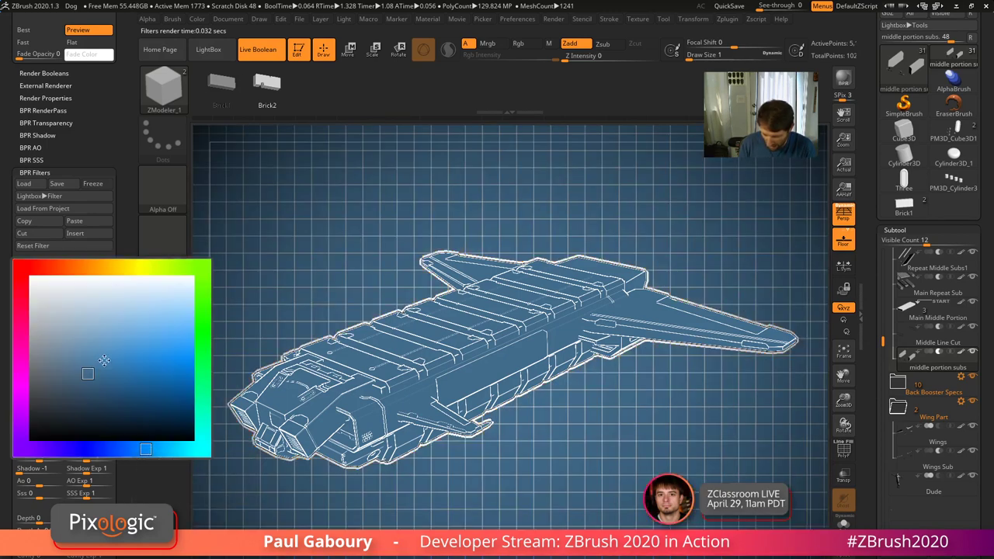
pyautogui.click(24, 276)
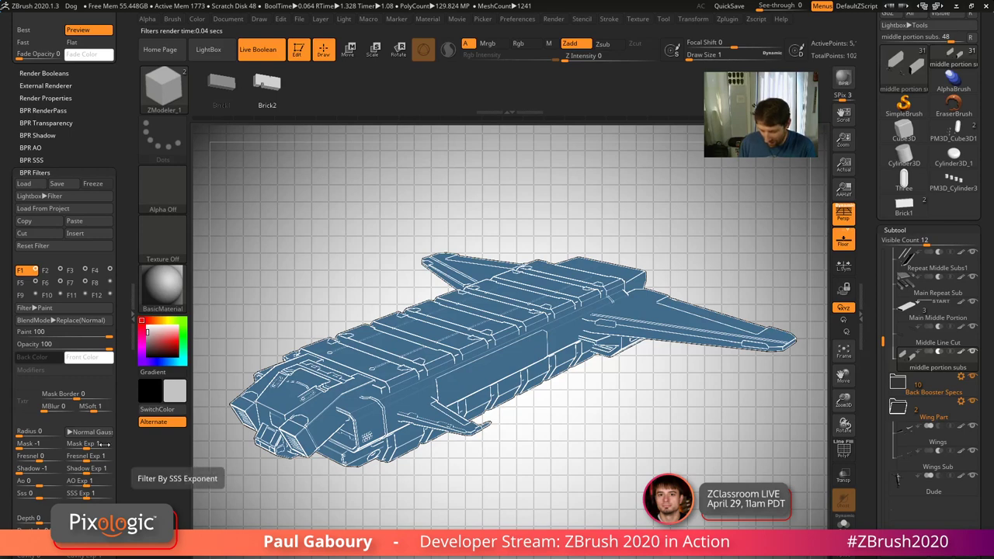
# Set the F2 Outline Edge strength to 100 and its front color to black
pyautogui.click(45, 270)
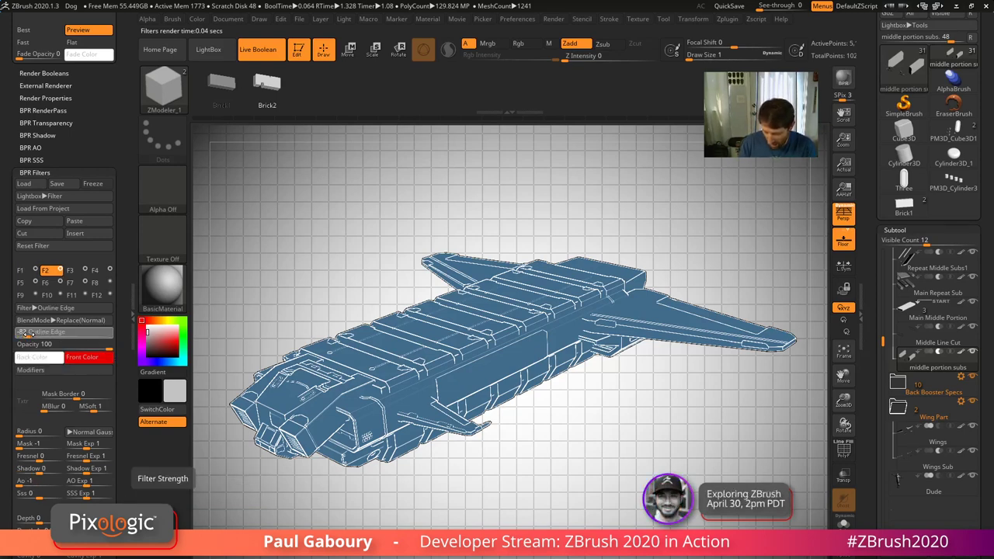
pyautogui.moveTo(100, 335); pyautogui.dragTo(116, 337)
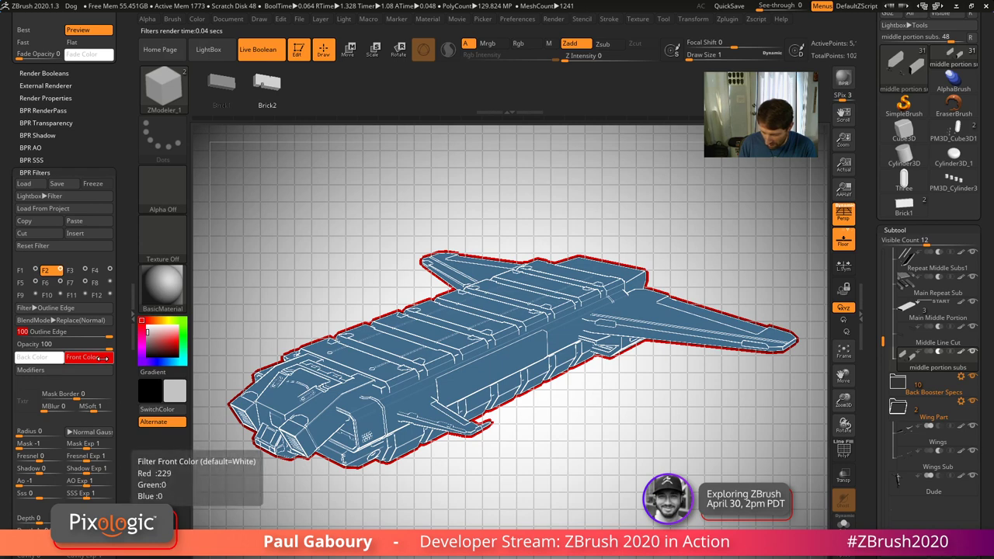
pyautogui.click(101, 359)
pyautogui.click(34, 450)
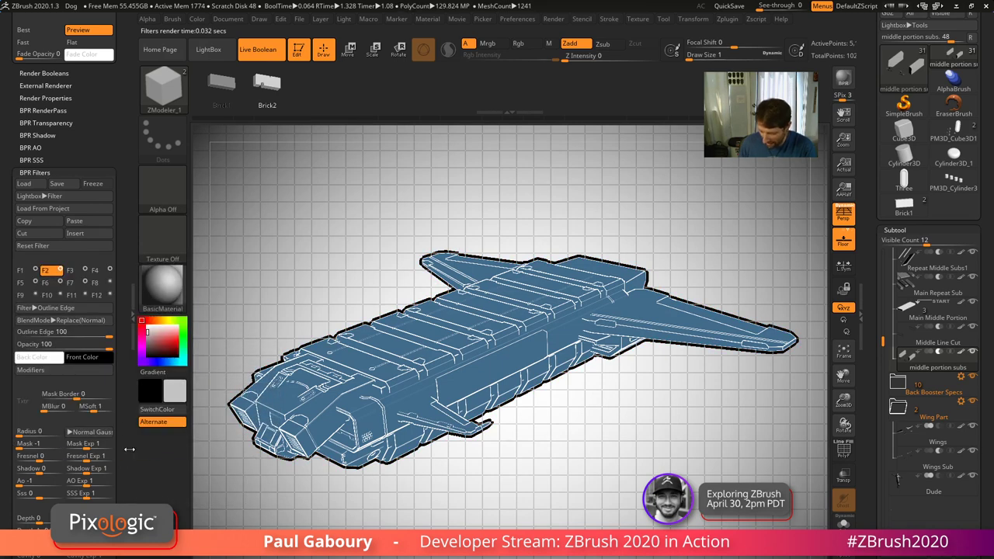
# Change the F3 Paint filter's front color to white and set the F4 Outline Cavity strength to -100
pyautogui.click(70, 269)
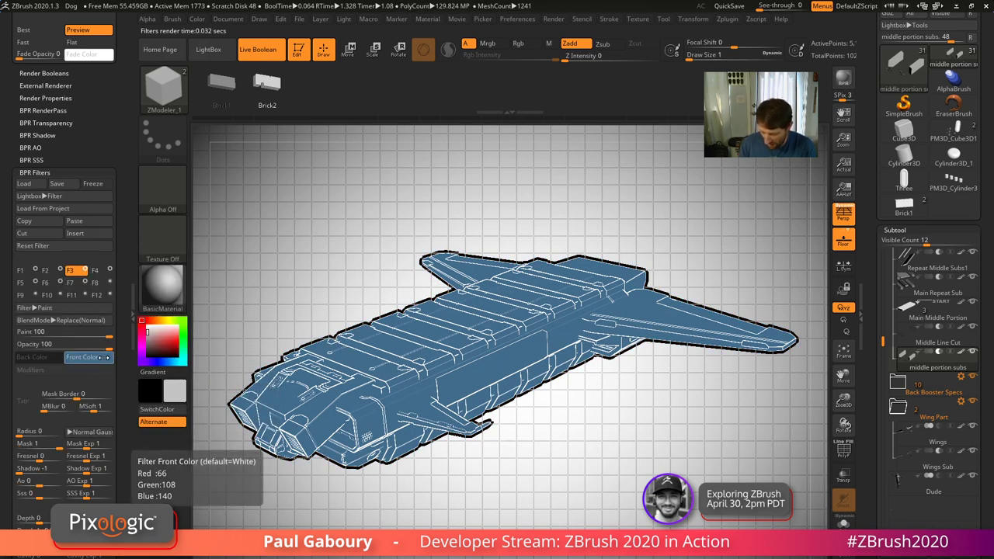
pyautogui.click(105, 358)
pyautogui.click(25, 270)
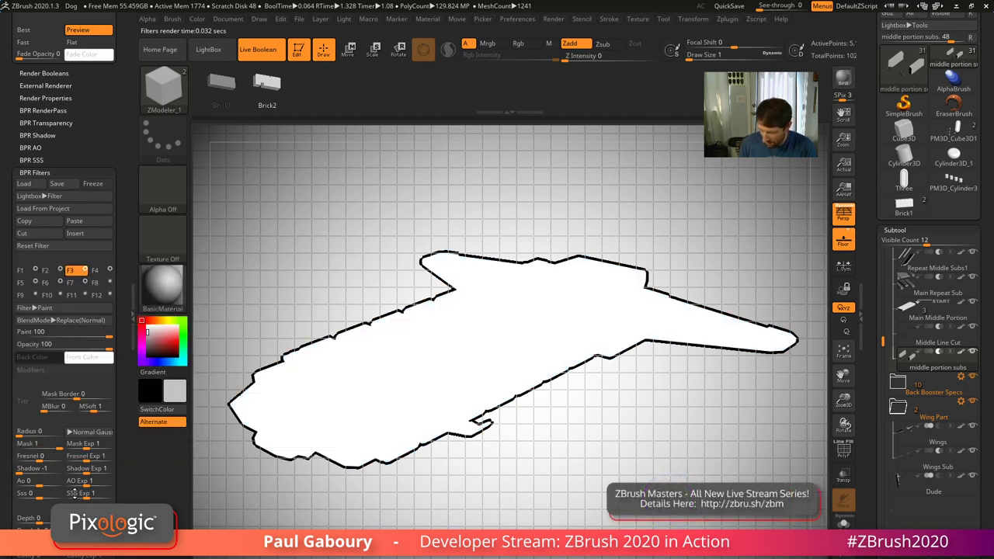
pyautogui.click(95, 269)
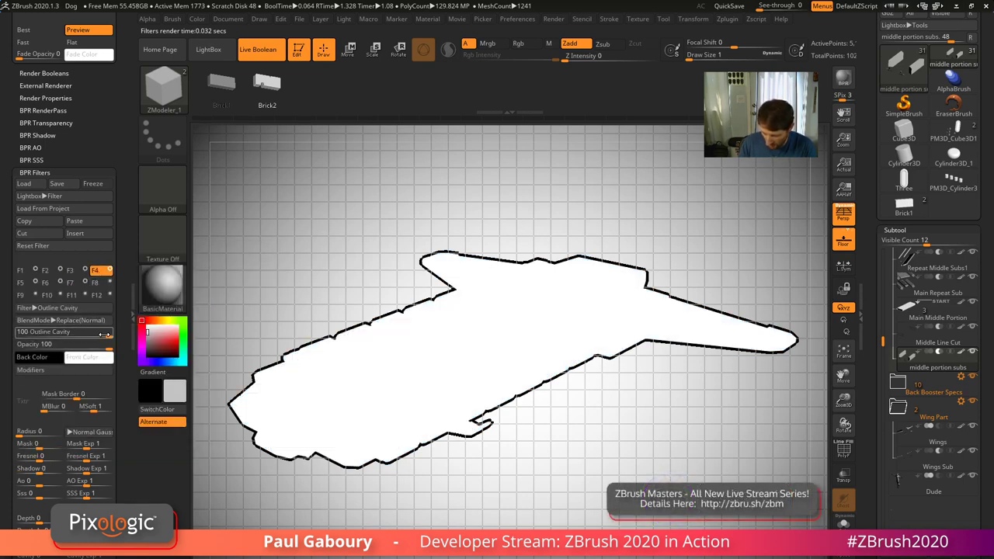
pyautogui.moveTo(103, 334); pyautogui.dragTo(14, 334)
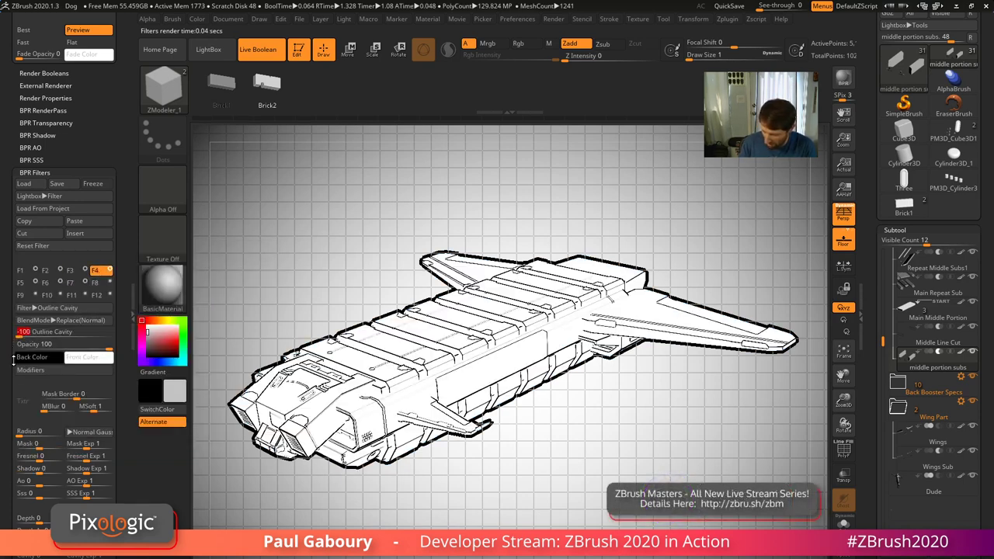
# Toggle the F5 Outline Edge filter to compare its effect, leaving it off
pyautogui.click(21, 282)
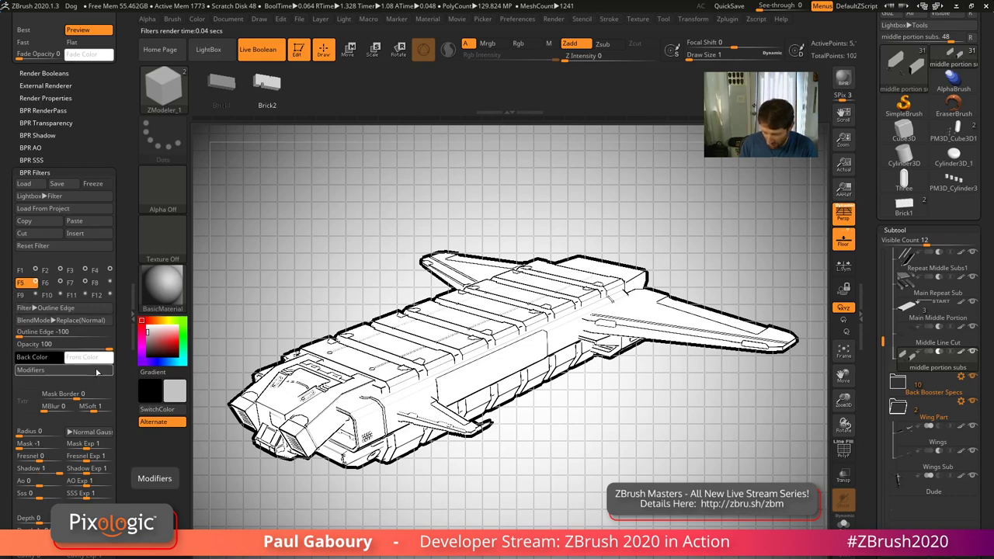
pyautogui.click(35, 282)
pyautogui.click(36, 282)
pyautogui.click(35, 283)
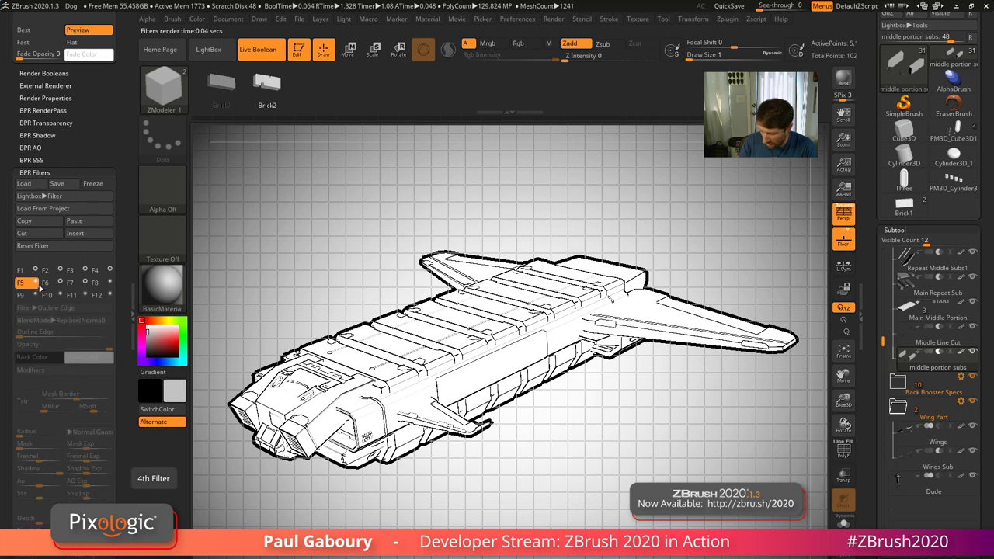
# Toggle the F6 Square screentone off and on to compare, and raise its opacity to 100
pyautogui.click(44, 282)
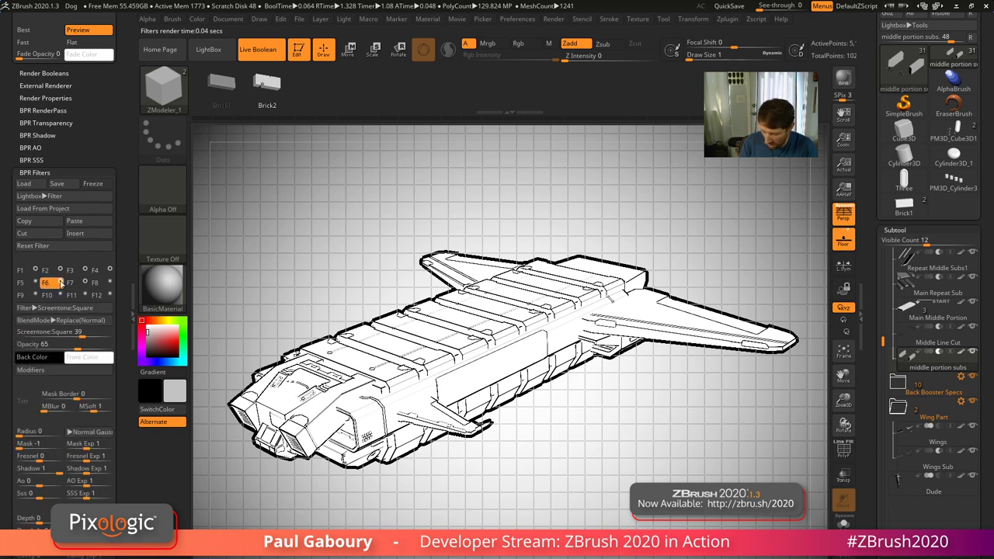
pyautogui.click(60, 284)
pyautogui.click(60, 285)
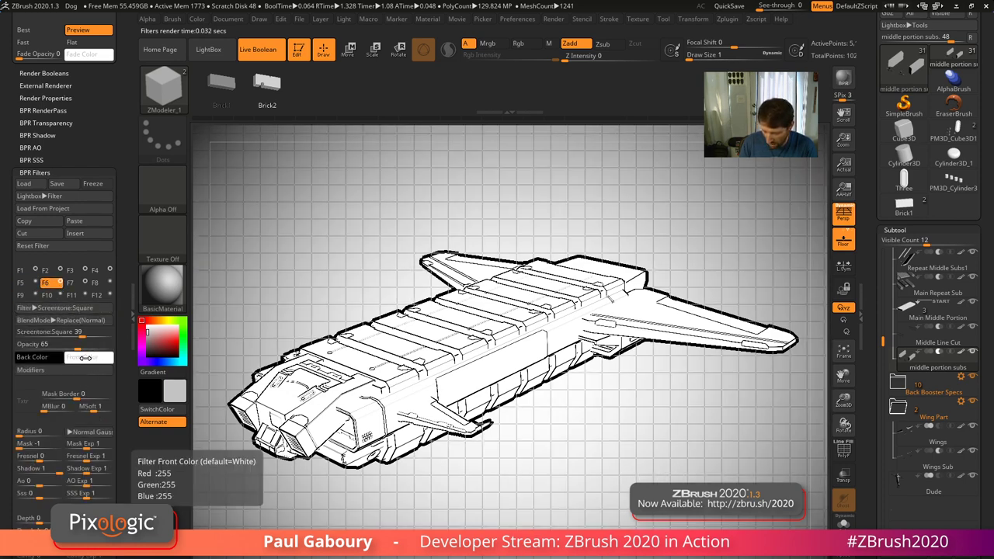
pyautogui.click(78, 345)
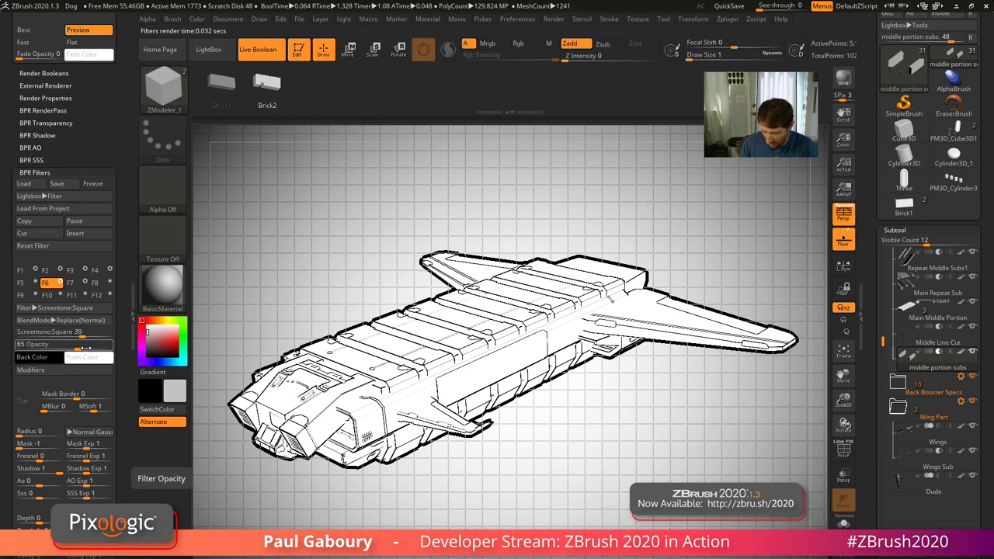
pyautogui.moveTo(79, 349); pyautogui.dragTo(113, 351)
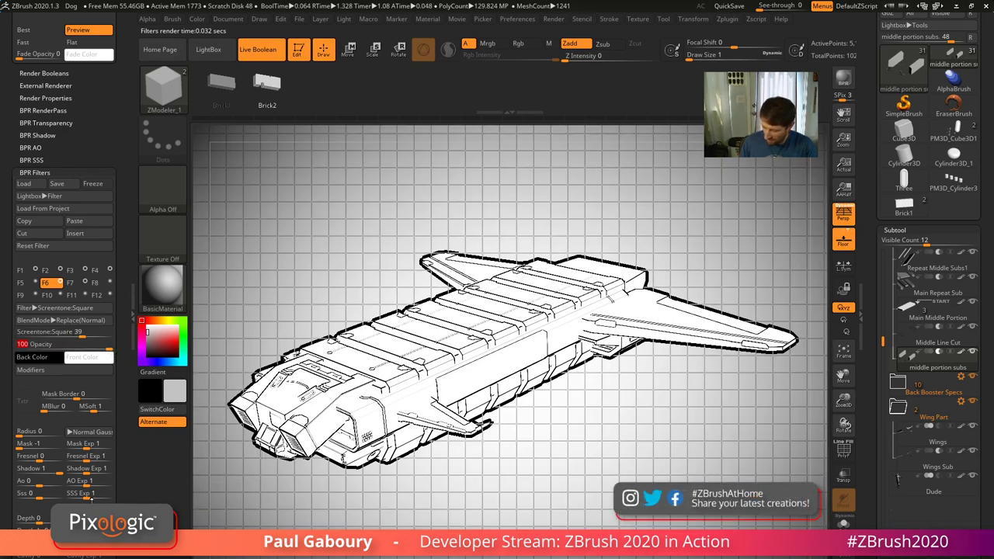
# Toggle the Inner Transparent and Outer Transparent modifiers of the F6 Square screentone, and turn off the F6 and F7 filters
pyautogui.click(31, 370)
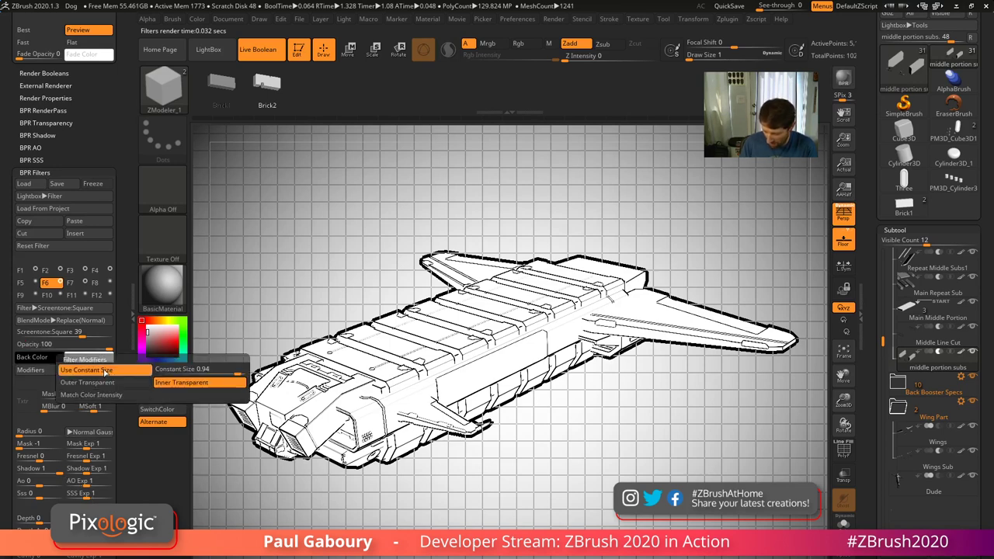
pyautogui.click(188, 382)
pyautogui.click(97, 382)
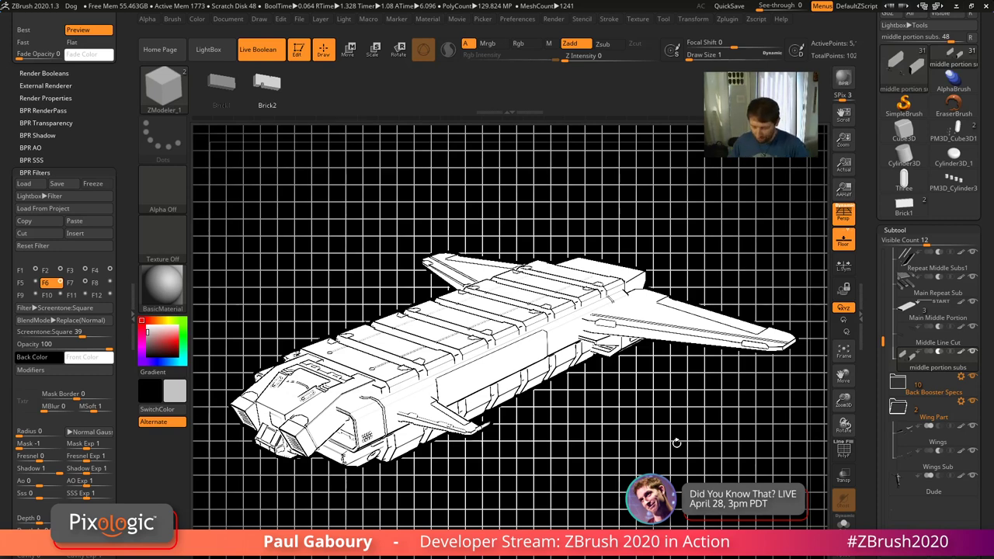
pyautogui.click(57, 283)
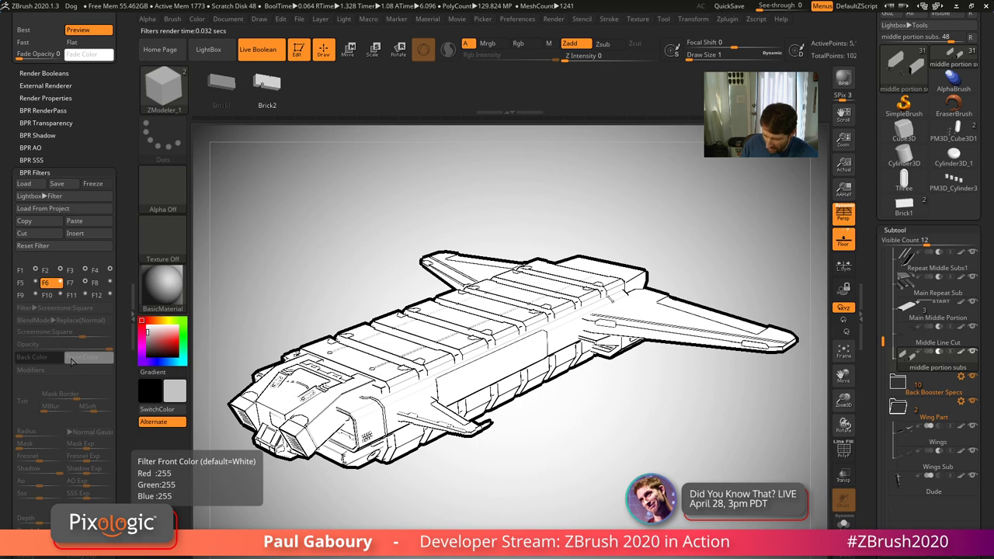
pyautogui.click(84, 282)
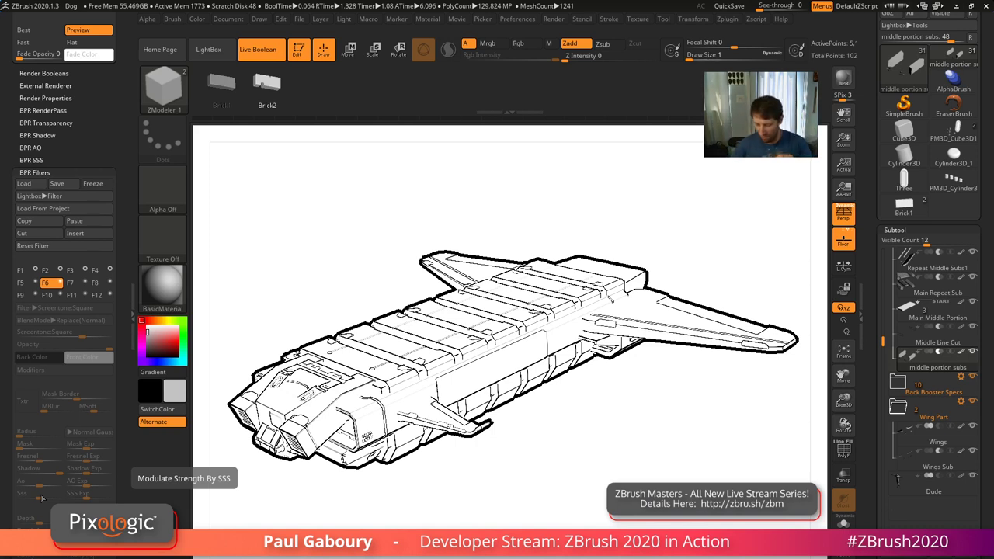
# Set the F1 Paint filter's front color to grey, RGB 150, and turn the filter off
pyautogui.scroll(3, 47, 372)
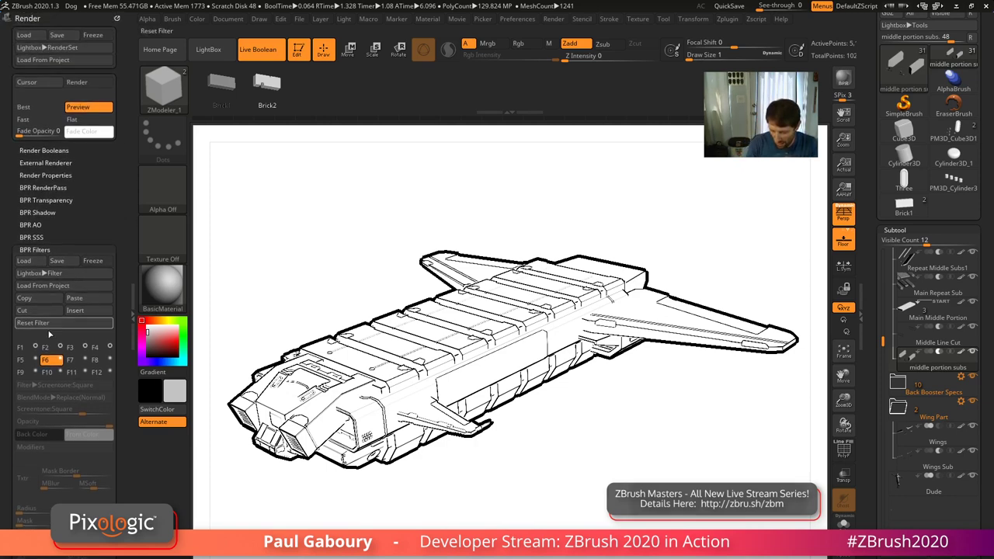
pyautogui.click(27, 347)
pyautogui.click(91, 434)
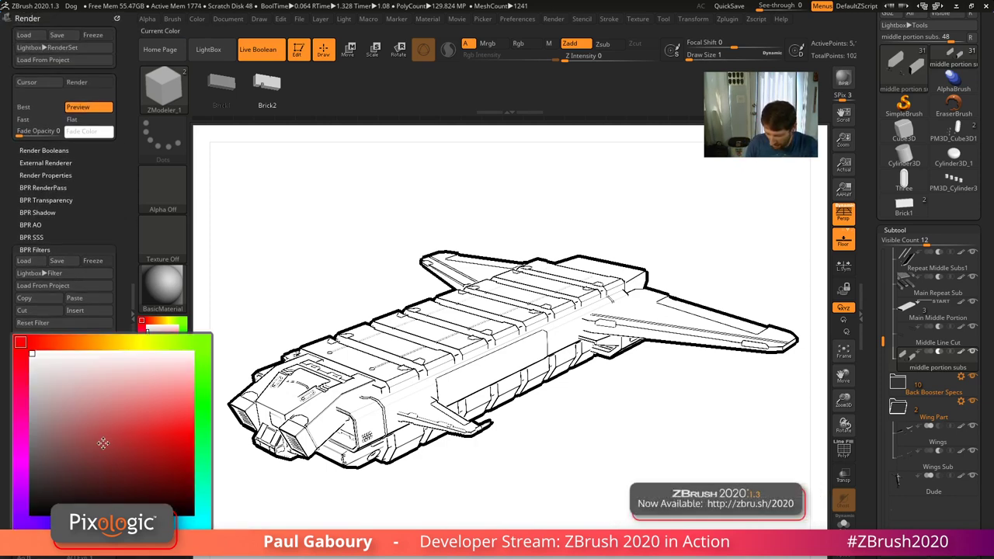
pyautogui.click(29, 406)
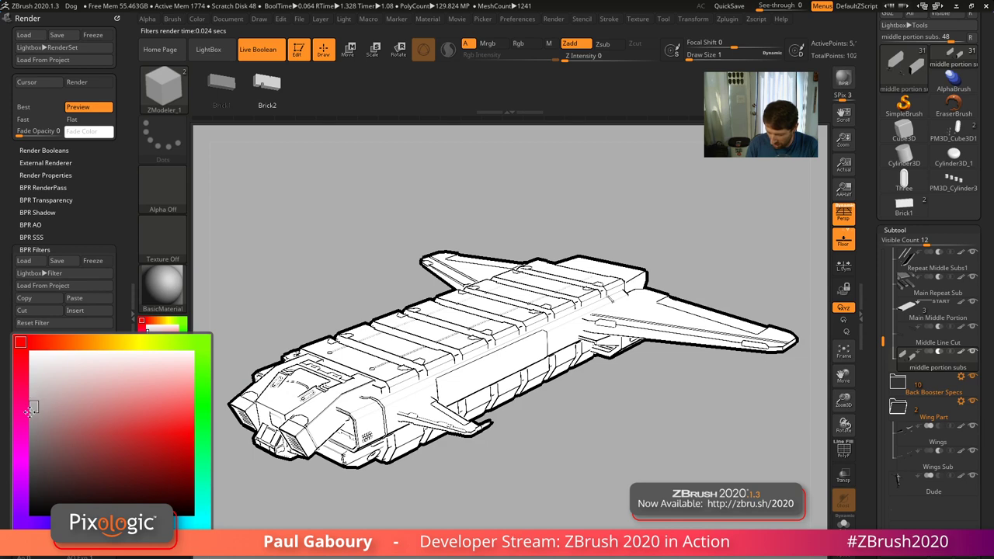
pyautogui.moveTo(29, 412); pyautogui.dragTo(31, 419)
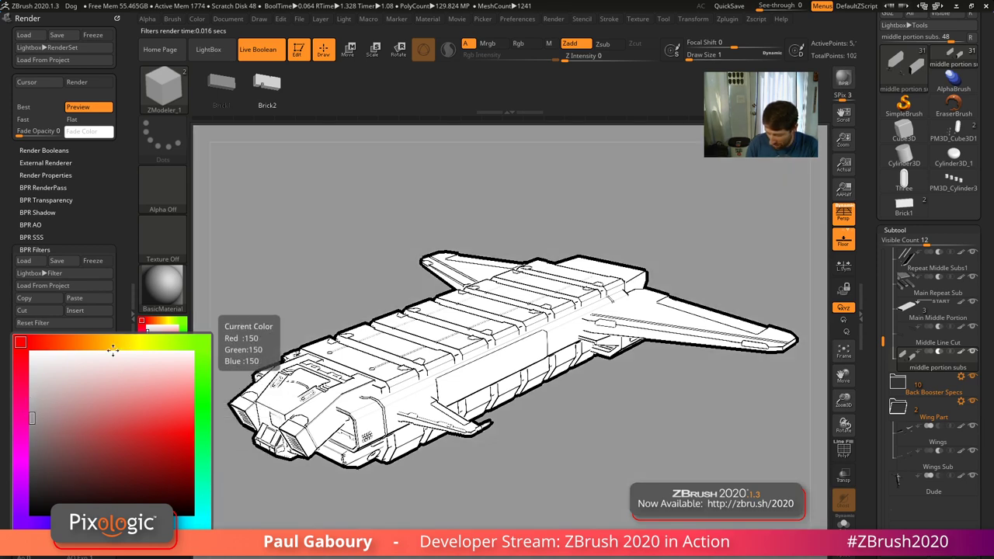
pyautogui.click(34, 347)
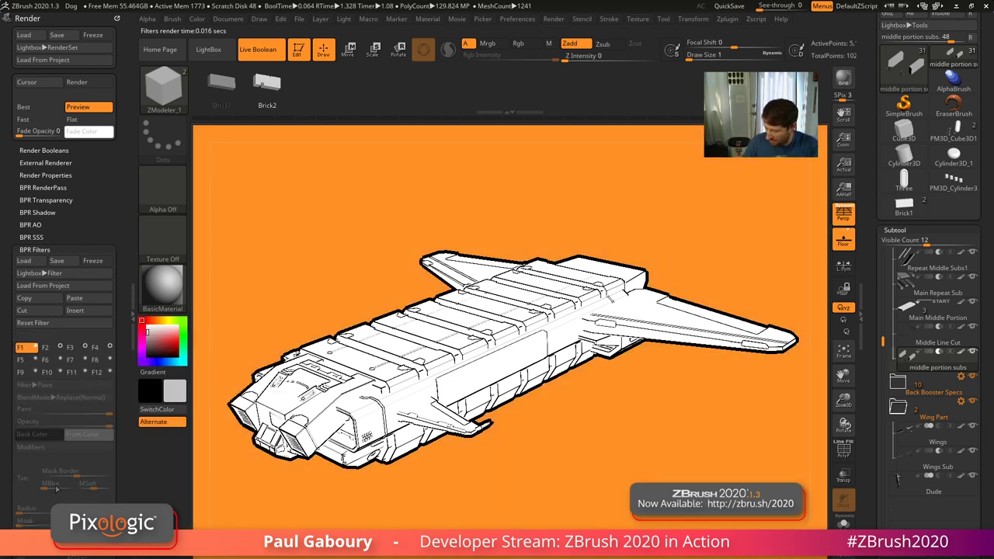
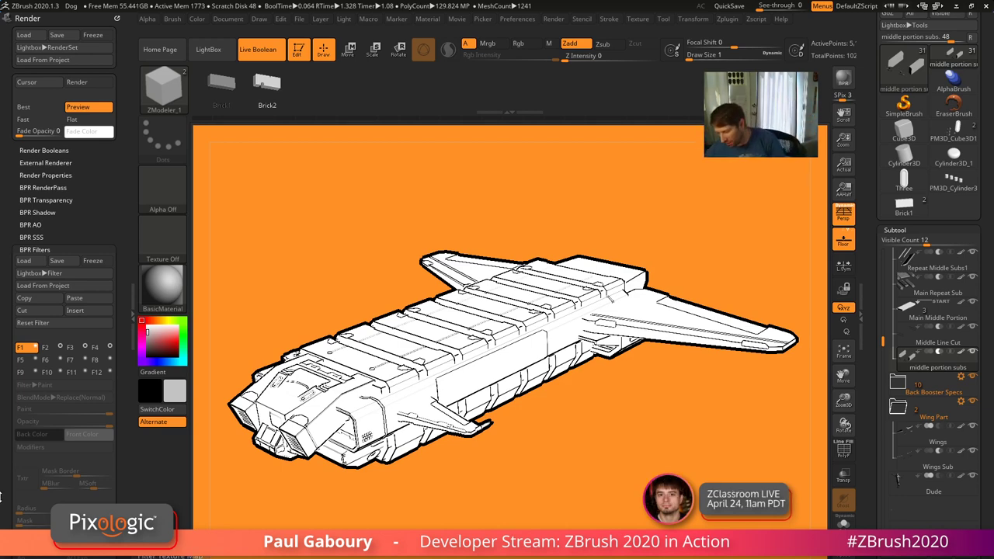
# Resize the document to a width of 6000 and a height of 4000
pyautogui.click(843, 190)
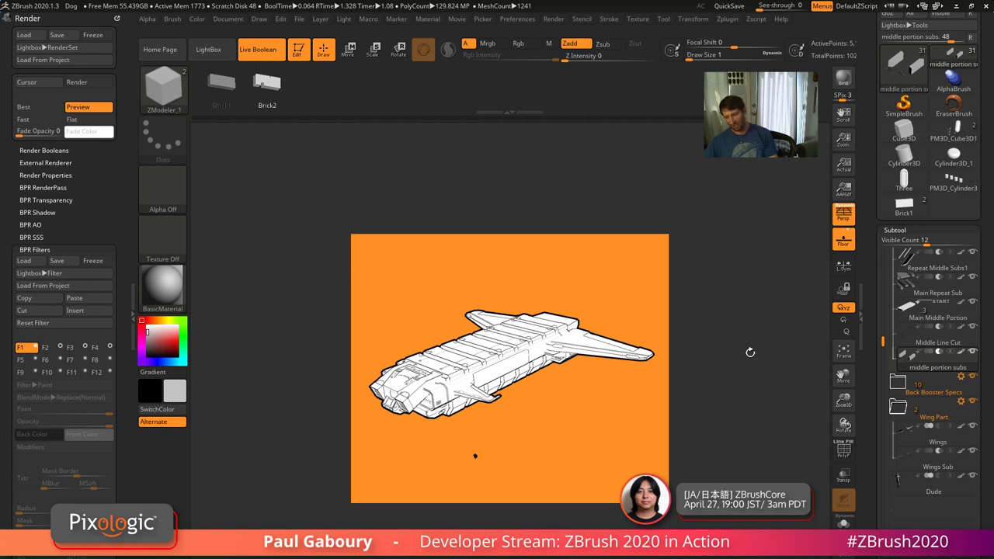
pyautogui.click(843, 165)
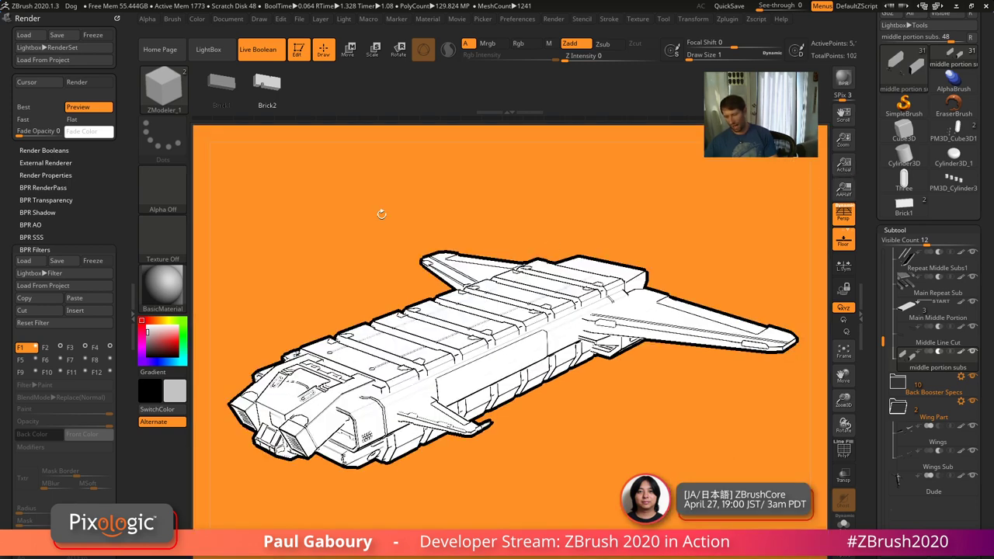
pyautogui.click(240, 21)
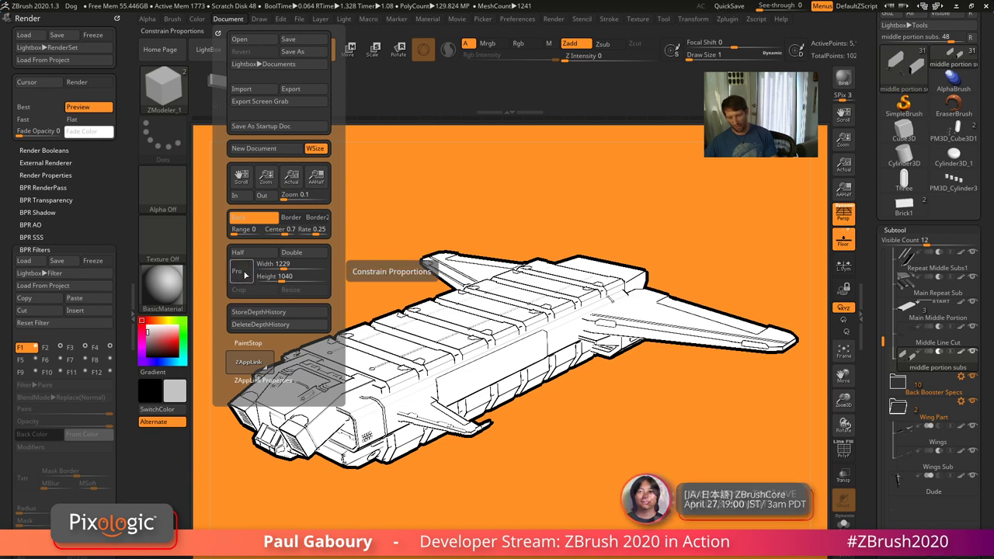
pyautogui.click(284, 264)
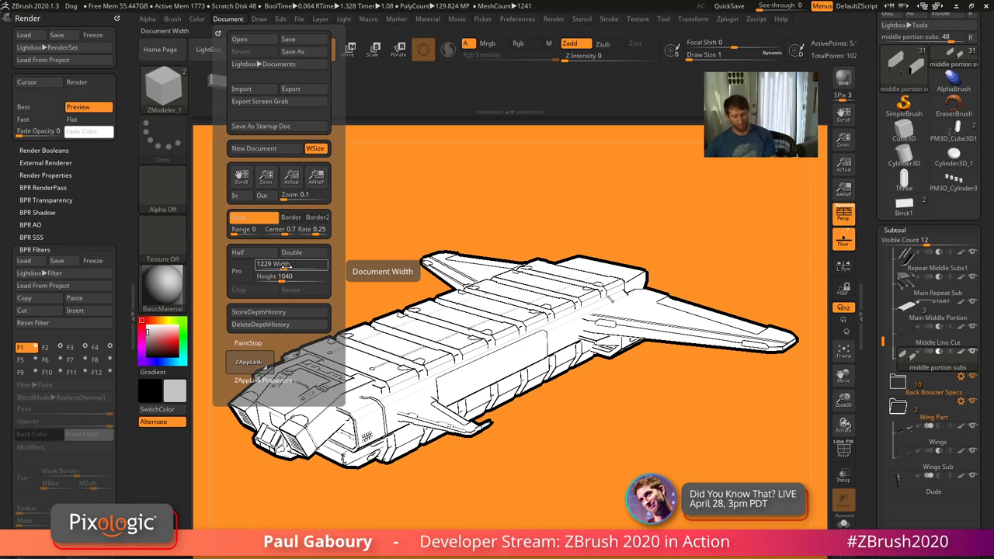
pyautogui.write('1508')
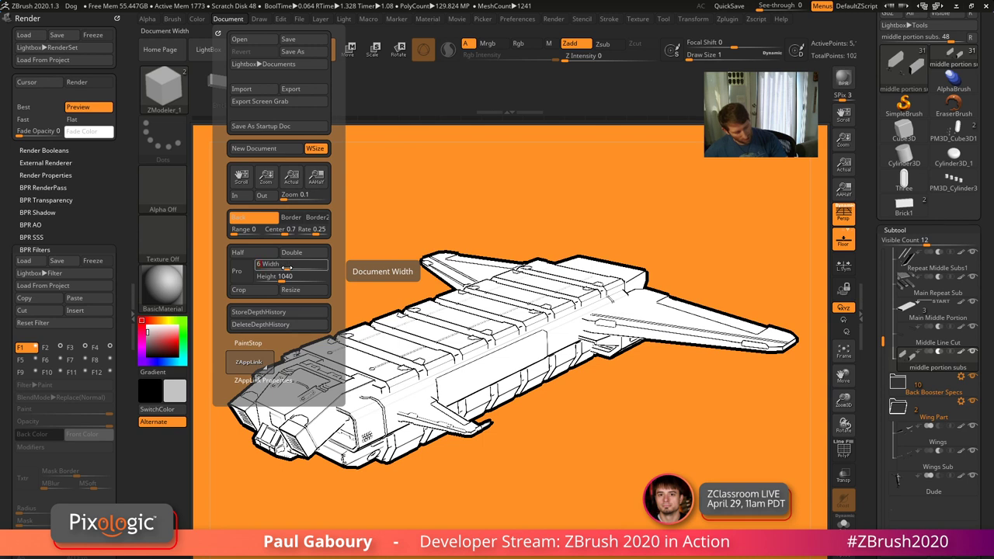
pyautogui.click(285, 277)
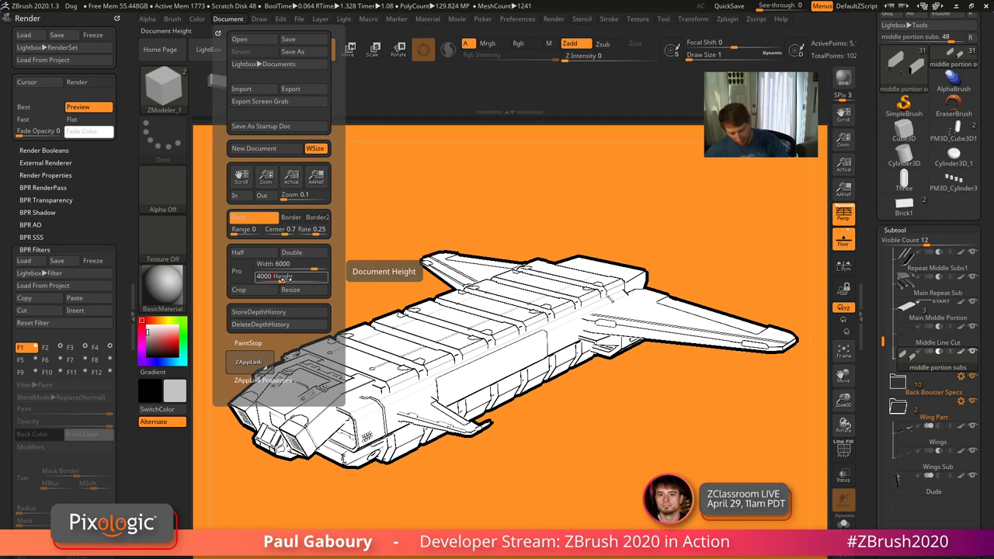
pyautogui.press('Return')
pyautogui.click(297, 292)
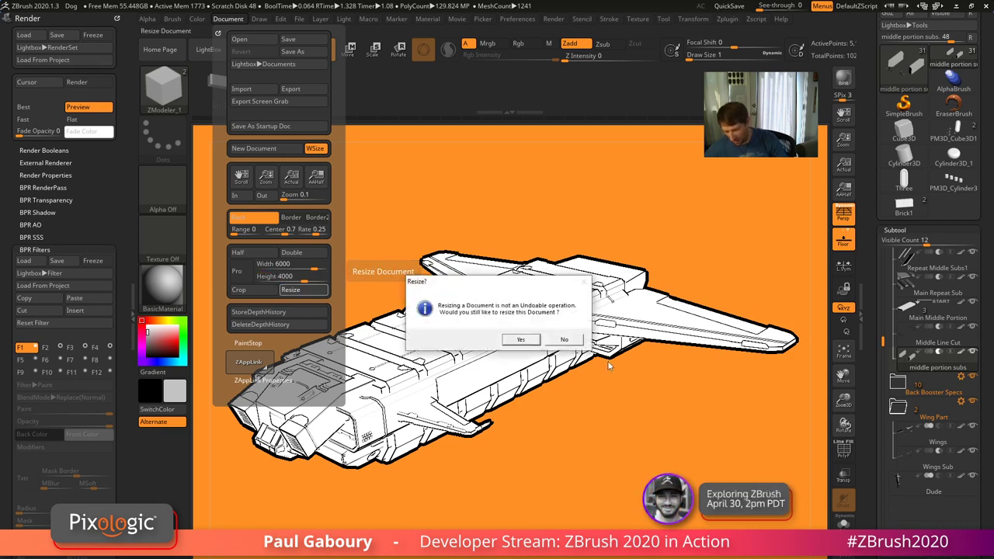
pyautogui.click(522, 341)
# Clear the enlarged canvas, fit it in view, and redraw the spaceship on it in Edit mode
pyautogui.press('ctrl')
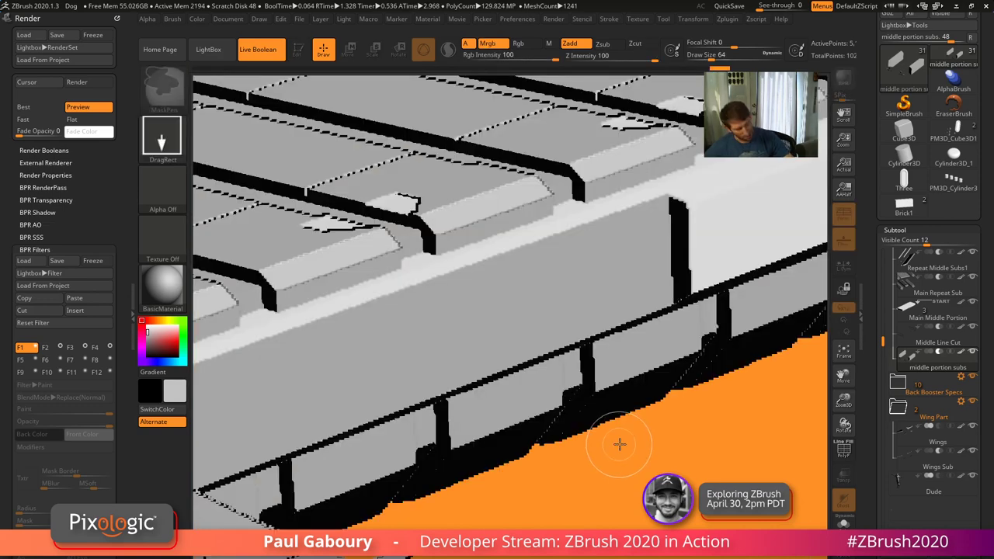
pyautogui.hotkey('ctrl', 'n')
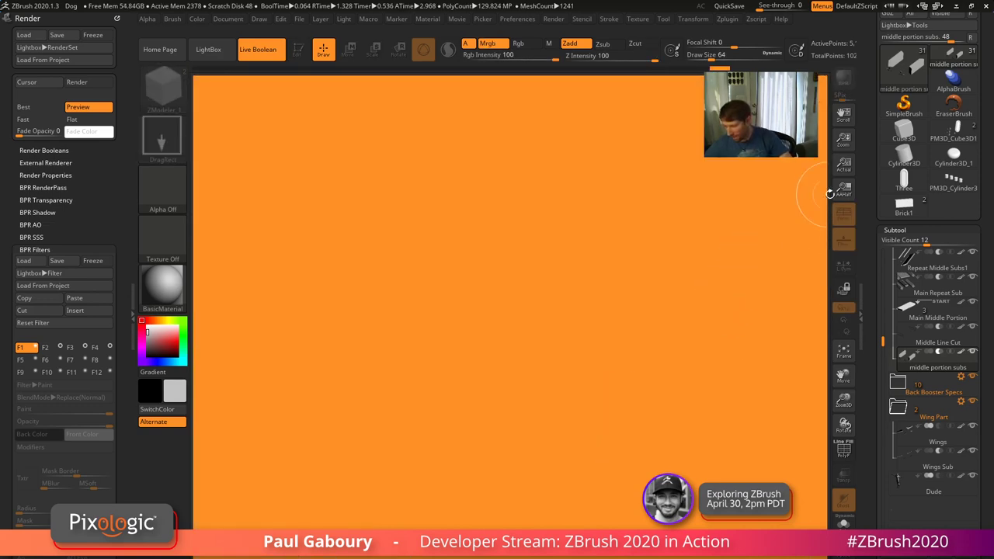
pyautogui.moveTo(840, 142); pyautogui.dragTo(846, 142)
pyautogui.hotkey('ctrl', '0')
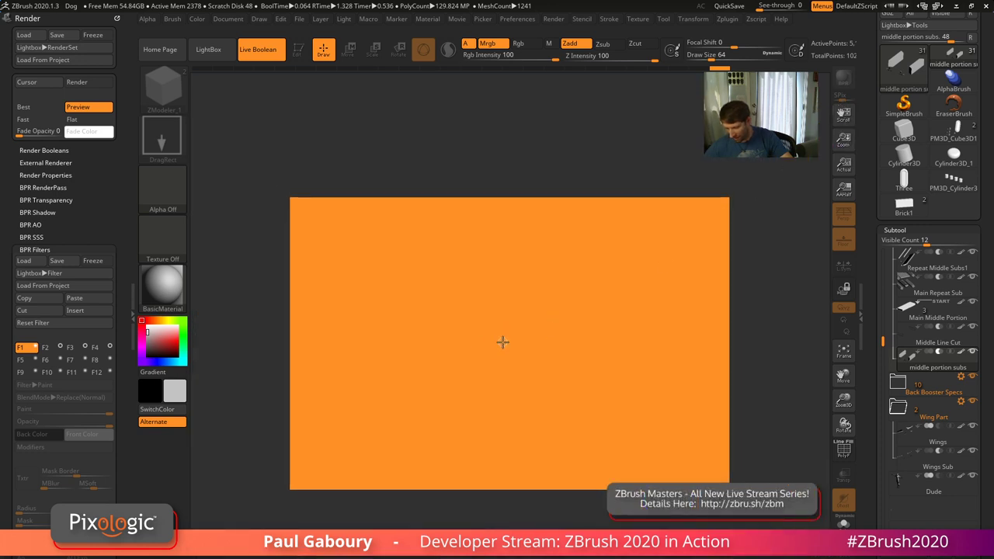
pyautogui.moveTo(503, 348)
pyautogui.mouseDown()
pyautogui.moveTo(503, 389)
pyautogui.moveTo(490, 393)
pyautogui.mouseUp()
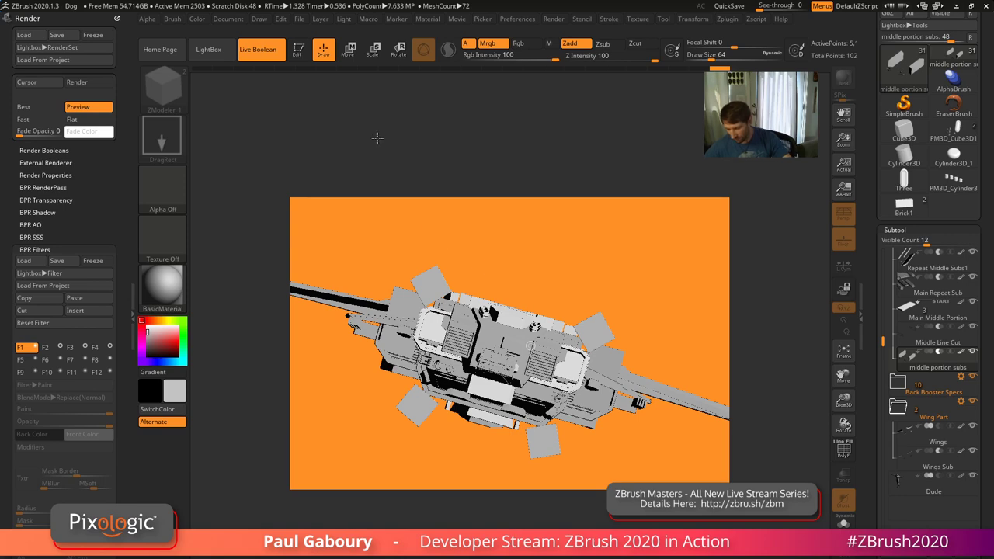
pyautogui.moveTo(429, 124); pyautogui.dragTo(374, 136)
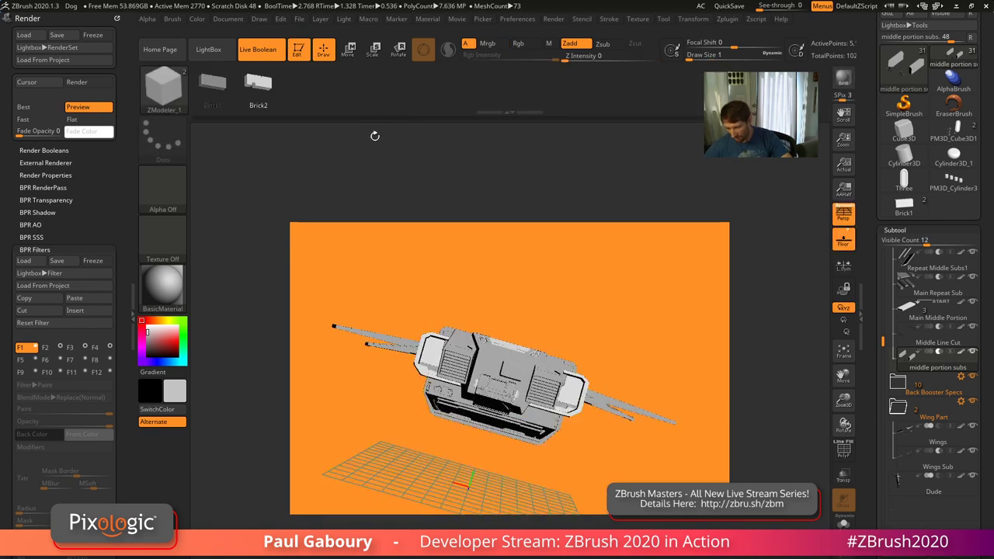
# Frame the spaceship in a three-quarter view inside the document, disabling Live Boolean while positioning and enabling it again
pyautogui.moveTo(676, 313)
pyautogui.mouseDown()
pyautogui.moveTo(670, 319)
pyautogui.moveTo(691, 317)
pyautogui.mouseUp()
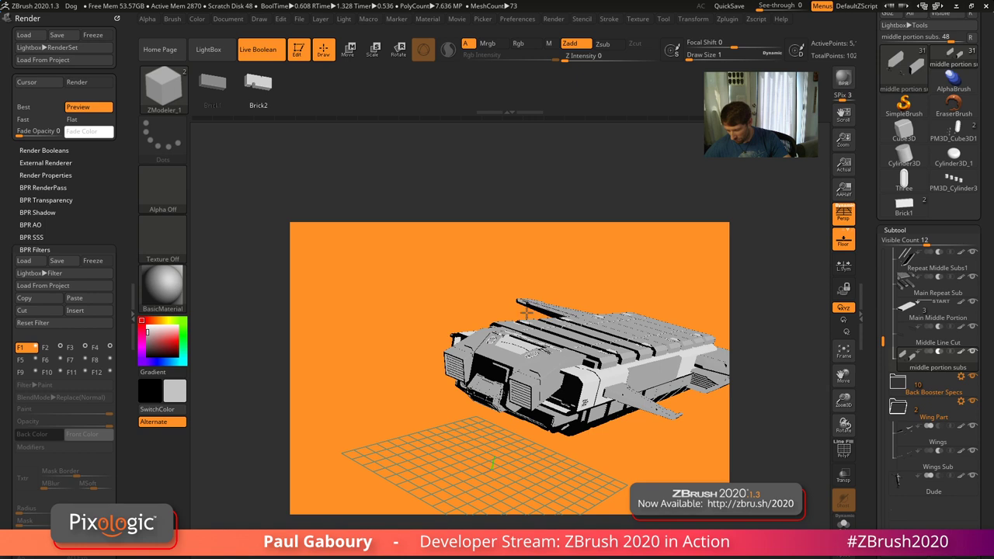
pyautogui.moveTo(524, 310); pyautogui.dragTo(566, 292)
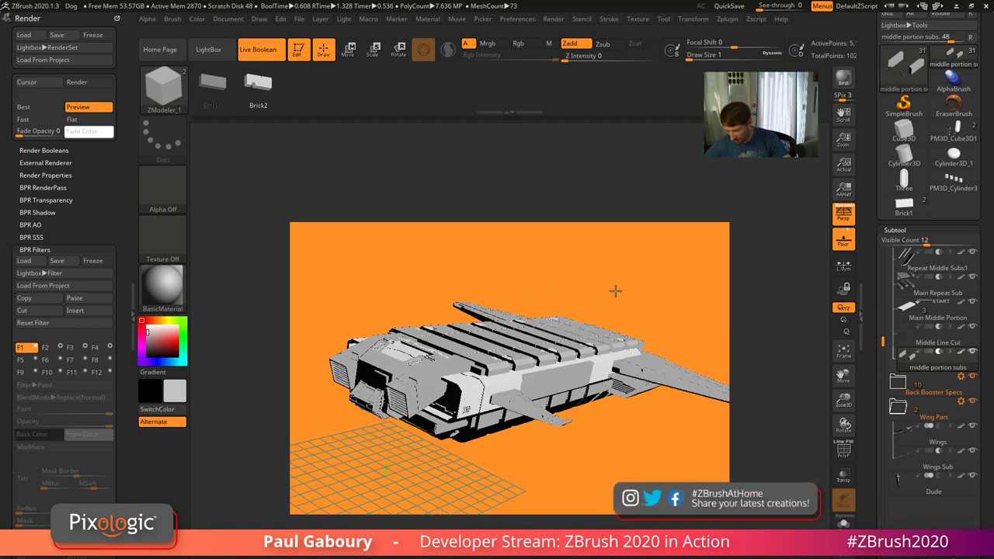
pyautogui.moveTo(618, 292); pyautogui.dragTo(687, 479)
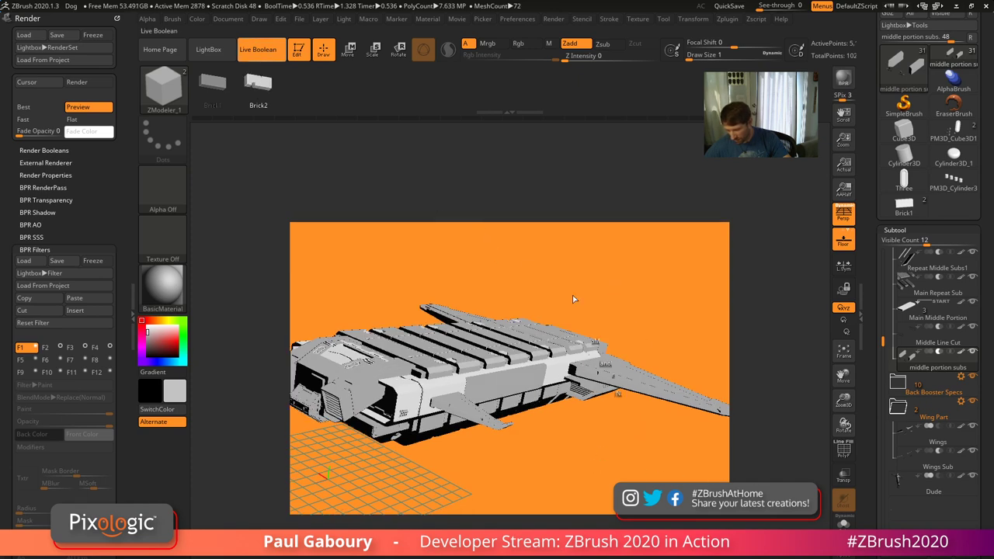
pyautogui.hotkey('shift', 'b')
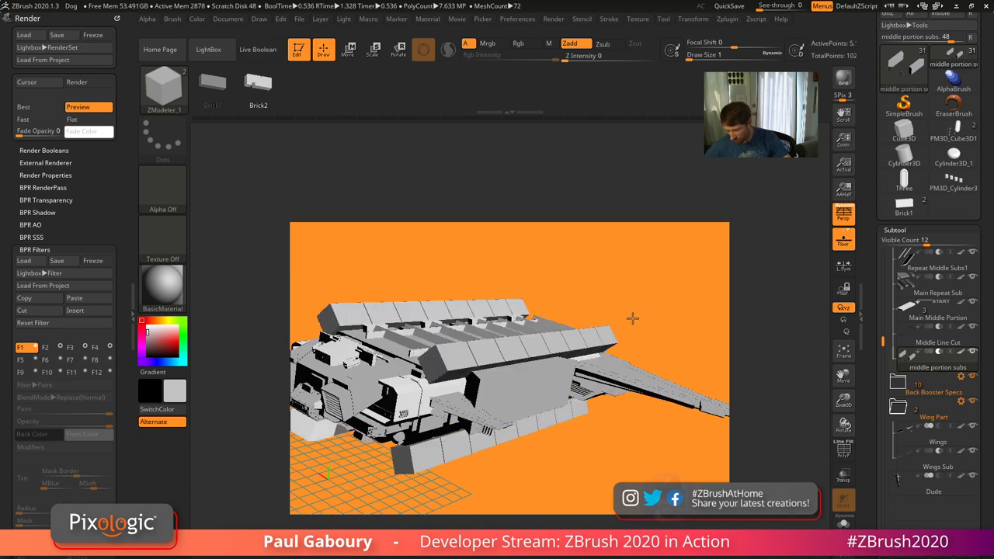
pyautogui.moveTo(606, 375); pyautogui.dragTo(602, 379, button='right')
pyautogui.keyDown('alt'); pyautogui.moveTo(628, 425); pyautogui.dragTo(578, 411, button='right'); pyautogui.keyUp('alt')
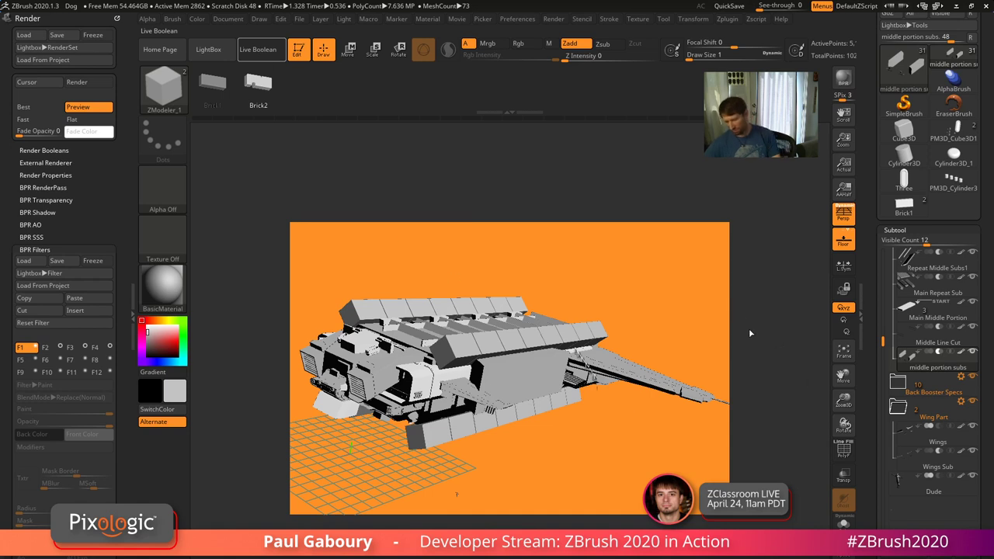
pyautogui.hotkey('ctrl', 'alt', 'b')
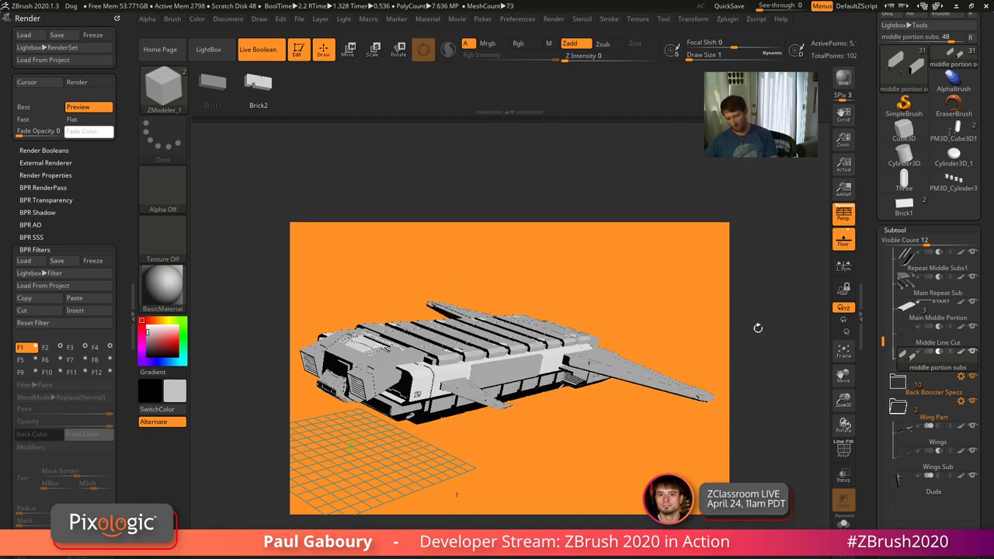
# Render the framed spaceship with BPR while viewing the document at antialiased half size
pyautogui.click(845, 191)
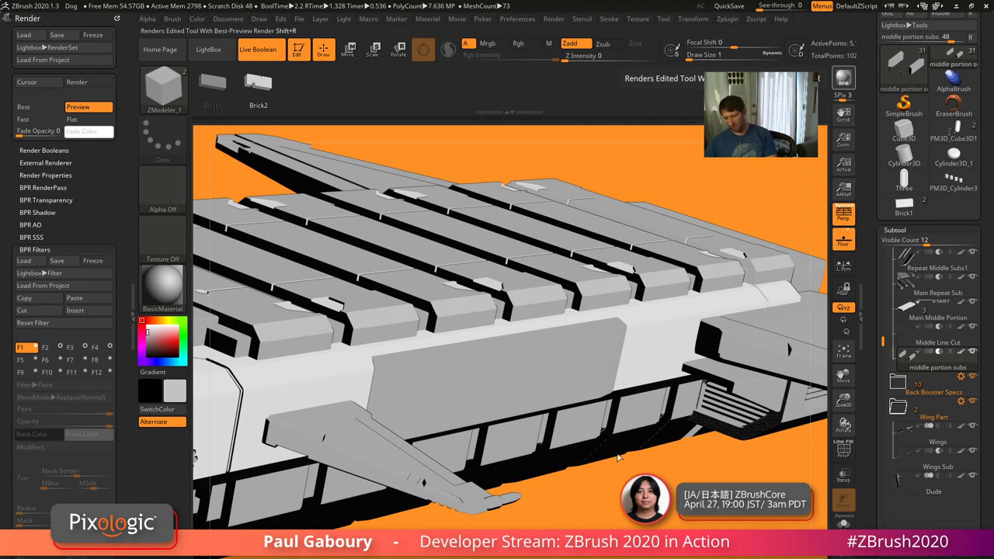
pyautogui.hotkey('shift', 'r')
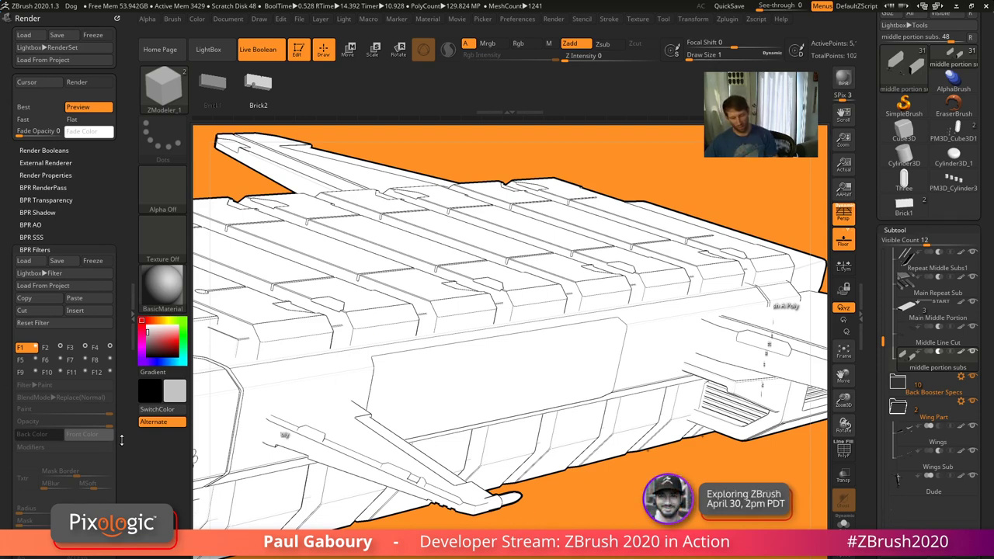
# Toggle the F1 Paint and F2 Outline Edge filters on and off to compare their effect on the whole render
pyautogui.click(30, 350)
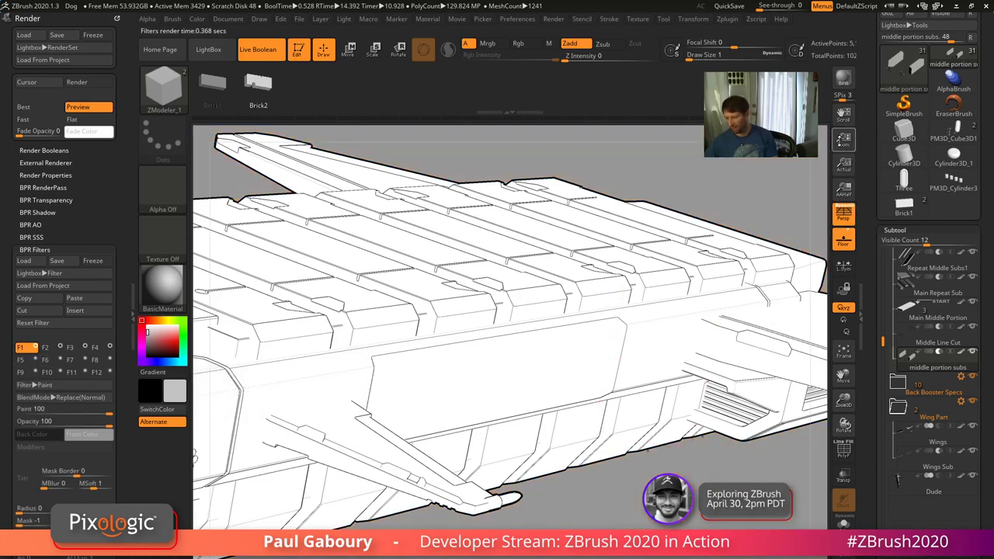
pyautogui.moveTo(840, 141); pyautogui.dragTo(833, 202)
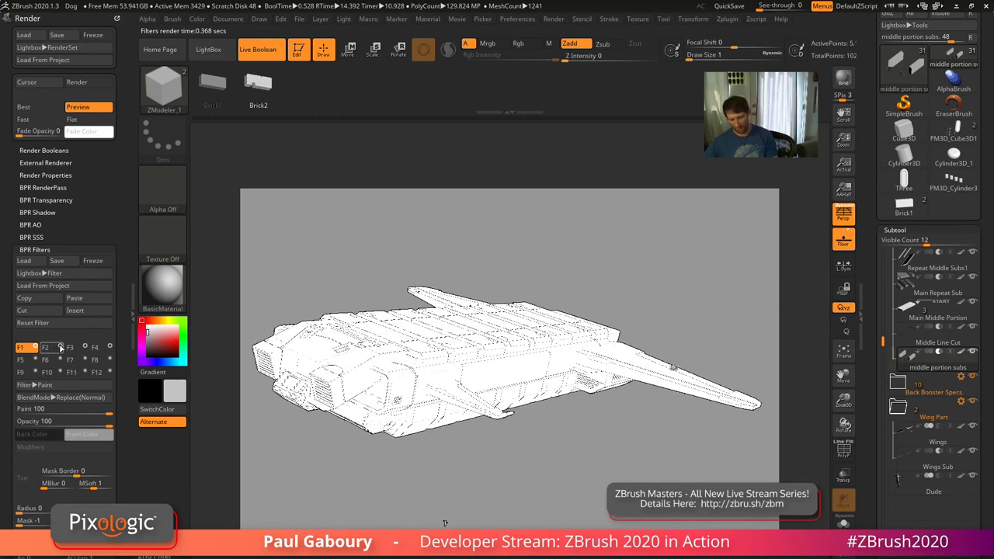
pyautogui.click(60, 348)
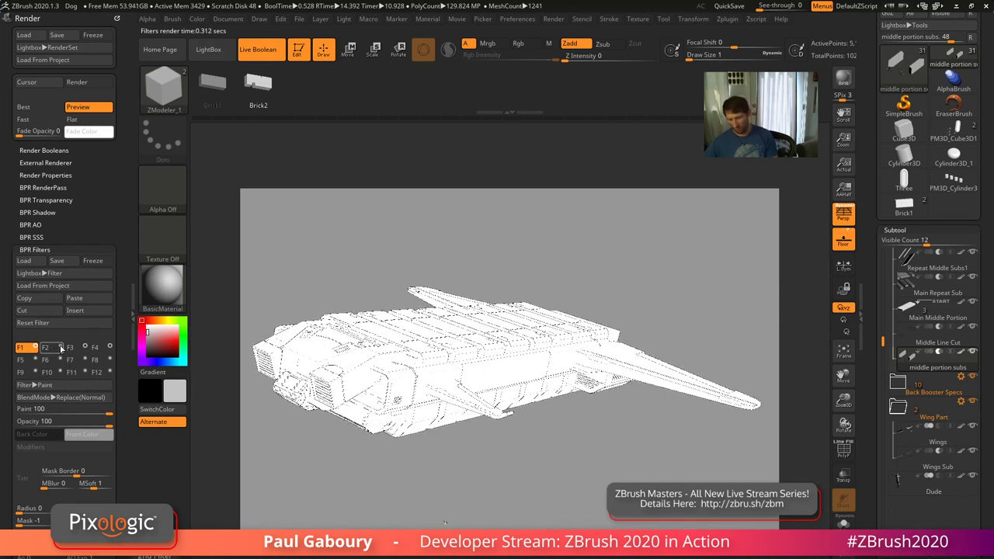
pyautogui.click(61, 348)
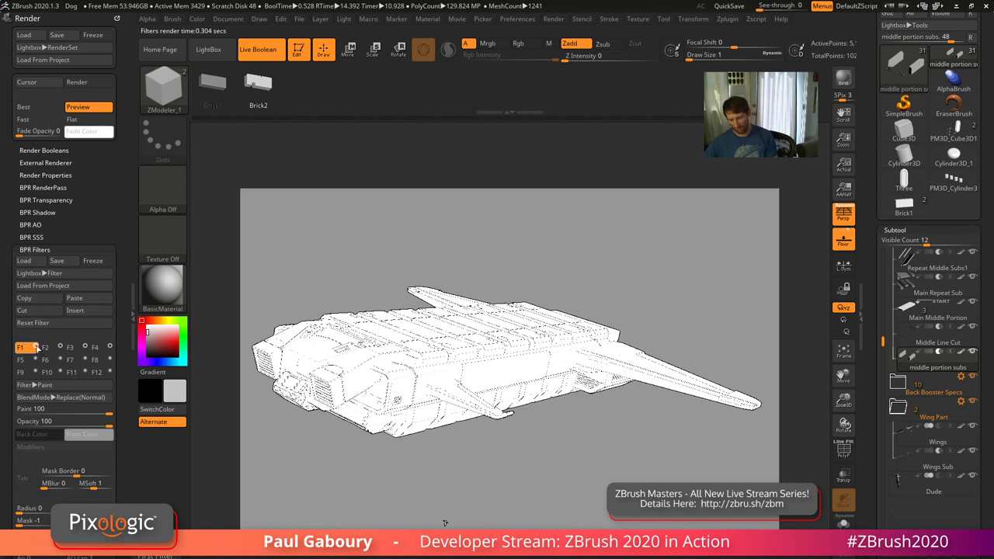
pyautogui.click(37, 348)
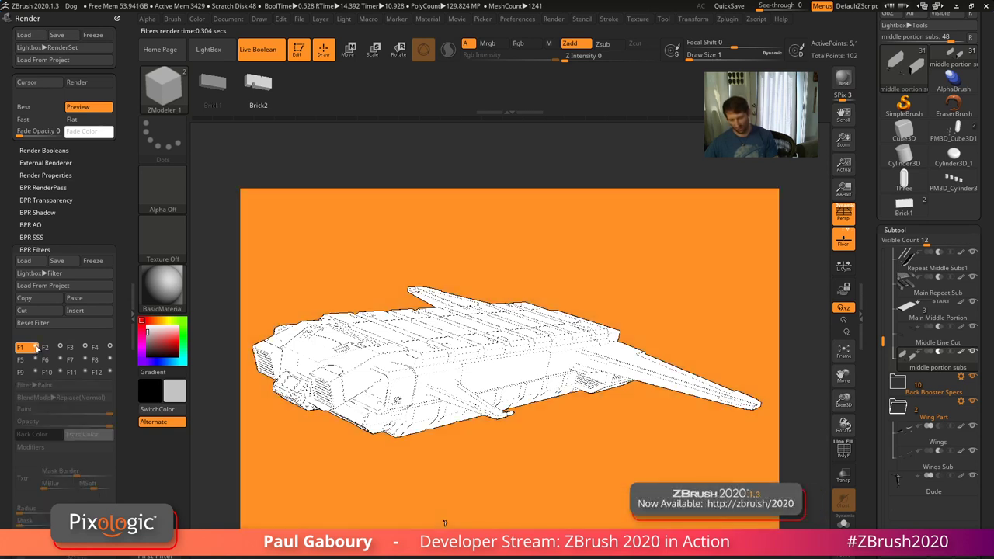
# Change the F3 Paint filter's front colour to cyan and check the lines at actual size and antialiased half size
pyautogui.click(45, 348)
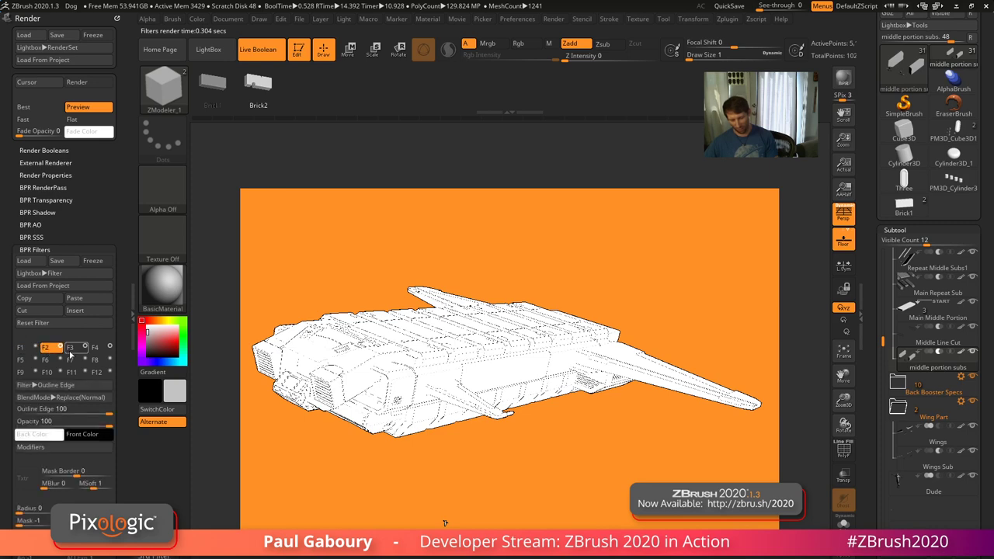
pyautogui.click(96, 435)
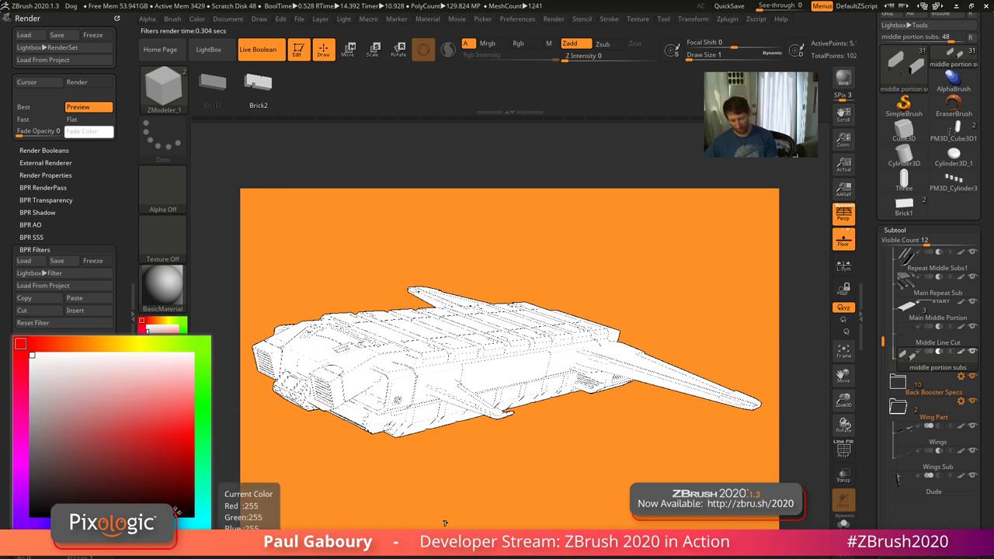
pyautogui.click(185, 524)
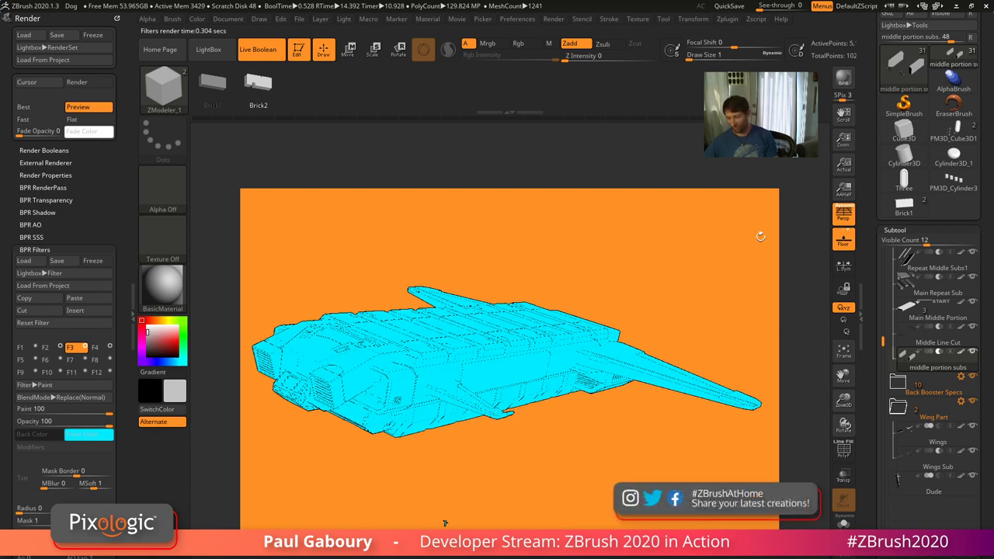
pyautogui.click(844, 165)
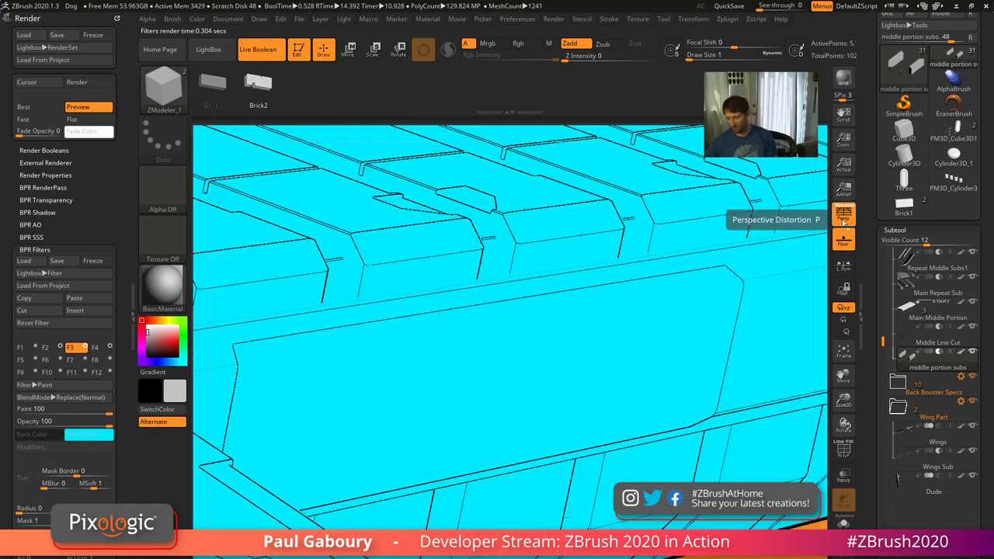
pyautogui.click(844, 191)
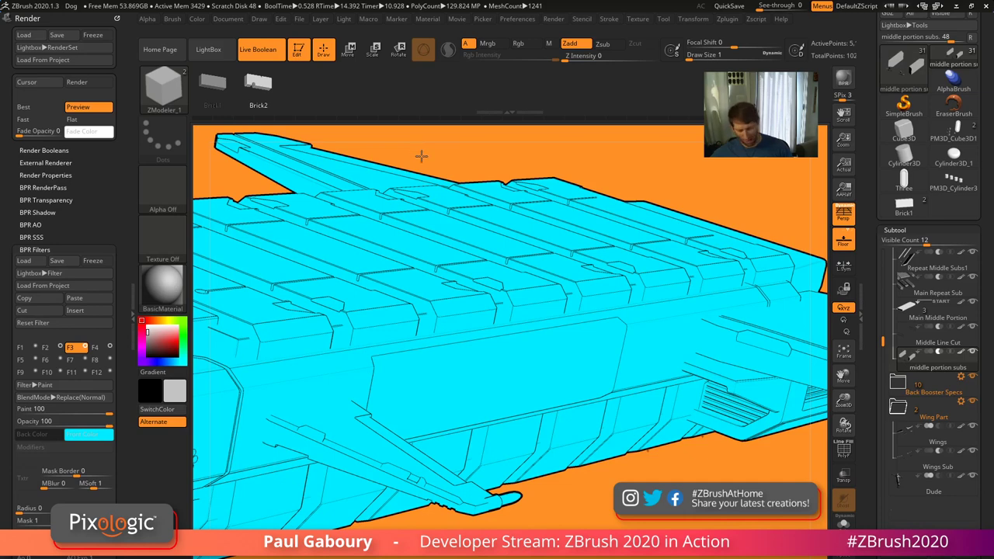
# Create a new window-sized document without saving the changes to the current one
pyautogui.moveTo(437, 147); pyautogui.dragTo(454, 246)
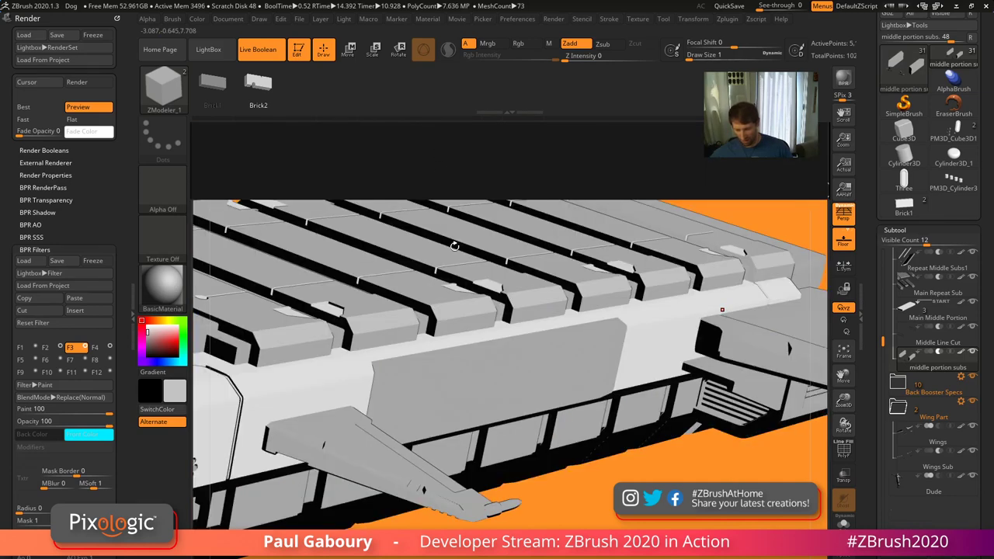
pyautogui.press(',')
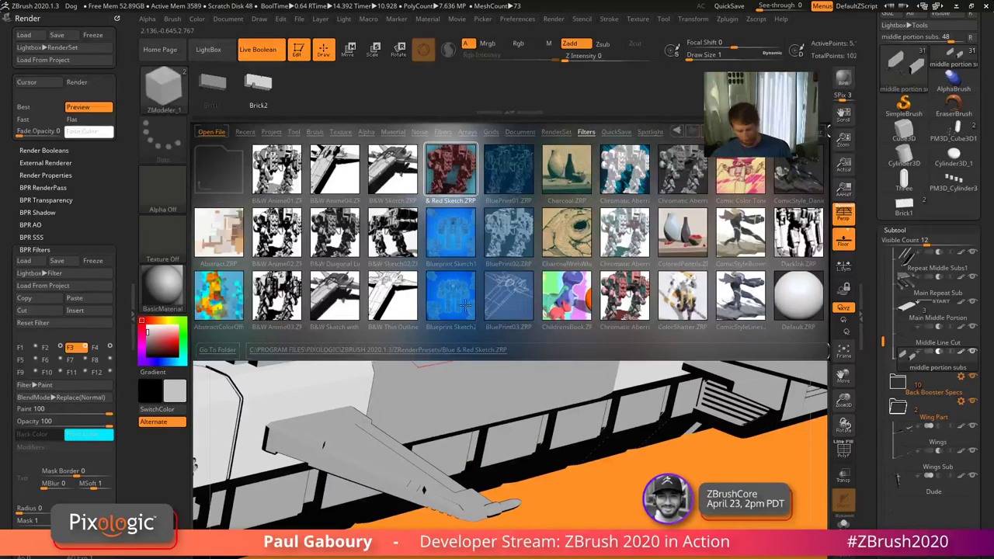
pyautogui.press(',')
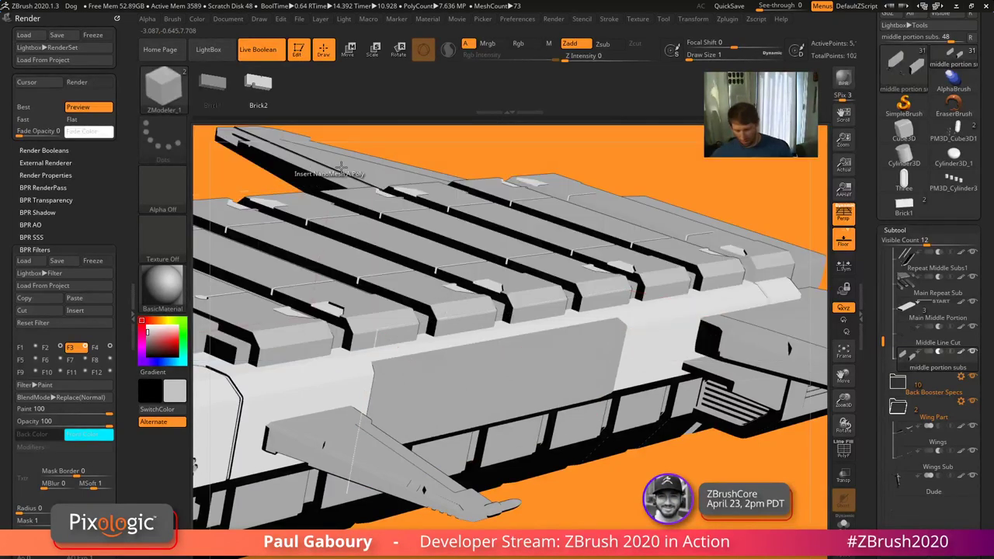
pyautogui.click(224, 21)
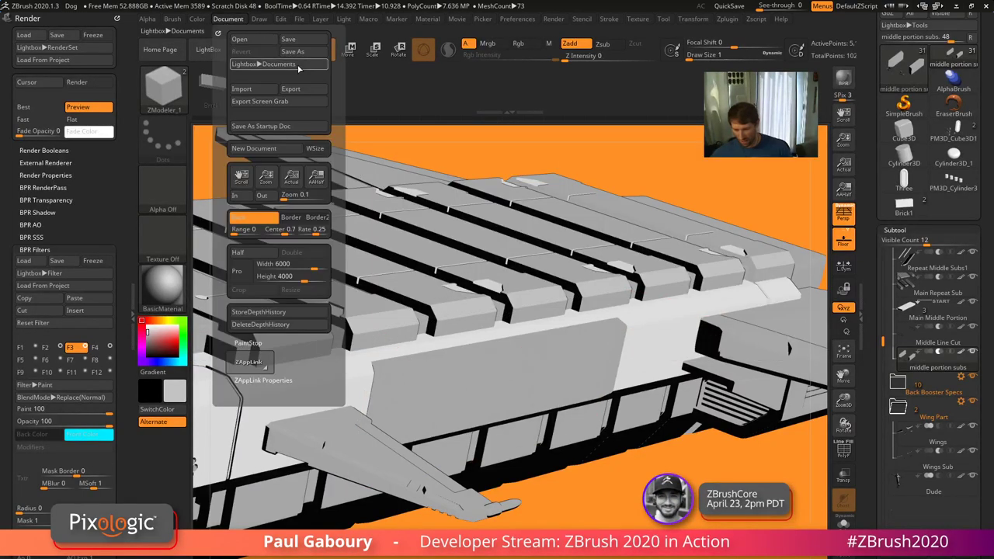
pyautogui.click(268, 148)
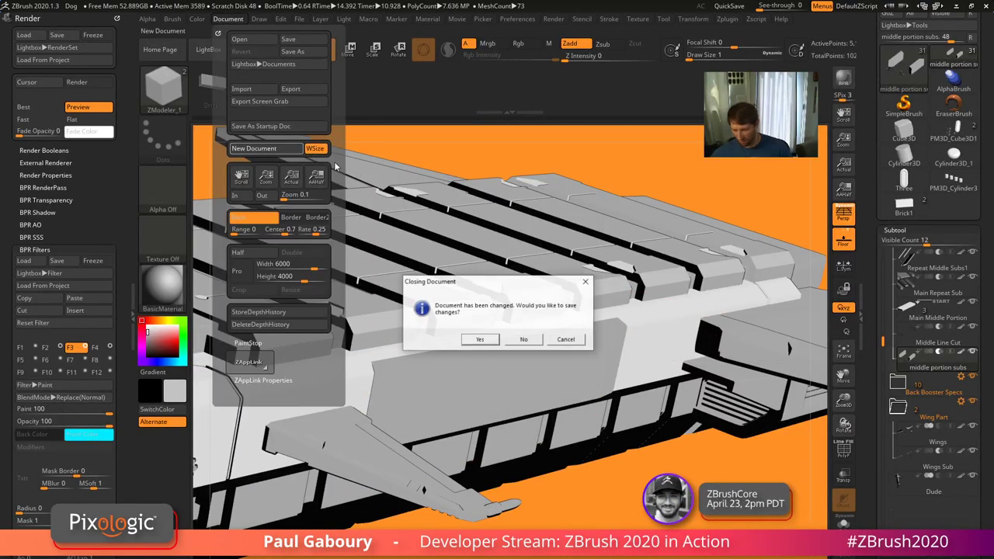
pyautogui.click(526, 341)
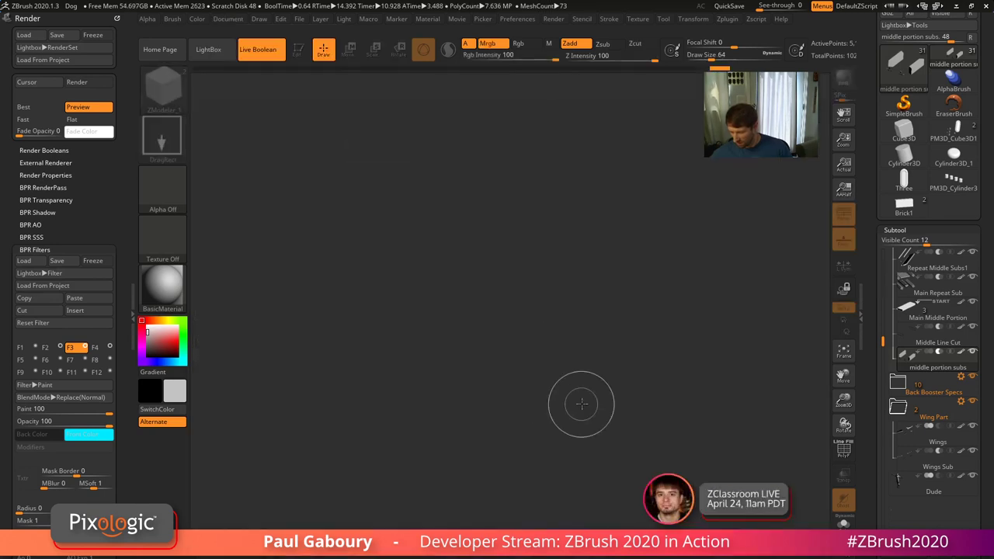
# Place the spaceship on the new canvas in Edit mode, frame it in a three-quarter view, and render it with BPR
pyautogui.moveTo(503, 354)
pyautogui.mouseDown()
pyautogui.moveTo(509, 400)
pyautogui.moveTo(502, 389)
pyautogui.mouseUp()
pyautogui.press('t')
pyautogui.moveTo(631, 410); pyautogui.dragTo(610, 436)
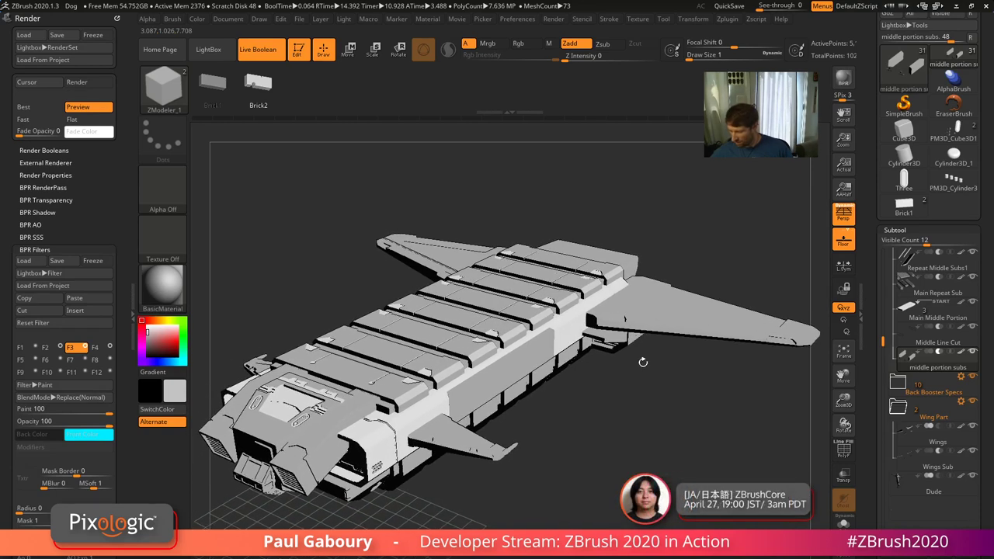
pyautogui.hotkey('shift', 'r')
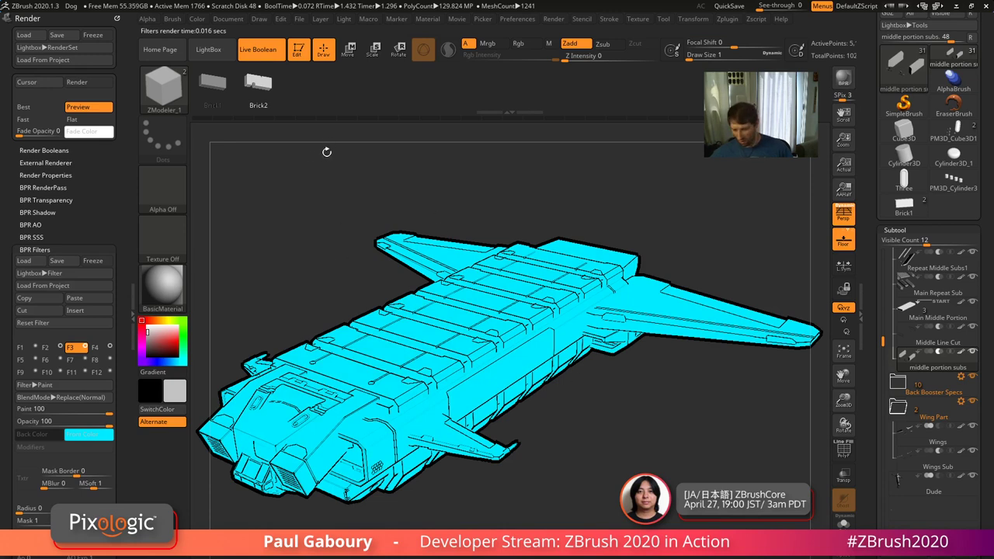
# Switch to the Standard brush and apply the BluePrint03 filter preset to the render
pyautogui.press('b')
pyautogui.press('t')
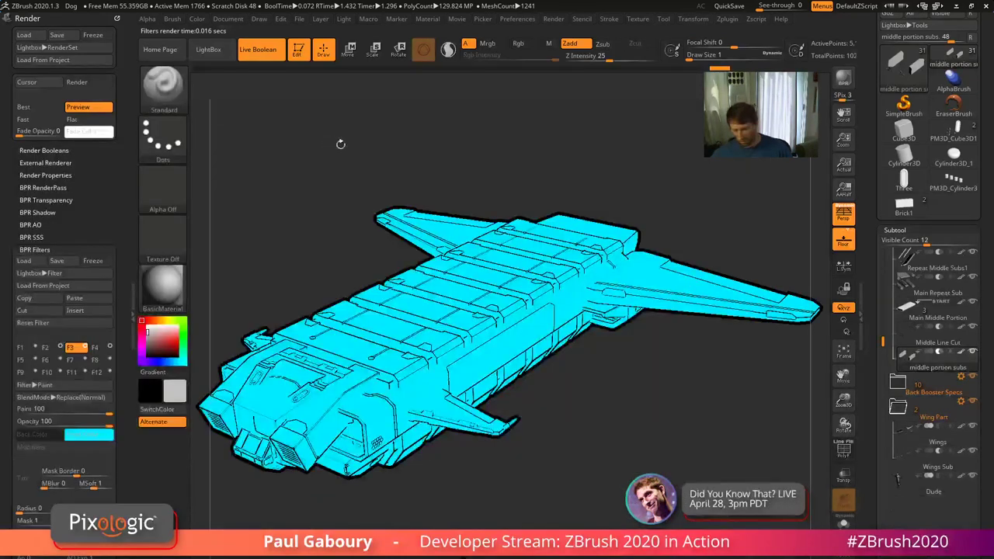
pyautogui.press(',')
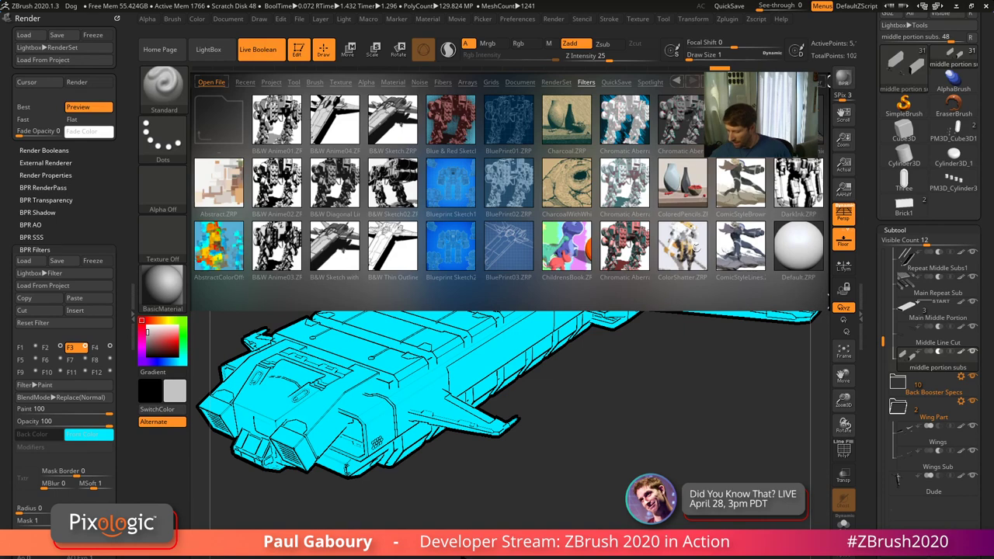
pyautogui.doubleClick(512, 249)
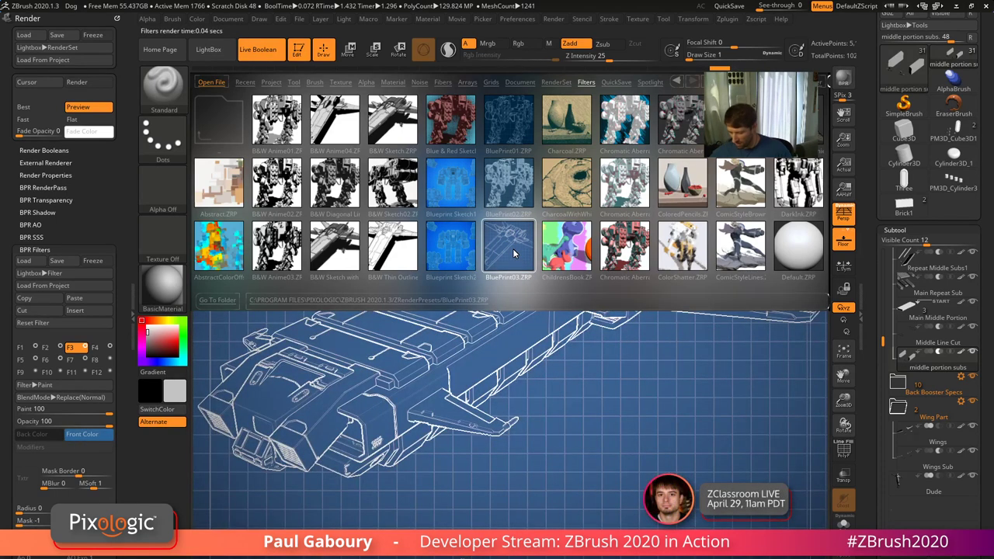
# Try the B&W Thin Outline, B&W Sketch with Marker and B&W Sketch02 filter presets on the render
pyautogui.doubleClick(376, 246)
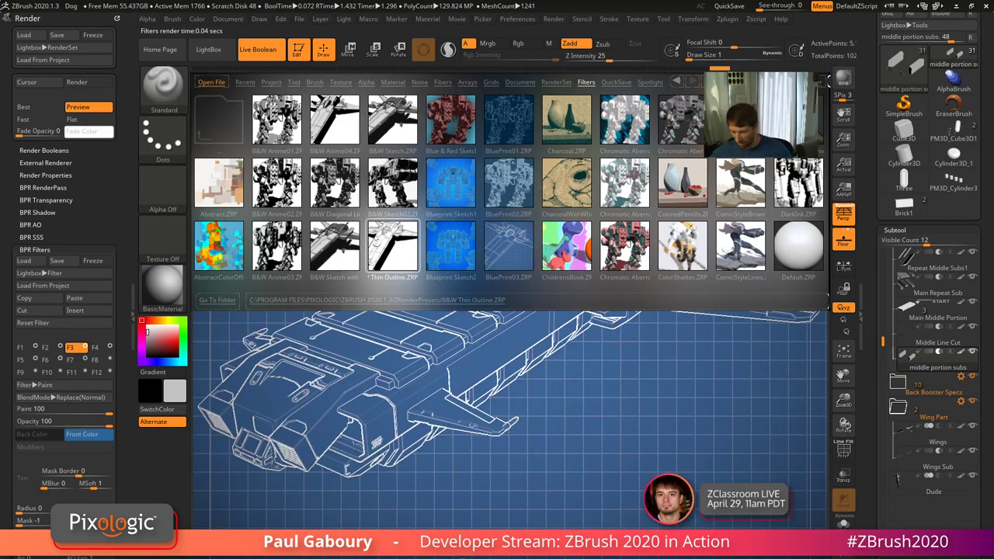
pyautogui.doubleClick(340, 244)
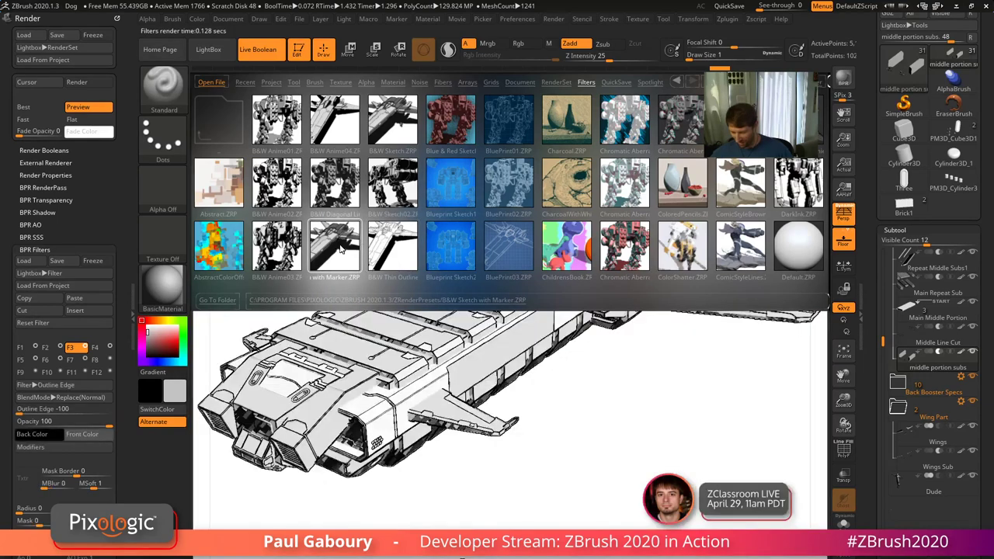
pyautogui.doubleClick(400, 180)
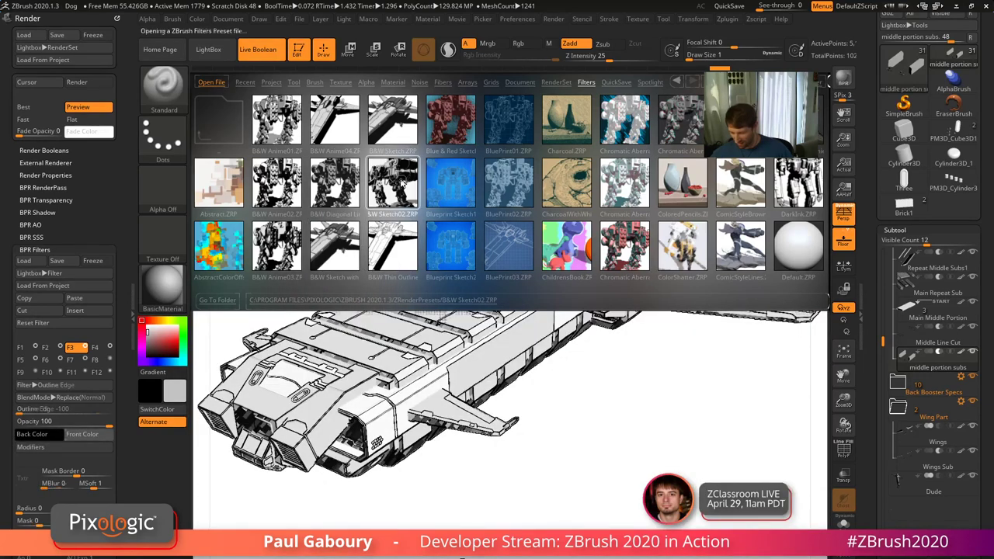
# Collapse the tool tray to widen the canvas, and try the Charcoal and CharcoalWithWhite filter presets
pyautogui.doubleClick(860, 316)
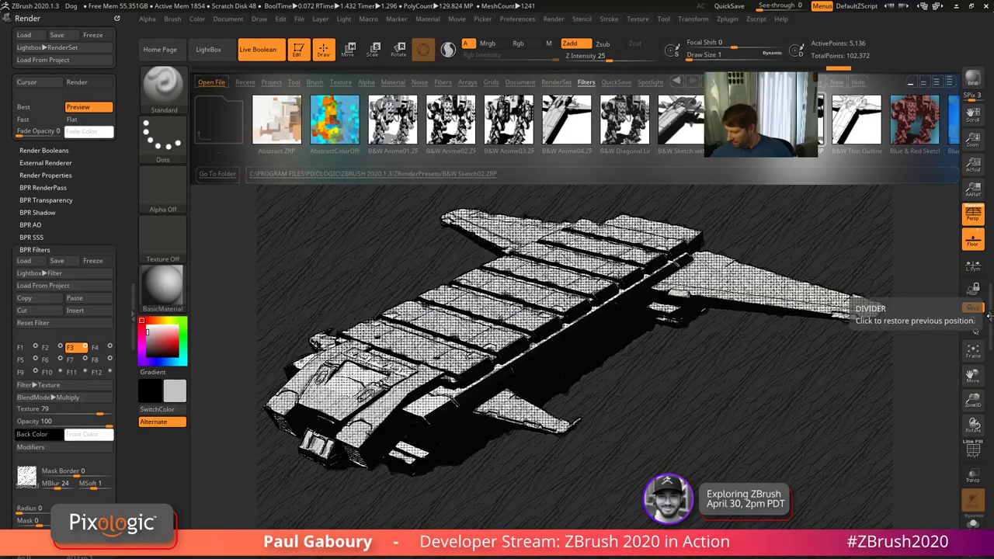
pyautogui.moveTo(839, 124); pyautogui.dragTo(641, 120)
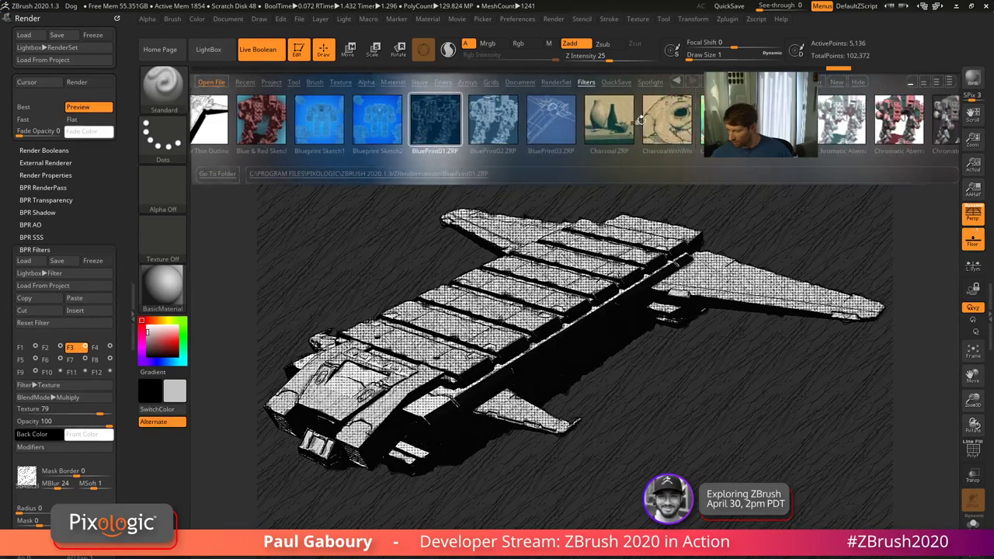
pyautogui.doubleClick(599, 120)
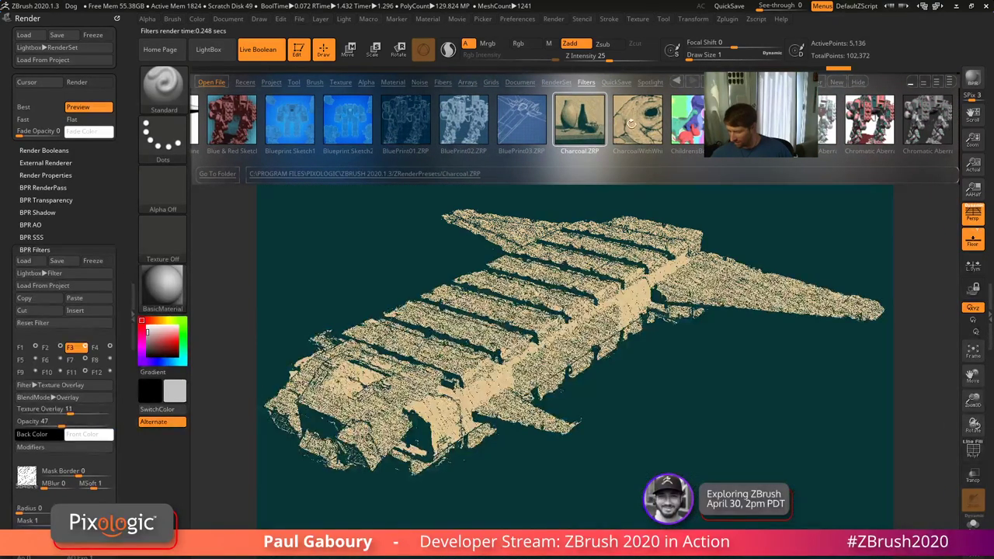
pyautogui.doubleClick(631, 123)
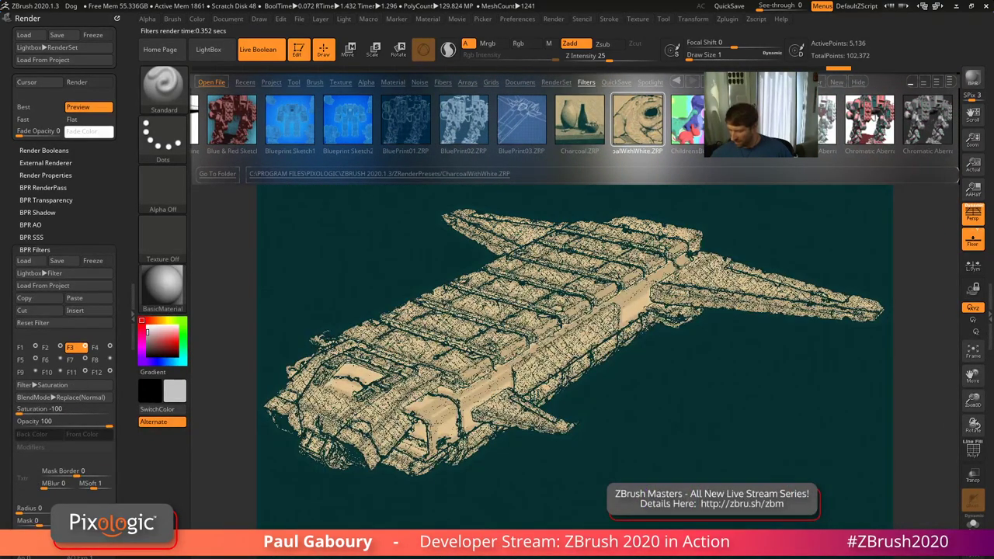
# Try the Chromatic Aberration Sketch, Square Sketch, Square Sketch02 and plain Chromatic Aberration filter presets on the render
pyautogui.hscroll(5, 636, 122)
pyautogui.doubleClick(440, 120)
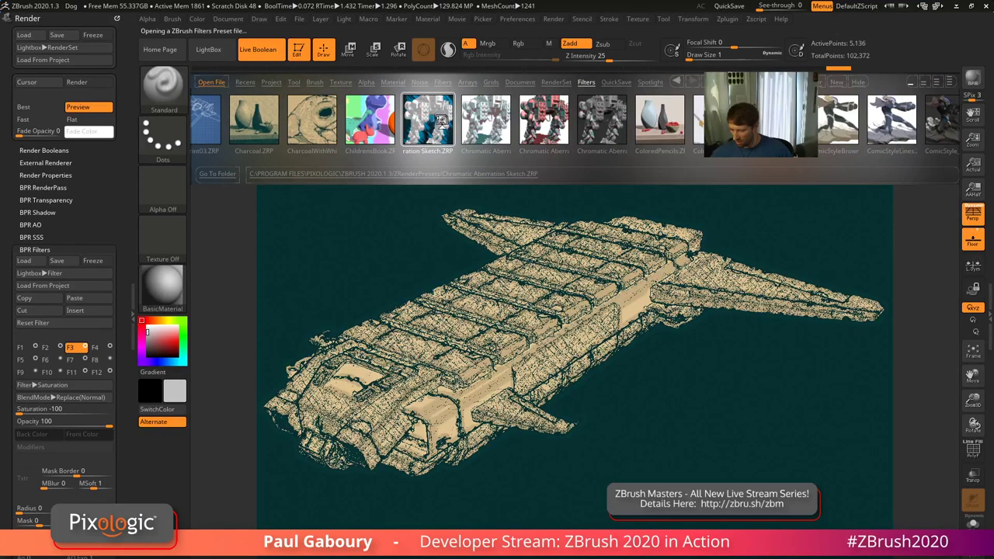
pyautogui.doubleClick(489, 119)
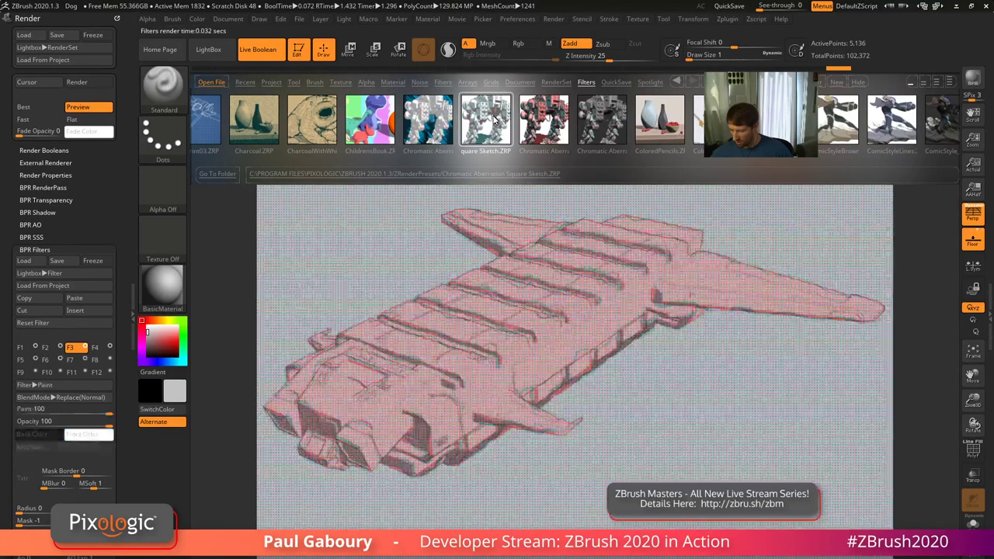
pyautogui.doubleClick(534, 116)
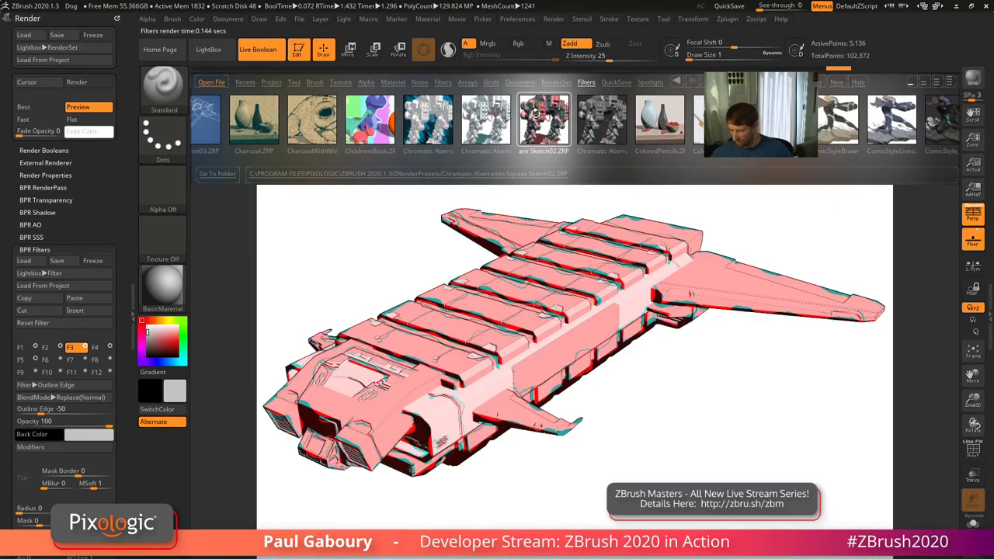
pyautogui.doubleClick(612, 116)
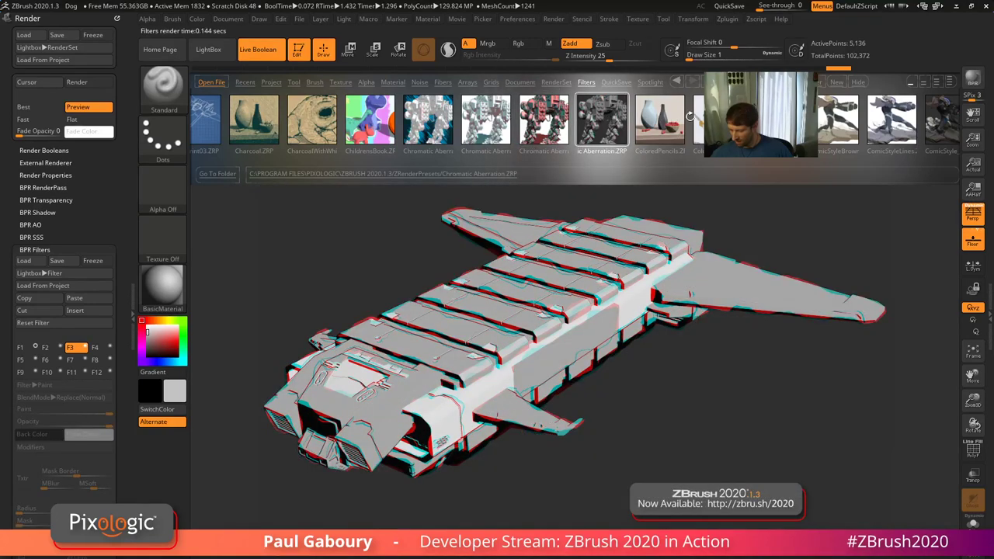
# Try the DarkInk, FlatPaintEffect and FlatColorized filter presets on the spaceship render
pyautogui.moveTo(689, 116); pyautogui.dragTo(616, 119)
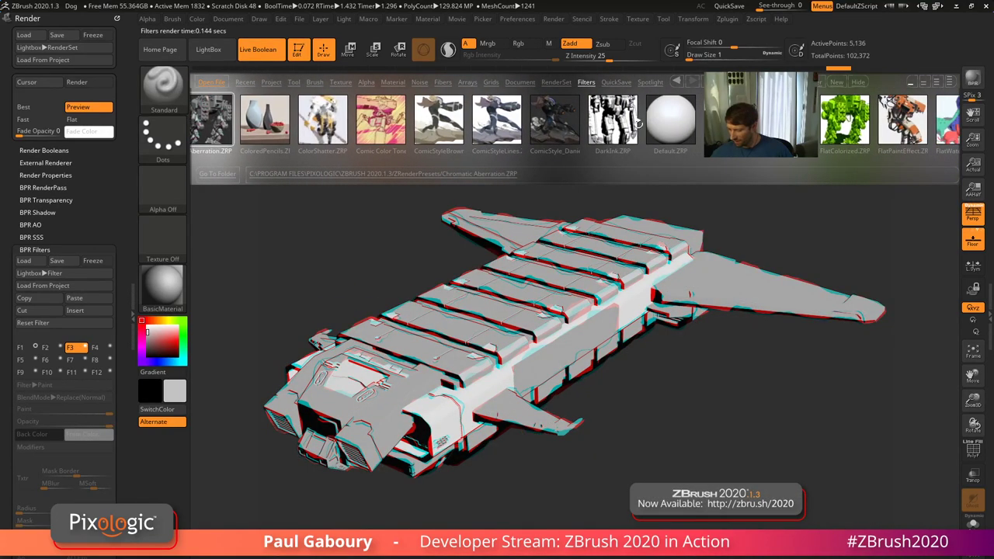
pyautogui.doubleClick(607, 120)
pyautogui.moveTo(689, 120); pyautogui.dragTo(621, 123)
pyautogui.doubleClick(613, 120)
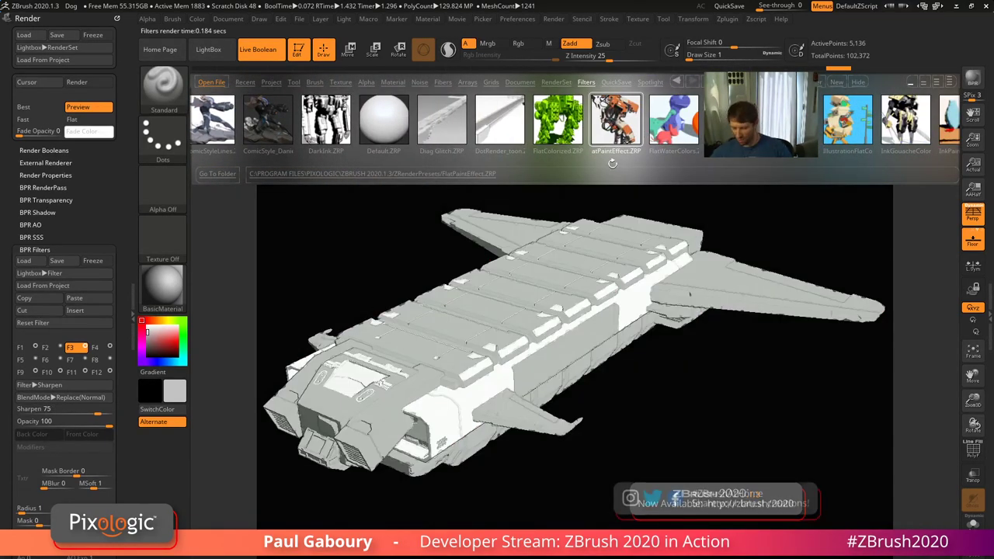
pyautogui.doubleClick(557, 120)
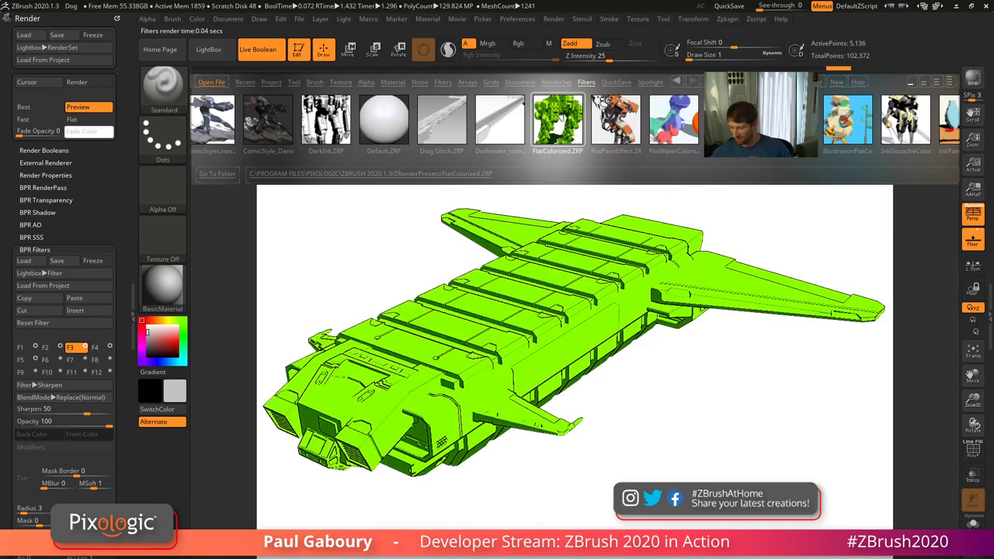
# Try the HeavyStrokes and InkGouacheColor filter presets on the spaceship render
pyautogui.moveTo(557, 121); pyautogui.dragTo(519, 123)
pyautogui.doubleClick(477, 124)
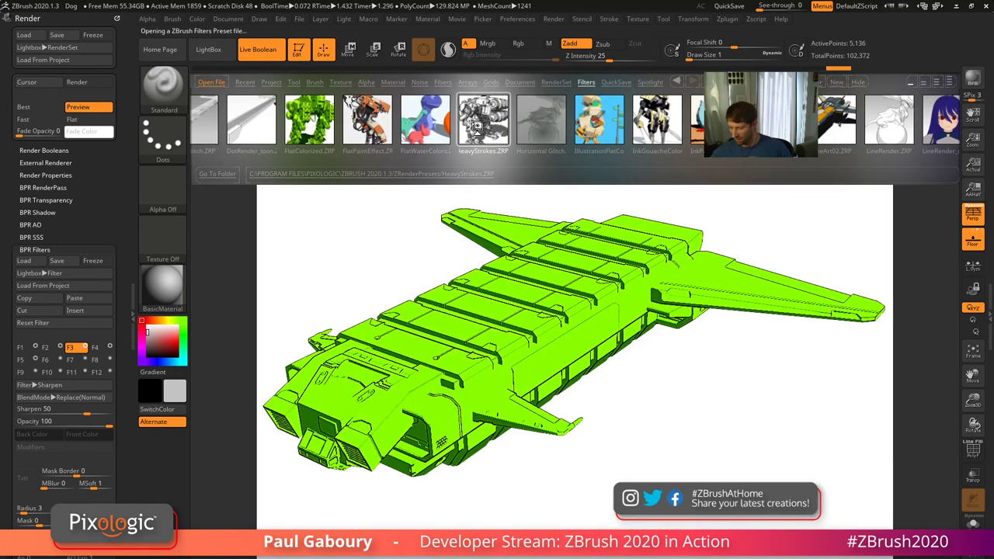
pyautogui.doubleClick(655, 125)
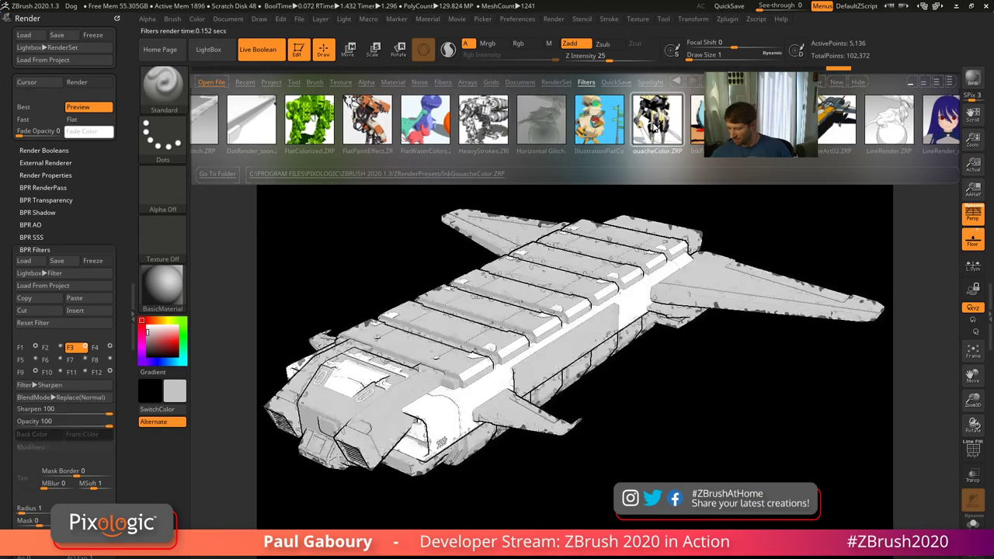
# Apply the LineArt and LineArt02 filter presets in turn, and browse on through the remaining presets
pyautogui.doubleClick(773, 124)
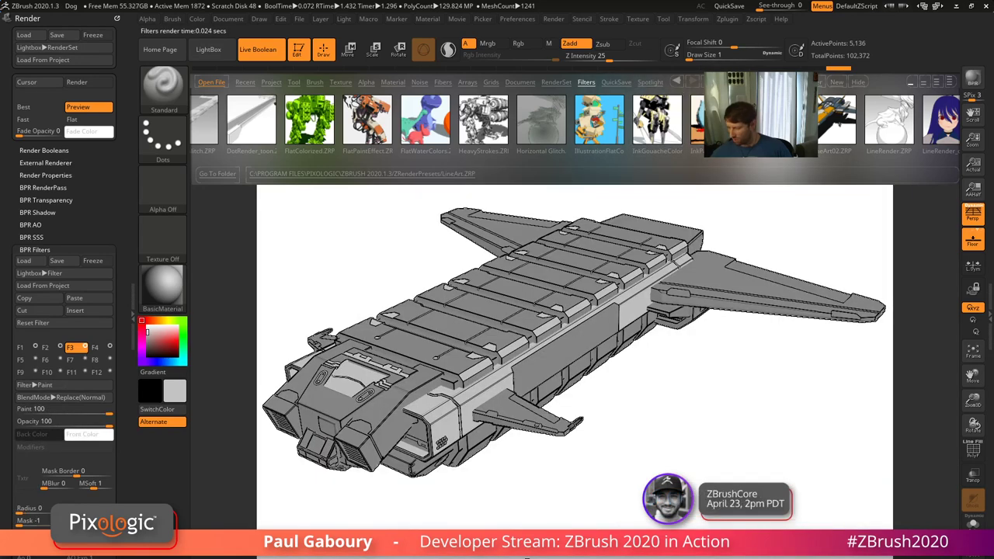
pyautogui.doubleClick(827, 125)
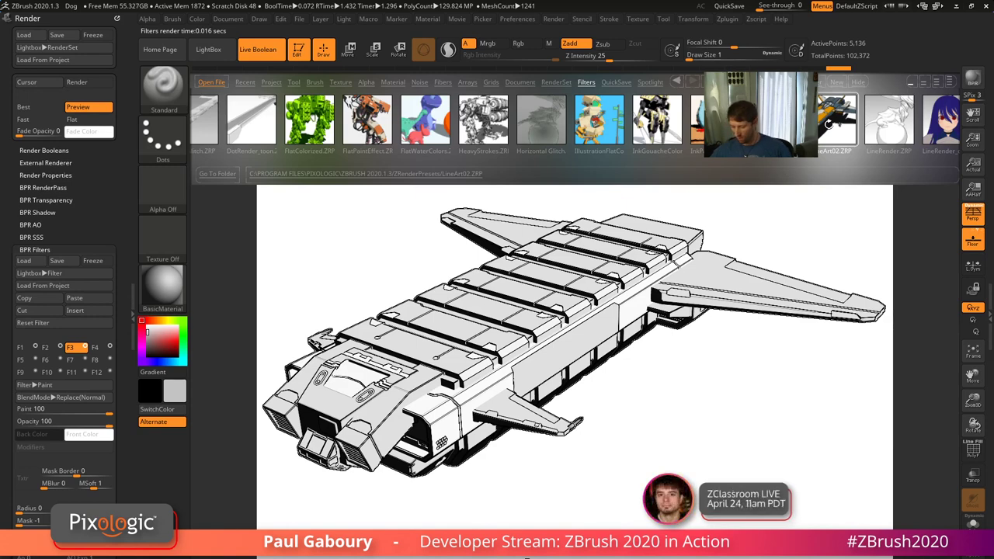
pyautogui.moveTo(829, 125); pyautogui.dragTo(722, 124)
pyautogui.scroll(-2, 761, 121)
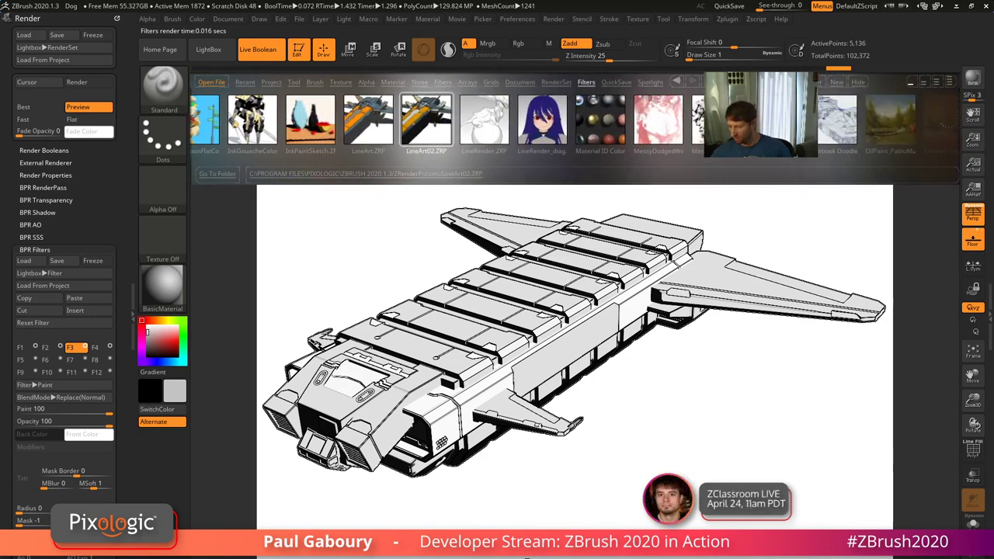
# Try the MessySketch, Notebook Doodles and OilPaint filter presets on the spaceship render
pyautogui.doubleClick(695, 120)
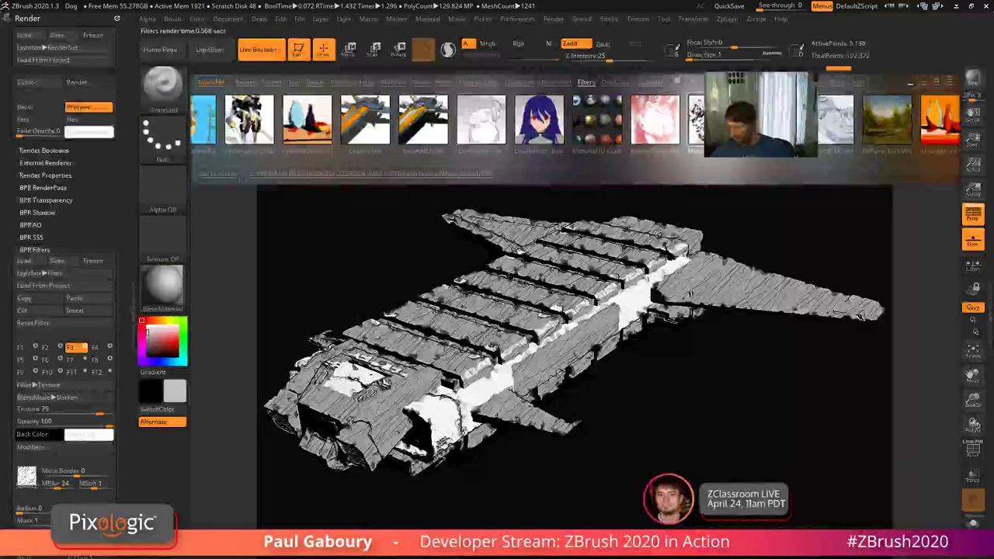
pyautogui.doubleClick(836, 120)
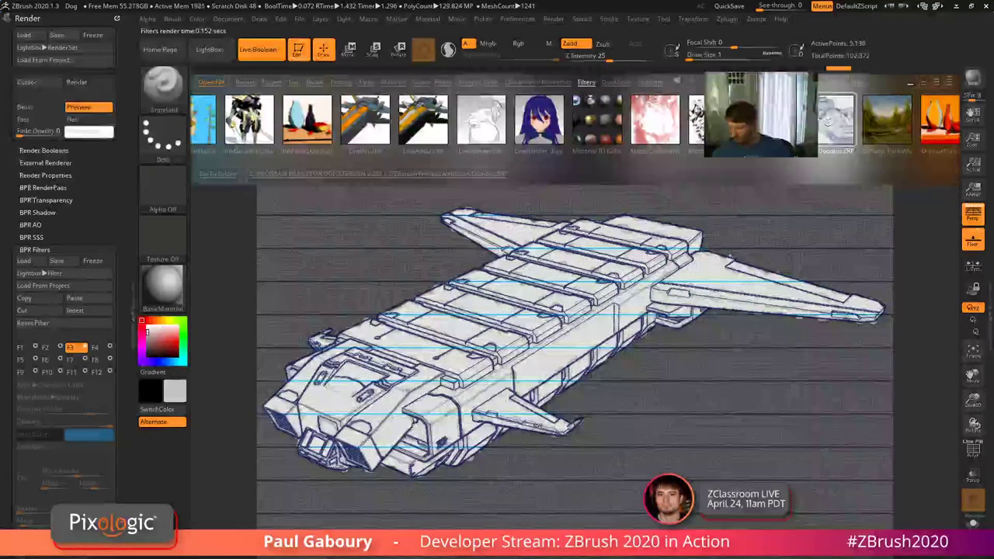
pyautogui.moveTo(831, 120); pyautogui.dragTo(635, 126)
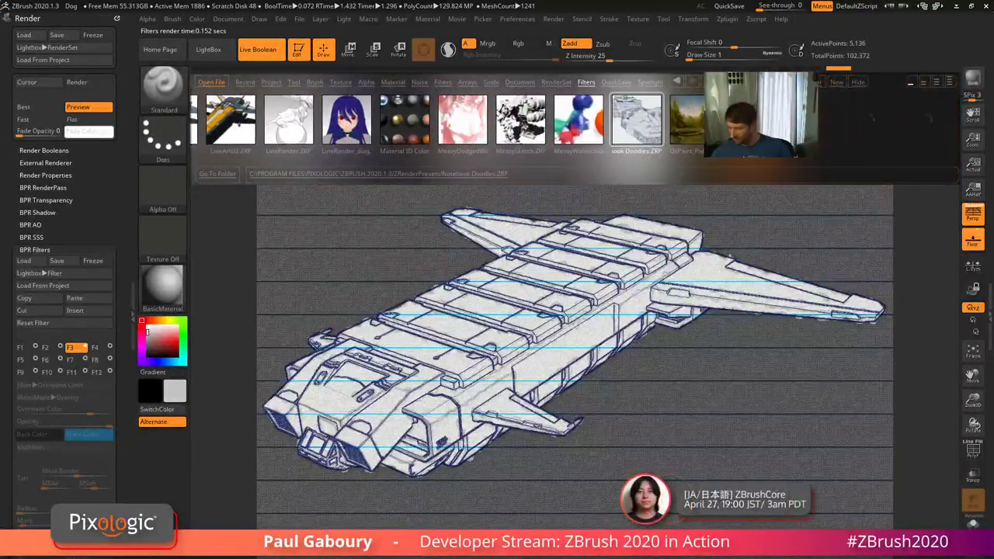
pyautogui.doubleClick(675, 124)
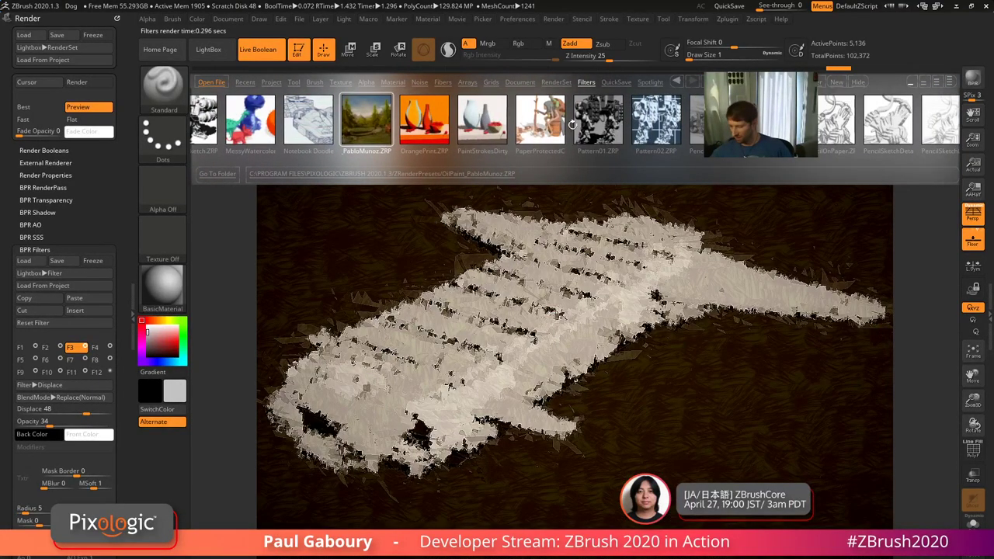
# Try the Pattern01, Pencil Sketch and PencilInkSketch filter presets on the spaceship render
pyautogui.doubleClick(594, 122)
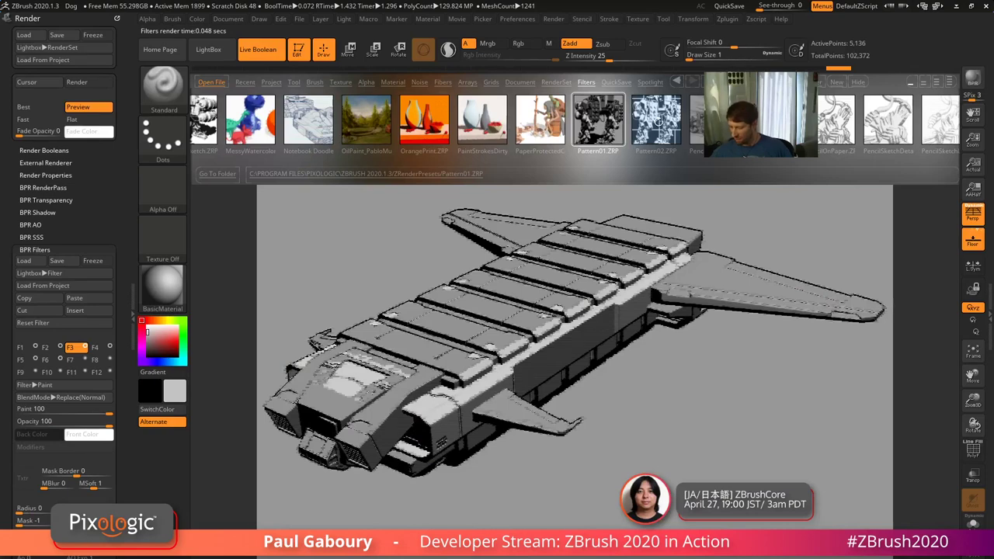
pyautogui.doubleClick(693, 122)
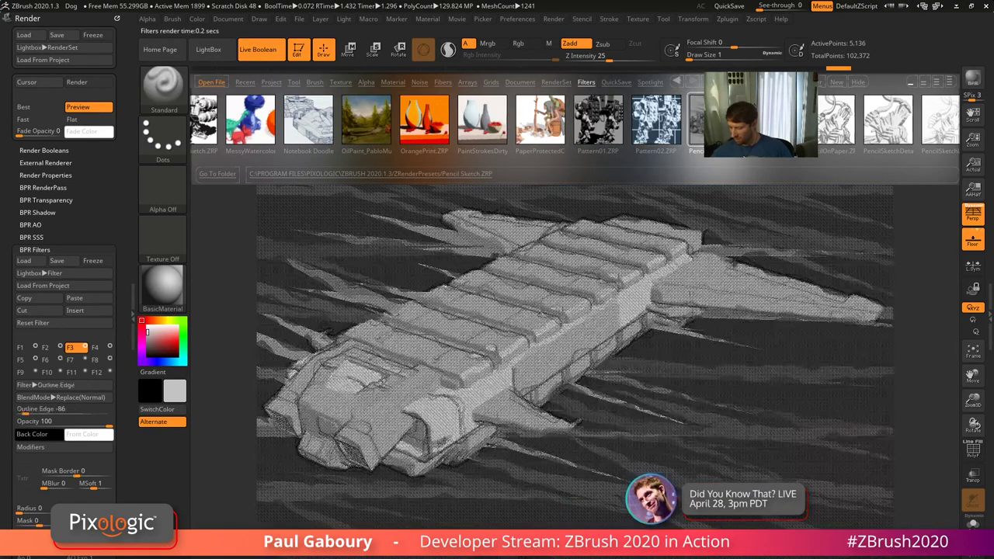
pyautogui.doubleClick(770, 122)
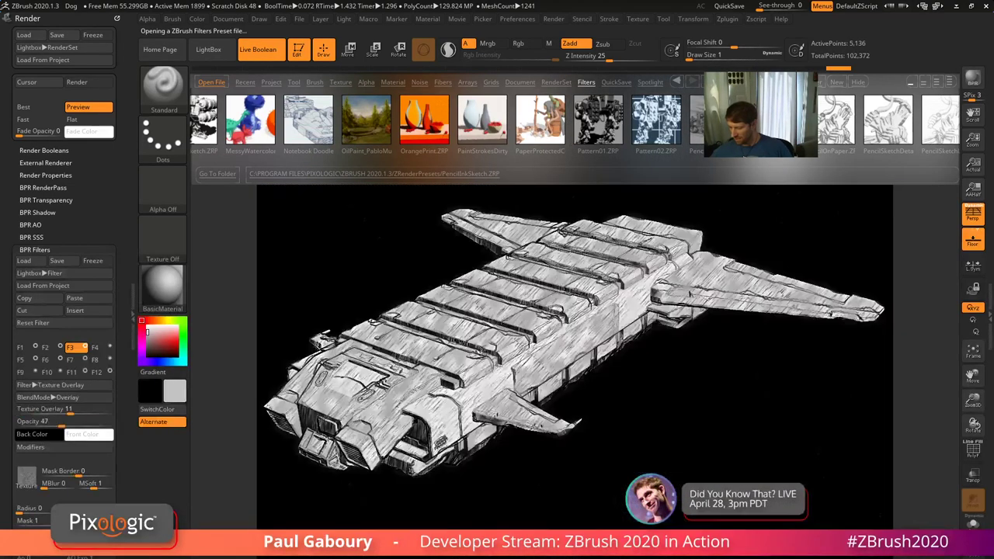
# Try the PencilOnPaper, PencilSketchDetail, PencilSketchLineOnPaper and Pixel Art filter presets on the render
pyautogui.moveTo(771, 121); pyautogui.dragTo(562, 122)
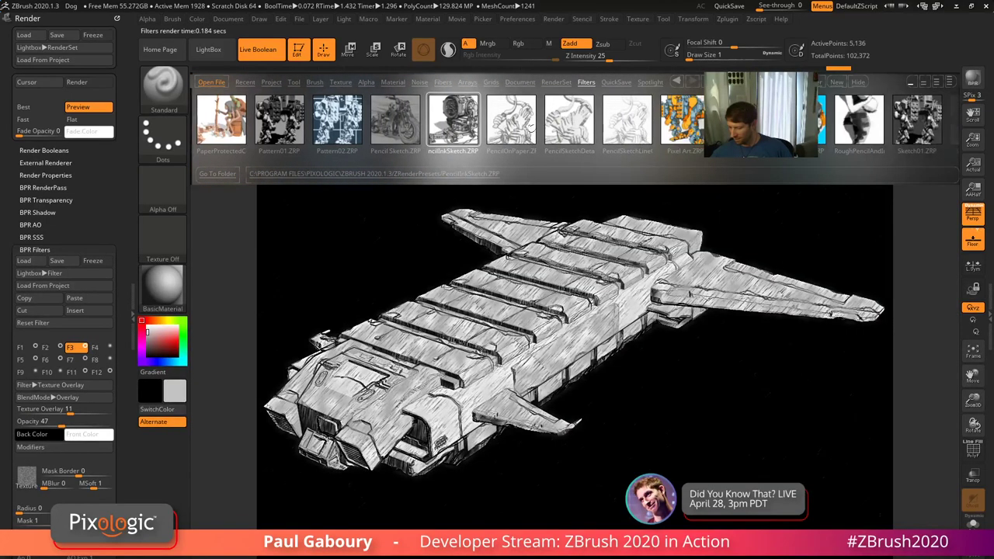
pyautogui.doubleClick(513, 124)
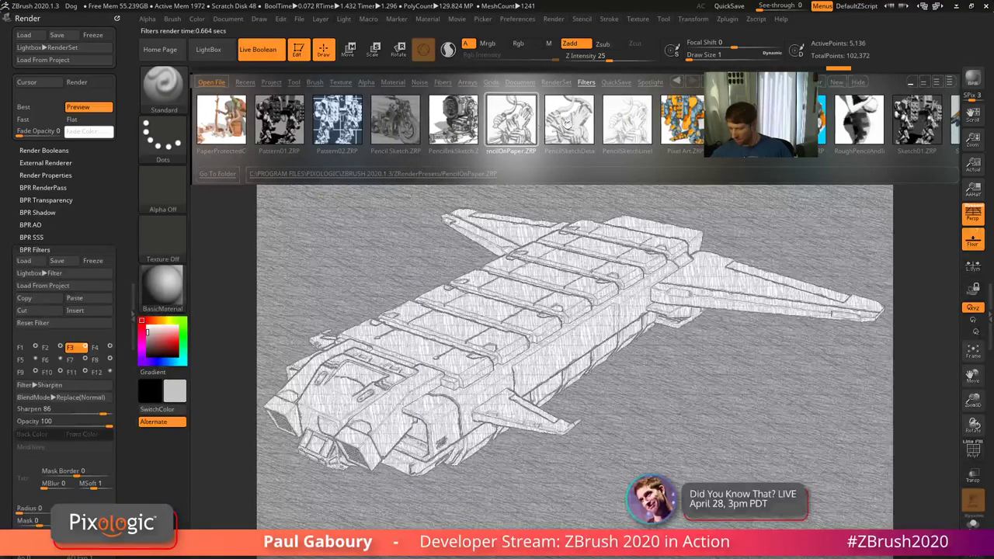
pyautogui.doubleClick(568, 125)
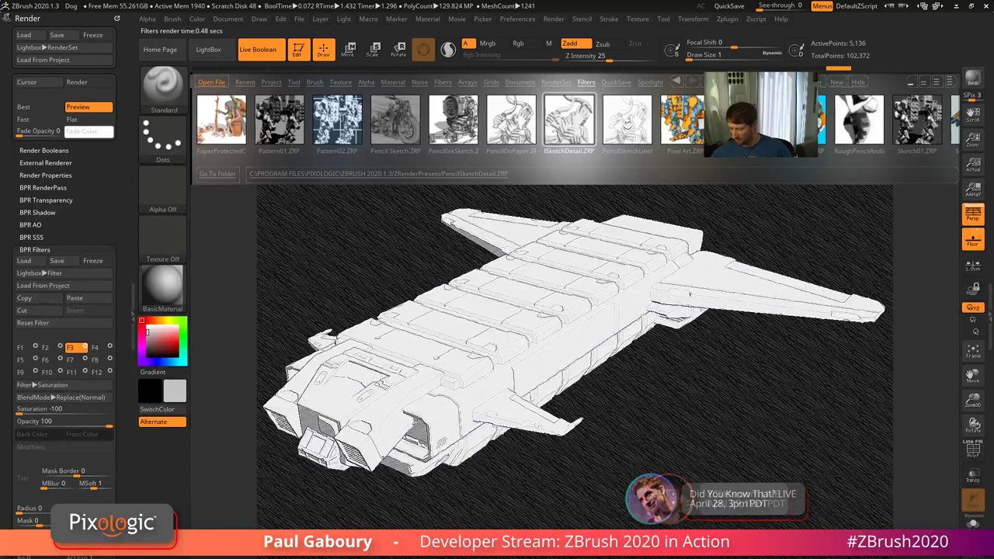
pyautogui.doubleClick(626, 125)
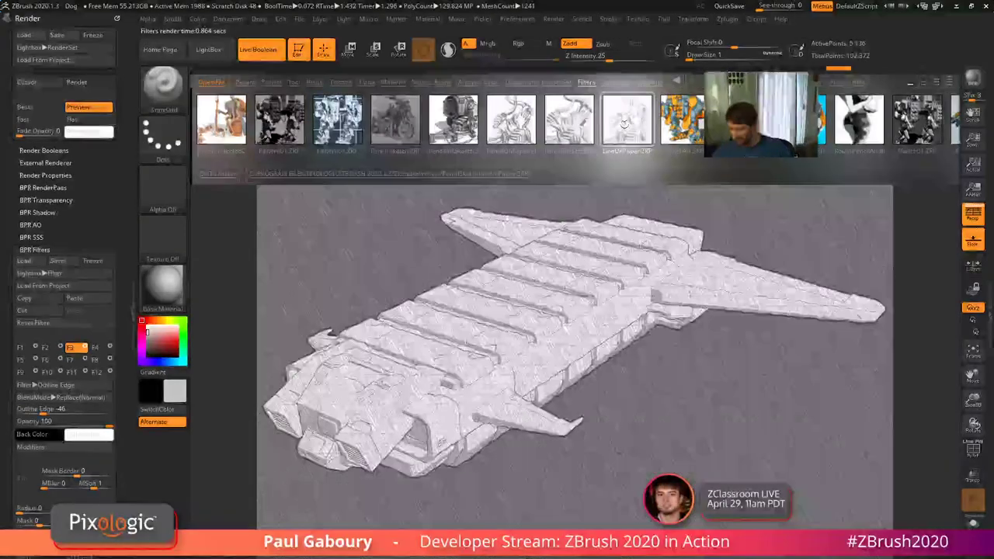
pyautogui.doubleClick(689, 124)
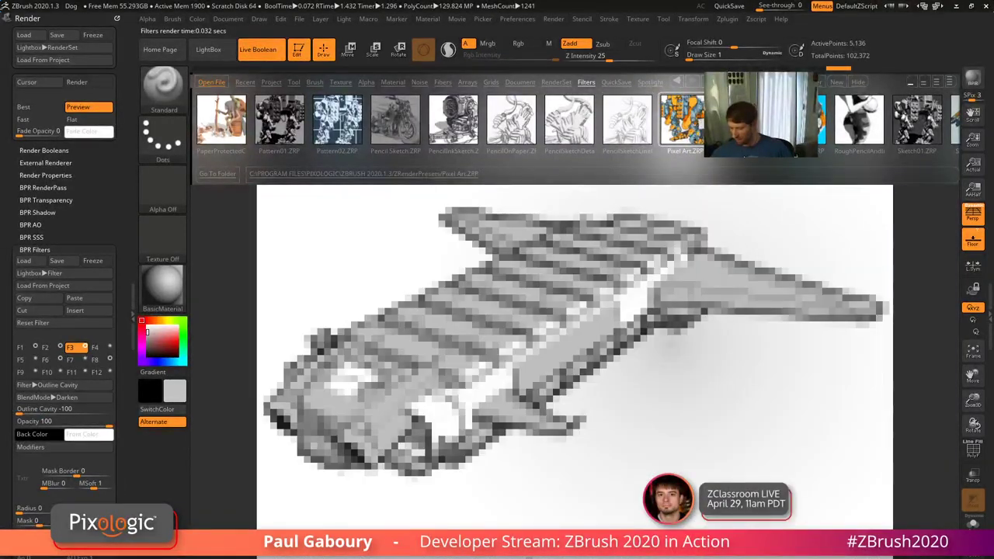
# Try the Sketch01, Sketch02 and PixelSquares filter presets on the spaceship render
pyautogui.moveTo(891, 124); pyautogui.dragTo(550, 127)
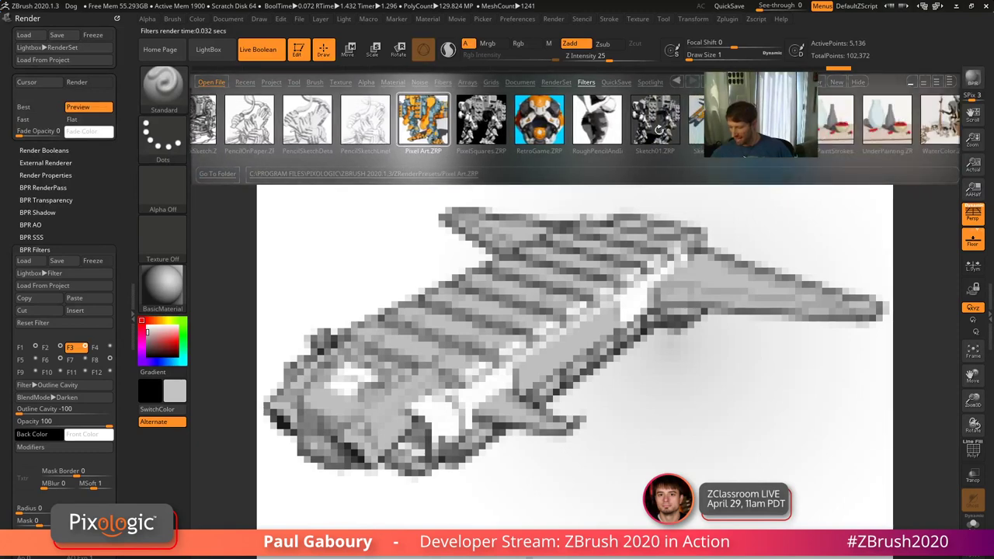
pyautogui.doubleClick(658, 130)
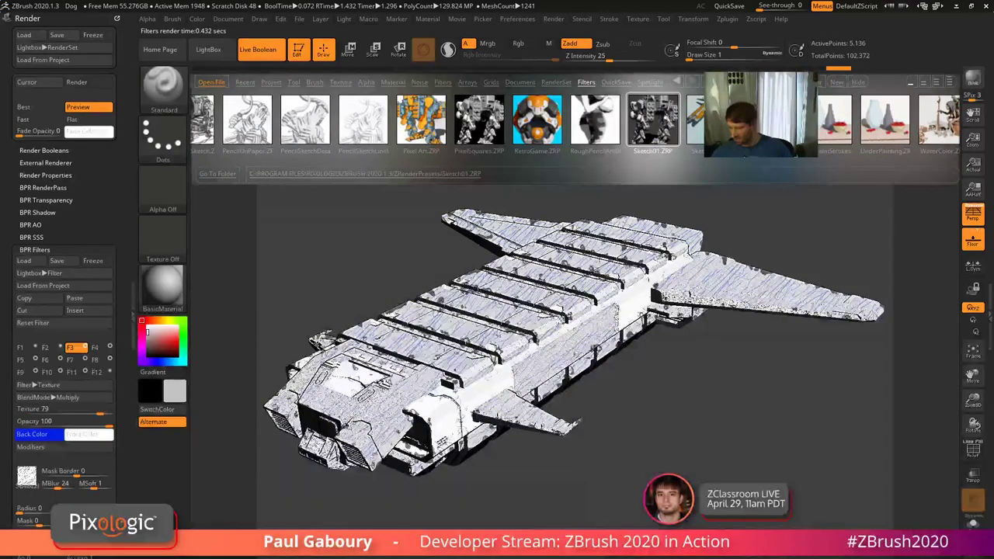
pyautogui.doubleClick(694, 130)
pyautogui.doubleClick(506, 123)
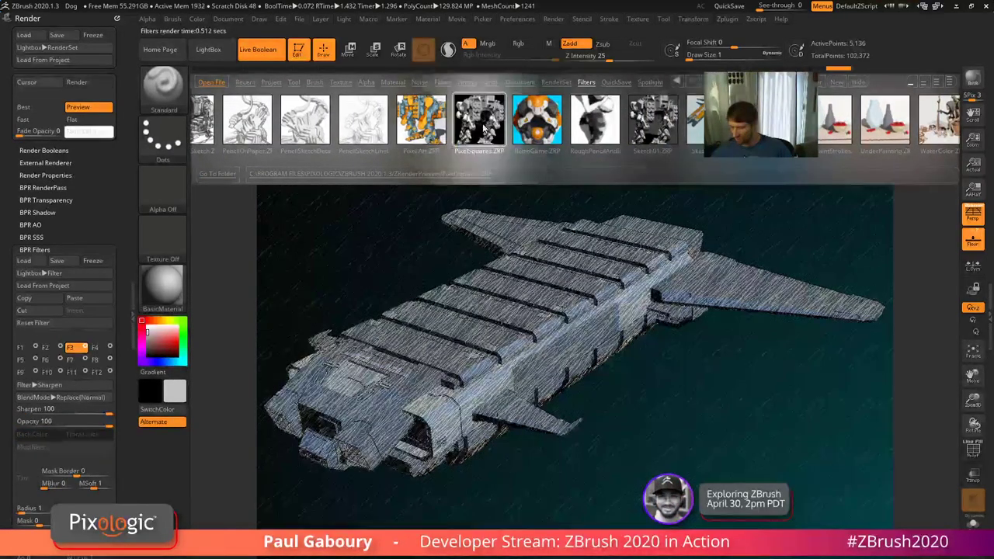
# Try the StylizedLogo, UnderPainting and ThinPaintStrokes filter presets on the spaceship render
pyautogui.moveTo(777, 126); pyautogui.dragTo(652, 126)
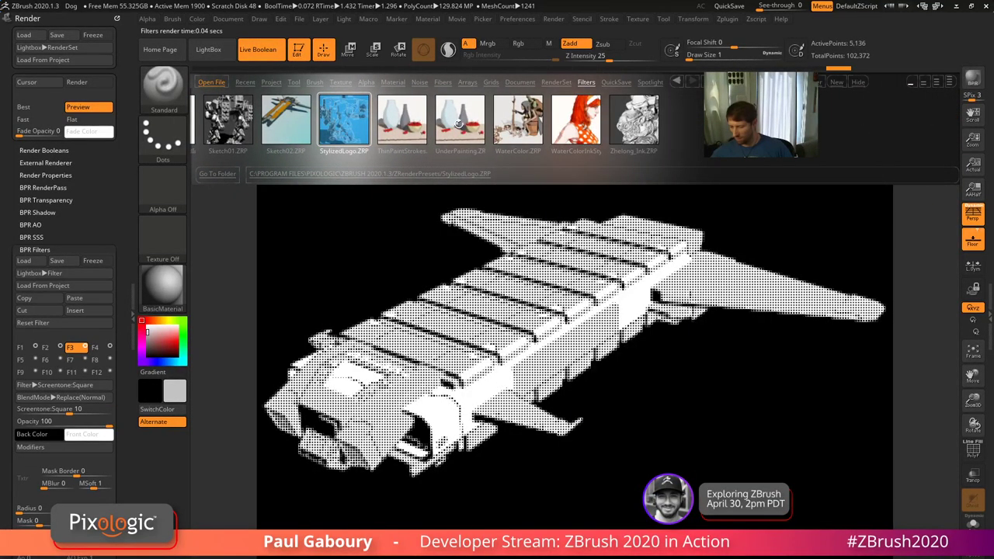
pyautogui.doubleClick(459, 124)
pyautogui.doubleClick(412, 126)
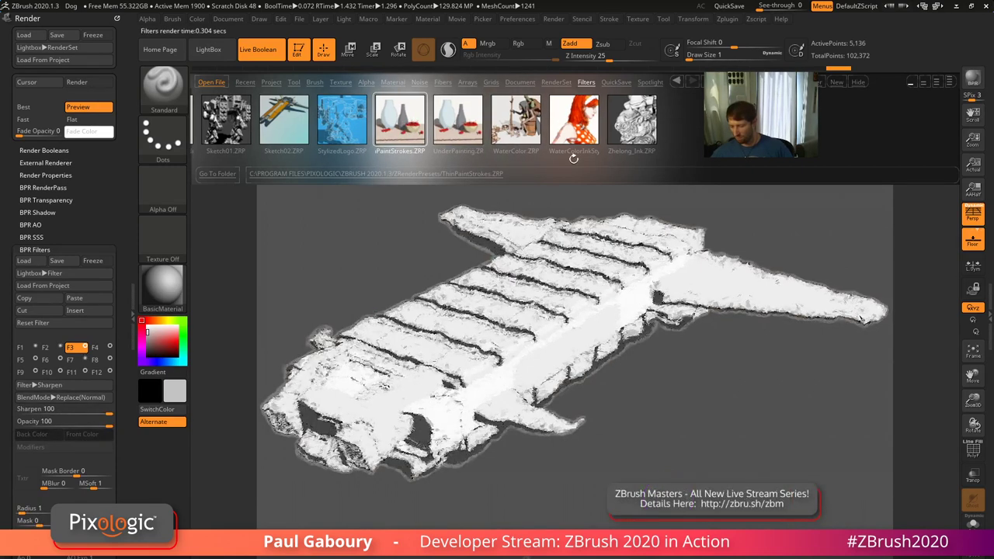
# Compare the WaterColorInkStyle and ink presets, apply the WaterColor filter preset to the render and close the preset browser
pyautogui.doubleClick(573, 134)
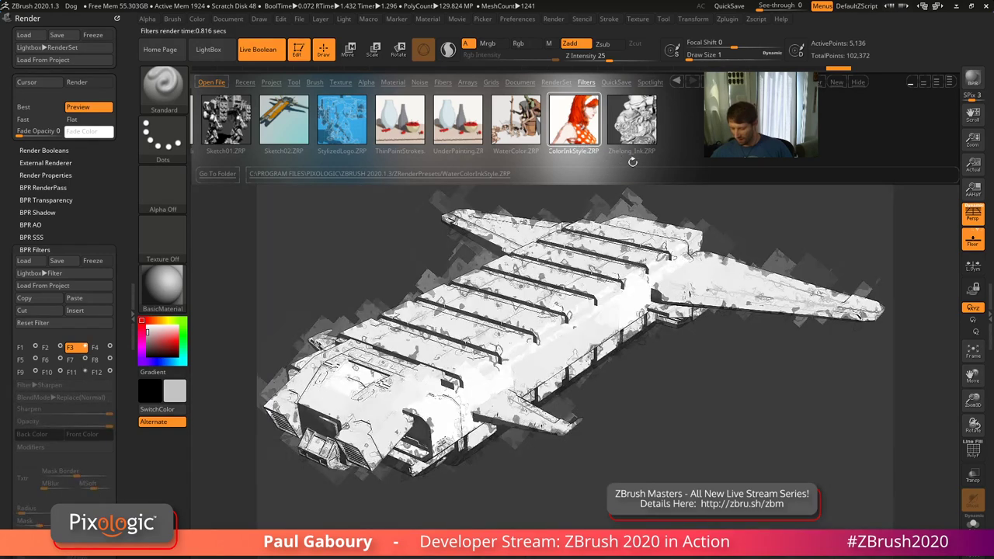
pyautogui.doubleClick(634, 116)
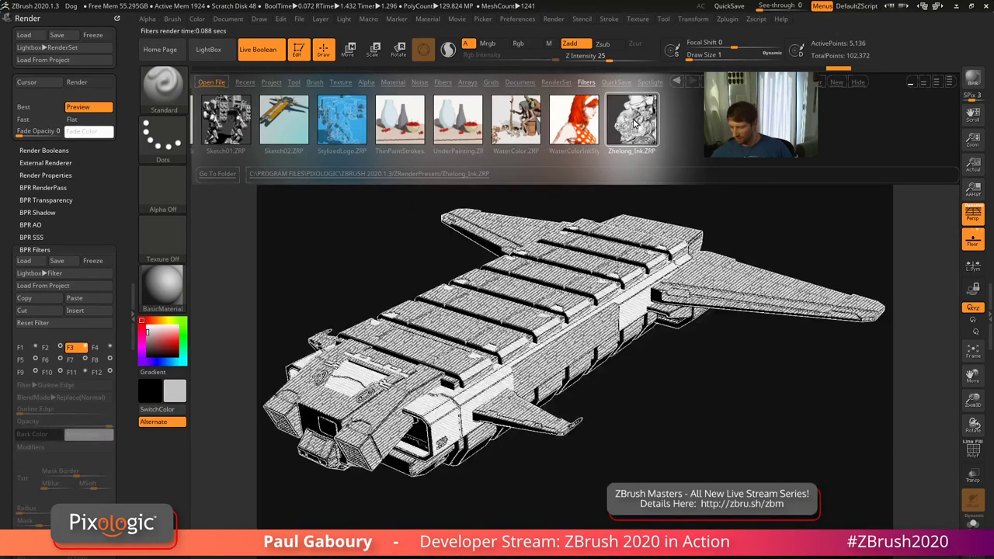
pyautogui.doubleClick(523, 128)
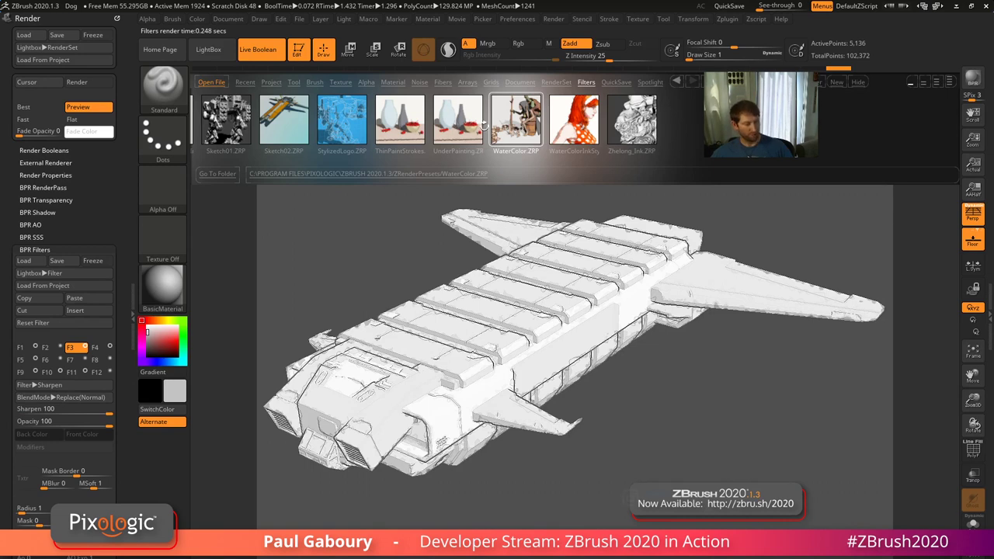
pyautogui.press(',')
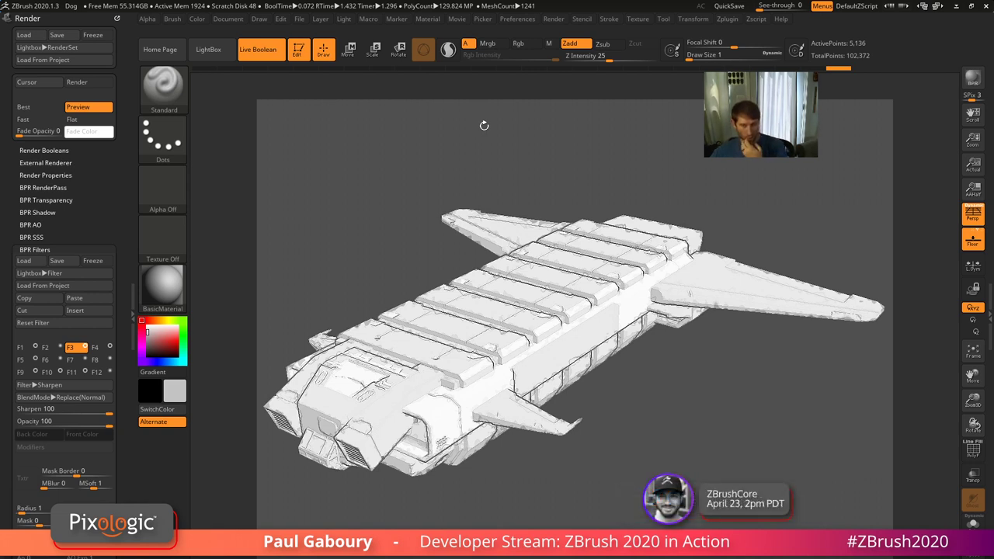
# Switch from the spaceship to the Cube3D primitive and convert it to a PolyMesh3D
pyautogui.click(988, 319)
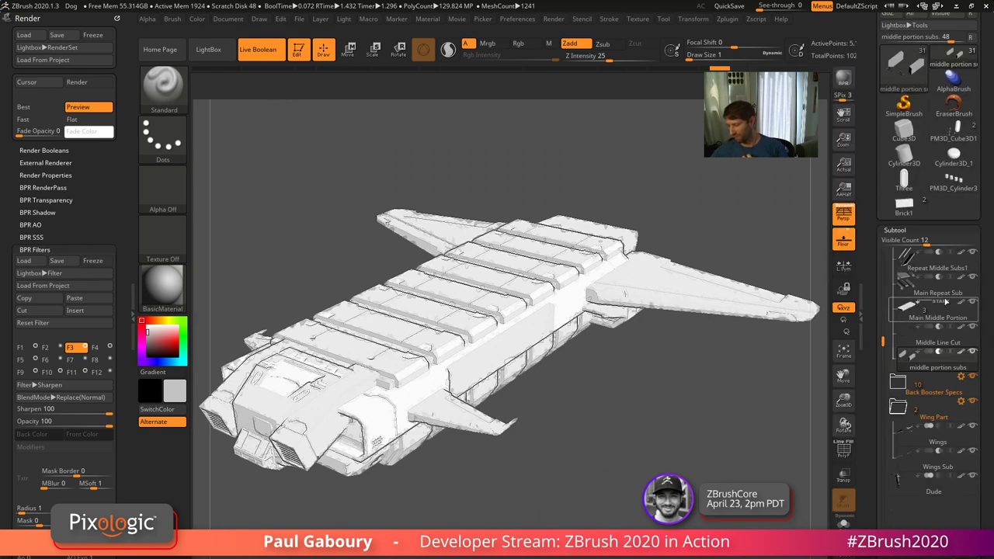
pyautogui.click(904, 132)
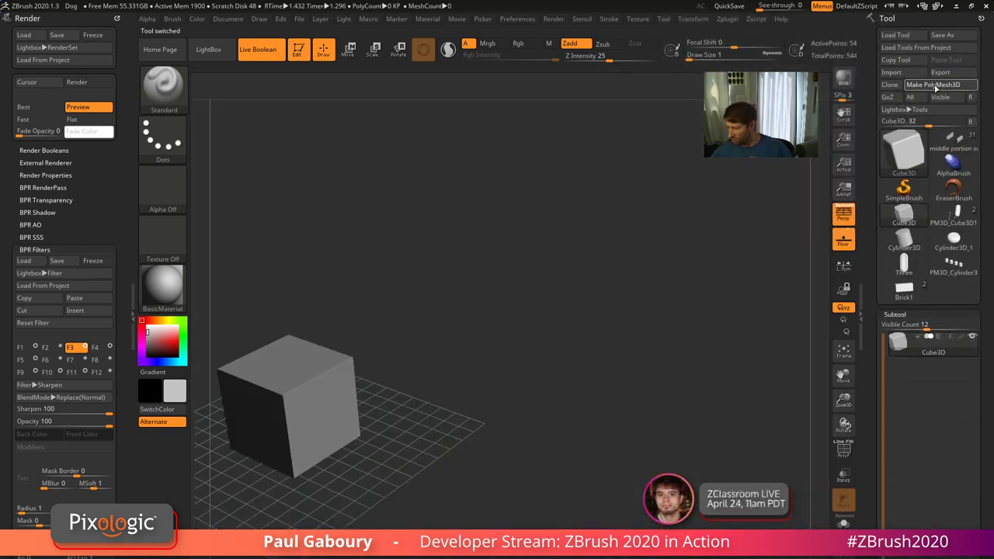
pyautogui.click(932, 84)
pyautogui.moveTo(470, 406); pyautogui.dragTo(631, 428)
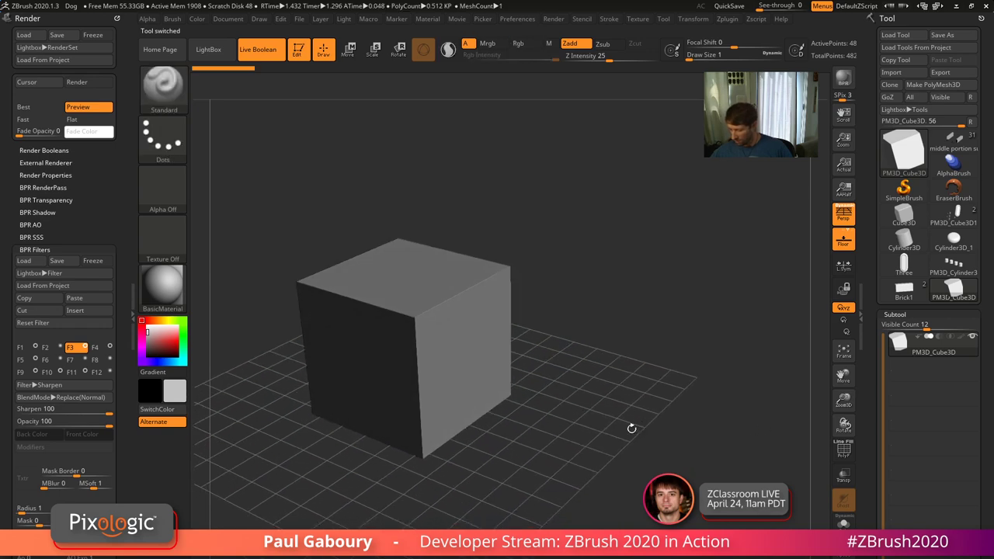
# Insert a sphere from the IMM Primitives brush on the cube's side face and move it partly into the cube
pyautogui.scroll(-3, 981, 454)
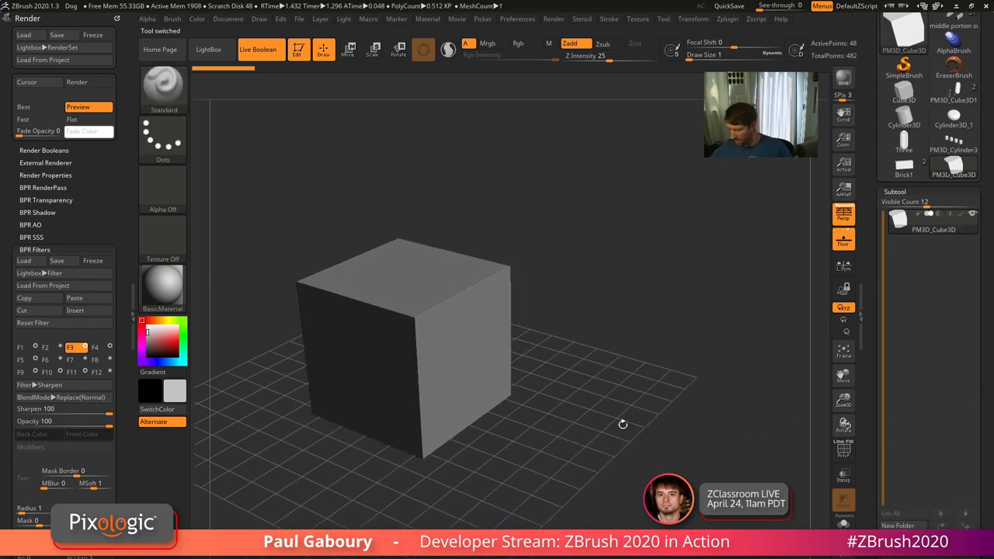
pyautogui.press('b')
pyautogui.press('i')
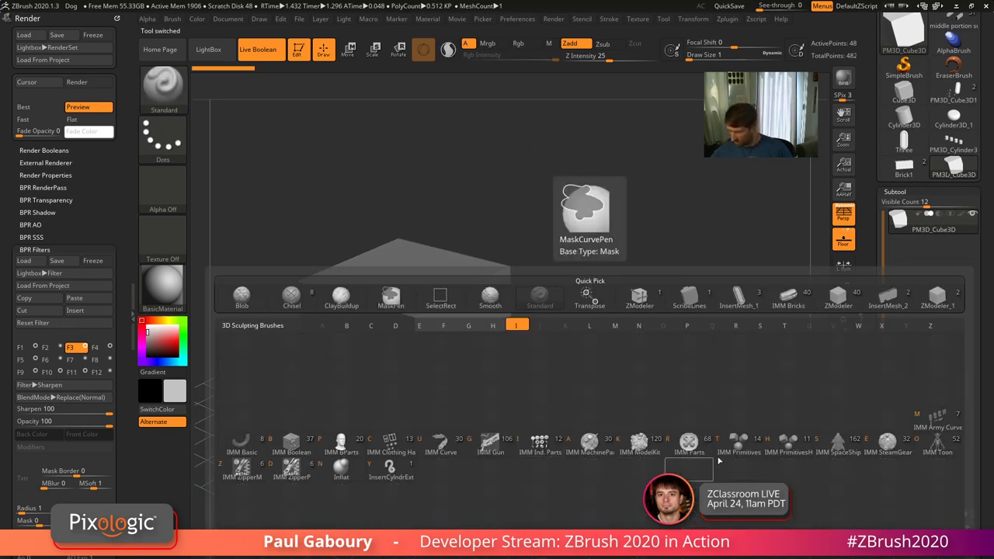
pyautogui.click(741, 450)
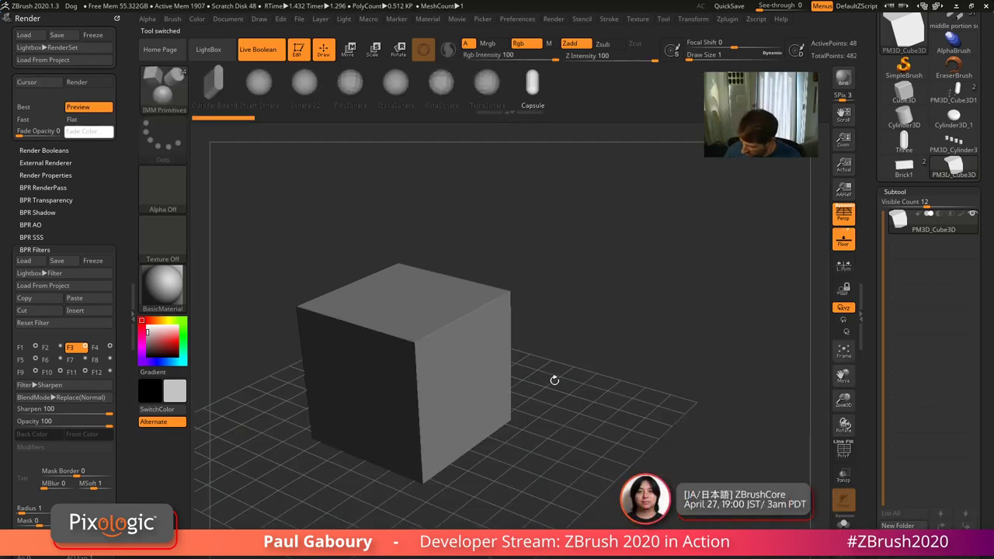
pyautogui.click(262, 84)
pyautogui.moveTo(489, 394); pyautogui.dragTo(545, 460)
pyautogui.press('w')
pyautogui.moveTo(520, 402); pyautogui.dragTo(480, 390)
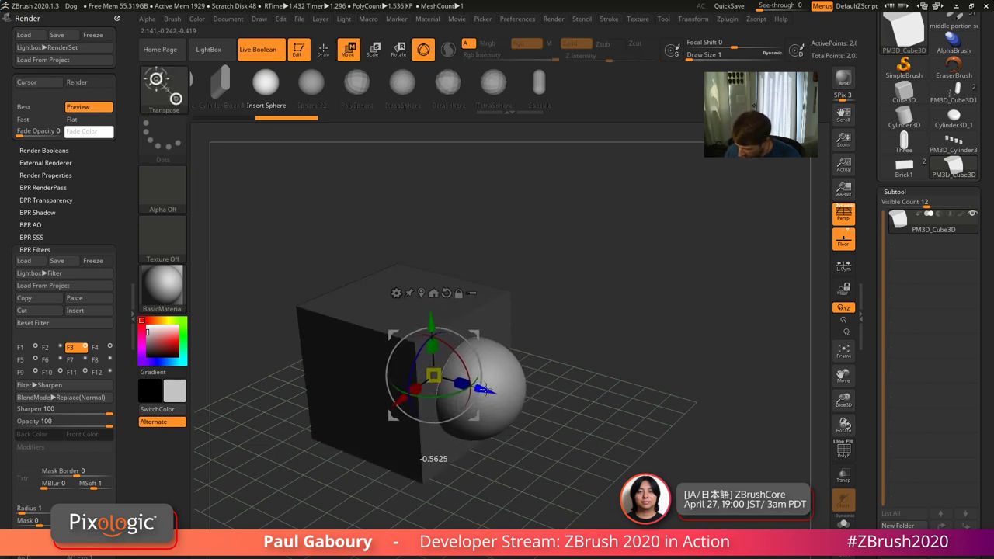
# Clear the mask and temporarily hide part of the cube and sphere to examine how the two meshes intersect
pyautogui.press('q')
pyautogui.keyDown('ctrl'); pyautogui.moveTo(570, 399); pyautogui.dragTo(395, 376); pyautogui.keyUp('ctrl')
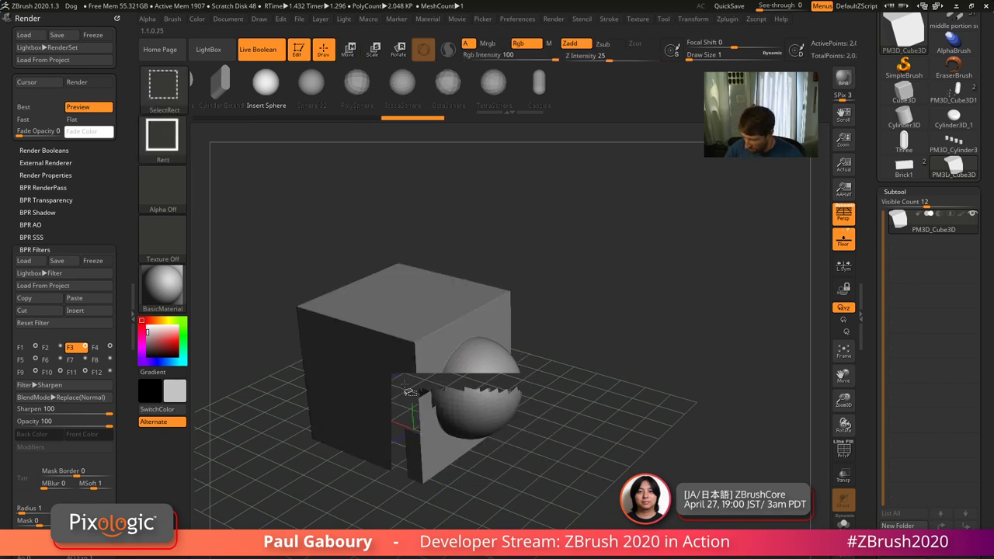
pyautogui.keyDown('ctrl'); pyautogui.keyDown('shift'); pyautogui.moveTo(434, 412); pyautogui.dragTo(458, 431); pyautogui.keyUp('shift'); pyautogui.keyUp('ctrl')
pyautogui.moveTo(466, 404)
pyautogui.mouseDown()
pyautogui.moveTo(499, 464)
pyautogui.moveTo(544, 466)
pyautogui.moveTo(533, 460)
pyautogui.moveTo(558, 452)
pyautogui.mouseUp()
pyautogui.keyDown('ctrl'); pyautogui.keyDown('shift'); pyautogui.click(563, 461); pyautogui.keyUp('shift'); pyautogui.keyUp('ctrl')
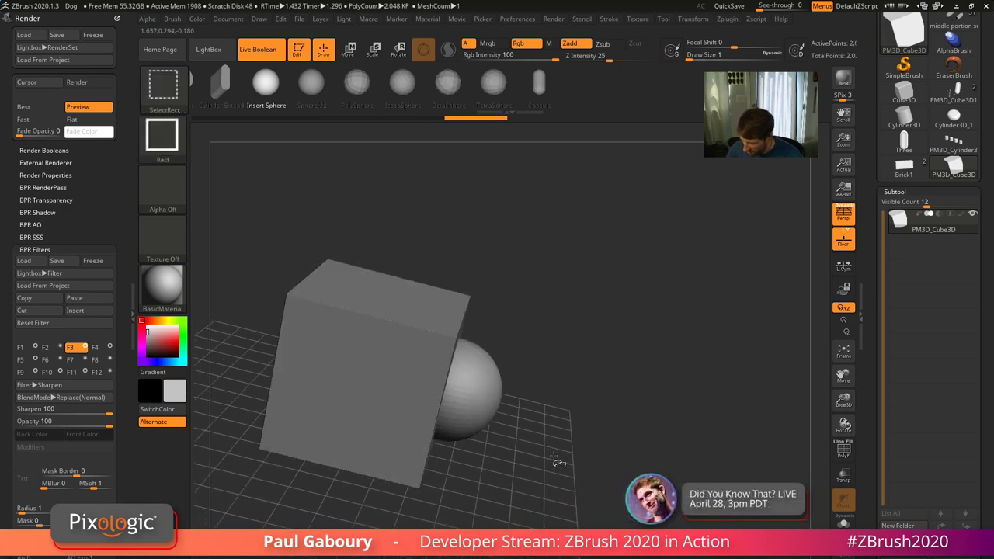
# DynaMesh the cube and the inserted sphere into one mesh at resolution 128
pyautogui.click(903, 193)
pyautogui.click(901, 205)
pyautogui.click(908, 390)
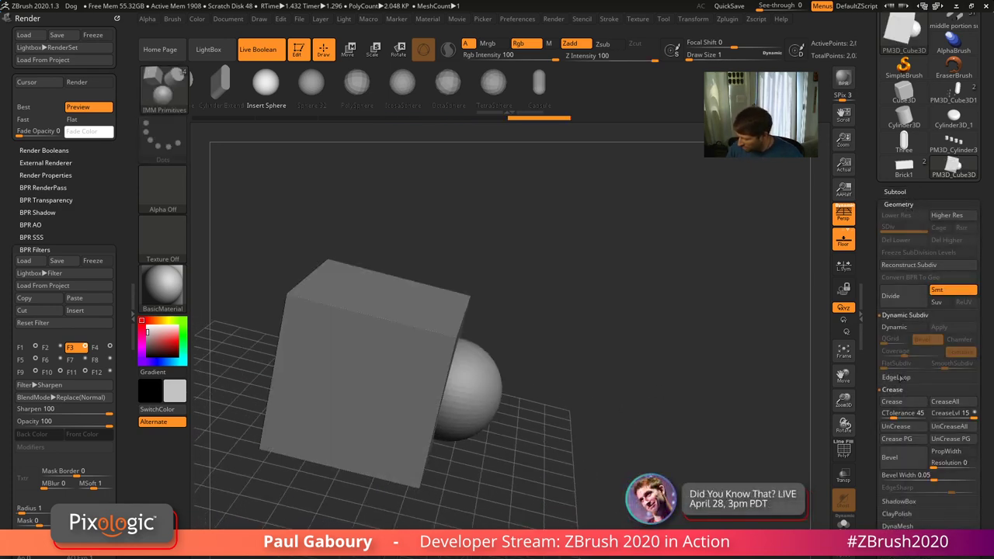
pyautogui.click(905, 316)
pyautogui.click(900, 340)
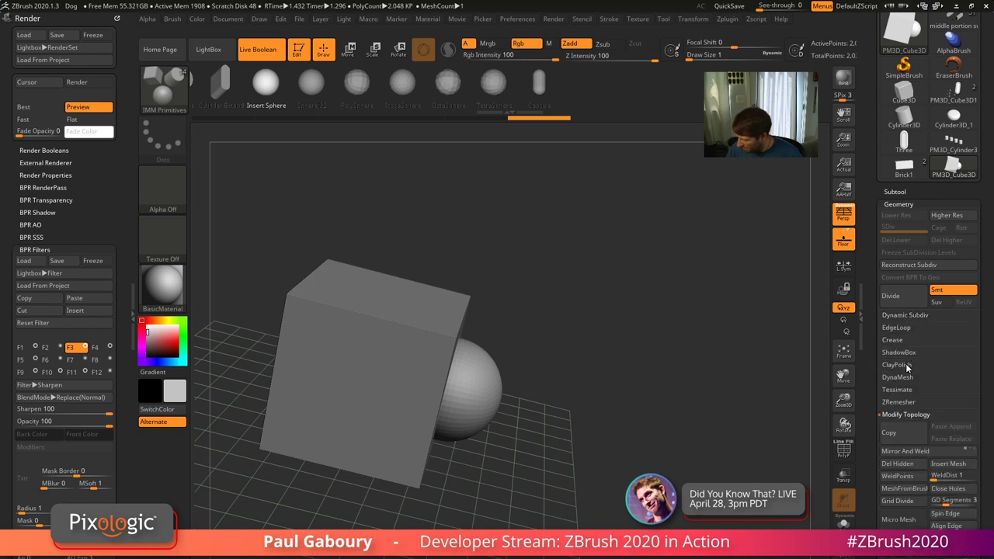
pyautogui.click(901, 378)
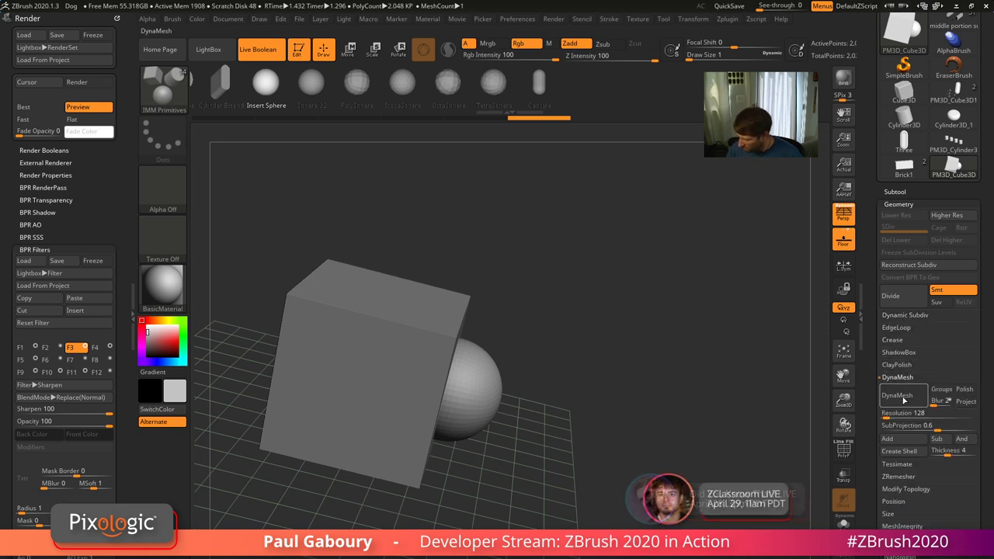
# Section the DynaMeshed cube with a temporary partial hide and display its polyframe to inspect the merged topology
pyautogui.moveTo(602, 483); pyautogui.dragTo(542, 477)
pyautogui.moveTo(538, 517)
pyautogui.keyDown('ctrl'); pyautogui.keyDown('shift'); pyautogui.mouseDown()
pyautogui.moveTo(461, 491)
pyautogui.moveTo(363, 390)
pyautogui.moveTo(516, 496)
pyautogui.mouseUp(); pyautogui.keyUp('shift'); pyautogui.keyUp('ctrl')
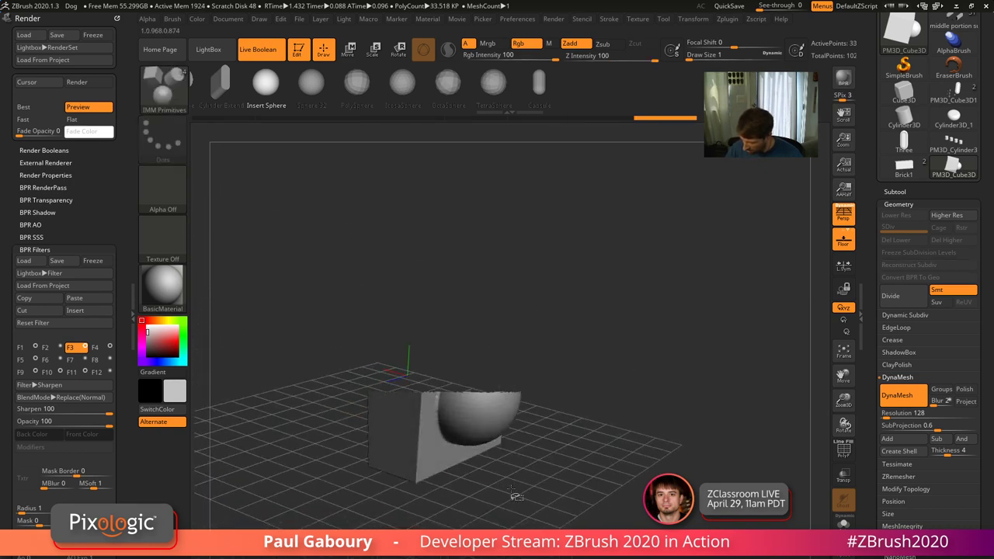
pyautogui.hotkey('shift', 'f')
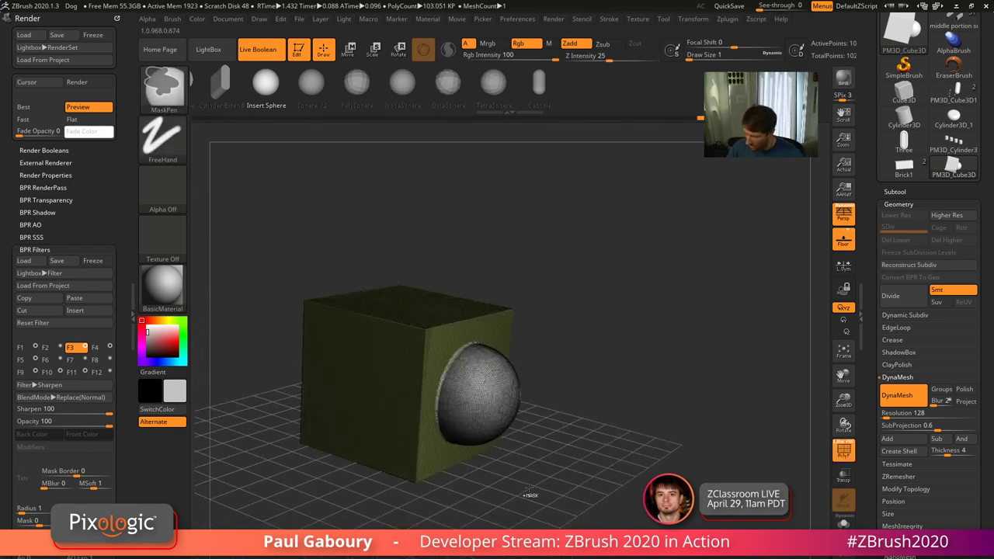
# Undo the DynaMesh of the cube and sphere and display the polyframe of the separate meshes
pyautogui.hotkey('ctrl', 'z')
pyautogui.hotkey('ctrl', 'z')
pyautogui.moveTo(528, 494); pyautogui.dragTo(600, 468)
pyautogui.hotkey('shift', 'f')
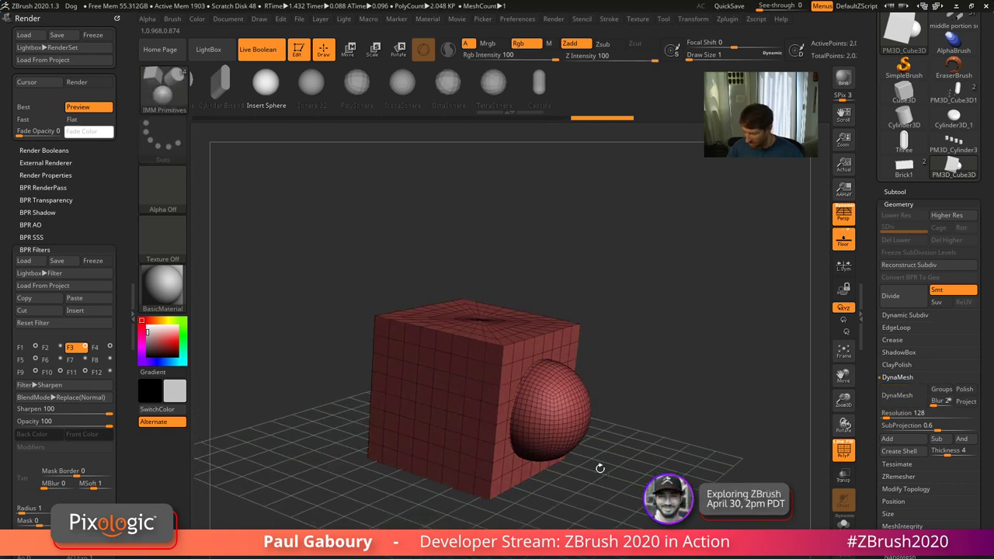
# Merge the cube and sphere with the Gizmo's Remesh By Union and inspect the topology around their intersection
pyautogui.press('w')
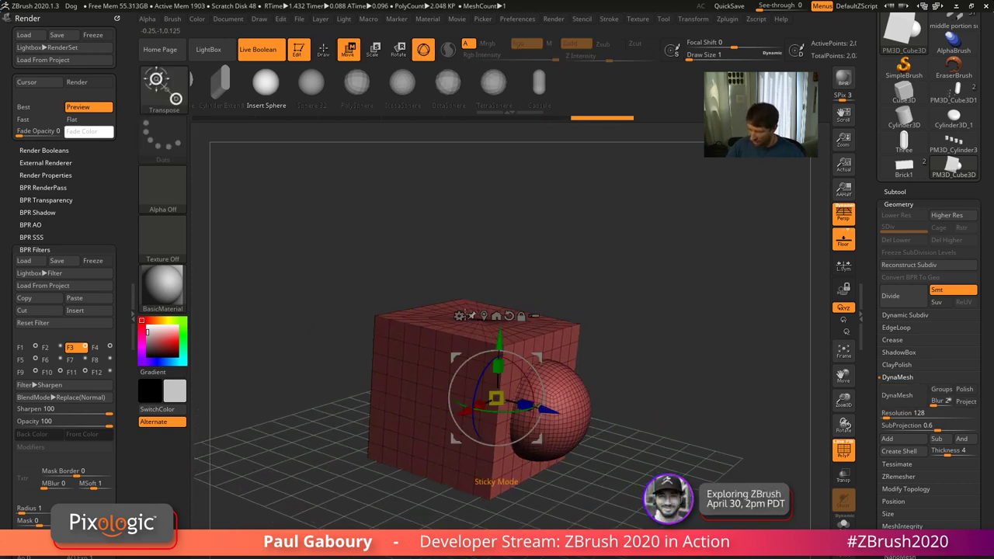
pyautogui.click(459, 315)
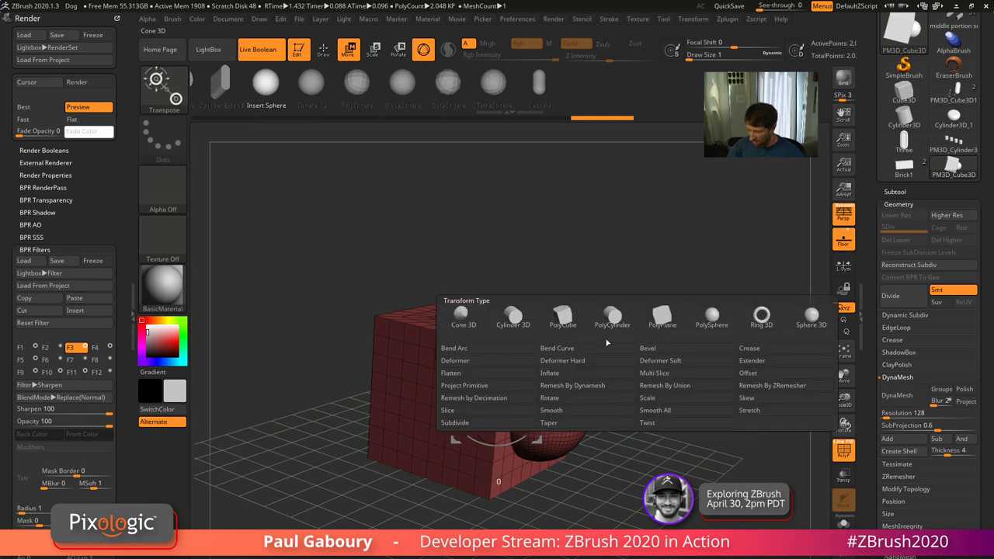
pyautogui.click(698, 390)
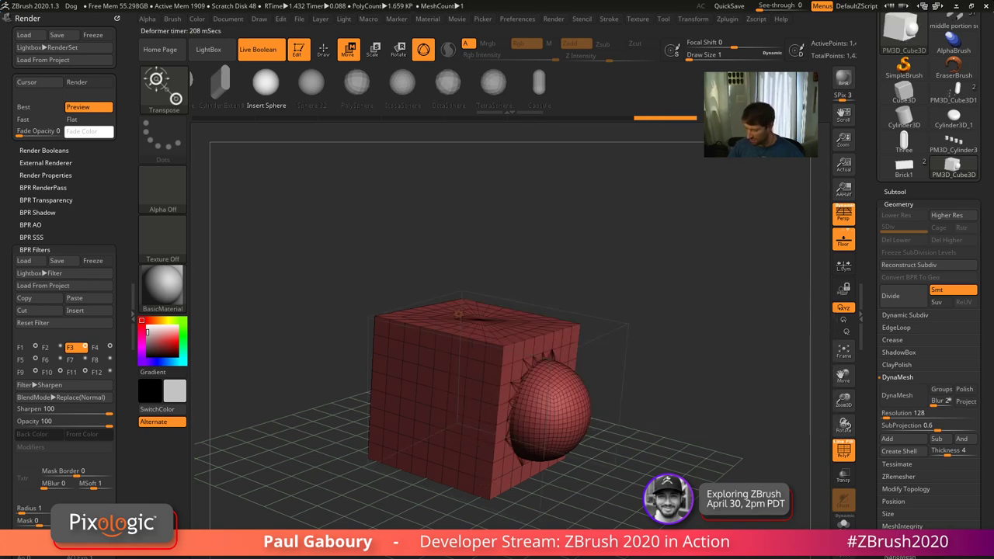
pyautogui.moveTo(593, 528)
pyautogui.mouseDown()
pyautogui.moveTo(444, 416)
pyautogui.moveTo(458, 512)
pyautogui.moveTo(633, 470)
pyautogui.moveTo(620, 459)
pyautogui.mouseUp()
pyautogui.press('q')
pyautogui.keyDown('ctrl'); pyautogui.keyDown('shift'); pyautogui.click(619, 477); pyautogui.keyUp('shift'); pyautogui.keyUp('ctrl')
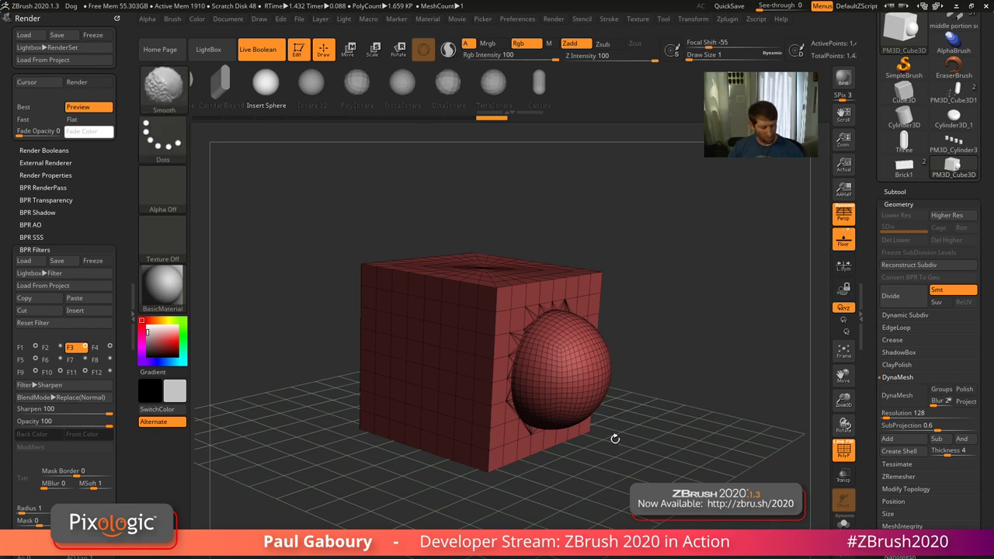
# Hide the polyframe, render the merged cube with BPR and load the B&W Anime02 filter preset
pyautogui.hotkey('shift', 'f')
pyautogui.hotkey('shift', 'r')
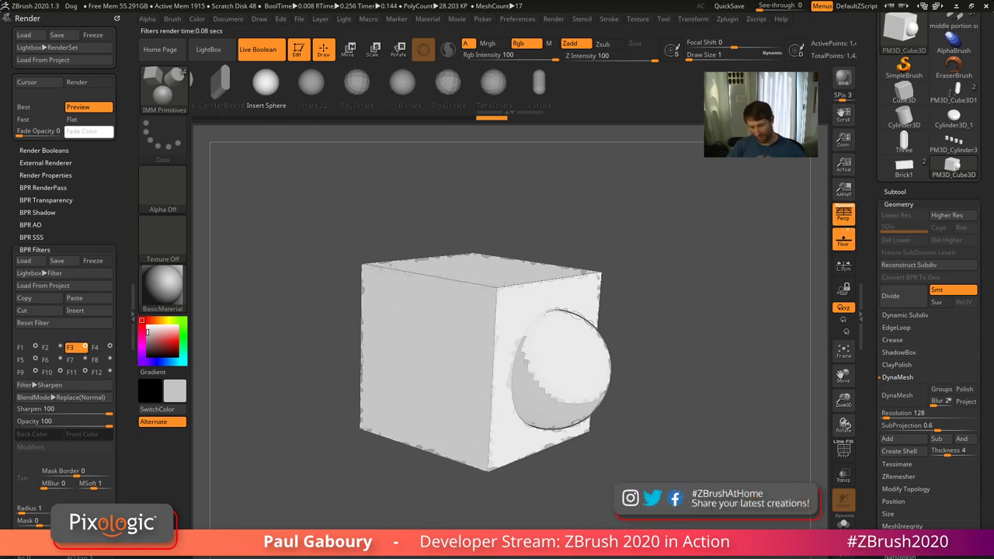
pyautogui.press(',')
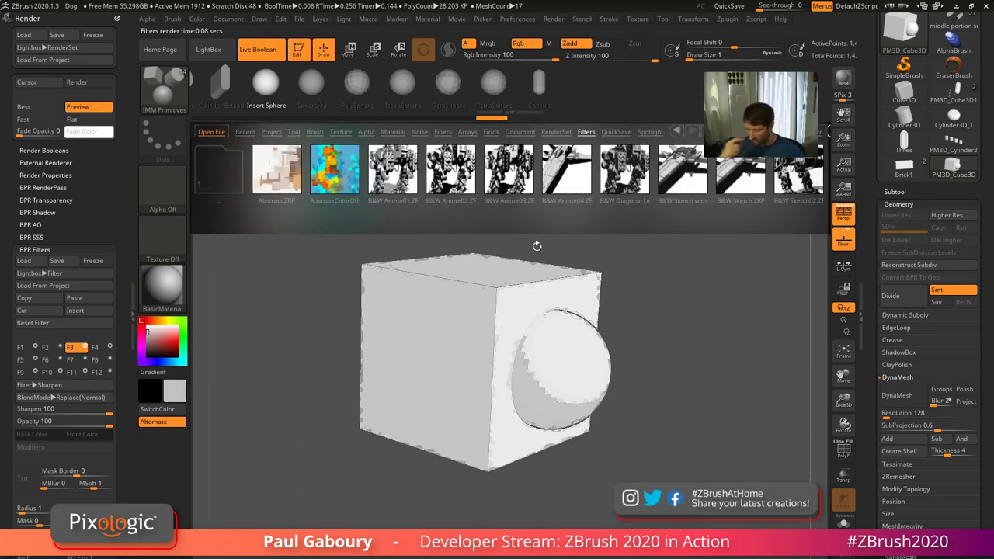
pyautogui.doubleClick(453, 168)
pyautogui.press(',')
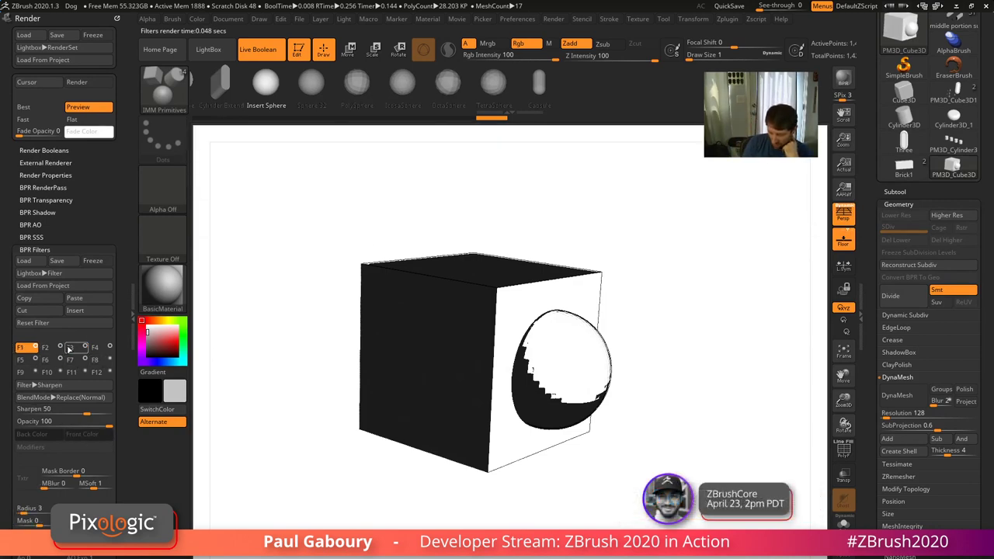
# Toggle the preset's F2 and F3 filters on the cube render to check their effect
pyautogui.click(61, 350)
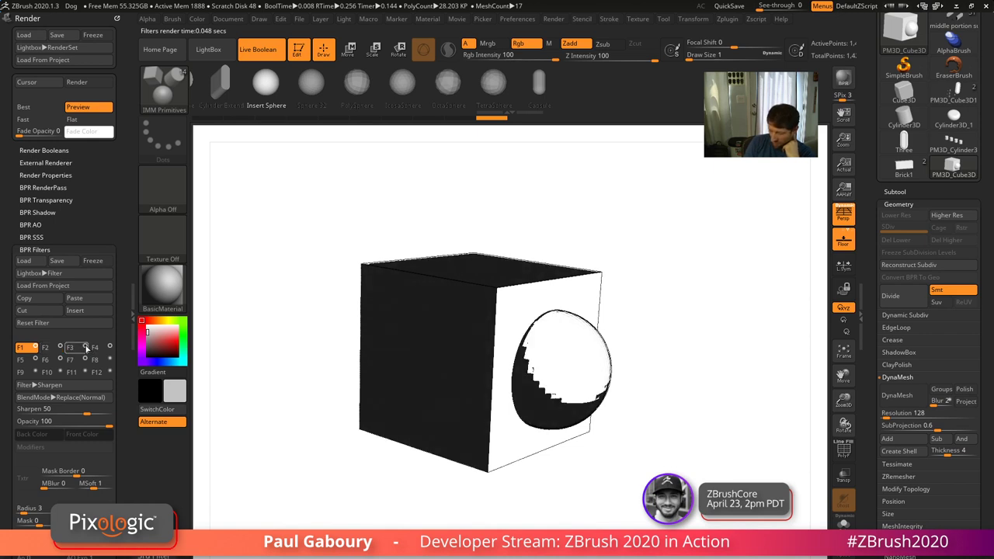
pyautogui.click(87, 347)
pyautogui.click(86, 348)
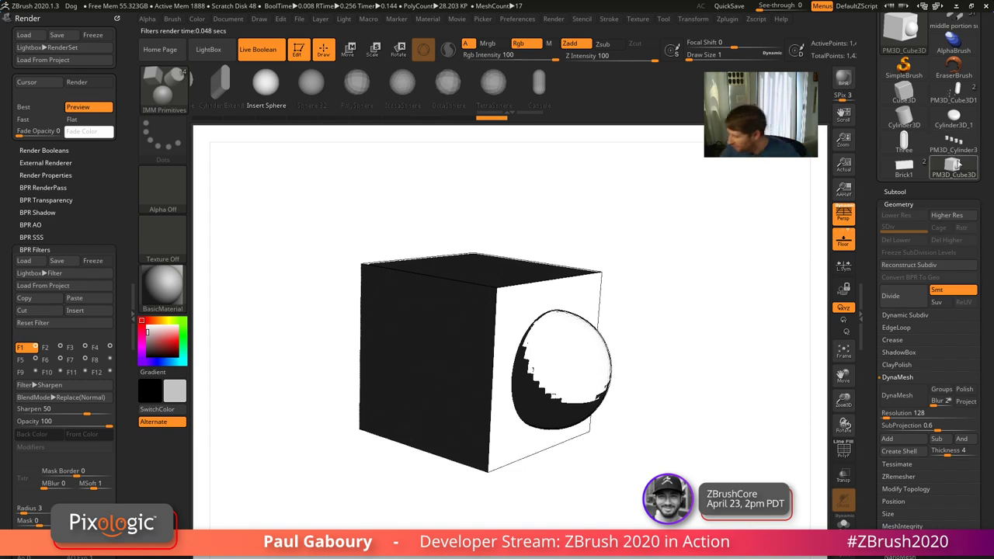
# Switch back to the spaceship model, frame the whole ship and render it with BPR
pyautogui.scroll(3, 956, 109)
pyautogui.click(955, 89)
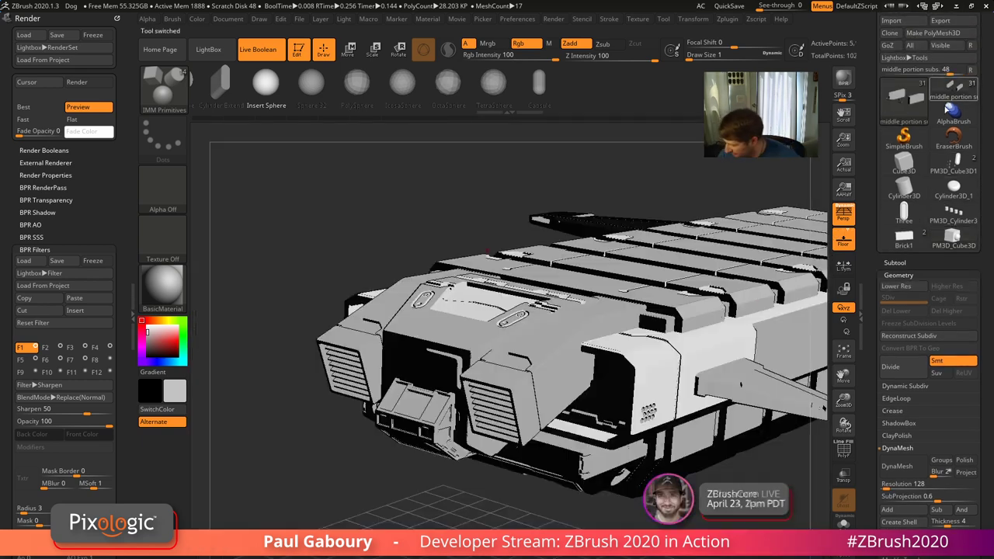
pyautogui.keyDown('ctrl'); pyautogui.moveTo(741, 427); pyautogui.dragTo(600, 463, button='right'); pyautogui.keyUp('ctrl')
pyautogui.moveTo(601, 463); pyautogui.dragTo(598, 430)
pyautogui.press('shift')
pyautogui.hotkey('shift', 'r')
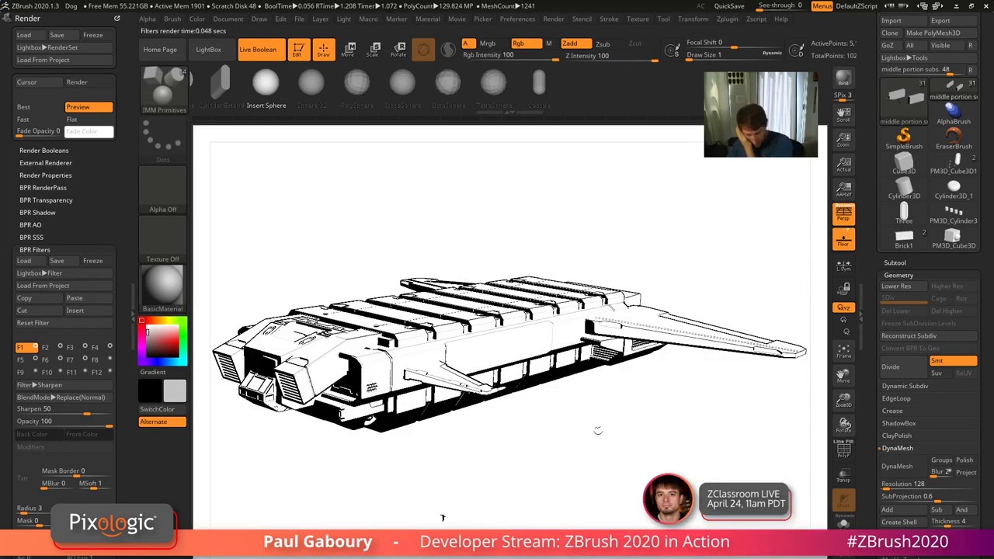
# Toggle the preset's filters on the ship render, disabling F2, F5 and F6, with the F7 Outline Edge filter selected
pyautogui.click(36, 348)
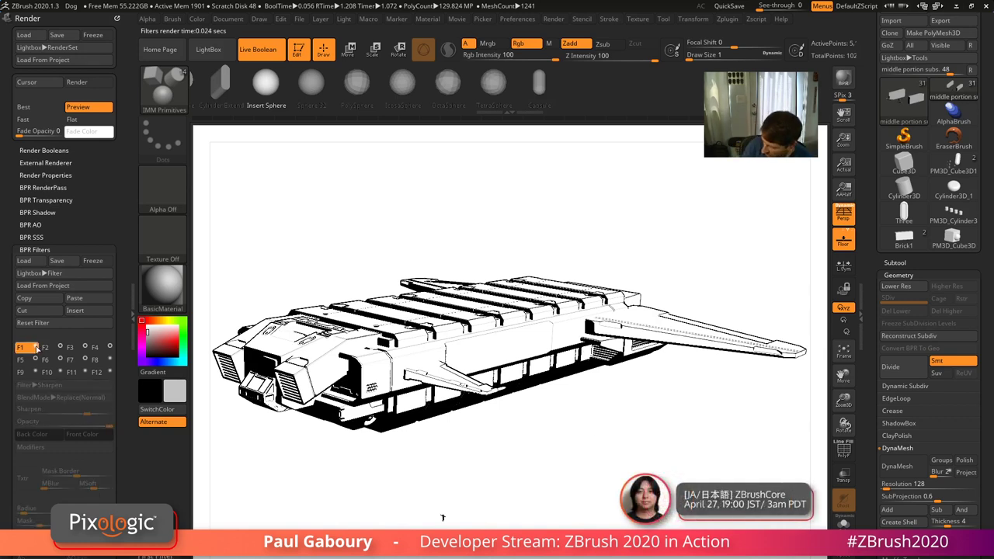
pyautogui.click(36, 349)
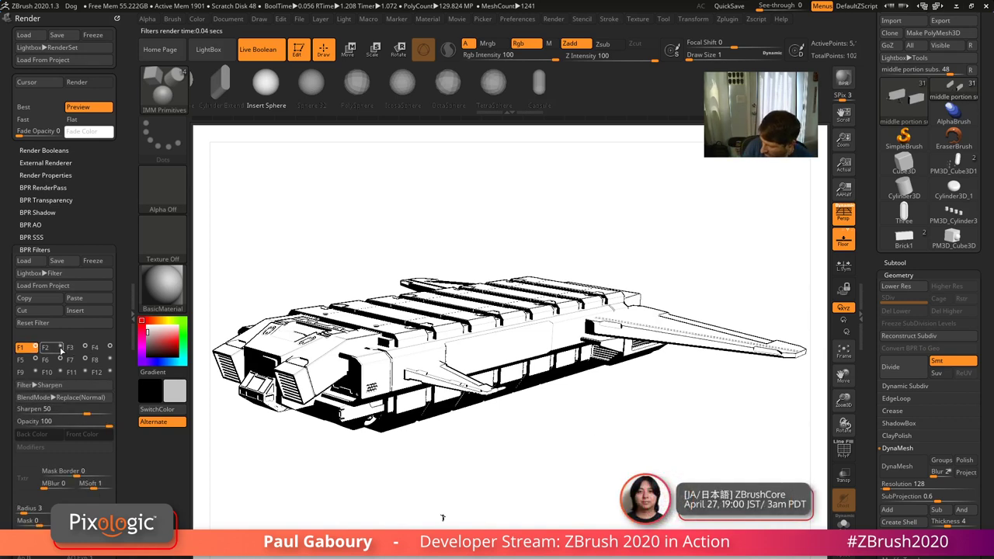
pyautogui.click(85, 348)
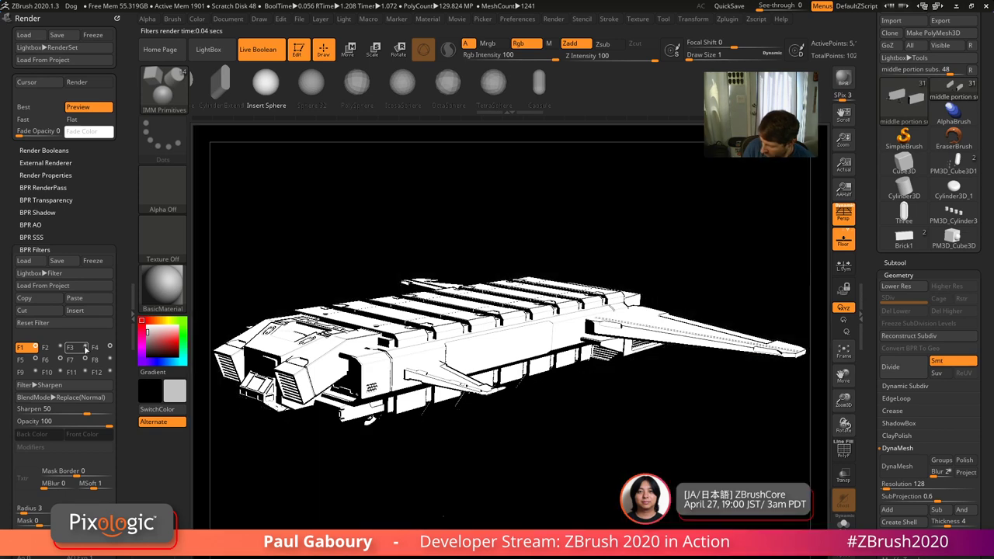
pyautogui.click(86, 348)
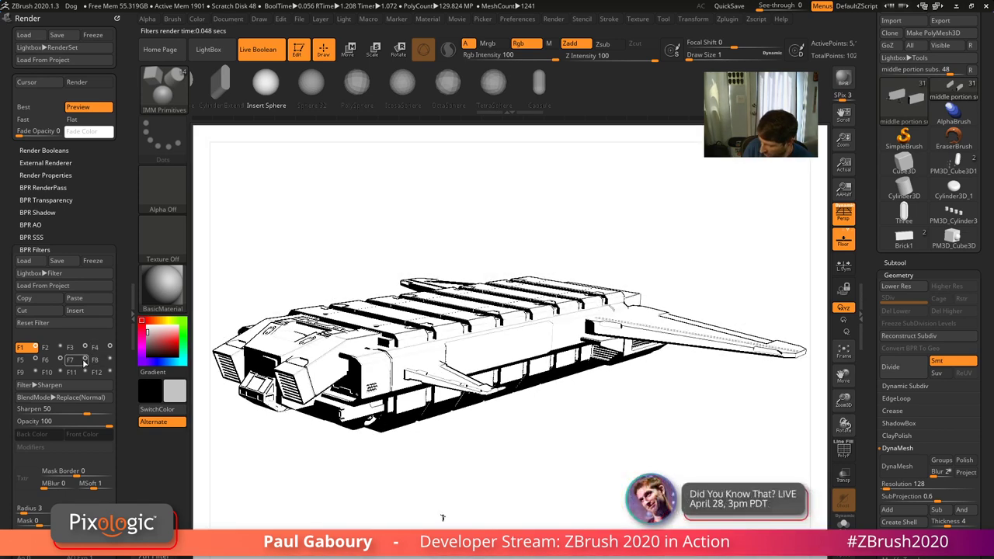
pyautogui.click(82, 361)
pyautogui.click(85, 360)
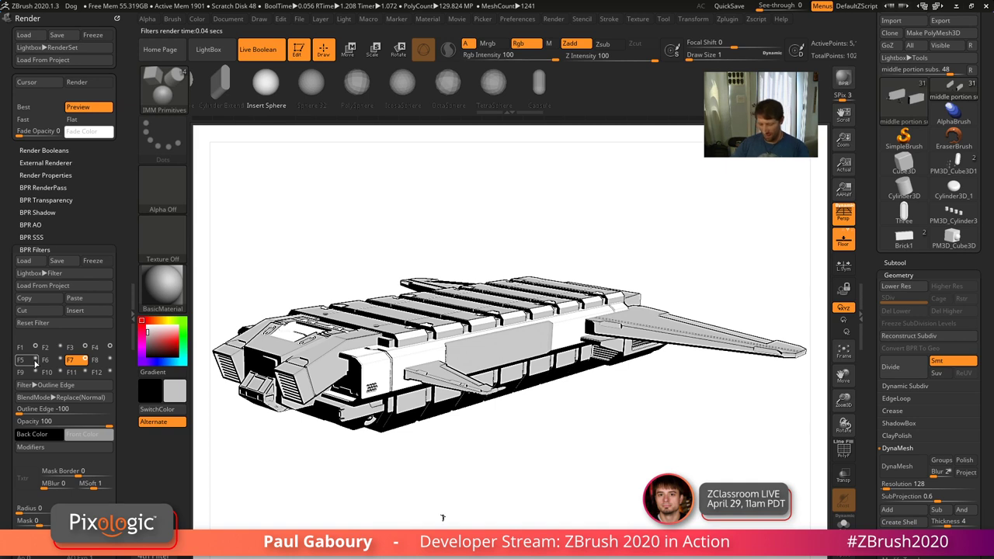
# Set the back color of the F7 Outline Edge filter to a very dark blue-violet
pyautogui.moveTo(111, 454); pyautogui.dragTo(111, 403)
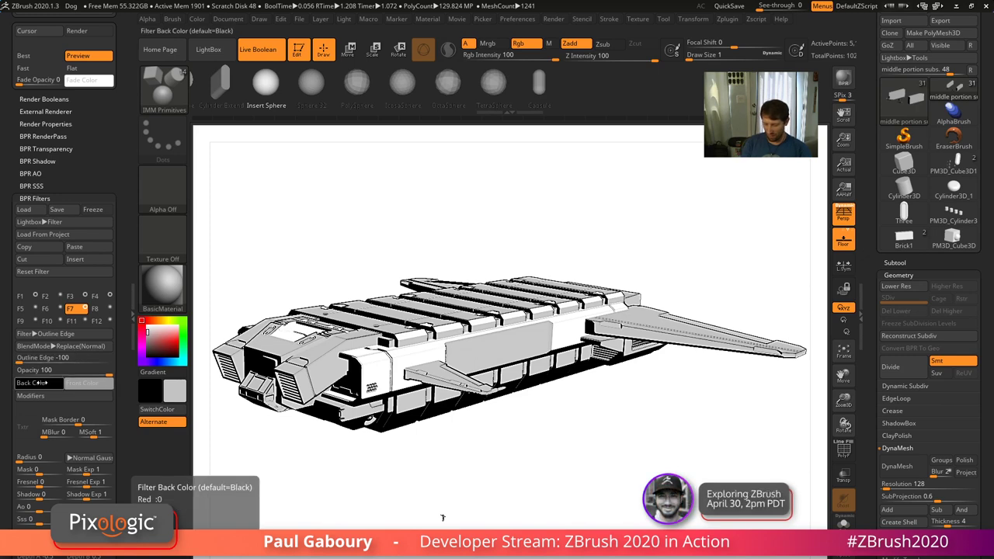
pyautogui.moveTo(46, 382); pyautogui.dragTo(51, 473)
pyautogui.click(180, 473)
pyautogui.moveTo(96, 396)
pyautogui.mouseDown()
pyautogui.moveTo(51, 363)
pyautogui.moveTo(126, 419)
pyautogui.moveTo(35, 307)
pyautogui.mouseUp()
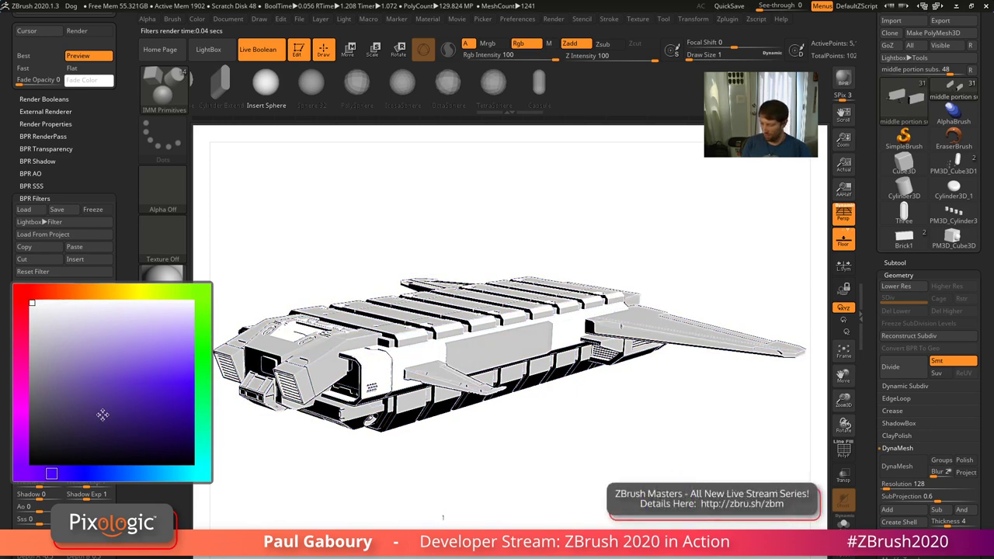
pyautogui.click(144, 396)
pyautogui.moveTo(149, 409); pyautogui.dragTo(91, 439)
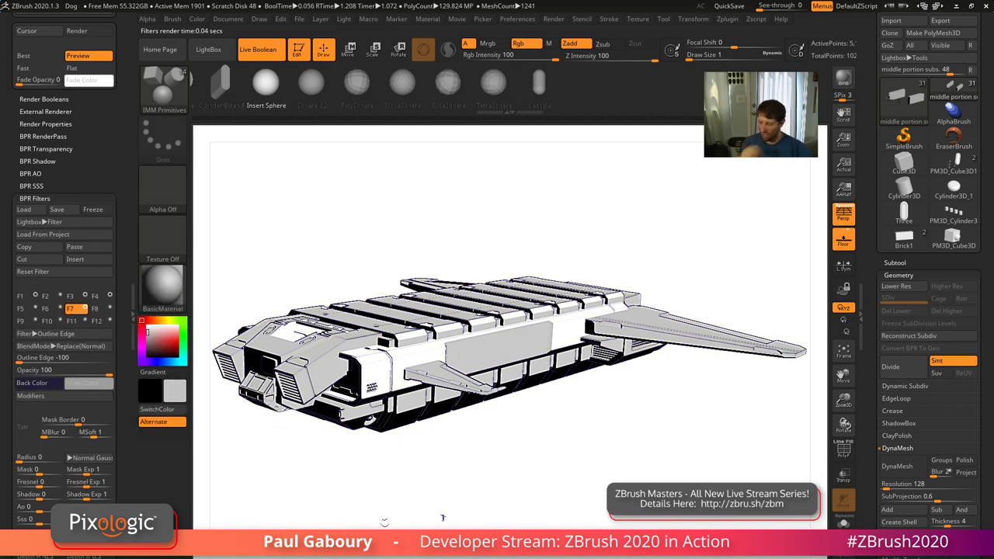
# Set the F7 Outline Edge modifiers to an outline noise of about 0.85 and an outline thickness of 3
pyautogui.click(84, 399)
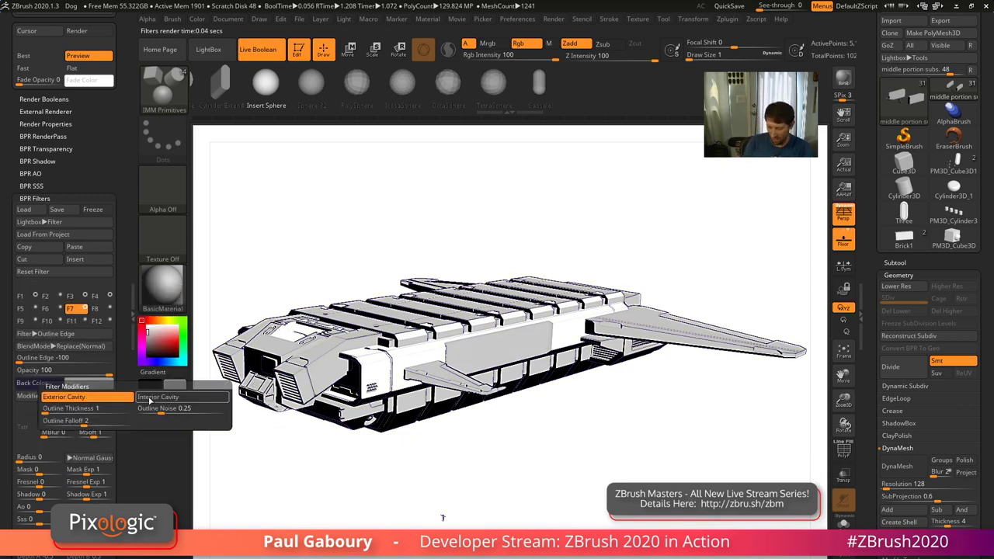
pyautogui.moveTo(198, 408); pyautogui.dragTo(203, 412)
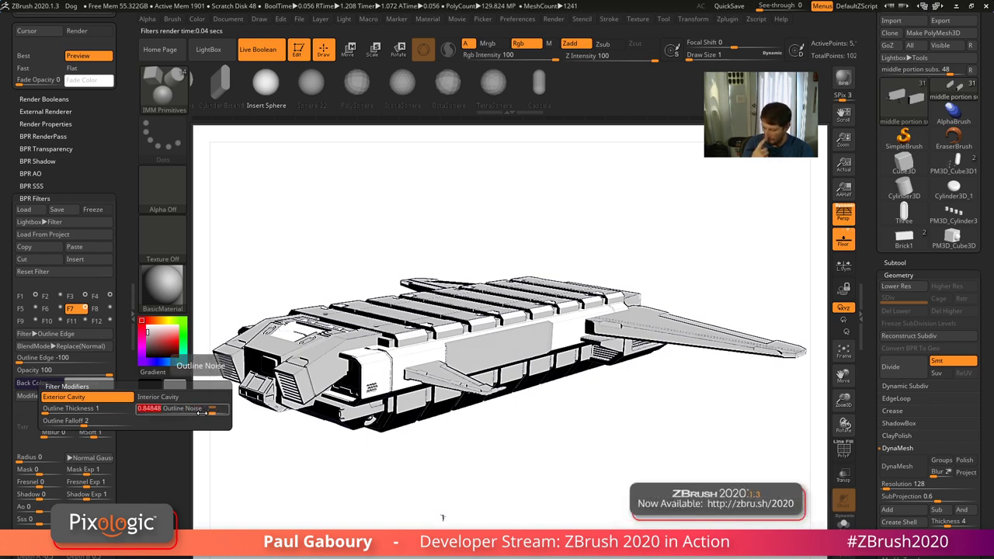
pyautogui.click(58, 409)
pyautogui.write('3')
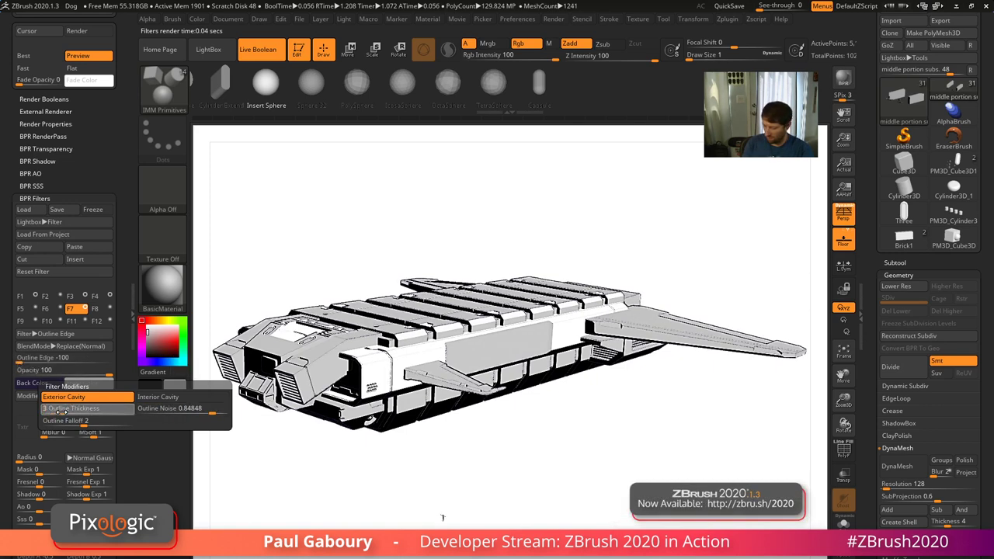
pyautogui.click(73, 412)
pyautogui.click(84, 413)
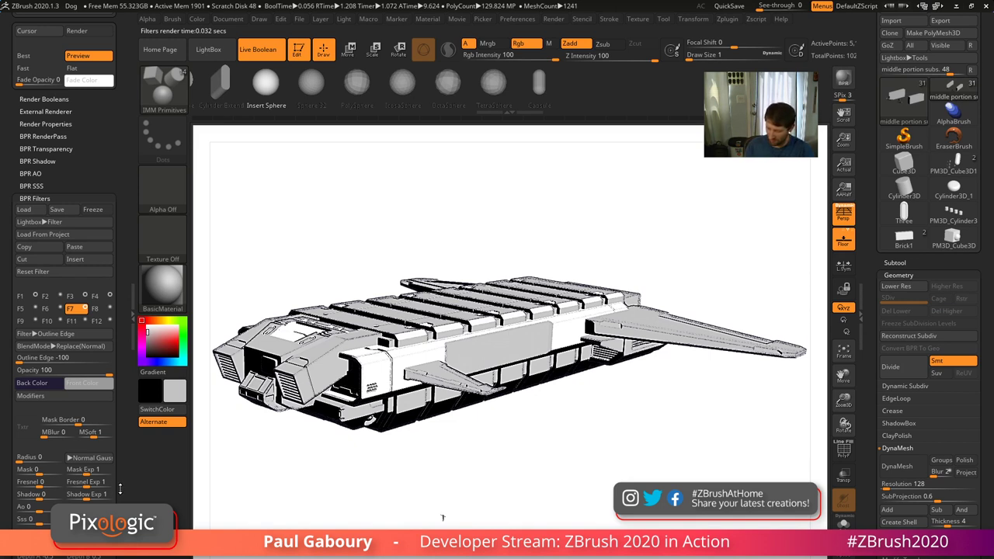
# Enable the F8 filter with the Screentone:Dots type and open its modifiers
pyautogui.click(94, 308)
pyautogui.click(78, 334)
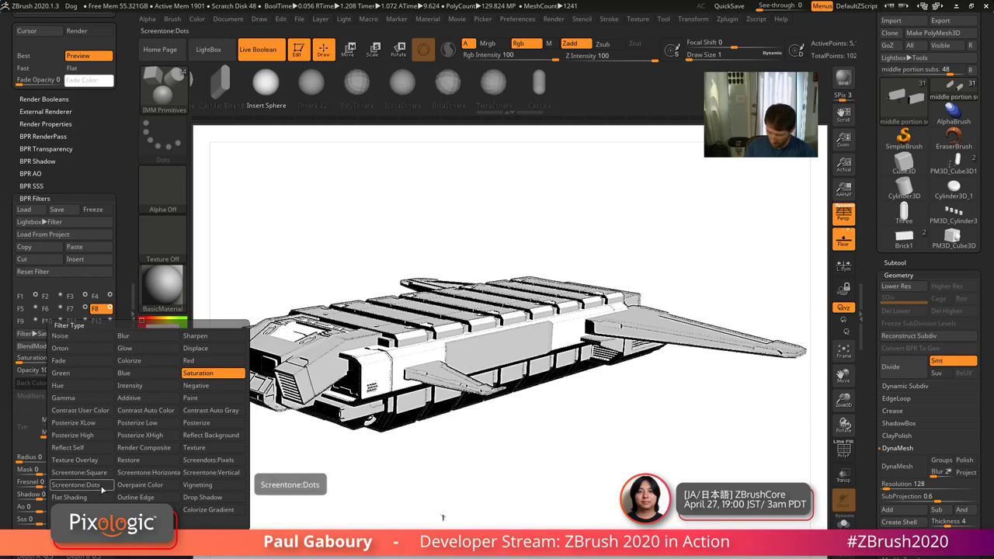
pyautogui.click(76, 484)
pyautogui.click(101, 384)
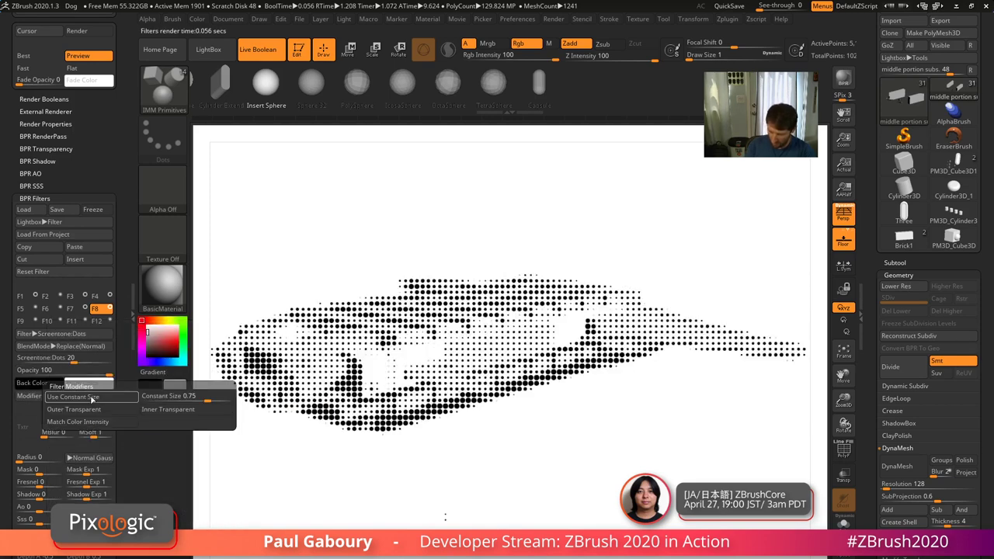
# Change F8 to Overpaint Color with Size By Intensity 0.5125, Height about 3.15 and Width about 0.22
pyautogui.click(79, 335)
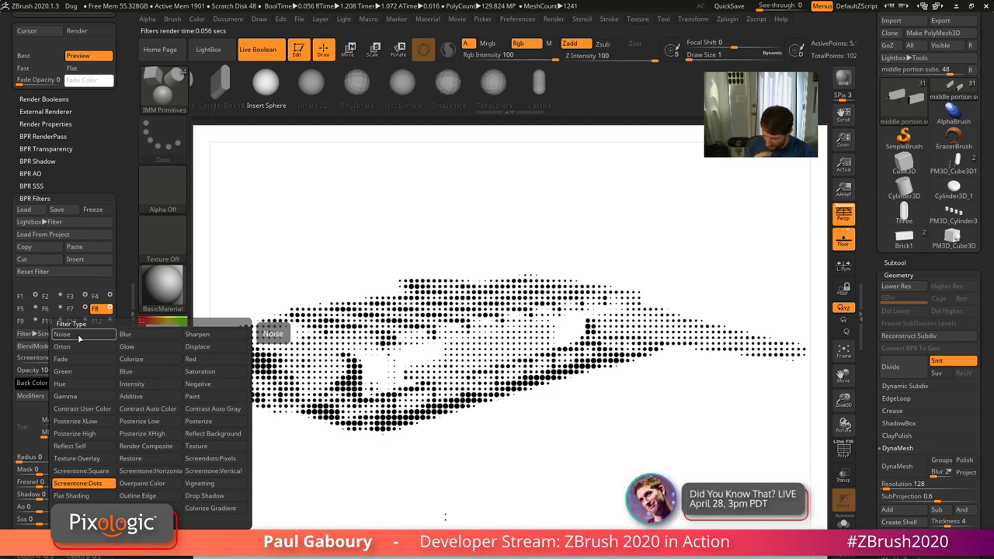
pyautogui.click(142, 483)
pyautogui.click(68, 396)
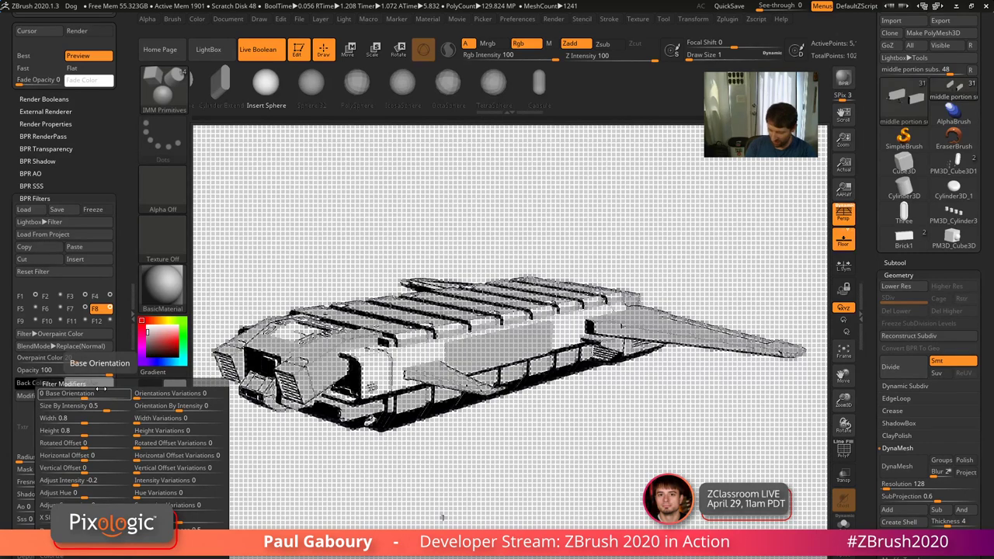
pyautogui.click(94, 529)
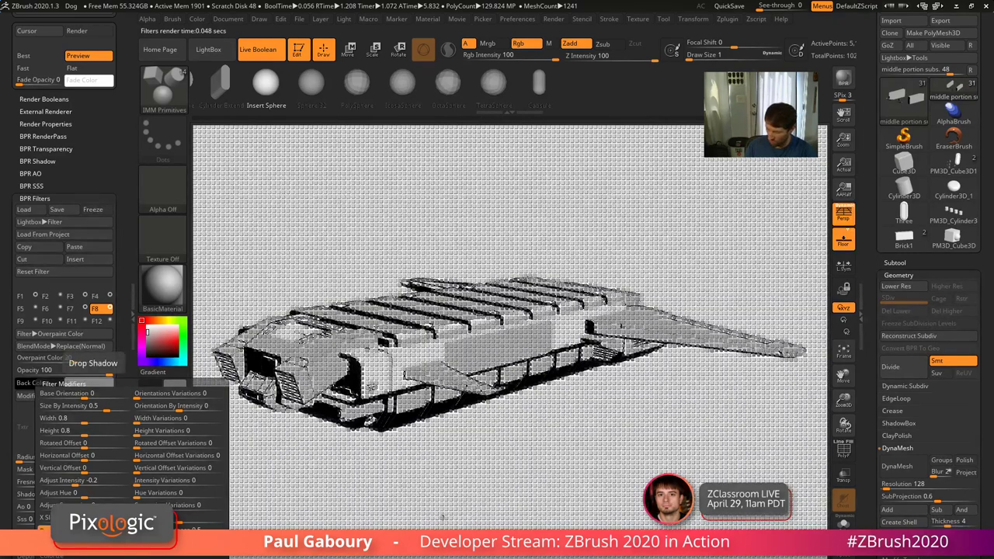
pyautogui.moveTo(99, 410); pyautogui.dragTo(76, 420)
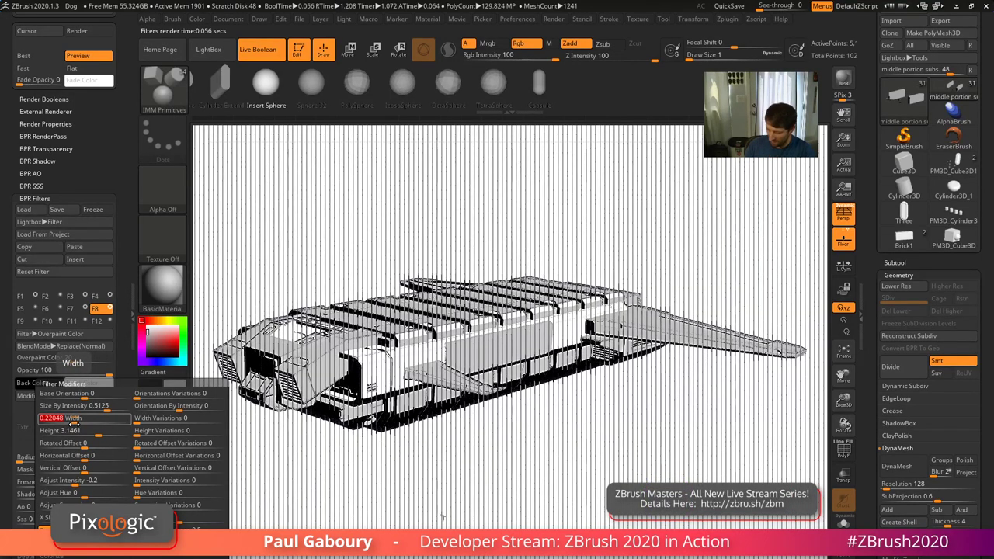
# Set the F8 filter's opacity to 73, its shadow modulation to -1 and its Overpaint Color strength to 10
pyautogui.moveTo(106, 376); pyautogui.dragTo(86, 375)
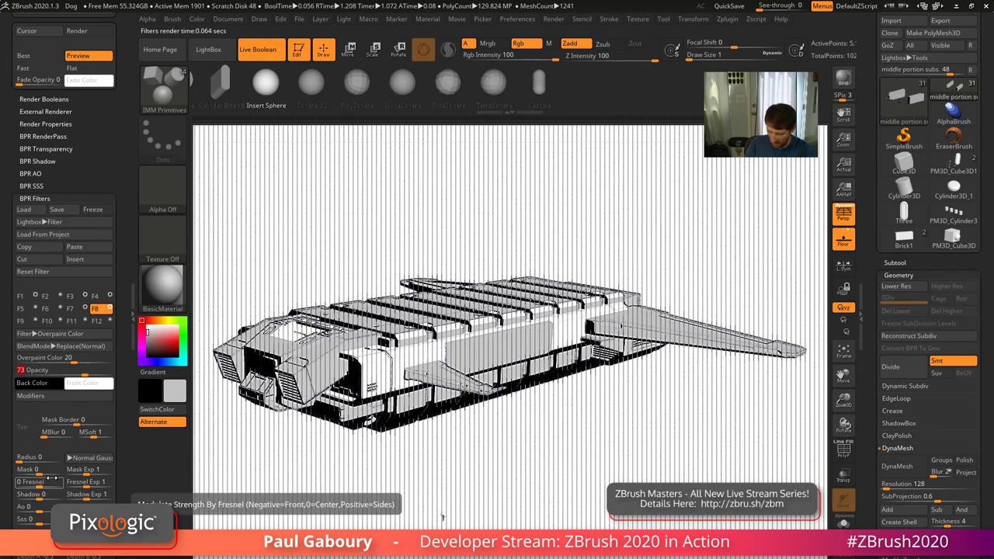
pyautogui.moveTo(48, 473)
pyautogui.mouseDown()
pyautogui.moveTo(65, 473)
pyautogui.moveTo(18, 470)
pyautogui.moveTo(42, 472)
pyautogui.moveTo(22, 494)
pyautogui.mouseUp()
pyautogui.write('0')
pyautogui.press('Return')
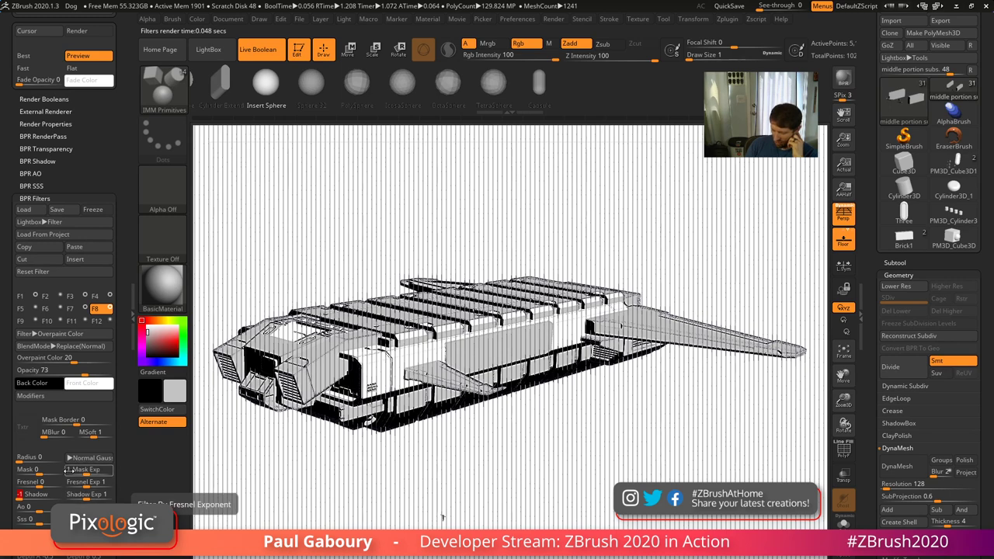
pyautogui.moveTo(78, 358); pyautogui.dragTo(70, 362)
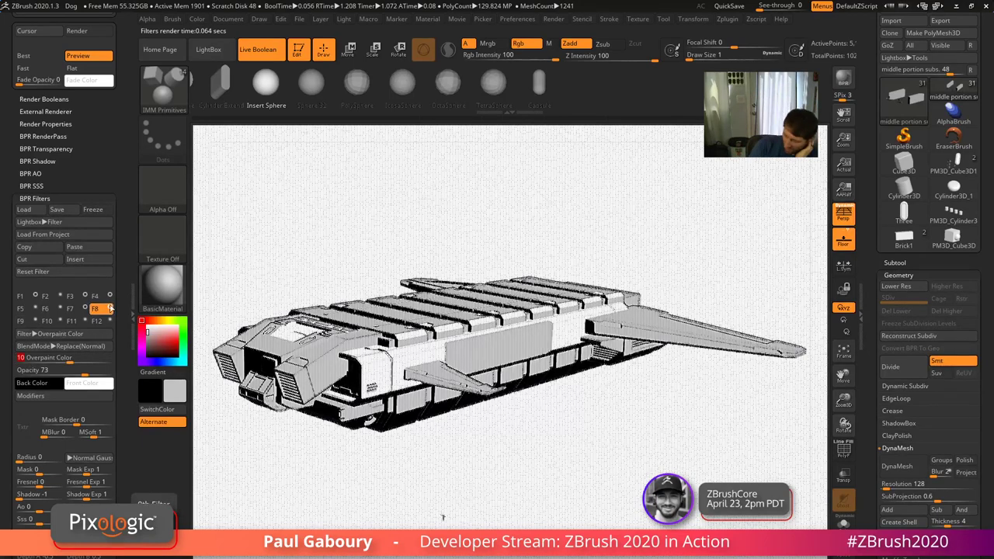
# Enable the F9 filter and set its type to Displace
pyautogui.click(36, 320)
pyautogui.click(35, 334)
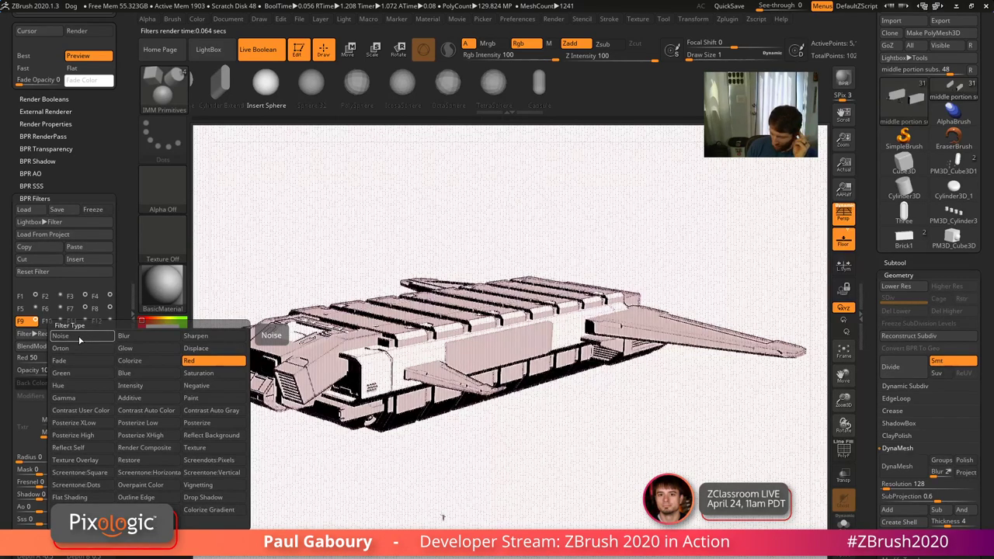
pyautogui.click(198, 348)
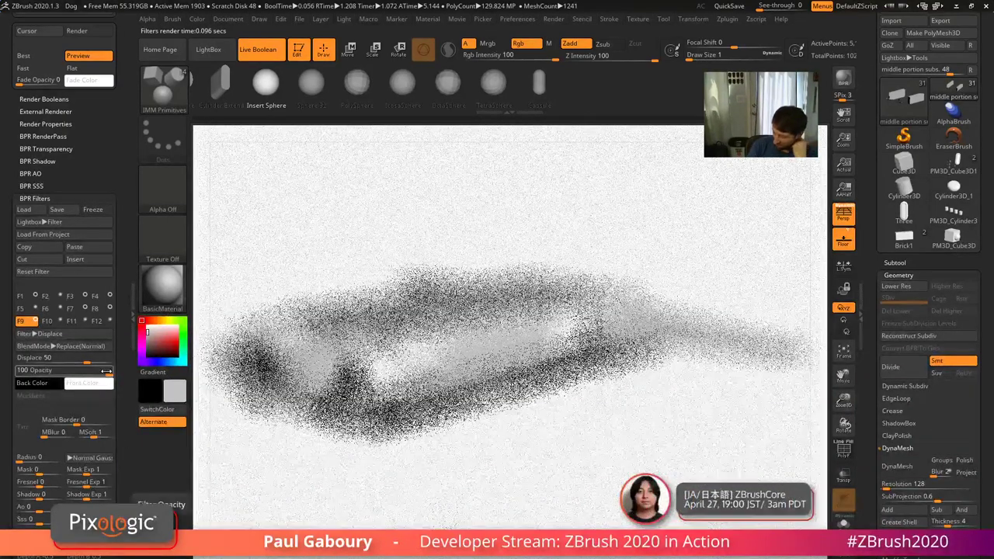
# Set the F9 filter's Displace strength to 5, its Radius to 8 and its opacity to 100
pyautogui.moveTo(91, 362); pyautogui.dragTo(68, 362)
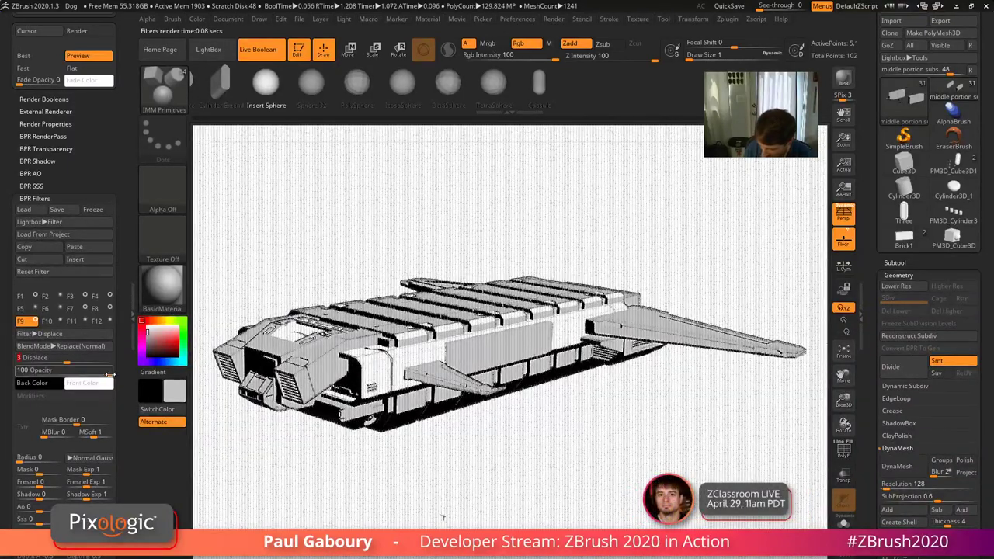
pyautogui.moveTo(66, 362); pyautogui.dragTo(67, 363)
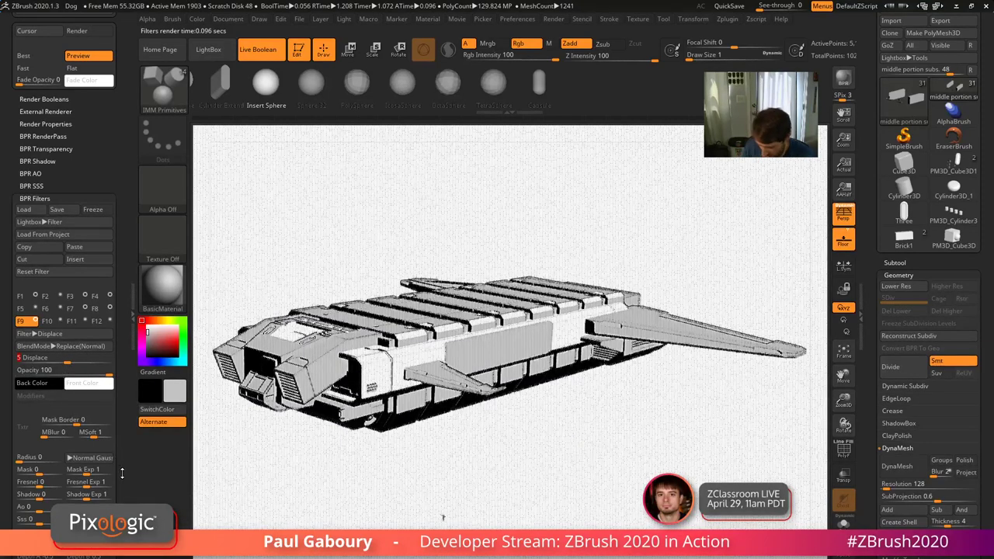
pyautogui.moveTo(118, 460); pyautogui.dragTo(118, 440)
pyautogui.moveTo(19, 442); pyautogui.dragTo(26, 442)
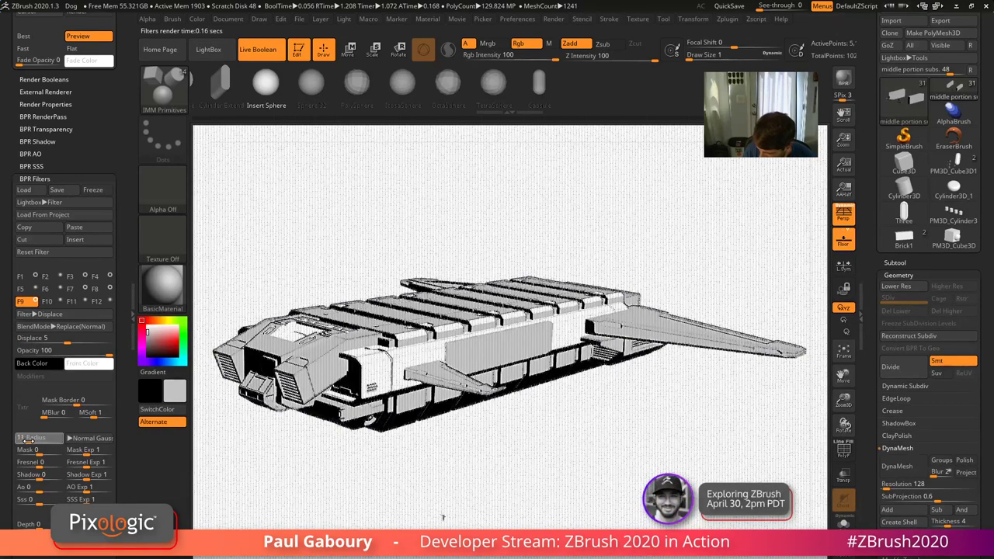
pyautogui.moveTo(106, 347)
pyautogui.mouseDown()
pyautogui.moveTo(15, 362)
pyautogui.moveTo(122, 353)
pyautogui.mouseUp()
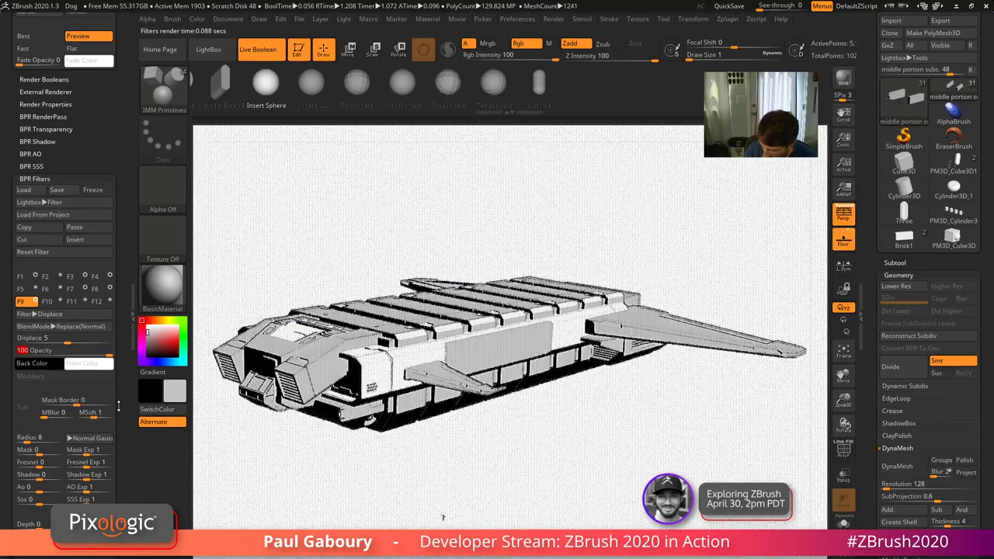
# Increase the F9 filter's Displace strength, trying 17 and 20, and set it to 18
pyautogui.moveTo(119, 427); pyautogui.dragTo(114, 370)
pyautogui.scroll(-2, 114, 370)
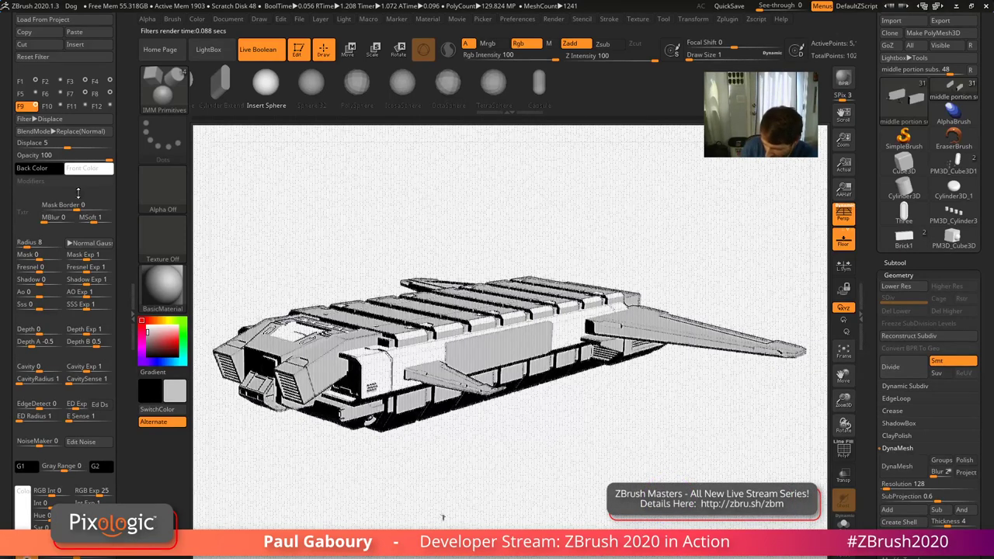
pyautogui.click(69, 147)
pyautogui.moveTo(71, 146); pyautogui.dragTo(73, 146)
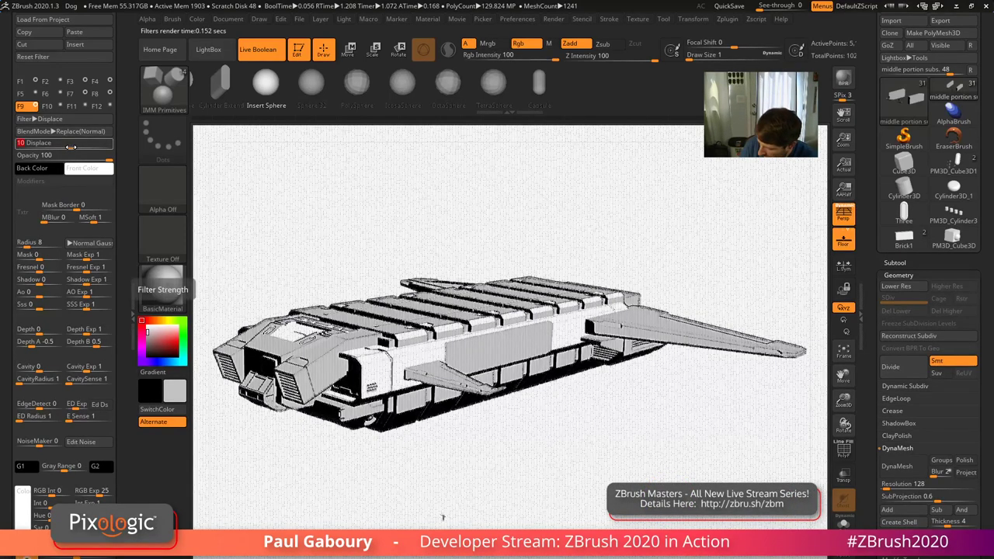
pyautogui.click(72, 147)
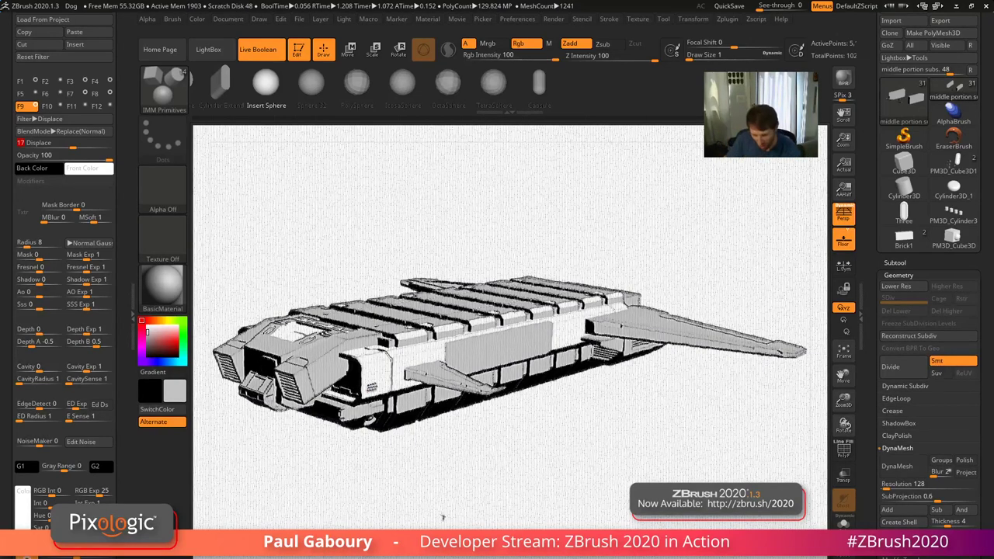
pyautogui.write('20')
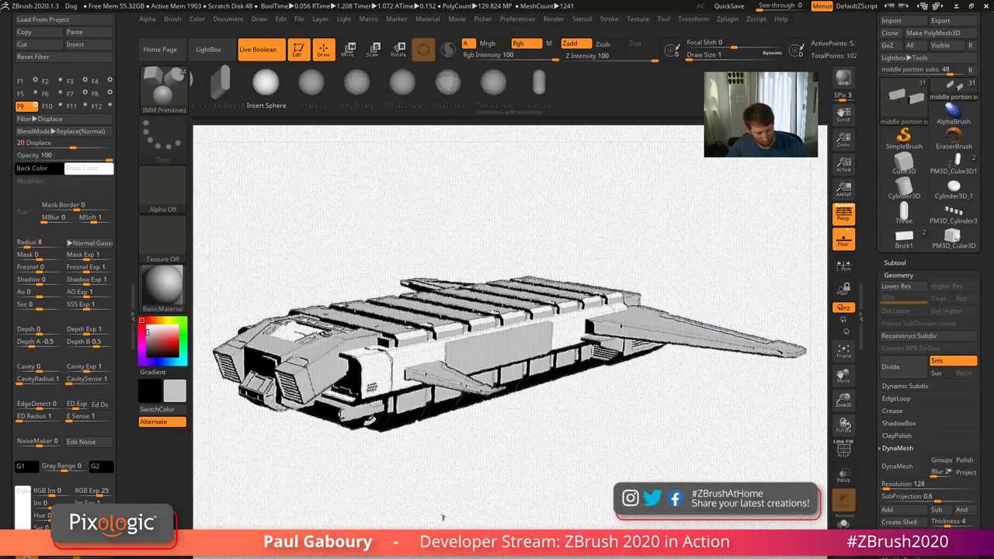
pyautogui.press('Return')
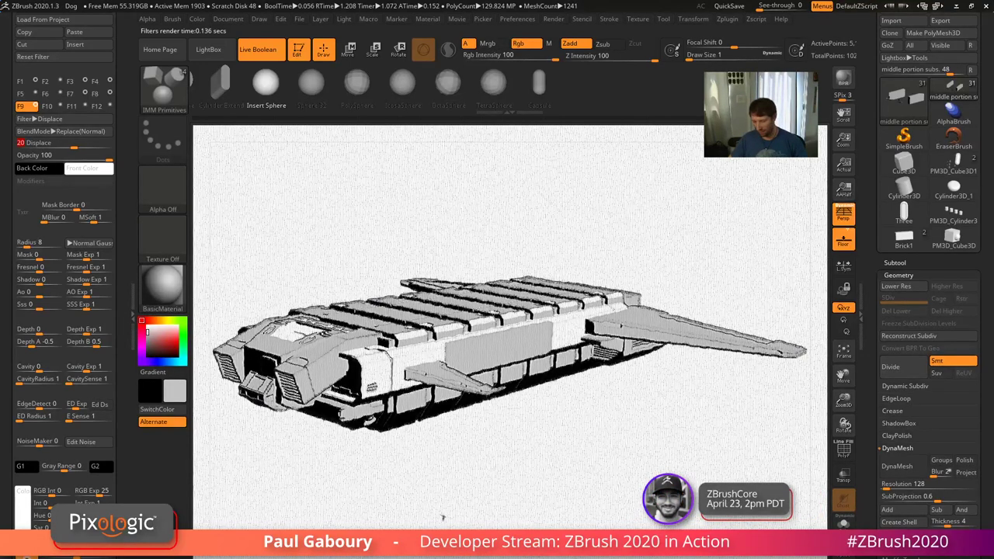
pyautogui.write('18')
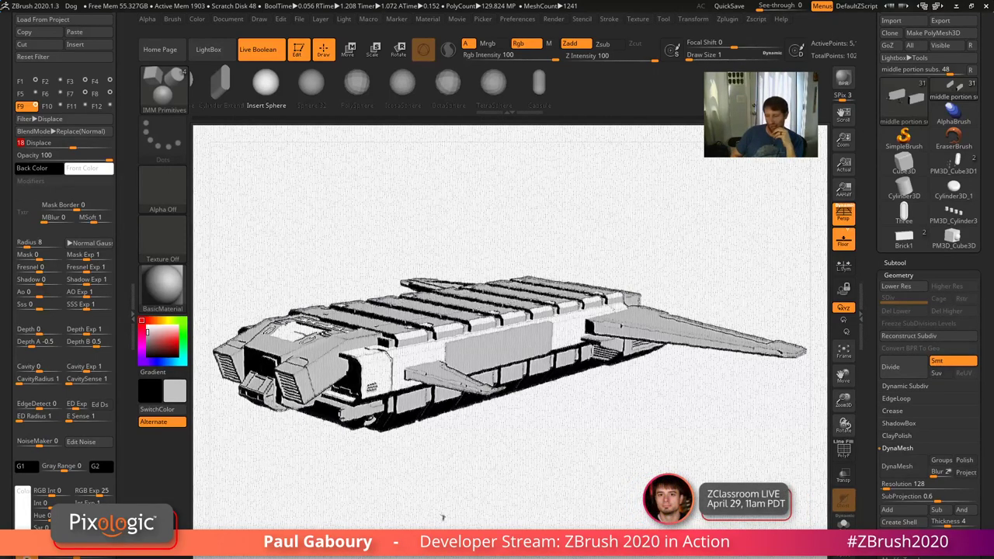
# Load the B&W Sketch filter preset, adjust the spaceship's position and rerun the BPR render
pyautogui.press(',')
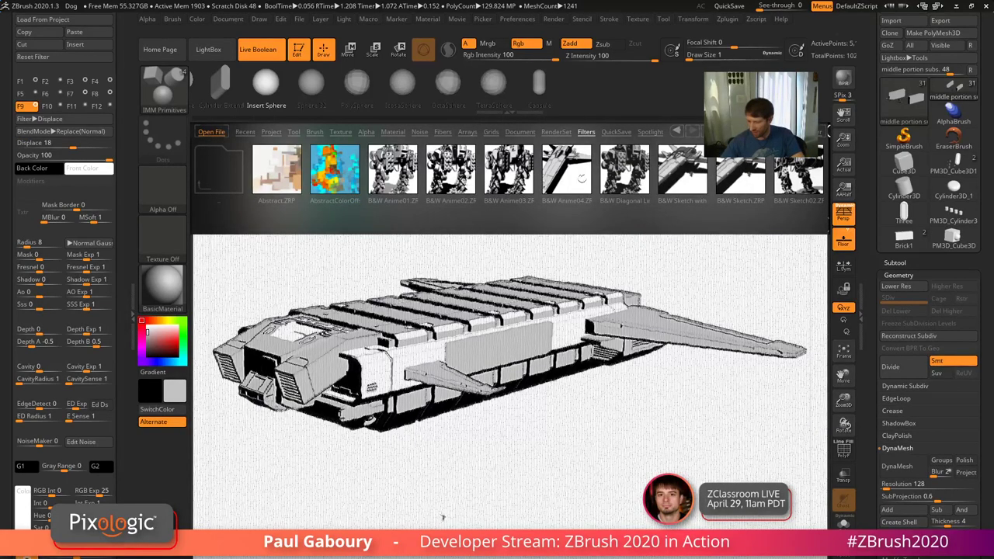
pyautogui.doubleClick(748, 175)
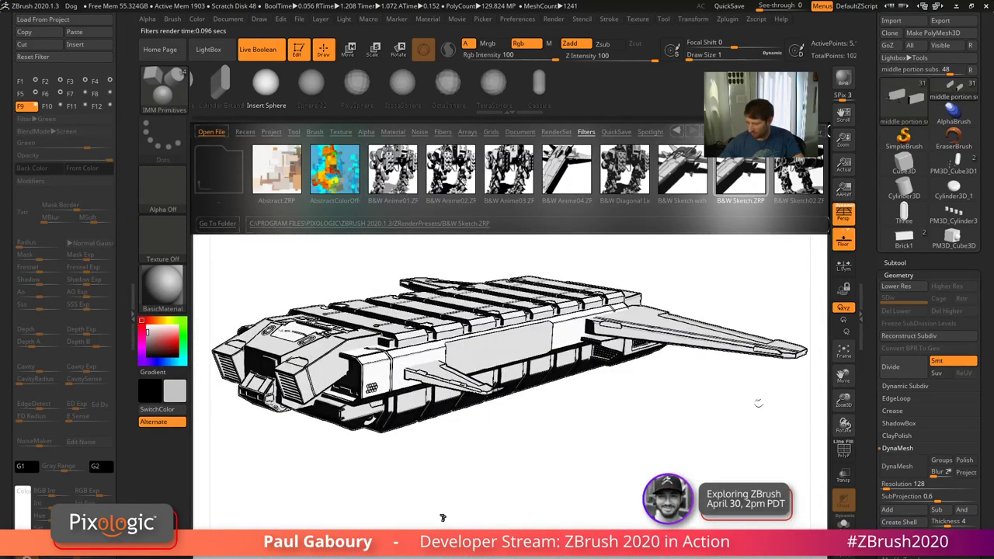
pyautogui.moveTo(780, 286); pyautogui.dragTo(776, 295)
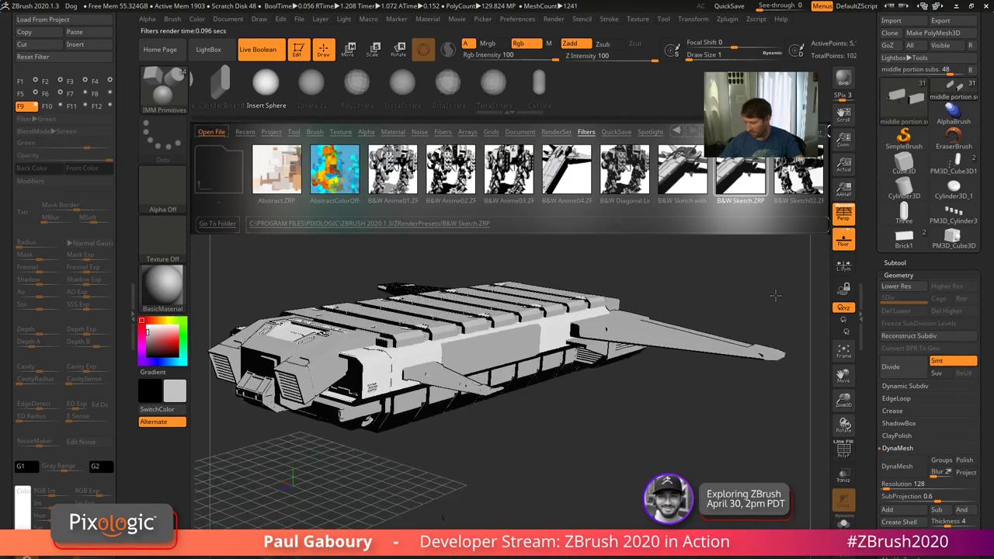
pyautogui.keyDown('alt'); pyautogui.moveTo(639, 449); pyautogui.dragTo(671, 449); pyautogui.keyUp('alt')
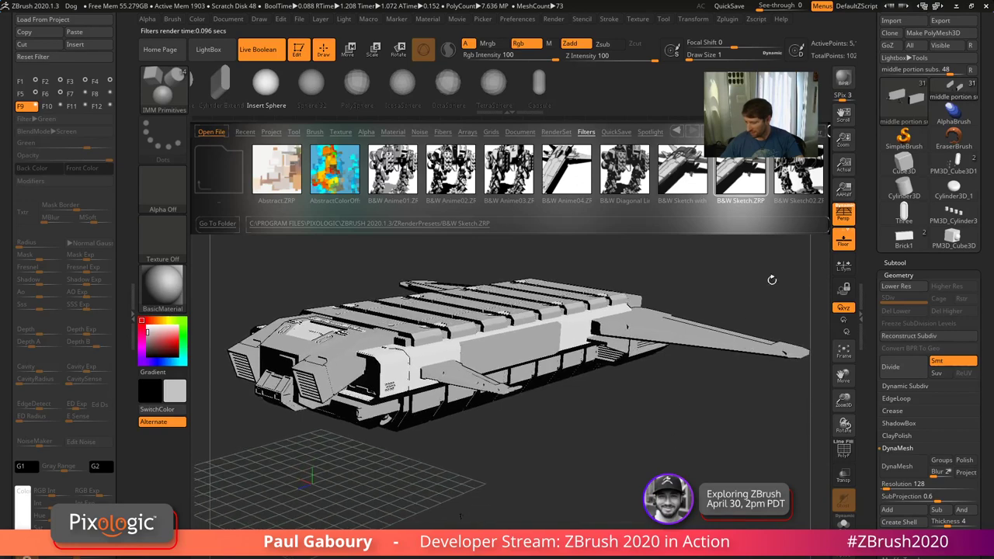
pyautogui.click(845, 81)
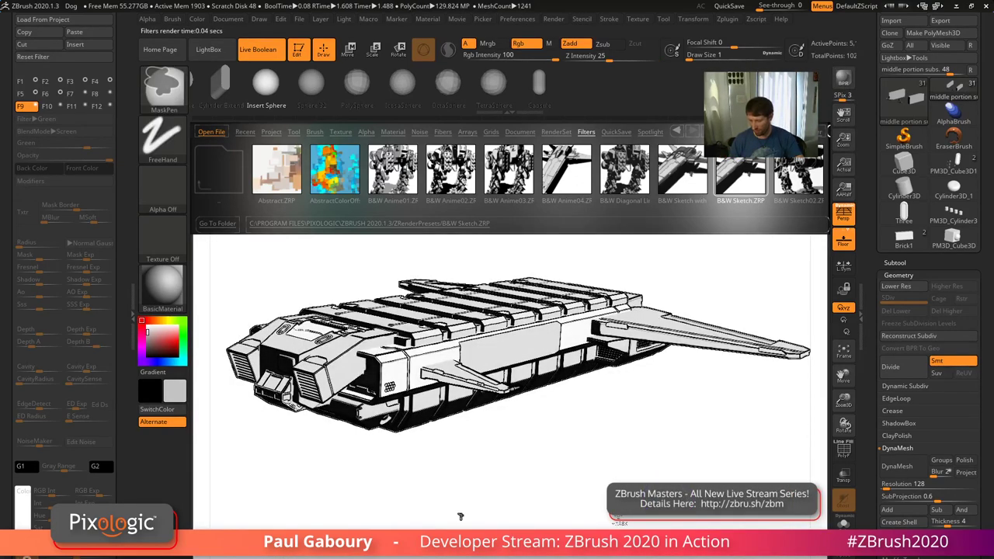
# Rotate the spaceship slightly, open the render properties and rerun the BPR render with shadows
pyautogui.moveTo(459, 516); pyautogui.dragTo(455, 503)
pyautogui.press(',')
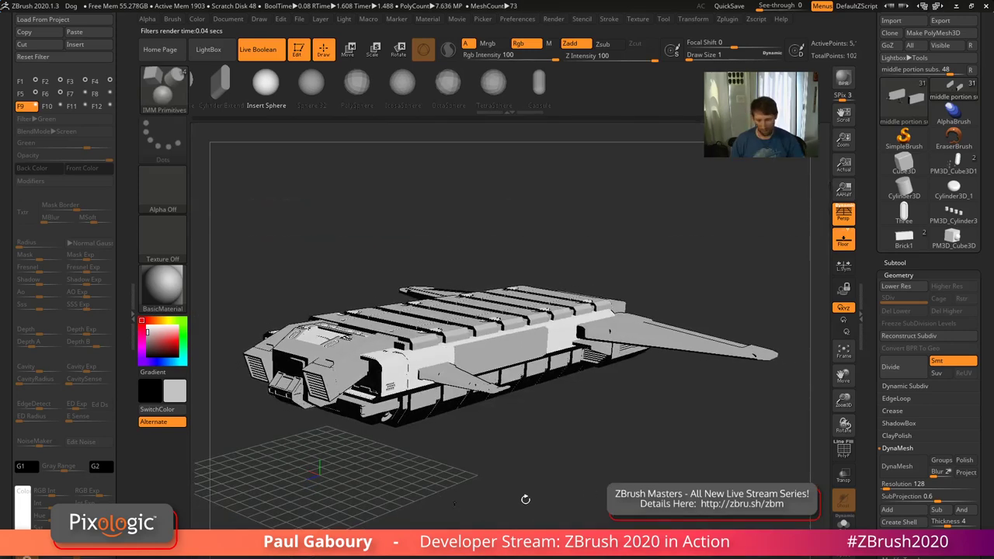
pyautogui.moveTo(122, 269); pyautogui.dragTo(113, 415)
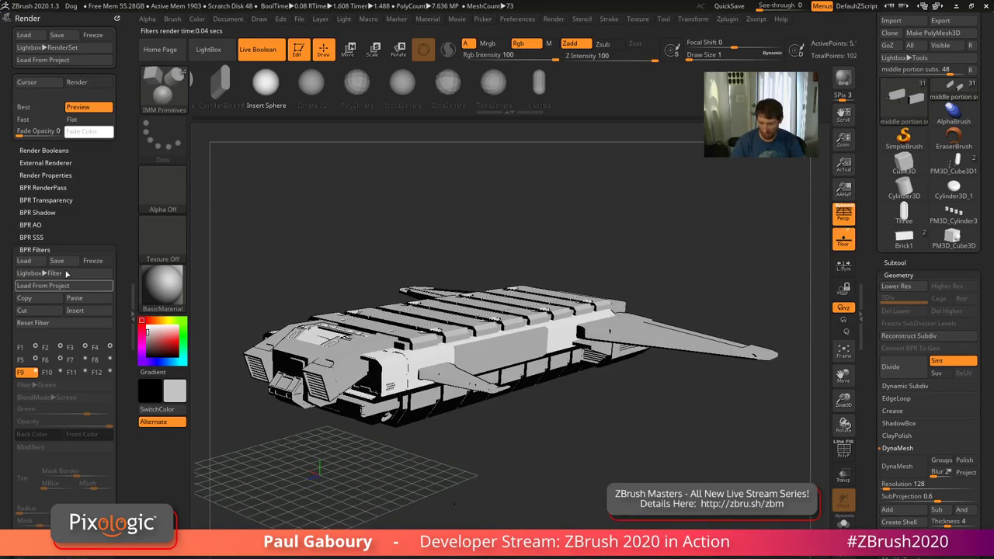
pyautogui.click(47, 247)
pyautogui.click(65, 175)
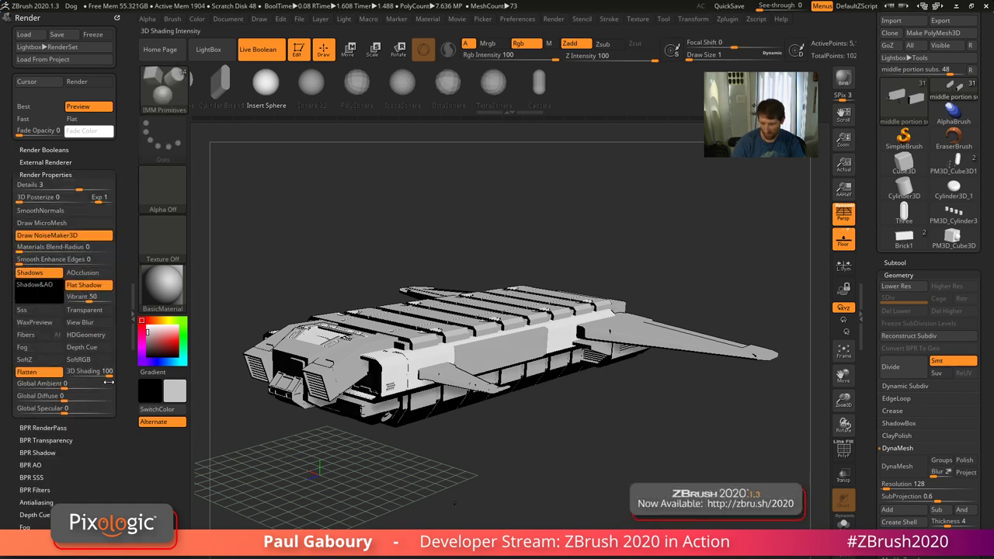
pyautogui.click(844, 80)
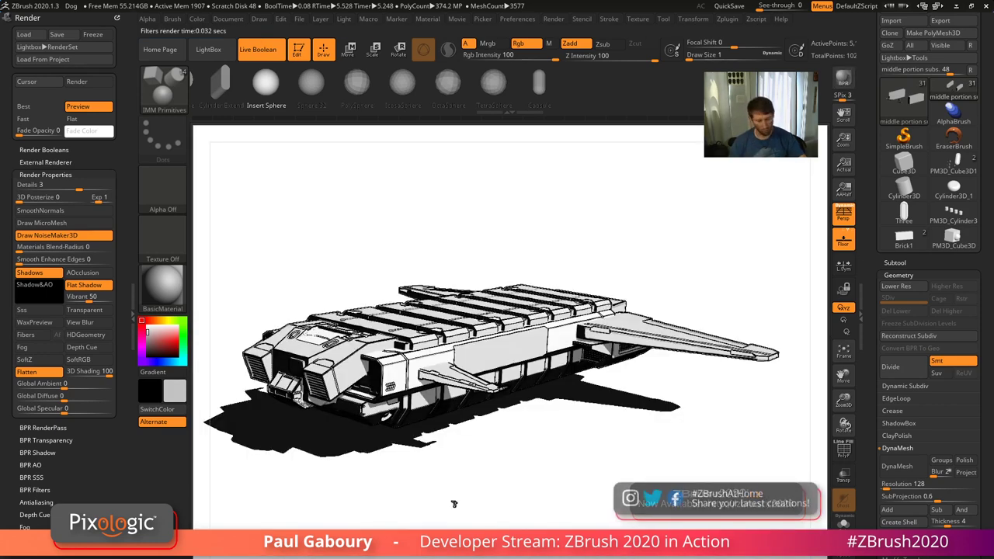
# Try the B&W Anime01, Anime02, Anime03 and Anime04 filter presets on the shadowed render, then B&W Sketch
pyautogui.press(',')
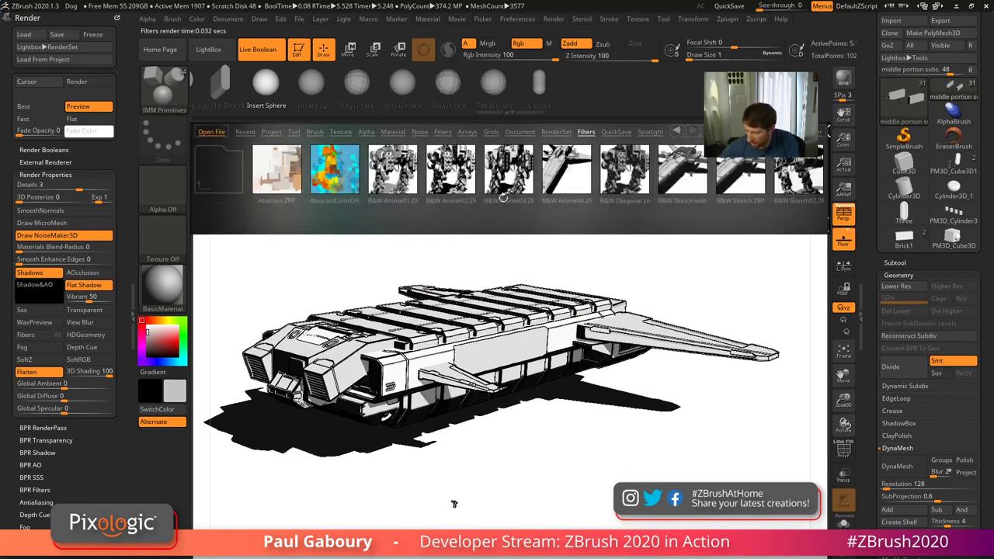
pyautogui.doubleClick(402, 184)
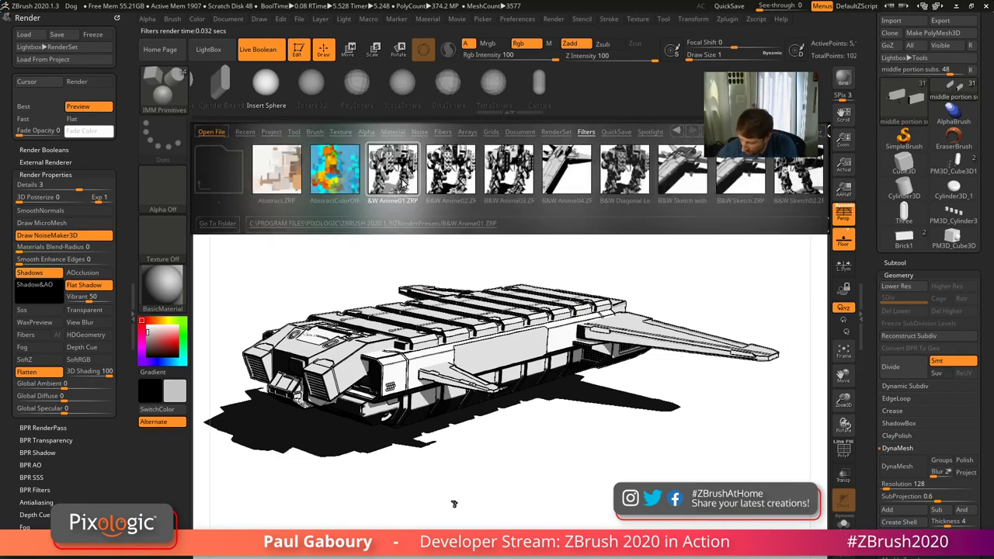
pyautogui.doubleClick(449, 176)
pyautogui.doubleClick(497, 175)
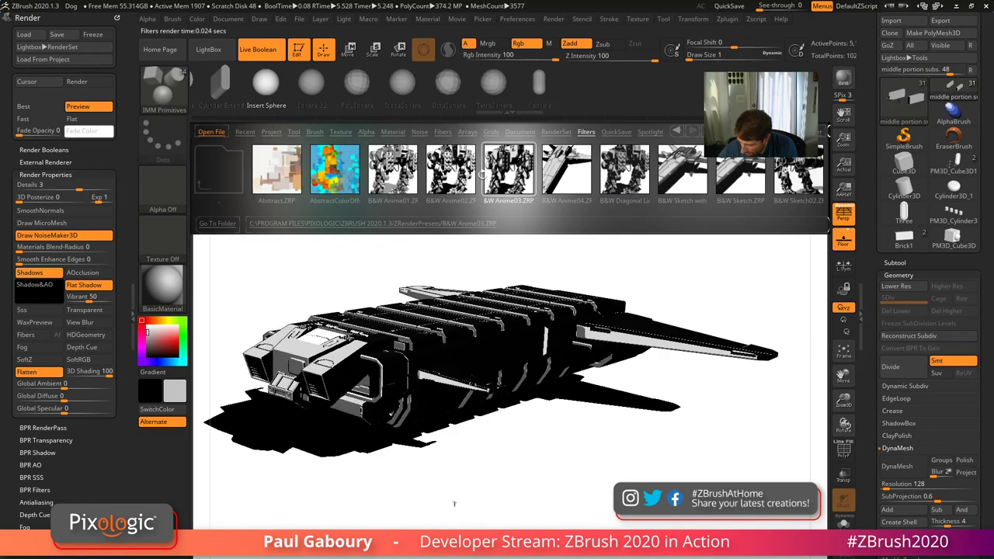
pyautogui.doubleClick(403, 177)
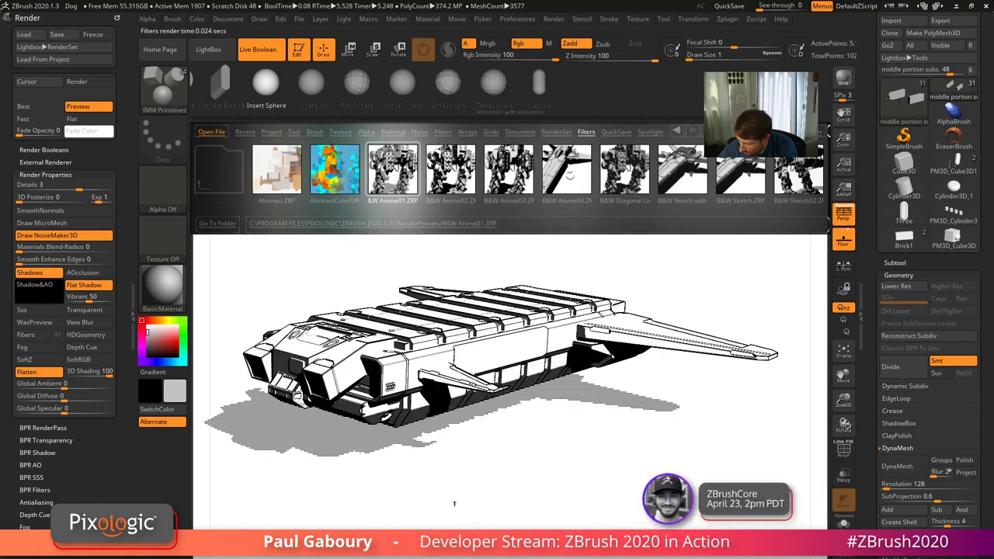
pyautogui.doubleClick(569, 174)
pyautogui.hscroll(3, 606, 176)
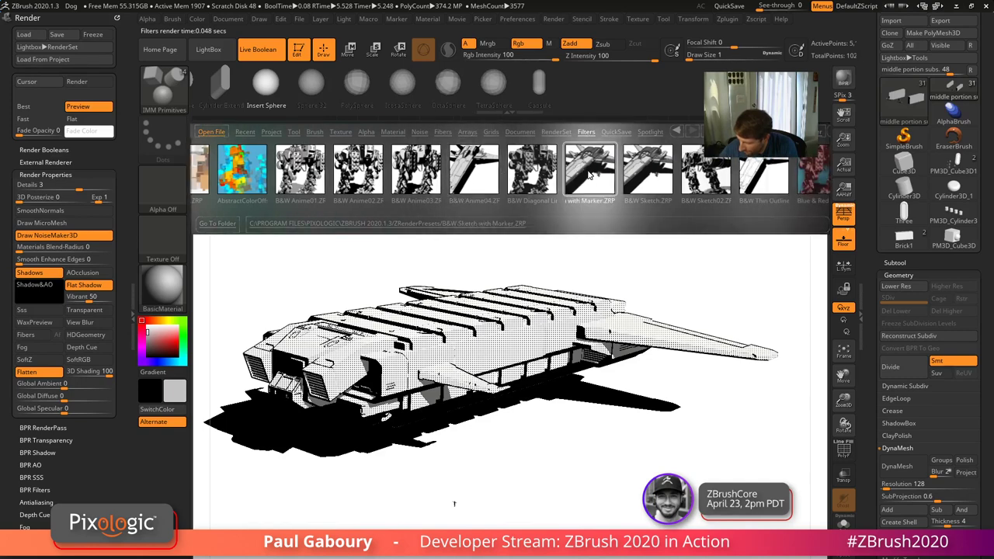
pyautogui.doubleClick(642, 177)
# Browse further through the filter presets and try LineArt, LineArt02 and MessySketch on the render
pyautogui.hscroll(5, 613, 175)
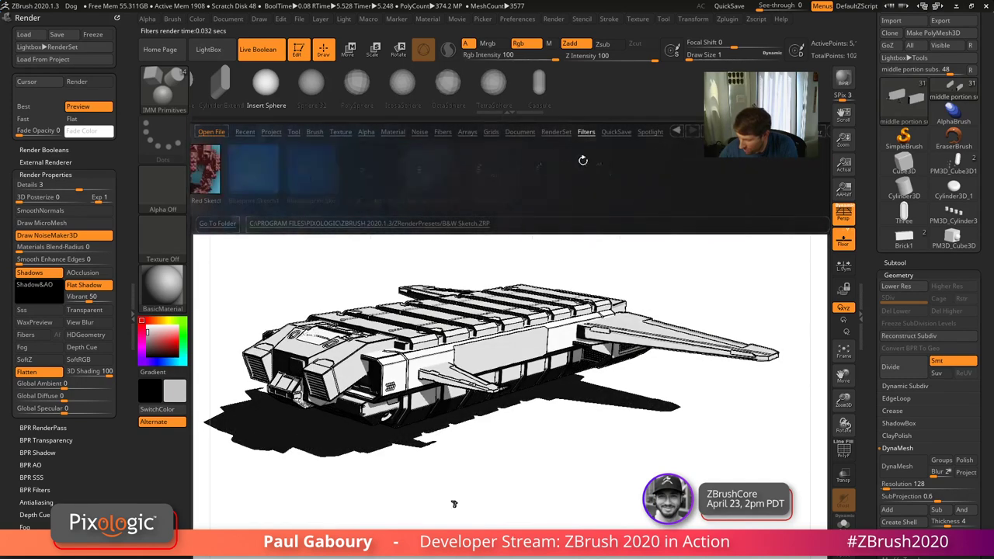
pyautogui.hscroll(6, 590, 175)
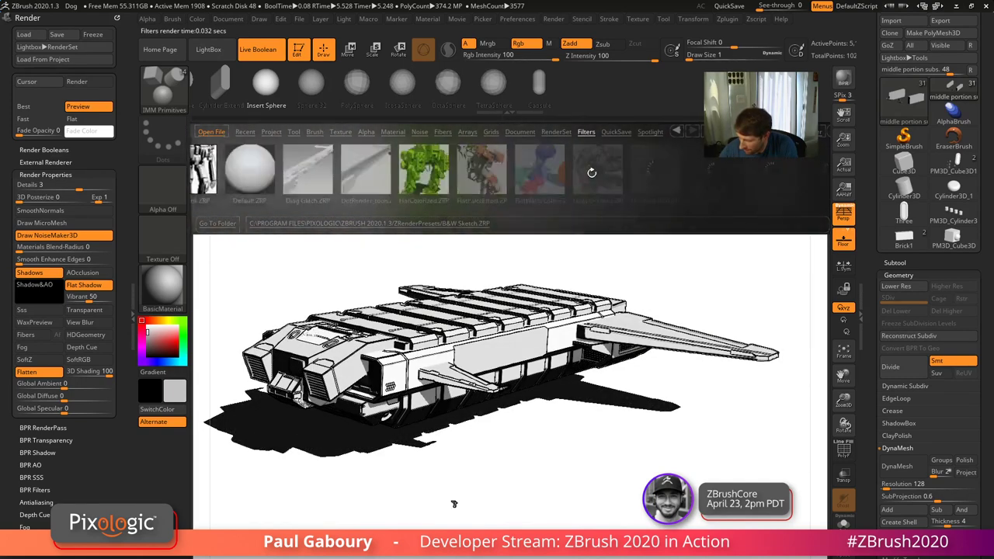
pyautogui.hscroll(6, 641, 176)
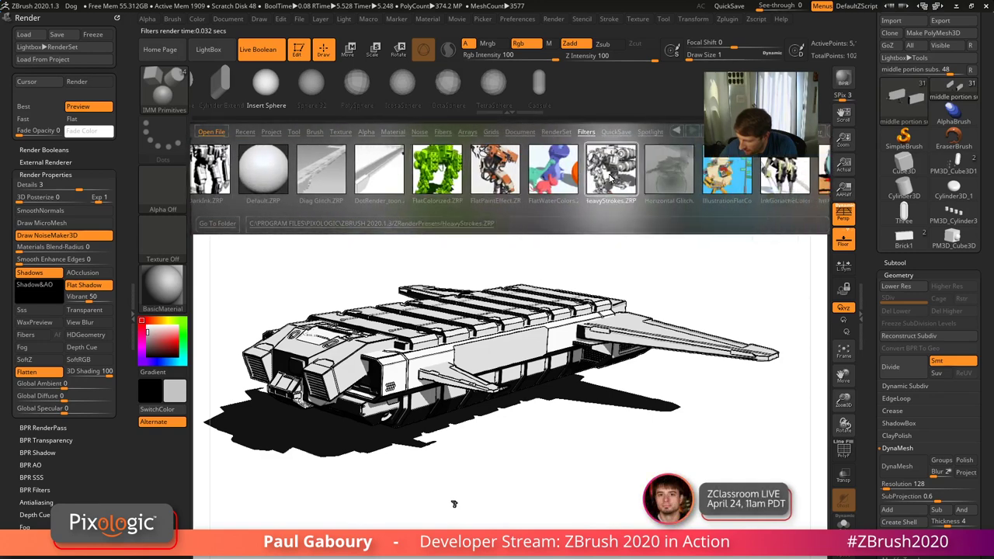
pyautogui.hscroll(5, 596, 177)
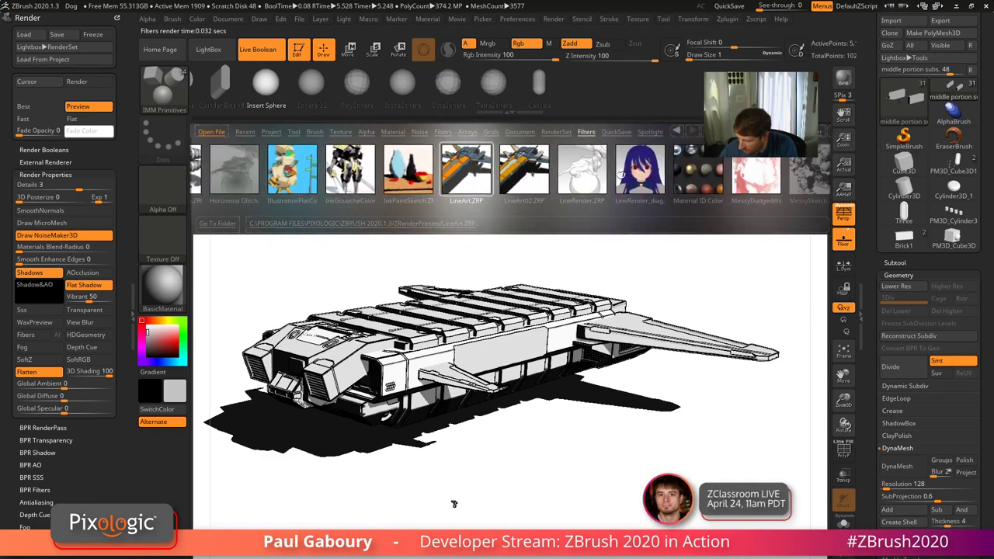
pyautogui.doubleClick(487, 172)
pyautogui.doubleClick(521, 173)
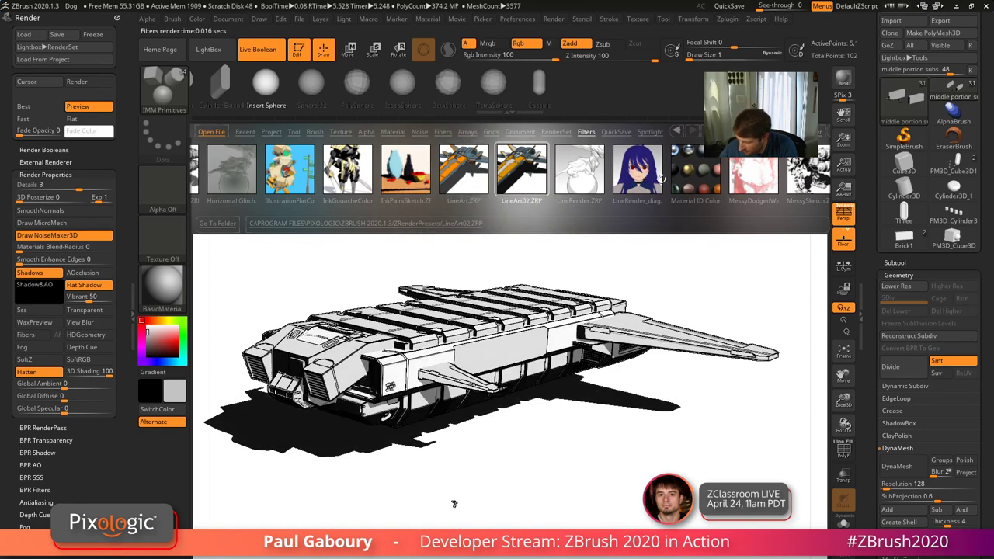
pyautogui.moveTo(657, 178); pyautogui.dragTo(550, 176)
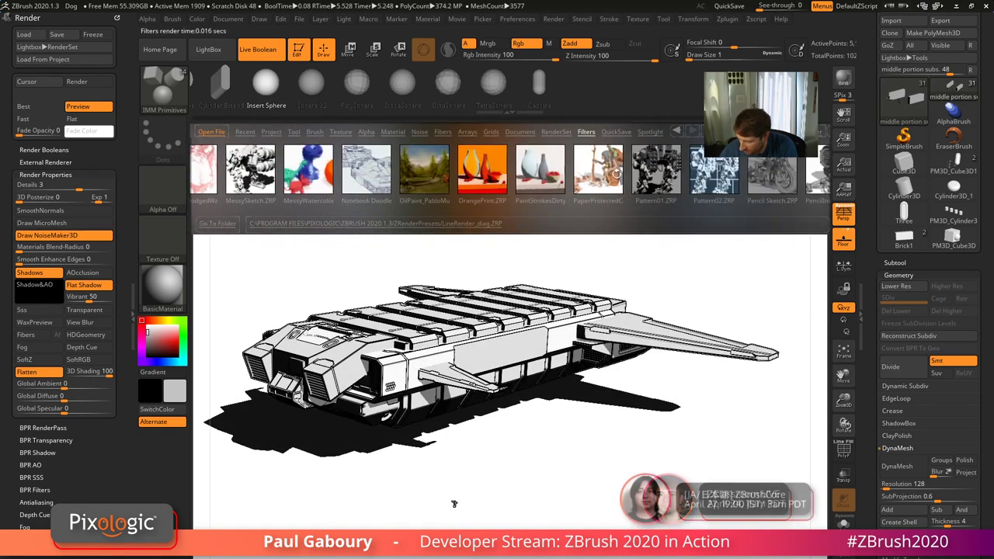
pyautogui.doubleClick(255, 184)
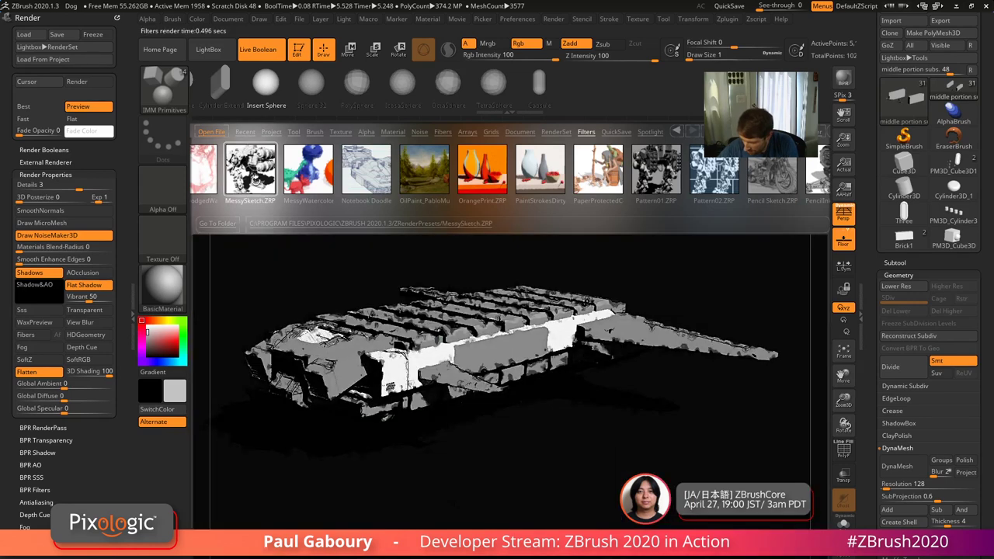
# Reapply the B&W Sketch filter preset to the spaceship render and collapse the render properties
pyautogui.hscroll(-10, 481, 179)
pyautogui.hscroll(-5, 516, 179)
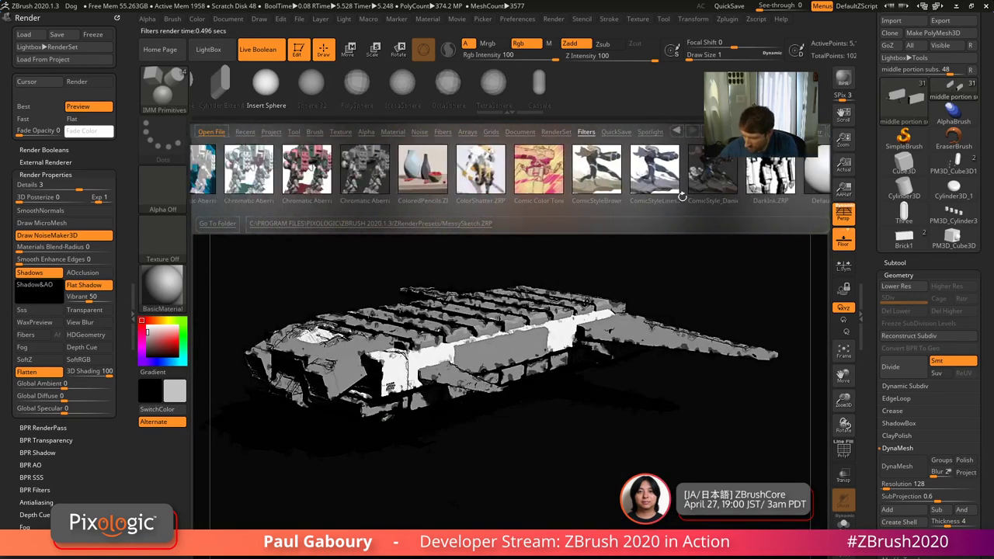
pyautogui.hscroll(-8, 516, 178)
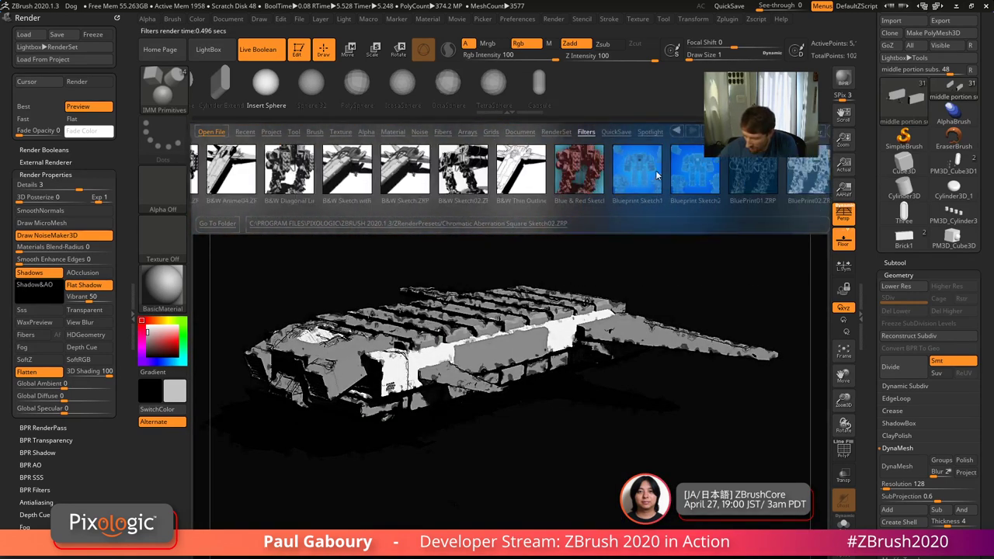
pyautogui.doubleClick(497, 172)
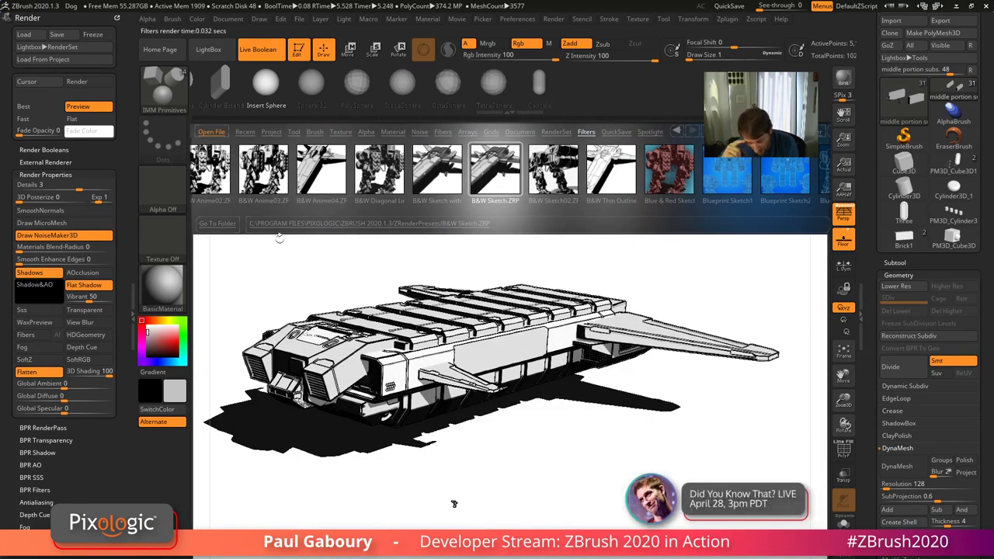
pyautogui.click(71, 176)
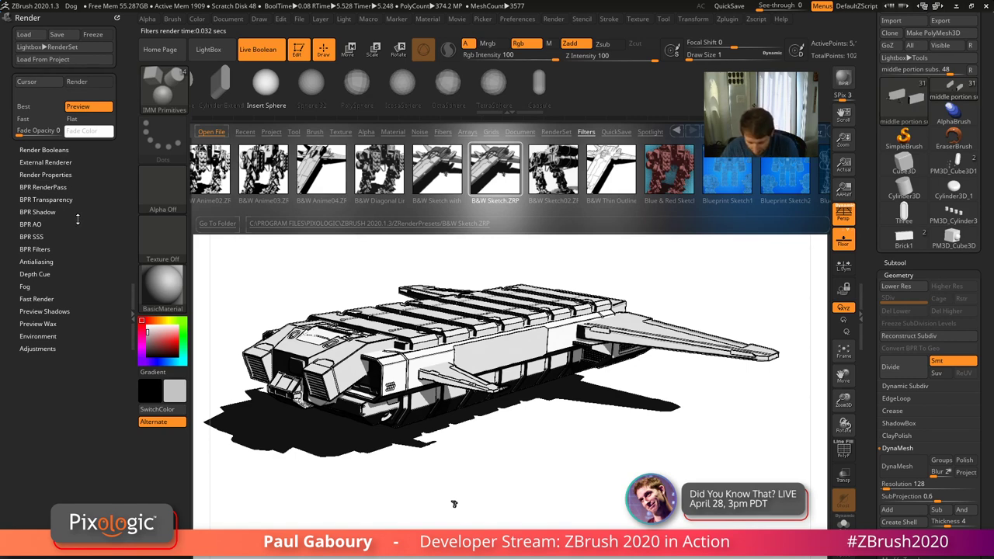
# Open the BPR filter settings, select filter slot F6 to show its Displace settings, and hide LightBox
pyautogui.click(53, 248)
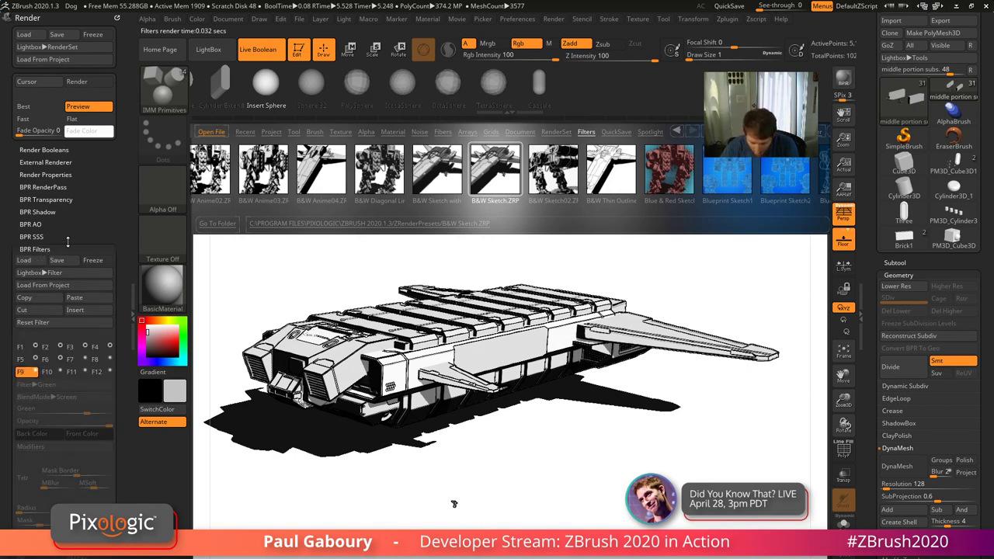
pyautogui.moveTo(114, 219); pyautogui.dragTo(116, 144)
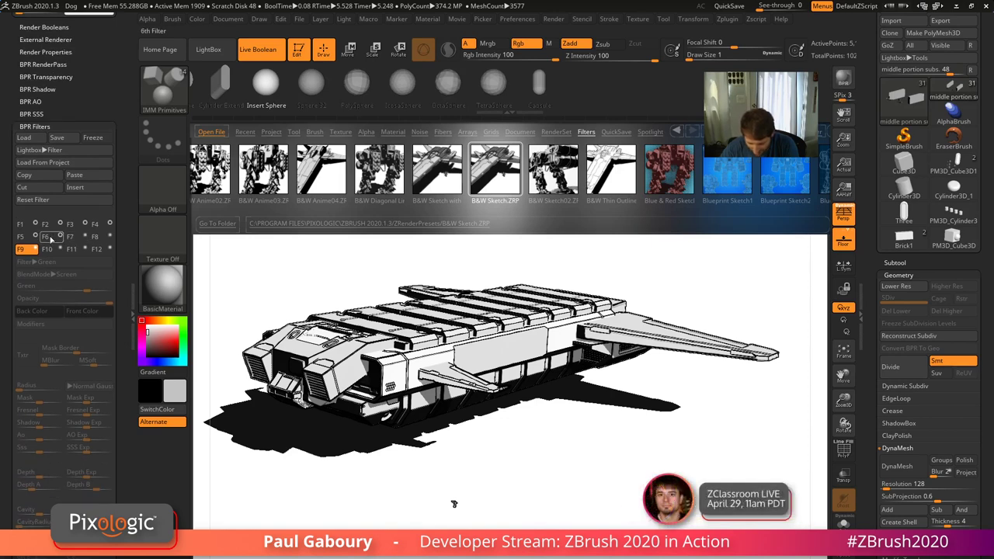
pyautogui.click(52, 237)
pyautogui.scroll(-2, 116, 299)
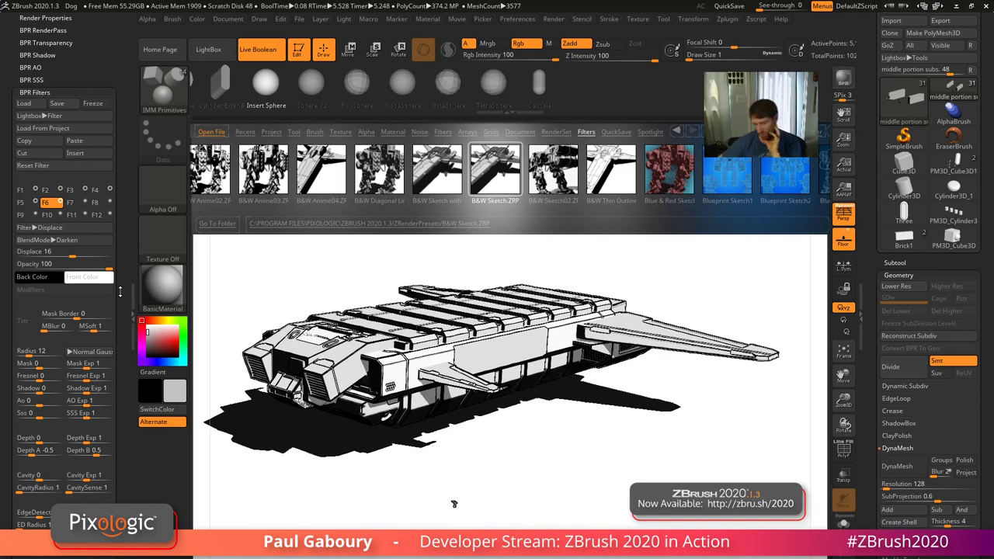
pyautogui.press(',')
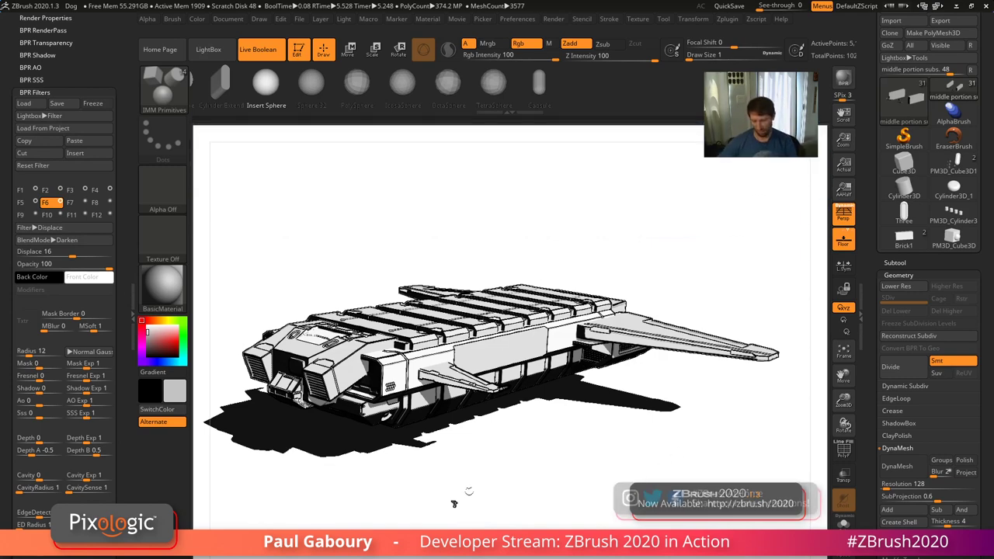
# Apply the PolySkin material and turn off painted colour on all subtools so the whole spaceship uses it
pyautogui.press('m')
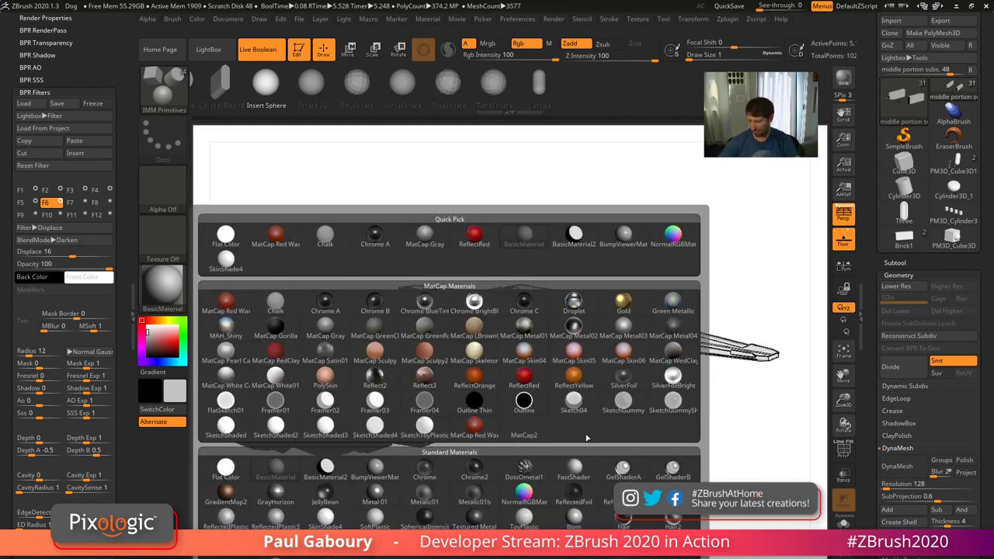
pyautogui.click(325, 379)
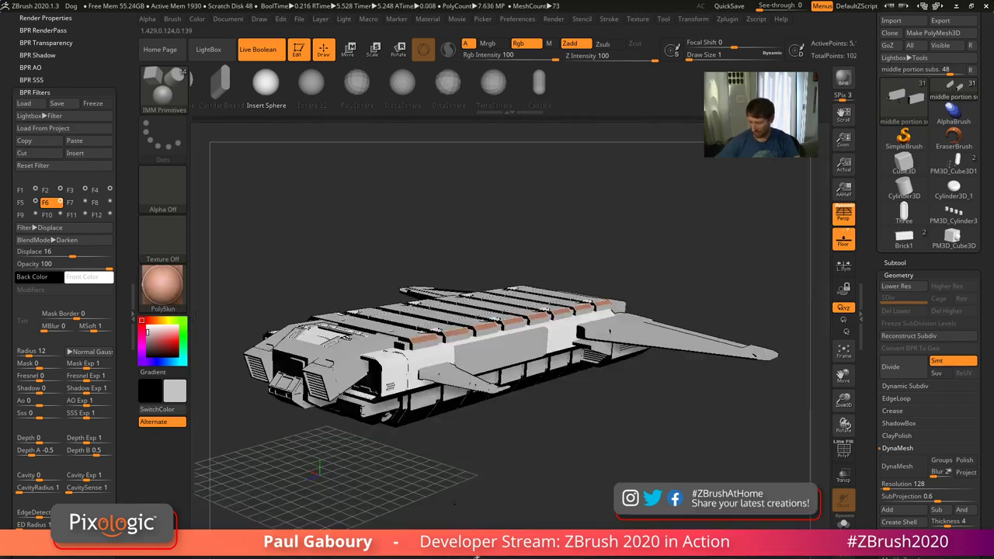
pyautogui.click(894, 262)
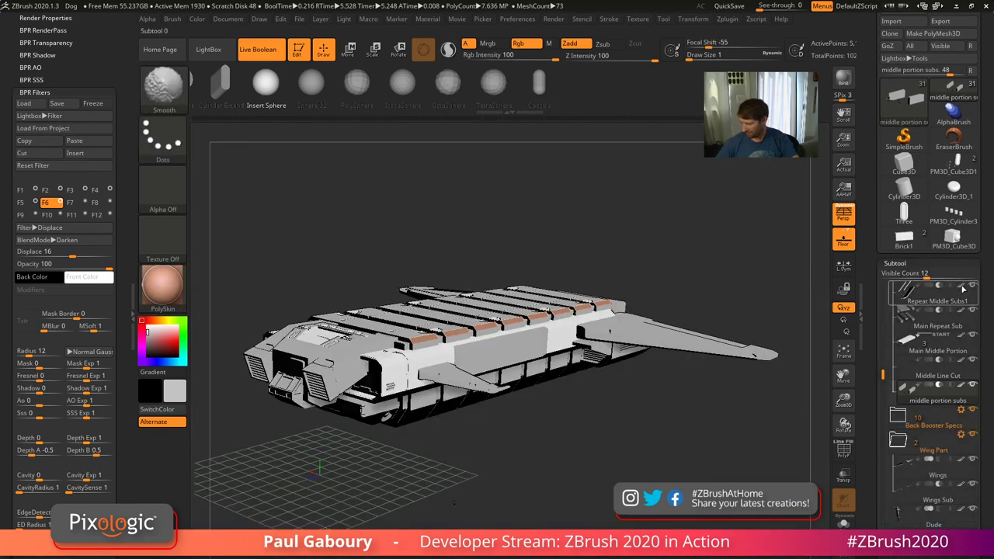
pyautogui.hotkey('shift', 'r')
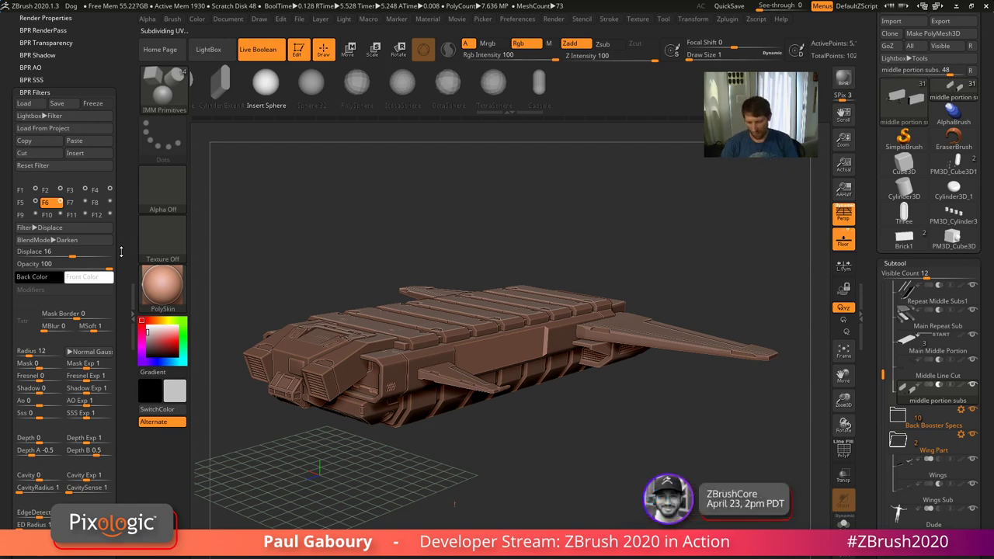
# Dock the Material palette above the Render palette and expand the PolySkin material's modifiers
pyautogui.moveTo(120, 252); pyautogui.dragTo(121, 278)
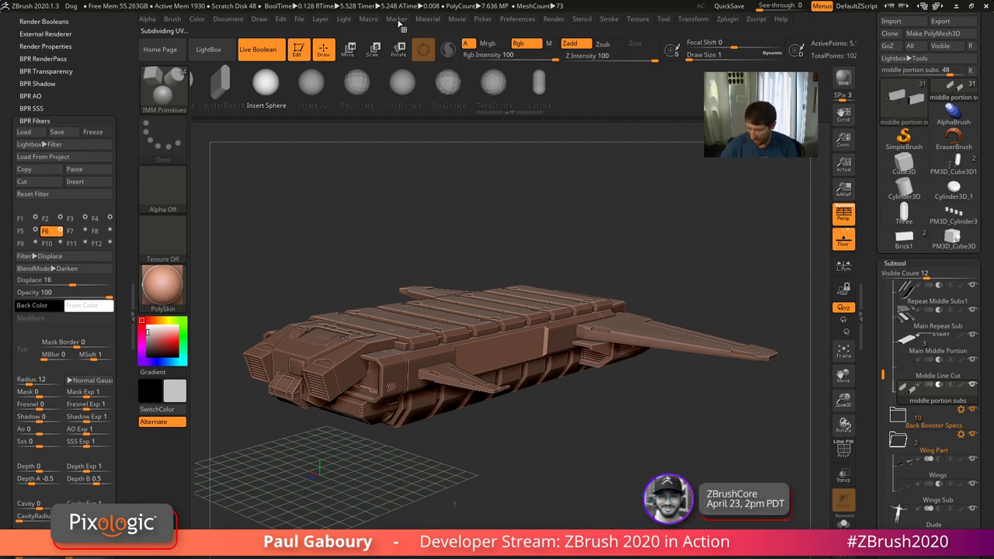
pyautogui.click(399, 22)
pyautogui.moveTo(437, 21)
pyautogui.moveTo(420, 30); pyautogui.dragTo(114, 255)
pyautogui.moveTo(111, 185); pyautogui.dragTo(104, 274)
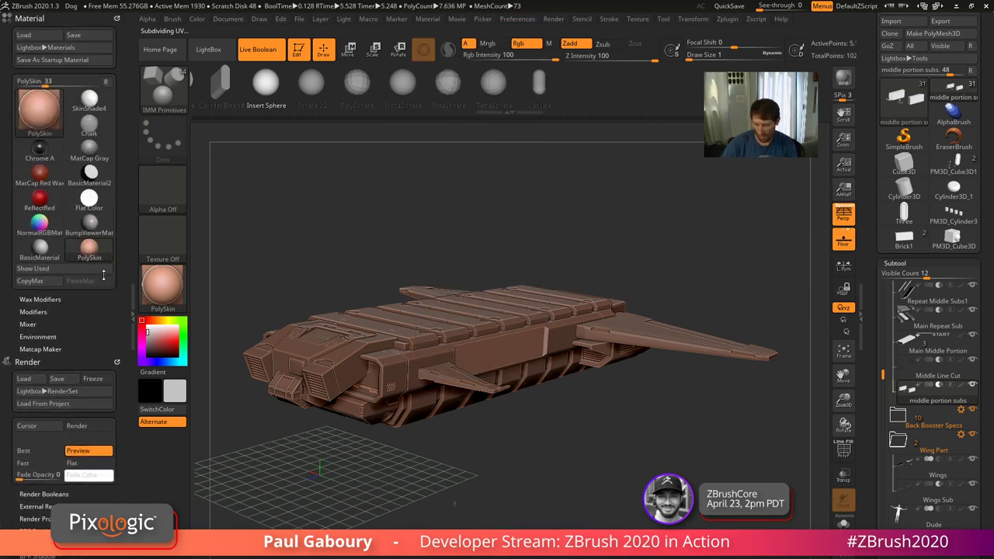
pyautogui.click(46, 311)
pyautogui.moveTo(114, 437); pyautogui.dragTo(114, 359)
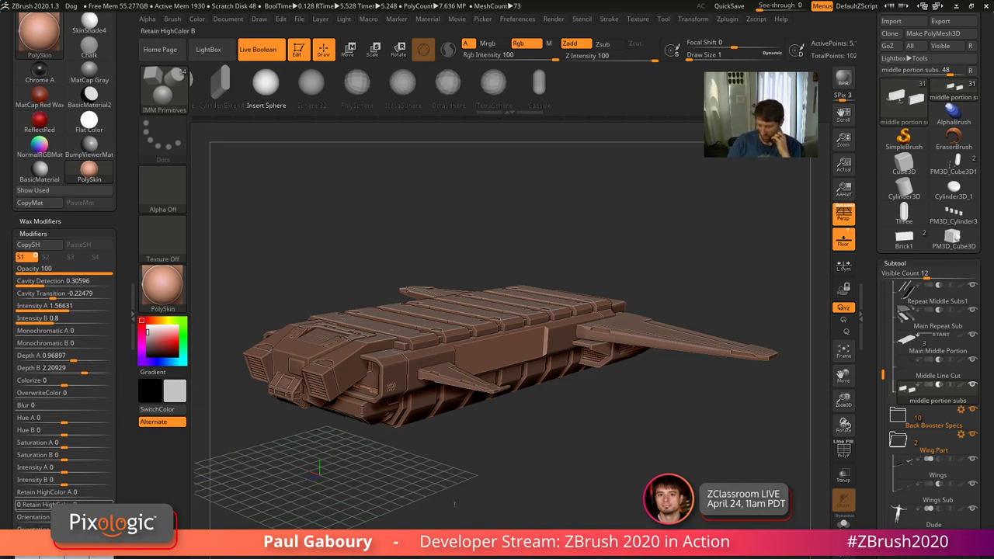
# Set PolySkin's Orientation A to about 41.5 and Retain HighColor A to about 10.64
pyautogui.click(79, 516)
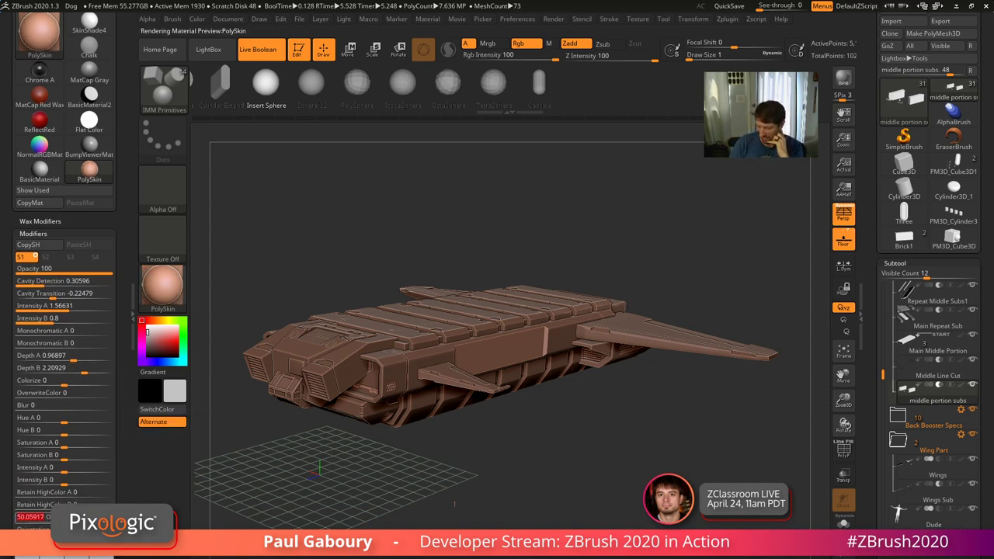
pyautogui.moveTo(79, 517)
pyautogui.mouseDown()
pyautogui.moveTo(102, 516)
pyautogui.moveTo(60, 517)
pyautogui.moveTo(74, 516)
pyautogui.mouseUp()
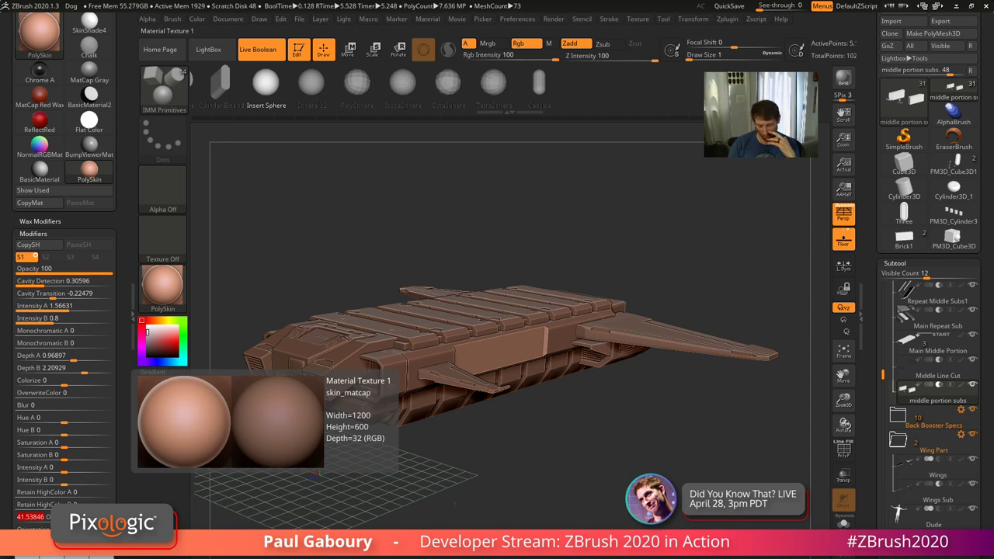
pyautogui.moveTo(46, 467); pyautogui.dragTo(27, 492)
pyautogui.moveTo(93, 482); pyautogui.dragTo(64, 482)
# Set PolySkin's Saturation A to 0.0059, try a Hue A of 0.04437, and reset Hue A to 0
pyautogui.moveTo(66, 445); pyautogui.dragTo(93, 419)
pyautogui.write('0.04437')
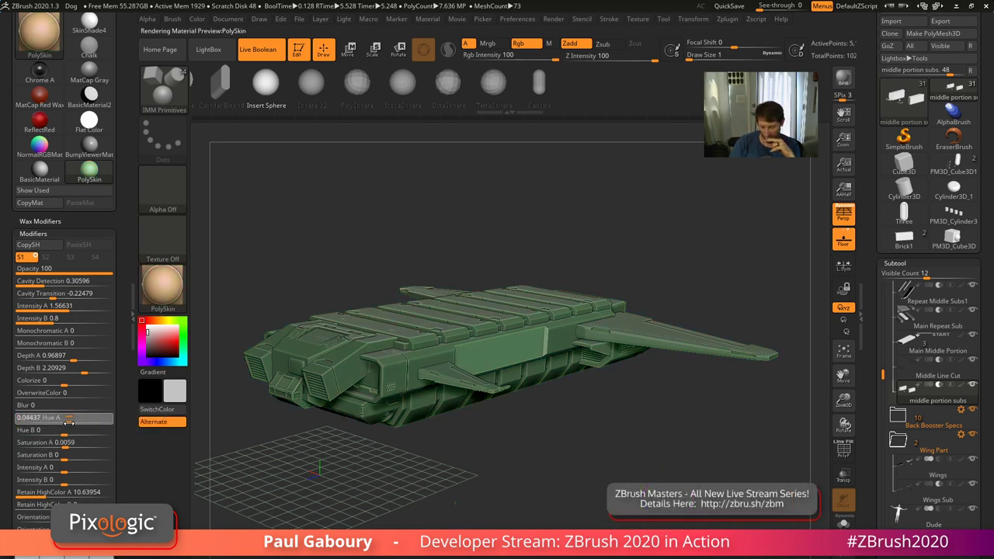
pyautogui.press('Return')
pyautogui.press('Return')
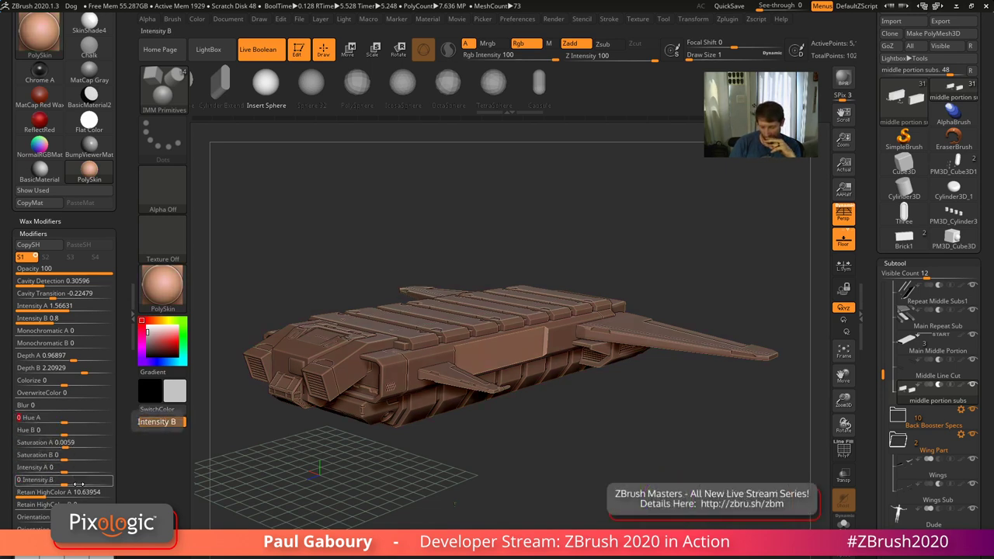
pyautogui.scroll(-2, 117, 474)
pyautogui.scroll(2, 122, 471)
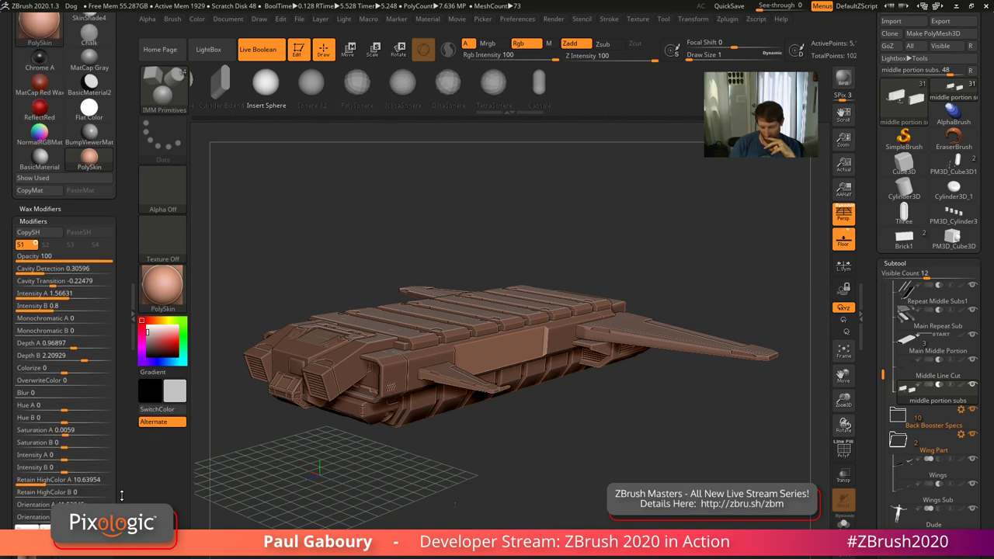
# Switch the spaceship to the Reflect2 MatCap material and tilt it to show its upper surface
pyautogui.click(161, 285)
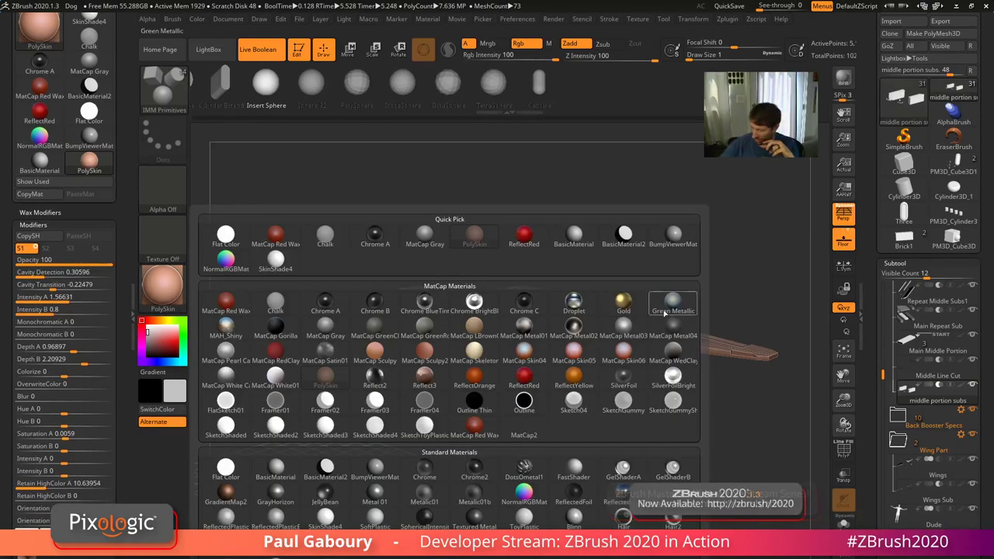
pyautogui.click(375, 380)
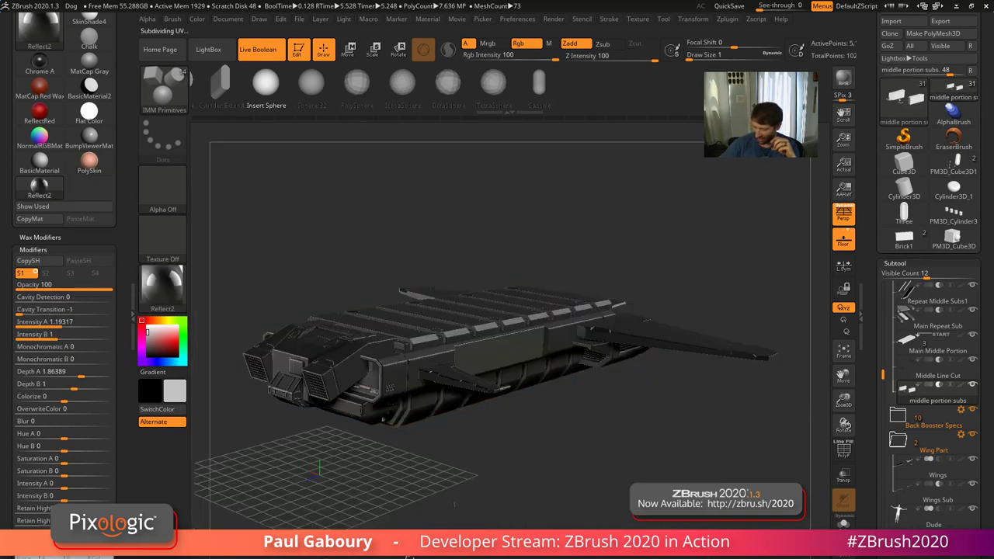
pyautogui.moveTo(566, 464)
pyautogui.mouseDown()
pyautogui.moveTo(575, 499)
pyautogui.moveTo(555, 497)
pyautogui.moveTo(541, 473)
pyautogui.moveTo(567, 486)
pyautogui.moveTo(564, 467)
pyautogui.mouseUp()
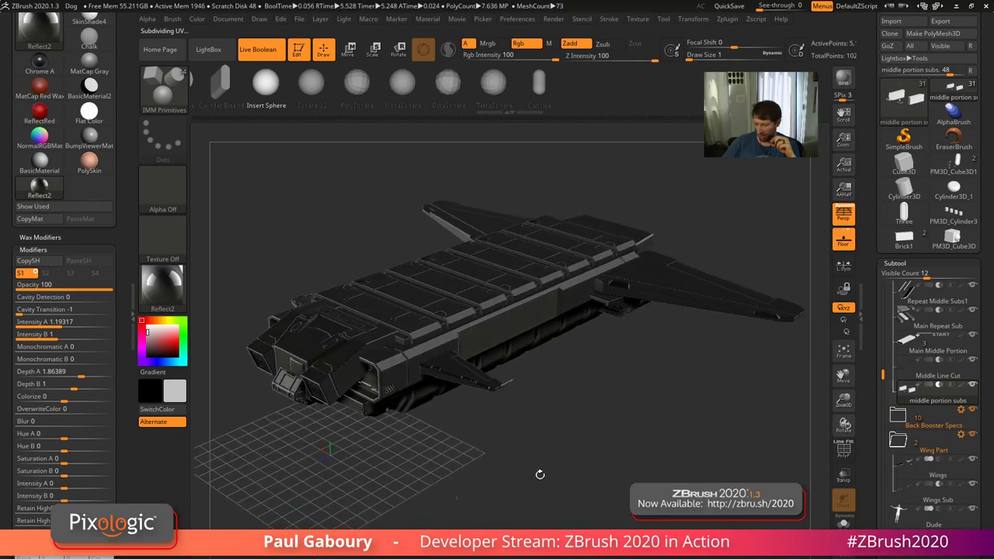
# Adjust the light settings and rotate the spaceship to check the Reflect2 shading from different angles
pyautogui.click(343, 18)
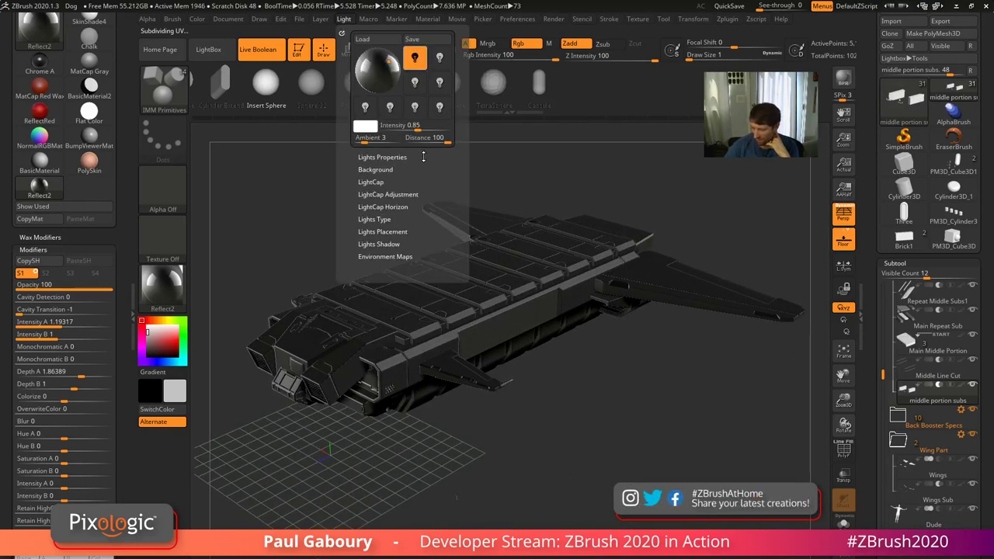
pyautogui.moveTo(441, 139); pyautogui.dragTo(430, 144)
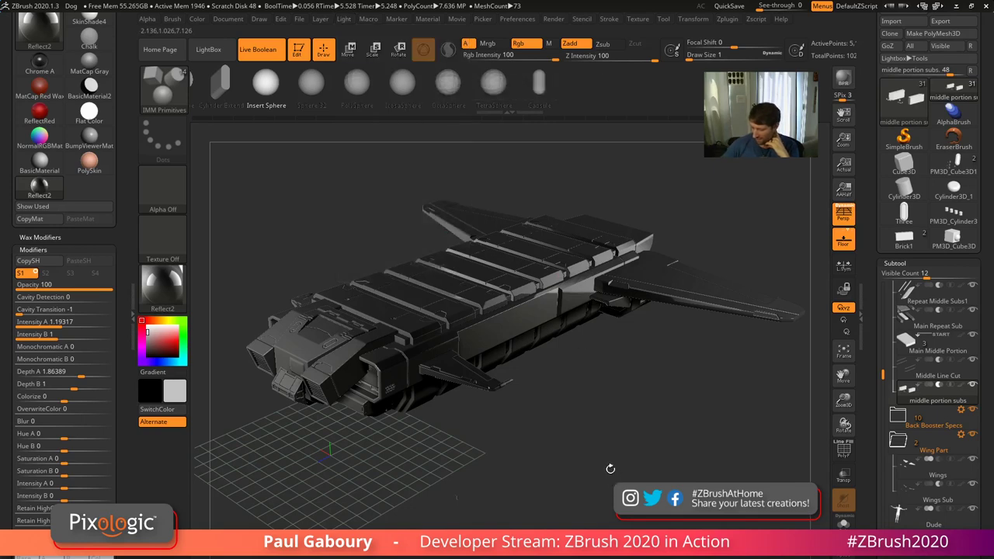
pyautogui.moveTo(610, 470); pyautogui.dragTo(434, 420)
pyautogui.moveTo(528, 412); pyautogui.dragTo(604, 440)
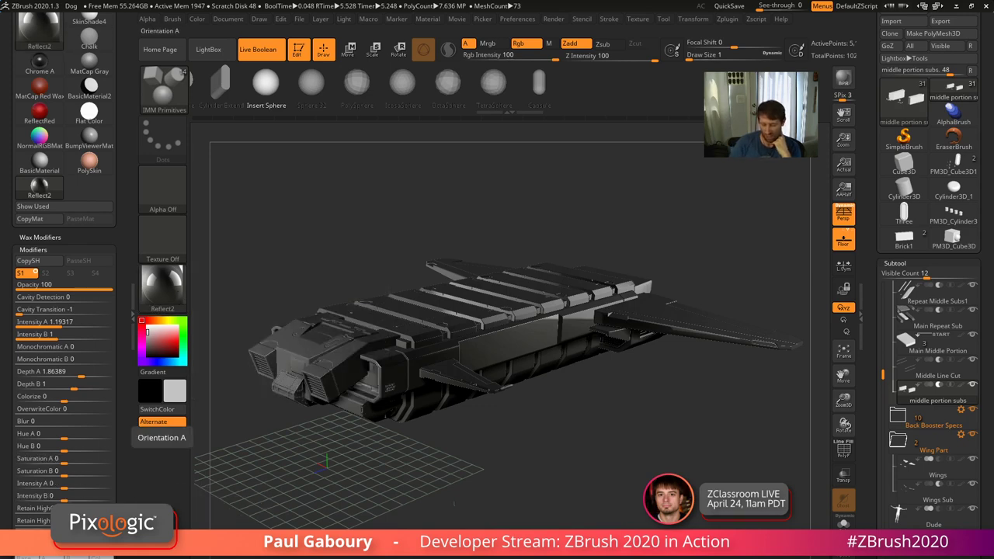
# Set Reflect2's Cavity Transition to 0.01774 and the upper Intensity A modifier to about 2.22
pyautogui.moveTo(54, 485)
pyautogui.mouseDown()
pyautogui.moveTo(75, 489)
pyautogui.moveTo(62, 485)
pyautogui.mouseUp()
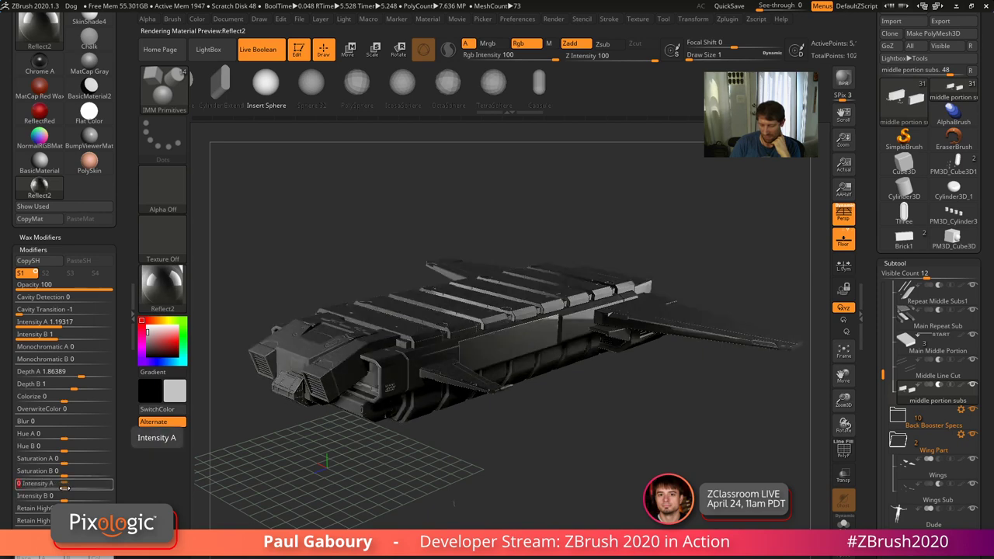
pyautogui.moveTo(62, 310); pyautogui.dragTo(87, 314)
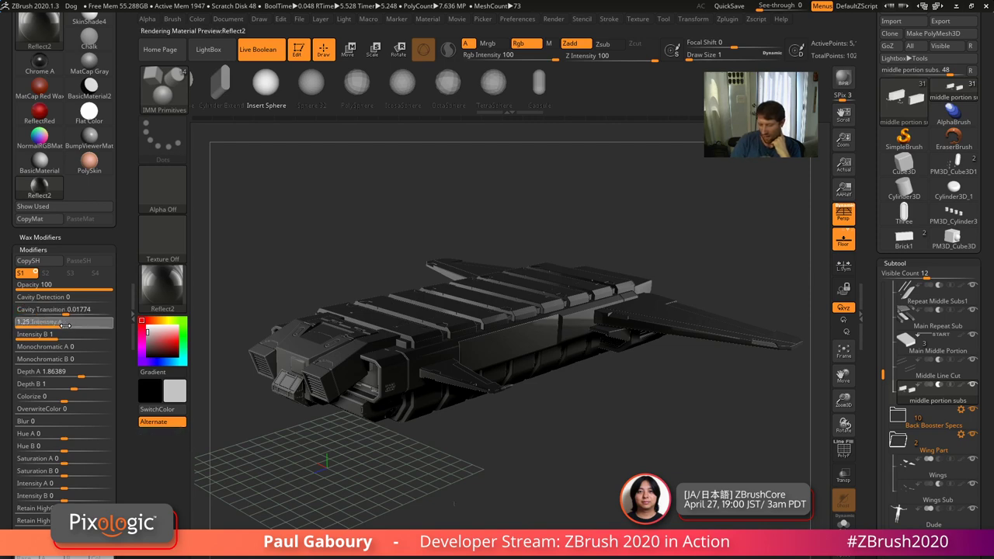
pyautogui.moveTo(67, 326); pyautogui.dragTo(79, 329)
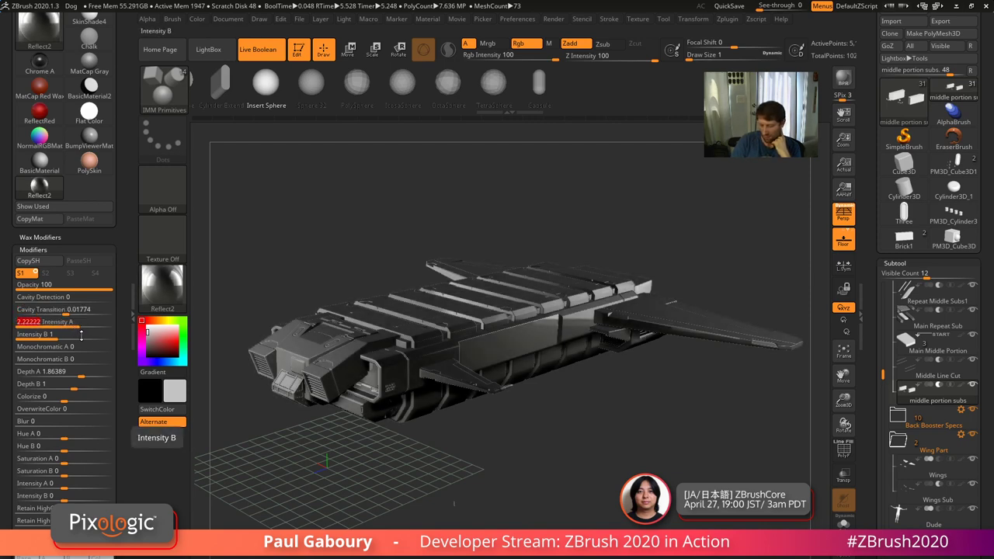
# Raise Reflect2's upper Intensity A modifier to about 3.24 while checking the reflections on the hull
pyautogui.moveTo(592, 470); pyautogui.dragTo(625, 521)
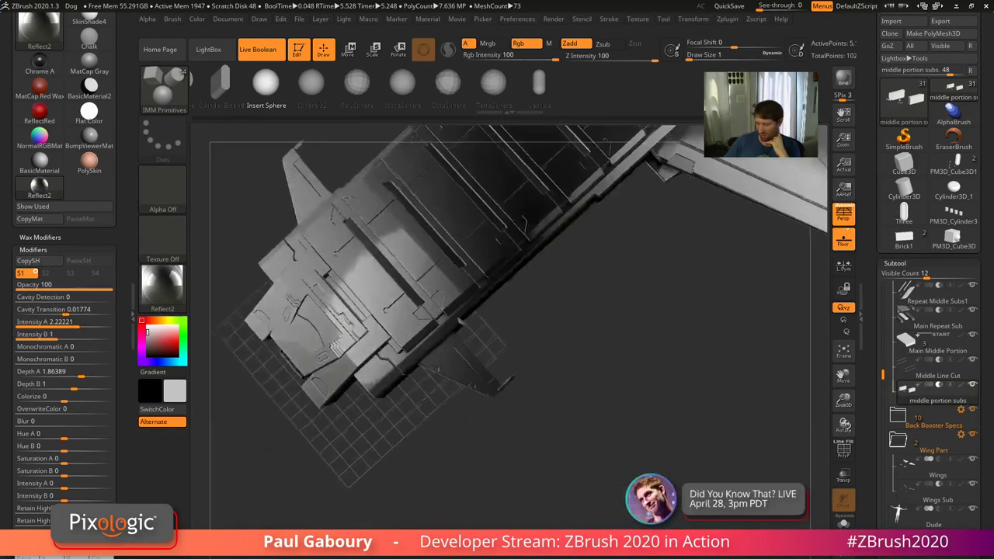
pyautogui.moveTo(470, 420); pyautogui.dragTo(462, 406)
pyautogui.click(86, 326)
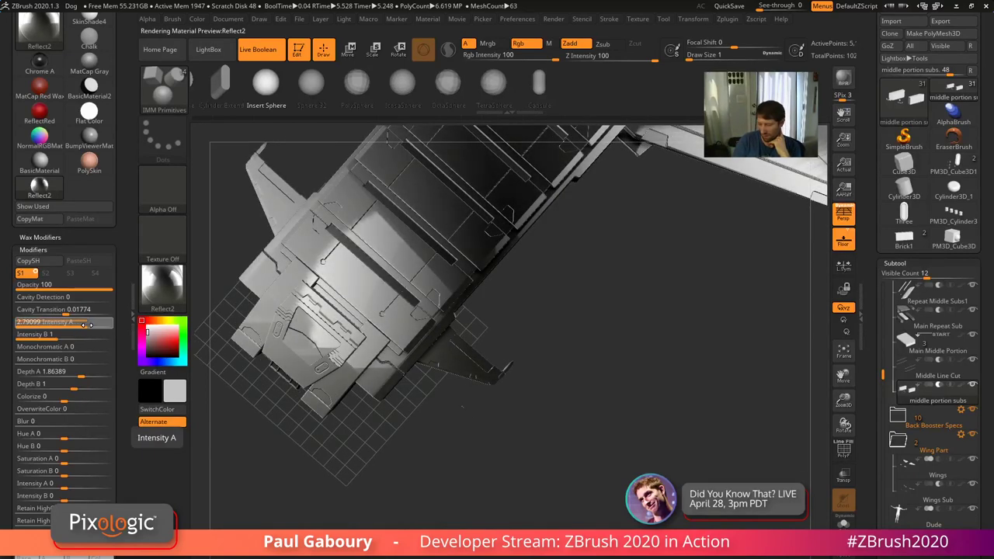
pyautogui.click(93, 326)
pyautogui.moveTo(533, 508); pyautogui.dragTo(532, 466)
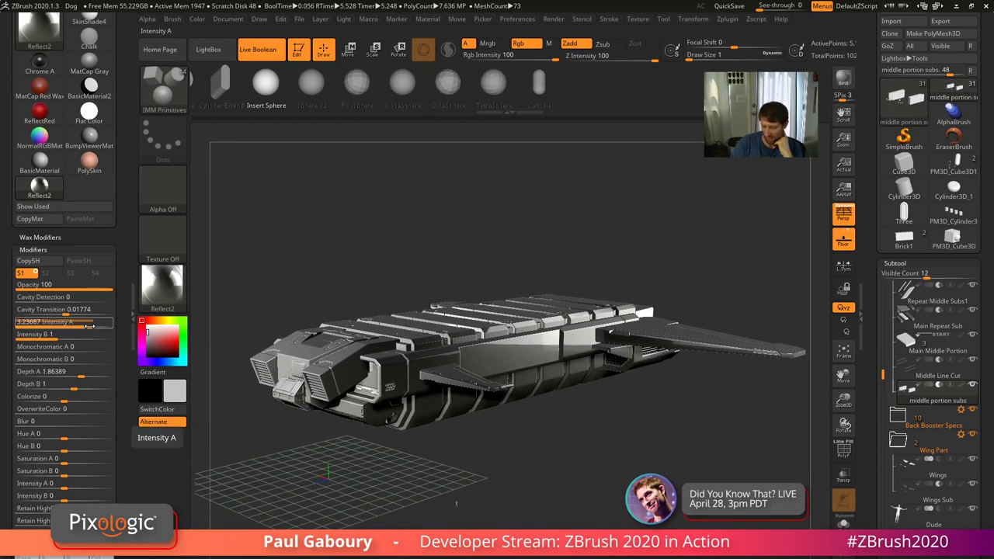
# Lower Reflect2's upper Intensity A modifier to 2
pyautogui.moveTo(89, 326); pyautogui.dragTo(83, 327)
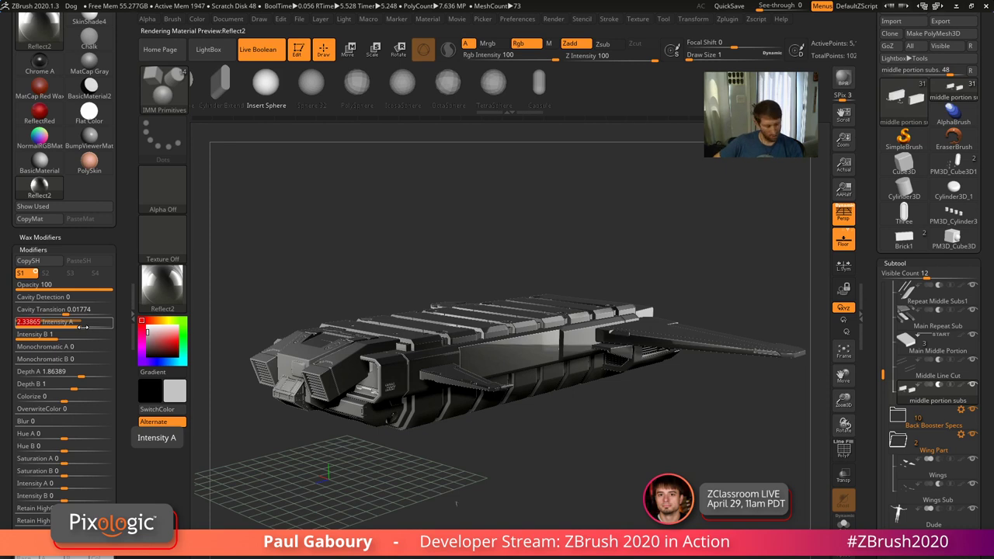
pyautogui.write('2')
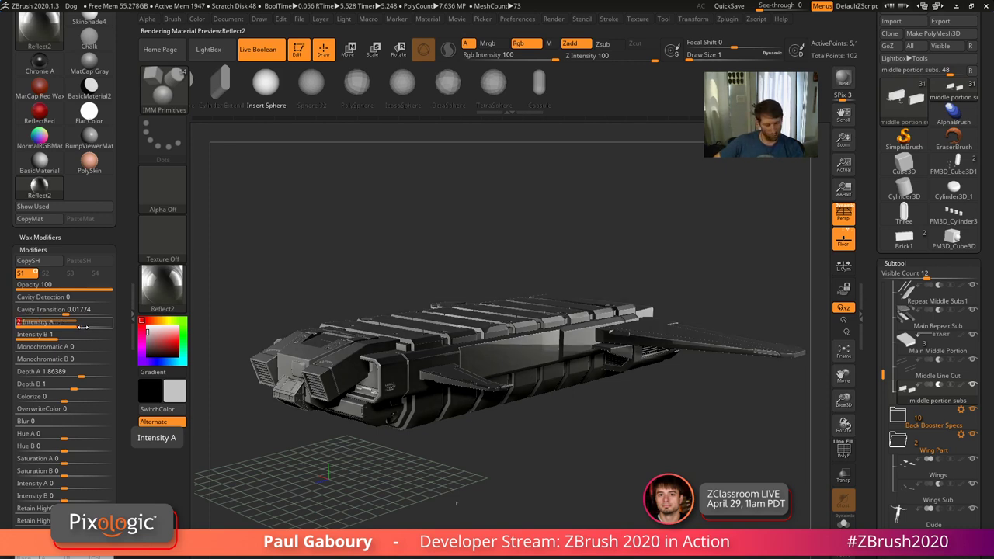
pyautogui.press('BackSpace')
pyautogui.write('1')
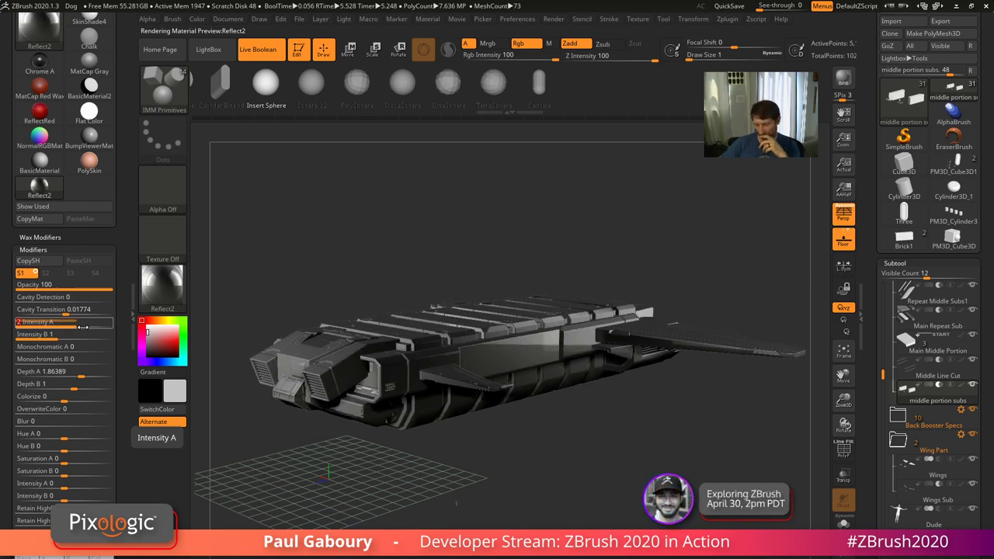
# Tilt the spaceship for a higher view and run a BPR render of it with the Reflect2 material and sketch filters
pyautogui.moveTo(591, 411); pyautogui.dragTo(613, 457)
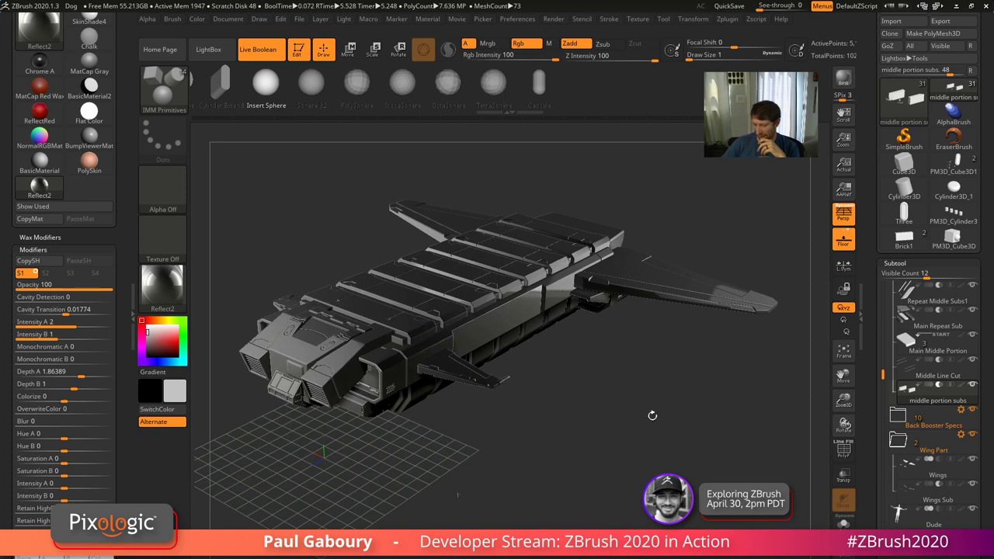
pyautogui.click(843, 80)
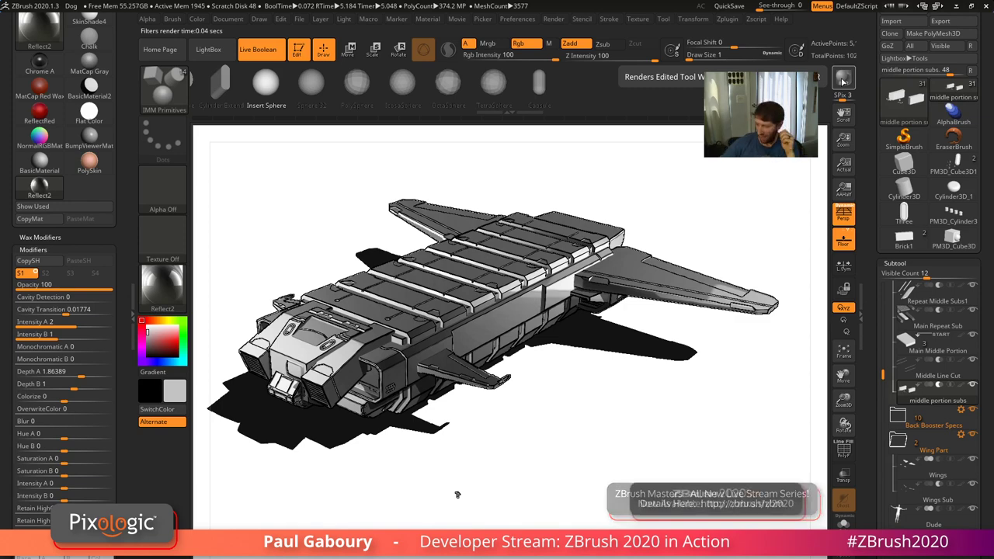
pyautogui.moveTo(560, 444); pyautogui.dragTo(520, 419)
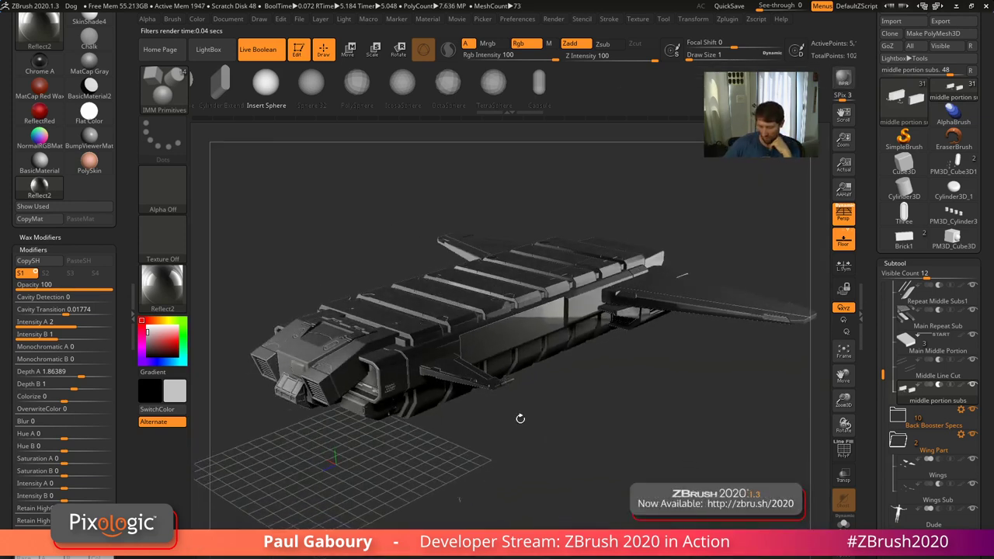
pyautogui.moveTo(107, 556); pyautogui.dragTo(107, 517)
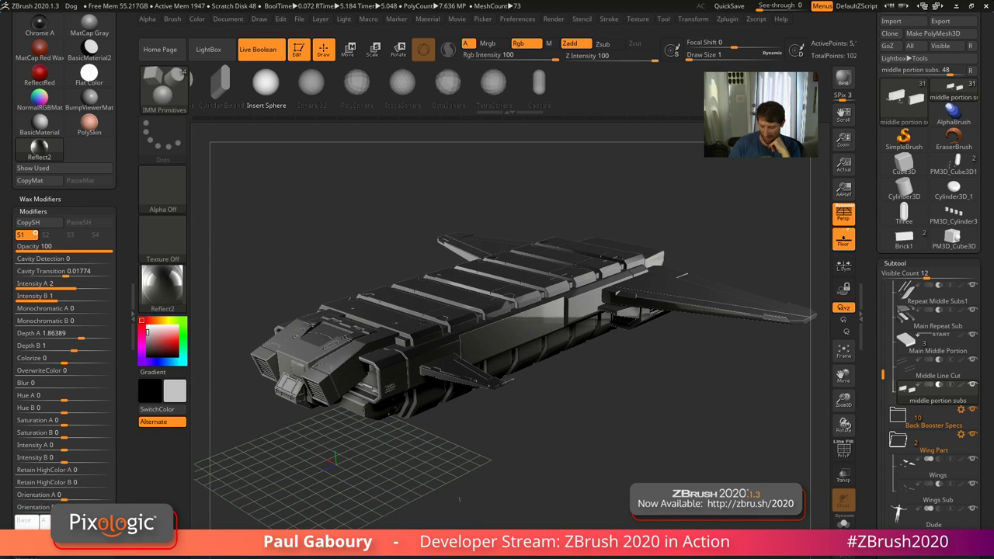
# Try Reflect2's Colorize modifier at 1 and reset it to 0
pyautogui.click(97, 415)
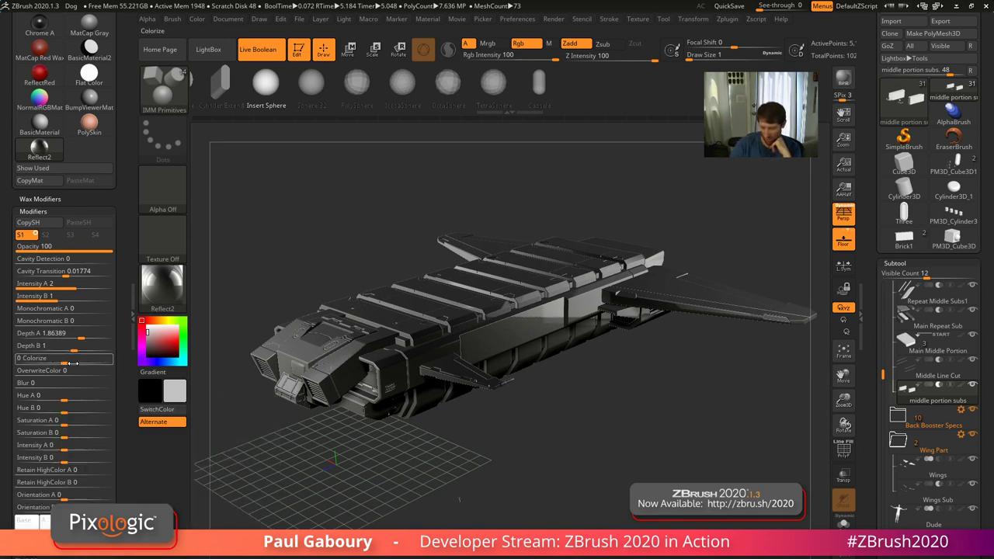
pyautogui.moveTo(78, 361); pyautogui.dragTo(156, 397)
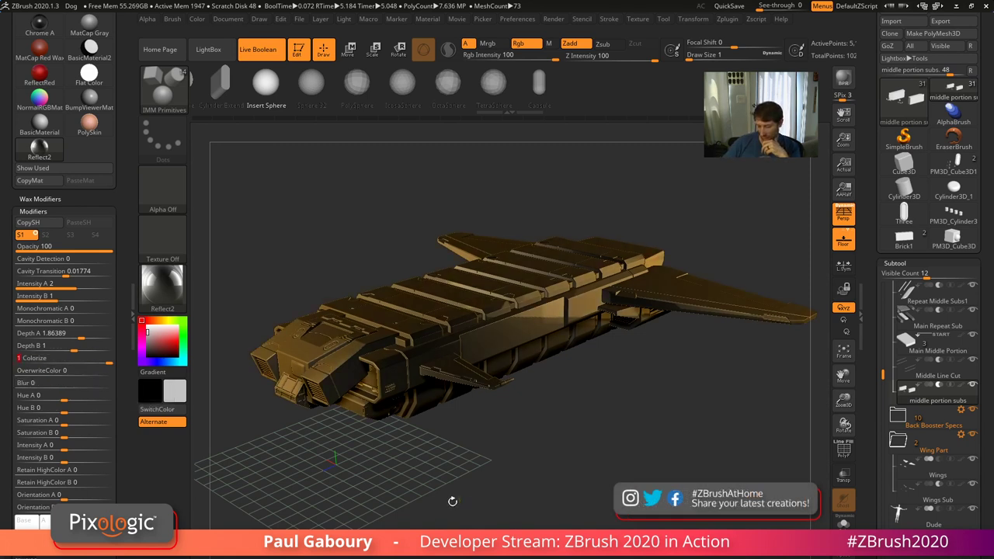
pyautogui.moveTo(107, 361)
pyautogui.mouseDown()
pyautogui.moveTo(87, 360)
pyautogui.moveTo(111, 359)
pyautogui.mouseUp()
pyautogui.click(87, 360)
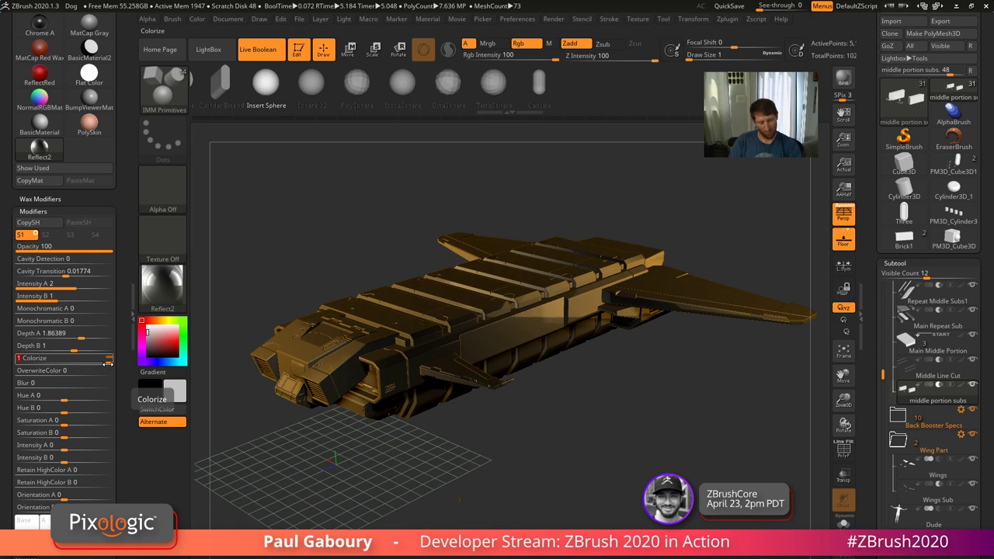
pyautogui.write('0')
pyautogui.press('Return')
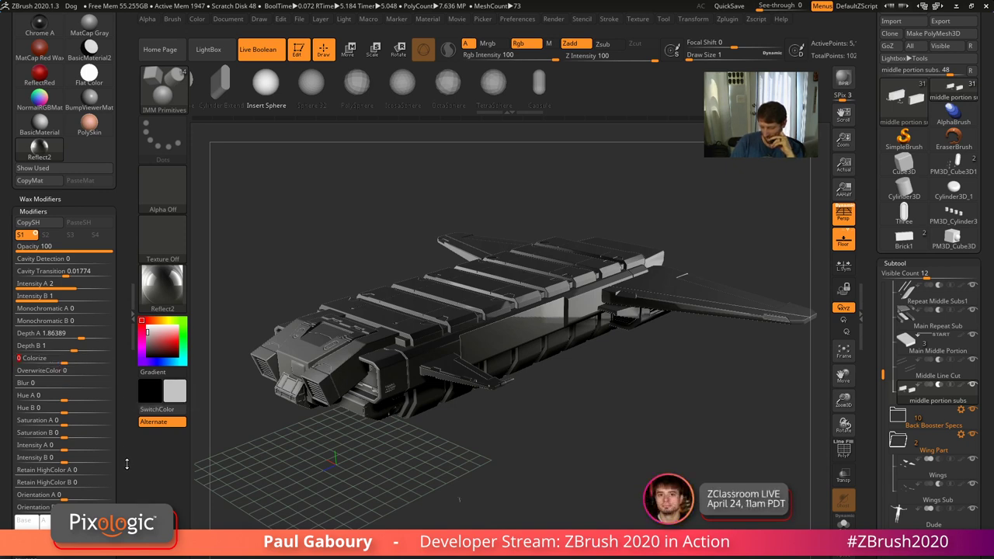
# Change Reflect2's orange Col swatch to white in the material modifiers
pyautogui.scroll(-3, 123, 464)
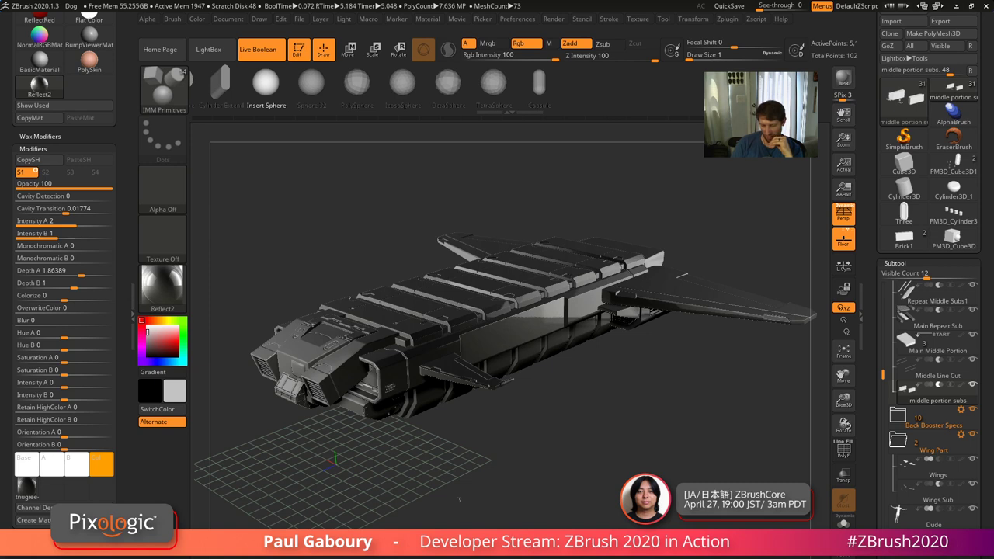
pyautogui.moveTo(105, 468)
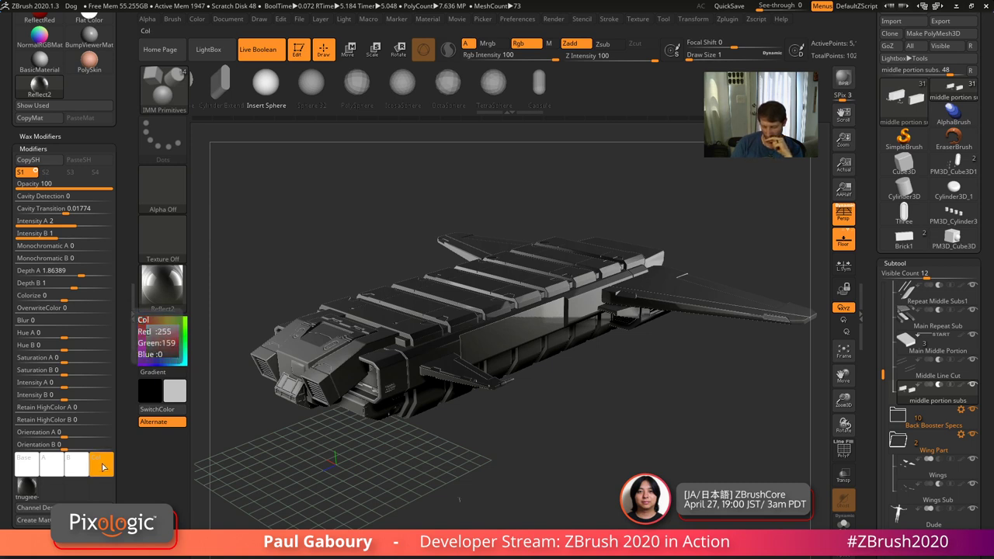
pyautogui.click(100, 468)
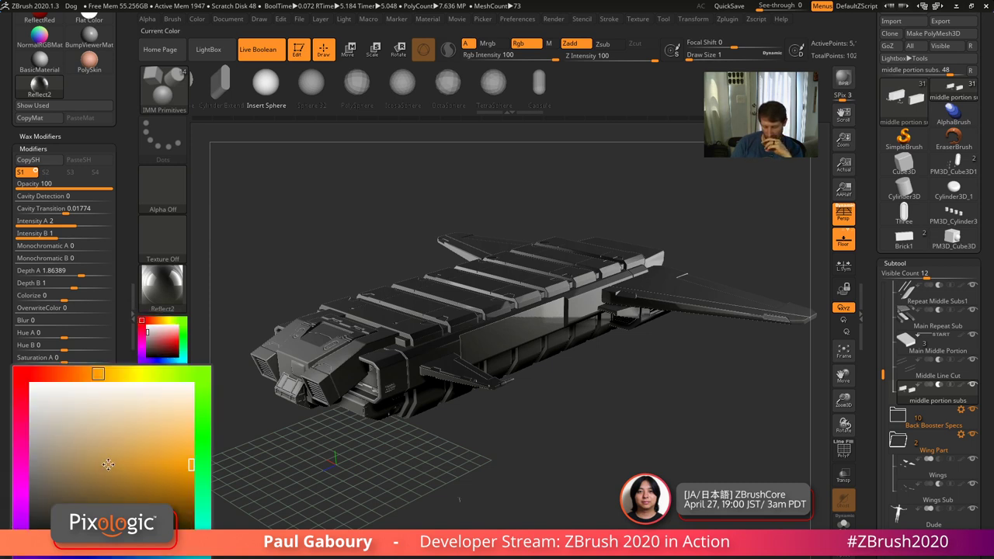
pyautogui.click(31, 383)
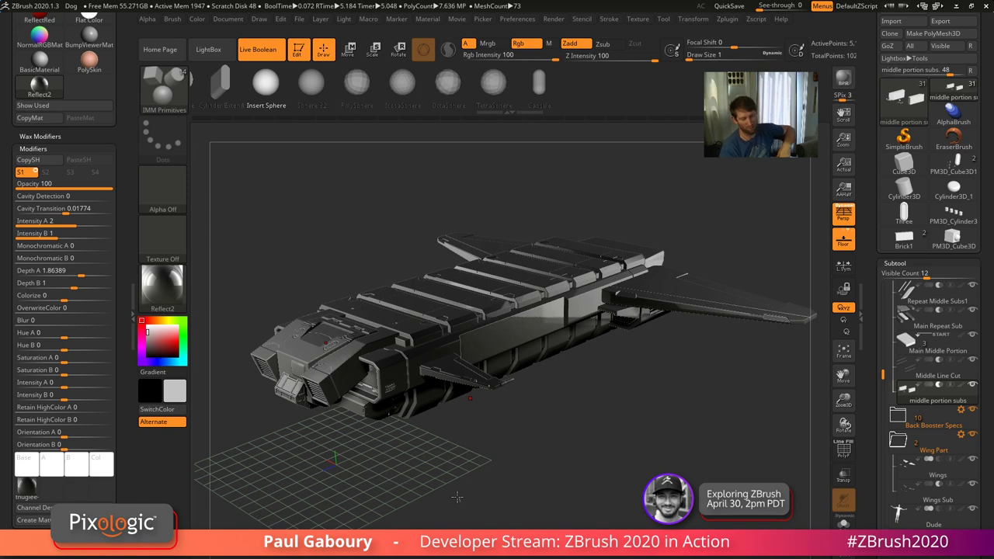
# Collapse Reflect2's Modifiers and restore the material list to its default number of visible items
pyautogui.click(34, 148)
pyautogui.click(117, 201)
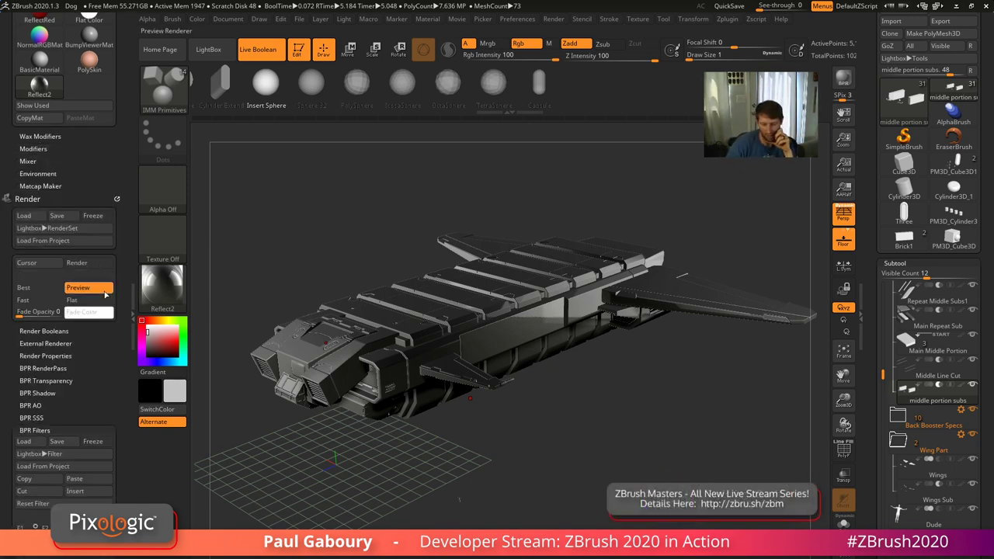
pyautogui.scroll(5, 121, 163)
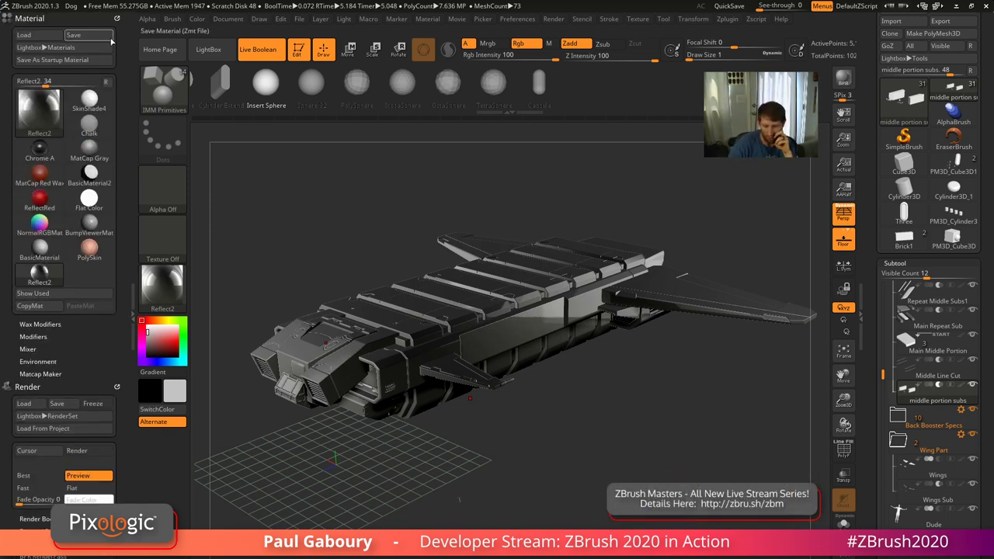
pyautogui.click(108, 82)
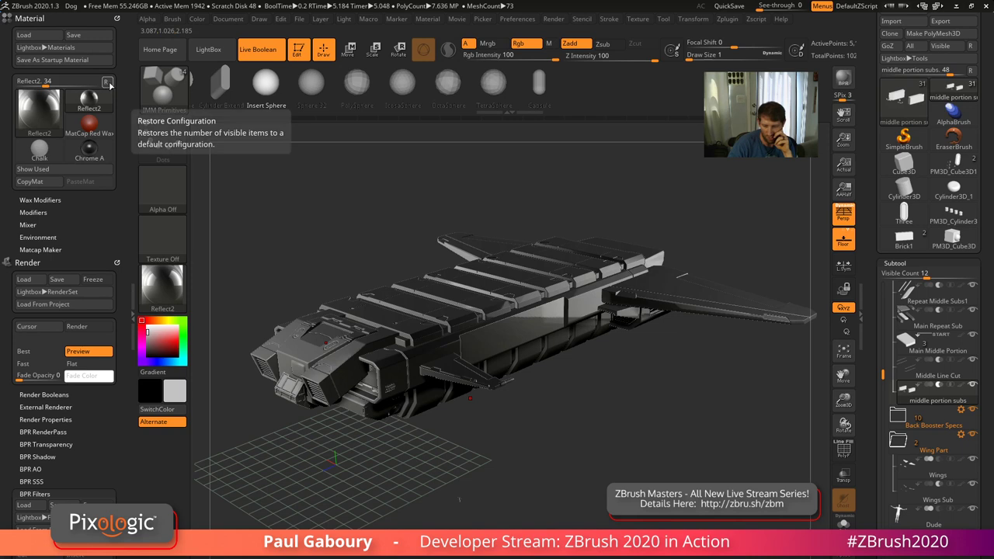
# Expand the LightCap section of the light settings
pyautogui.click(344, 20)
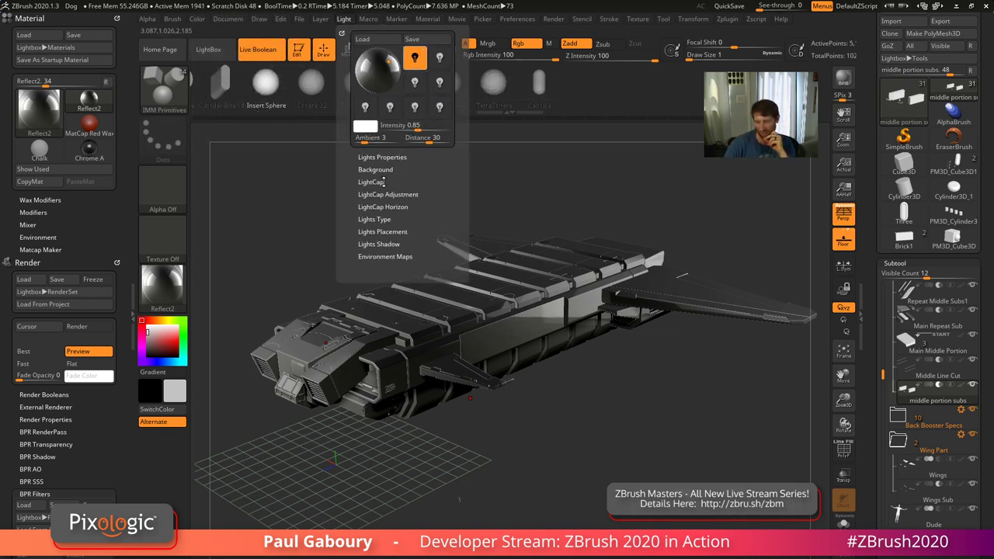
pyautogui.click(433, 181)
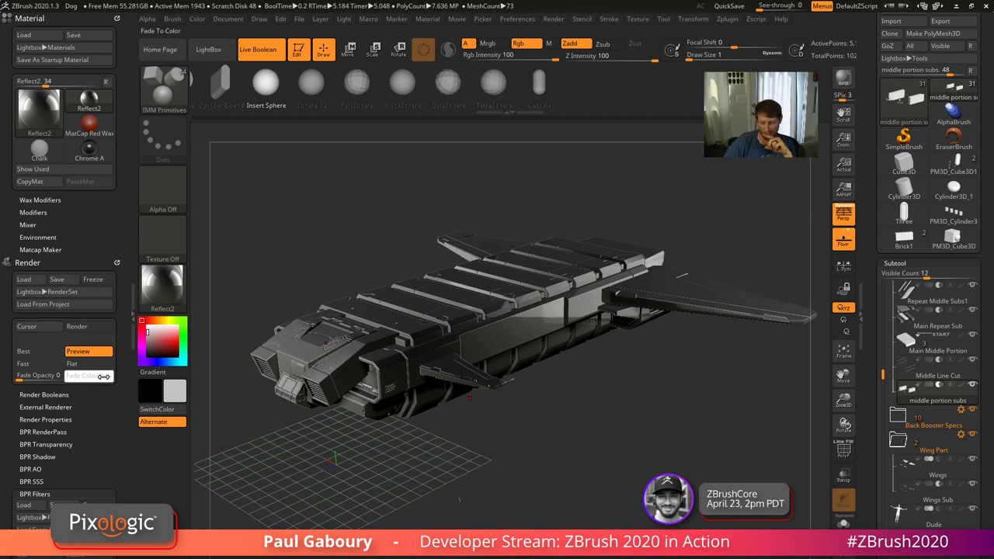
# Collapse the BPR Filters settings and expand Reflect2's Modifiers down to its material texture
pyautogui.scroll(-10, 122, 311)
pyautogui.scroll(5, 122, 314)
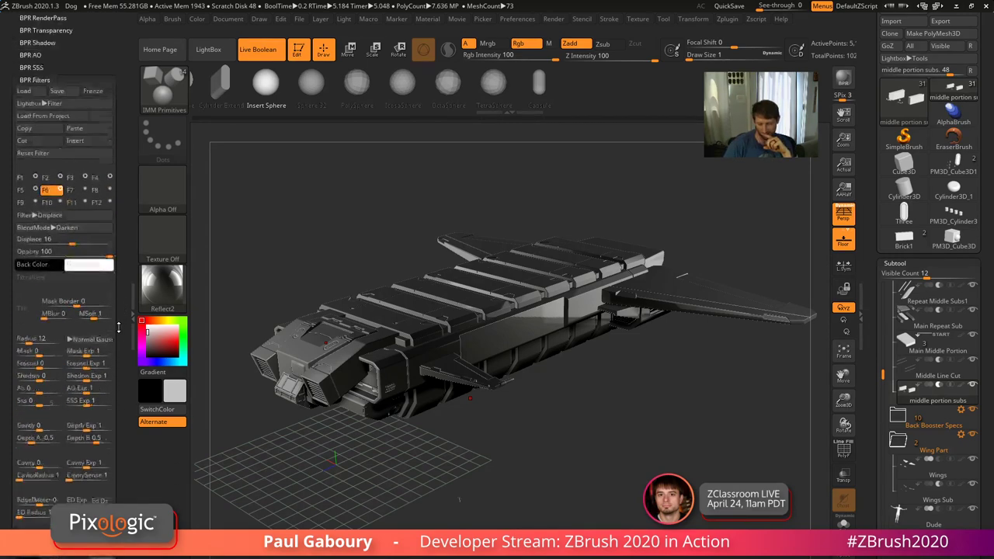
pyautogui.scroll(3, 118, 356)
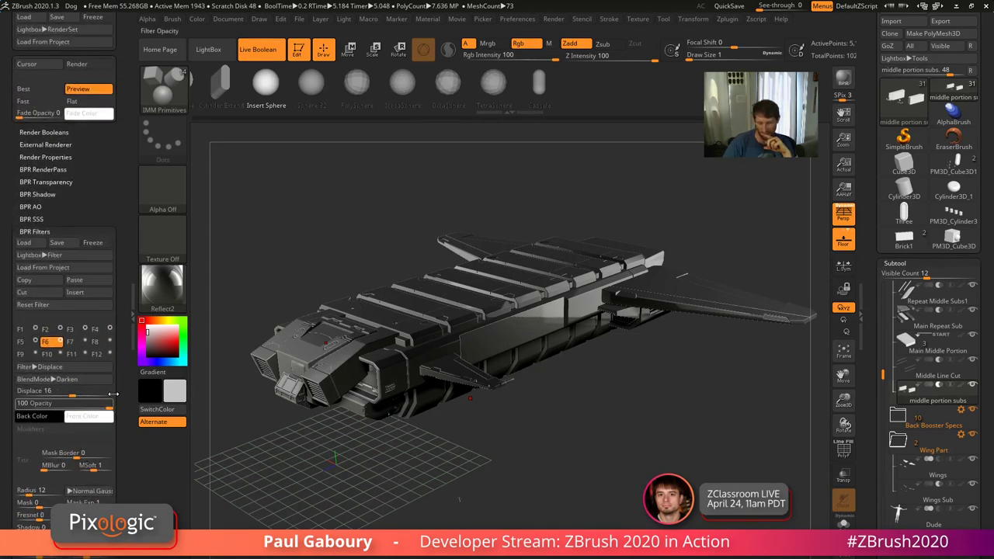
pyautogui.click(39, 232)
pyautogui.scroll(8, 85, 371)
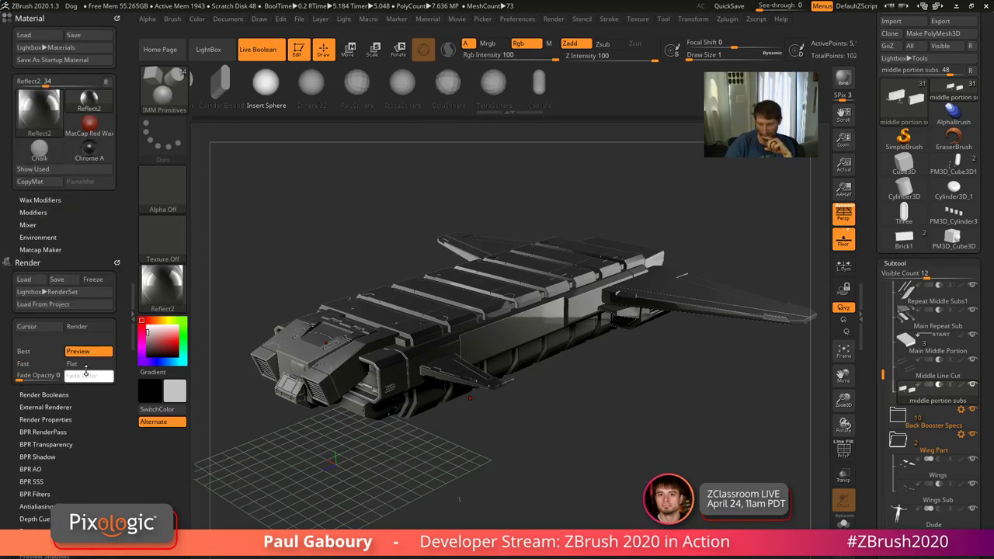
pyautogui.click(33, 212)
pyautogui.scroll(-3, 27, 456)
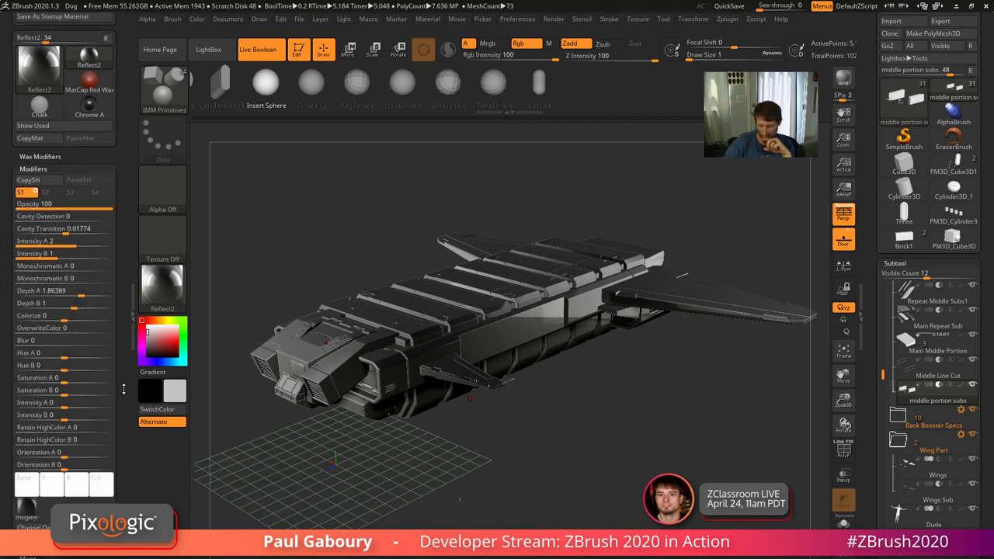
# Try Texture 10 as Reflect2's material texture and inspect the spaceship from other angles
pyautogui.moveTo(28, 457)
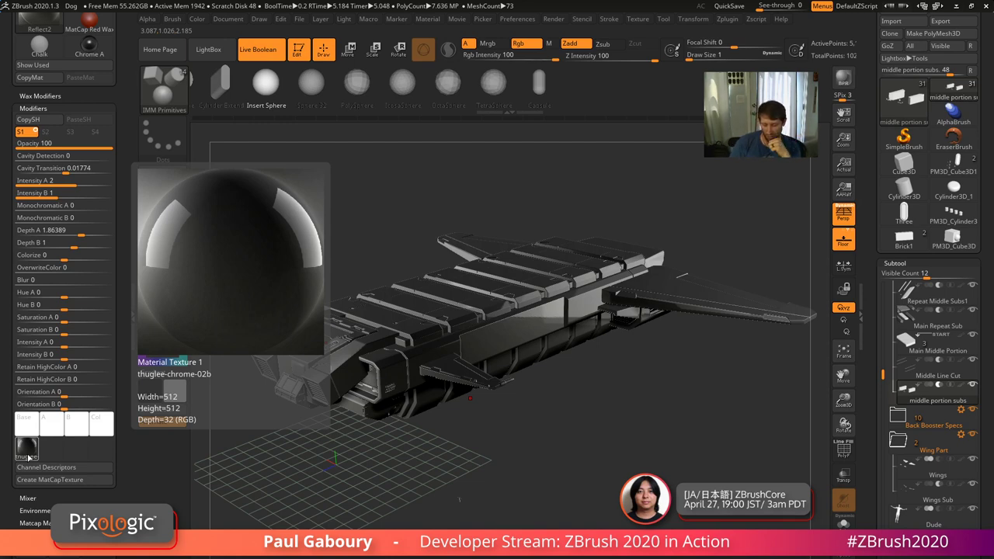
pyautogui.click(28, 457)
pyautogui.click(103, 504)
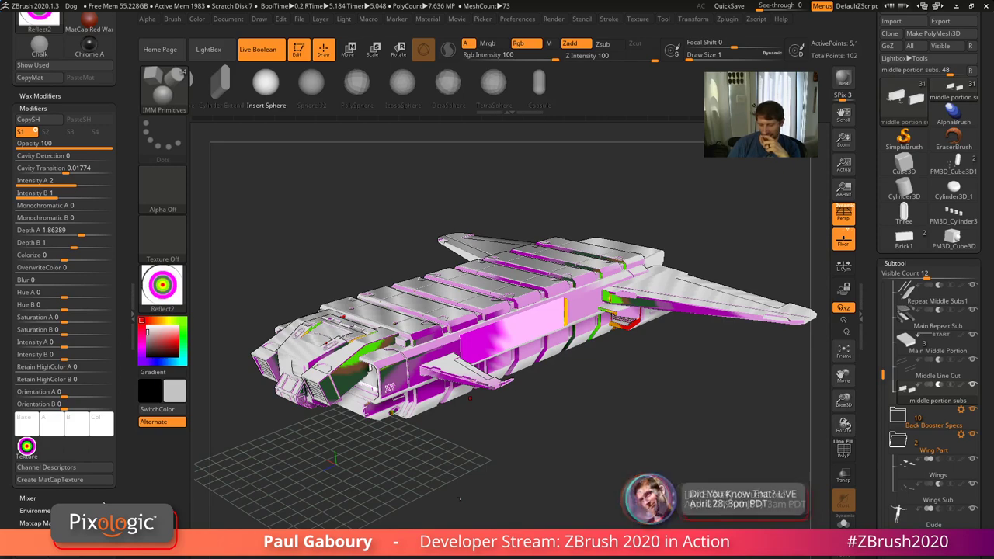
pyautogui.moveTo(545, 432); pyautogui.dragTo(637, 485)
pyautogui.moveTo(462, 319); pyautogui.dragTo(555, 427)
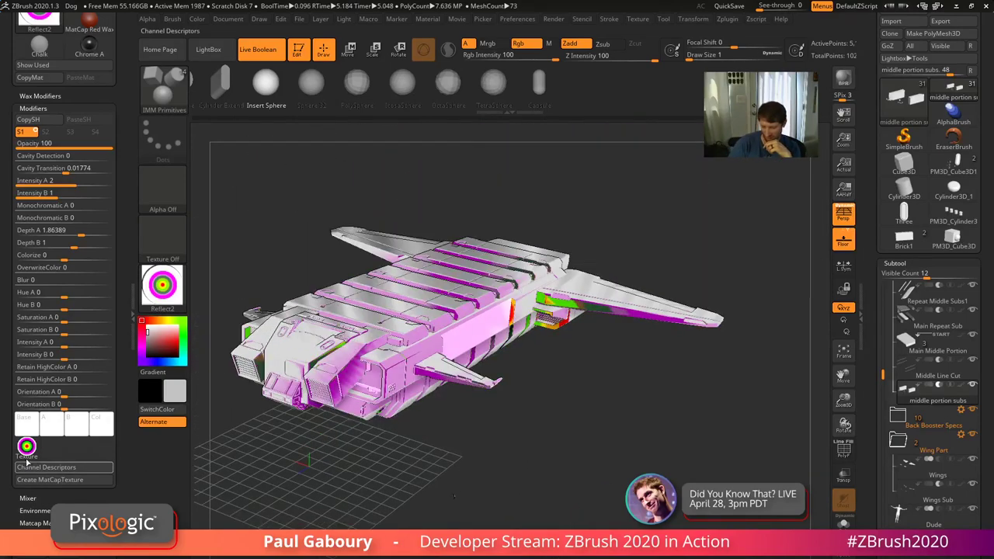
# Try Texture 02 and Texture 16 as Reflect2's material texture, checking the hull from several angles
pyautogui.click(26, 446)
pyautogui.click(136, 470)
pyautogui.moveTo(430, 473); pyautogui.dragTo(475, 458)
pyautogui.click(27, 447)
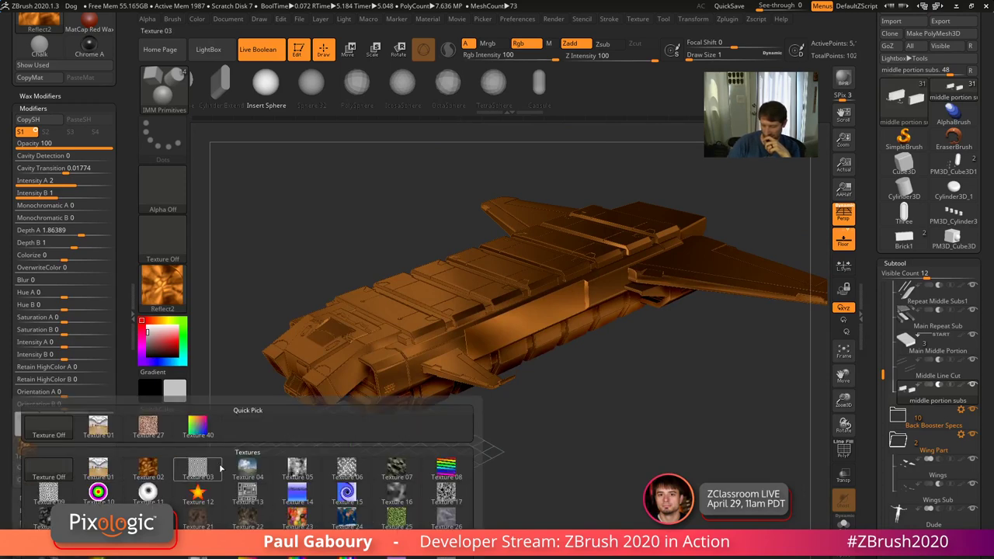
pyautogui.click(396, 498)
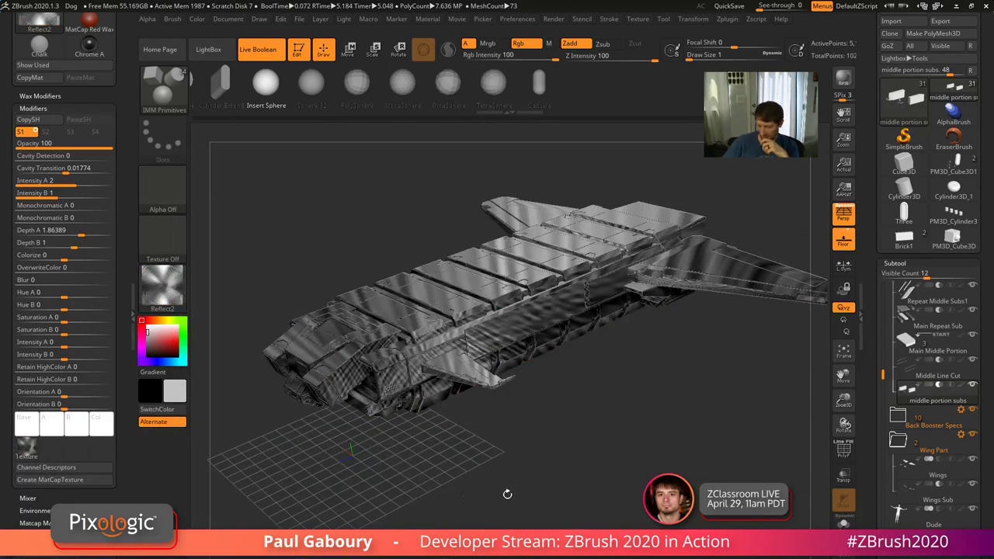
pyautogui.moveTo(507, 492); pyautogui.dragTo(454, 480)
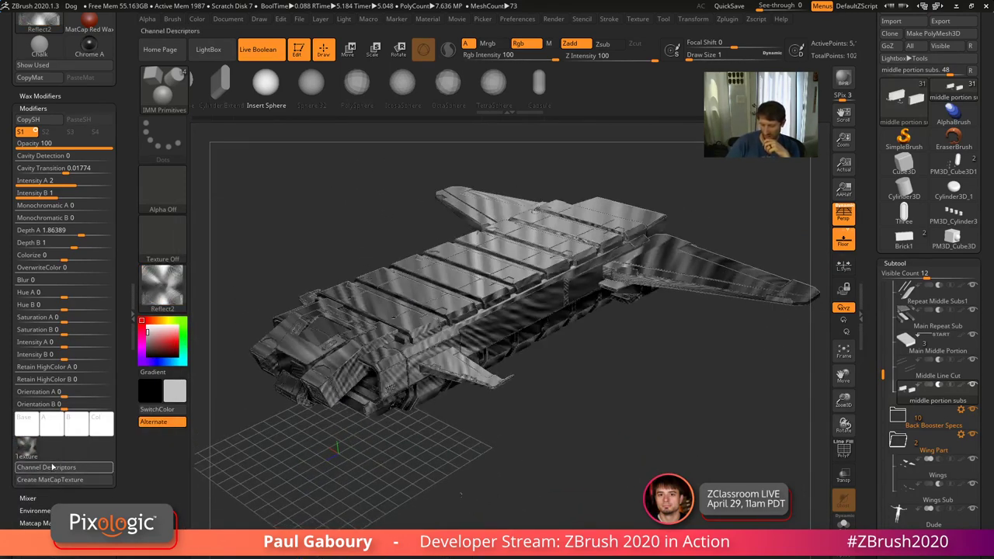
# Assign Texture 01, the bright room image, as Reflect2's material texture and check it from a lower angle
pyautogui.click(27, 446)
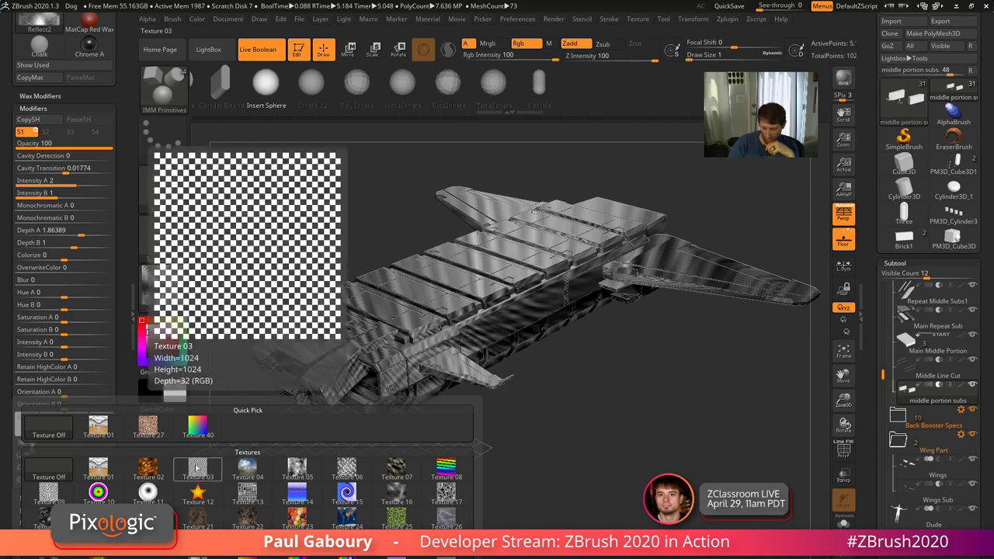
pyautogui.click(246, 466)
pyautogui.moveTo(406, 492); pyautogui.dragTo(505, 532)
# Set Reflect2's upper Intensity A to about 1.398 and its Cavity Transition to about -0.555
pyautogui.click(67, 182)
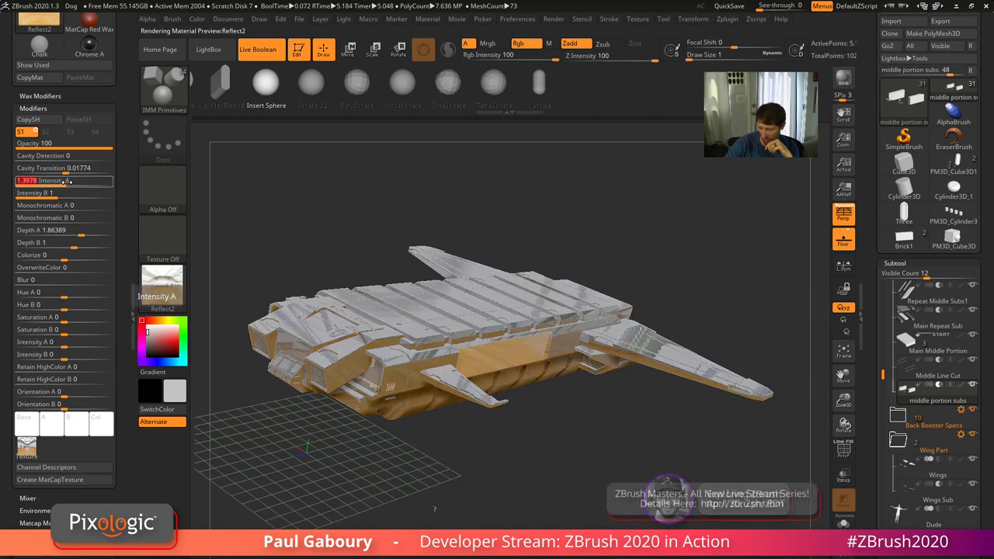
pyautogui.moveTo(68, 169); pyautogui.dragTo(36, 169)
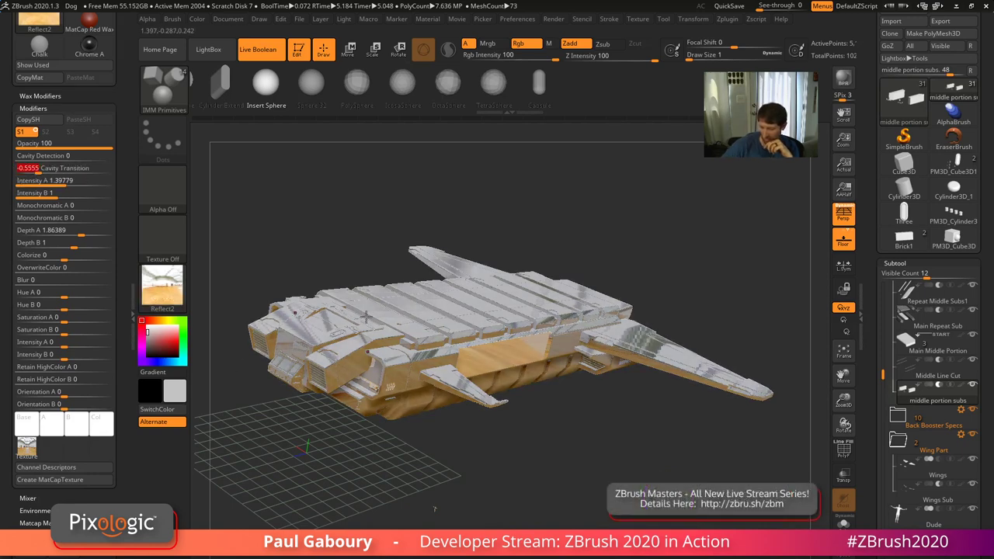
# Raise the light's Distance slightly and check the spaceship's shading from a higher angle
pyautogui.click(343, 18)
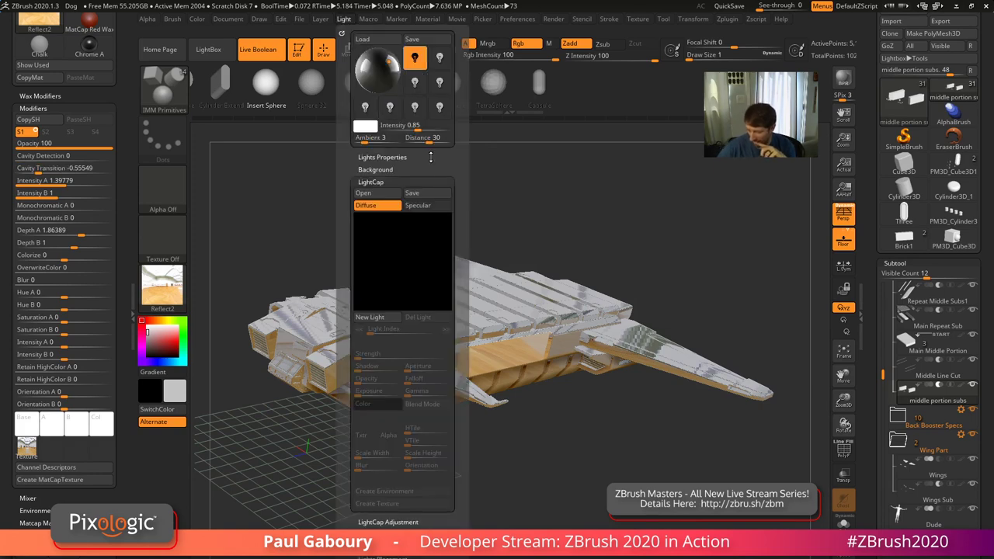
pyautogui.moveTo(437, 140); pyautogui.dragTo(444, 140)
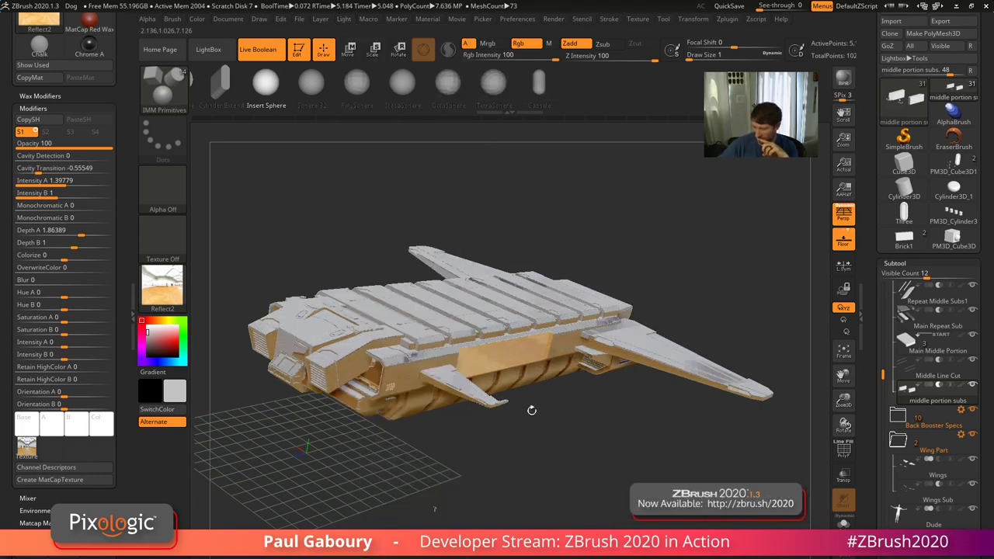
pyautogui.moveTo(579, 506)
pyautogui.mouseDown()
pyautogui.moveTo(437, 455)
pyautogui.moveTo(449, 448)
pyautogui.moveTo(344, 503)
pyautogui.moveTo(435, 513)
pyautogui.moveTo(604, 480)
pyautogui.moveTo(603, 512)
pyautogui.moveTo(590, 524)
pyautogui.moveTo(577, 508)
pyautogui.mouseUp()
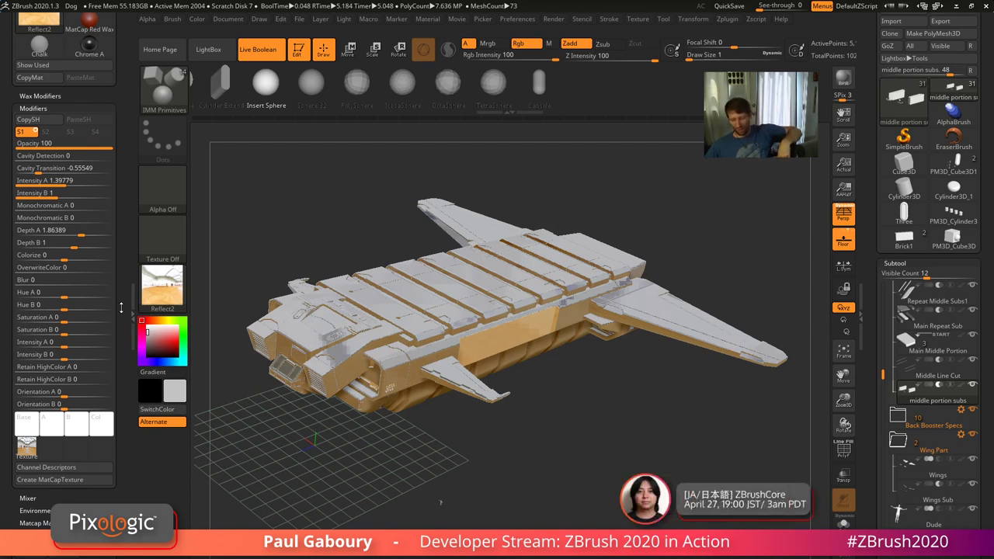
# Switch the spaceship's material to BasicMaterial
pyautogui.click(163, 287)
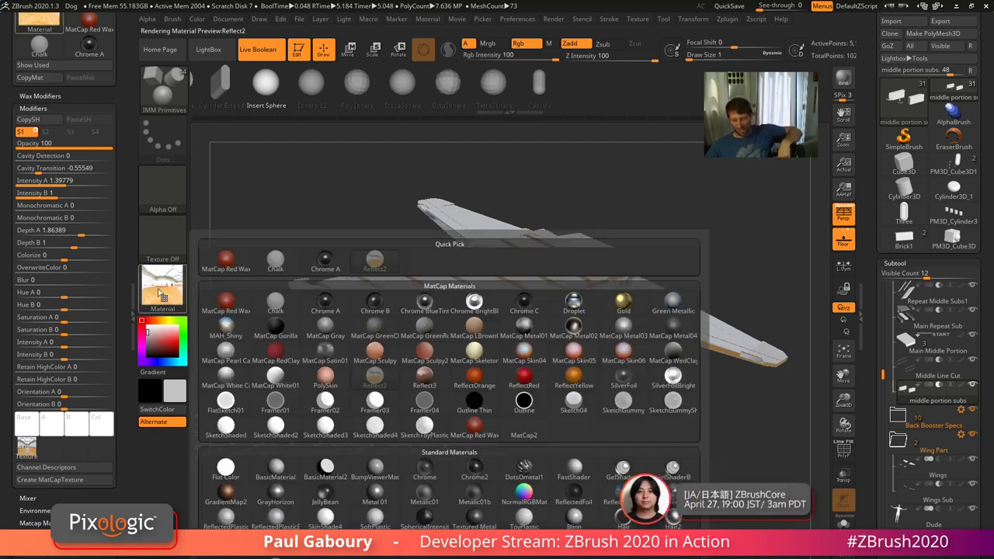
pyautogui.click(283, 469)
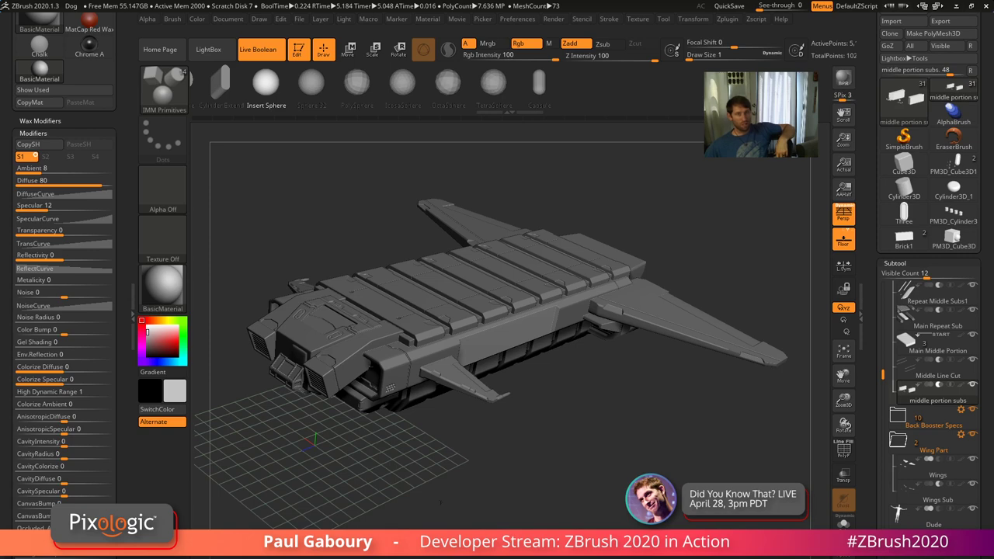
# Show the ZBrushCentral home page maximized in Chrome, browse its artwork gallery, and return to ZBrush
pyautogui.moveTo(0, 78); pyautogui.dragTo(412, 88)
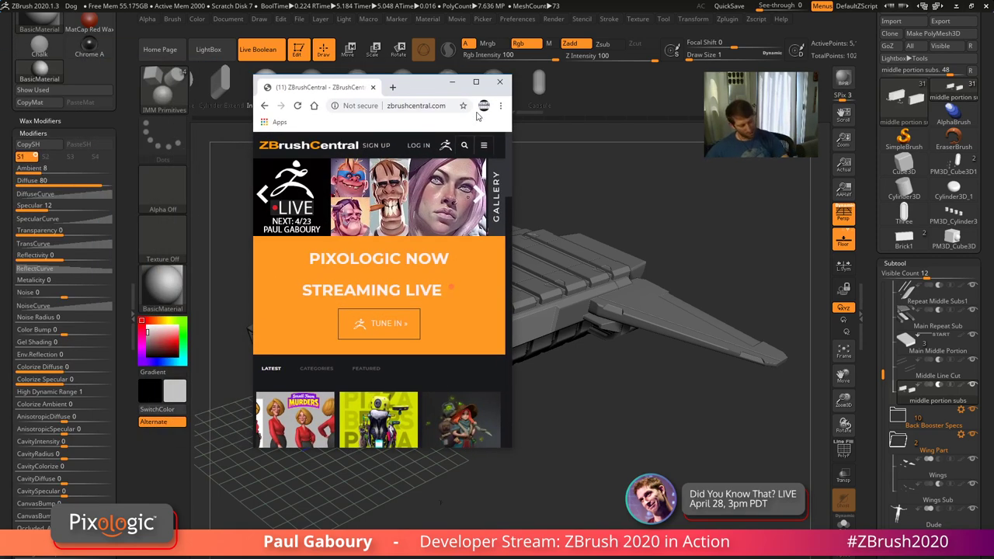
pyautogui.click(476, 83)
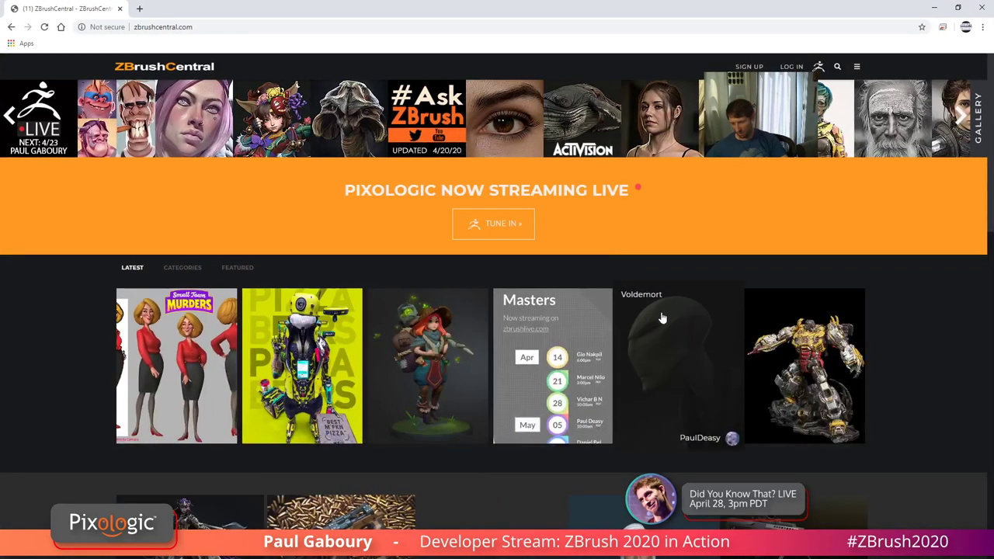
pyautogui.scroll(-3, 702, 361)
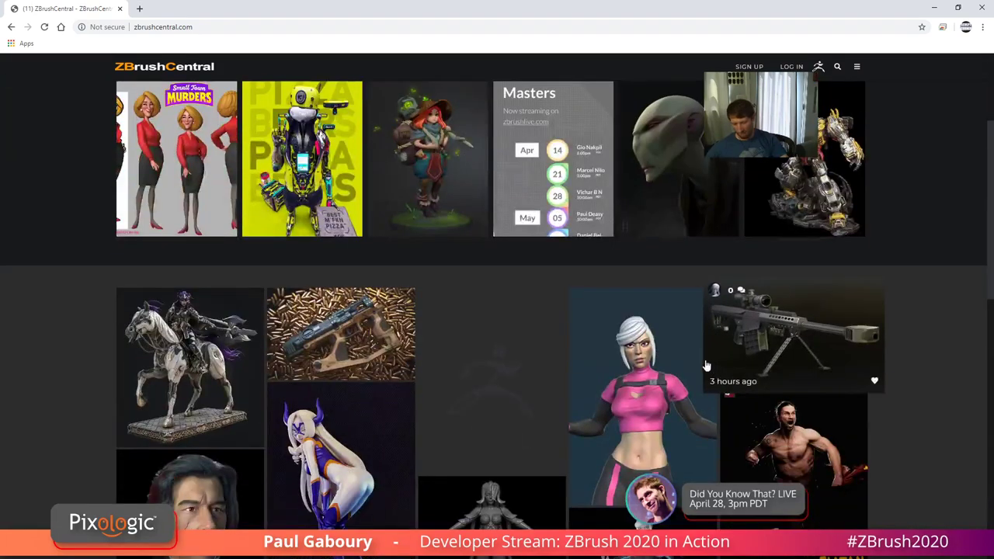
pyautogui.scroll(3, 590, 342)
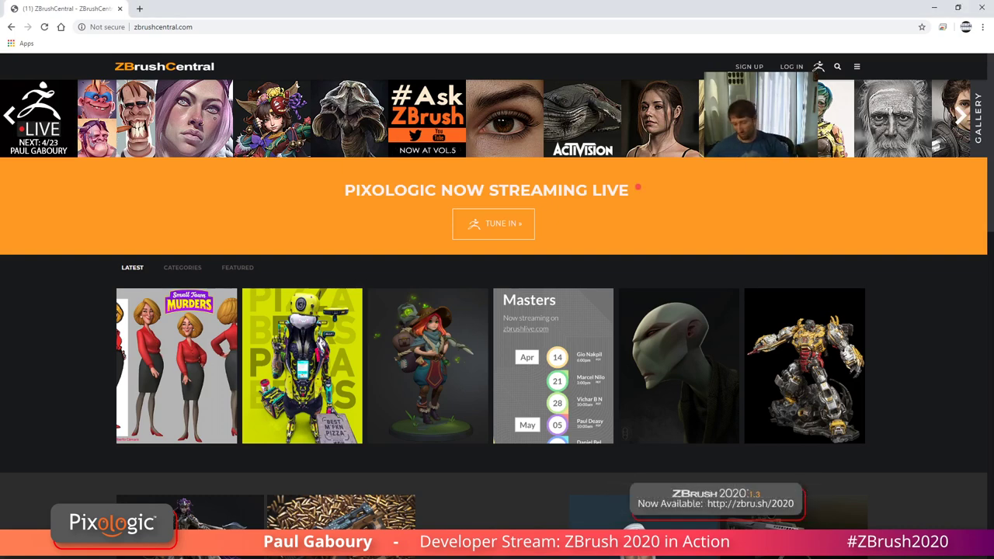
pyautogui.hotkey('alt', 'Tab')
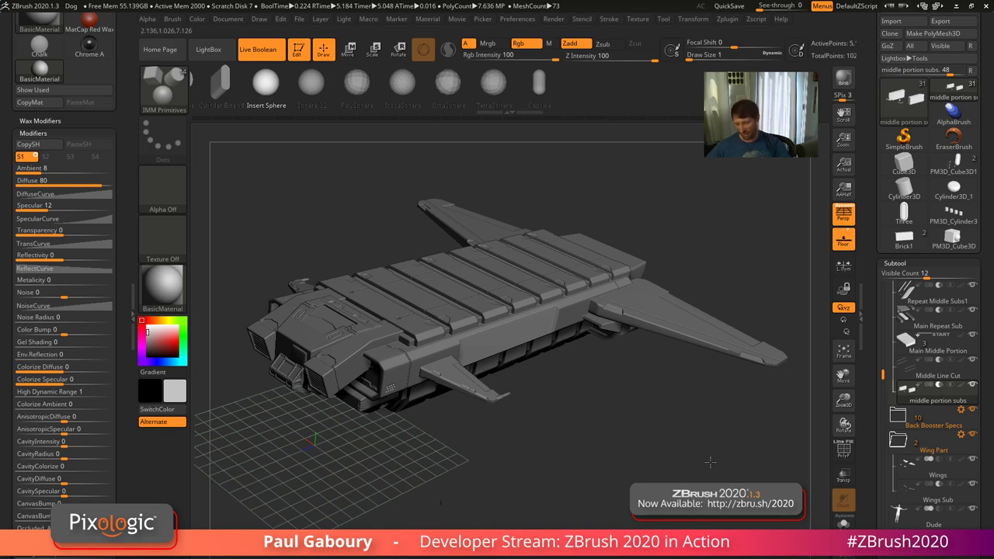
# Reposition the spaceship in view and restore the tool list to its default number of visible items
pyautogui.moveTo(712, 465); pyautogui.dragTo(716, 465)
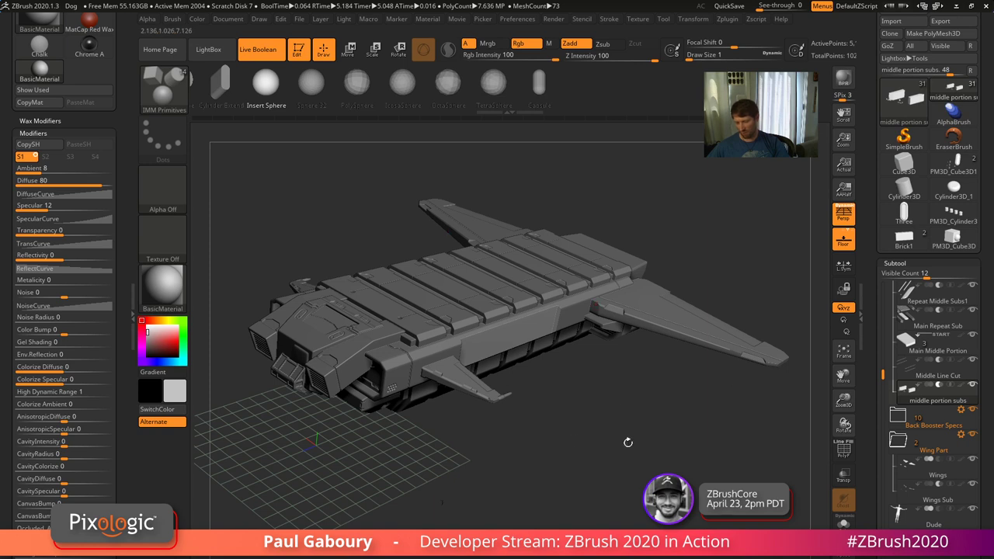
pyautogui.keyDown('alt'); pyautogui.moveTo(646, 448); pyautogui.dragTo(643, 462); pyautogui.keyUp('alt')
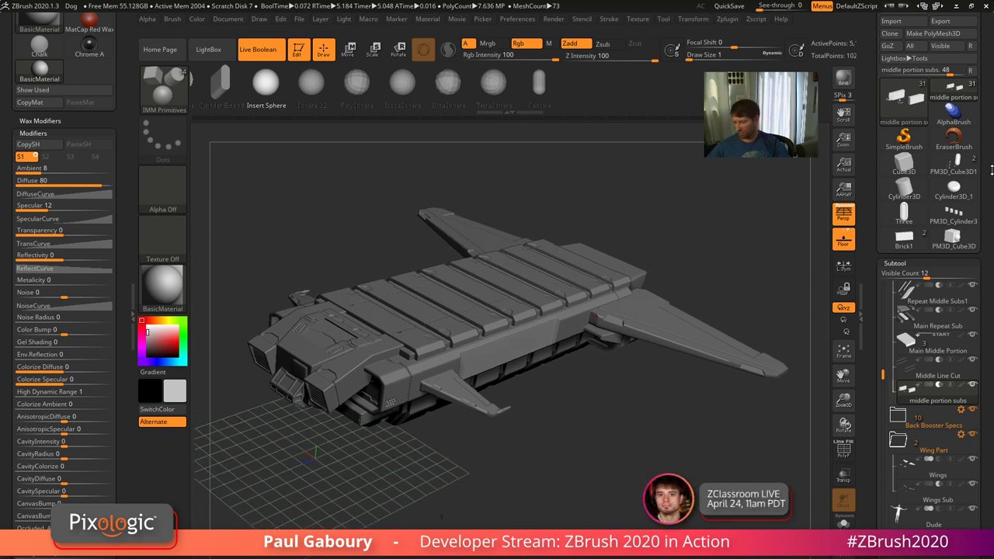
pyautogui.moveTo(985, 102); pyautogui.dragTo(984, 135)
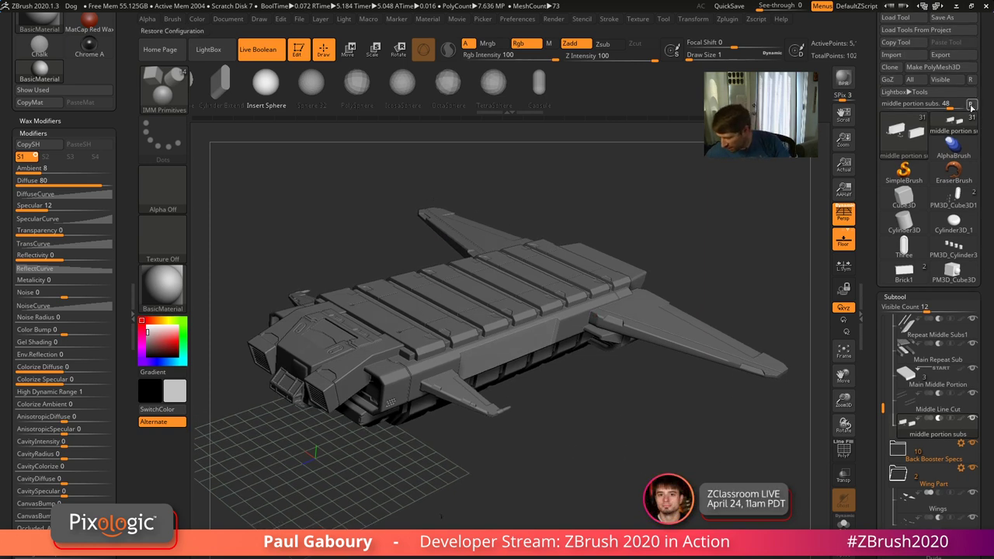
pyautogui.click(969, 104)
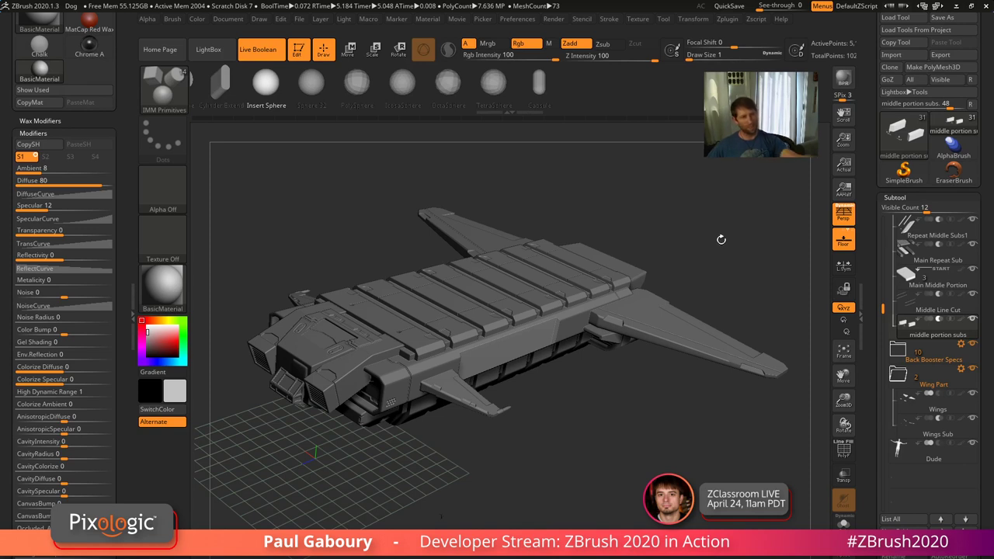